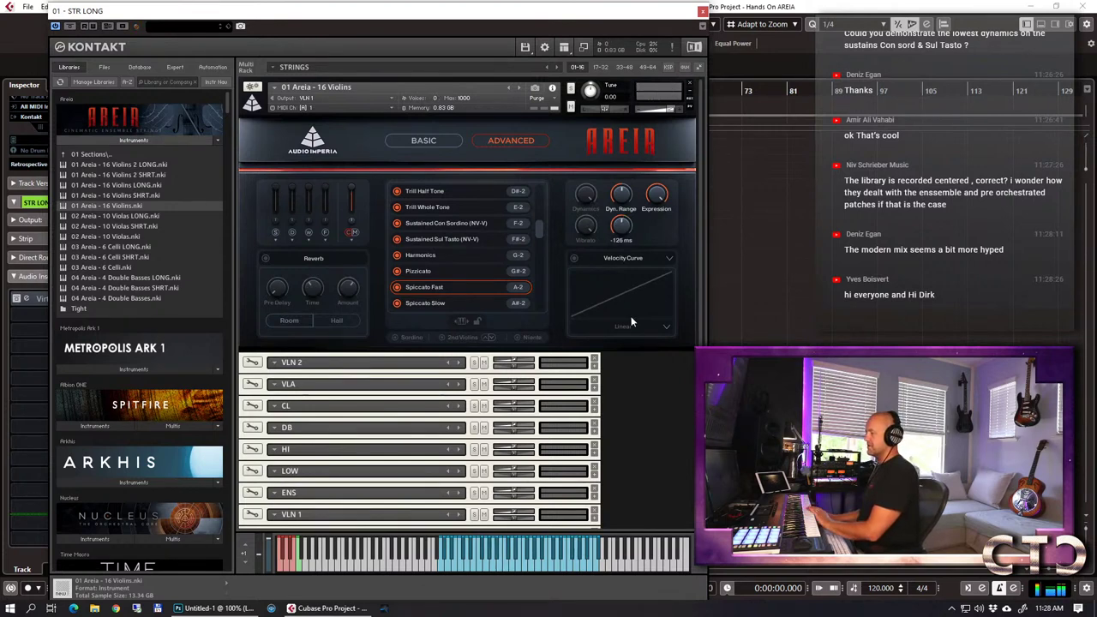
Set the 16 Violins sample start to -38 ms and choose the Legato (NV) articulation.
{"action": "left_click_drag", "start_coordinate": [632, 227], "coordinate": [624, 349]}
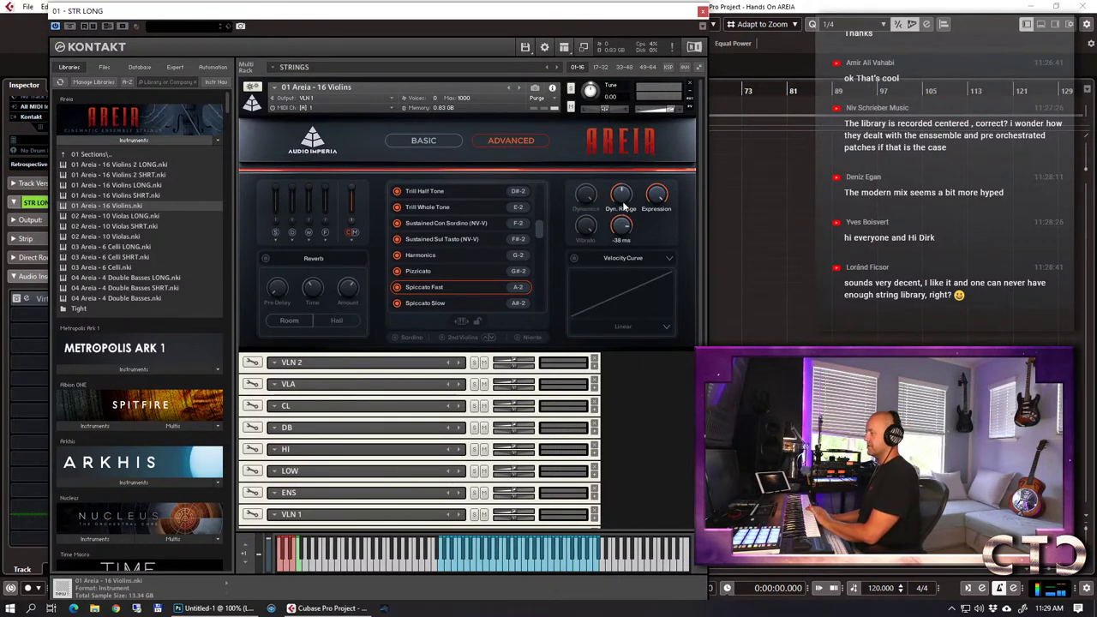
{"action": "left_click_drag", "start_coordinate": [615, 9], "coordinate": [797, 35]}
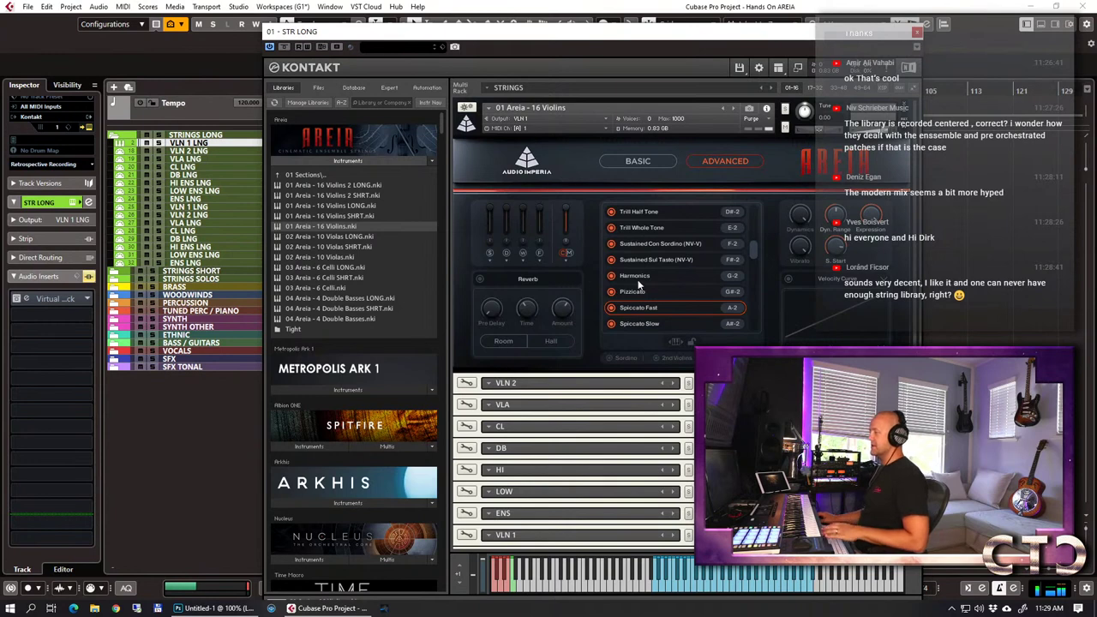
{"action": "scroll", "coordinate": [756, 245], "scroll_direction": "up", "scroll_amount": 3}
{"action": "left_click", "coordinate": [665, 211]}
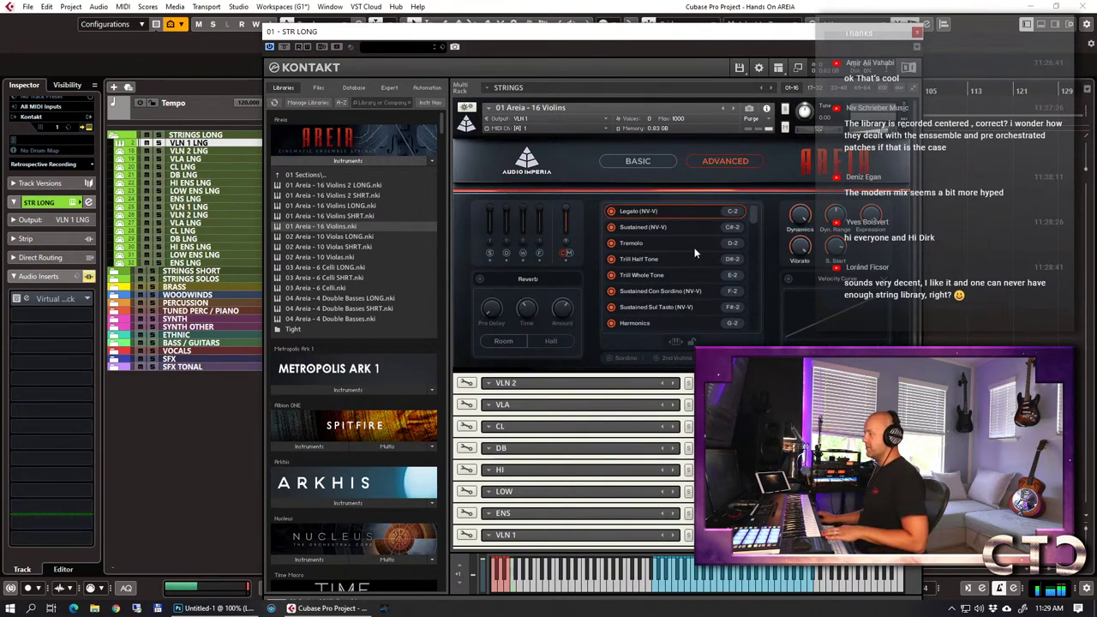
Place the plugin window beside the track list, load 01 Areia - 16 Violins into the lower VLN 1 slot and expand it.
{"action": "left_click_drag", "start_coordinate": [743, 33], "coordinate": [941, 45]}
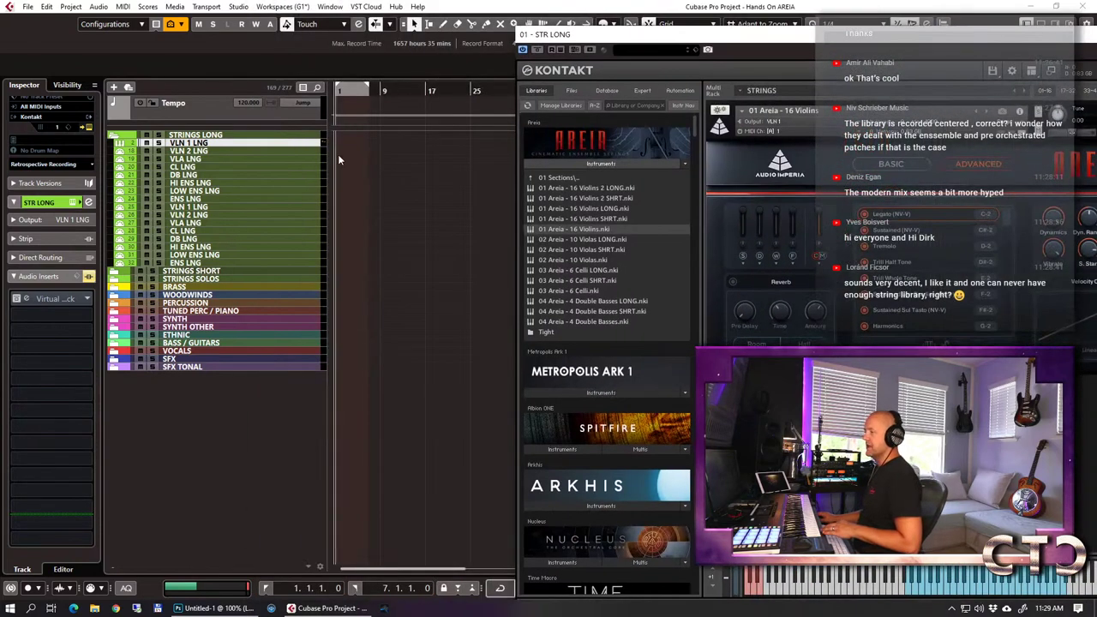
{"action": "left_click_drag", "start_coordinate": [735, 32], "coordinate": [649, 7]}
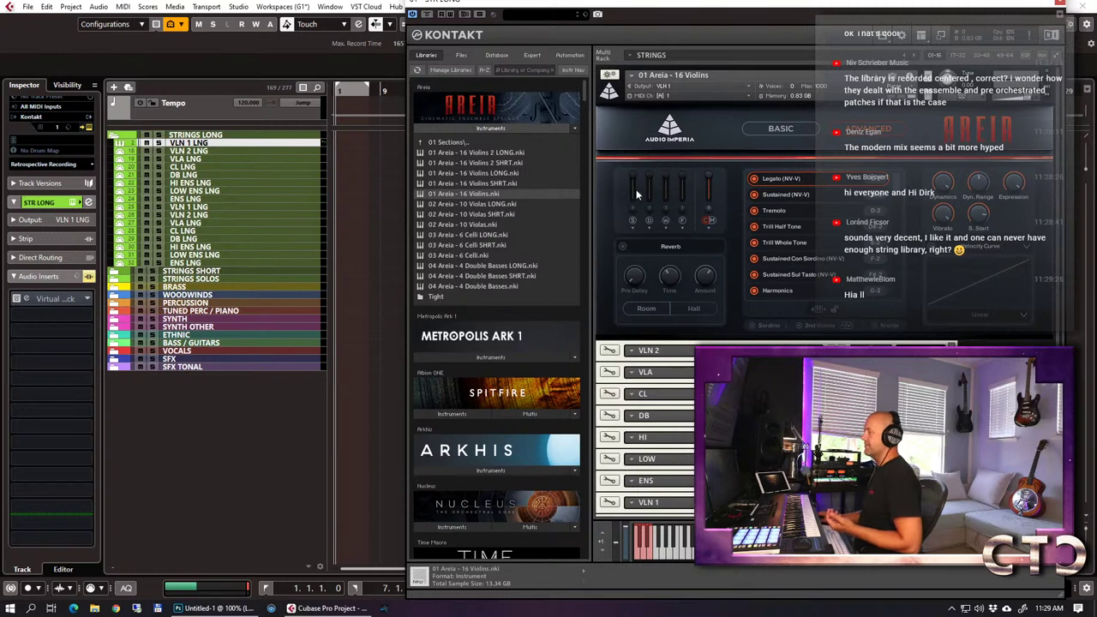
{"action": "scroll", "coordinate": [771, 215], "scroll_direction": "down", "scroll_amount": 2}
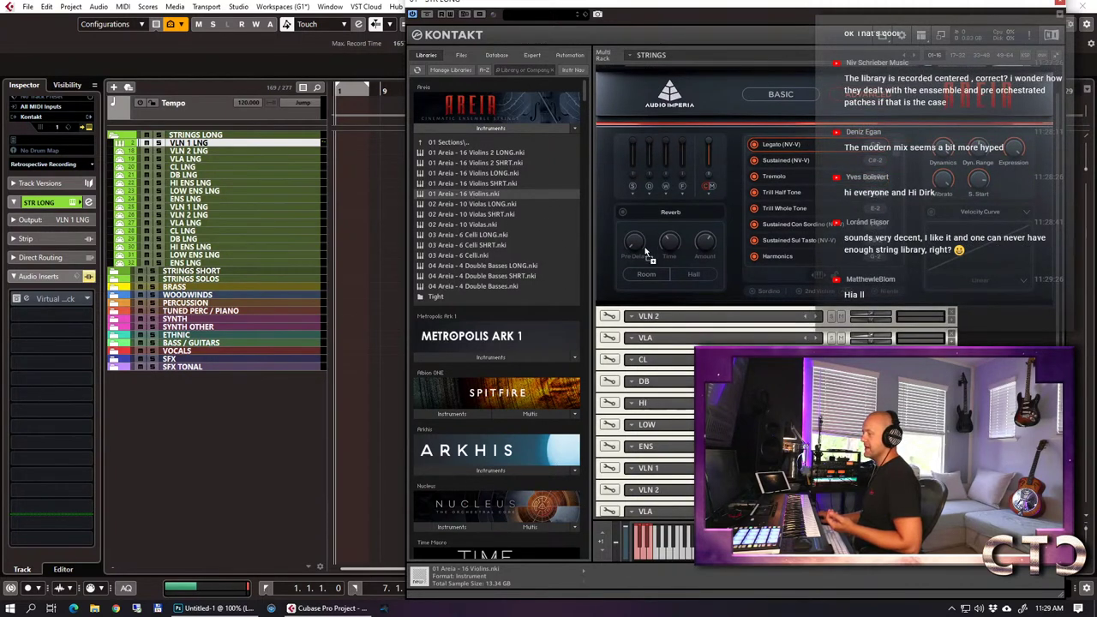
{"action": "left_click", "coordinate": [645, 446]}
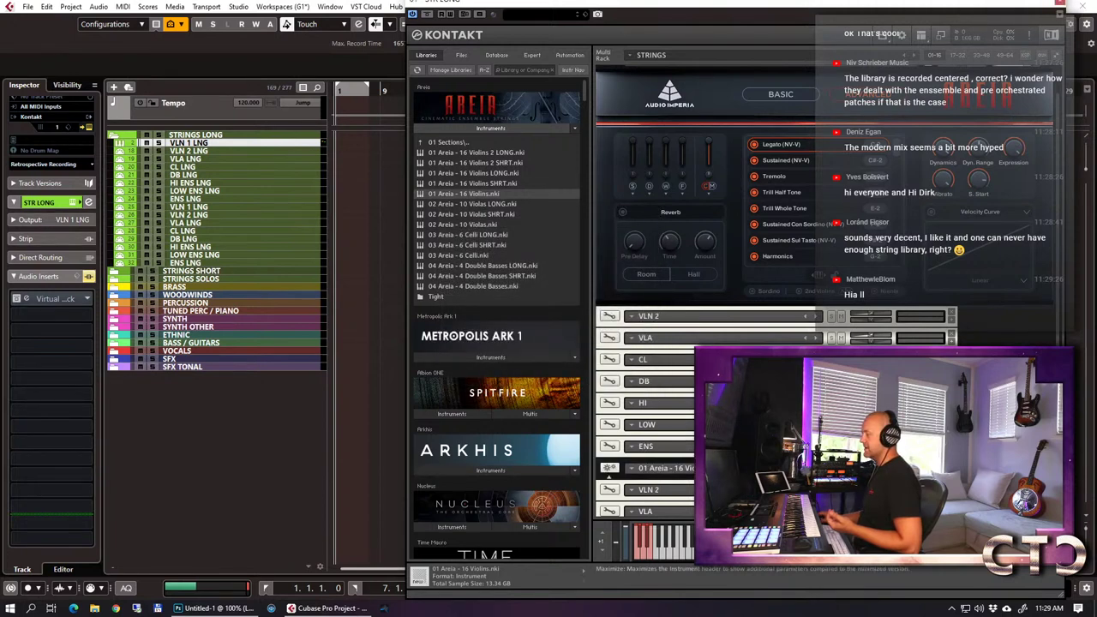
{"action": "left_click", "coordinate": [1028, 468]}
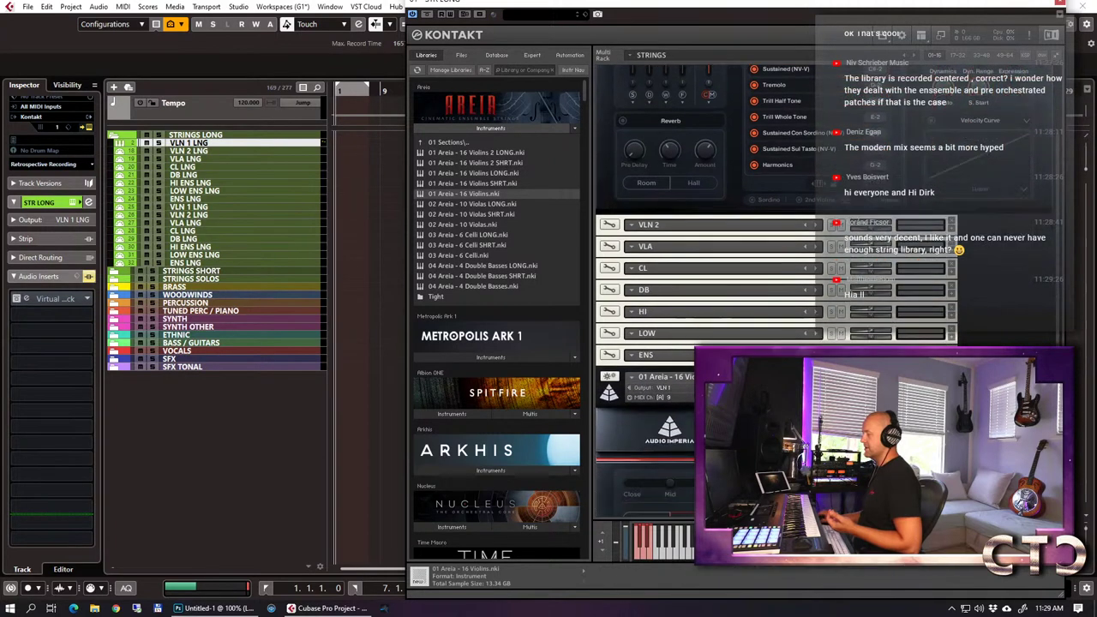
{"action": "scroll", "coordinate": [771, 240], "scroll_direction": "down", "scroll_amount": 1}
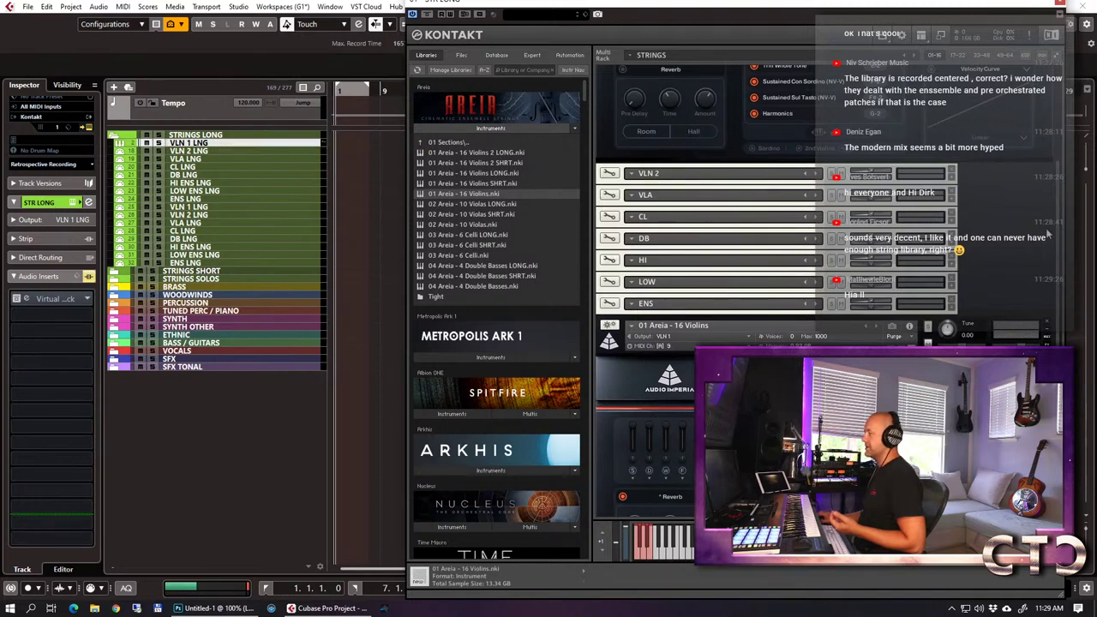
{"action": "scroll", "coordinate": [1027, 240], "scroll_direction": "up", "scroll_amount": 2}
{"action": "scroll", "coordinate": [1027, 239], "scroll_direction": "up", "scroll_amount": 2}
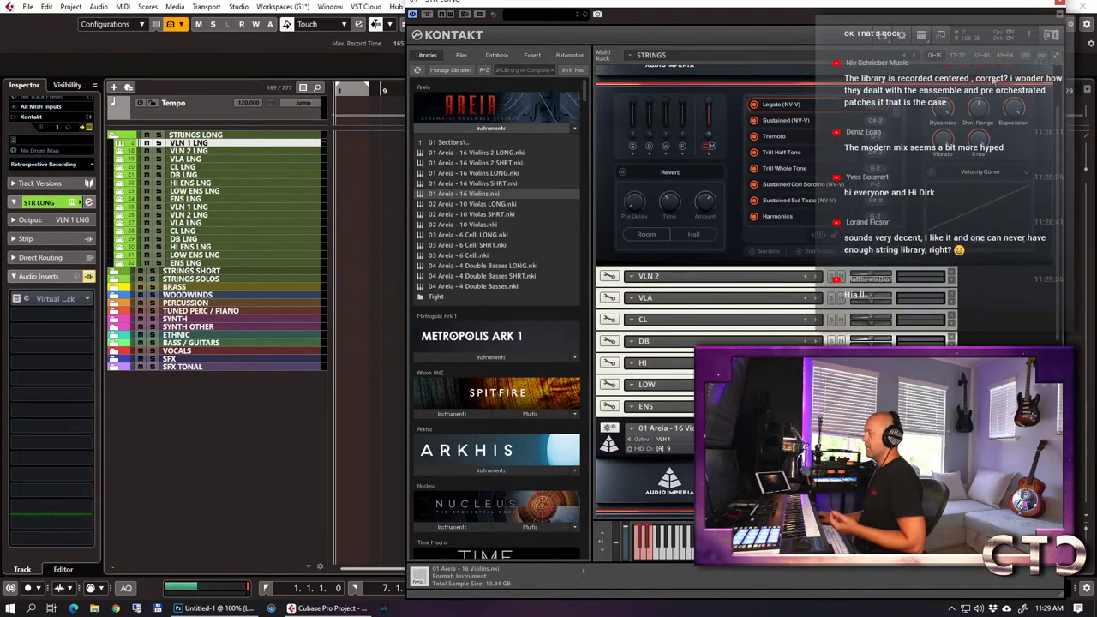
Rename the first VLN 1 LNG track as VLN 1 LNG 0ms.
{"action": "left_click", "coordinate": [248, 144]}
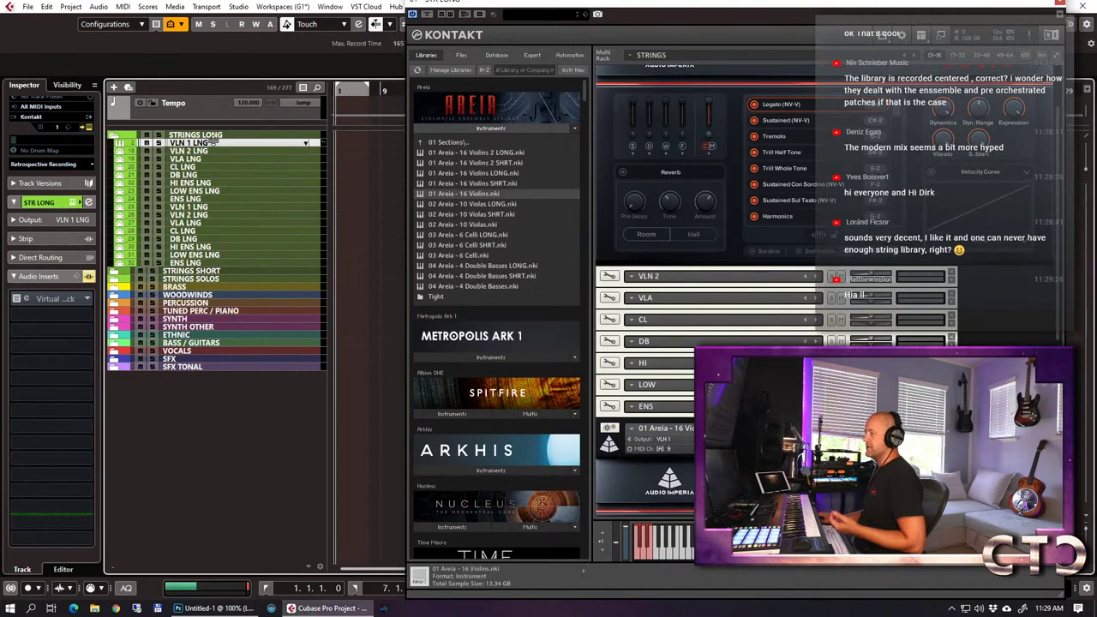
{"action": "double_click", "coordinate": [213, 142]}
{"action": "key", "text": "End"}
{"action": "type", "text": "0"}
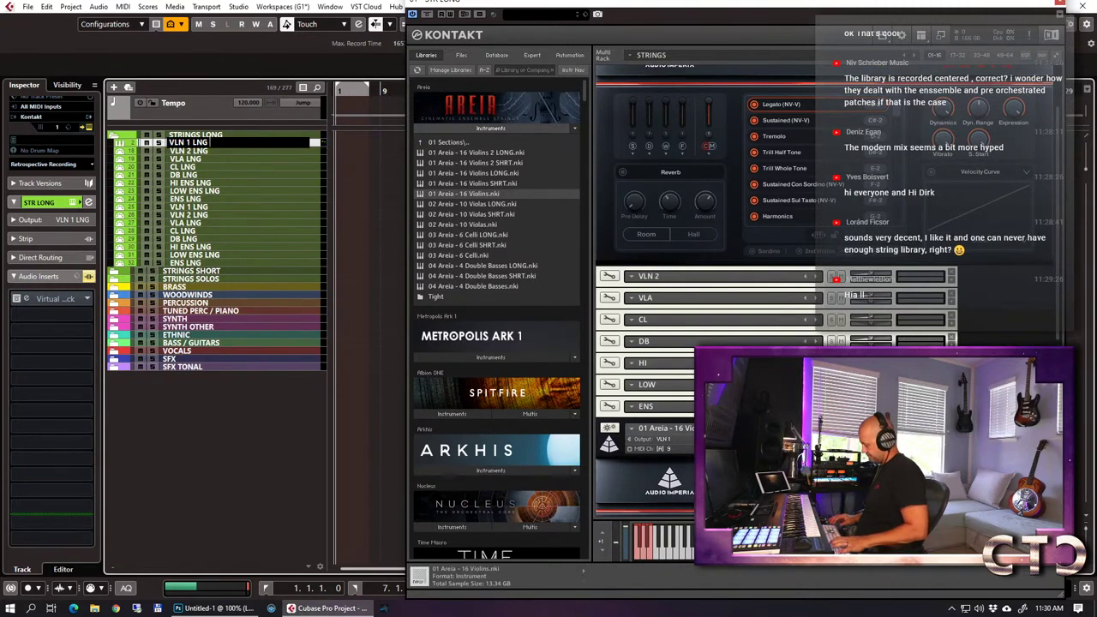
{"action": "type", "text": "ms"}
{"action": "key", "text": "Return"}
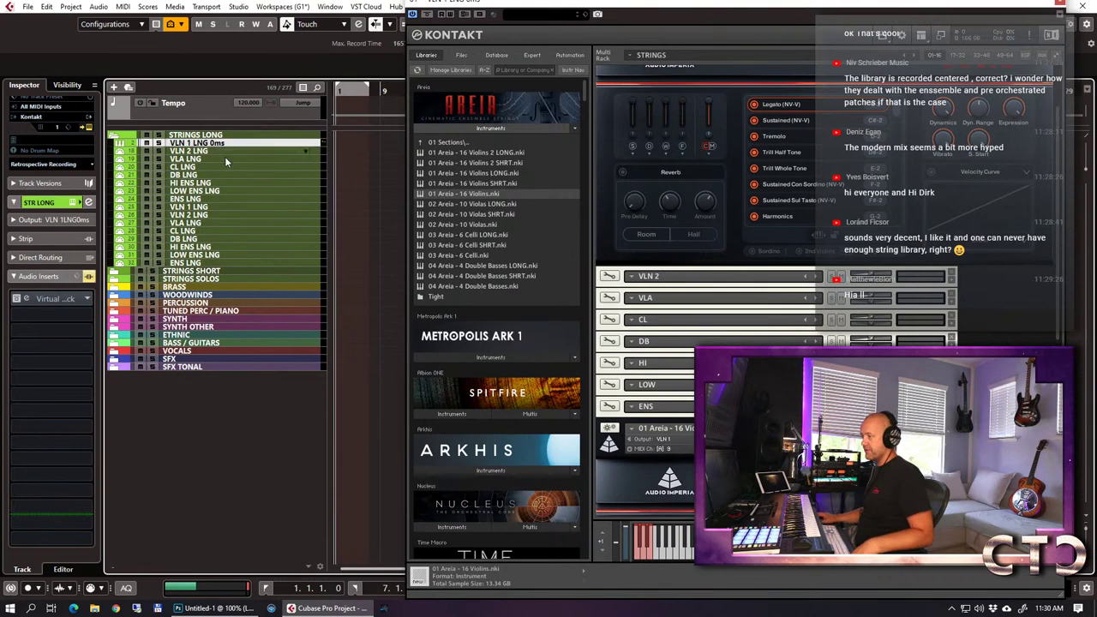
Rename the second VLN 1 LNG track as VLN 1 LNG -250ms and set its track delay to -250 ms.
{"action": "left_click", "coordinate": [220, 207]}
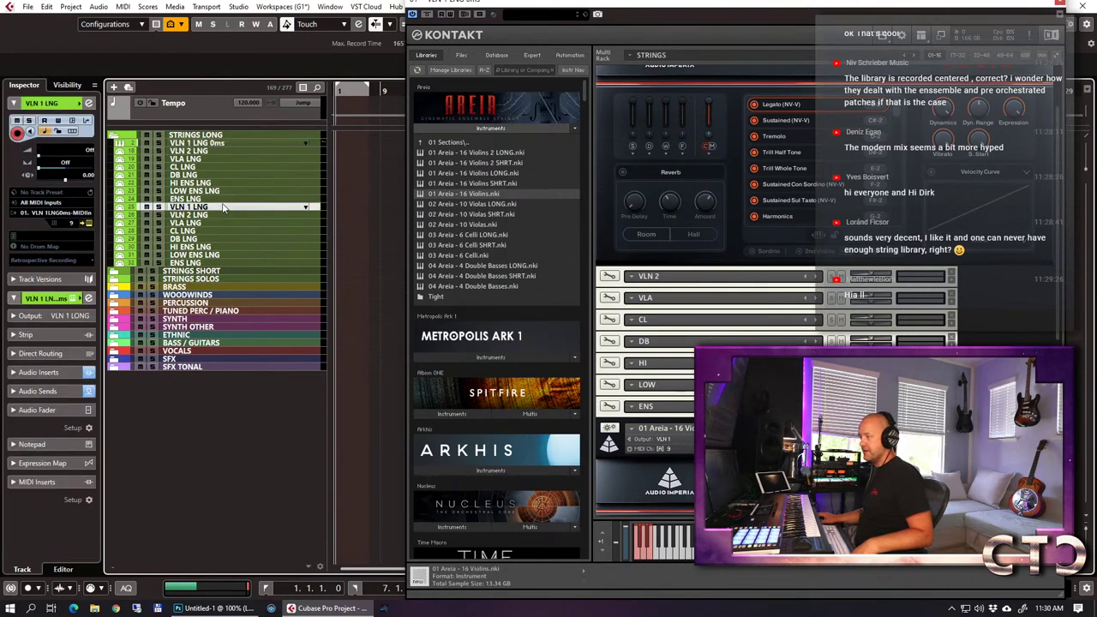
{"action": "double_click", "coordinate": [220, 207]}
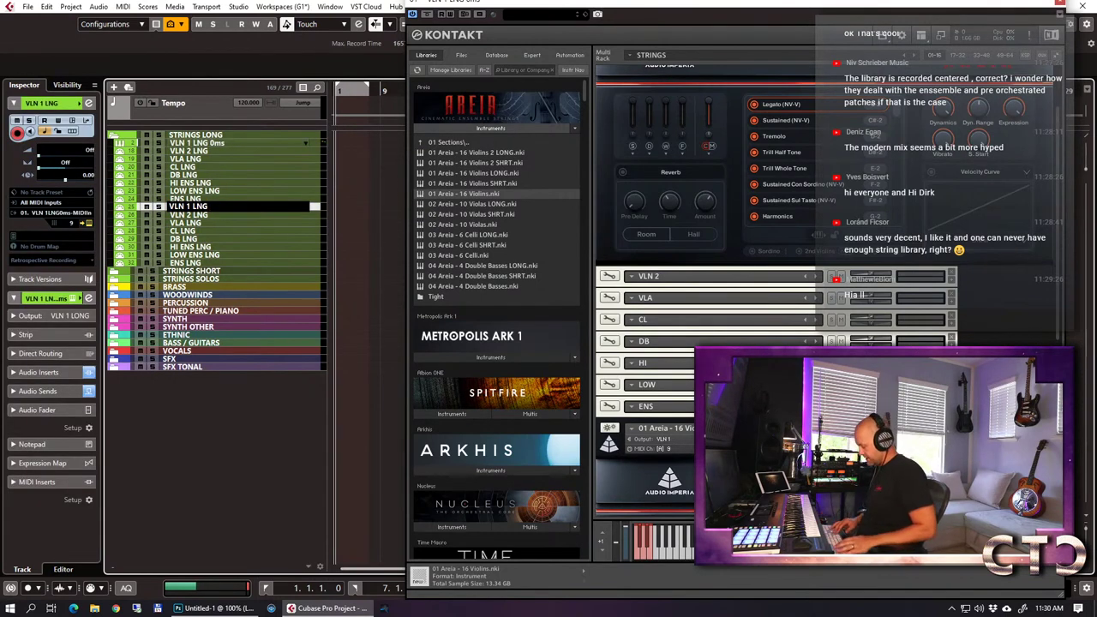
{"action": "type", "text": "-250ms"}
{"action": "key", "text": "Return"}
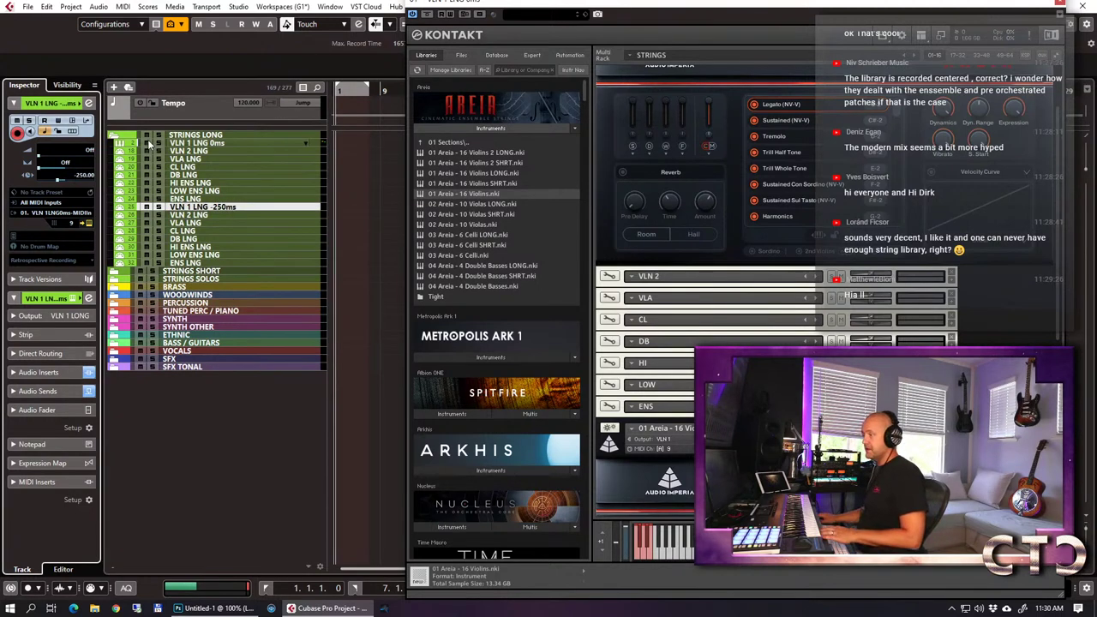
Select the VLN 1 LNG 0ms track and enlarge it in the Cubase project window.
{"action": "left_click", "coordinate": [201, 144]}
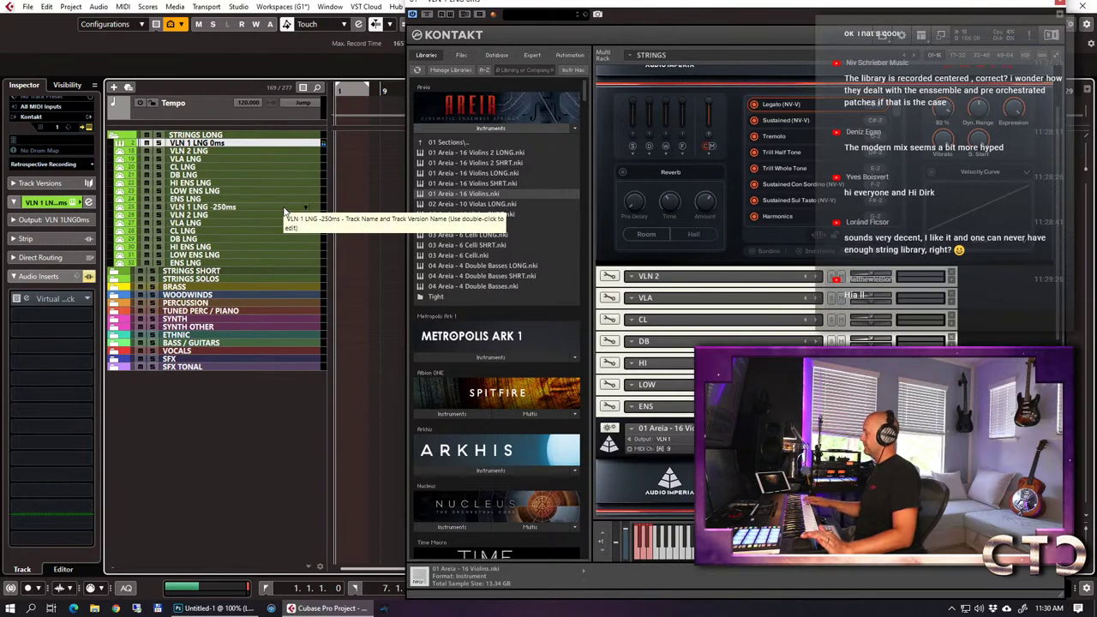
{"action": "key", "text": "alt+Tab"}
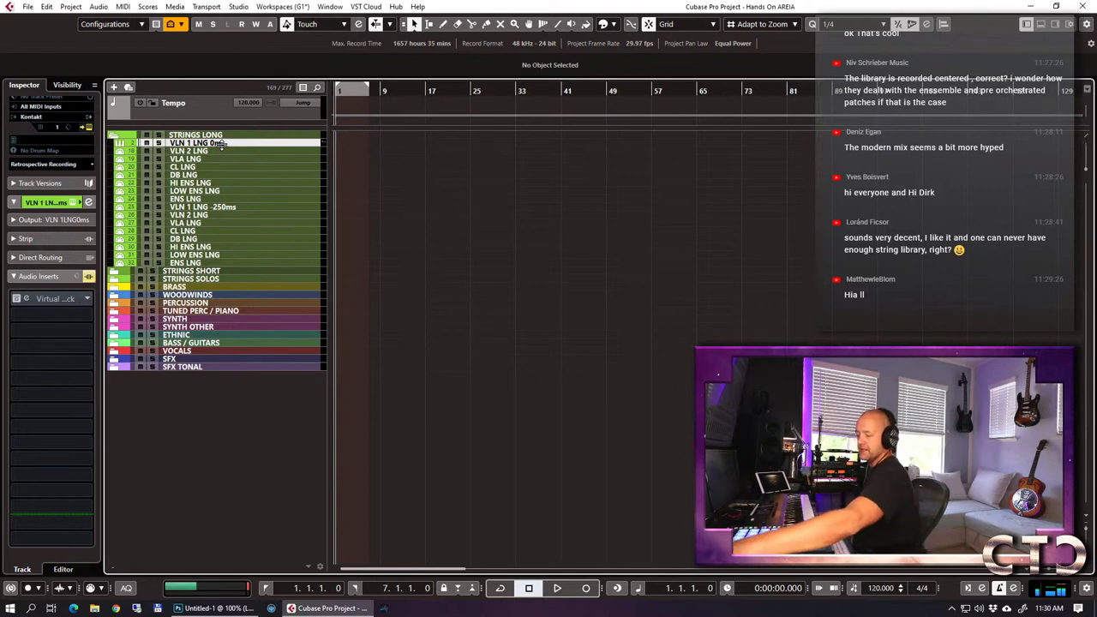
{"action": "key", "text": "ctrl+alt+e"}
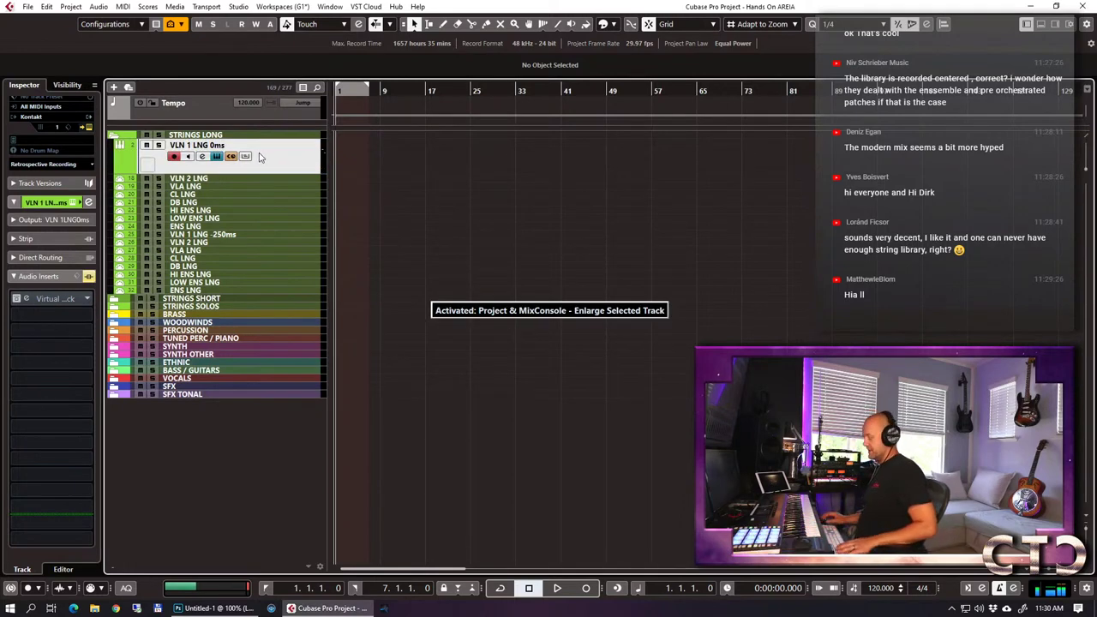
Set the left locator to bar 3 and record a violin phrase on the VLN 1 LNG 0ms track.
{"action": "left_click_drag", "start_coordinate": [366, 86], "coordinate": [365, 90]}
{"action": "left_click", "coordinate": [366, 90], "text": "ctrl"}
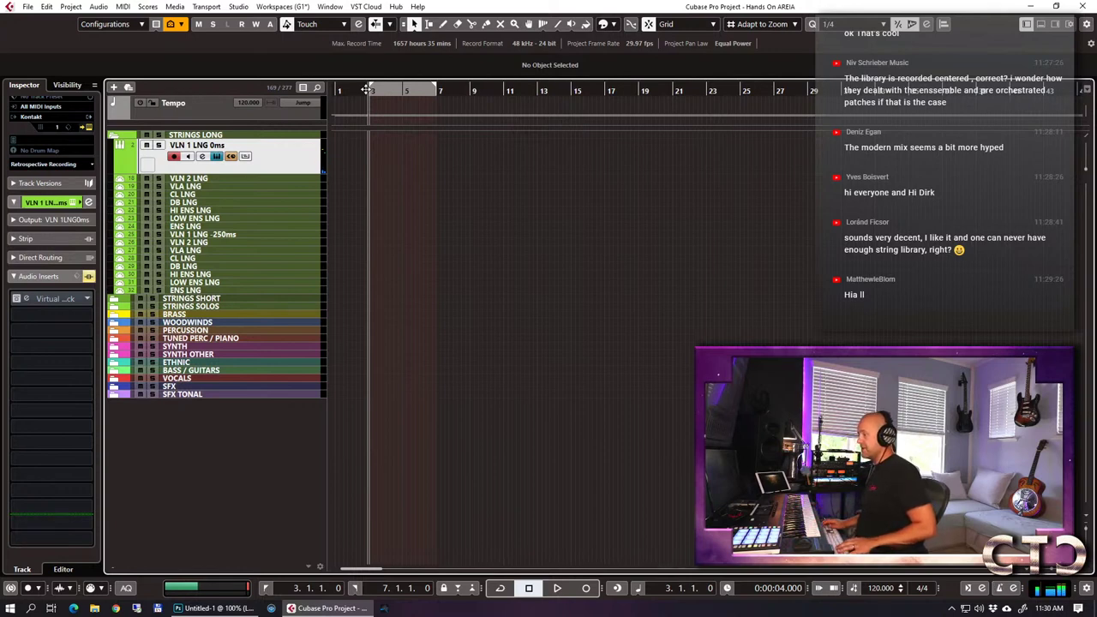
{"action": "key", "text": "KP_Multiply"}
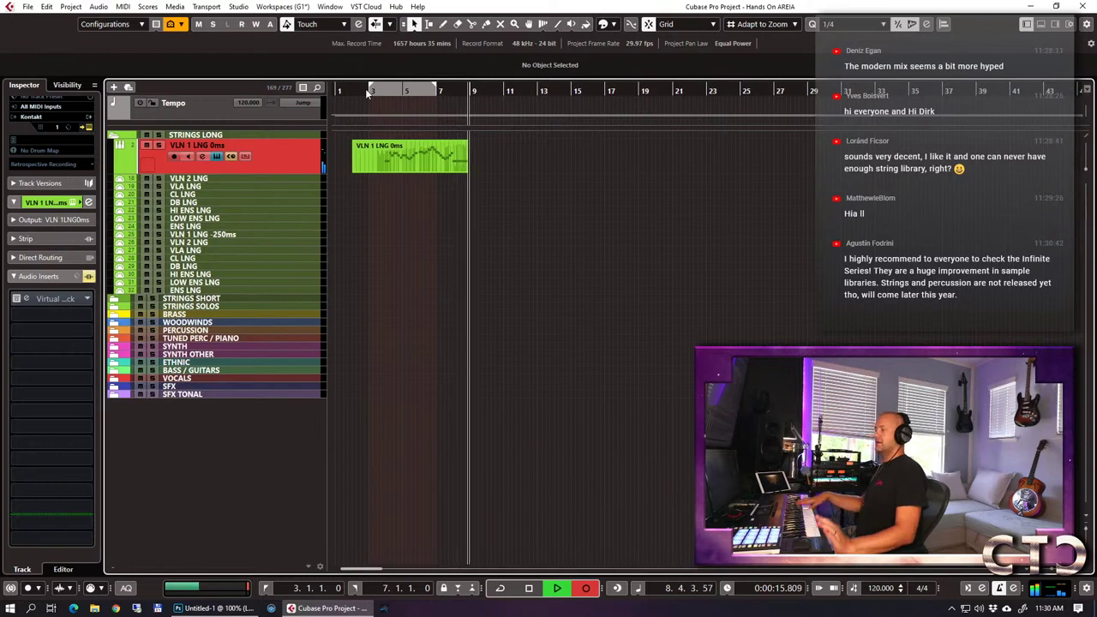
{"action": "key", "text": "space"}
Open the recorded part in an enlarged key editor and set the quantize value to 1/8.
{"action": "key", "text": "ctrl+e"}
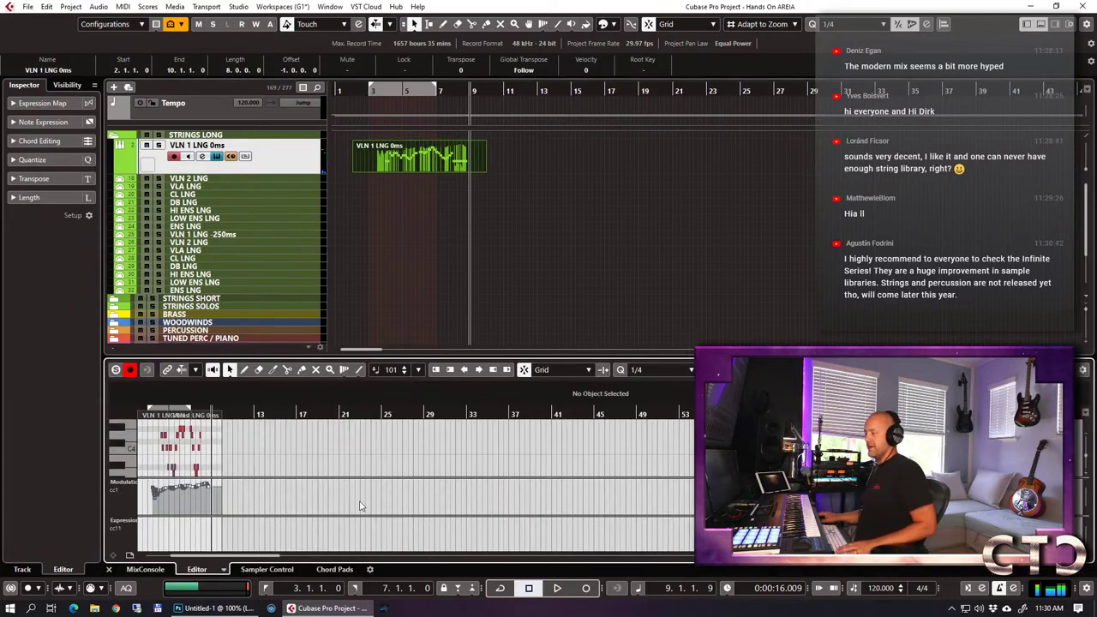
{"action": "left_click_drag", "start_coordinate": [339, 348], "coordinate": [340, 190]}
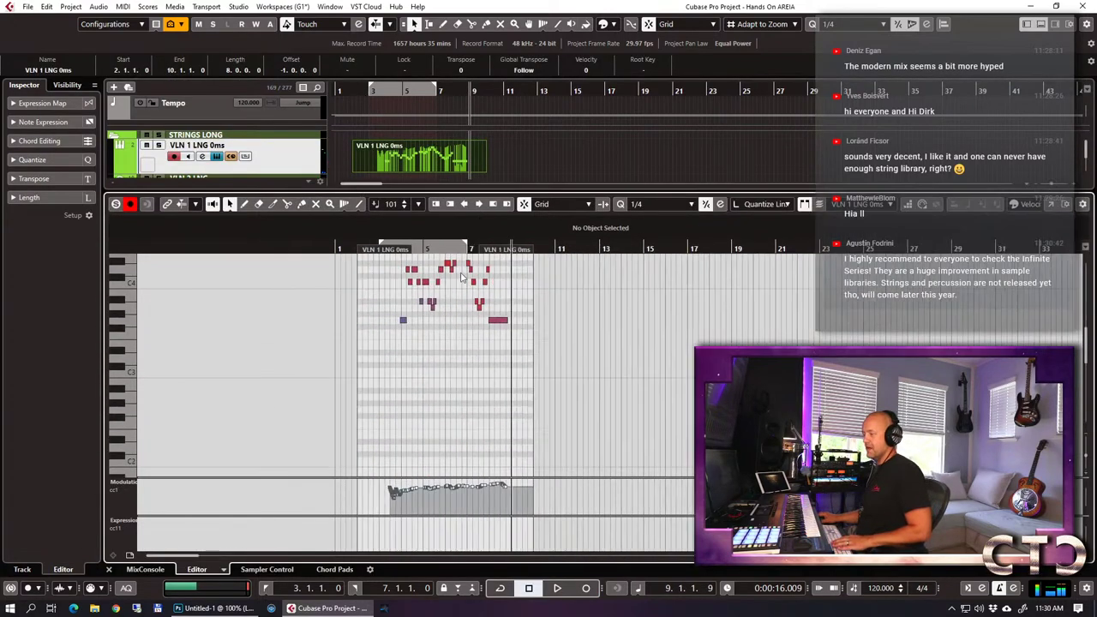
{"action": "scroll", "coordinate": [587, 338], "scroll_direction": "up", "scroll_amount": 5}
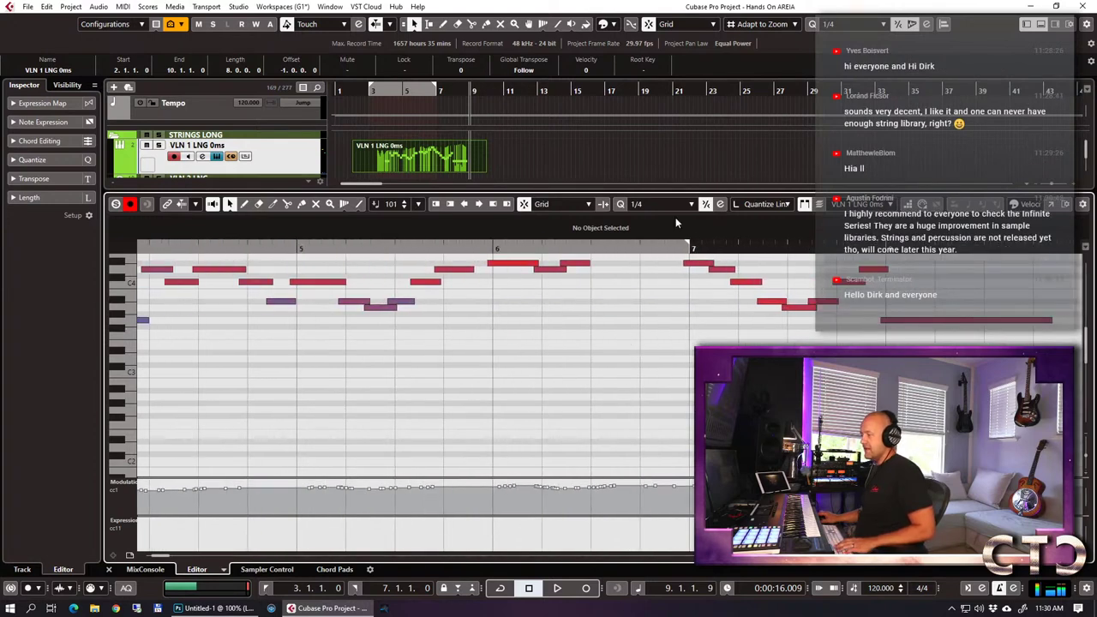
{"action": "left_click", "coordinate": [662, 202]}
{"action": "left_click", "coordinate": [674, 262]}
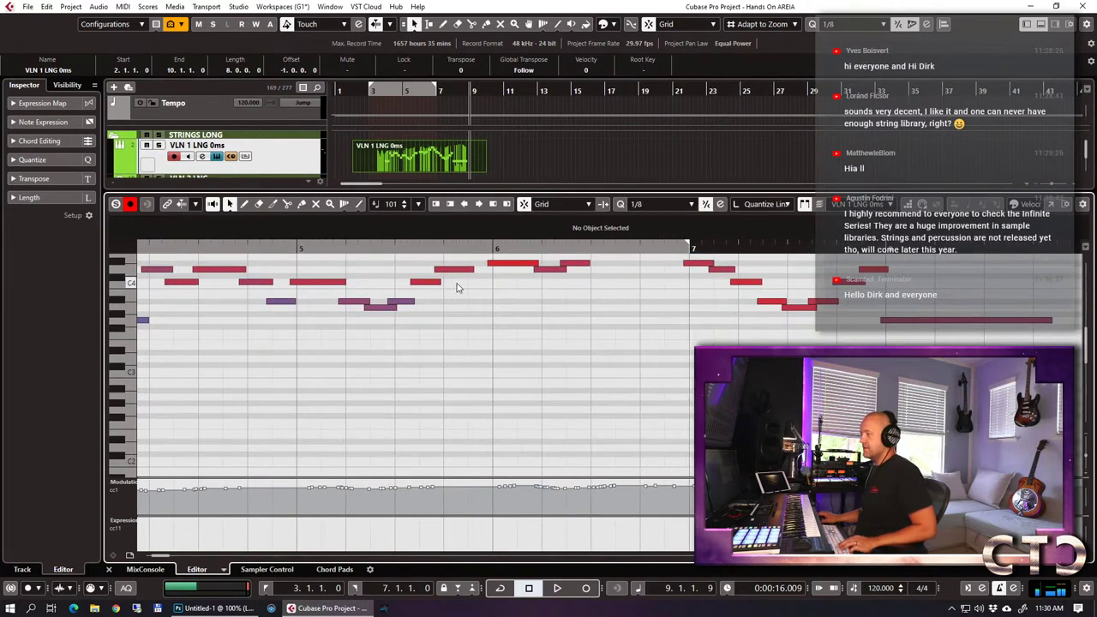
Select all recorded notes, turn off iterative quantize and quantize them to the 1/8 grid.
{"action": "scroll", "coordinate": [480, 304], "scroll_direction": "up", "scroll_amount": 3}
{"action": "key", "text": "ctrl+a"}
{"action": "left_click_drag", "start_coordinate": [501, 354], "coordinate": [505, 359]}
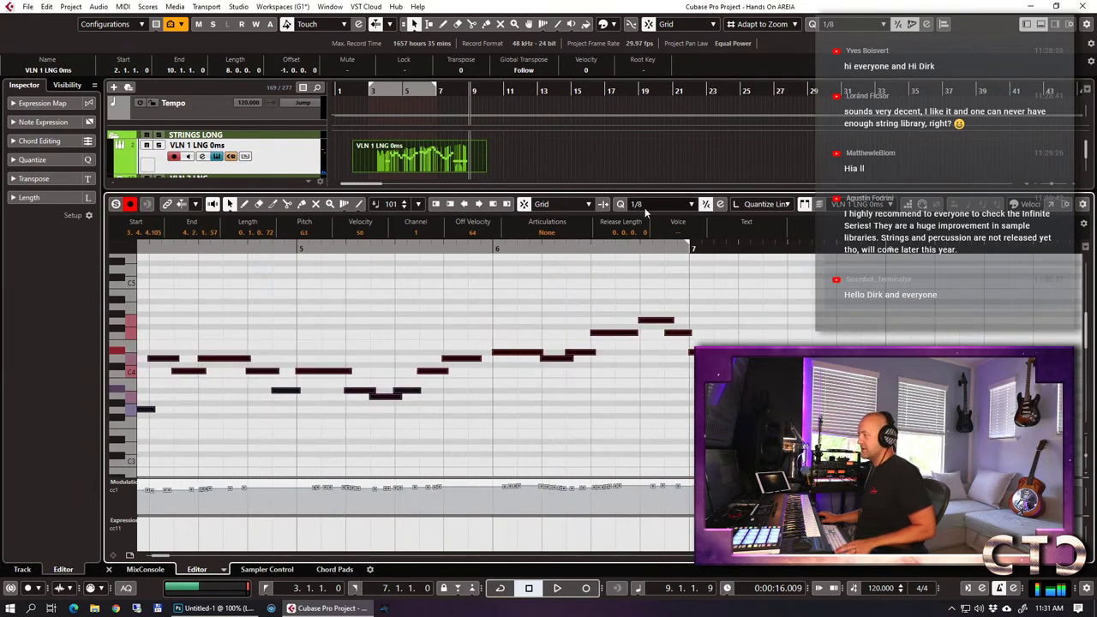
{"action": "left_click", "coordinate": [705, 204]}
Play back the quantized phrase in the key editor, with the whole part in view, and close the editor.
{"action": "key", "text": "space"}
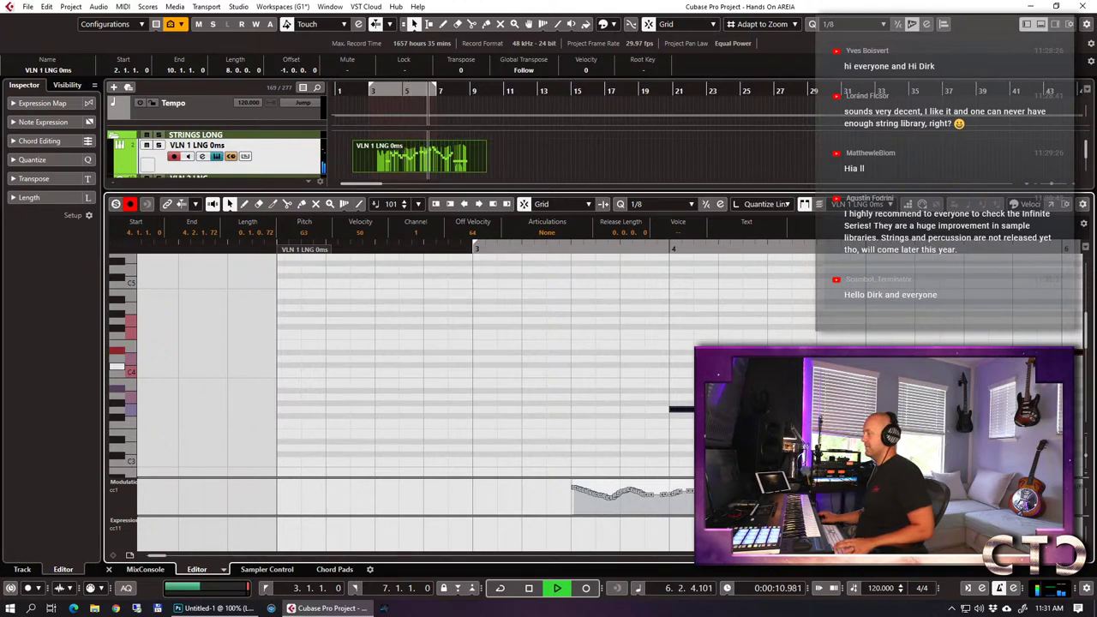
{"action": "key", "text": "g"}
{"action": "key", "text": "g"}
{"action": "key", "text": "g"}
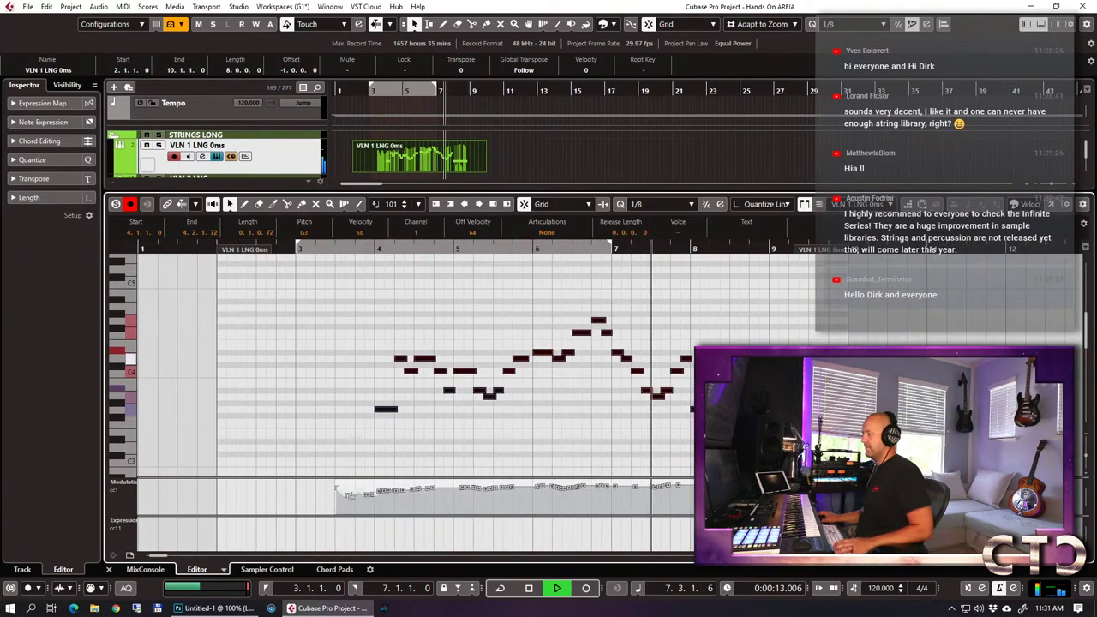
{"action": "key", "text": "space"}
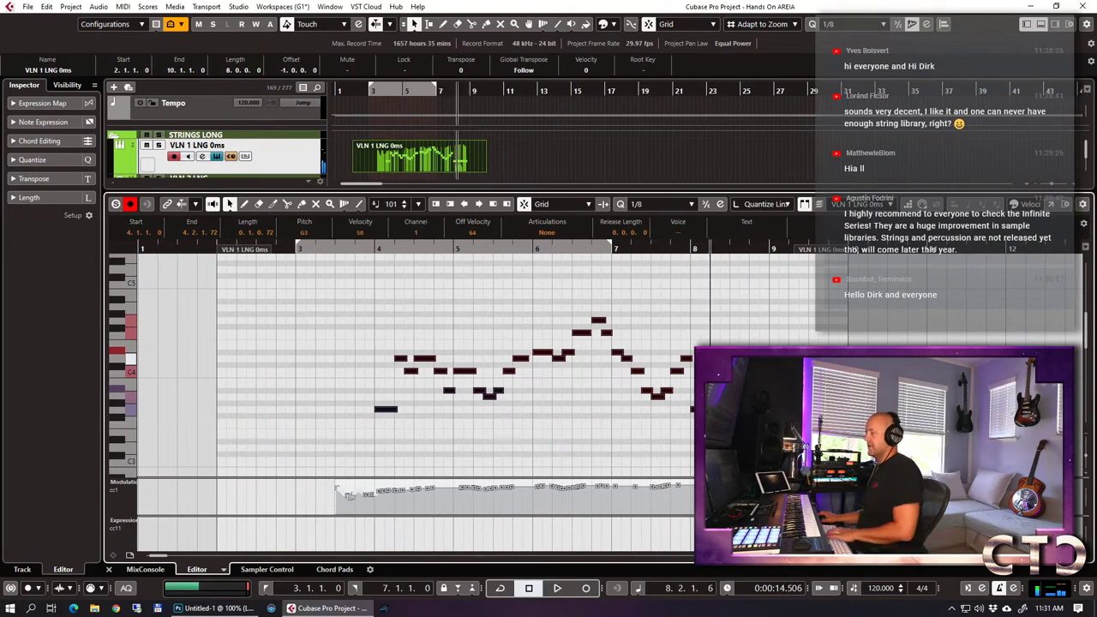
{"action": "key", "text": "ctrl+e"}
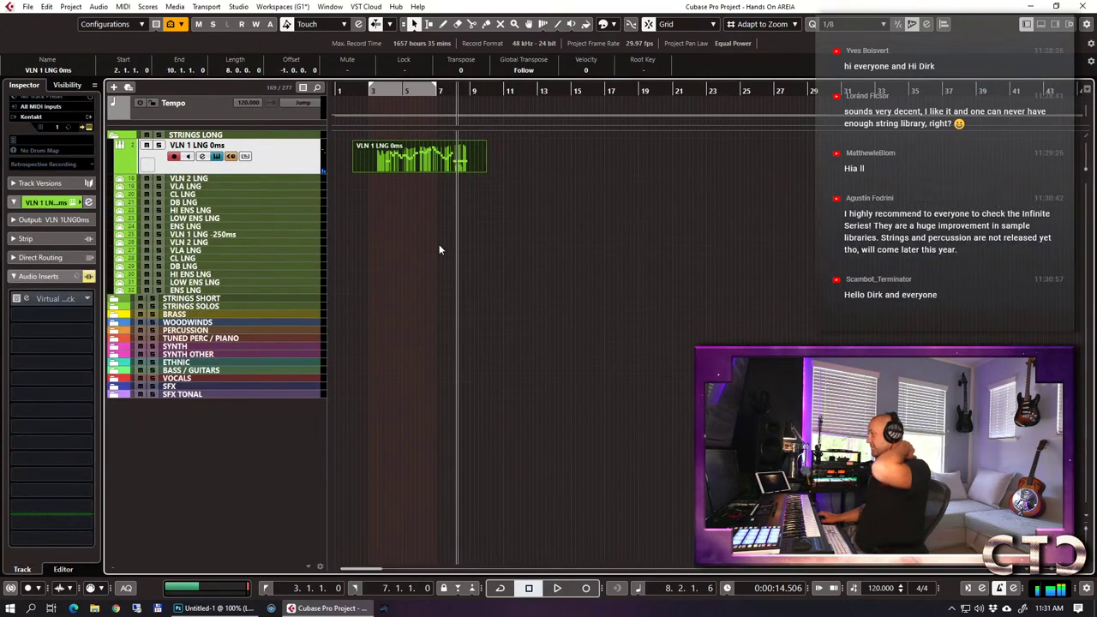
Move the quantized part onto the VLN 1 LNG -250ms track and play it back from bar 3.
{"action": "left_click", "coordinate": [384, 158]}
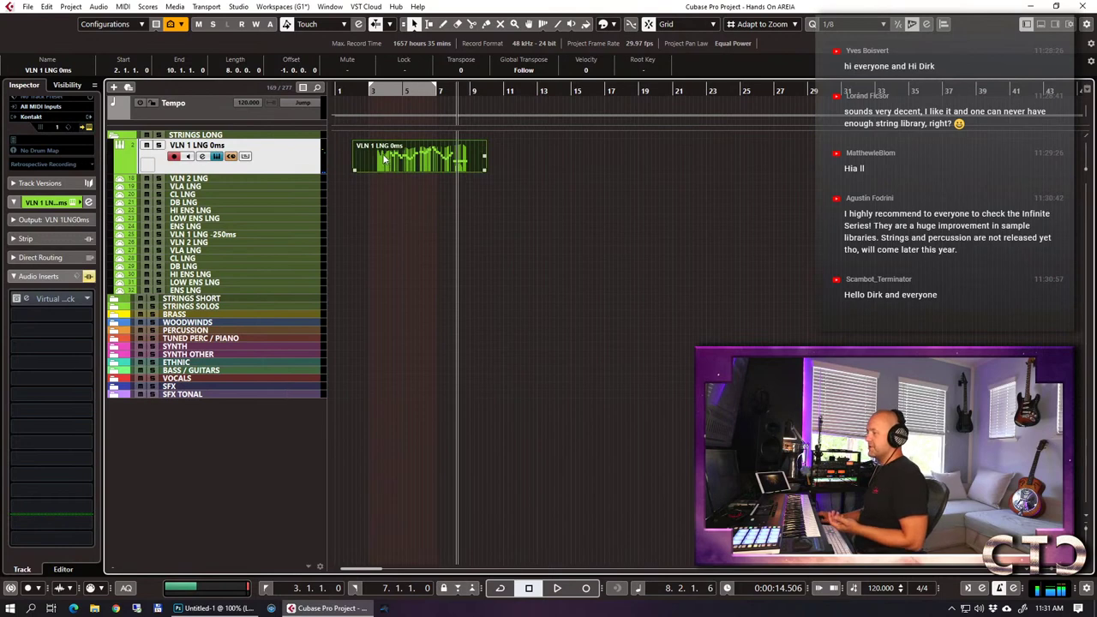
{"action": "left_click_drag", "start_coordinate": [384, 158], "coordinate": [383, 236]}
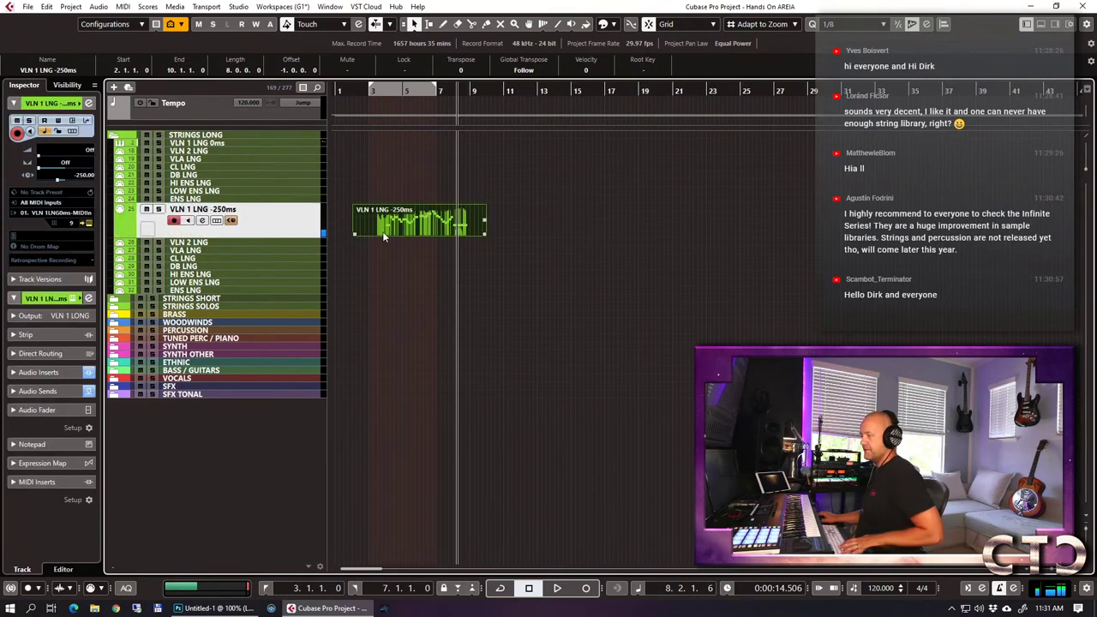
{"action": "key", "text": "space"}
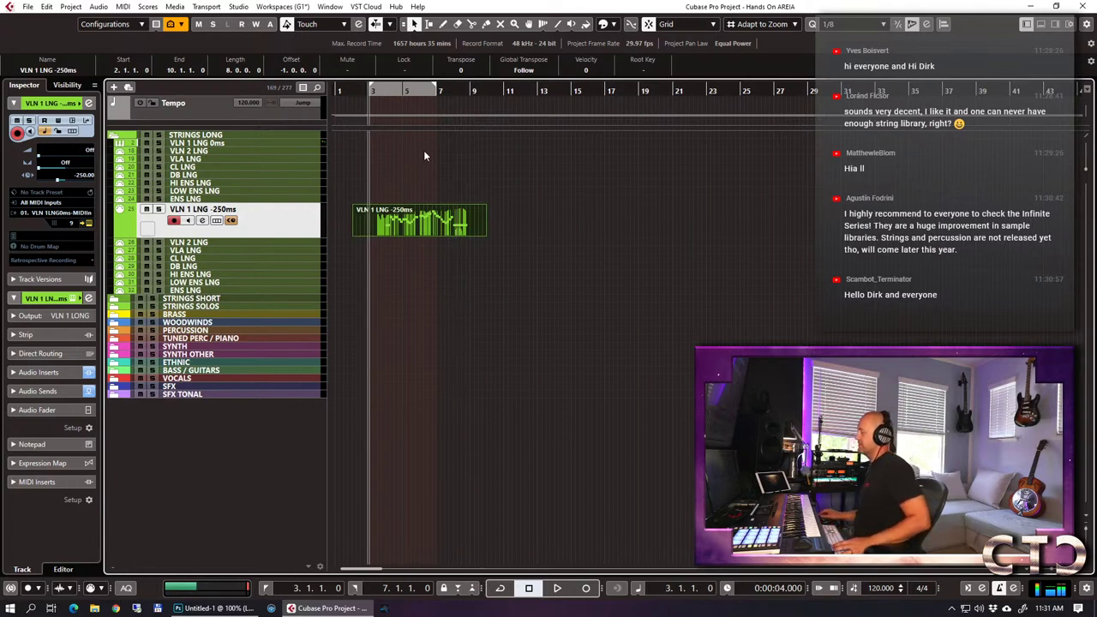
{"action": "key", "text": "space"}
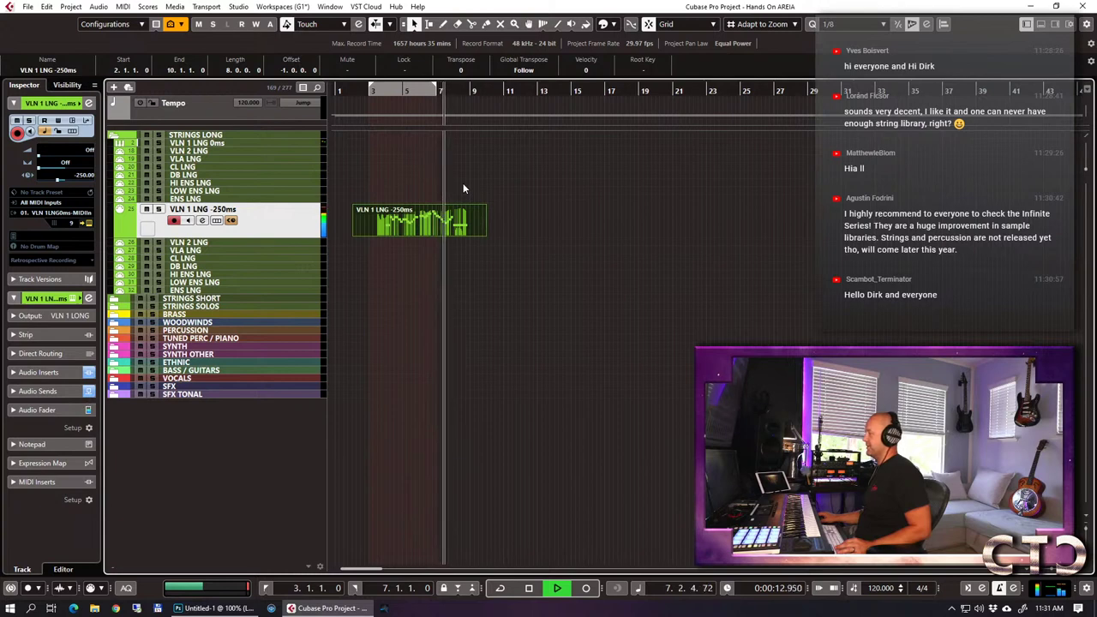
{"action": "key", "text": "space"}
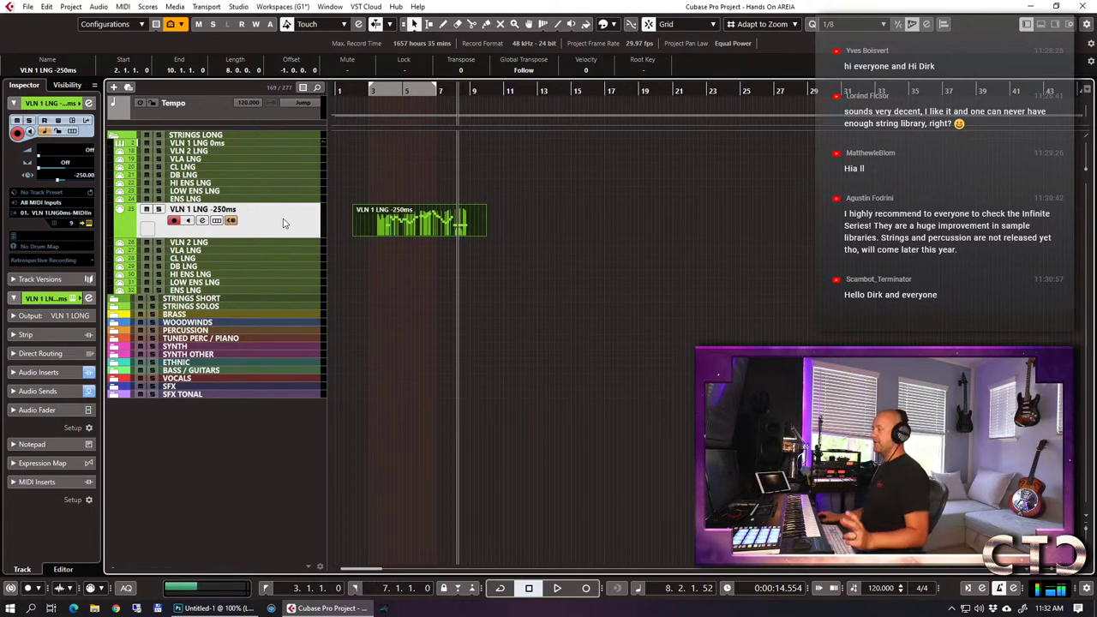
Open the Kontakt instrument of the VLN 1 LNG 0ms track, switch Areia to the Spiccato Fast articulation and close it.
{"action": "left_click", "coordinate": [238, 144]}
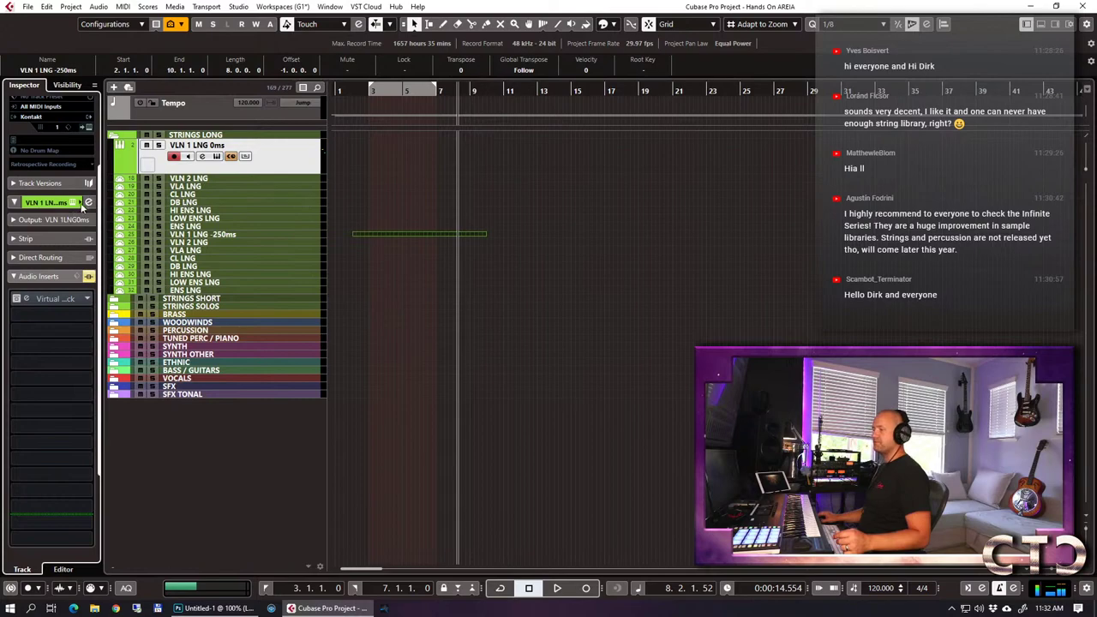
{"action": "left_click", "coordinate": [75, 201]}
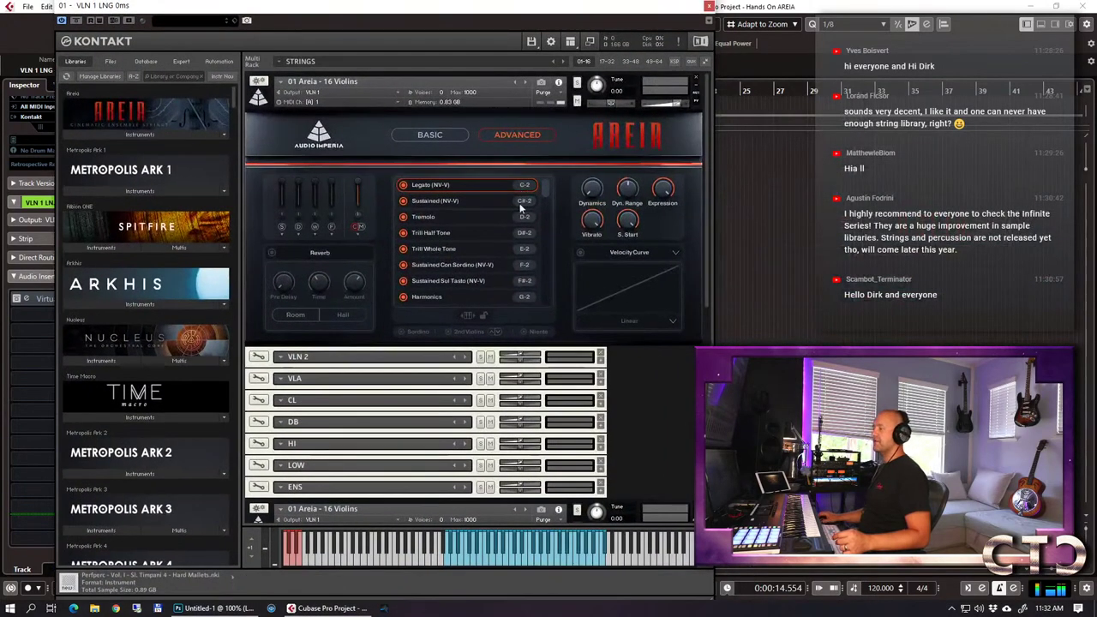
{"action": "scroll", "coordinate": [465, 253], "scroll_direction": "down", "scroll_amount": 1}
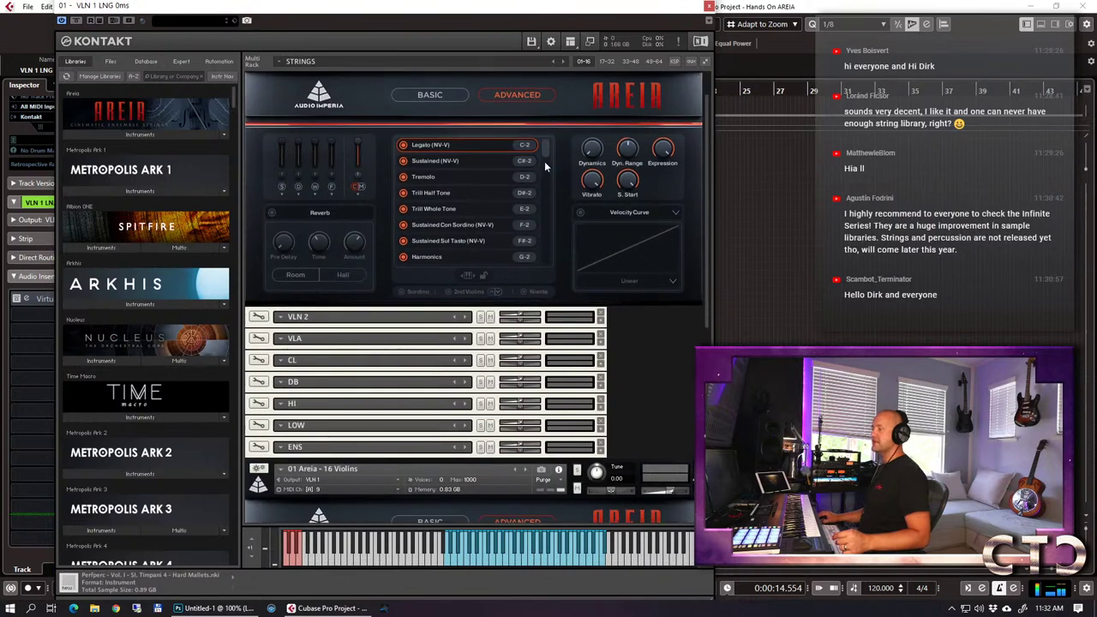
{"action": "left_click_drag", "start_coordinate": [548, 153], "coordinate": [547, 193]}
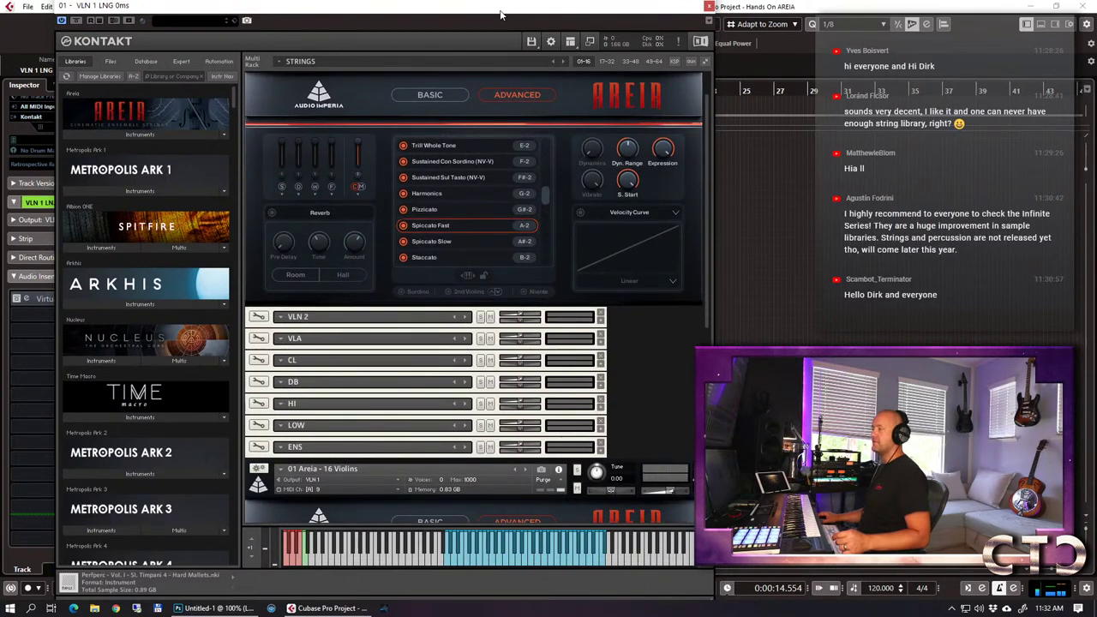
{"action": "key", "text": "ctrl+w"}
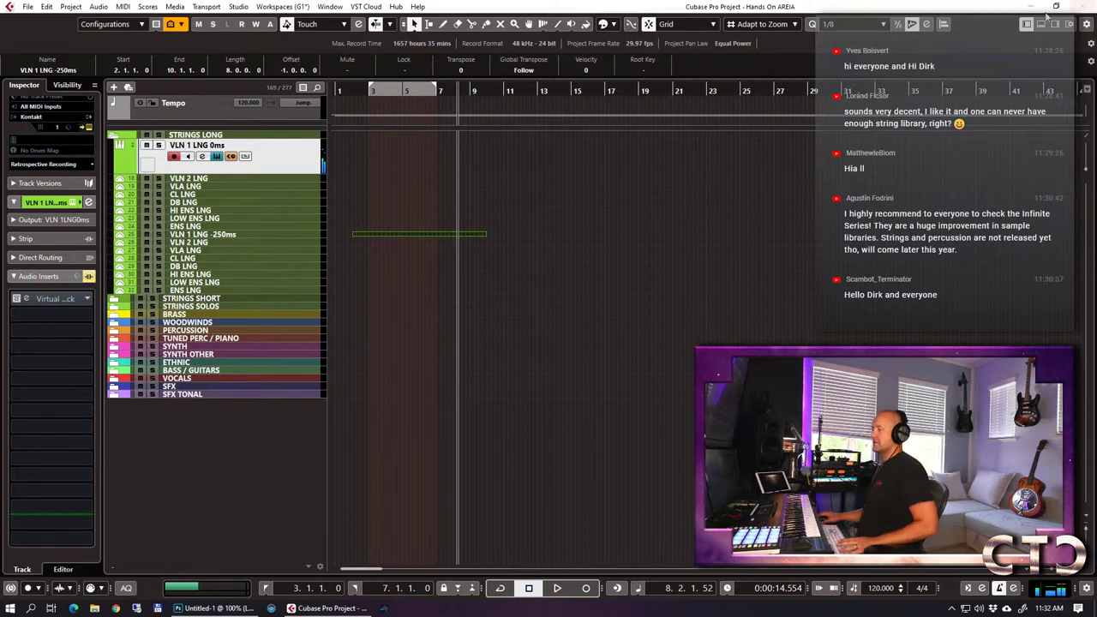
Record a short spiccato chord phrase on the VLN 1 LNG 0ms track, starting at bar 9.
{"action": "left_click", "coordinate": [468, 93]}
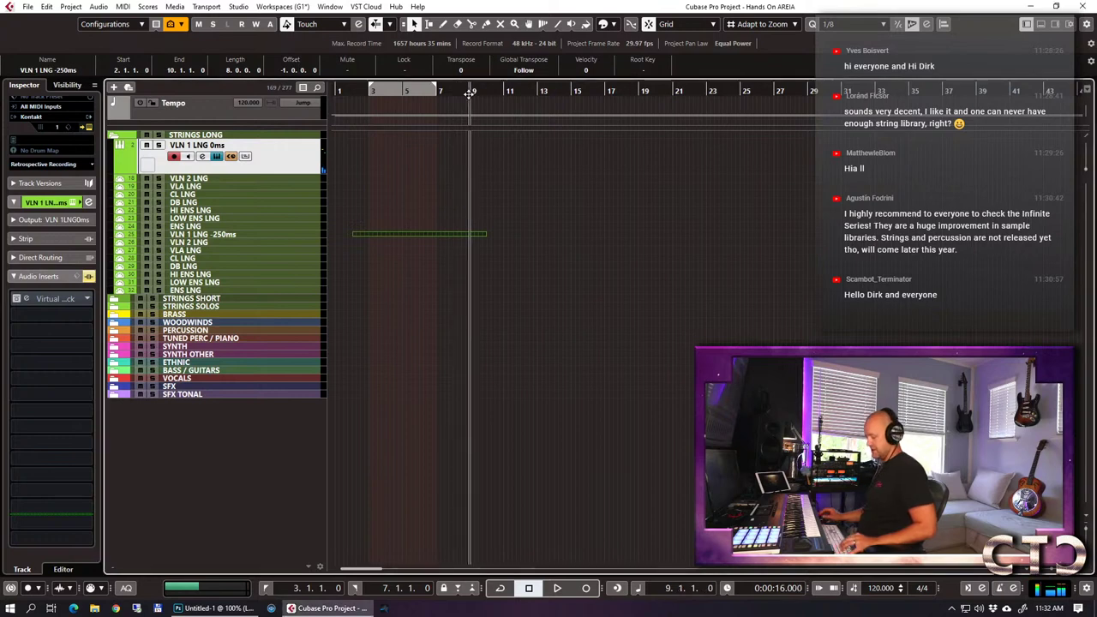
{"action": "key", "text": "KP_Multiply"}
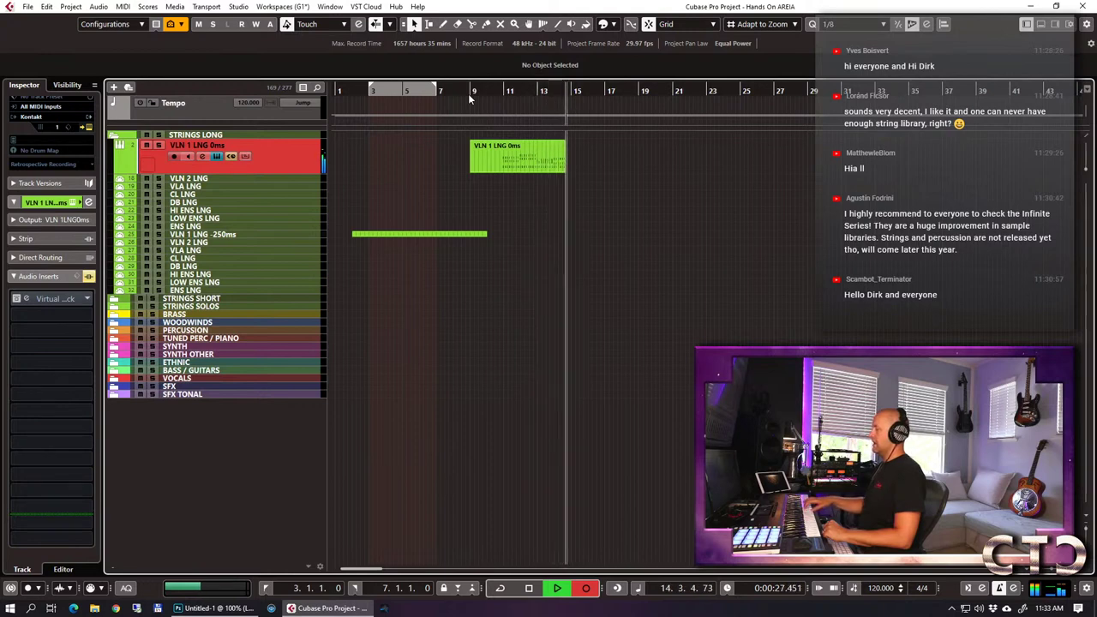
{"action": "key", "text": "space"}
Open the new spiccato part in the key editor, quantize it to 1/8 and play it from bar 11.
{"action": "double_click", "coordinate": [530, 170]}
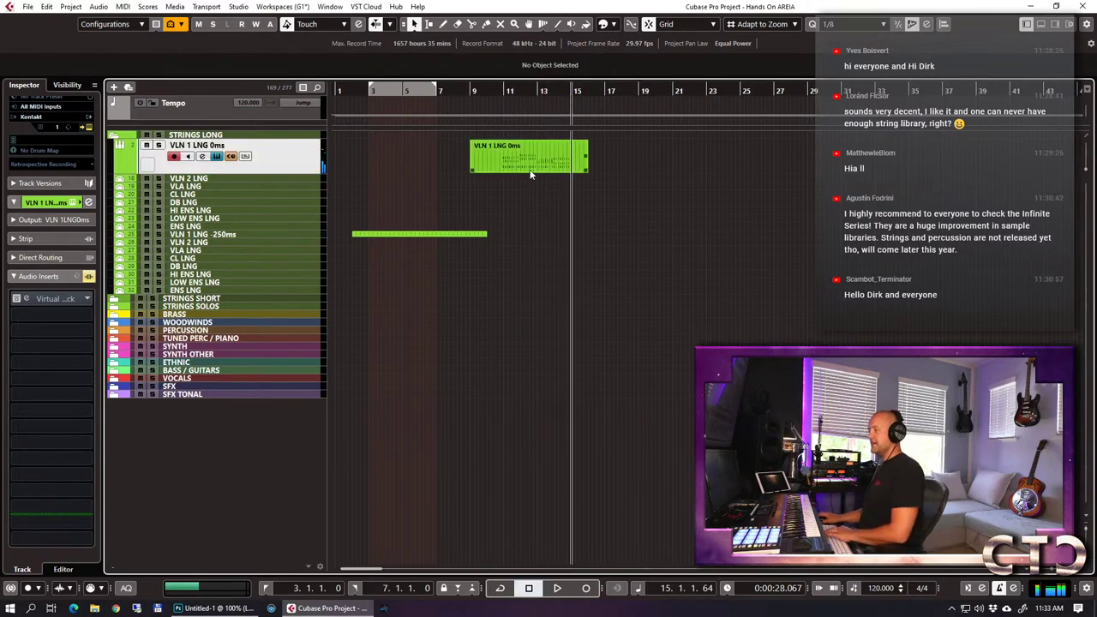
{"action": "key", "text": "q"}
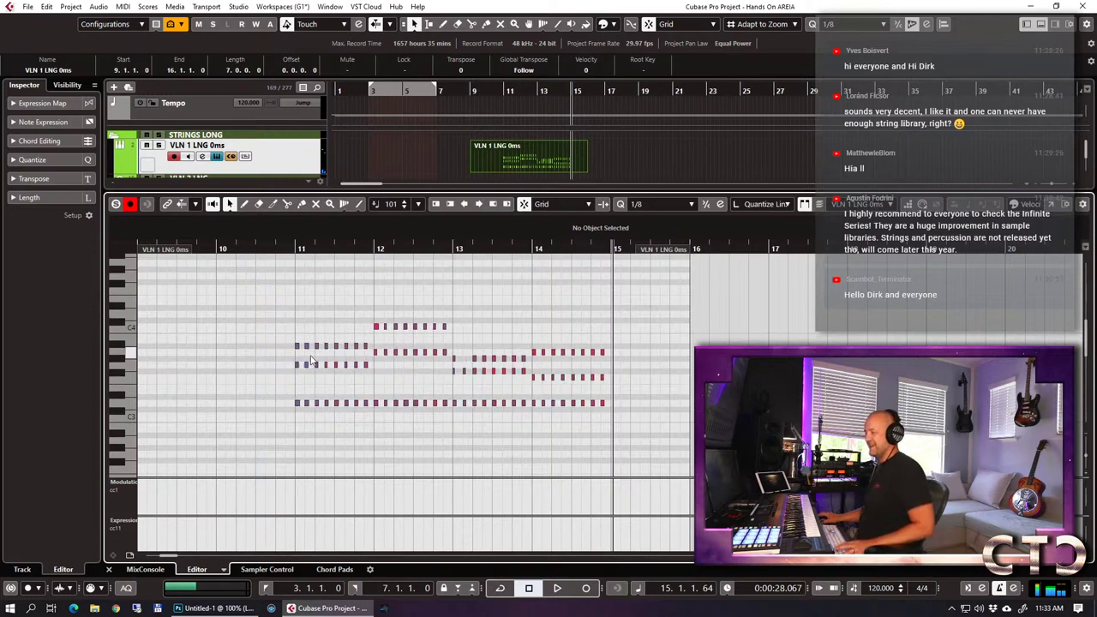
{"action": "left_click", "coordinate": [285, 250]}
{"action": "key", "text": "space"}
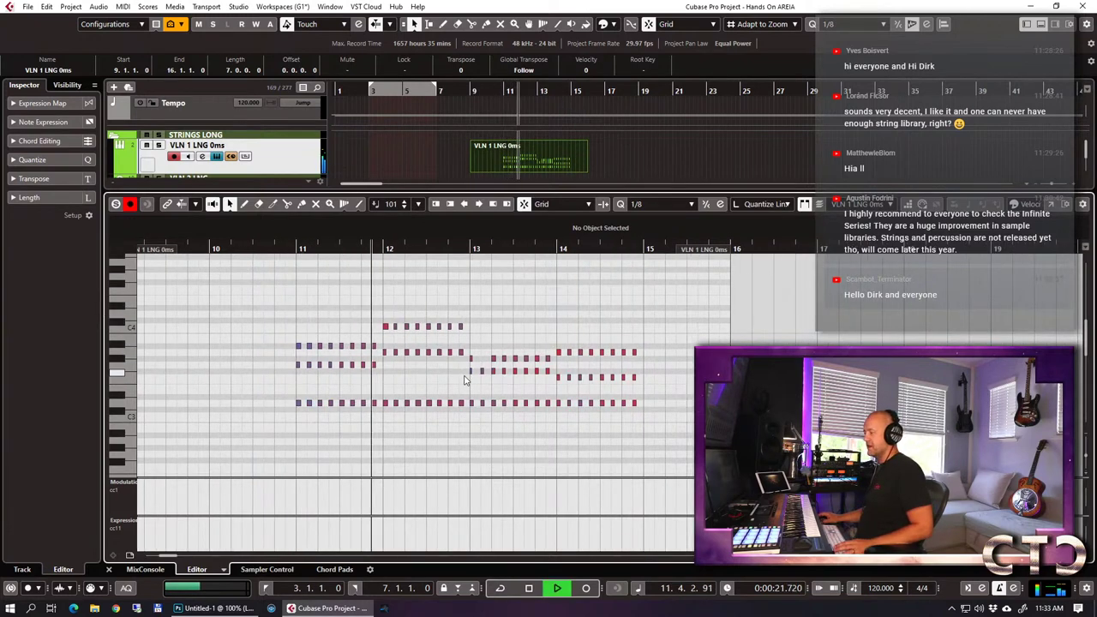
Lower the F#3 notes in bar 13 by a semitone to F3 and play the passage back.
{"action": "key", "text": "space"}
{"action": "left_click_drag", "start_coordinate": [460, 368], "coordinate": [543, 388]}
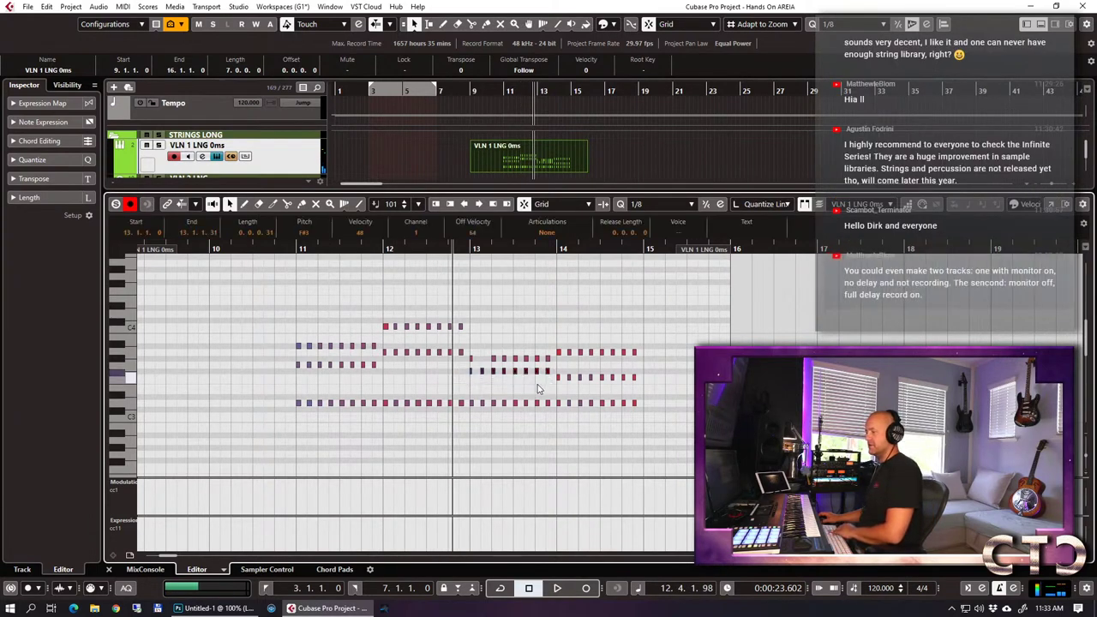
{"action": "key", "text": "Down"}
{"action": "key", "text": "space"}
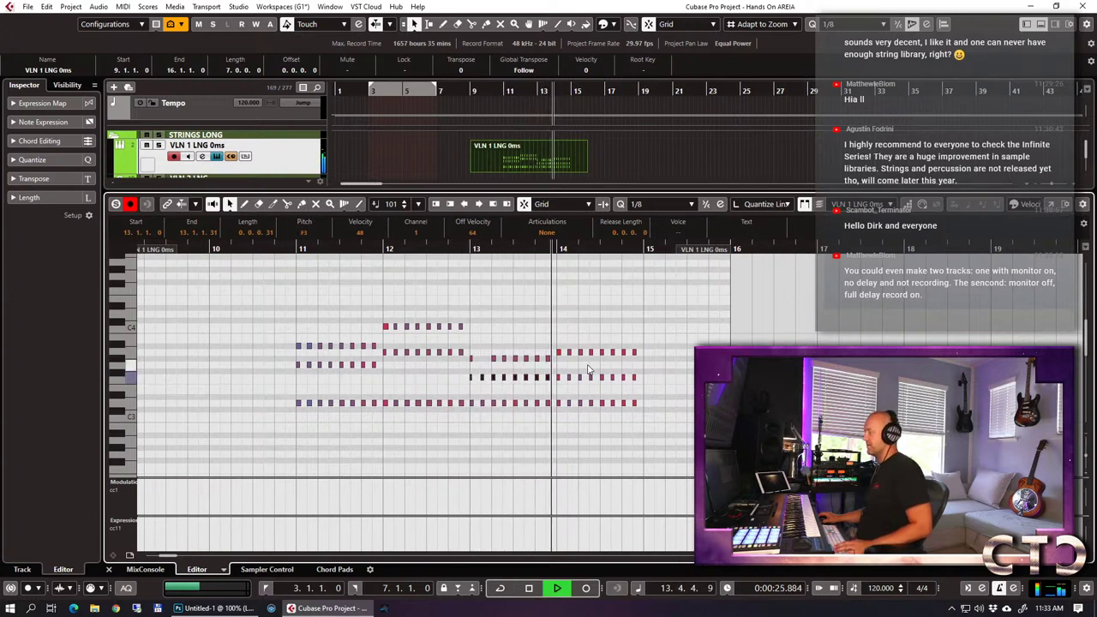
{"action": "key", "text": "space"}
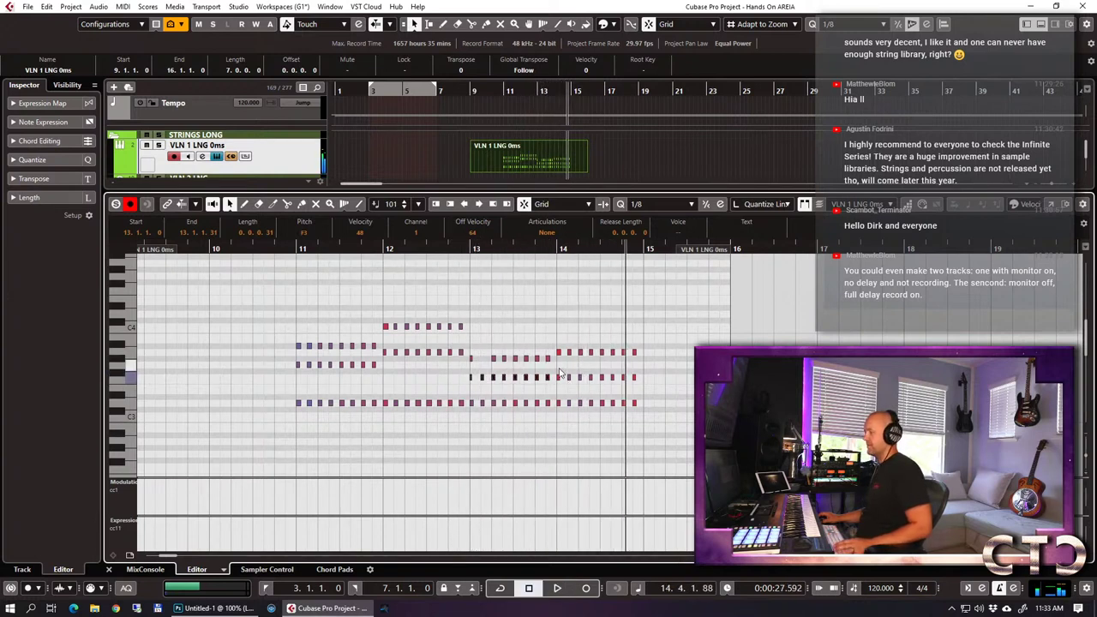
Raise the F3 notes in bar 14 by a semitone to F#3, play the ending and close the key editor.
{"action": "left_click", "coordinate": [629, 388]}
{"action": "key", "text": "ctrl+z"}
{"action": "key", "text": "space"}
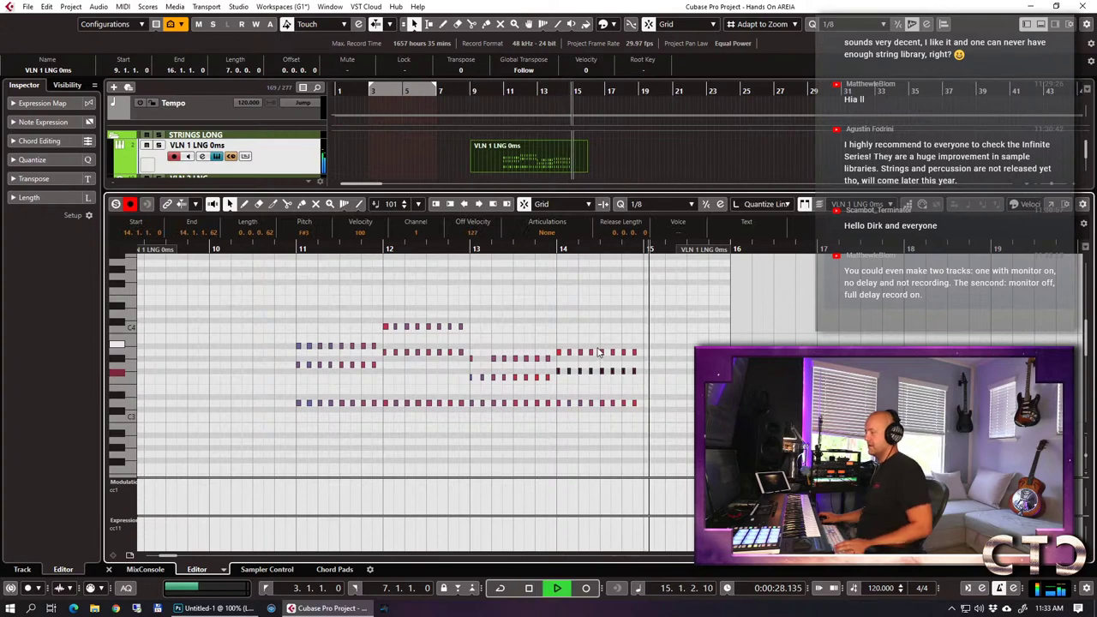
{"action": "key", "text": "space"}
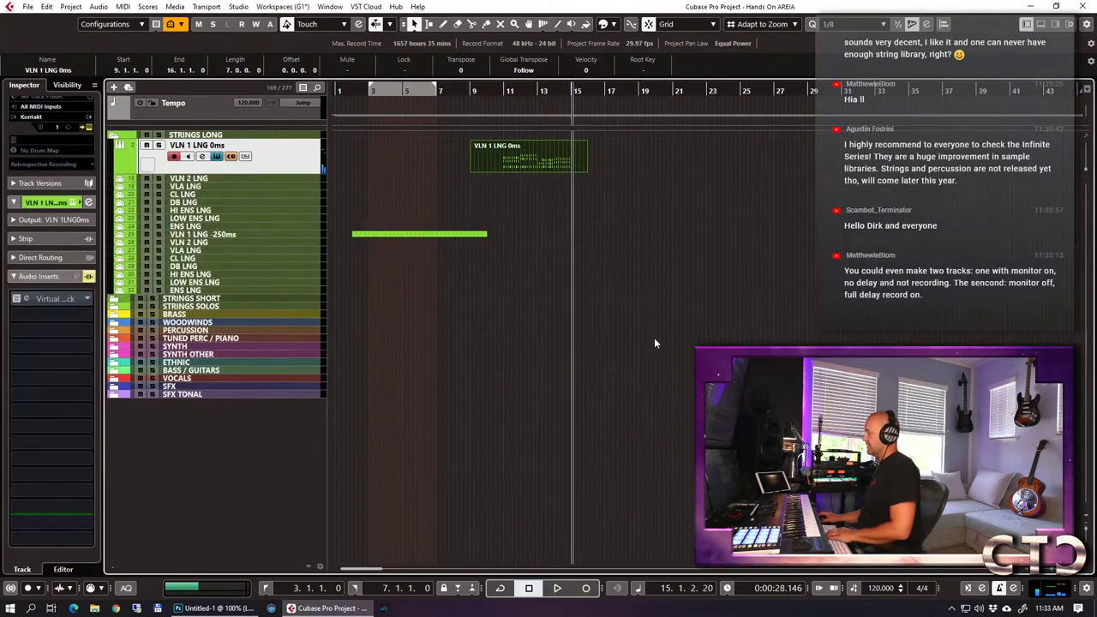
{"action": "key", "text": "Return"}
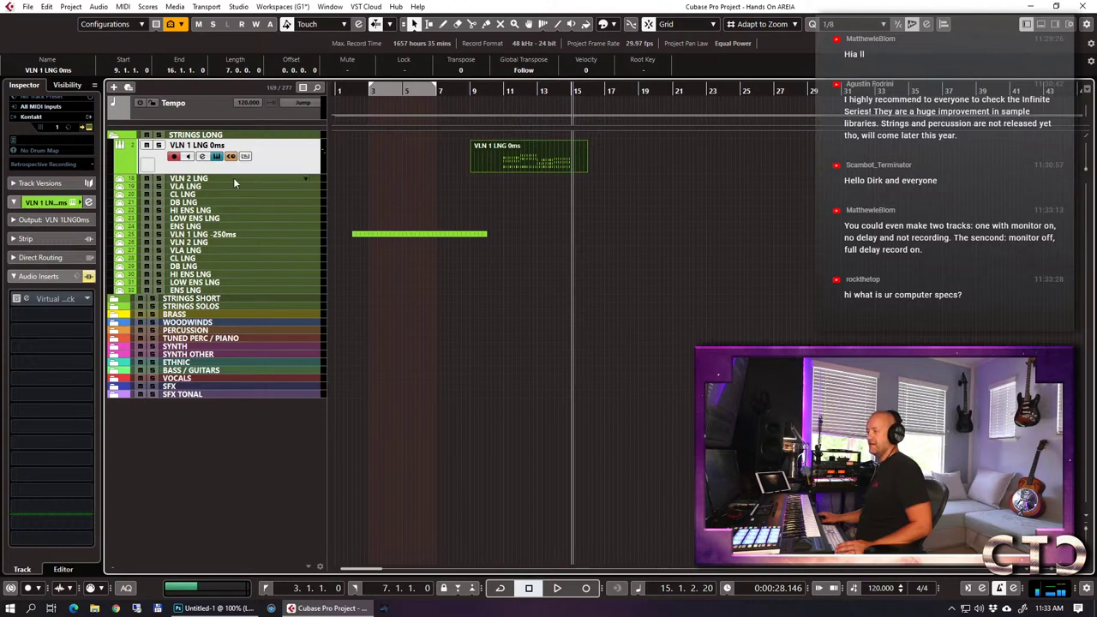
Add a short A#-2 keyswitch note at the start of bar 11 in the VLN 1 LNG 0ms part and close the editor.
{"action": "left_click", "coordinate": [208, 236]}
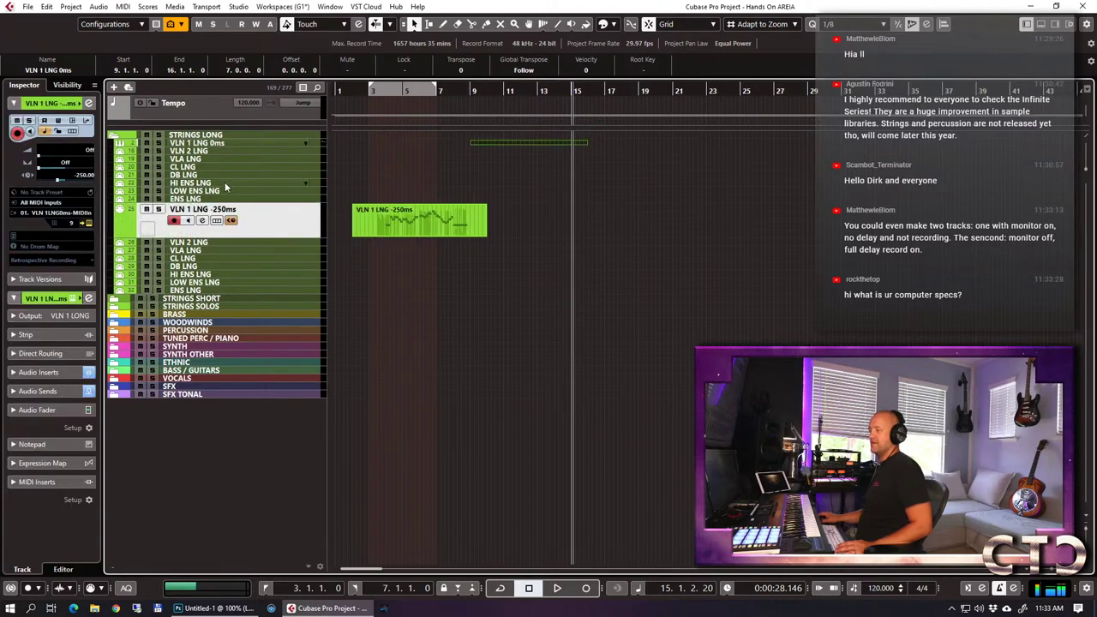
{"action": "left_click", "coordinate": [210, 146]}
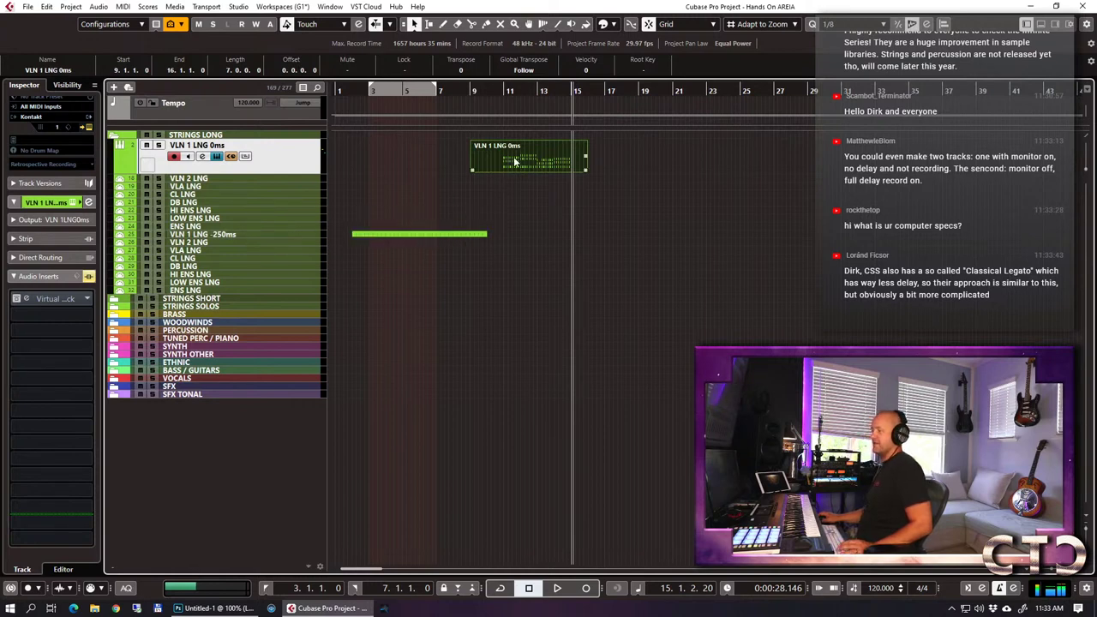
{"action": "left_click", "coordinate": [498, 90]}
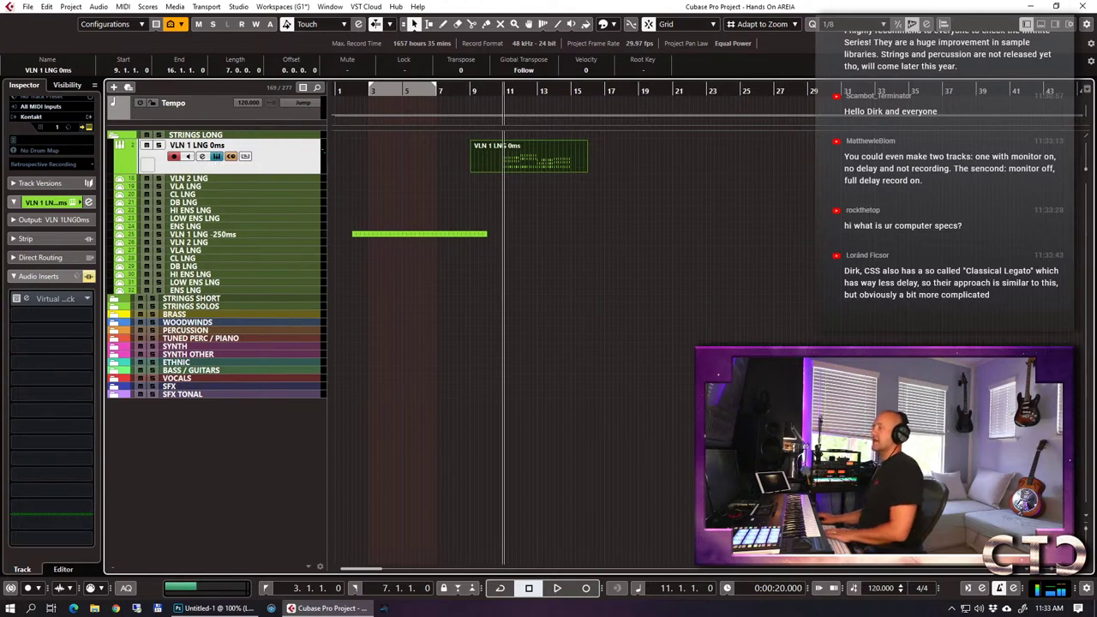
{"action": "key", "text": "Return"}
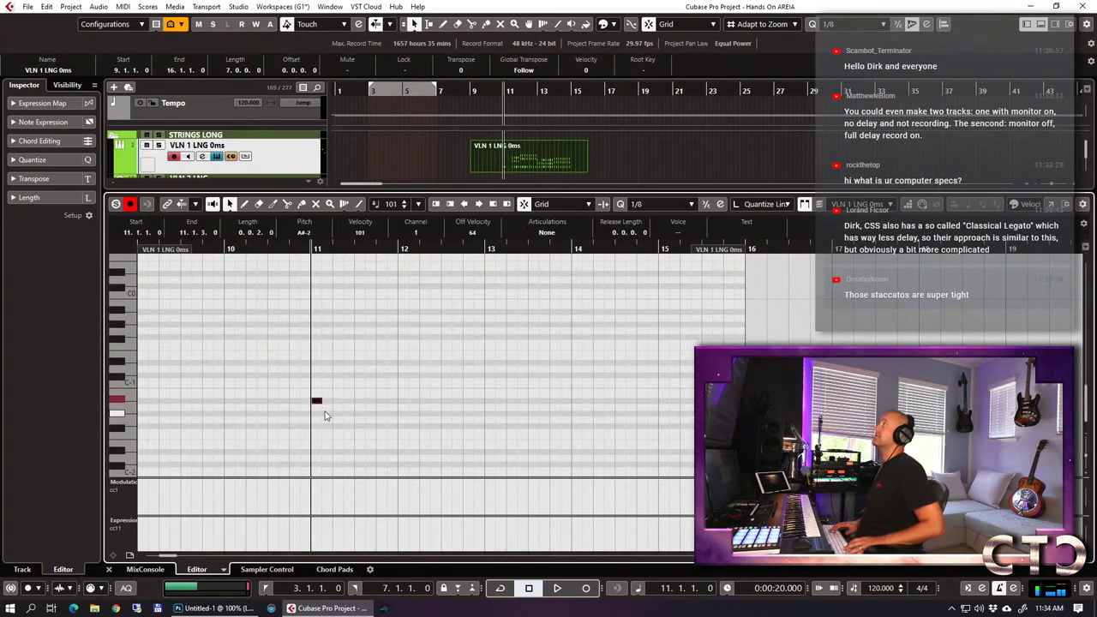
{"action": "key", "text": "Return"}
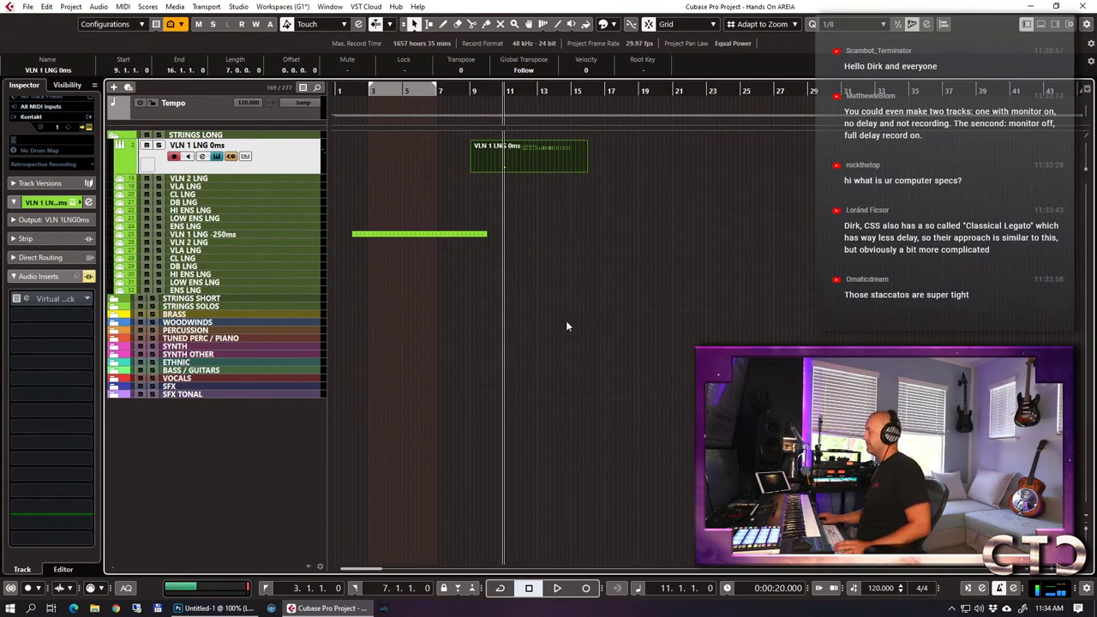
Play the spiccato part on the VLN 1 LNG 0ms track from bar 11 to check the keyswitch.
{"action": "key", "text": "space"}
{"action": "left_click", "coordinate": [531, 159]}
{"action": "key", "text": "space"}
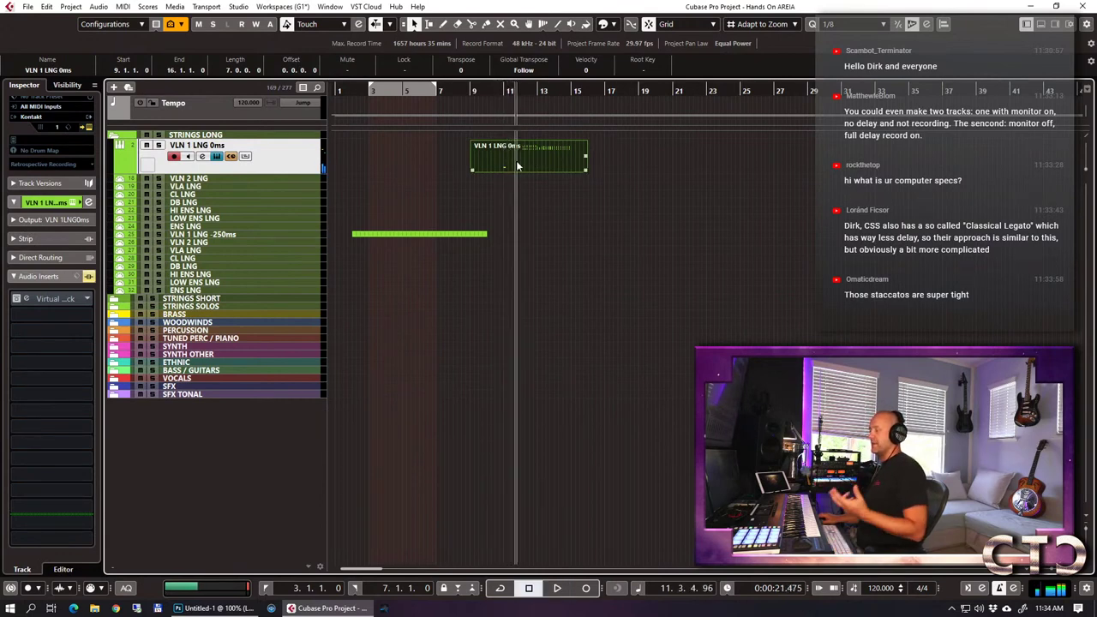
{"action": "left_click", "coordinate": [406, 161]}
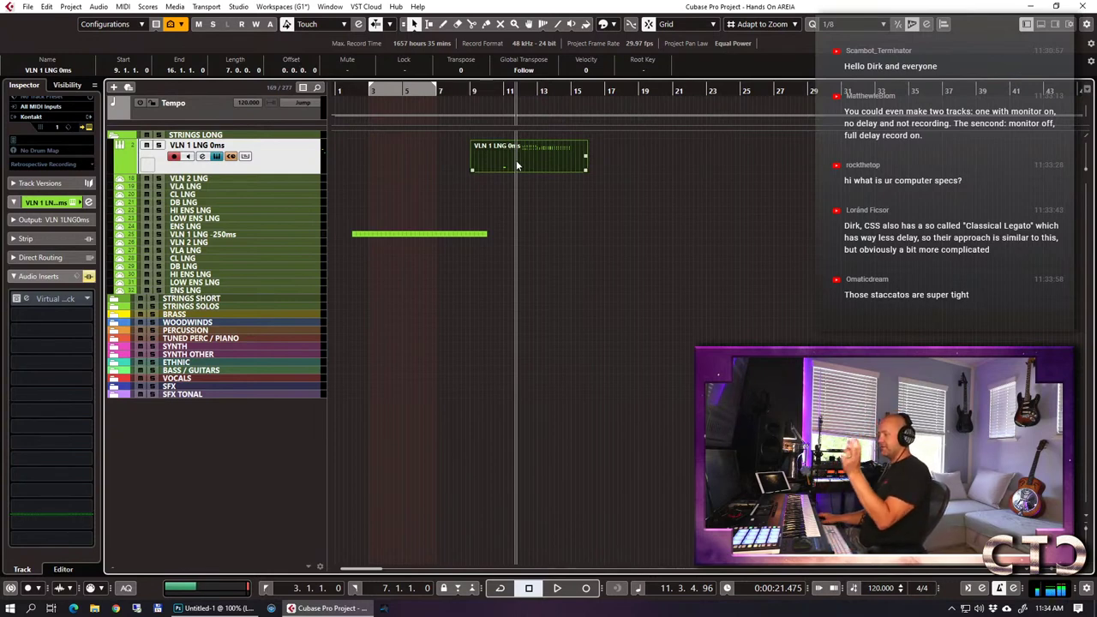
{"action": "left_click", "coordinate": [397, 179]}
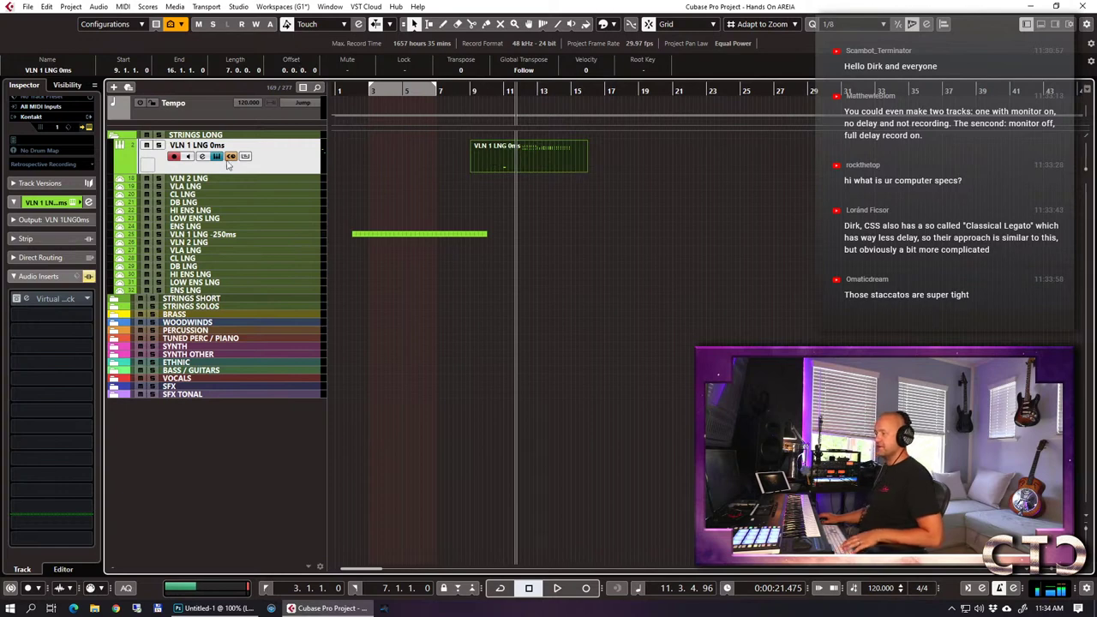
Move the spiccato part onto the VLN 1 LNG -250ms track and play it from bar 11.
{"action": "left_click", "coordinate": [508, 152]}
{"action": "left_click_drag", "start_coordinate": [505, 149], "coordinate": [507, 216]}
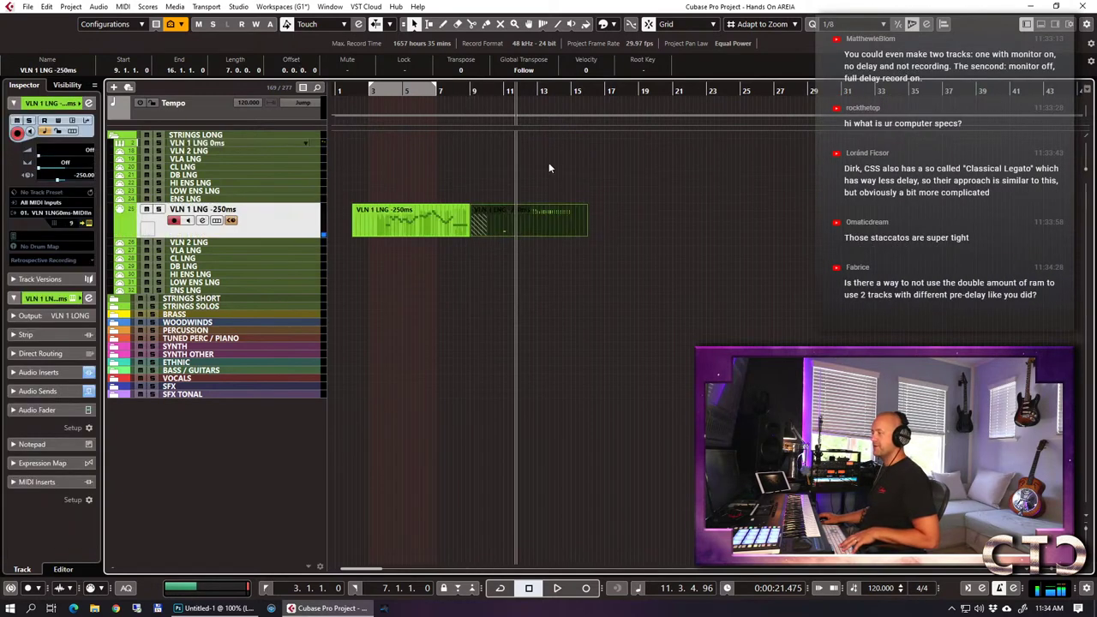
{"action": "left_click", "coordinate": [503, 92]}
{"action": "key", "text": "space"}
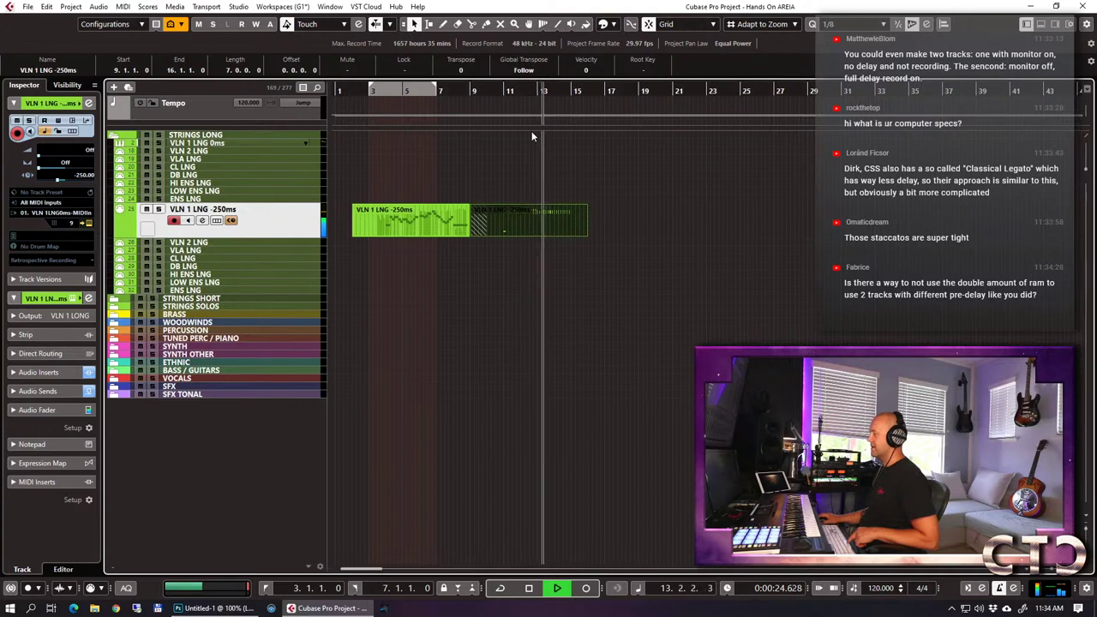
{"action": "key", "text": "space"}
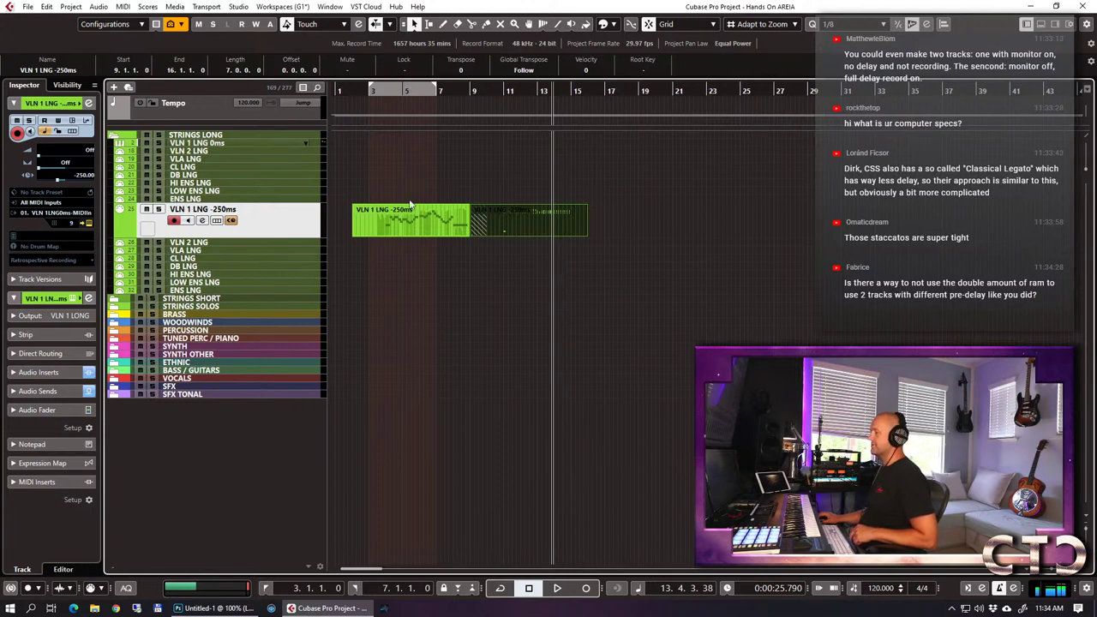
Move the spiccato part back to the VLN 1 LNG 0ms track and inspect both Areia 16 Violins instances in its Kontakt rack.
{"action": "left_click_drag", "start_coordinate": [521, 222], "coordinate": [521, 144]}
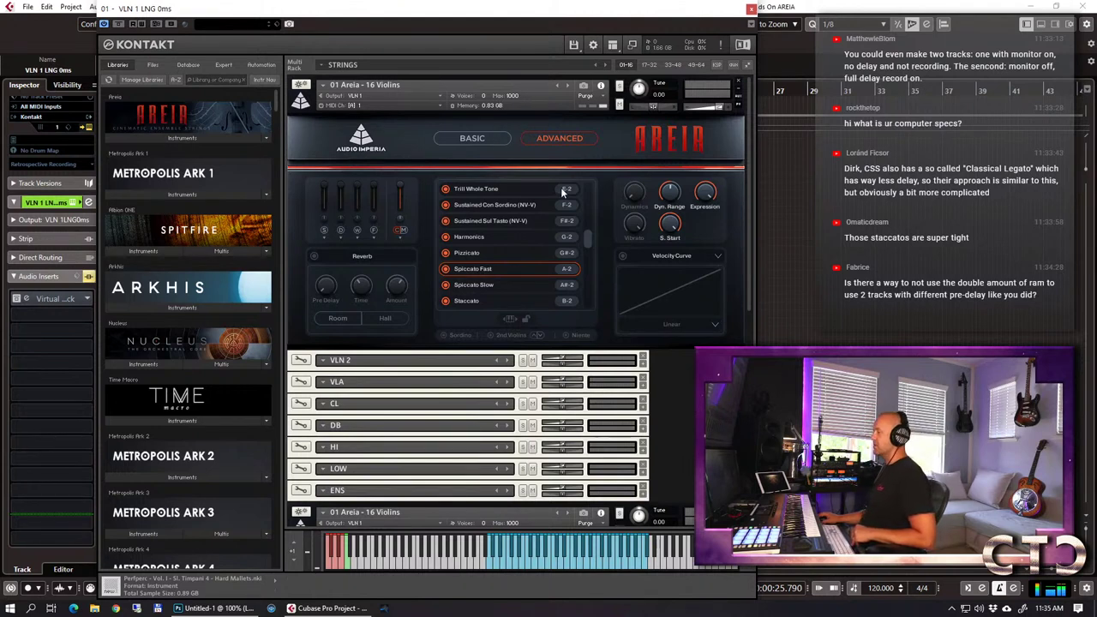
{"action": "scroll", "coordinate": [509, 478], "scroll_direction": "down", "scroll_amount": 2}
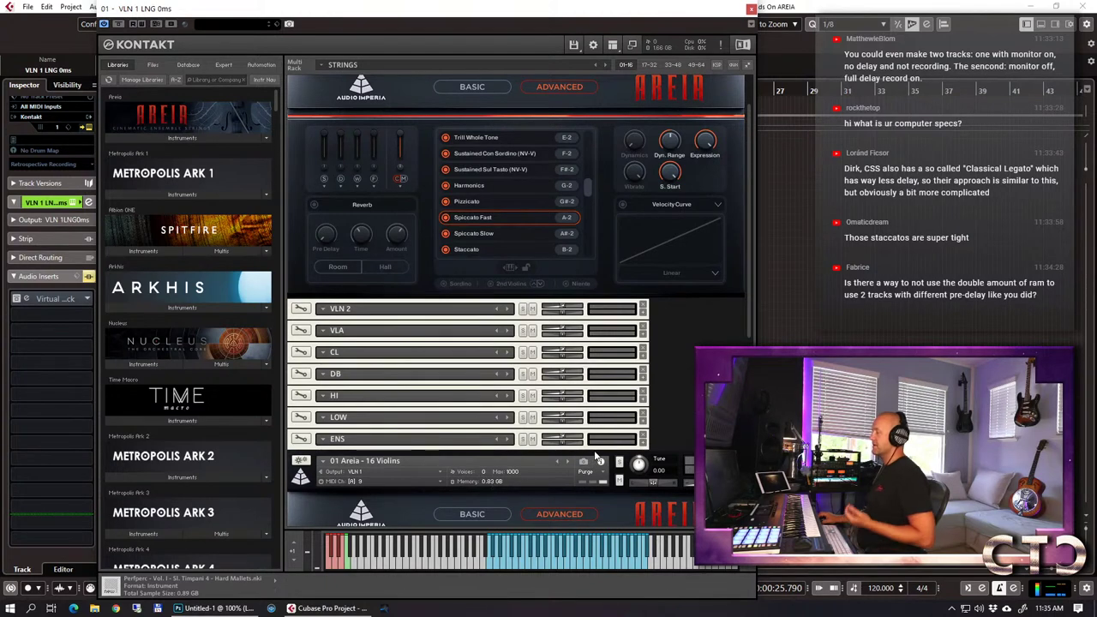
{"action": "scroll", "coordinate": [659, 317], "scroll_direction": "up", "scroll_amount": 2}
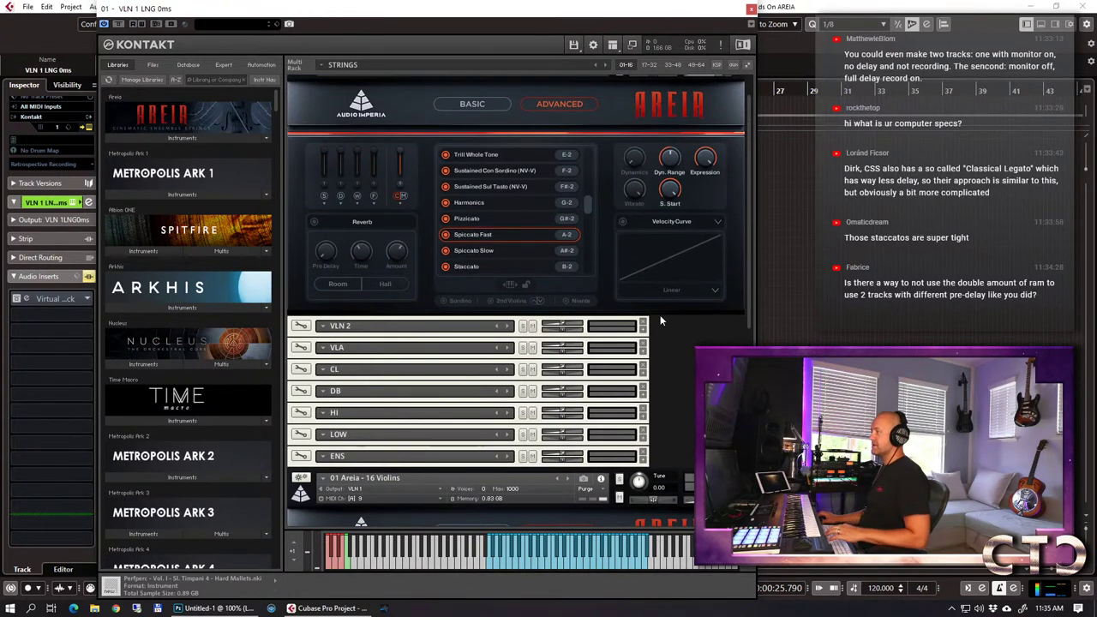
{"action": "scroll", "coordinate": [660, 314], "scroll_direction": "up", "scroll_amount": 1}
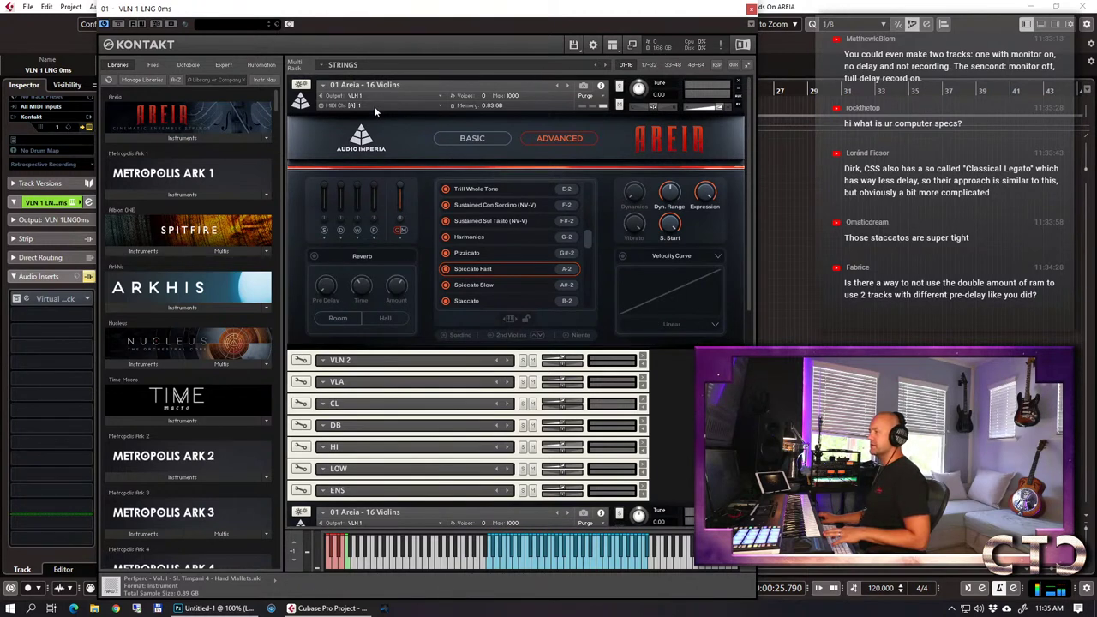
{"action": "left_click", "coordinate": [302, 99]}
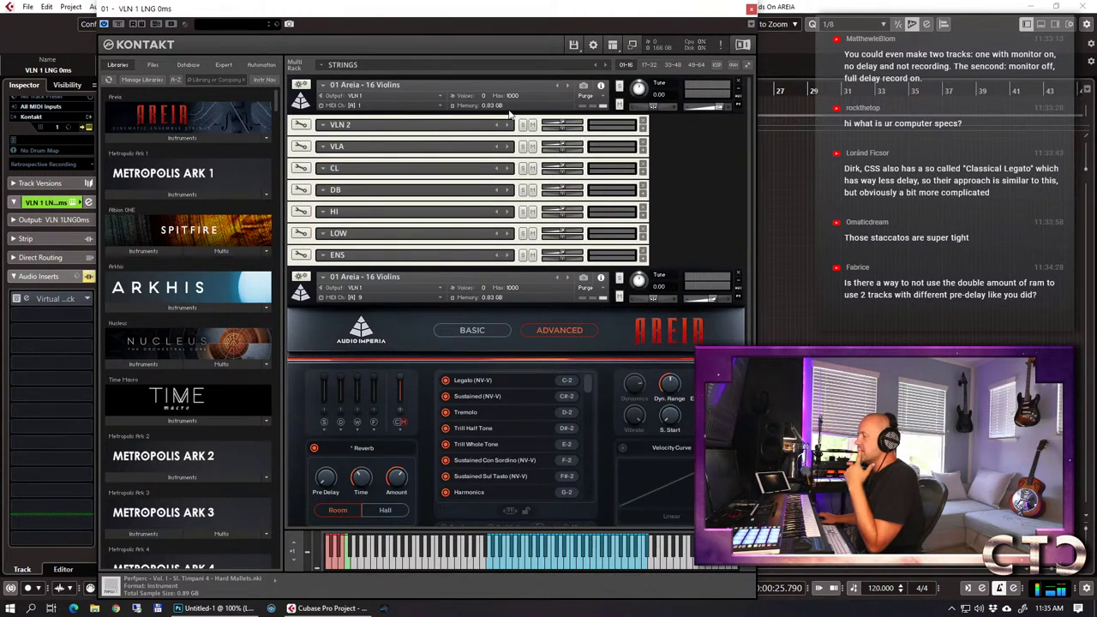
{"action": "left_click", "coordinate": [299, 99]}
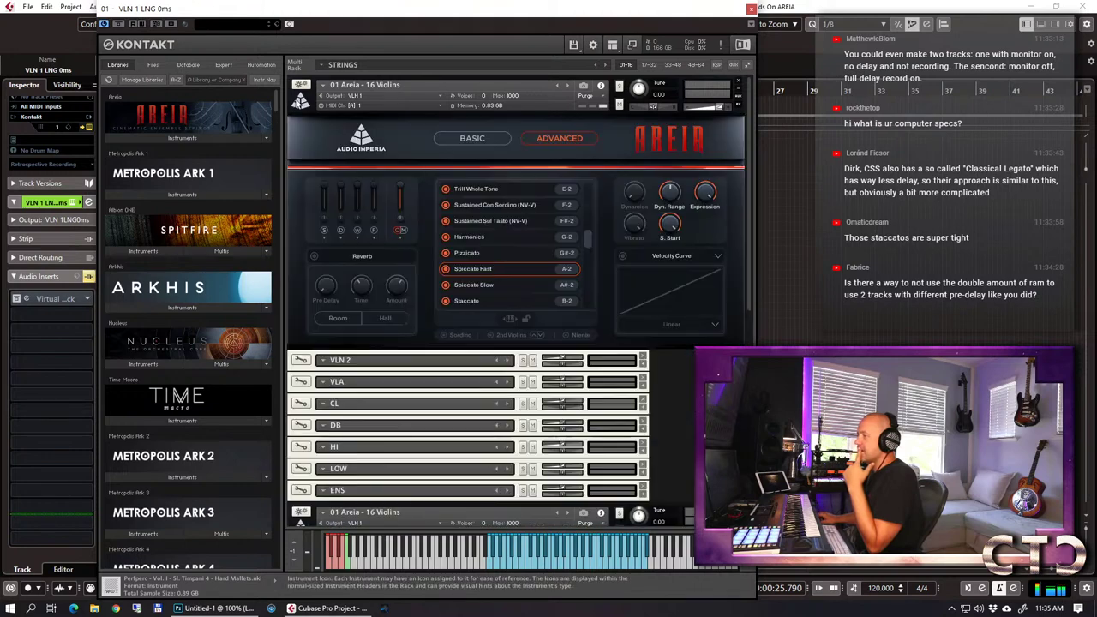
{"action": "scroll", "coordinate": [406, 245], "scroll_direction": "down", "scroll_amount": 5}
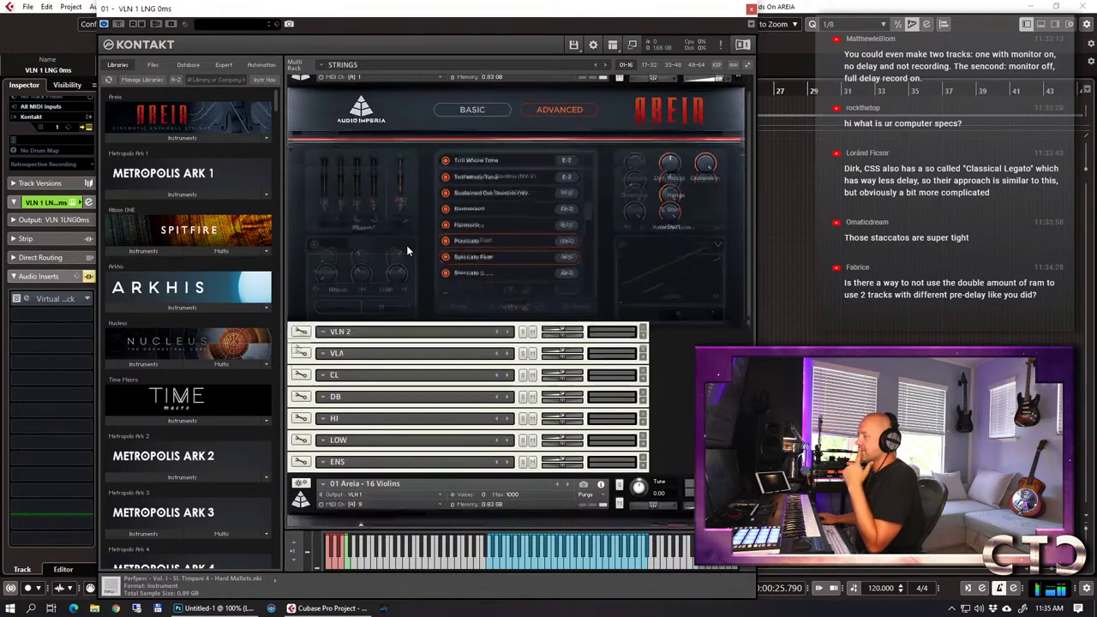
{"action": "scroll", "coordinate": [450, 467], "scroll_direction": "down", "scroll_amount": 5}
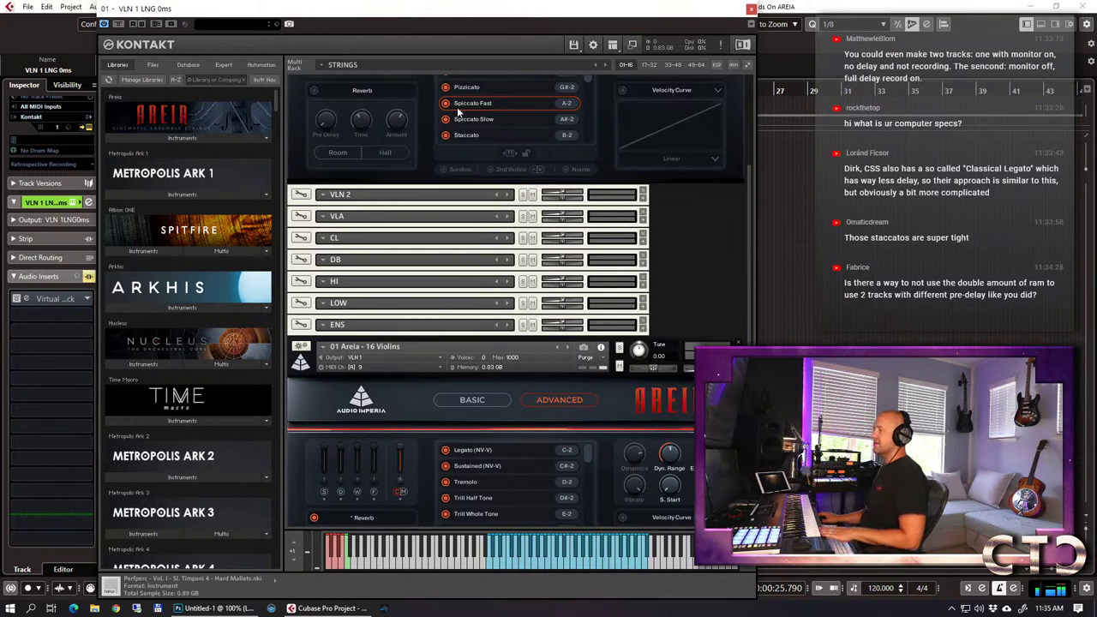
Return to the first Areia 16 Violins instance, close Kontakt and select the VLN 1 LNG 0ms track.
{"action": "scroll", "coordinate": [480, 178], "scroll_direction": "up", "scroll_amount": 5}
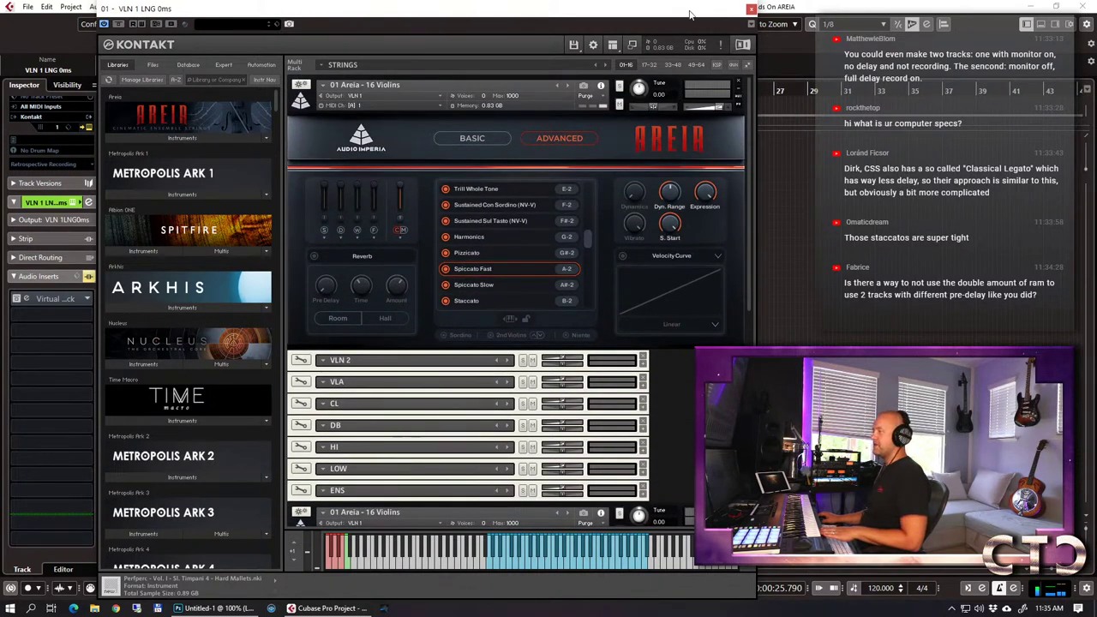
{"action": "left_click_drag", "start_coordinate": [728, 5], "coordinate": [898, 16]}
{"action": "left_click", "coordinate": [922, 21]}
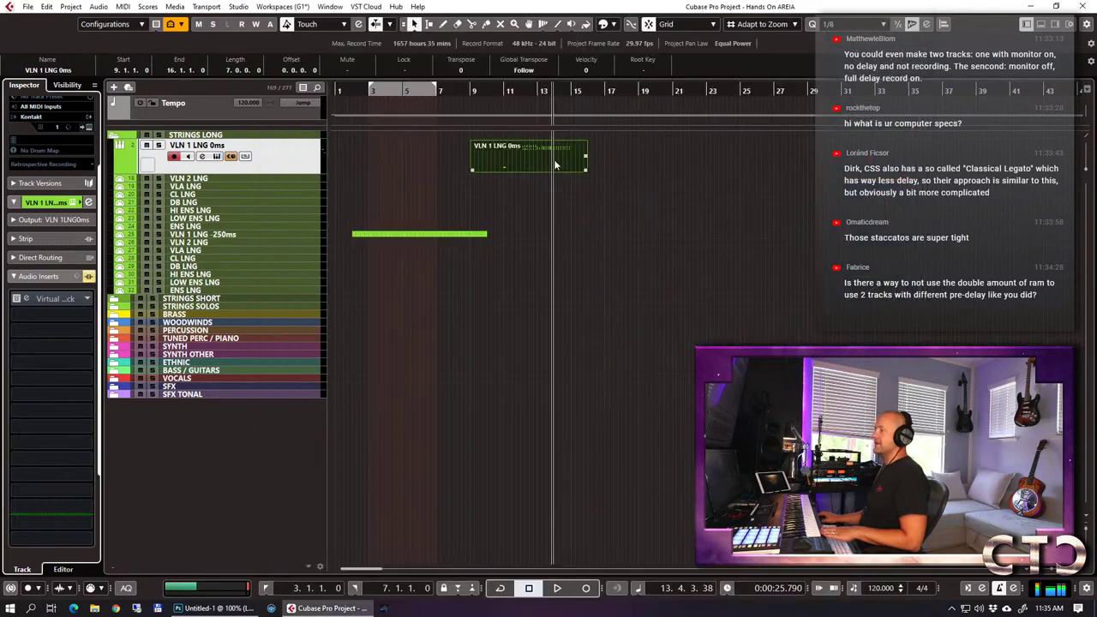
{"action": "left_click", "coordinate": [216, 156]}
{"action": "left_click_drag", "start_coordinate": [661, 32], "coordinate": [1096, 34]}
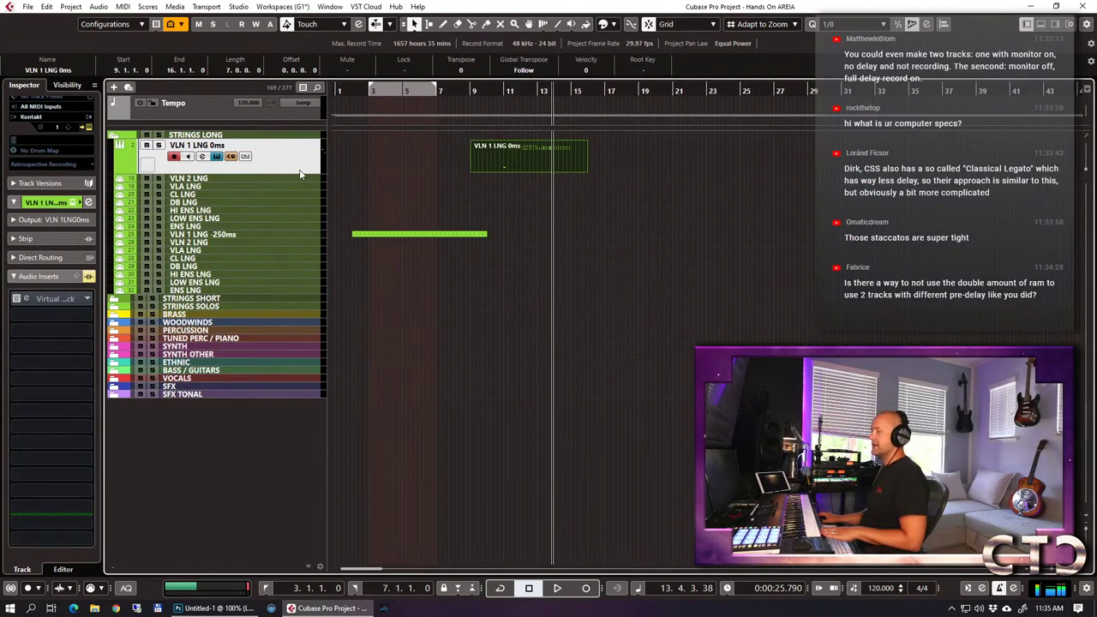
Check the C-2 keyswitch note in the VLN 1 LNG -250ms part and play the part from bar 3.
{"action": "left_click", "coordinate": [217, 237]}
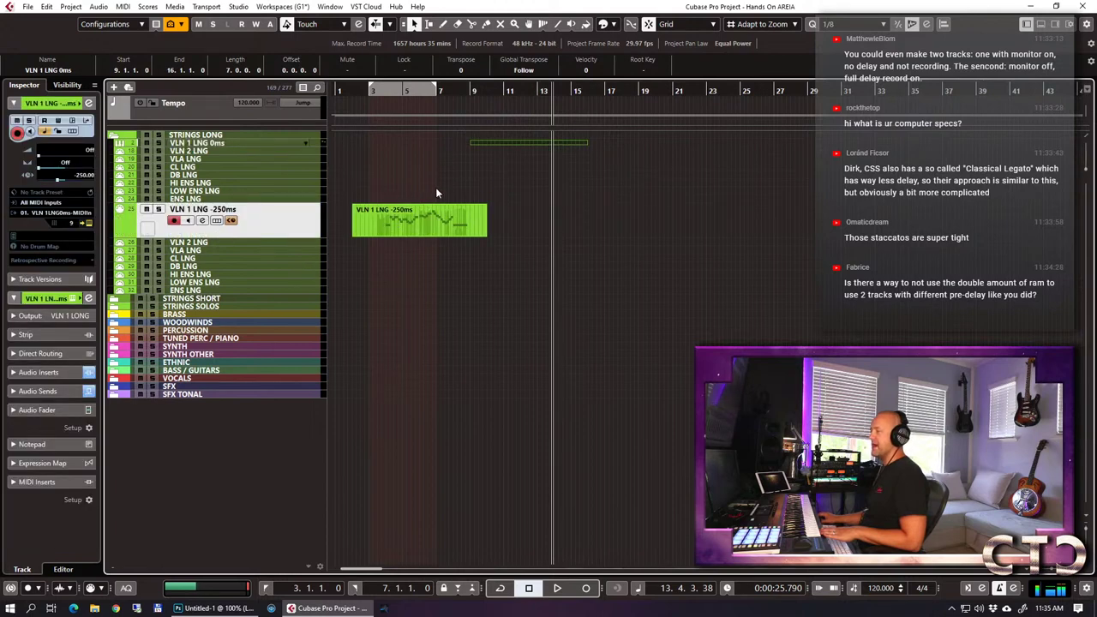
{"action": "double_click", "coordinate": [414, 207]}
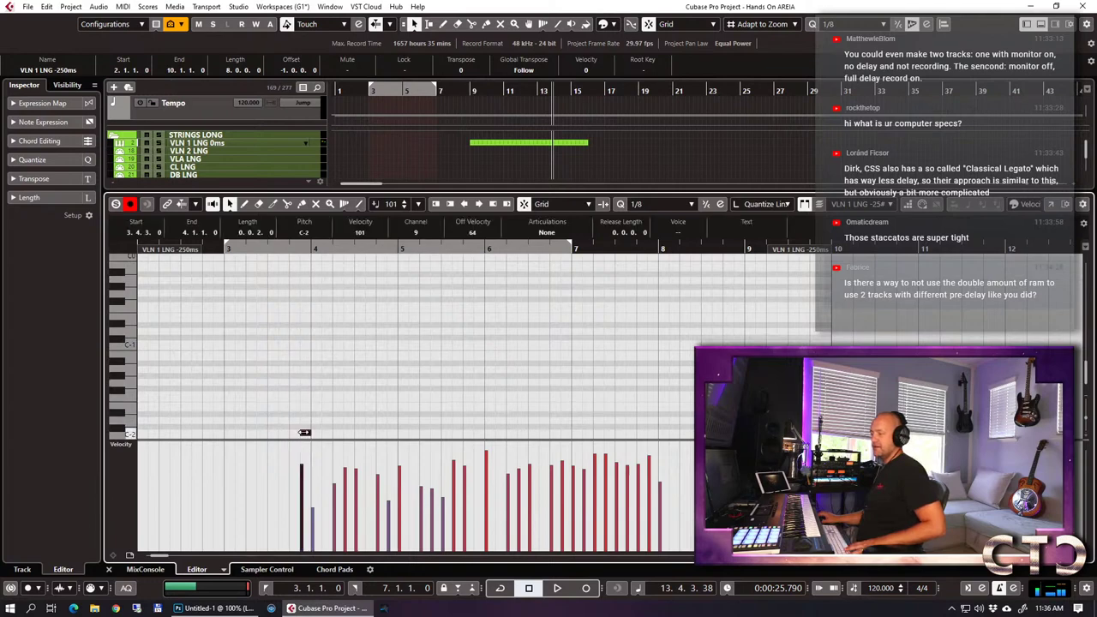
{"action": "key", "text": "Return"}
{"action": "left_click", "coordinate": [369, 90]}
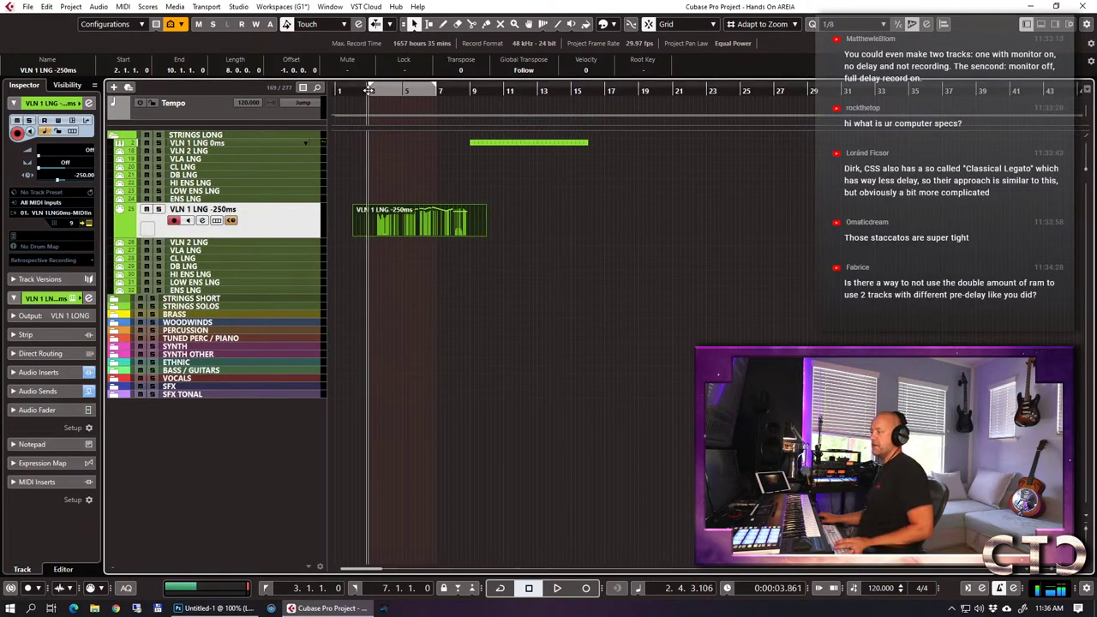
{"action": "key", "text": "space"}
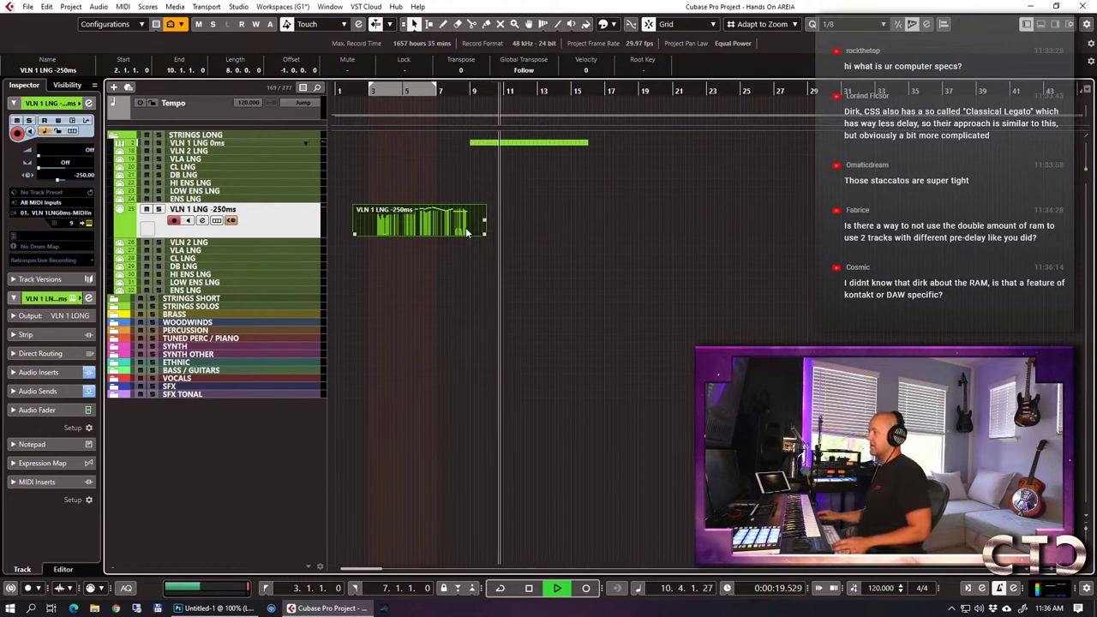
Move the spiccato part onto the VLN 1 LNG -250ms track, play it from around bar 11 and check it in the Key Editor.
{"action": "left_click", "coordinate": [532, 143]}
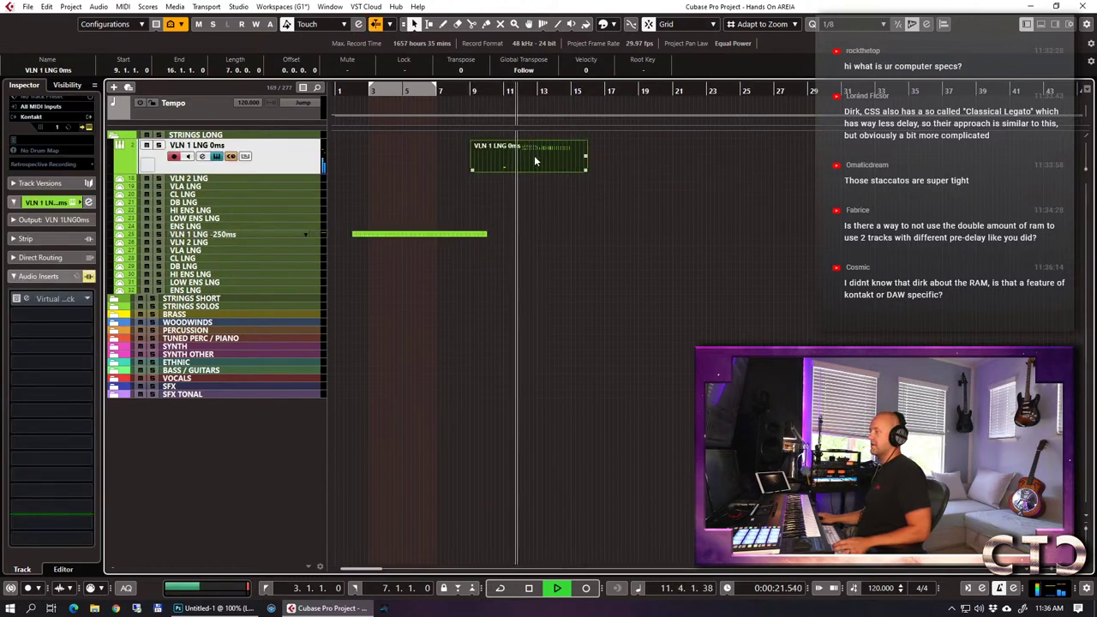
{"action": "key", "text": "space"}
{"action": "left_click_drag", "start_coordinate": [532, 168], "coordinate": [527, 237]}
{"action": "left_click", "coordinate": [495, 103]}
{"action": "key", "text": "space"}
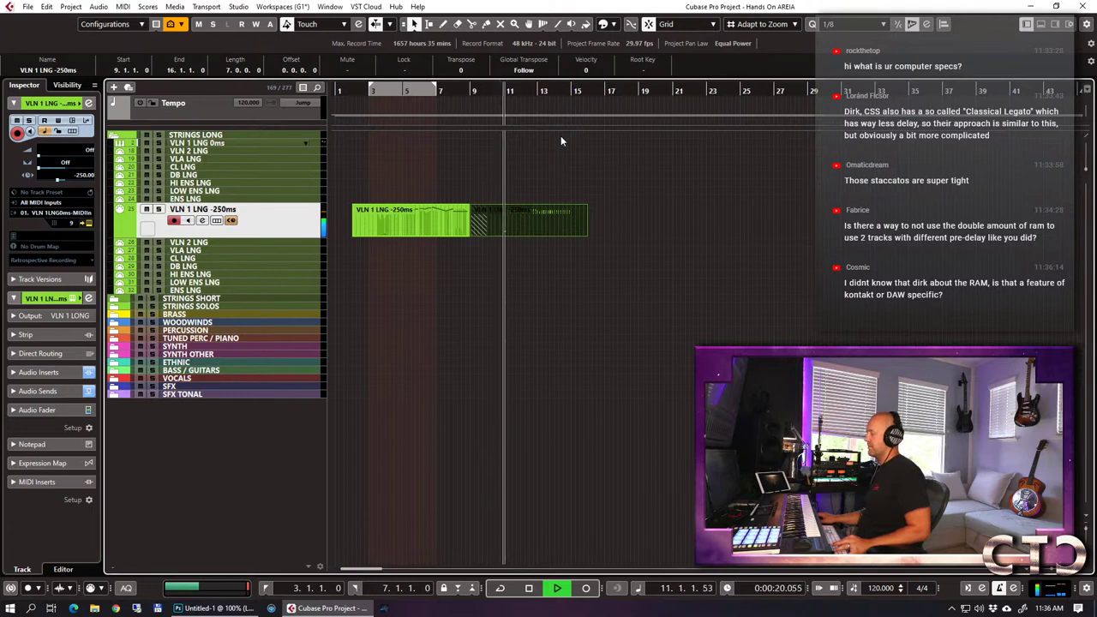
{"action": "key", "text": "space"}
{"action": "double_click", "coordinate": [530, 229]}
{"action": "key", "text": "Return"}
Delete both violin parts from the arrangement and select the VLN 1 LNG 0ms track.
{"action": "left_click_drag", "start_coordinate": [653, 184], "coordinate": [404, 301]}
{"action": "key", "text": "Delete"}
{"action": "left_click", "coordinate": [244, 144]}
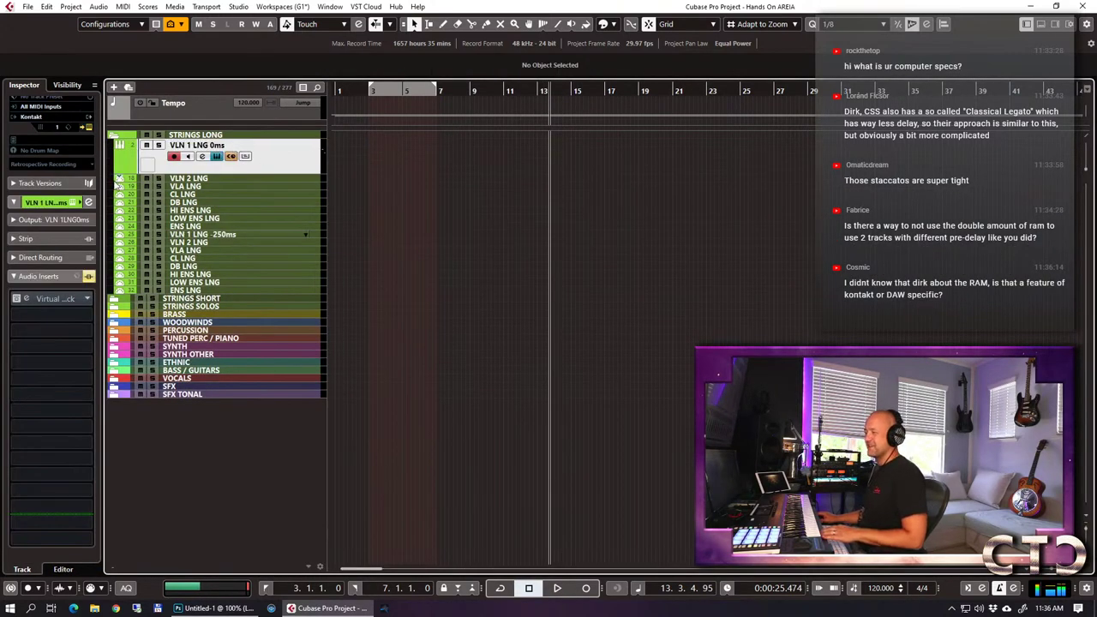
Open the Kontakt instance of the VLN 1 LNG 0ms track and place its window clear of the track list.
{"action": "left_click", "coordinate": [75, 202]}
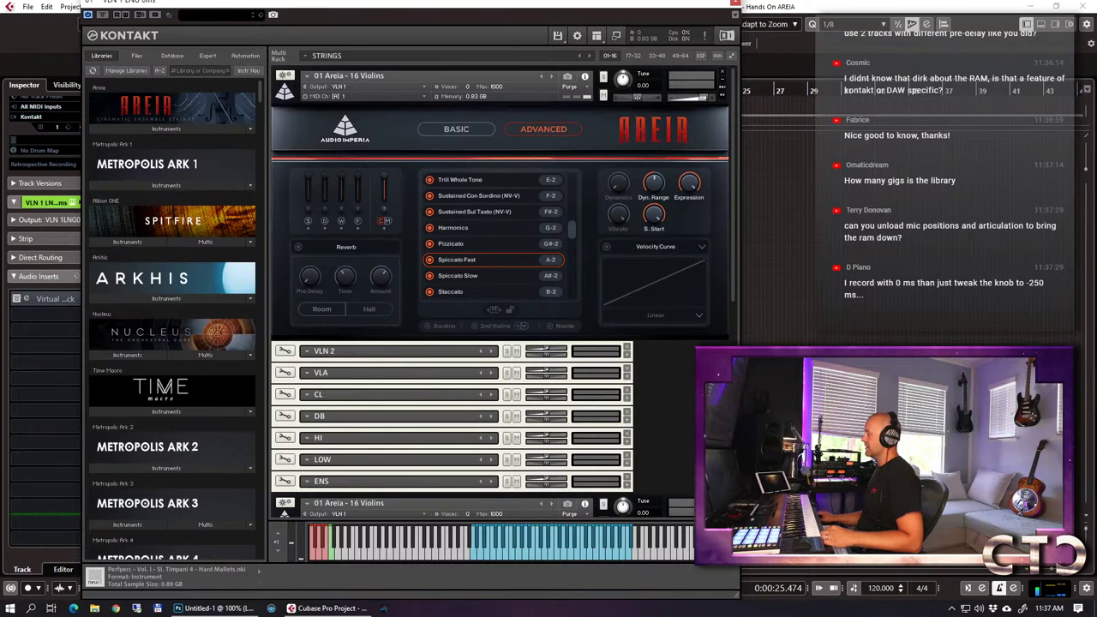
{"action": "key", "text": "ctrl+w"}
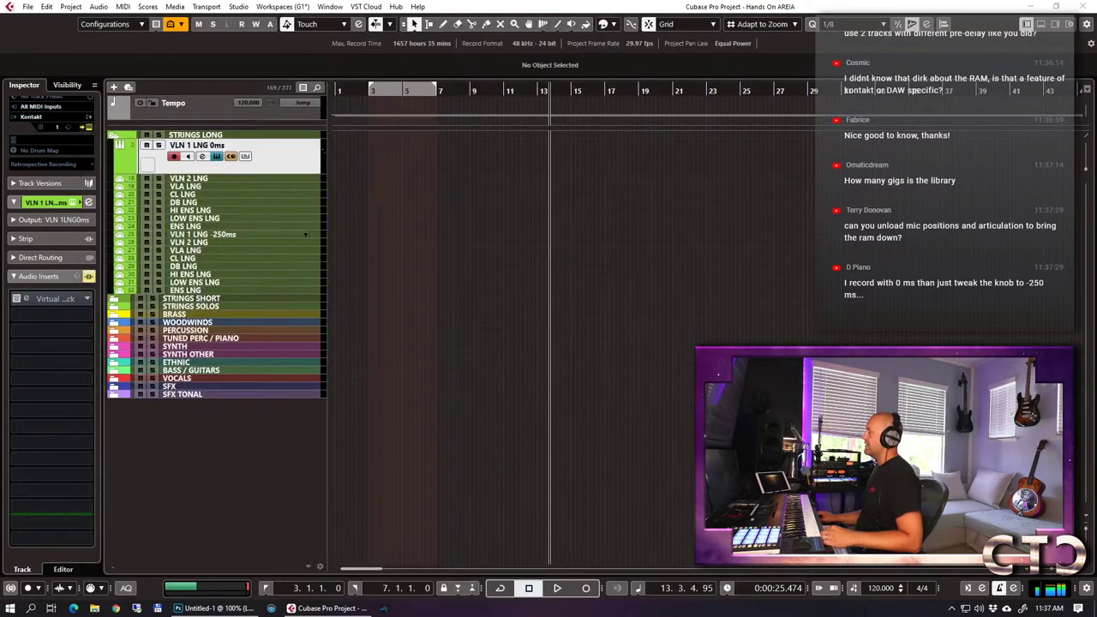
{"action": "key", "text": "ctrl+e"}
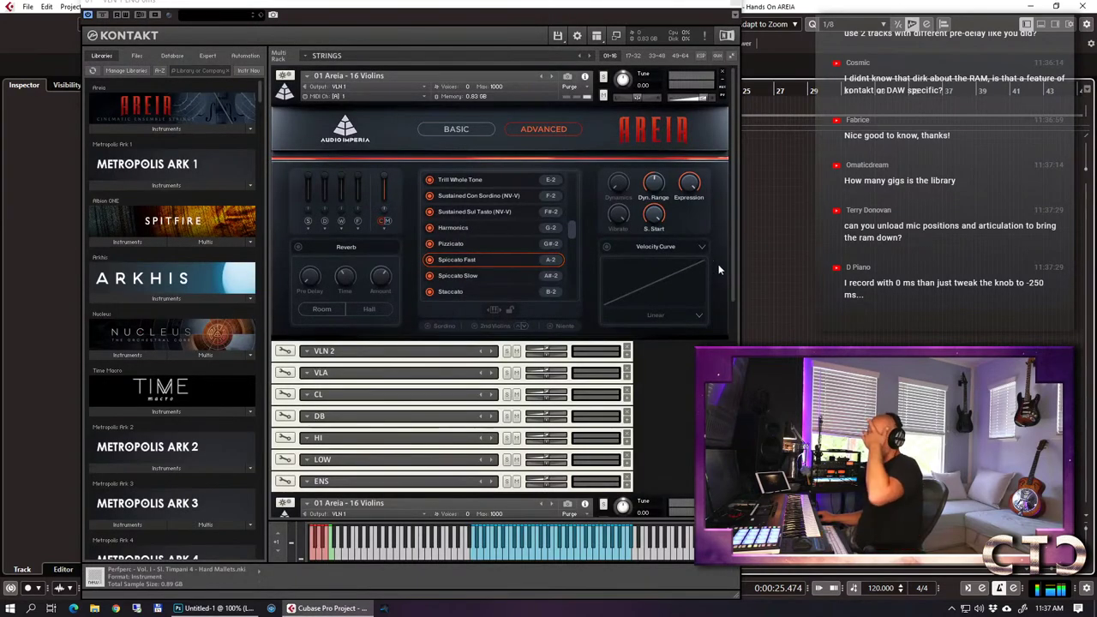
{"action": "left_click_drag", "start_coordinate": [591, 4], "coordinate": [891, 49]}
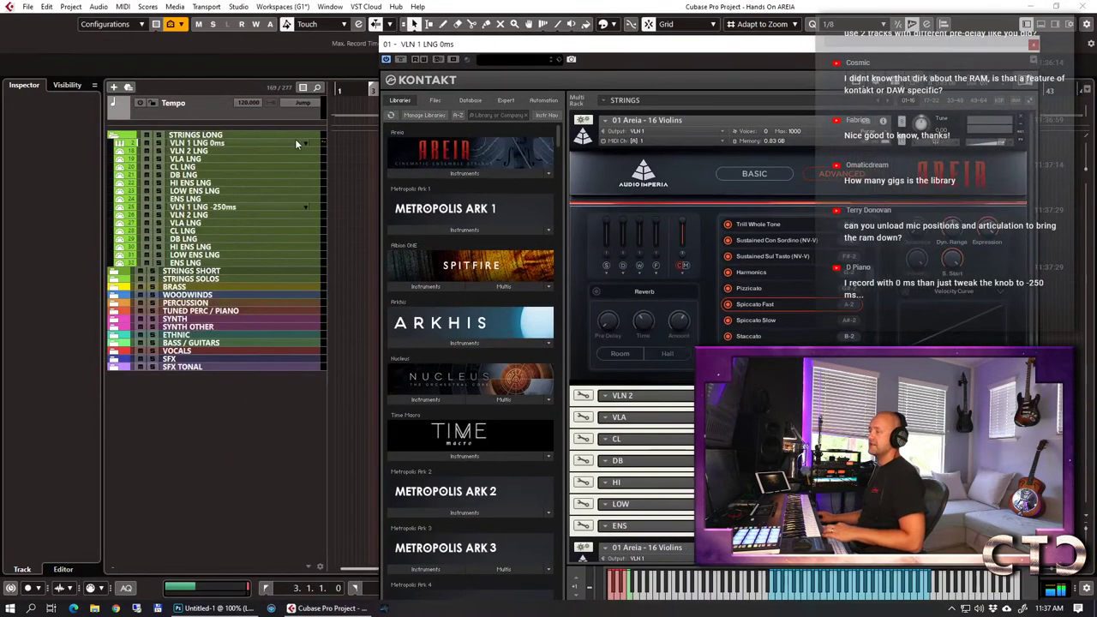
{"action": "left_click", "coordinate": [229, 143]}
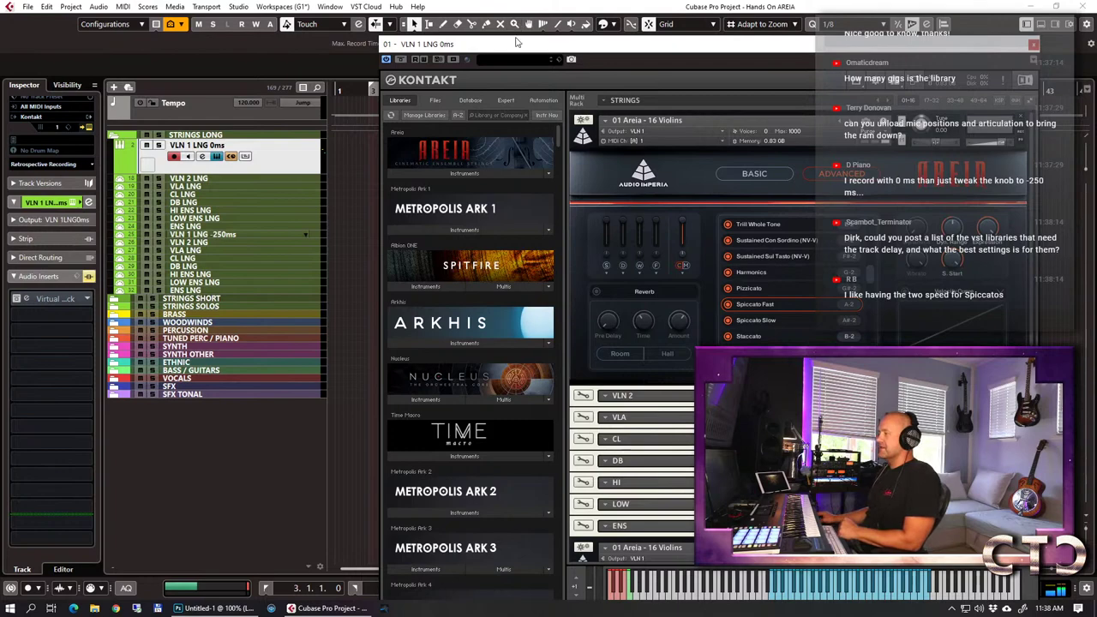
Activate the Spiccato Slow articulation in the first Areia 16 Violins instance and close Kontakt.
{"action": "left_click_drag", "start_coordinate": [517, 41], "coordinate": [441, 11]}
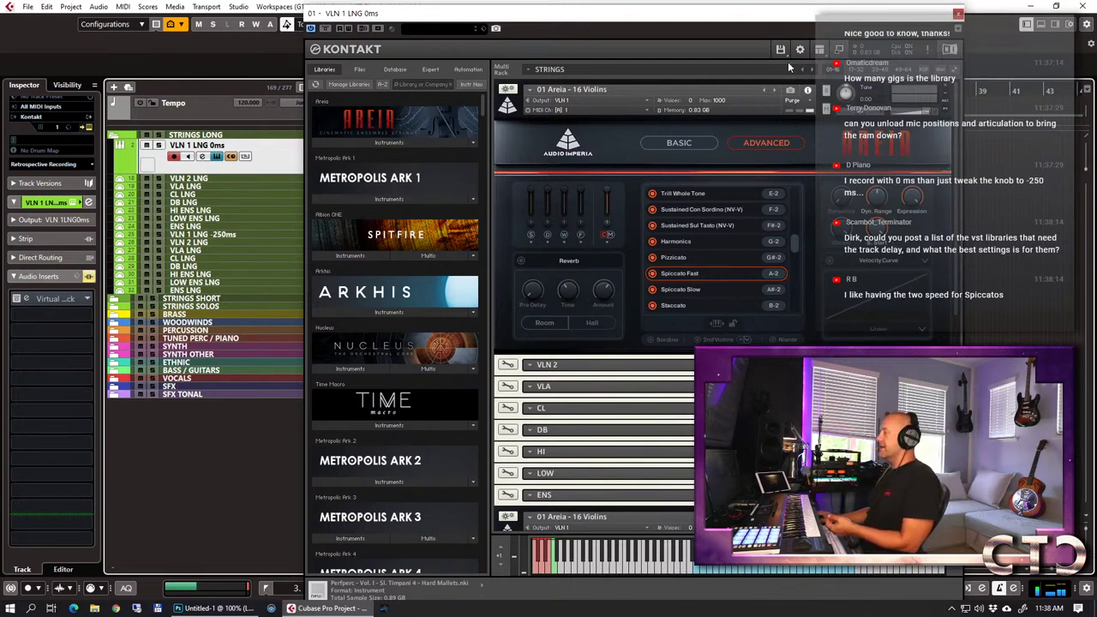
{"action": "left_click_drag", "start_coordinate": [738, 17], "coordinate": [709, 5]}
{"action": "left_click", "coordinate": [674, 276]}
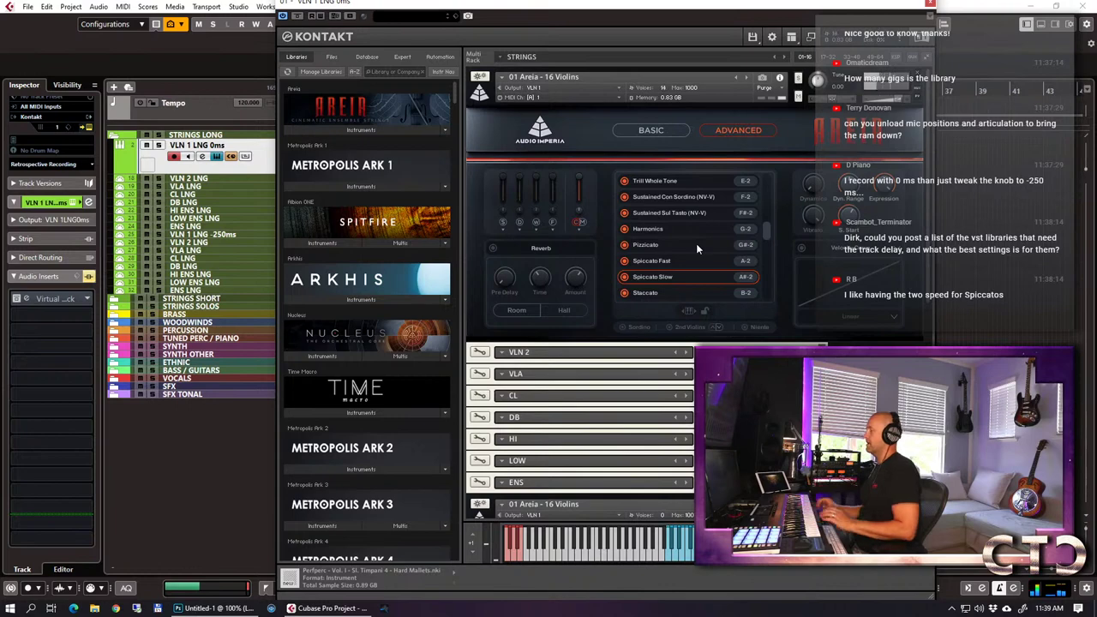
{"action": "key", "text": "ctrl+w"}
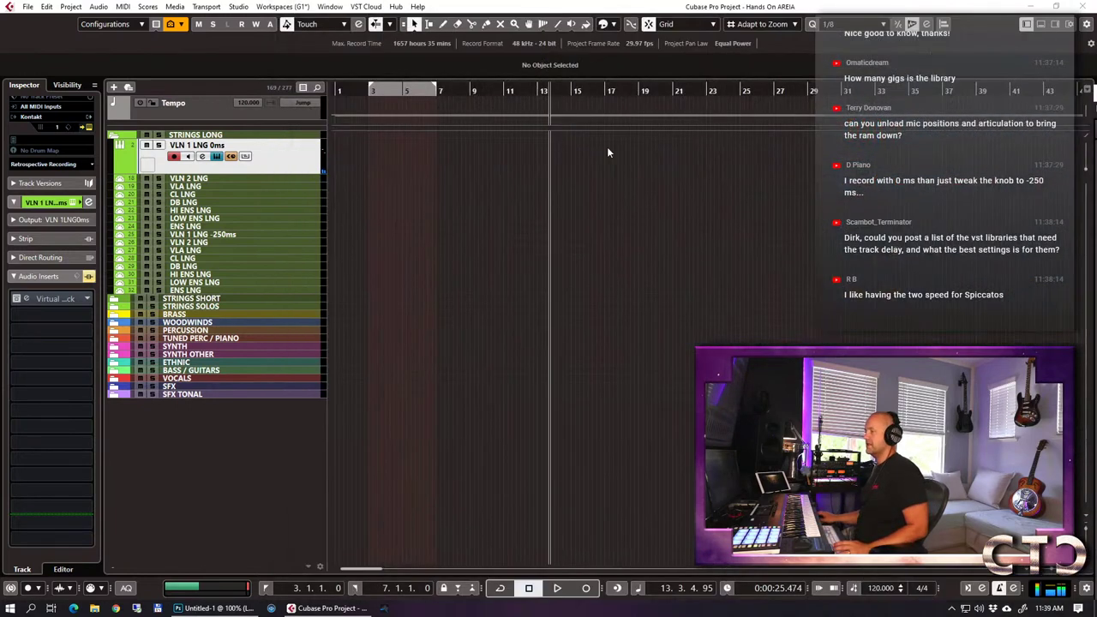
Draw an empty part from bar 3 to 11 on the VLN 1 LNG 0ms track and open it for editing with 1/16 quantize.
{"action": "left_click_drag", "start_coordinate": [379, 150], "coordinate": [506, 152]}
{"action": "double_click", "coordinate": [433, 149]}
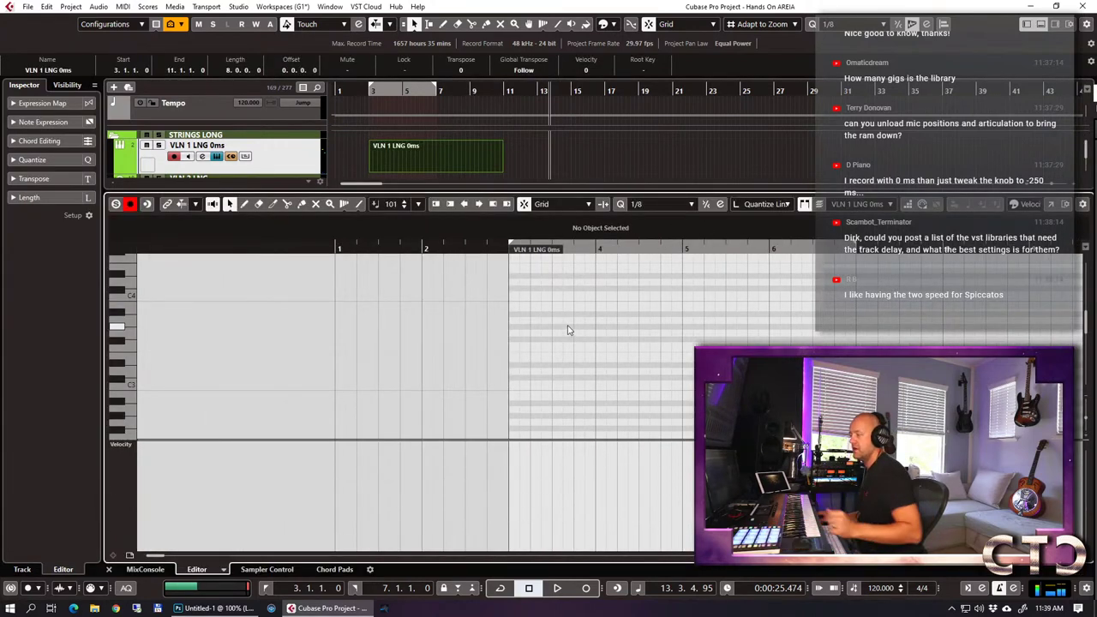
{"action": "left_click", "coordinate": [661, 203]}
{"action": "left_click", "coordinate": [658, 267]}
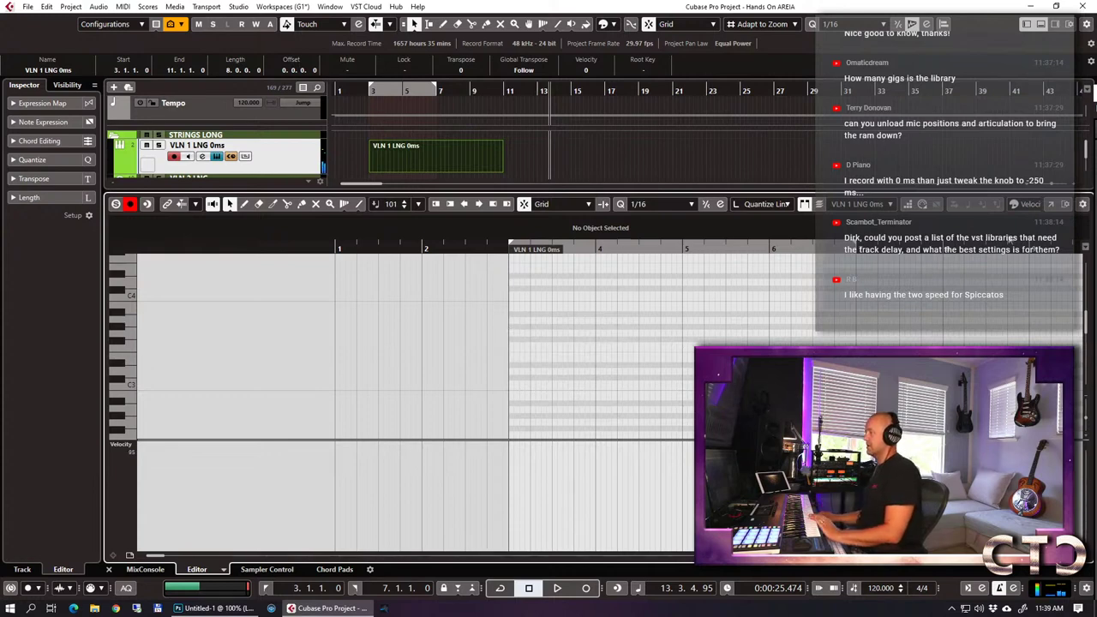
Enter a four-bar 1/16 spiccato pattern by step input from bar 3 and duplicate it to fill the part to bar 11.
{"action": "left_click", "coordinate": [908, 204]}
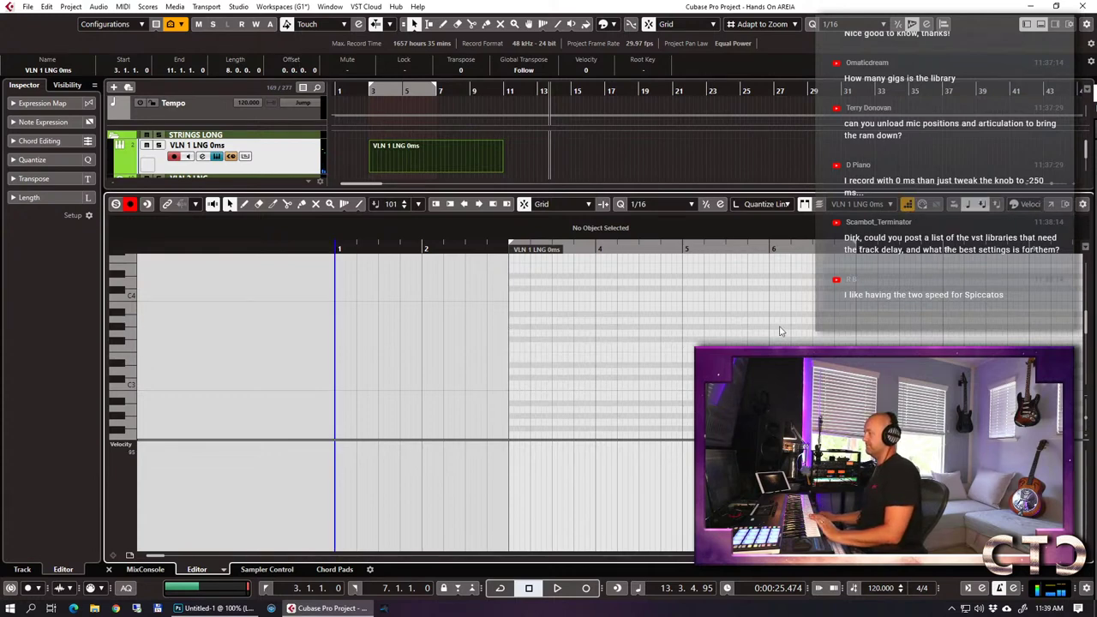
{"action": "left_click", "coordinate": [509, 353]}
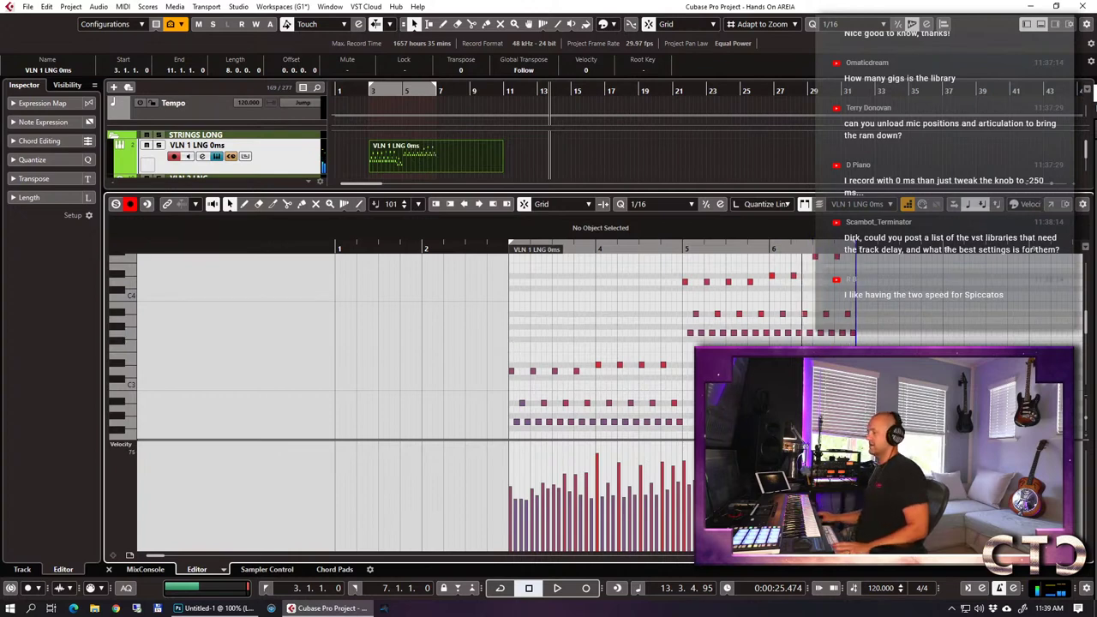
{"action": "scroll", "coordinate": [514, 346], "scroll_direction": "down", "scroll_amount": 3}
{"action": "scroll", "coordinate": [699, 316], "scroll_direction": "up", "scroll_amount": 10}
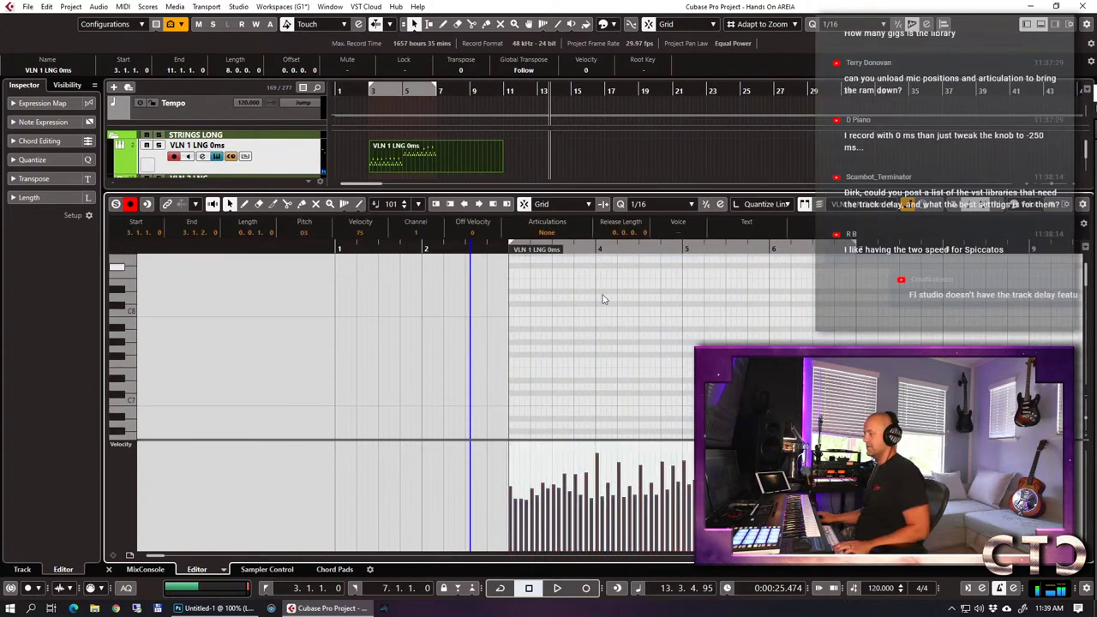
{"action": "key", "text": "g"}
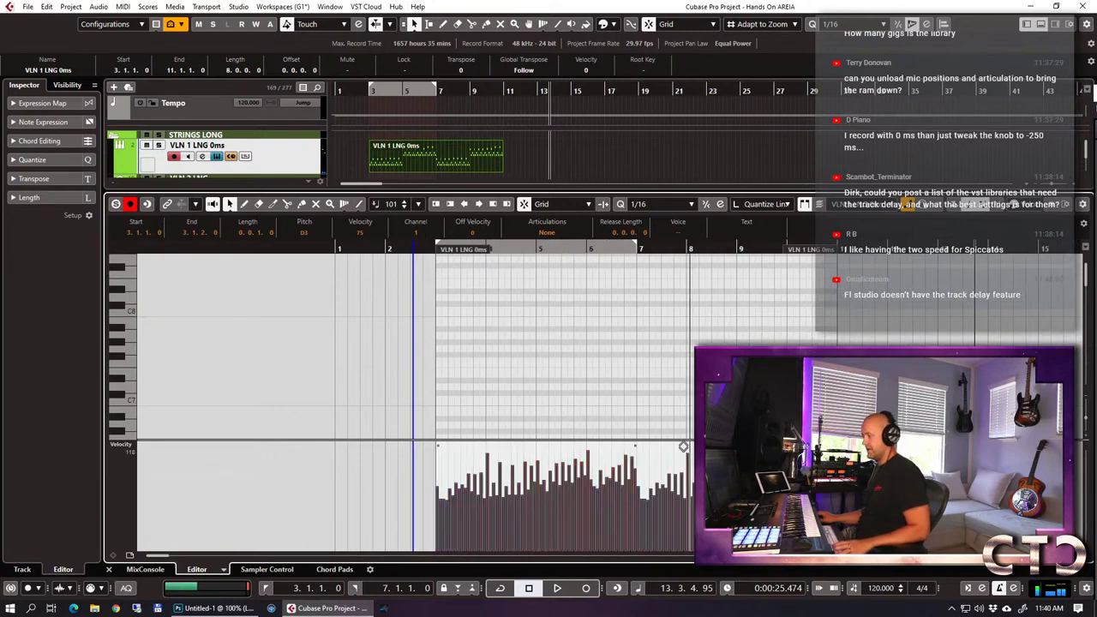
Set the velocity of all notes in the VLN 1 LNG 0ms part to 1.
{"action": "left_click_drag", "start_coordinate": [639, 442], "coordinate": [639, 545]}
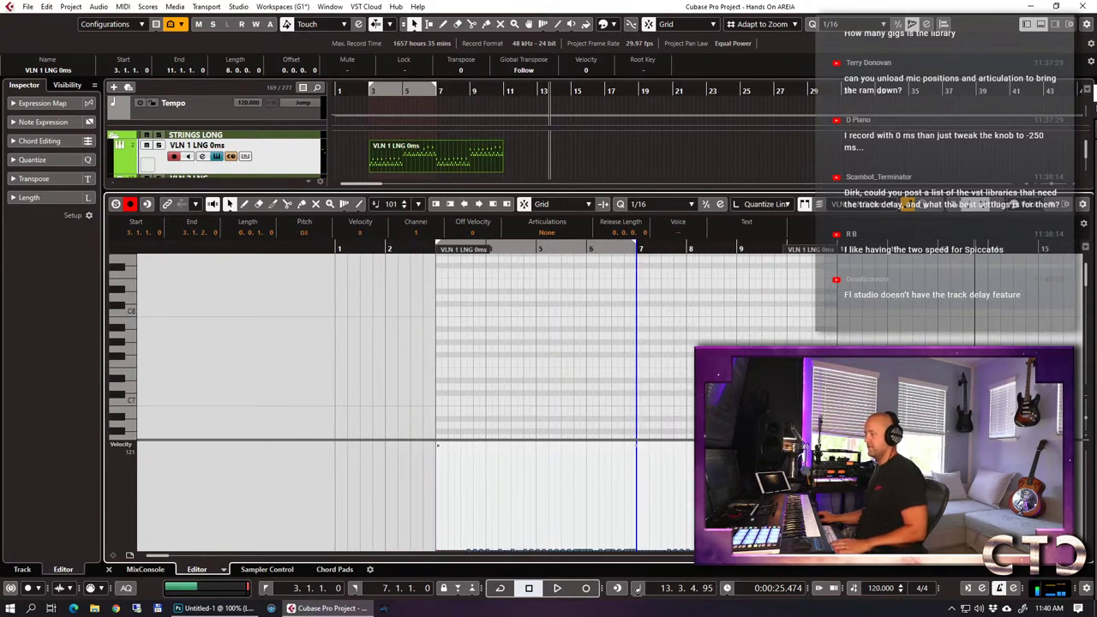
{"action": "left_click", "coordinate": [592, 443]}
{"action": "left_click", "coordinate": [606, 514]}
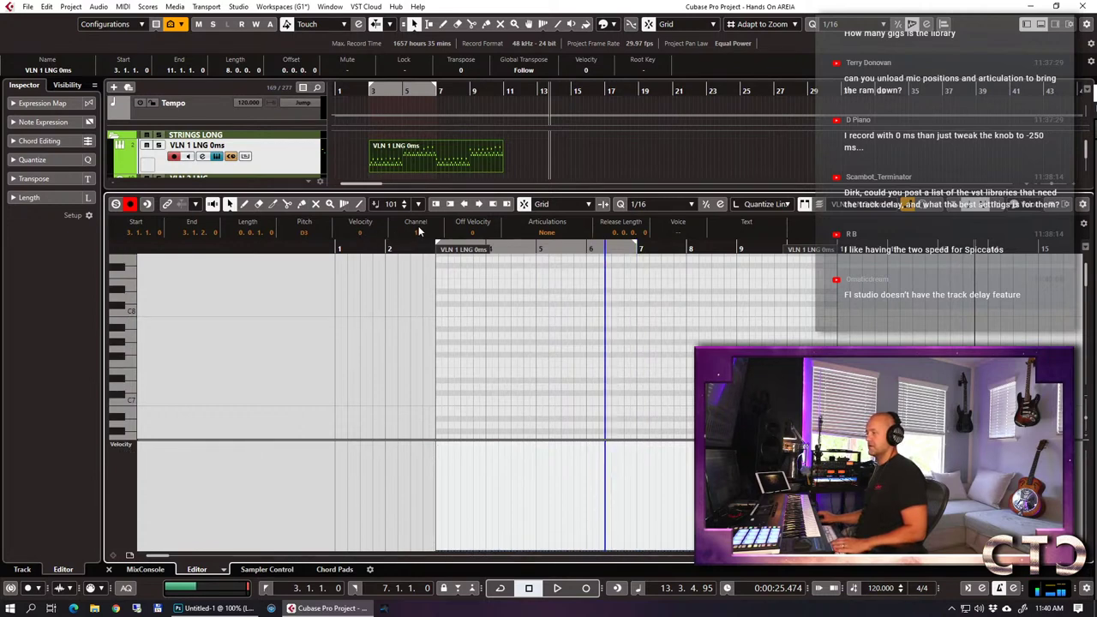
{"action": "scroll", "coordinate": [372, 230], "scroll_direction": "up", "scroll_amount": 1}
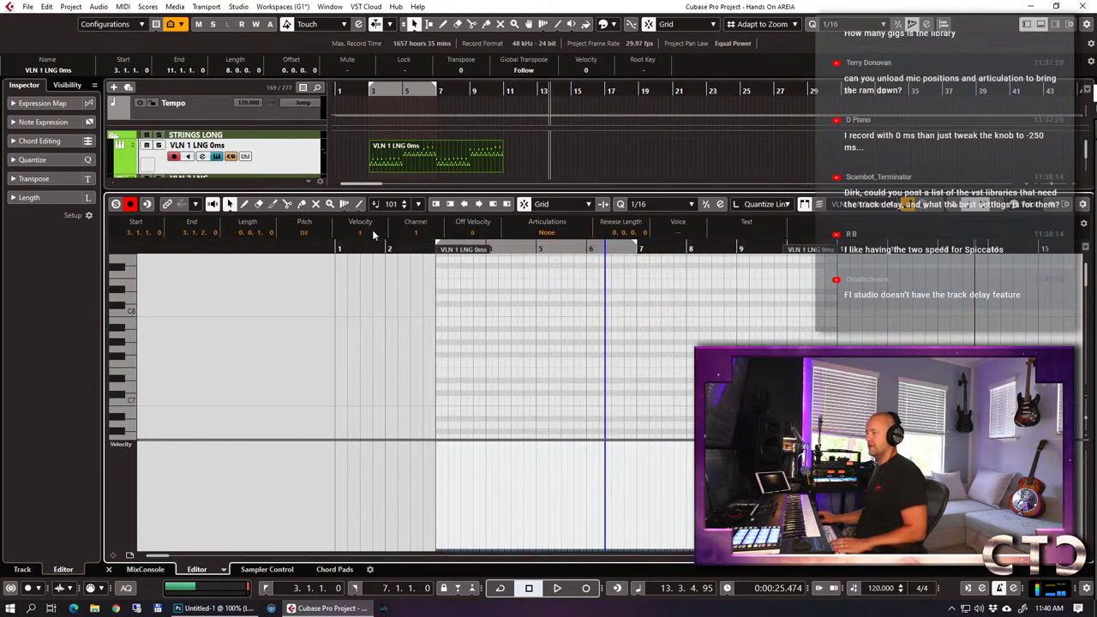
Play the low-velocity part from bar 3 and check the active articulation in Kontakt.
{"action": "double_click", "coordinate": [440, 247]}
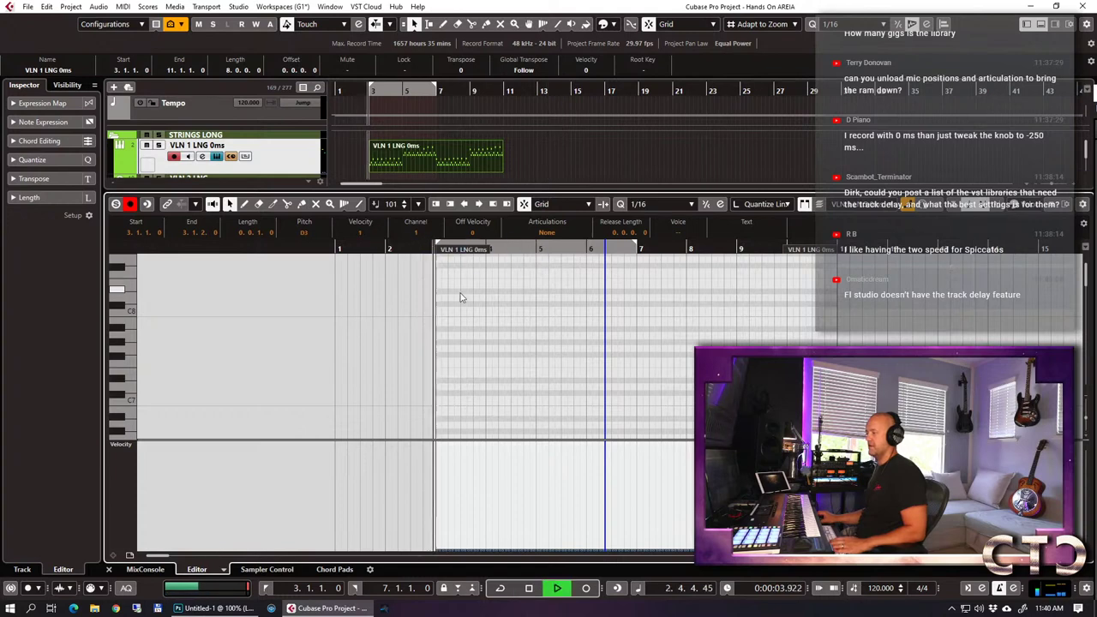
{"action": "key", "text": "space"}
{"action": "key", "text": "ctrl+e"}
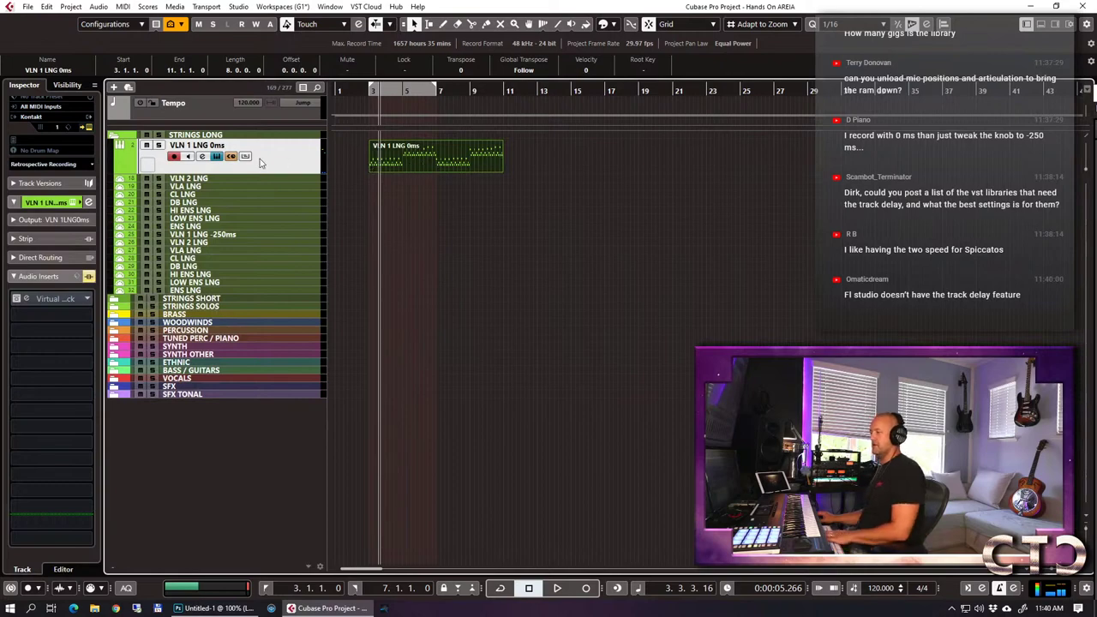
{"action": "left_click", "coordinate": [201, 156]}
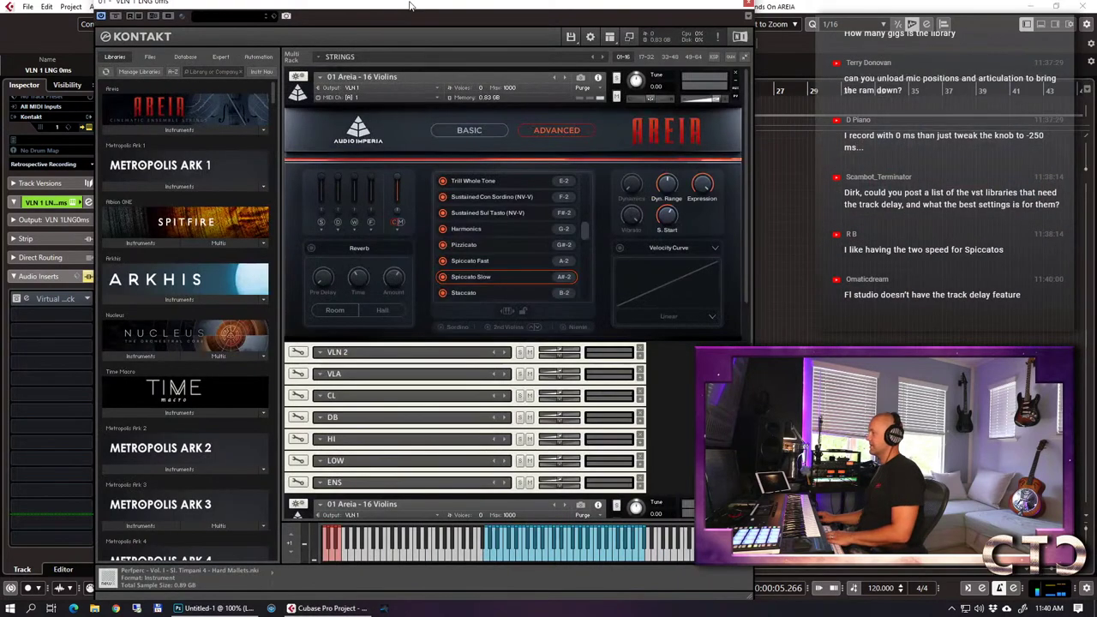
{"action": "left_click", "coordinate": [748, 5]}
Reopen the VLN 1 LNG 0ms part in the Key Editor and resume playback to hear the low-velocity notes.
{"action": "left_click", "coordinate": [439, 160]}
{"action": "key", "text": "ctrl+e"}
{"action": "key", "text": "space"}
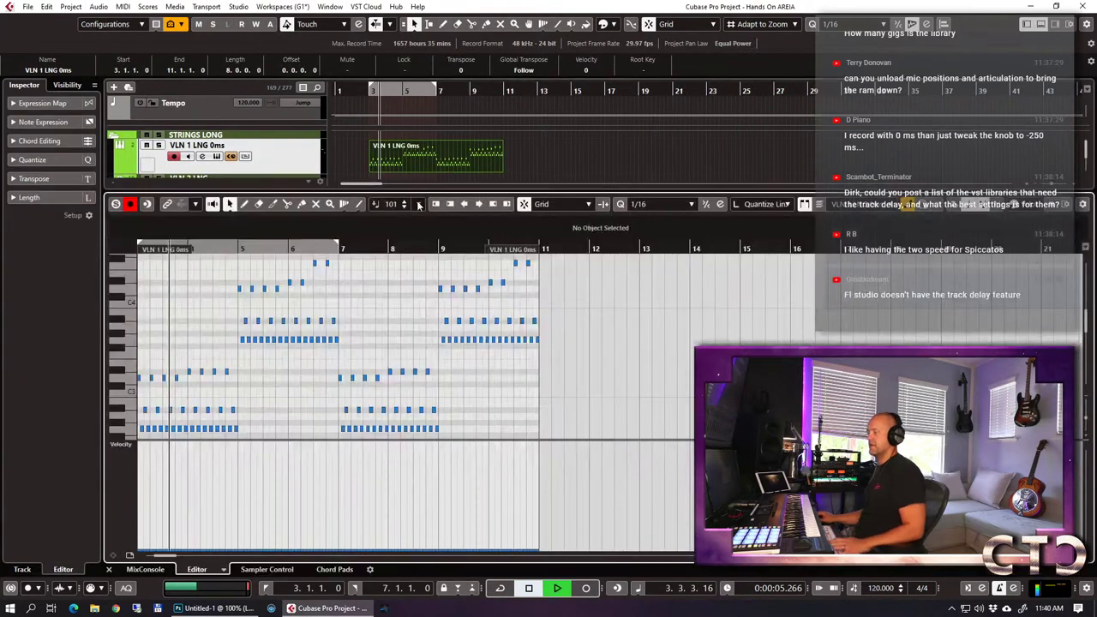
{"action": "scroll", "coordinate": [480, 367], "scroll_direction": "down", "scroll_amount": 4}
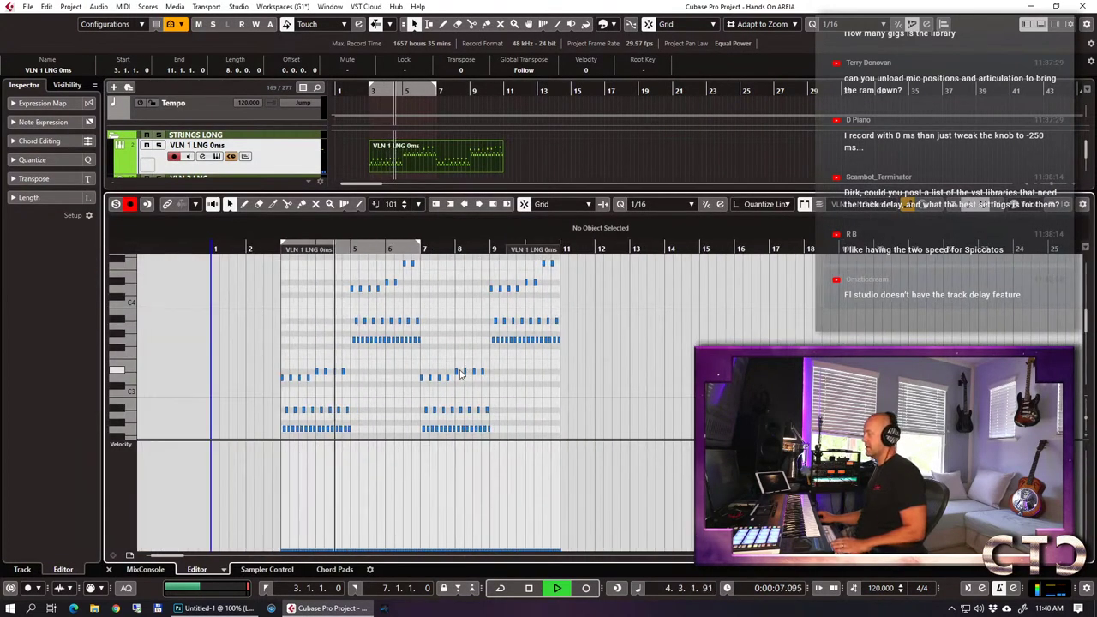
{"action": "scroll", "coordinate": [480, 367], "scroll_direction": "down", "scroll_amount": 1}
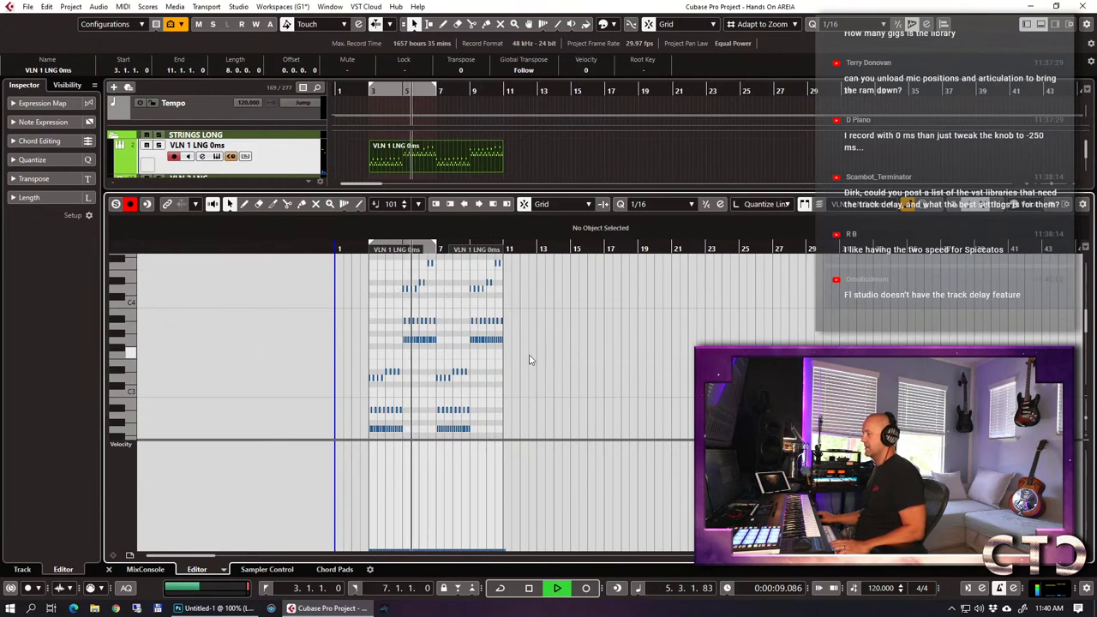
{"action": "key", "text": "space"}
Tilt the velocities of all notes into a linear ramp rising from 1 at bar 3 to the maximum at bar 11.
{"action": "scroll", "coordinate": [502, 343], "scroll_direction": "up", "scroll_amount": 3}
{"action": "scroll", "coordinate": [502, 339], "scroll_direction": "down", "scroll_amount": 2}
{"action": "left_click_drag", "start_coordinate": [402, 409], "coordinate": [583, 275]}
{"action": "scroll", "coordinate": [577, 395], "scroll_direction": "up", "scroll_amount": 3}
{"action": "scroll", "coordinate": [577, 395], "scroll_direction": "down", "scroll_amount": 3}
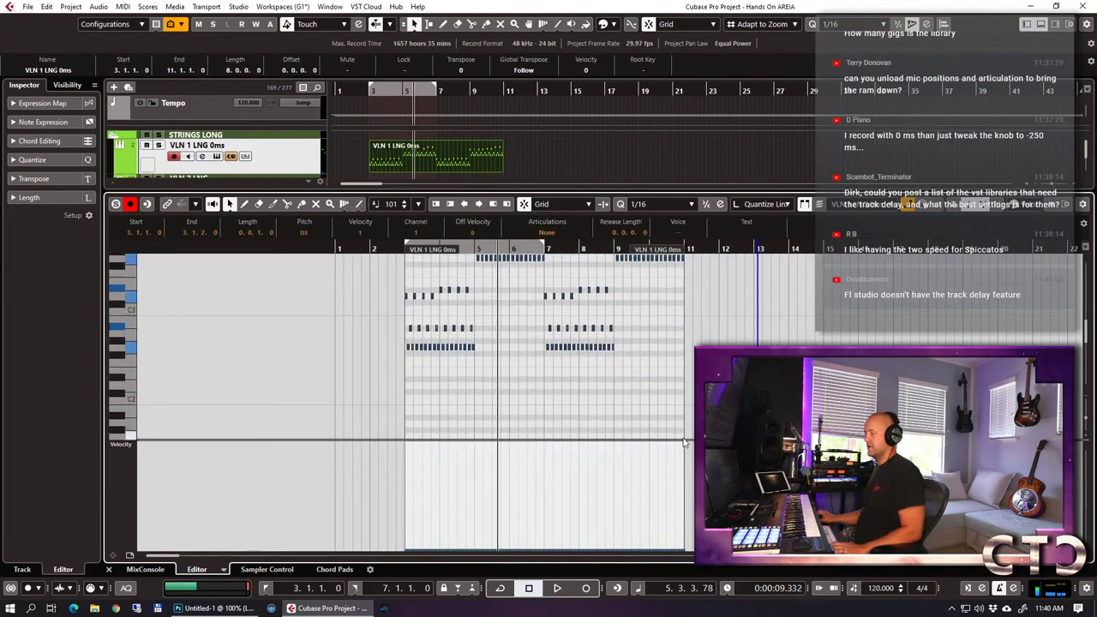
{"action": "left_click_drag", "start_coordinate": [678, 447], "coordinate": [656, 372]}
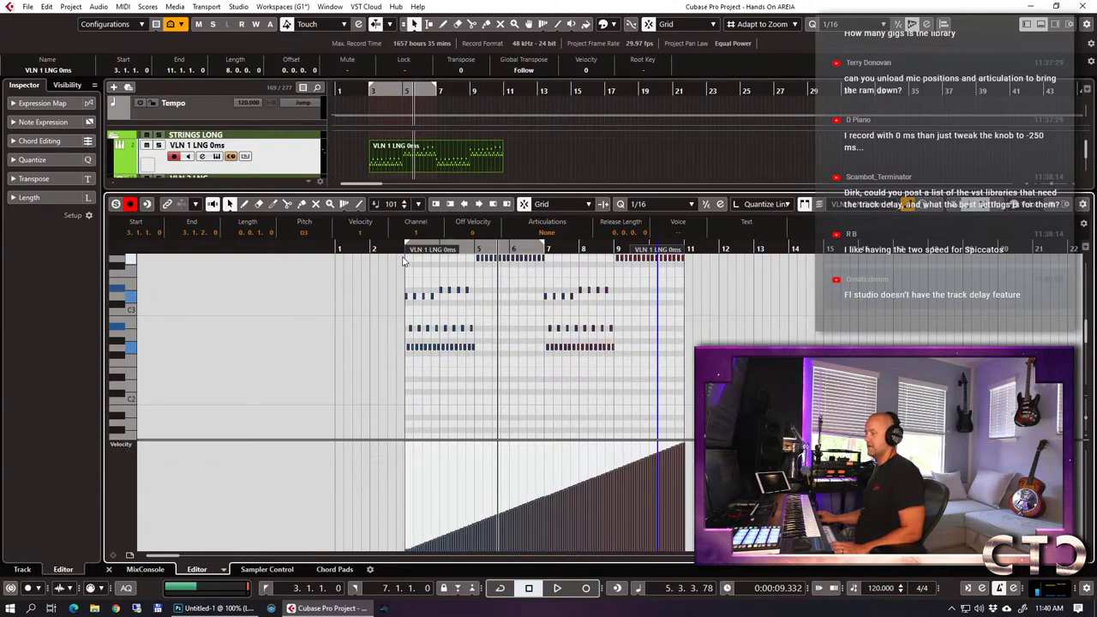
Play through the velocity ramp, close the Key Editor and move the part to the VLN 1 LNG -250ms track.
{"action": "key", "text": "space"}
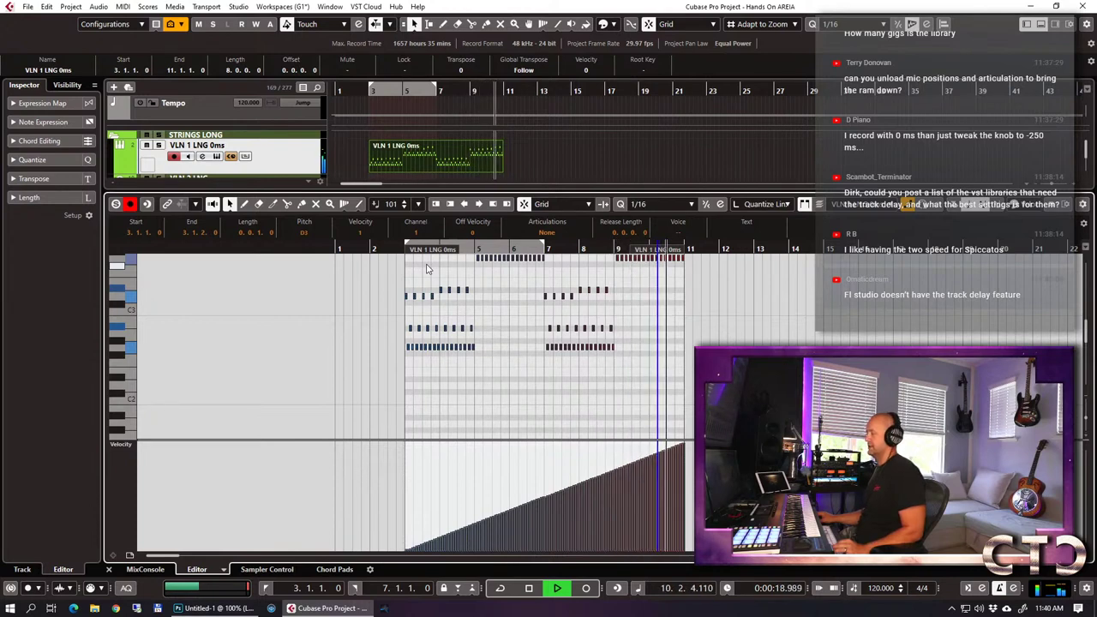
{"action": "key", "text": "space"}
{"action": "key", "text": "ctrl+e"}
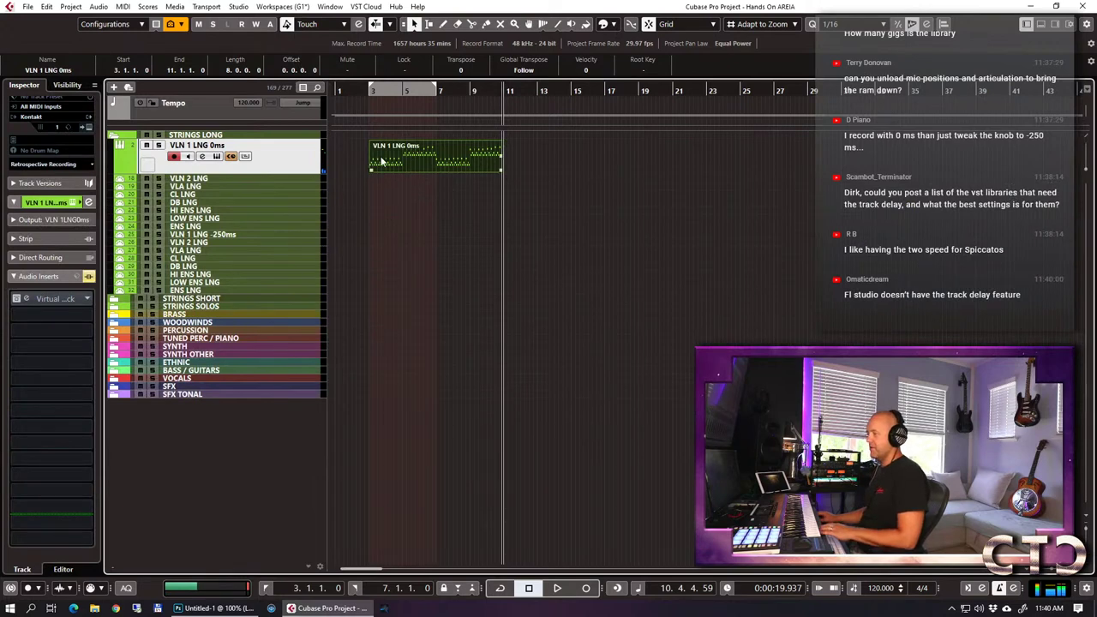
{"action": "left_click_drag", "start_coordinate": [382, 163], "coordinate": [380, 238]}
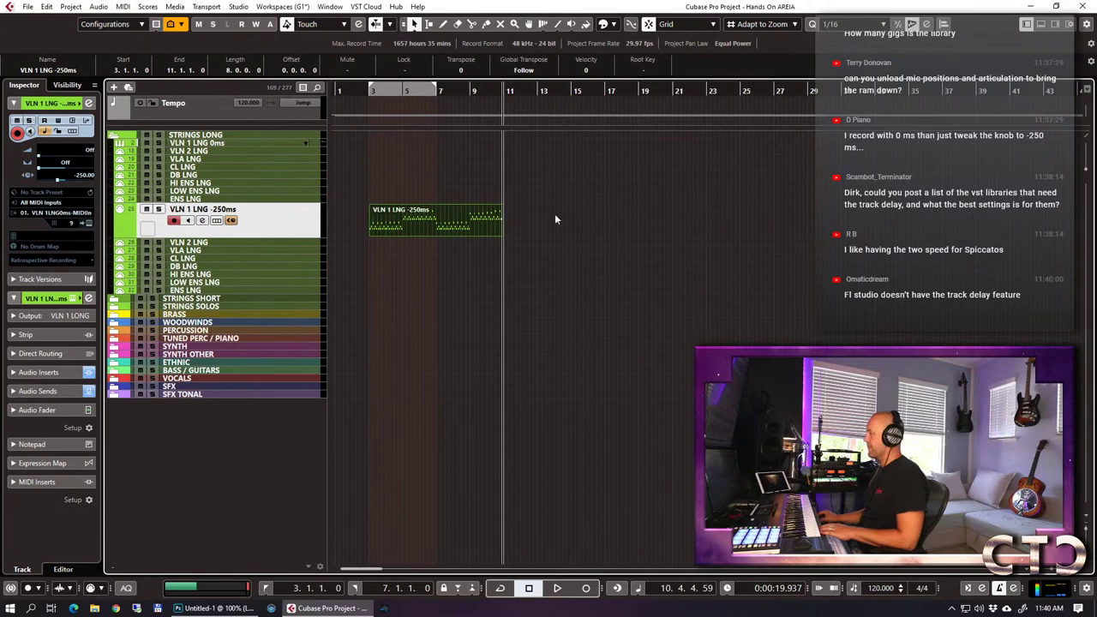
Open the track's Kontakt instrument, bring up the articulation list of the channel 9 Areia violins and play the part from bar 3.
{"action": "left_click", "coordinate": [86, 224]}
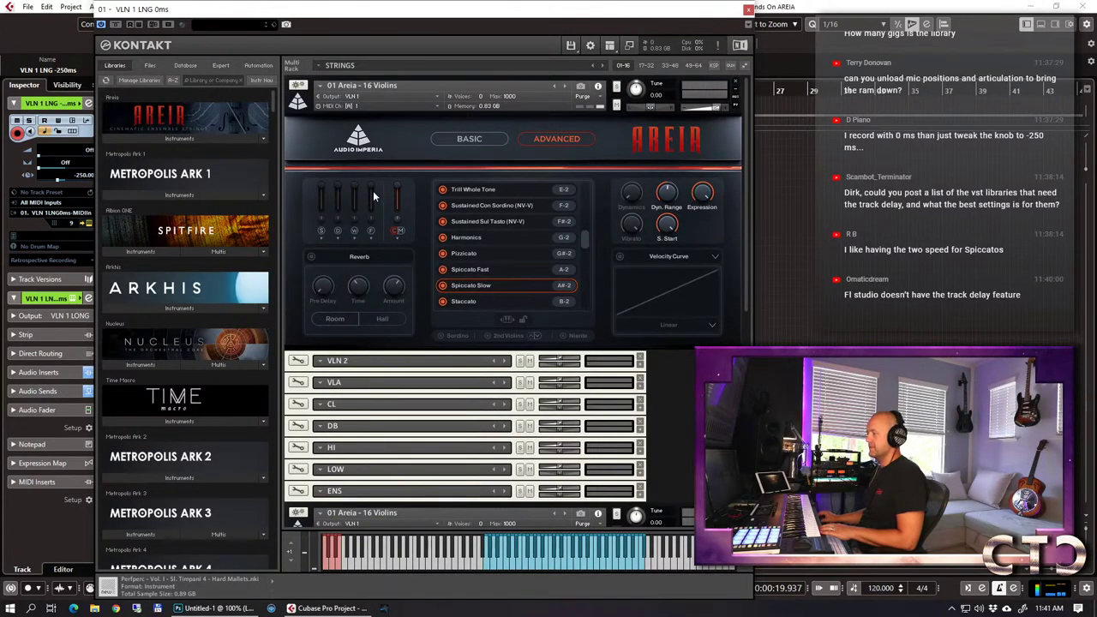
{"action": "left_click", "coordinate": [296, 103]}
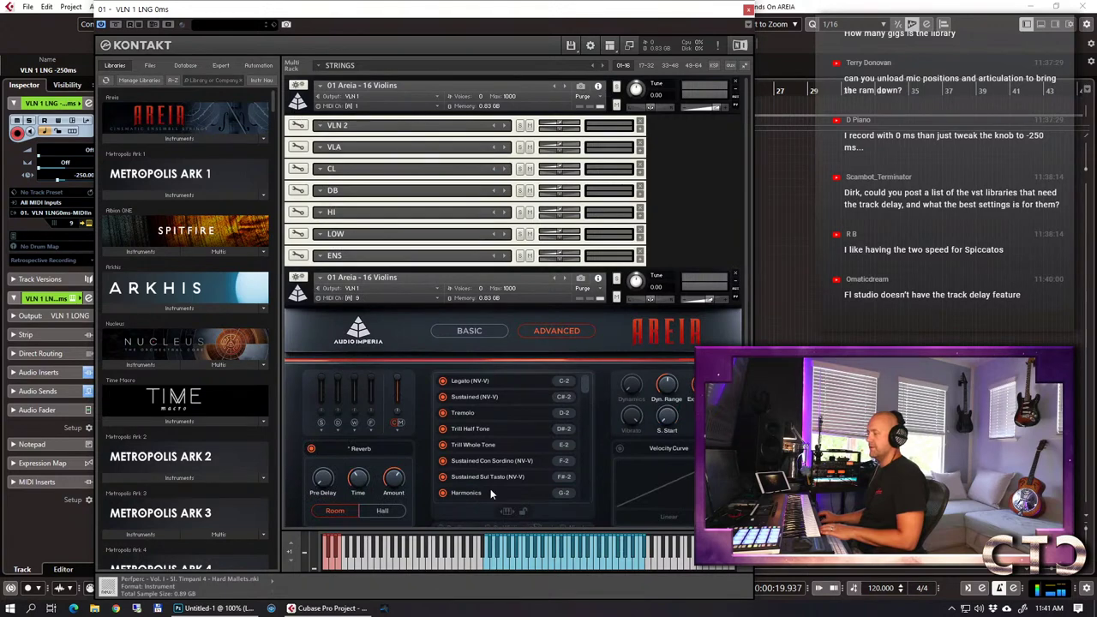
{"action": "left_click_drag", "start_coordinate": [588, 380], "coordinate": [586, 424]}
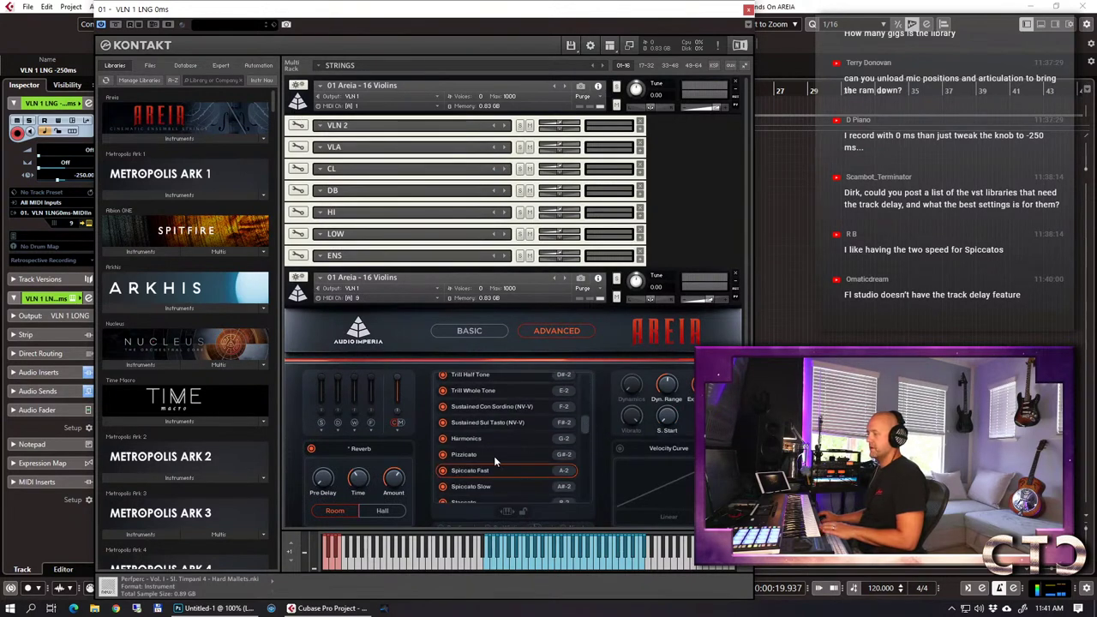
{"action": "left_click_drag", "start_coordinate": [257, 9], "coordinate": [836, 8]}
{"action": "double_click", "coordinate": [366, 91]}
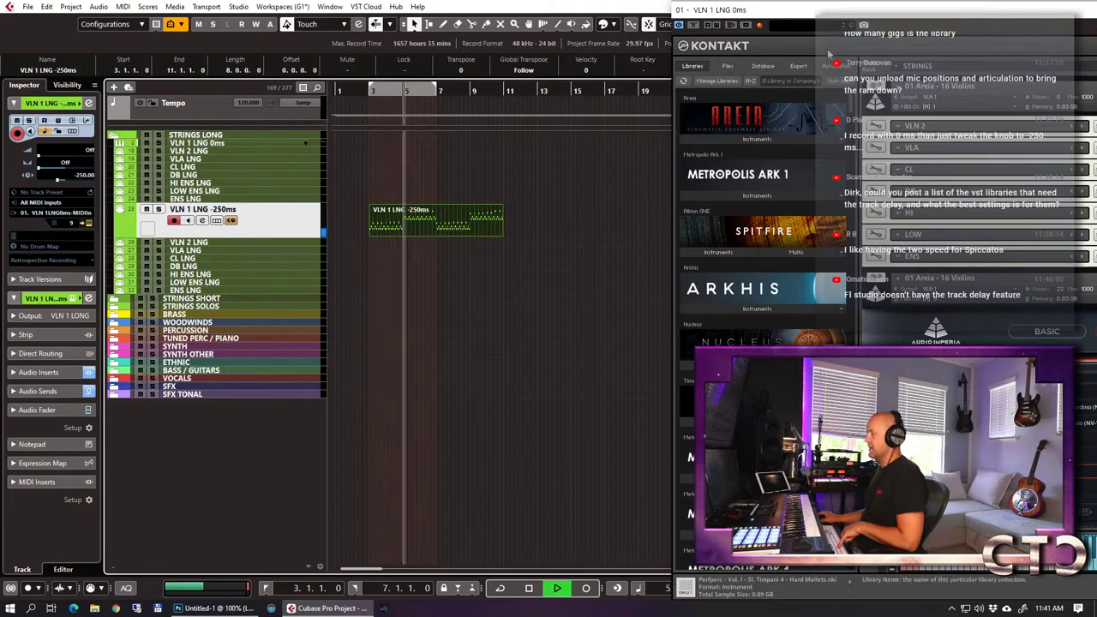
Move the Kontakt window clear of the arrangement and set the locators around the VLN 1 LNG -250ms part, bars 3 to 11.
{"action": "left_click_drag", "start_coordinate": [887, 13], "coordinate": [643, 6]}
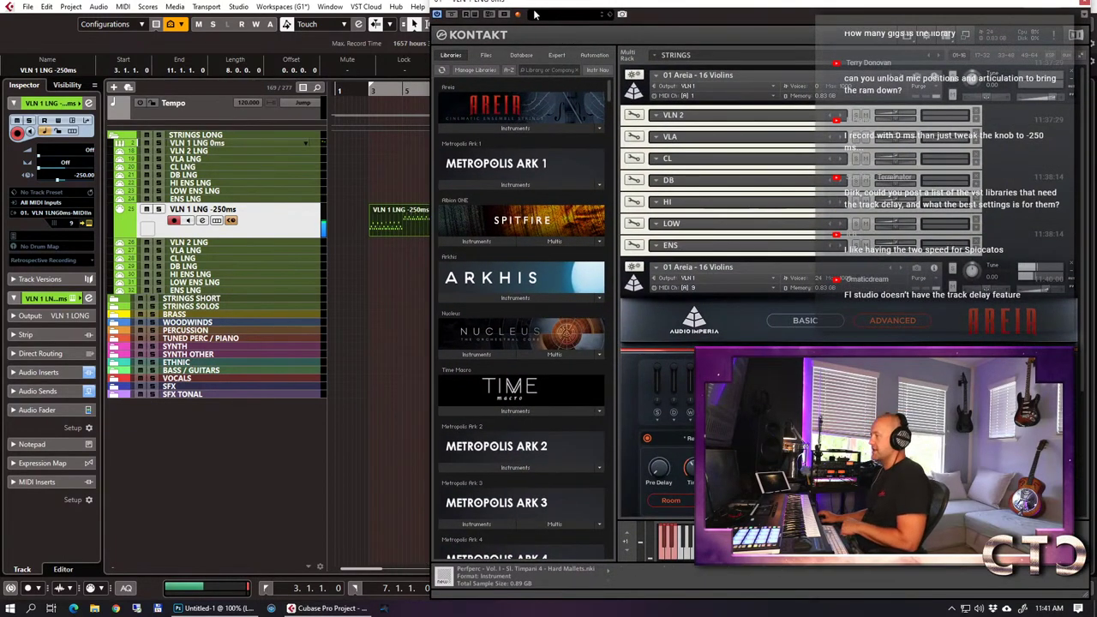
{"action": "mouse_move", "coordinate": [520, 7]}
{"action": "left_mouse_down"}
{"action": "mouse_move", "coordinate": [610, 5]}
{"action": "mouse_move", "coordinate": [500, 7]}
{"action": "left_mouse_up"}
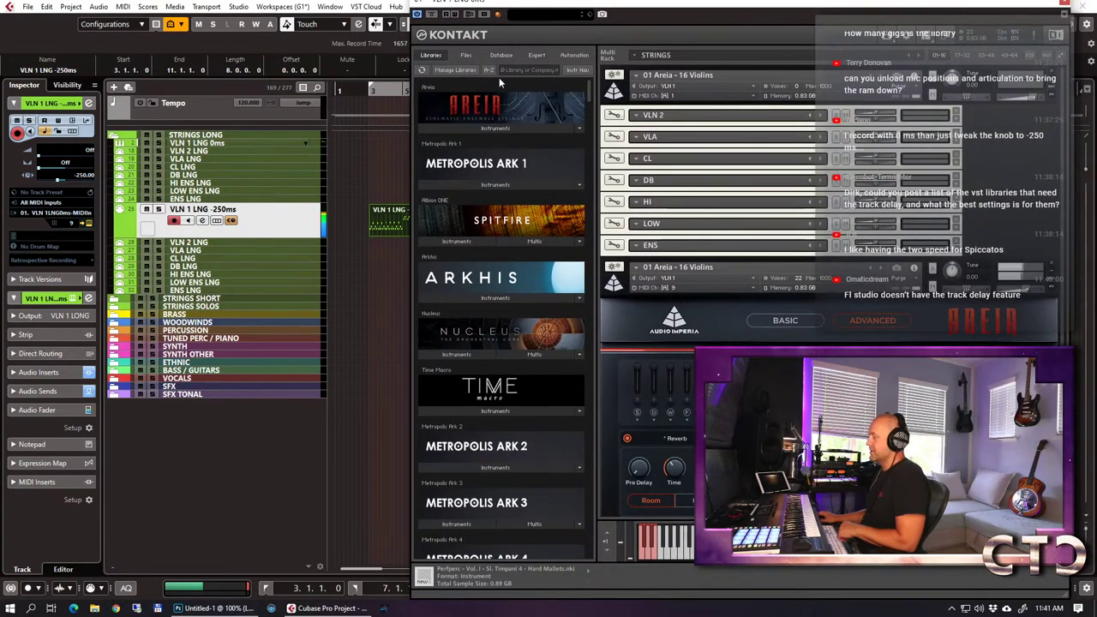
{"action": "left_click_drag", "start_coordinate": [506, 7], "coordinate": [585, 6]}
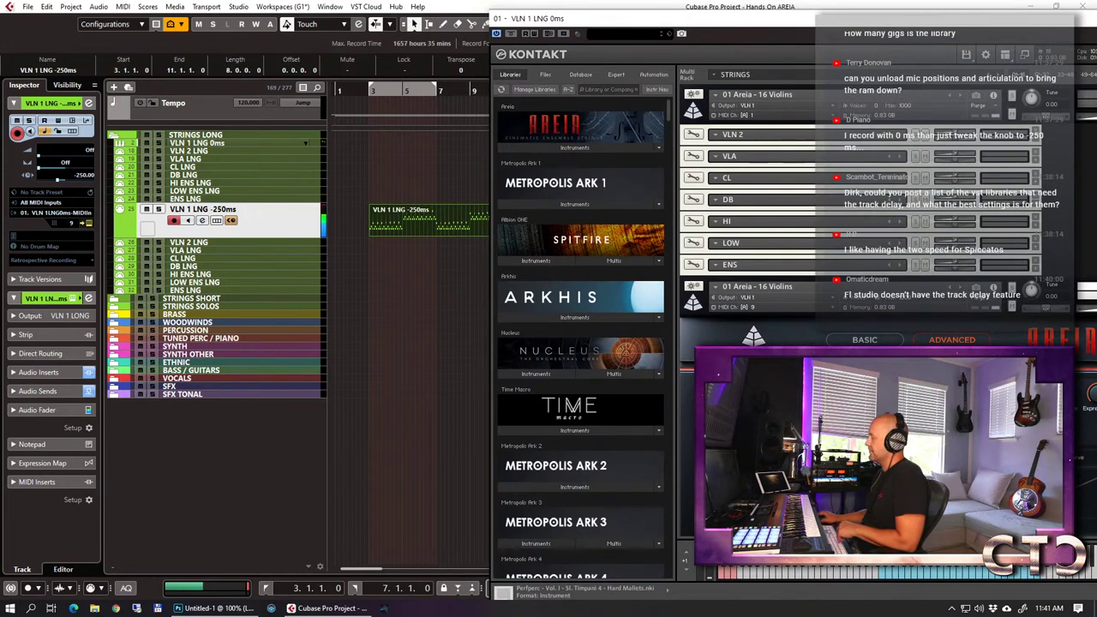
{"action": "left_click", "coordinate": [420, 90]}
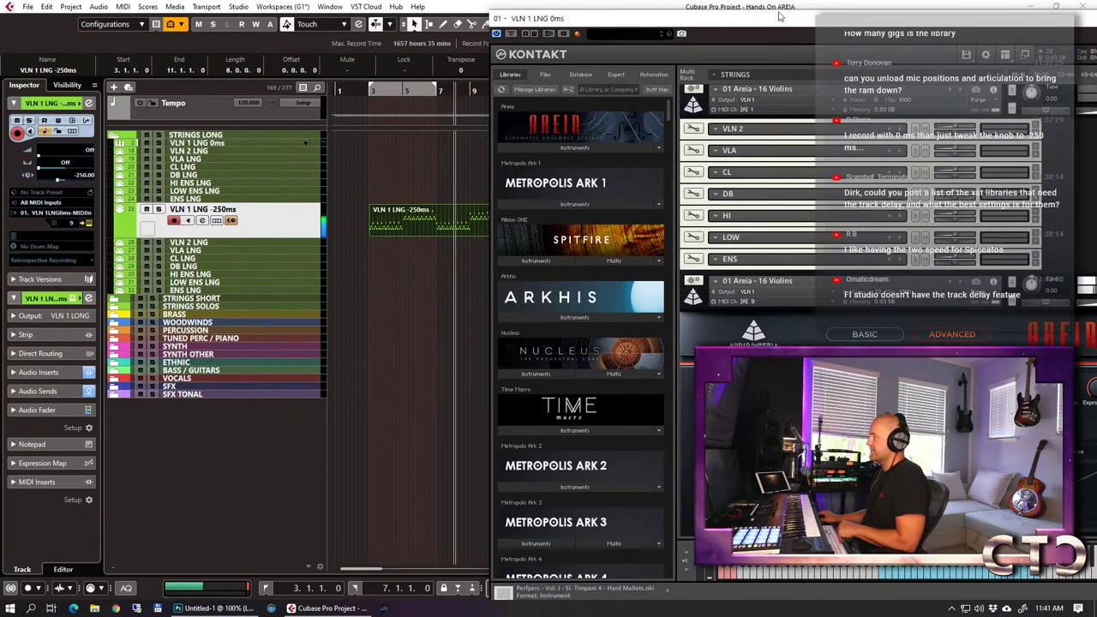
{"action": "left_click_drag", "start_coordinate": [814, 38], "coordinate": [467, 343]}
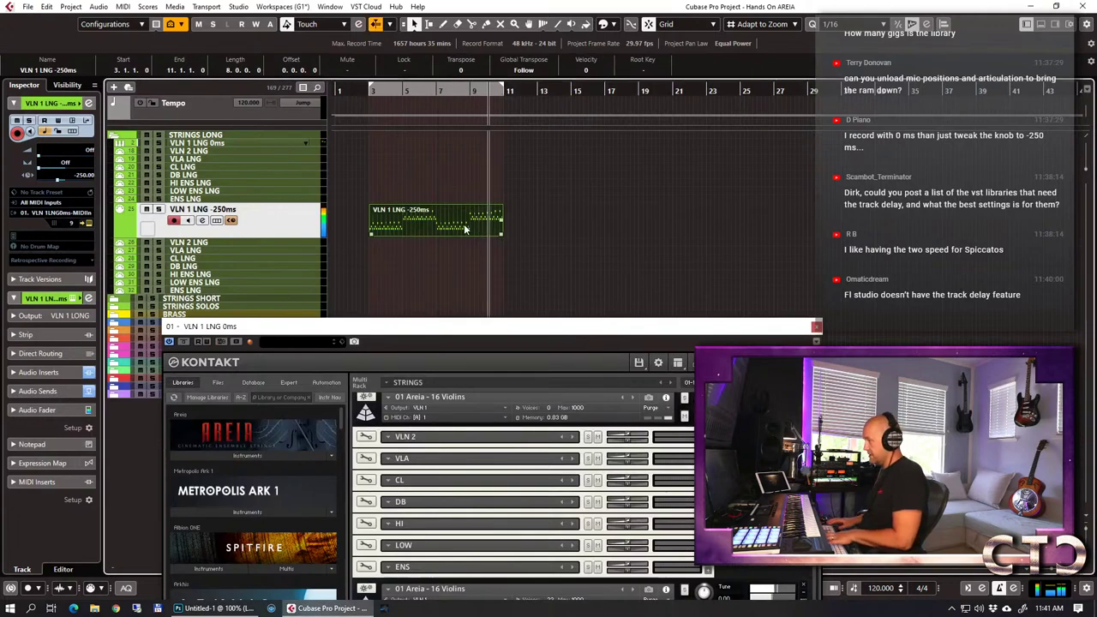
{"action": "key", "text": "p"}
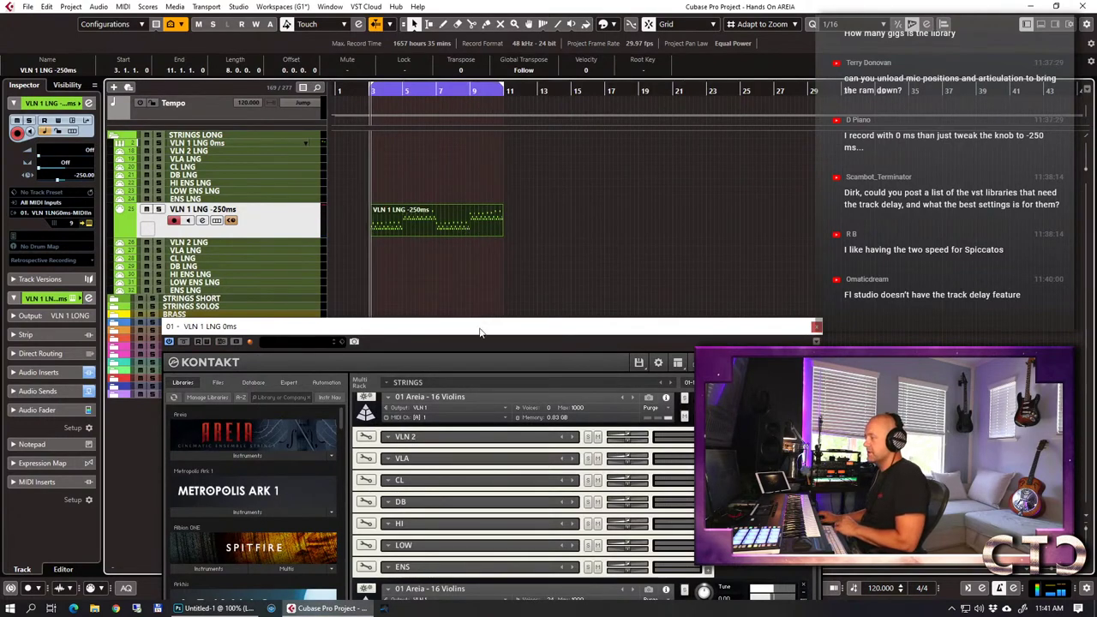
Bring the Kontakt window back into full view and switch the channel 9 violins to Staccato during playback.
{"action": "left_click_drag", "start_coordinate": [480, 327], "coordinate": [369, 1]}
{"action": "left_click", "coordinate": [431, 468]}
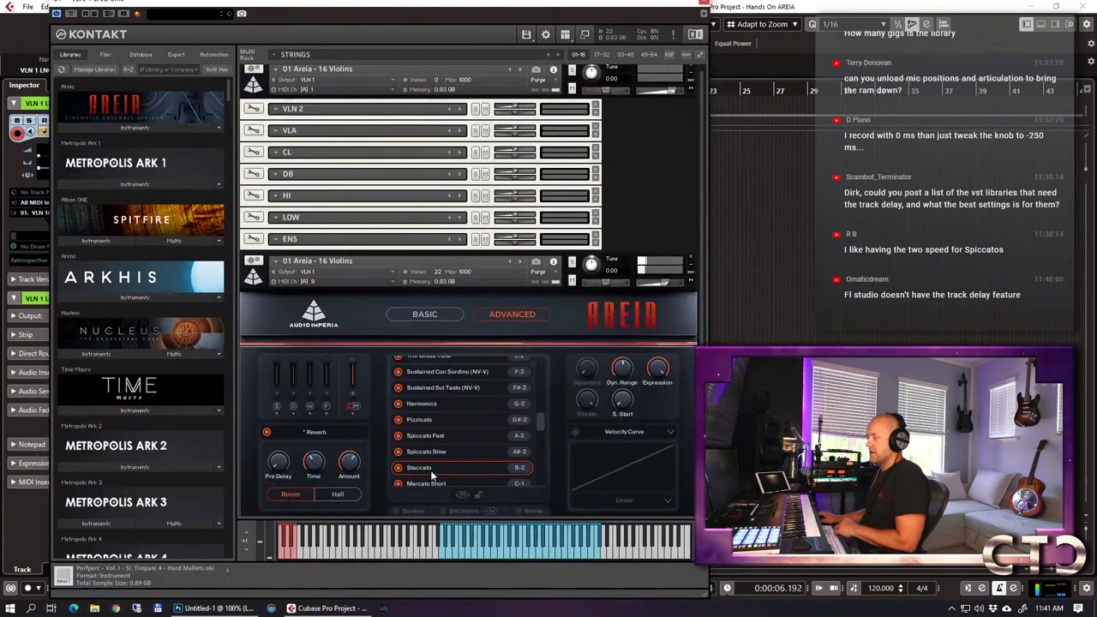
{"action": "scroll", "coordinate": [452, 459], "scroll_direction": "down", "scroll_amount": 1}
{"action": "scroll", "coordinate": [451, 452], "scroll_direction": "down", "scroll_amount": 2}
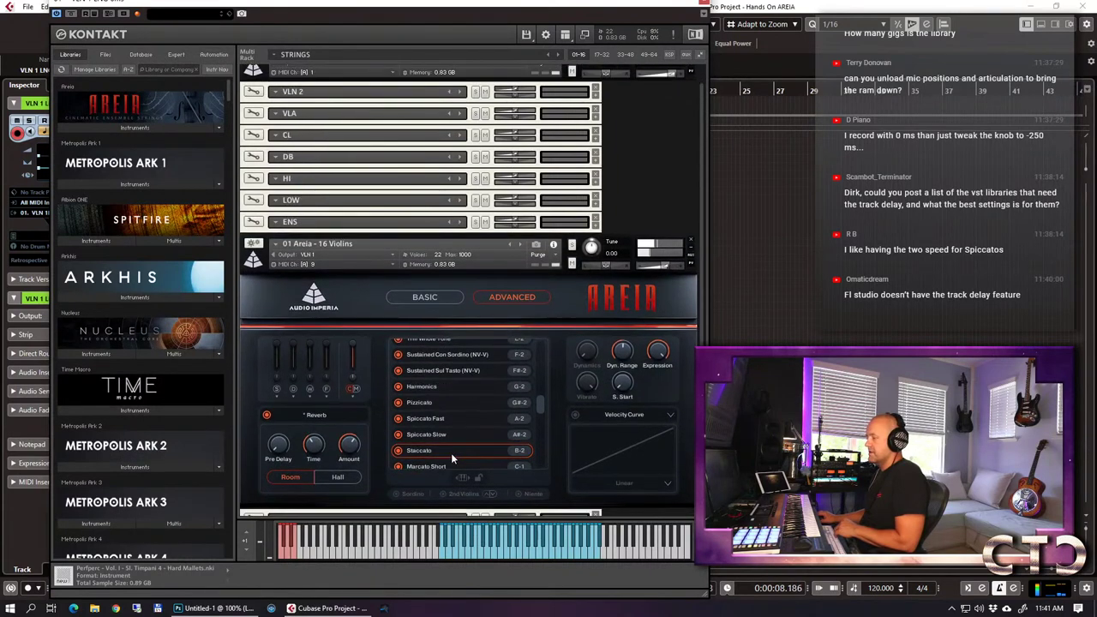
{"action": "scroll", "coordinate": [438, 434], "scroll_direction": "down", "scroll_amount": 3}
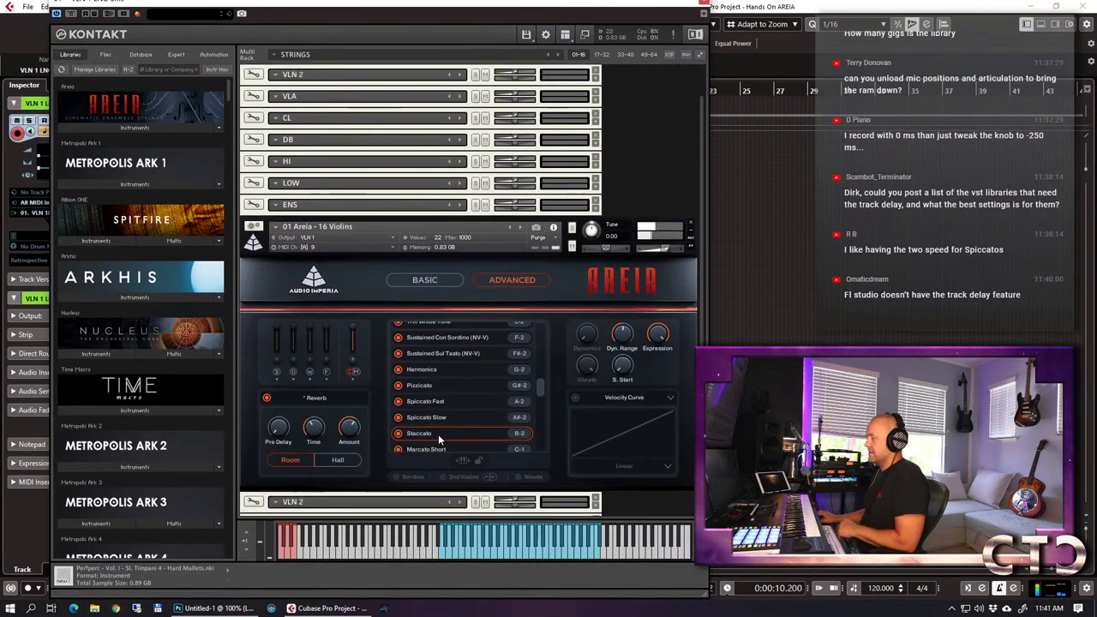
Audition the Marcato Short, Marcato Long and Portato articulations of the violins one after another.
{"action": "left_click_drag", "start_coordinate": [540, 385], "coordinate": [533, 427]}
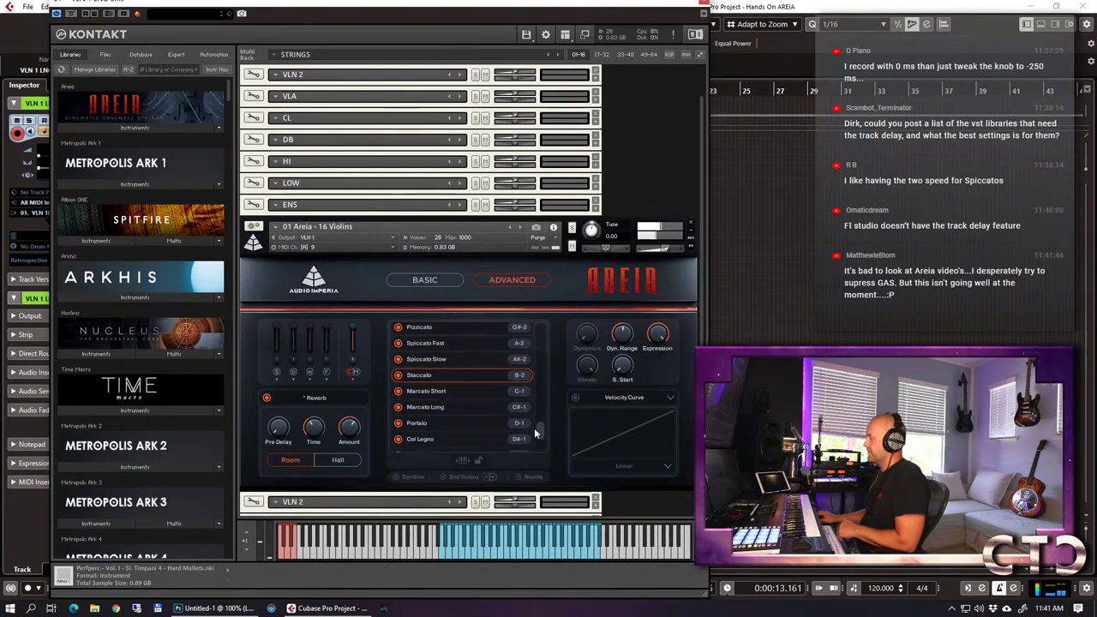
{"action": "left_click", "coordinate": [424, 393]}
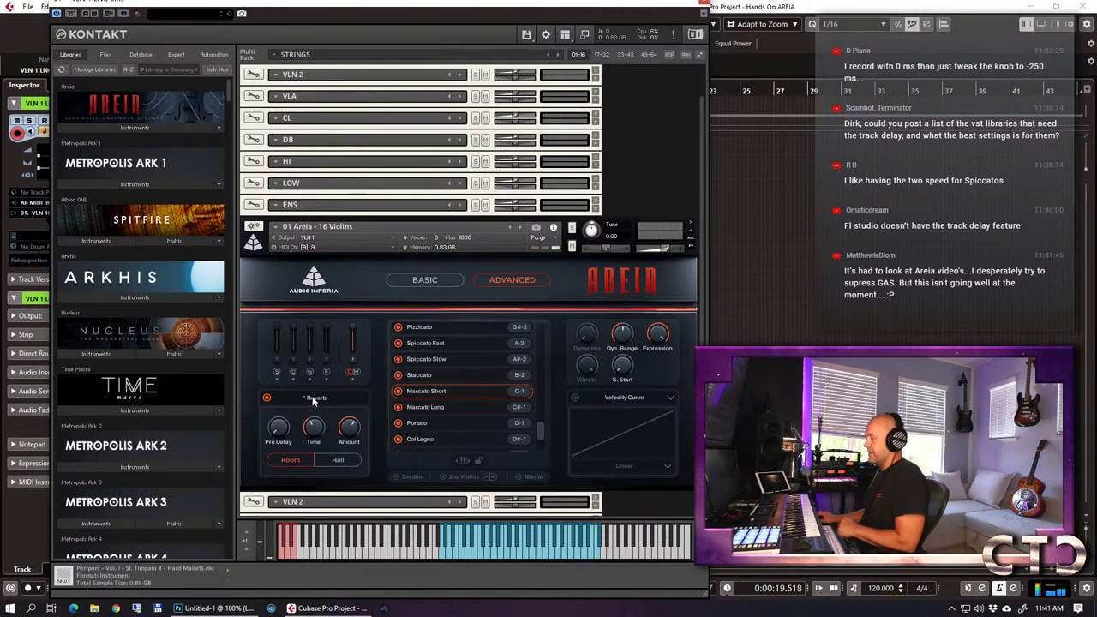
{"action": "scroll", "coordinate": [312, 395], "scroll_direction": "down", "scroll_amount": 1}
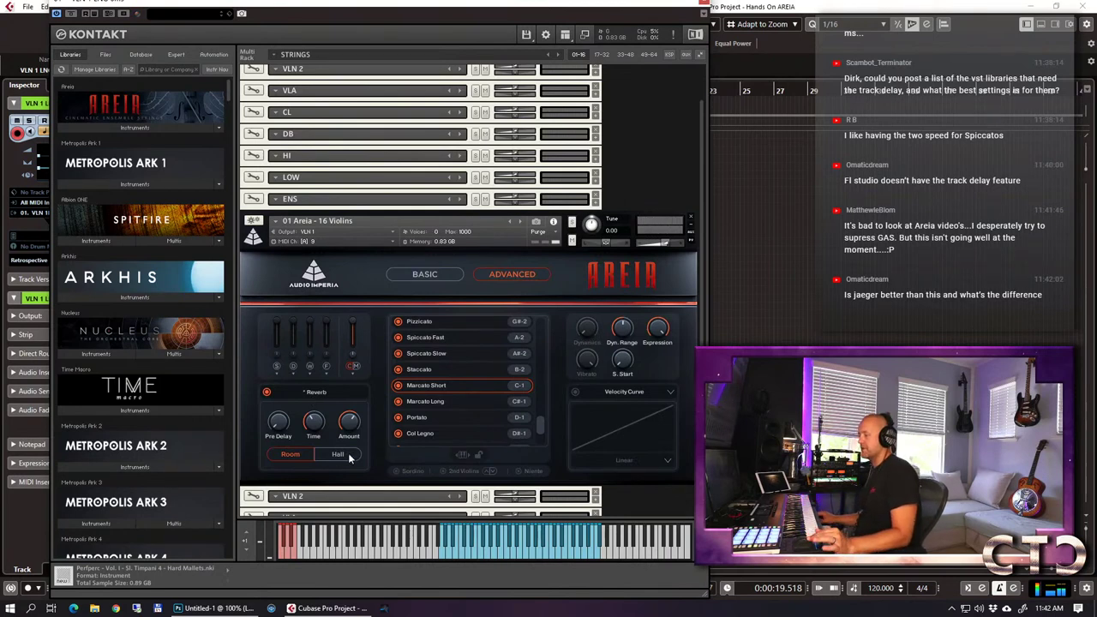
{"action": "left_click", "coordinate": [432, 401]}
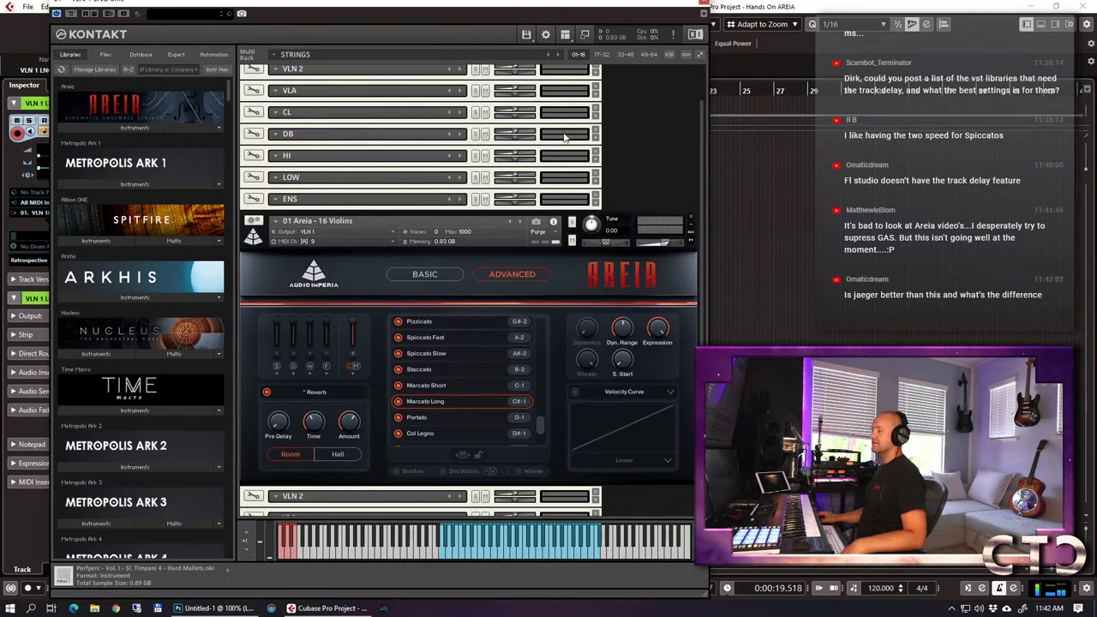
{"action": "left_click_drag", "start_coordinate": [701, 133], "coordinate": [704, 171]}
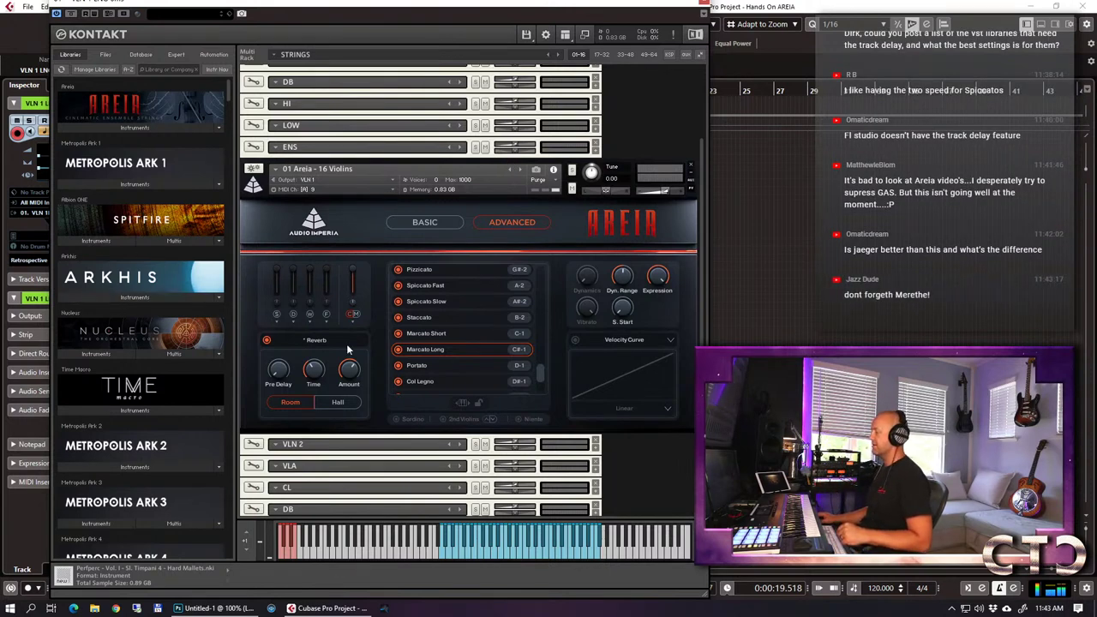
{"action": "left_click", "coordinate": [422, 366]}
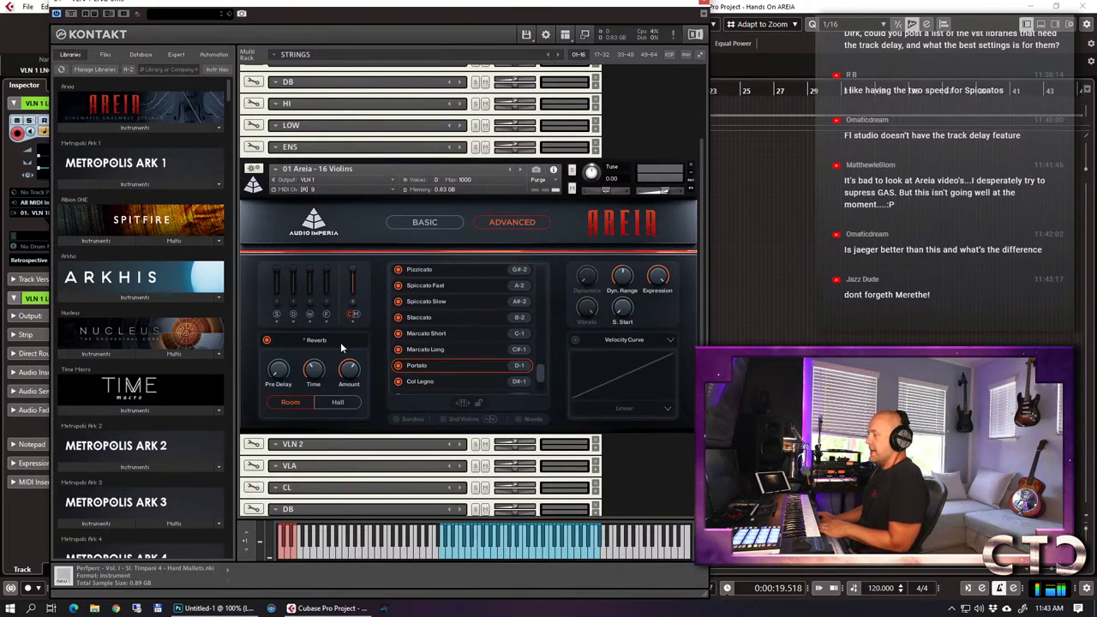
{"action": "scroll", "coordinate": [340, 343], "scroll_direction": "down", "scroll_amount": 3}
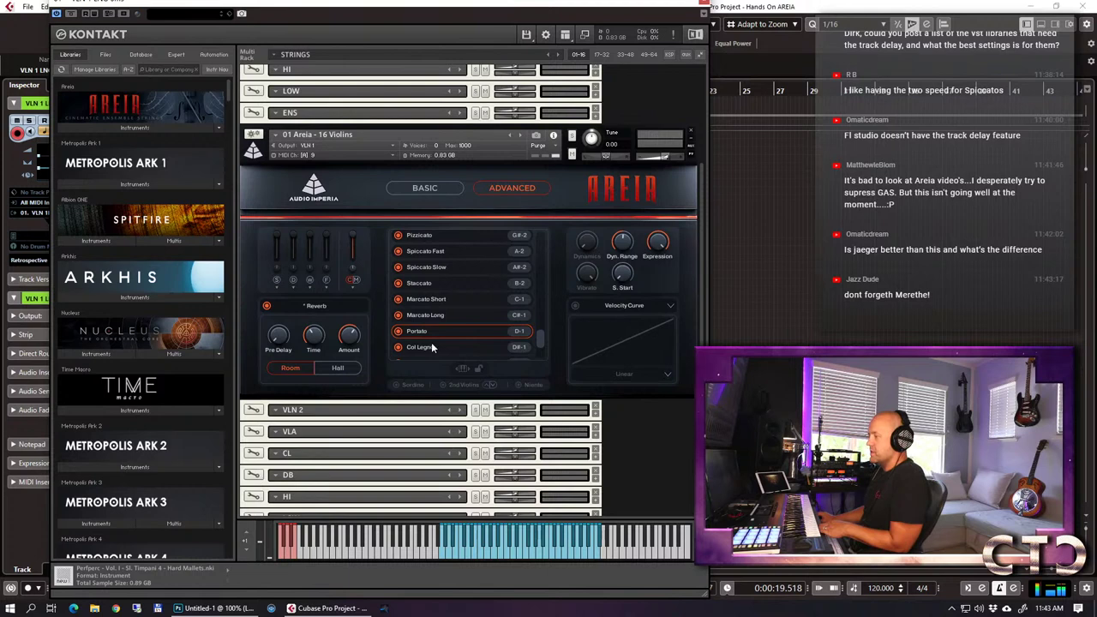
Switch the violins to the S microphone only and turn off the reverb.
{"action": "left_click", "coordinate": [276, 281]}
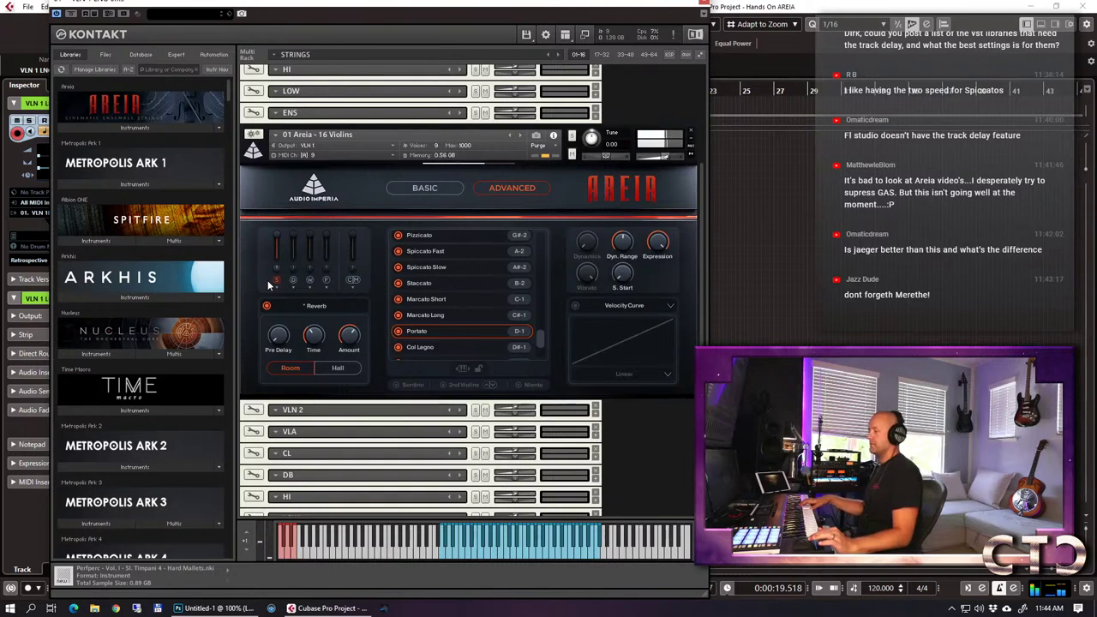
{"action": "left_click", "coordinate": [265, 307]}
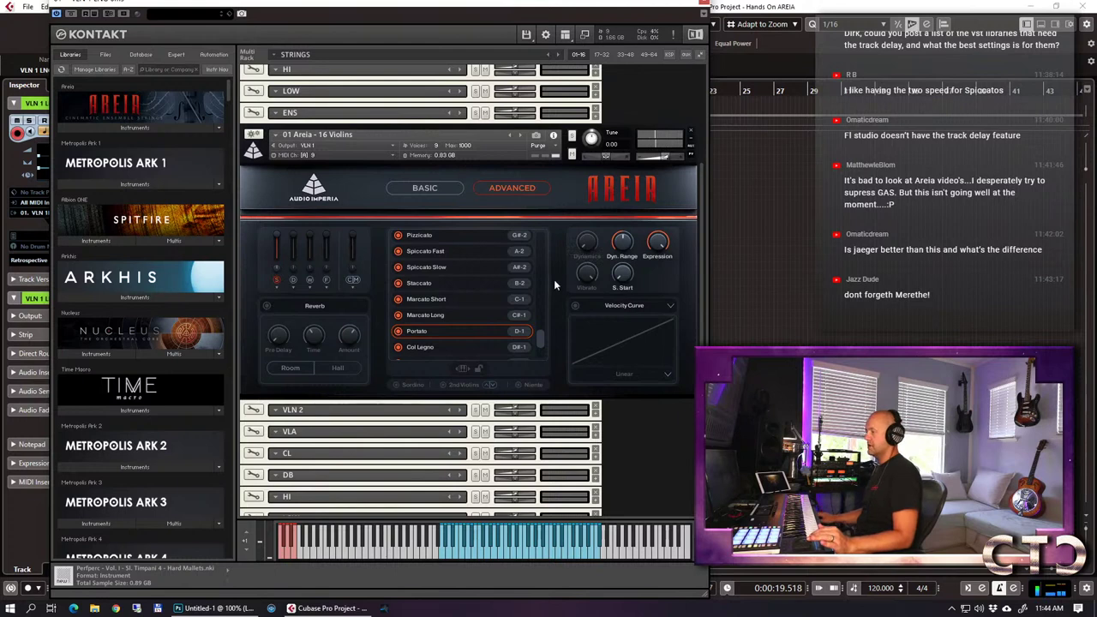
Audition the violins' Legato (NV-V) and Sustained (NV-V) articulations, leaving only the D microphone active for the sustains.
{"action": "left_click_drag", "start_coordinate": [541, 340], "coordinate": [542, 230]}
{"action": "left_click", "coordinate": [464, 236]}
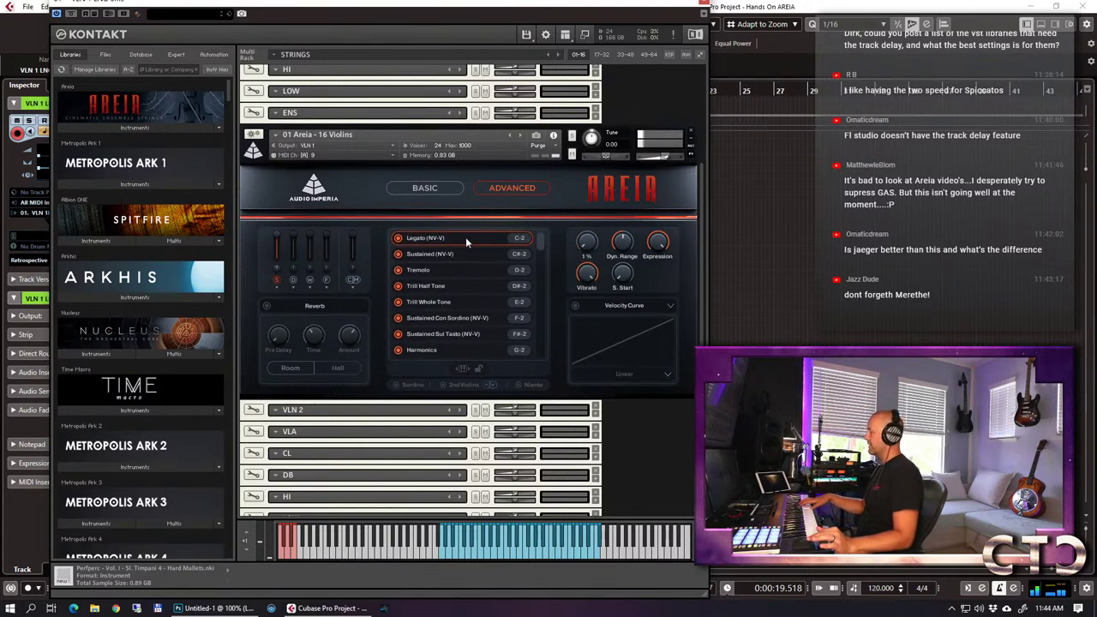
{"action": "left_click", "coordinate": [447, 260]}
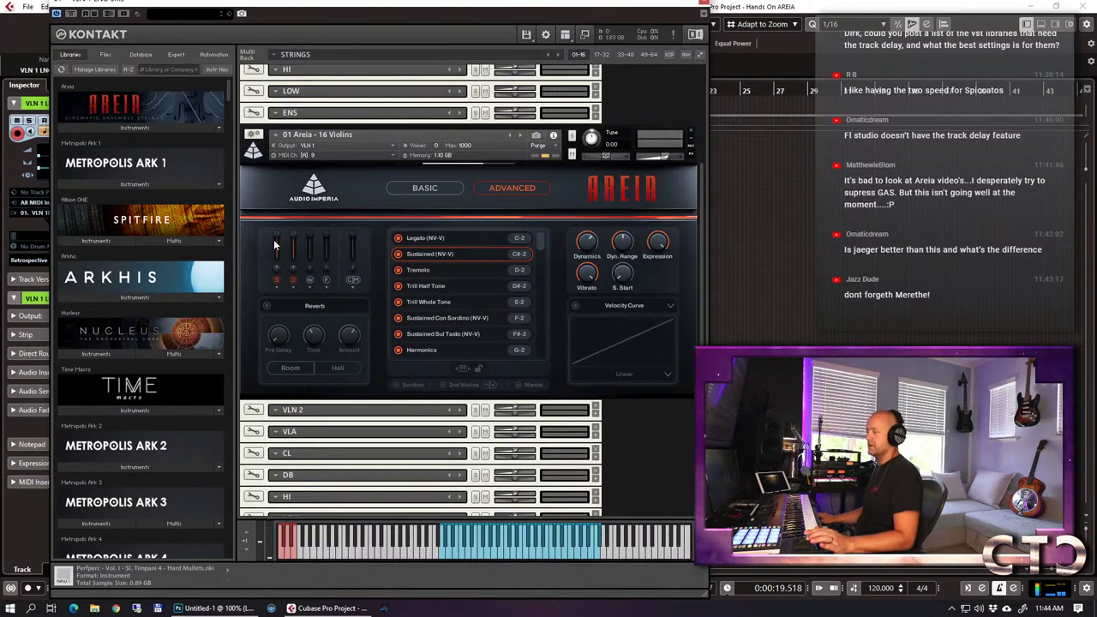
{"action": "left_click", "coordinate": [275, 280]}
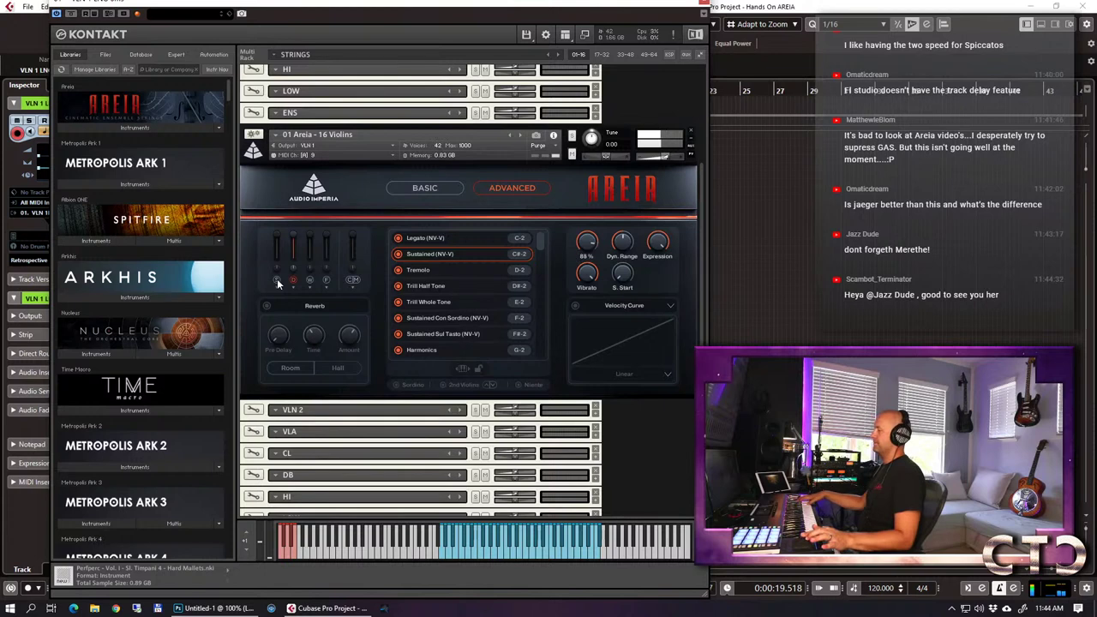
Replace the channel 9 violins with 03 Areia - 6 Celli.nki from the Areia library.
{"action": "left_click", "coordinate": [120, 127]}
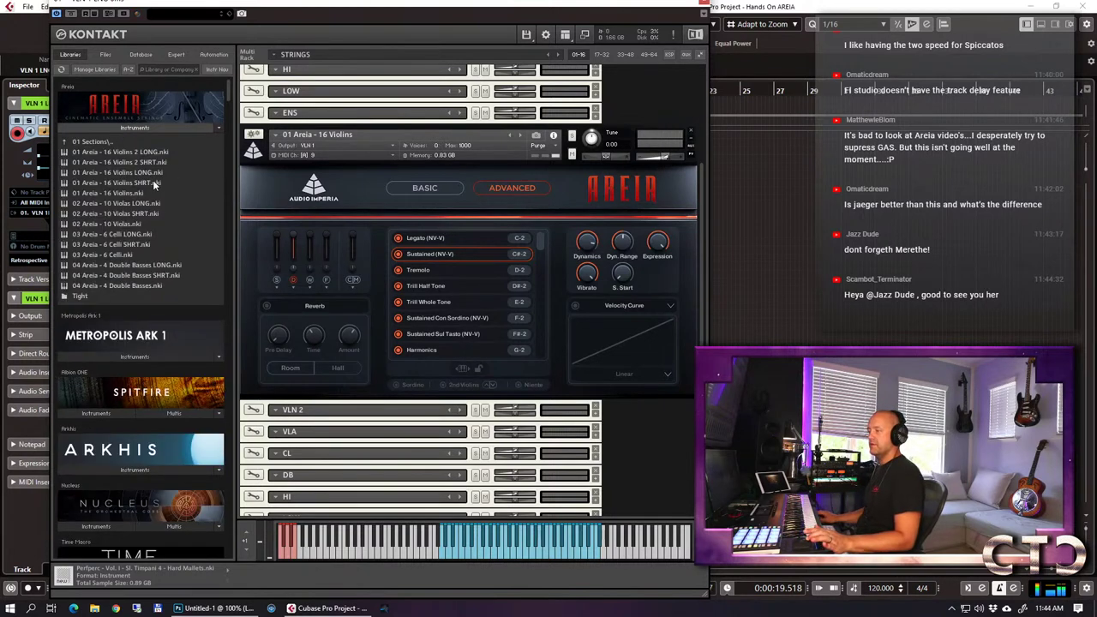
{"action": "left_click", "coordinate": [110, 255]}
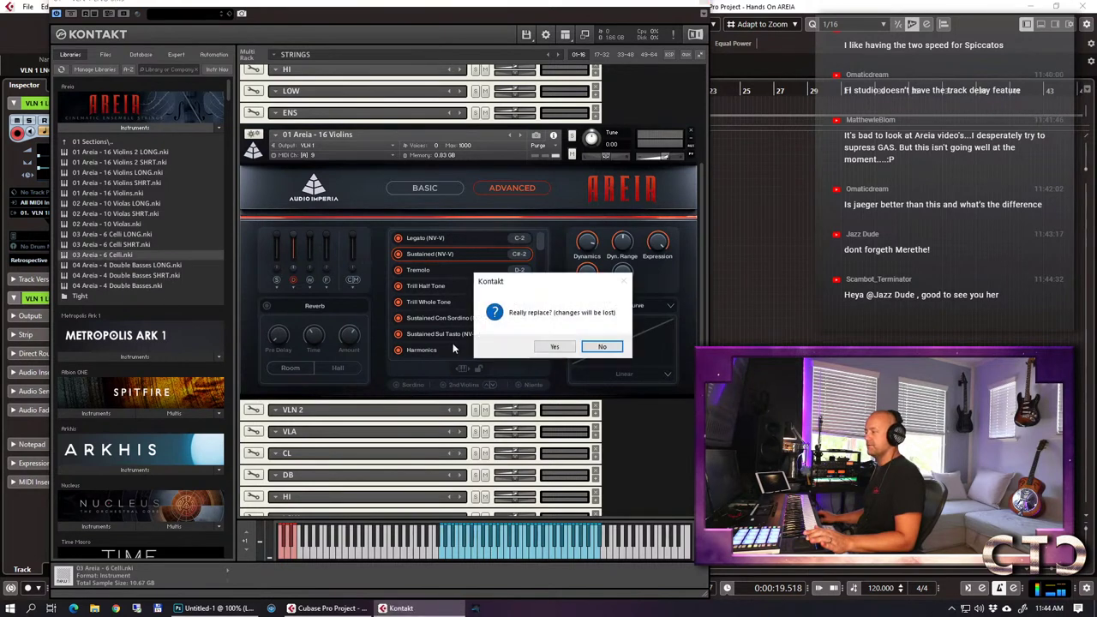
{"action": "left_click", "coordinate": [555, 347]}
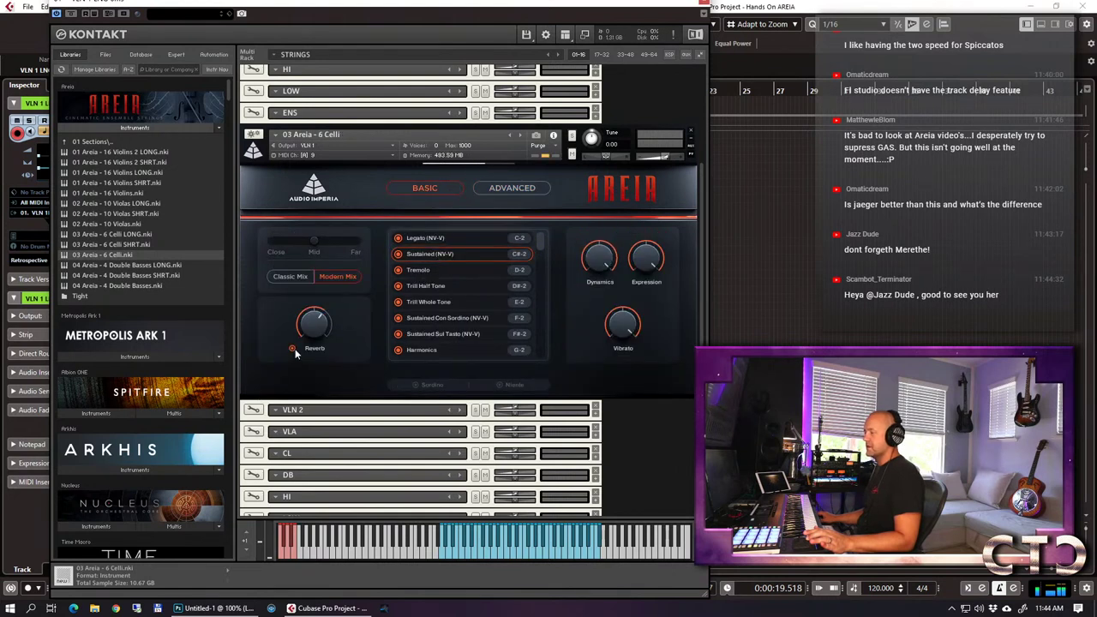
Show the celli's advanced controls and compare the individual microphone positions by switching S and D on and off.
{"action": "left_click", "coordinate": [518, 191]}
{"action": "left_click", "coordinate": [276, 283]}
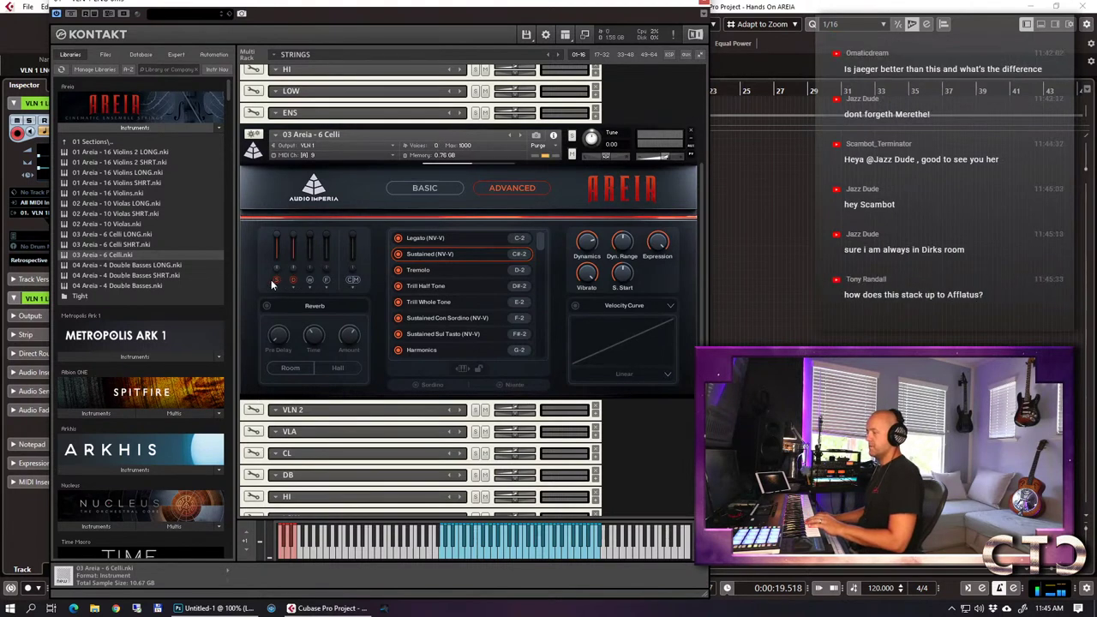
{"action": "left_click", "coordinate": [275, 280]}
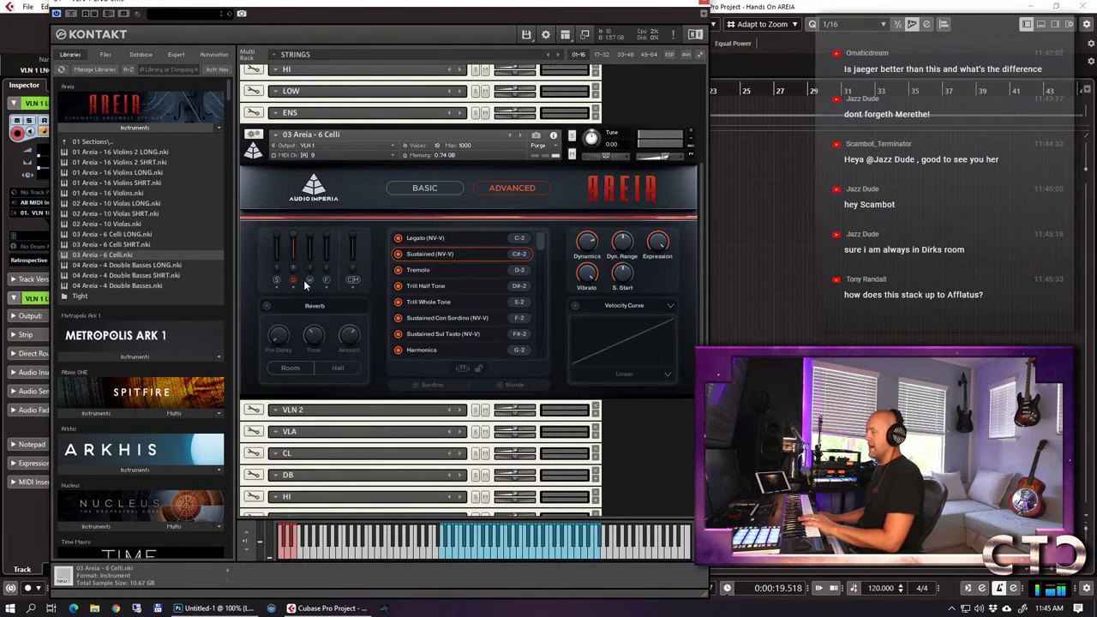
{"action": "left_click", "coordinate": [293, 279]}
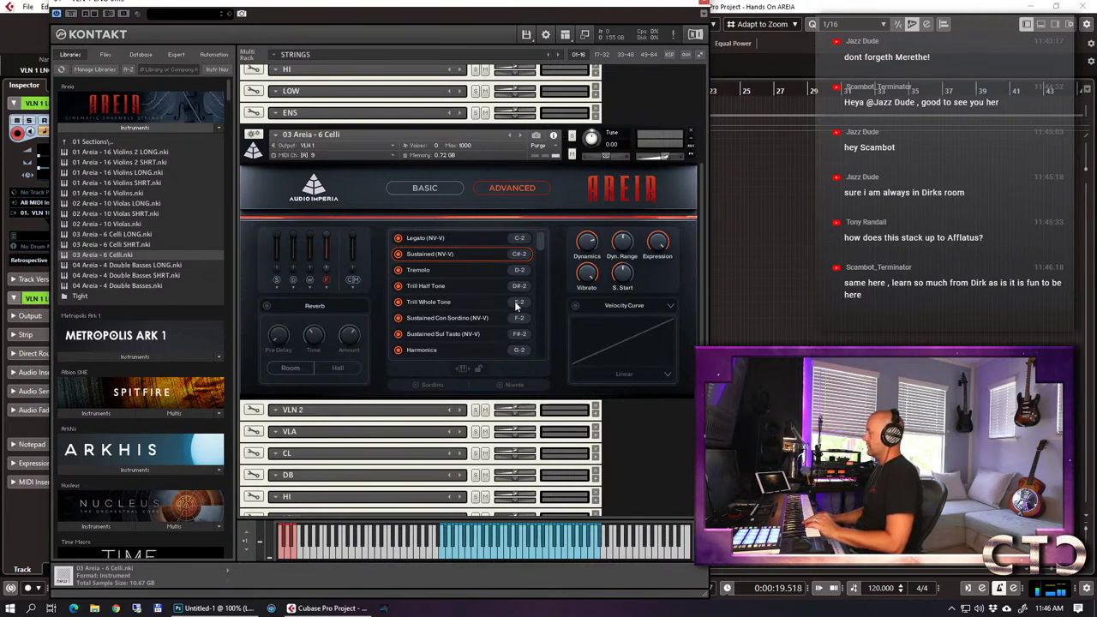
Enable the S, D, W and F microphones of the celli together to hear the combined sound.
{"action": "left_click", "coordinate": [277, 280]}
{"action": "left_click", "coordinate": [293, 280]}
{"action": "left_click", "coordinate": [310, 280]}
{"action": "left_click", "coordinate": [325, 280]}
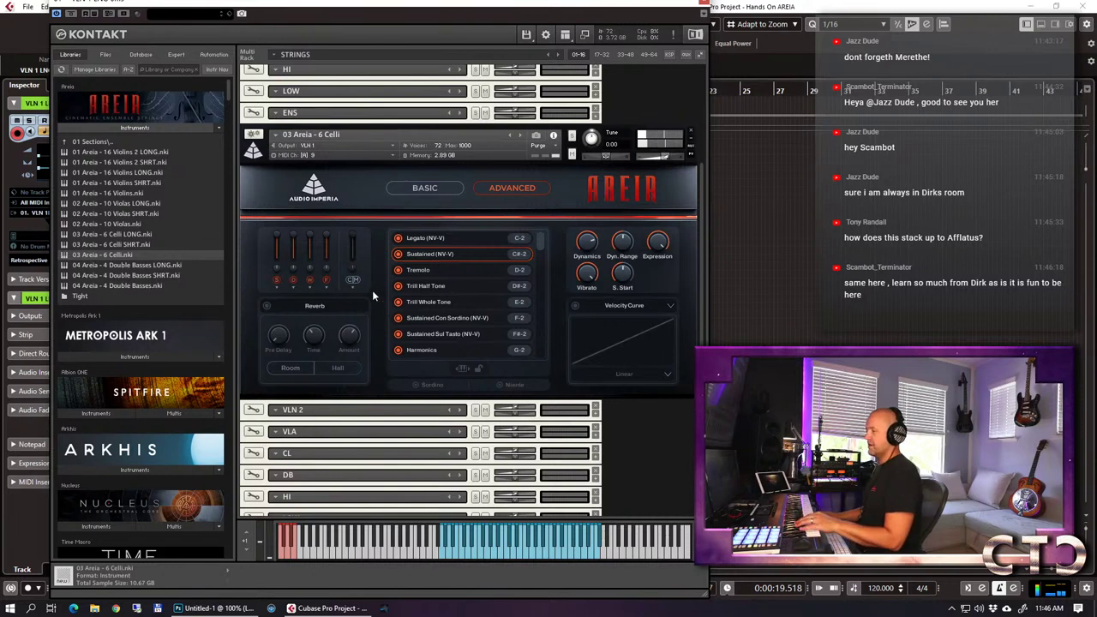
Lower the celli's S microphone level in the combined mix and select the Tremolo articulation for auditioning.
{"action": "mouse_move", "coordinate": [292, 243]}
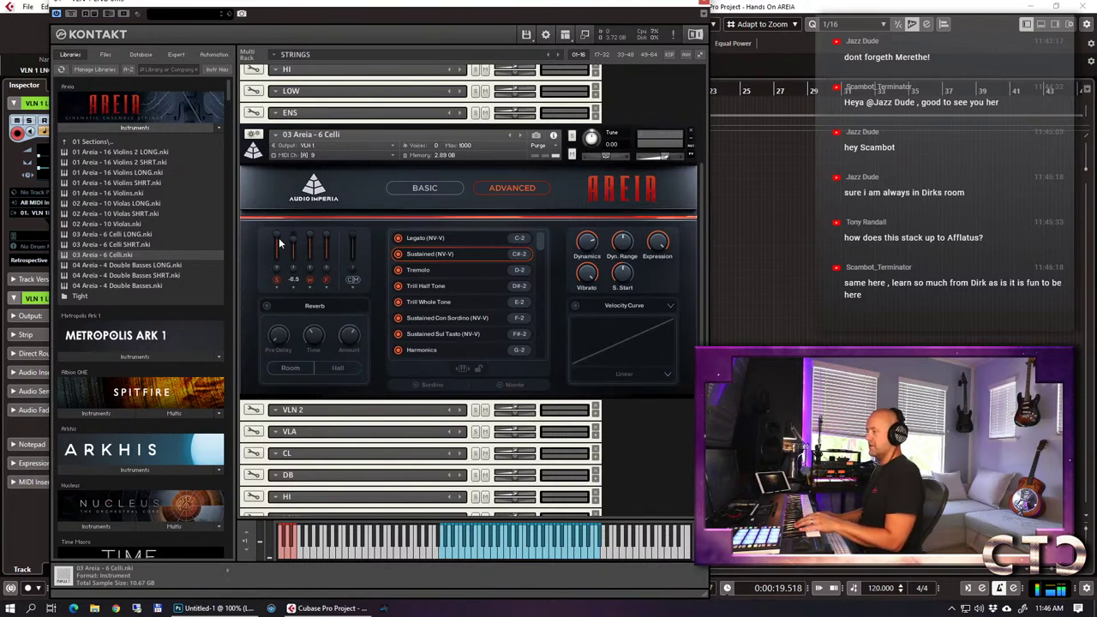
{"action": "left_click_drag", "start_coordinate": [277, 243], "coordinate": [280, 268]}
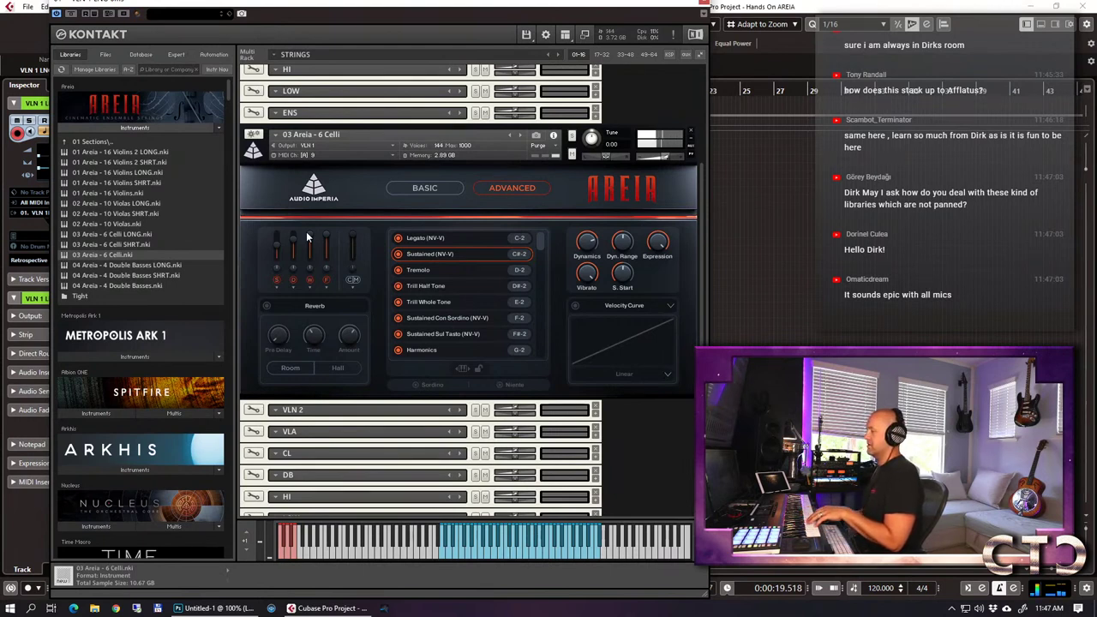
{"action": "left_click", "coordinate": [443, 270]}
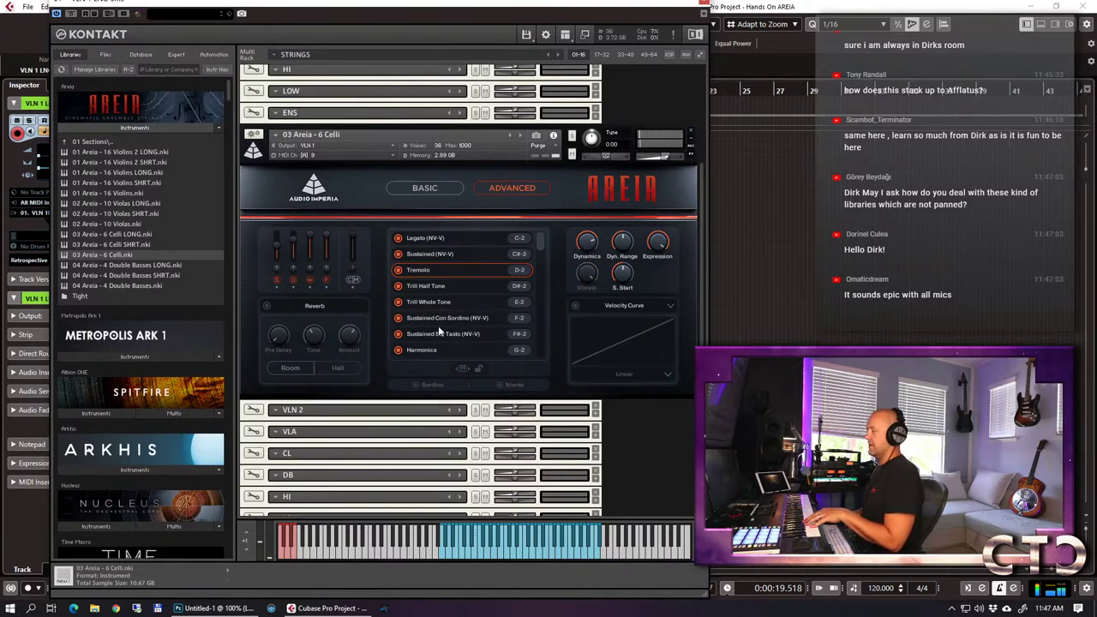
Select the celli's Spiccato Fast articulation and raise its sample start for a tighter attack.
{"action": "scroll", "coordinate": [438, 326], "scroll_direction": "down", "scroll_amount": 1}
{"action": "left_click_drag", "start_coordinate": [543, 218], "coordinate": [536, 261]}
{"action": "left_click", "coordinate": [460, 312]}
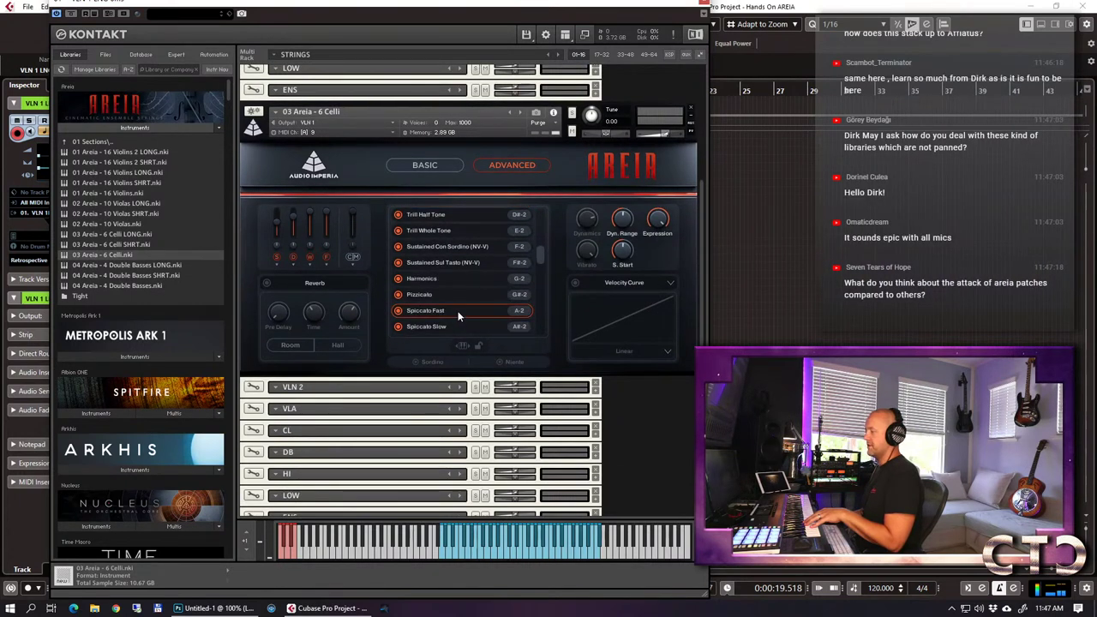
{"action": "left_click_drag", "start_coordinate": [623, 249], "coordinate": [600, 209]}
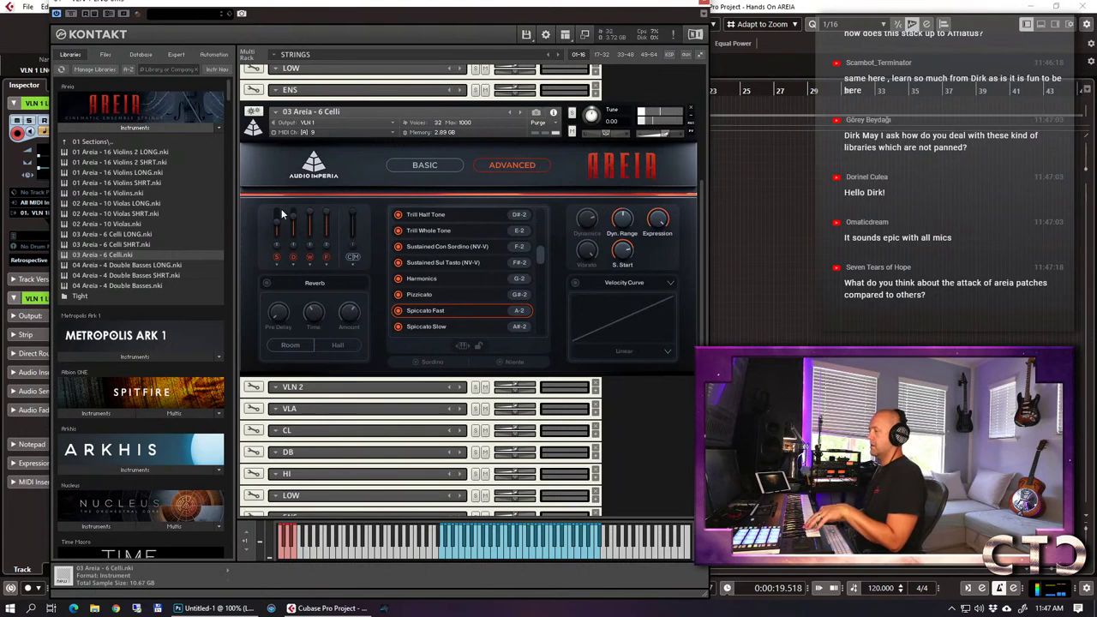
Raise the S microphone level again, rebalance the celli's microphone faders, and switch to the CM mix alone.
{"action": "left_click_drag", "start_coordinate": [278, 224], "coordinate": [278, 214]}
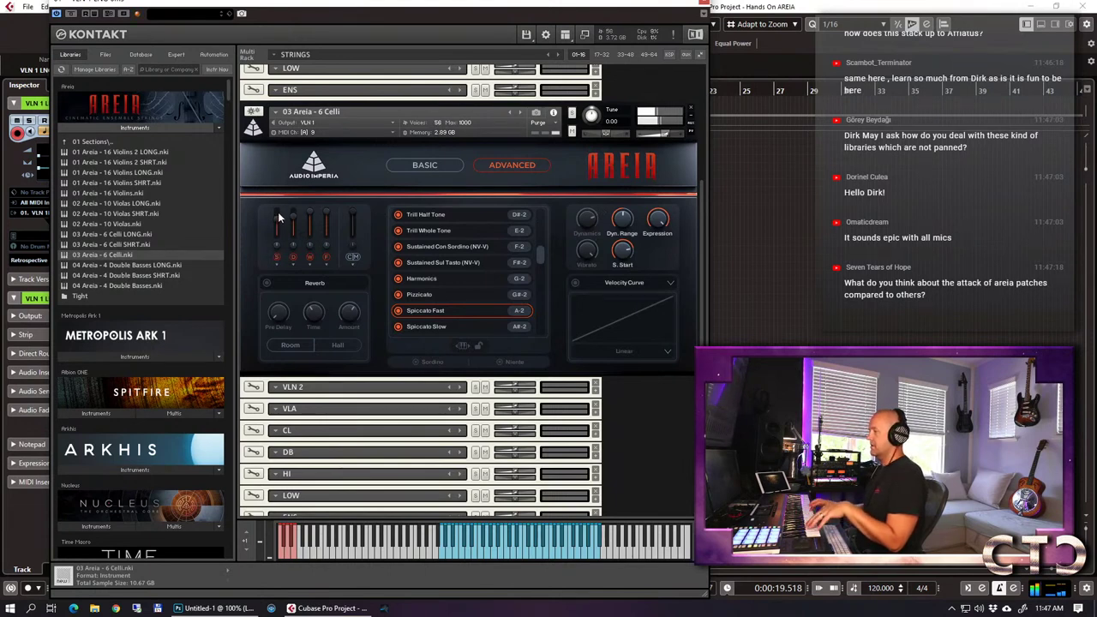
{"action": "left_click_drag", "start_coordinate": [310, 214], "coordinate": [279, 216]}
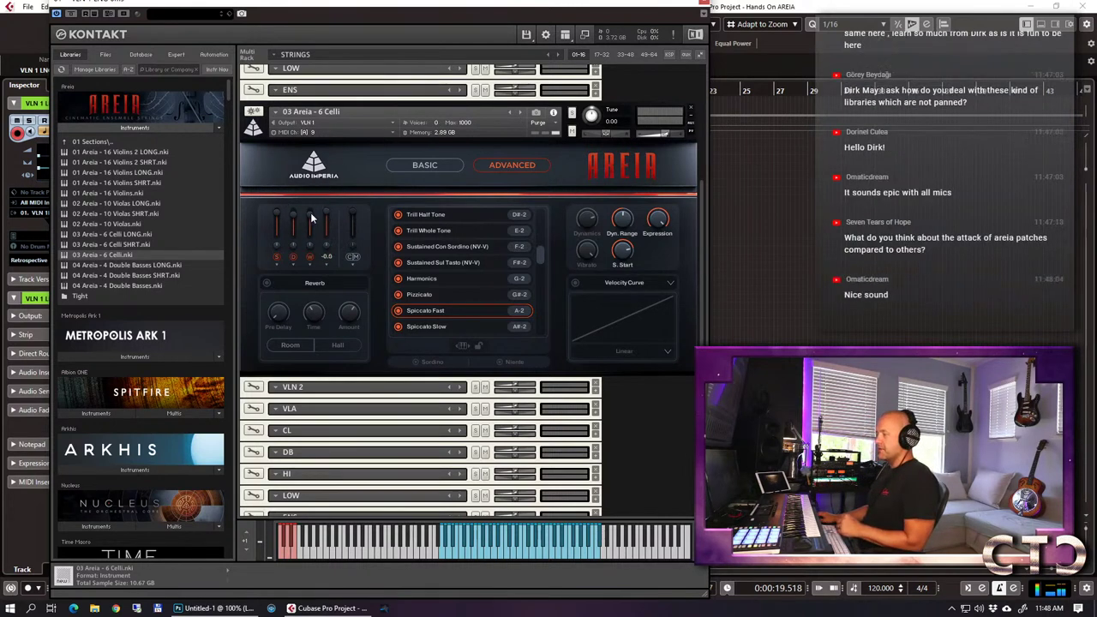
{"action": "left_click", "coordinate": [350, 256]}
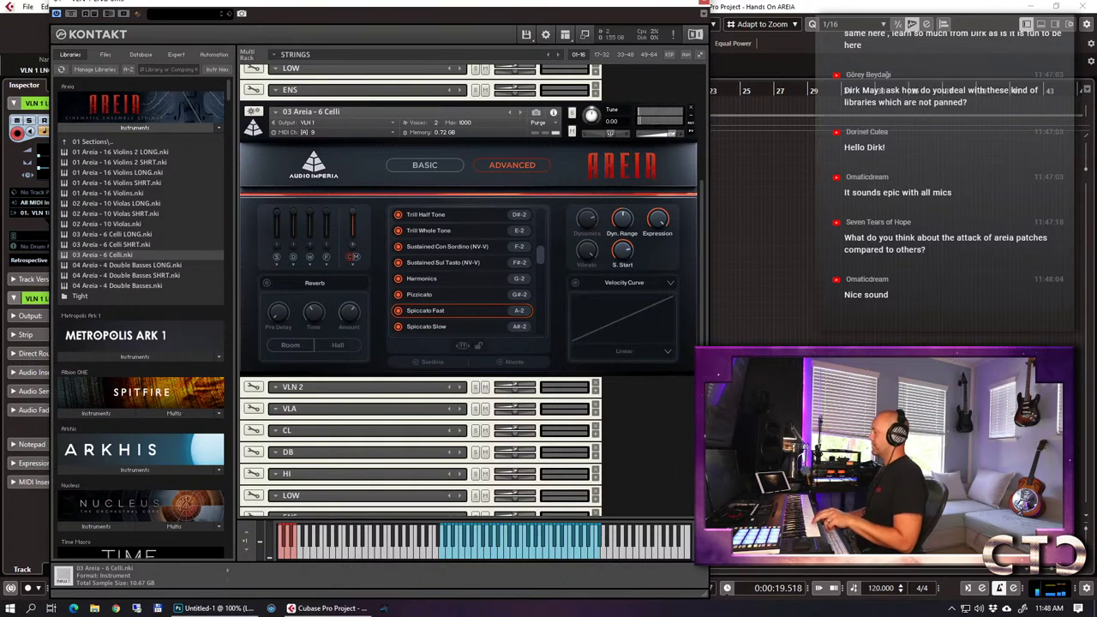
Close and reopen the instrument window, and show the Round Robin settings for the celli's Spiccato Fast.
{"action": "key", "text": "Escape"}
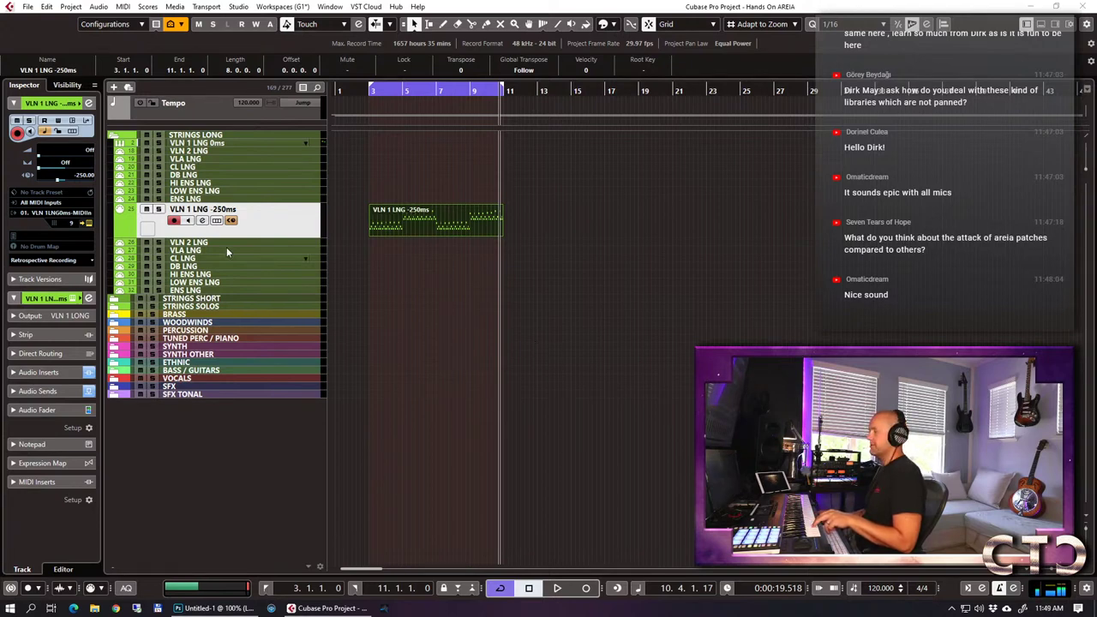
{"action": "left_click", "coordinate": [282, 213]}
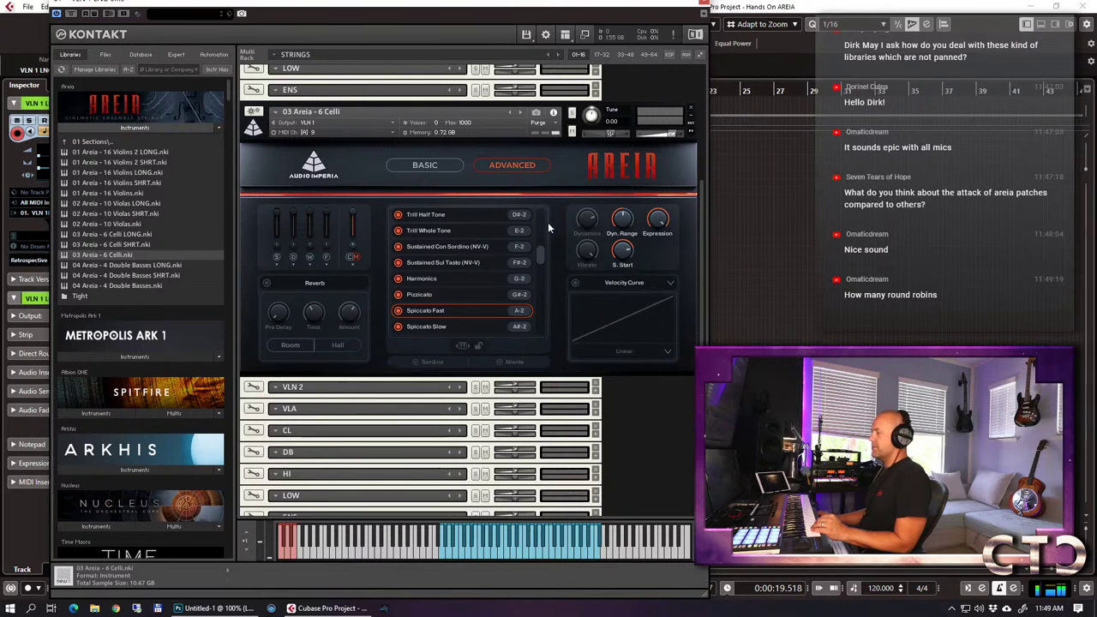
{"action": "left_click", "coordinate": [659, 284]}
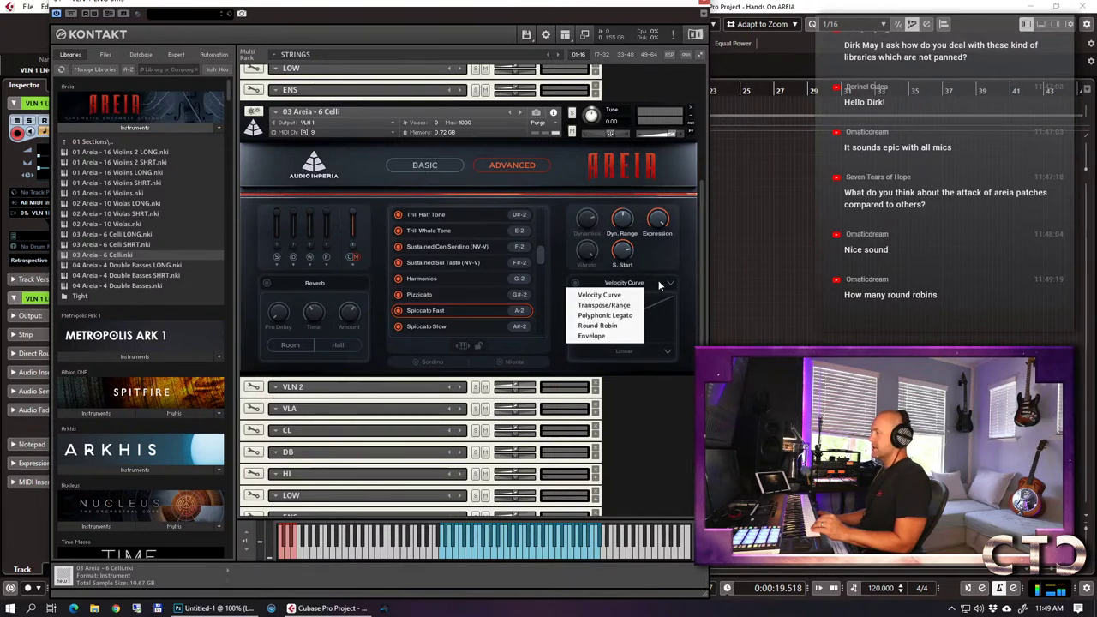
{"action": "left_click", "coordinate": [615, 325]}
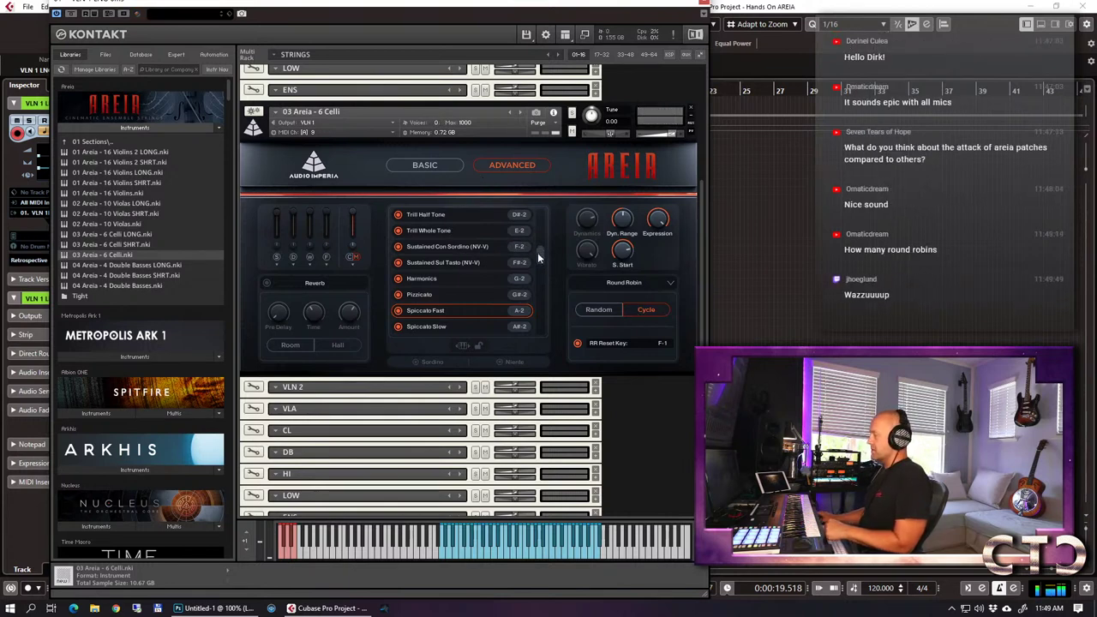
Select the celli's Legato (NV-V) articulation and enable Niente.
{"action": "left_click_drag", "start_coordinate": [537, 252], "coordinate": [538, 175]}
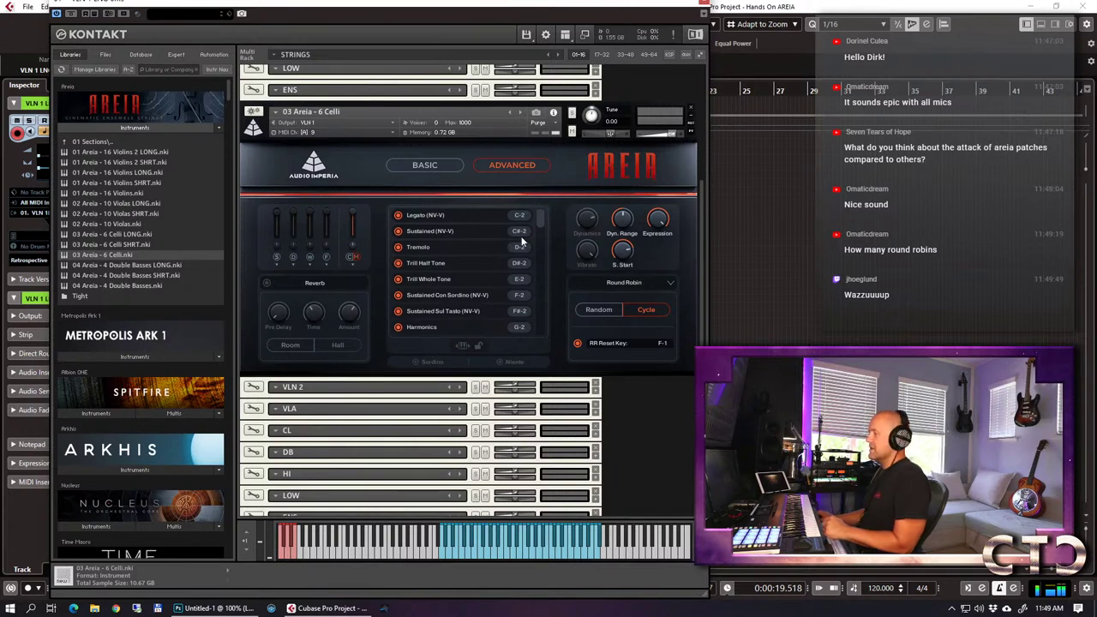
{"action": "left_click", "coordinate": [452, 215]}
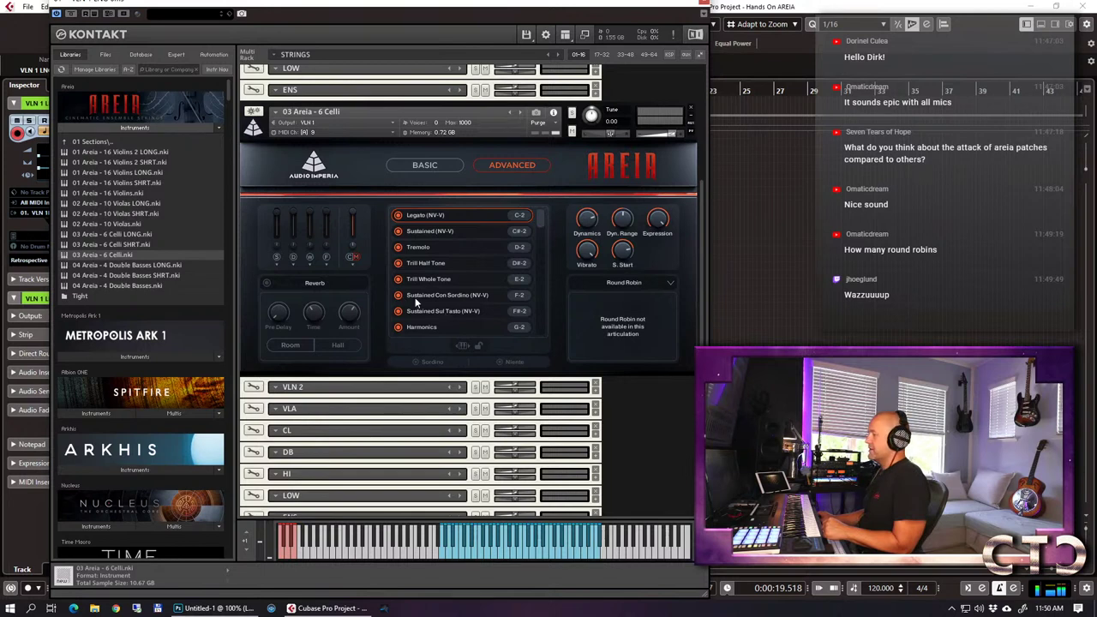
{"action": "left_click", "coordinate": [511, 360]}
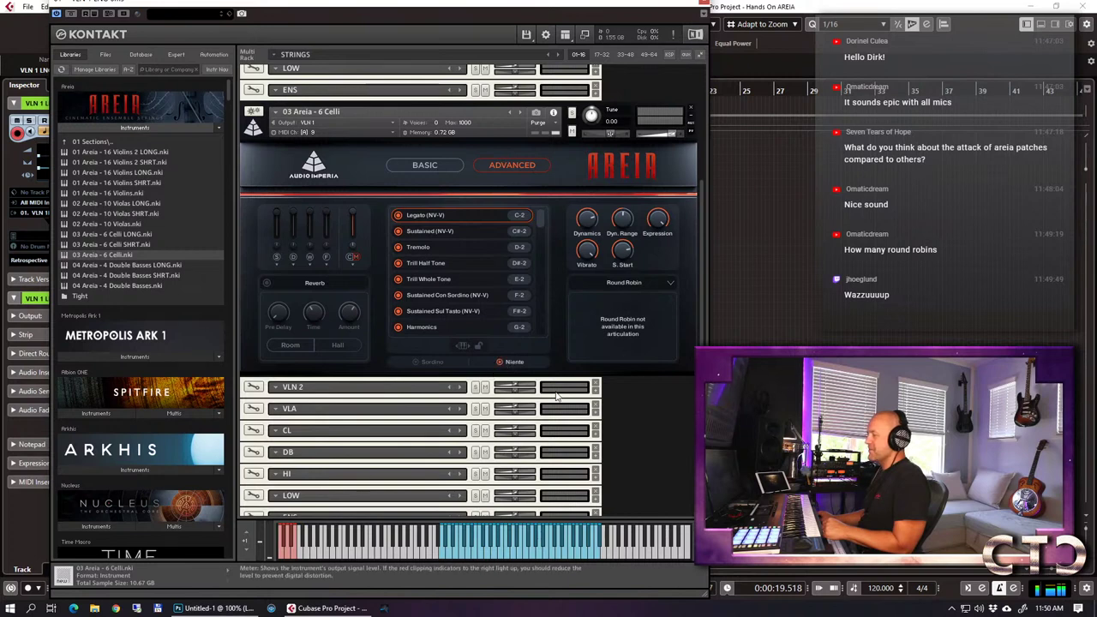
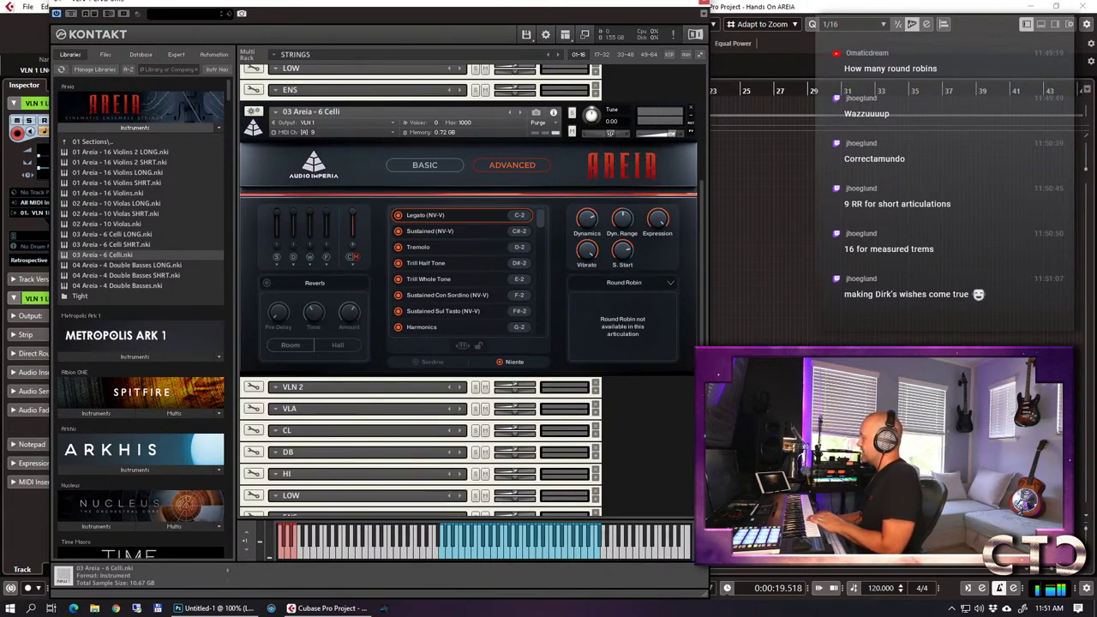
Switch to the browser, fetch the Facebook post's comments in the Random Comment Picker, and return to Cubase.
{"action": "key", "text": "ctrl+w"}
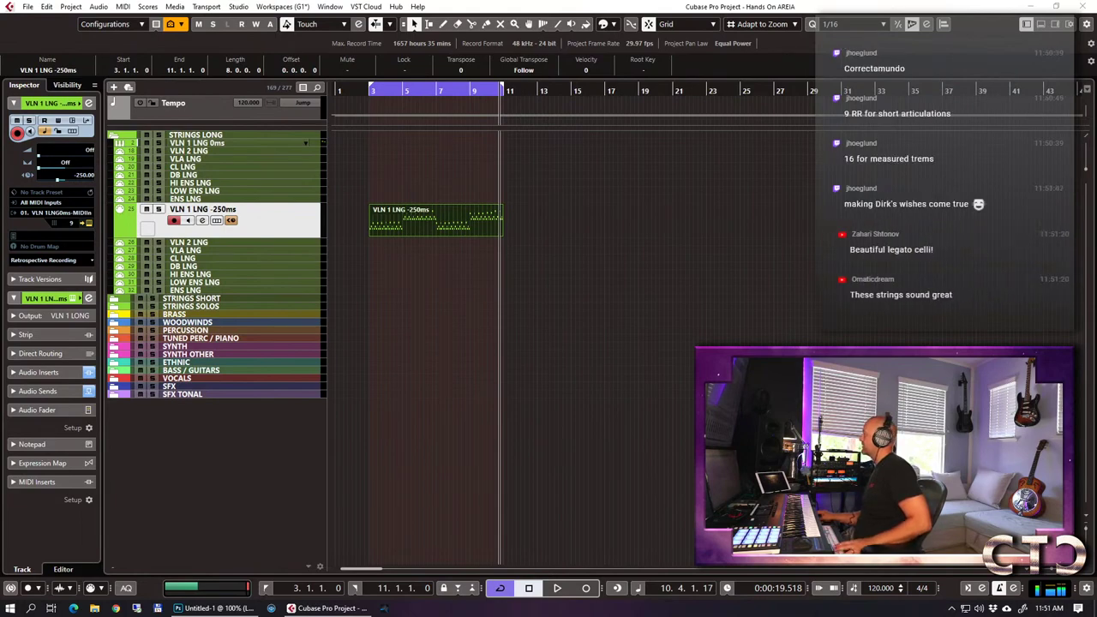
{"action": "key", "text": "alt+Tab"}
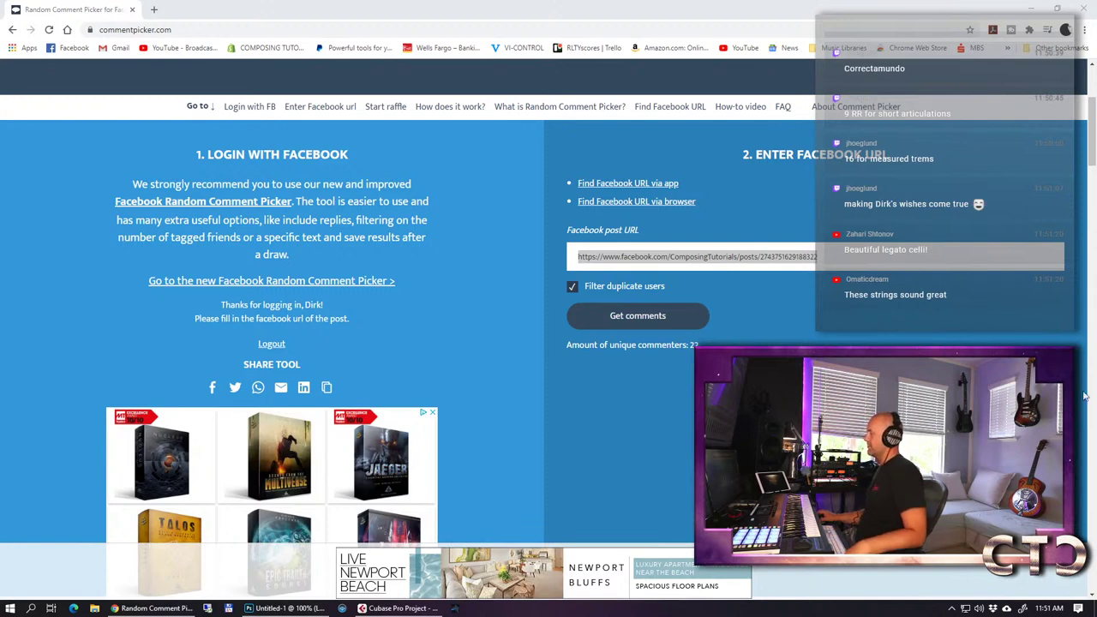
{"action": "left_click", "coordinate": [638, 316]}
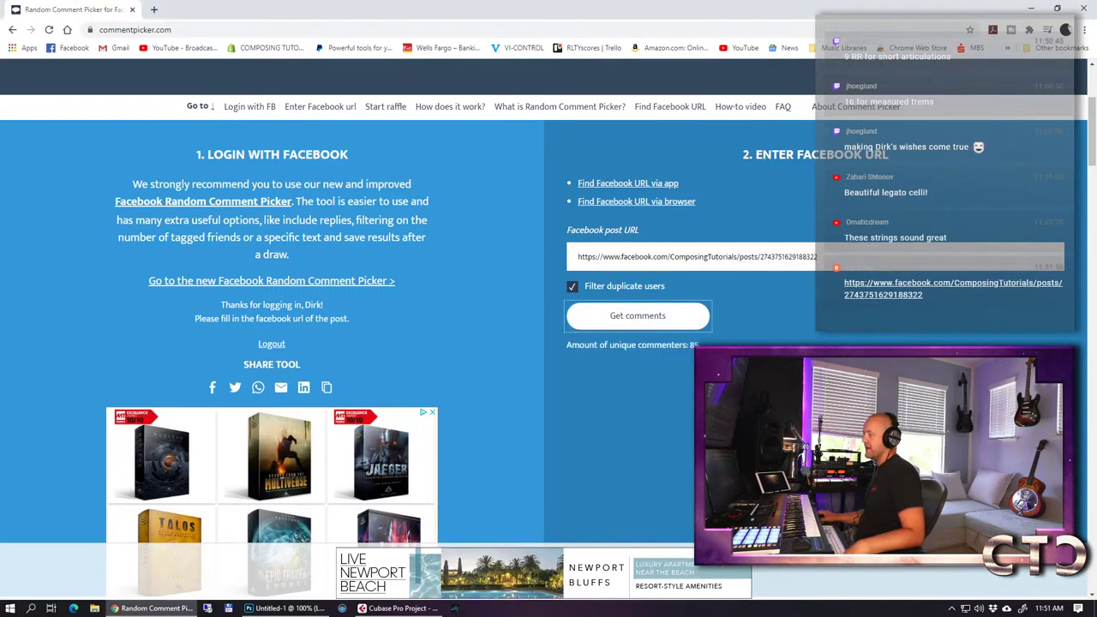
{"action": "key", "text": "alt+Tab"}
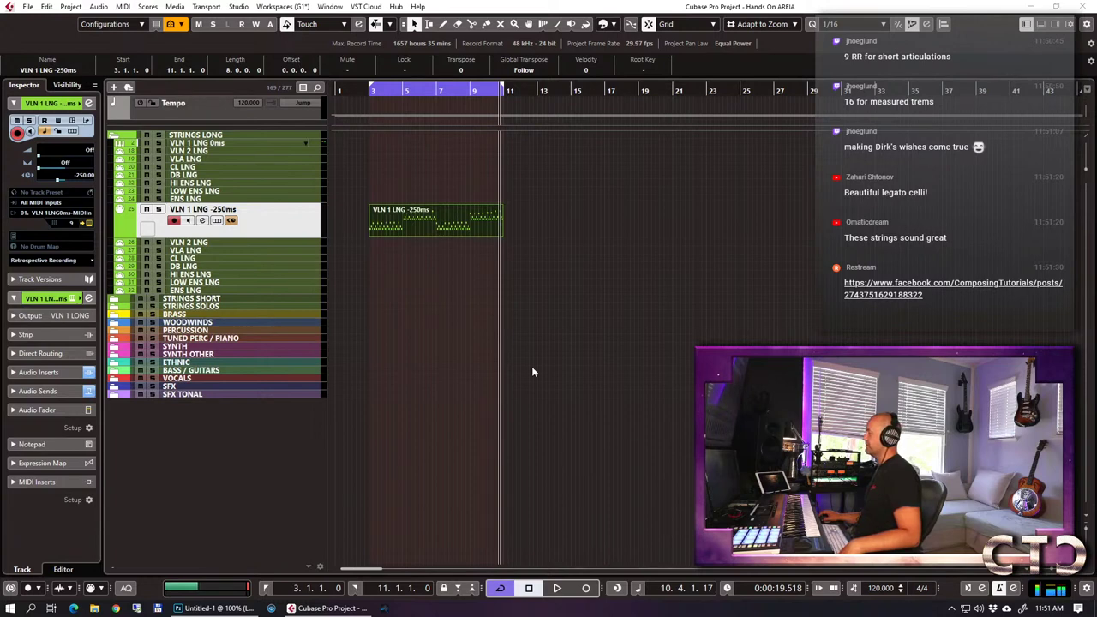
Reopen the instrument and compare the S, D, W and F microphones on the celli's legato, finishing on the CM mix.
{"action": "key", "text": "f"}
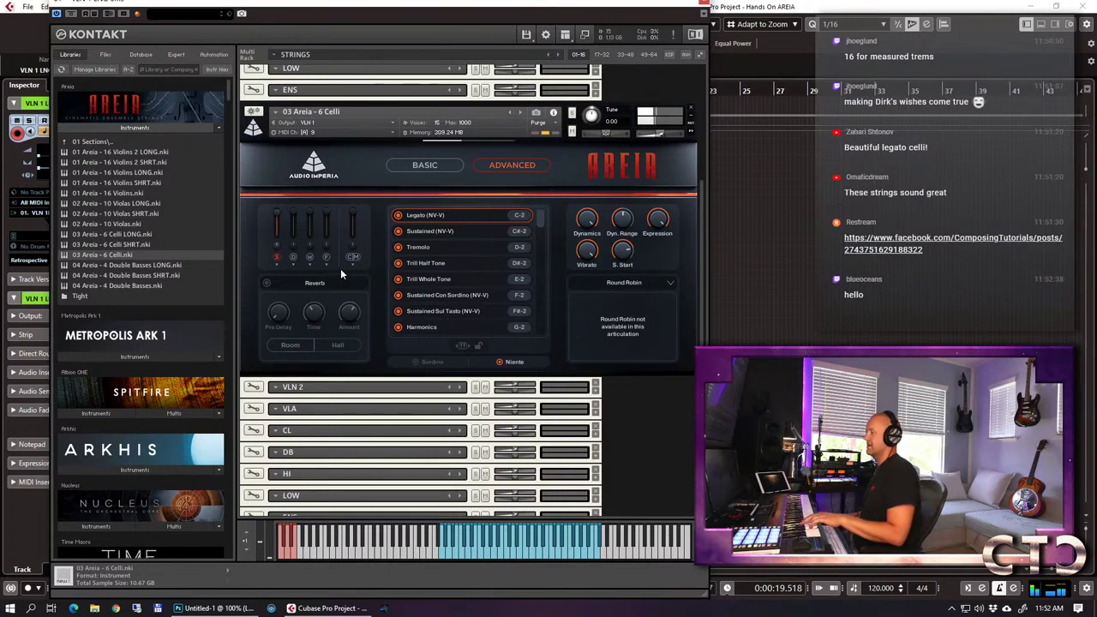
{"action": "left_click", "coordinate": [294, 256]}
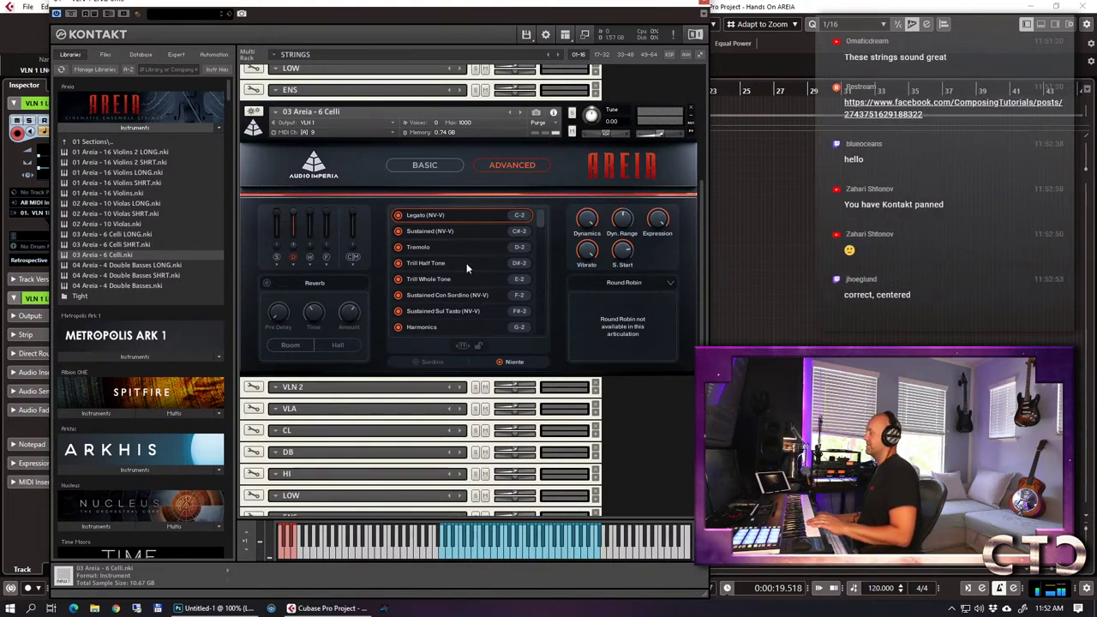
{"action": "left_click", "coordinate": [308, 256]}
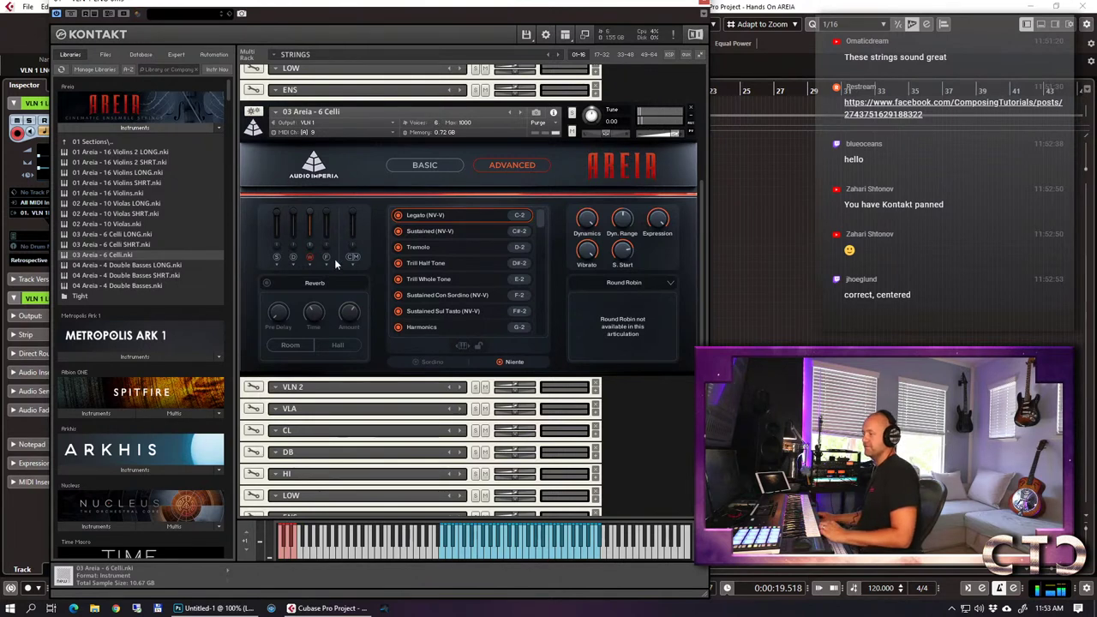
{"action": "left_click", "coordinate": [309, 258]}
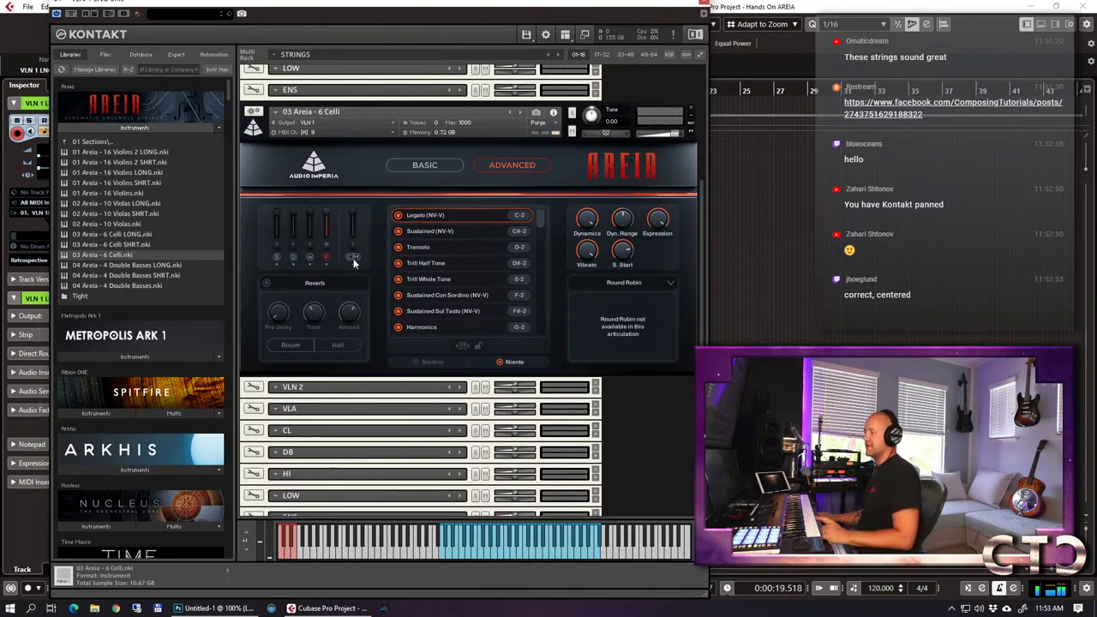
{"action": "left_click", "coordinate": [352, 257]}
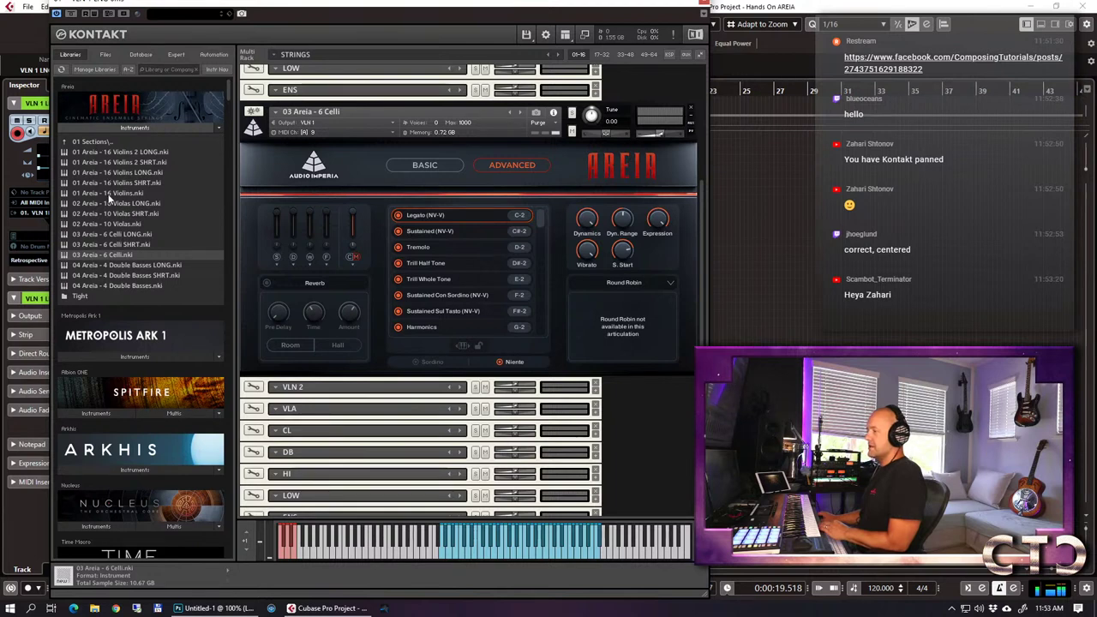
Replace the celli with 01 Areia - 16 Violins.nki and show the violins' advanced controls.
{"action": "left_click_drag", "start_coordinate": [111, 193], "coordinate": [402, 196]}
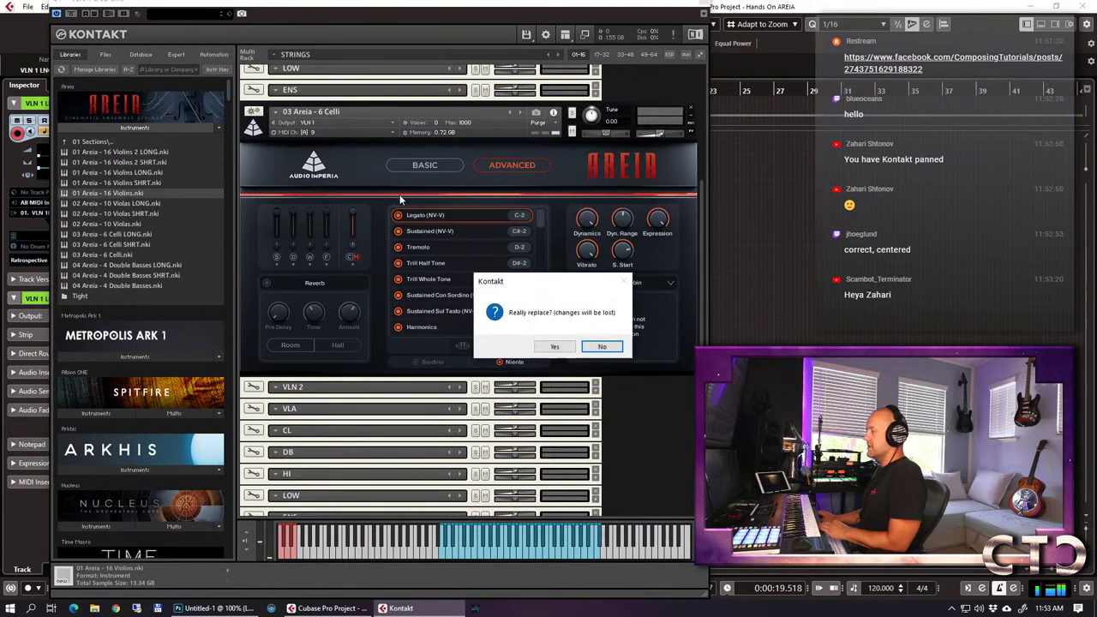
{"action": "left_click", "coordinate": [552, 345]}
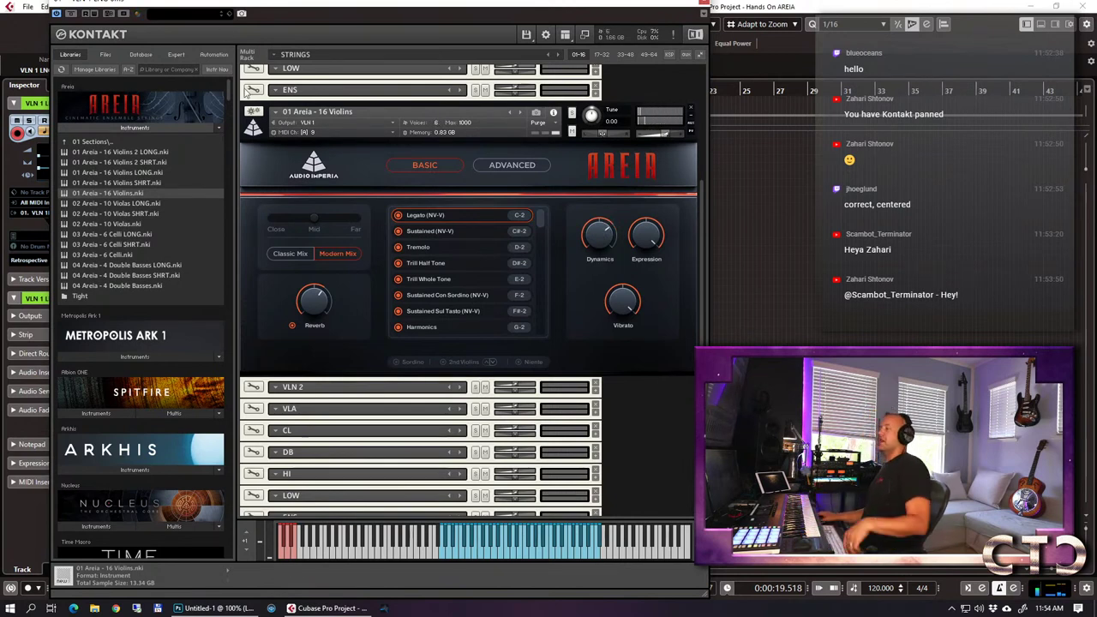
{"action": "left_click", "coordinate": [507, 166]}
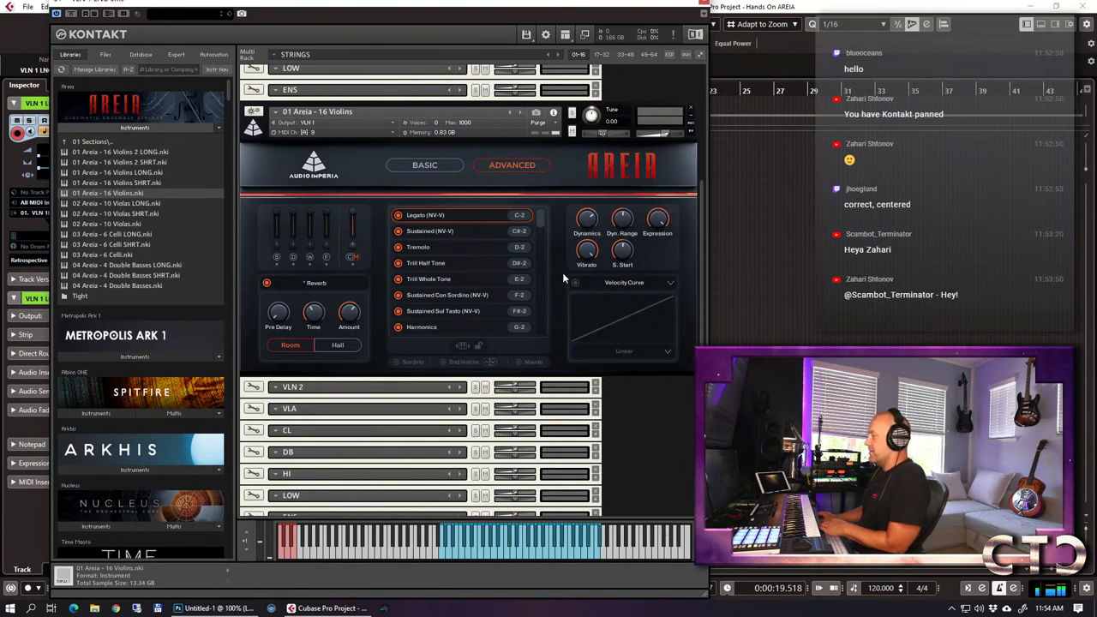
View the violins' Transpose/Range settings, and turn on Polyphonic Legato for the Legato (NV-V) articulation.
{"action": "left_click", "coordinate": [628, 283]}
{"action": "left_click", "coordinate": [604, 305]}
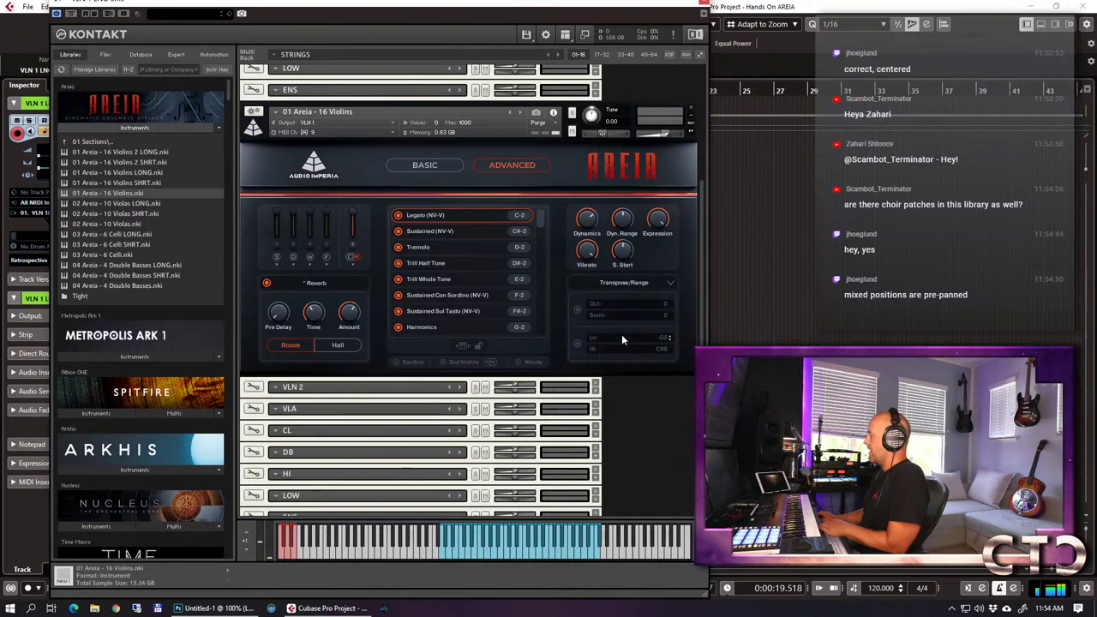
{"action": "left_click", "coordinate": [625, 283]}
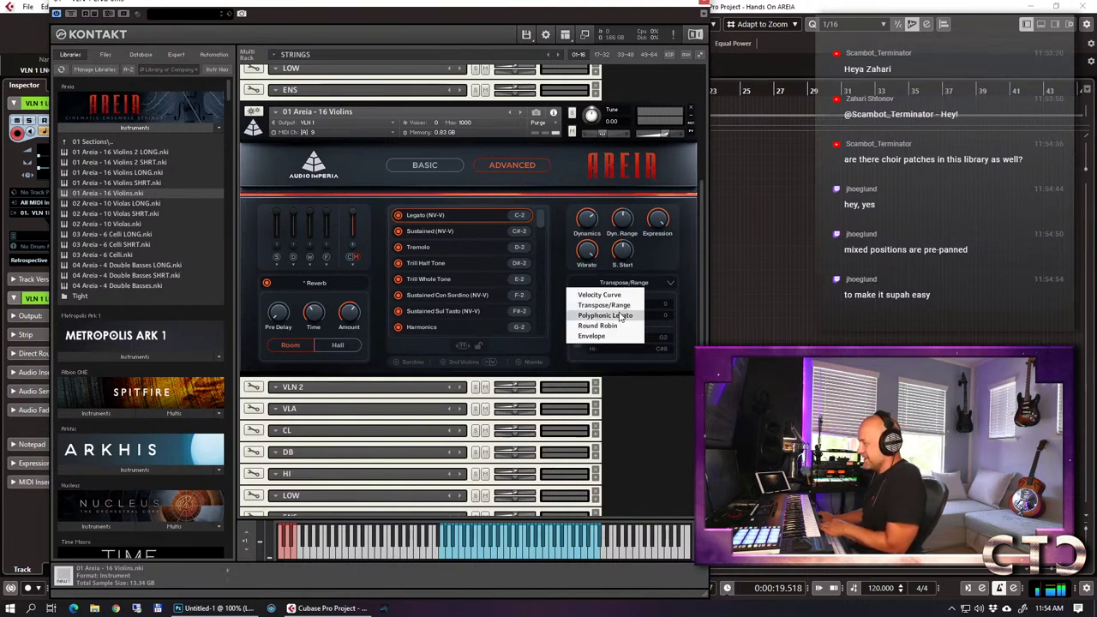
{"action": "left_click", "coordinate": [605, 316]}
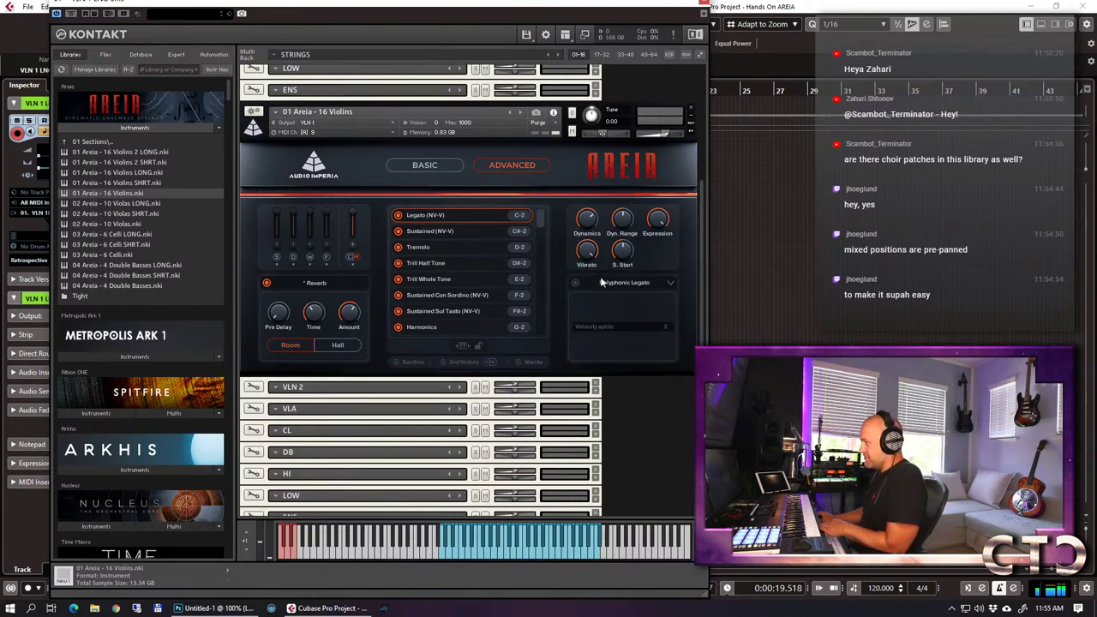
{"action": "left_click", "coordinate": [575, 283]}
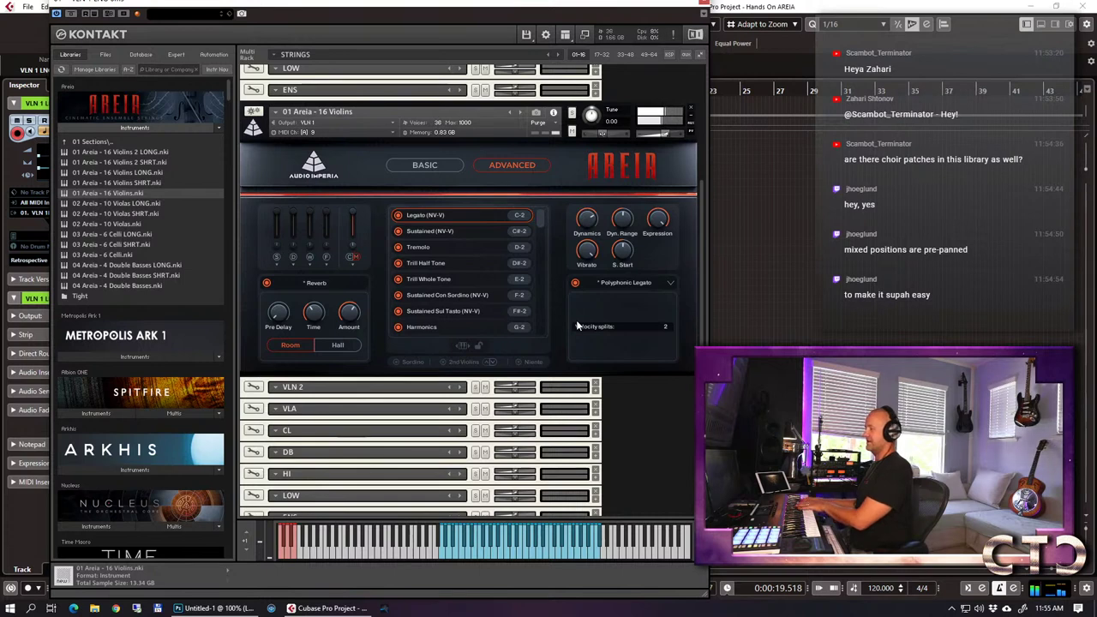
Toggle Polyphonic Legato off and on, move the whole instrument window into view, and set the velocity splits to 3.
{"action": "left_click", "coordinate": [575, 282]}
{"action": "left_click", "coordinate": [575, 283]}
{"action": "left_click", "coordinate": [526, 107]}
{"action": "mouse_move", "coordinate": [418, 9]}
{"action": "left_mouse_down"}
{"action": "mouse_move", "coordinate": [833, 45]}
{"action": "mouse_move", "coordinate": [417, 5]}
{"action": "left_mouse_up"}
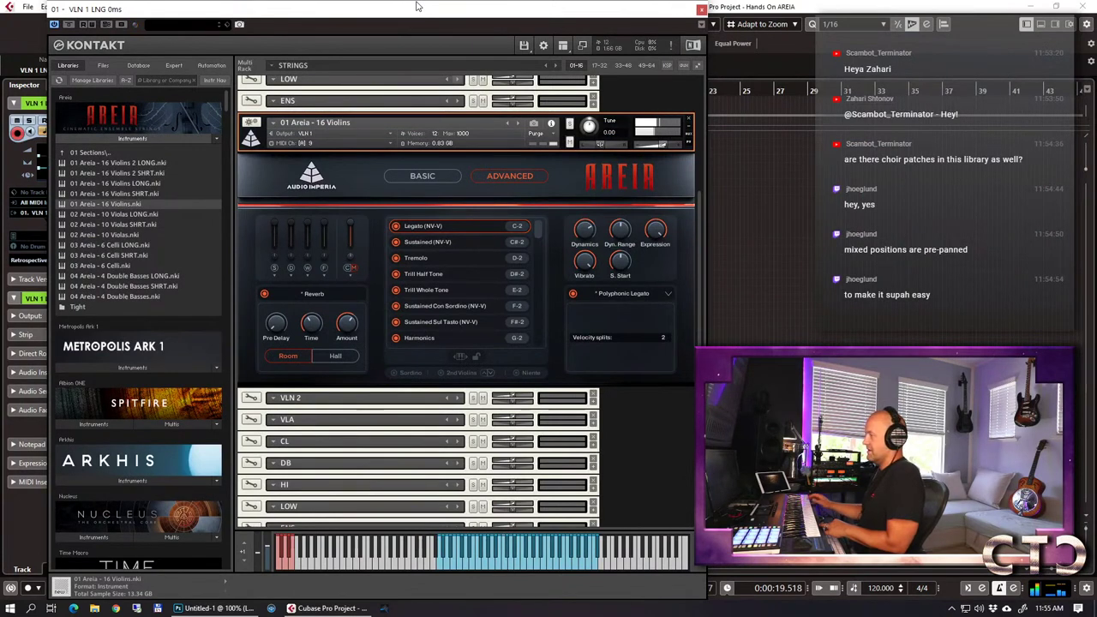
{"action": "scroll", "coordinate": [668, 336], "scroll_direction": "up", "scroll_amount": 1}
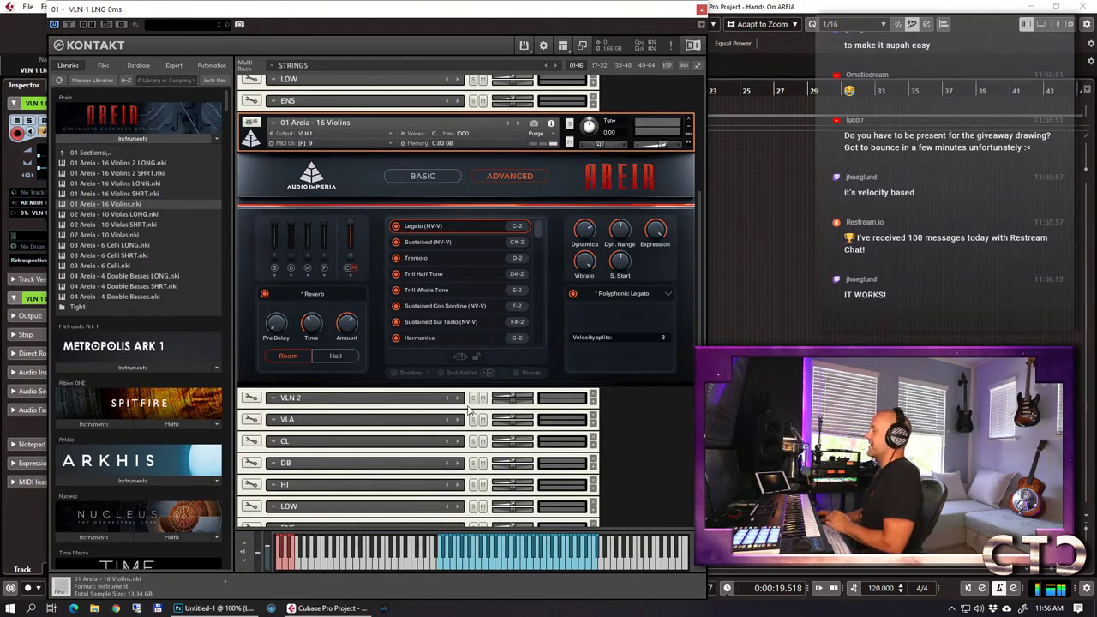
Reduce the velocity splits to 2 and turn Polyphonic Legato off, and view the violins' Round Robin and Envelope settings.
{"action": "left_click", "coordinate": [667, 341]}
{"action": "left_click", "coordinate": [574, 293]}
{"action": "left_click", "coordinate": [669, 294]}
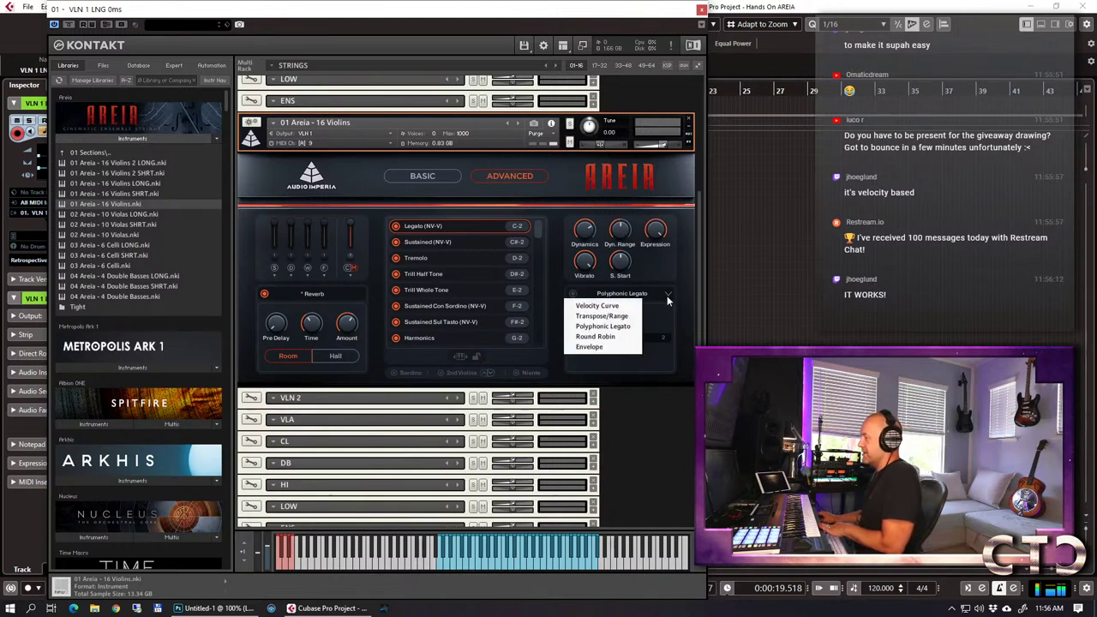
{"action": "left_click", "coordinate": [604, 337]}
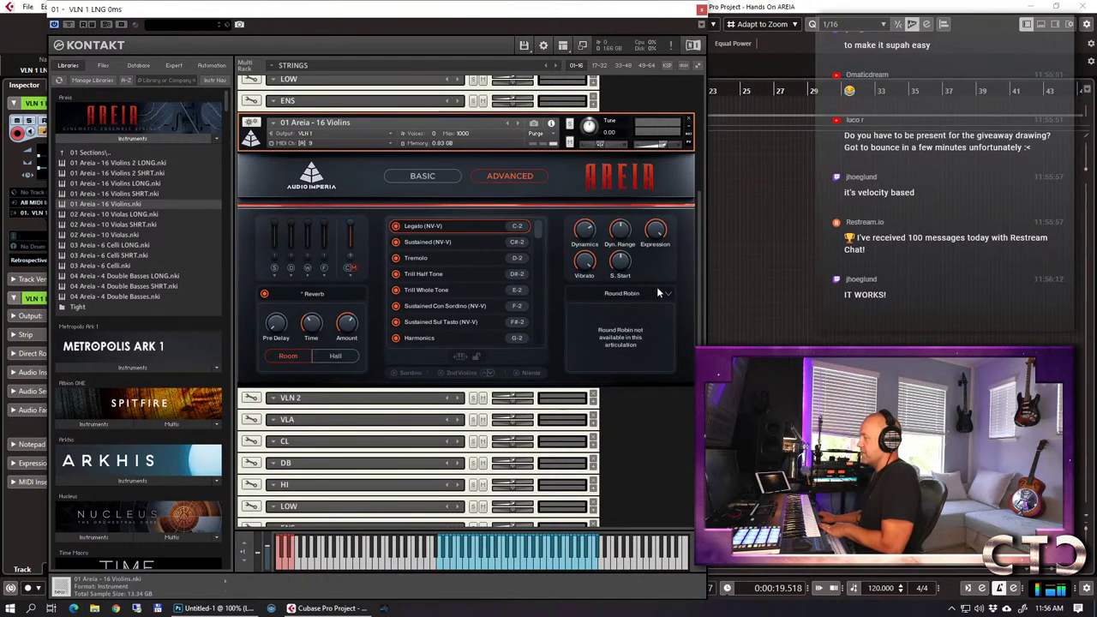
{"action": "left_click", "coordinate": [670, 293]}
{"action": "left_click", "coordinate": [627, 347]}
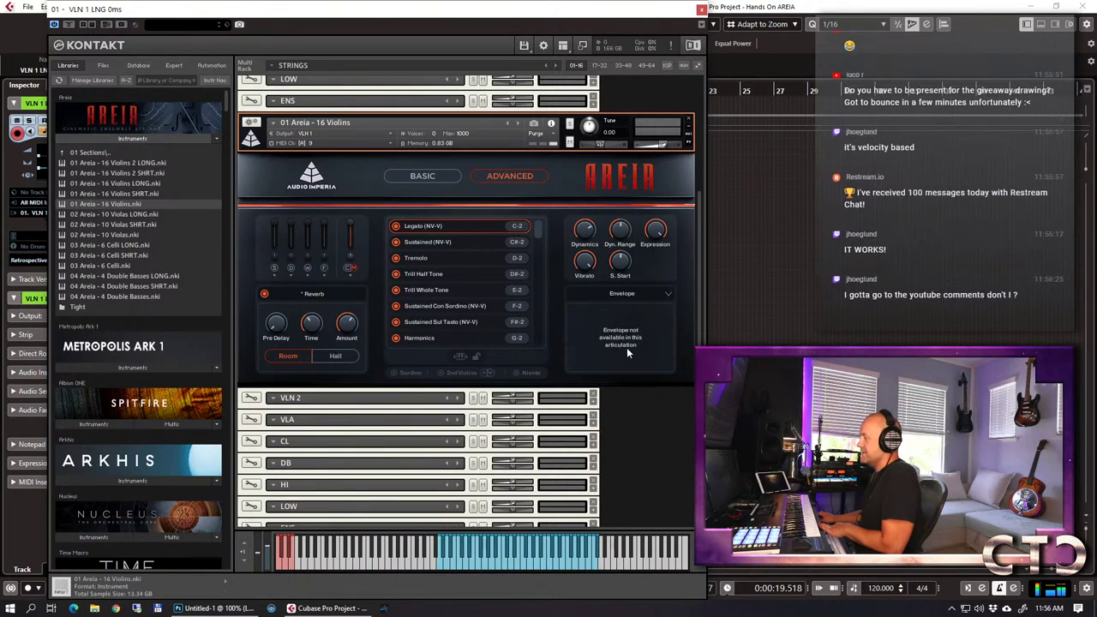
Enable the key range limit in the violins' Transpose/Range settings, try low notes F2 and F#2, and turn the limit off again.
{"action": "left_click", "coordinate": [662, 297]}
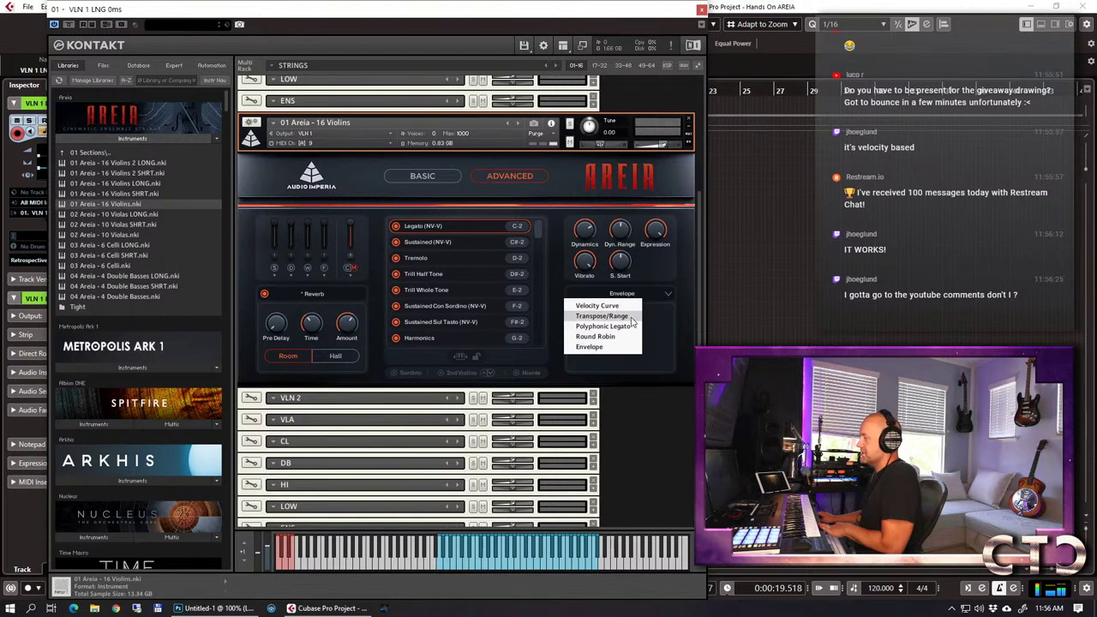
{"action": "left_click", "coordinate": [600, 316]}
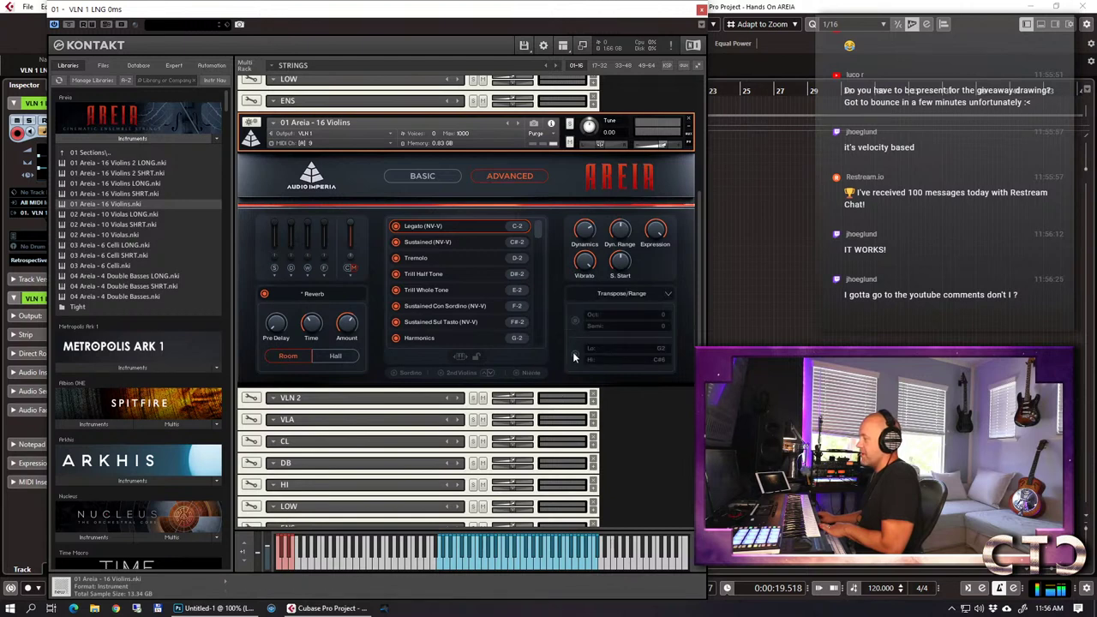
{"action": "left_click", "coordinate": [575, 354]}
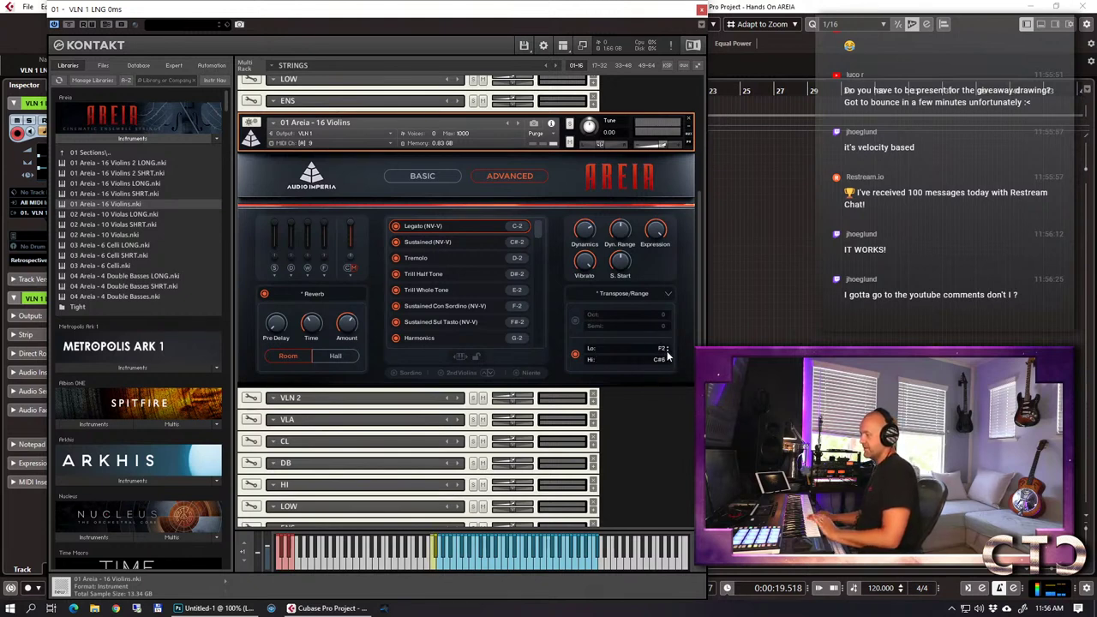
{"action": "scroll", "coordinate": [667, 355], "scroll_direction": "down", "scroll_amount": 11}
{"action": "scroll", "coordinate": [667, 355], "scroll_direction": "down", "scroll_amount": 1}
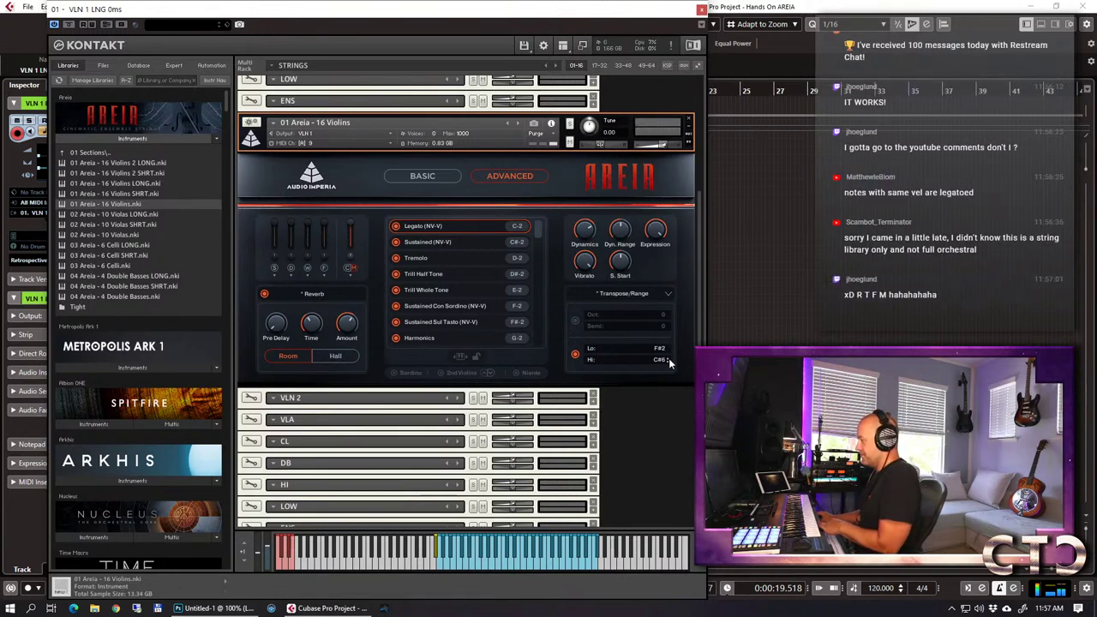
{"action": "scroll", "coordinate": [668, 360], "scroll_direction": "down", "scroll_amount": 1}
{"action": "scroll", "coordinate": [667, 349], "scroll_direction": "up", "scroll_amount": 1}
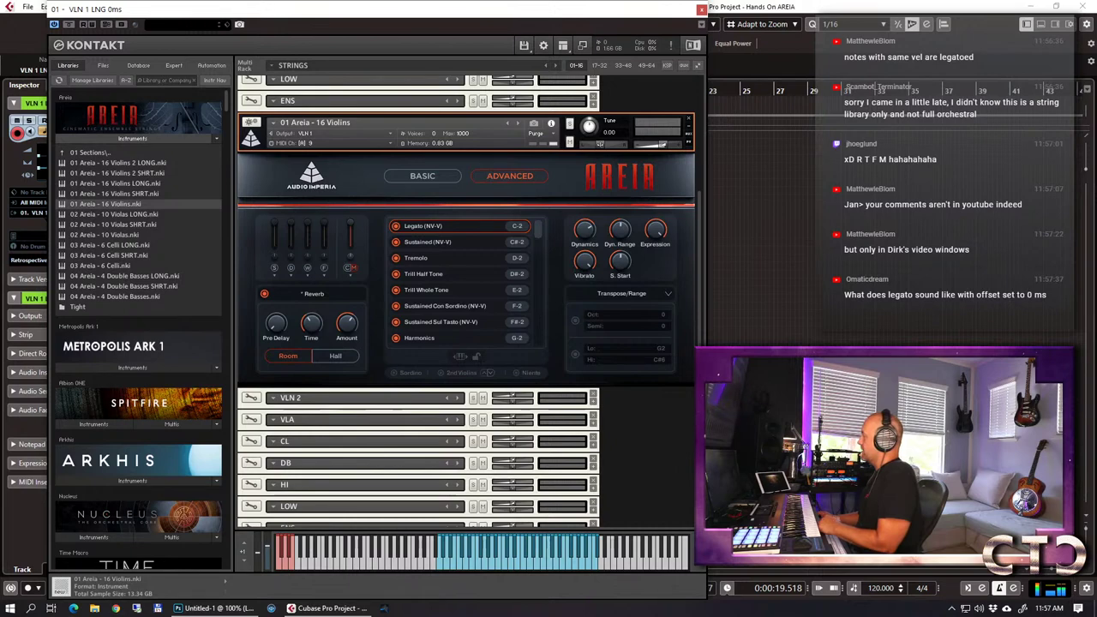
Close the instrument window and delete the MIDI part on the VLN 1 LNG -250ms track.
{"action": "left_click", "coordinate": [702, 10]}
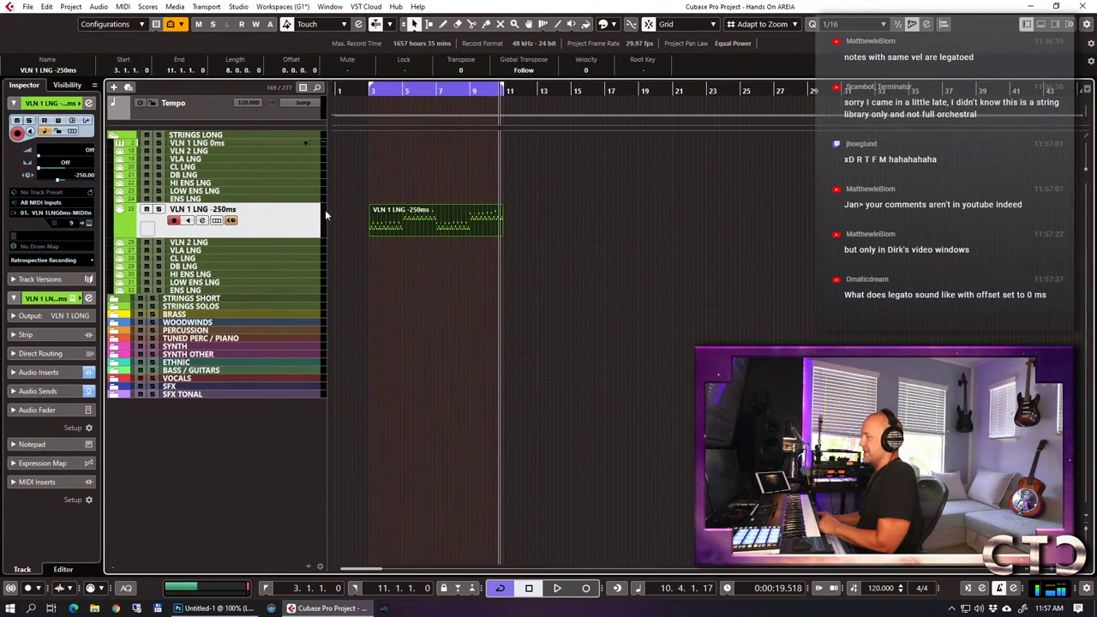
{"action": "left_click", "coordinate": [206, 143]}
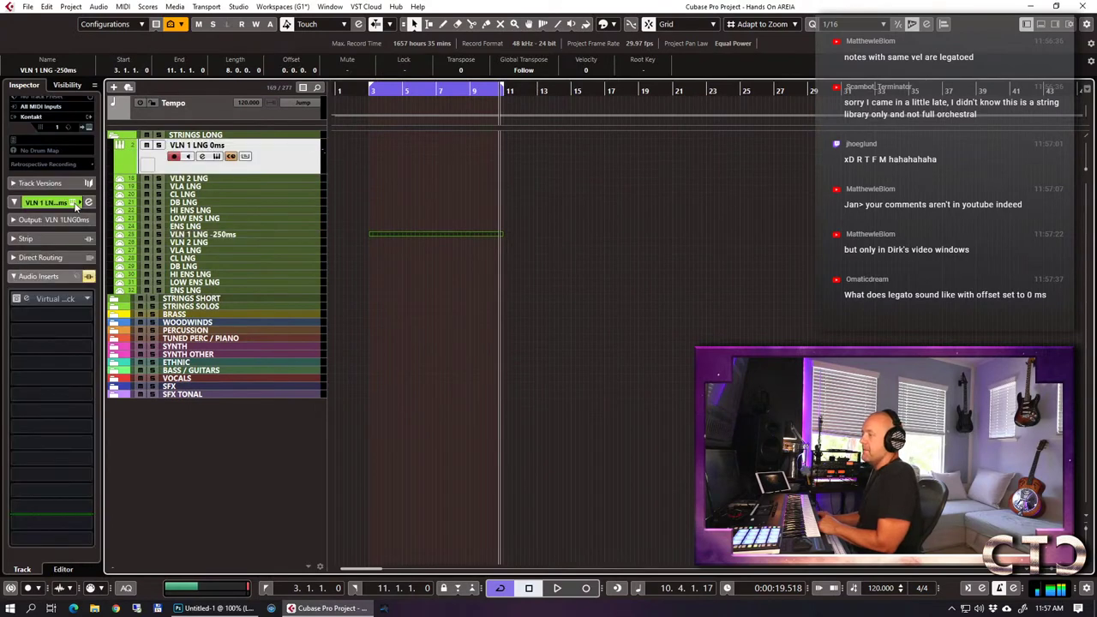
{"action": "left_click_drag", "start_coordinate": [401, 204], "coordinate": [441, 283]}
{"action": "key", "text": "Delete"}
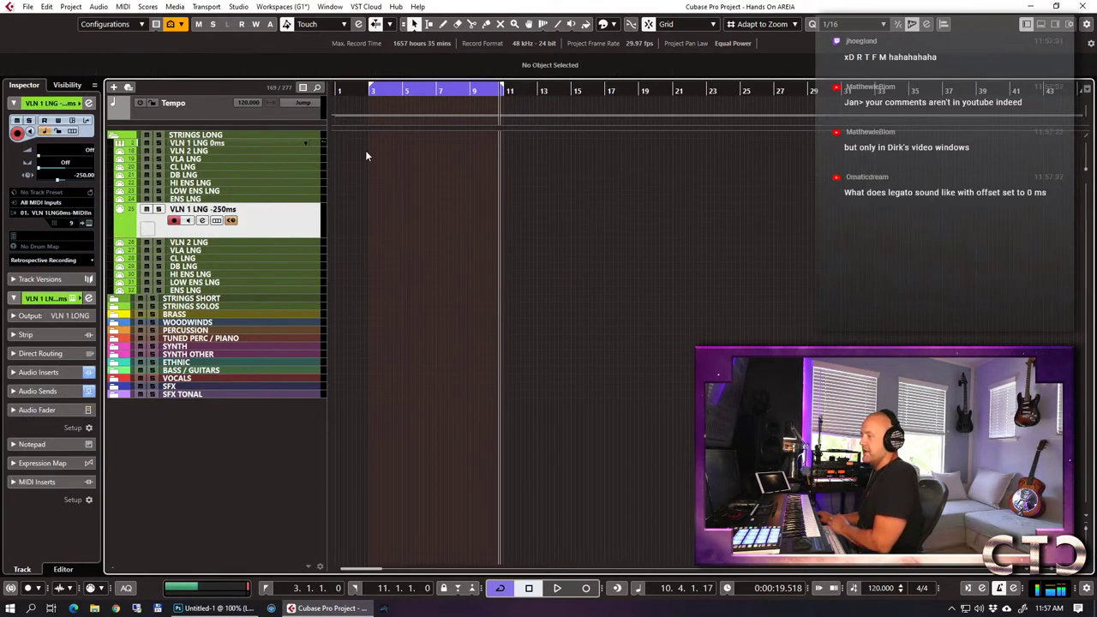
In the VLN 1 LNG 0ms track's instrument, expand the first 01 Areia - 16 Violins patch and select its Legato (NV-V) articulation.
{"action": "left_click", "coordinate": [244, 146]}
{"action": "left_click", "coordinate": [89, 202]}
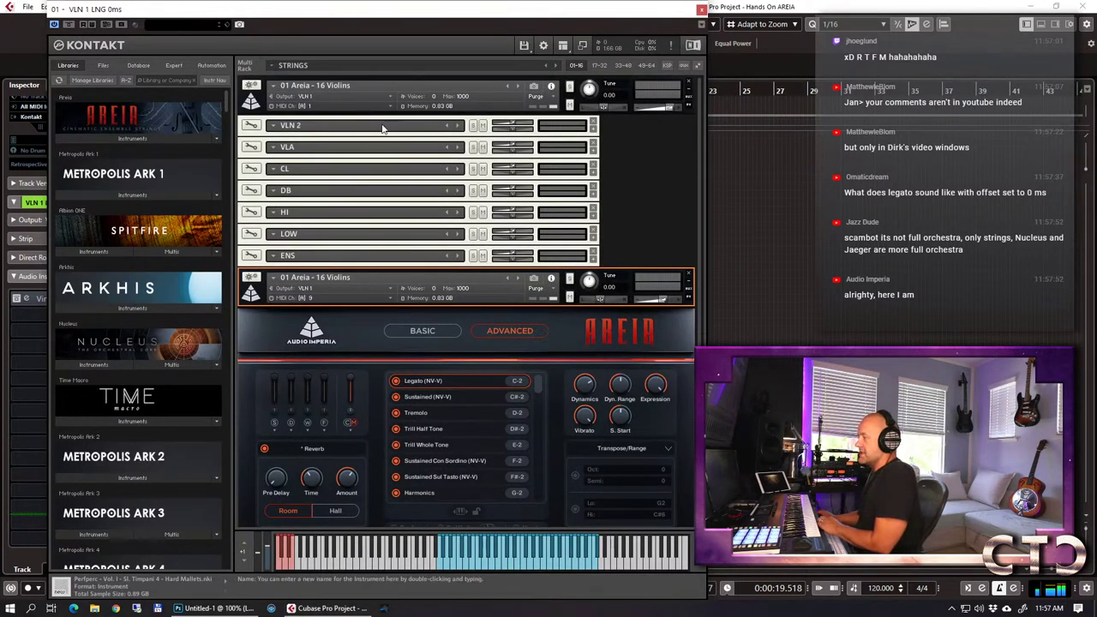
{"action": "left_click", "coordinate": [313, 103]}
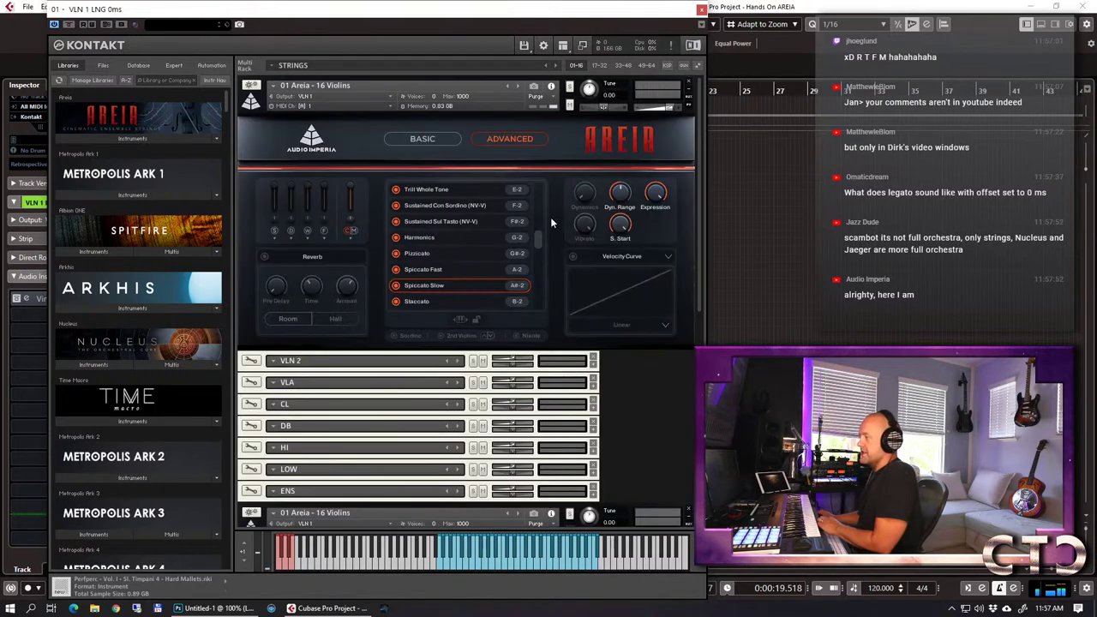
{"action": "left_click_drag", "start_coordinate": [621, 281], "coordinate": [620, 314]}
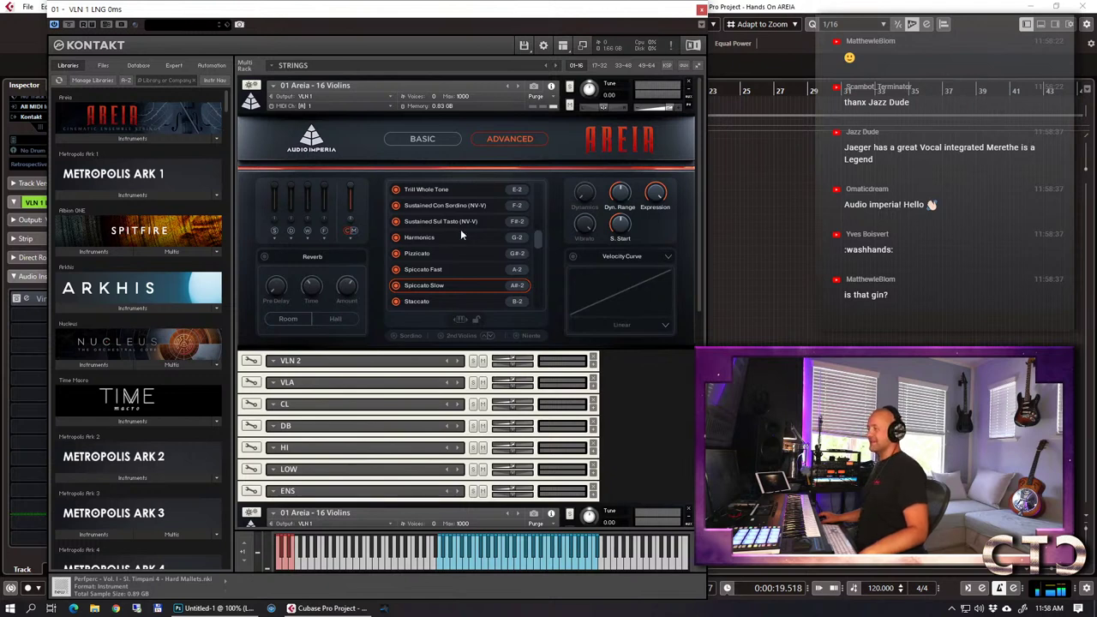
{"action": "left_click_drag", "start_coordinate": [540, 238], "coordinate": [549, 138]}
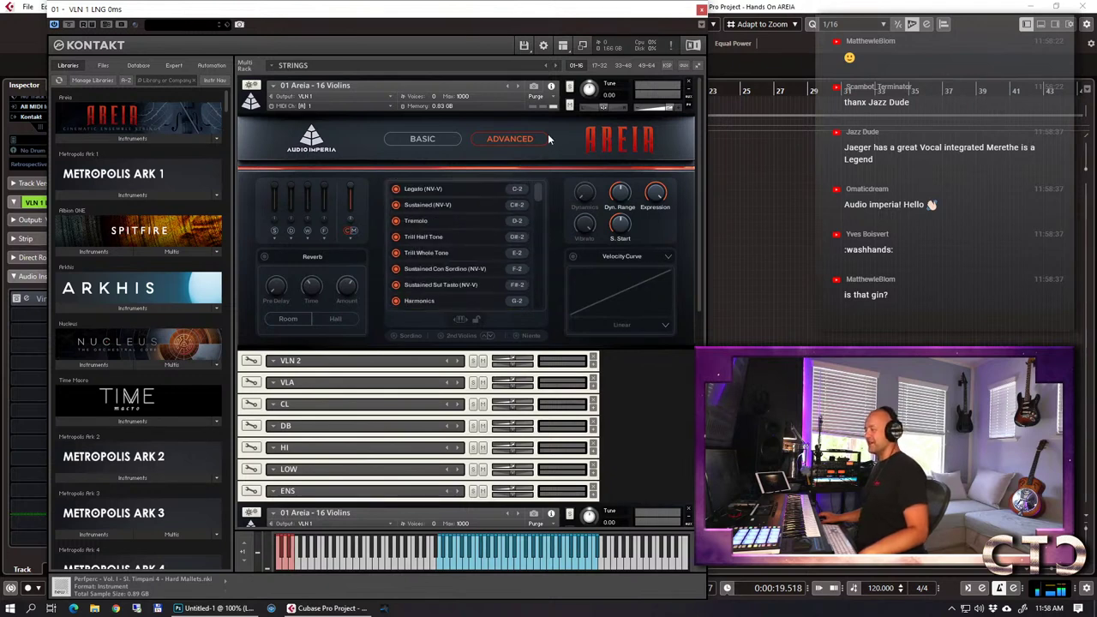
{"action": "left_click", "coordinate": [449, 187]}
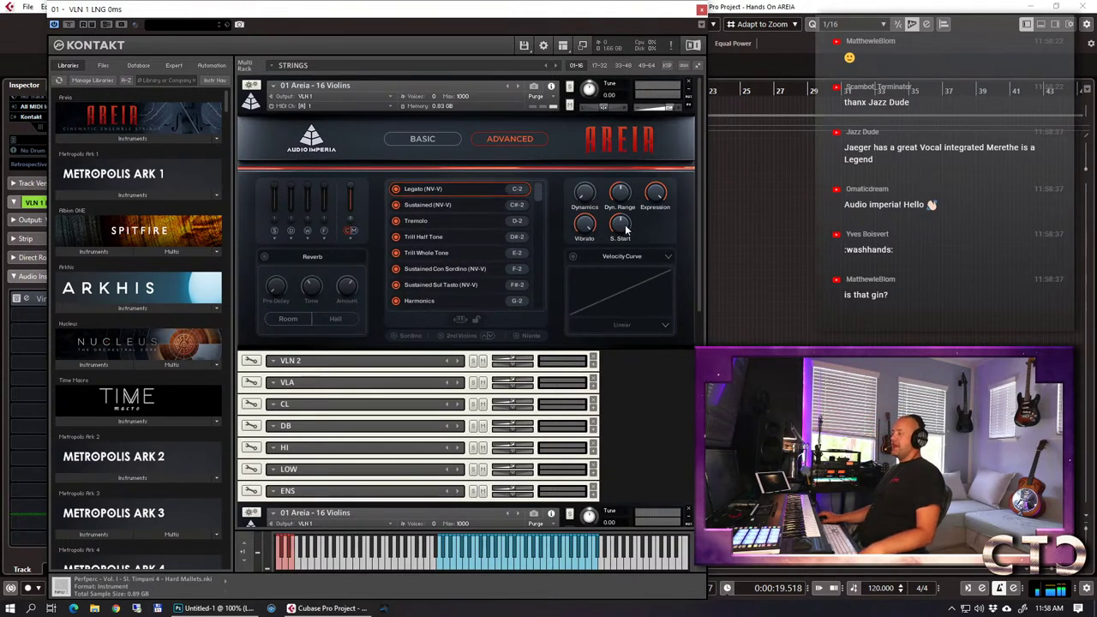
Turn the legato's S. Start down to its minimum for comparison, move the instrument window aside, and raise S. Start again.
{"action": "left_click_drag", "start_coordinate": [617, 227], "coordinate": [634, 313]}
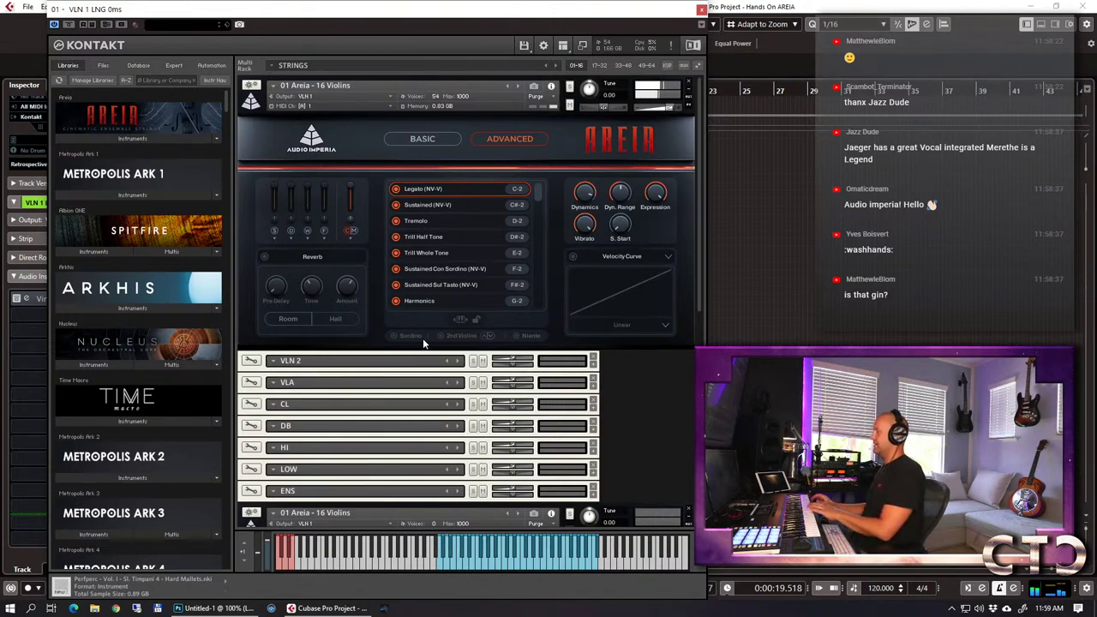
{"action": "left_click_drag", "start_coordinate": [621, 229], "coordinate": [614, 214]}
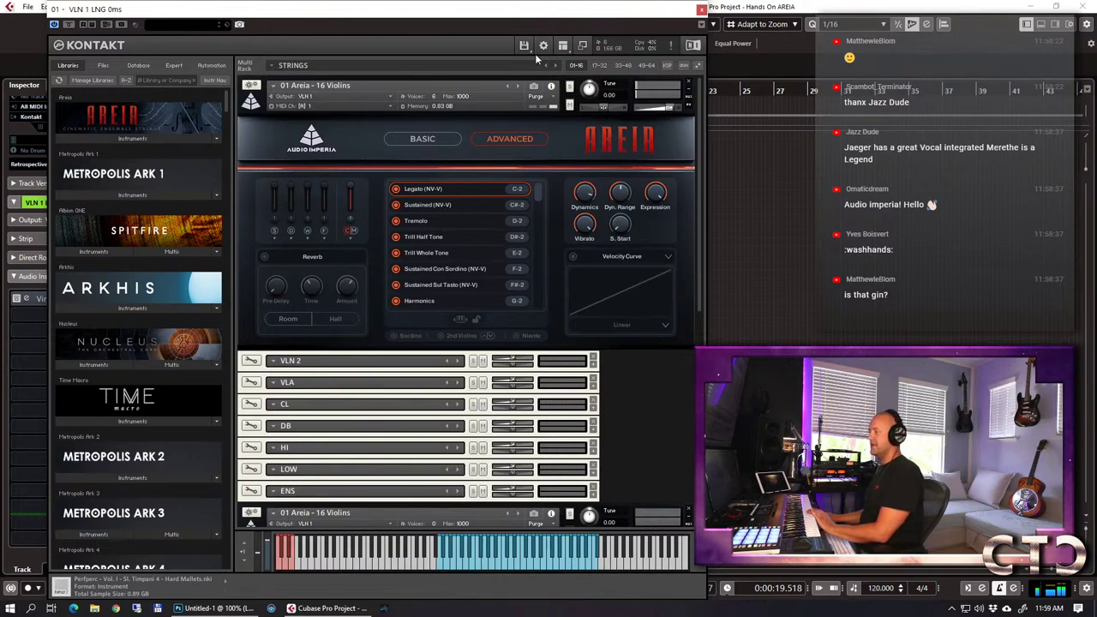
{"action": "left_click_drag", "start_coordinate": [448, 16], "coordinate": [560, 22]}
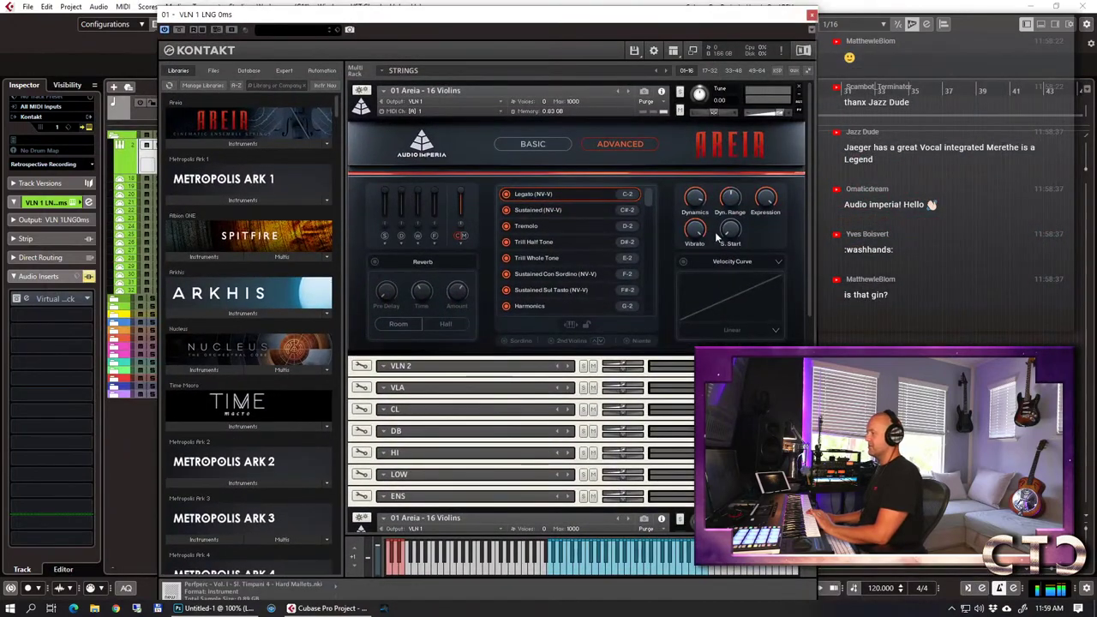
{"action": "left_click_drag", "start_coordinate": [727, 238], "coordinate": [746, 159]}
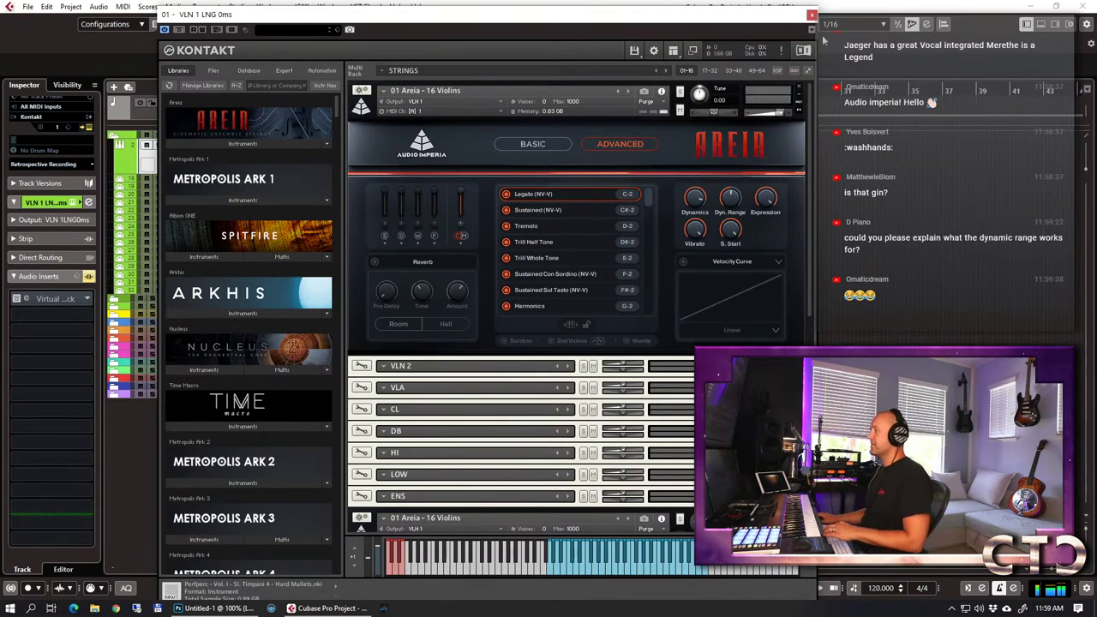
Select the VLN 1 LNG -250ms track, reopen its instrument and look over both 01 Areia - 16 Violins patches.
{"action": "left_click", "coordinate": [810, 15]}
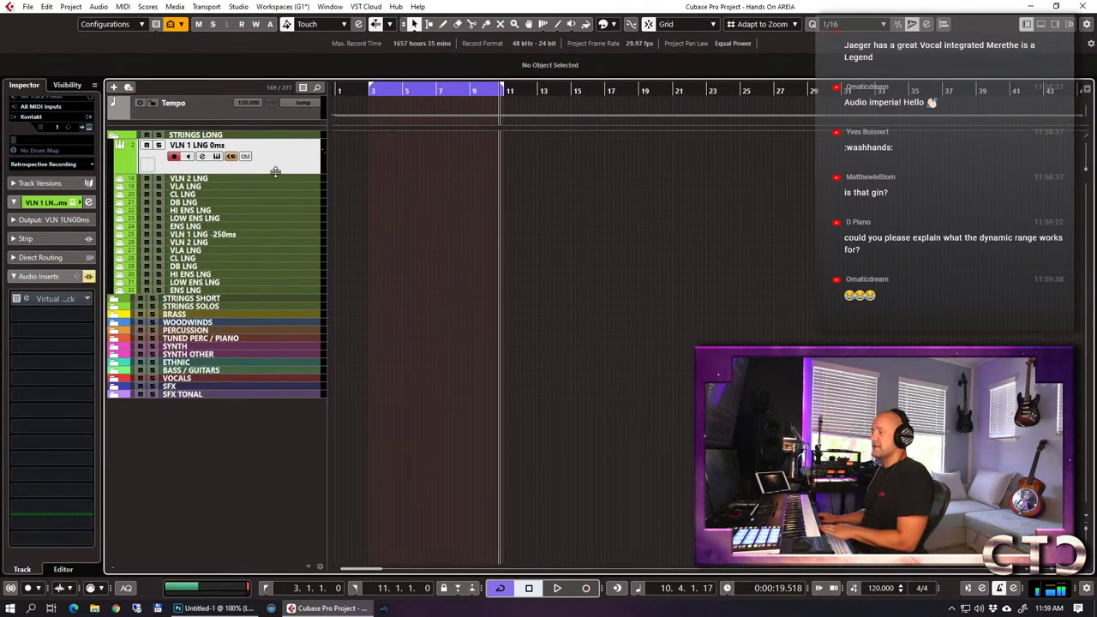
{"action": "left_click", "coordinate": [256, 233]}
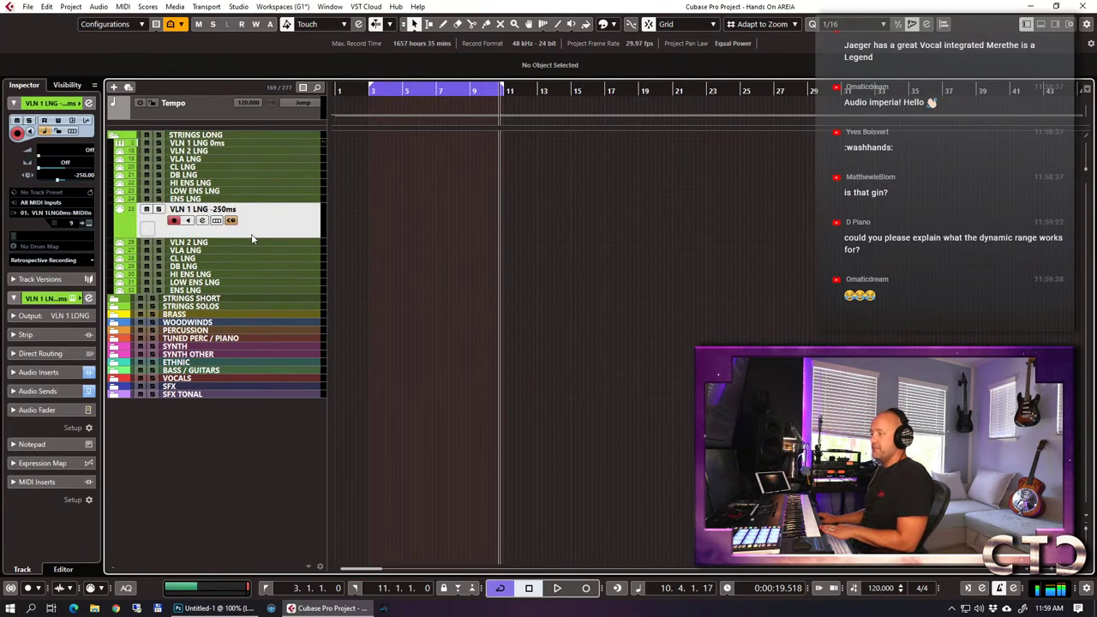
{"action": "left_click", "coordinate": [85, 223]}
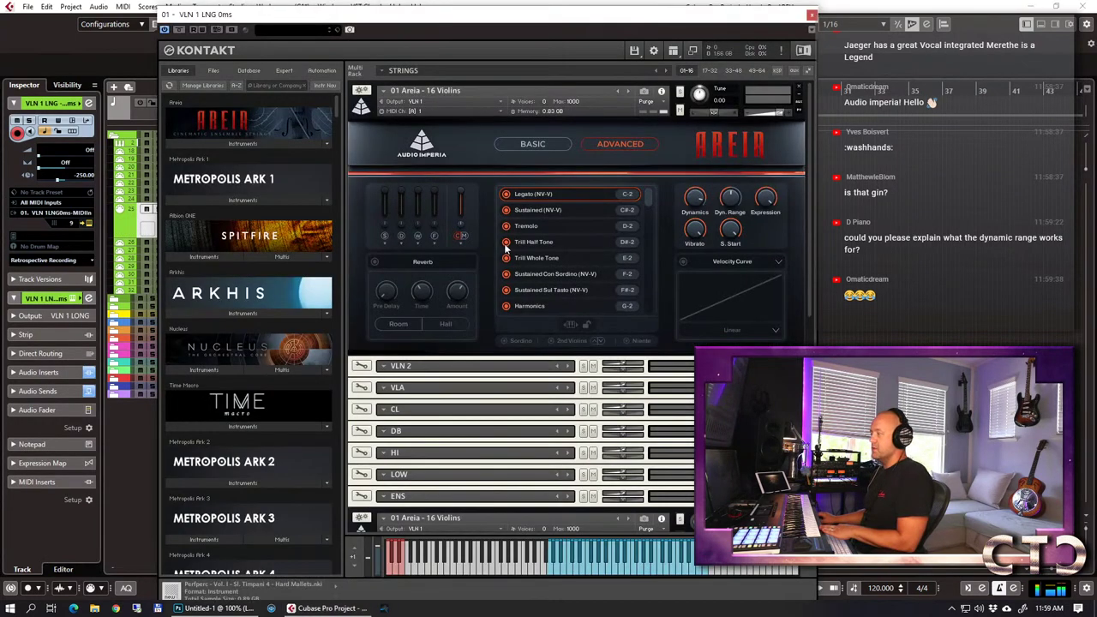
{"action": "scroll", "coordinate": [639, 369], "scroll_direction": "down", "scroll_amount": 3}
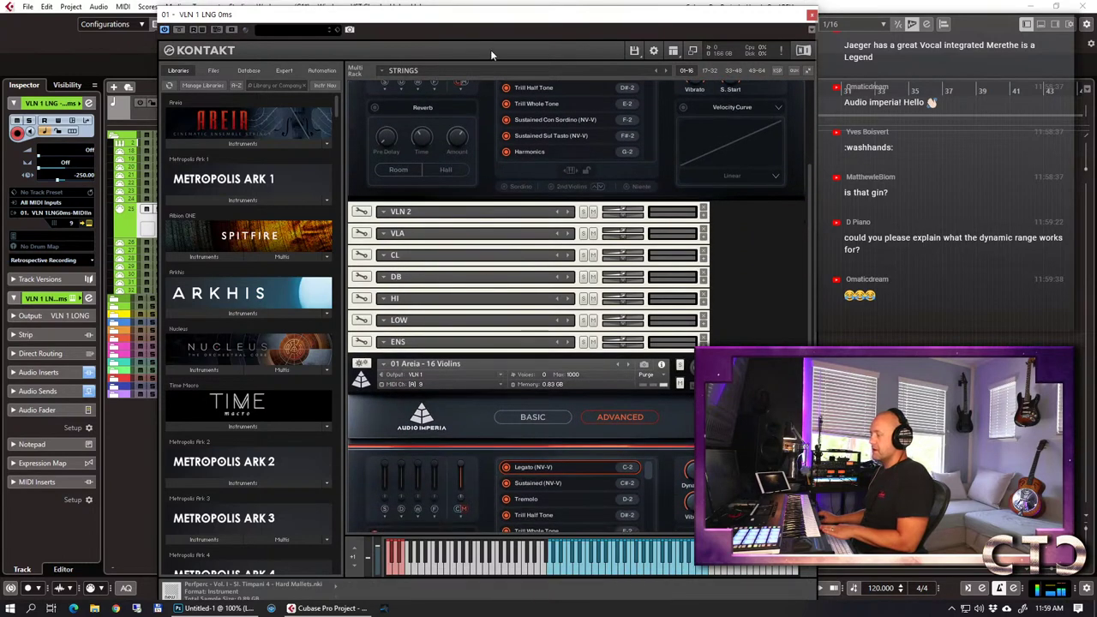
{"action": "scroll", "coordinate": [492, 170], "scroll_direction": "up", "scroll_amount": 1}
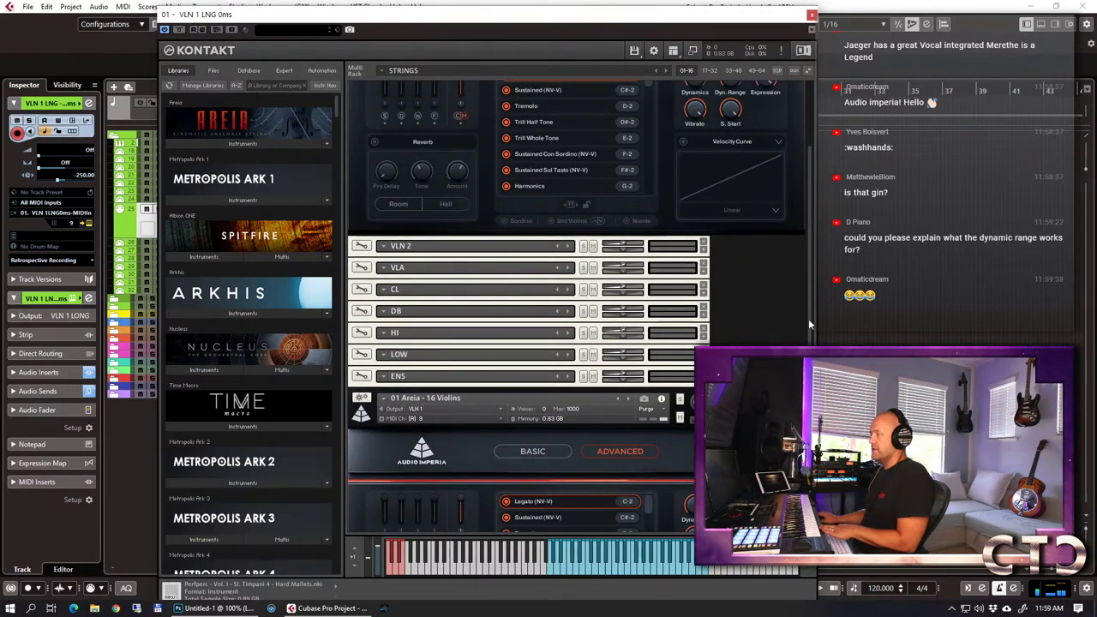
{"action": "scroll", "coordinate": [810, 312], "scroll_direction": "up", "scroll_amount": 3}
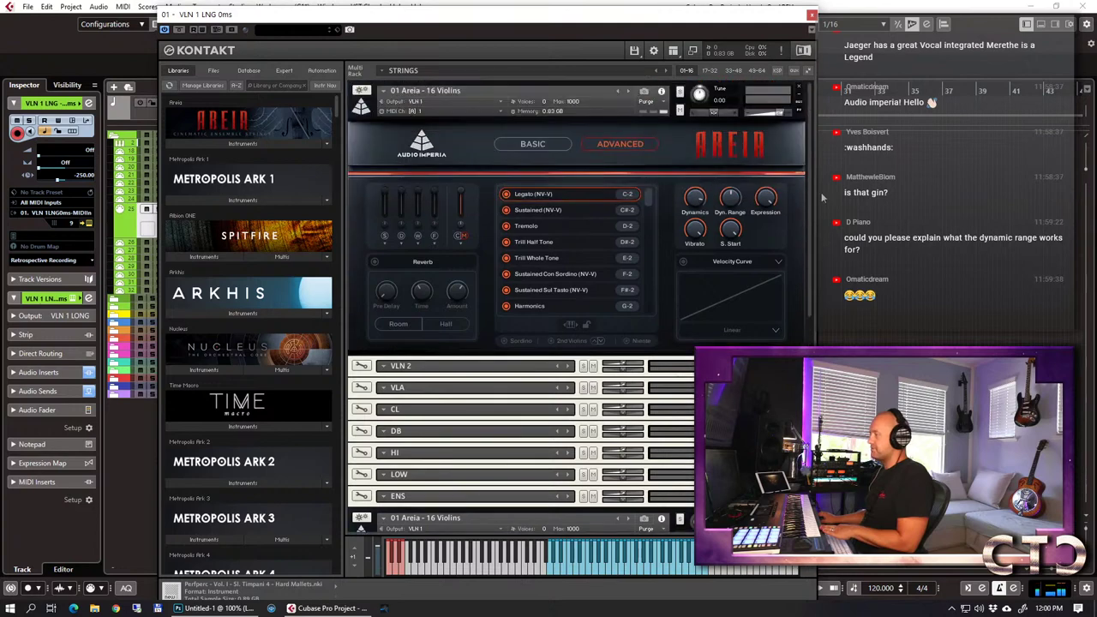
Collapse and re-expand the two 01 Areia - 16 Violins patches and compare their legato settings, including the first one's S. Start.
{"action": "left_click", "coordinate": [361, 103]}
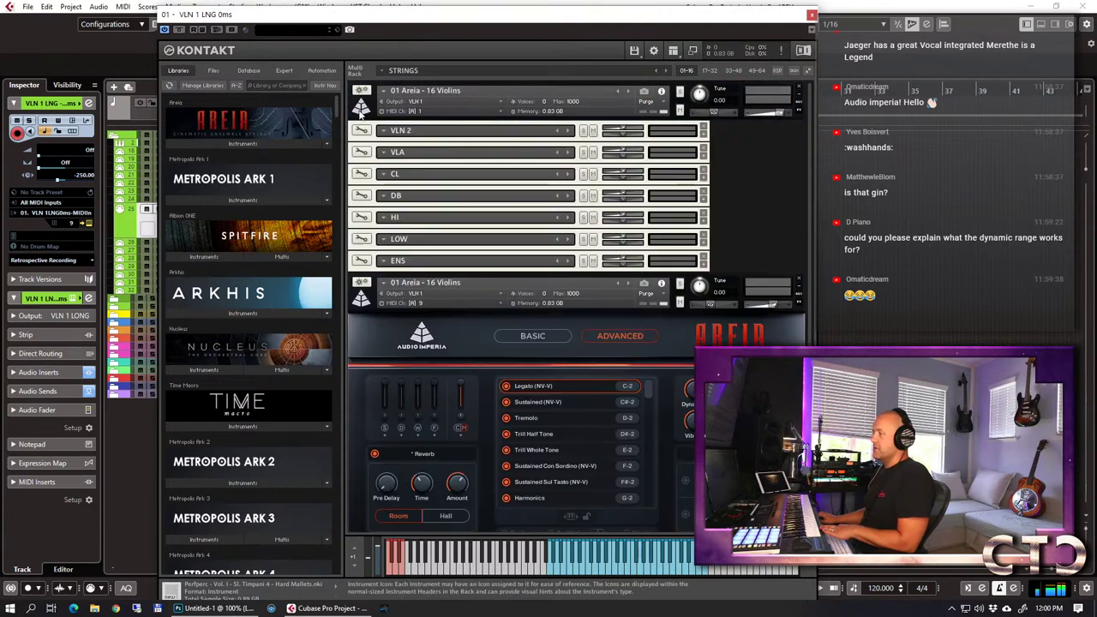
{"action": "left_click", "coordinate": [361, 295]}
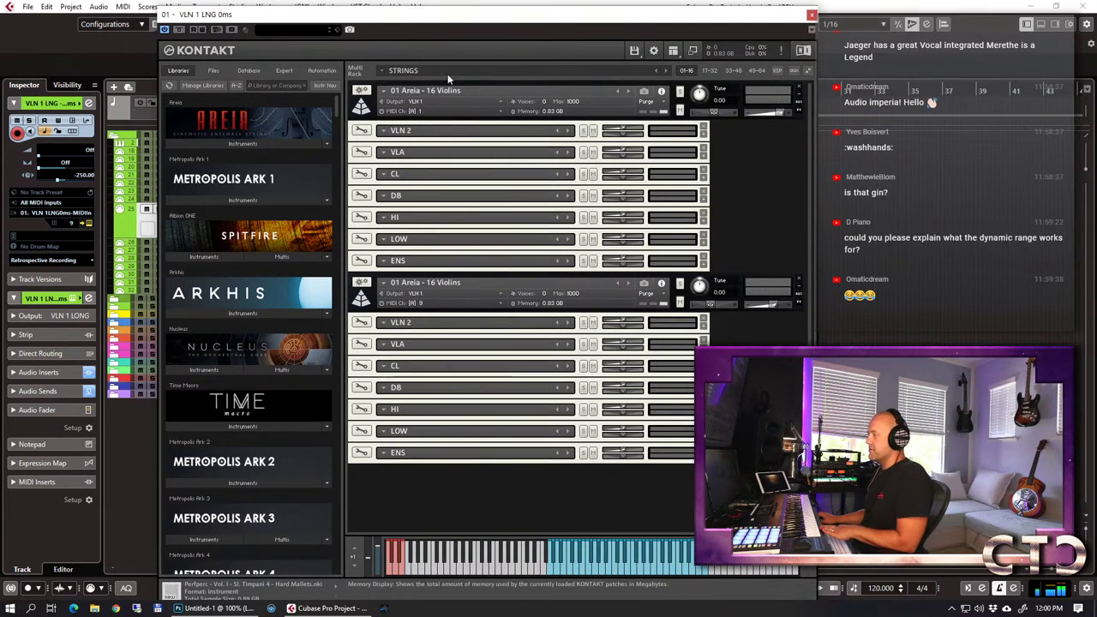
{"action": "left_click", "coordinate": [361, 104]}
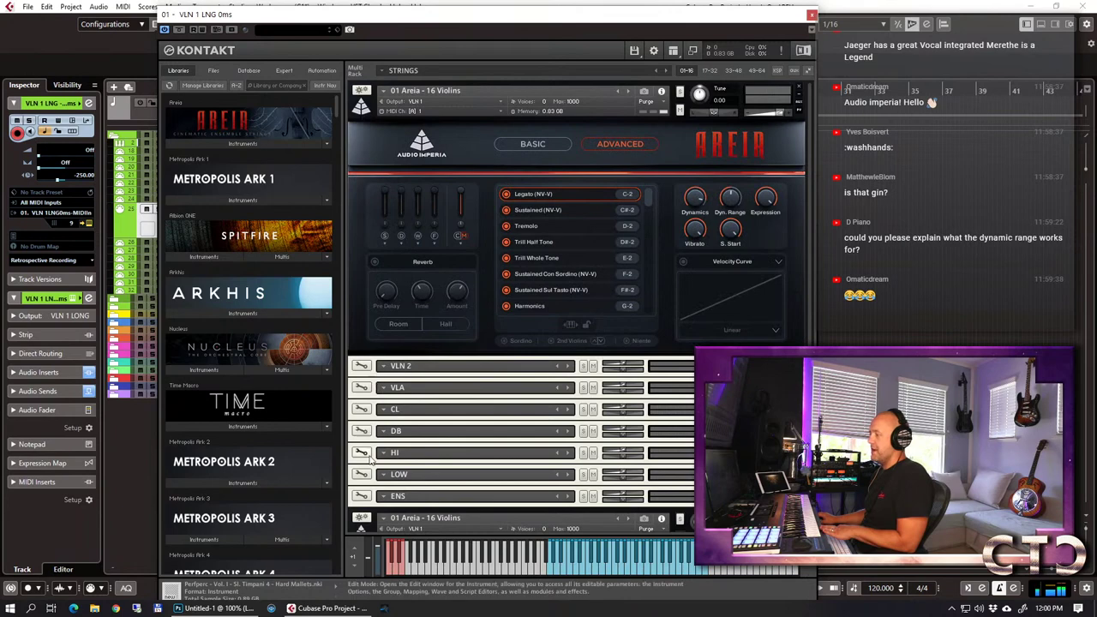
{"action": "scroll", "coordinate": [517, 412], "scroll_direction": "down", "scroll_amount": 2}
{"action": "scroll", "coordinate": [517, 413], "scroll_direction": "down", "scroll_amount": 8}
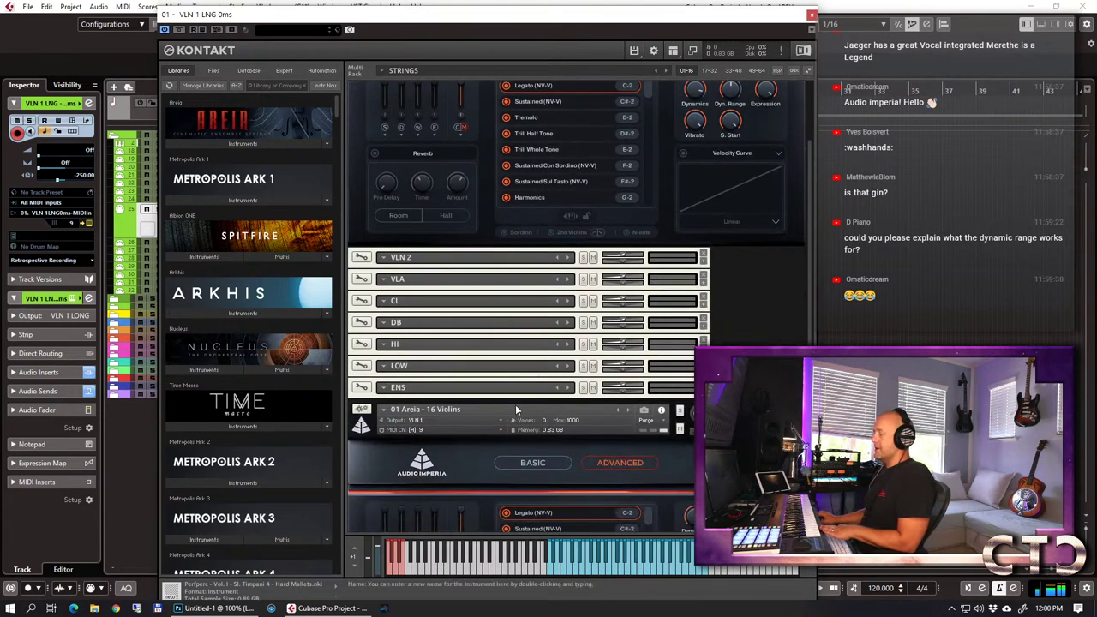
{"action": "scroll", "coordinate": [514, 406], "scroll_direction": "down", "scroll_amount": 1}
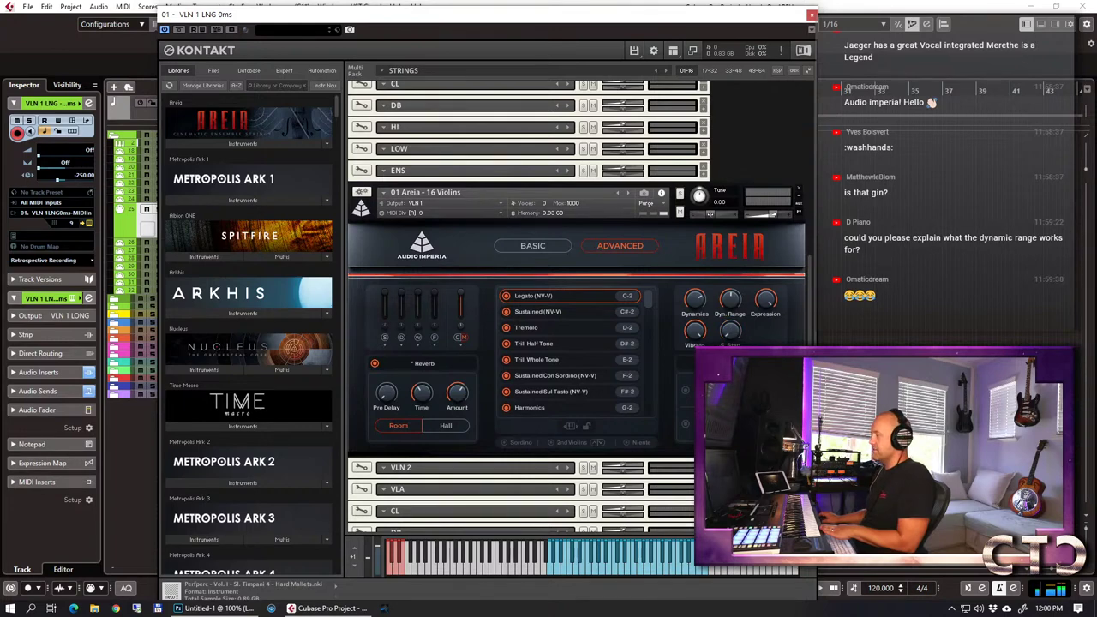
{"action": "scroll", "coordinate": [689, 358], "scroll_direction": "up", "scroll_amount": 7}
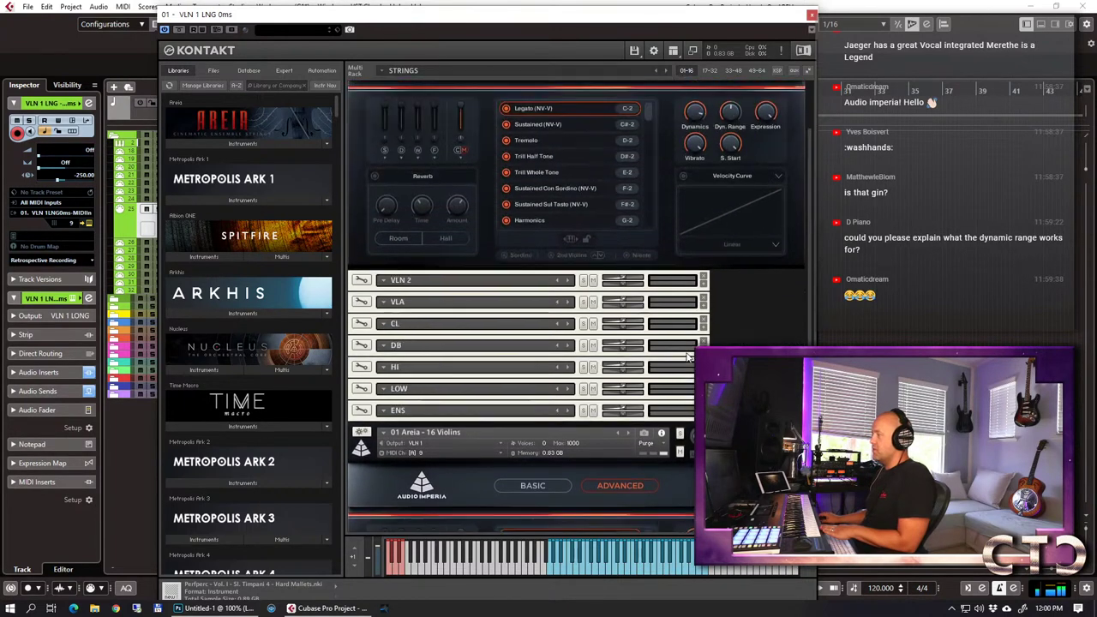
{"action": "scroll", "coordinate": [688, 358], "scroll_direction": "up", "scroll_amount": 1}
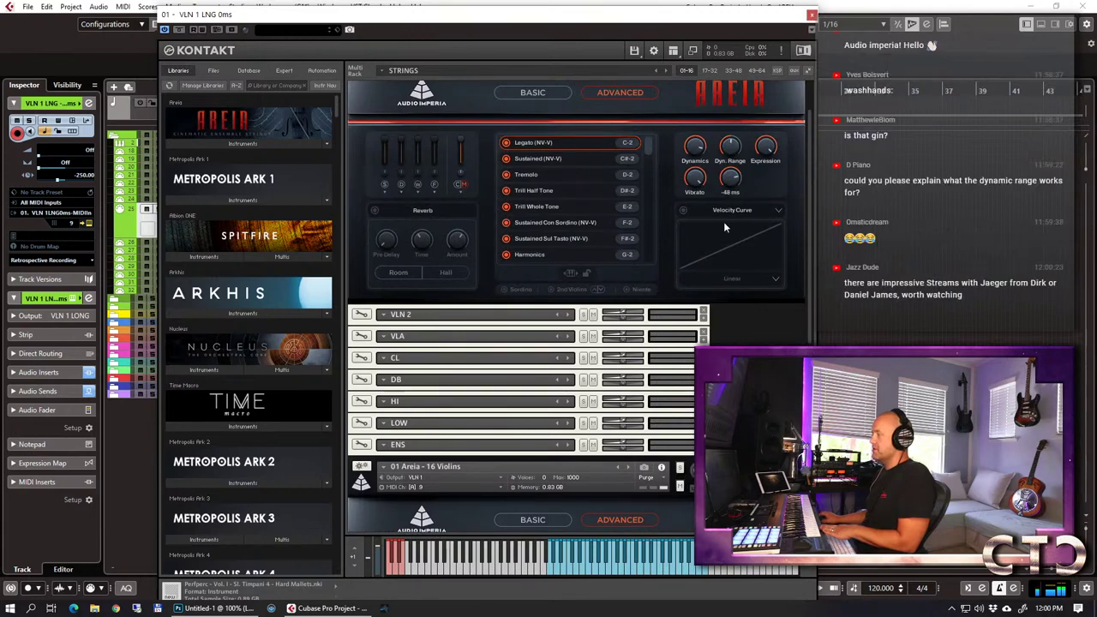
Close the instrument window and select the VLN 1 LNG 0ms track.
{"action": "left_click", "coordinate": [811, 15]}
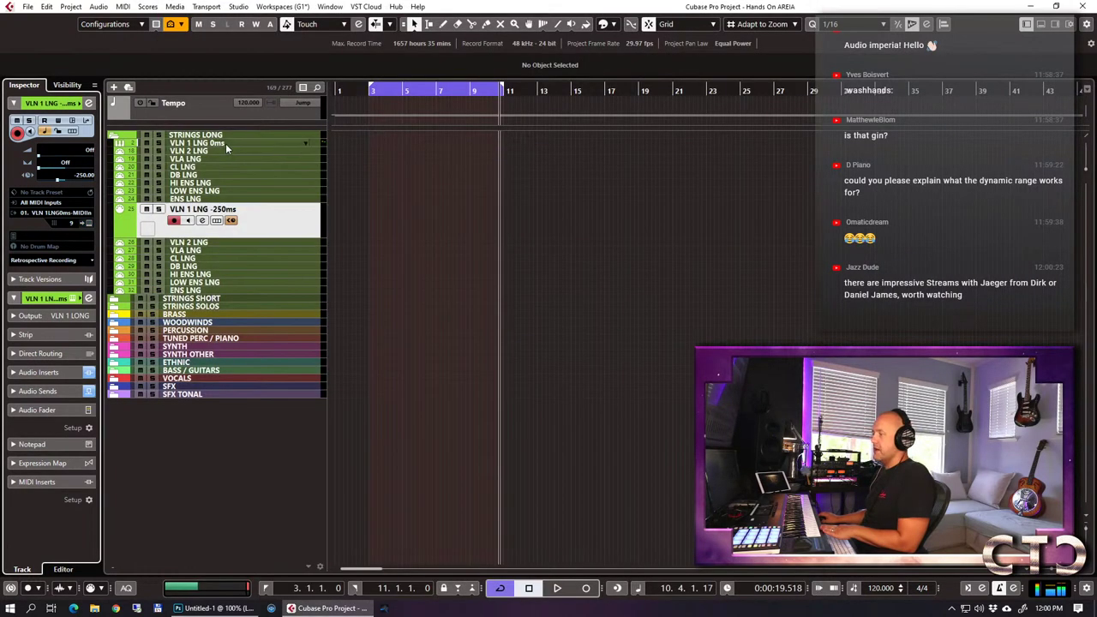
{"action": "left_click", "coordinate": [226, 145]}
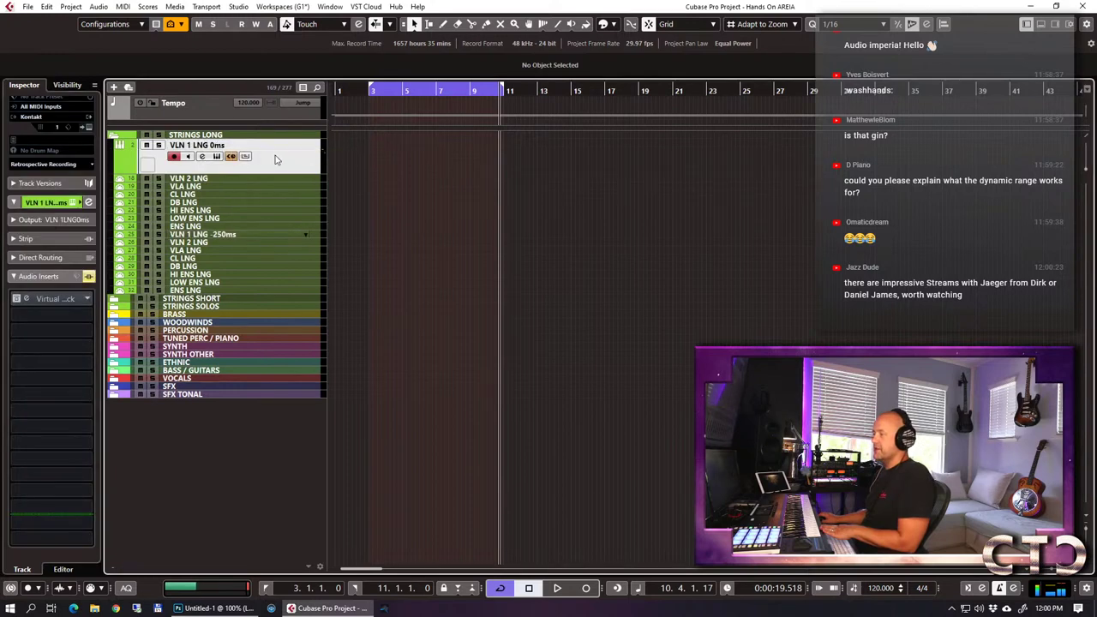
Record a MIDI melody on the VLN 1 LNG 0ms track from bar 3 with cycle off, discarding the false start.
{"action": "key", "text": "KP_1"}
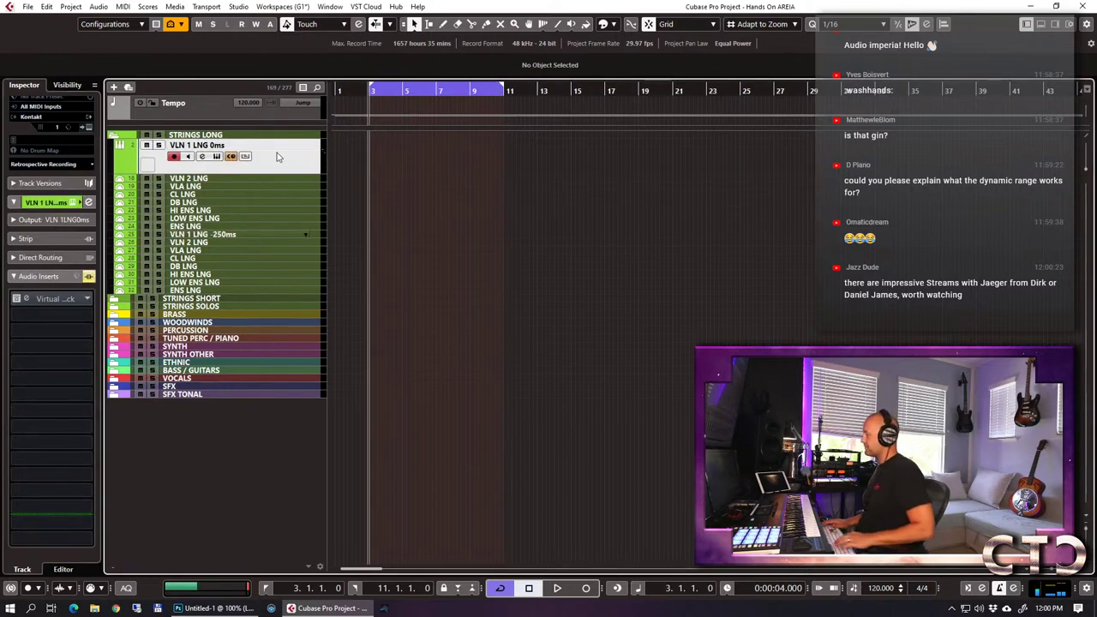
{"action": "key", "text": "KP_Multiply"}
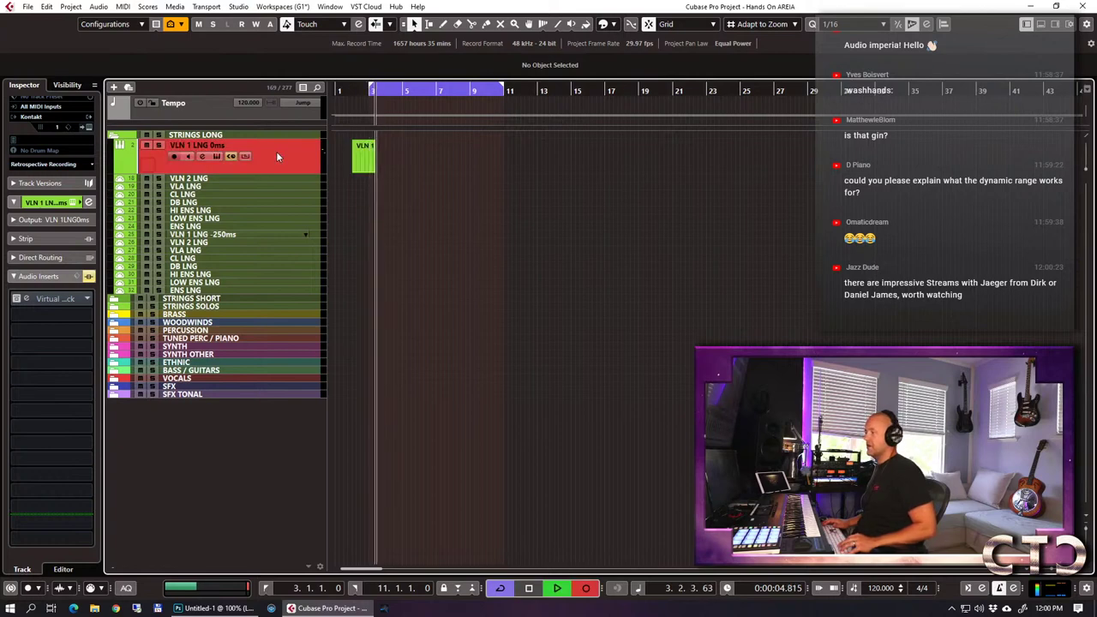
{"action": "key", "text": "KP_0"}
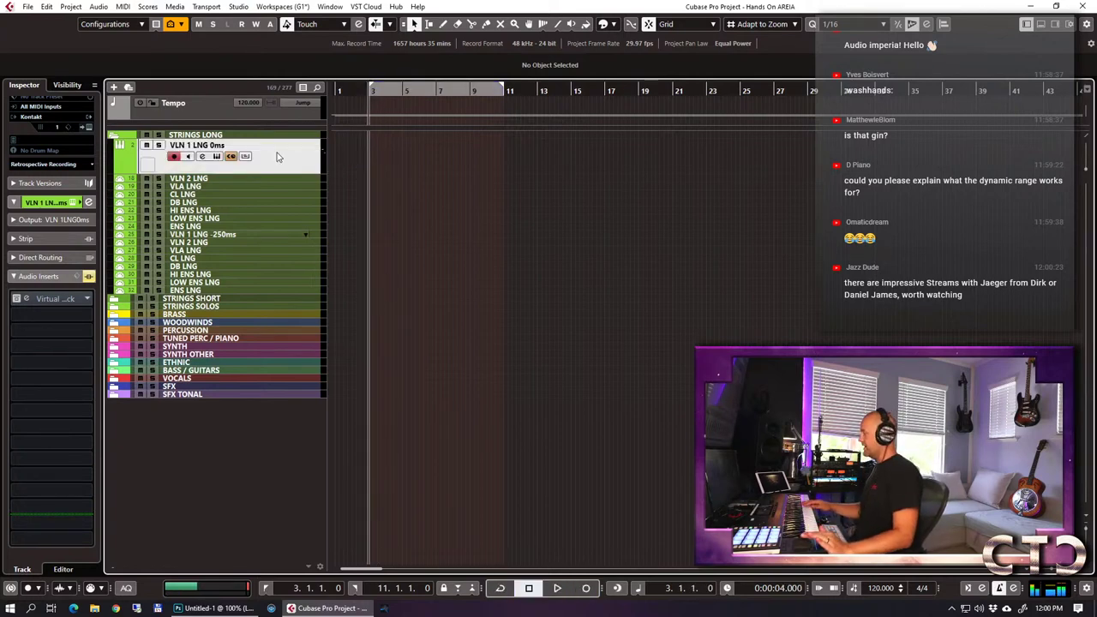
{"action": "key", "text": "KP_Multiply"}
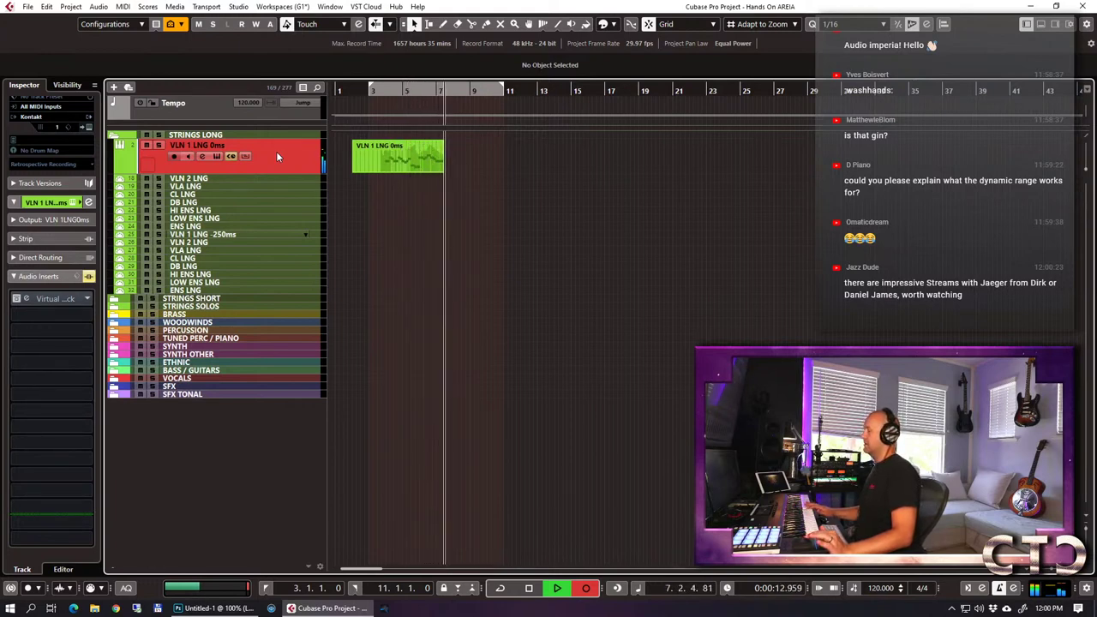
{"action": "key", "text": "space"}
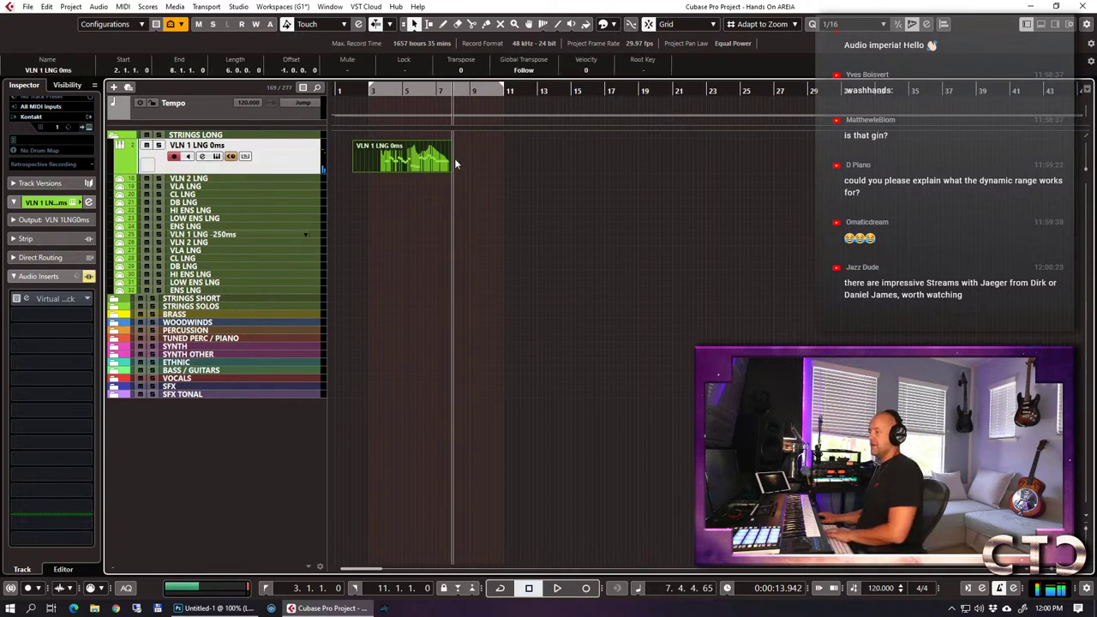
Open the recorded part for note editing, set the quantize value to 1/8, and play it from just before bar 4.
{"action": "key", "text": "Return"}
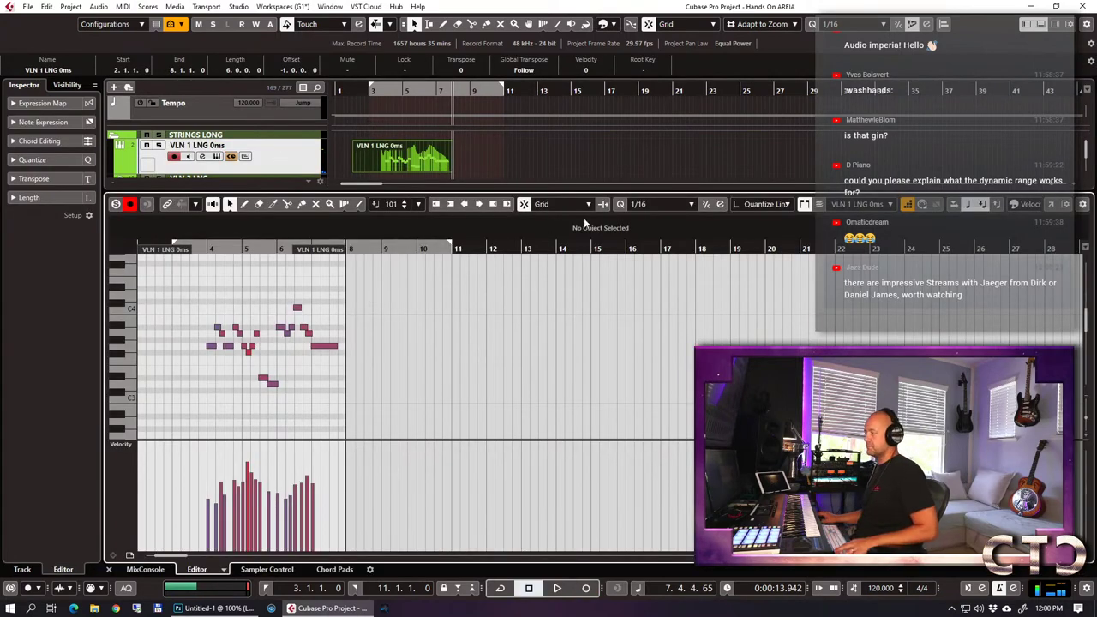
{"action": "left_click", "coordinate": [658, 204]}
{"action": "left_click", "coordinate": [658, 255]}
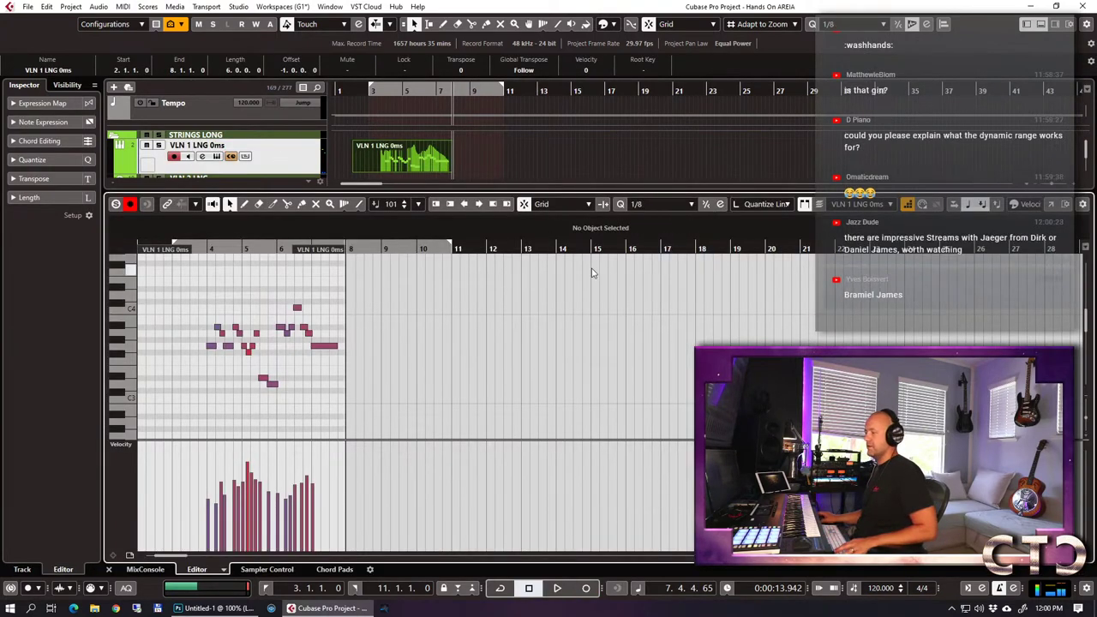
{"action": "left_click", "coordinate": [206, 250]}
{"action": "key", "text": "space"}
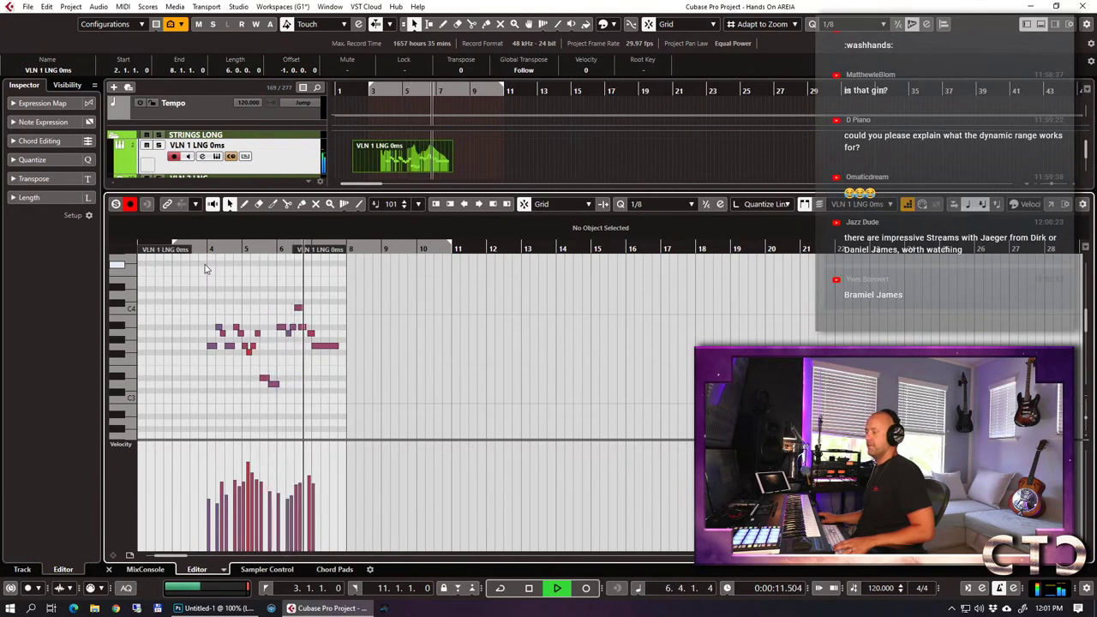
{"action": "key", "text": "space"}
Extend the start of the second-to-last note back to 6.4.1.0, audition the phrase and close the note editor.
{"action": "key", "text": "h"}
{"action": "key", "text": "h"}
{"action": "key", "text": "h"}
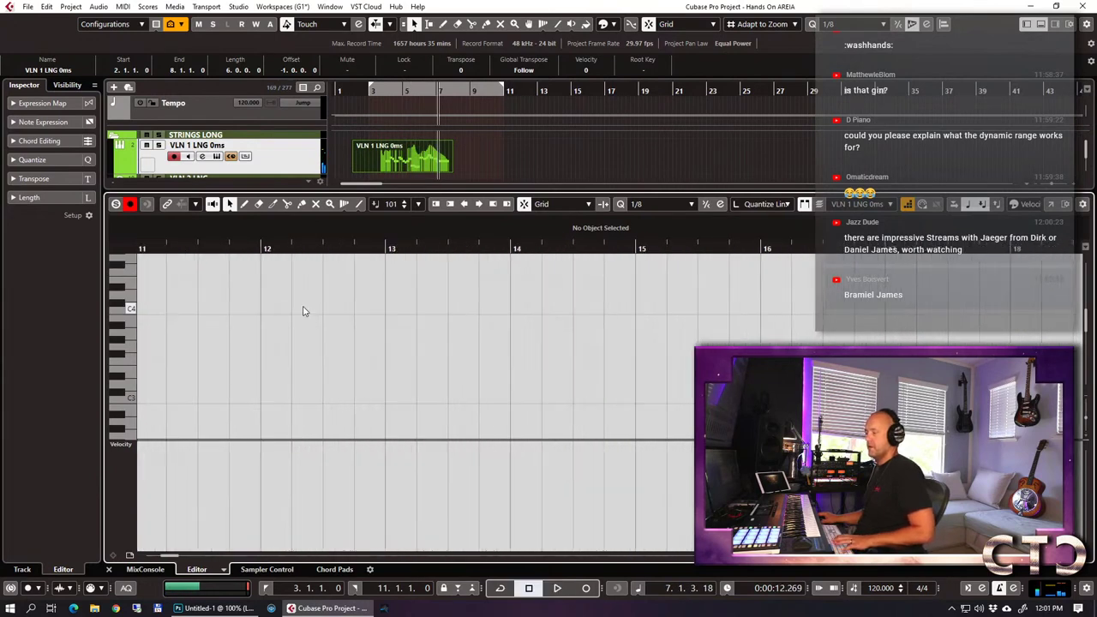
{"action": "scroll", "coordinate": [442, 325], "scroll_direction": "left", "scroll_amount": 2}
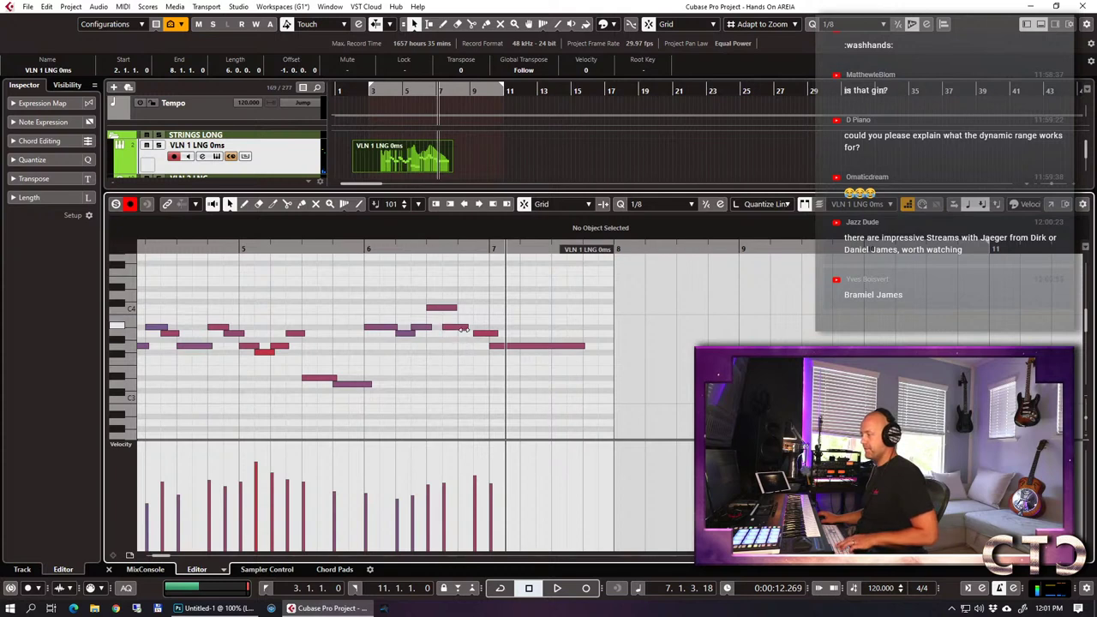
{"action": "left_click_drag", "start_coordinate": [477, 333], "coordinate": [458, 333]}
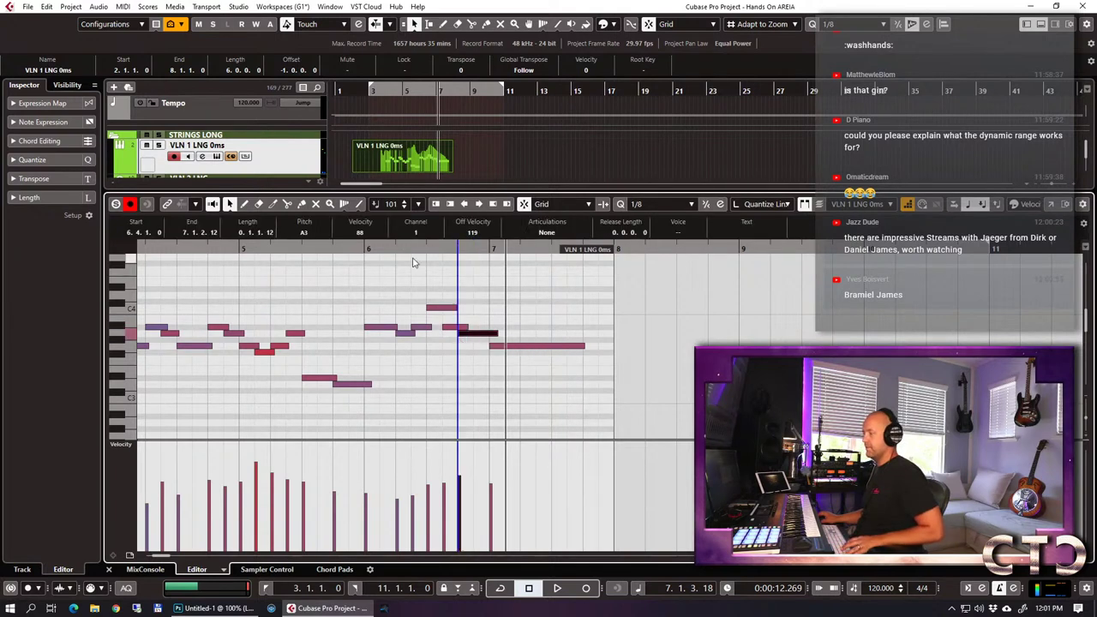
{"action": "key", "text": "space"}
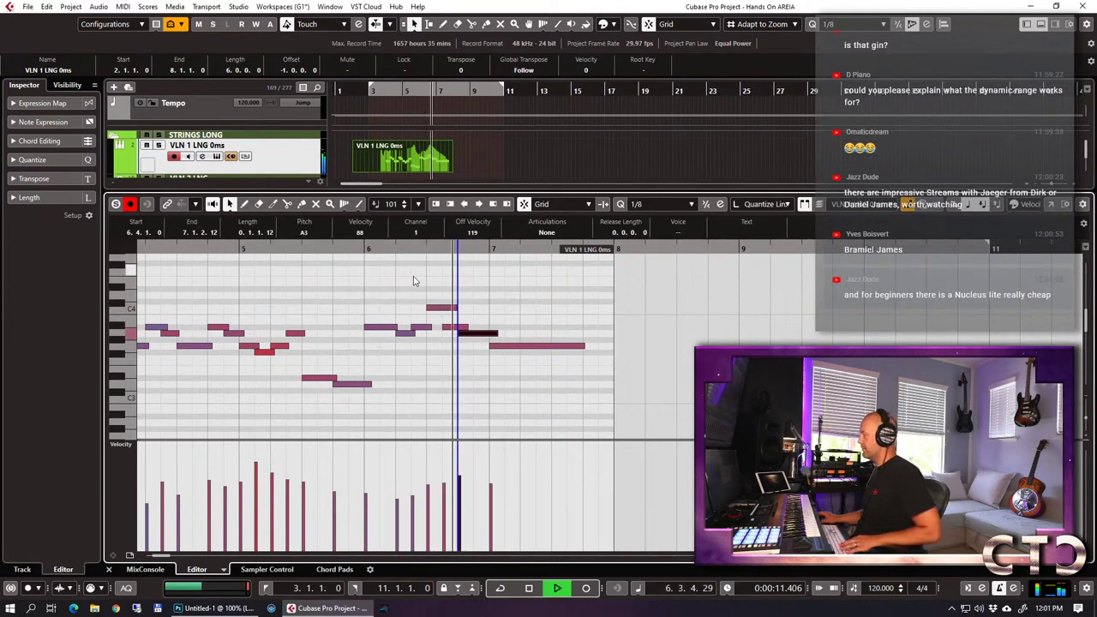
{"action": "key", "text": "ctrl+e"}
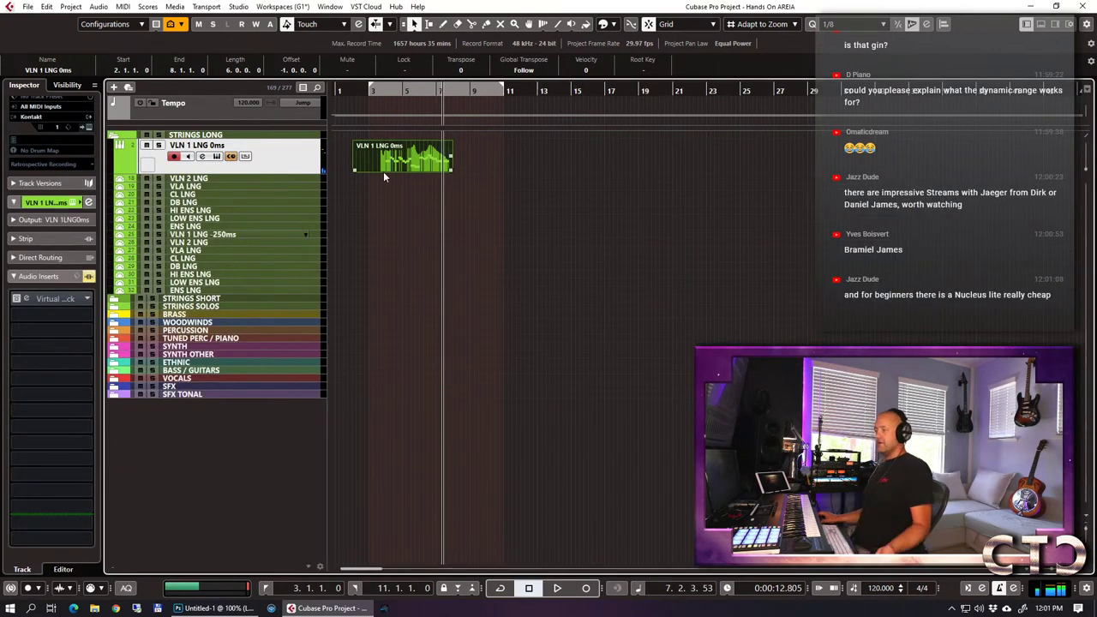
Trim the part to start at bar 3, move it to the VLN 1 LNG -250ms track and play it back.
{"action": "key", "text": "space"}
{"action": "key", "text": "h"}
{"action": "key", "text": "h"}
{"action": "key", "text": "h"}
{"action": "key", "text": "h"}
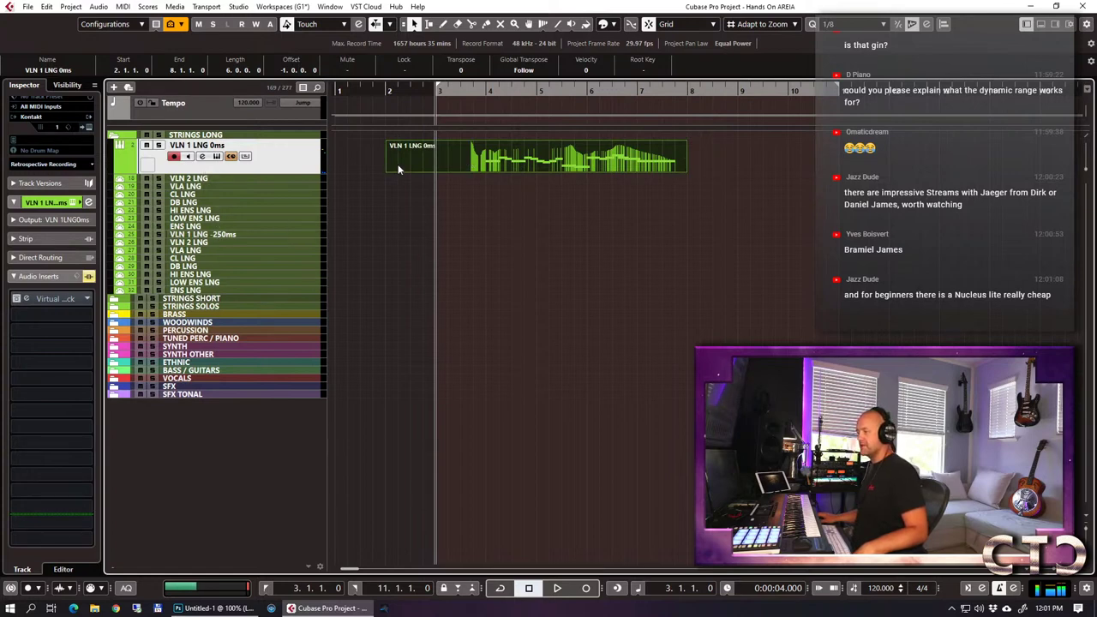
{"action": "left_click_drag", "start_coordinate": [418, 172], "coordinate": [442, 241]}
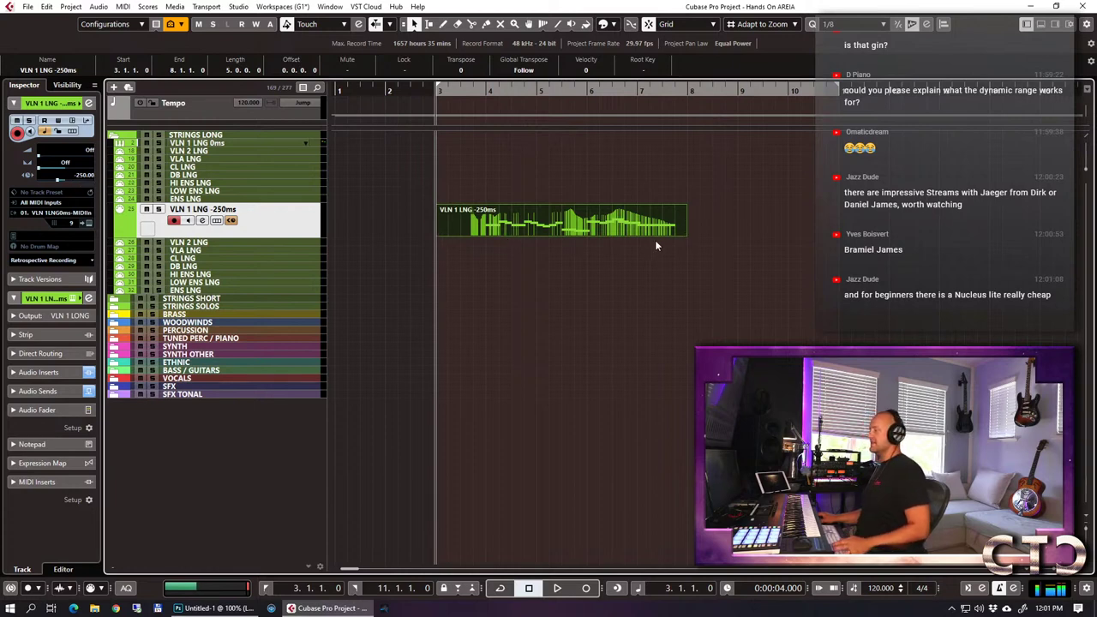
{"action": "key", "text": "space"}
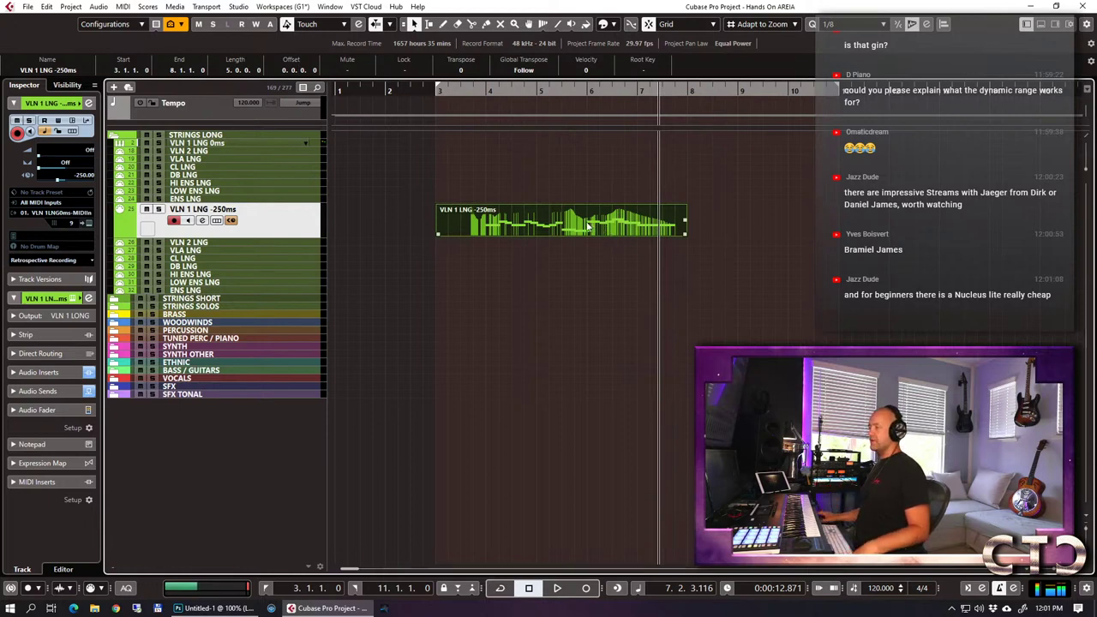
Select the VLN 1 LNG 0ms track, open its Kontakt instrument and expand the Areia library's instrument list.
{"action": "left_click", "coordinate": [225, 146]}
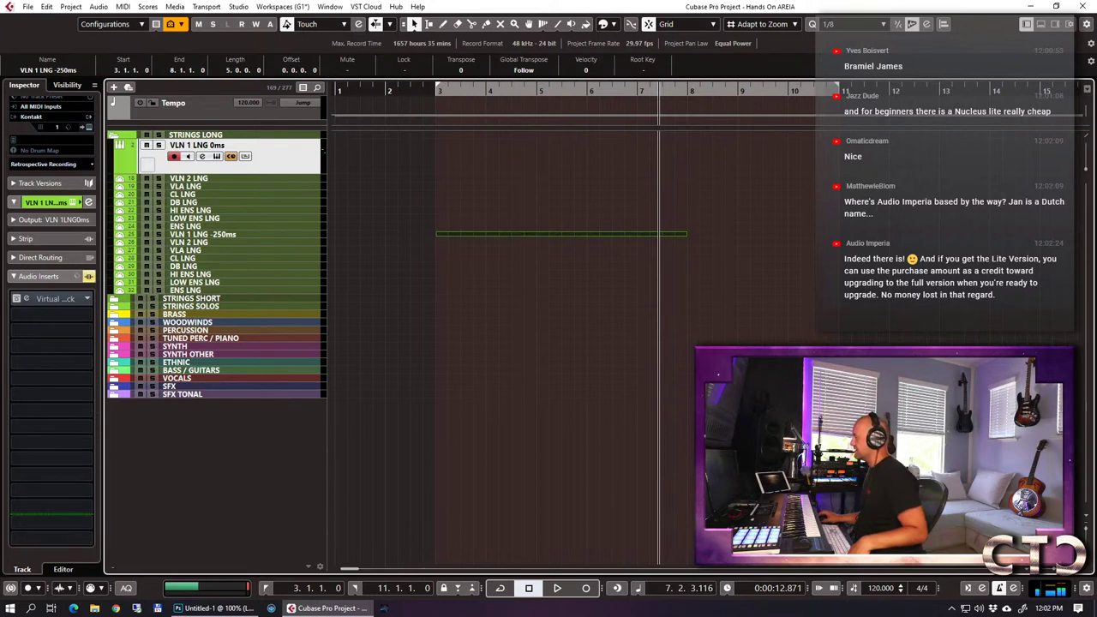
{"action": "left_click", "coordinate": [230, 156]}
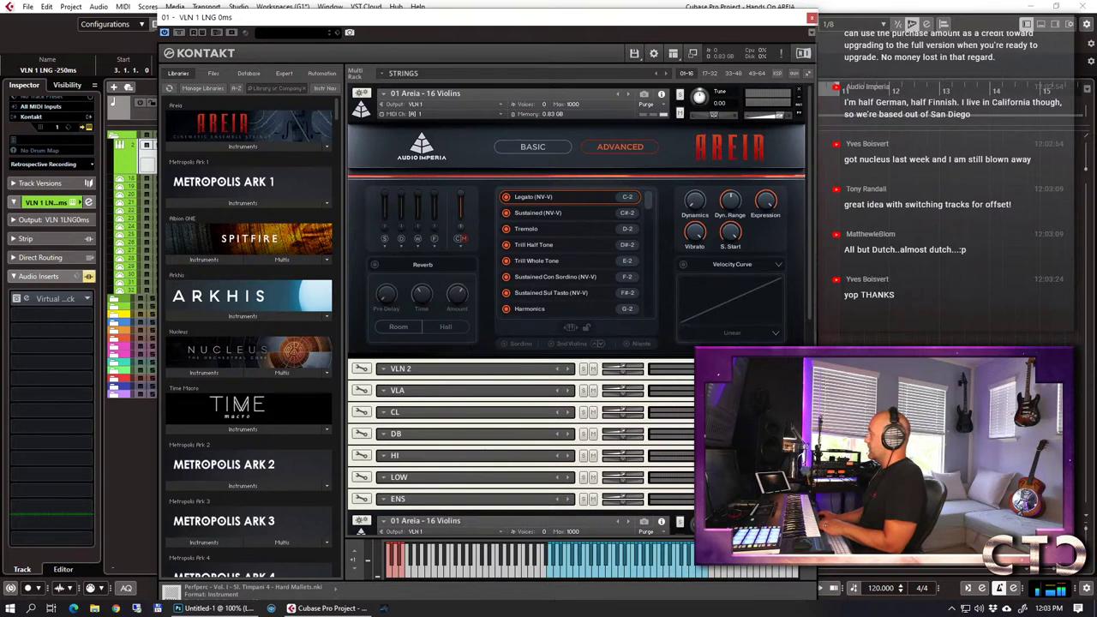
{"action": "left_click_drag", "start_coordinate": [516, 15], "coordinate": [459, 5]}
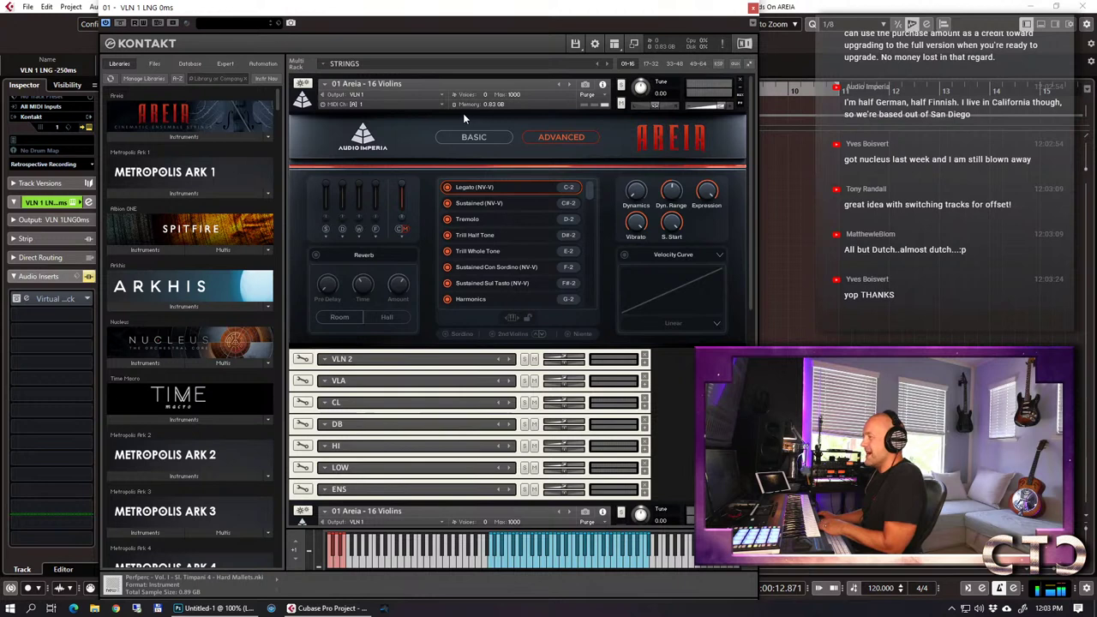
{"action": "left_click", "coordinate": [178, 135]}
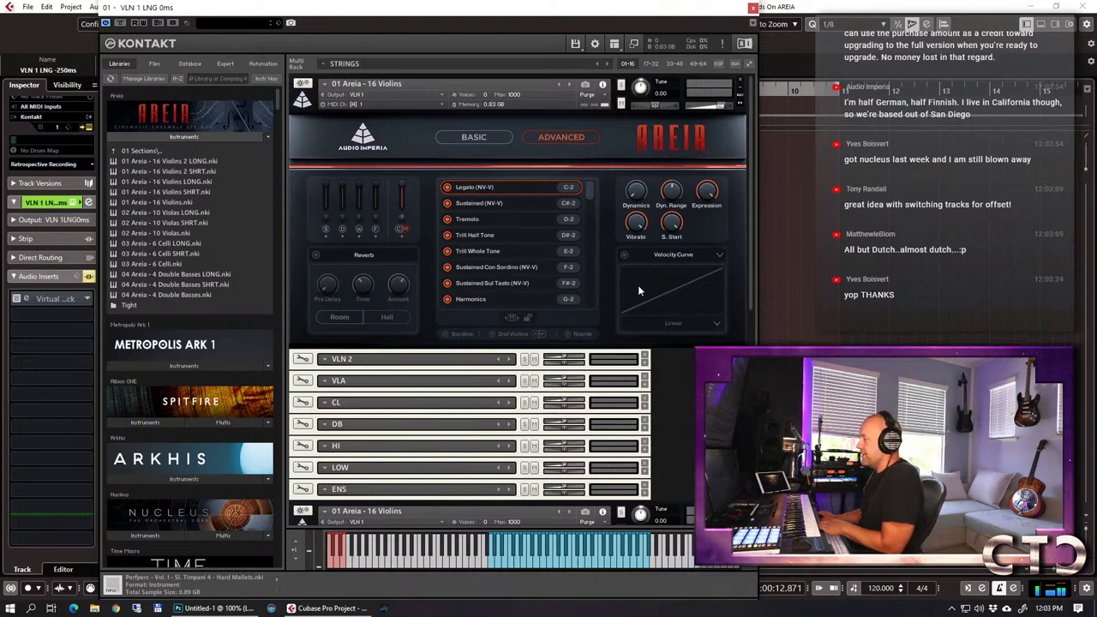
Look at the velocity curve options, then select the Spiccato Fast articulation in the first 01 Areia - 16 Violins patch.
{"action": "left_click", "coordinate": [720, 255]}
{"action": "left_click", "coordinate": [720, 227]}
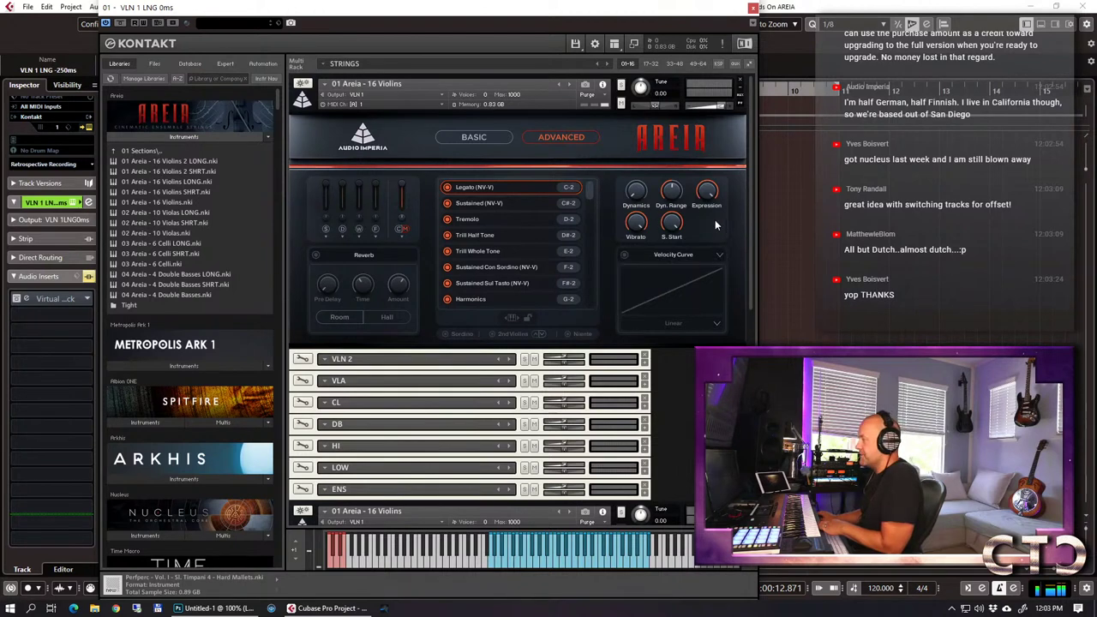
{"action": "scroll", "coordinate": [517, 262], "scroll_direction": "down", "scroll_amount": 2}
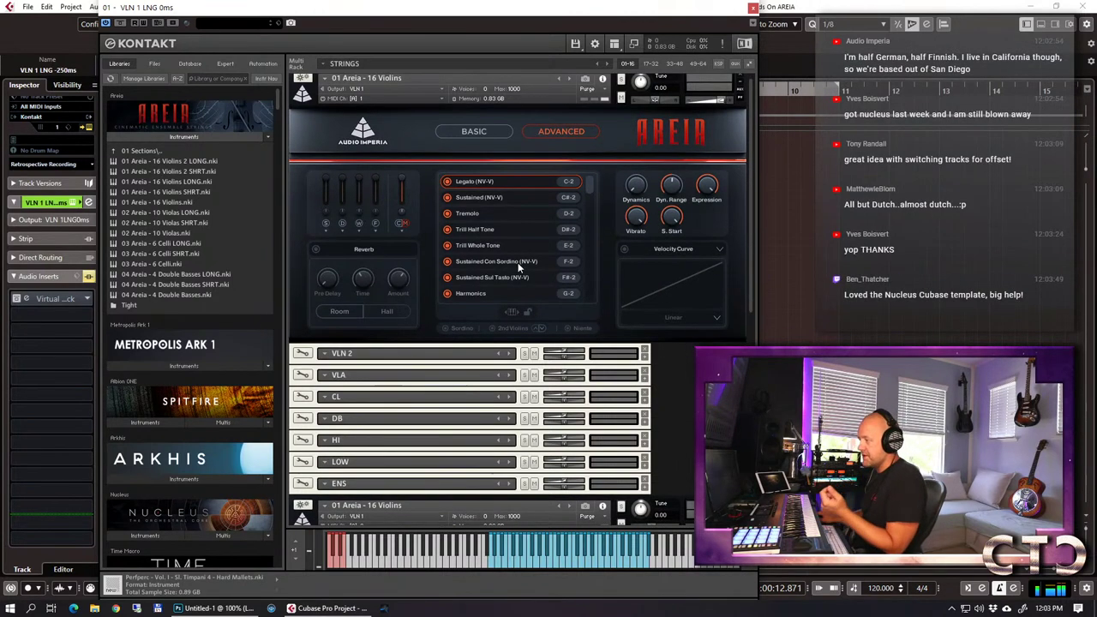
{"action": "left_click_drag", "start_coordinate": [586, 173], "coordinate": [584, 214]}
{"action": "left_click", "coordinate": [494, 251]}
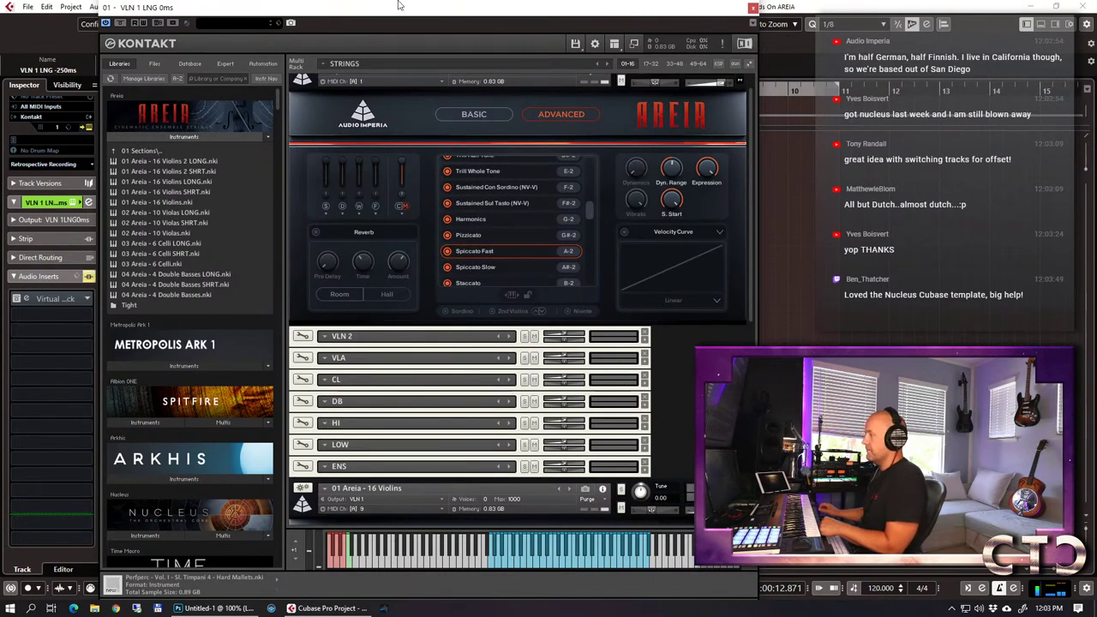
Delete the part on VLN 1 LNG -250ms and draw an empty part from bar 3 to bar 5 on VLN 1 LNG 0ms.
{"action": "left_click_drag", "start_coordinate": [225, 12], "coordinate": [582, 261]}
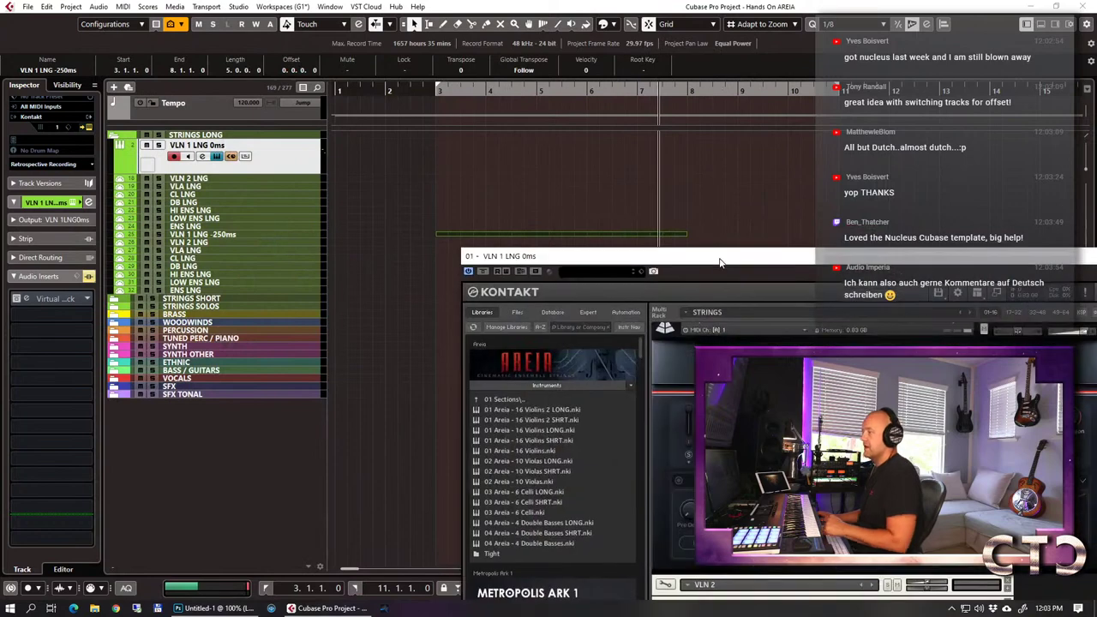
{"action": "left_click", "coordinate": [591, 234]}
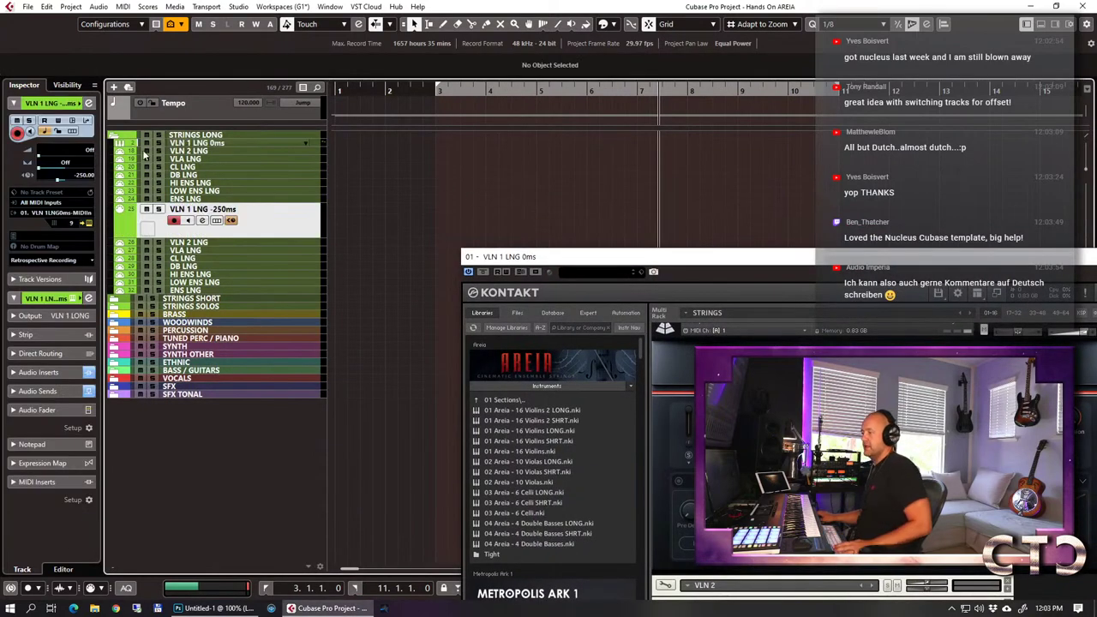
{"action": "left_click", "coordinate": [210, 143]}
{"action": "left_click_drag", "start_coordinate": [445, 152], "coordinate": [537, 154]}
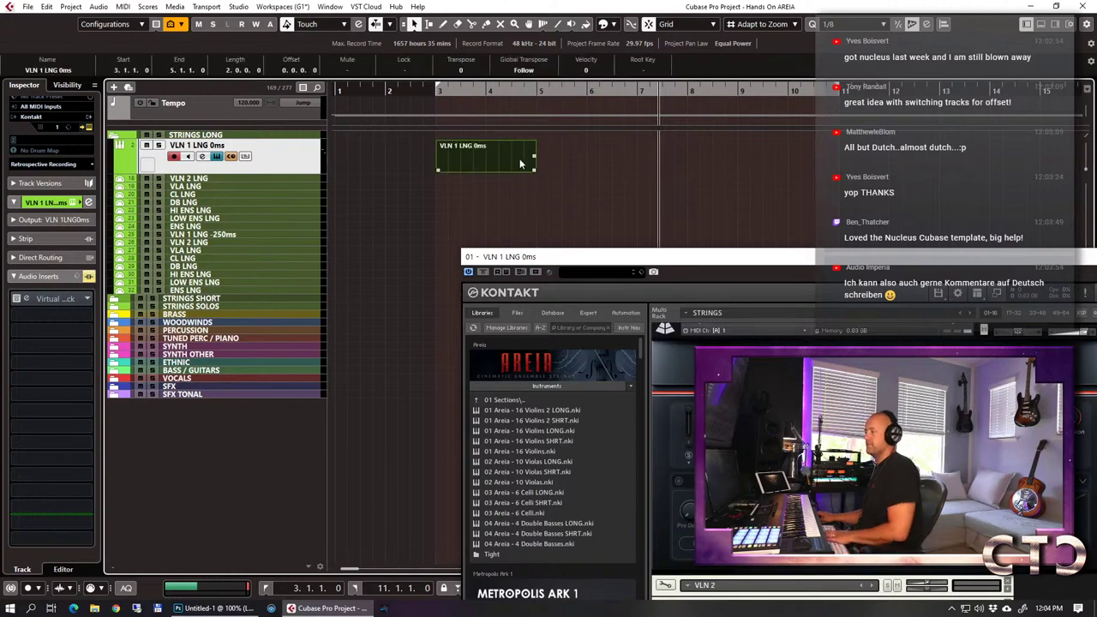
Open the new part, fill it with repeated eighth-note three-note chords, and close the note editor.
{"action": "double_click", "coordinate": [527, 161]}
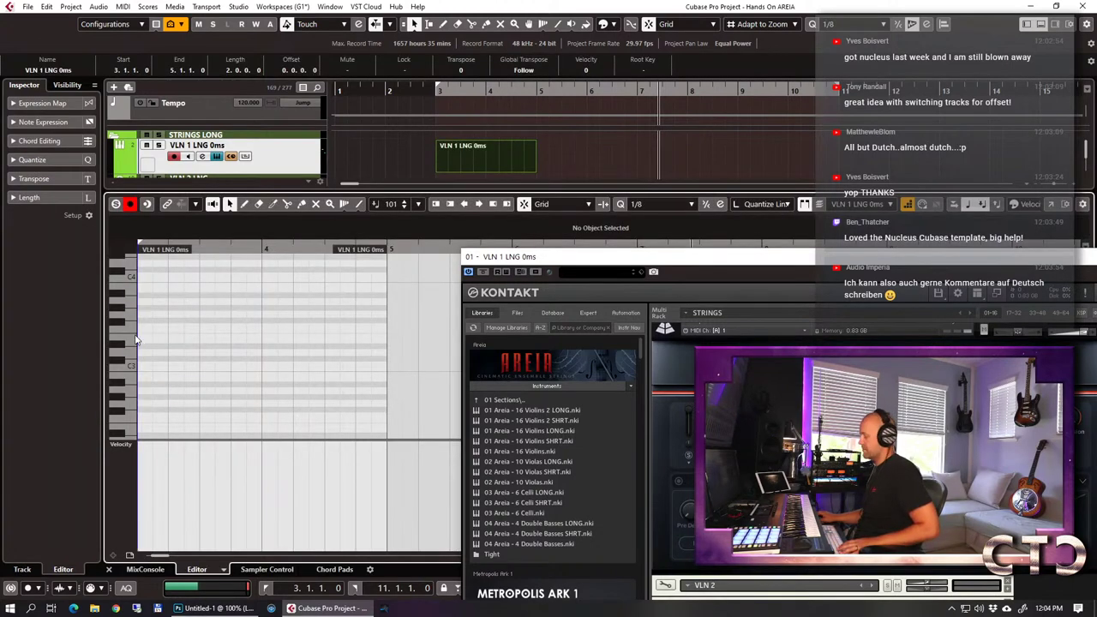
{"action": "key", "text": "KP_Multiply"}
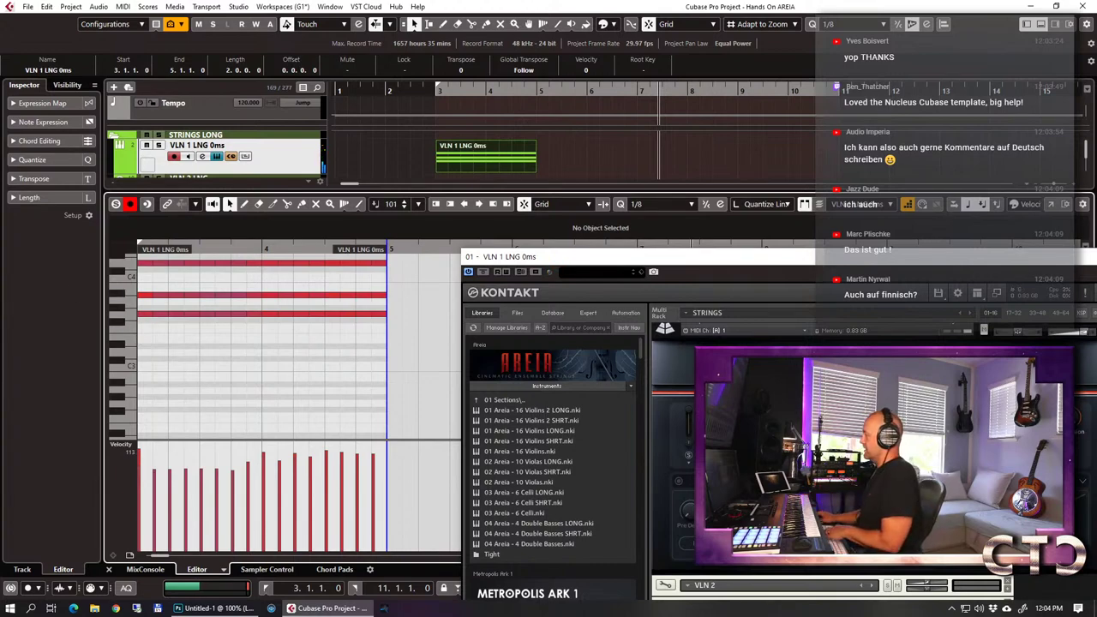
{"action": "left_click_drag", "start_coordinate": [994, 273], "coordinate": [619, 160]}
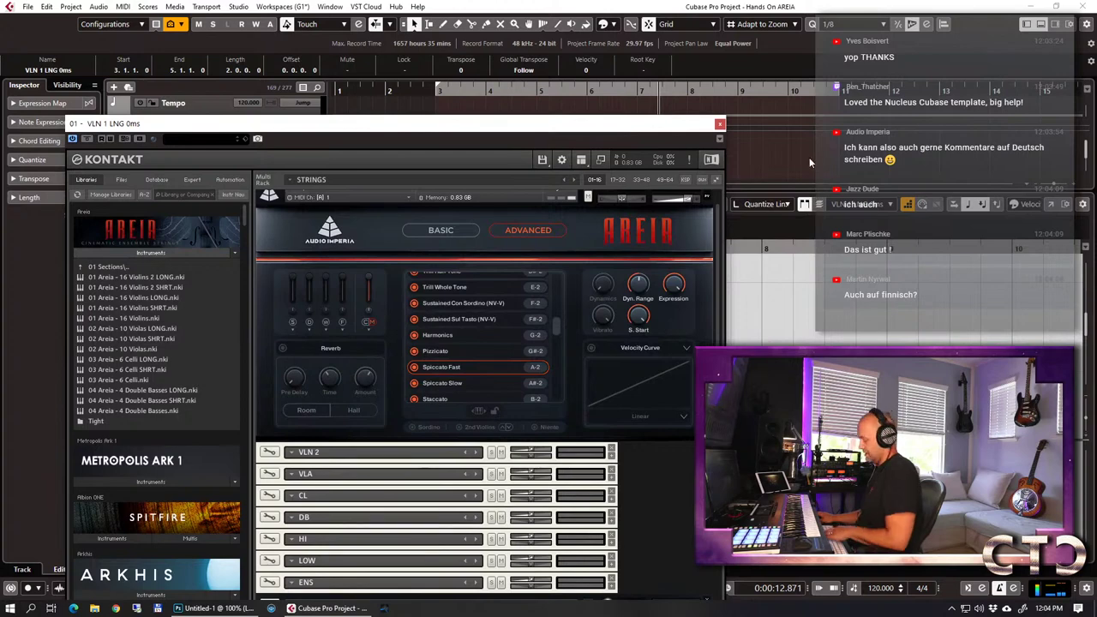
{"action": "left_click", "coordinate": [814, 267]}
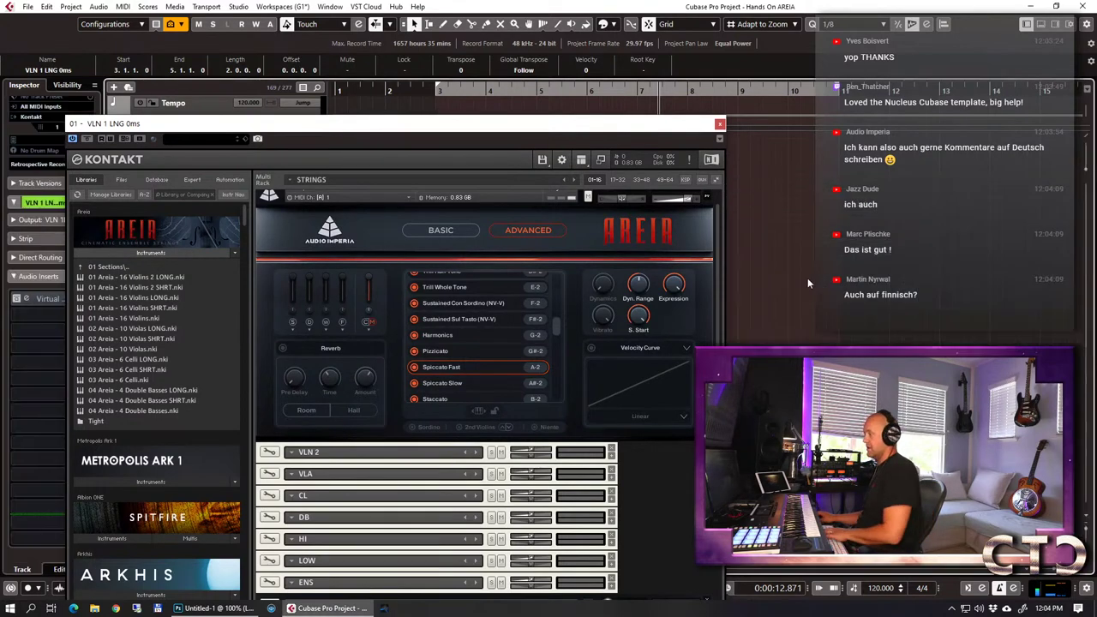
Set the locators around the part from bar 3 to bar 5 and play the spiccato chords, moving the instrument window as needed.
{"action": "left_click_drag", "start_coordinate": [604, 128], "coordinate": [801, 245]}
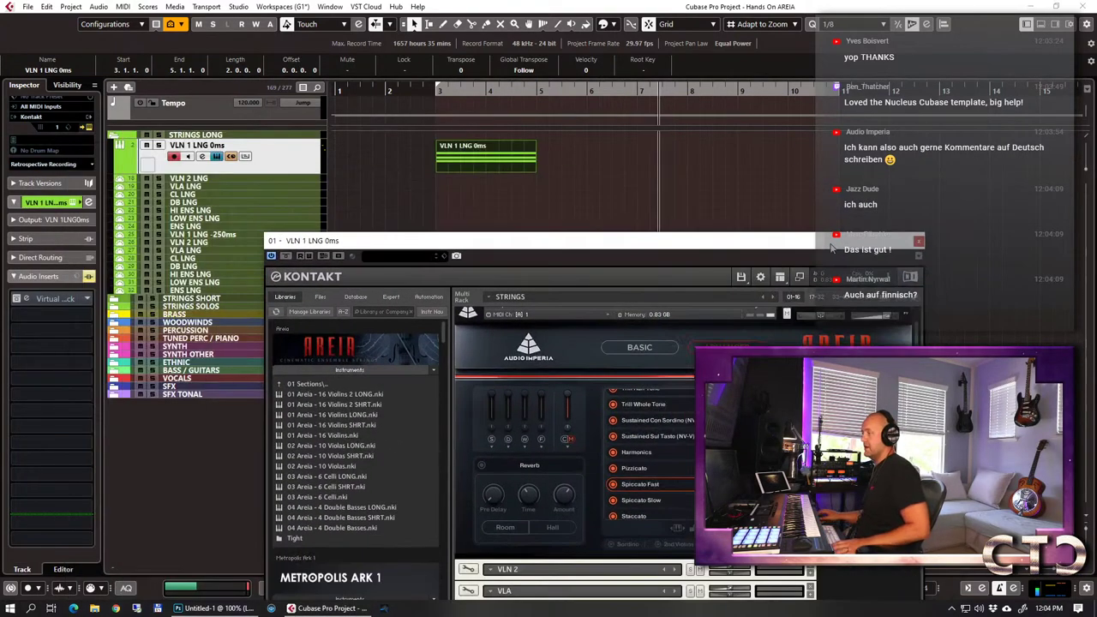
{"action": "key", "text": "space"}
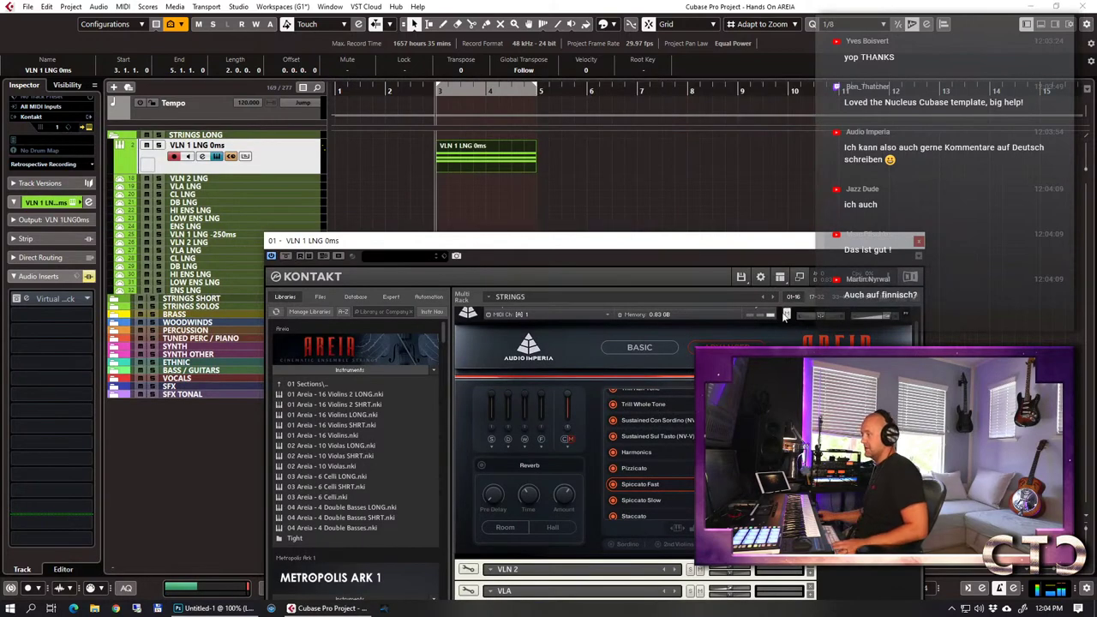
{"action": "key", "text": "space"}
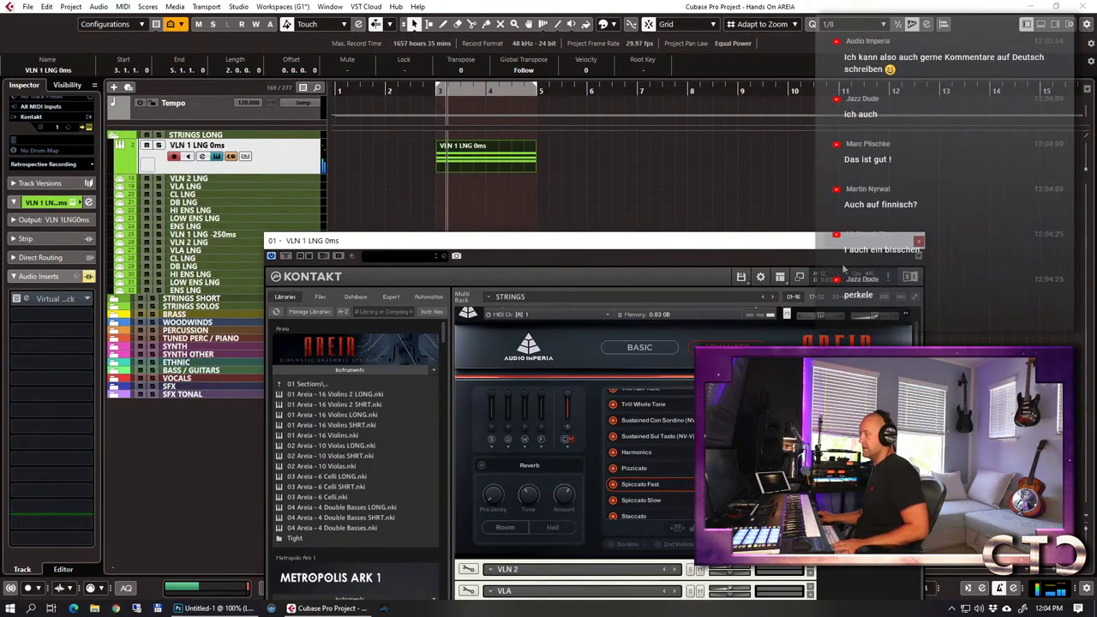
{"action": "left_click_drag", "start_coordinate": [814, 246], "coordinate": [758, 66]}
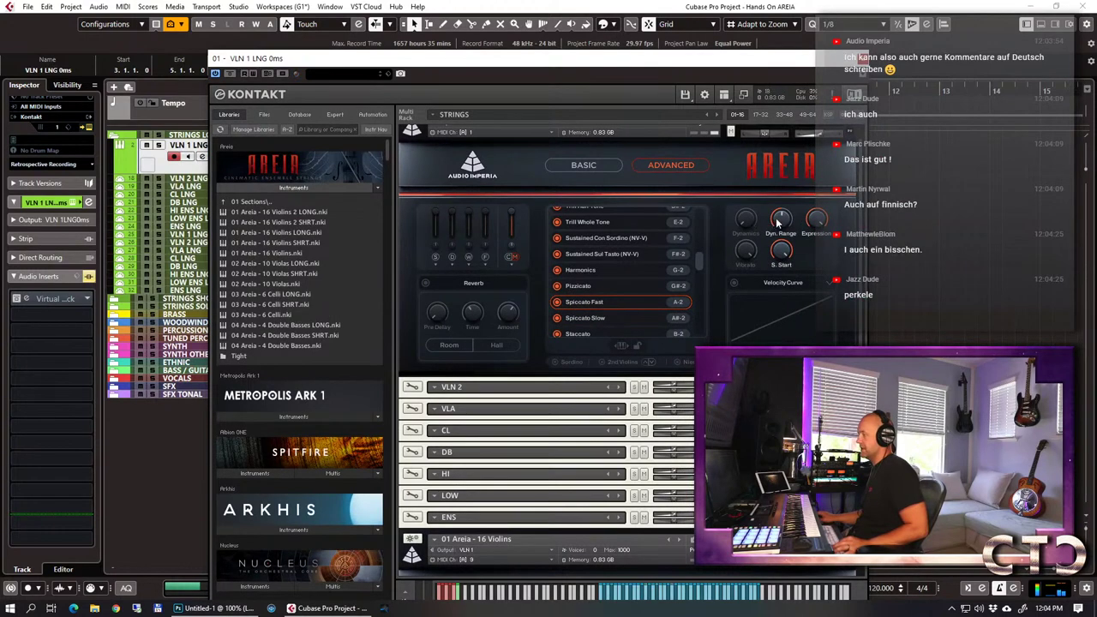
{"action": "left_click_drag", "start_coordinate": [698, 66], "coordinate": [707, 267]}
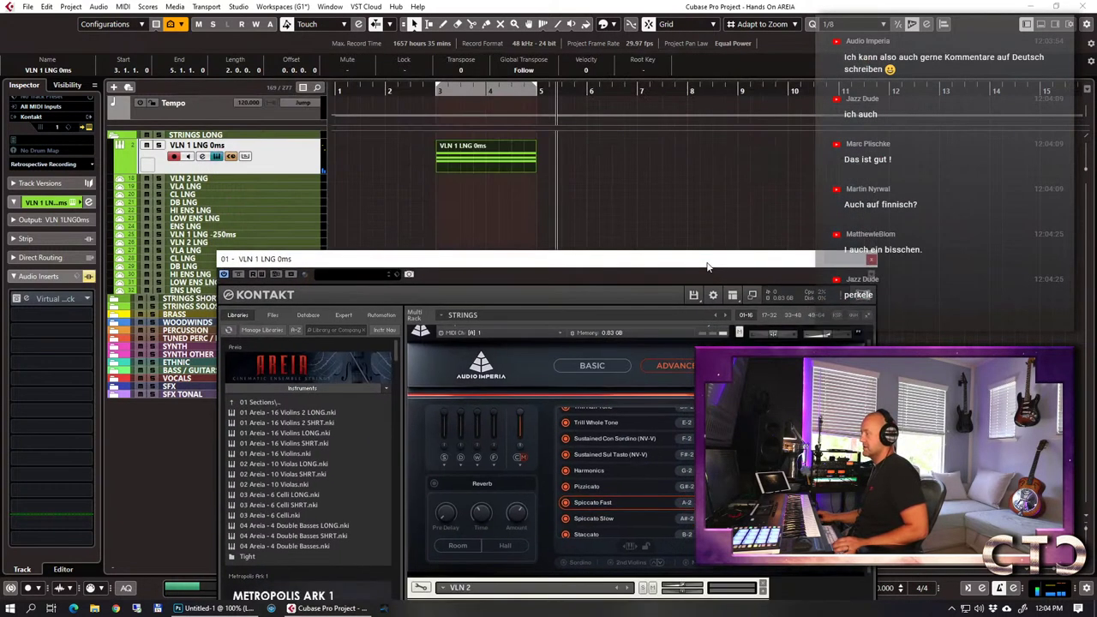
Stop playback, open the VLN 1 LNG 0ms part with the instrument window closed, and ramp the bar 3 note velocities upward into a crescendo.
{"action": "key", "text": "slash"}
{"action": "key", "text": "space"}
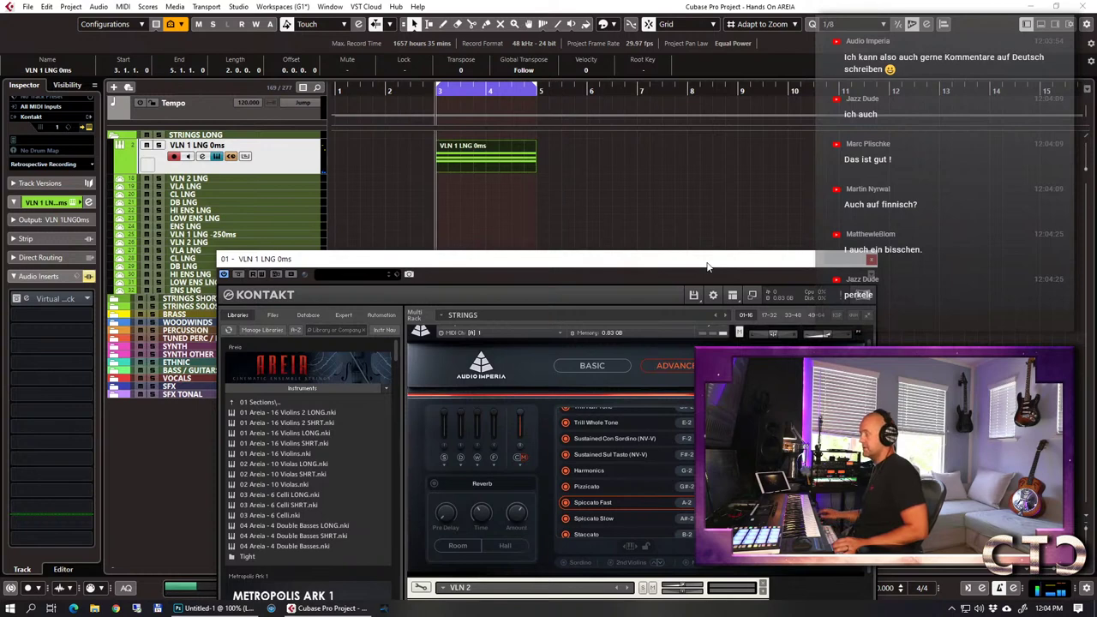
{"action": "double_click", "coordinate": [478, 180]}
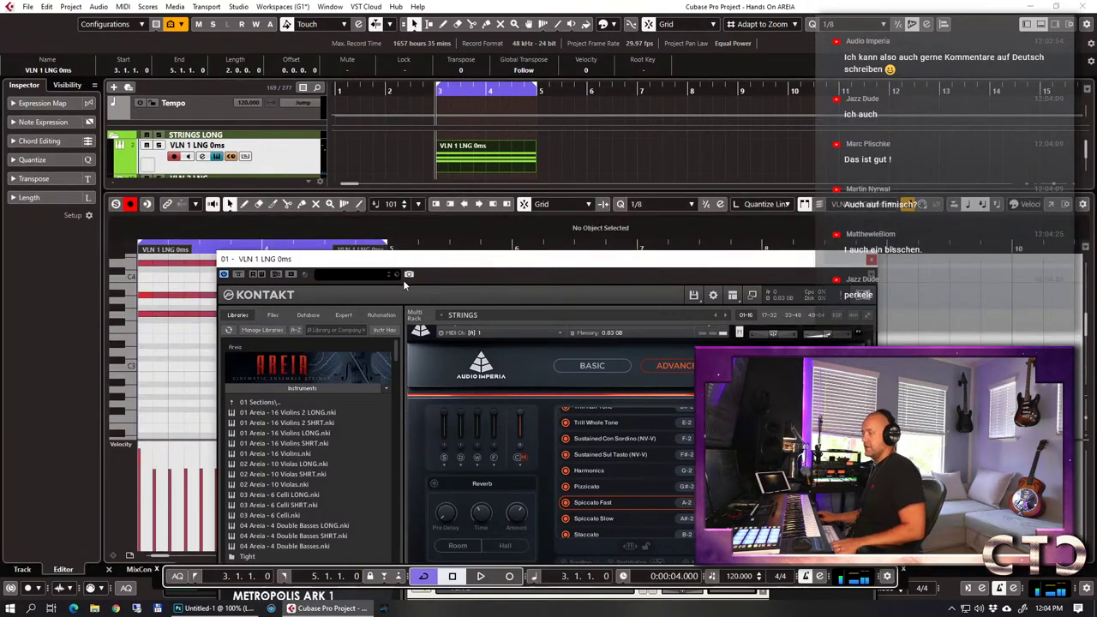
{"action": "left_click", "coordinate": [411, 269]}
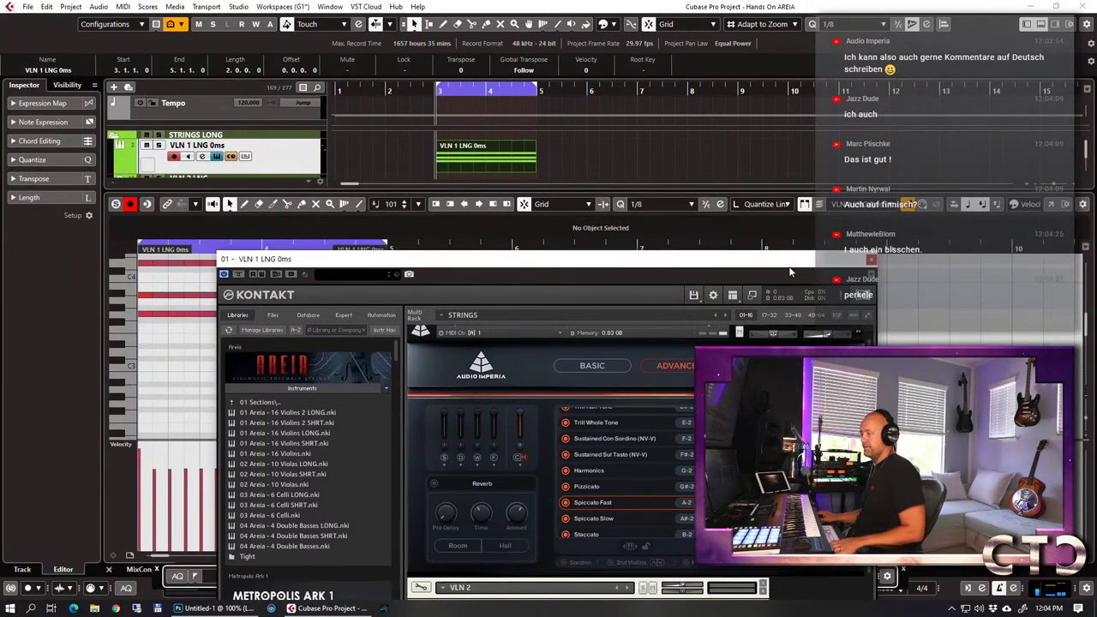
{"action": "left_click", "coordinate": [870, 259]}
{"action": "left_click_drag", "start_coordinate": [256, 257], "coordinate": [132, 403]}
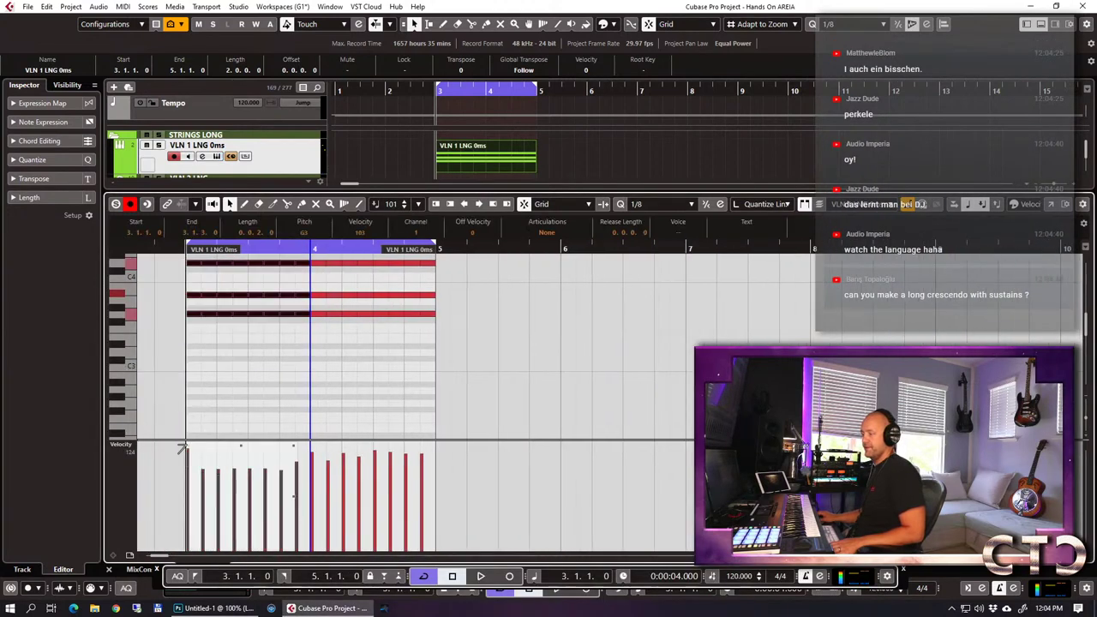
{"action": "left_click_drag", "start_coordinate": [187, 480], "coordinate": [185, 504]}
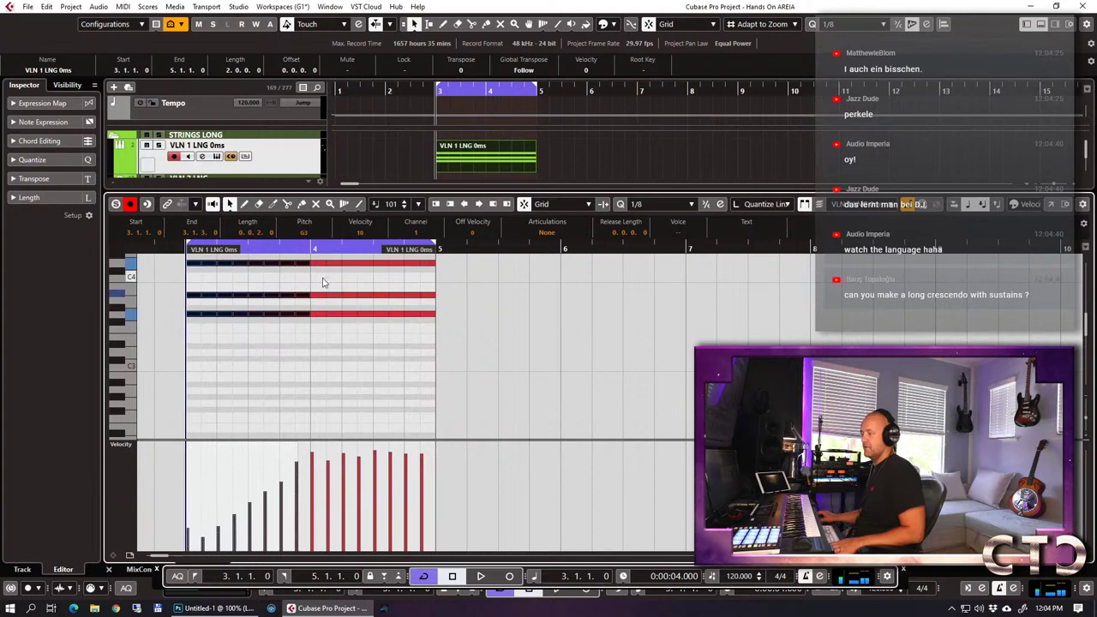
Ramp the velocities of the bar 4 notes down into a decrescendo and close the note editor.
{"action": "left_click_drag", "start_coordinate": [321, 262], "coordinate": [439, 391]}
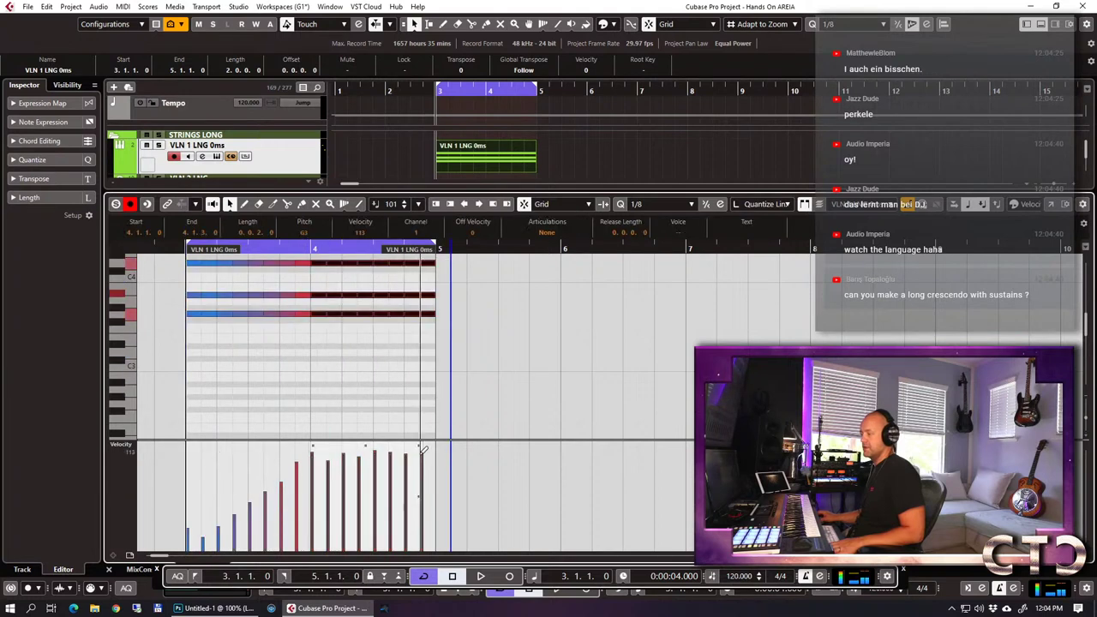
{"action": "left_click_drag", "start_coordinate": [420, 448], "coordinate": [413, 511]}
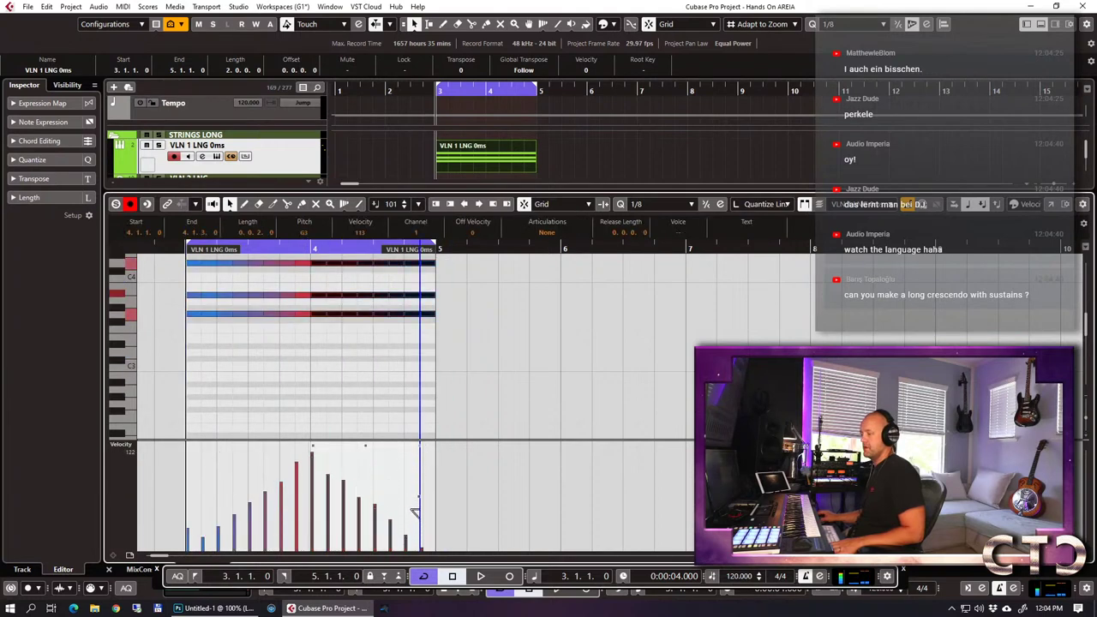
{"action": "key", "text": "ctrl+e"}
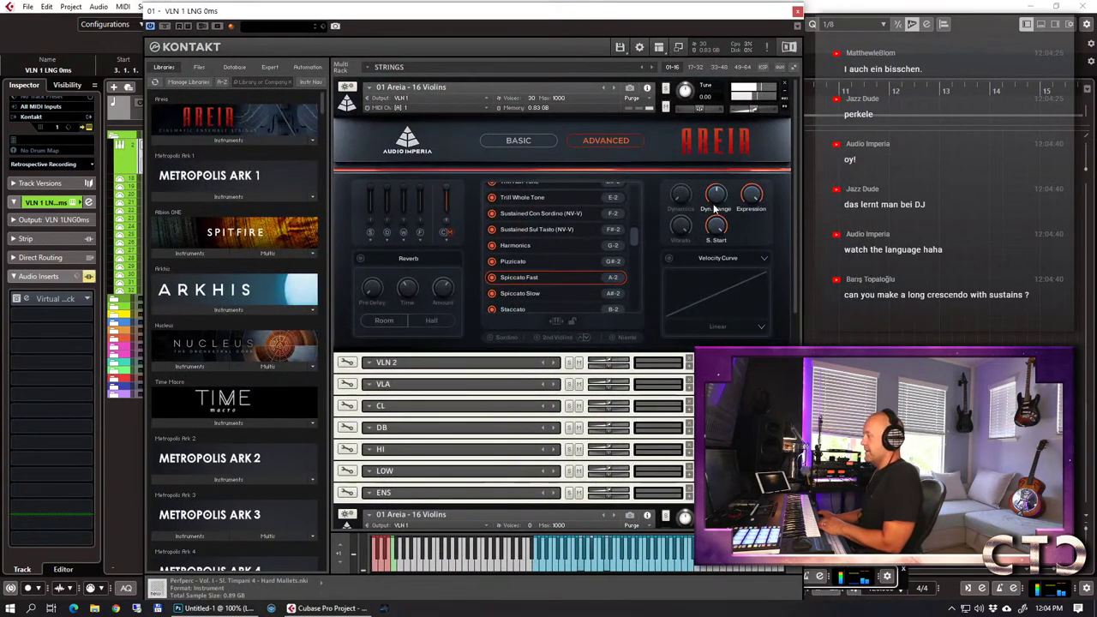
Compare high, low and middle Dyn. Range settings, including 0 %, on the 01 Areia - 16 Violins patch, moving the instrument window as needed.
{"action": "left_click_drag", "start_coordinate": [718, 197], "coordinate": [717, 137]}
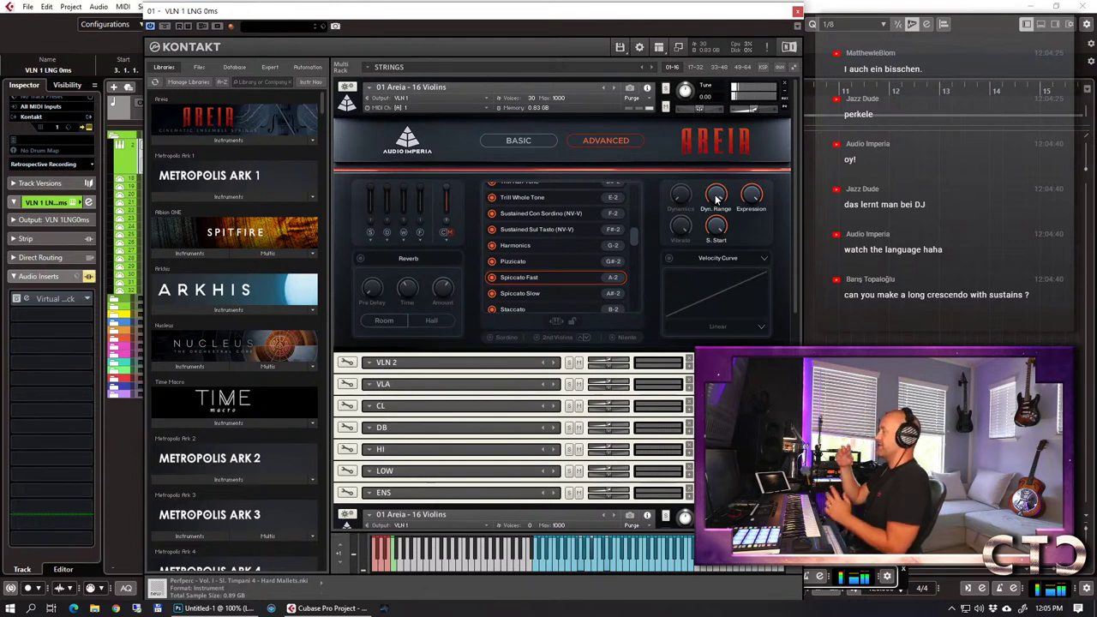
{"action": "left_click_drag", "start_coordinate": [715, 197], "coordinate": [714, 182]}
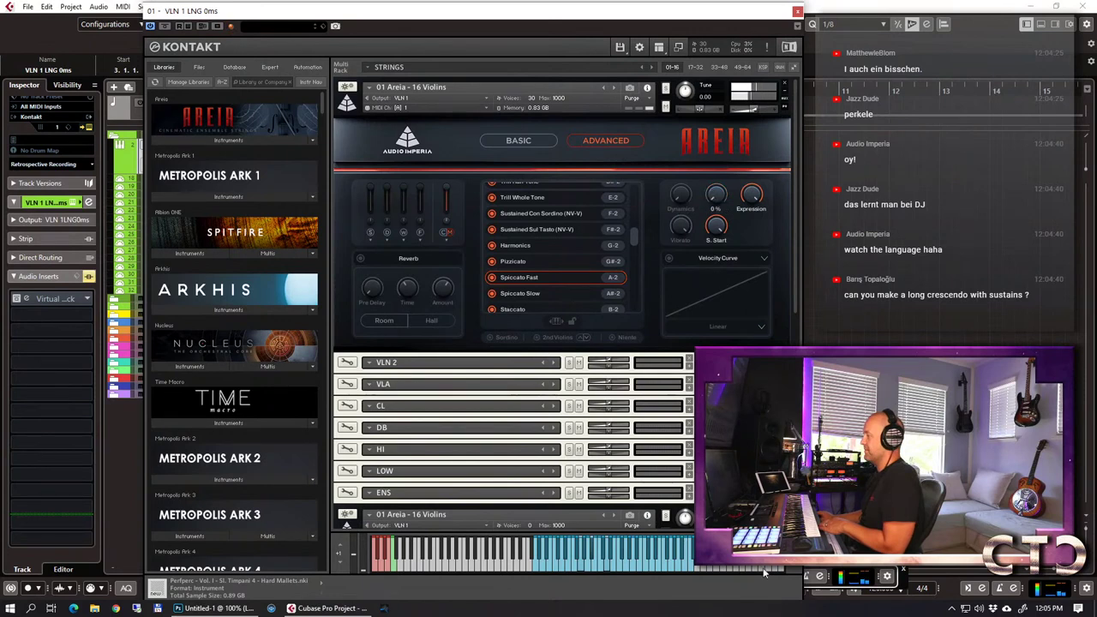
{"action": "left_click", "coordinate": [716, 201]}
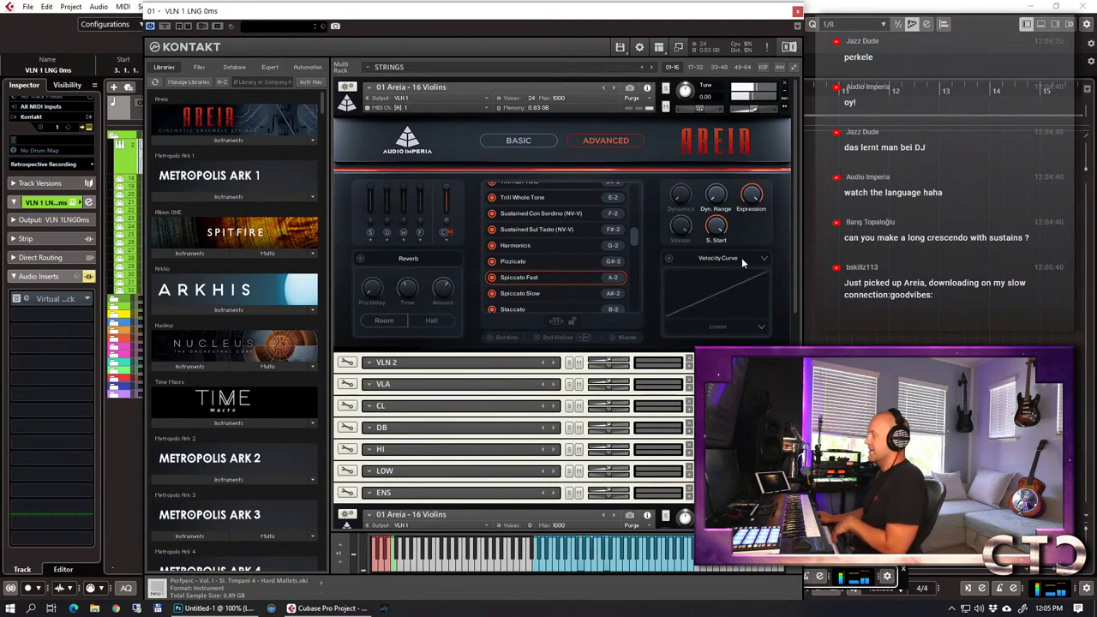
{"action": "mouse_move", "coordinate": [720, 13]}
{"action": "left_mouse_down"}
{"action": "mouse_move", "coordinate": [1020, 12]}
{"action": "mouse_move", "coordinate": [740, 6]}
{"action": "left_mouse_up"}
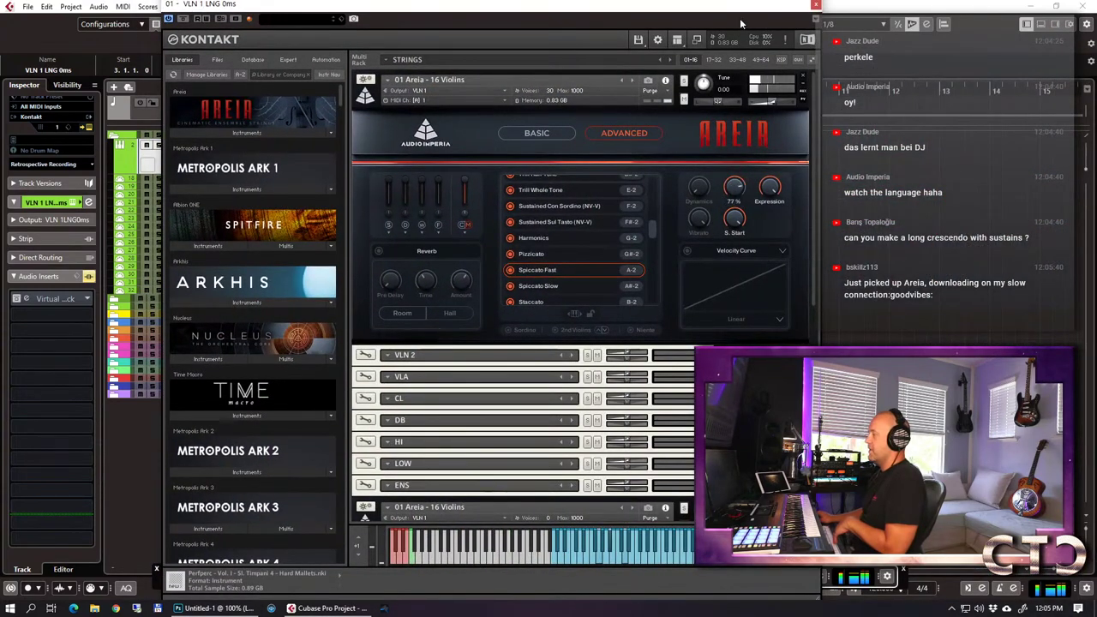
{"action": "mouse_move", "coordinate": [649, 7]}
{"action": "left_mouse_down"}
{"action": "mouse_move", "coordinate": [883, 7]}
{"action": "mouse_move", "coordinate": [1062, 164]}
{"action": "mouse_move", "coordinate": [730, 4]}
{"action": "mouse_move", "coordinate": [658, 4]}
{"action": "left_mouse_up"}
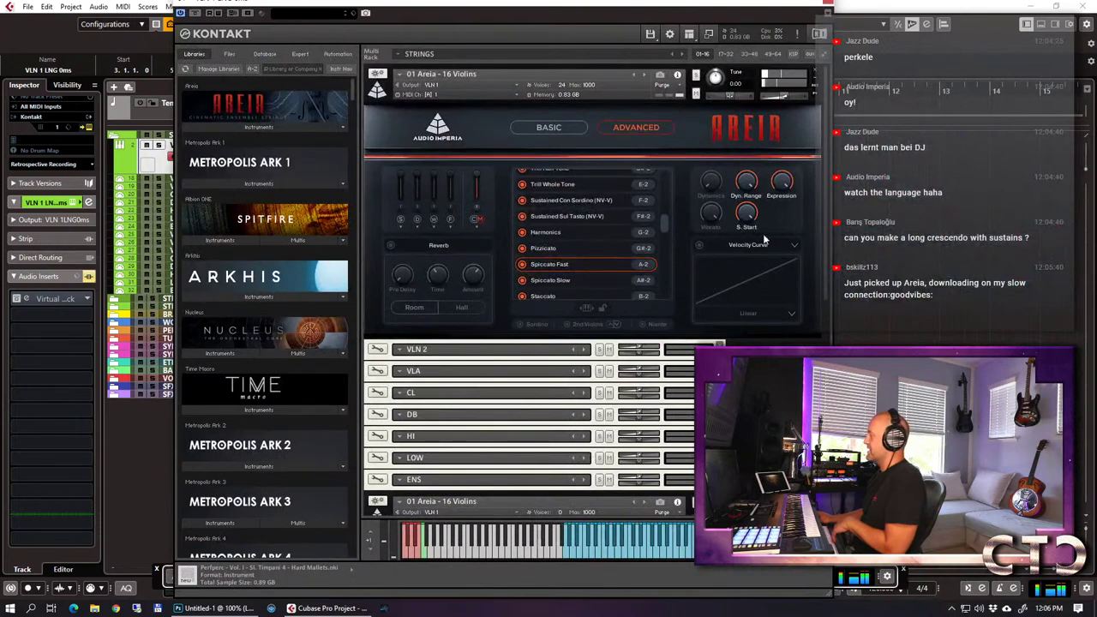
{"action": "left_click_drag", "start_coordinate": [744, 189], "coordinate": [745, 226]}
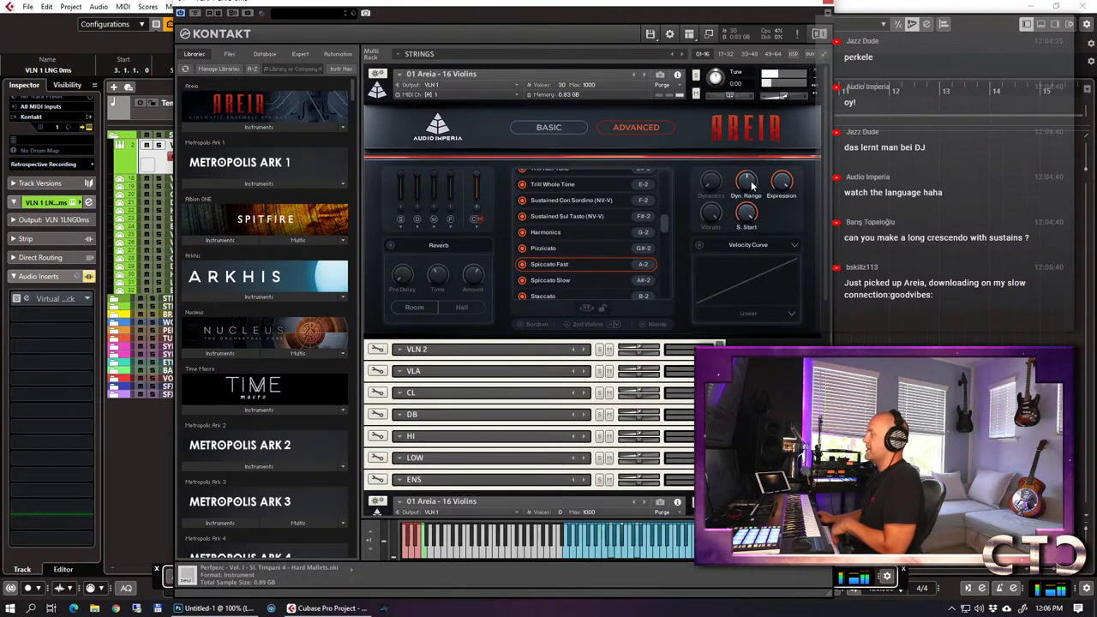
{"action": "left_click_drag", "start_coordinate": [748, 183], "coordinate": [752, 168]}
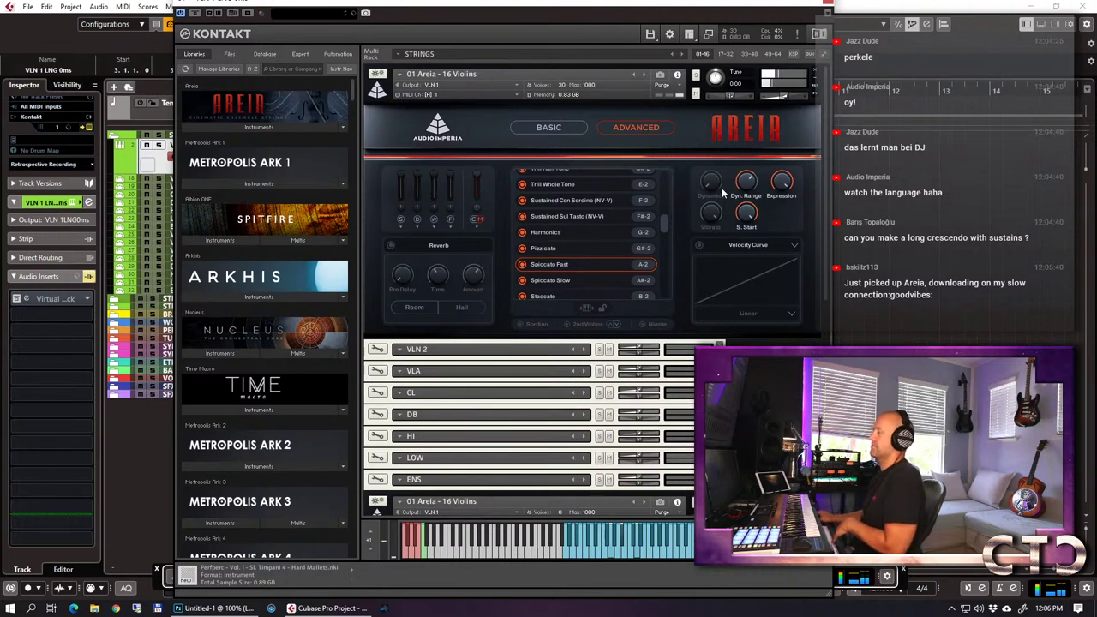
{"action": "left_click_drag", "start_coordinate": [752, 182], "coordinate": [745, 210]}
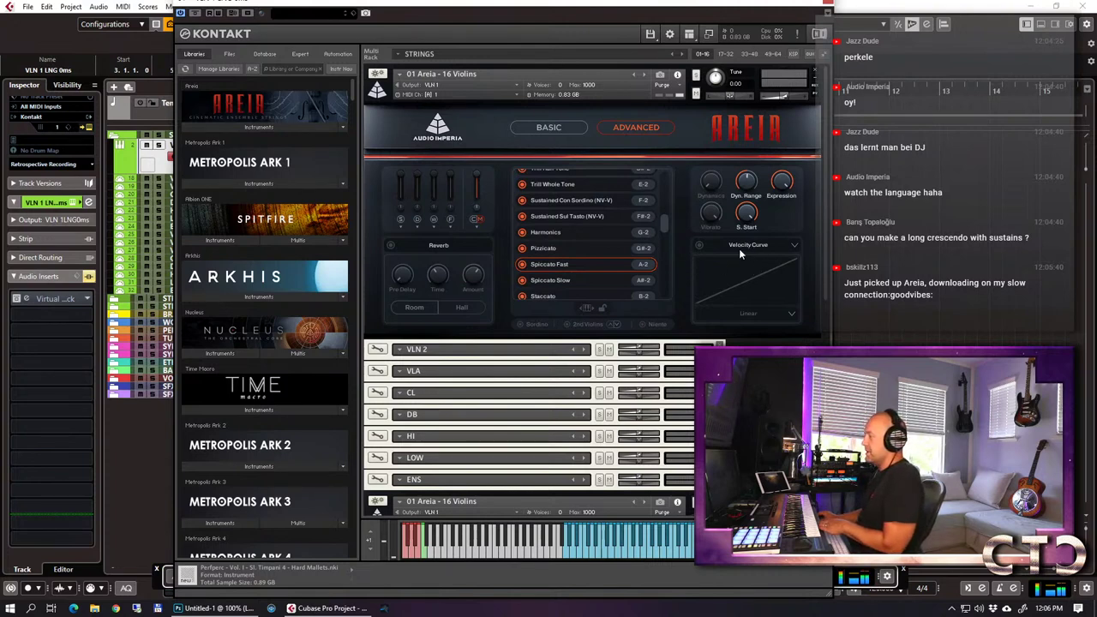
Look through the articulation list and the Velocity Curve section's alternatives, then return the patch to the Basic view.
{"action": "scroll", "coordinate": [669, 231], "scroll_direction": "up", "scroll_amount": 3}
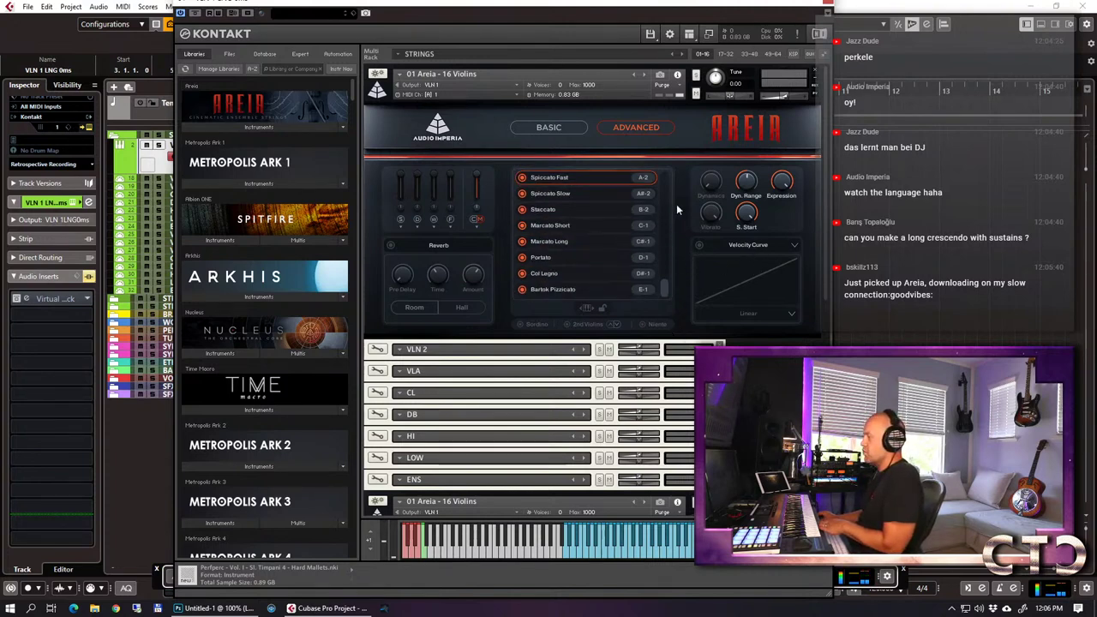
{"action": "left_click", "coordinate": [789, 245]}
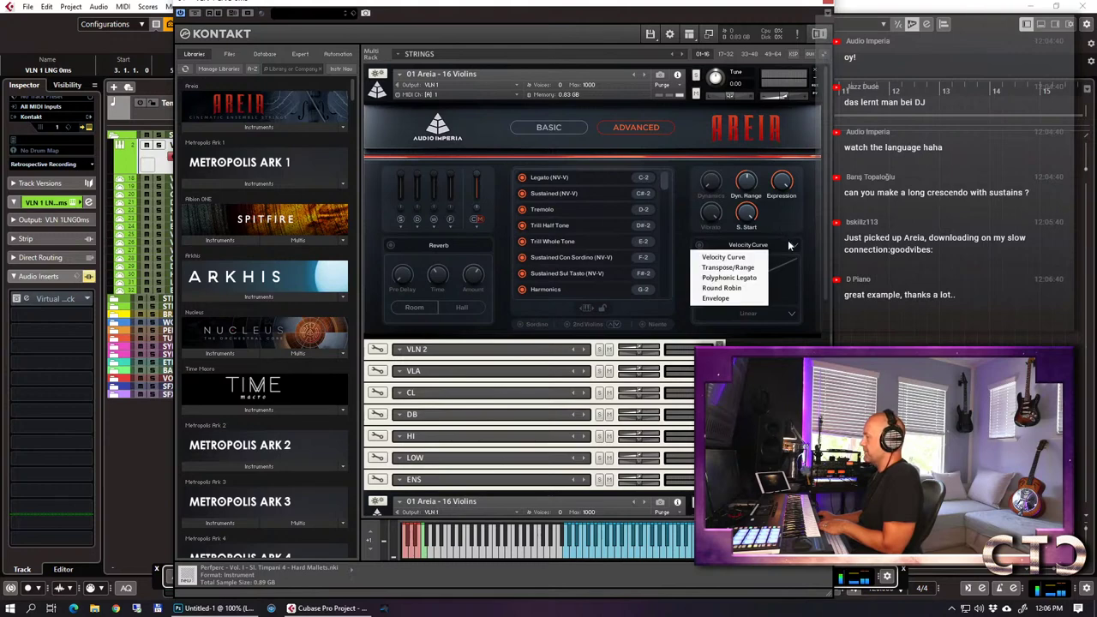
{"action": "left_click", "coordinate": [553, 128]}
Browse the Areia library to the 03 Perf Patches folder and replace the first violins patch with 01 Areia - 16 Violins - Perf.
{"action": "left_click", "coordinate": [227, 125]}
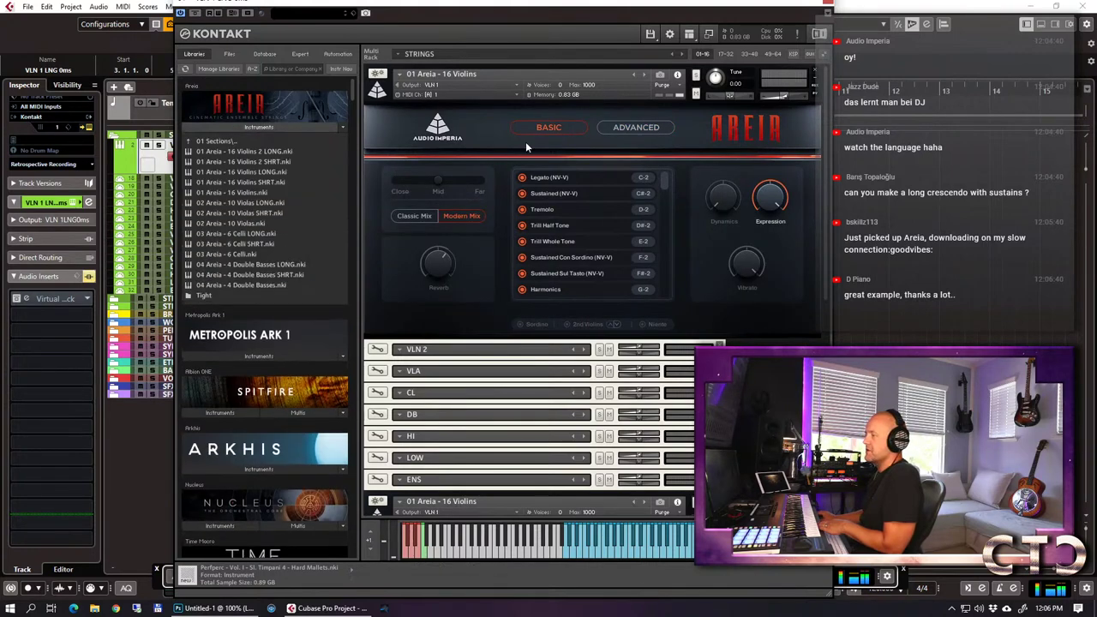
{"action": "left_click", "coordinate": [282, 144]}
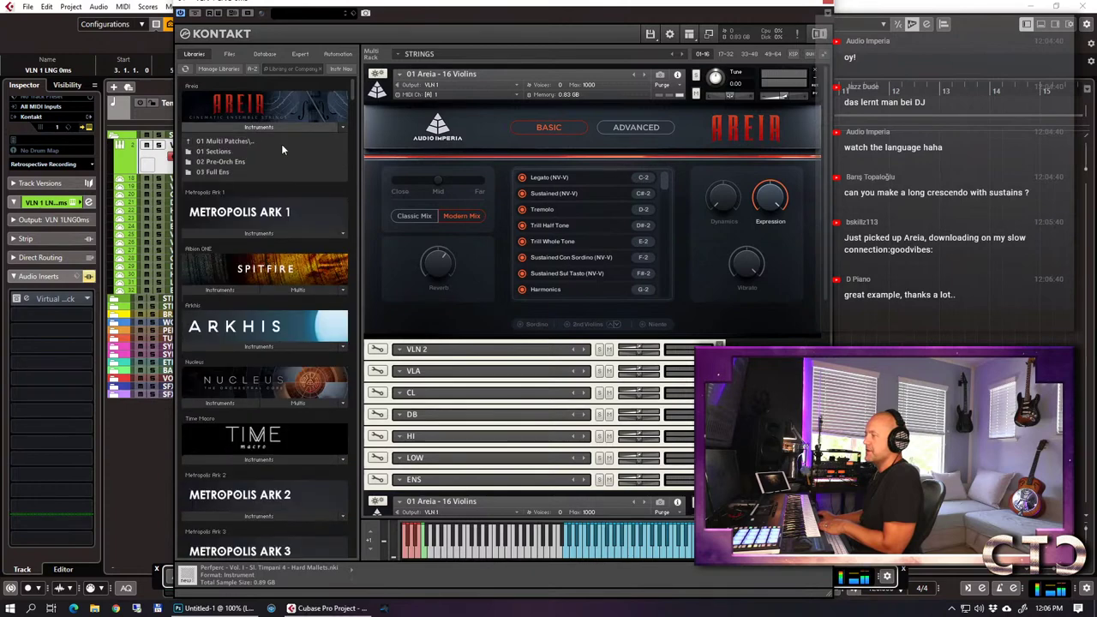
{"action": "left_click", "coordinate": [228, 152]}
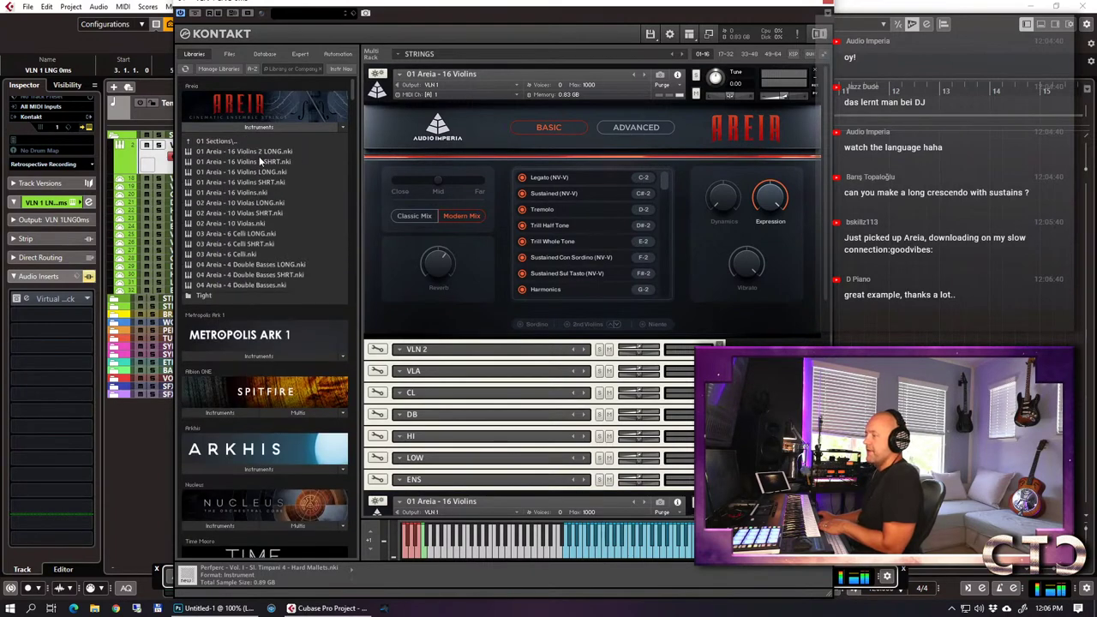
{"action": "left_click", "coordinate": [238, 142]}
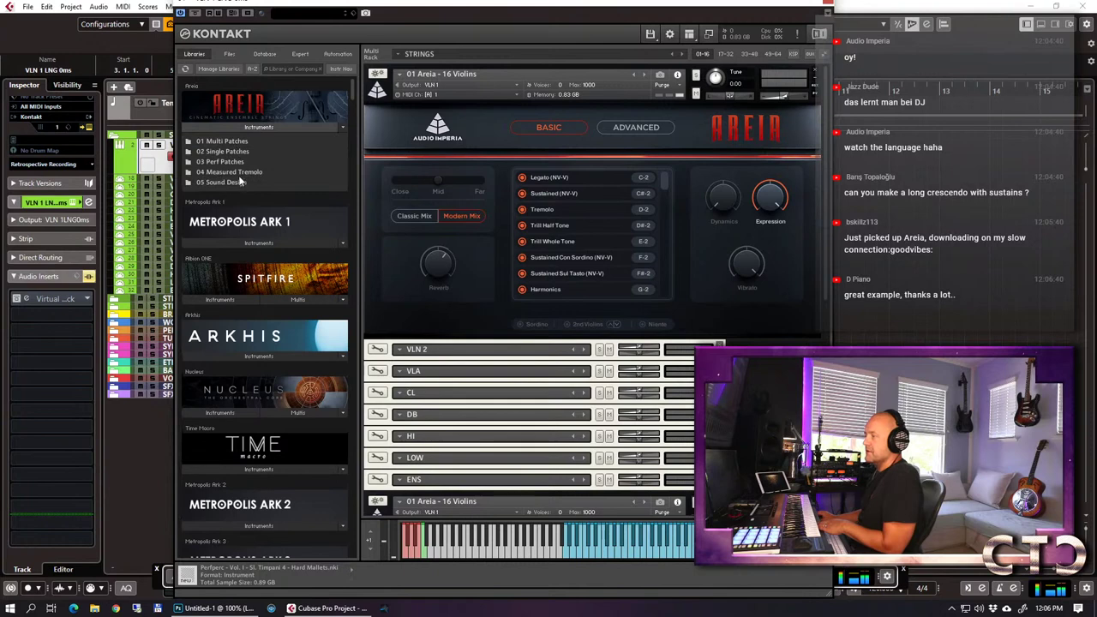
{"action": "left_click", "coordinate": [226, 161]}
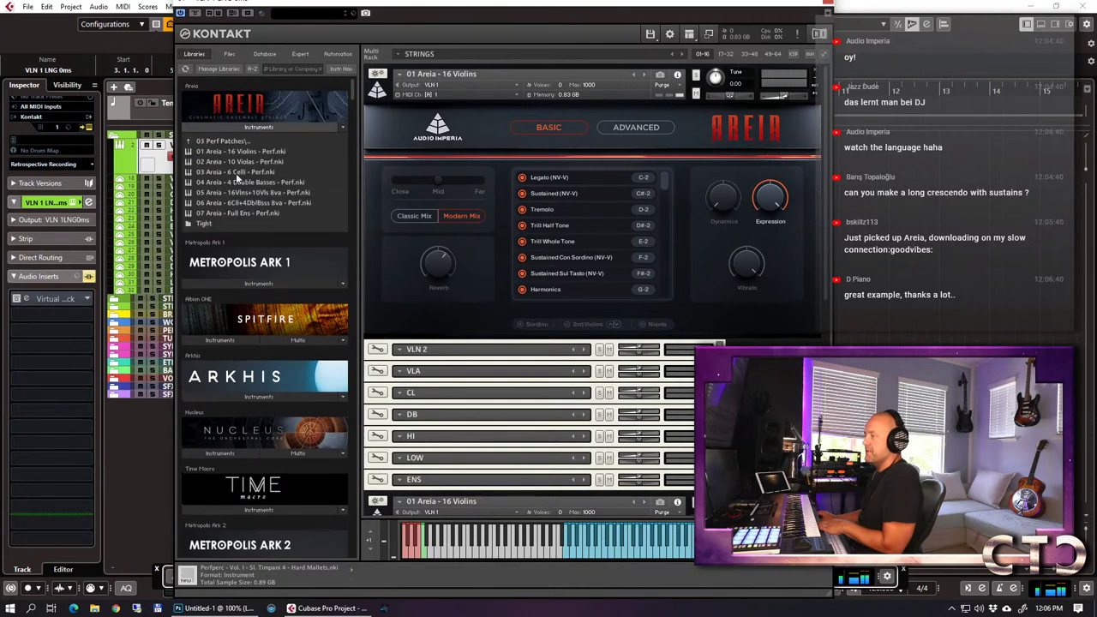
{"action": "left_click_drag", "start_coordinate": [249, 152], "coordinate": [514, 180]}
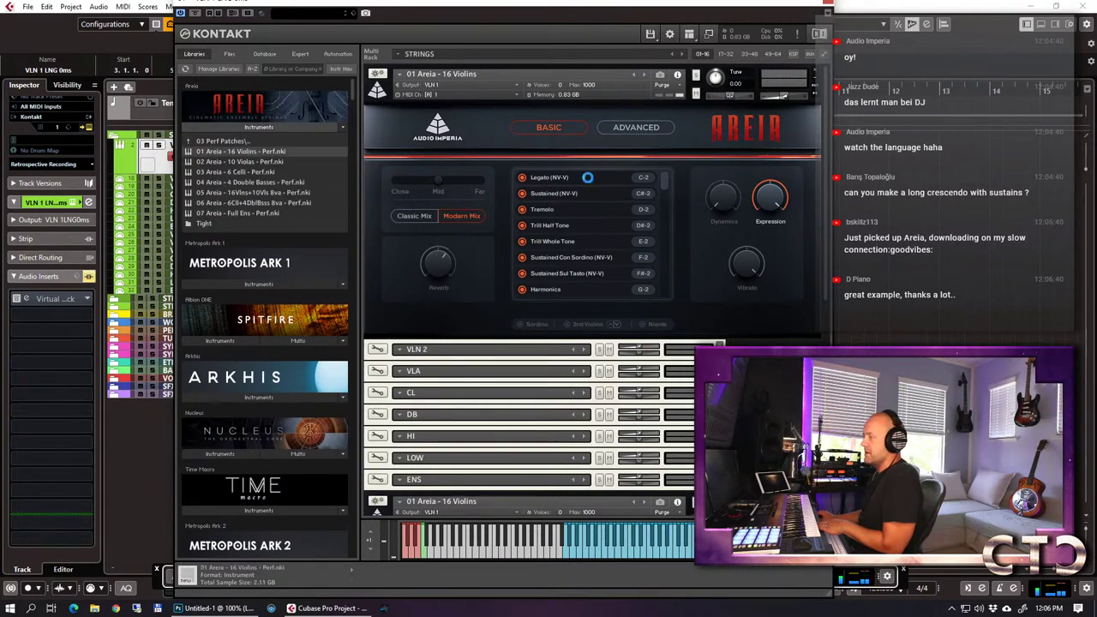
{"action": "left_click", "coordinate": [556, 347]}
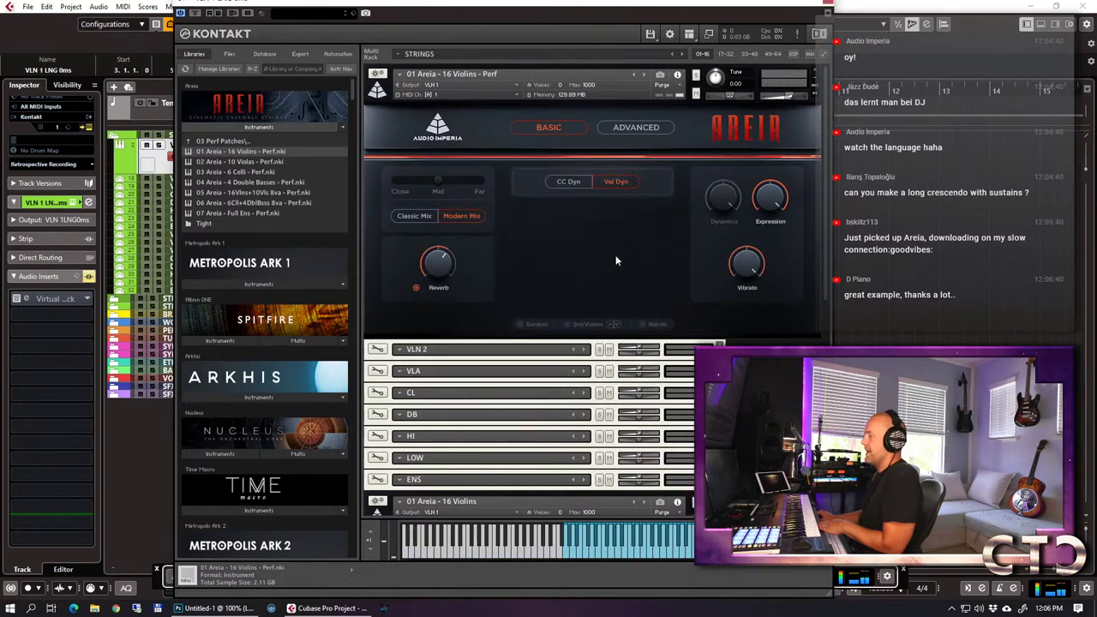
Switch the Perf violins patch to CC Dyn and back to Vel Dyn, and turn its reverb off.
{"action": "left_click", "coordinate": [567, 182]}
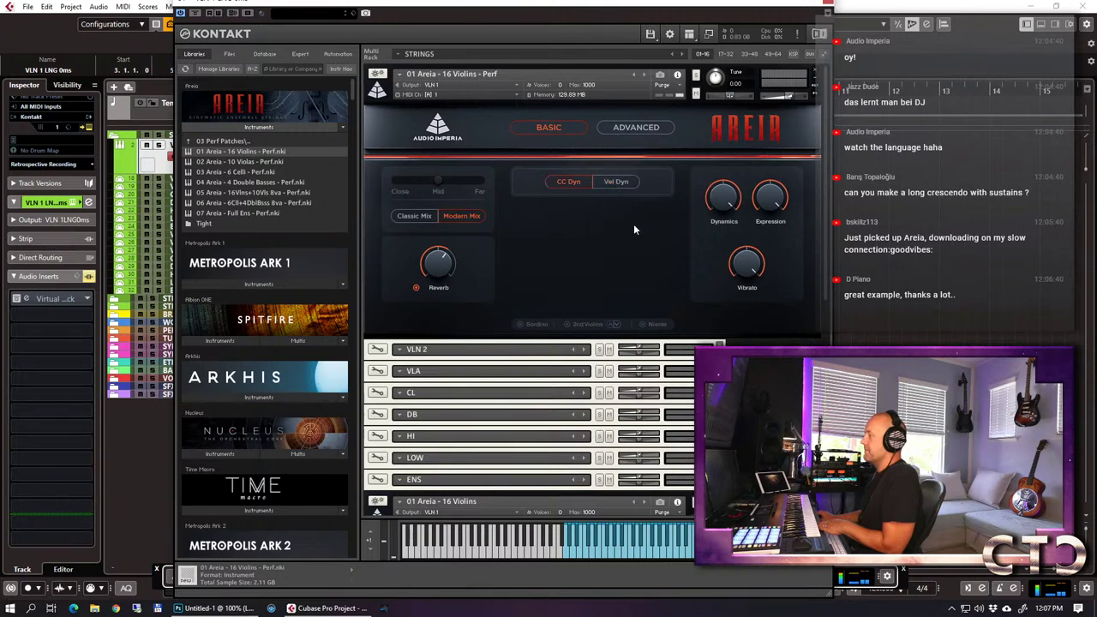
{"action": "left_click", "coordinate": [605, 179]}
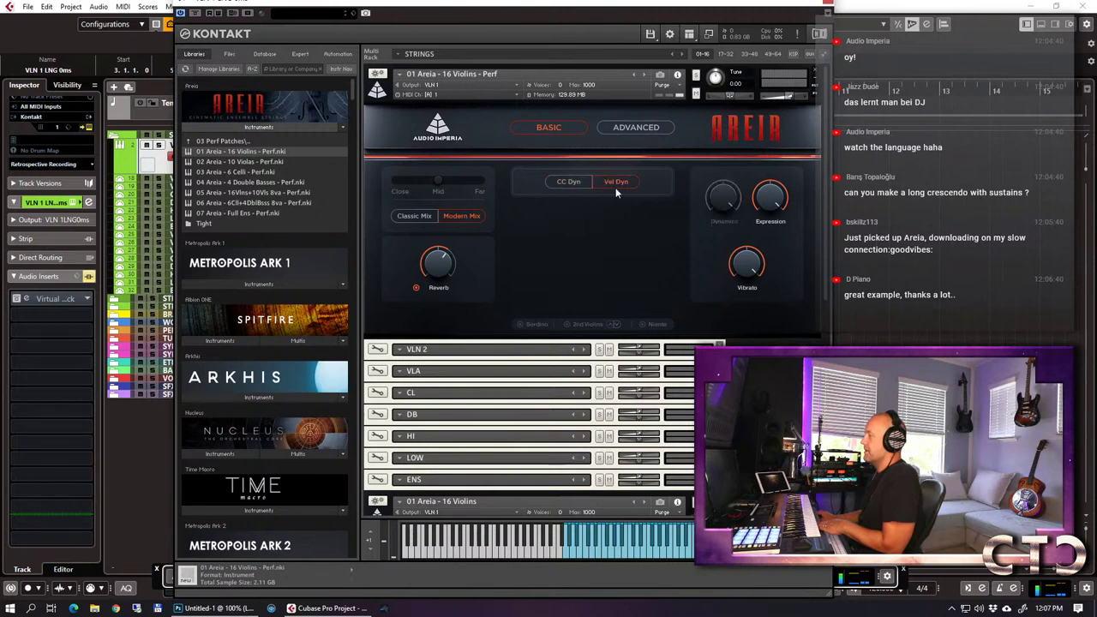
{"action": "left_click", "coordinate": [417, 287]}
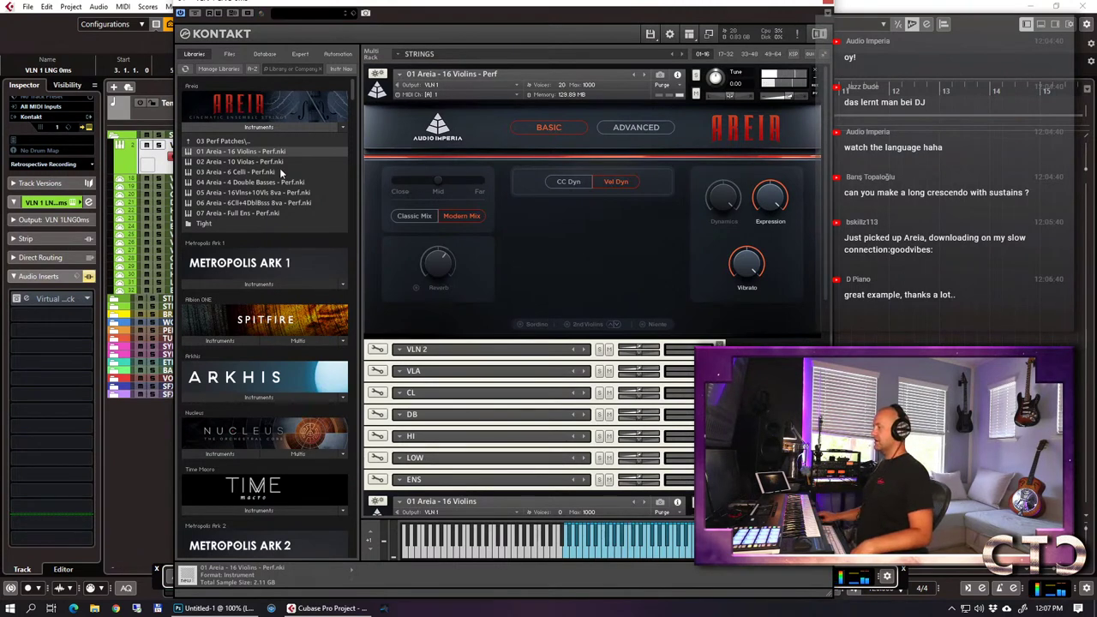
Check the Perf violins patch's Advanced settings, return to the Basic view, and set its dynamics control to CC Dyn.
{"action": "left_click", "coordinate": [643, 129]}
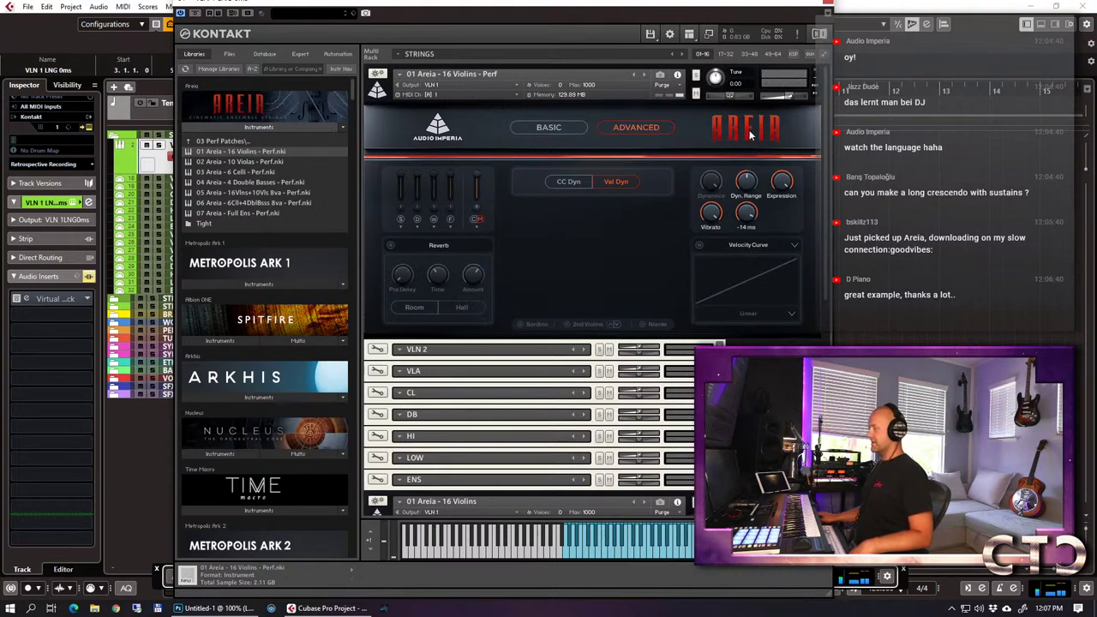
{"action": "left_click", "coordinate": [572, 126]}
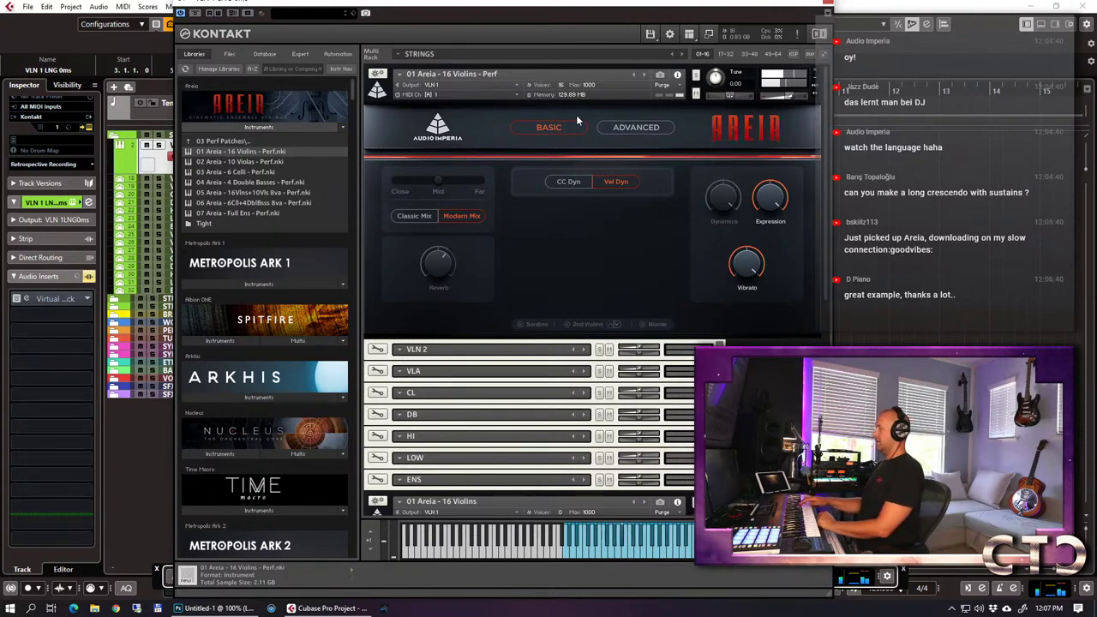
{"action": "left_click", "coordinate": [567, 184]}
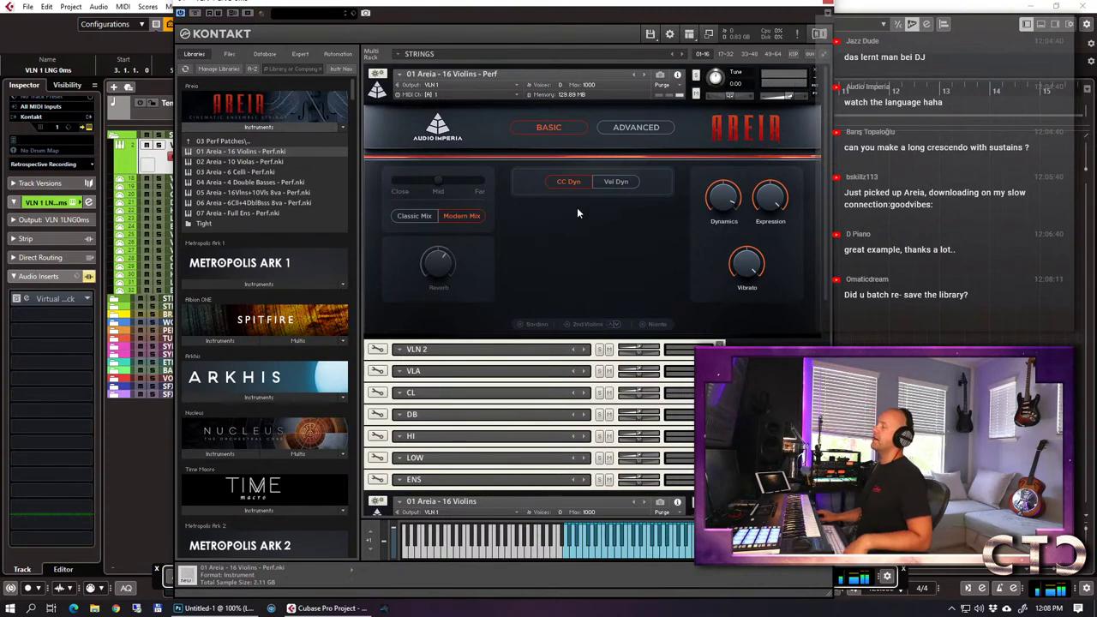
Replace the Perf violins with 03 Areia - 6 Celli - Perf, check its Advanced settings, and return to the Basic view.
{"action": "double_click", "coordinate": [257, 173]}
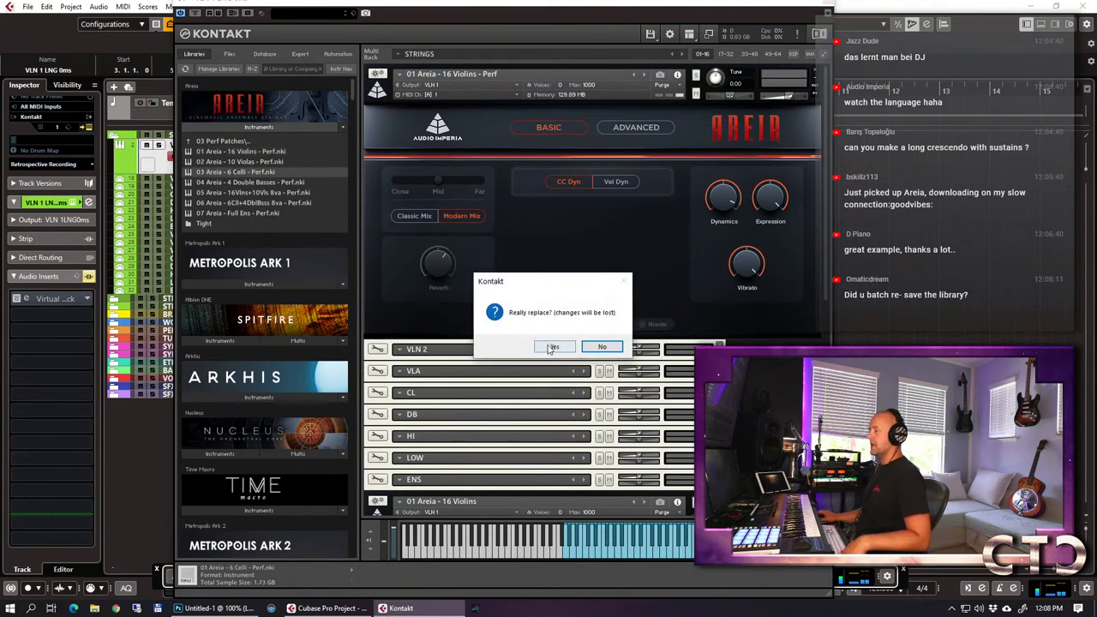
{"action": "left_click", "coordinate": [552, 347]}
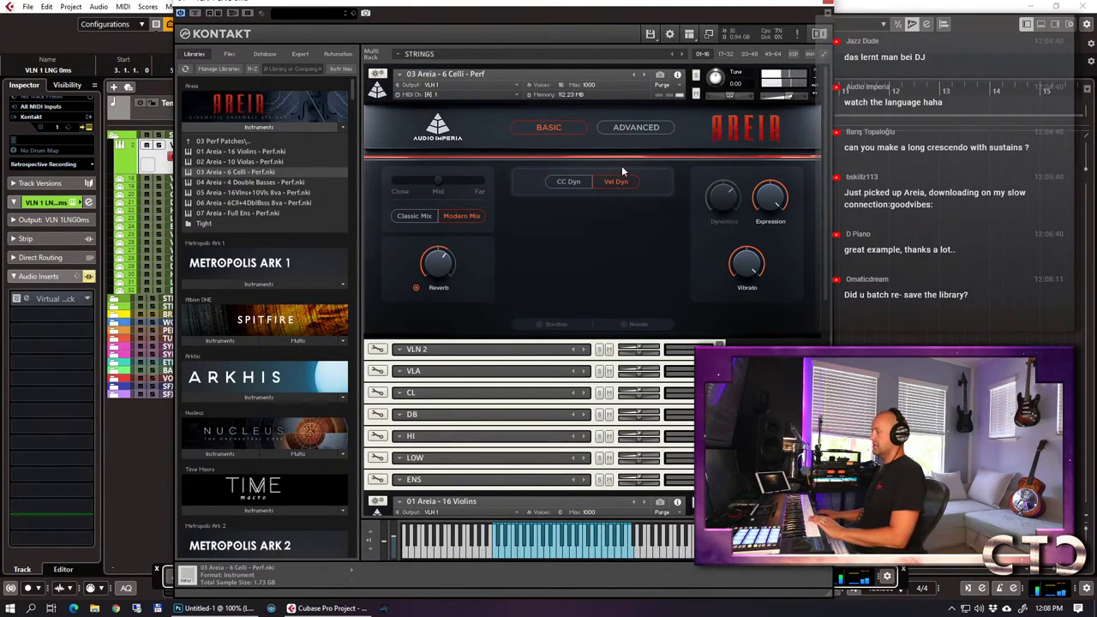
{"action": "left_click", "coordinate": [642, 129]}
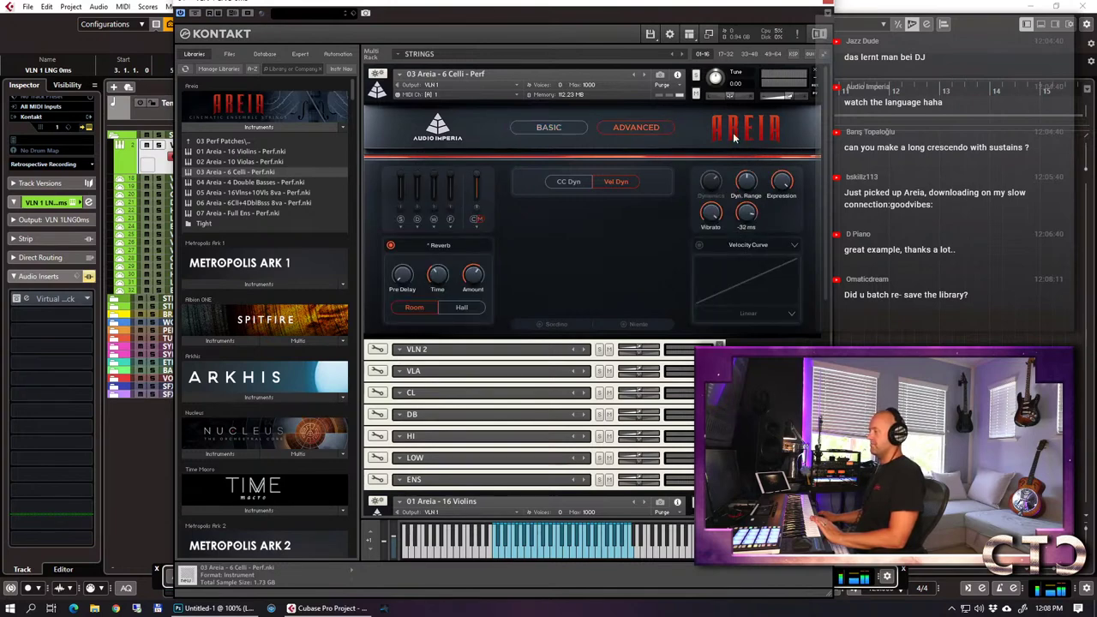
{"action": "left_click", "coordinate": [574, 127]}
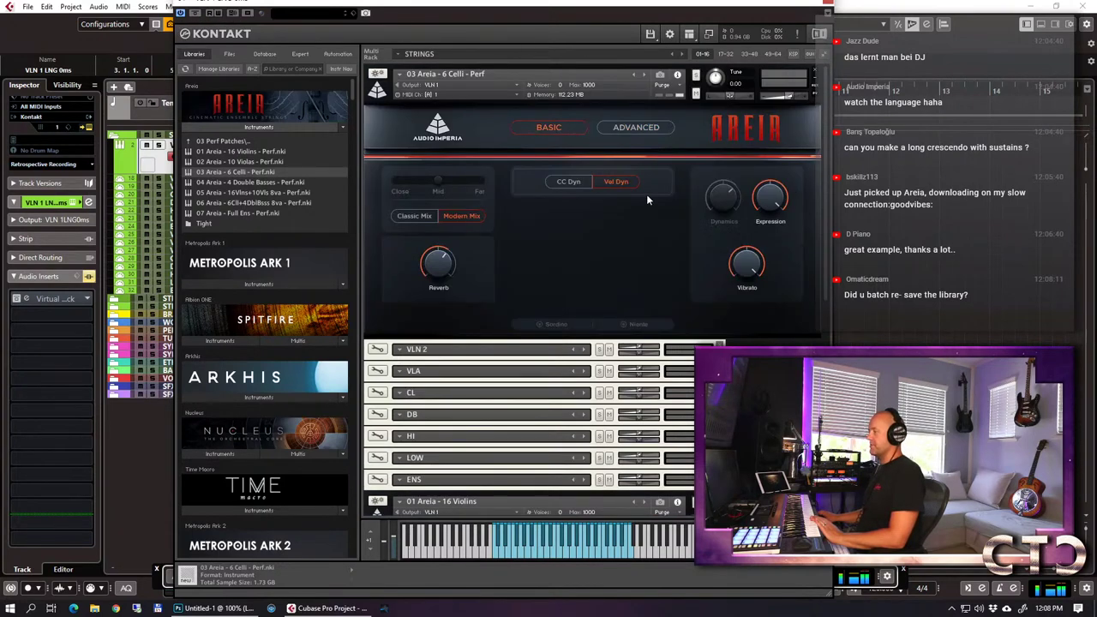
Set the Perf celli to CC Dyn, try Classic Mix against Modern Mix, and check the Advanced settings before returning to the Basic view.
{"action": "left_click", "coordinate": [567, 182]}
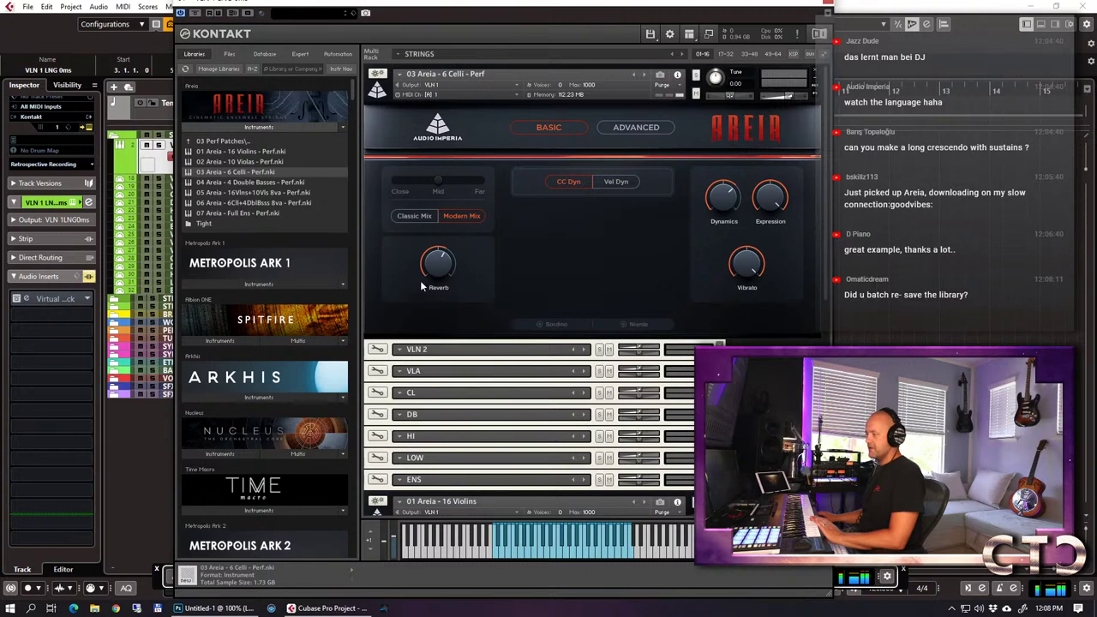
{"action": "left_click", "coordinate": [413, 218]}
{"action": "left_click", "coordinate": [463, 217]}
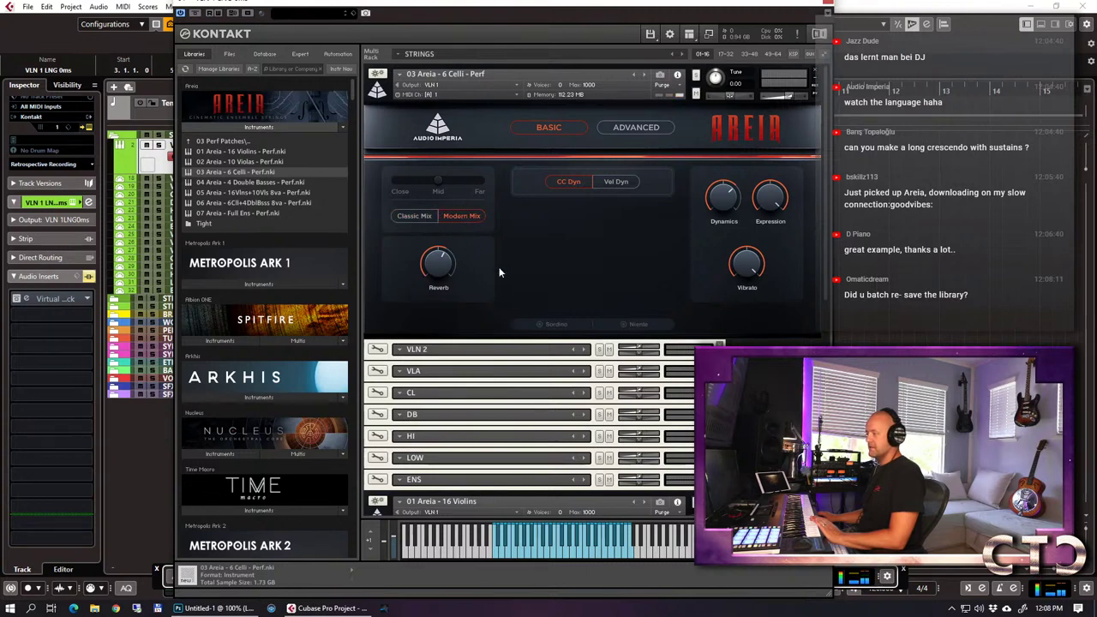
{"action": "left_click", "coordinate": [619, 130]}
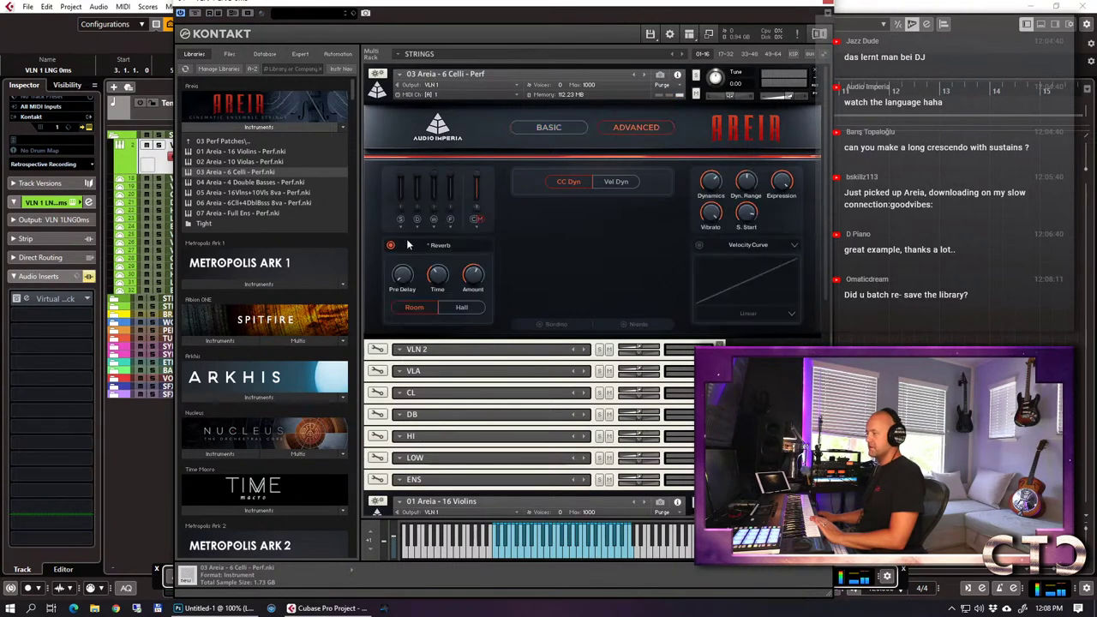
{"action": "left_click", "coordinate": [553, 128]}
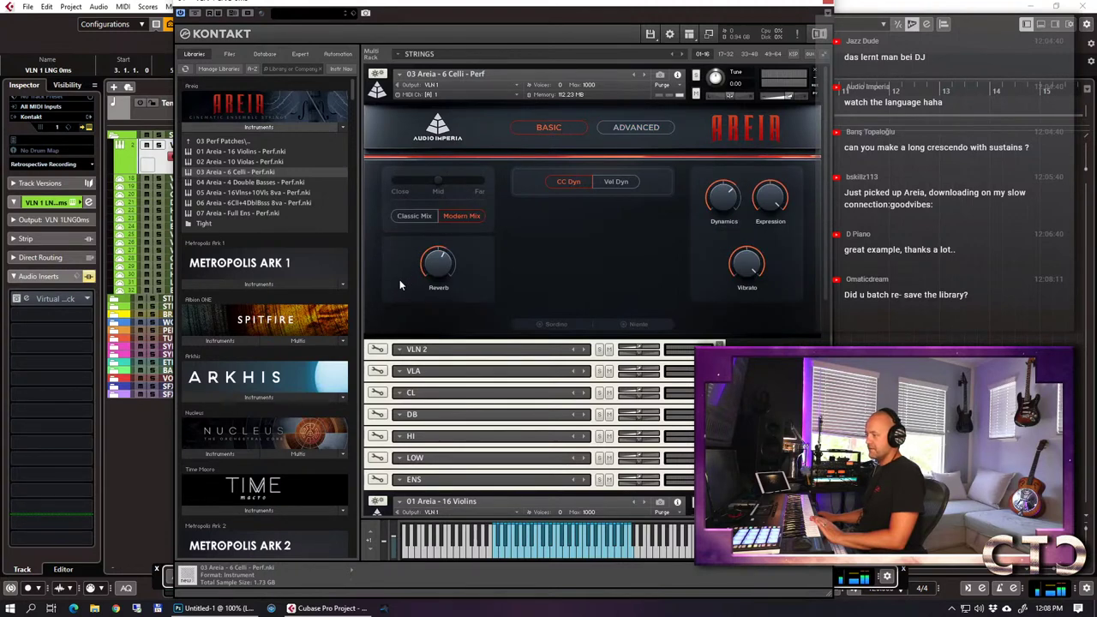
Switch the 01 Areia - 16 Violins patch to the Basic view and turn its reverb amount all the way down.
{"action": "scroll", "coordinate": [602, 363], "scroll_direction": "down", "scroll_amount": 6}
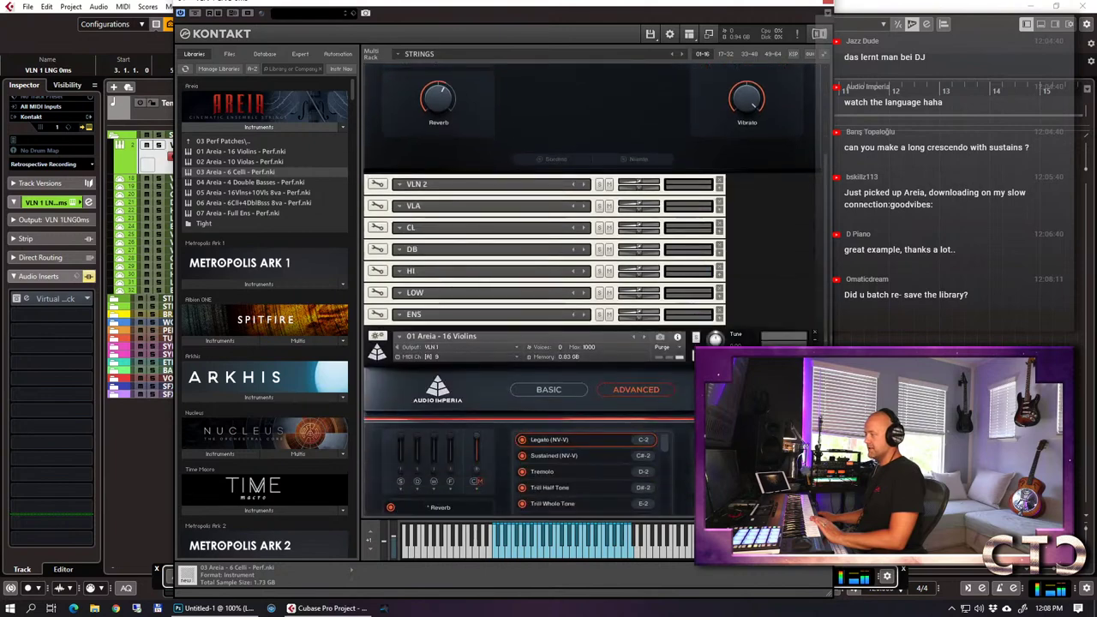
{"action": "left_click", "coordinate": [520, 270]}
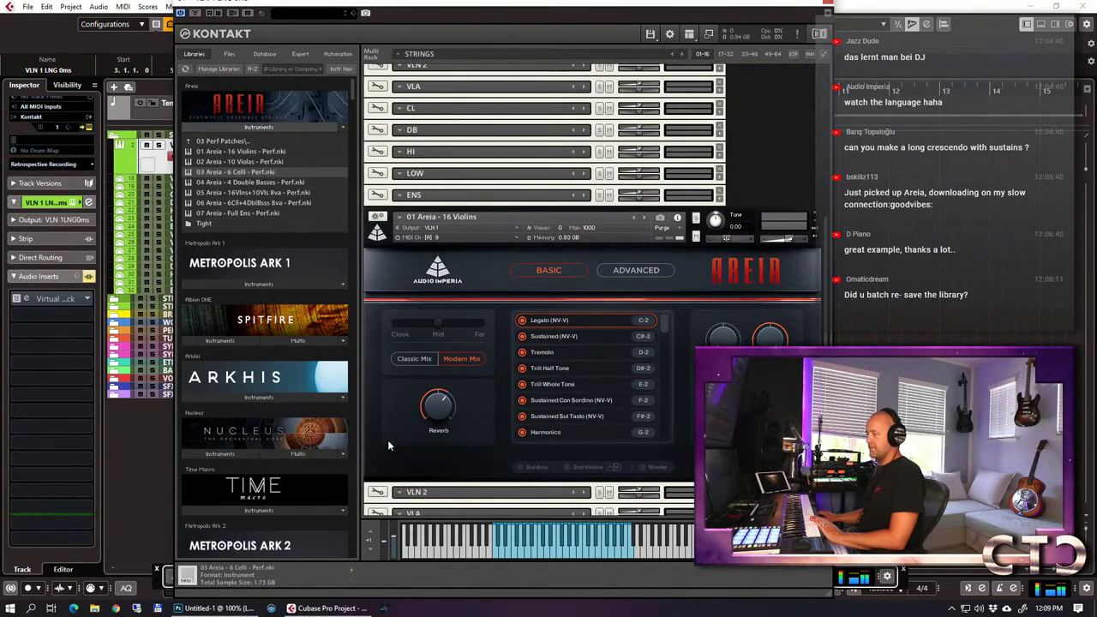
{"action": "left_click_drag", "start_coordinate": [454, 393], "coordinate": [454, 454]}
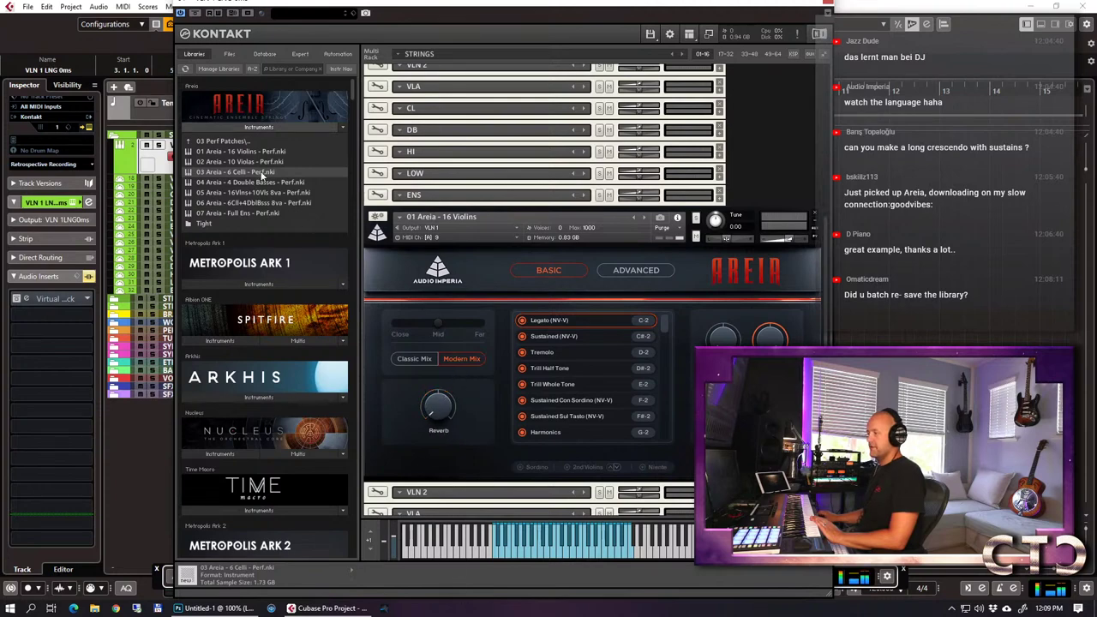
{"action": "scroll", "coordinate": [819, 85], "scroll_direction": "up", "scroll_amount": 5}
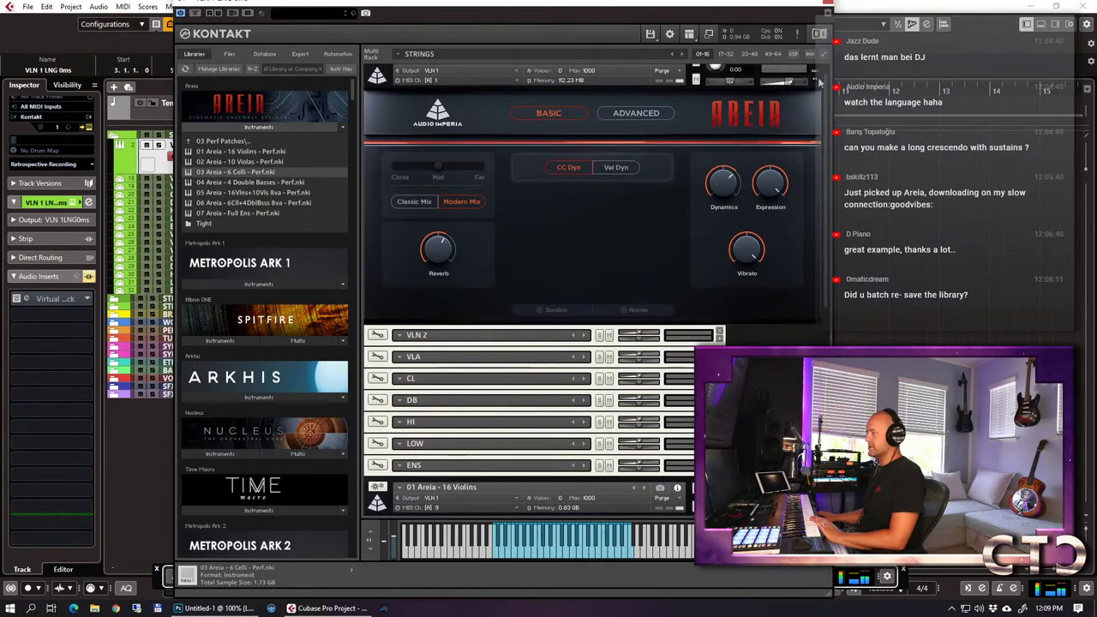
{"action": "scroll", "coordinate": [819, 85], "scroll_direction": "up", "scroll_amount": 1}
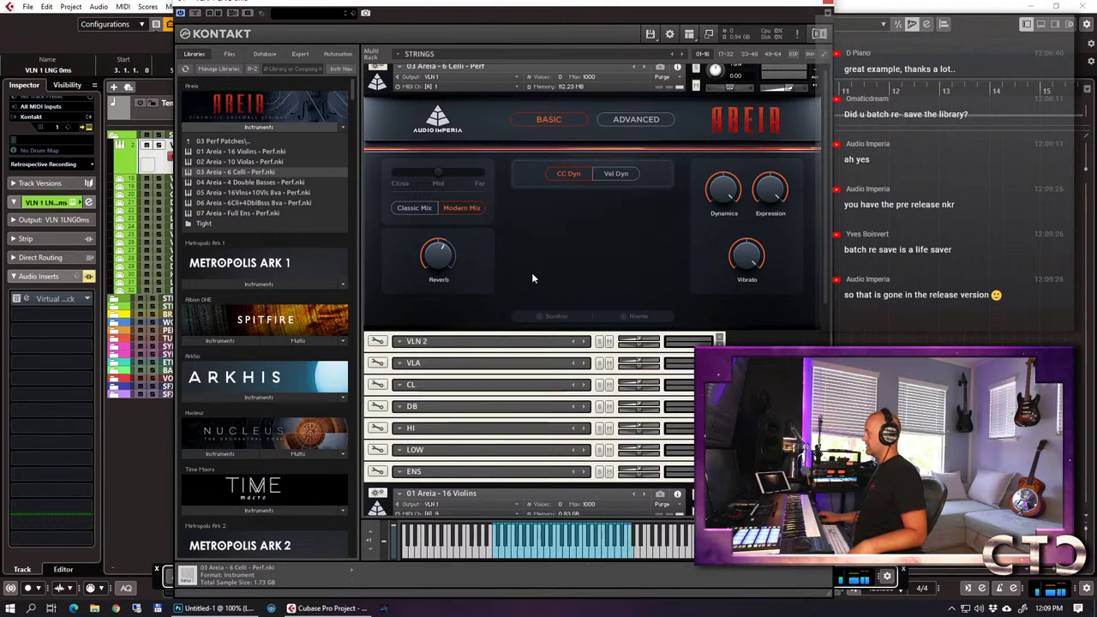
{"action": "scroll", "coordinate": [531, 277], "scroll_direction": "up", "scroll_amount": 1}
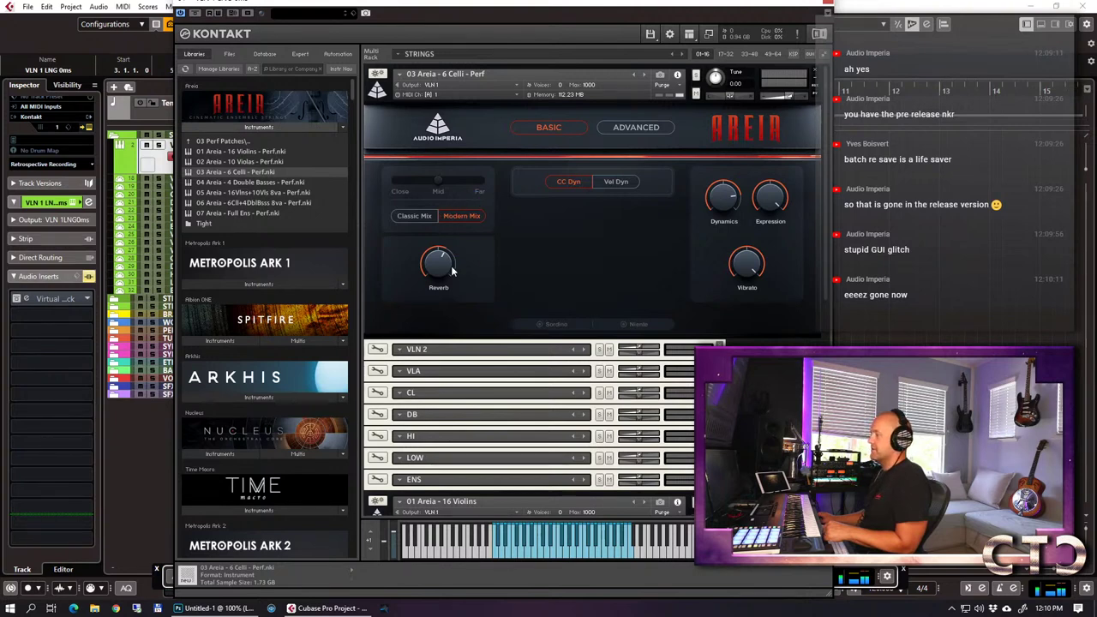
Replace the Perf celli with 04 Areia - 4 Double Basses - Perf, set it to CC Dyn, and check its Advanced settings.
{"action": "double_click", "coordinate": [265, 183]}
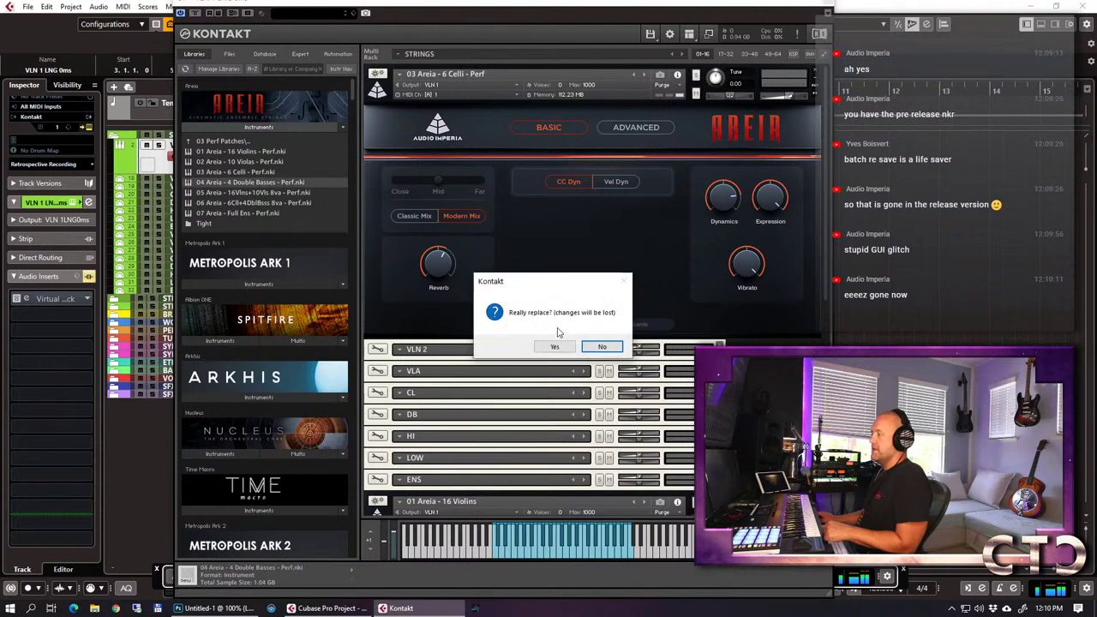
{"action": "left_click", "coordinate": [555, 347]}
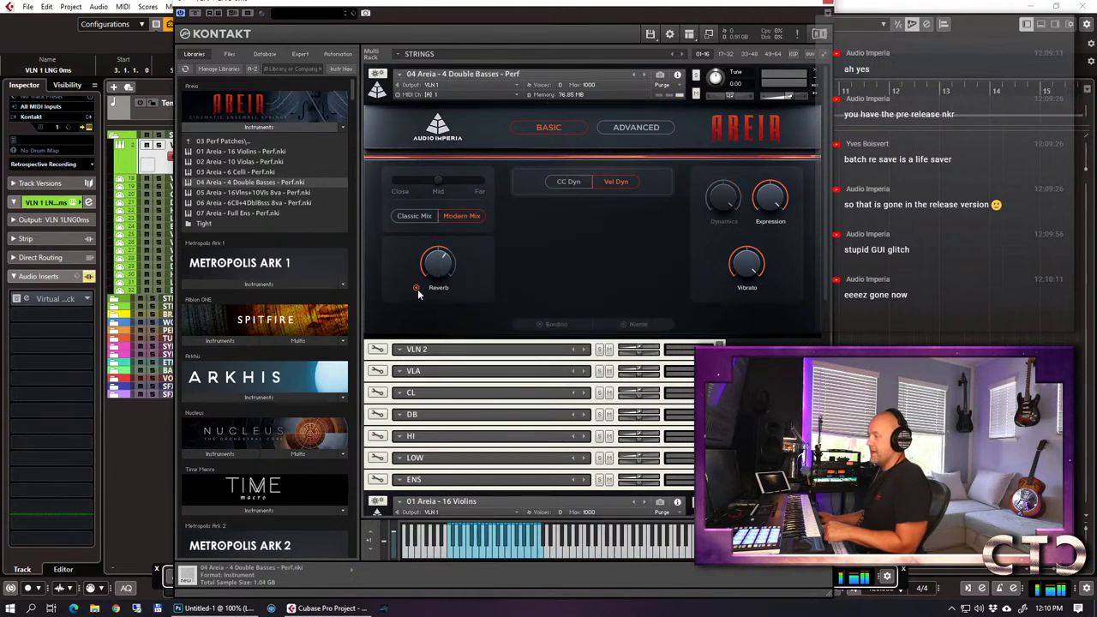
{"action": "left_click", "coordinate": [635, 130]}
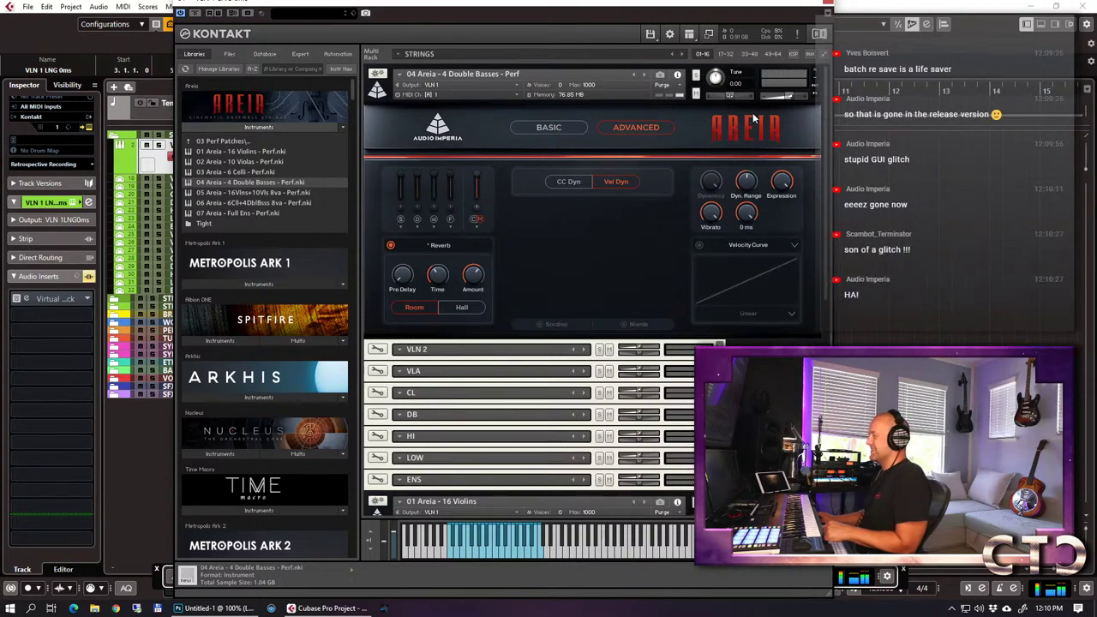
{"action": "left_click", "coordinate": [559, 126]}
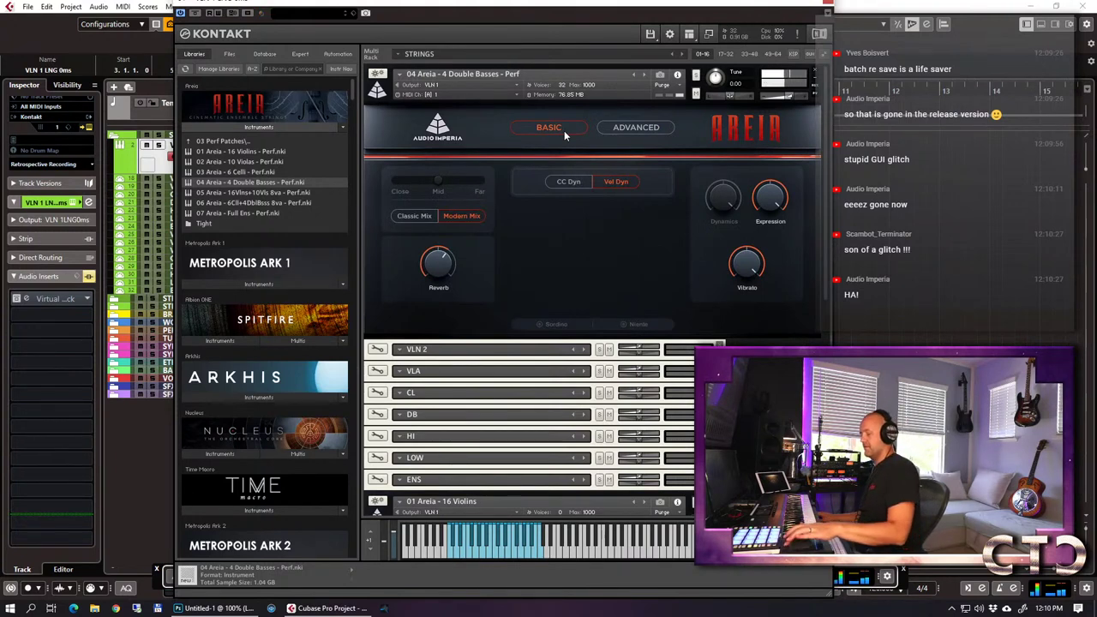
{"action": "left_click", "coordinate": [570, 182]}
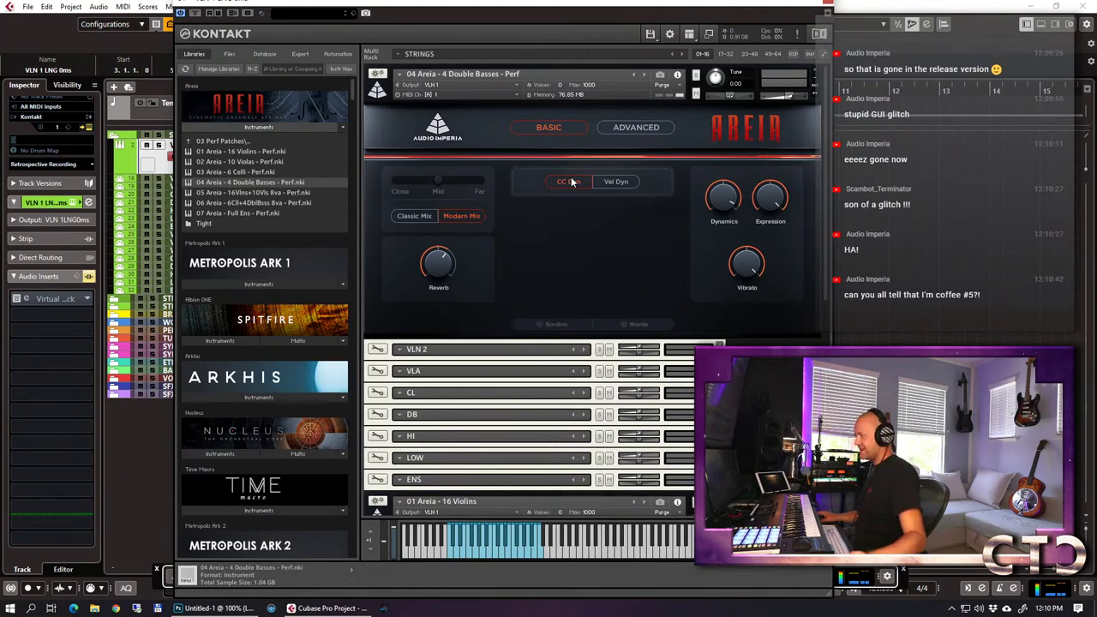
{"action": "left_click", "coordinate": [631, 129]}
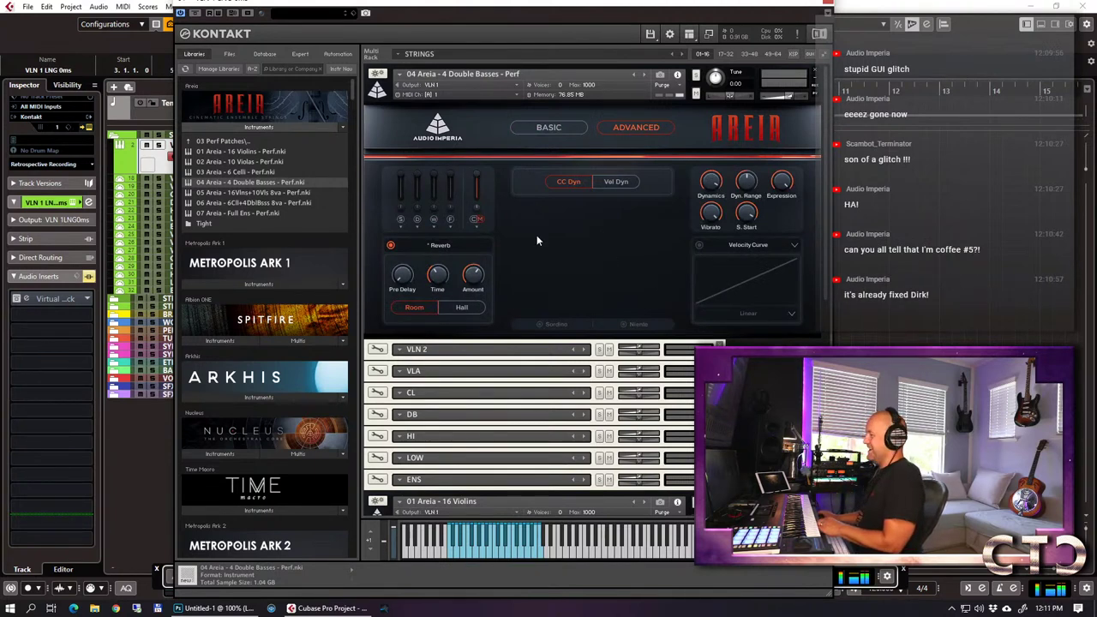
Replace the Perf double basses with 03 Areia - 6 Celli - Perf and set its dynamics control to CC Dyn.
{"action": "left_click_drag", "start_coordinate": [236, 171], "coordinate": [592, 257]}
{"action": "left_click", "coordinate": [555, 346]}
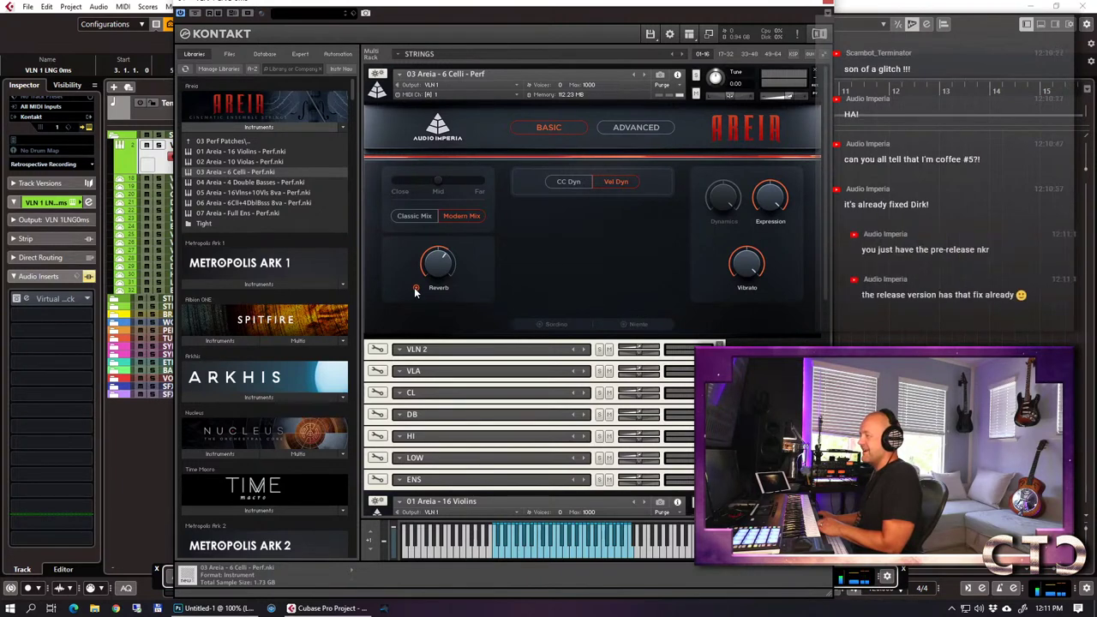
{"action": "left_click", "coordinate": [561, 183]}
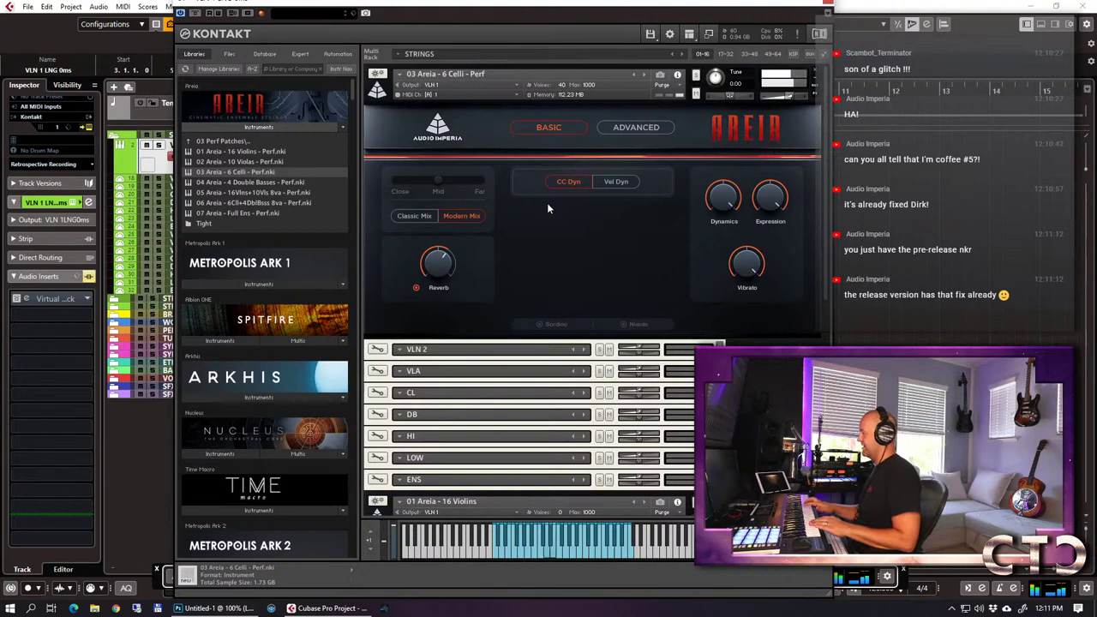
Replace the Perf celli with 05 Areia - 16Vlns+10Vls 8va - Perf, turn its reverb off, and return to the Basic view.
{"action": "left_click_drag", "start_coordinate": [254, 192], "coordinate": [428, 270]}
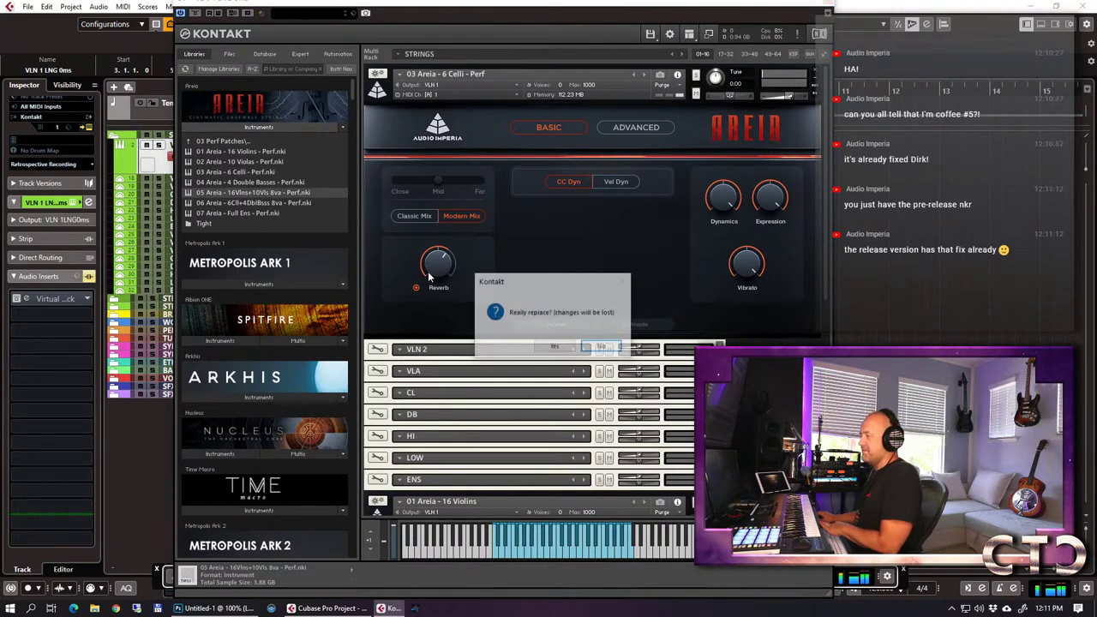
{"action": "left_click", "coordinate": [554, 347]}
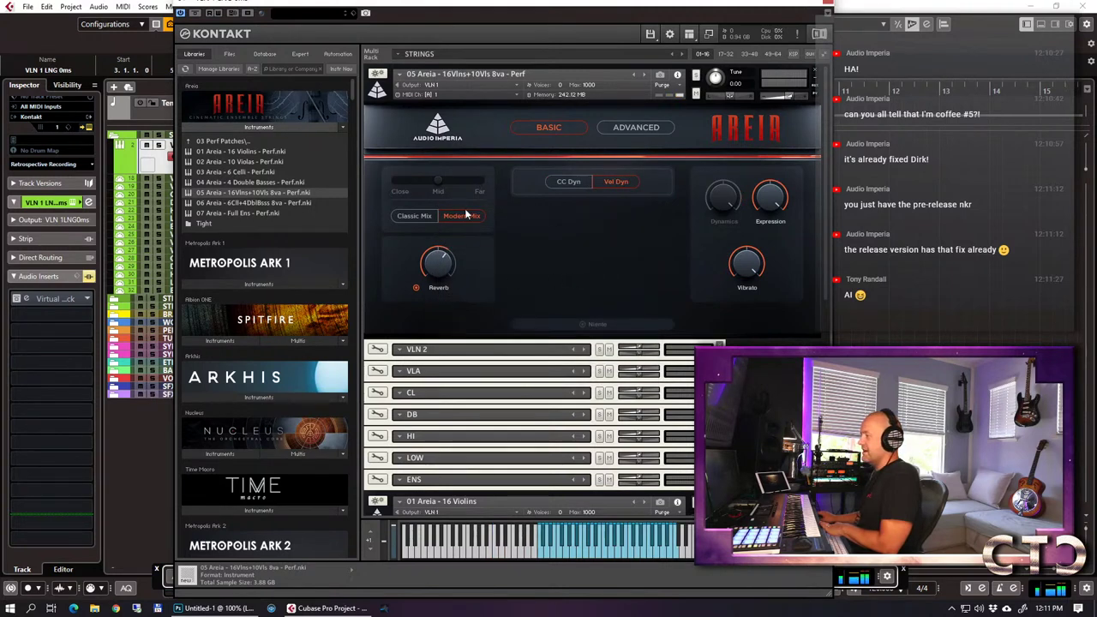
{"action": "left_click", "coordinate": [650, 128]}
{"action": "left_click", "coordinate": [390, 246]}
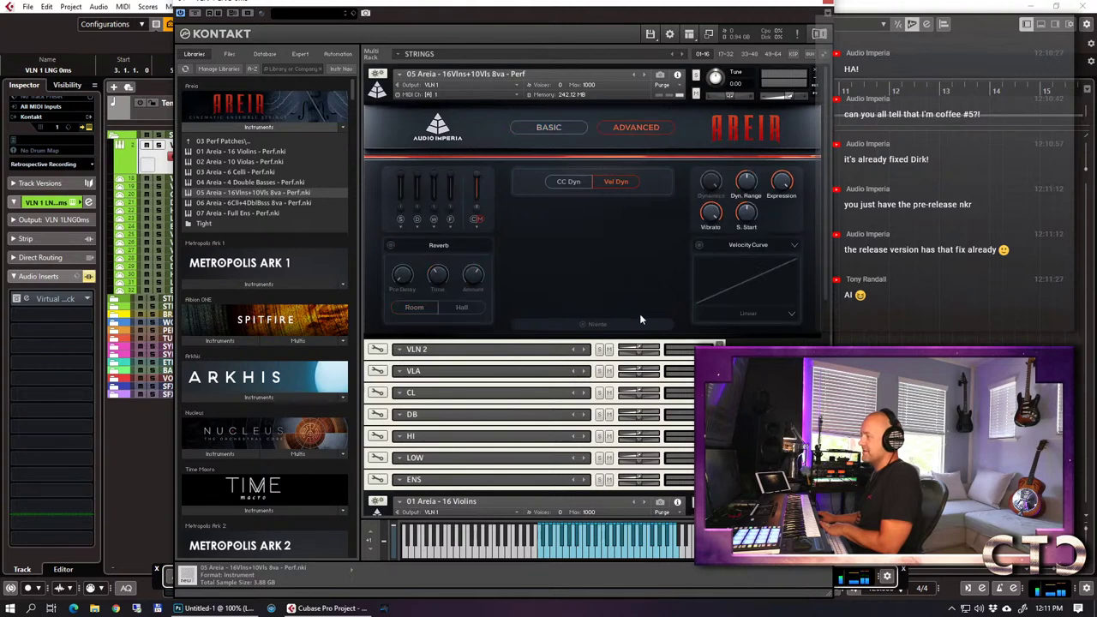
{"action": "left_click", "coordinate": [551, 129]}
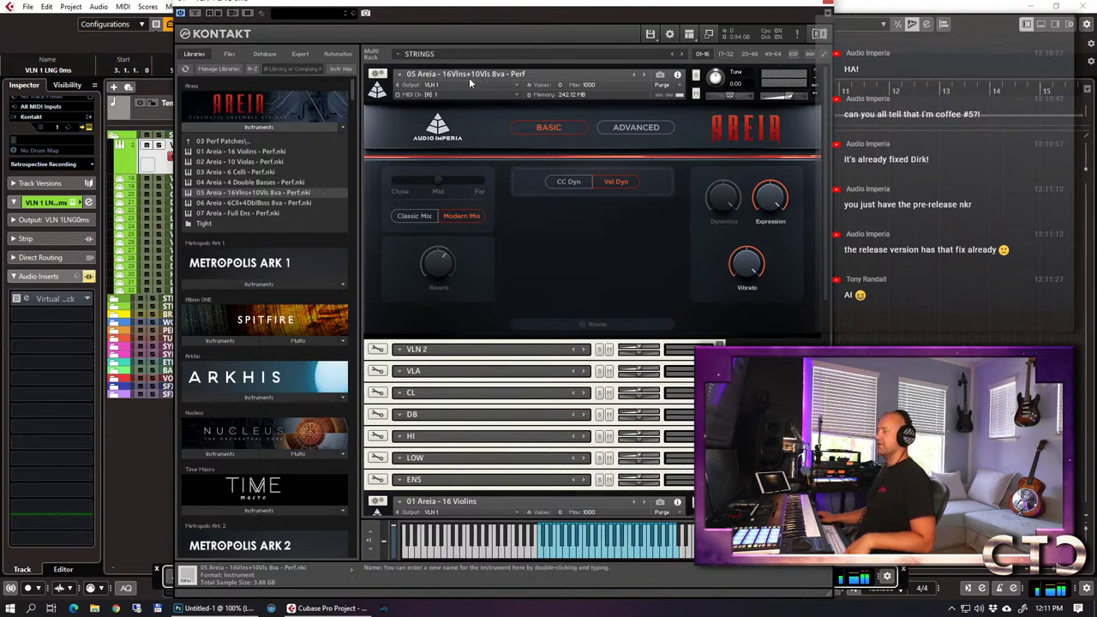
Set the octave violins and violas Perf patch to CC Dyn and try raising its S. Start control in the Advanced settings.
{"action": "left_click", "coordinate": [569, 182]}
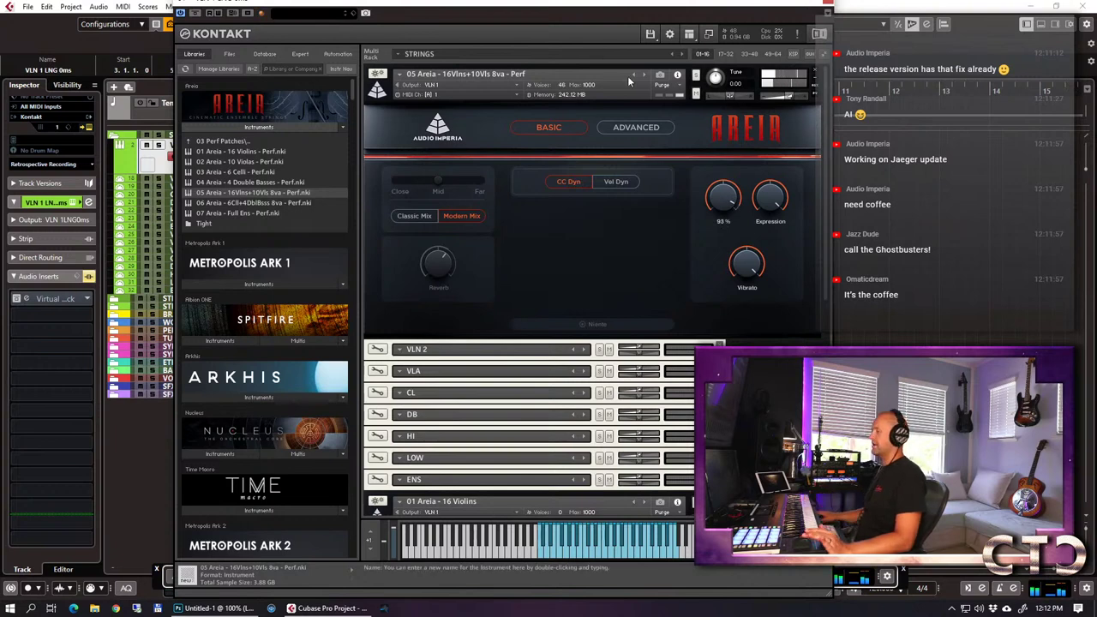
{"action": "left_click", "coordinate": [635, 127]}
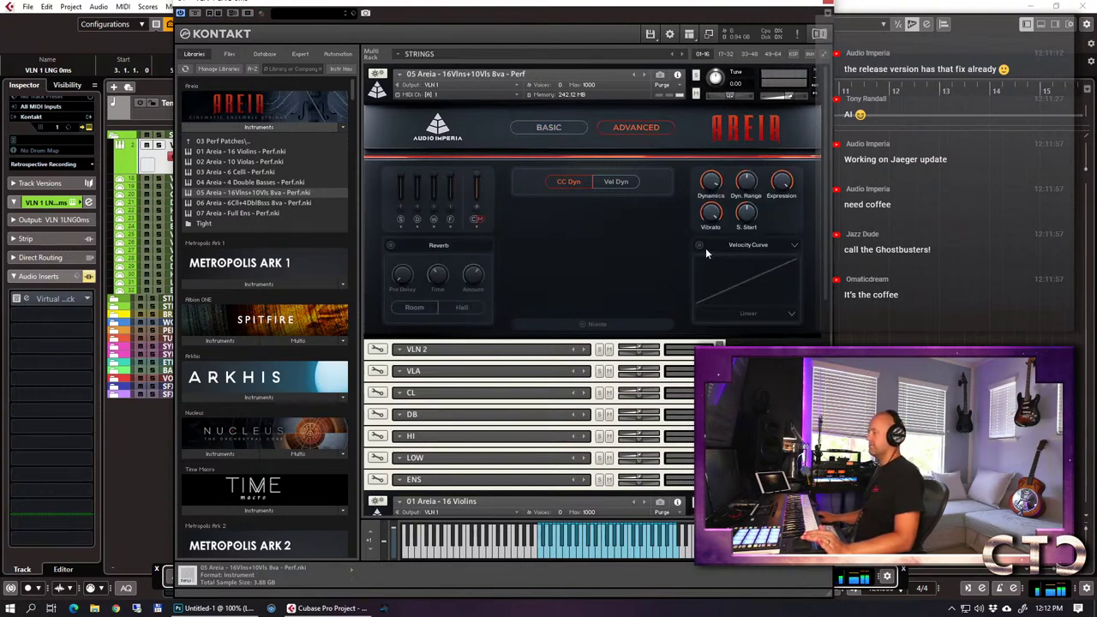
{"action": "left_click_drag", "start_coordinate": [757, 220], "coordinate": [756, 165]}
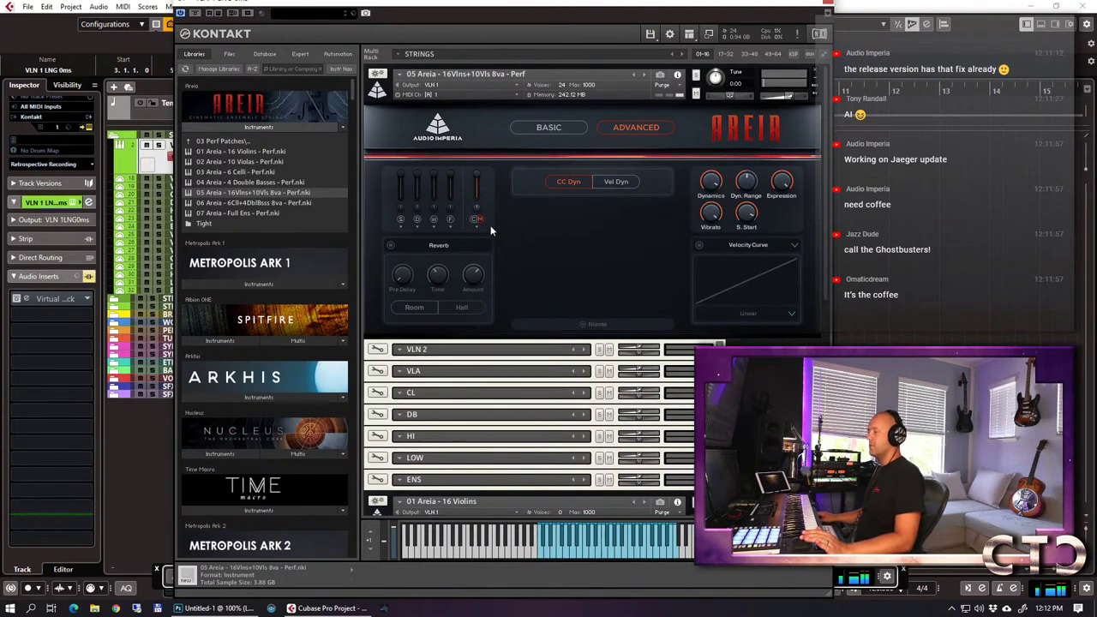
Compare the S, W and F microphones of the violins and violas Perf patch one at a time, ending on the C/M mix.
{"action": "left_click", "coordinate": [399, 219]}
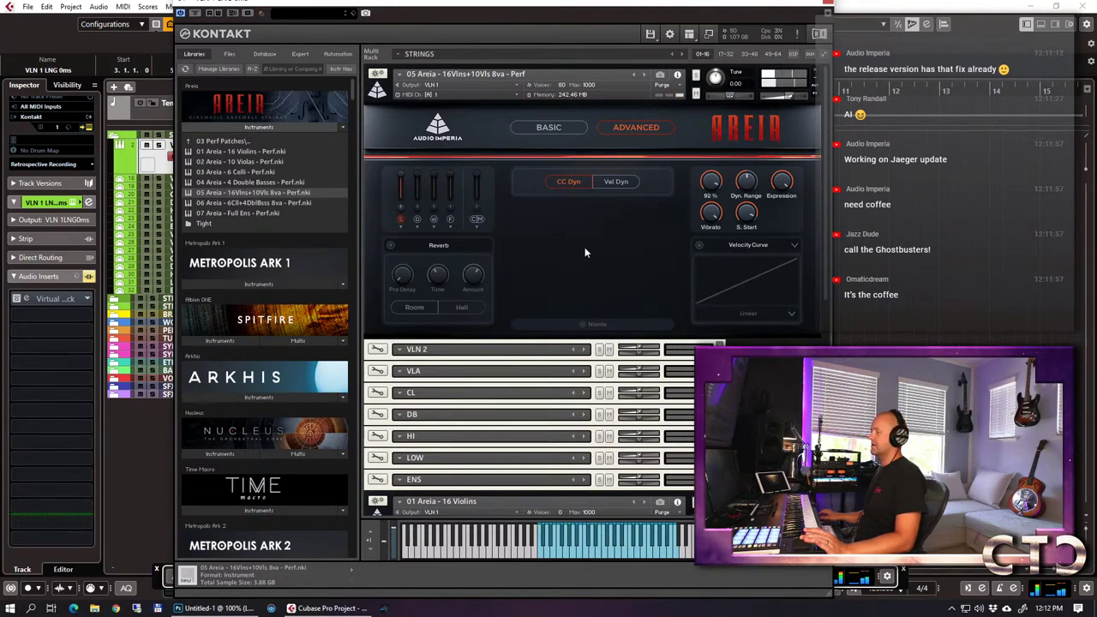
{"action": "left_click", "coordinate": [433, 220]}
{"action": "left_click", "coordinate": [399, 220]}
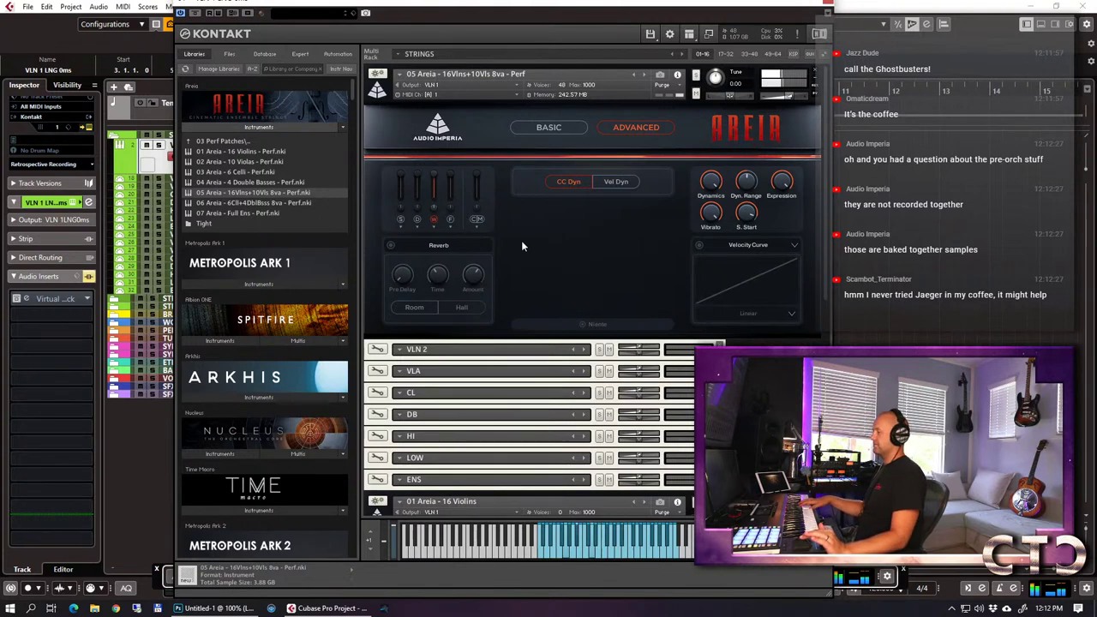
{"action": "left_click", "coordinate": [450, 219]}
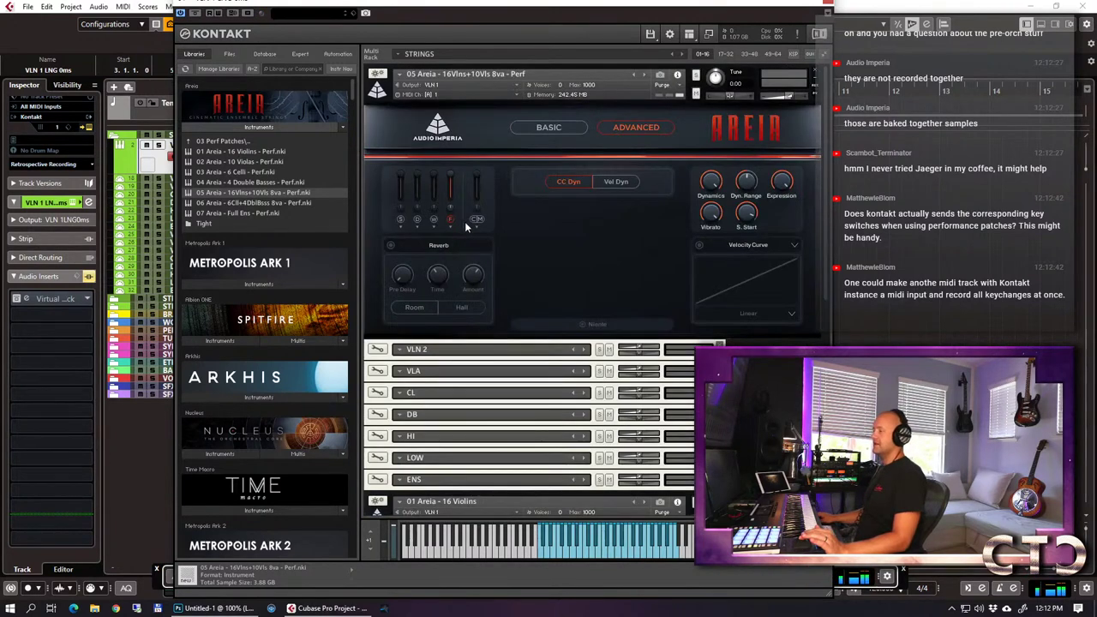
{"action": "left_click", "coordinate": [477, 220]}
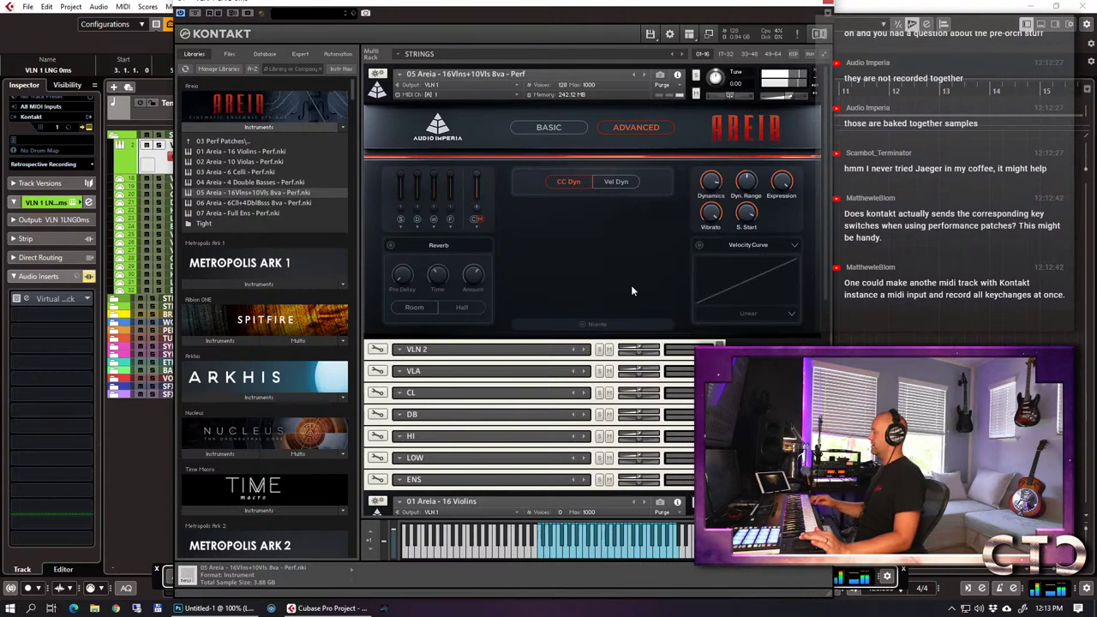
Replace the Perf patch with 01 Areia - 16 Violins - Measured Tremolo from the 04 Measured Tremolo folder and turn its reverb off.
{"action": "left_click", "coordinate": [219, 142]}
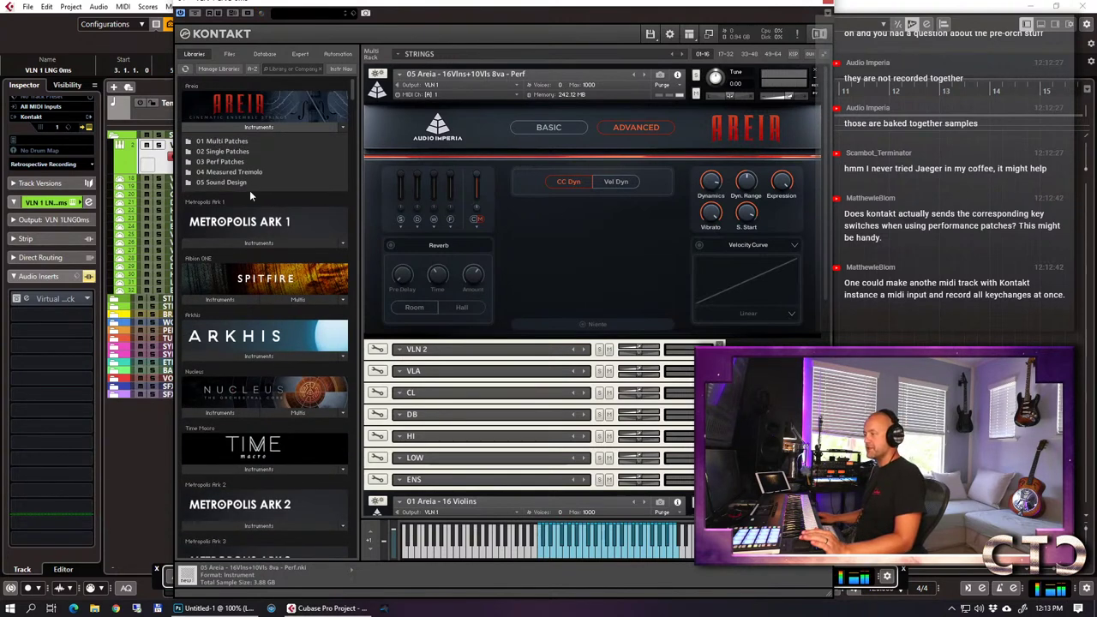
{"action": "left_click", "coordinate": [238, 172]}
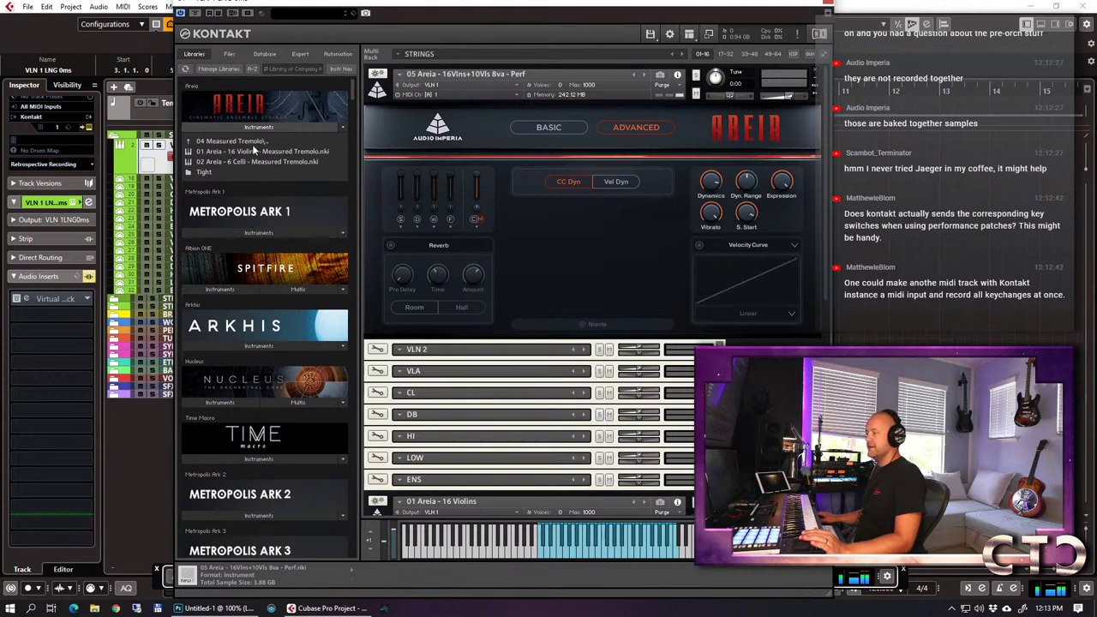
{"action": "left_click_drag", "start_coordinate": [243, 150], "coordinate": [546, 144]}
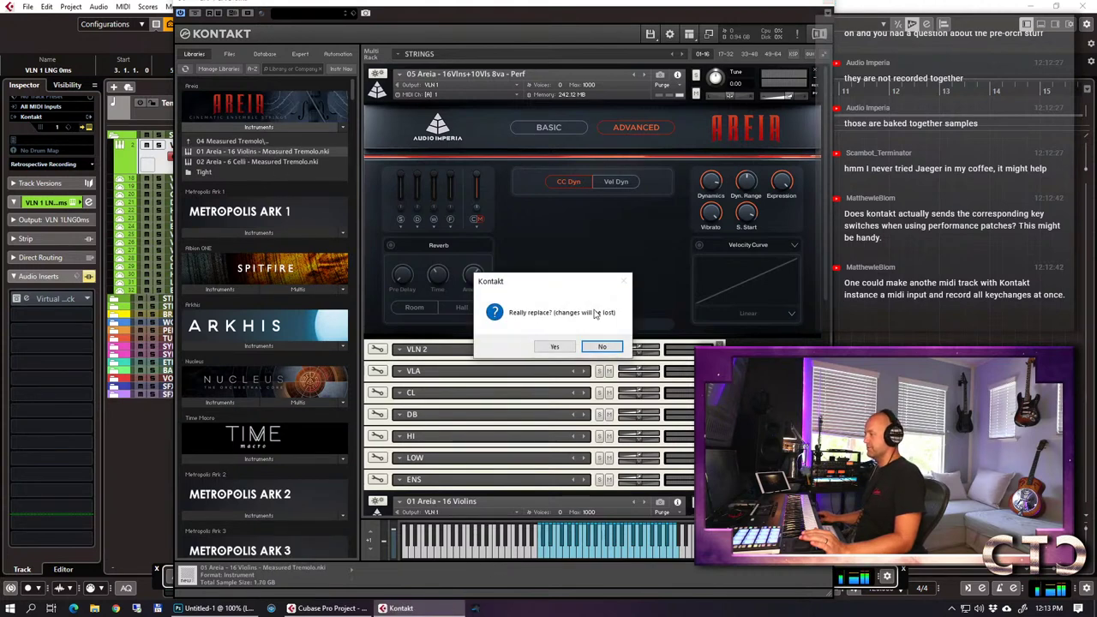
{"action": "left_click", "coordinate": [556, 346]}
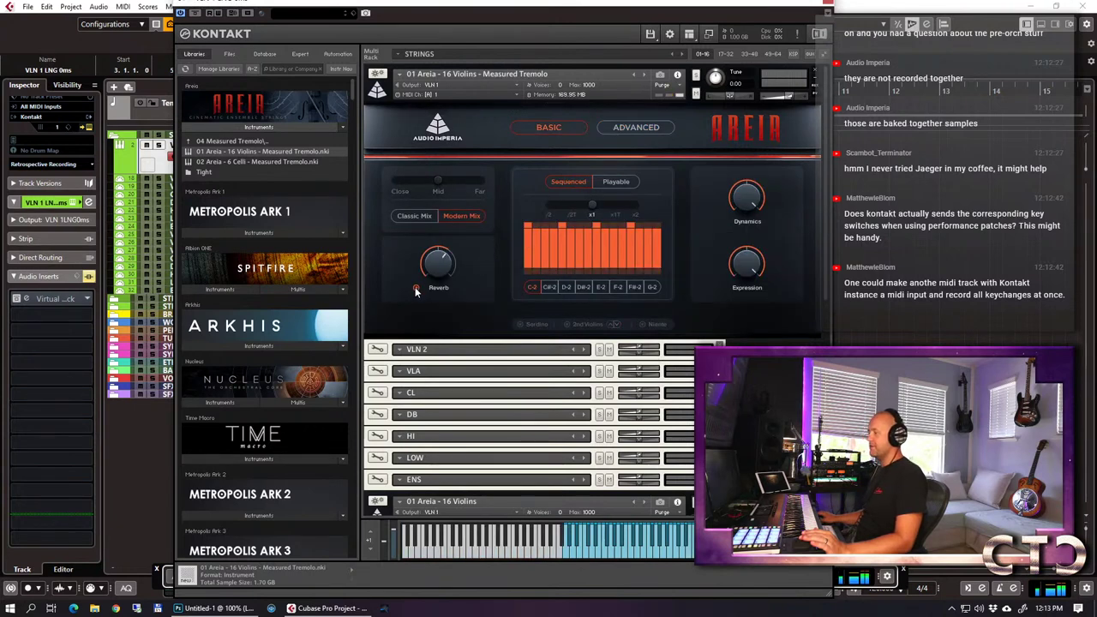
{"action": "left_click", "coordinate": [415, 289]}
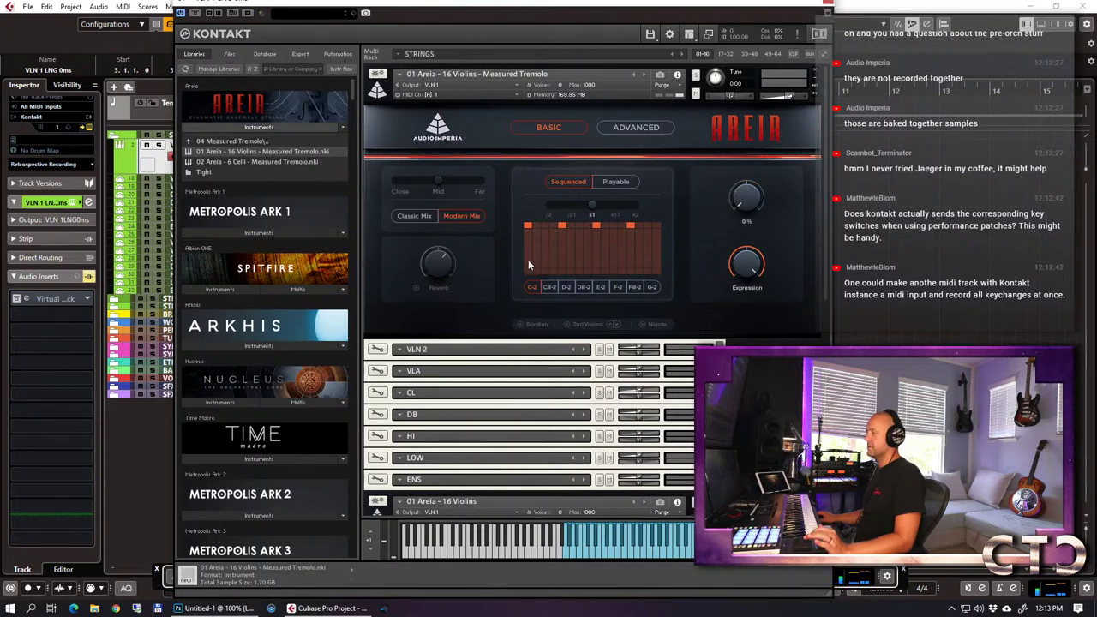
Draw low, varied intensity levels between the main accents across the Measured Tremolo step sequence.
{"action": "left_click", "coordinate": [539, 266]}
{"action": "left_click_drag", "start_coordinate": [546, 267], "coordinate": [554, 267]}
{"action": "left_click", "coordinate": [564, 264]}
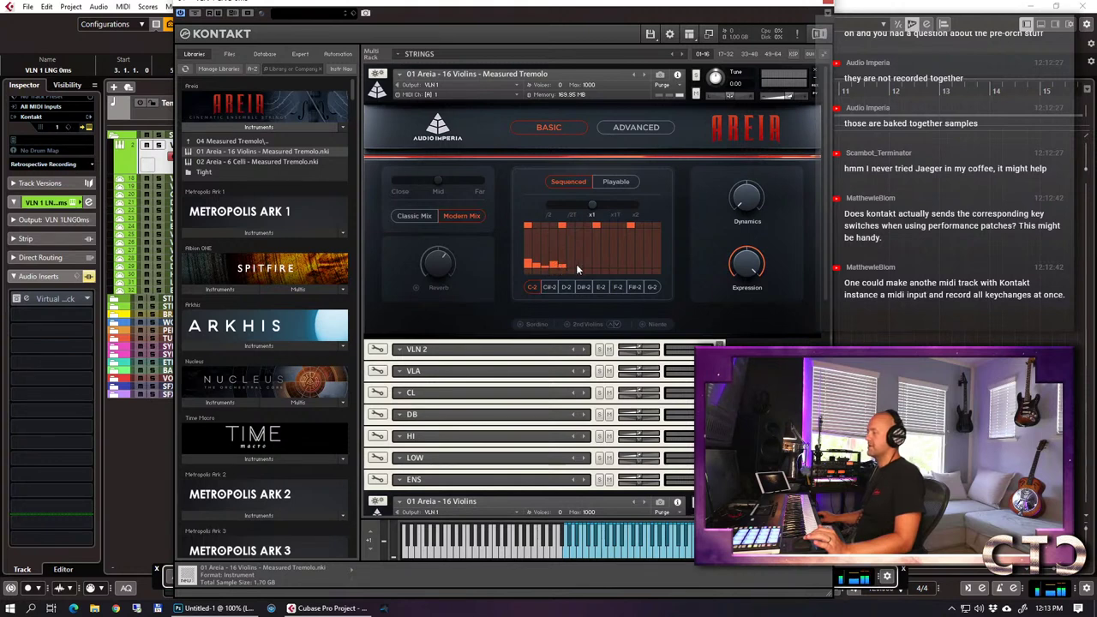
{"action": "left_click", "coordinate": [588, 267]}
{"action": "left_click", "coordinate": [597, 264]}
{"action": "left_click", "coordinate": [623, 264]}
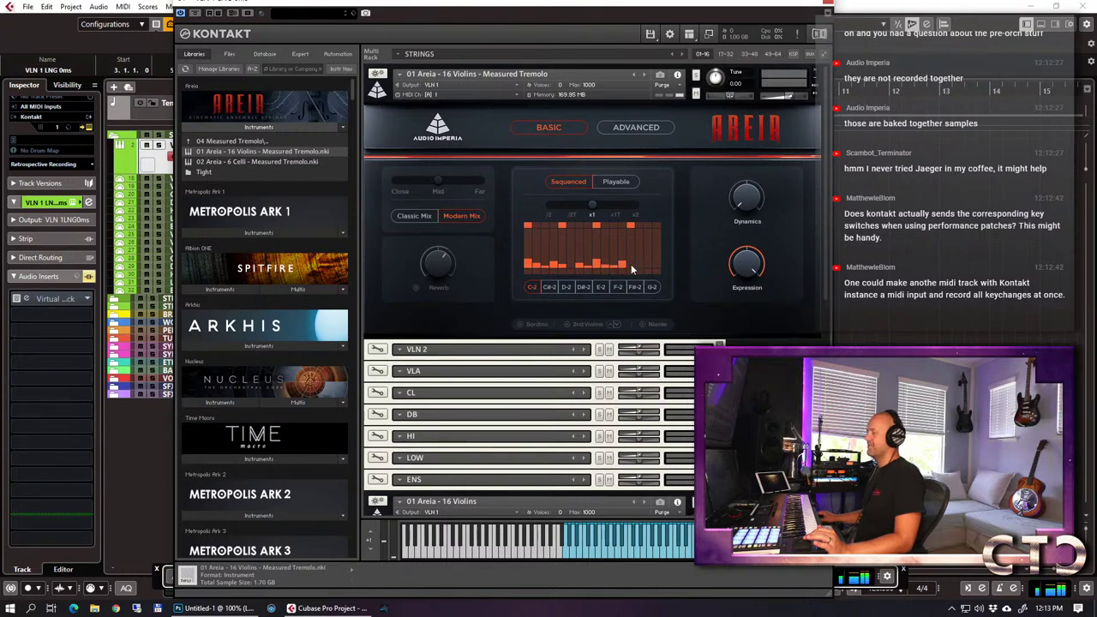
{"action": "left_click", "coordinate": [648, 266]}
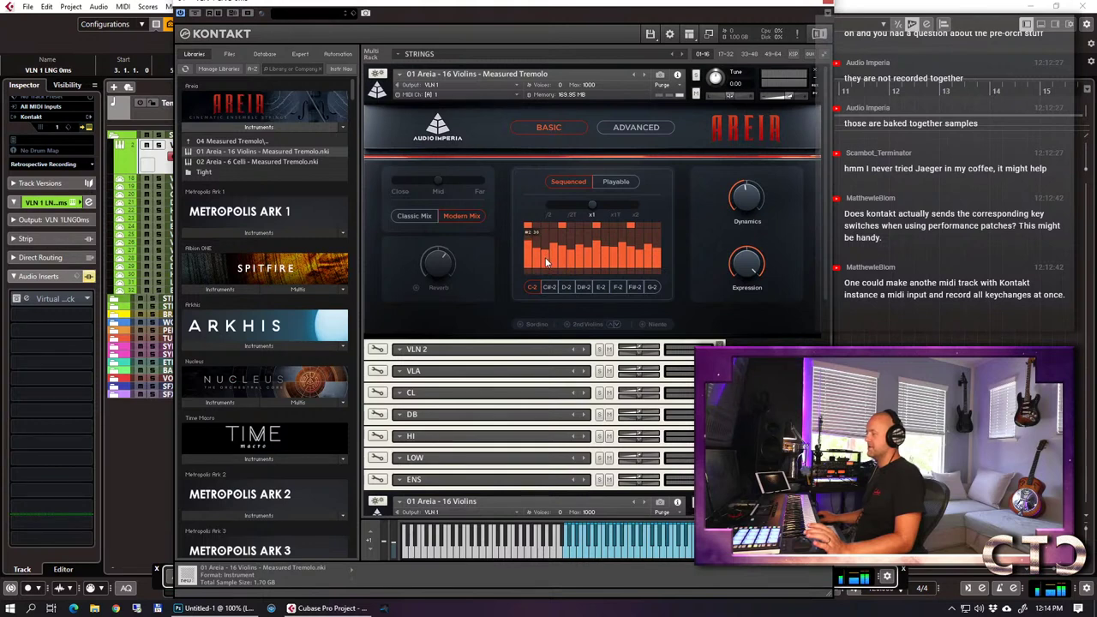
Reshape the tremolo pattern by raising the first step and a recurring accent every third step.
{"action": "left_click_drag", "start_coordinate": [545, 263], "coordinate": [546, 261]}
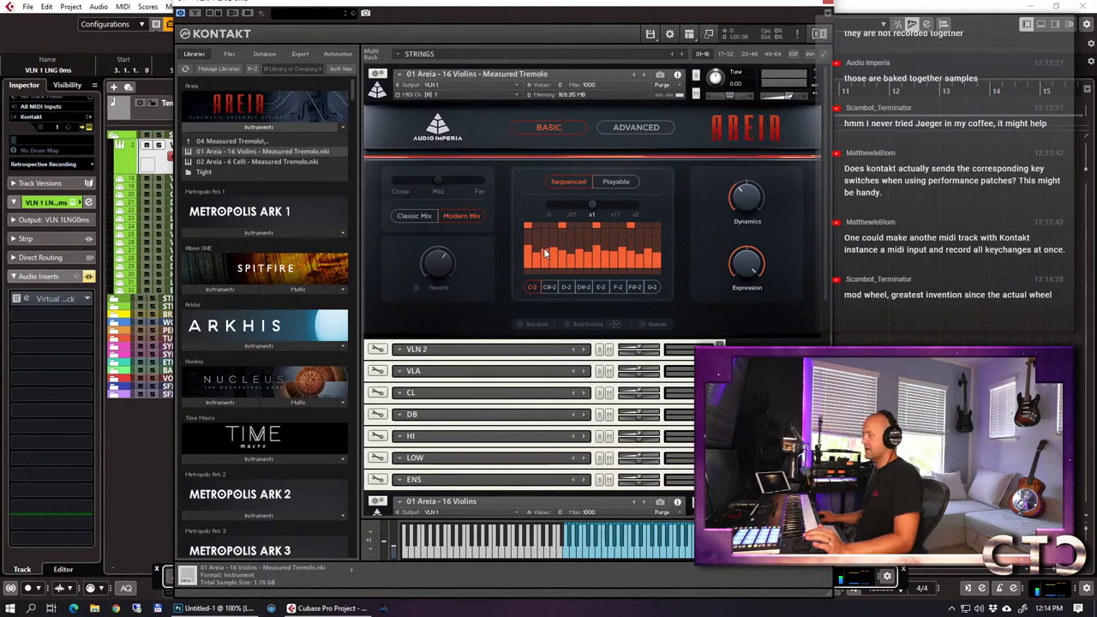
{"action": "left_click_drag", "start_coordinate": [547, 265], "coordinate": [544, 259]}
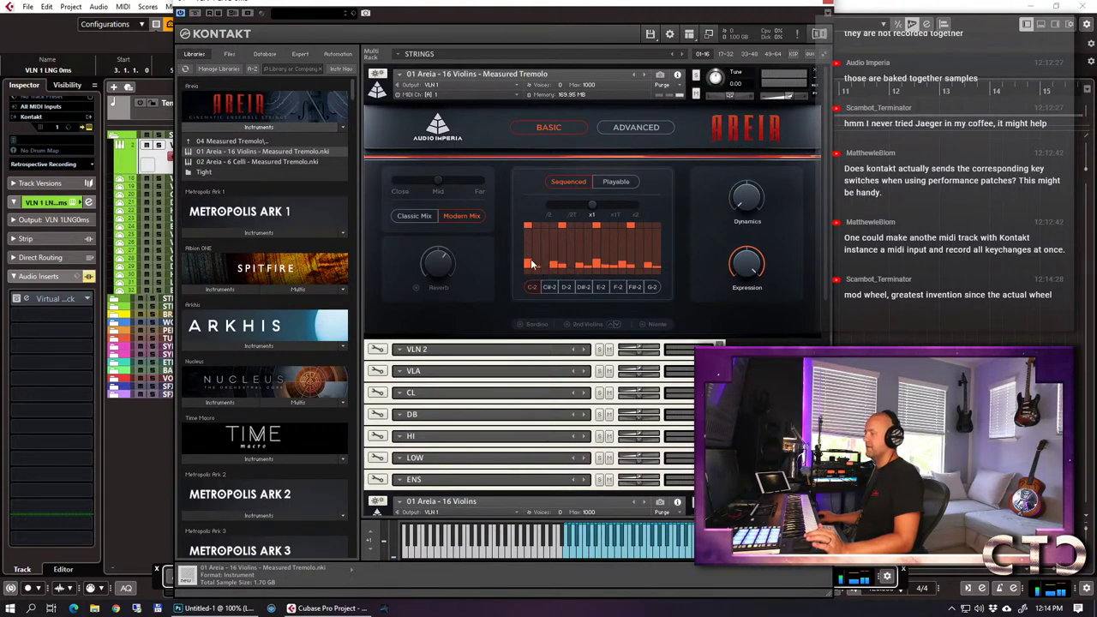
{"action": "left_click_drag", "start_coordinate": [529, 258], "coordinate": [530, 250]}
{"action": "left_click", "coordinate": [557, 256]}
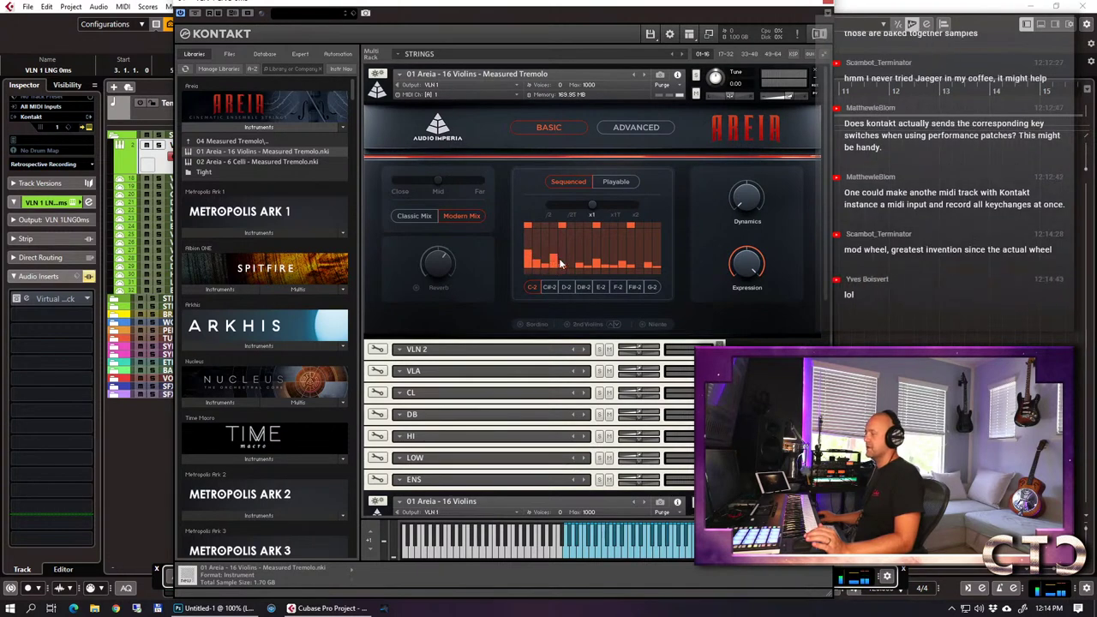
{"action": "mouse_move", "coordinate": [569, 261]}
{"action": "left_mouse_down"}
{"action": "mouse_move", "coordinate": [598, 253]}
{"action": "mouse_move", "coordinate": [640, 265]}
{"action": "left_mouse_up"}
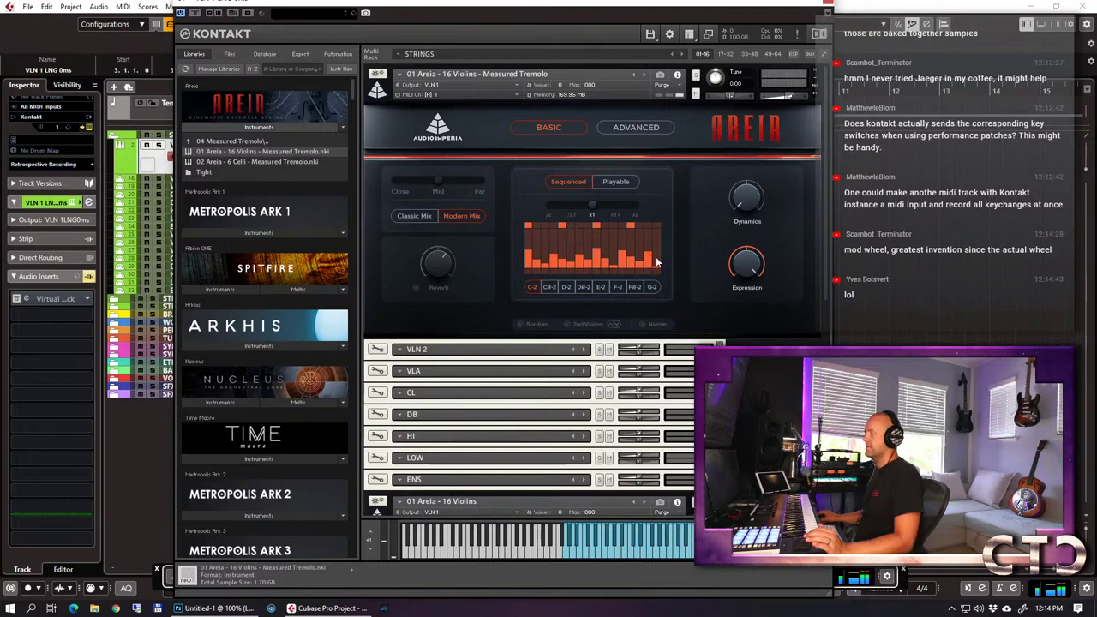
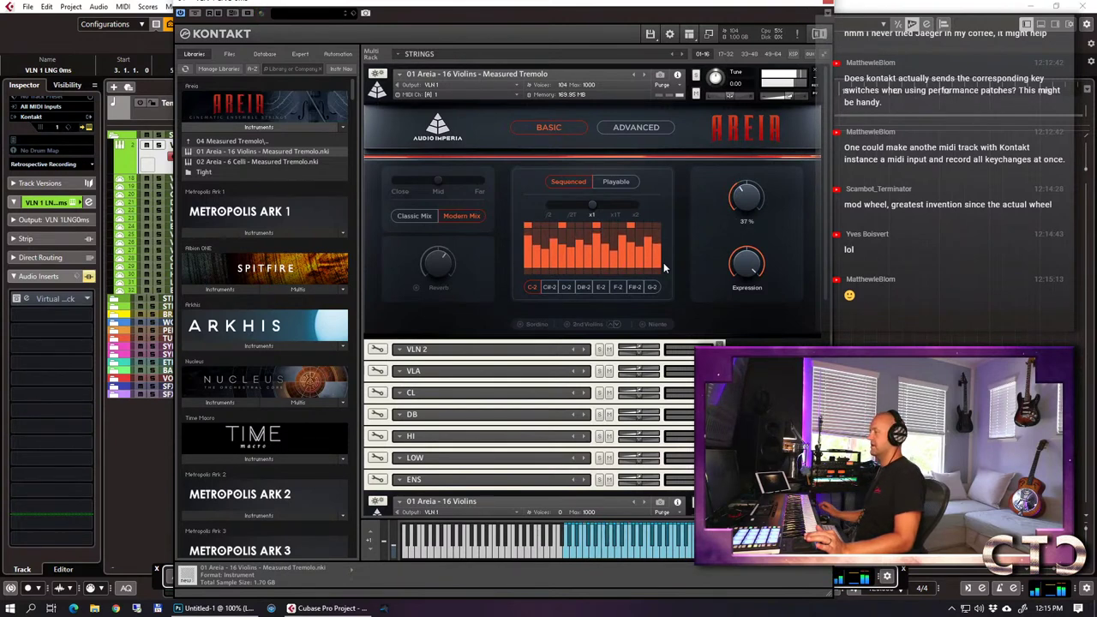
Switch the Measured Tremolo patch to Playable mode, open the VLN 1 LNG 0ms part in the editor, and play it.
{"action": "left_click", "coordinate": [615, 182]}
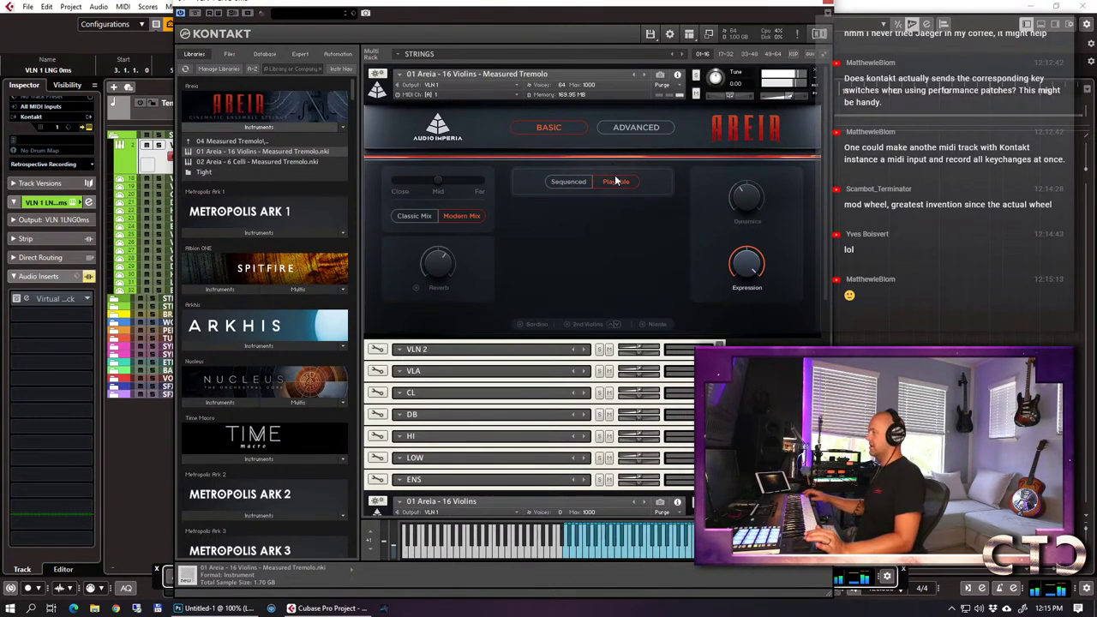
{"action": "left_click_drag", "start_coordinate": [563, 11], "coordinate": [1088, 90]}
{"action": "double_click", "coordinate": [470, 148]}
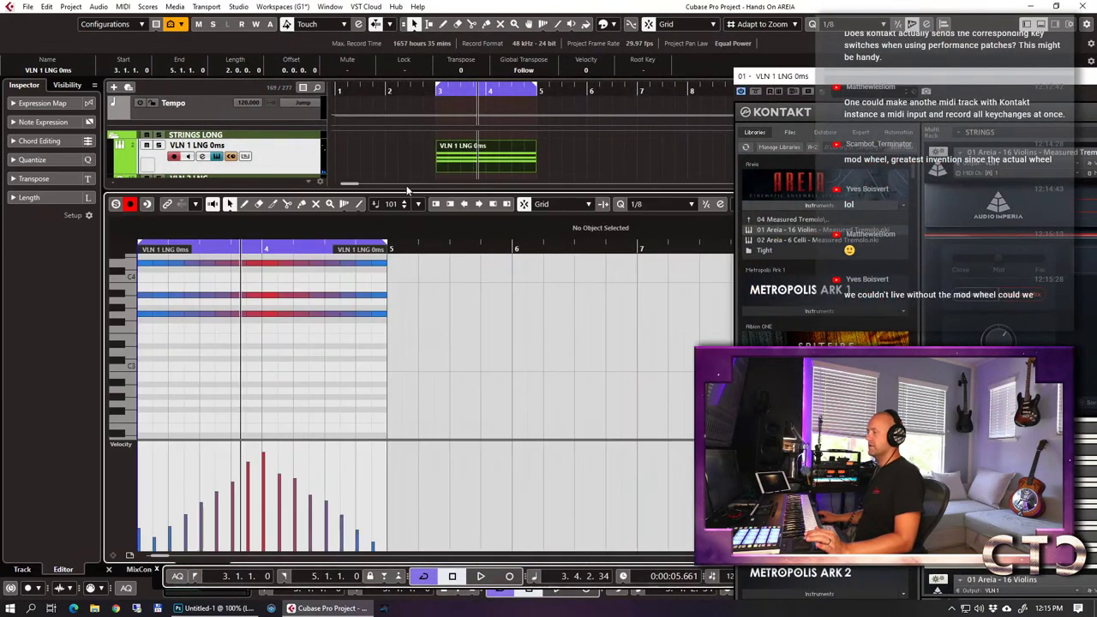
{"action": "key", "text": "space"}
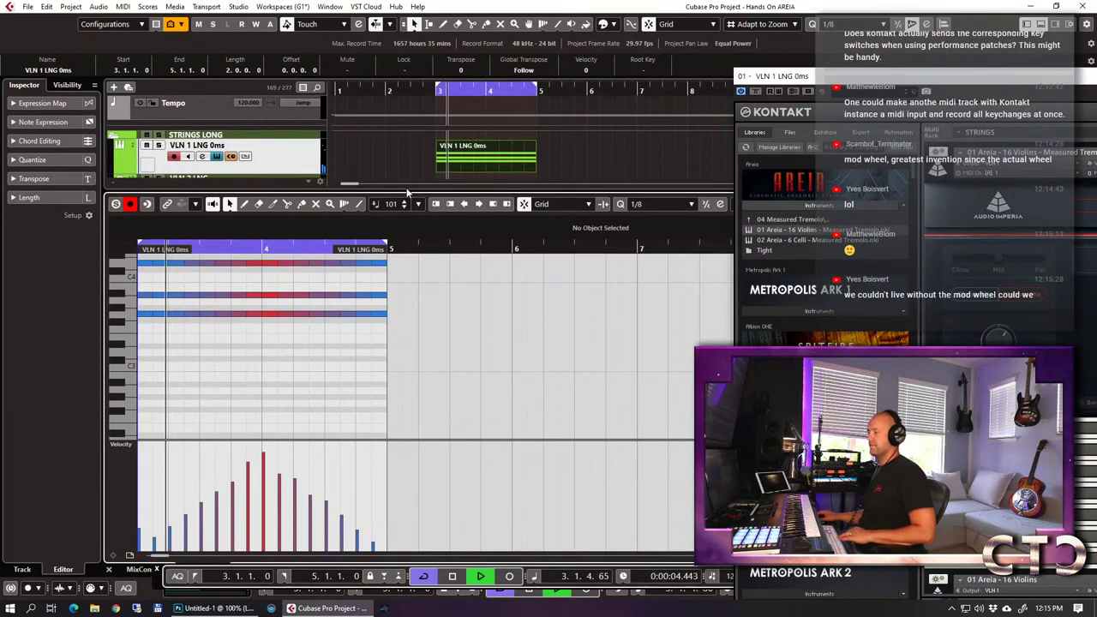
Bring the Kontakt window back into view and try lowering the Measured Tremolo patch's Dyn. Range in the Advanced settings.
{"action": "left_click_drag", "start_coordinate": [898, 84], "coordinate": [414, 27]}
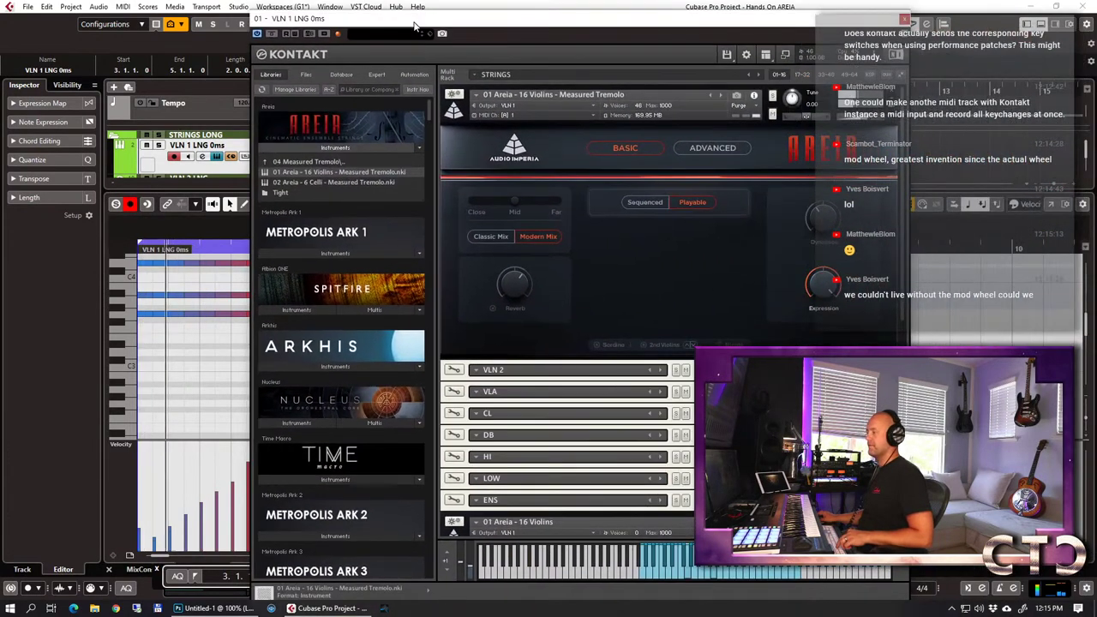
{"action": "left_click", "coordinate": [712, 148]}
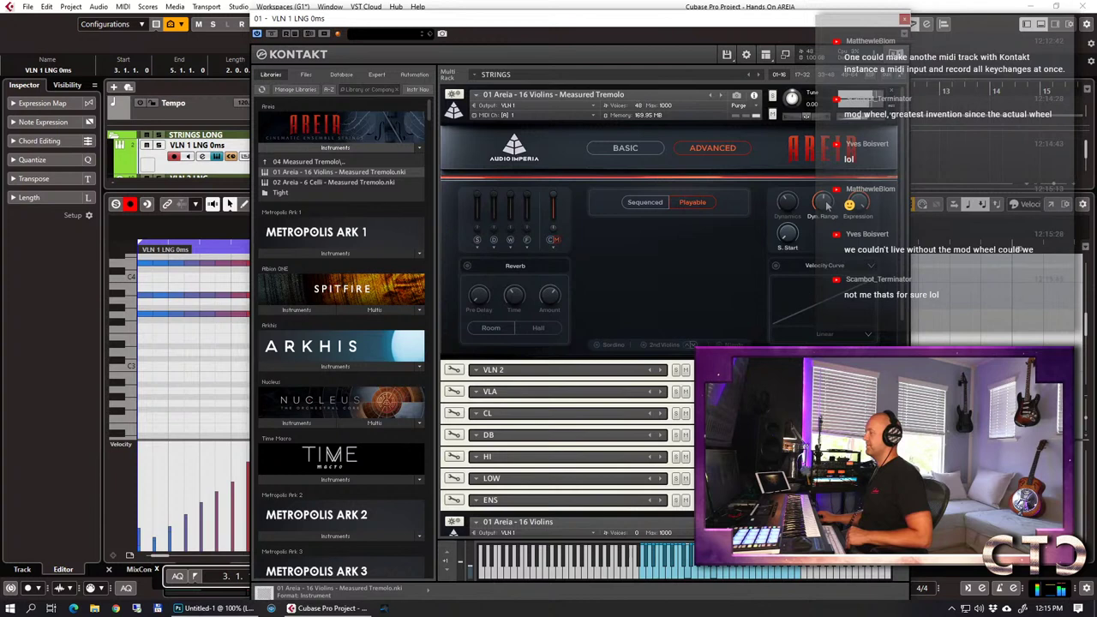
{"action": "left_click_drag", "start_coordinate": [824, 223], "coordinate": [821, 247]}
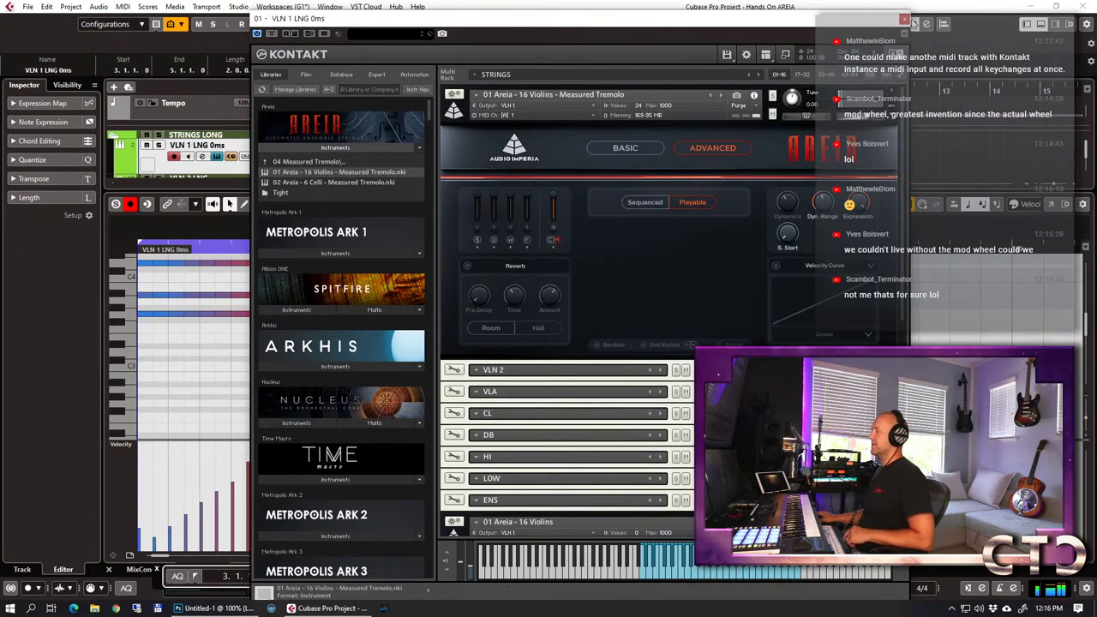
Replace the Measured Tremolo patch with 01 Areia - Pads from the 05 Sound Design folder.
{"action": "left_click", "coordinate": [307, 161]}
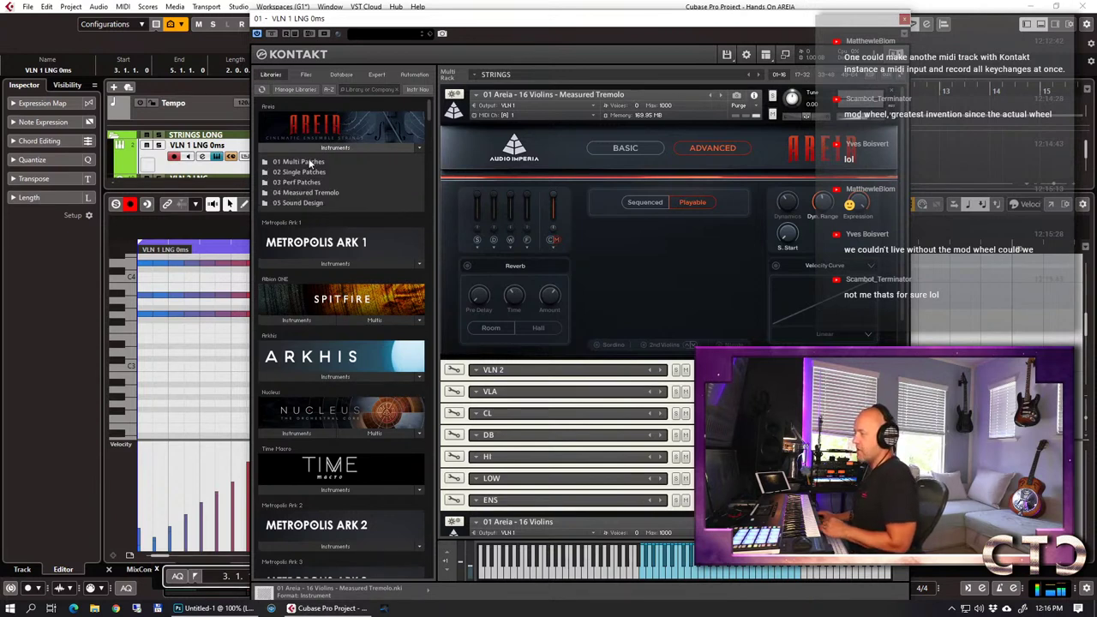
{"action": "left_click", "coordinate": [305, 202]}
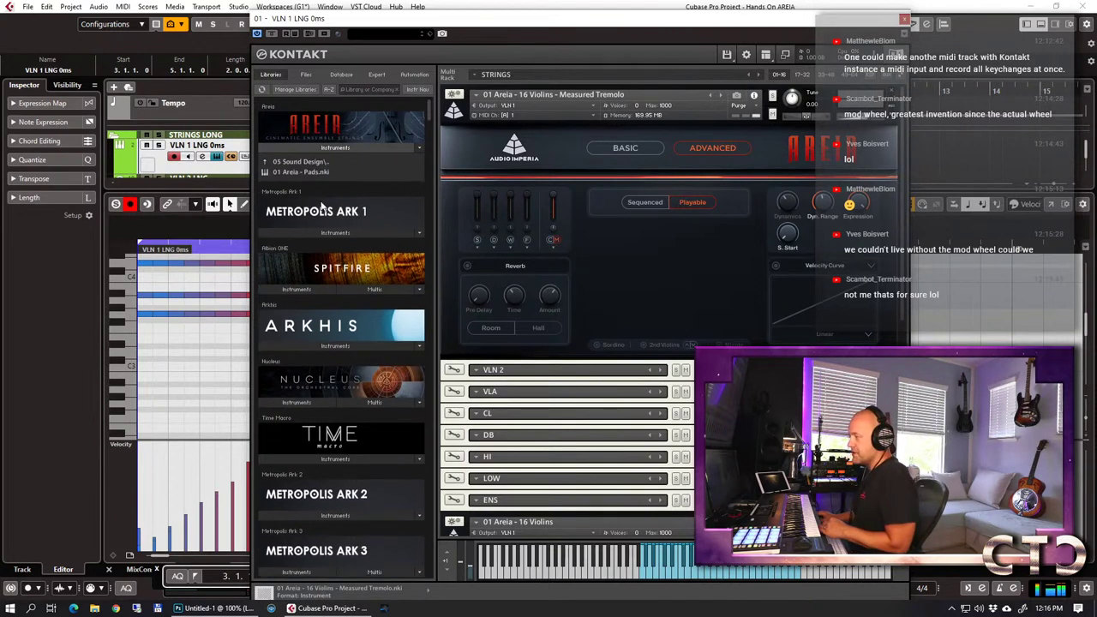
{"action": "double_click", "coordinate": [311, 172]}
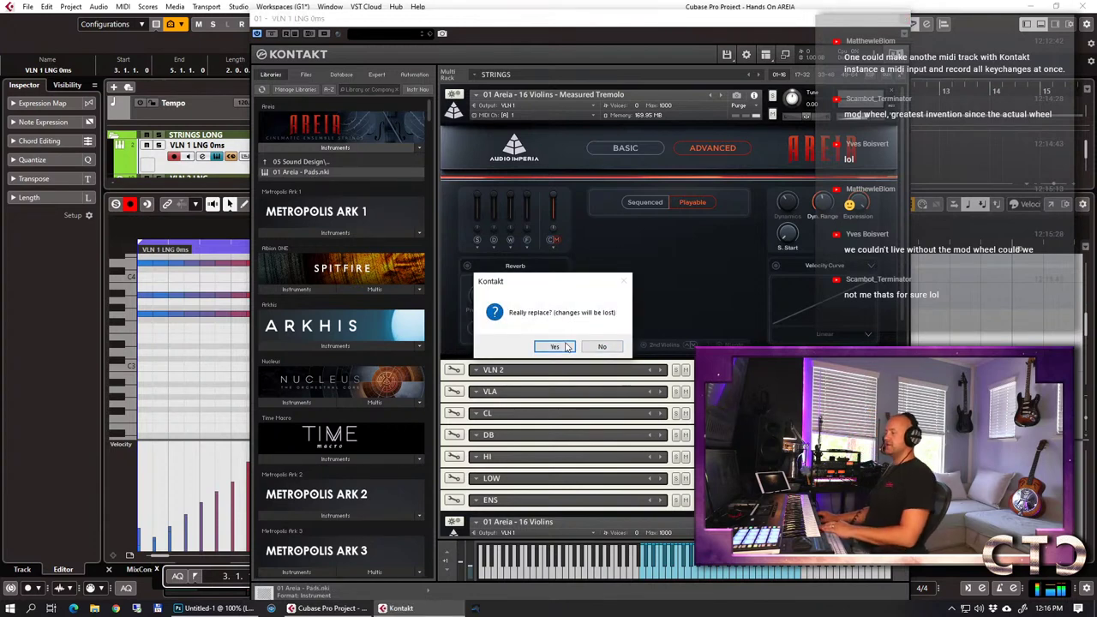
{"action": "left_click", "coordinate": [565, 343]}
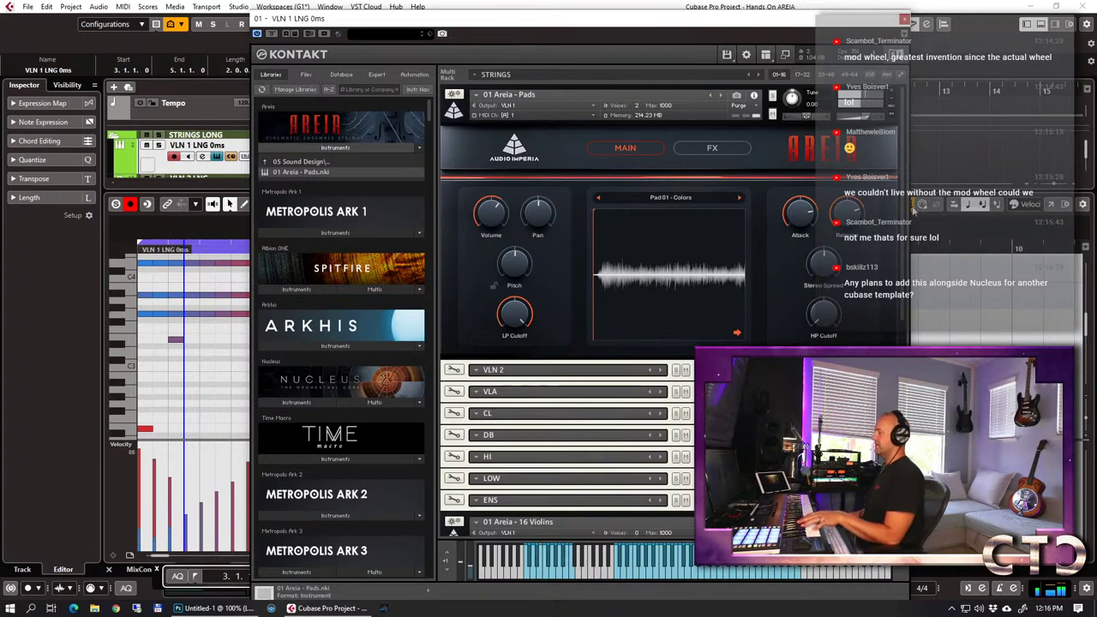
Look over the effects available in the Pads patch and return to its Main page.
{"action": "left_click_drag", "start_coordinate": [667, 18], "coordinate": [498, 2]}
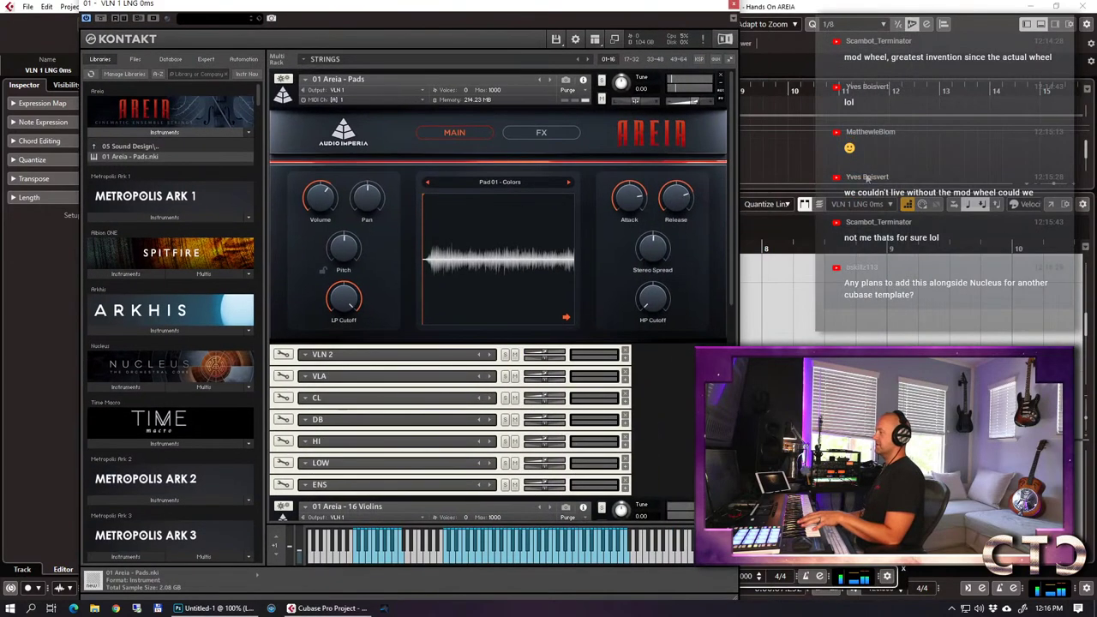
{"action": "left_click", "coordinate": [537, 132]}
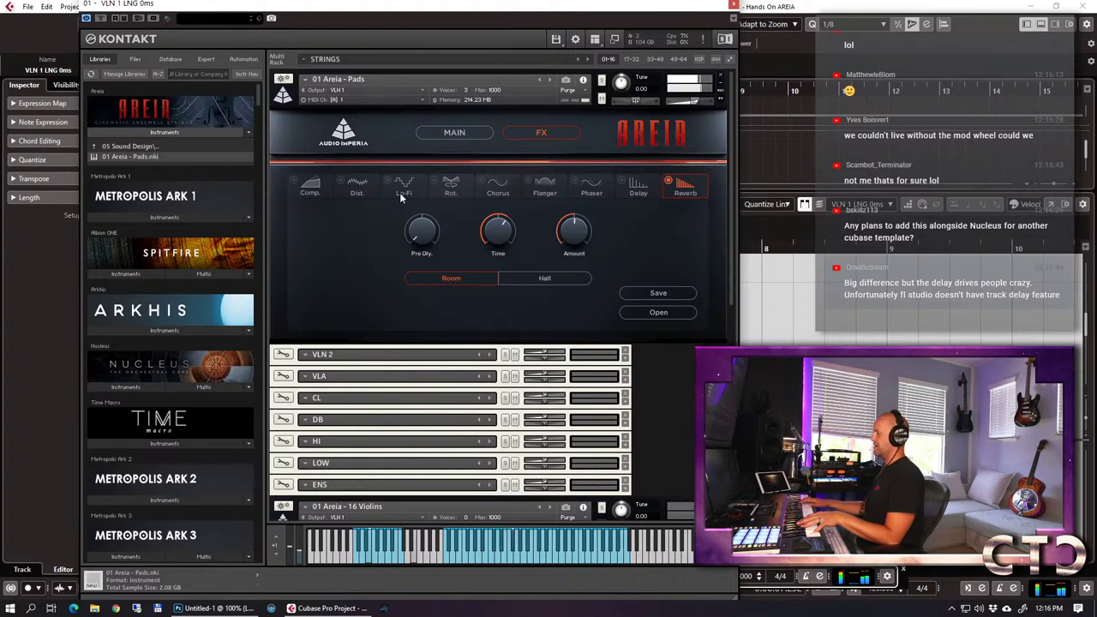
{"action": "left_click", "coordinate": [454, 133]}
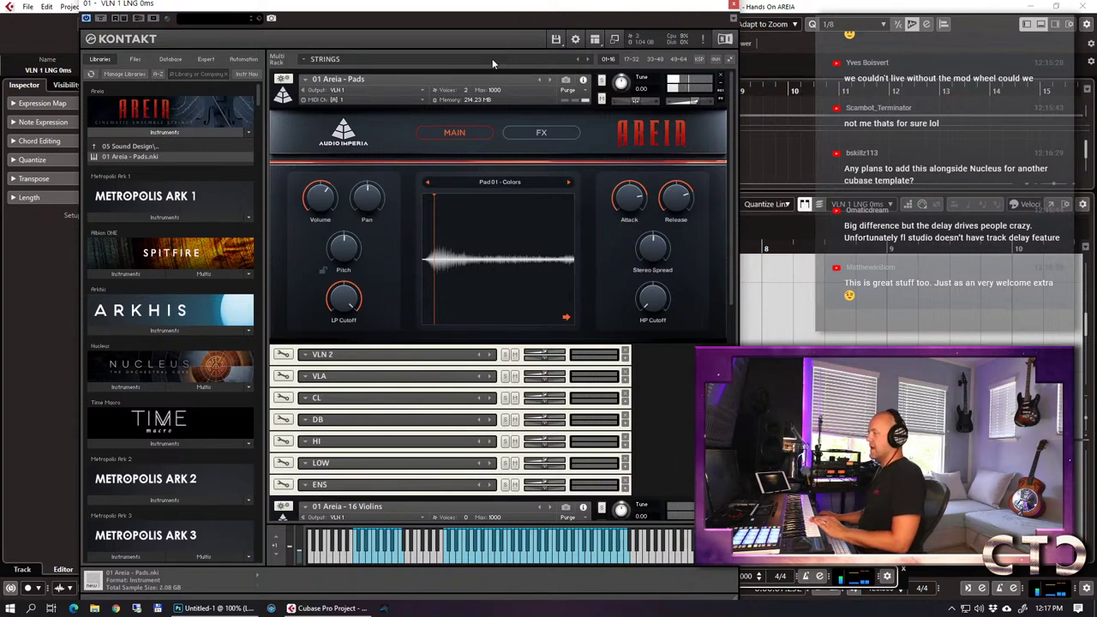
Lower the attack of Pad 01 - Colors to about 0.73 ms, shorten its release, and move its sample start further in.
{"action": "left_click_drag", "start_coordinate": [462, 11], "coordinate": [534, 17]}
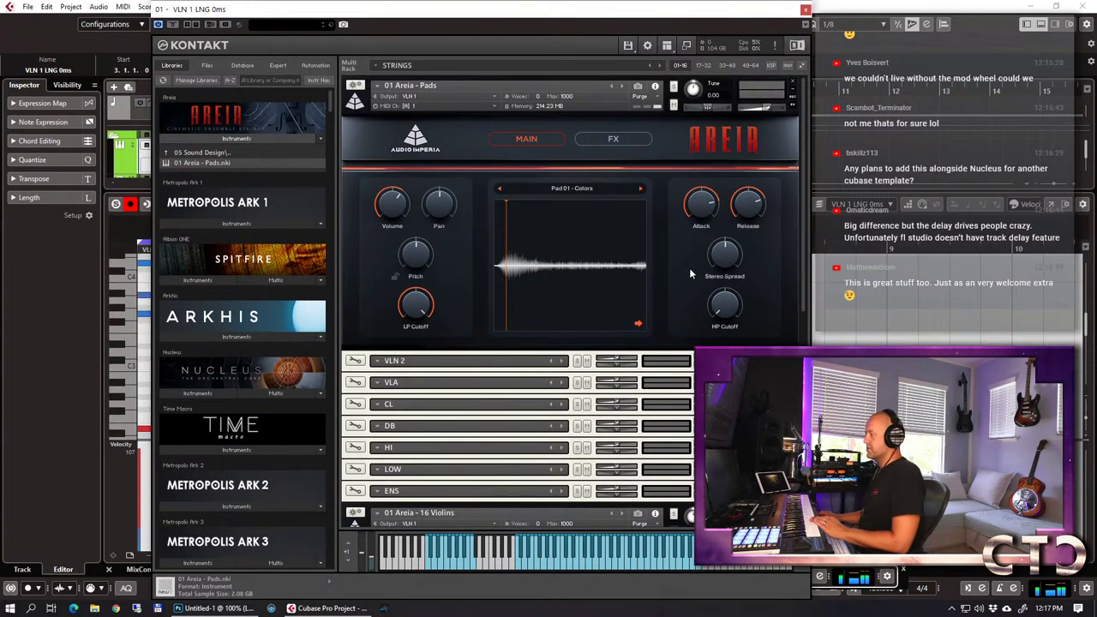
{"action": "left_click_drag", "start_coordinate": [699, 203], "coordinate": [701, 283]}
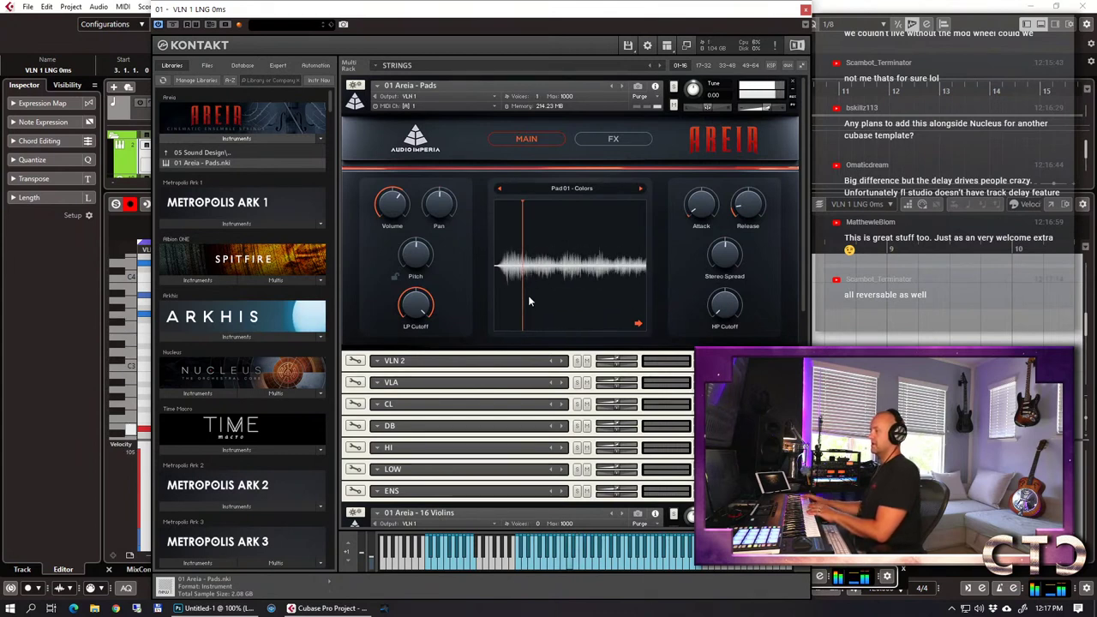
{"action": "mouse_move", "coordinate": [694, 211]}
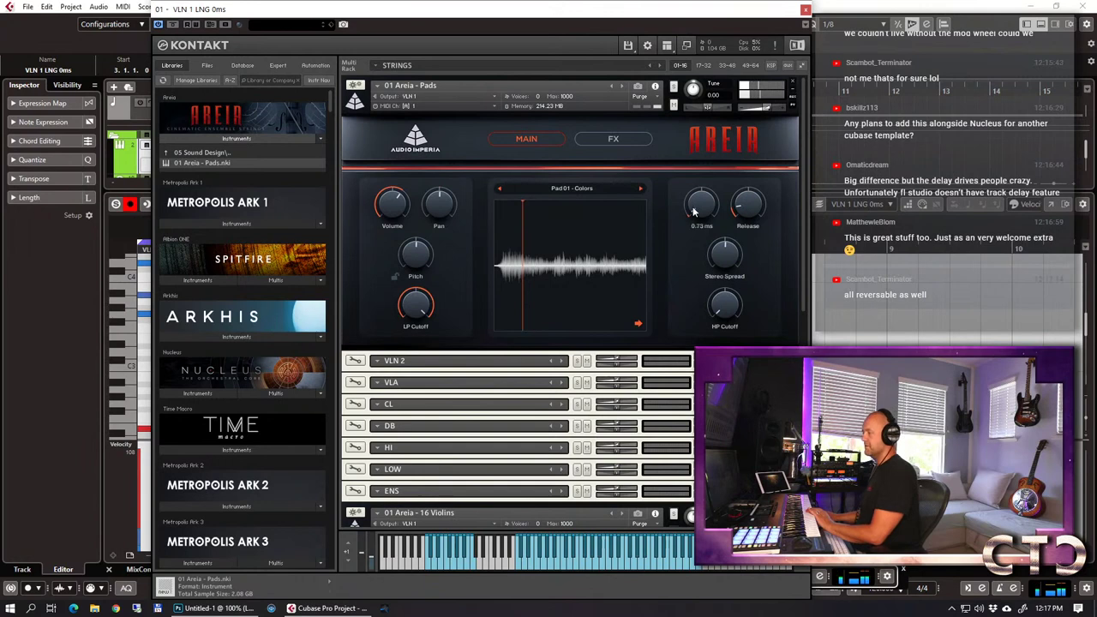
Enable distortion on the Pads patch, raise its Drive, and enable the delay effect.
{"action": "left_click", "coordinate": [598, 139]}
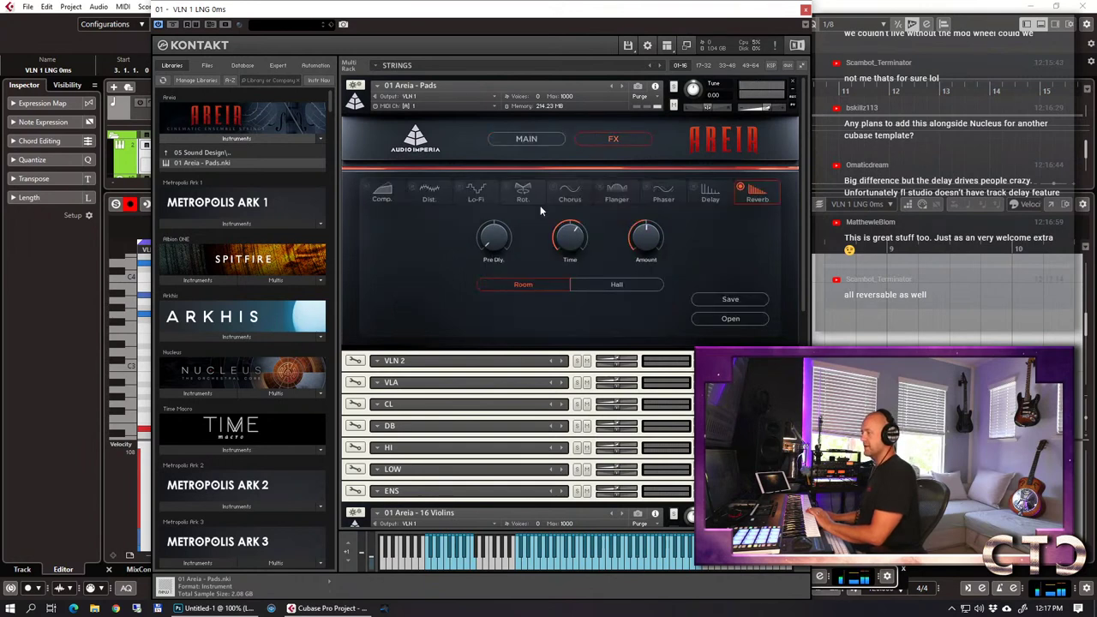
{"action": "left_click", "coordinate": [429, 194]}
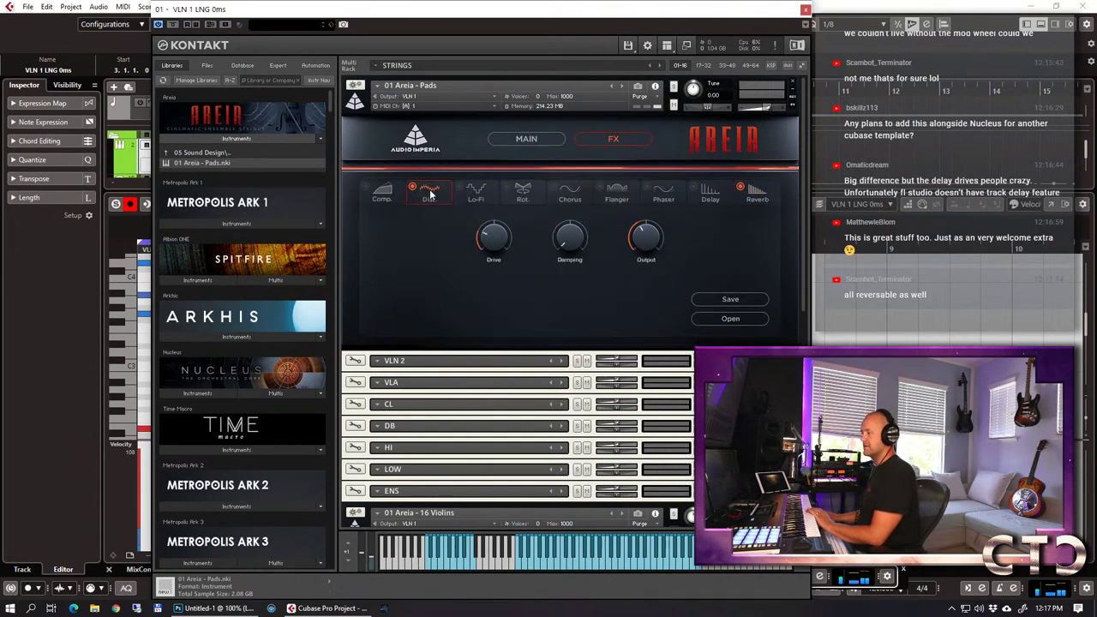
{"action": "mouse_move", "coordinate": [497, 227]}
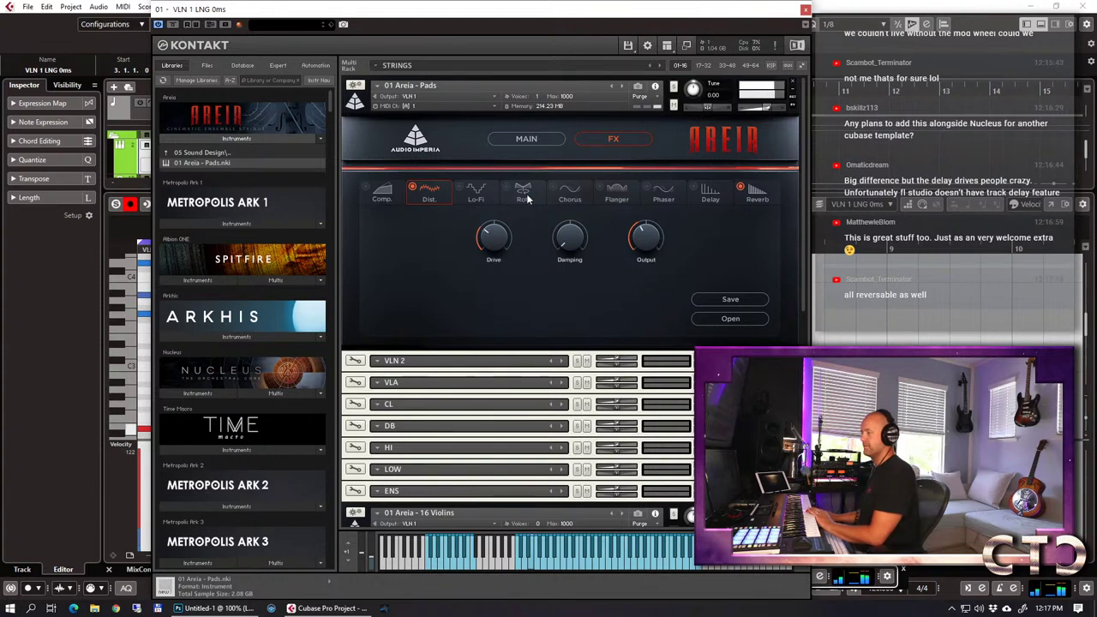
{"action": "left_click", "coordinate": [708, 197]}
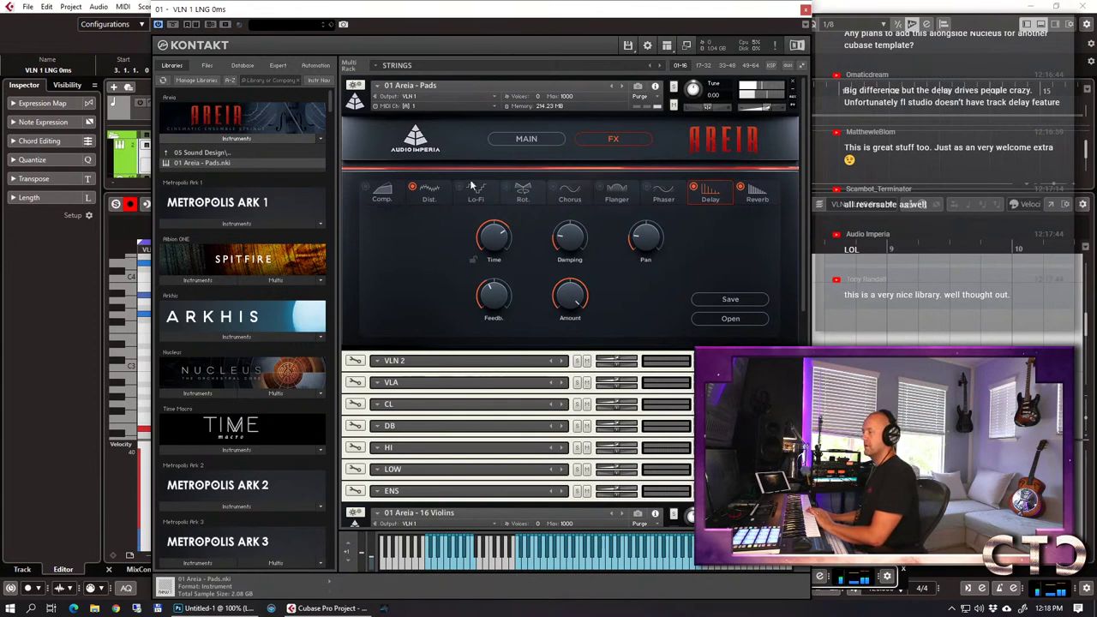
Switch the pad sound to Pad 03 - Infinite, move its sample start further in, and raise its pitch.
{"action": "left_click", "coordinate": [558, 138]}
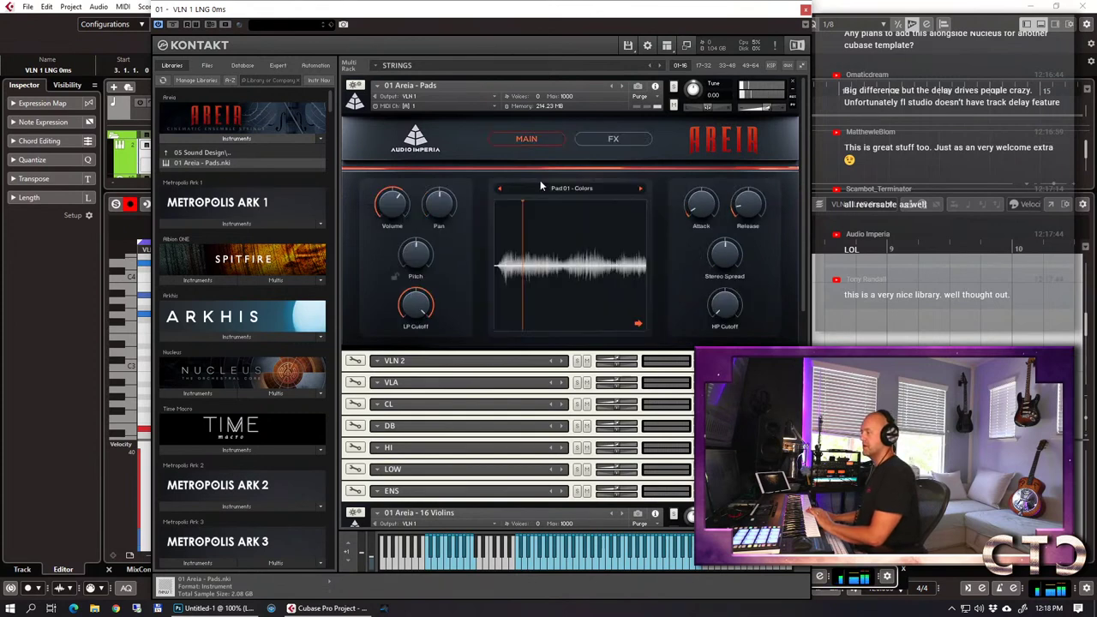
{"action": "left_click", "coordinate": [639, 189]}
{"action": "left_click", "coordinate": [639, 189]}
{"action": "left_click_drag", "start_coordinate": [523, 279], "coordinate": [554, 280]}
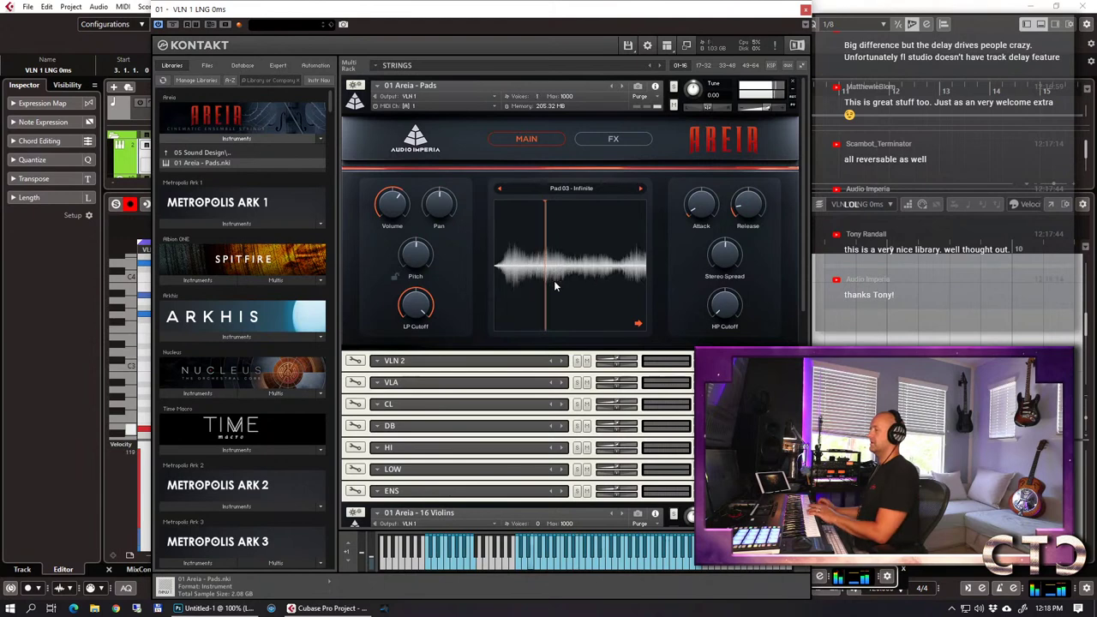
{"action": "left_click_drag", "start_coordinate": [416, 304], "coordinate": [432, 240]}
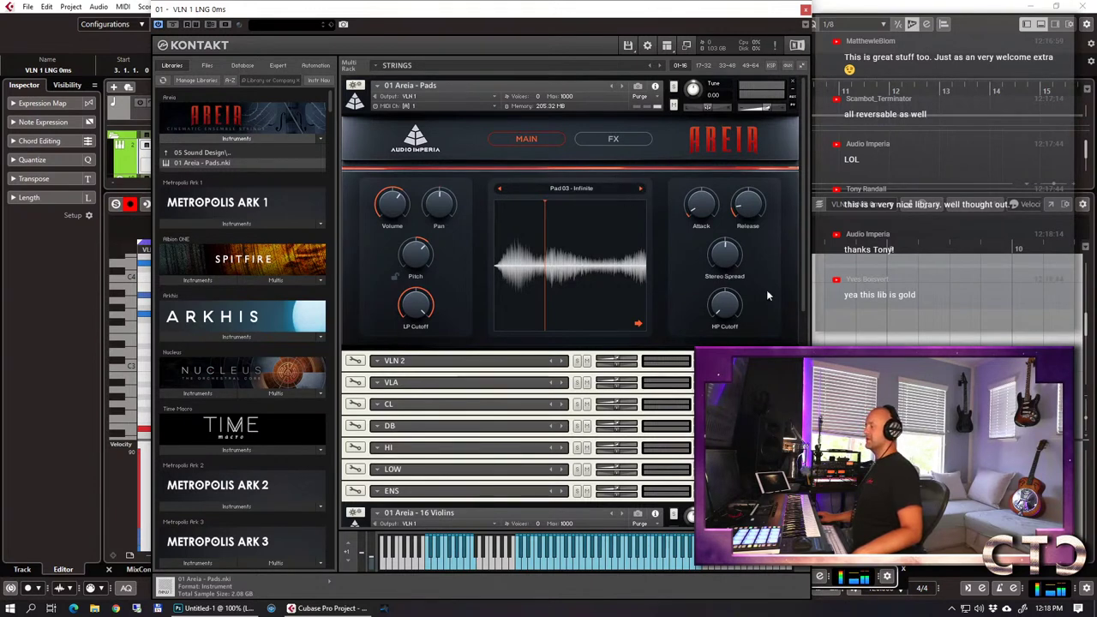
Change the pad sound to Pad 08 - Rebound and set its sample start about a quarter of the way in.
{"action": "left_click", "coordinate": [617, 188]}
{"action": "left_click", "coordinate": [553, 275]}
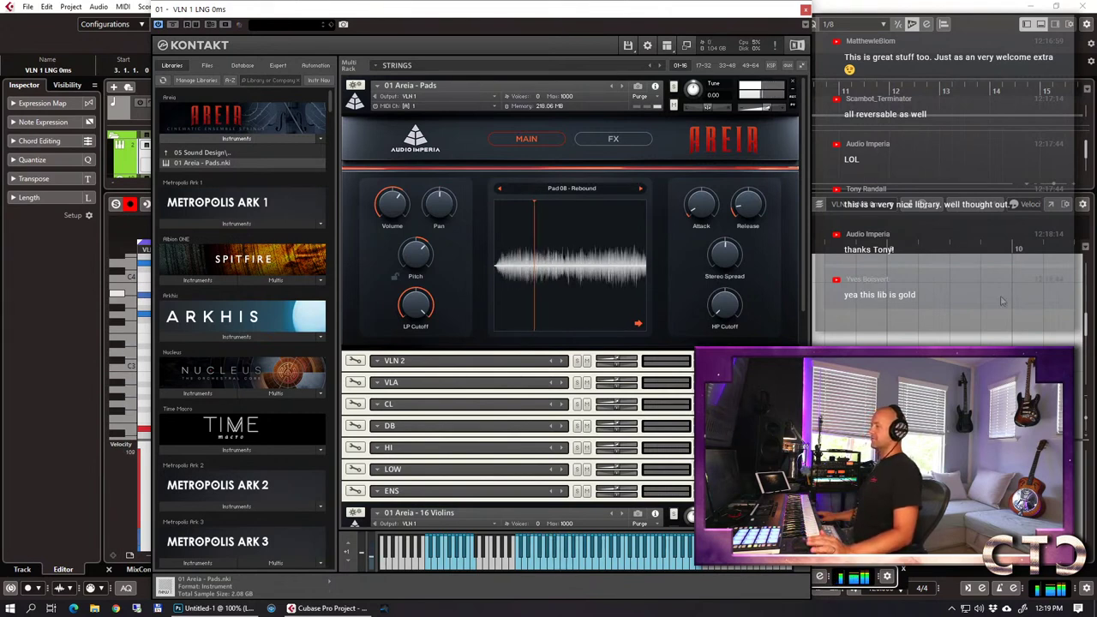
{"action": "left_click", "coordinate": [593, 141]}
{"action": "left_click", "coordinate": [540, 144]}
Raise the Drive of the pad's distortion effect and enable the compressor.
{"action": "left_click", "coordinate": [590, 137]}
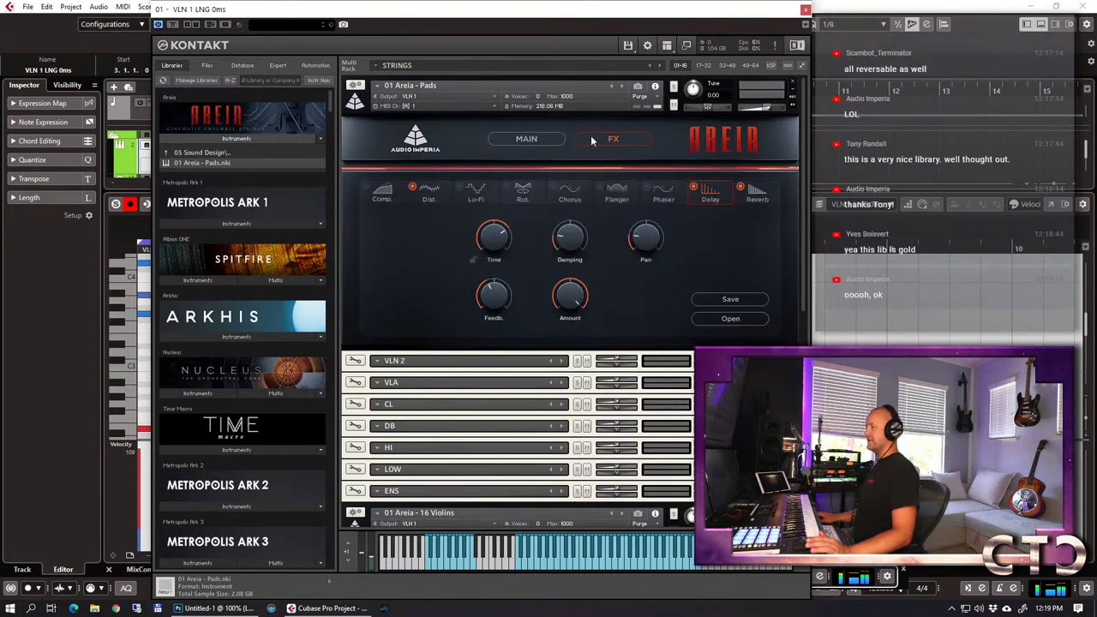
{"action": "left_click", "coordinate": [431, 196]}
{"action": "left_click_drag", "start_coordinate": [496, 237], "coordinate": [507, 206]}
{"action": "left_click", "coordinate": [476, 196]}
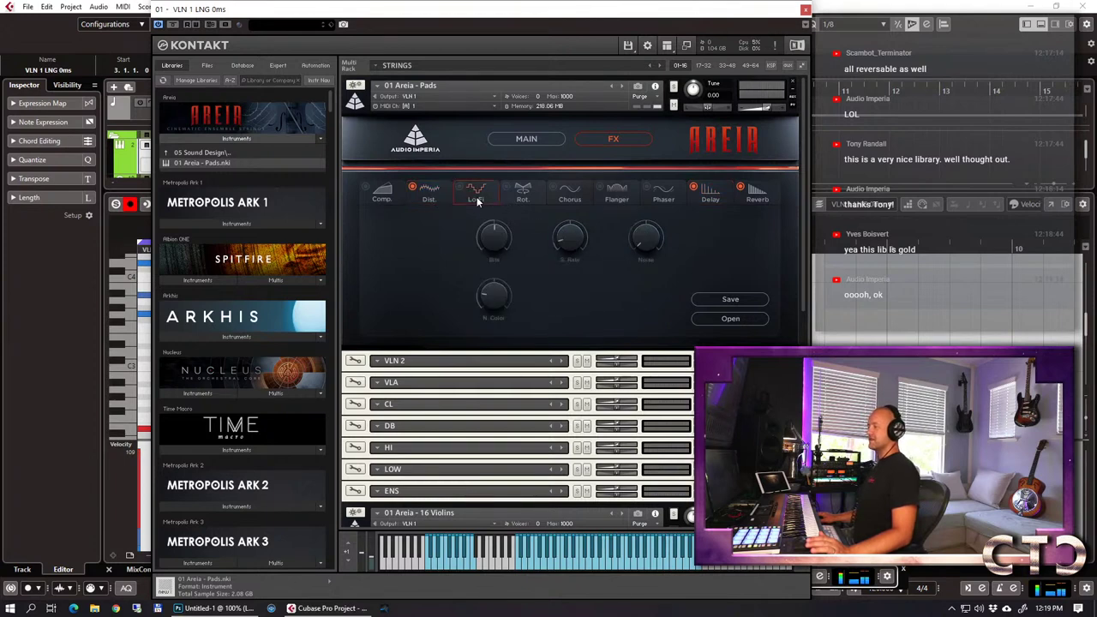
{"action": "left_click", "coordinate": [379, 192]}
{"action": "left_click", "coordinate": [364, 188]}
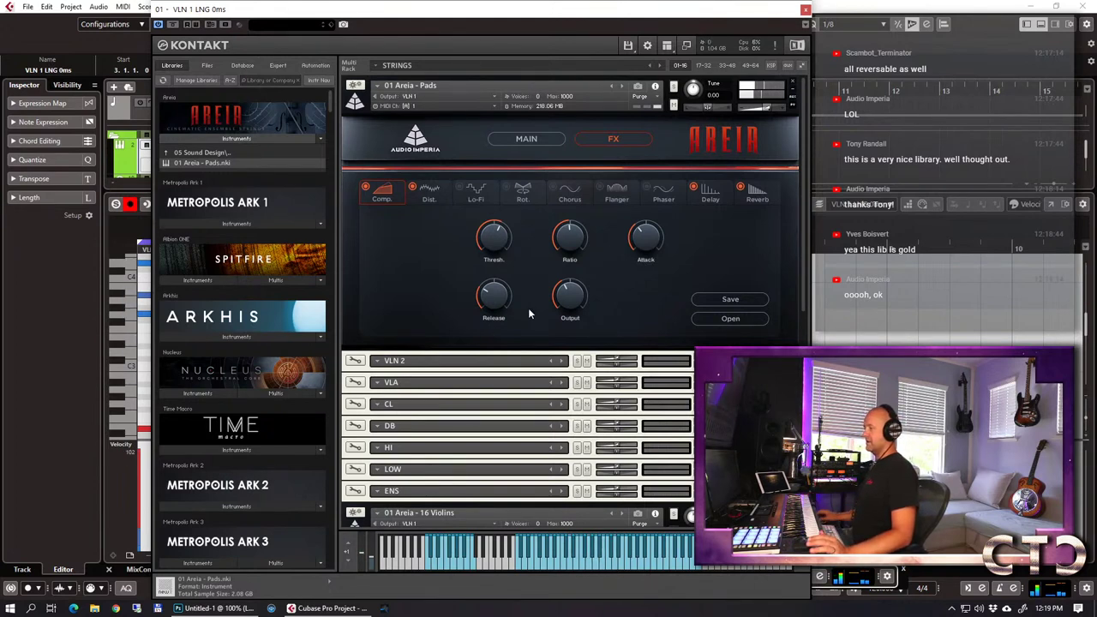
Raise the threshold of the pad's compressor, and open and dismiss the saving of its effect settings.
{"action": "mouse_move", "coordinate": [503, 237]}
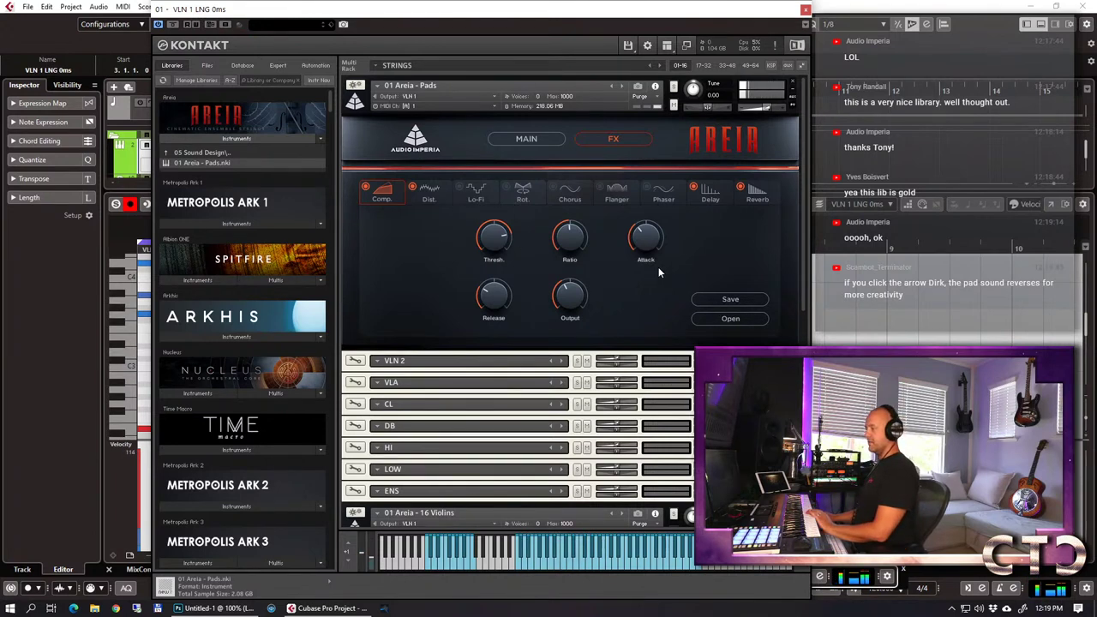
{"action": "left_click", "coordinate": [726, 300]}
{"action": "key", "text": "Escape"}
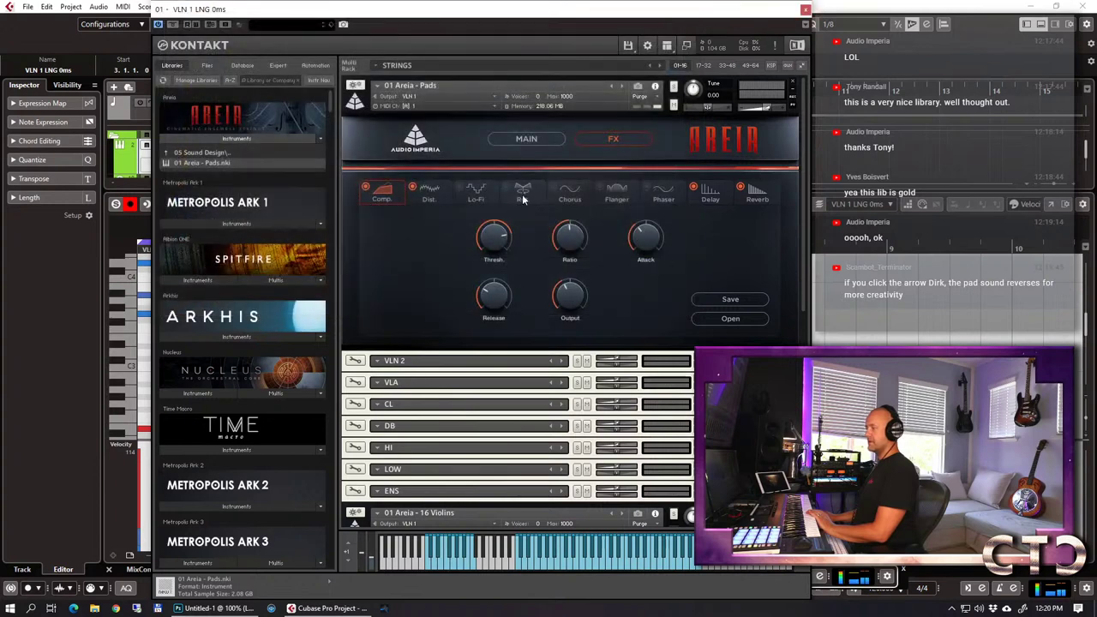
Return to the pad's main controls and switch the sound to Pad 03 - Infinite.
{"action": "left_click", "coordinate": [524, 140]}
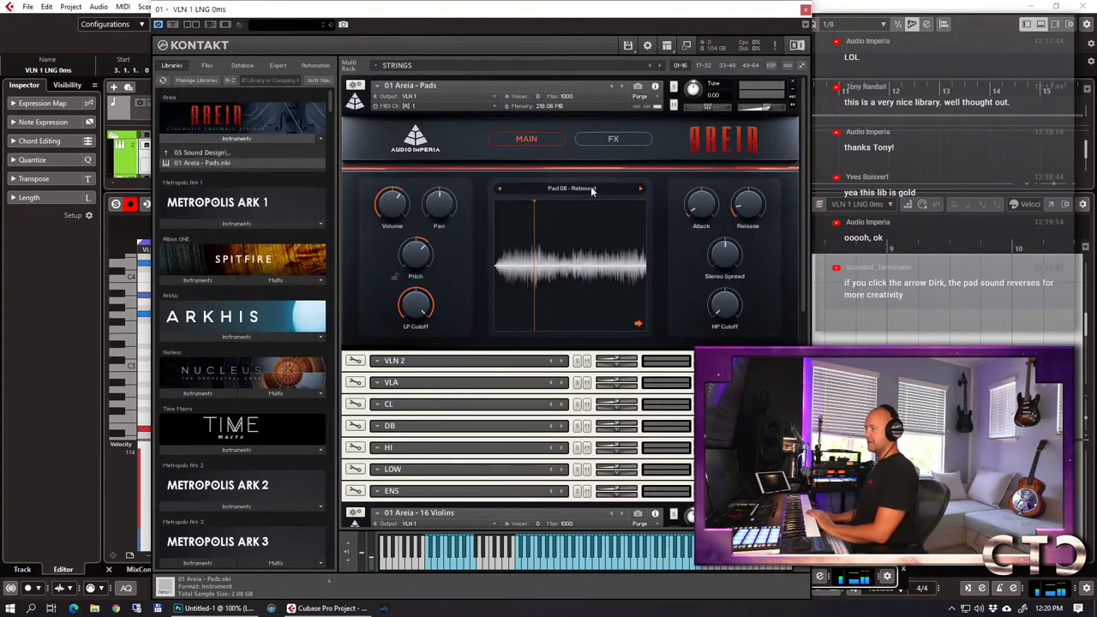
{"action": "left_click", "coordinate": [592, 189]}
{"action": "left_click", "coordinate": [553, 226]}
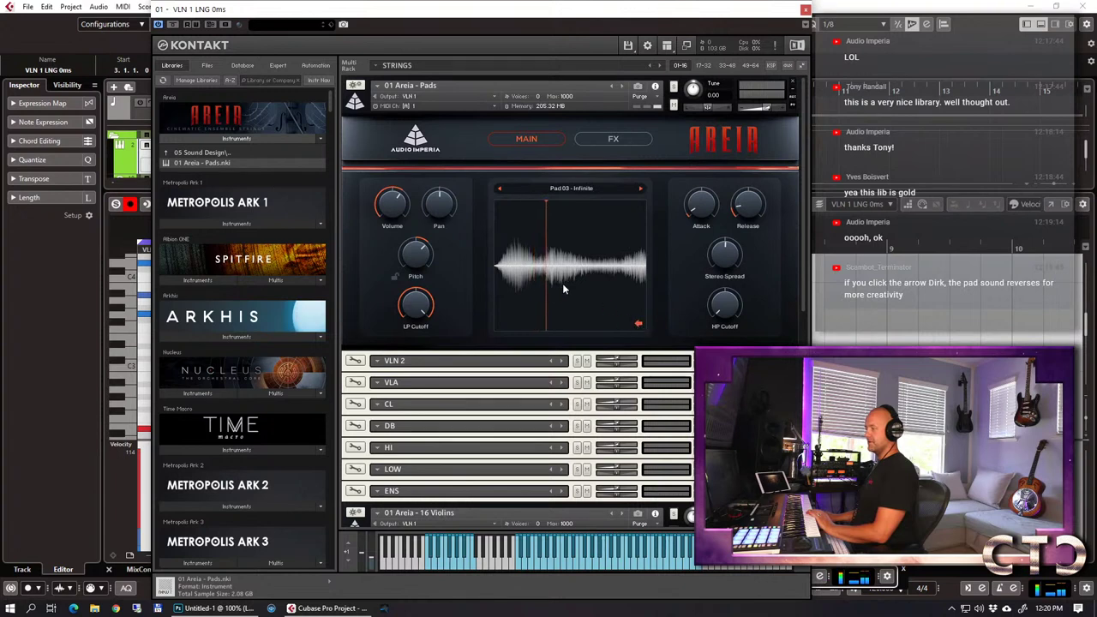
Move the Infinite pad's sample start earlier, set its playback direction to forward, and lower its pitch.
{"action": "left_click_drag", "start_coordinate": [539, 282], "coordinate": [524, 284]}
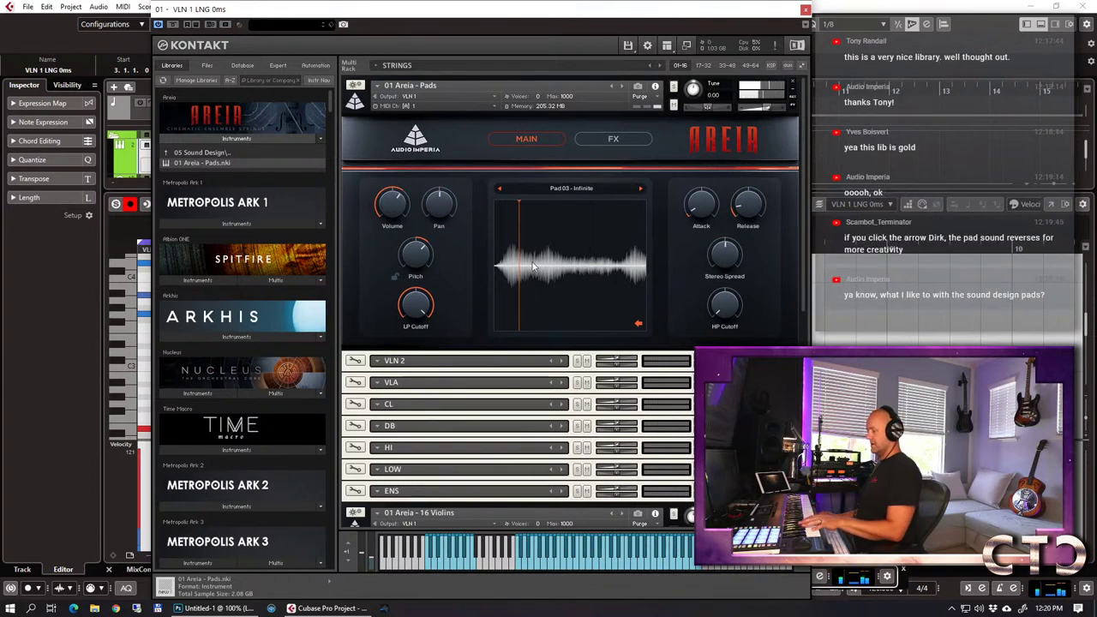
{"action": "mouse_move", "coordinate": [419, 259]}
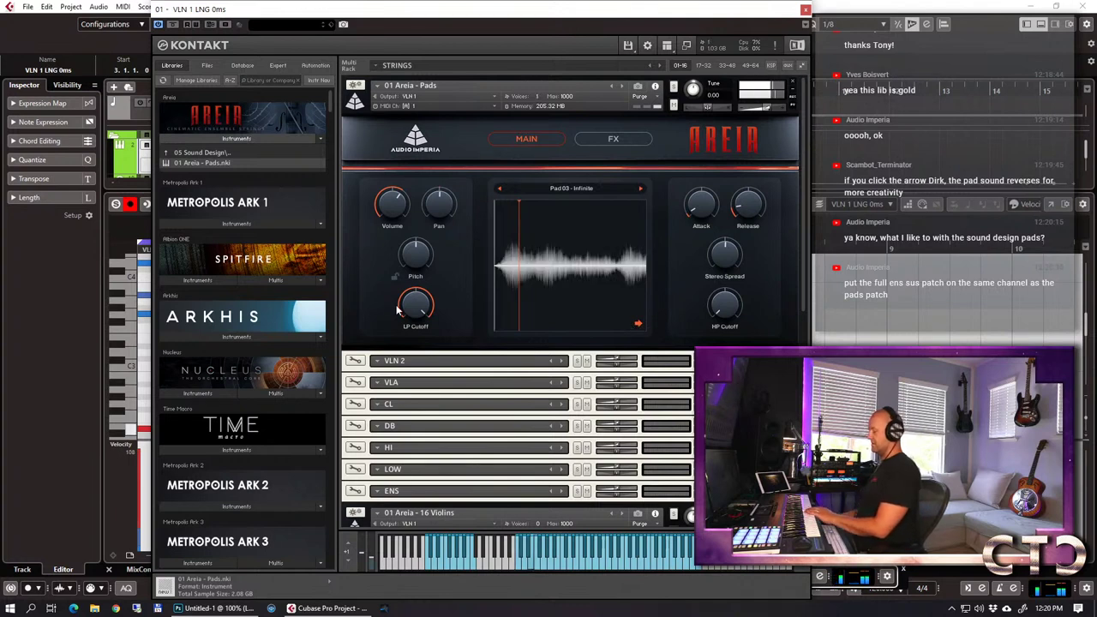
{"action": "left_click_drag", "start_coordinate": [410, 277], "coordinate": [404, 283]}
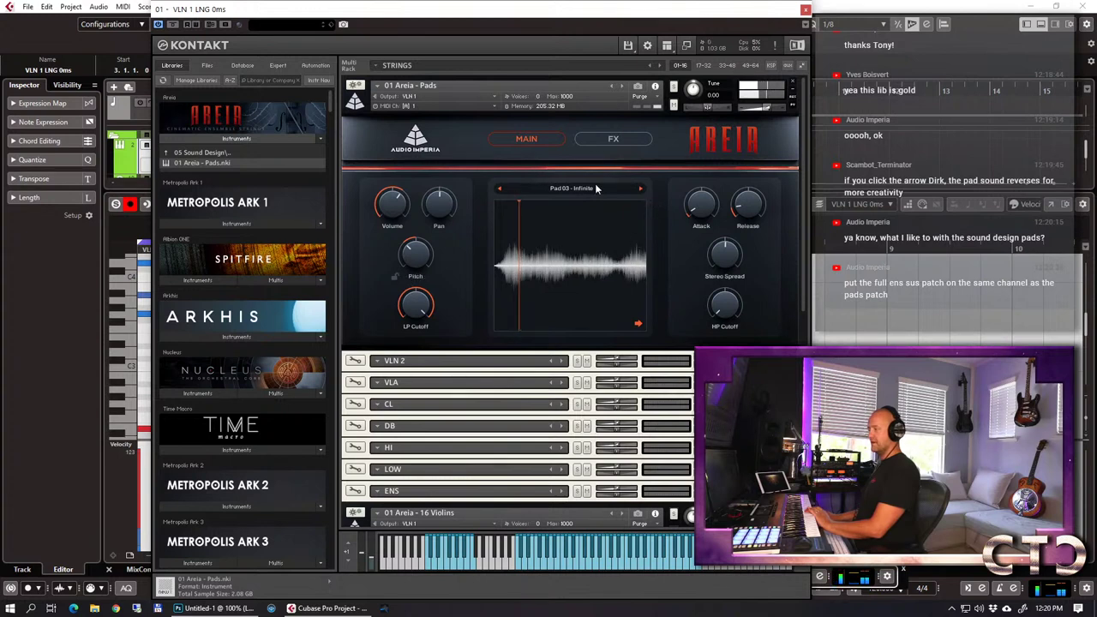
Switch the pad sound to Pad 02 - Horizon and lower its pitch to about -23.5 st.
{"action": "left_click", "coordinate": [500, 189]}
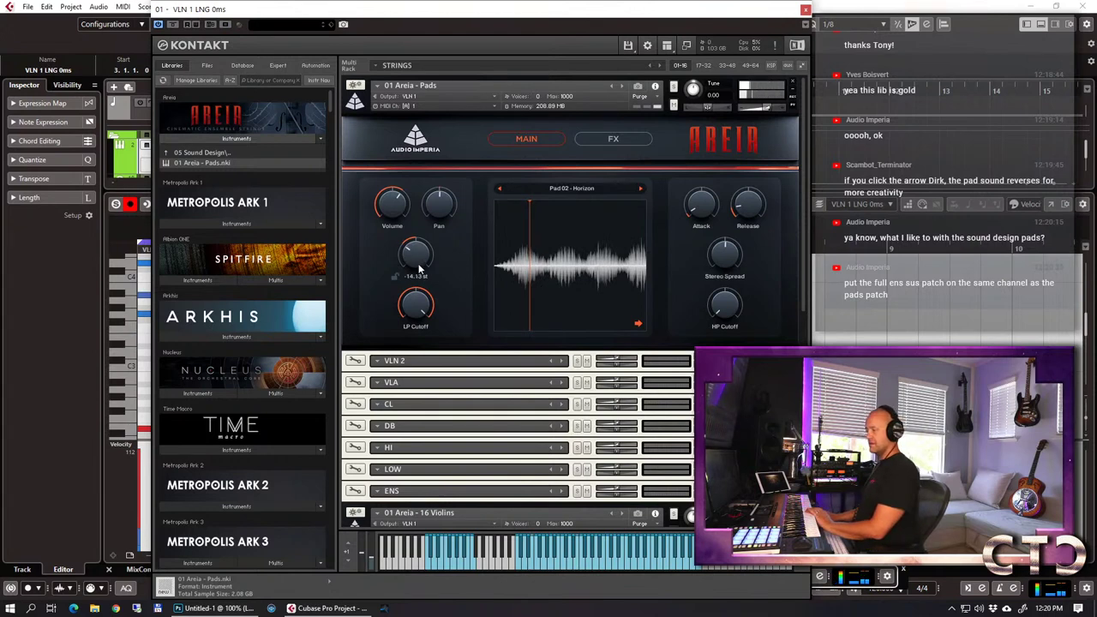
{"action": "left_click_drag", "start_coordinate": [414, 281], "coordinate": [414, 285]}
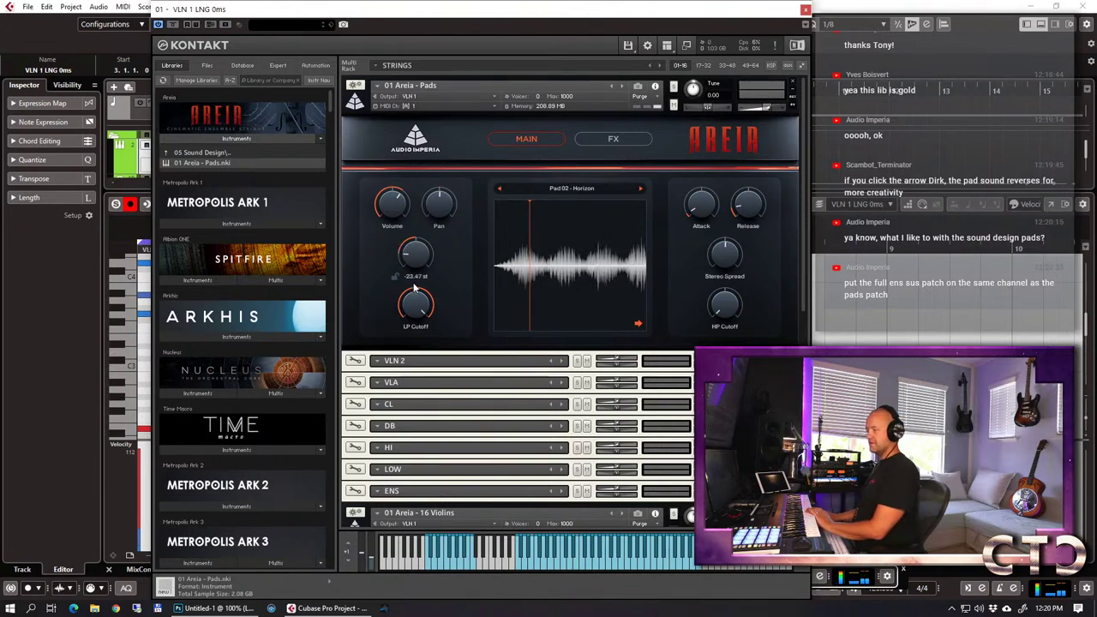
{"action": "left_click_drag", "start_coordinate": [414, 291], "coordinate": [414, 292]}
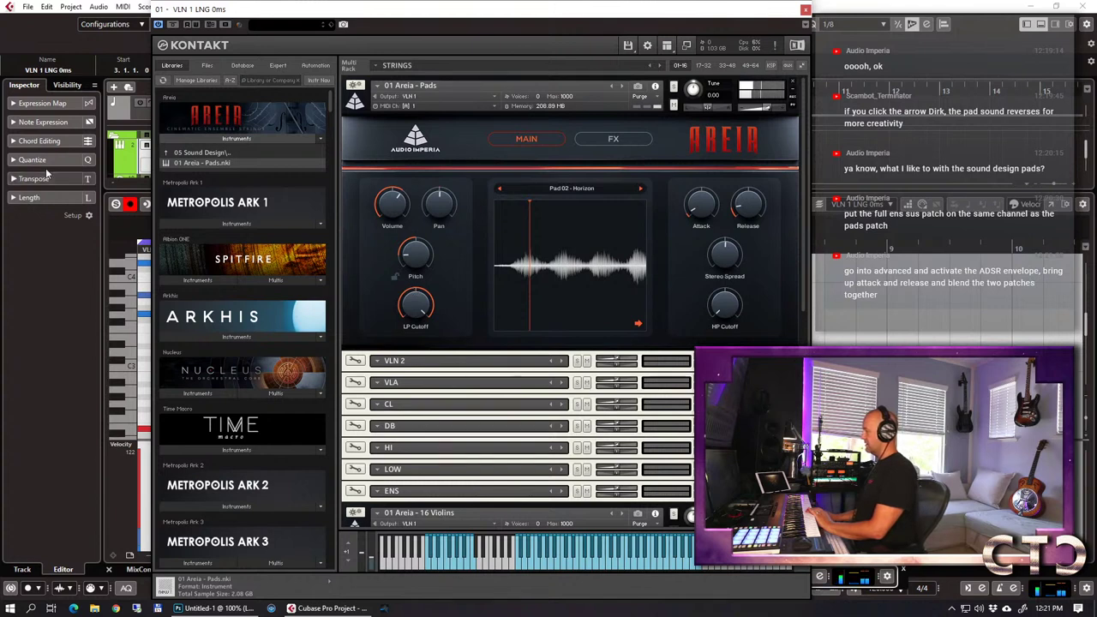
Raise the Horizon pad's release and enable the rotator effect.
{"action": "mouse_move", "coordinate": [698, 203]}
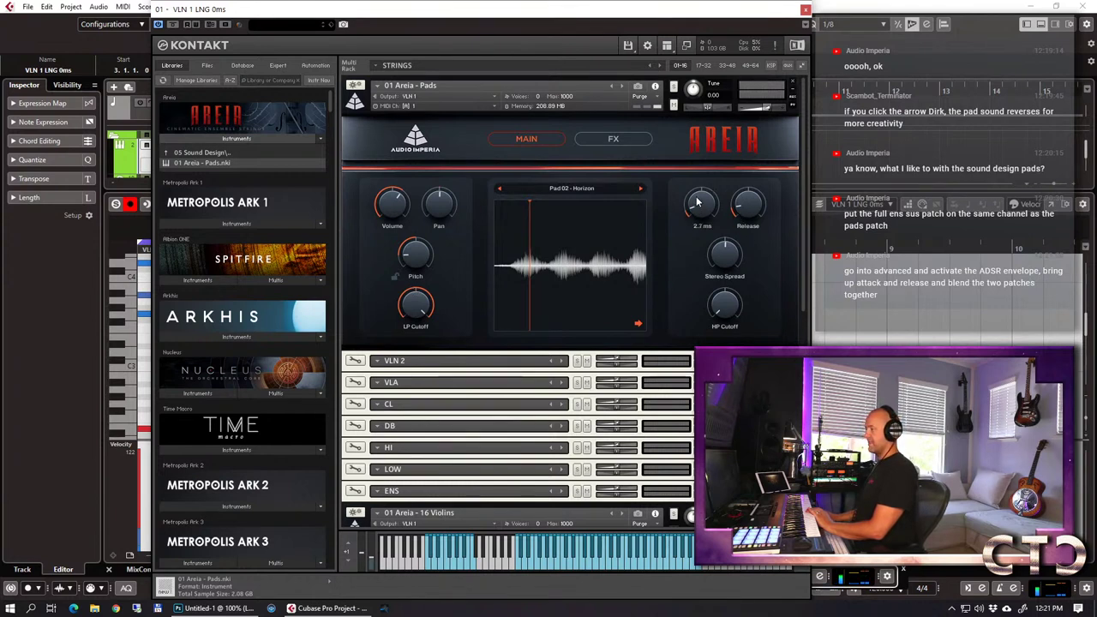
{"action": "left_click_drag", "start_coordinate": [698, 200], "coordinate": [699, 204]}
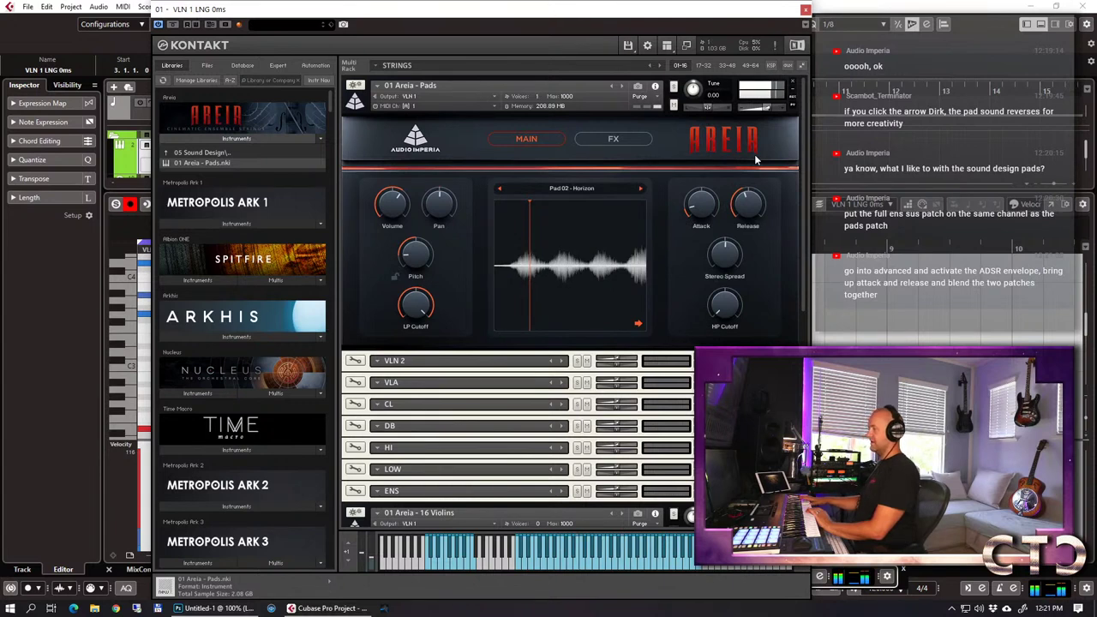
{"action": "left_click", "coordinate": [613, 139]}
{"action": "left_click", "coordinate": [524, 194]}
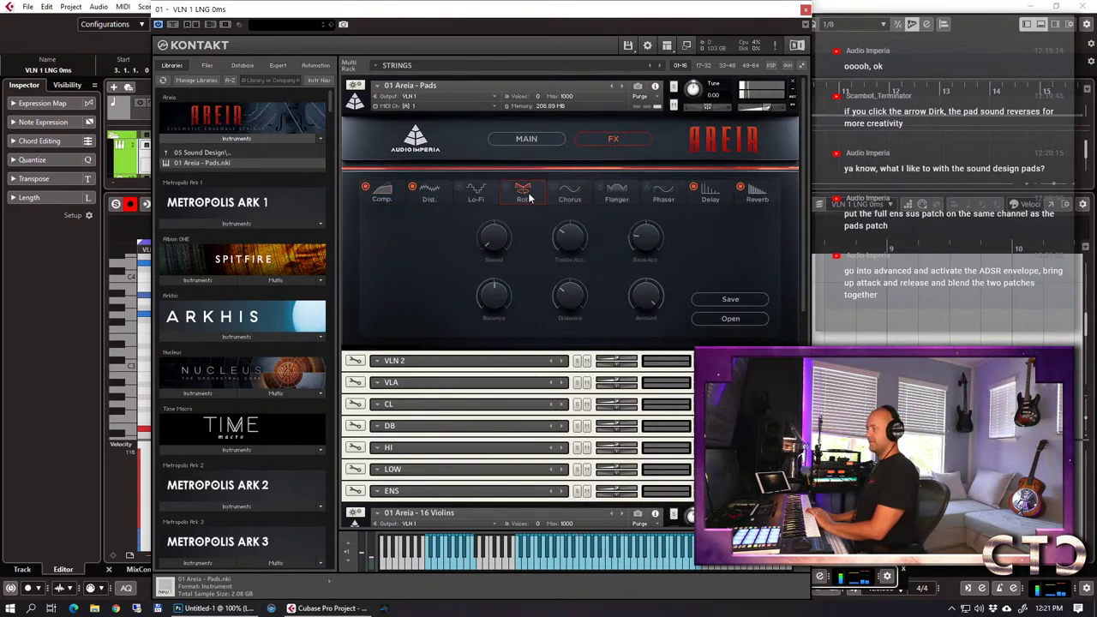
{"action": "left_click", "coordinate": [507, 188]}
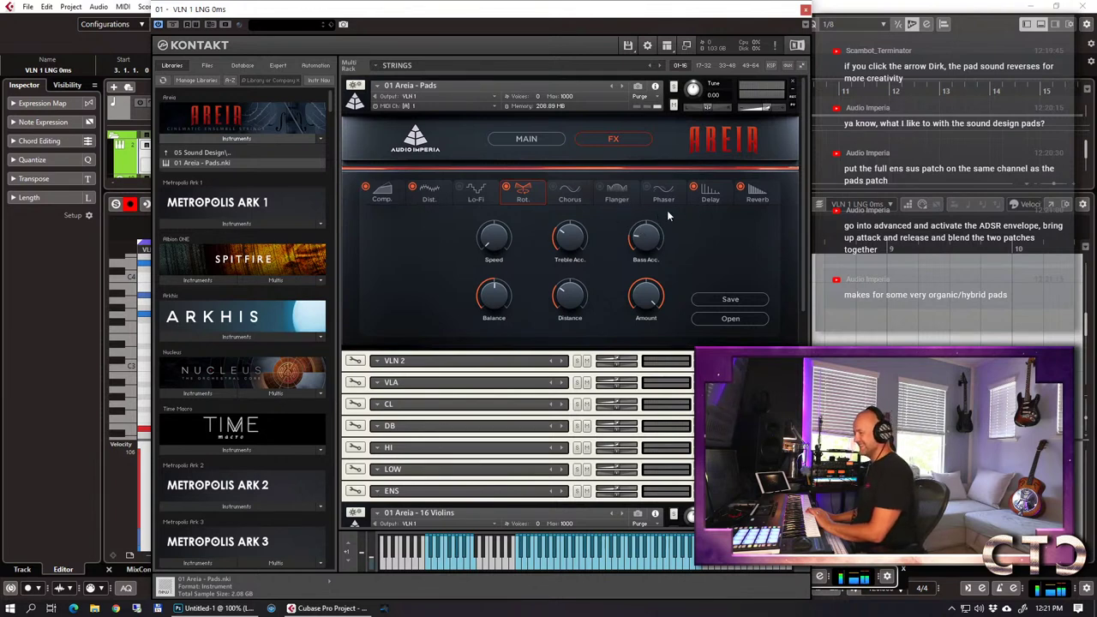
Disable the pad's compressor, distortion and rotator effects, and enable the phaser.
{"action": "left_click", "coordinate": [744, 195]}
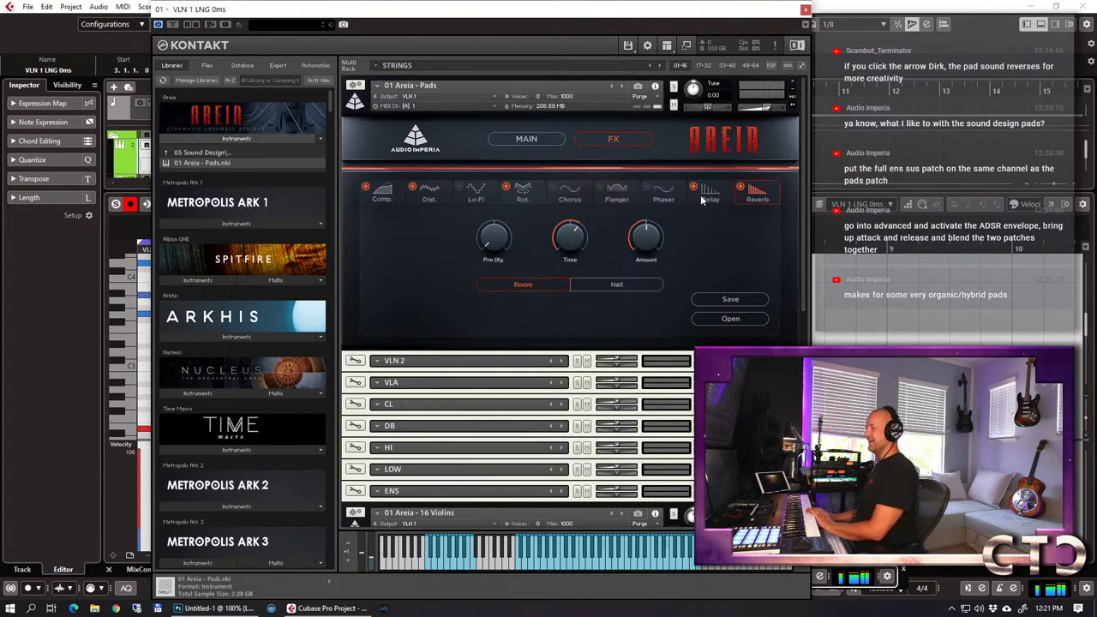
{"action": "left_click", "coordinate": [663, 195]}
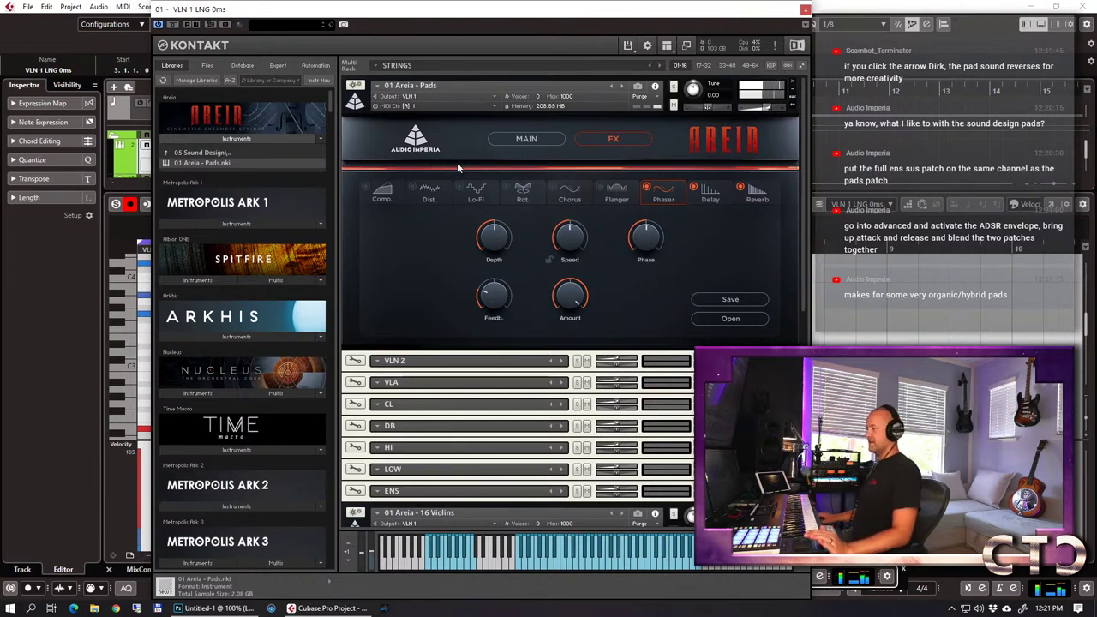
Sweep the pad's low-pass cutoff down and up while it plays, finishing at a low cutoff.
{"action": "left_click", "coordinate": [526, 139]}
{"action": "mouse_move", "coordinate": [437, 299]}
{"action": "scroll", "coordinate": [437, 298], "scroll_direction": "down", "scroll_amount": 5}
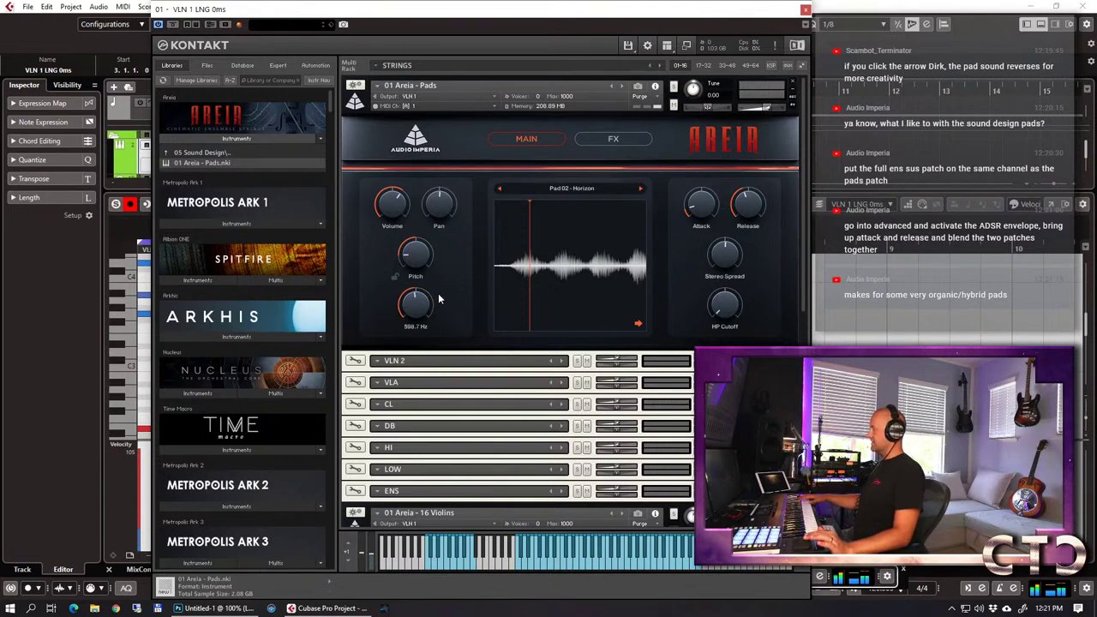
{"action": "scroll", "coordinate": [439, 298], "scroll_direction": "up", "scroll_amount": 2}
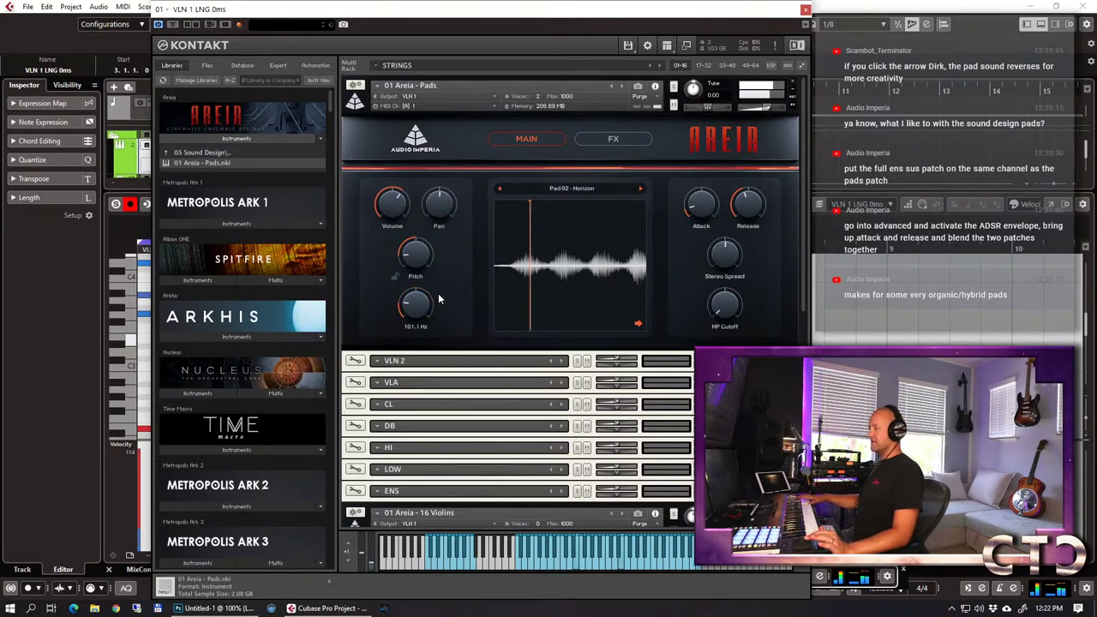
{"action": "scroll", "coordinate": [439, 298], "scroll_direction": "down", "scroll_amount": 2}
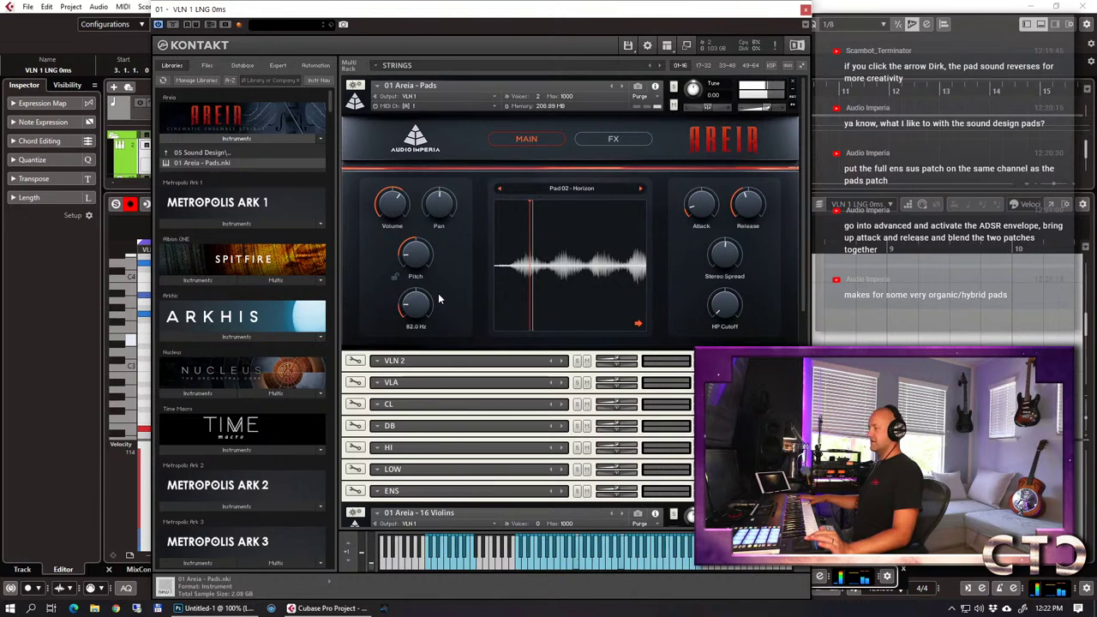
{"action": "scroll", "coordinate": [439, 299], "scroll_direction": "up", "scroll_amount": 6}
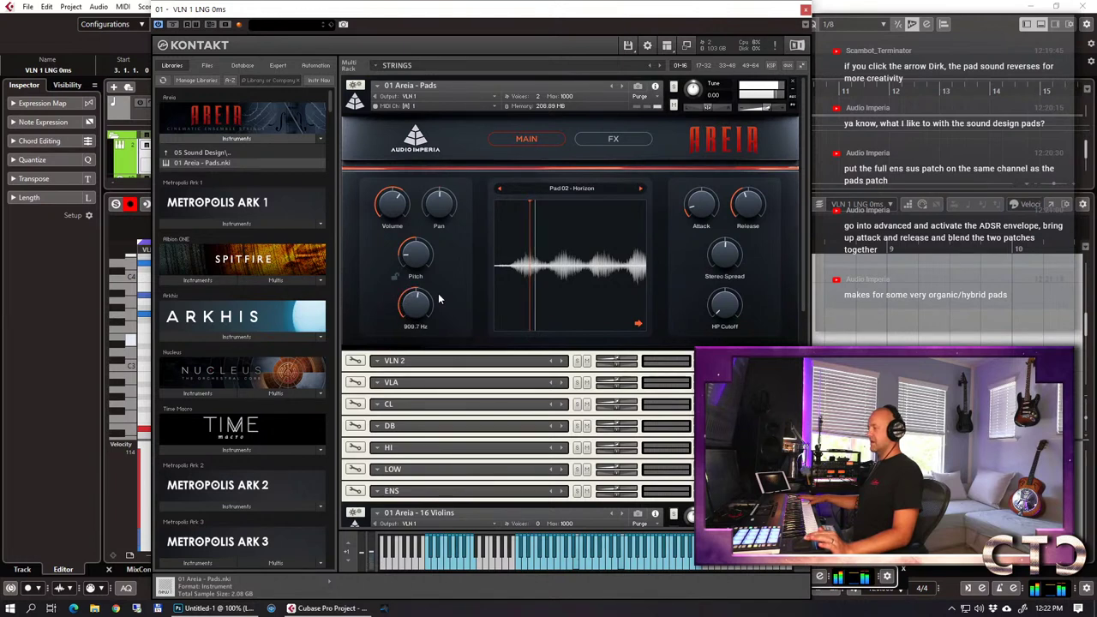
{"action": "scroll", "coordinate": [439, 298], "scroll_direction": "down", "scroll_amount": 10}
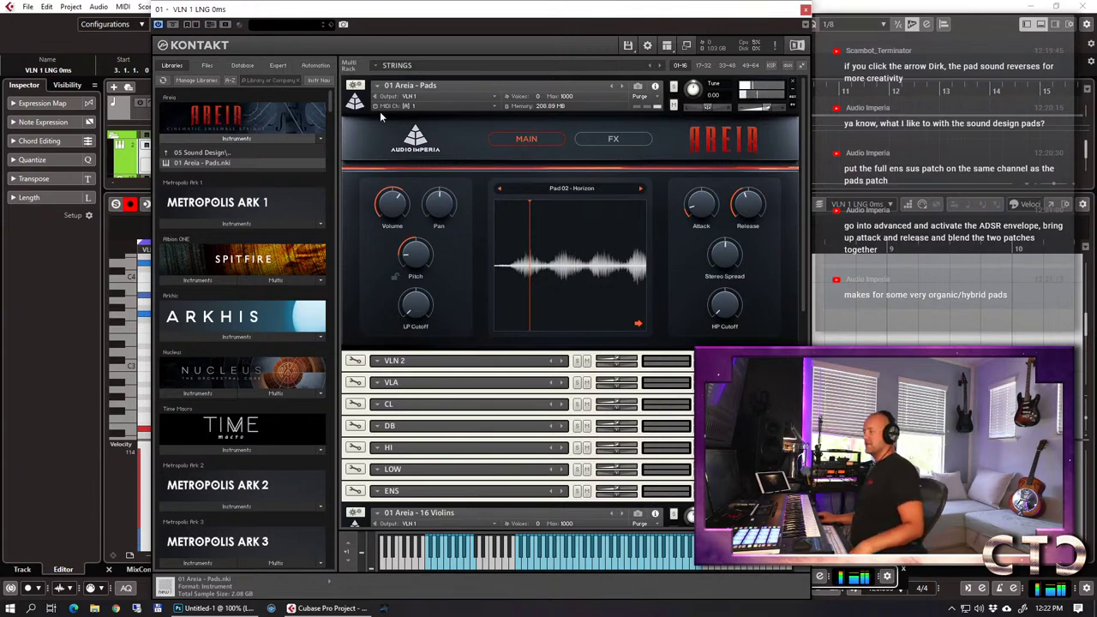
Collapse the Pads and 16 Violins instruments, and return the Areia library listing to its top-level folders.
{"action": "left_click", "coordinate": [355, 102]}
{"action": "left_click", "coordinate": [354, 295]}
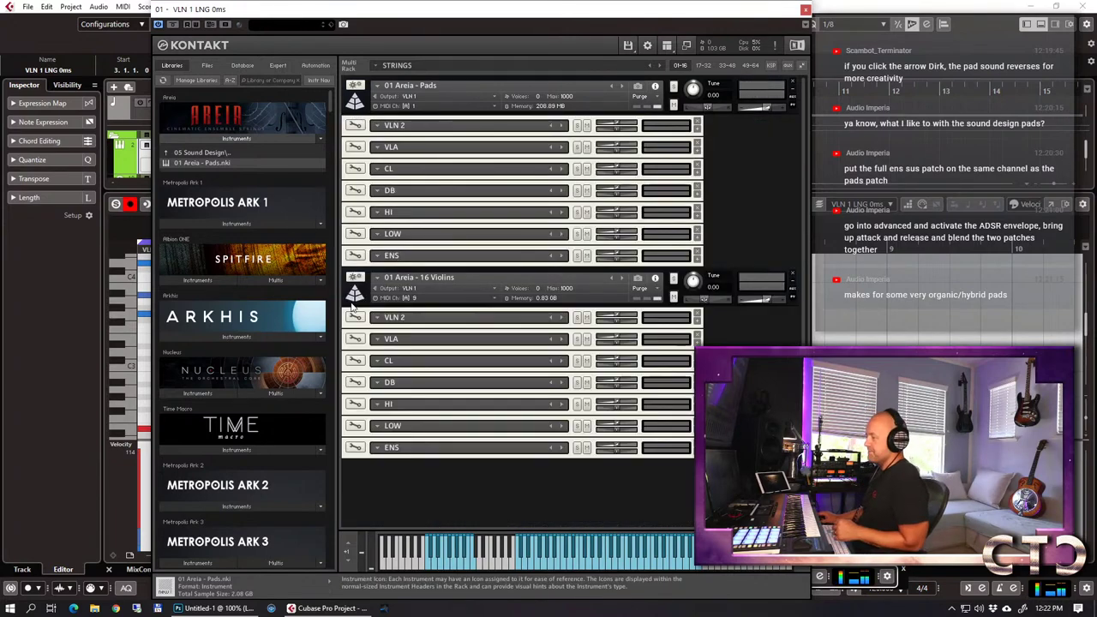
{"action": "left_click", "coordinate": [195, 152]}
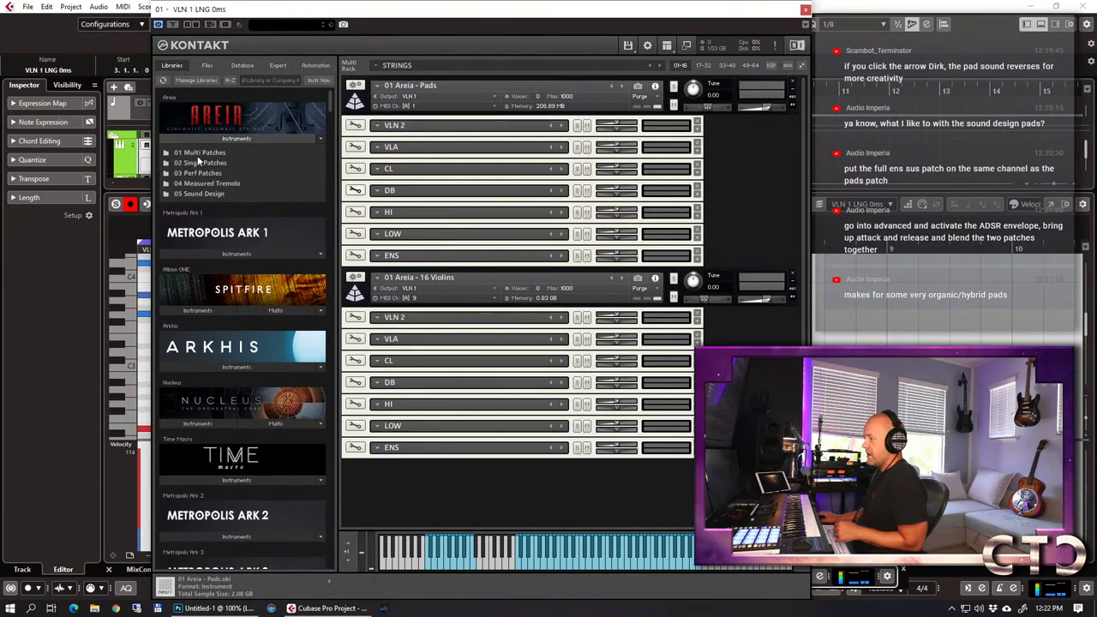
Hide the MIDI editor and reposition the Kontakt window over the project next to the track inspector.
{"action": "left_click_drag", "start_coordinate": [622, 19], "coordinate": [991, 45]}
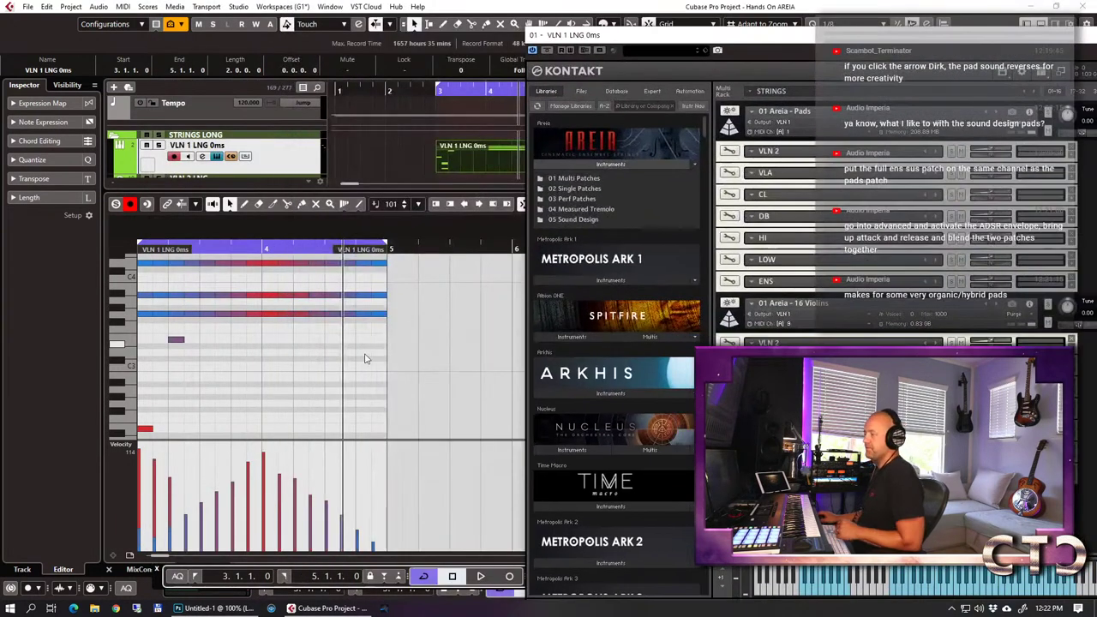
{"action": "key", "text": "ctrl+e"}
{"action": "left_click_drag", "start_coordinate": [792, 44], "coordinate": [375, 24]}
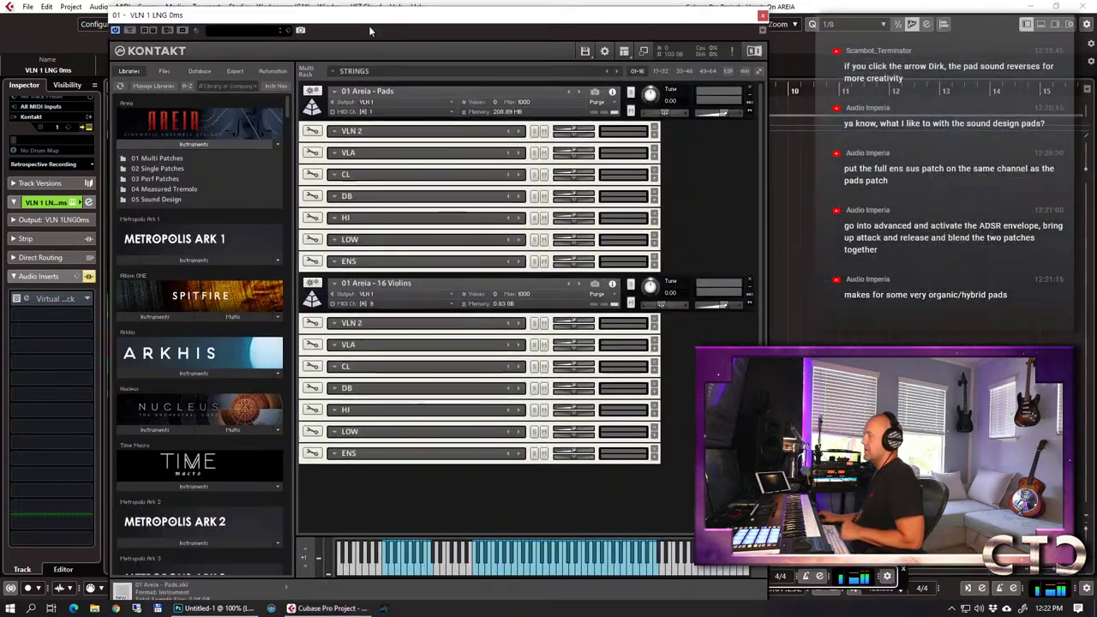
Browse the individual 16 Violins articulations under Single Patches, Sections, and return to Areia's top-level folders.
{"action": "double_click", "coordinate": [157, 167]}
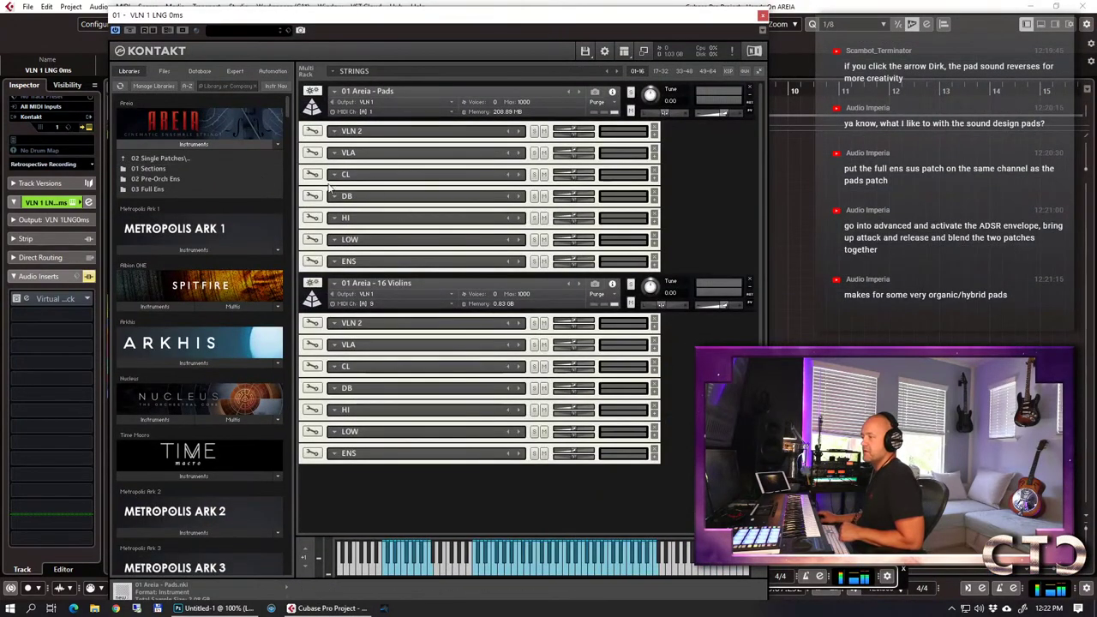
{"action": "double_click", "coordinate": [157, 168]}
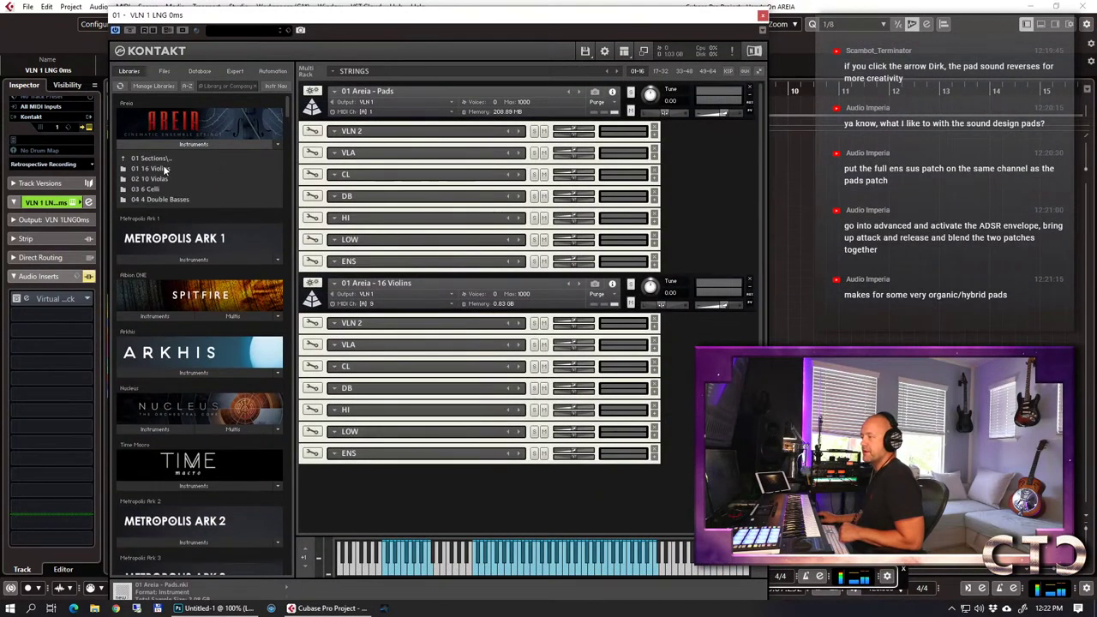
{"action": "double_click", "coordinate": [161, 169]}
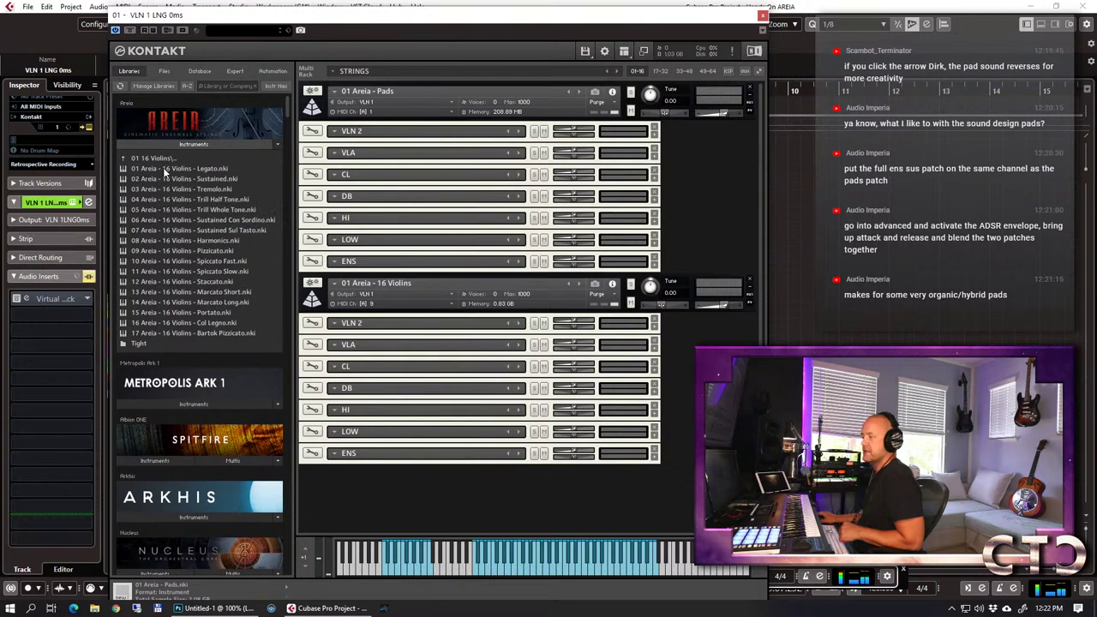
{"action": "double_click", "coordinate": [157, 159]}
{"action": "double_click", "coordinate": [156, 158]}
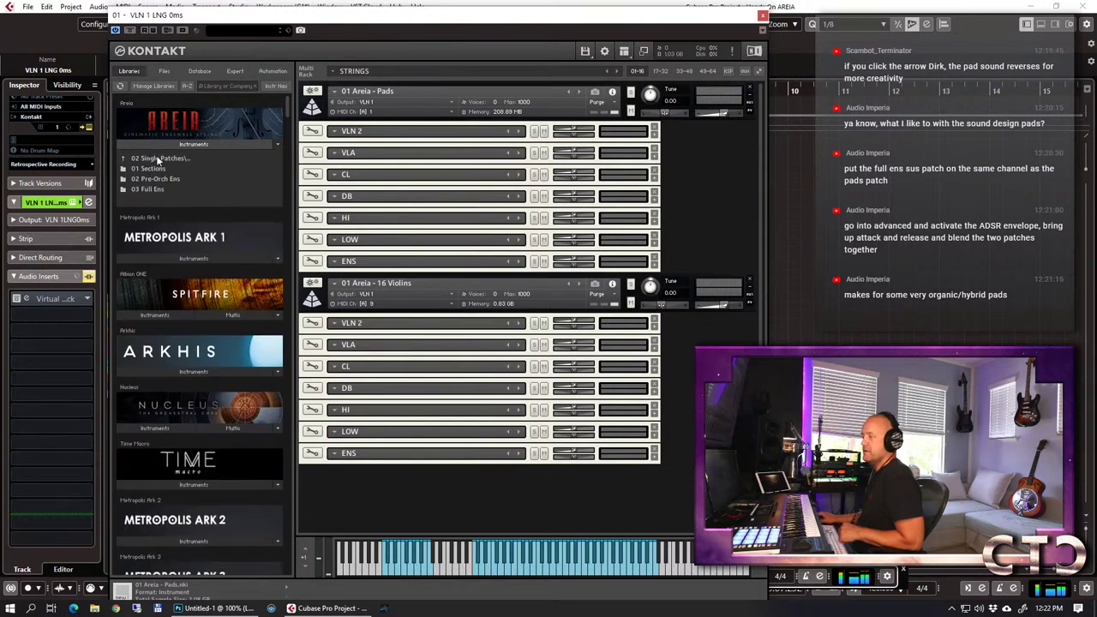
{"action": "double_click", "coordinate": [156, 159]}
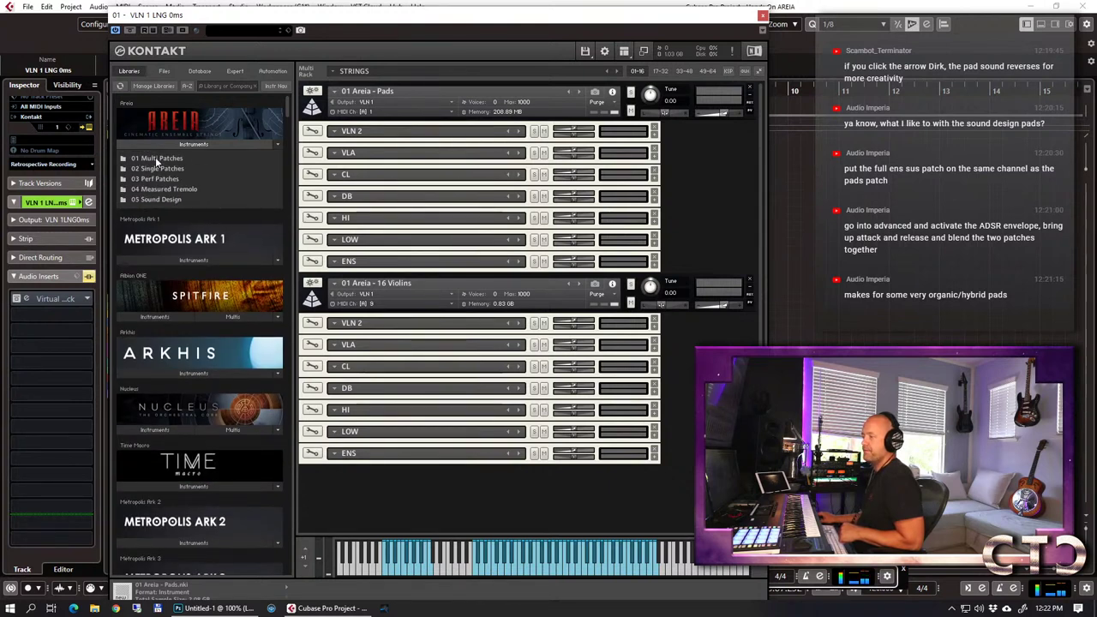
Replace the Pads instrument with 01 Areia - 16 Violins LONG from the Multi Patches Sections folder.
{"action": "double_click", "coordinate": [167, 166]}
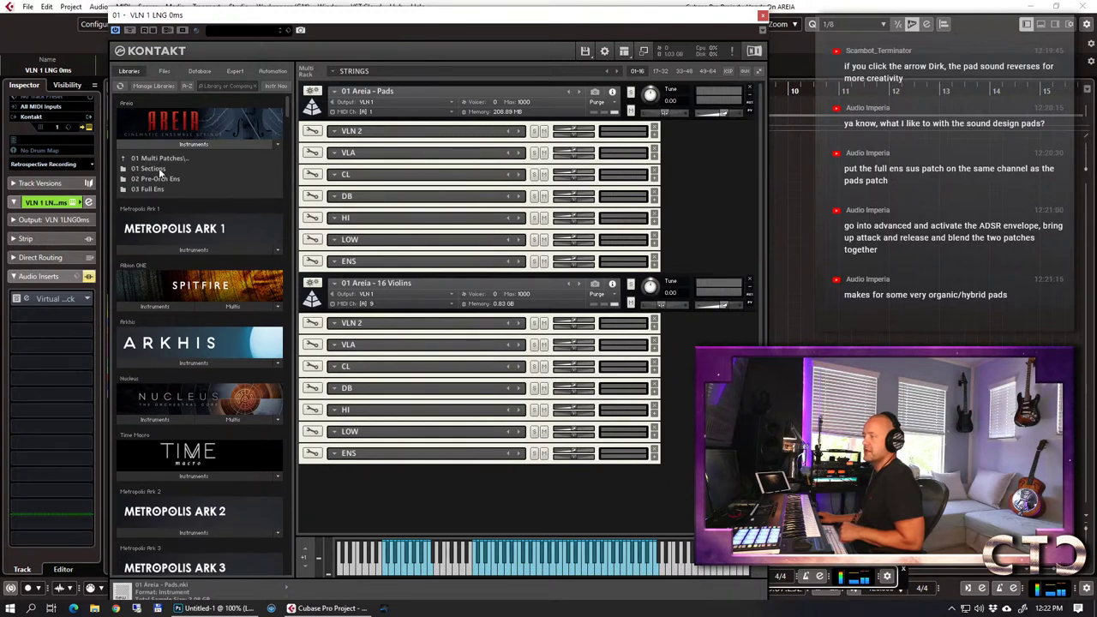
{"action": "double_click", "coordinate": [157, 169]}
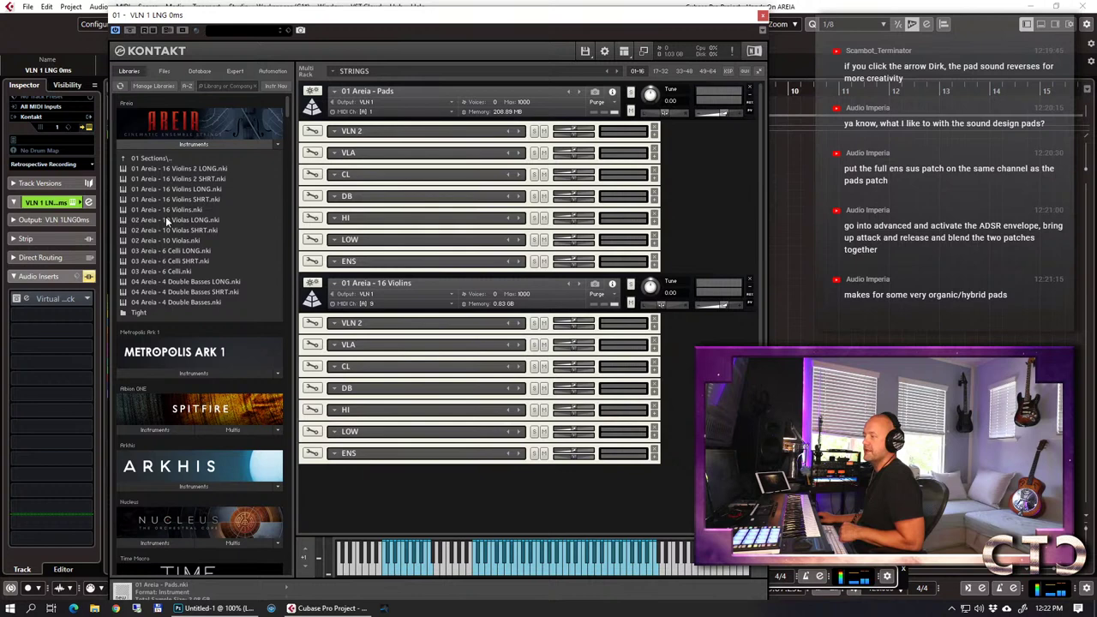
{"action": "left_click_drag", "start_coordinate": [174, 191], "coordinate": [429, 102]}
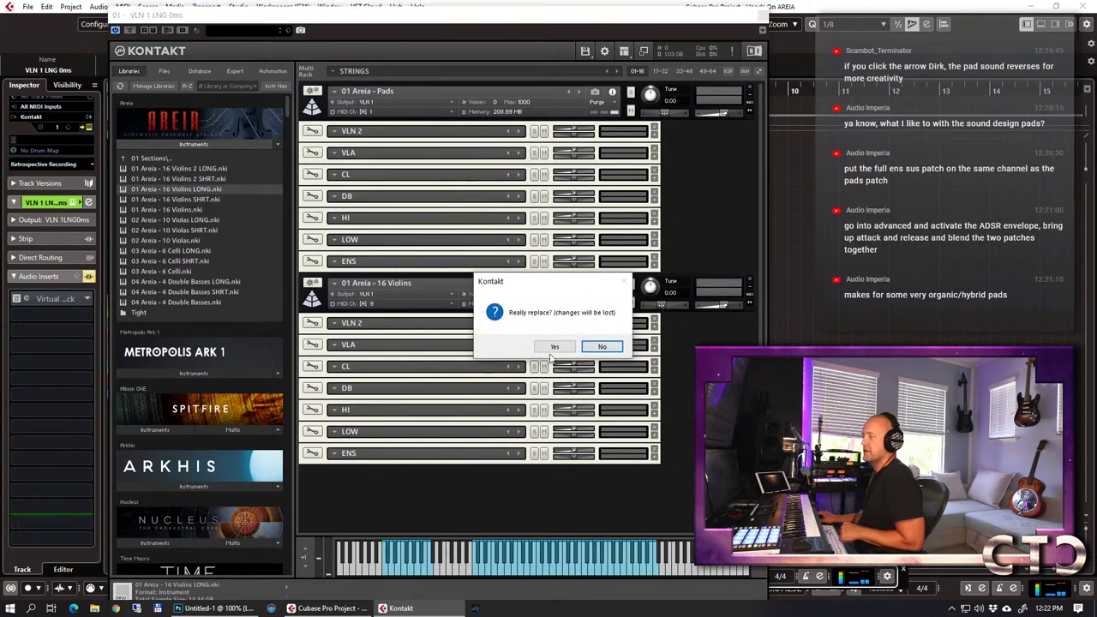
{"action": "left_click", "coordinate": [554, 346]}
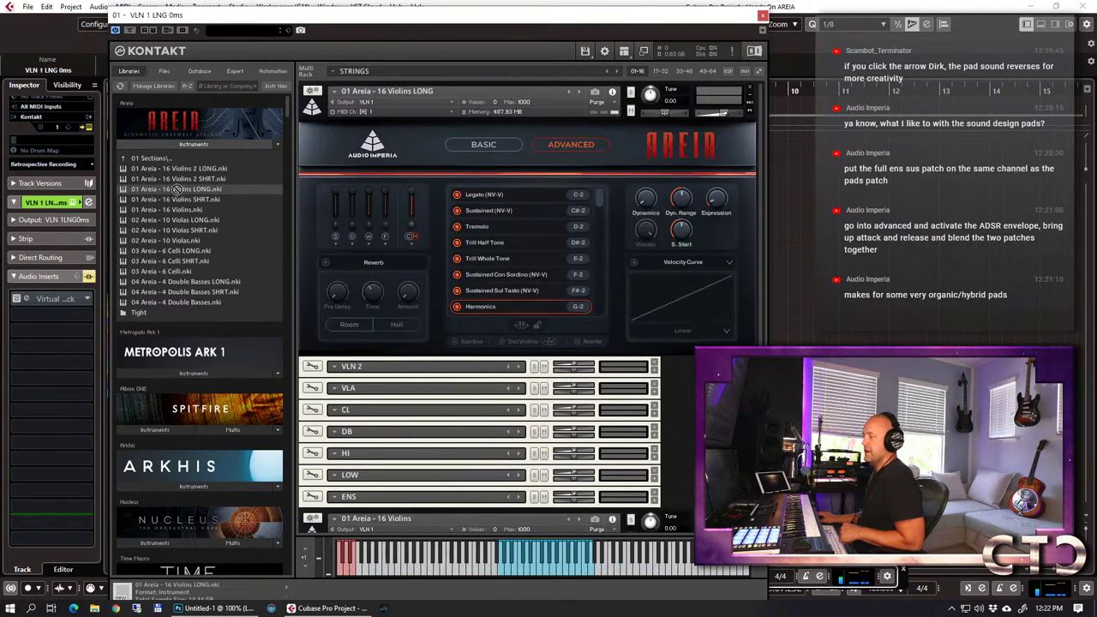
Replace the second instrument, 01 Areia - 16 Violins, with another 01 Areia - 16 Violins LONG patch.
{"action": "scroll", "coordinate": [215, 195], "scroll_direction": "down", "scroll_amount": 2}
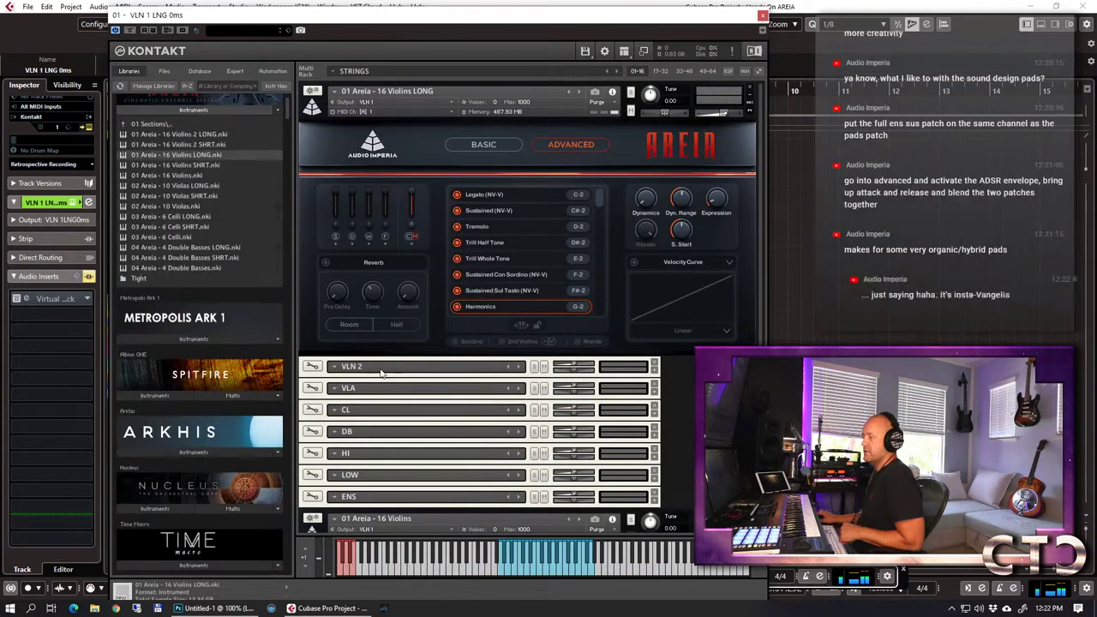
{"action": "scroll", "coordinate": [677, 444], "scroll_direction": "down", "scroll_amount": 2}
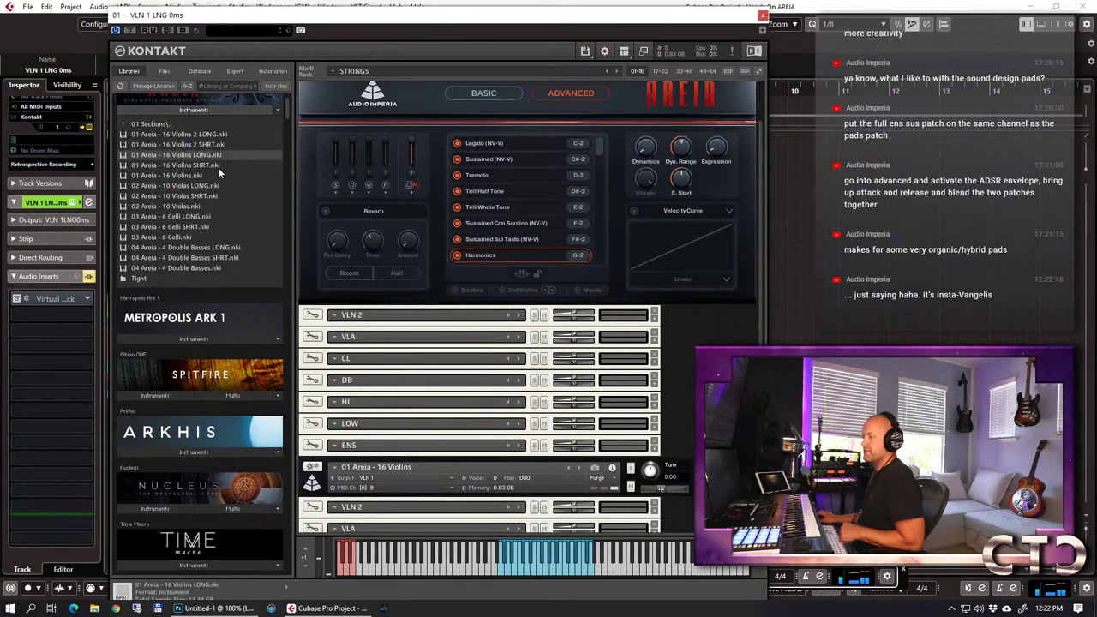
{"action": "left_click_drag", "start_coordinate": [367, 318], "coordinate": [369, 319]}
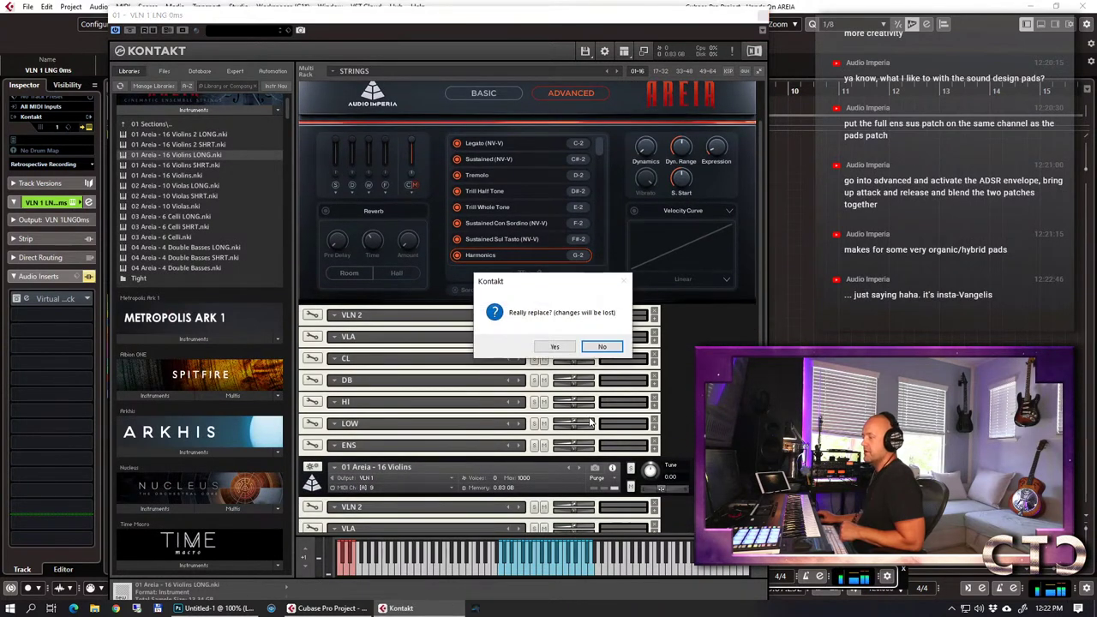
{"action": "left_click", "coordinate": [552, 348]}
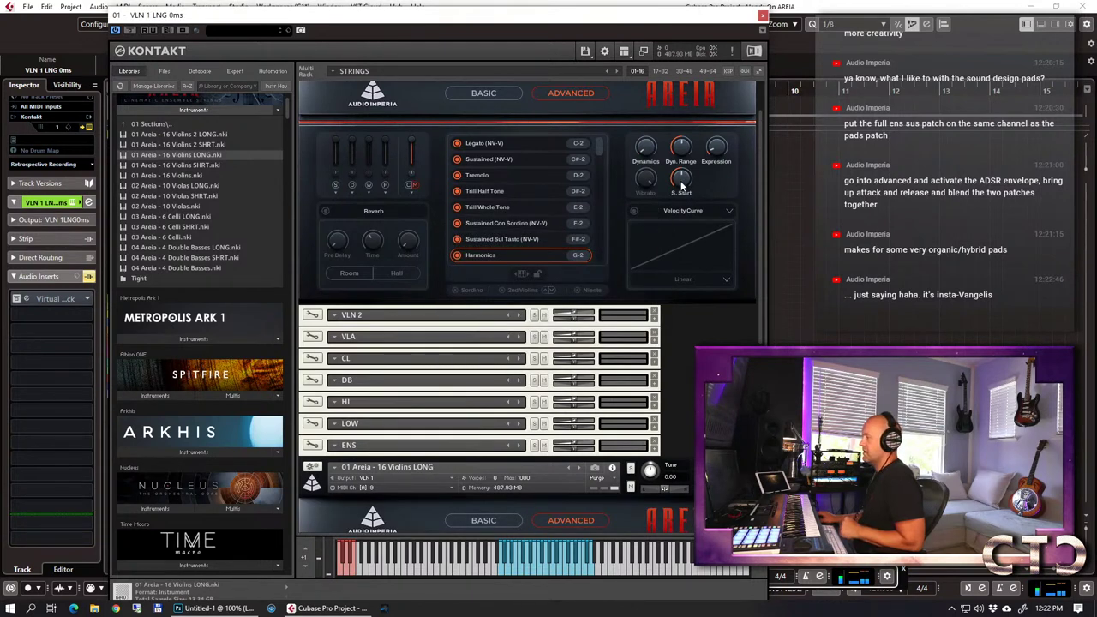
{"action": "scroll", "coordinate": [686, 287], "scroll_direction": "down", "scroll_amount": 3}
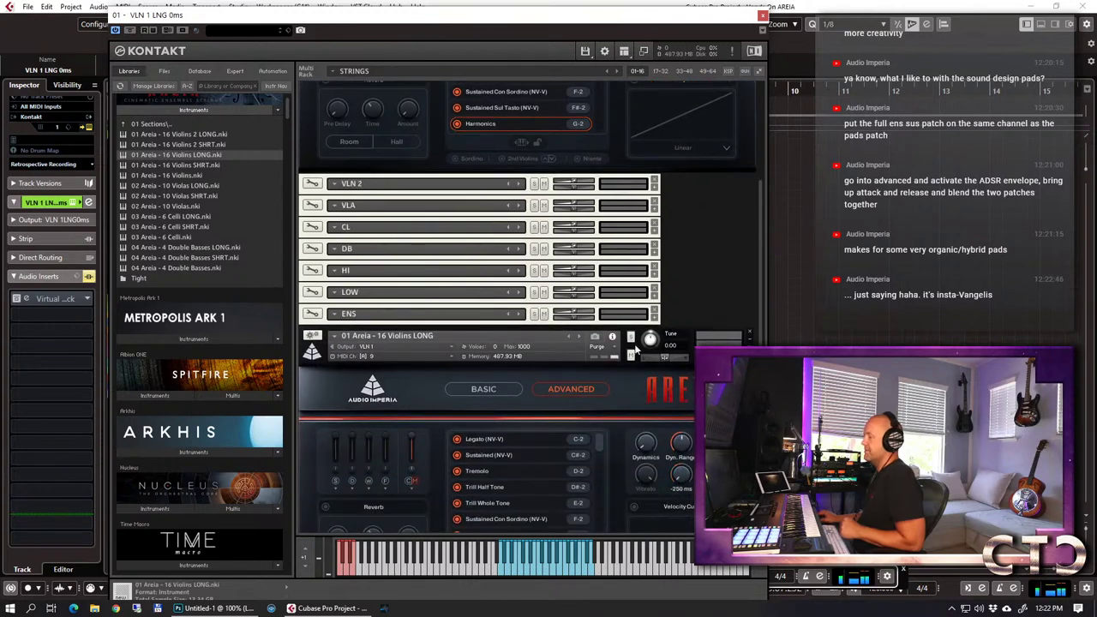
Close the Kontakt window and load the AI AREIA Longs.expressionmap file into the Expression Map Setup.
{"action": "scroll", "coordinate": [684, 256], "scroll_direction": "up", "scroll_amount": 2}
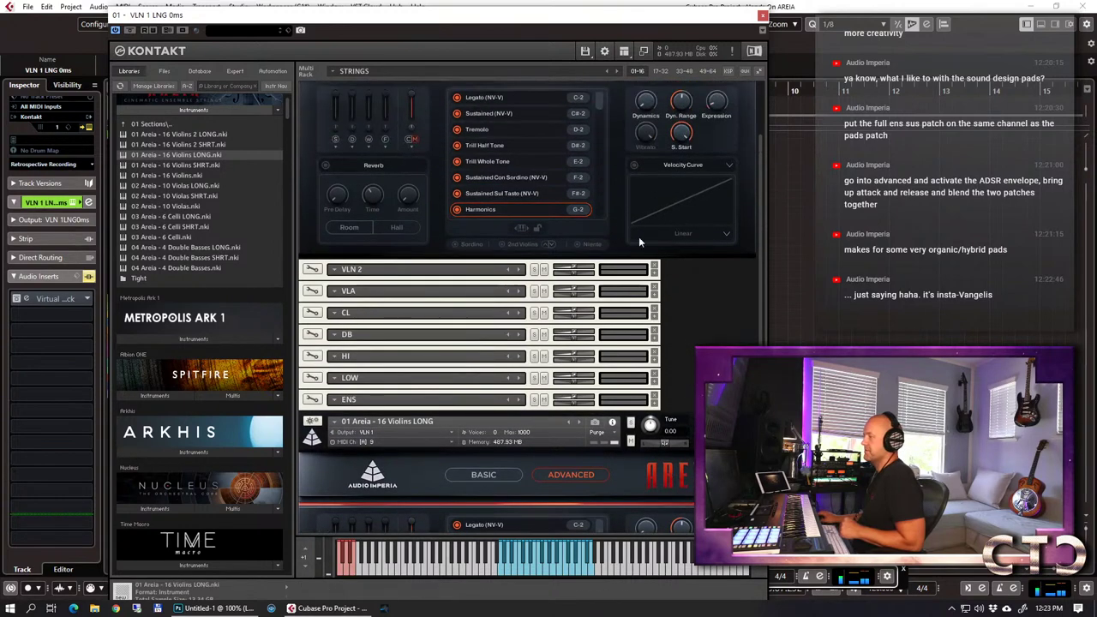
{"action": "left_click", "coordinate": [764, 16]}
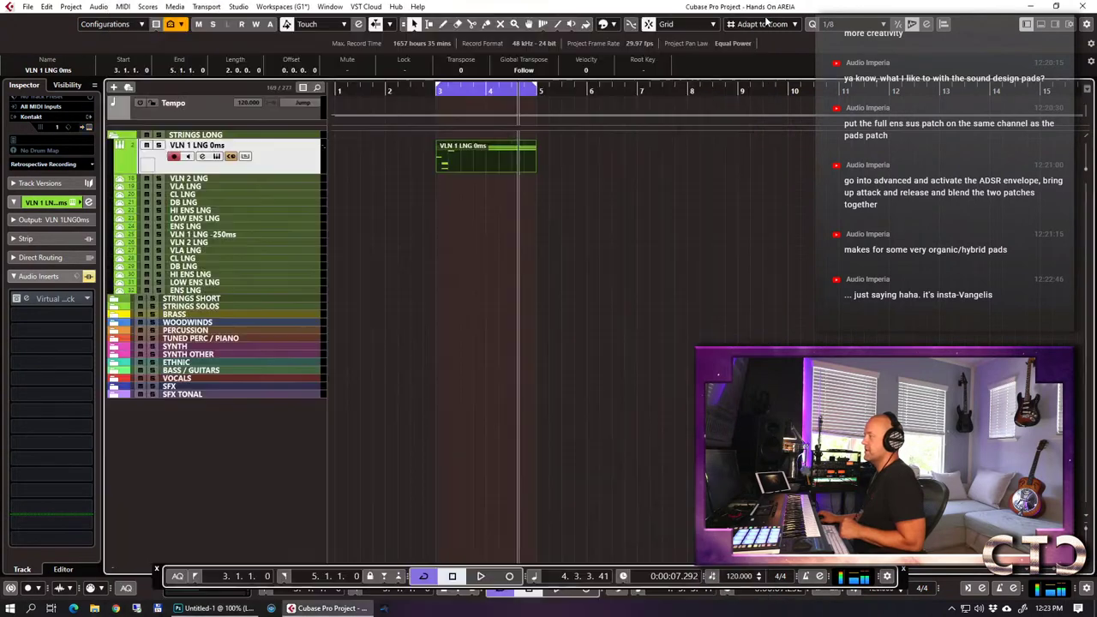
{"action": "left_click", "coordinate": [17, 276]}
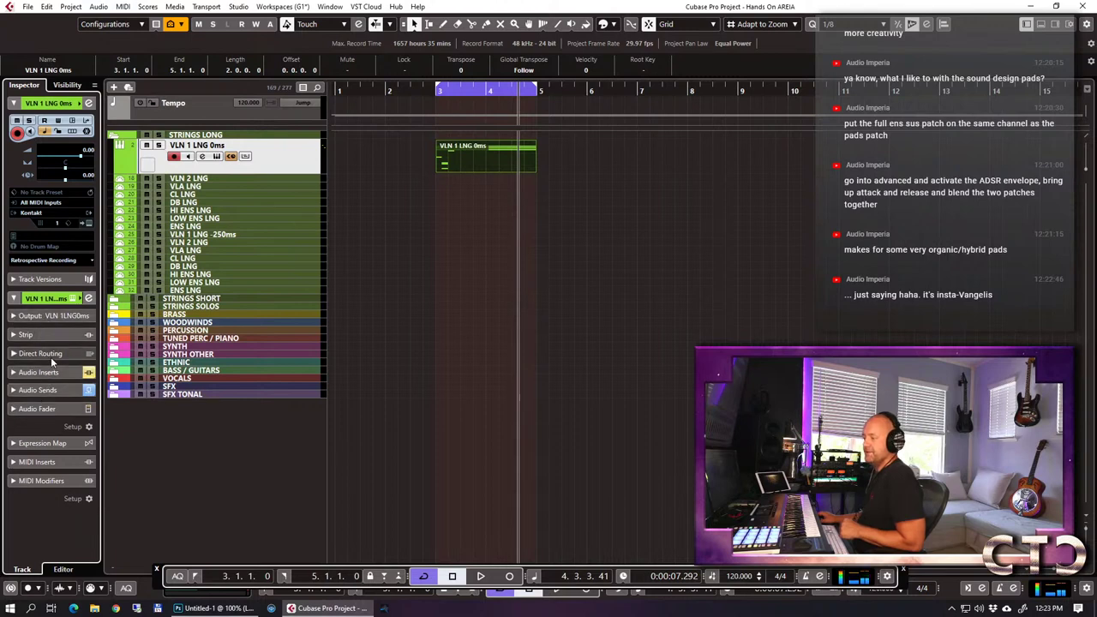
{"action": "left_click", "coordinate": [41, 443]}
{"action": "left_click", "coordinate": [51, 175]}
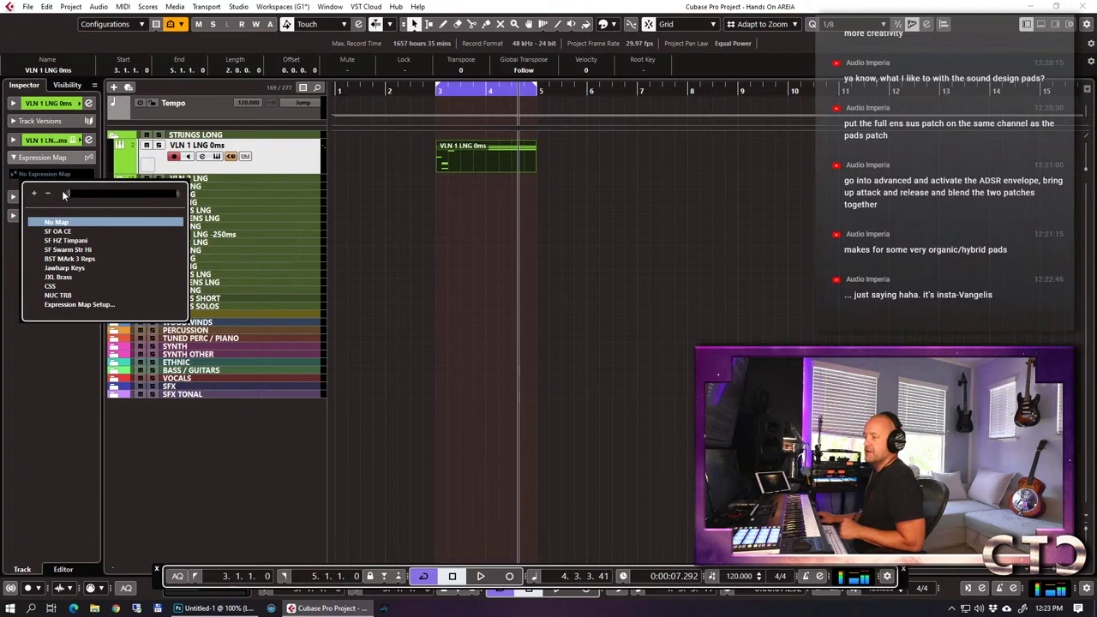
{"action": "left_click", "coordinate": [77, 305]}
{"action": "left_click", "coordinate": [350, 328]}
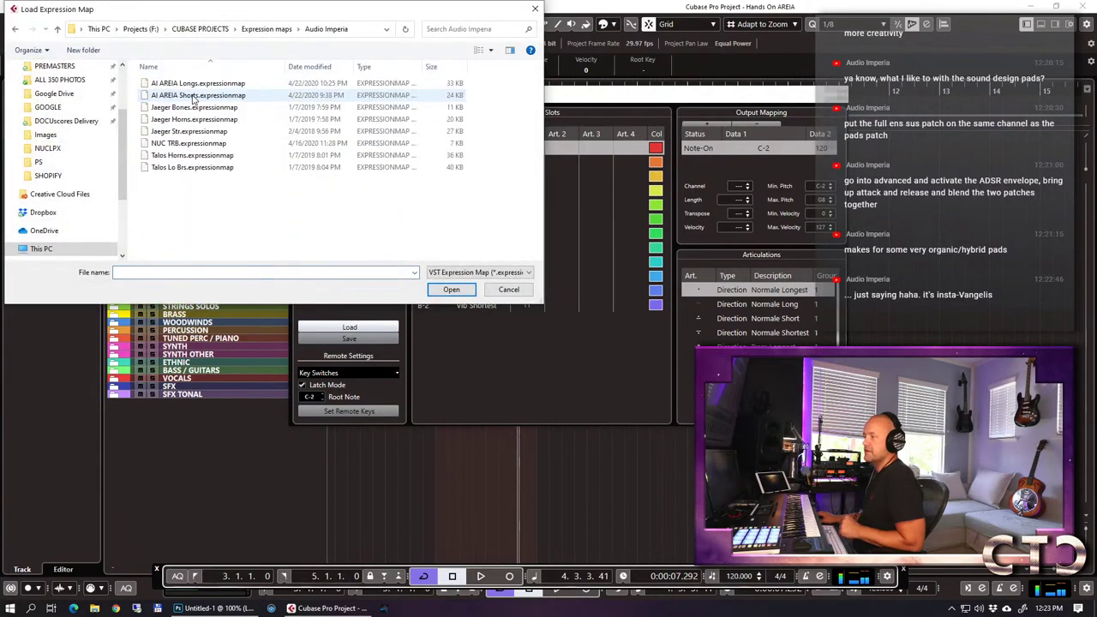
{"action": "double_click", "coordinate": [197, 83]}
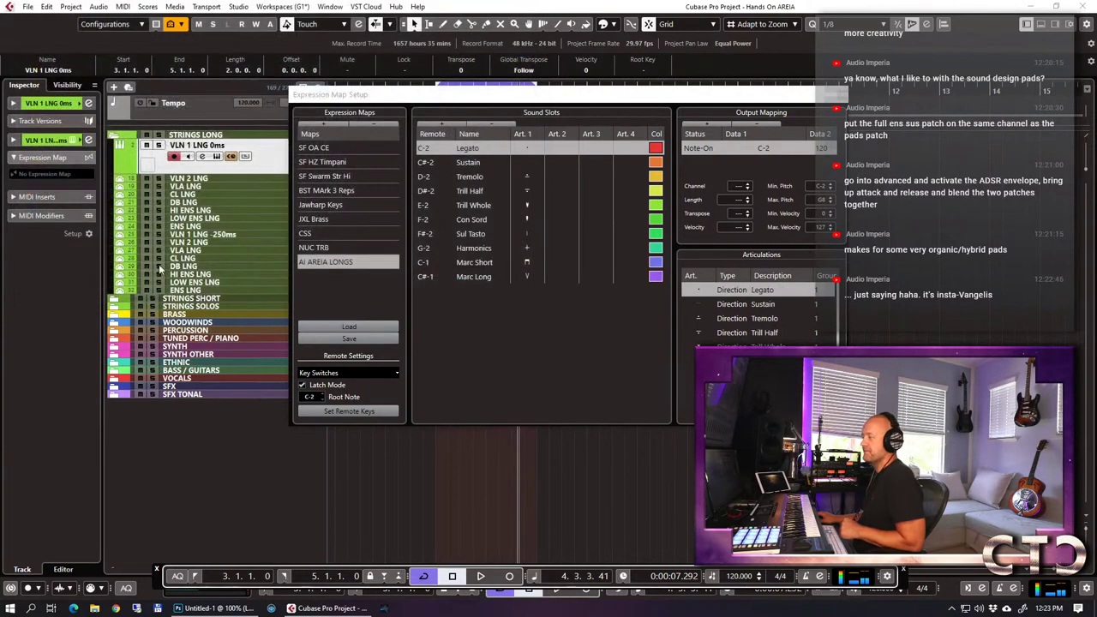
Load the AI AREIA Shorts.expressionmap file too, and assign the AI AREIA LONGS map to the VLN 1 LNG 0ms track.
{"action": "left_click", "coordinate": [349, 326]}
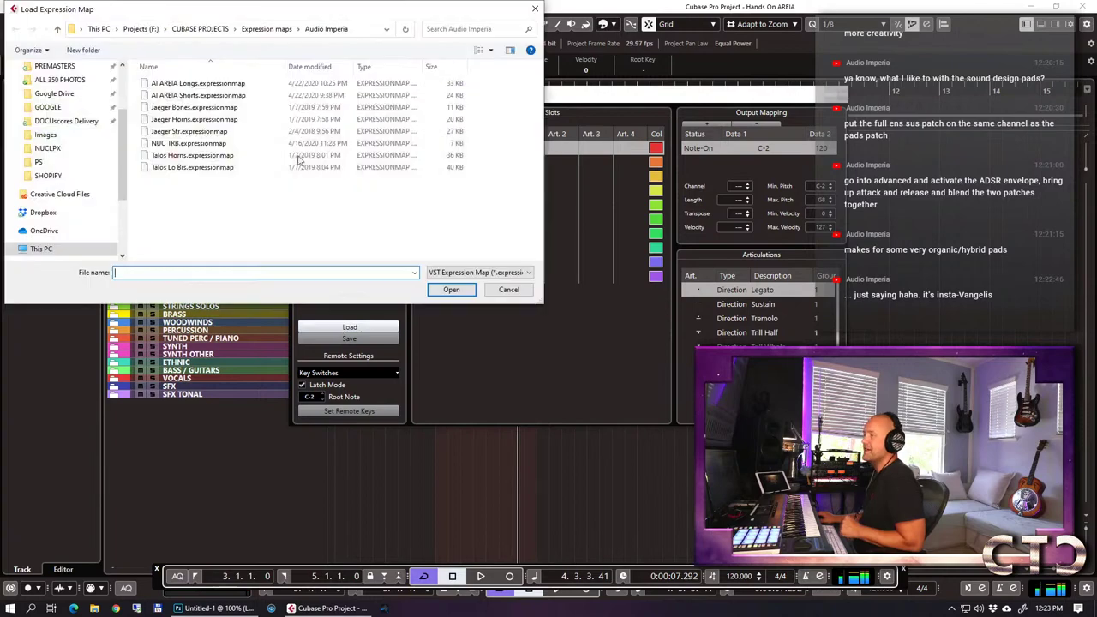
{"action": "double_click", "coordinate": [197, 95]}
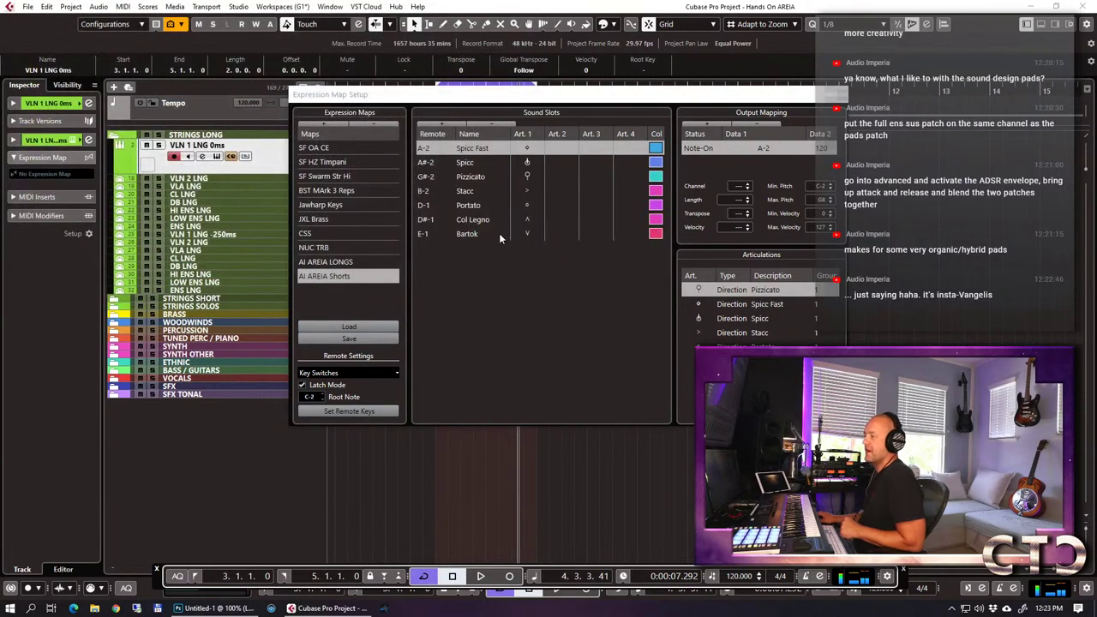
{"action": "left_click", "coordinate": [841, 94]}
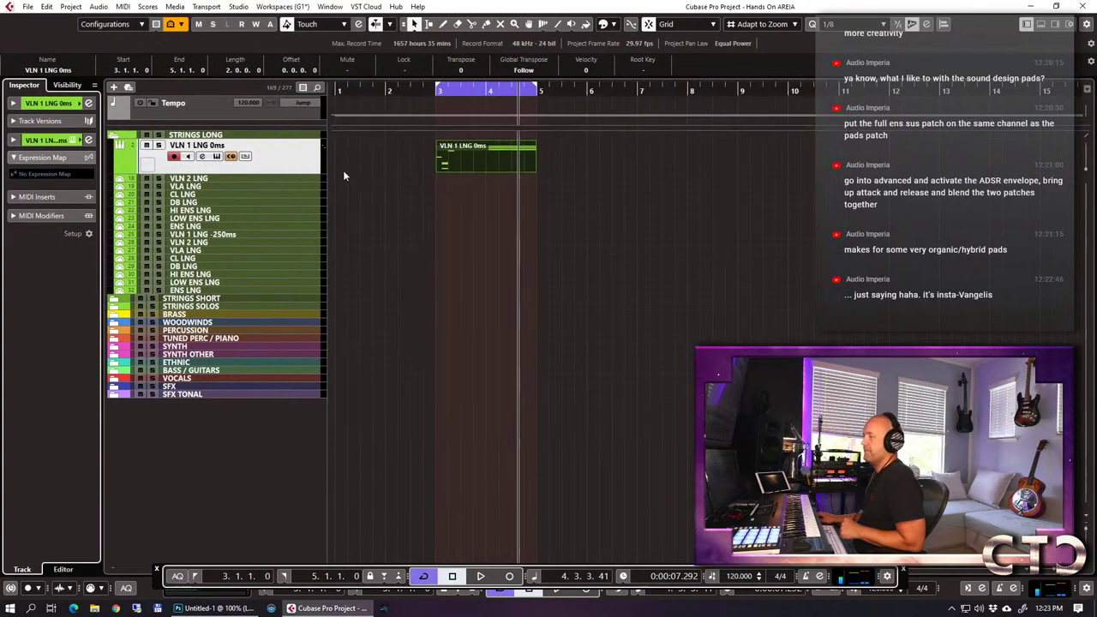
{"action": "left_click", "coordinate": [58, 172]}
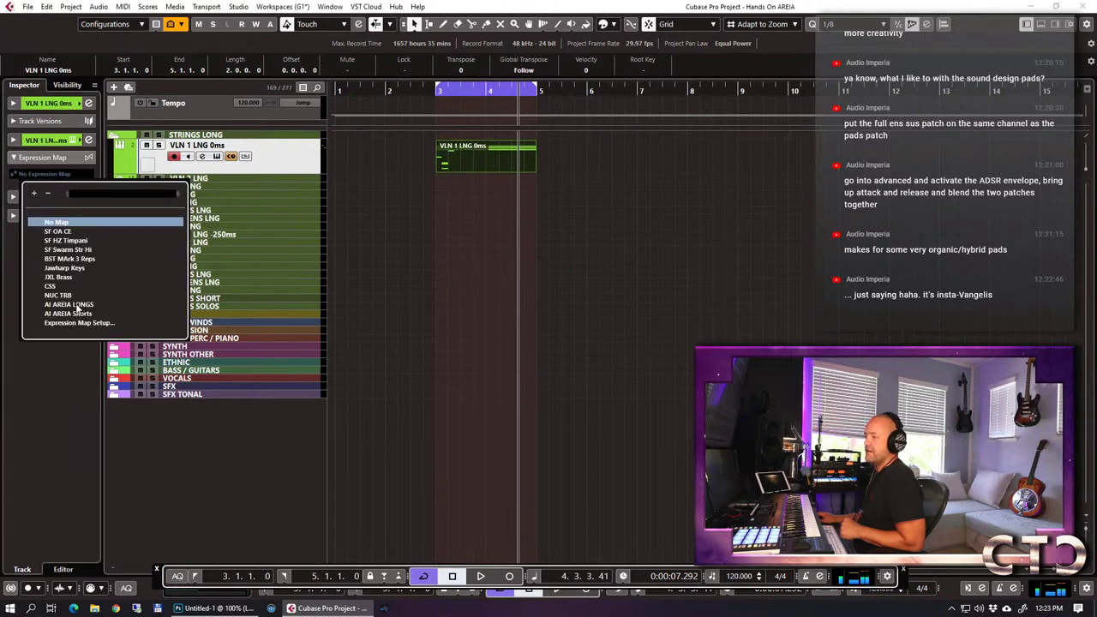
{"action": "left_click", "coordinate": [77, 304]}
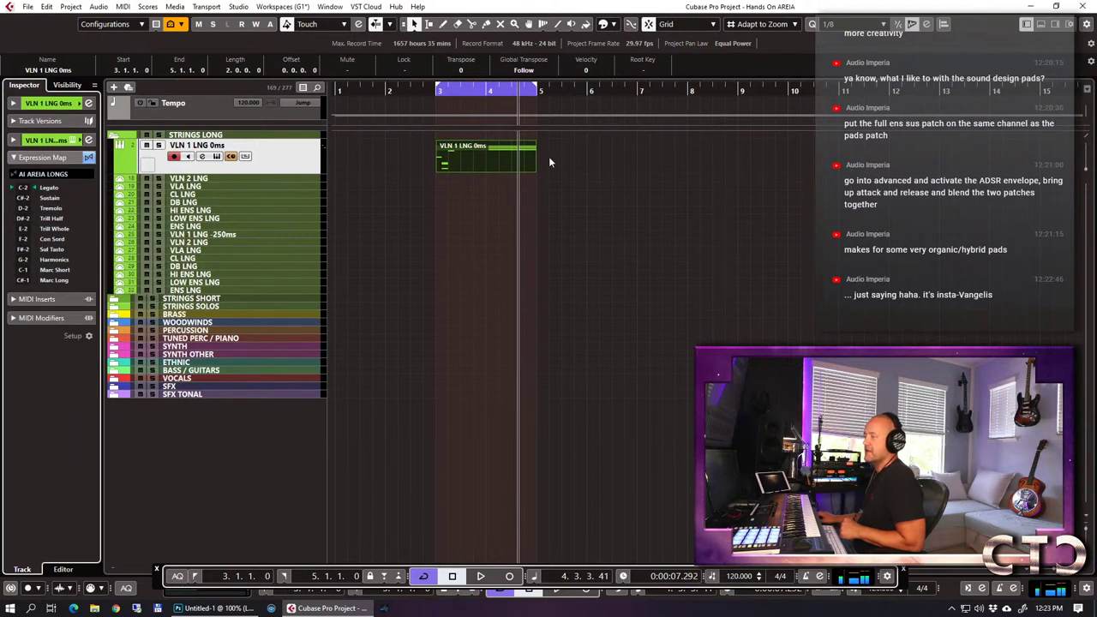
Delete the MIDI part at bars 3 to 5 and create an empty one-bar part from bar 2 to bar 3 on VLN 1 LNG 0ms.
{"action": "key", "text": "Delete"}
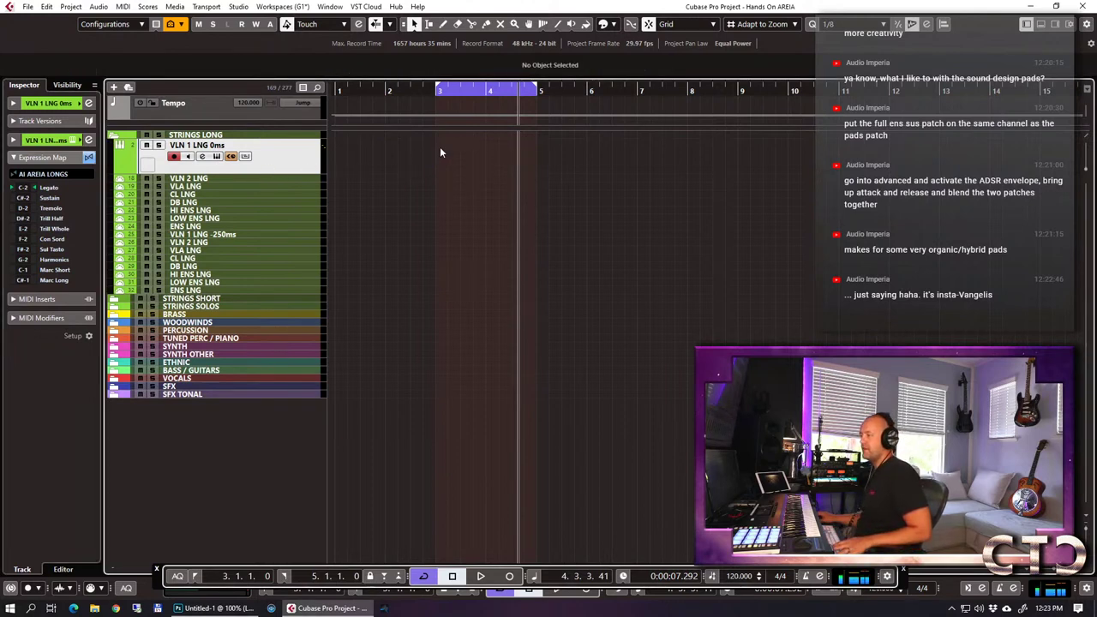
{"action": "left_click", "coordinate": [383, 150]}
{"action": "left_click_drag", "start_coordinate": [390, 156], "coordinate": [431, 173]}
Insert a Sustain articulation at the start of the bar 2 part in the Key Editor and play from bar 2.
{"action": "double_click", "coordinate": [412, 156]}
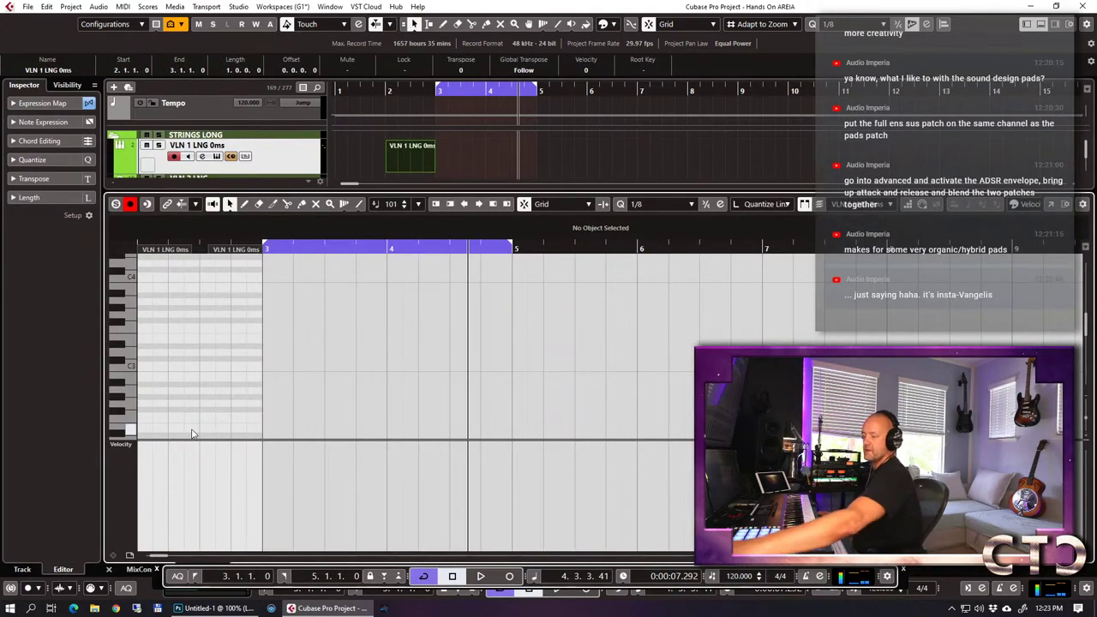
{"action": "left_click", "coordinate": [143, 397]}
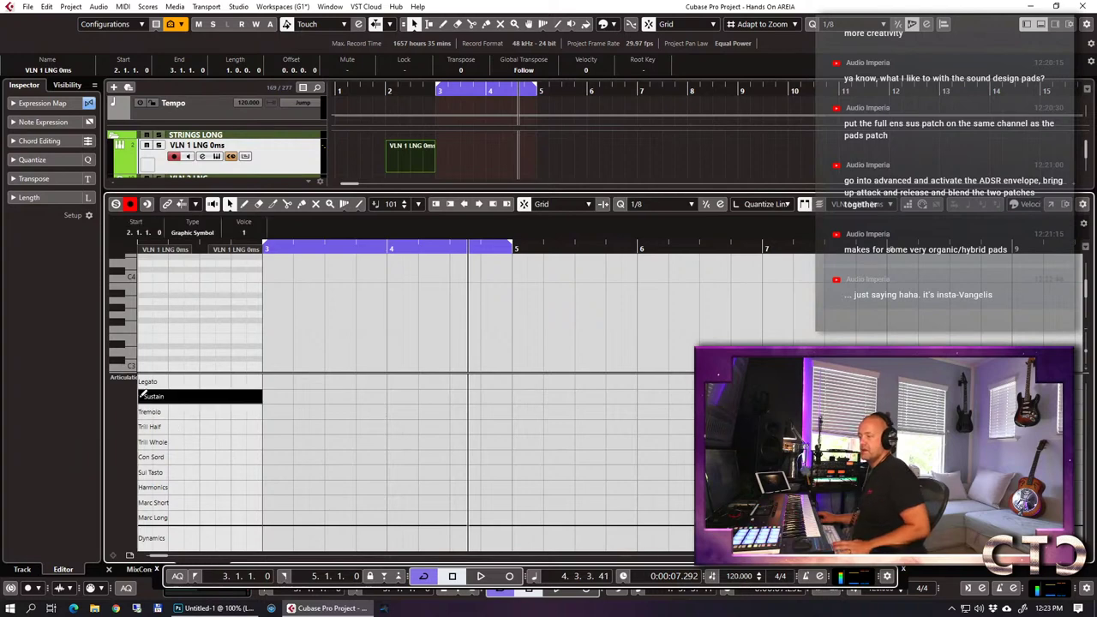
{"action": "double_click", "coordinate": [420, 168]}
{"action": "left_click", "coordinate": [387, 88]}
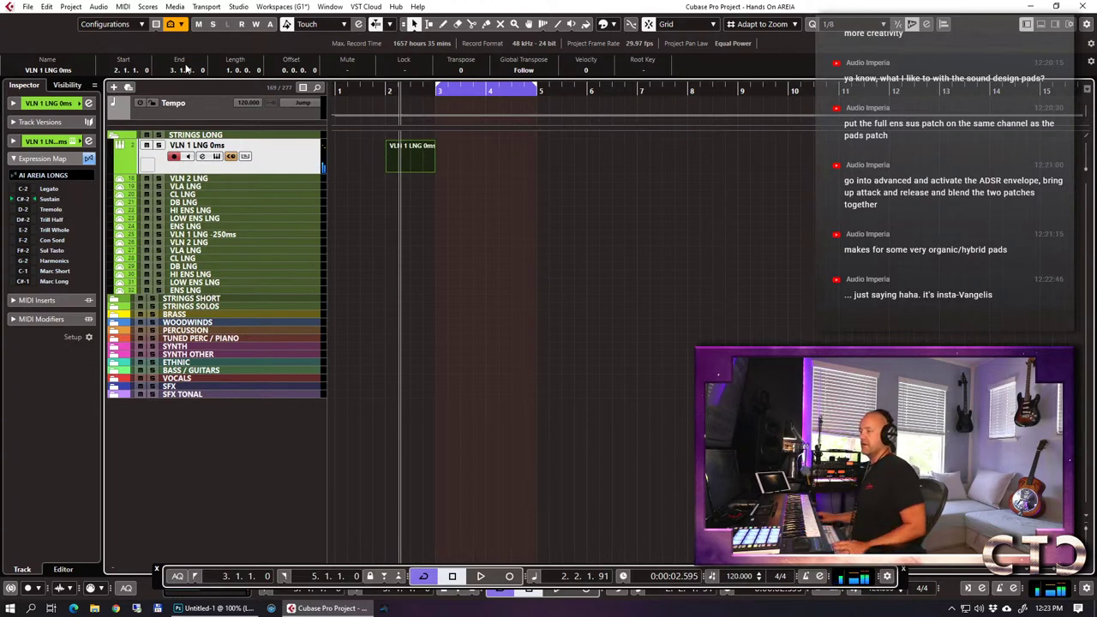
Assign the AI AREIA LONGS expression map to the VLN 1 LNG -250ms track.
{"action": "left_click", "coordinate": [77, 102]}
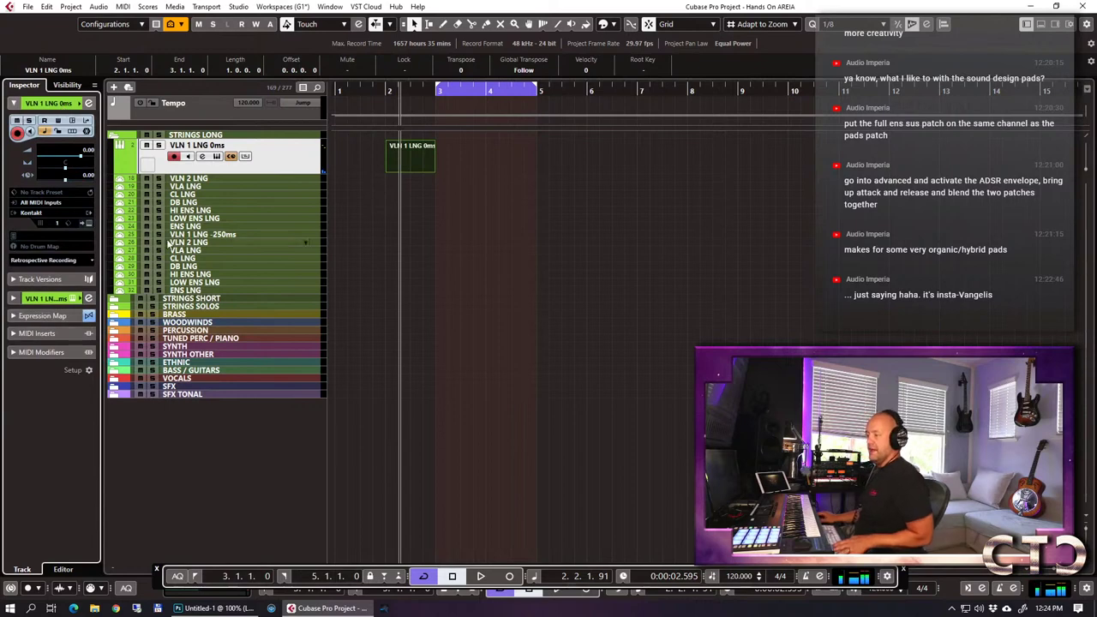
{"action": "left_click", "coordinate": [221, 233]}
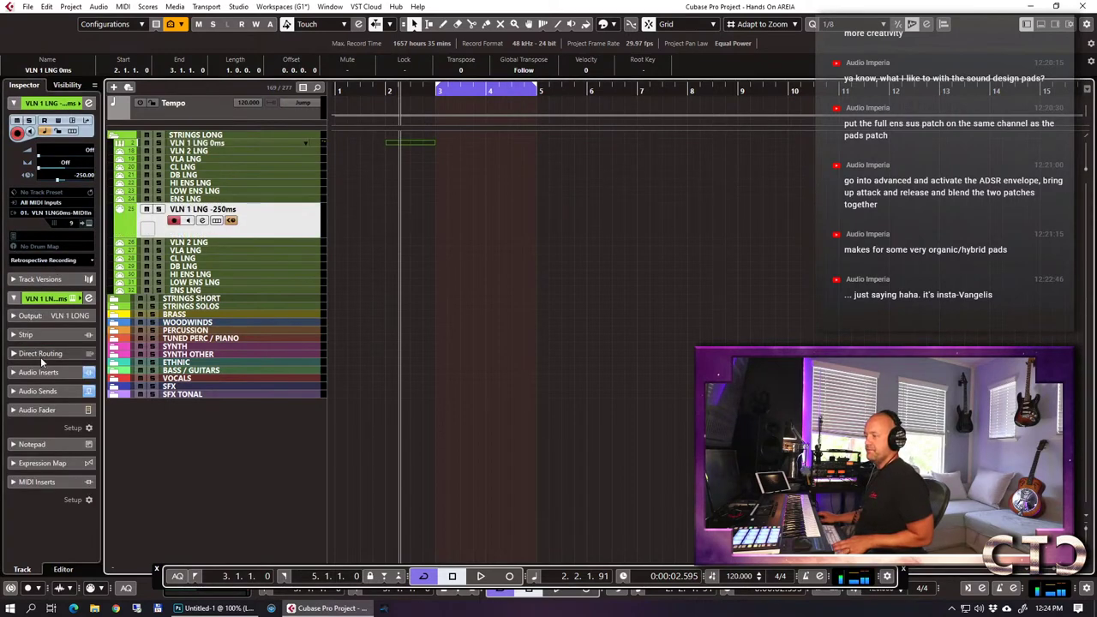
{"action": "left_click", "coordinate": [38, 462], "text": "ctrl"}
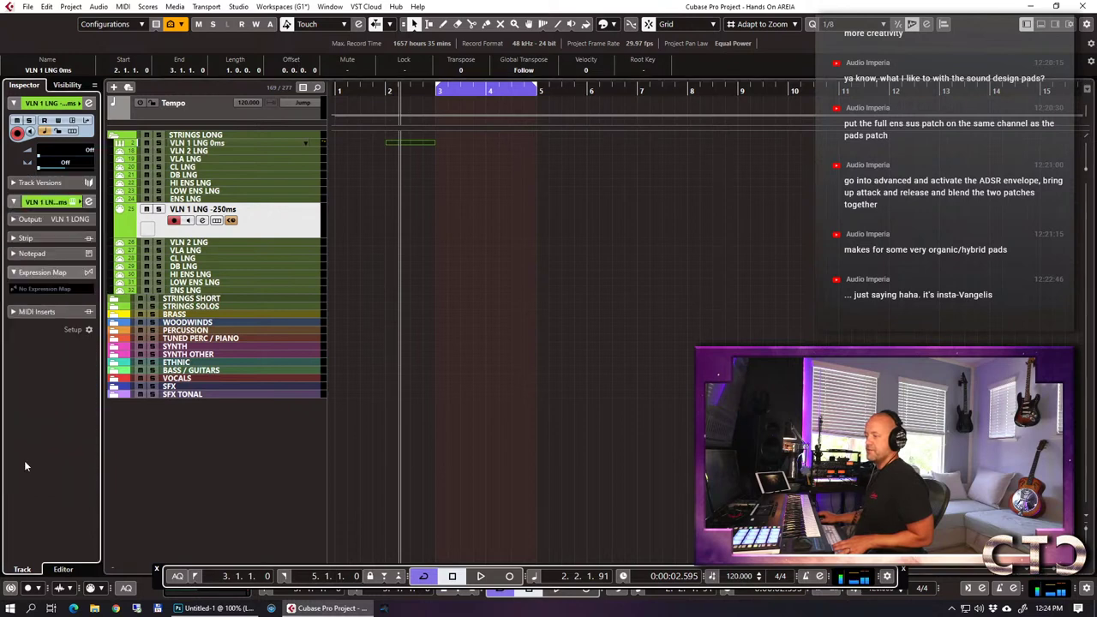
{"action": "left_click", "coordinate": [38, 193]}
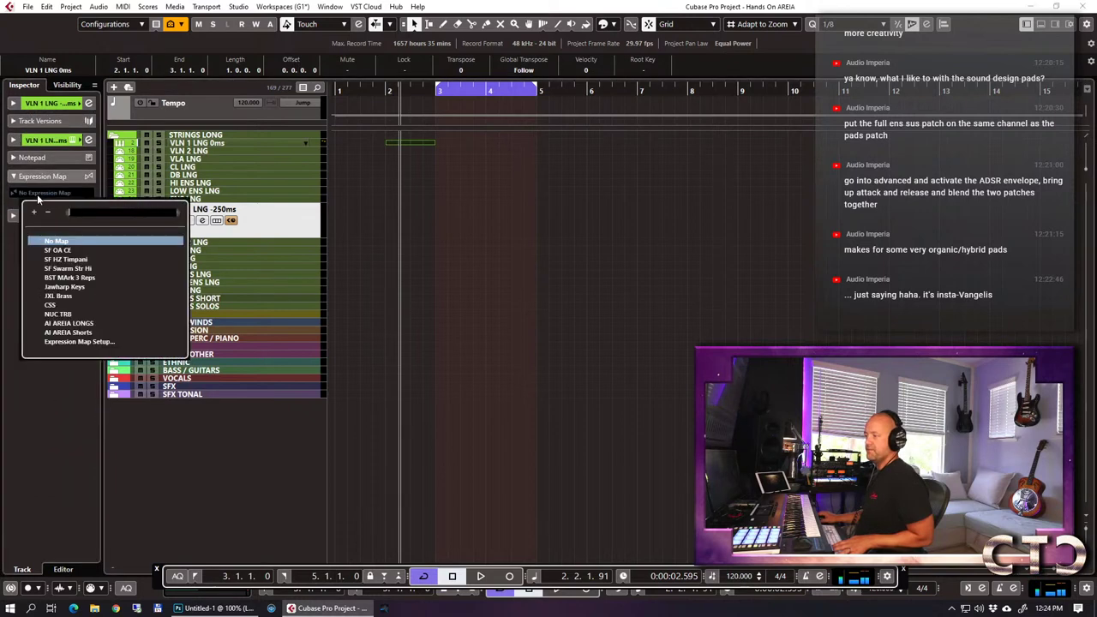
{"action": "left_click", "coordinate": [73, 324]}
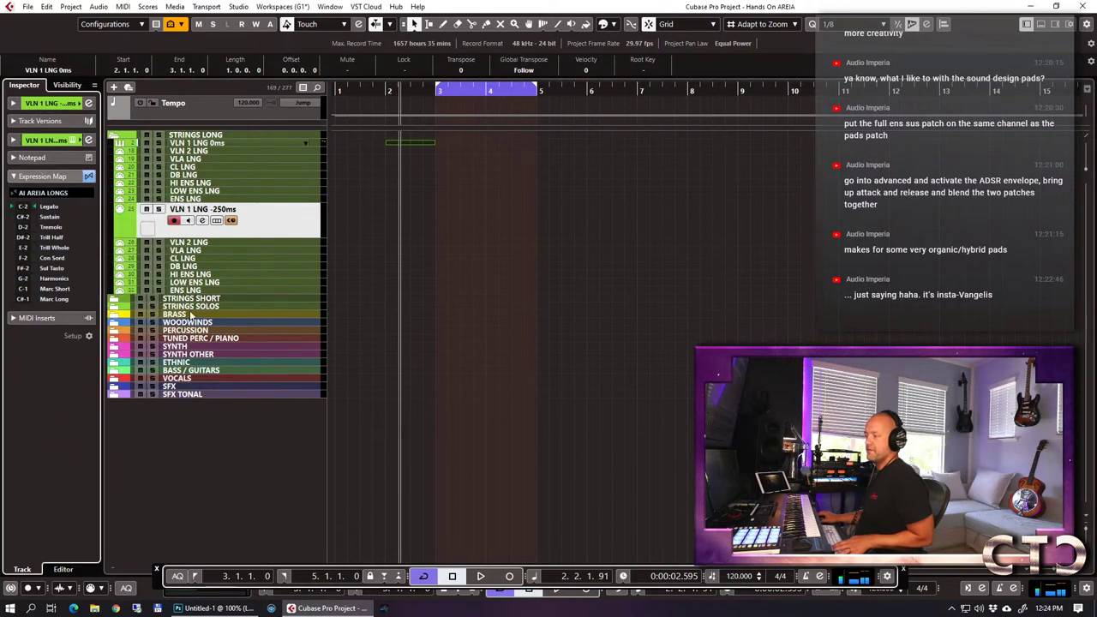
Turn off cycle, hide the floating transport and record a violin performance on the VLN 1 LNG 0ms track from bar 2.
{"action": "left_click", "coordinate": [225, 143]}
{"action": "left_click", "coordinate": [394, 88]}
{"action": "left_click", "coordinate": [458, 80]}
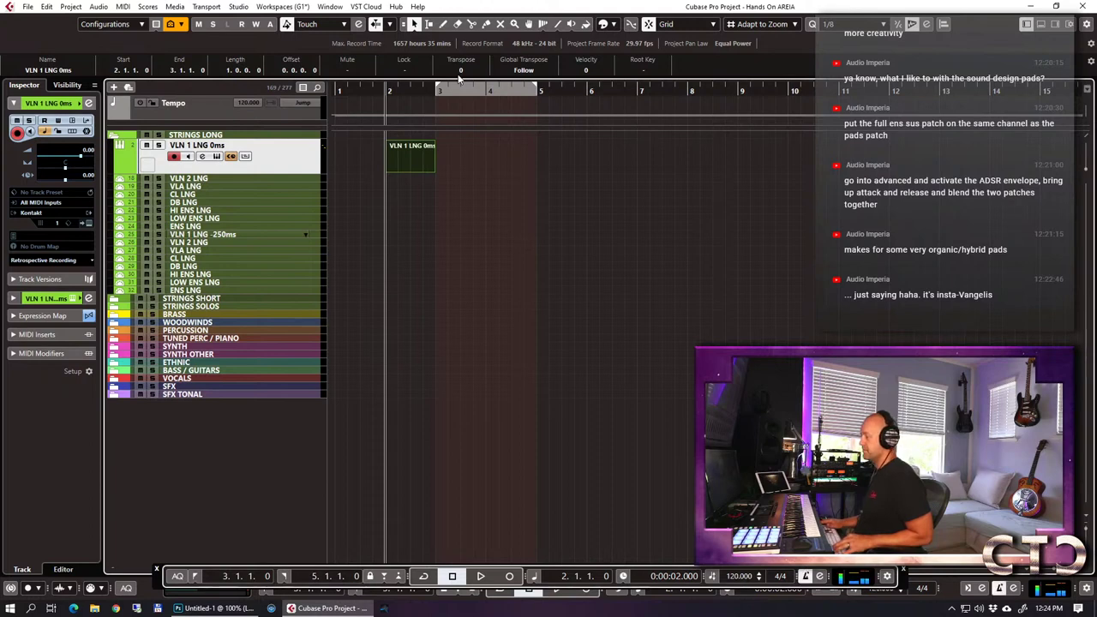
{"action": "key", "text": "F2"}
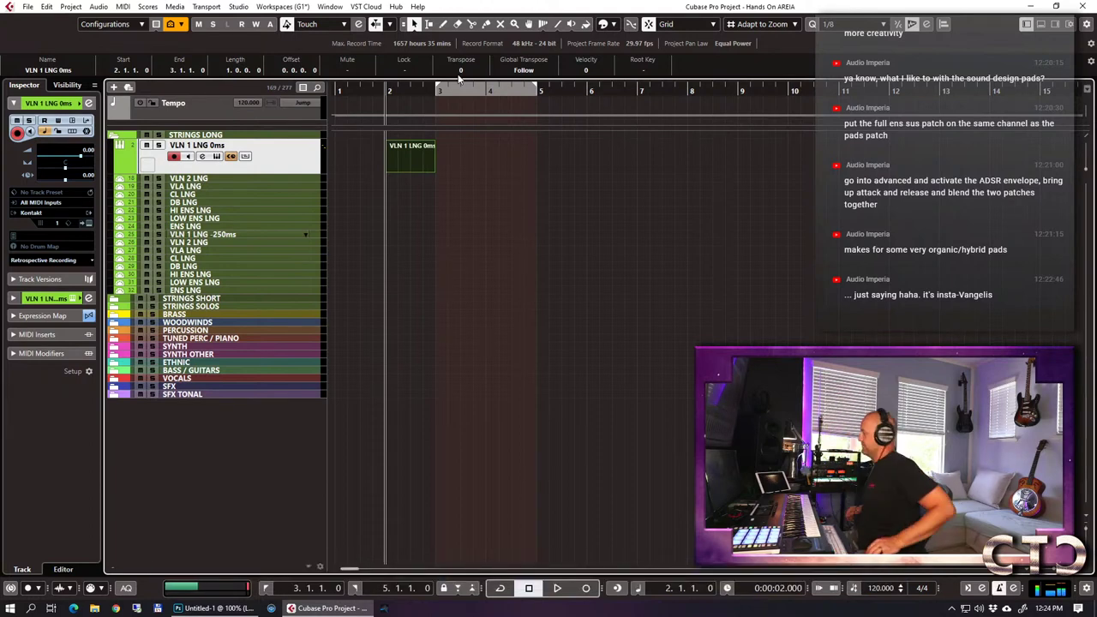
{"action": "key", "text": "KP_Multiply"}
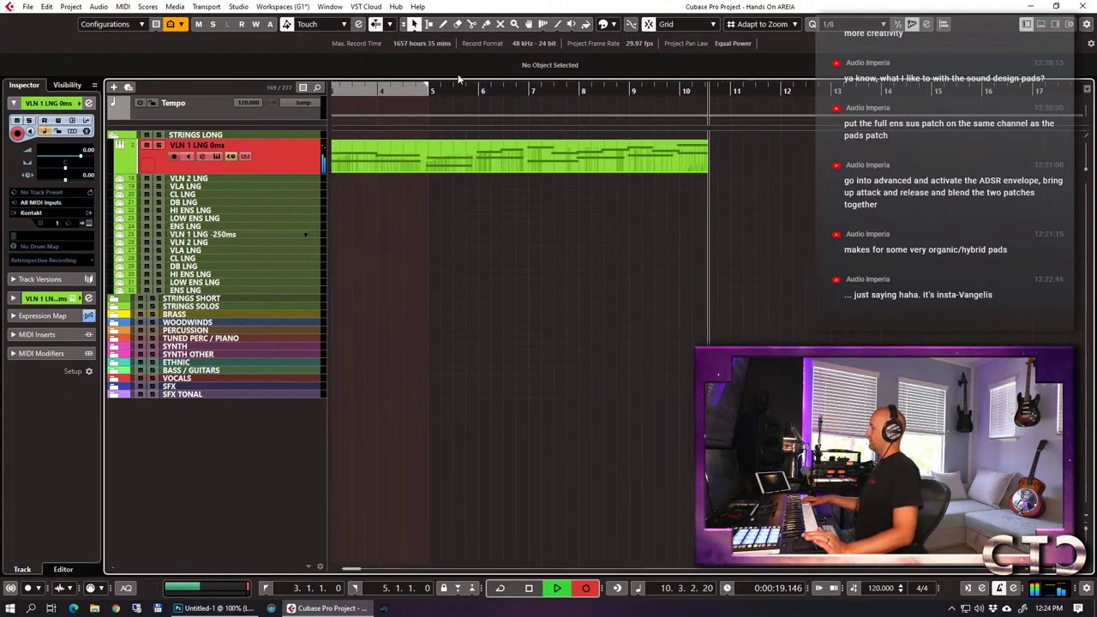
{"action": "key", "text": "space"}
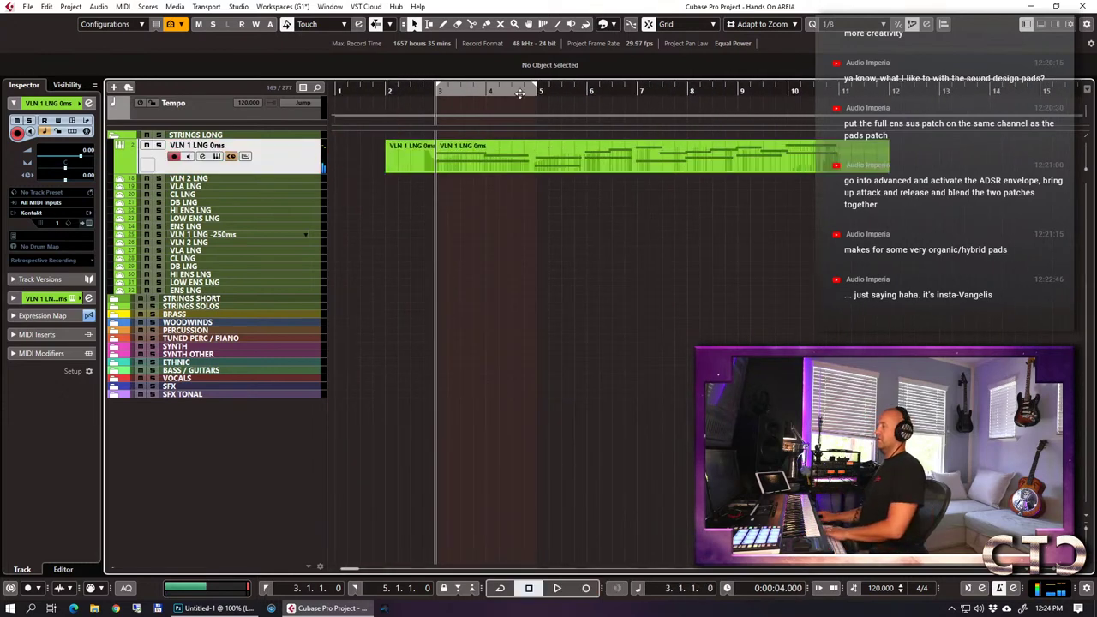
Open the newly recorded part in the Key Editor and quantize its notes to 1/4.
{"action": "left_click", "coordinate": [527, 150]}
{"action": "double_click", "coordinate": [526, 150]}
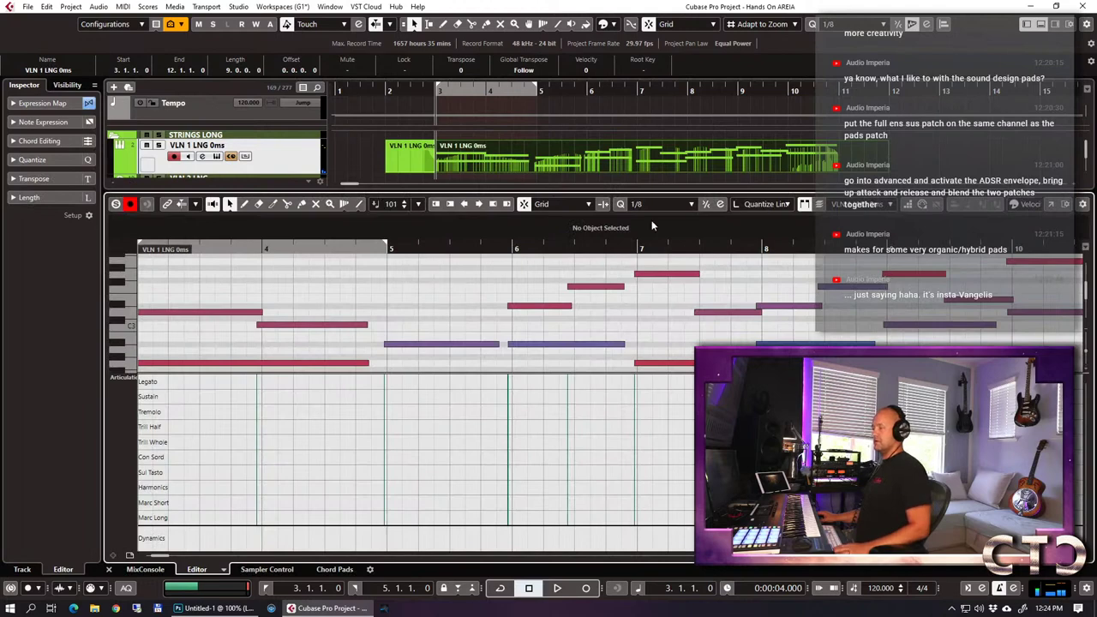
{"action": "left_click", "coordinate": [691, 204]}
{"action": "left_click", "coordinate": [660, 240]}
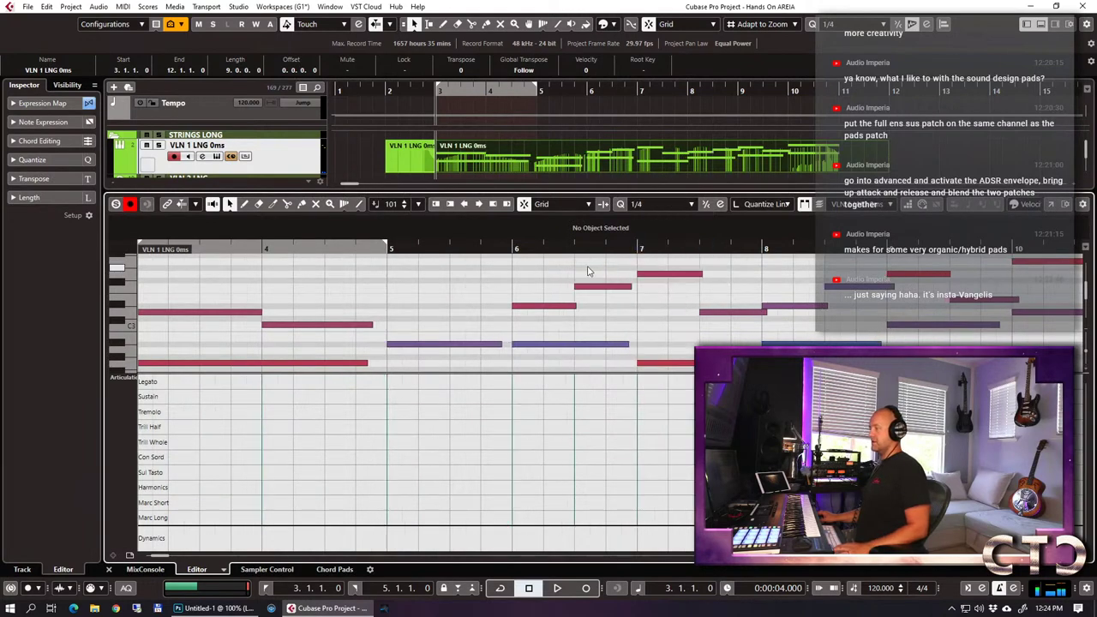
Merge the bar 2 articulation part and the recorded part into one, and show the merged part in the Key Editor.
{"action": "scroll", "coordinate": [443, 355], "scroll_direction": "down", "scroll_amount": 1}
{"action": "scroll", "coordinate": [444, 355], "scroll_direction": "left", "scroll_amount": 2}
{"action": "key", "text": "ctrl+e"}
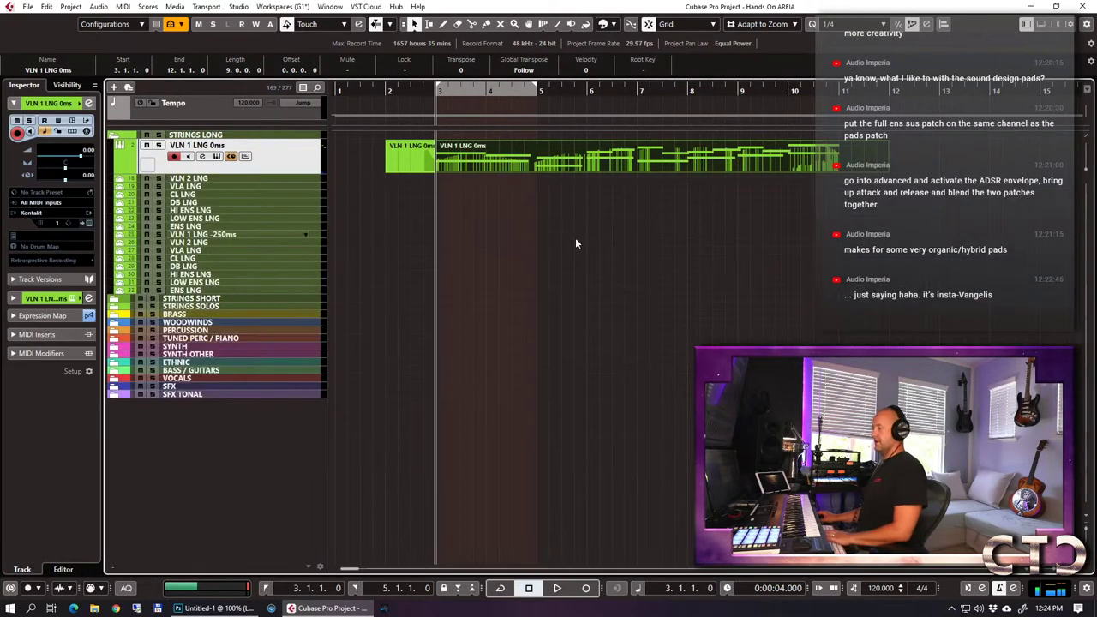
{"action": "key", "text": "ctrl+z"}
{"action": "key", "text": "ctrl+e"}
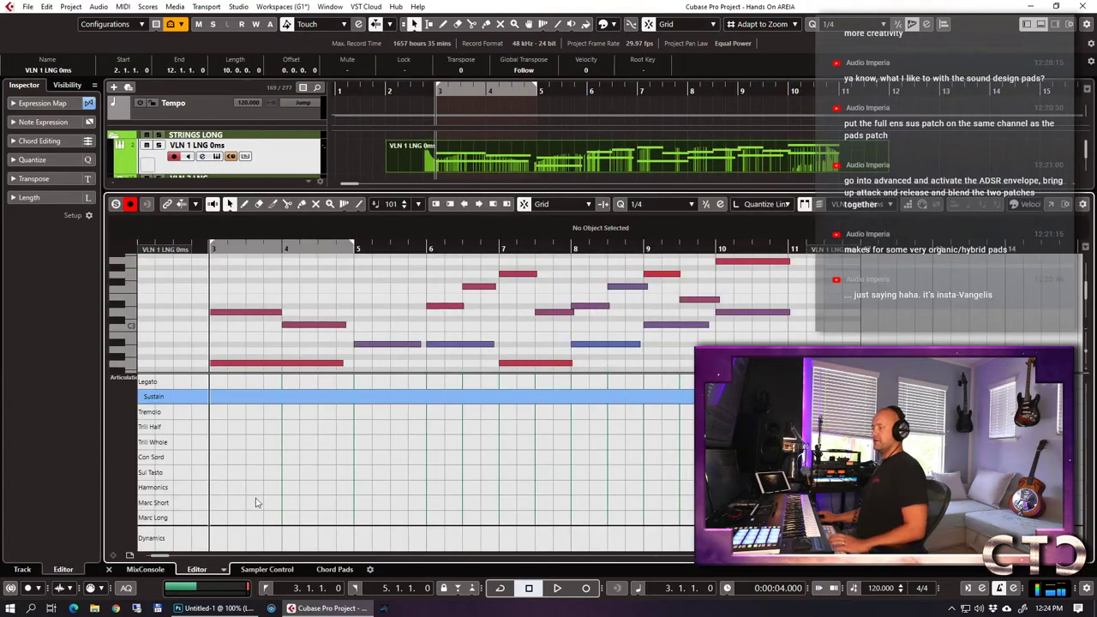
Close the Key Editor and play back the merged part on the VLN 1 LNG 0ms track.
{"action": "key", "text": "ctrl+e"}
{"action": "key", "text": "space"}
{"action": "key", "text": "l"}
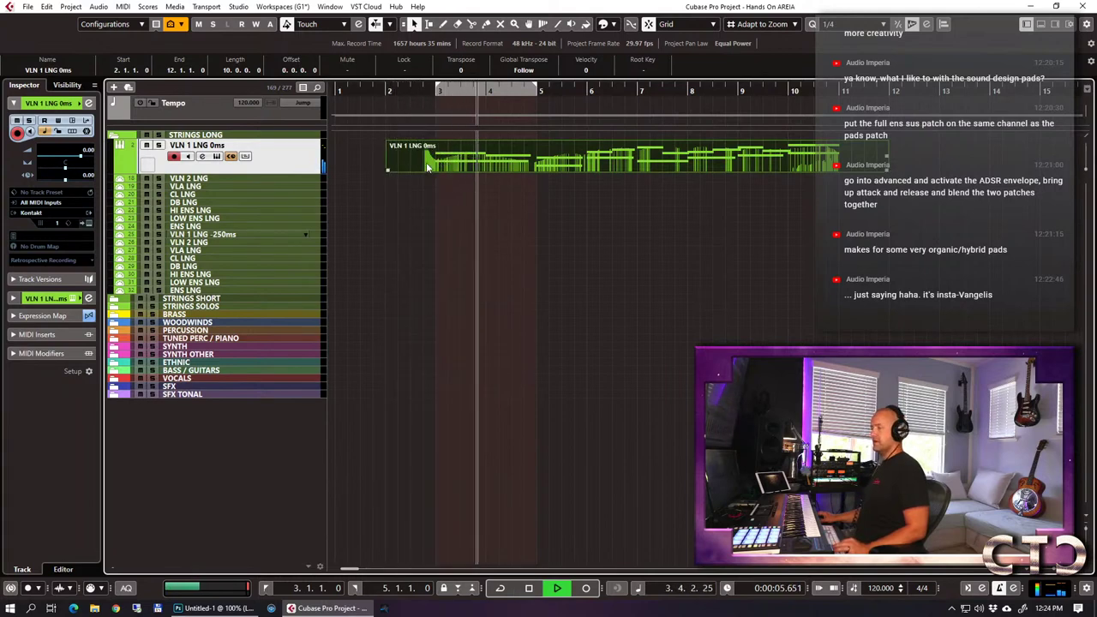
{"action": "key", "text": "space"}
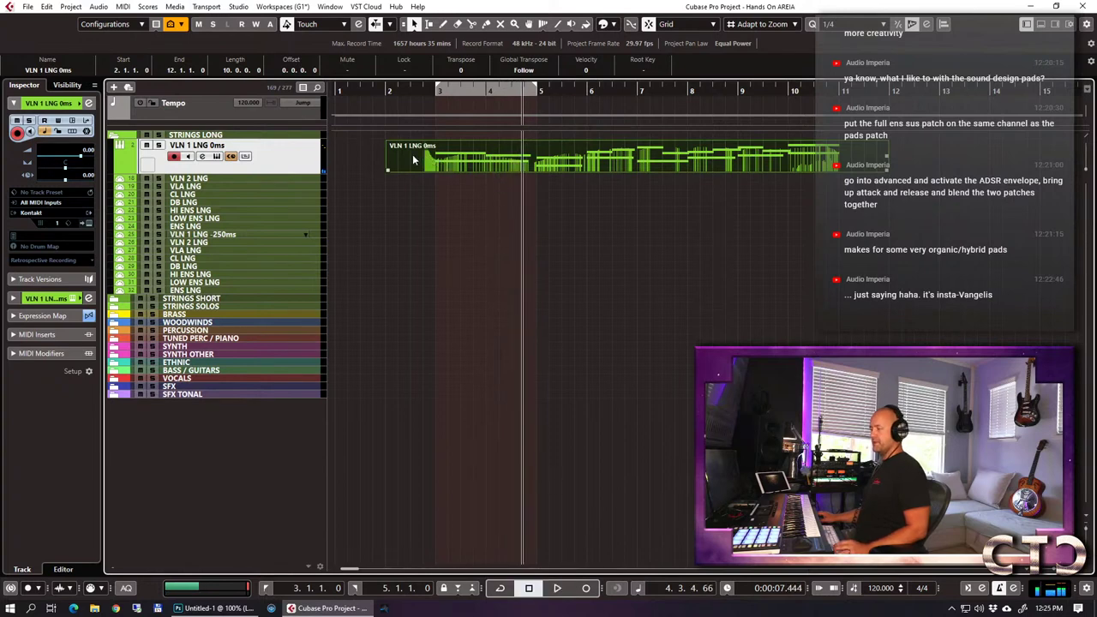
Move the merged part from VLN 1 LNG 0ms to the VLN 1 LNG -250ms track and play it back.
{"action": "left_click_drag", "start_coordinate": [412, 154], "coordinate": [412, 224]}
{"action": "key", "text": "space"}
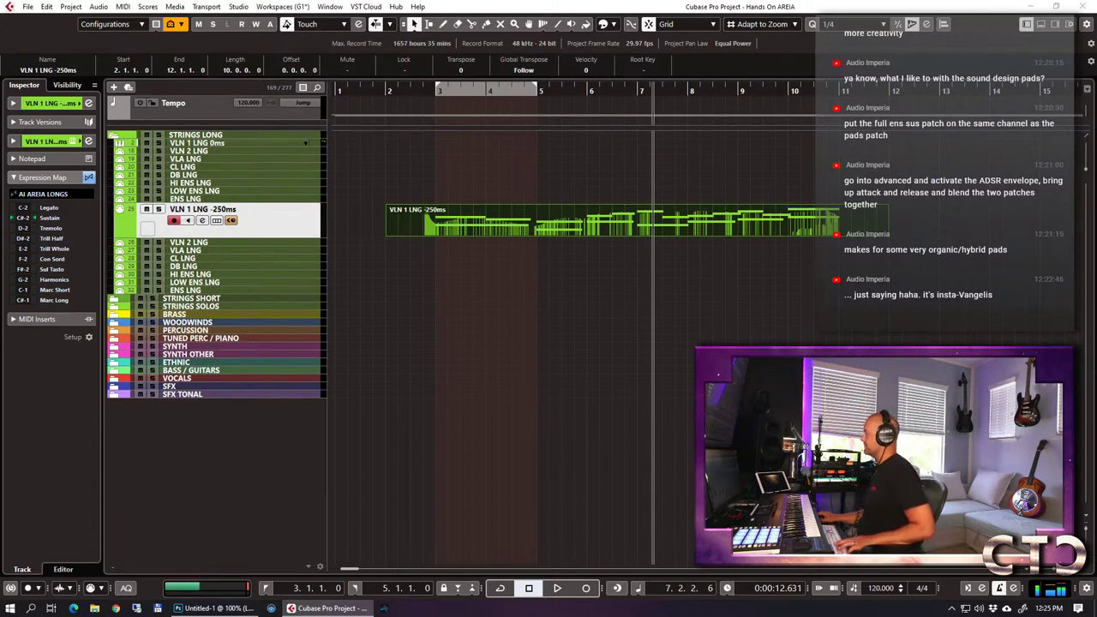
Switch to the Random Comment Picker page in Chrome and fetch the comments for the entered Facebook post with duplicate users filtered.
{"action": "key", "text": "alt+Tab"}
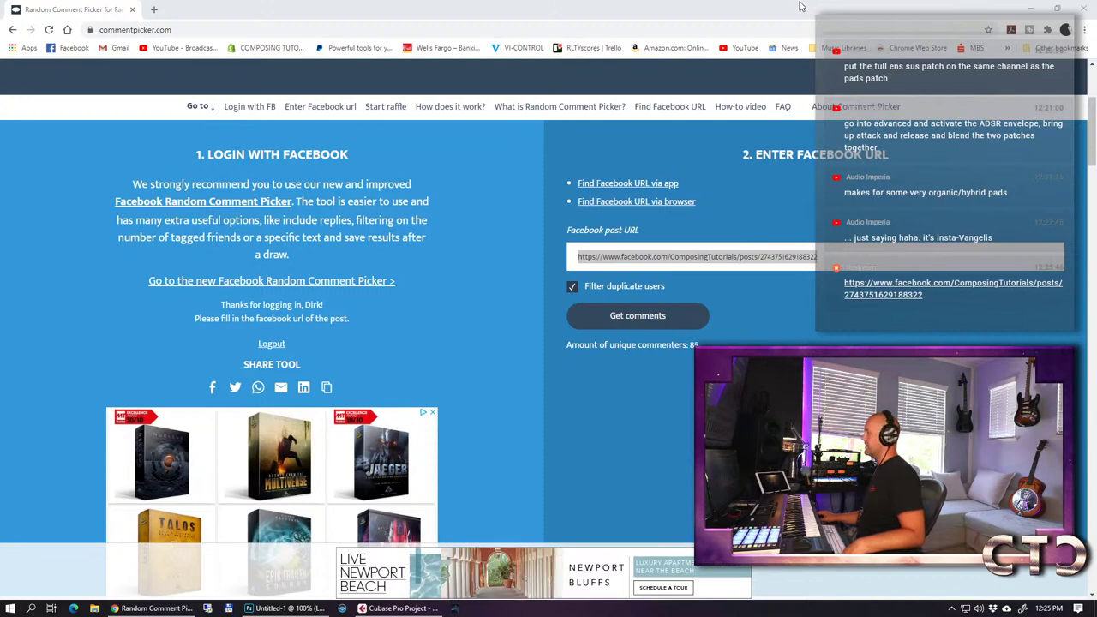
{"action": "key", "text": "alt+Tab"}
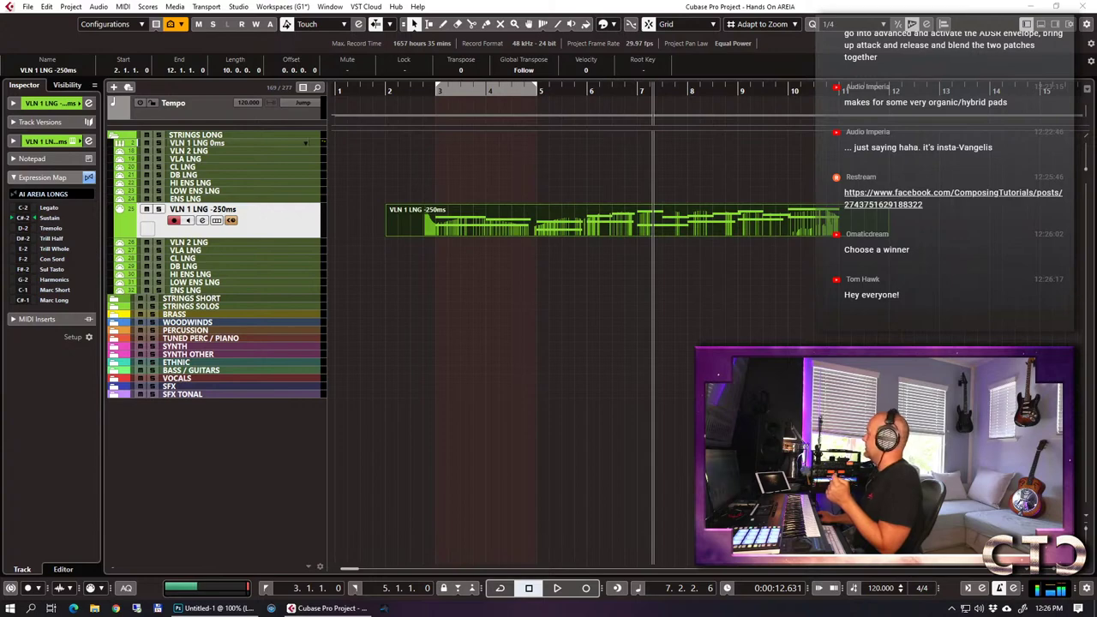
{"action": "key", "text": "alt+Tab"}
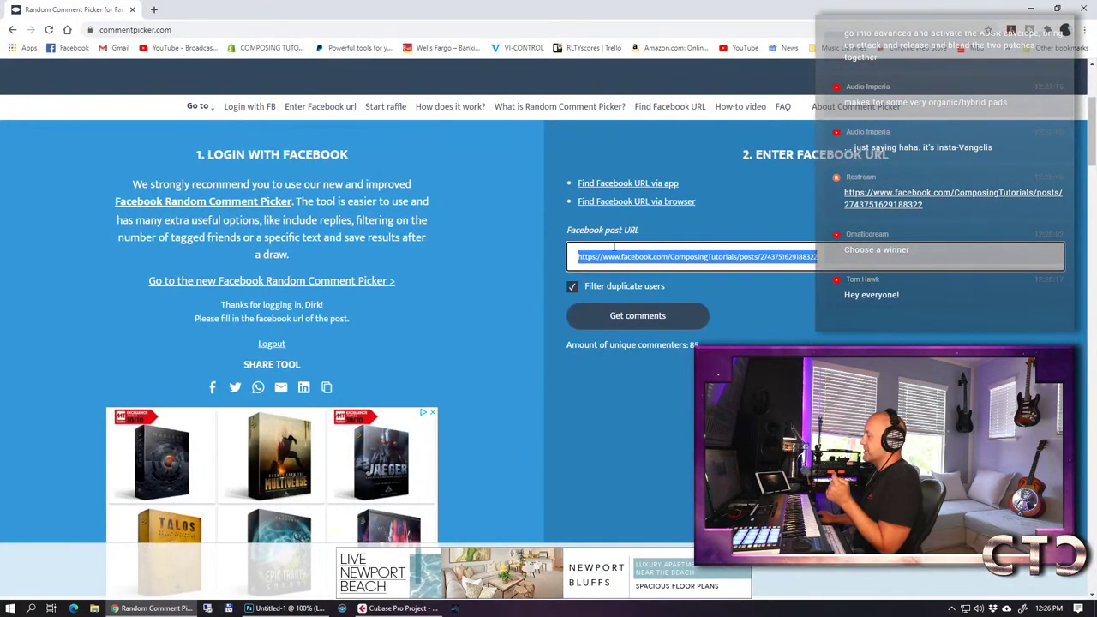
{"action": "left_click", "coordinate": [657, 324]}
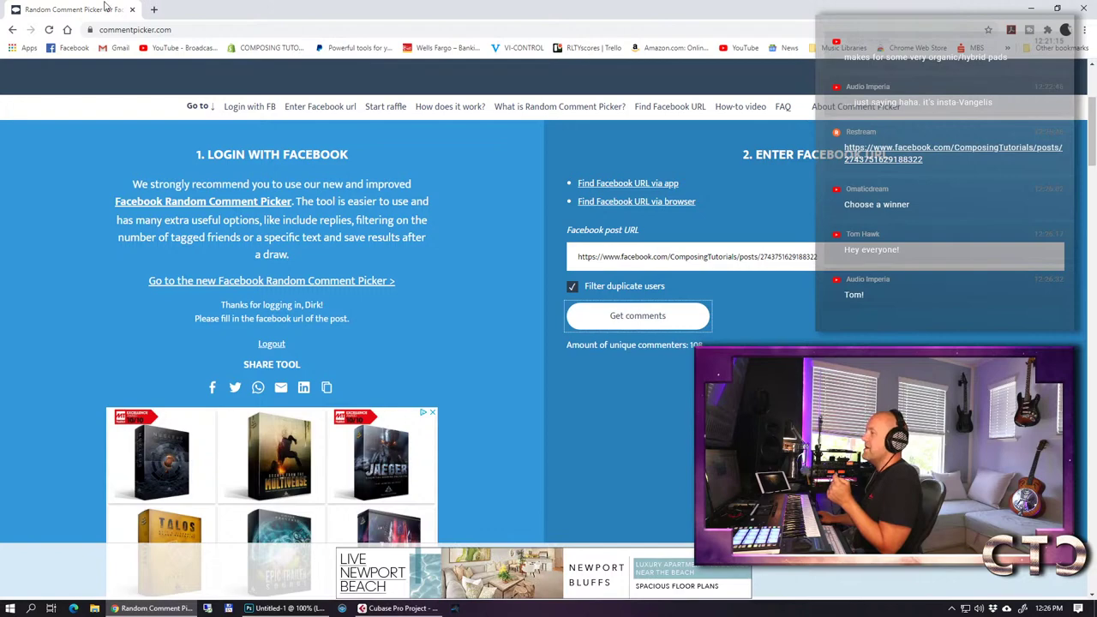
Switch back to Cubase and delete the MIDI part from the VLN 1 LNG -250ms track.
{"action": "key", "text": "alt+Tab"}
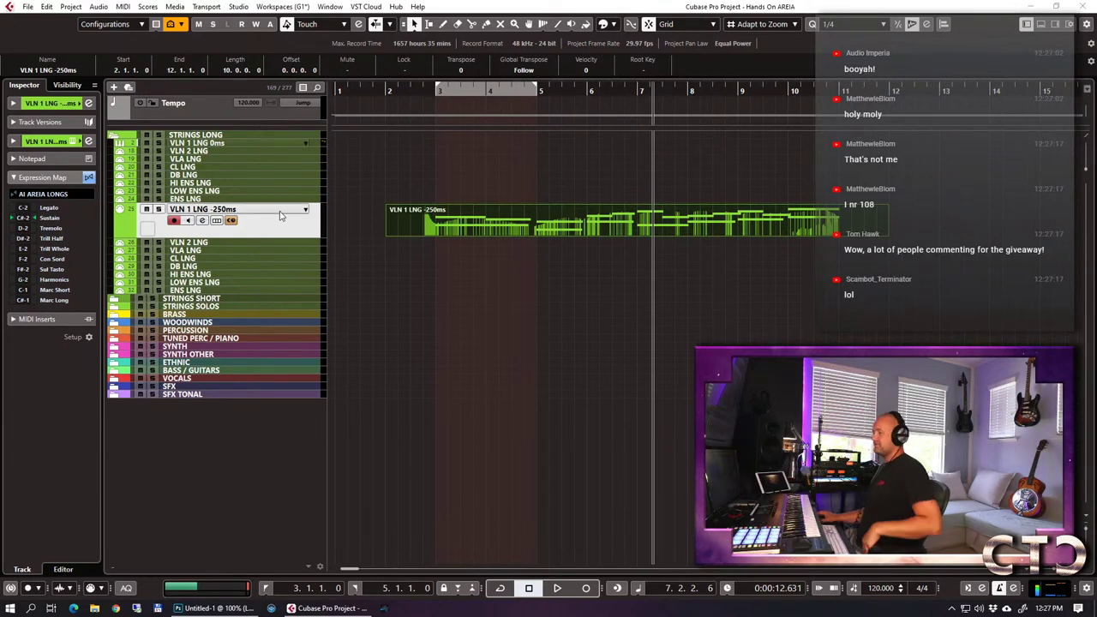
{"action": "left_click_drag", "start_coordinate": [361, 224], "coordinate": [475, 181]}
{"action": "left_click", "coordinate": [538, 266]}
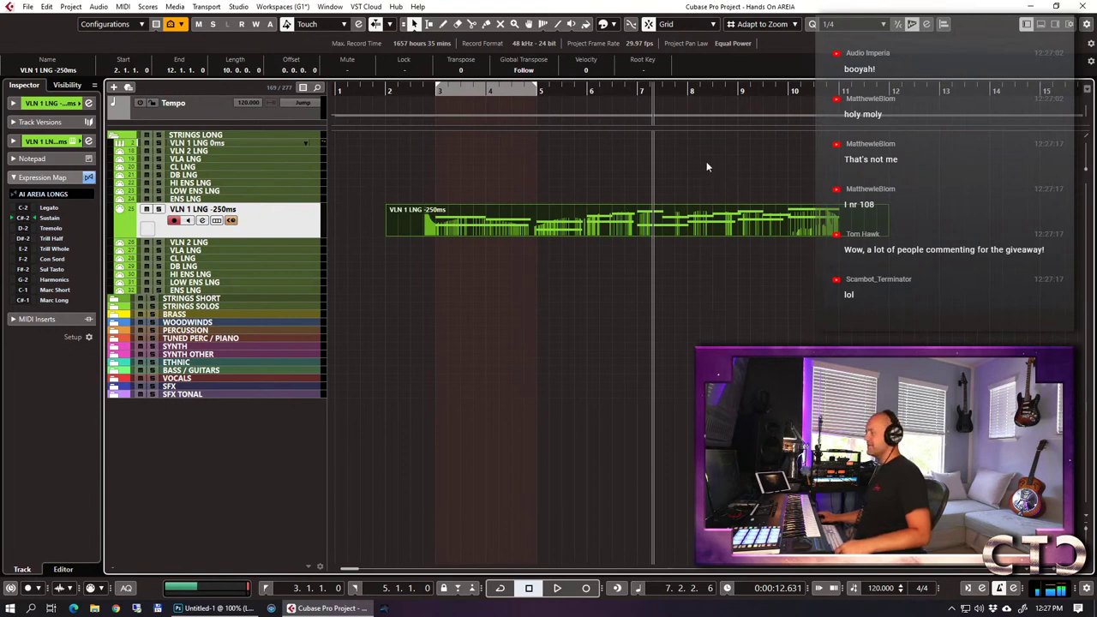
{"action": "key", "text": "Delete"}
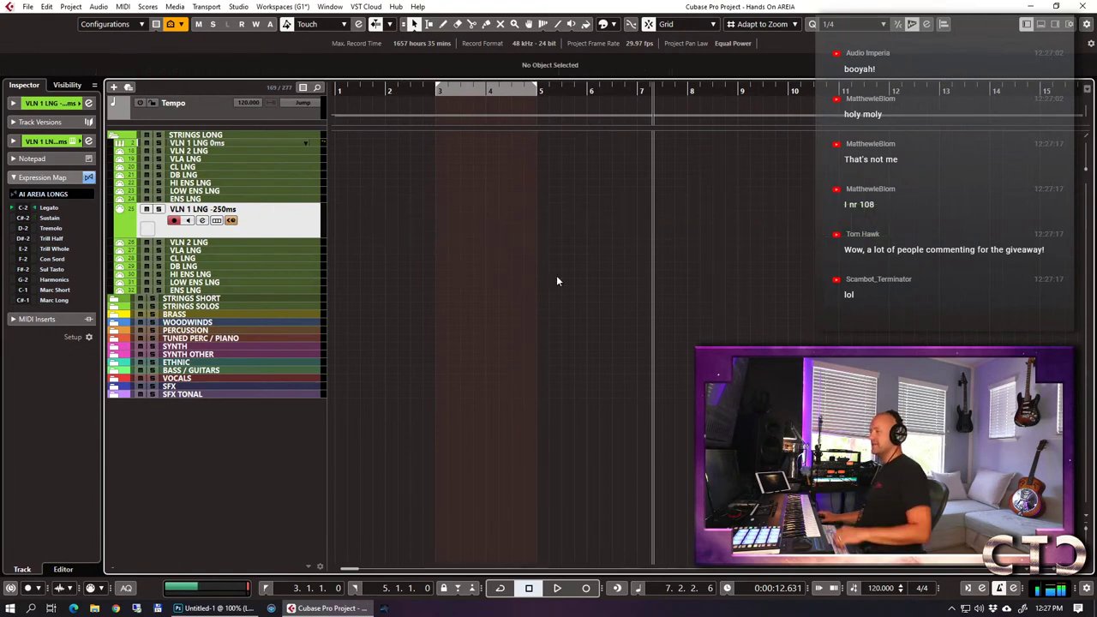
Select the VLN 1 LNG 0ms track and open its Kontakt instrument.
{"action": "left_click", "coordinate": [203, 143]}
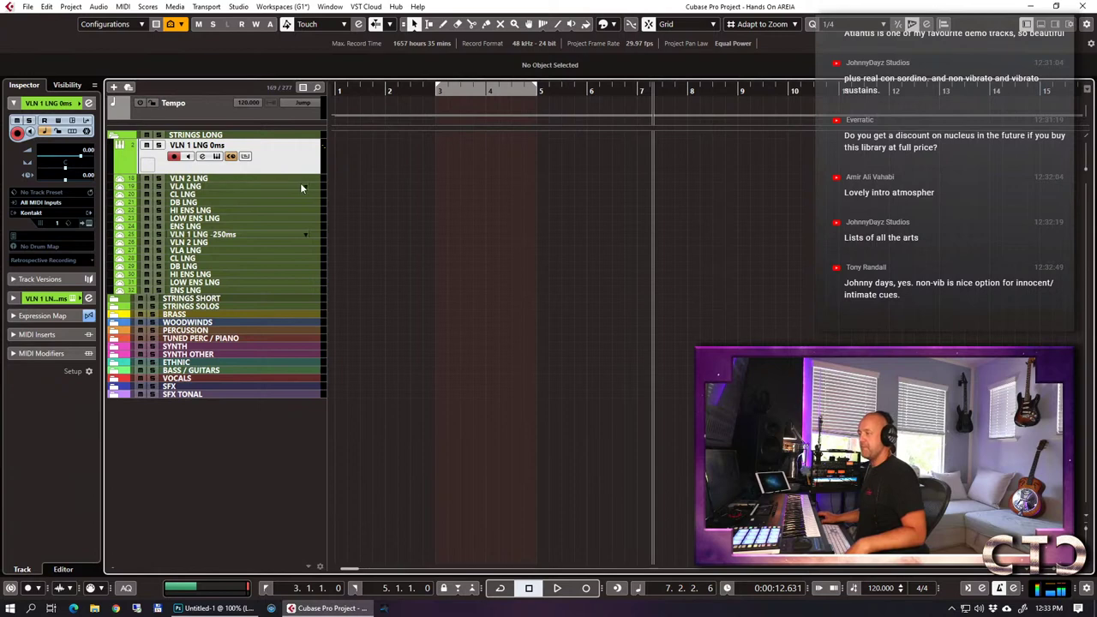
{"action": "left_click", "coordinate": [89, 223]}
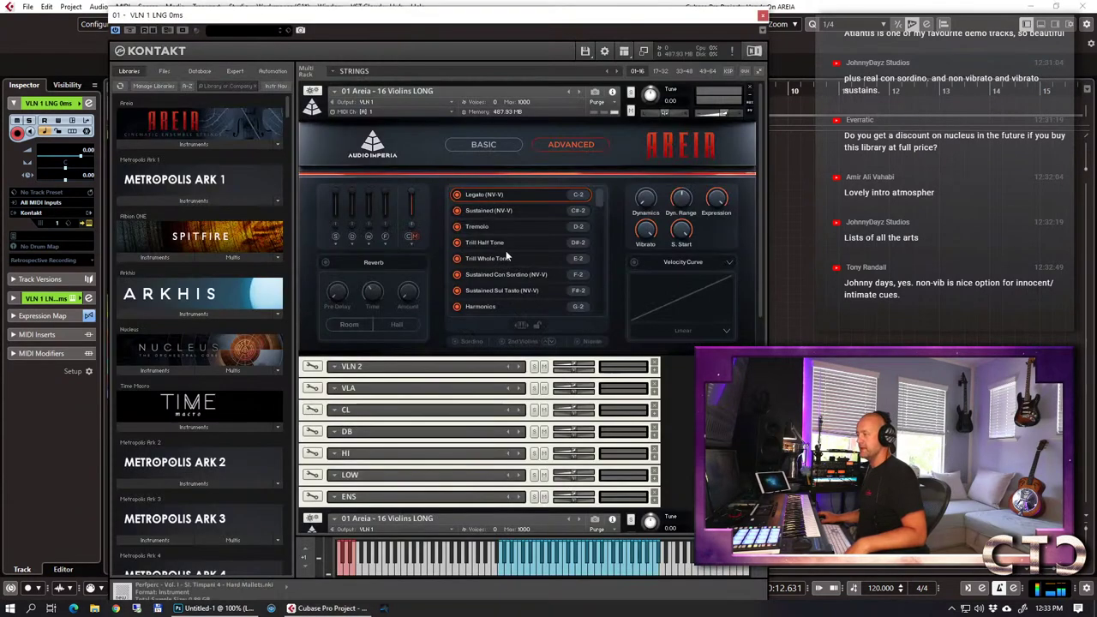
{"action": "mouse_move", "coordinate": [600, 190]}
{"action": "left_mouse_down"}
{"action": "mouse_move", "coordinate": [594, 239]}
{"action": "mouse_move", "coordinate": [591, 182]}
{"action": "left_mouse_up"}
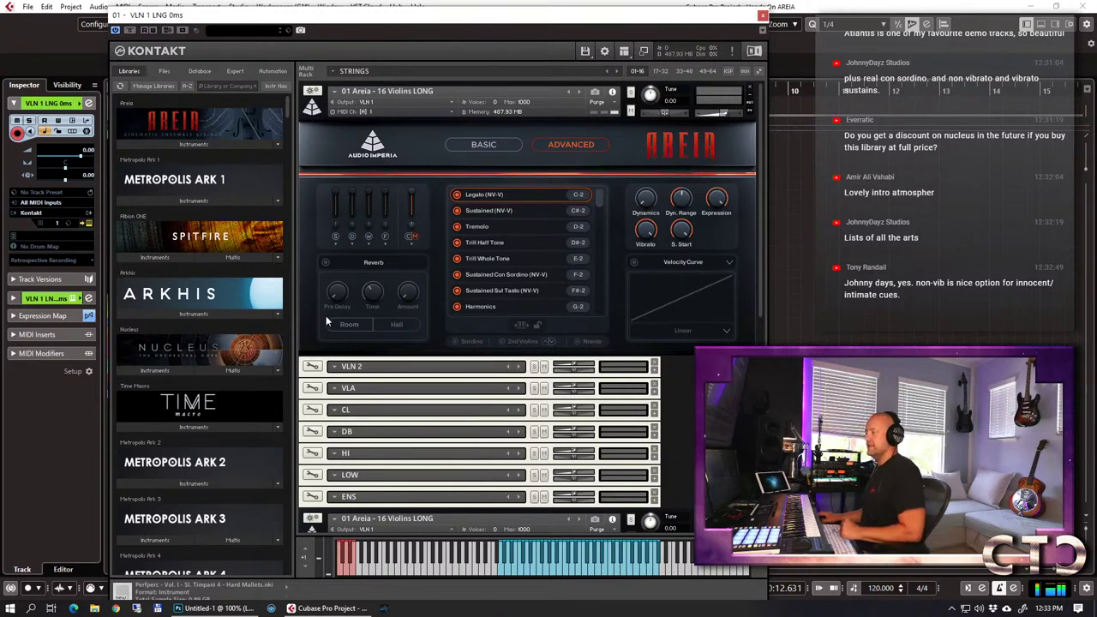
Load 01 Areia - 16 Violins 2 LONG.nki into the first VLN 2 slot, select its Legato (NV-V) articulation and collapse the instrument.
{"action": "left_click", "coordinate": [195, 144]}
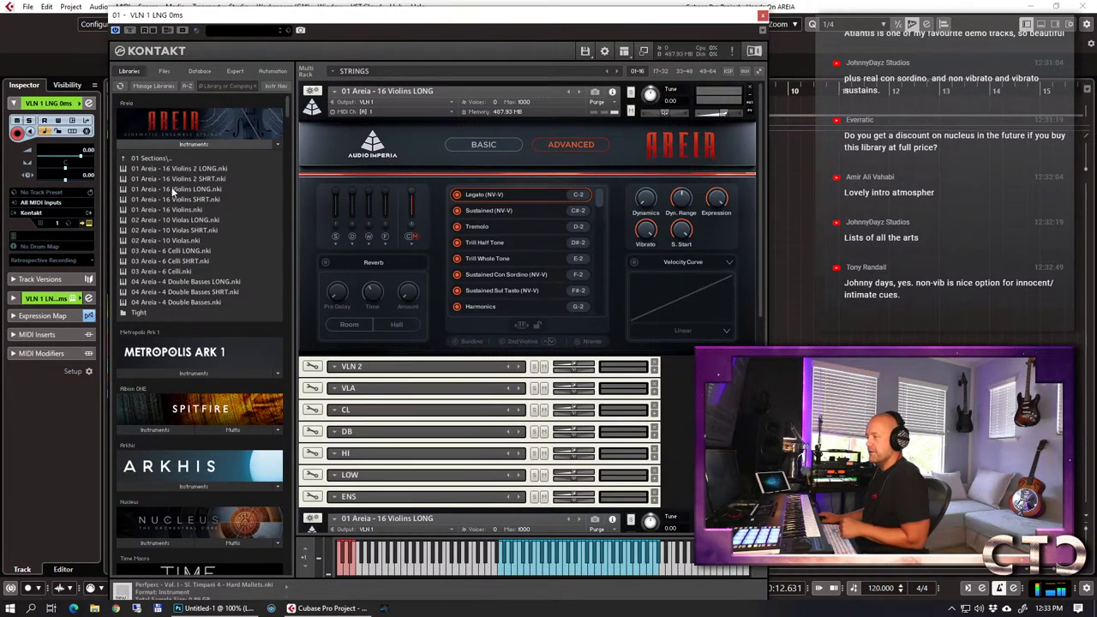
{"action": "left_click_drag", "start_coordinate": [182, 169], "coordinate": [397, 364]}
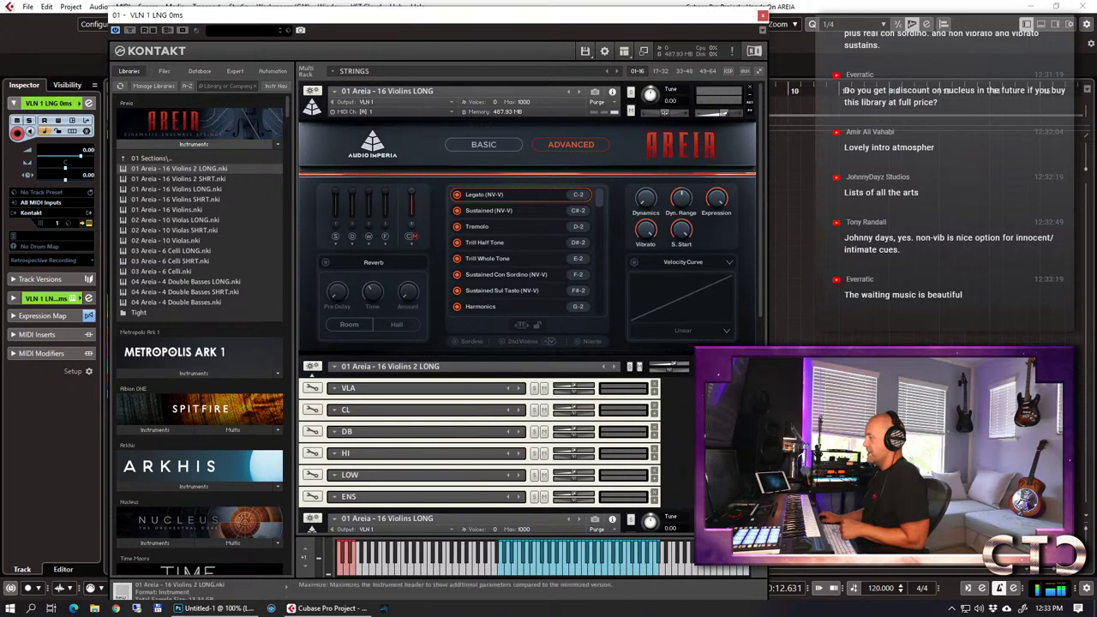
{"action": "left_click", "coordinate": [638, 365]}
{"action": "scroll", "coordinate": [638, 366], "scroll_direction": "down", "scroll_amount": 3}
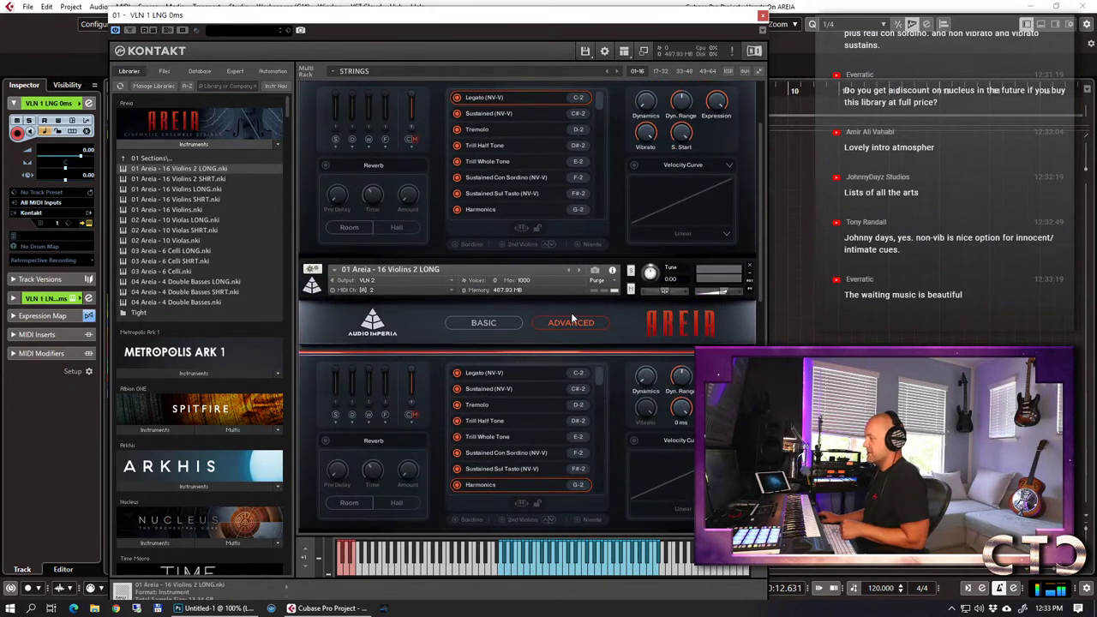
{"action": "left_click", "coordinate": [485, 376]}
{"action": "left_click", "coordinate": [312, 285]}
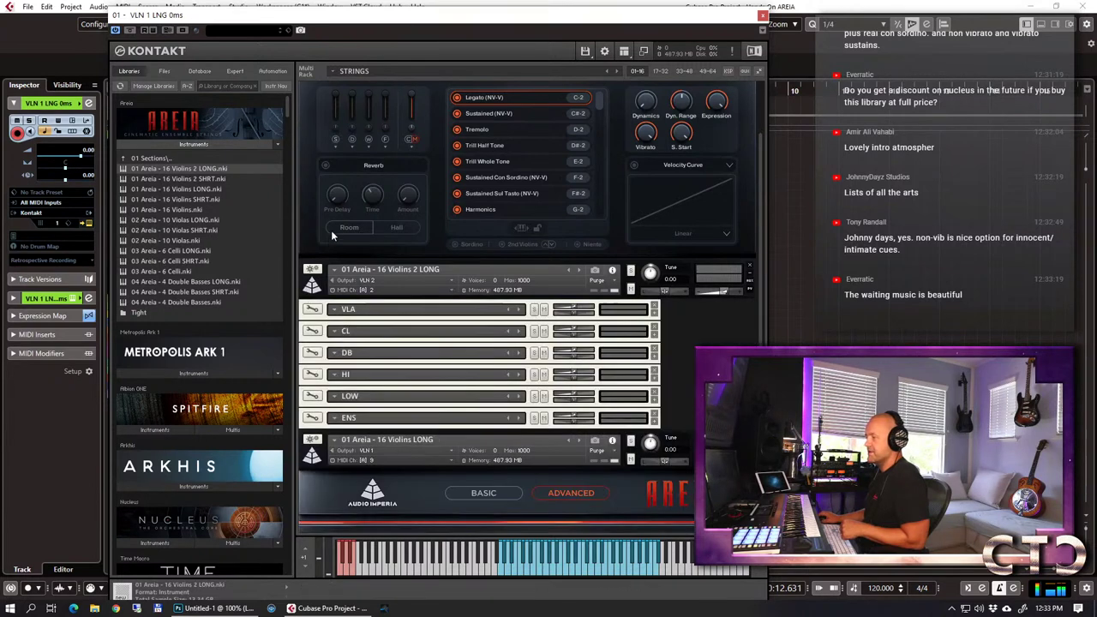
Collapse the first 16 Violins LONG instrument in the rack, keeping the 16 Violins 2 LONG below it collapsed too.
{"action": "scroll", "coordinate": [328, 233], "scroll_direction": "up", "scroll_amount": 3}
{"action": "left_click", "coordinate": [312, 101]}
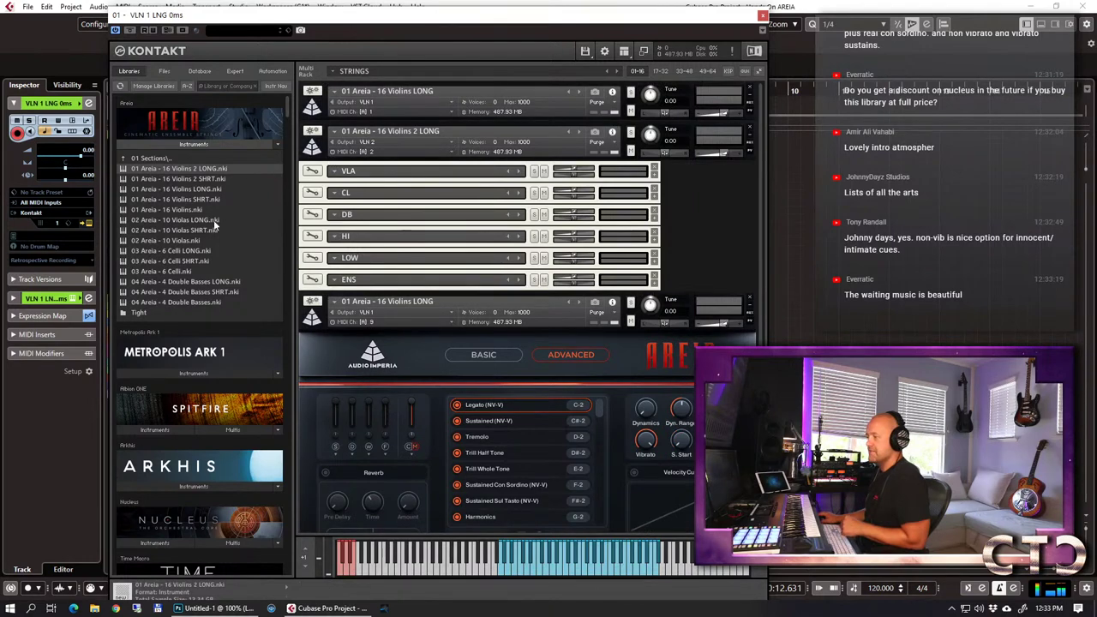
{"action": "left_click", "coordinate": [312, 144]}
{"action": "left_click", "coordinate": [312, 144]}
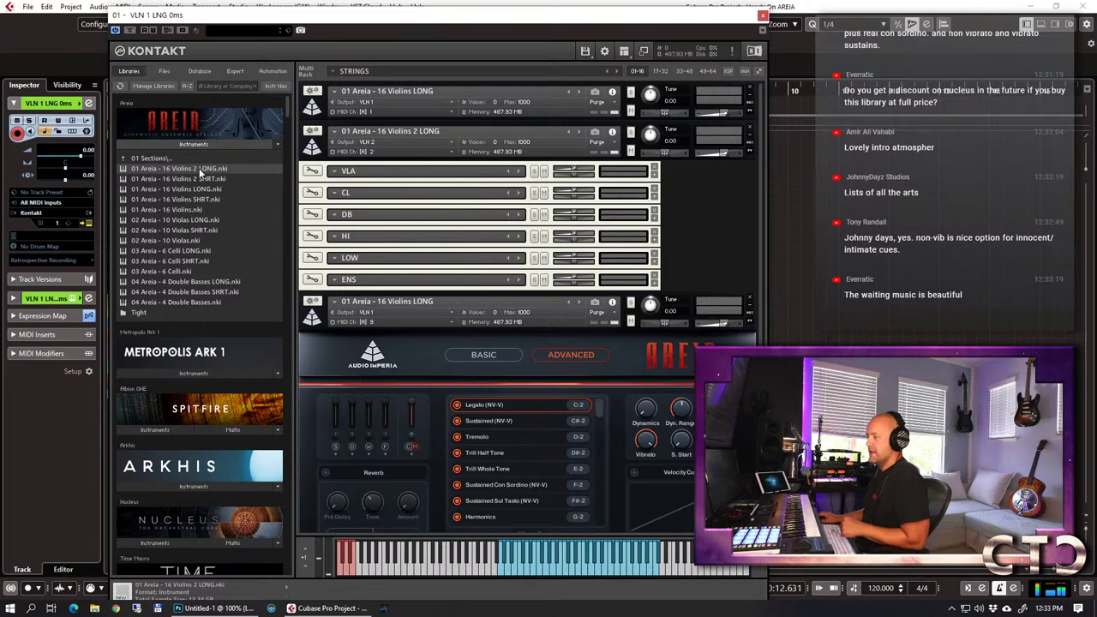
Load 01 Areia - 16 Violins 2 LONG.nki into the second VLN 2 slot, select Legato (NV-V) and collapse the instrument.
{"action": "left_click_drag", "start_coordinate": [222, 170], "coordinate": [381, 351]}
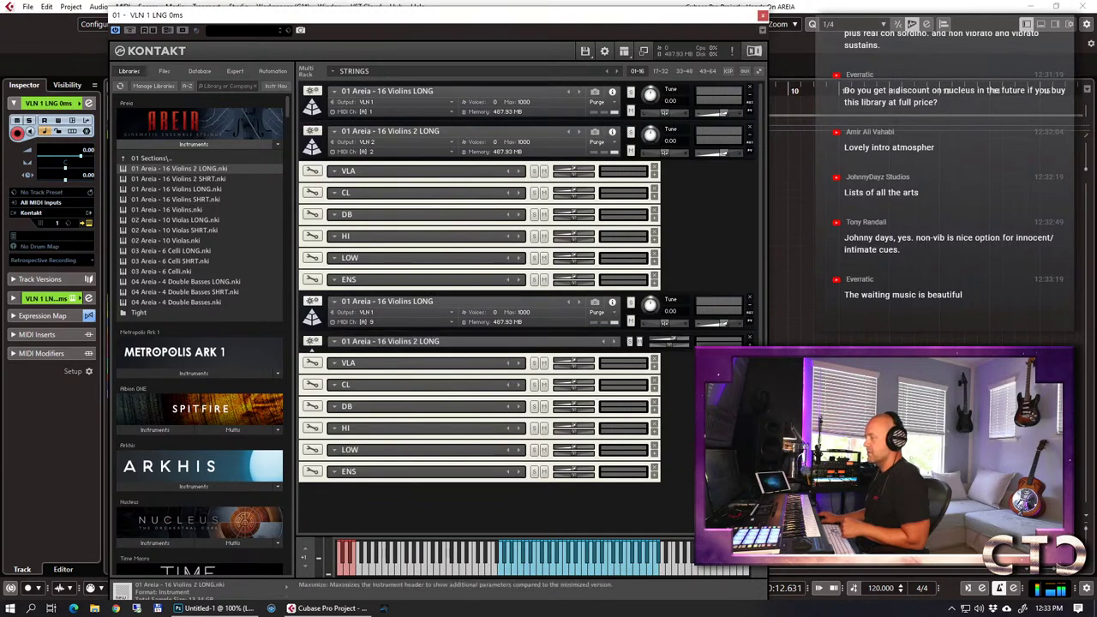
{"action": "left_click", "coordinate": [614, 341]}
{"action": "scroll", "coordinate": [615, 363], "scroll_direction": "down", "scroll_amount": 3}
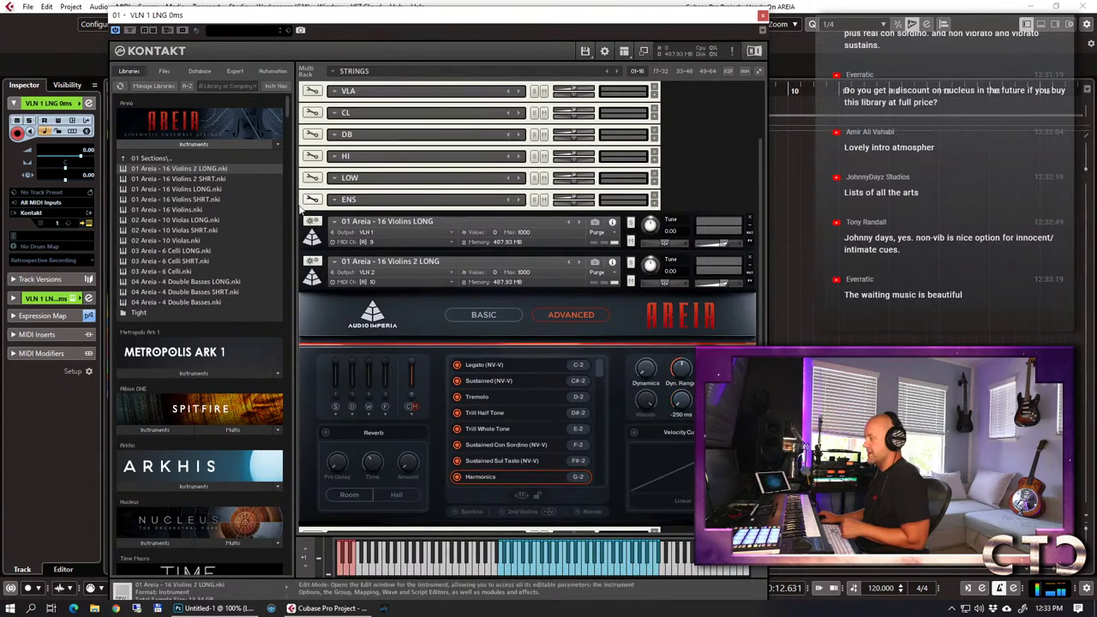
{"action": "left_click", "coordinate": [317, 282]}
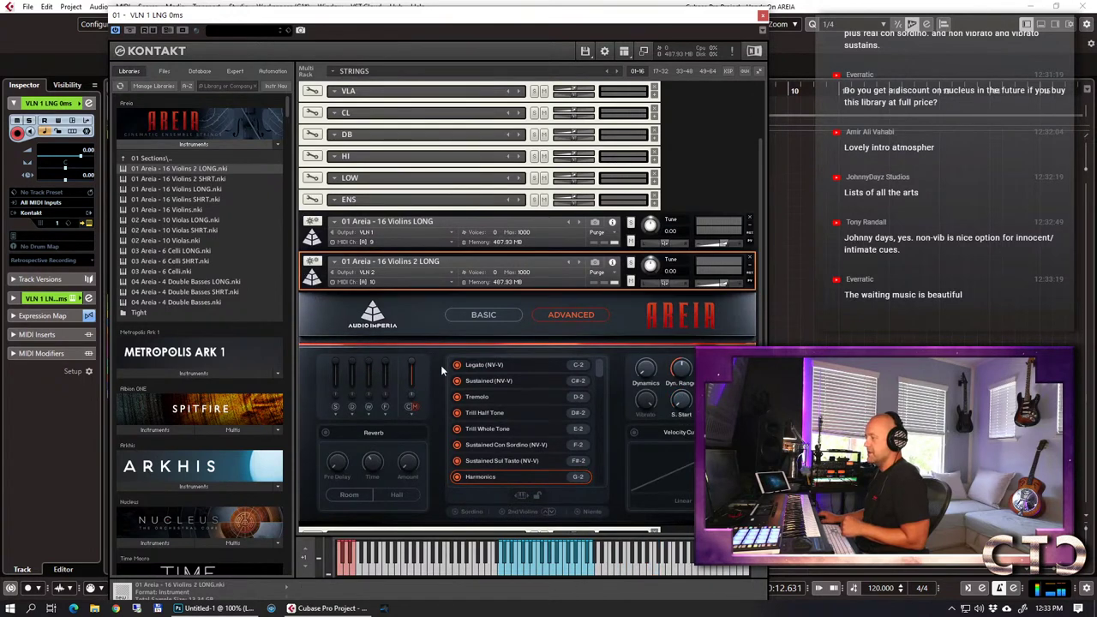
{"action": "left_click", "coordinate": [478, 372]}
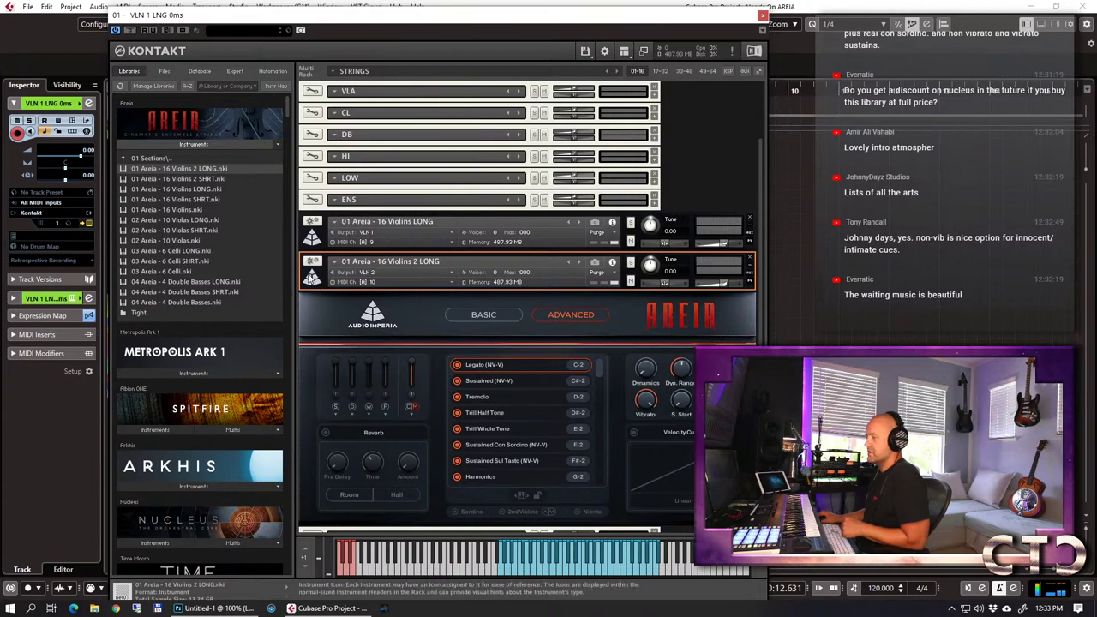
{"action": "left_click", "coordinate": [333, 262]}
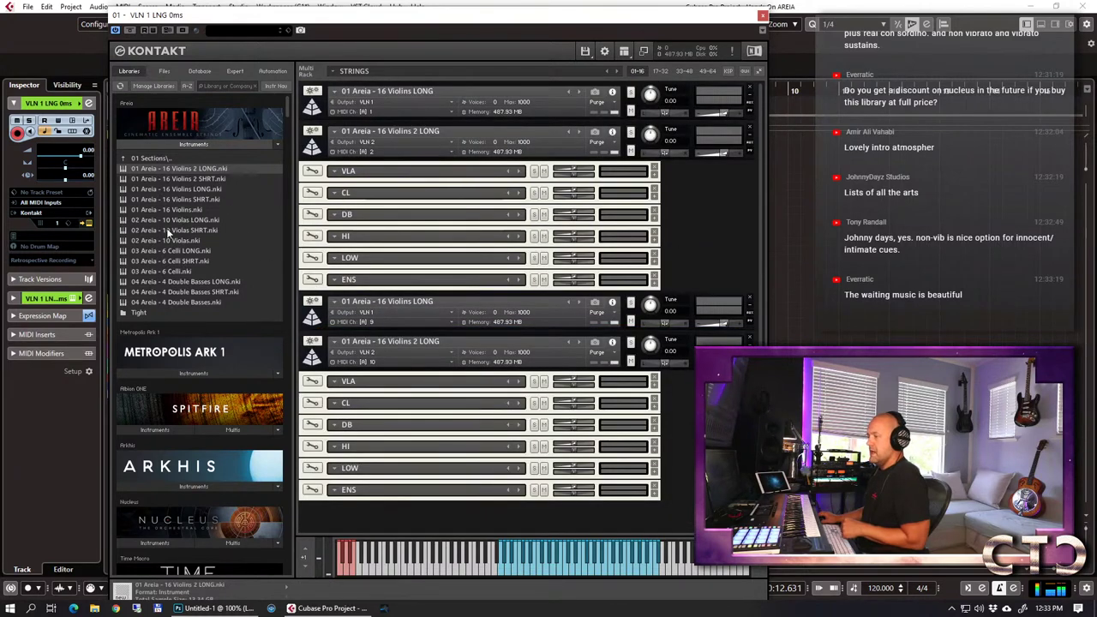
Load 02 Areia - 10 Violas LONG.nki into the first VLA slot, select its Legato (NV-V) articulation and minimize the instrument.
{"action": "left_click_drag", "start_coordinate": [178, 221], "coordinate": [385, 169]}
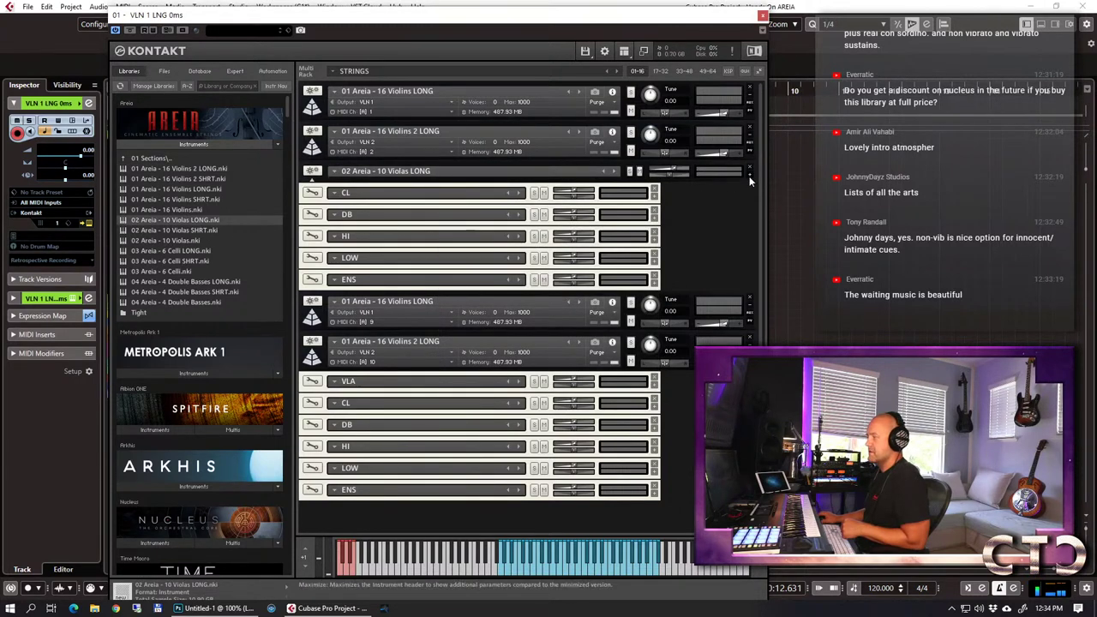
{"action": "left_click", "coordinate": [749, 175]}
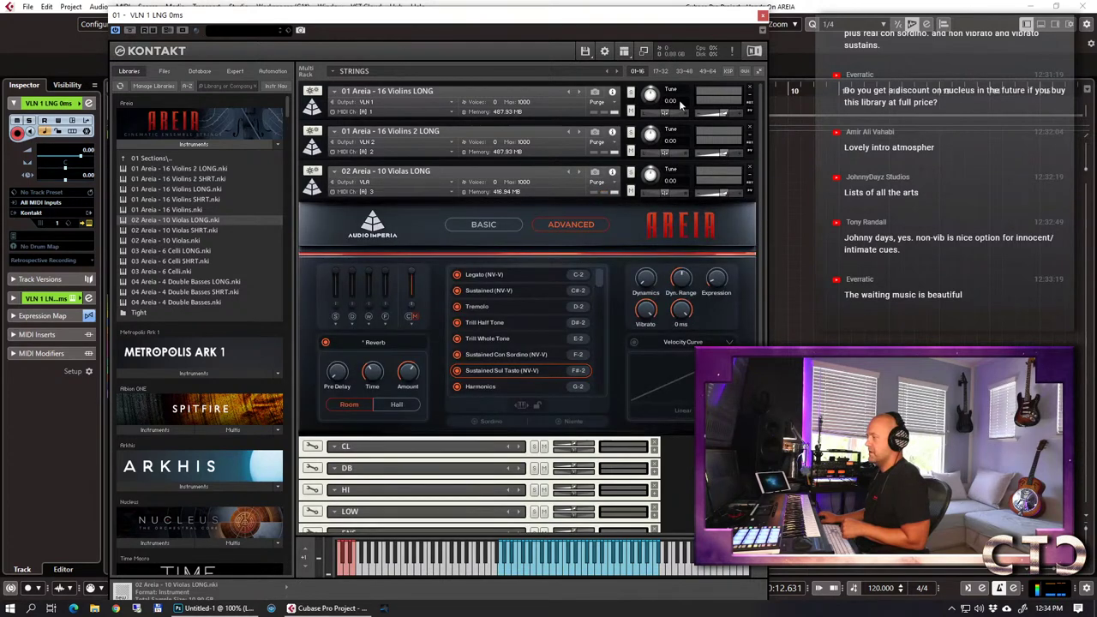
{"action": "left_click", "coordinate": [750, 178]}
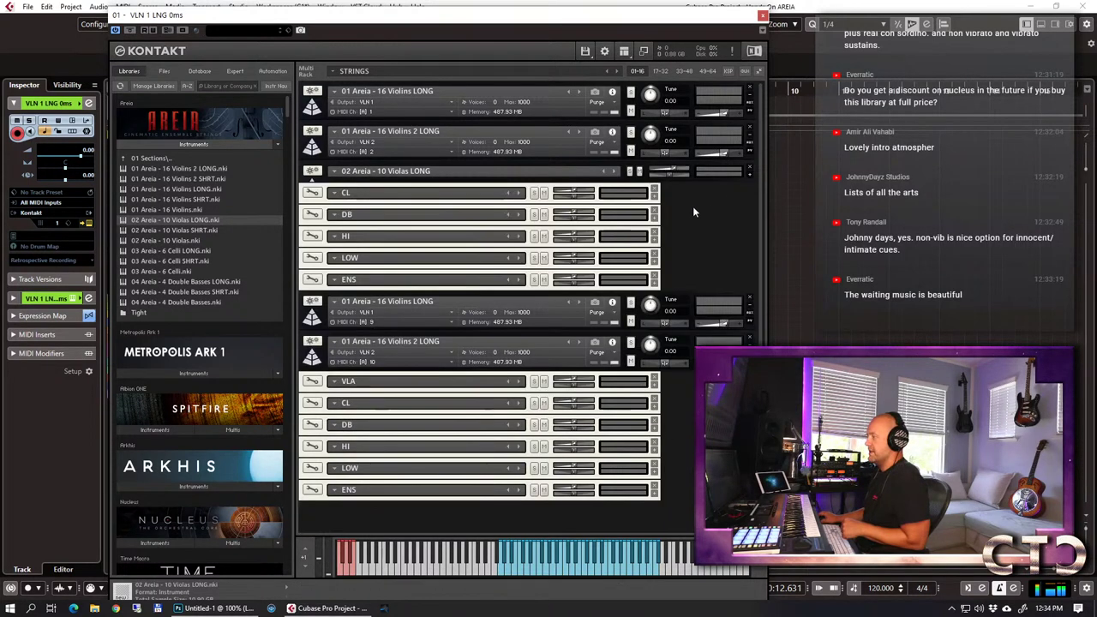
{"action": "left_click", "coordinate": [748, 174]}
{"action": "left_click", "coordinate": [504, 274]}
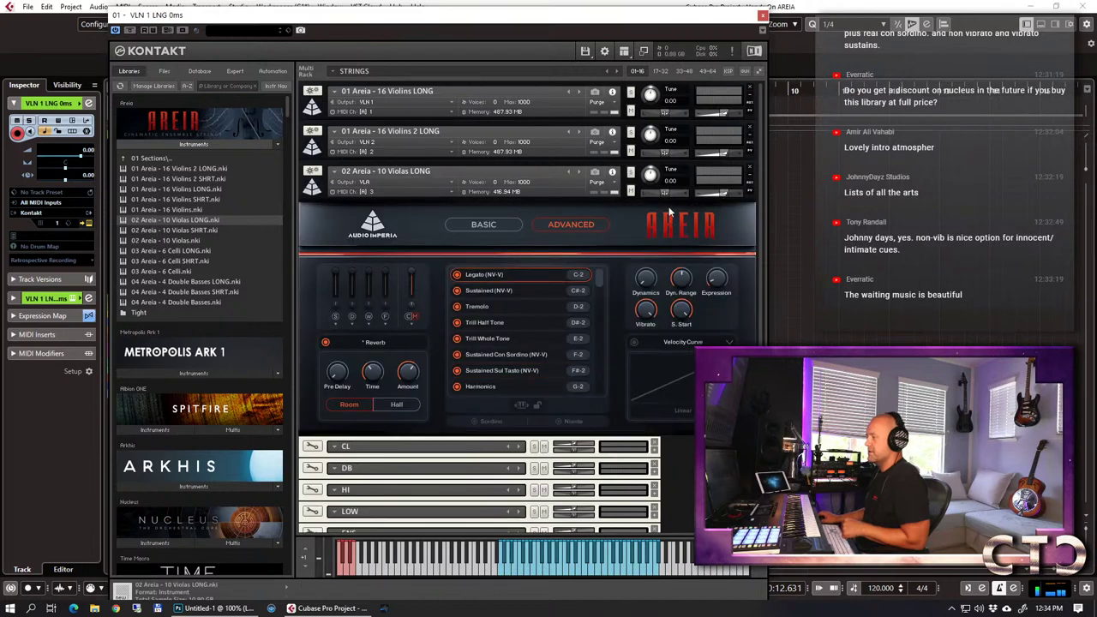
{"action": "left_click", "coordinate": [750, 178]}
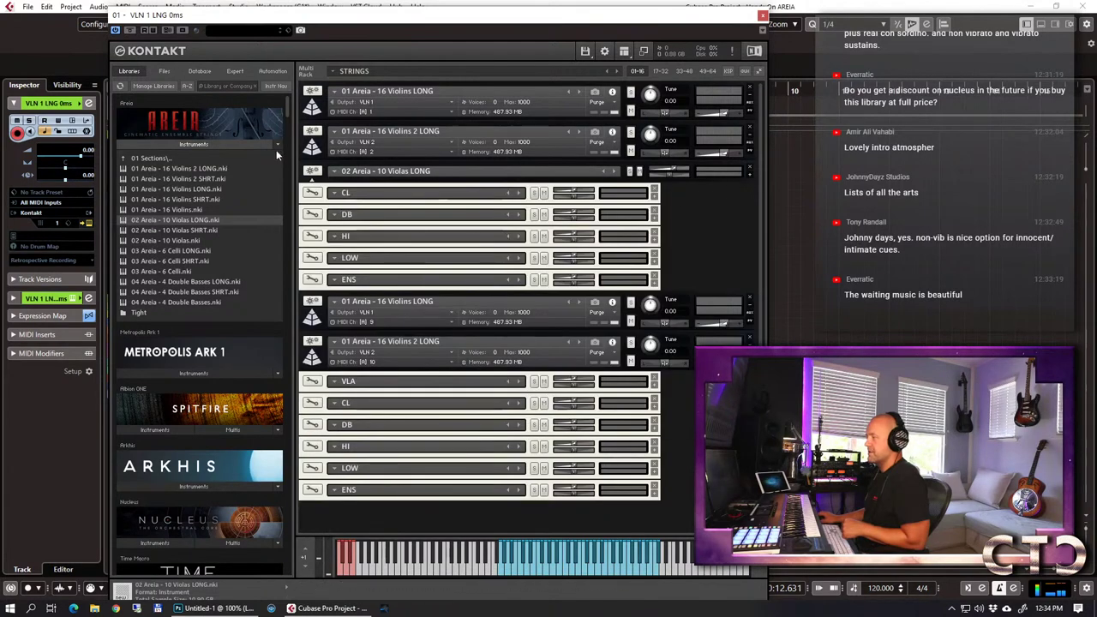
Load 02 Areia - 10 Violas LONG.nki into the second VLA slot and switch off its reverb.
{"action": "left_click_drag", "start_coordinate": [180, 221], "coordinate": [393, 345]}
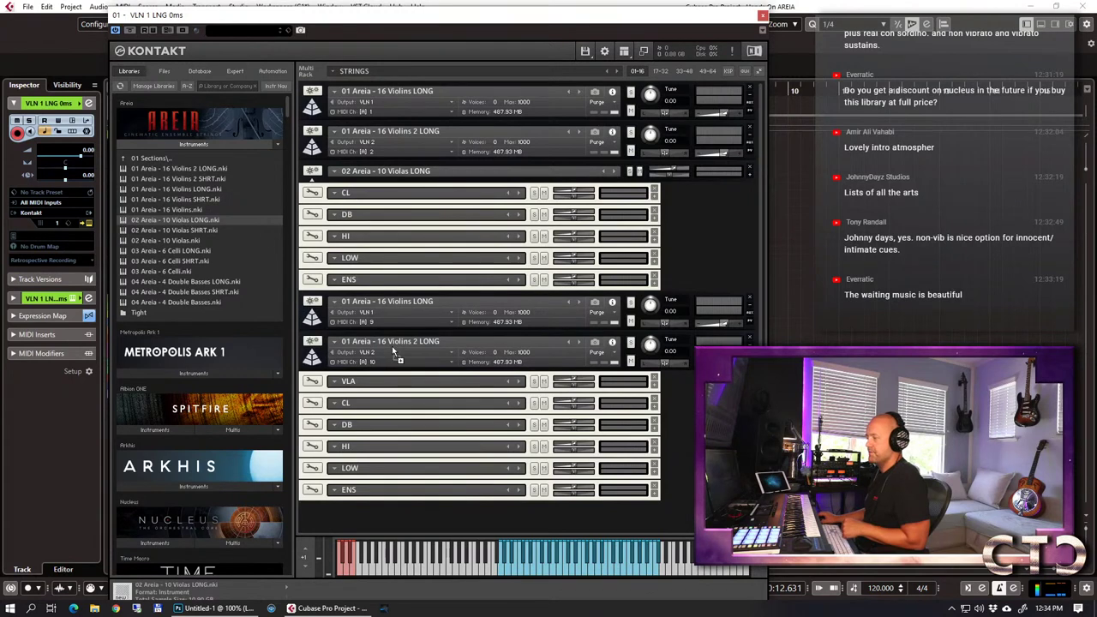
{"action": "left_click_drag", "start_coordinate": [396, 386], "coordinate": [399, 387]}
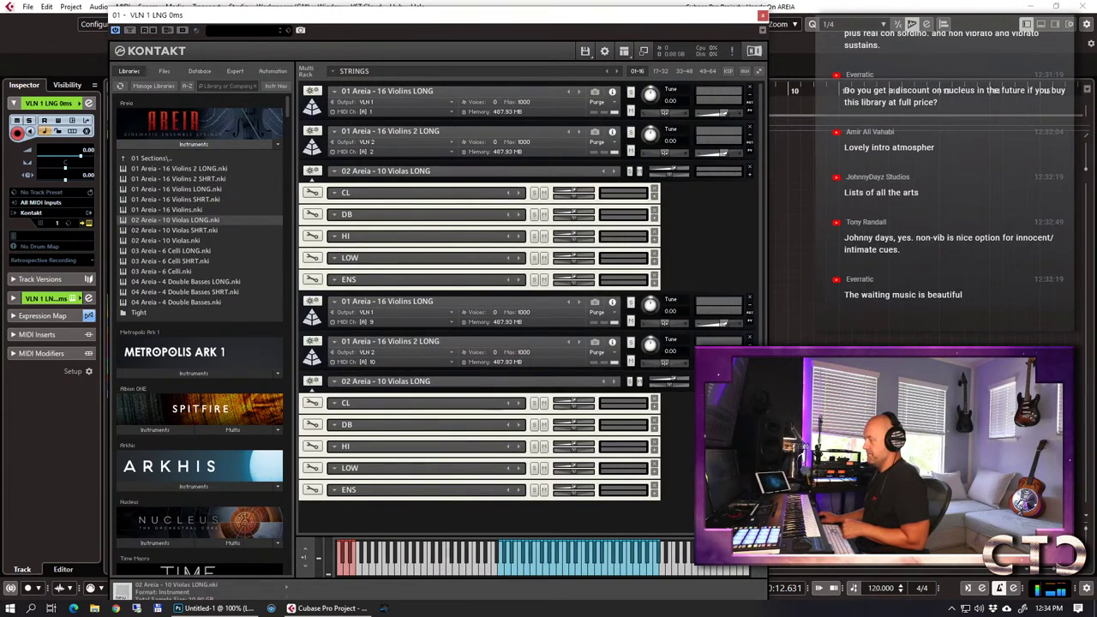
{"action": "left_click", "coordinate": [628, 380]}
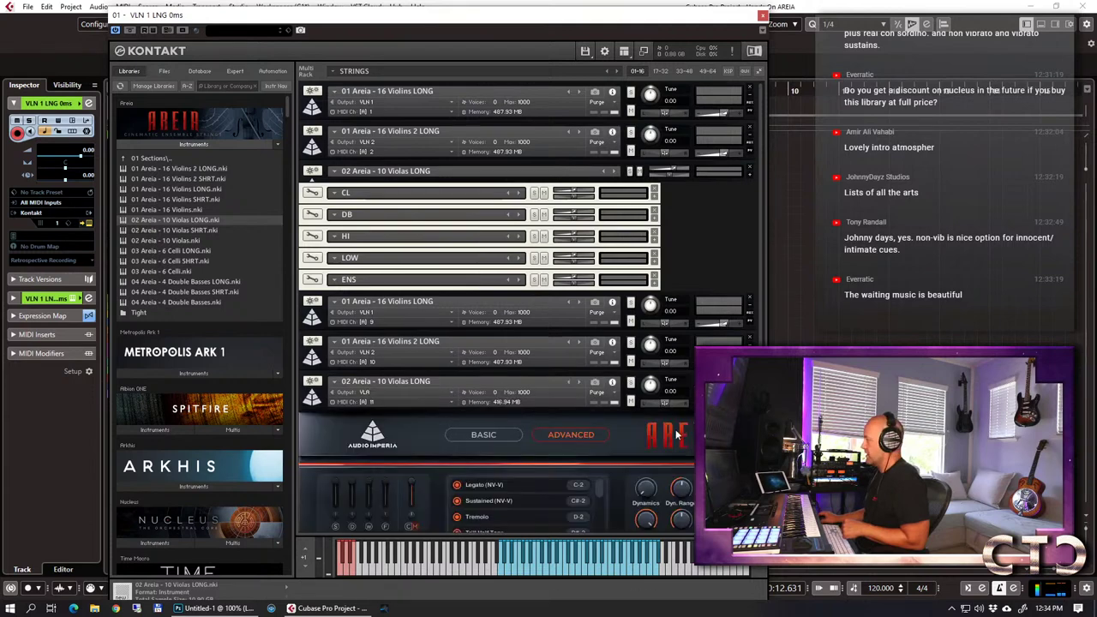
{"action": "scroll", "coordinate": [535, 445], "scroll_direction": "down", "scroll_amount": 2}
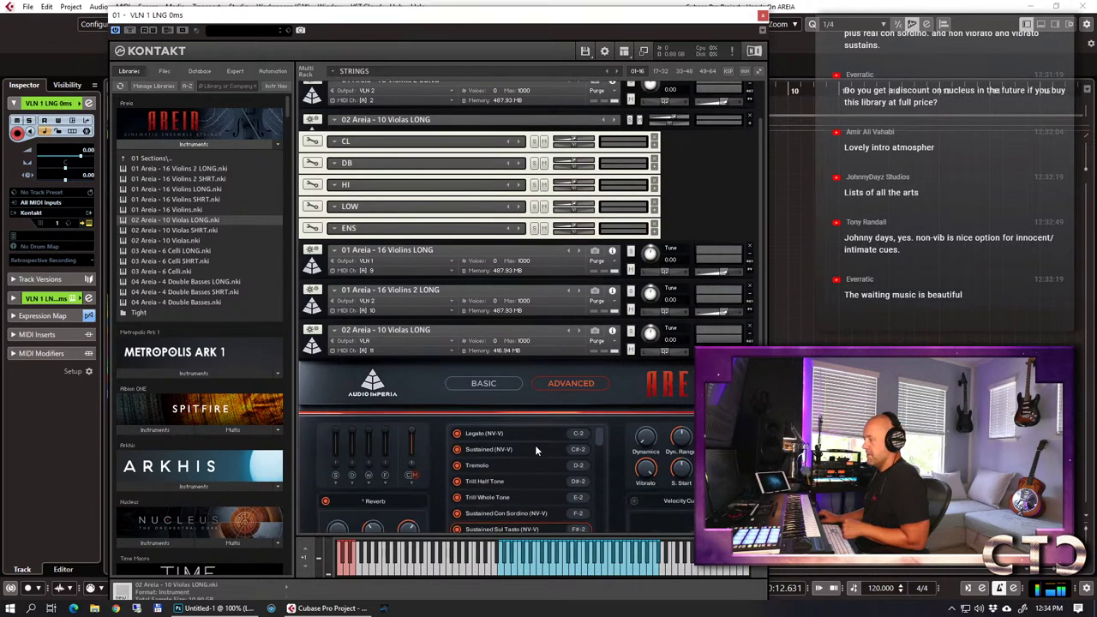
{"action": "scroll", "coordinate": [535, 445], "scroll_direction": "down", "scroll_amount": 2}
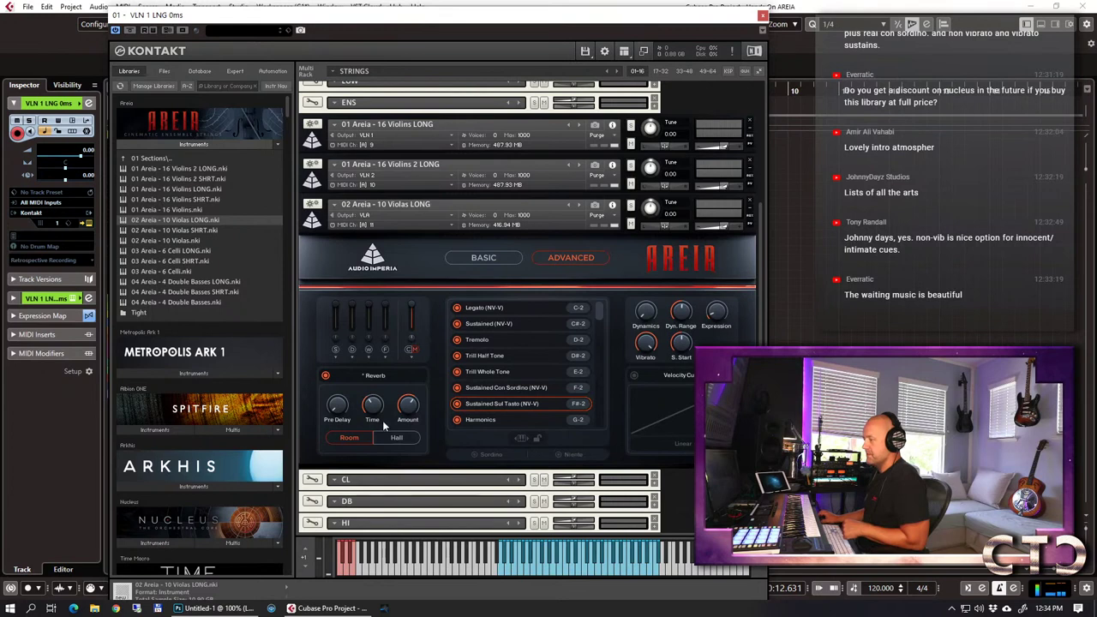
{"action": "left_click", "coordinate": [326, 376]}
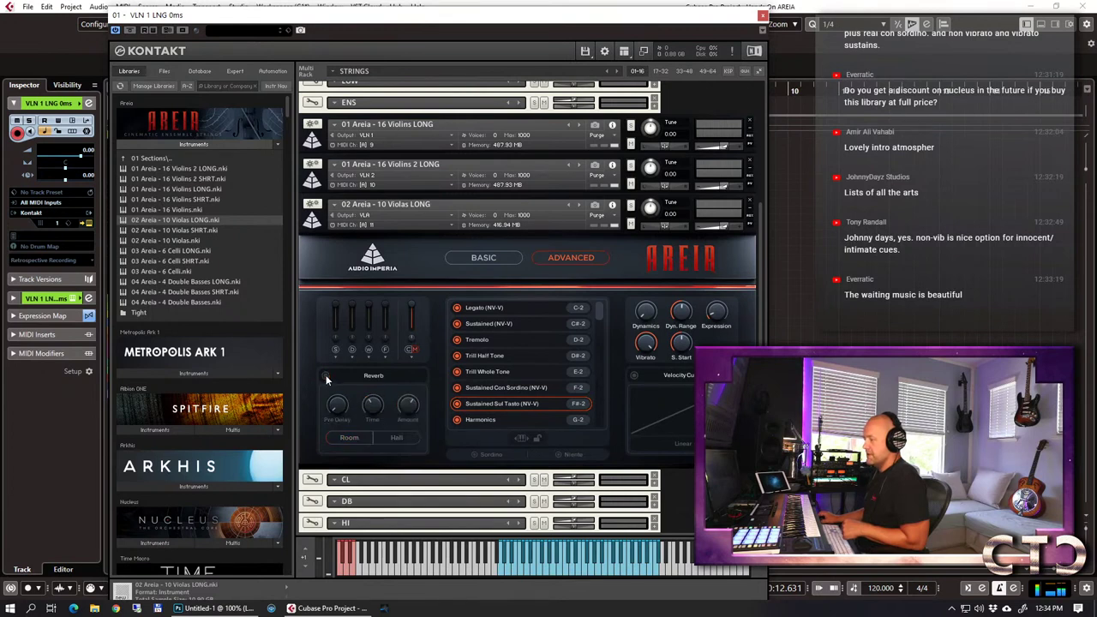
Compare the settings of the second 16 Violins 2 LONG and 10 Violas LONG instruments, leaving both collapsed.
{"action": "left_click", "coordinate": [319, 189]}
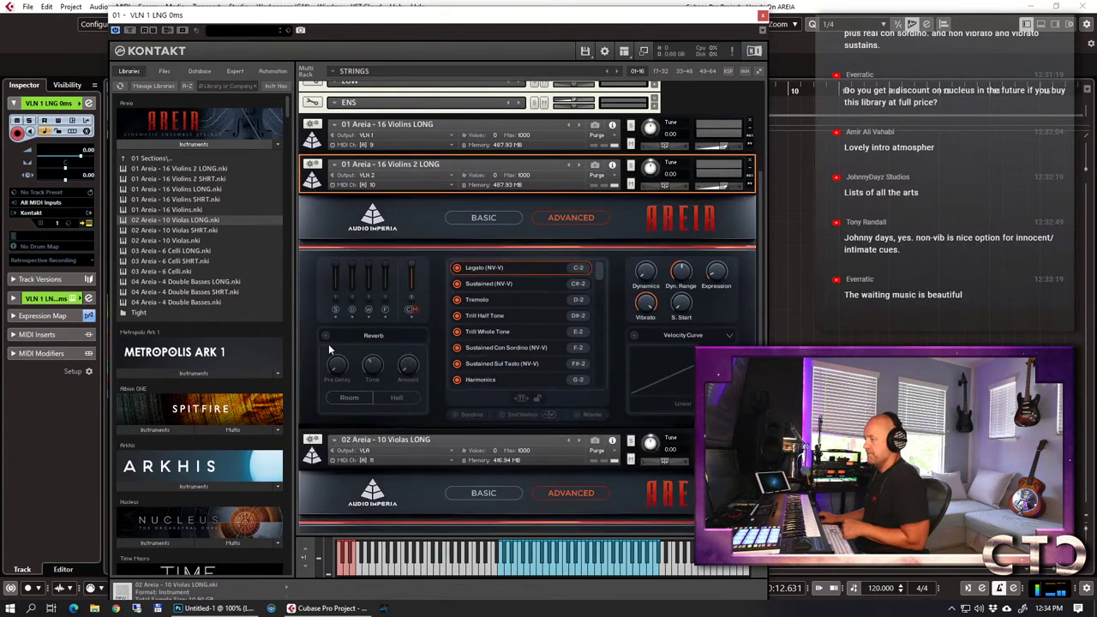
{"action": "scroll", "coordinate": [323, 198], "scroll_direction": "up", "scroll_amount": 1}
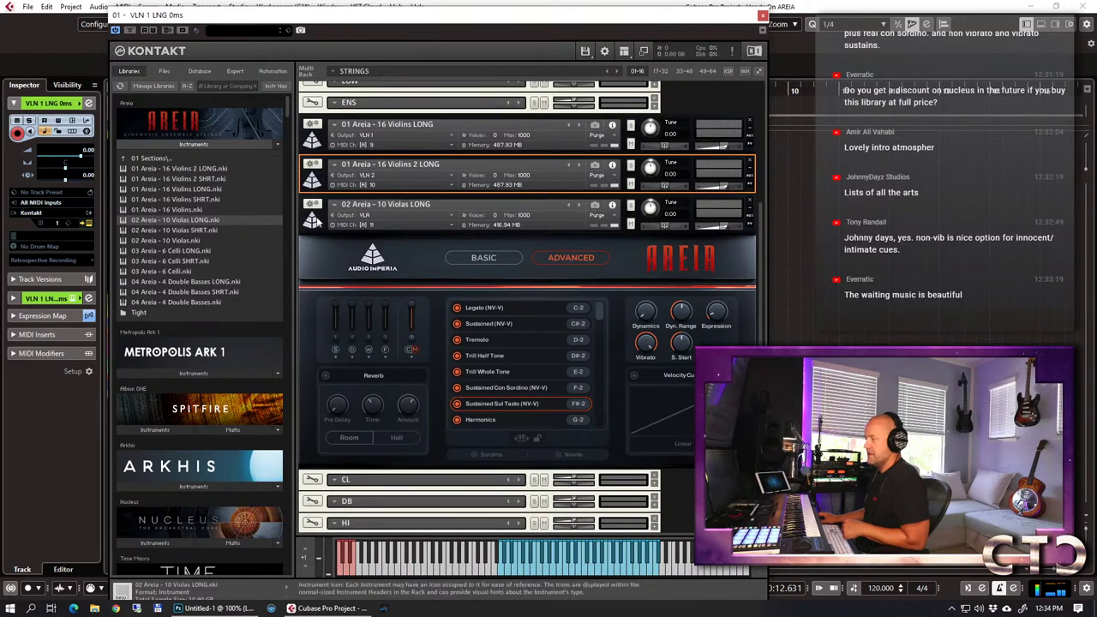
{"action": "left_click", "coordinate": [313, 225]}
{"action": "left_click", "coordinate": [591, 476]}
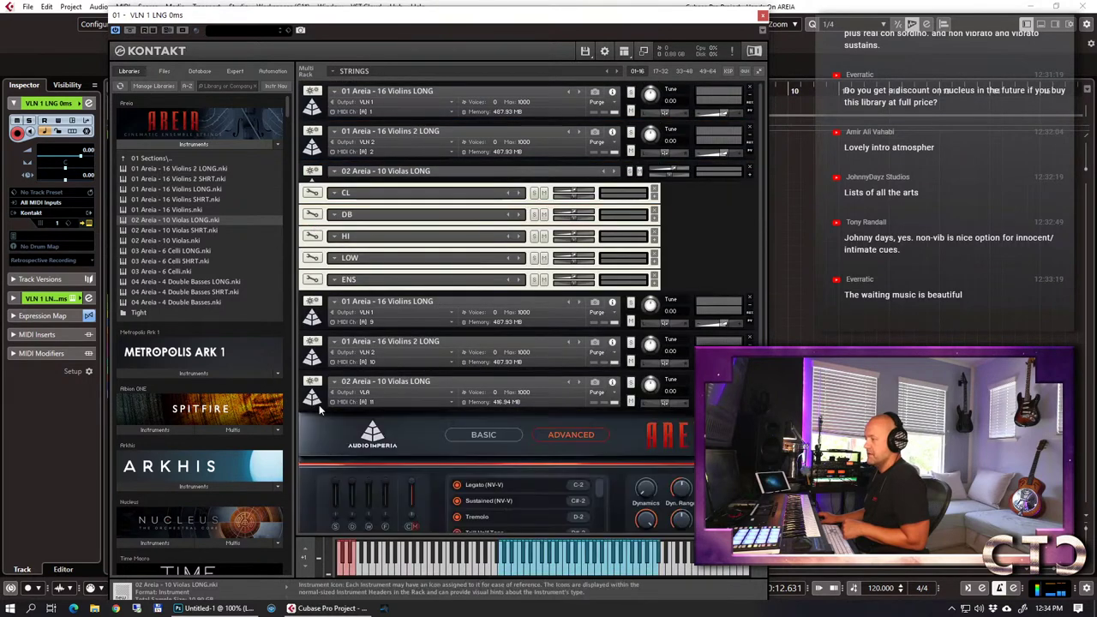
{"action": "scroll", "coordinate": [591, 476], "scroll_direction": "down", "scroll_amount": 1}
{"action": "scroll", "coordinate": [591, 470], "scroll_direction": "down", "scroll_amount": 1}
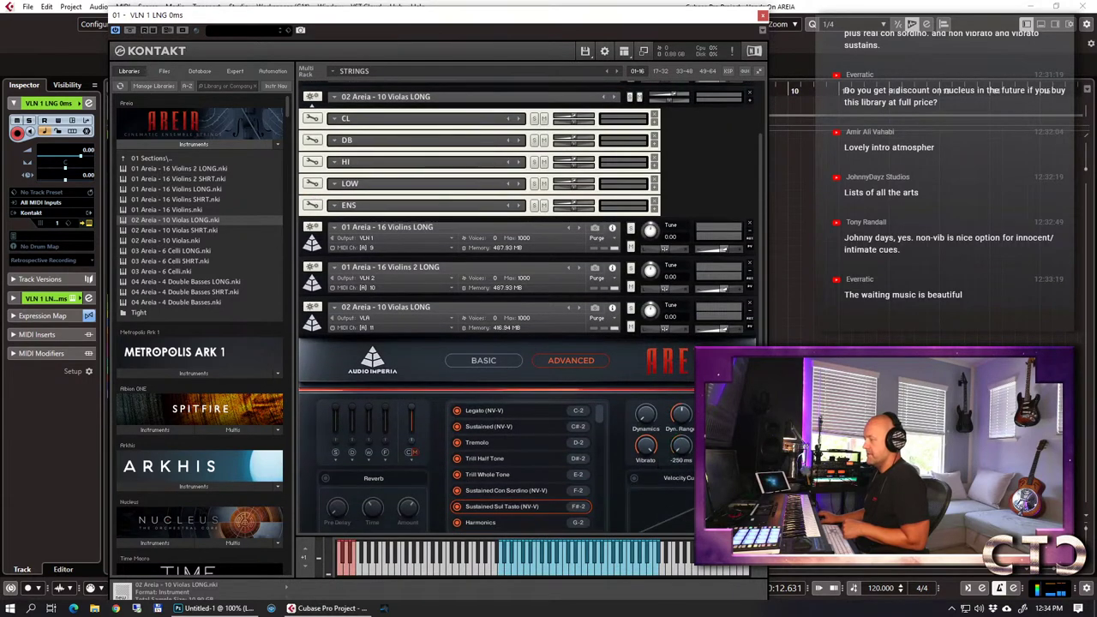
{"action": "left_click", "coordinate": [313, 310]}
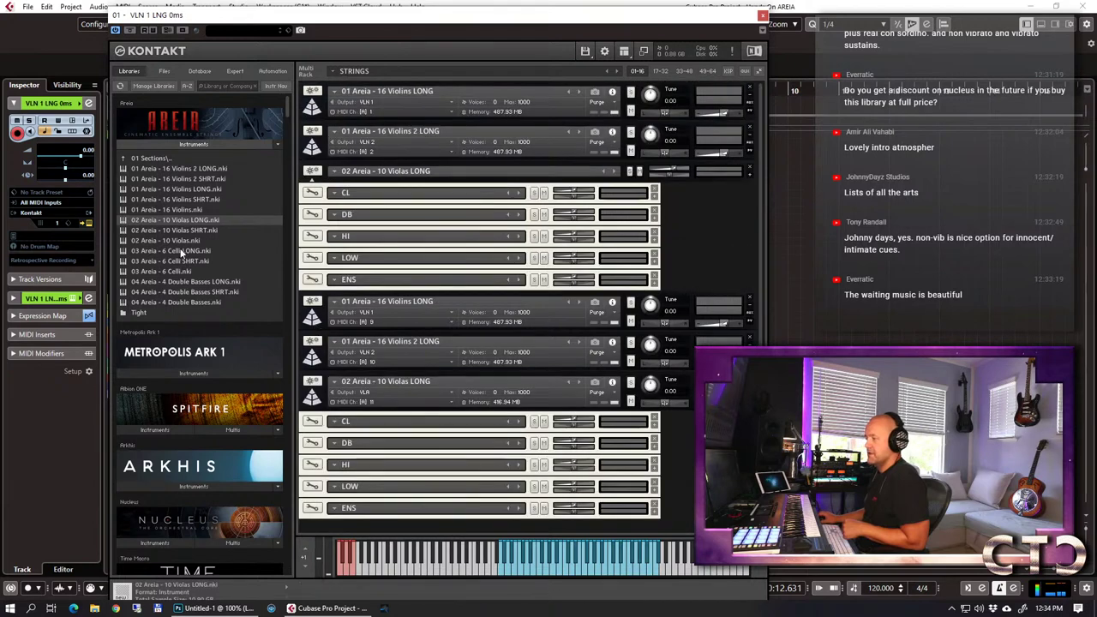
Load 03 Areia - 6 Celli LONG.nki into the first CL slot, view its advanced settings and collapse the instrument.
{"action": "left_click_drag", "start_coordinate": [178, 251], "coordinate": [346, 219]}
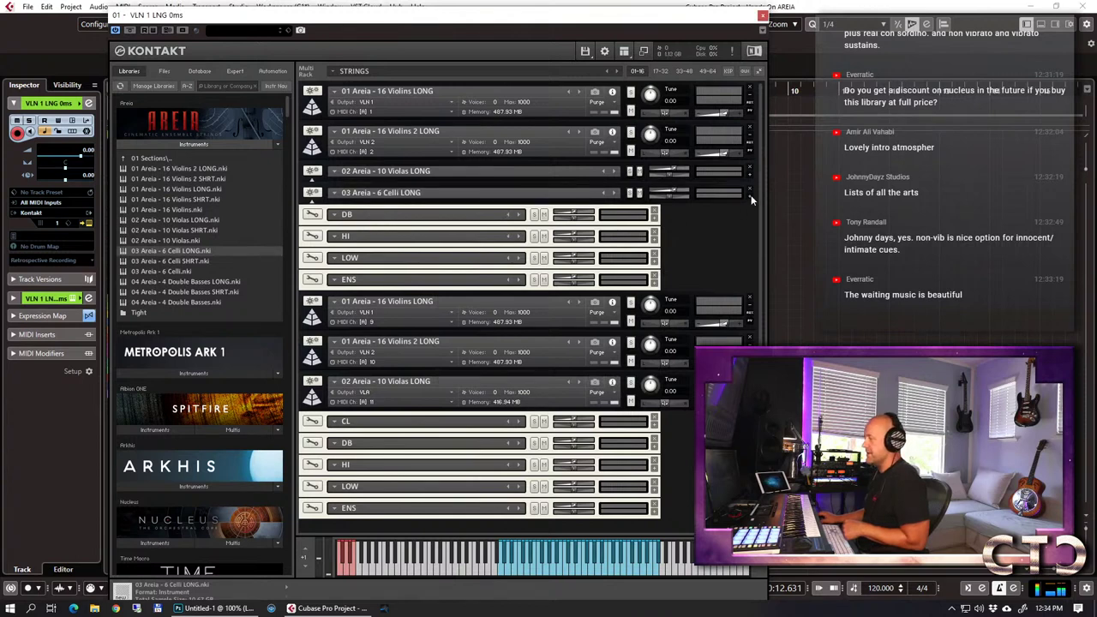
{"action": "left_click", "coordinate": [750, 196]}
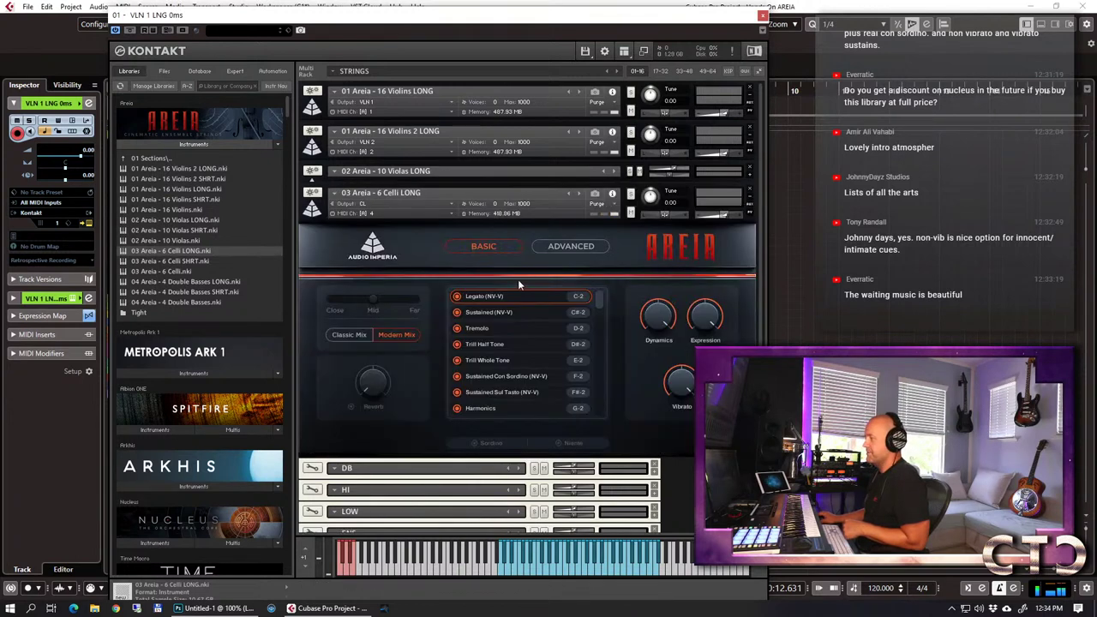
{"action": "left_click", "coordinate": [579, 251]}
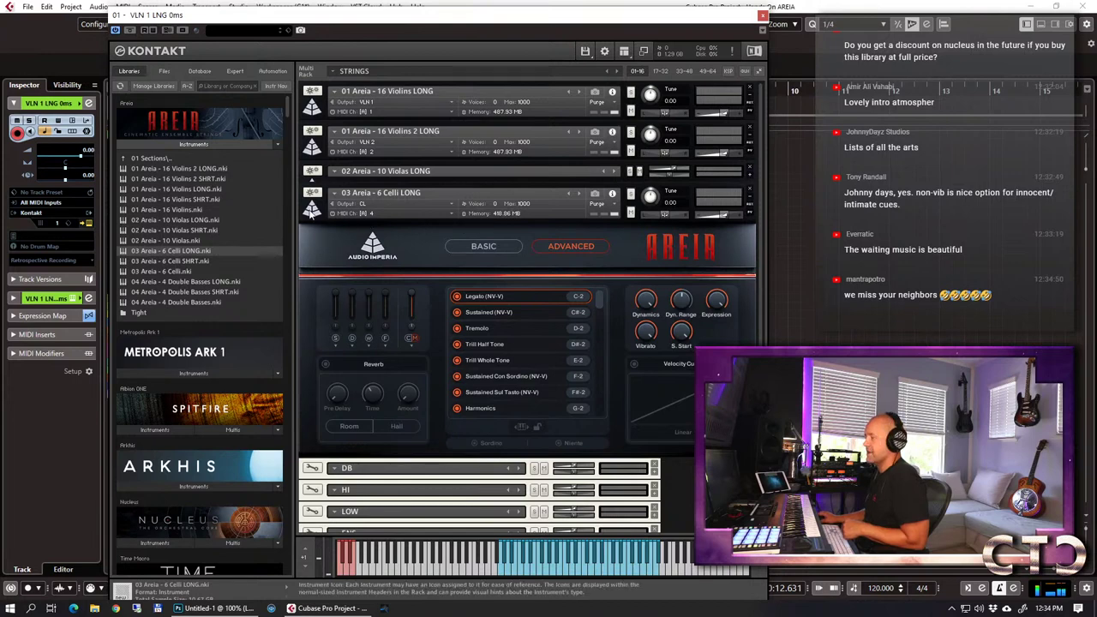
{"action": "left_click", "coordinate": [311, 205]}
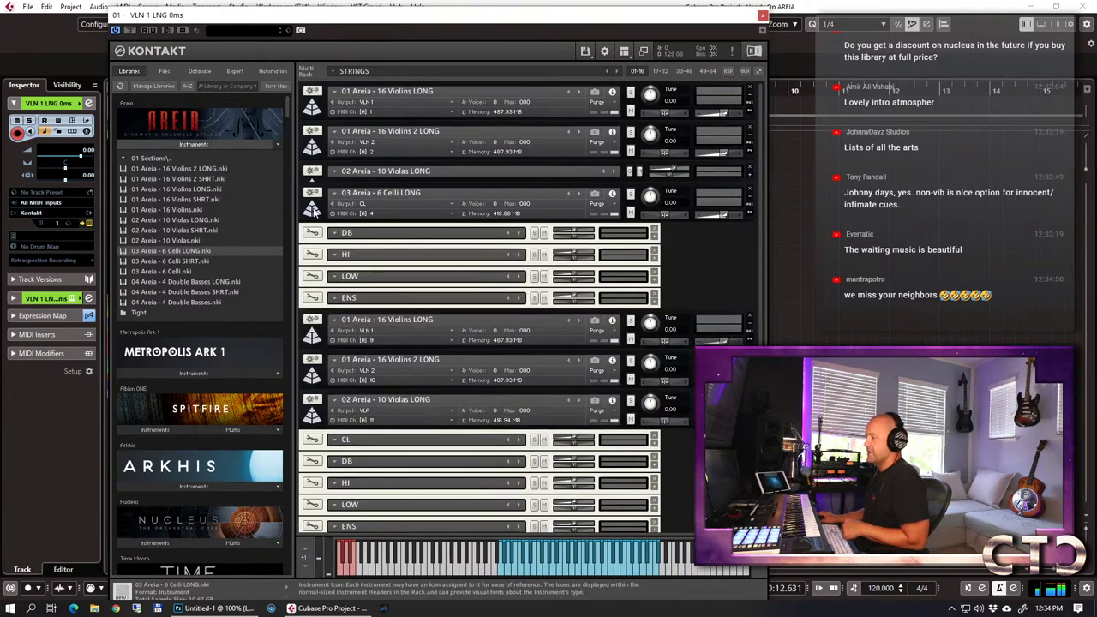
Load 03 Areia - 6 Celli LONG.nki into the second CL slot with its sample start at -250 ms, and collapse it.
{"action": "double_click", "coordinate": [202, 251]}
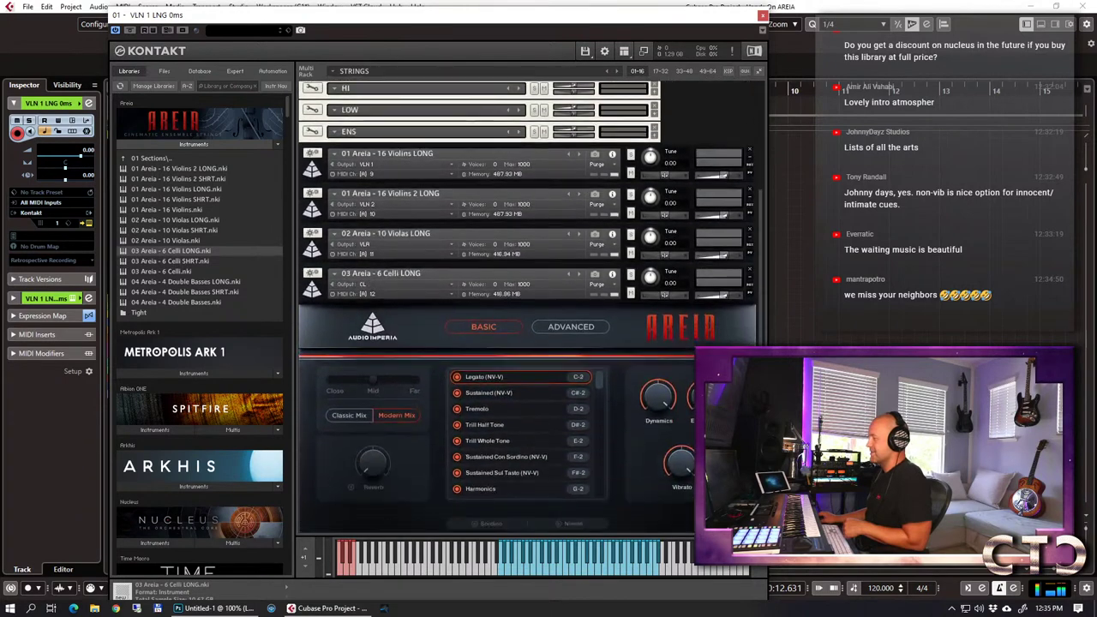
{"action": "left_click", "coordinate": [591, 303]}
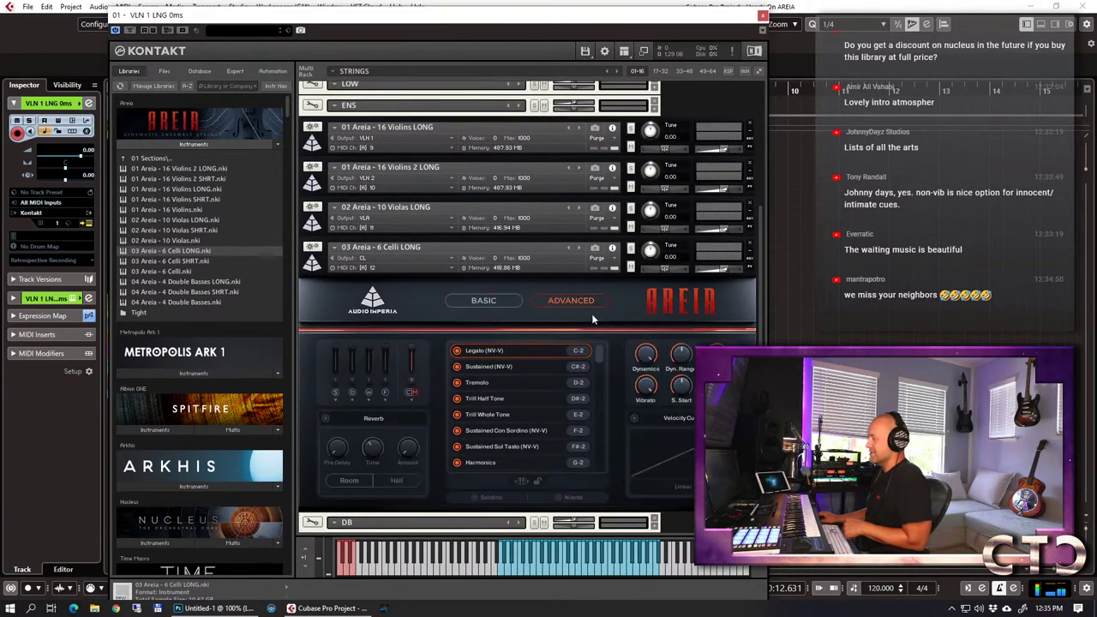
{"action": "left_click_drag", "start_coordinate": [681, 388], "coordinate": [681, 381]}
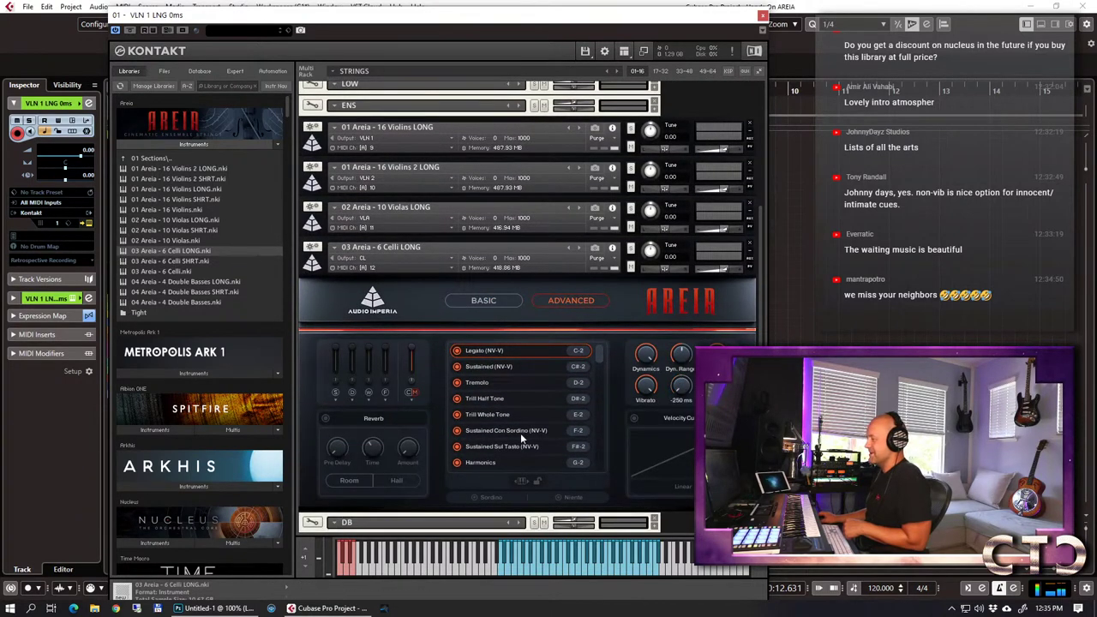
{"action": "left_click", "coordinate": [482, 301]}
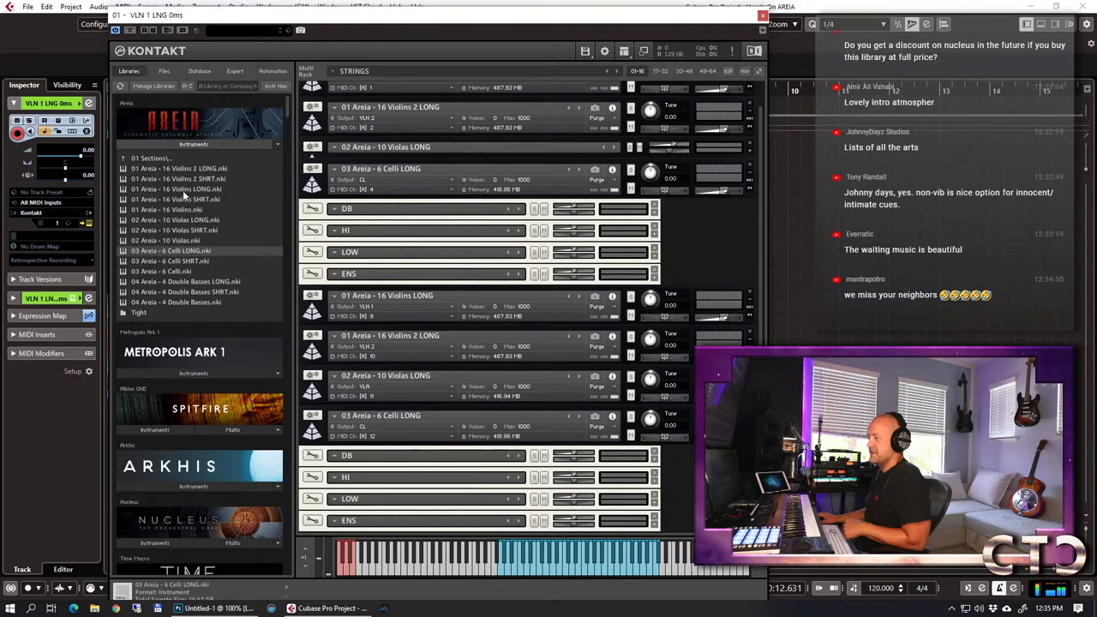
Load 04 Areia - 4 Double Basses LONG.nki into the first DB slot, look over its articulations and advanced settings, and collapse it.
{"action": "double_click", "coordinate": [214, 281]}
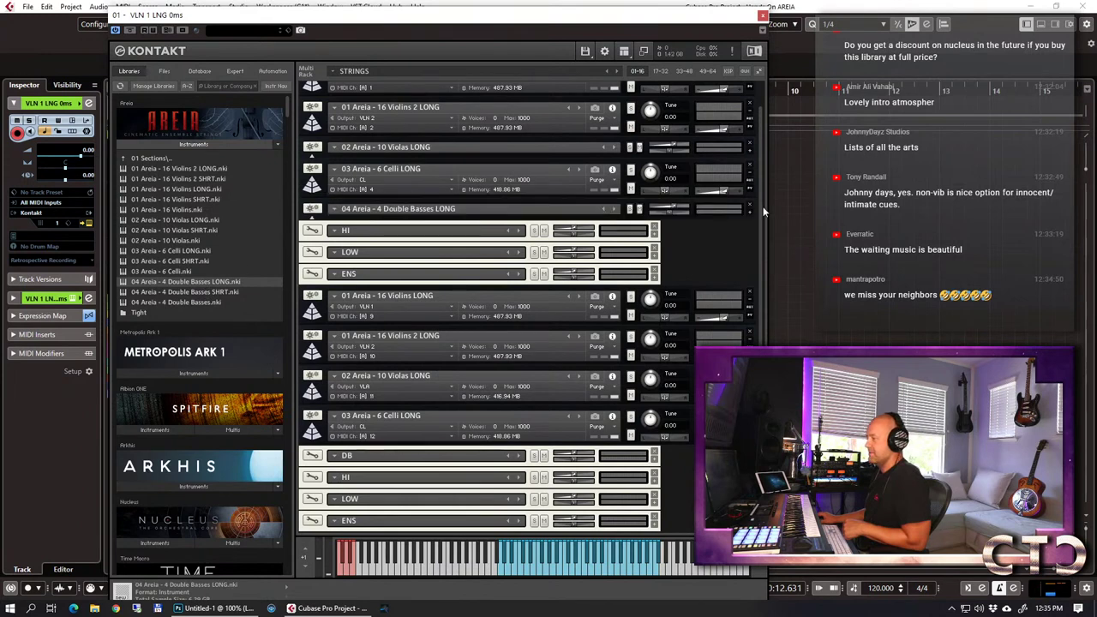
{"action": "left_click", "coordinate": [749, 211]}
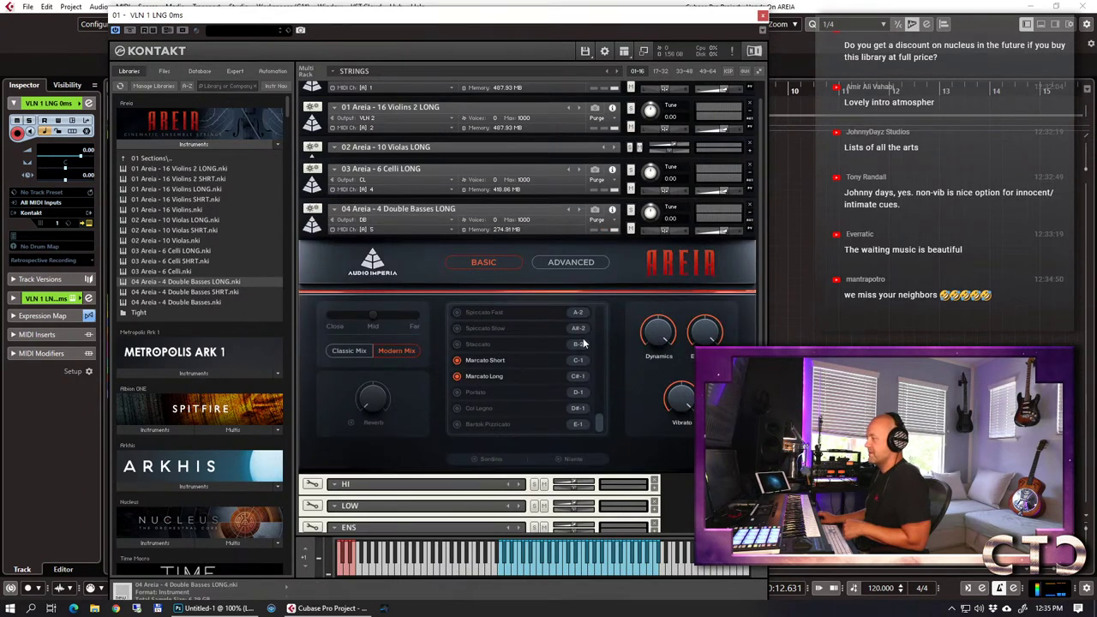
{"action": "left_click_drag", "start_coordinate": [602, 421], "coordinate": [581, 298]}
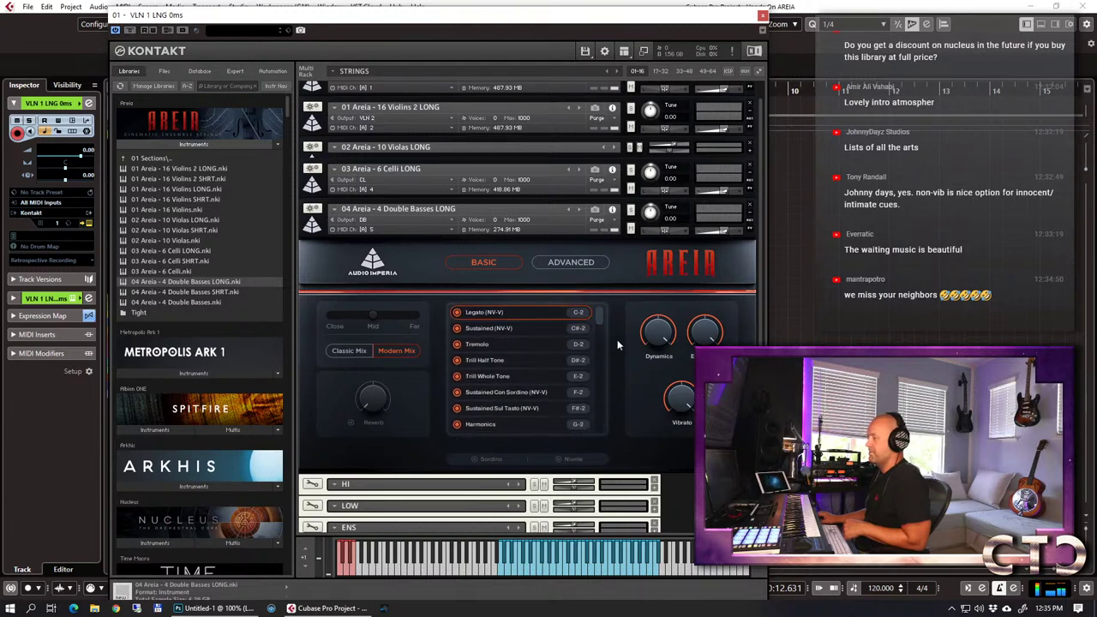
{"action": "left_click", "coordinate": [585, 265]}
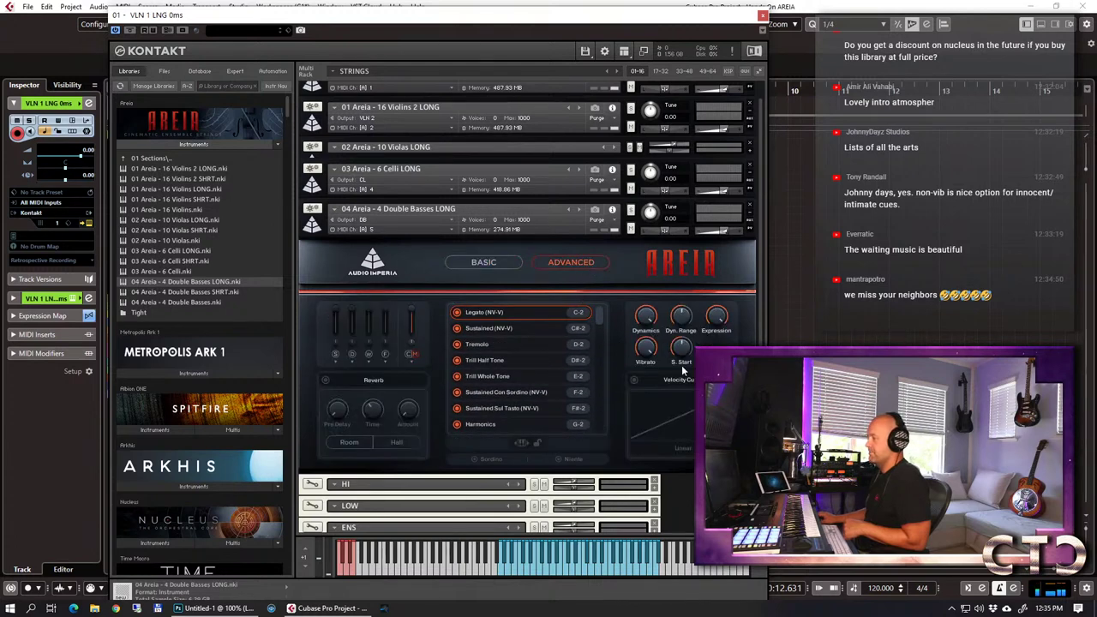
{"action": "left_click", "coordinate": [312, 223]}
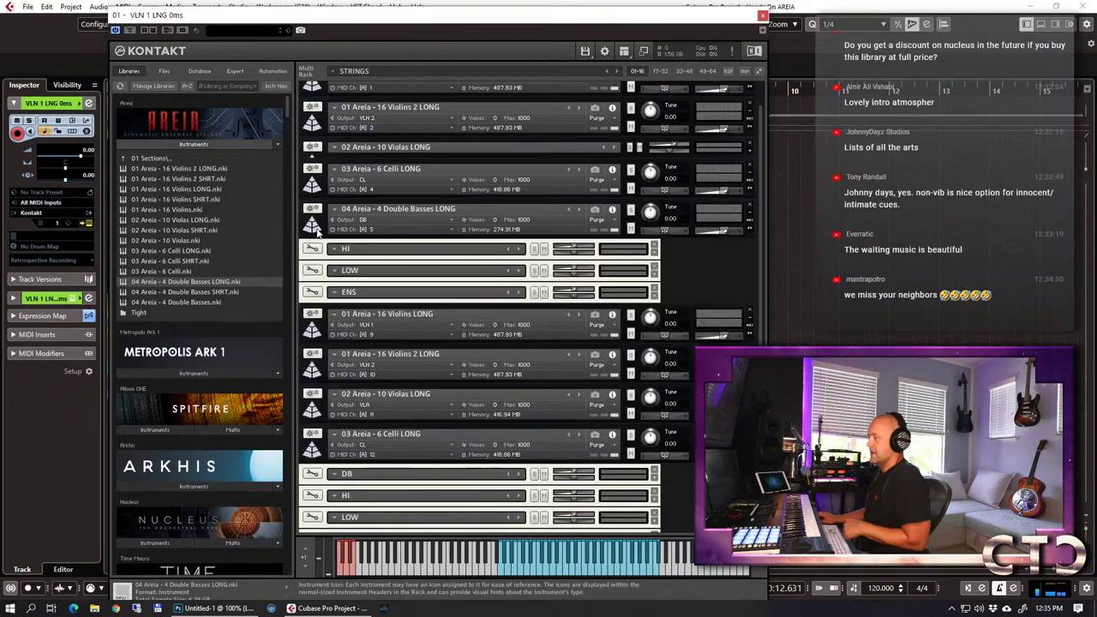
Load 04 Areia - 4 Double Basses LONG.nki into the second DB slot, bring Legato (NV-V) into view and collapse the instrument.
{"action": "scroll", "coordinate": [236, 248], "scroll_direction": "down", "scroll_amount": 2}
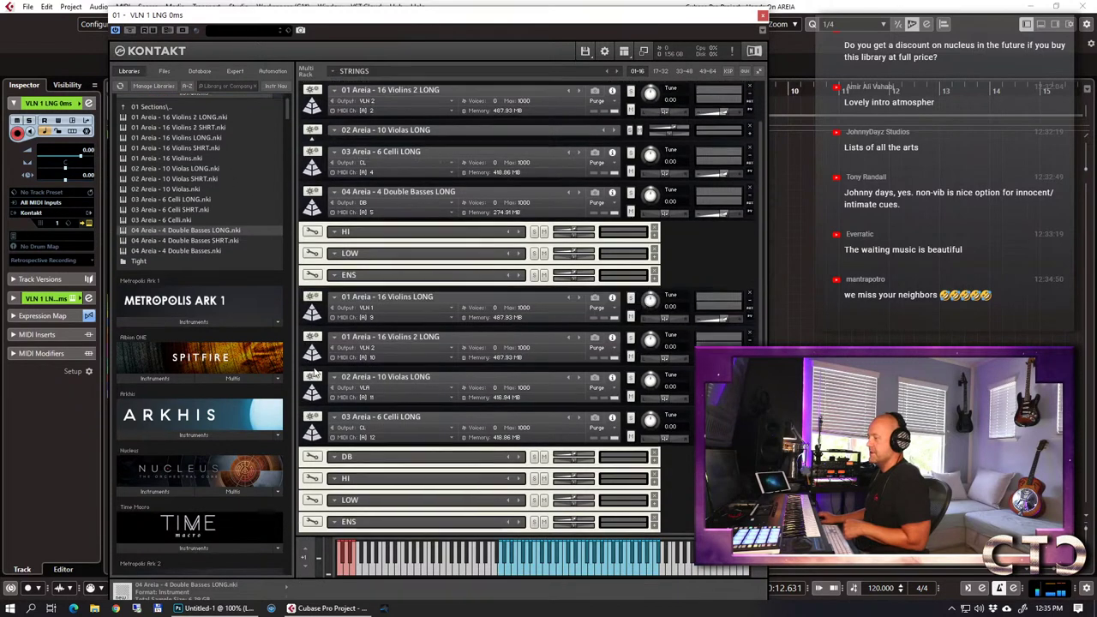
{"action": "left_click_drag", "start_coordinate": [213, 232], "coordinate": [422, 461]}
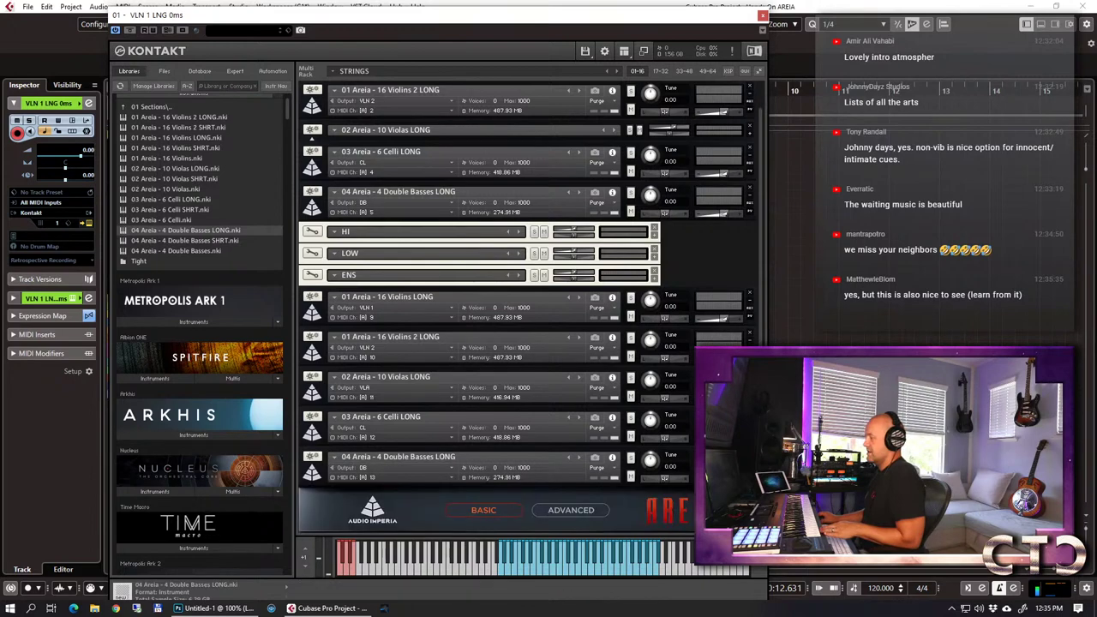
{"action": "scroll", "coordinate": [651, 454], "scroll_direction": "down", "scroll_amount": 4}
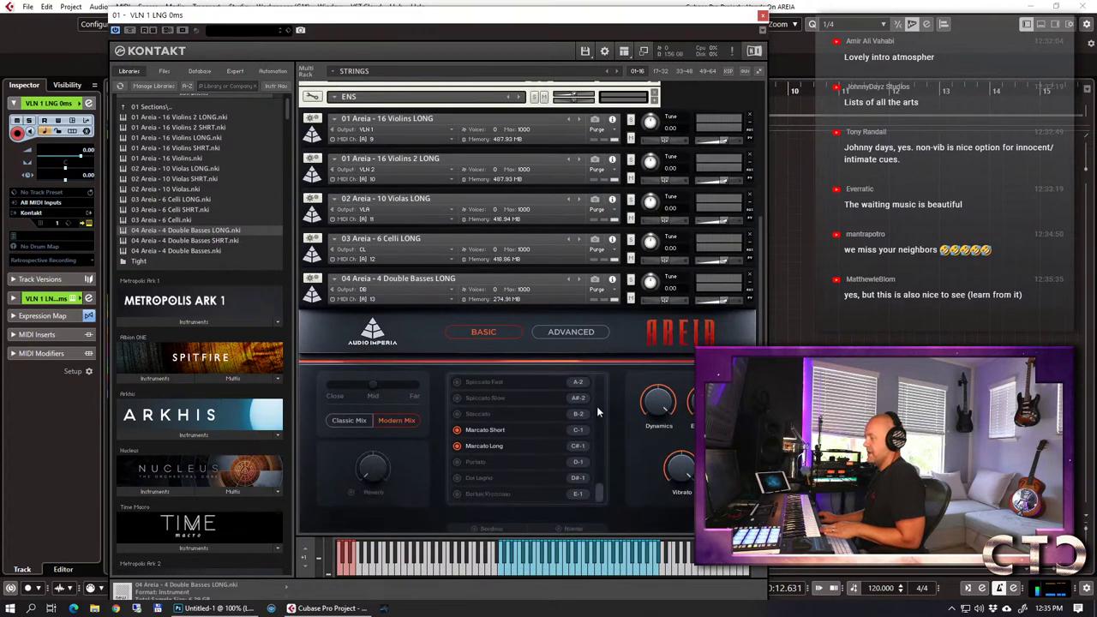
{"action": "left_click_drag", "start_coordinate": [603, 488], "coordinate": [594, 336]}
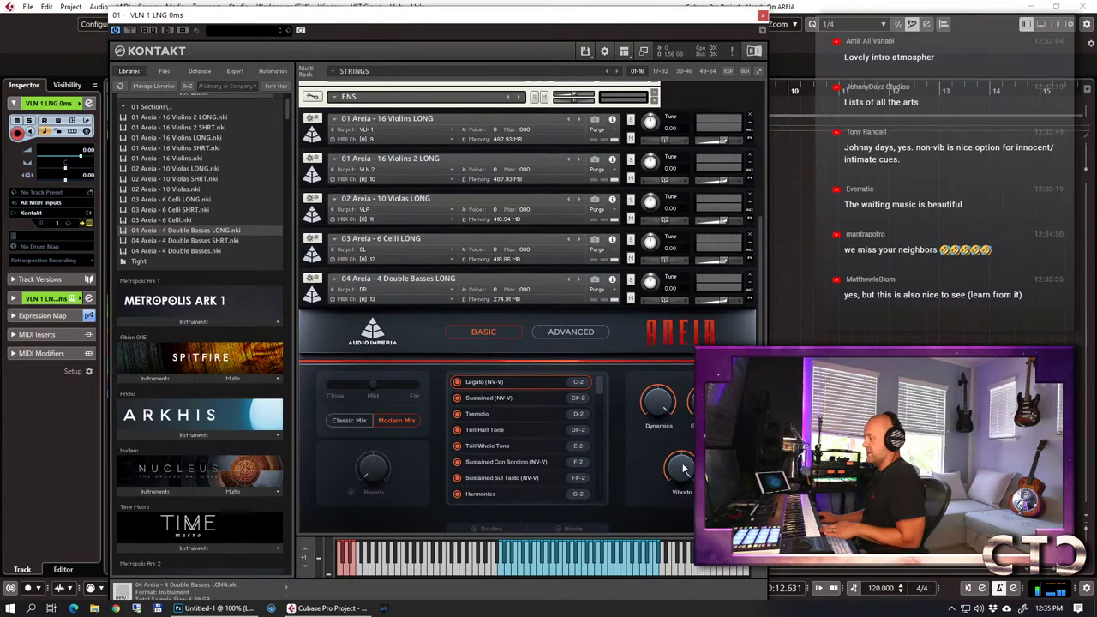
{"action": "left_click", "coordinate": [597, 336]}
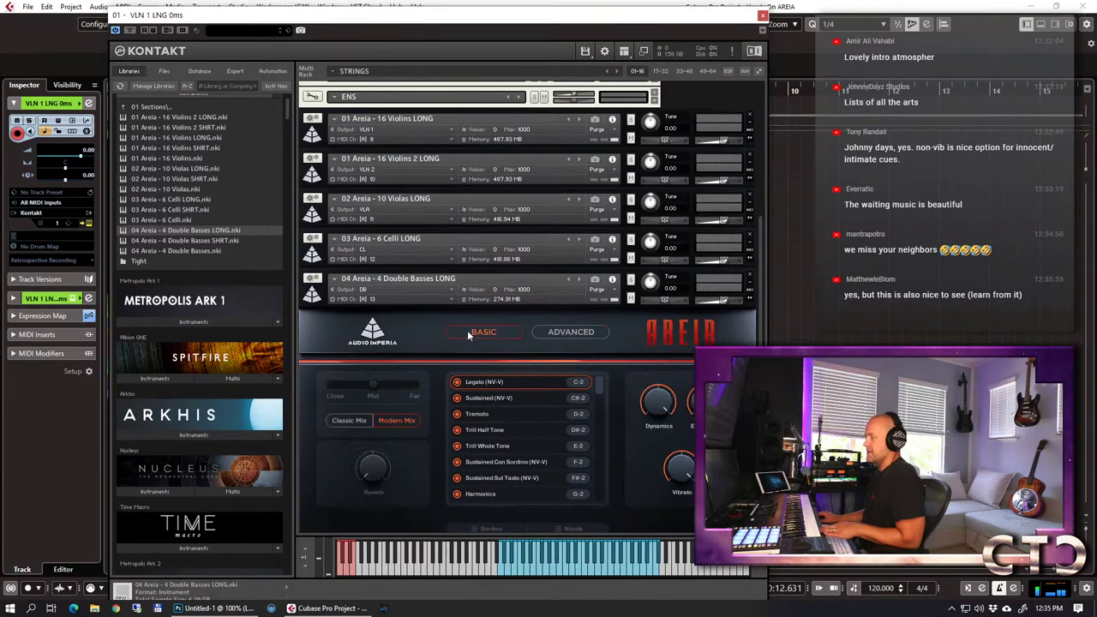
{"action": "left_click", "coordinate": [334, 300]}
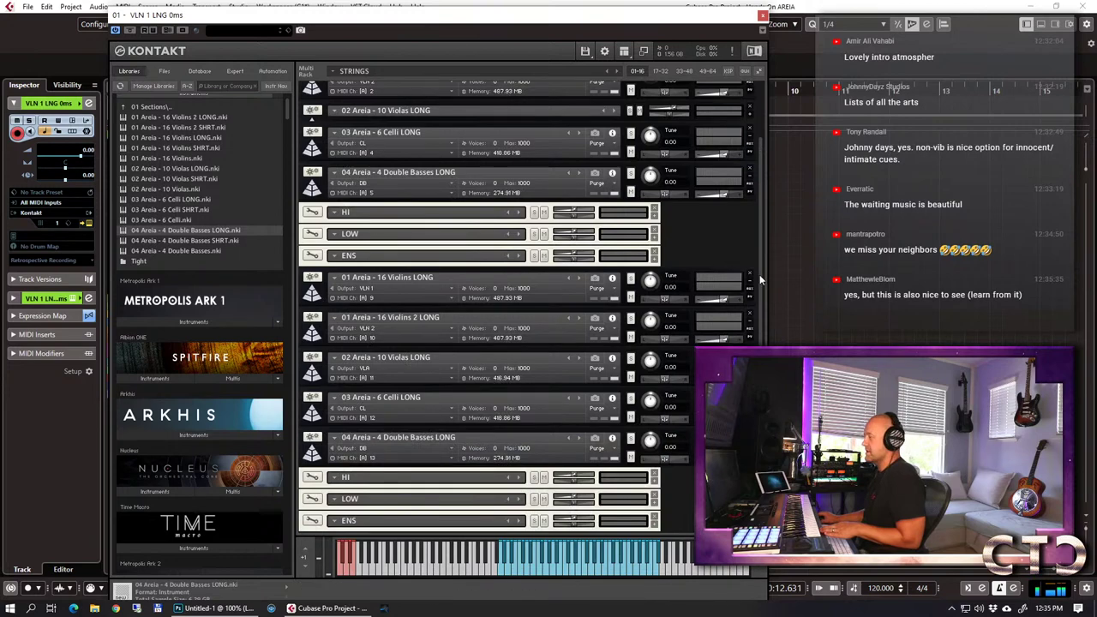
Minimize all instruments in the STRINGS multi rack to single-line headers.
{"action": "scroll", "coordinate": [759, 279], "scroll_direction": "up", "scroll_amount": 2}
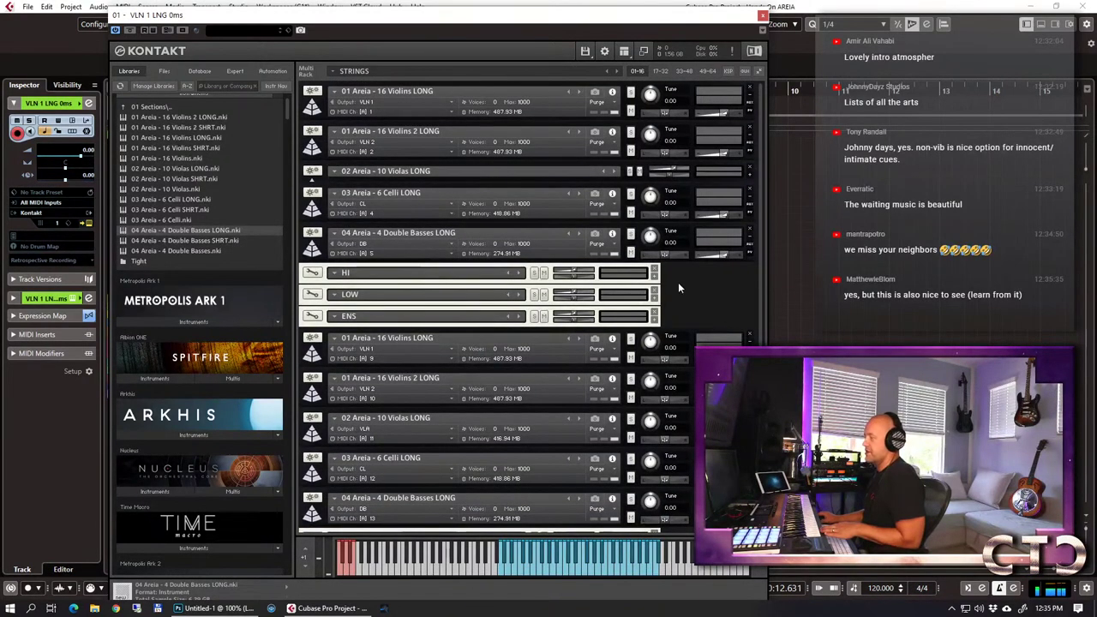
{"action": "left_click", "coordinate": [759, 71]}
{"action": "left_click", "coordinate": [759, 71]}
{"action": "left_click", "coordinate": [758, 71]}
Save the multi as STRINGS_AREIA.nkm in the TEMPLATE INTERNAL KONTAKT MULTIS folder, patch only.
{"action": "left_click", "coordinate": [624, 52]}
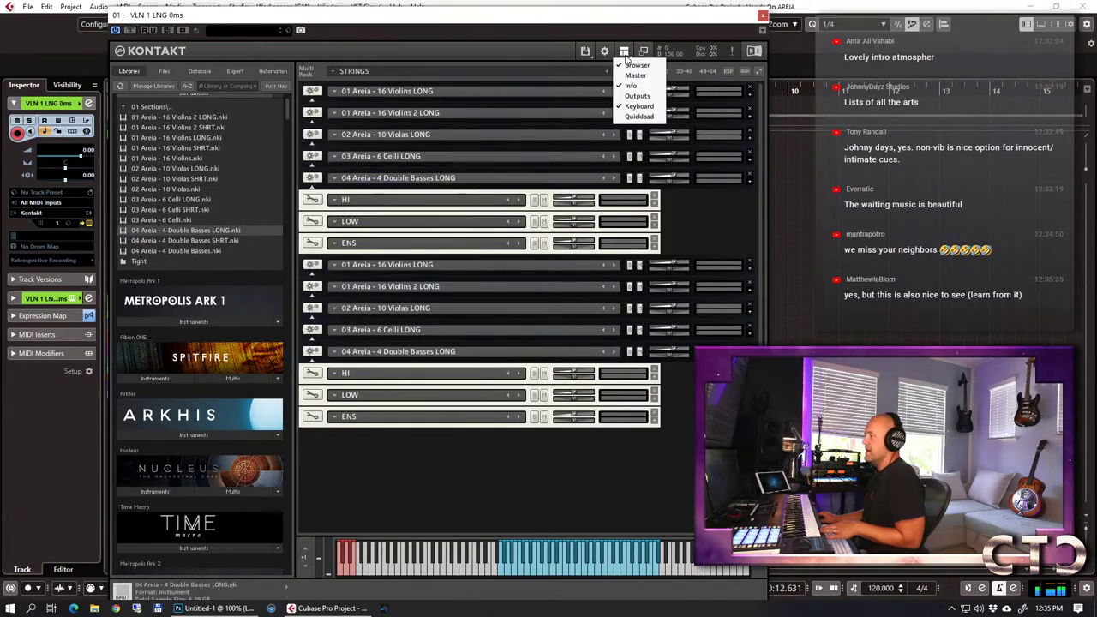
{"action": "left_click", "coordinate": [584, 53]}
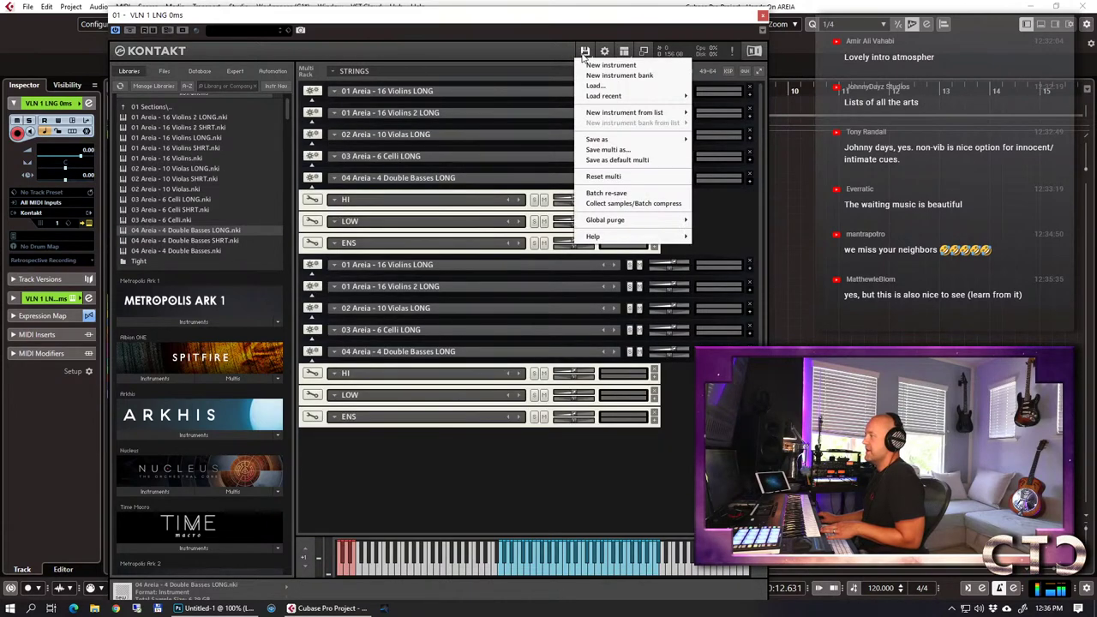
{"action": "left_click", "coordinate": [610, 149]}
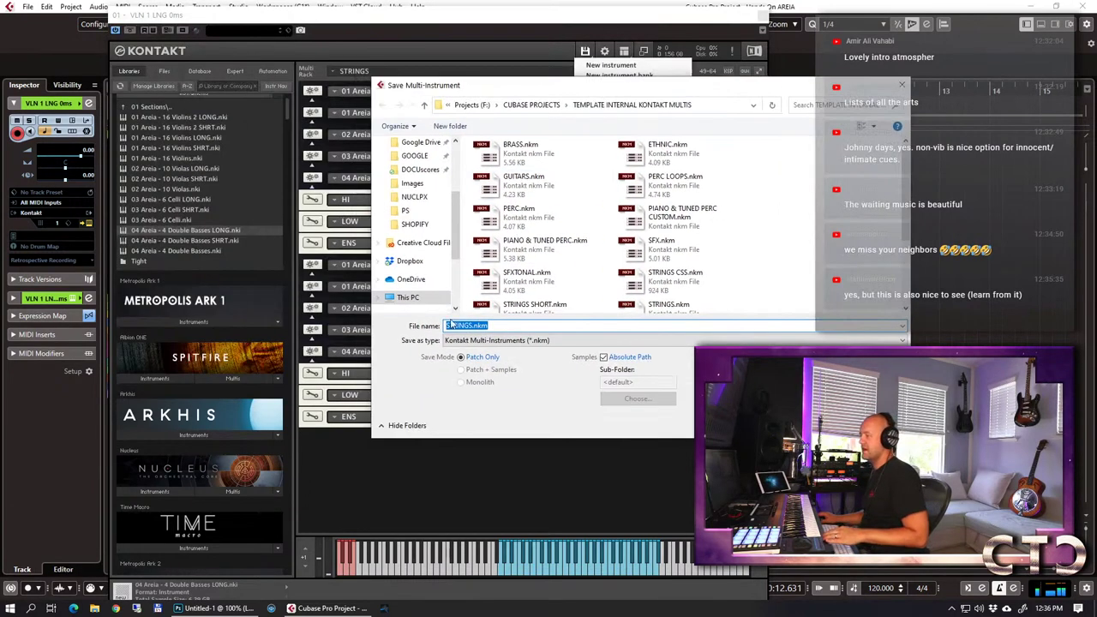
{"action": "left_click", "coordinate": [474, 326]}
{"action": "type", "text": "_"}
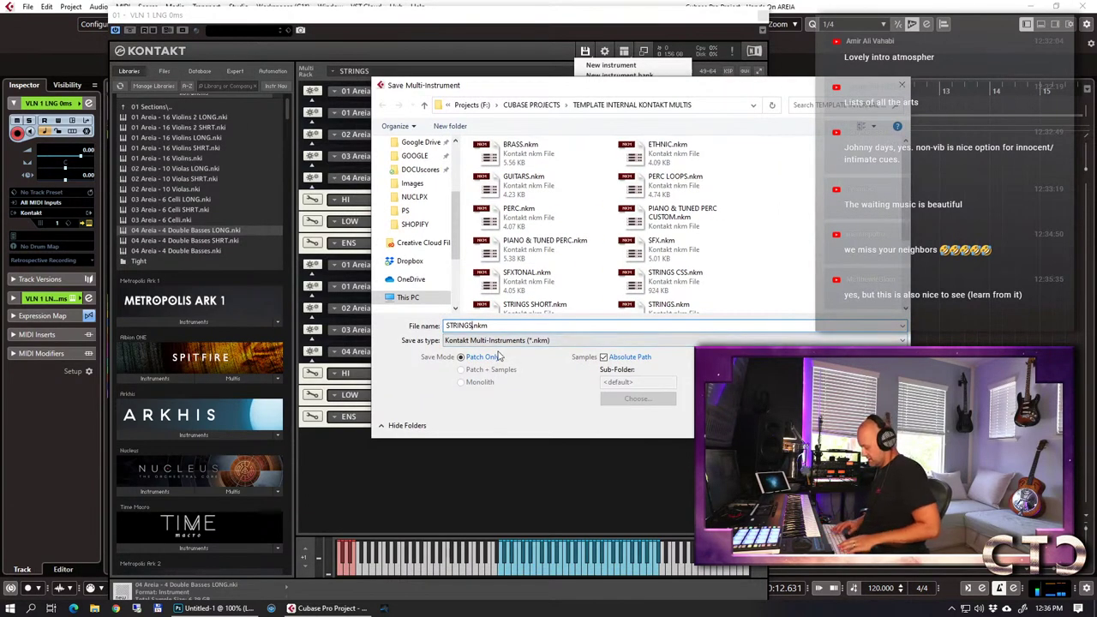
{"action": "type", "text": "Areia"}
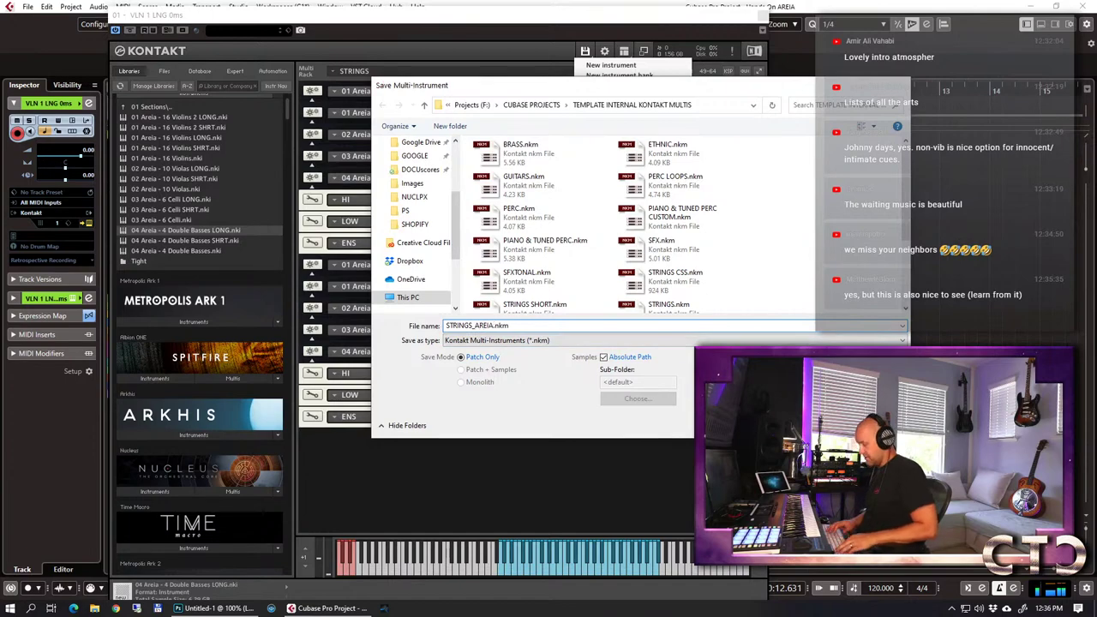
{"action": "key", "text": "Return"}
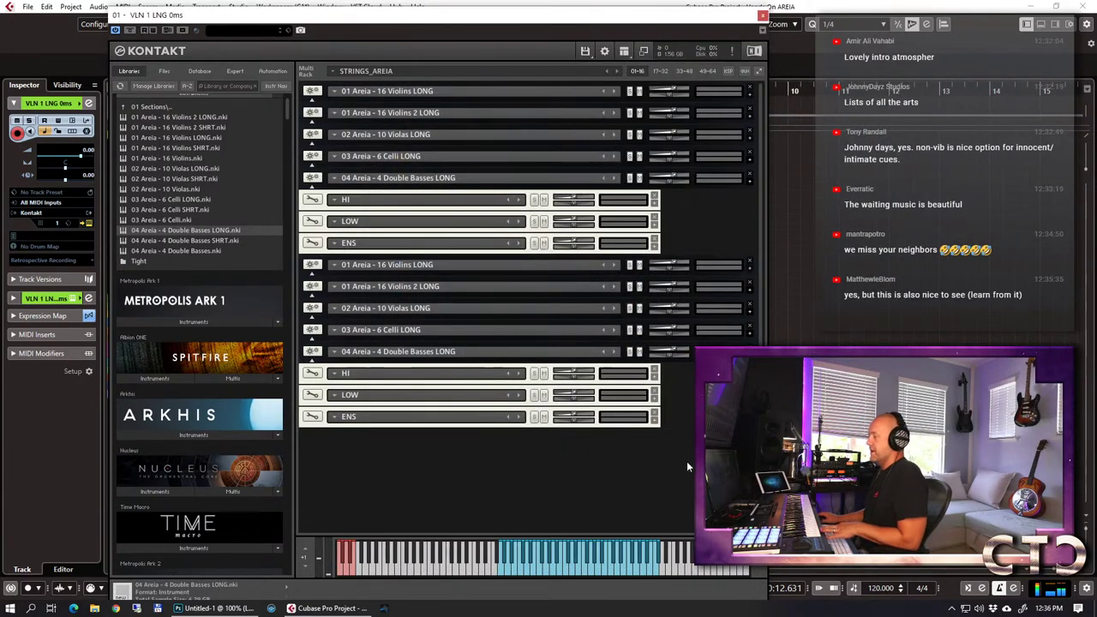
Show the TEMPLATE multis in the Quick-Load browser and switch the library browser to the file view.
{"action": "left_click", "coordinate": [368, 394]}
{"action": "left_click", "coordinate": [331, 417]}
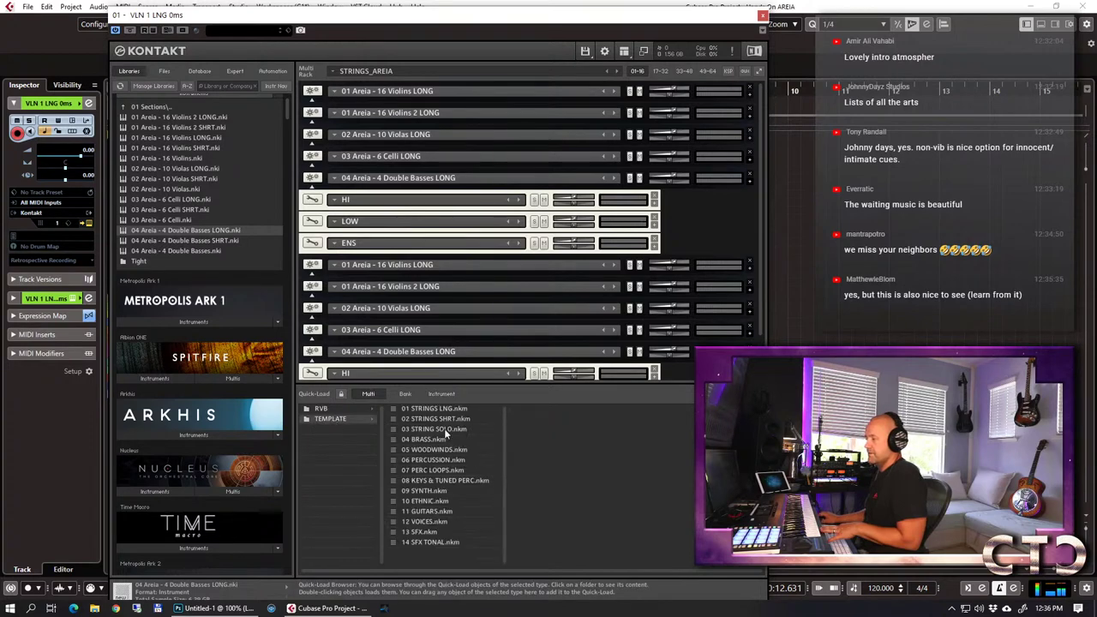
{"action": "left_click", "coordinate": [161, 68]}
{"action": "left_click_drag", "start_coordinate": [221, 24], "coordinate": [395, 12]}
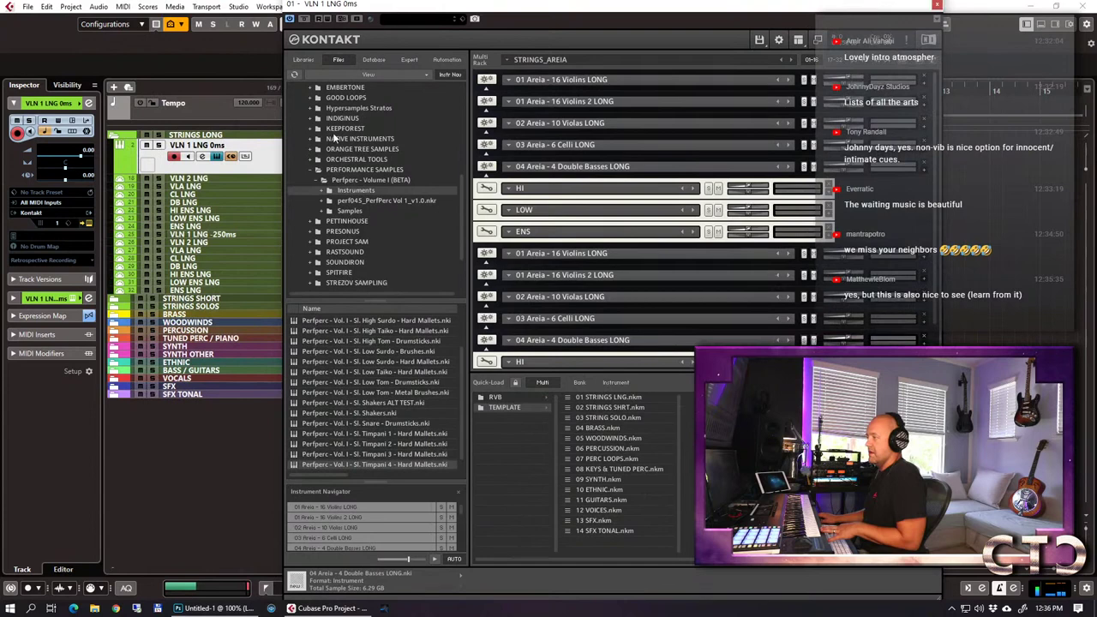
Browse Projects (F:) to CUBASE PROJECTS and open the TEMPLATE INTERNAL KONTAKT MULTIS folder.
{"action": "scroll", "coordinate": [357, 158], "scroll_direction": "up", "scroll_amount": 5}
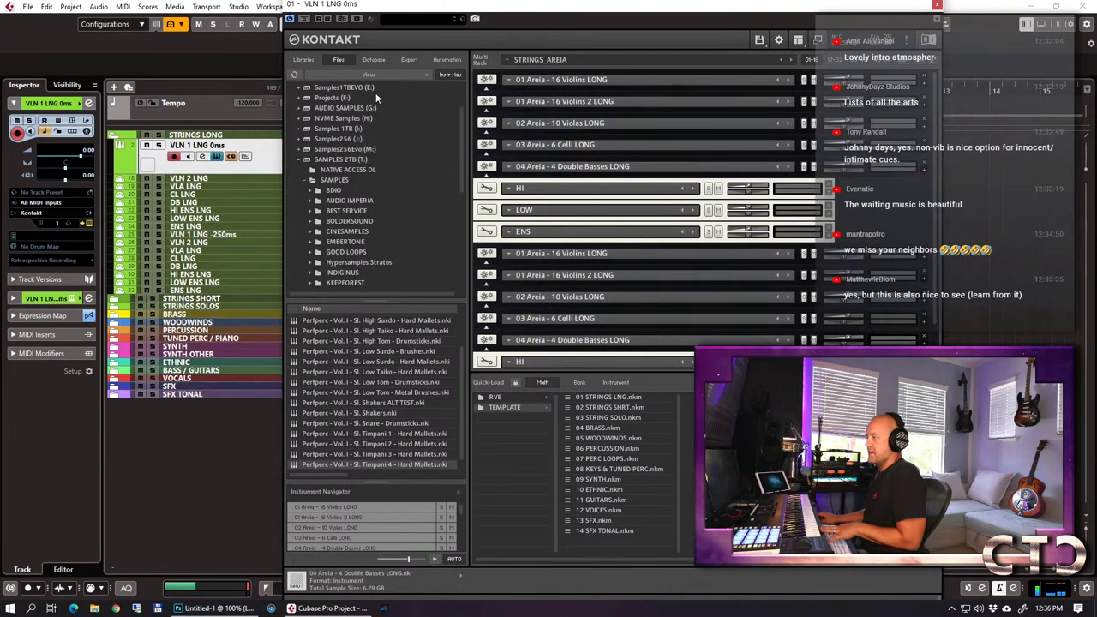
{"action": "left_click", "coordinate": [345, 99]}
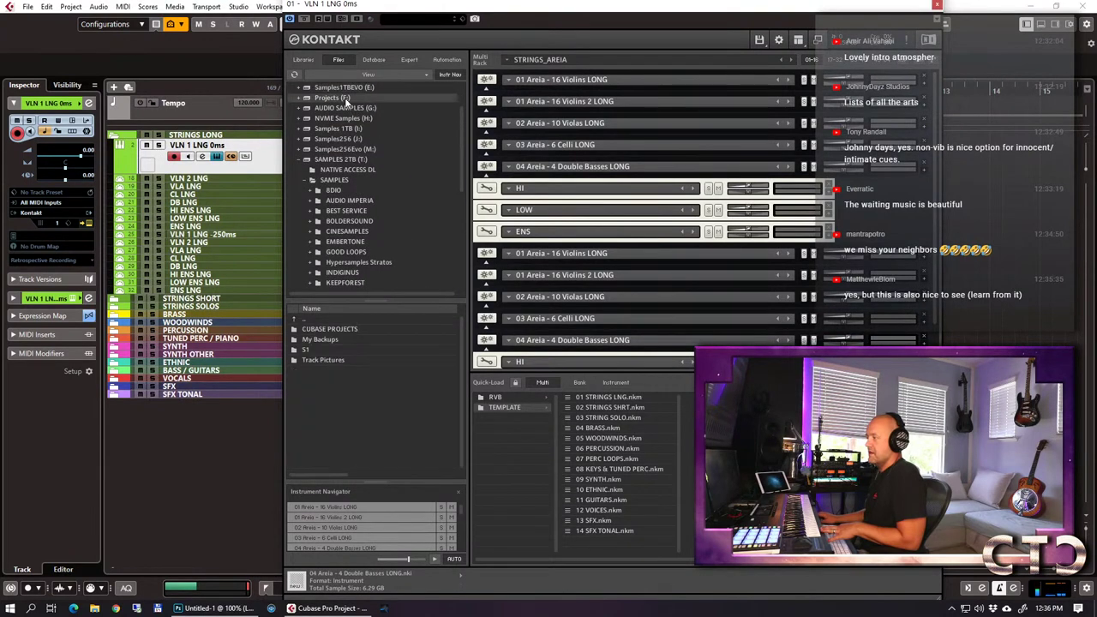
{"action": "double_click", "coordinate": [330, 328]}
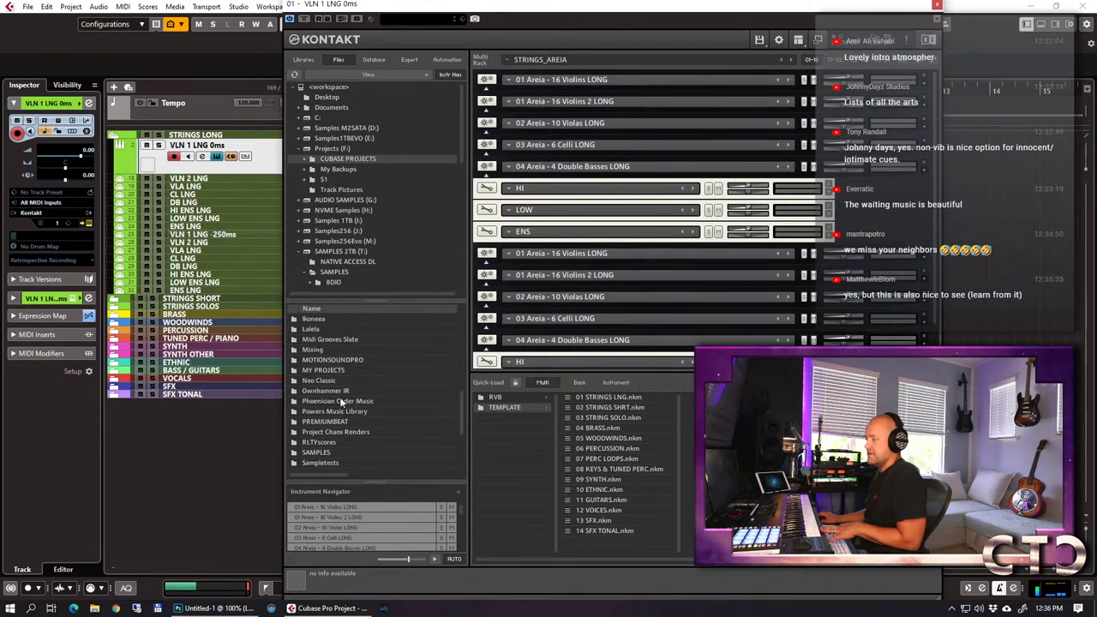
{"action": "scroll", "coordinate": [342, 397], "scroll_direction": "down", "scroll_amount": 3}
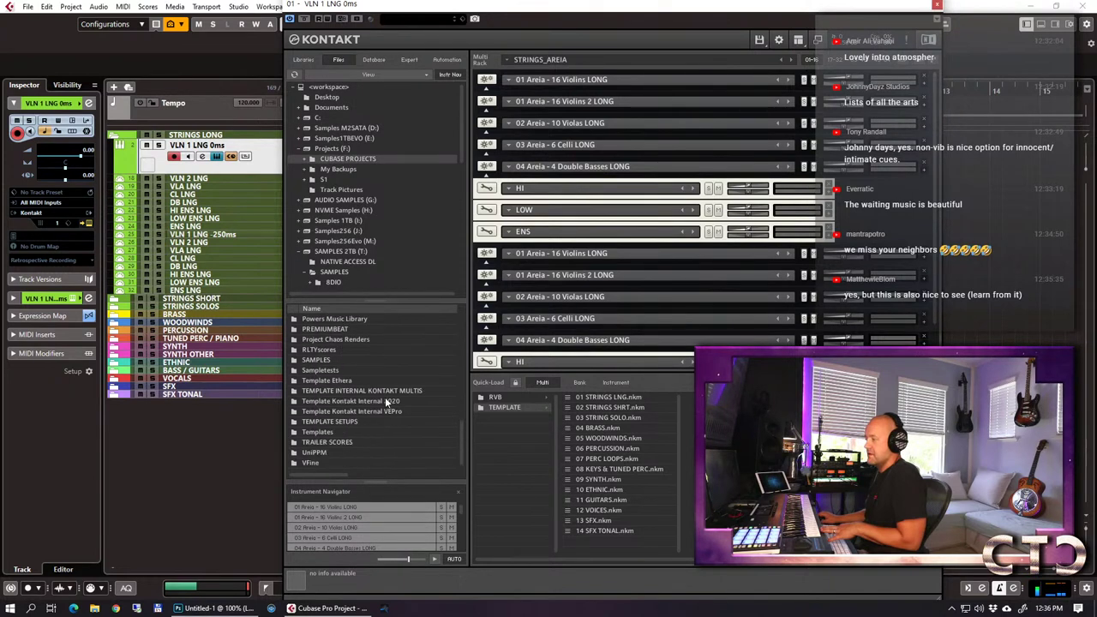
{"action": "double_click", "coordinate": [372, 390]}
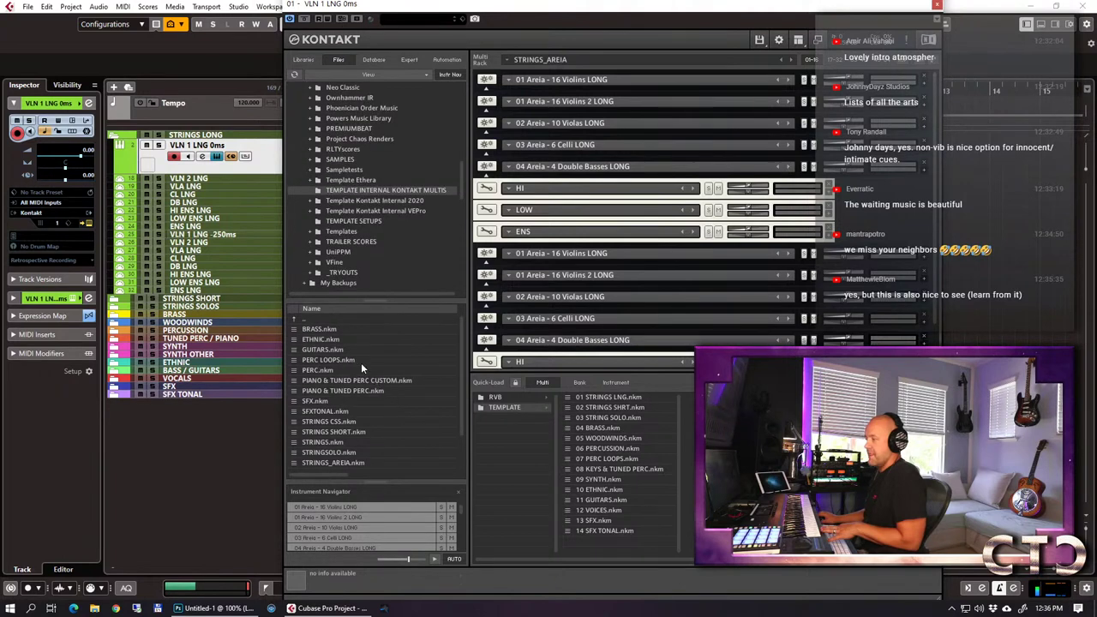
Add STRINGS_AREIA.nkm to the Quick-Load TEMPLATE folder and close the Kontakt window.
{"action": "scroll", "coordinate": [340, 454], "scroll_direction": "down", "scroll_amount": 1}
{"action": "left_click_drag", "start_coordinate": [331, 452], "coordinate": [585, 506]}
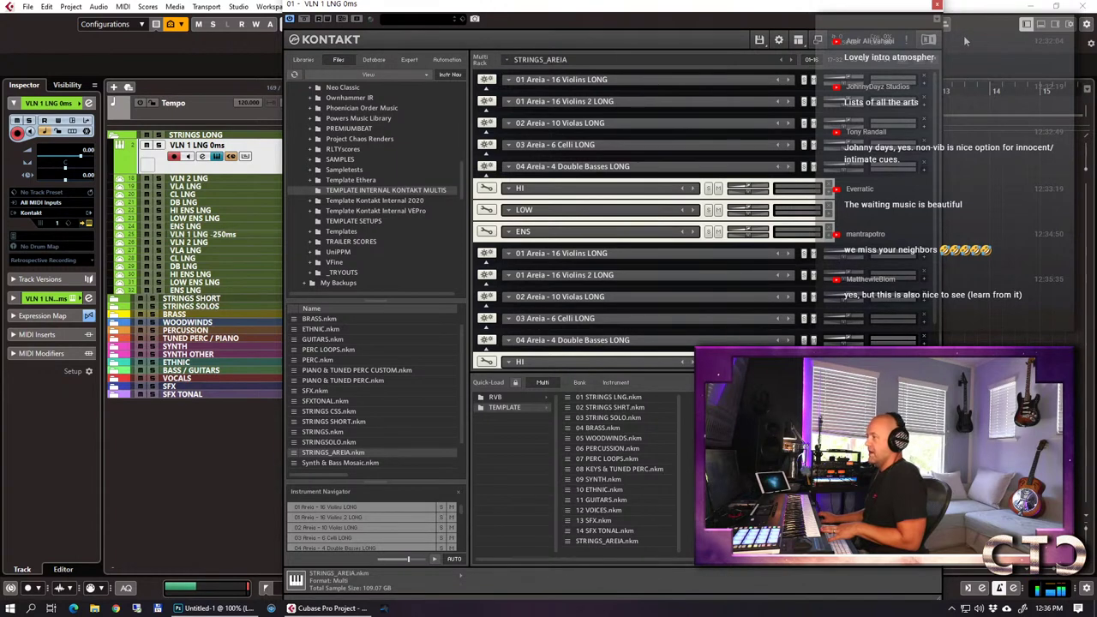
{"action": "left_click", "coordinate": [937, 5]}
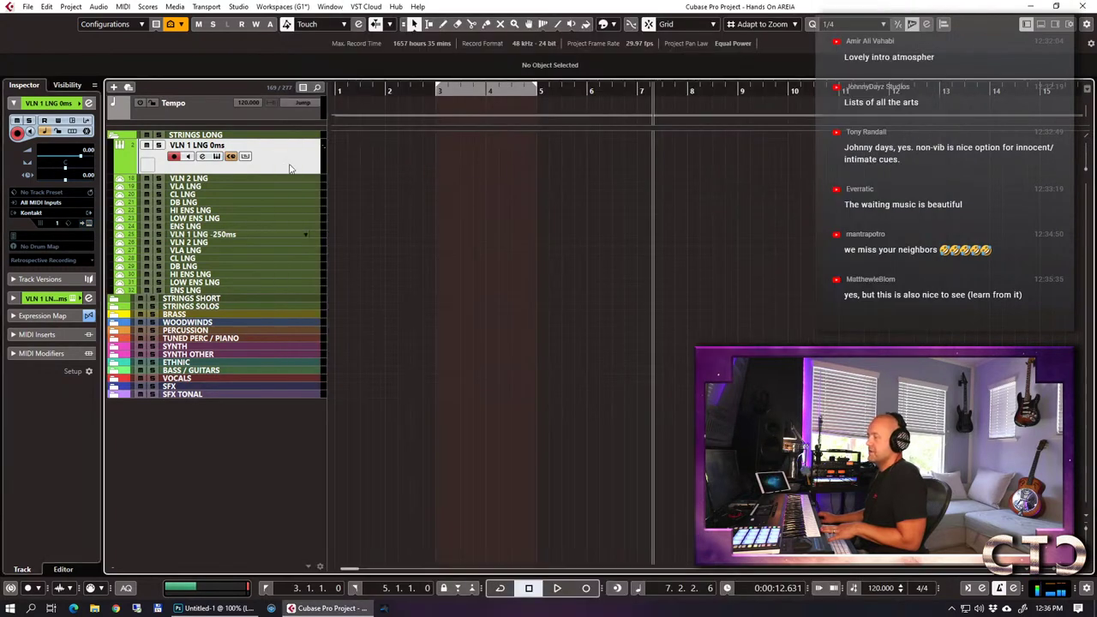
Open the Kontakt window of VLN 1 LNG 0ms, find STRINGS_AREIA.nkm among the Quick-Load TEMPLATE multis and close the window.
{"action": "left_click", "coordinate": [91, 224]}
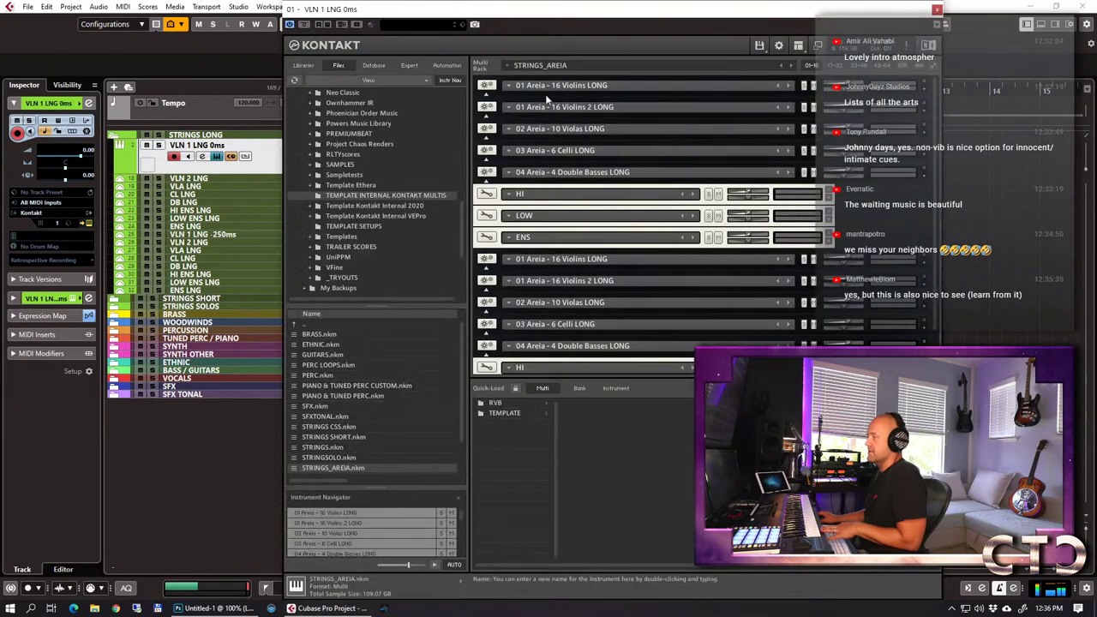
{"action": "right_click", "coordinate": [509, 66]}
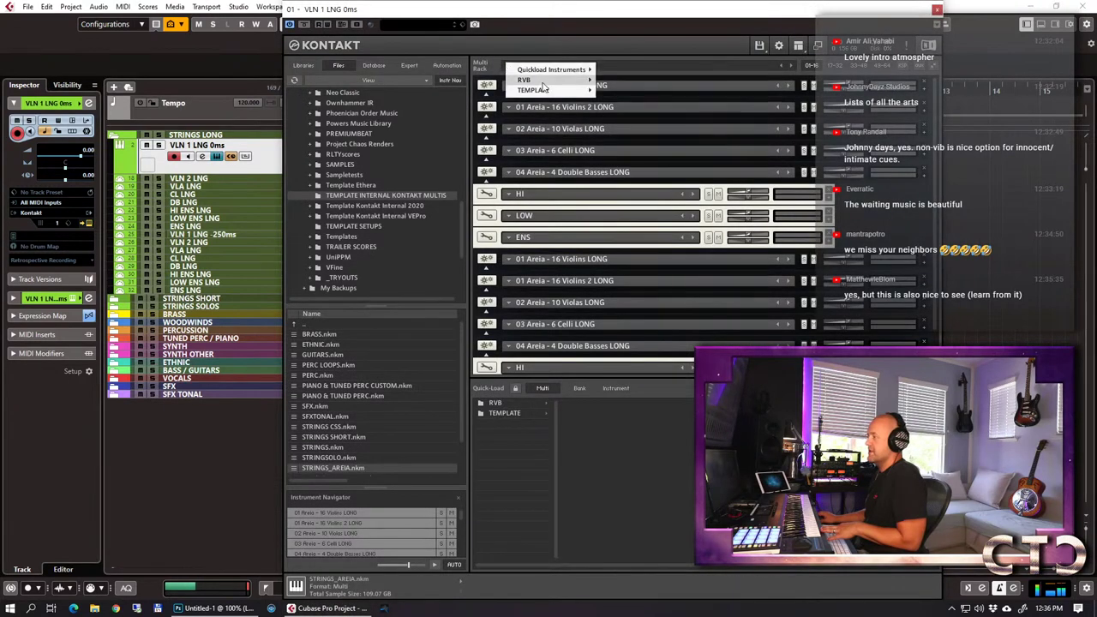
{"action": "mouse_move", "coordinate": [557, 89]}
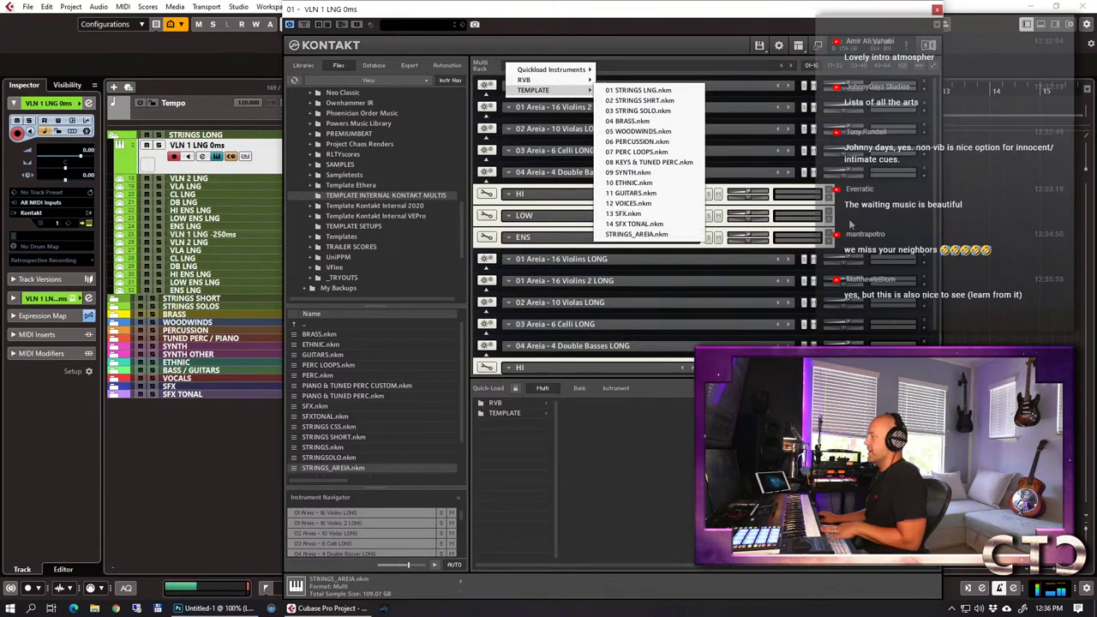
{"action": "left_click", "coordinate": [649, 235]}
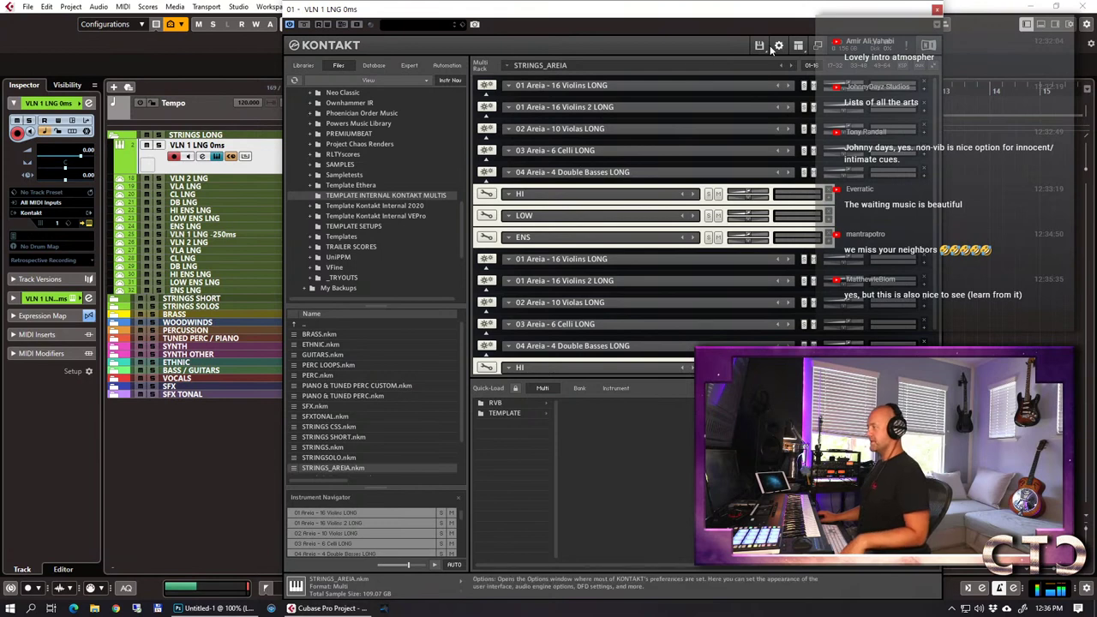
{"action": "left_click", "coordinate": [937, 10]}
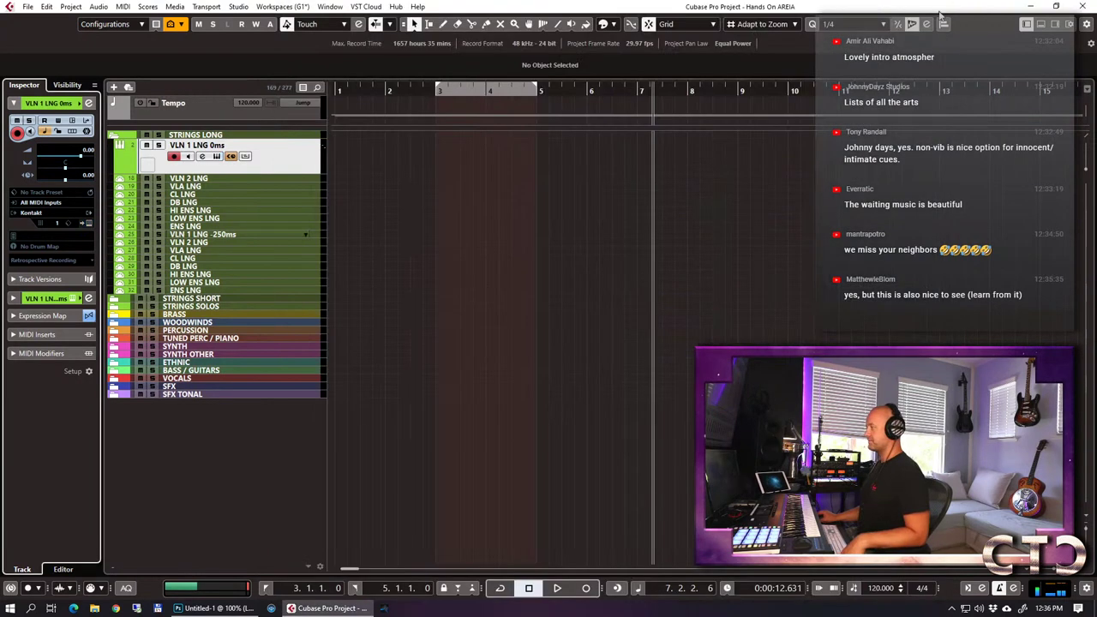
Expand the STRINGS SHORT folder and set a track delay of -250 ms on VLN 2, VLA, CL and DB LNG below VLN 1 LNG -250ms.
{"action": "left_click", "coordinate": [114, 299]}
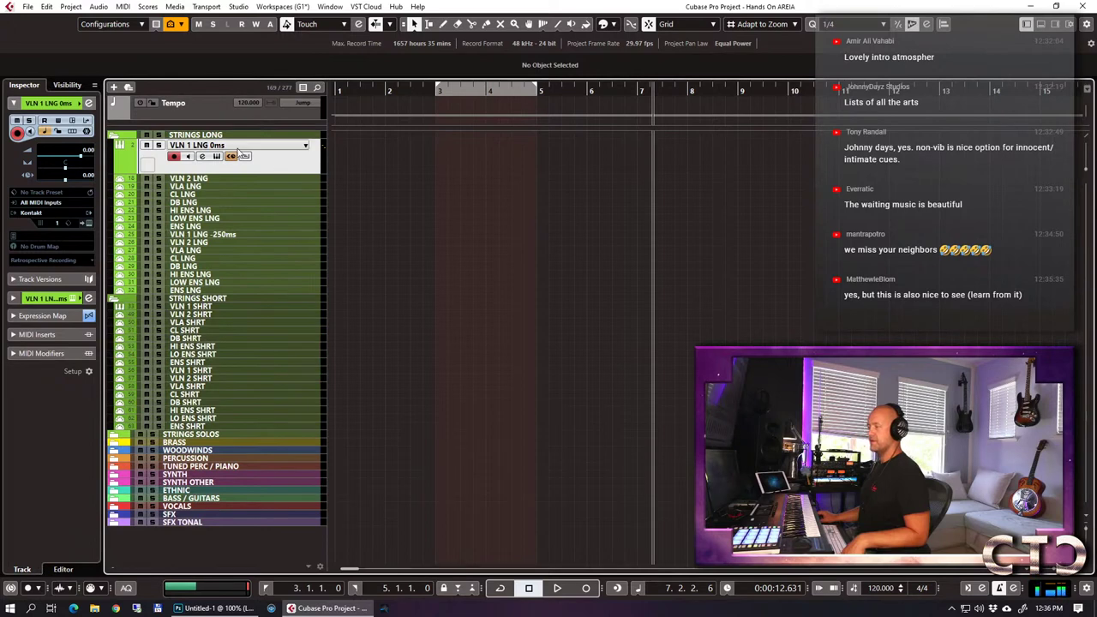
{"action": "left_click", "coordinate": [215, 235]}
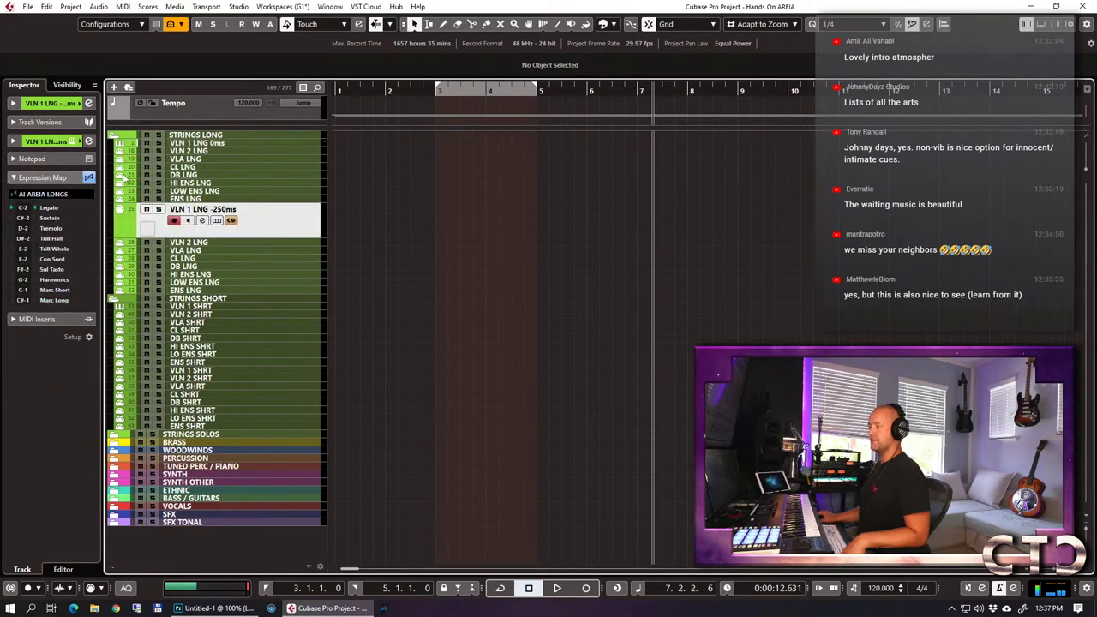
{"action": "left_click", "coordinate": [36, 102]}
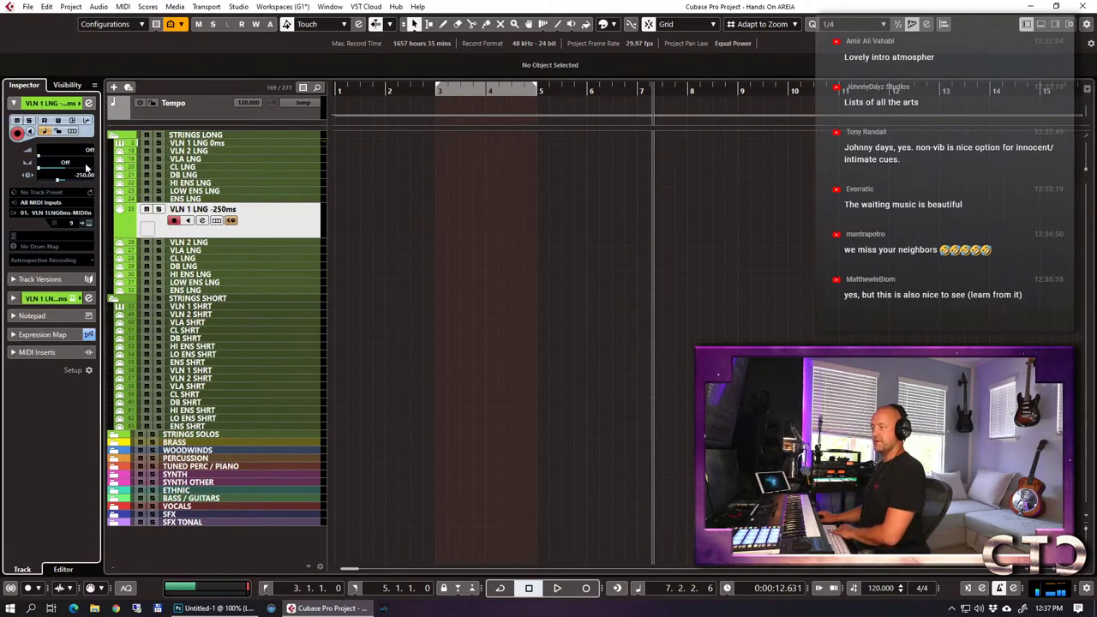
{"action": "key", "text": "Down"}
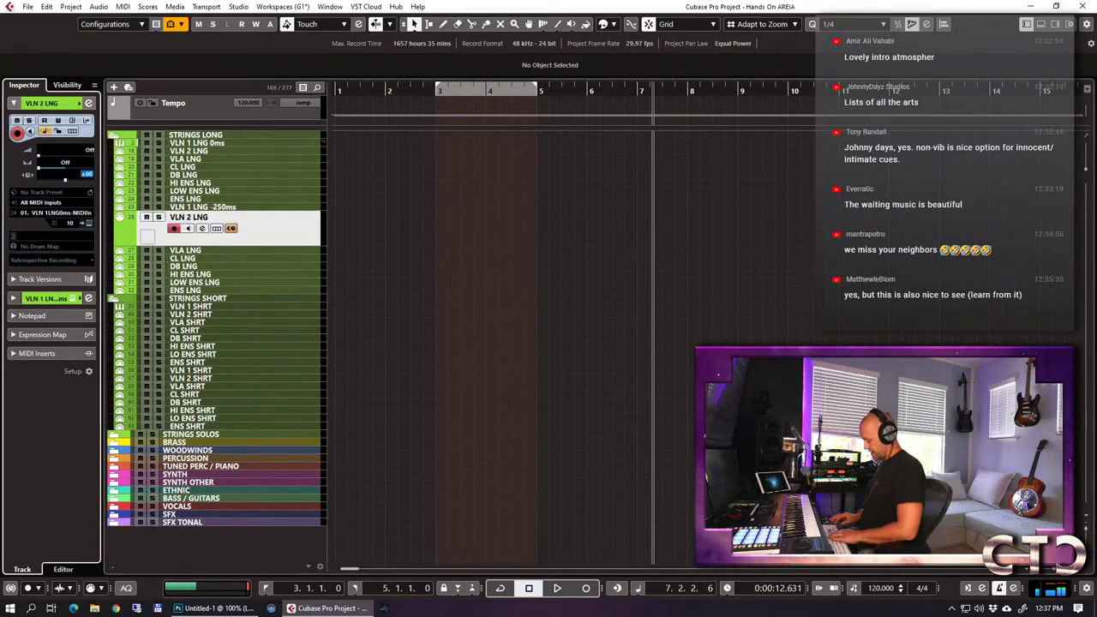
{"action": "key", "text": "Down"}
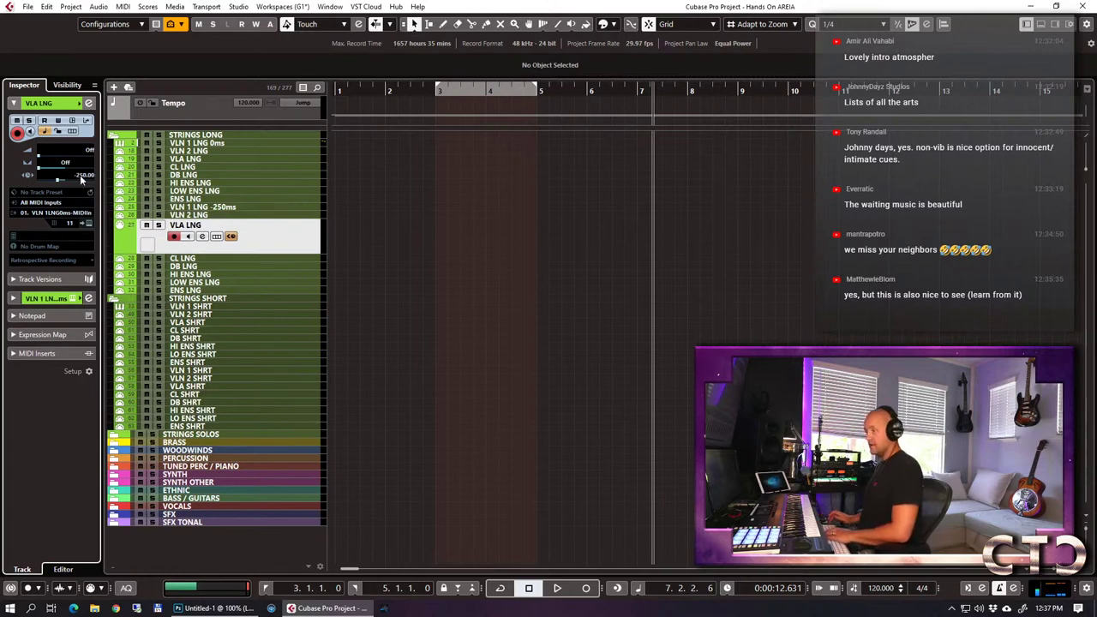
{"action": "key", "text": "Down"}
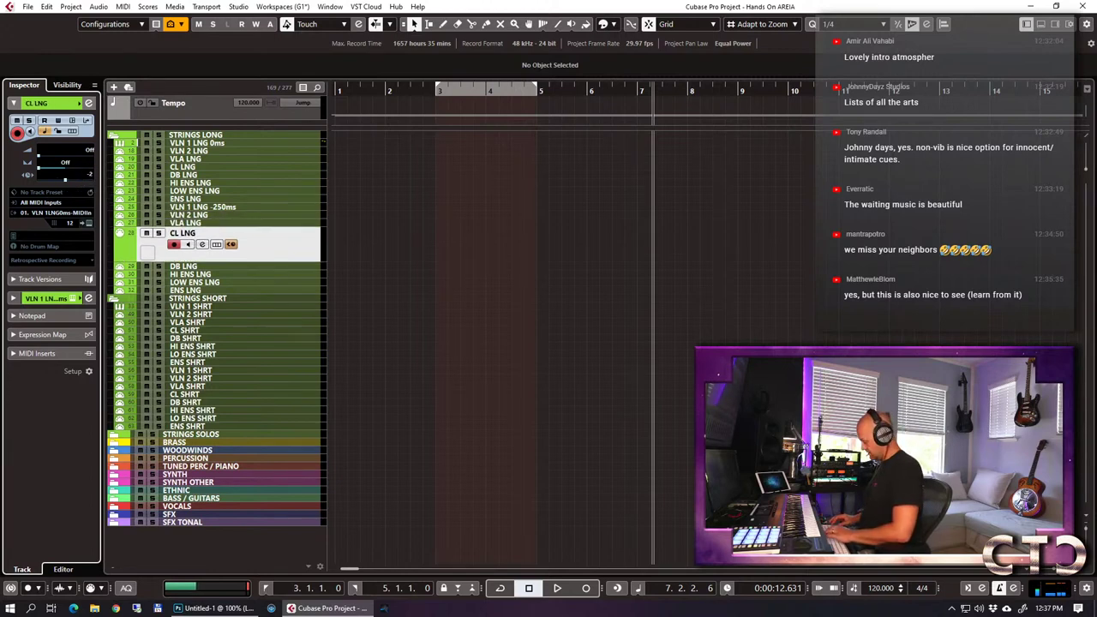
{"action": "key", "text": "Down"}
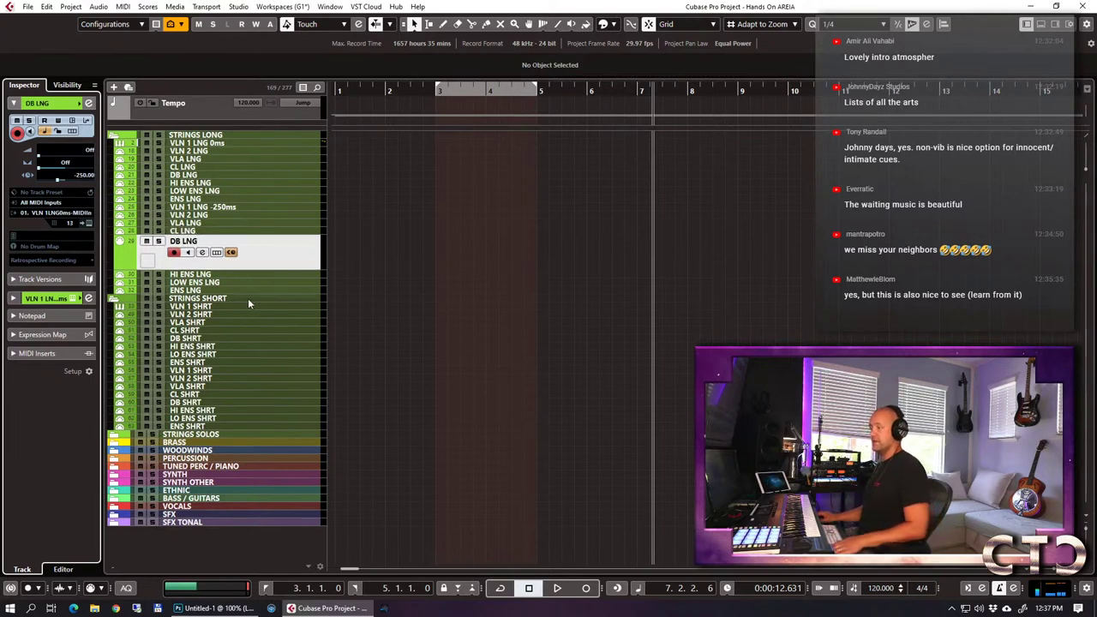
Show the audio sends of the DB LNG track's output channel and open the MixConsole.
{"action": "left_click", "coordinate": [50, 299]}
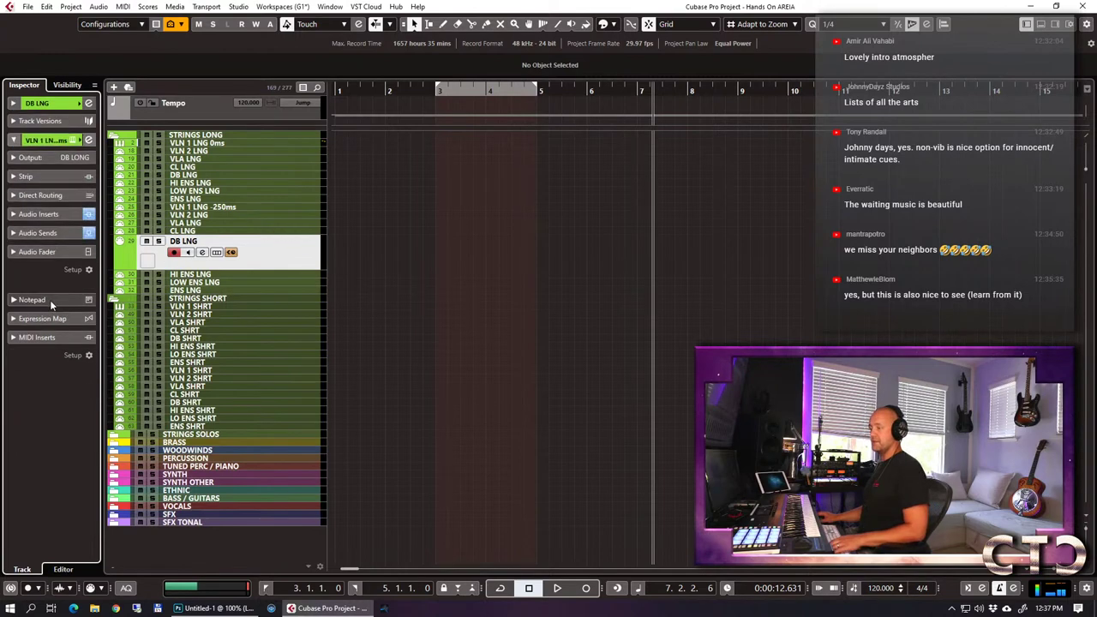
{"action": "left_click", "coordinate": [50, 233]}
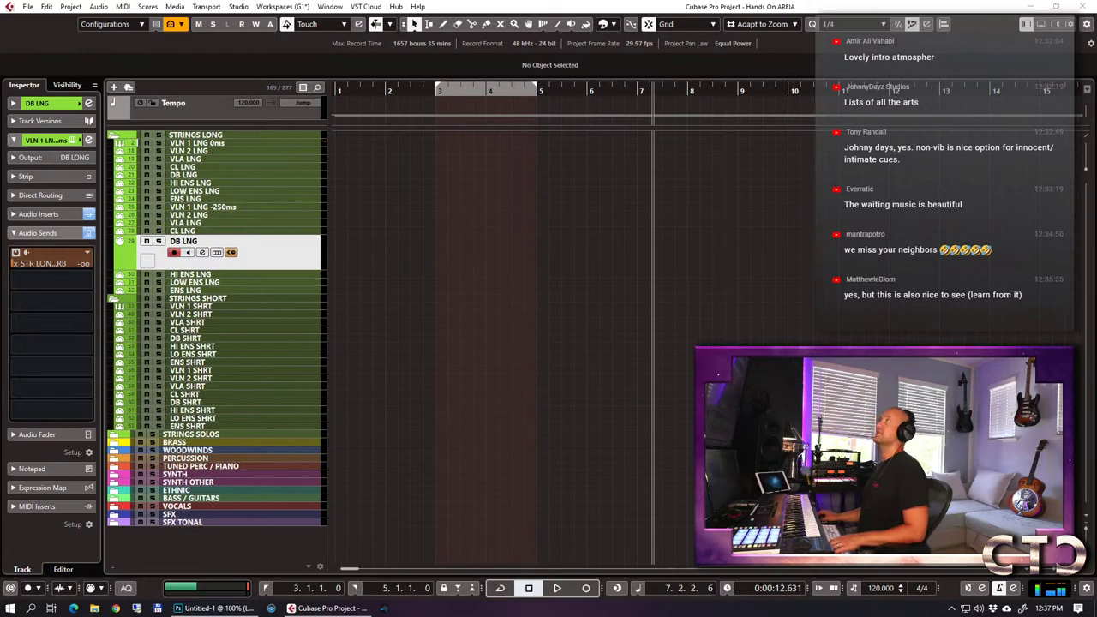
{"action": "key", "text": "F3"}
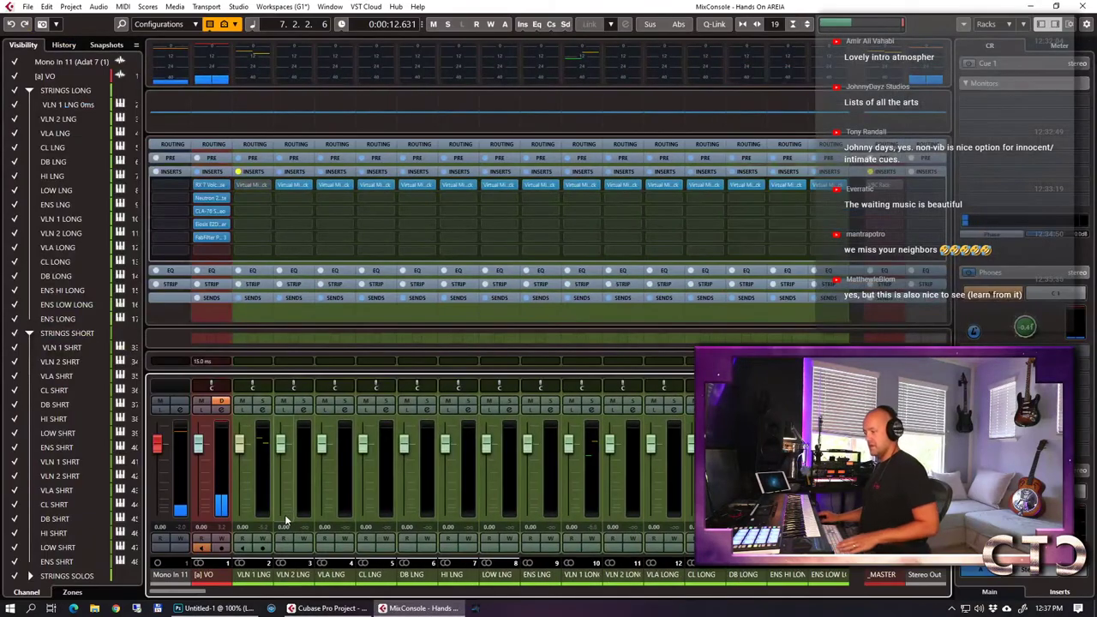
Select the mixer channels VLN 1 LNG through ENS LONG, show their sends and set the ENS LONG reverb send to -10.
{"action": "left_click", "coordinate": [264, 494]}
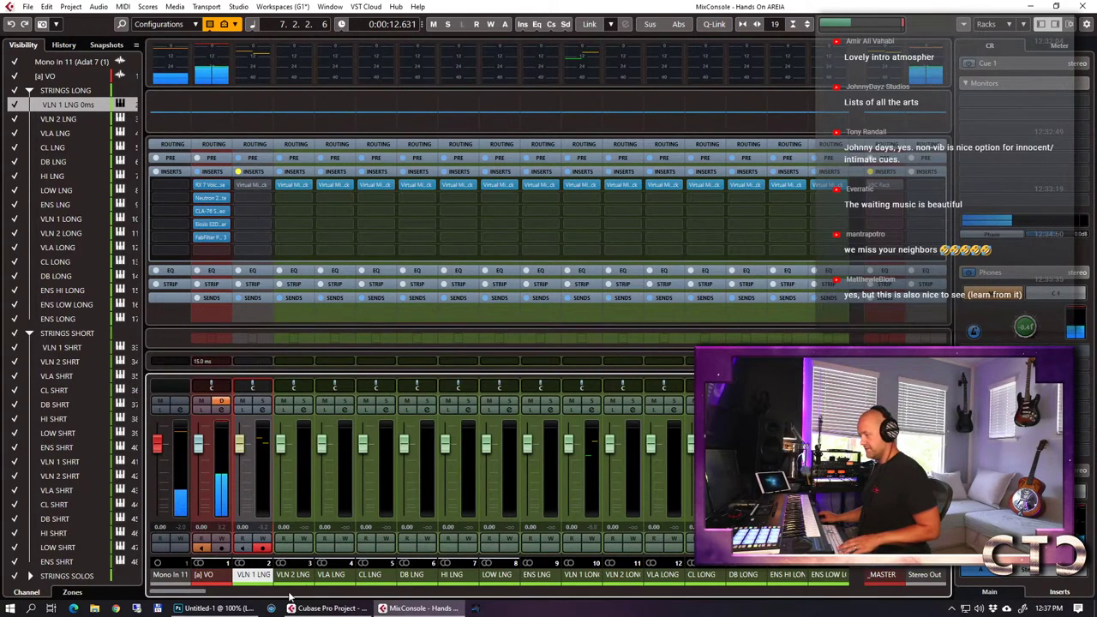
{"action": "left_click_drag", "start_coordinate": [190, 591], "coordinate": [207, 591]}
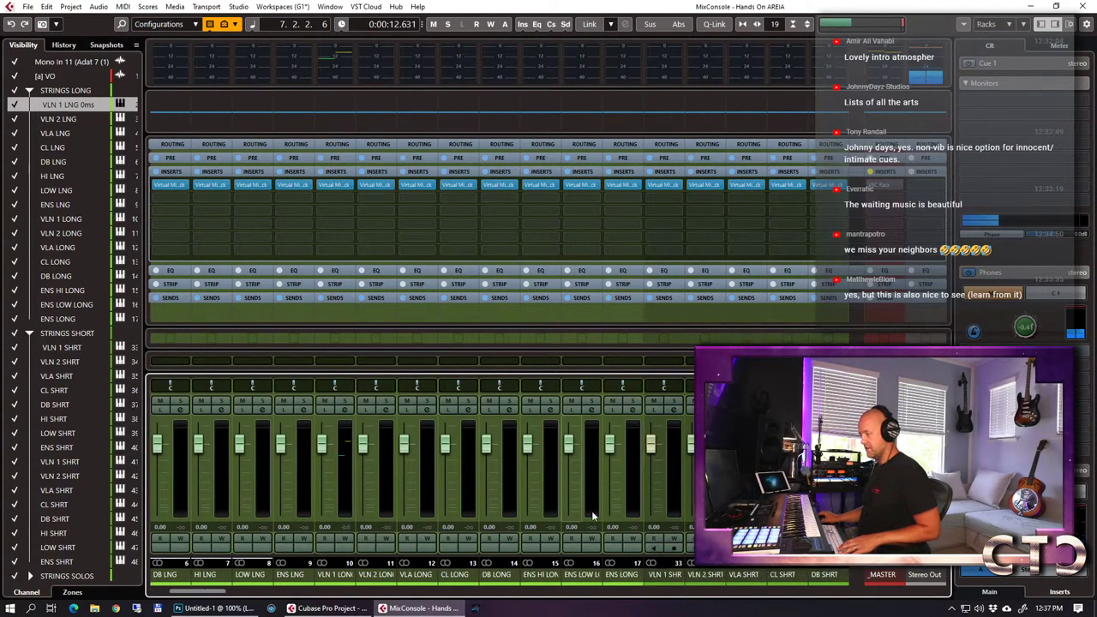
{"action": "left_click", "coordinate": [627, 481], "text": "shift"}
{"action": "left_click", "coordinate": [626, 299]}
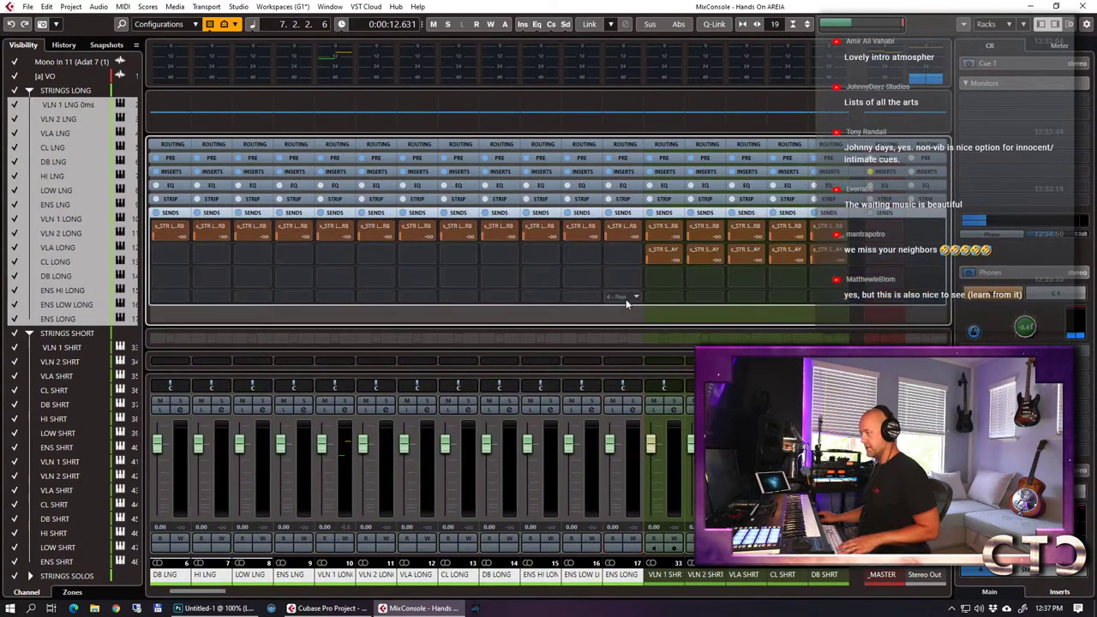
{"action": "double_click", "coordinate": [621, 237]}
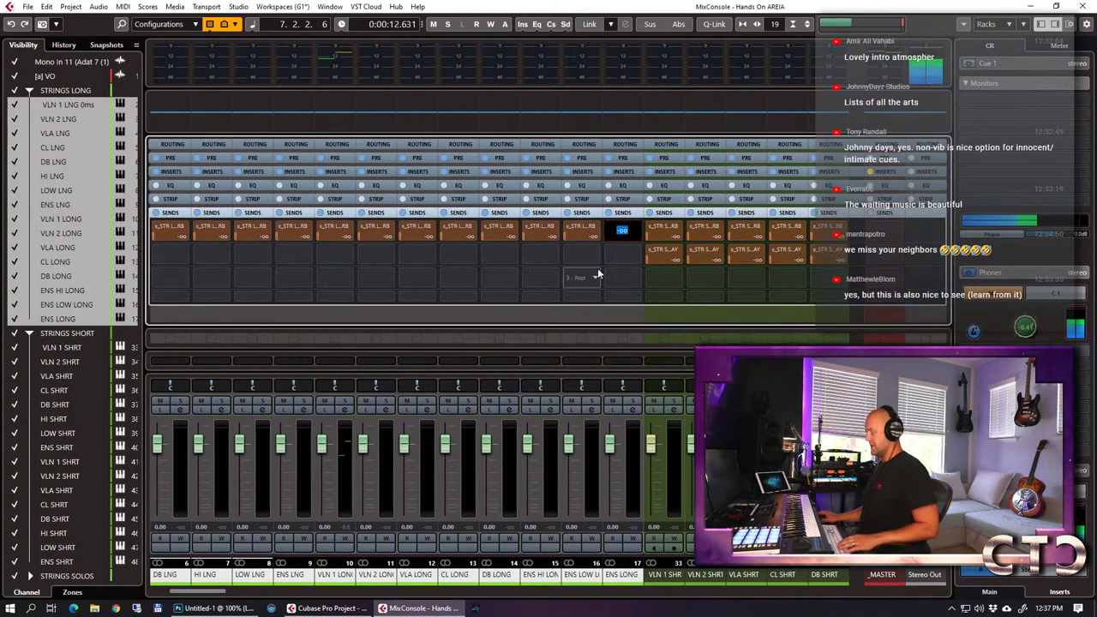
{"action": "type", "text": "-10"}
{"action": "key", "text": "Return"}
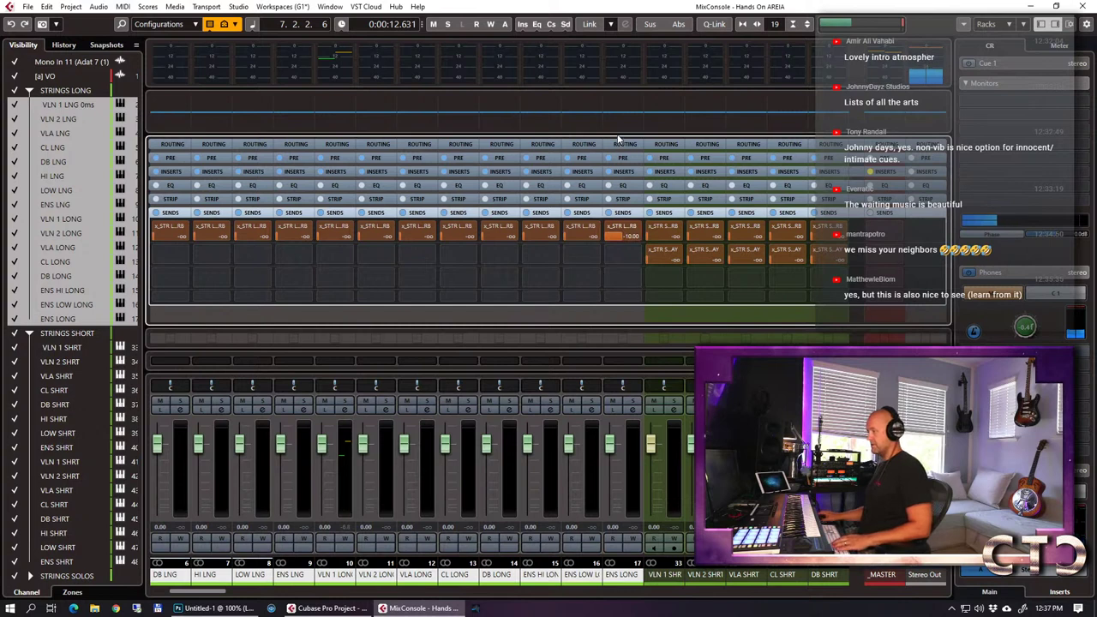
Deselect ENS LONG, enable Q-Link, set the reverb send of the remaining selected long string channels to -10 and return to the project.
{"action": "left_click", "coordinate": [635, 426]}
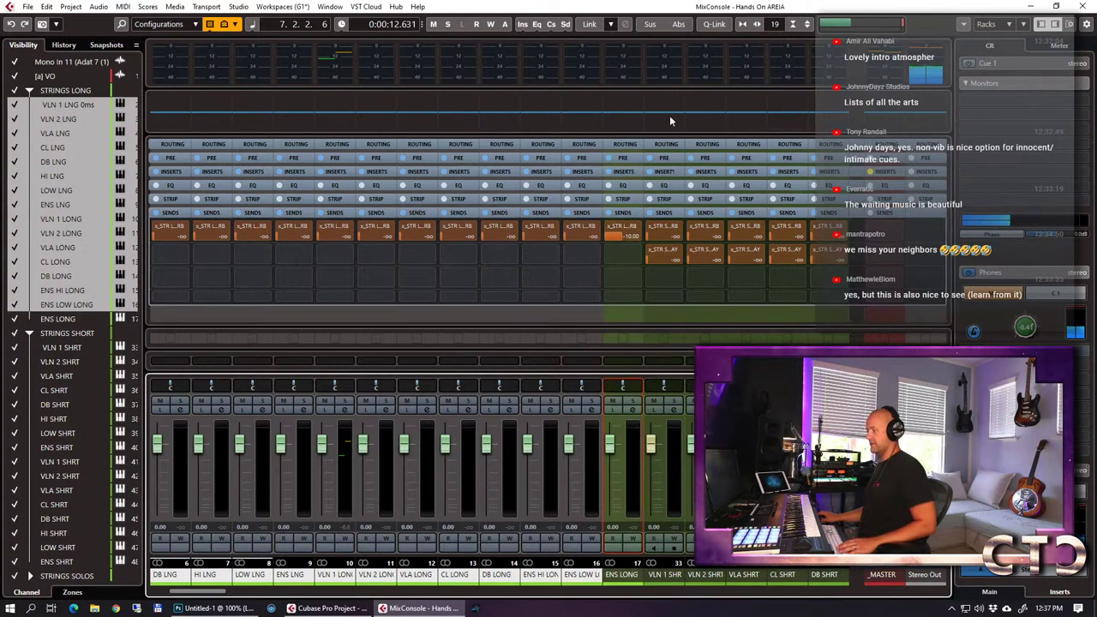
{"action": "left_click", "coordinate": [715, 26]}
{"action": "key", "text": "ctrl+a"}
{"action": "left_click", "coordinate": [575, 241]}
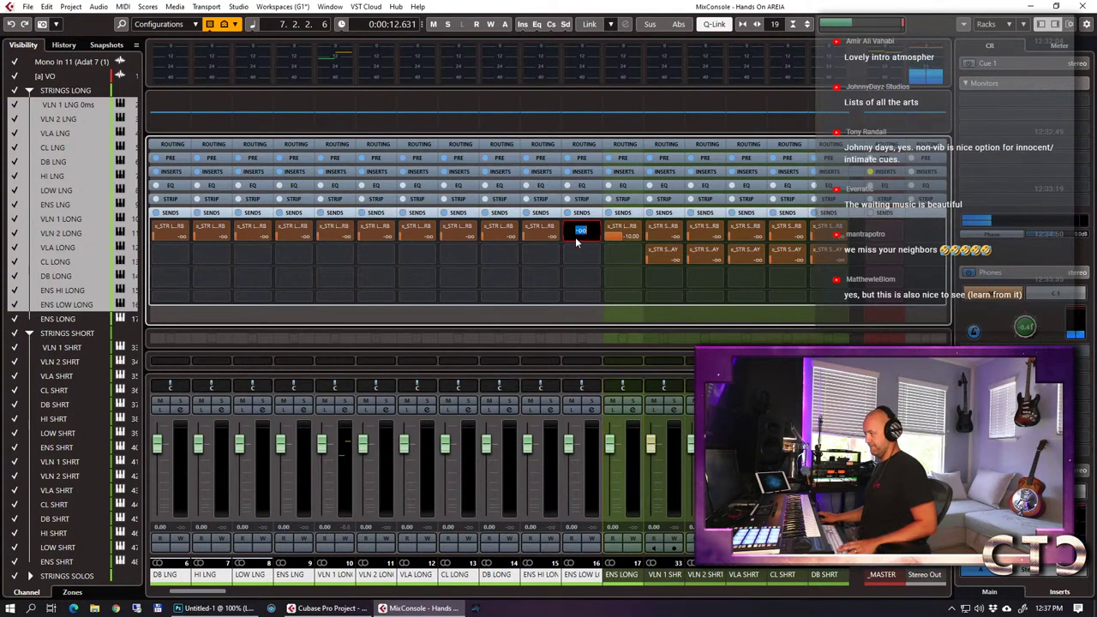
{"action": "type", "text": "-10"}
{"action": "key", "text": "Return"}
{"action": "left_click", "coordinate": [575, 239]}
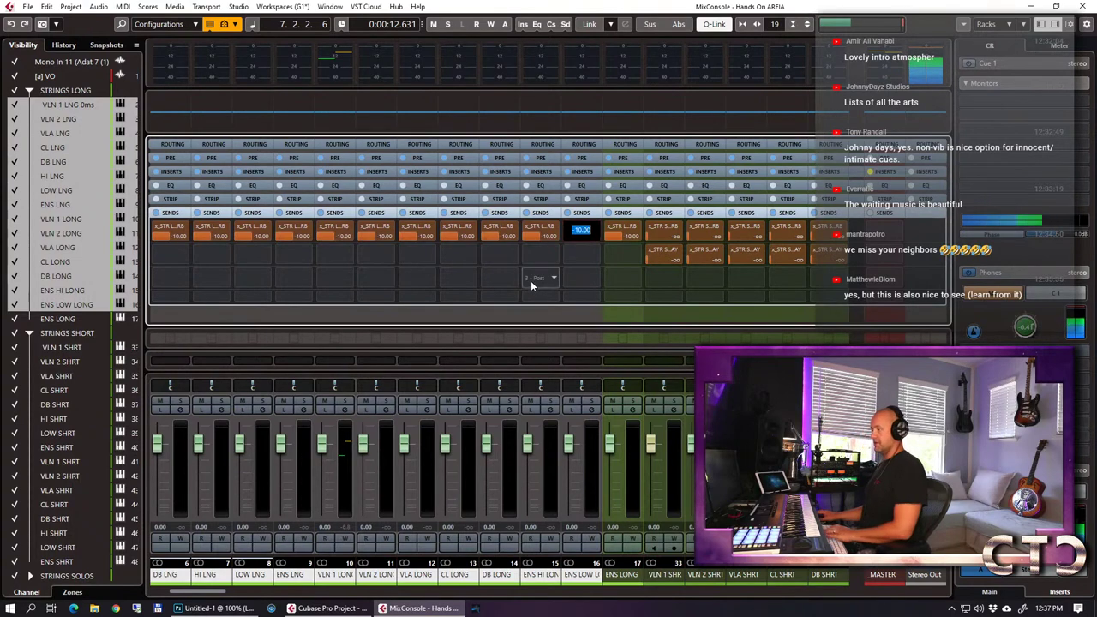
{"action": "key", "text": "Escape"}
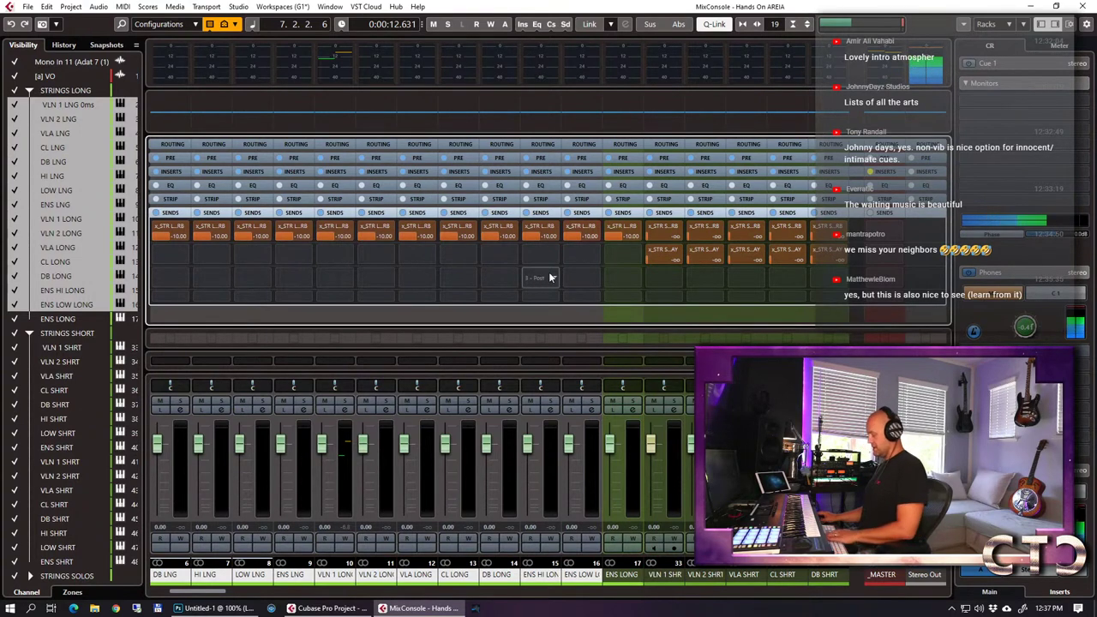
{"action": "key", "text": "F3"}
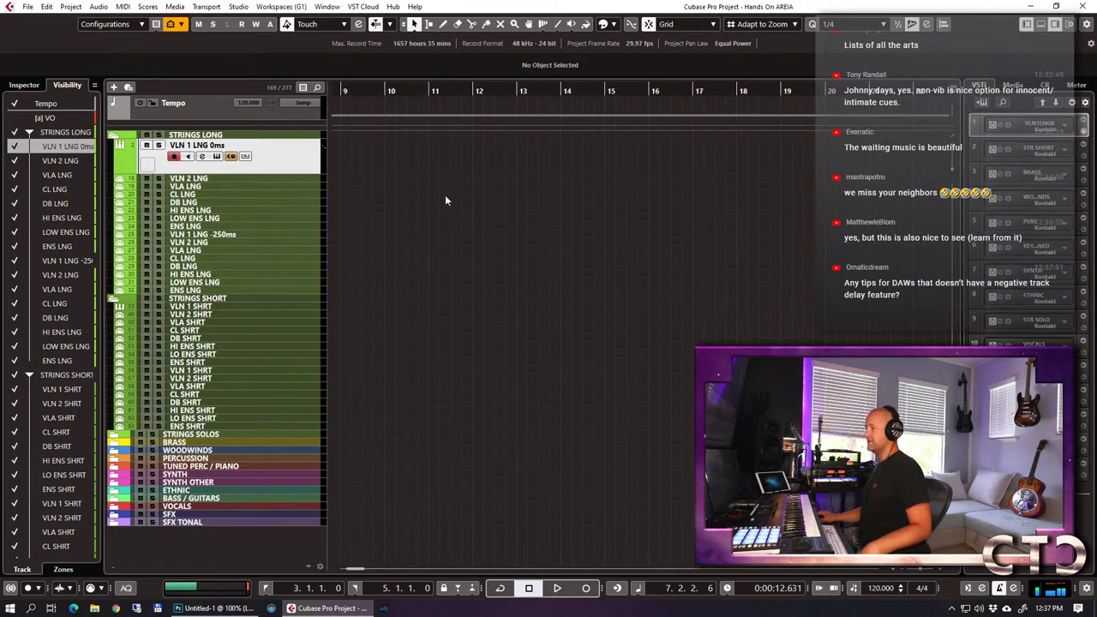
{"action": "key", "text": "space"}
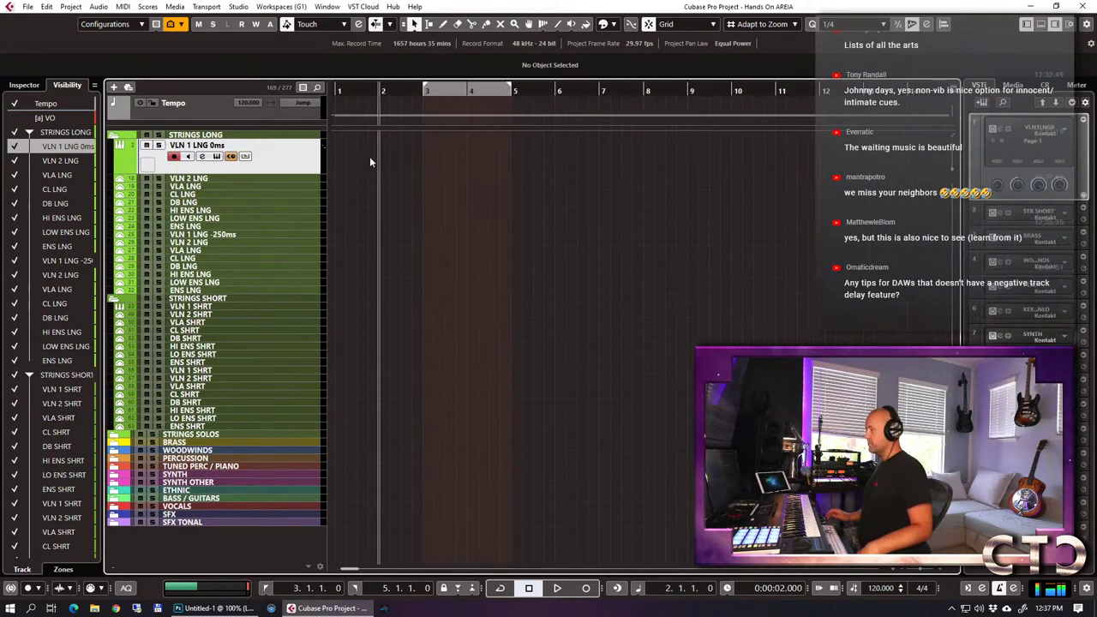
{"action": "left_click_drag", "start_coordinate": [384, 158], "coordinate": [543, 157]}
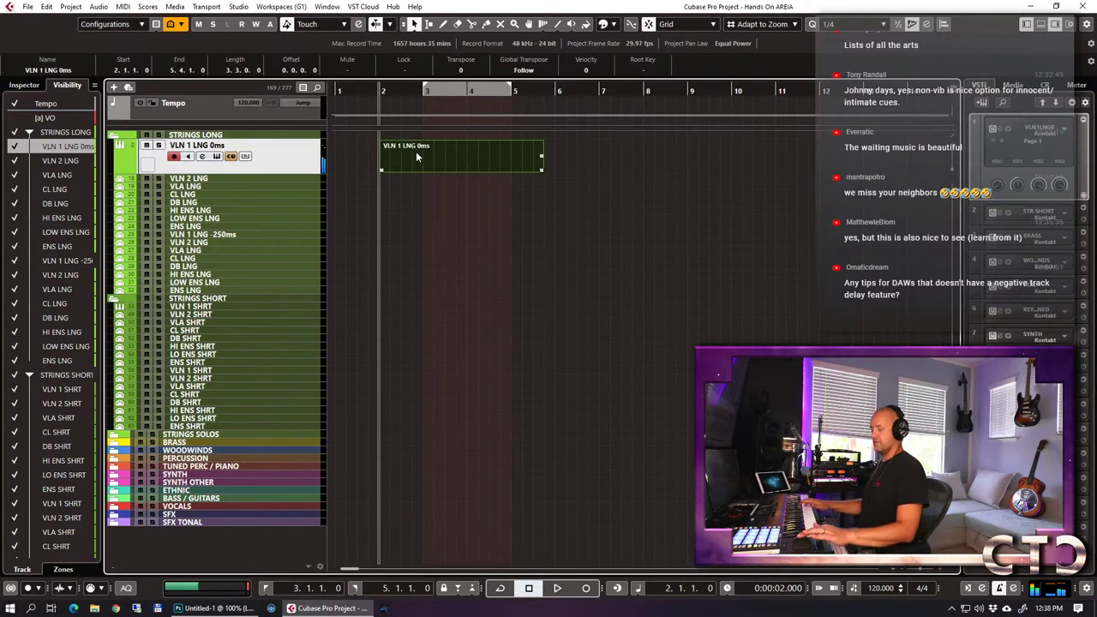
{"action": "key", "text": "KP_Multiply"}
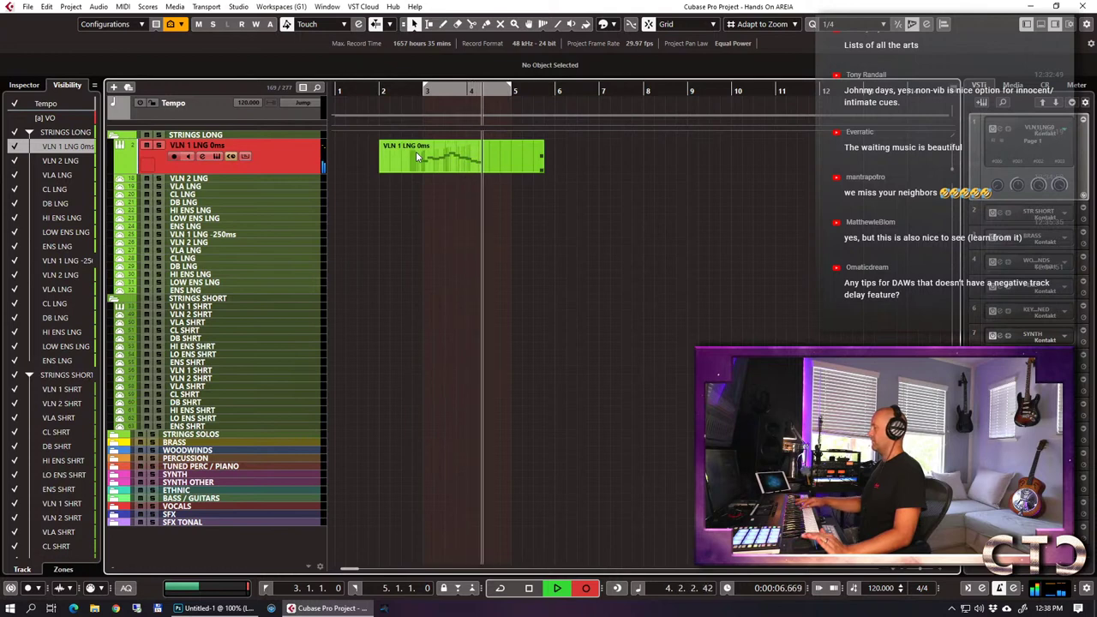
{"action": "key", "text": "space"}
{"action": "key", "text": "ctrl+z"}
Record a short violin phrase on the VLN 1 LNG 0ms track, stopping just before bar 6.
{"action": "key", "text": "KP_1"}
{"action": "key", "text": "KP_Multiply"}
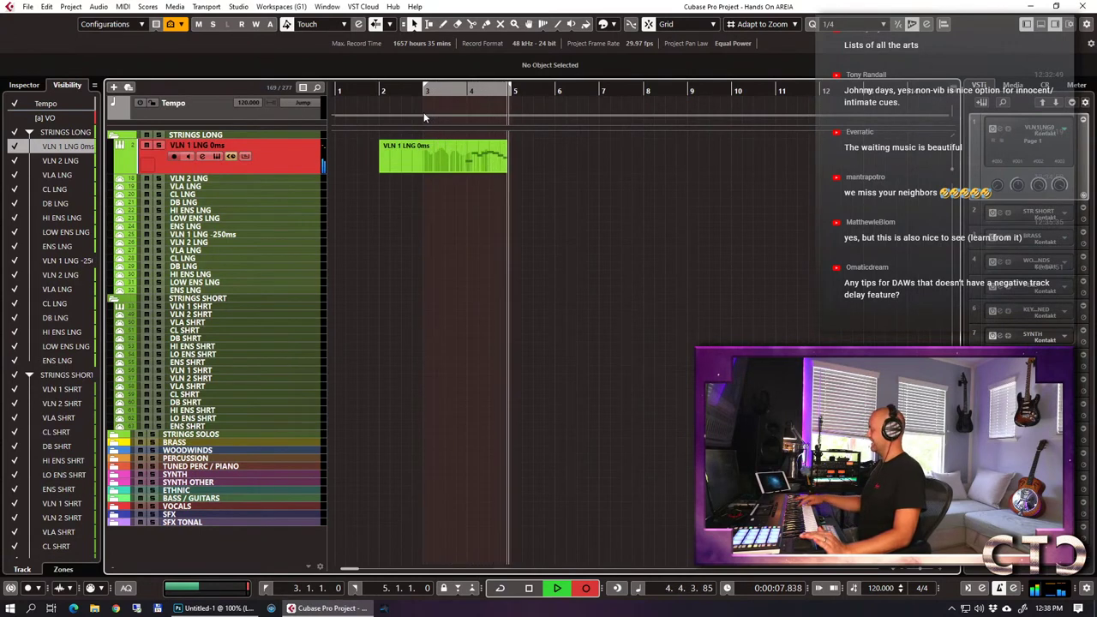
{"action": "key", "text": "space"}
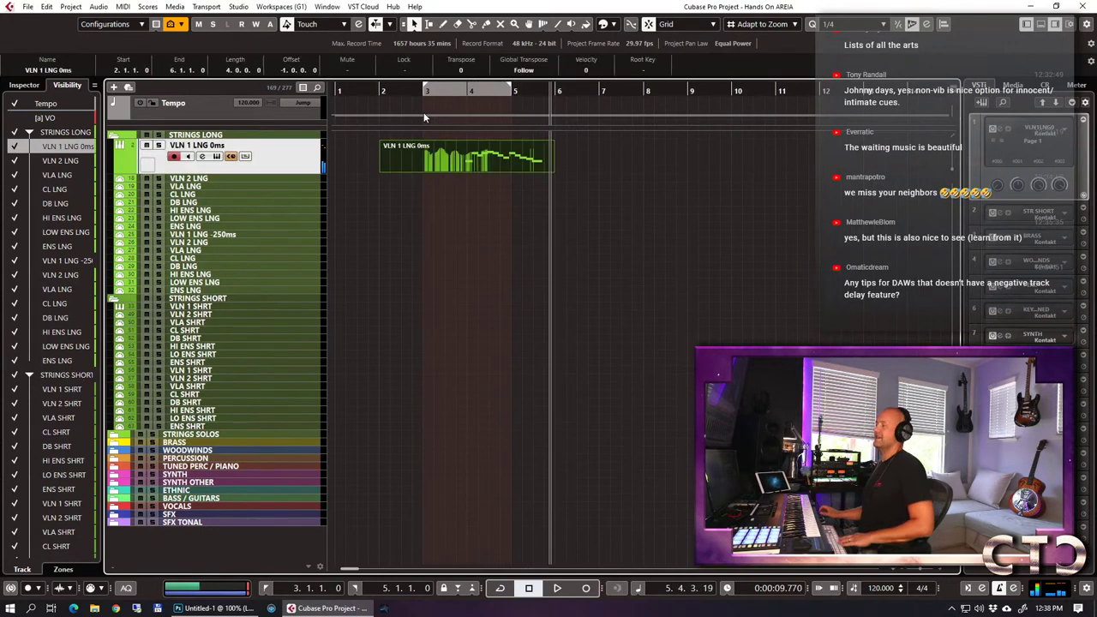
Open the recorded part in the Key Editor, set the quantize value to 1/8 and quantize its notes.
{"action": "key", "text": "Return"}
{"action": "key", "text": "q"}
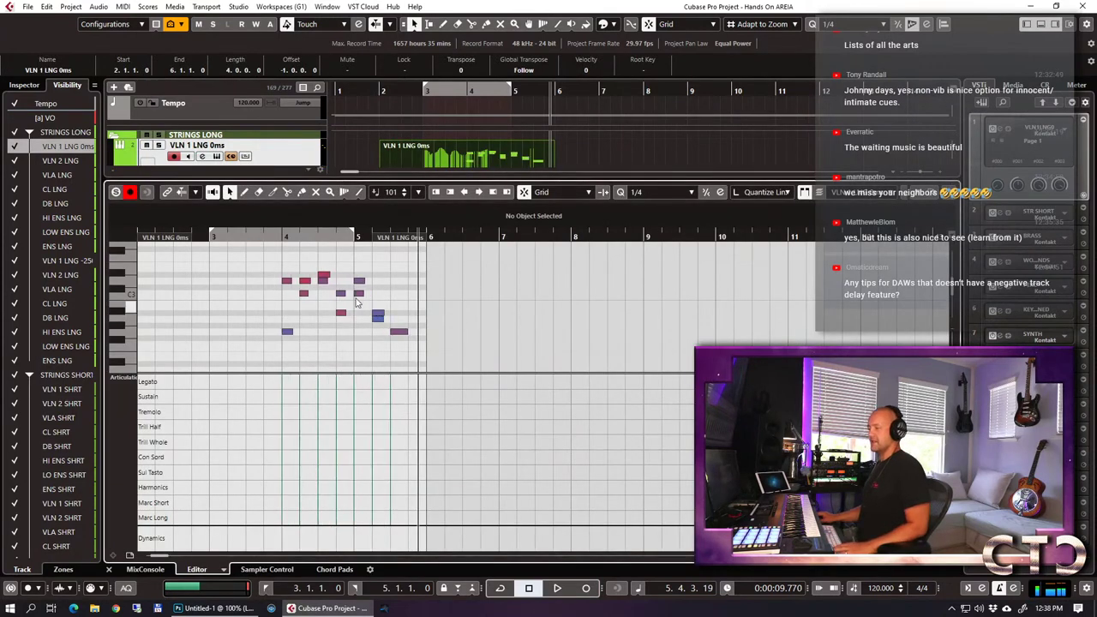
{"action": "left_click", "coordinate": [646, 194]}
{"action": "left_click", "coordinate": [656, 245]}
{"action": "key", "text": "q"}
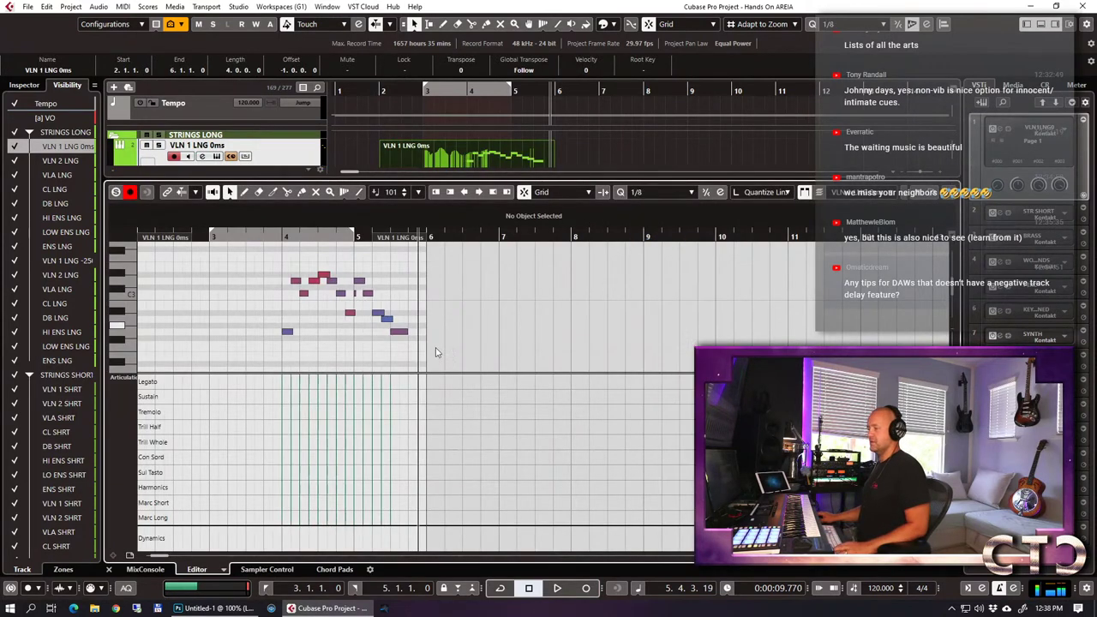
Insert a Legato articulation from the start of bar 4 and play back the quantized phrase.
{"action": "key", "text": "space"}
{"action": "left_click", "coordinate": [286, 382]}
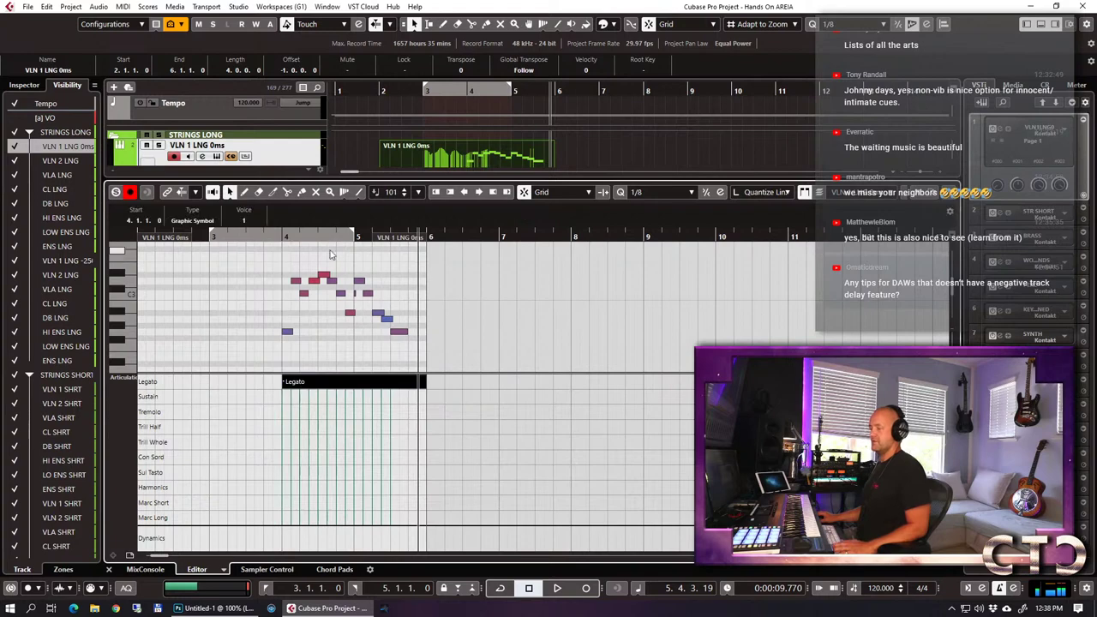
{"action": "key", "text": "h"}
{"action": "key", "text": "h"}
{"action": "key", "text": "h"}
{"action": "key", "text": "h"}
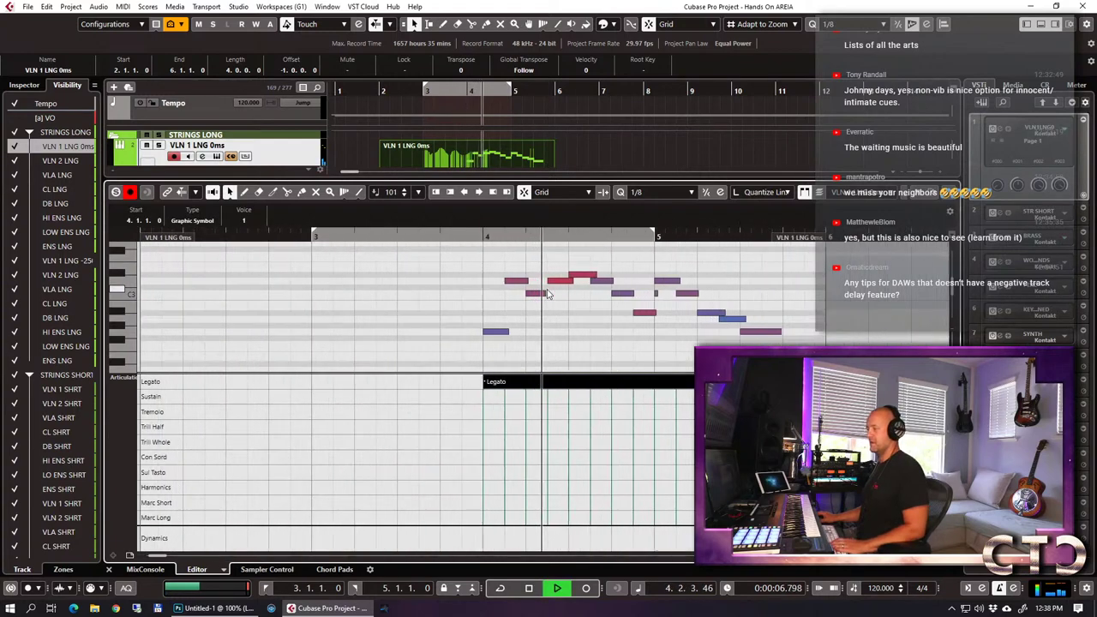
{"action": "key", "text": "space"}
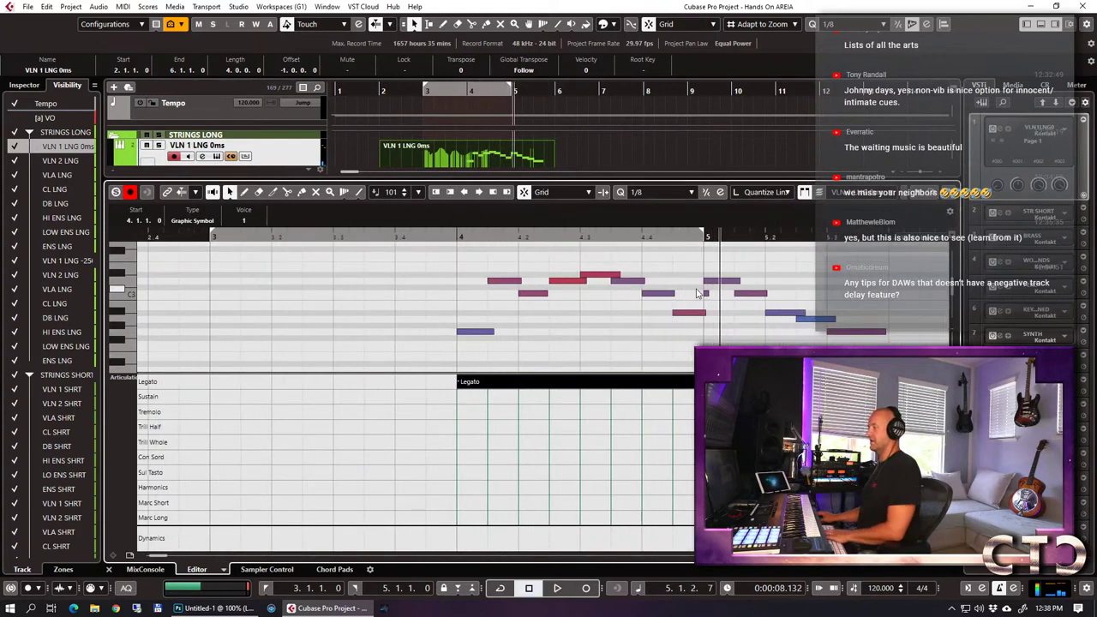
Play back the end of the phrase in the Key Editor, close it and move the part to the VLN 1 LNG -250ms track.
{"action": "left_click", "coordinate": [722, 281]}
{"action": "key", "text": "space"}
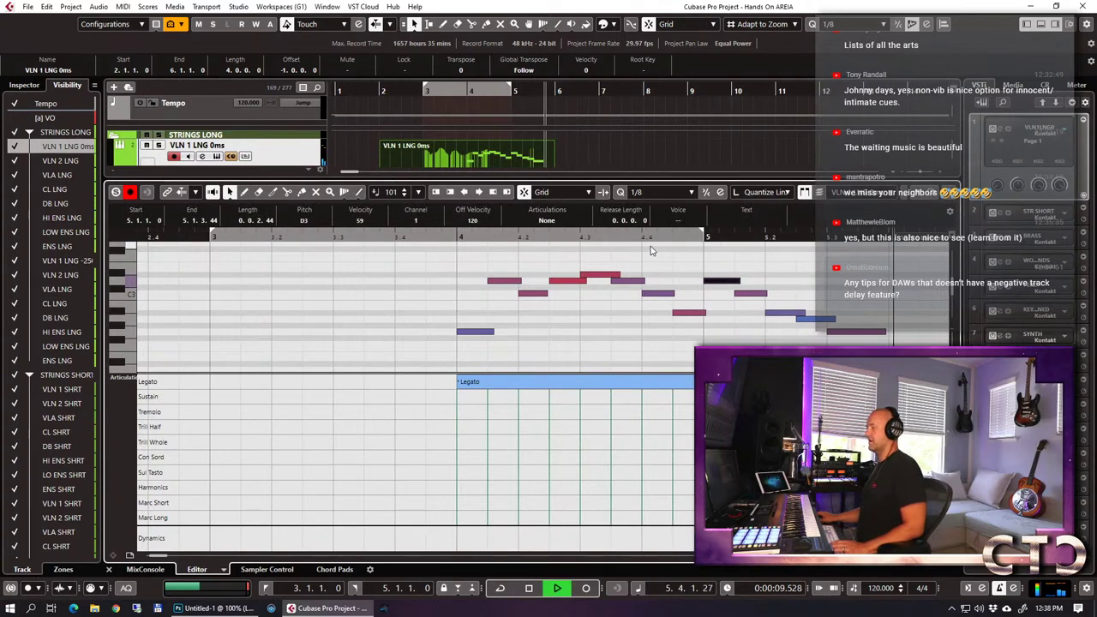
{"action": "key", "text": "ctrl+e"}
{"action": "left_click_drag", "start_coordinate": [433, 166], "coordinate": [433, 233]}
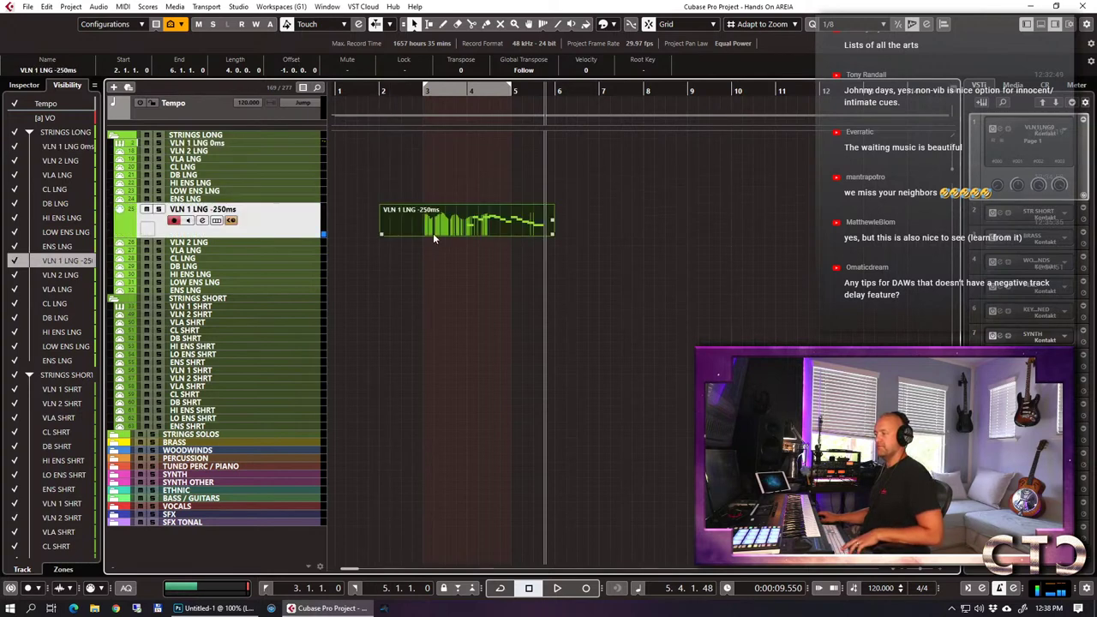
Set the track delay of VLN 1 LNG -250ms to 0 and play back the part from bar 3.
{"action": "left_click", "coordinate": [24, 85]}
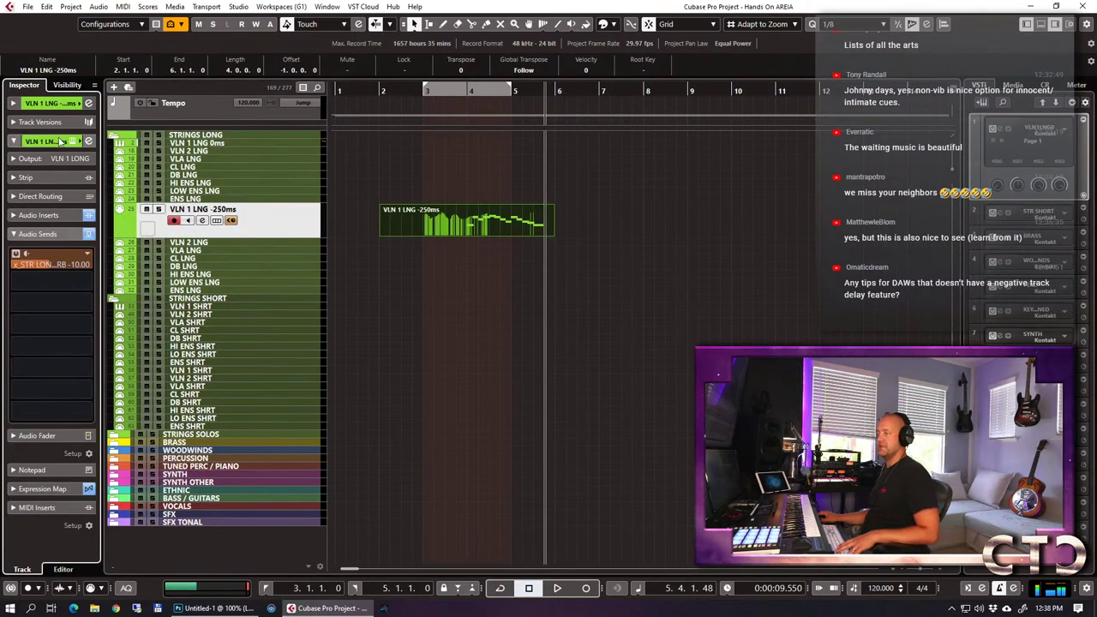
{"action": "type", "text": "0"}
{"action": "key", "text": "Return"}
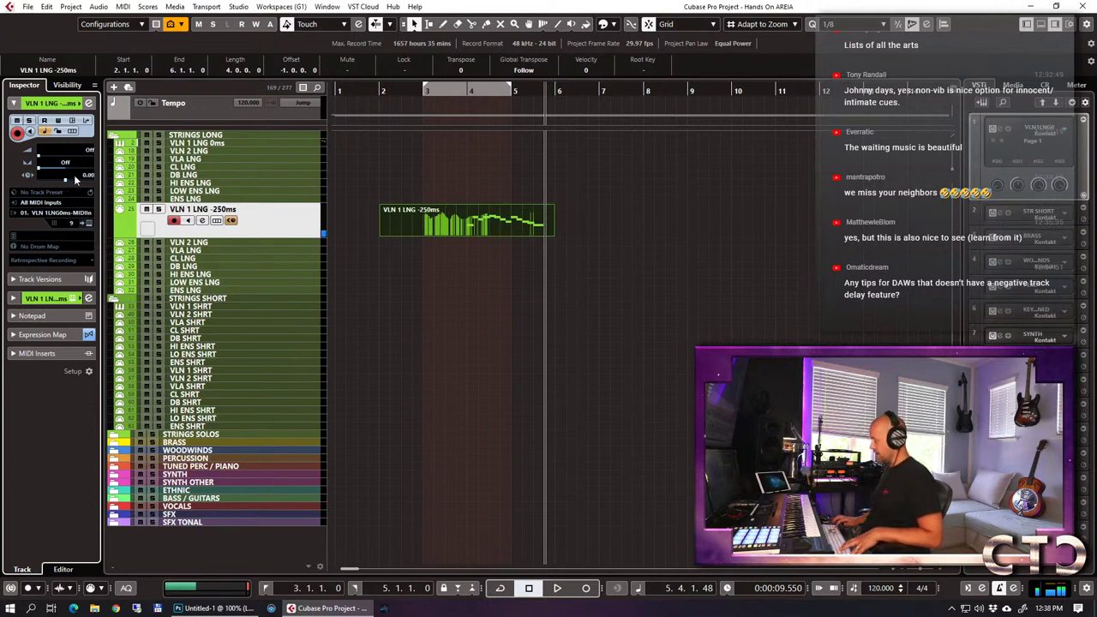
{"action": "left_click", "coordinate": [426, 91]}
{"action": "key", "text": "space"}
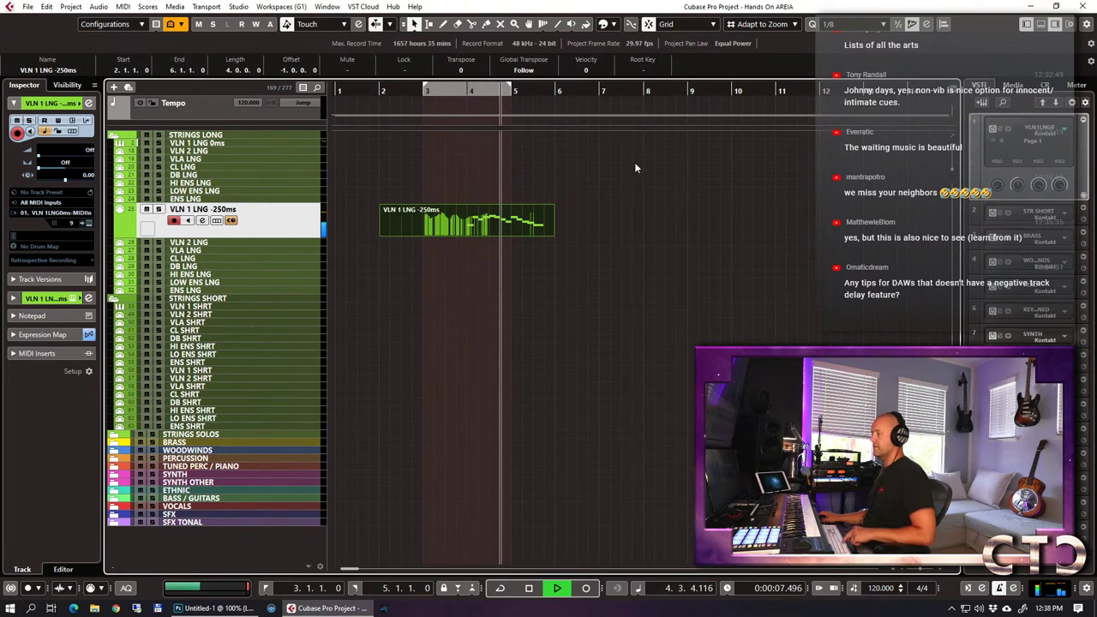
{"action": "key", "text": "space"}
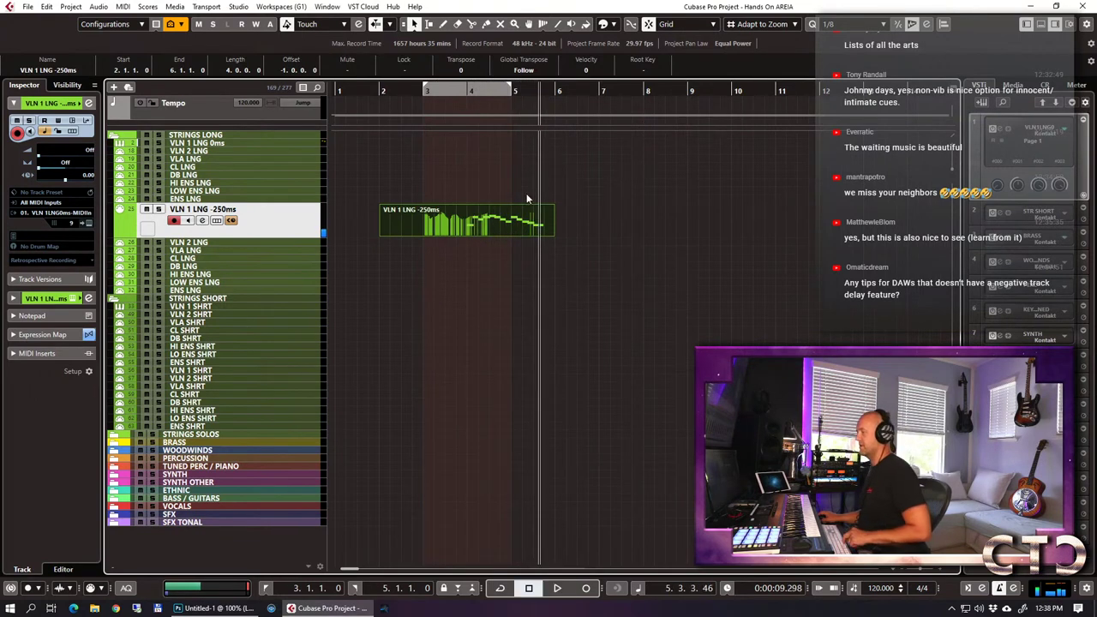
Trim the start of the part on the VLN 1 LNG -250ms track to bar 3 and set the ruler format to Seconds.
{"action": "left_click_drag", "start_coordinate": [380, 232], "coordinate": [425, 233]}
{"action": "key", "text": "h"}
{"action": "key", "text": "h"}
{"action": "right_click", "coordinate": [442, 89]}
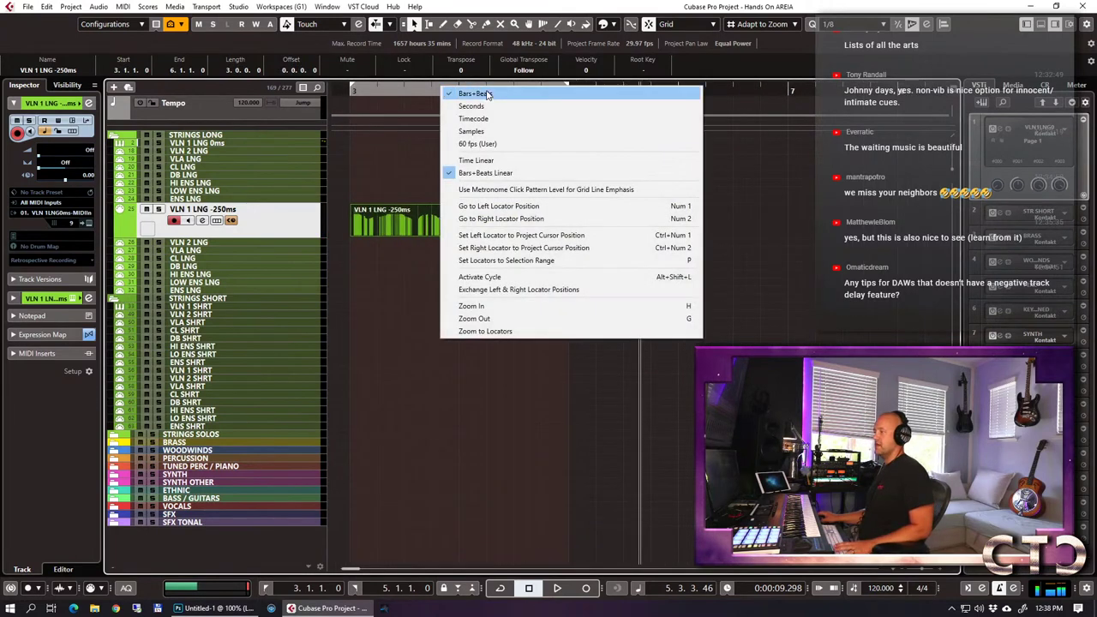
{"action": "left_click", "coordinate": [874, 230]}
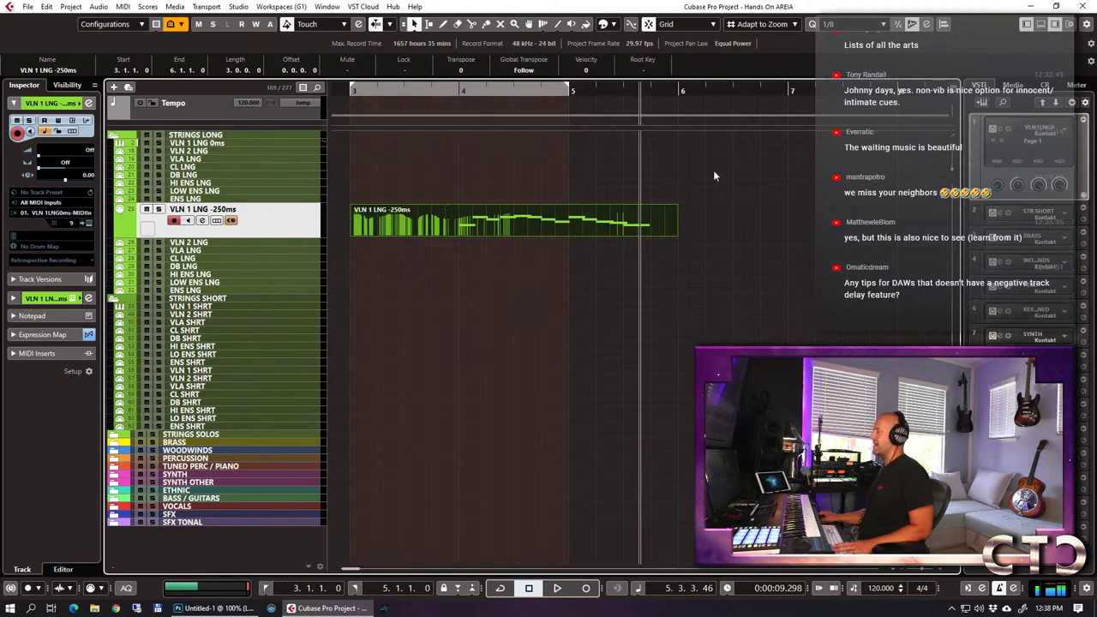
{"action": "right_click", "coordinate": [462, 89]}
{"action": "left_click", "coordinate": [495, 110]}
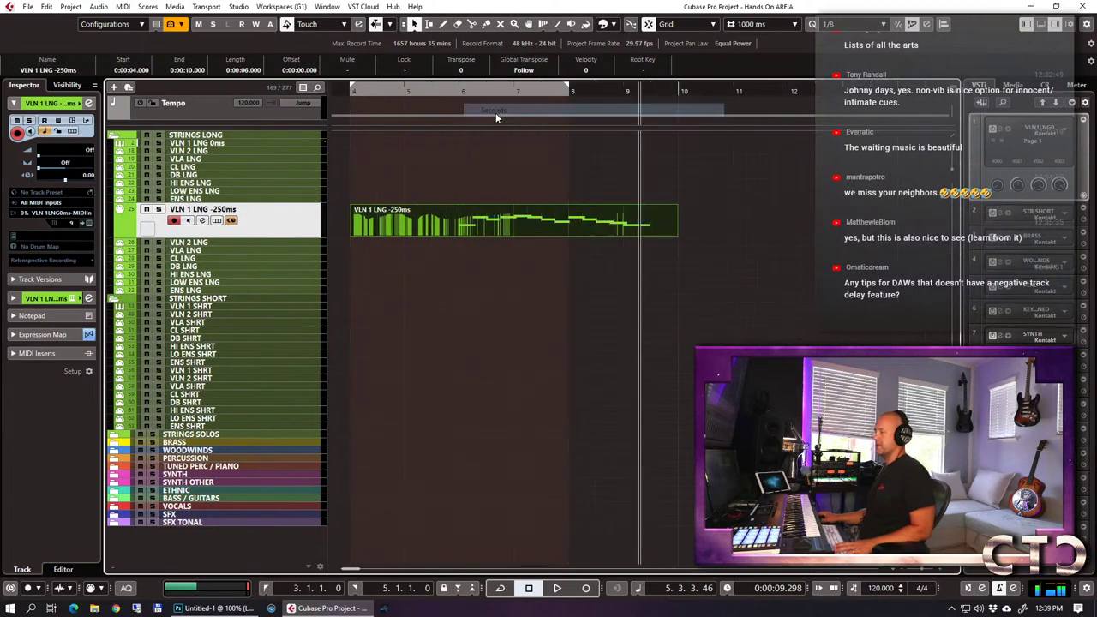
Move the part about 250 ms earlier, so that it starts at 3.753 seconds.
{"action": "scroll", "coordinate": [616, 204], "scroll_direction": "left", "scroll_amount": 3}
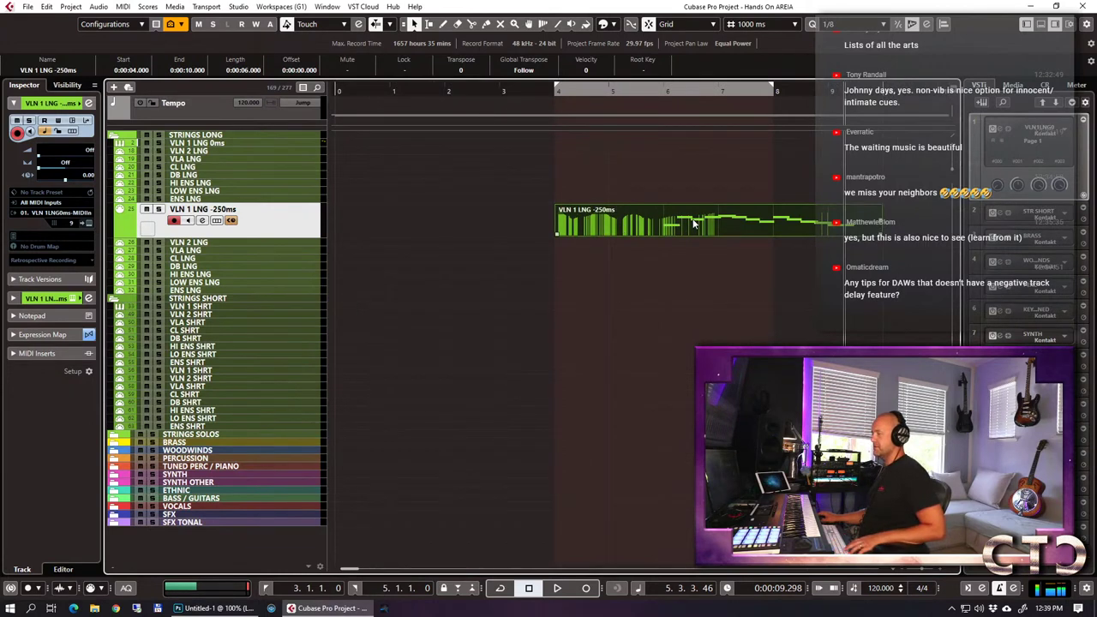
{"action": "left_click_drag", "start_coordinate": [684, 221], "coordinate": [679, 225]}
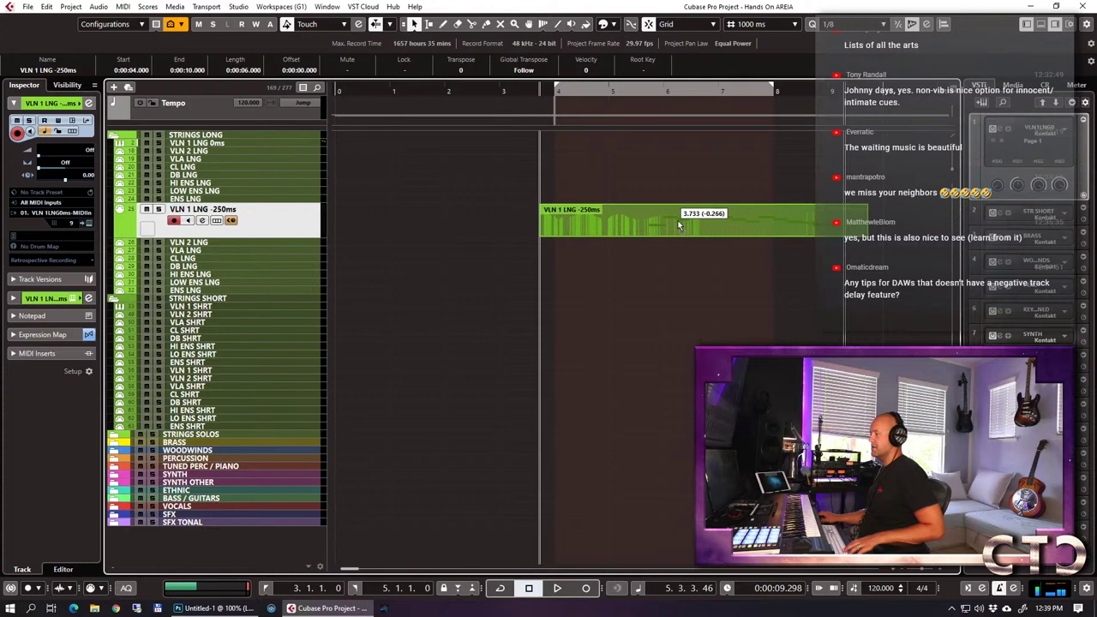
{"action": "left_click_drag", "start_coordinate": [679, 221], "coordinate": [679, 220]}
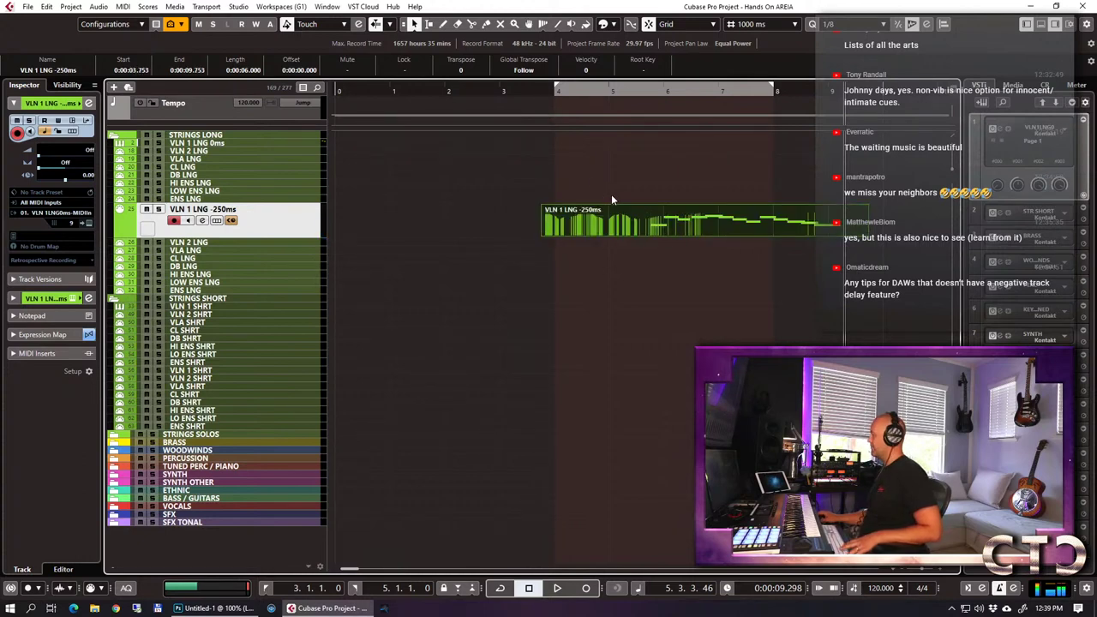
Set the ruler format to Bars+Beats and check the shifted part by playback and in the Key Editor.
{"action": "right_click", "coordinate": [543, 91]}
{"action": "left_click", "coordinate": [572, 98]}
{"action": "key", "text": "space"}
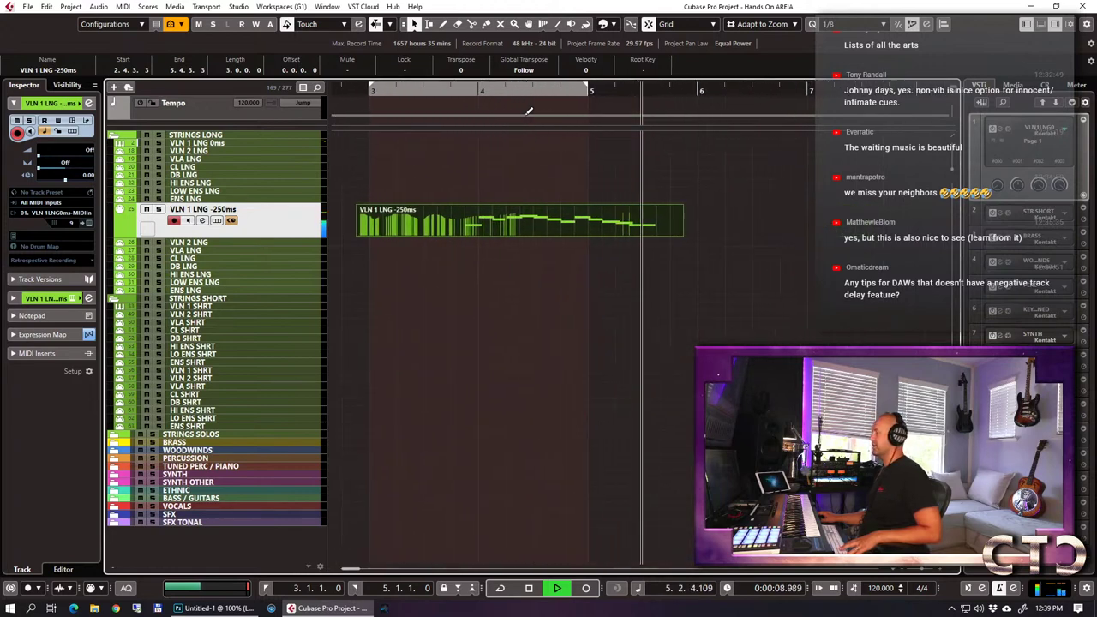
{"action": "key", "text": "space"}
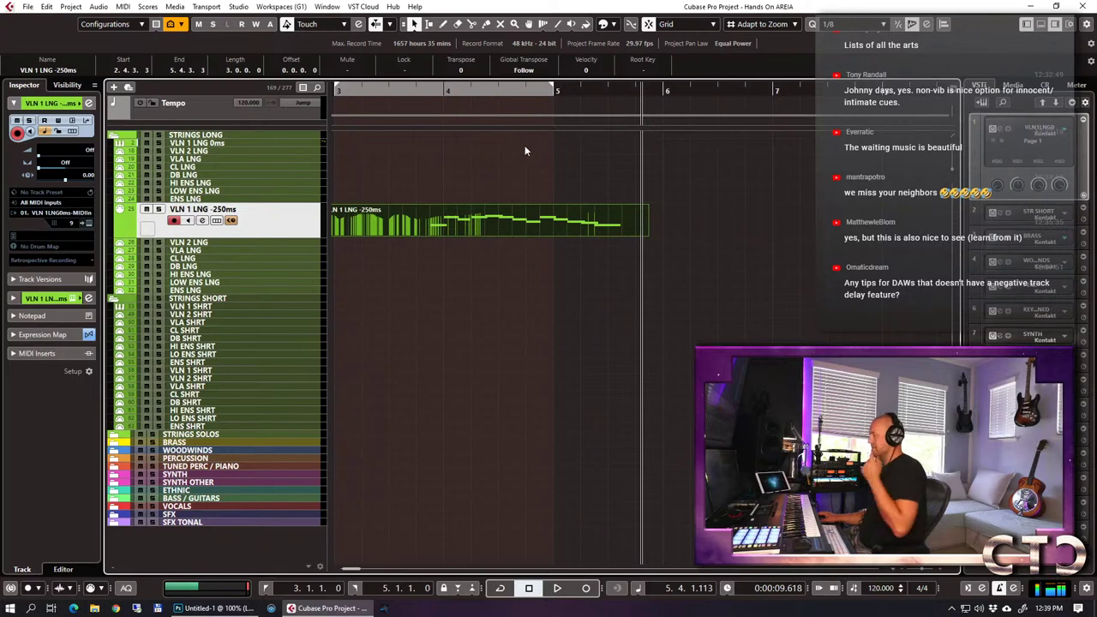
{"action": "double_click", "coordinate": [484, 230]}
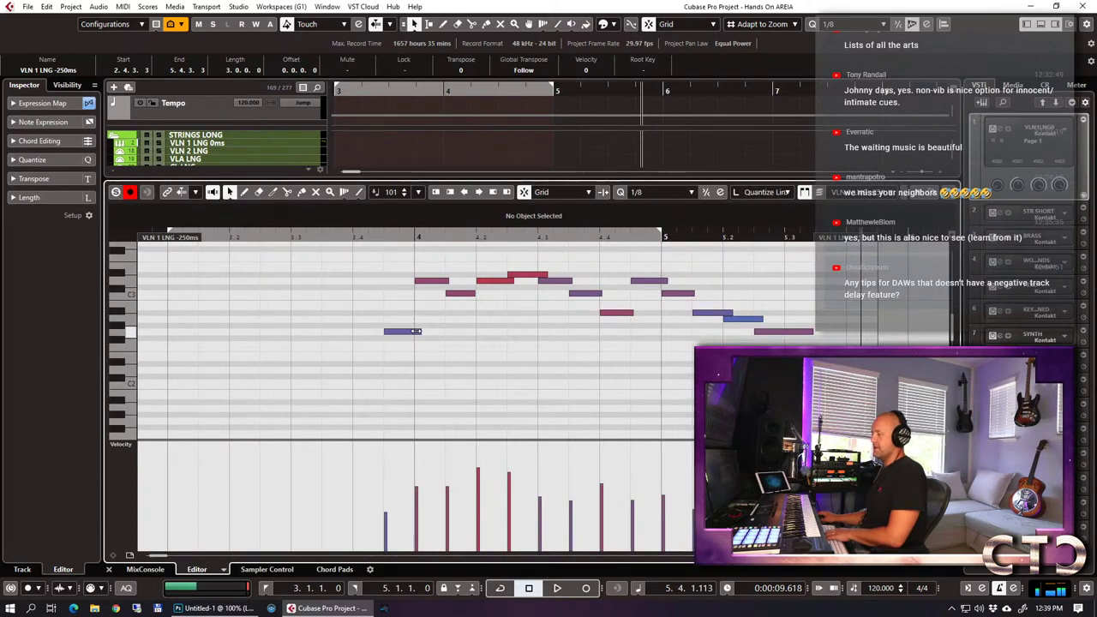
{"action": "key", "text": "ctrl+e"}
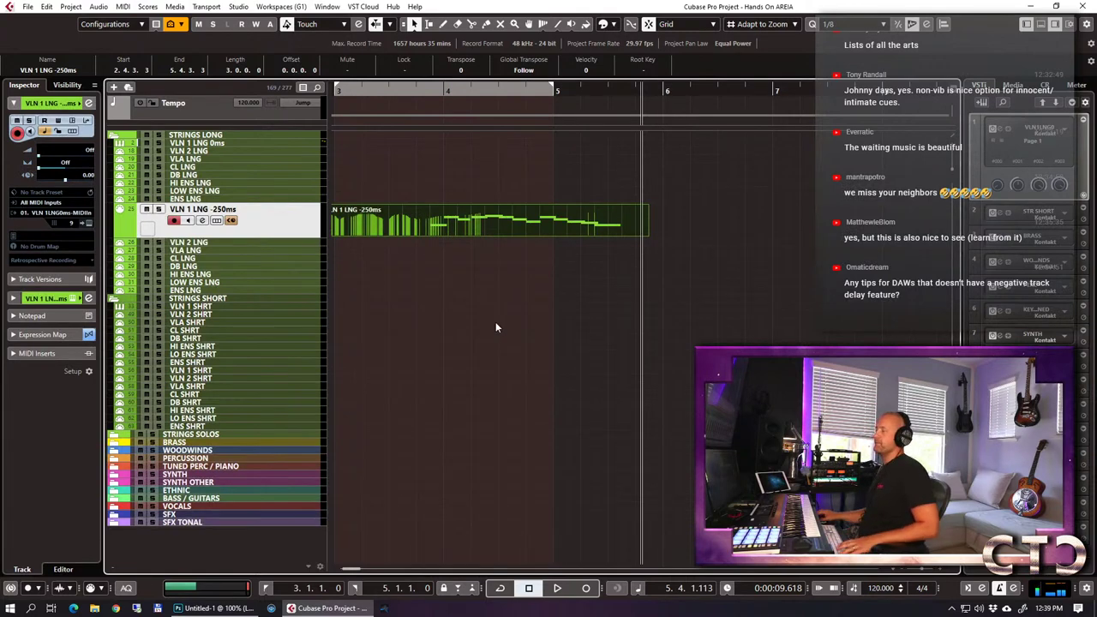
Delete the phrase part and set the track delay of VLN 1 LNG -250ms to -250.
{"action": "scroll", "coordinate": [497, 324], "scroll_direction": "down", "scroll_amount": 4}
{"action": "scroll", "coordinate": [488, 336], "scroll_direction": "down", "scroll_amount": 2}
{"action": "left_click_drag", "start_coordinate": [478, 189], "coordinate": [528, 273]}
{"action": "key", "text": "Delete"}
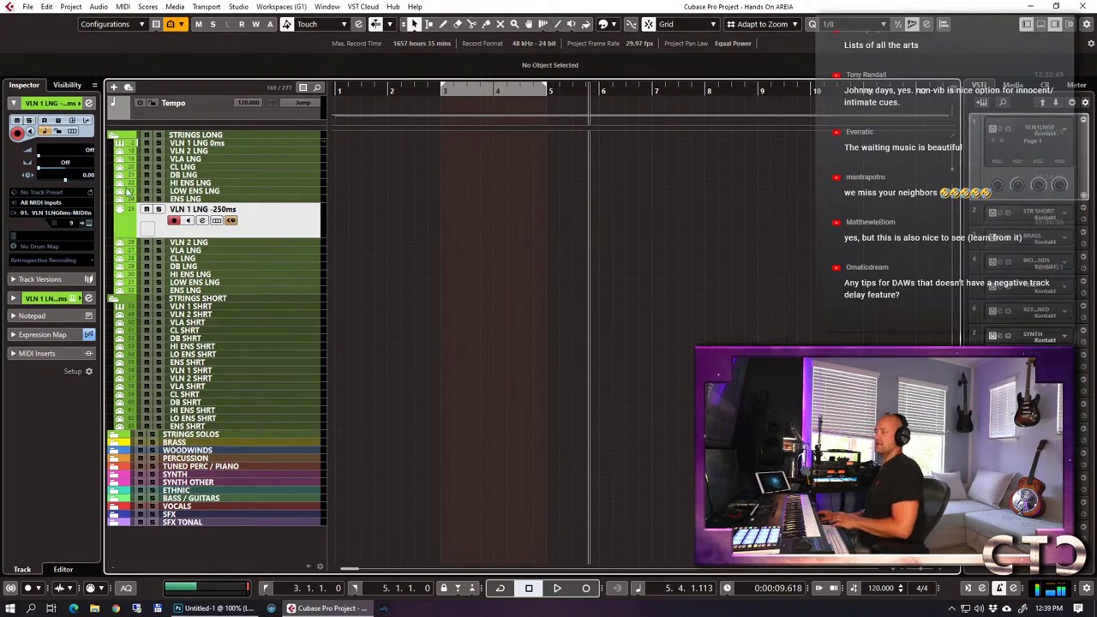
{"action": "type", "text": "-250"}
{"action": "key", "text": "Return"}
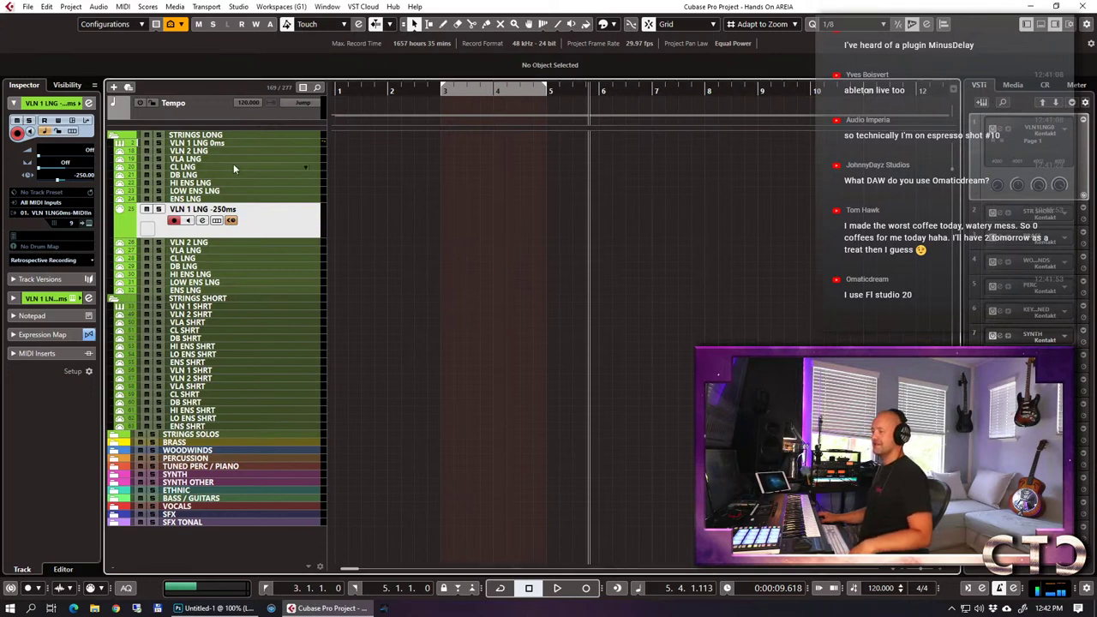
Select the upper VLN 2 LNG to DB LNG tracks and choose AI AREIA LONGS as their expression map.
{"action": "left_click", "coordinate": [212, 146]}
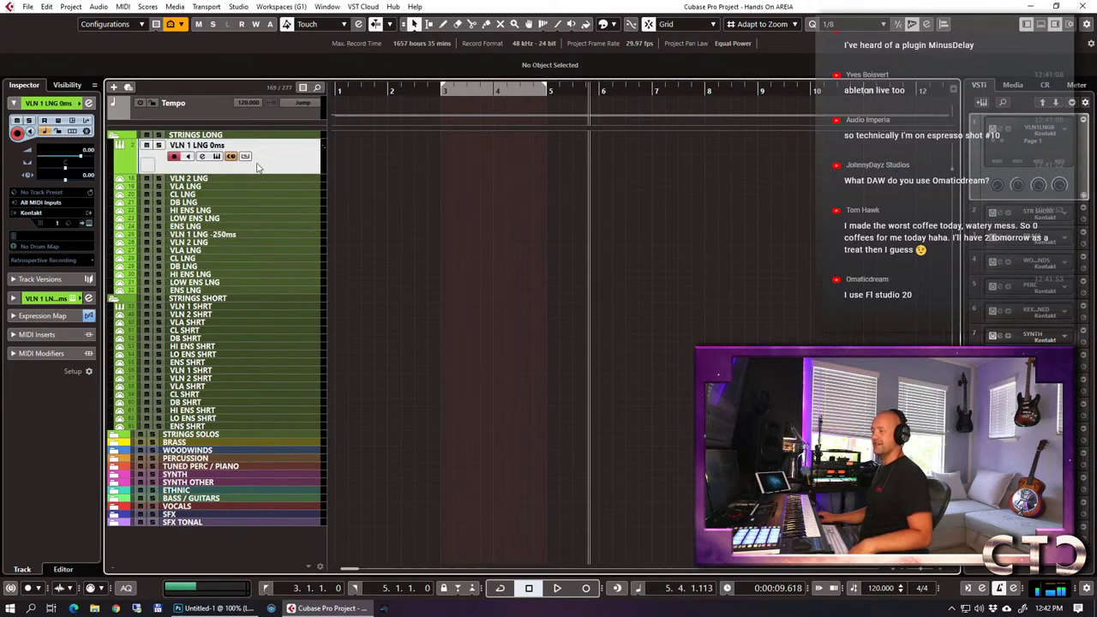
{"action": "left_click", "coordinate": [216, 179]}
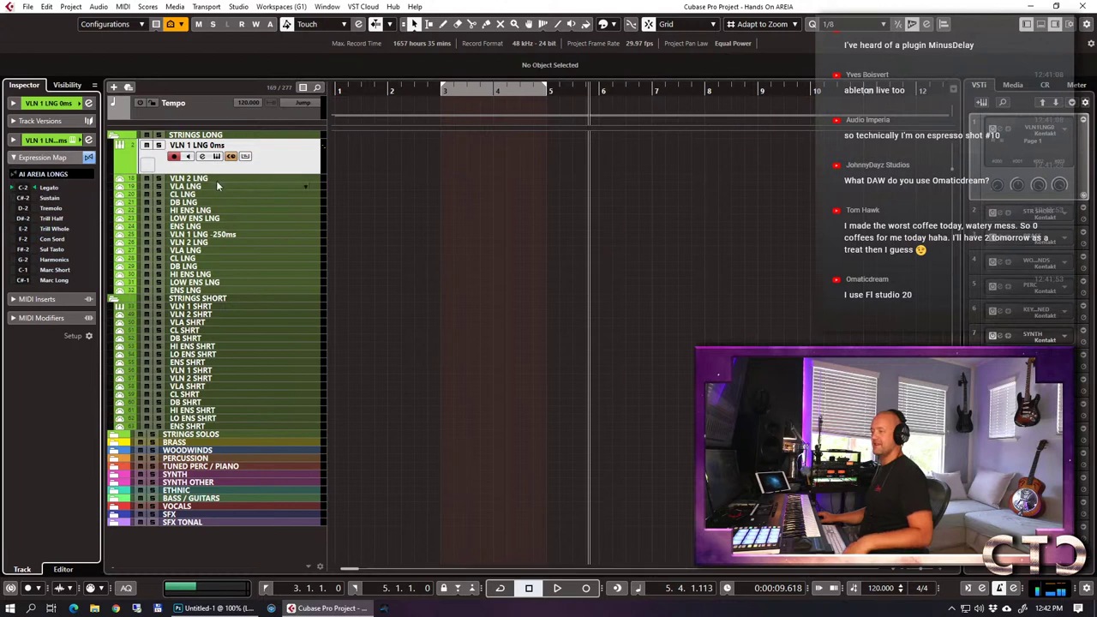
{"action": "left_click", "coordinate": [38, 334]}
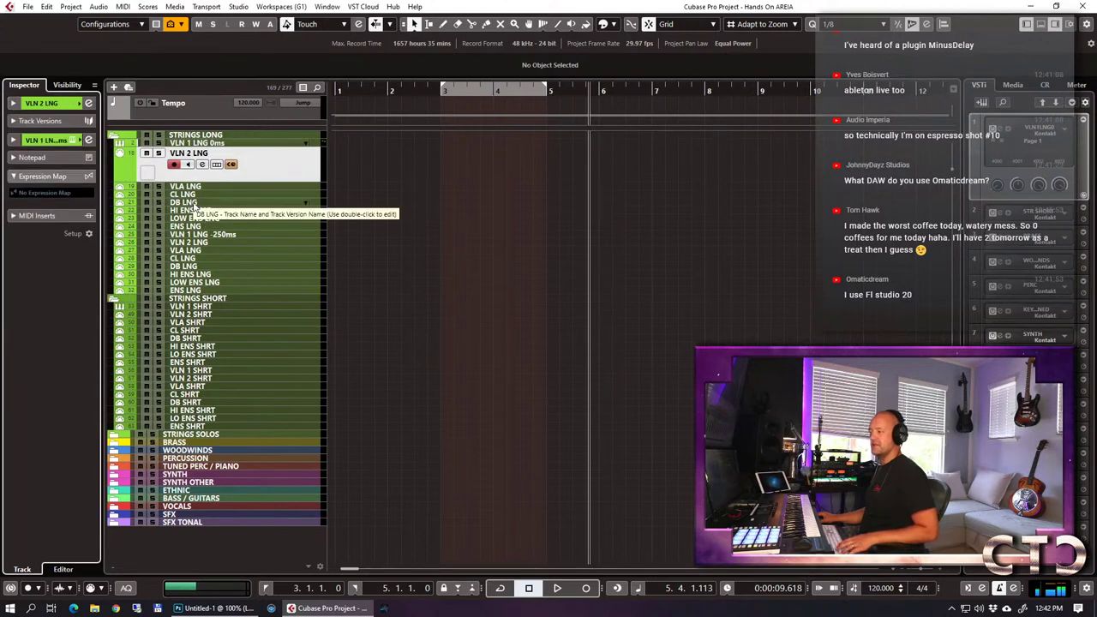
{"action": "left_click", "coordinate": [194, 203], "text": "shift"}
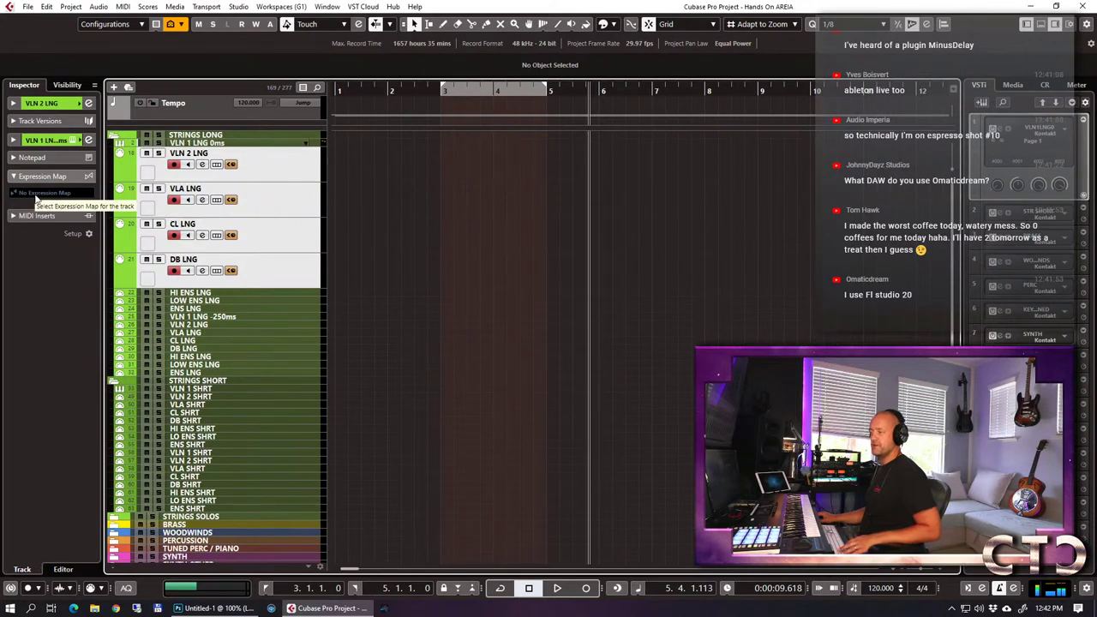
{"action": "left_click", "coordinate": [36, 193]}
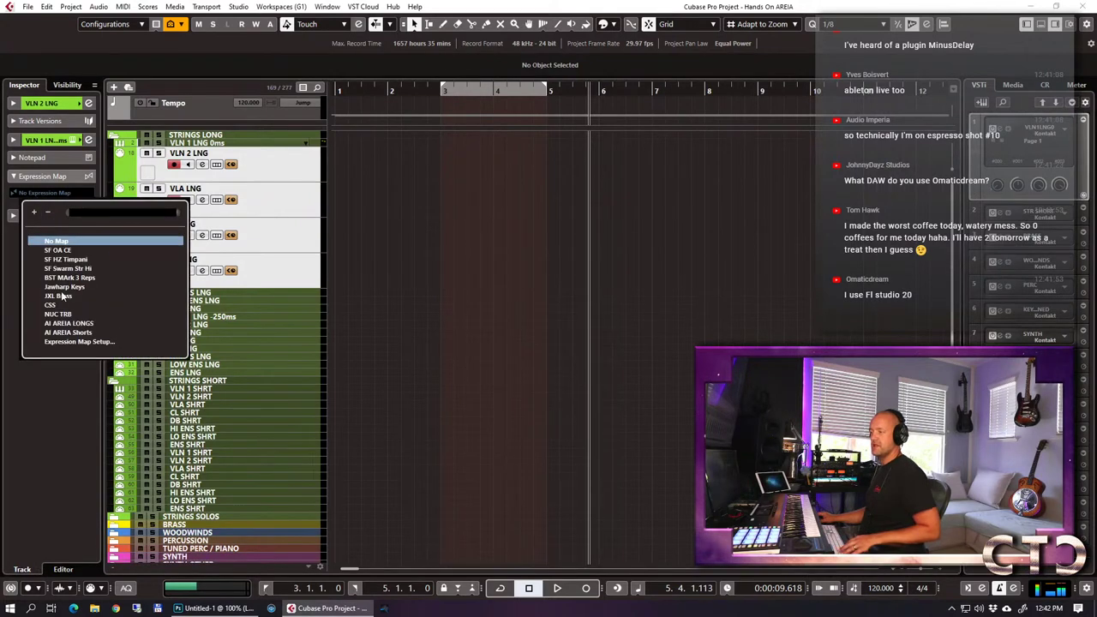
{"action": "left_click", "coordinate": [69, 323]}
Assign the AI AREIA LONGS expression map individually to the upper VLA LNG, CL LNG and DB LNG tracks.
{"action": "left_click", "coordinate": [274, 193]}
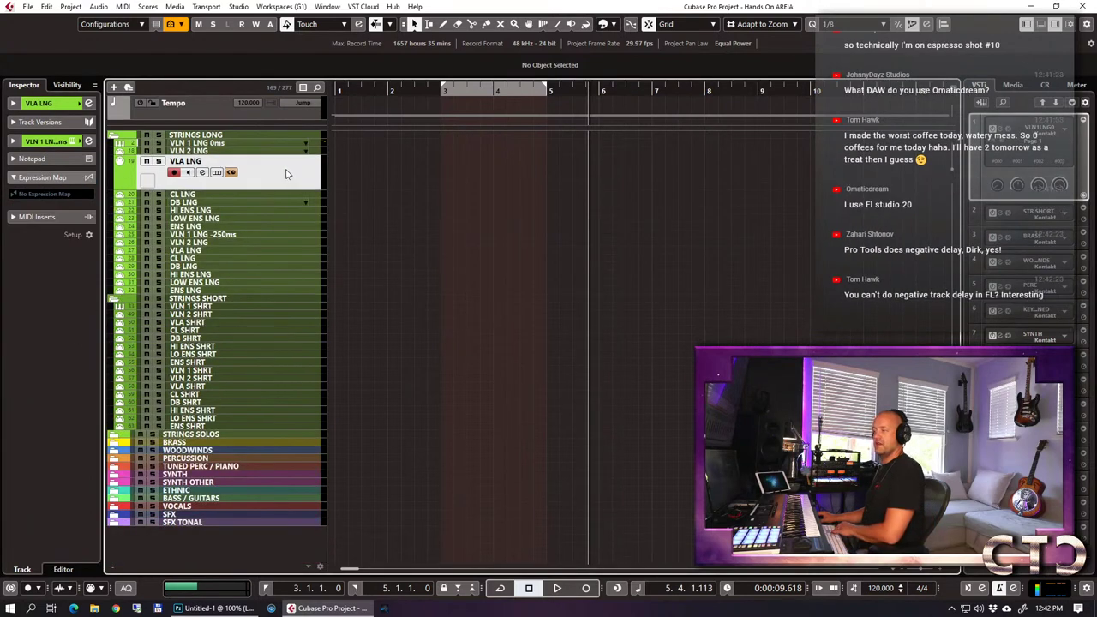
{"action": "left_click", "coordinate": [43, 196]}
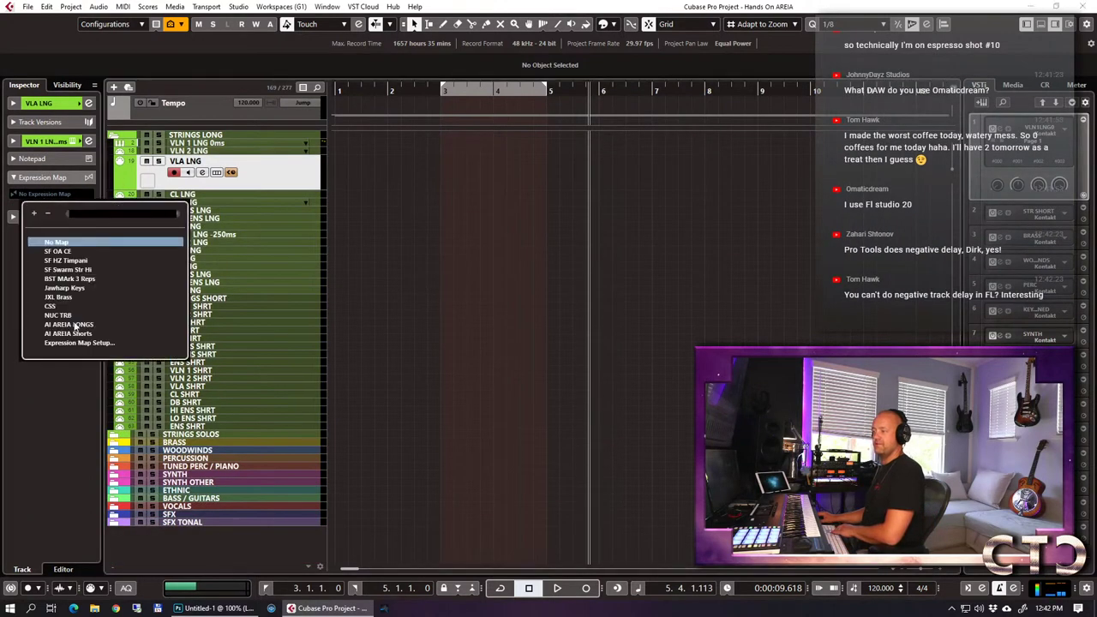
{"action": "left_click", "coordinate": [69, 323]}
{"action": "left_click", "coordinate": [223, 196]}
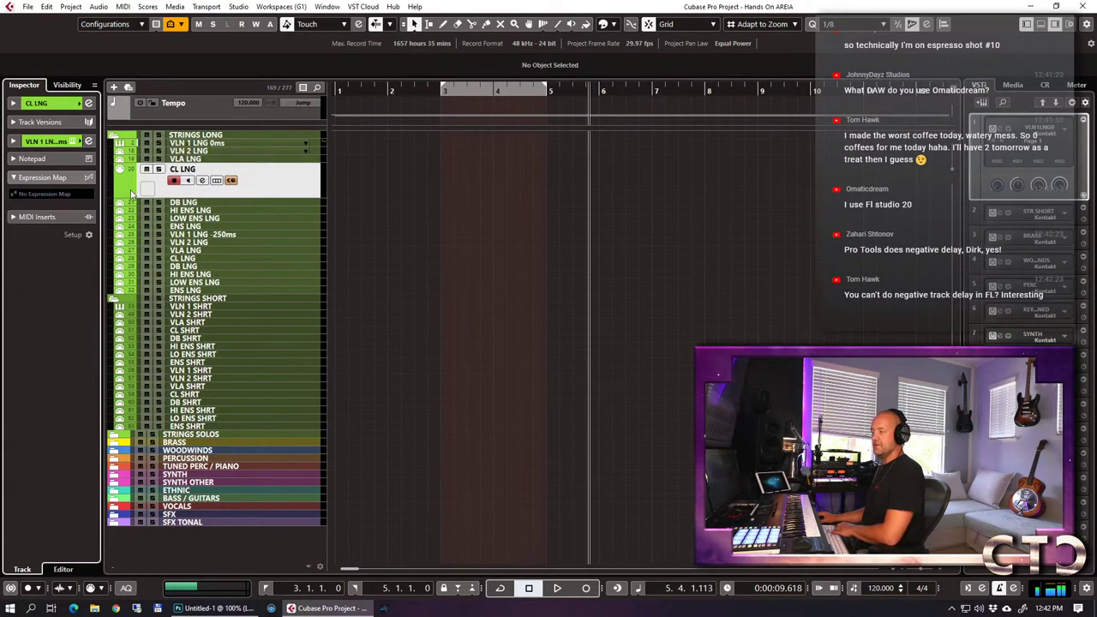
{"action": "left_click", "coordinate": [38, 195]}
{"action": "left_click", "coordinate": [75, 326]}
{"action": "left_click", "coordinate": [240, 202]}
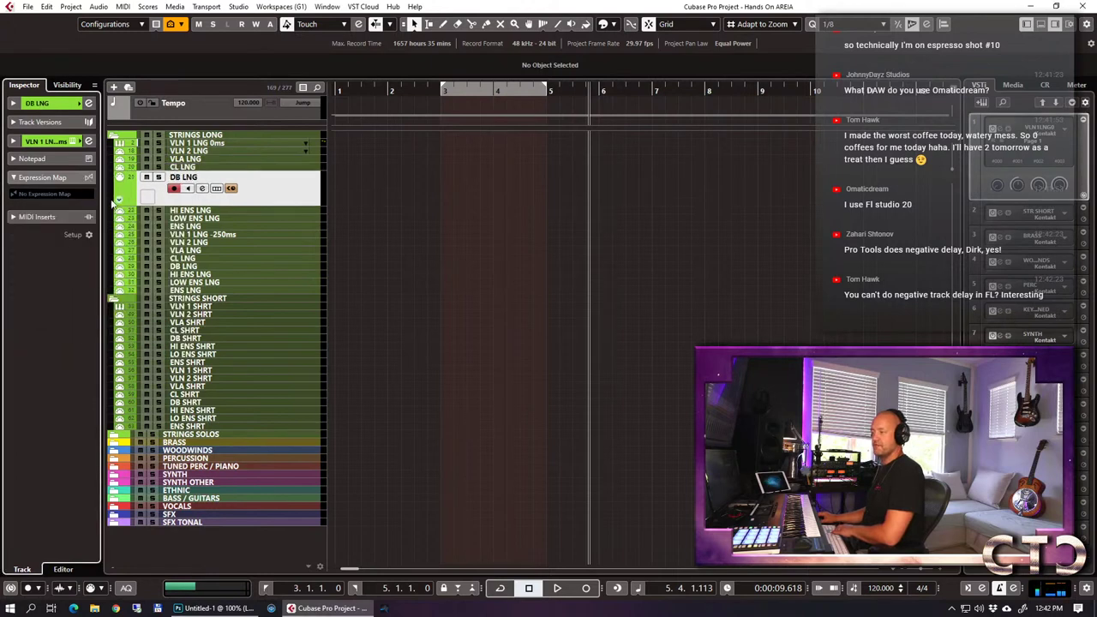
{"action": "left_click", "coordinate": [60, 192]}
{"action": "left_click", "coordinate": [90, 325]}
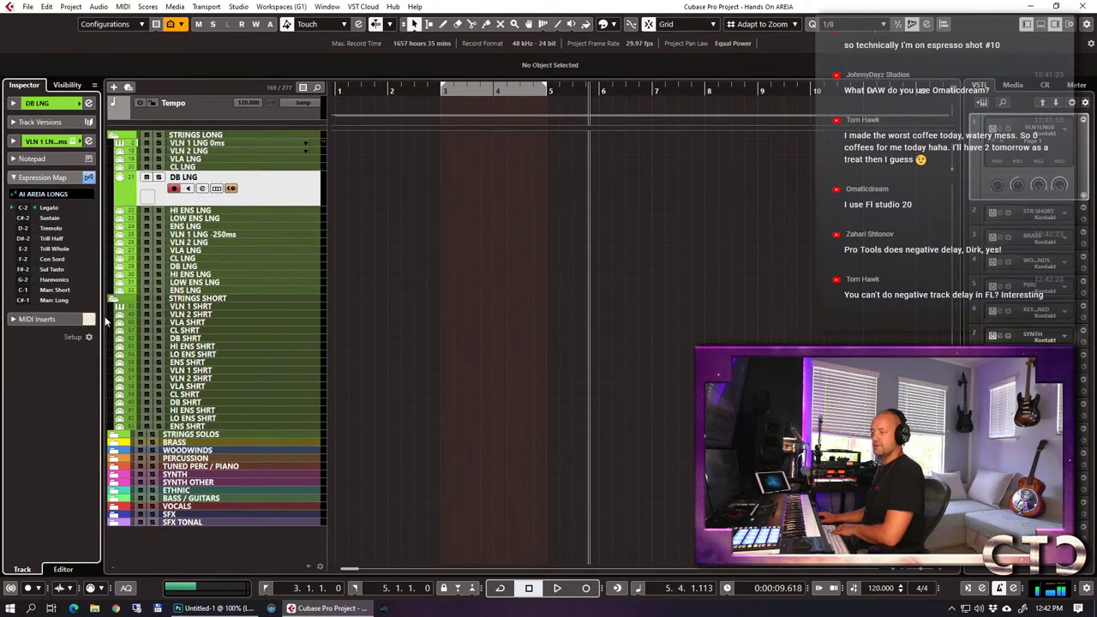
Assign the AI AREIA LONGS expression map to the VLN 2 LNG and VLA LNG tracks below VLN 1 LNG -250ms.
{"action": "key", "text": "Down"}
{"action": "key", "text": "Down"}
{"action": "key", "text": "Down"}
{"action": "key", "text": "Down"}
{"action": "key", "text": "Down"}
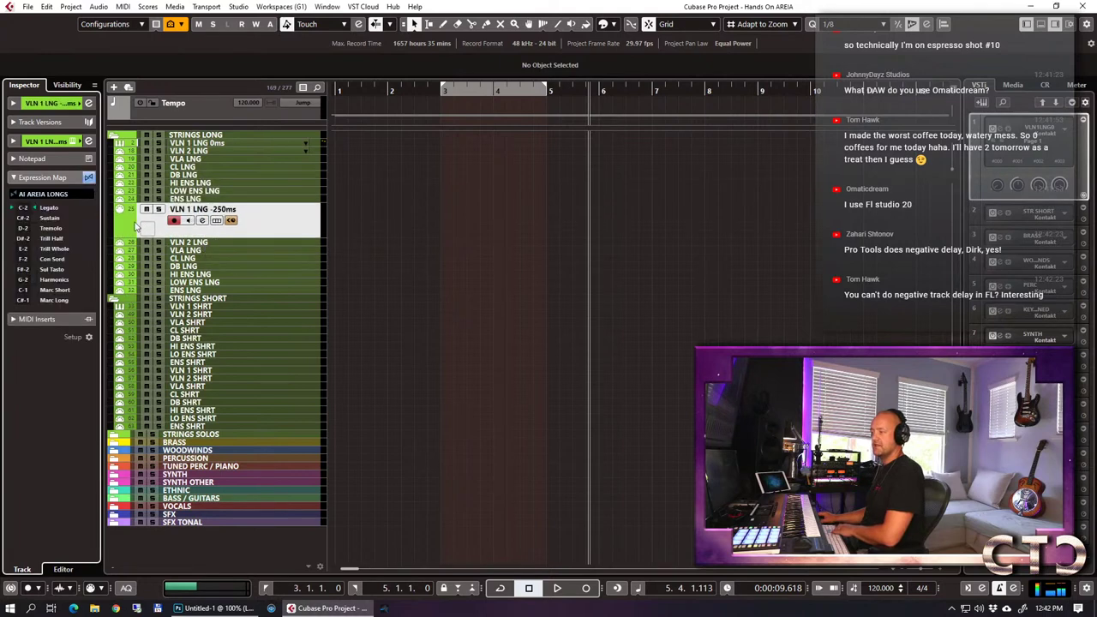
{"action": "left_click", "coordinate": [63, 197]}
{"action": "left_click", "coordinate": [69, 198]}
{"action": "key", "text": "Down"}
{"action": "left_click", "coordinate": [69, 197]}
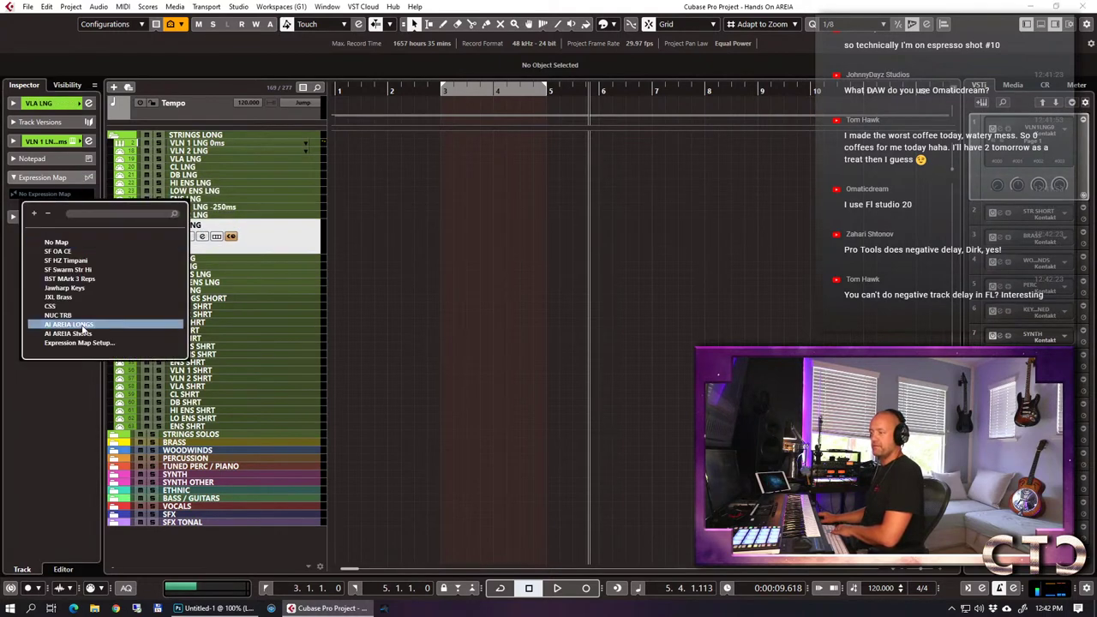
{"action": "left_click", "coordinate": [68, 243]}
Assign the AI AREIA LONGS expression map to CL LNG and DB LNG in the delayed group and select VLN 1 LNG 0ms.
{"action": "key", "text": "Down"}
{"action": "left_click", "coordinate": [39, 194]}
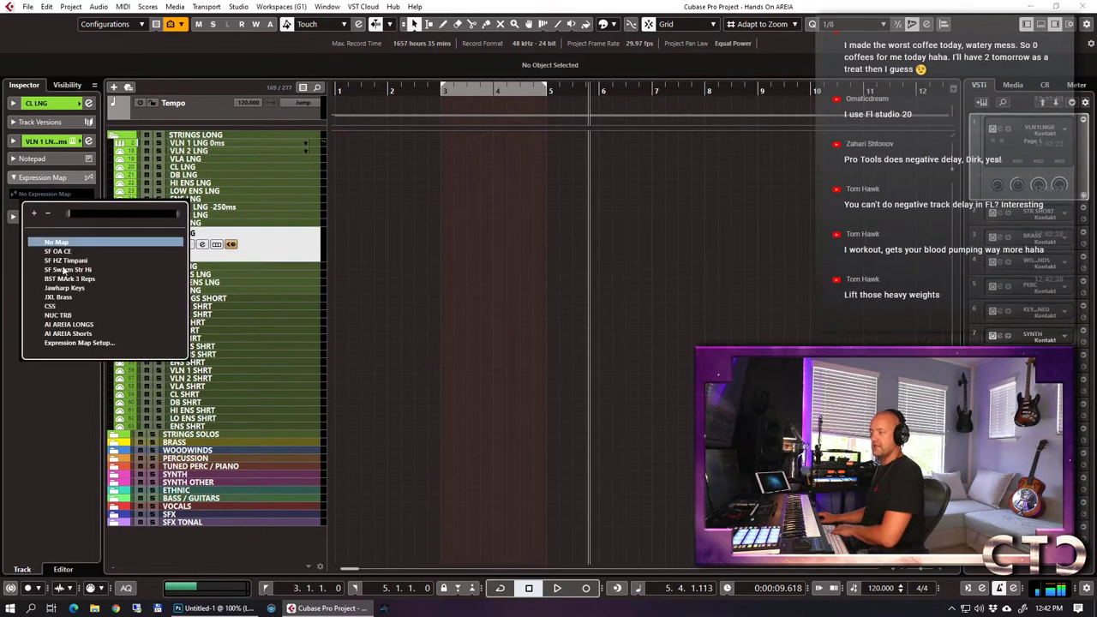
{"action": "left_click", "coordinate": [82, 324]}
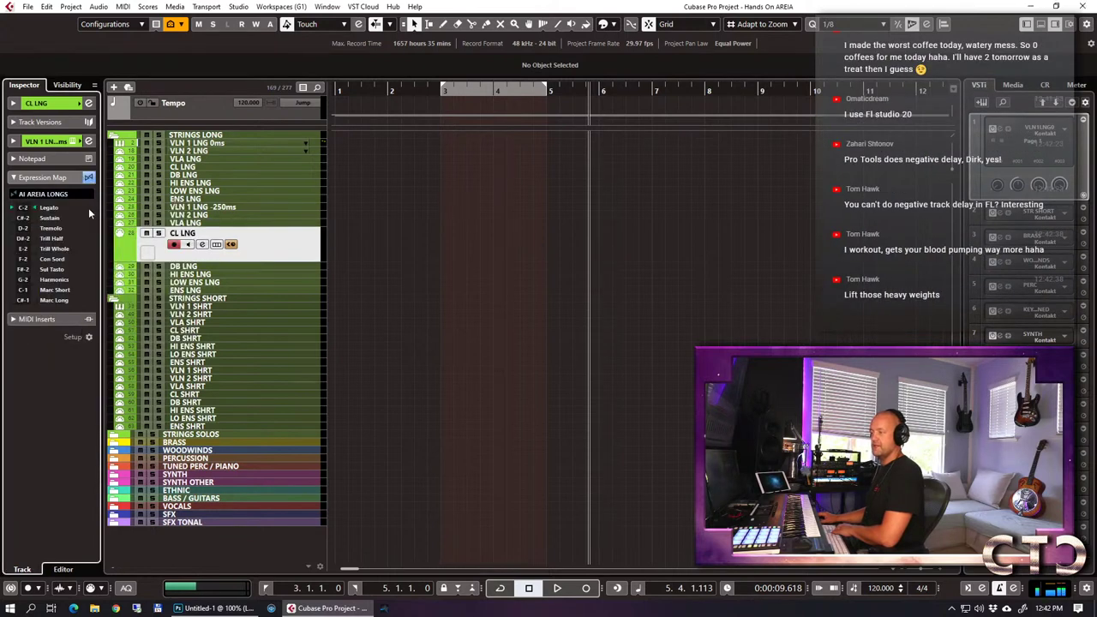
{"action": "key", "text": "Down"}
{"action": "left_click", "coordinate": [39, 195]}
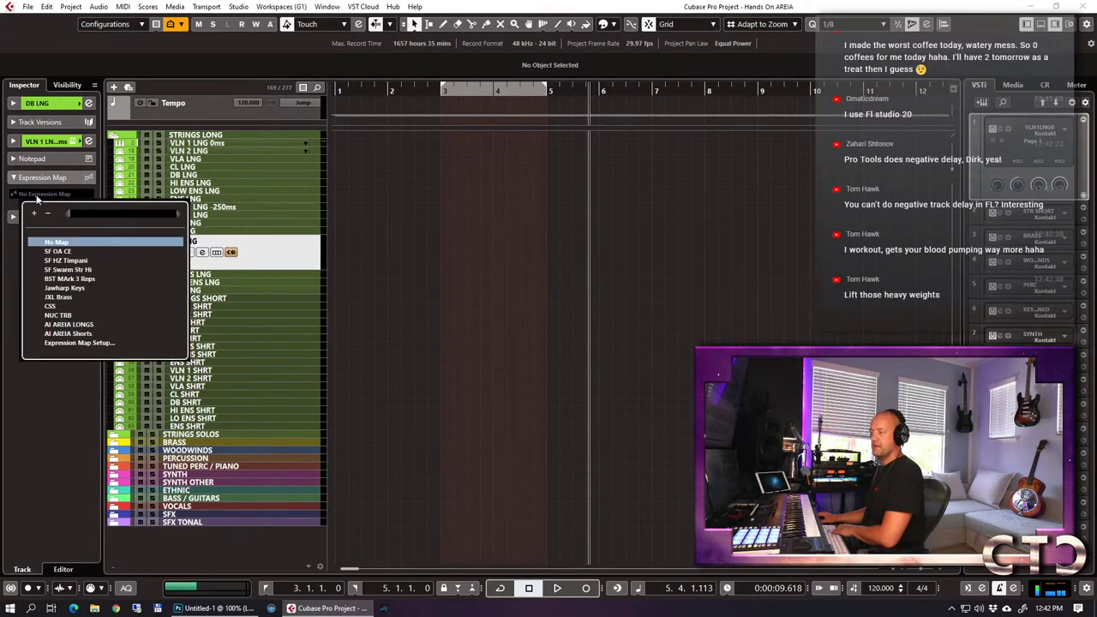
{"action": "left_click", "coordinate": [73, 324]}
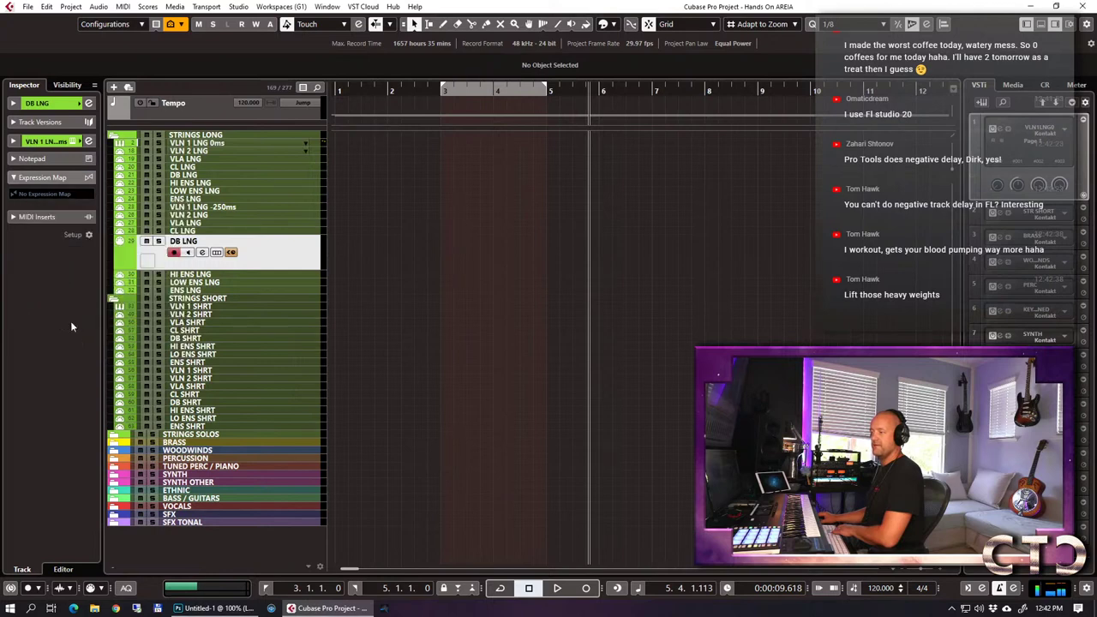
{"action": "left_click", "coordinate": [208, 146]}
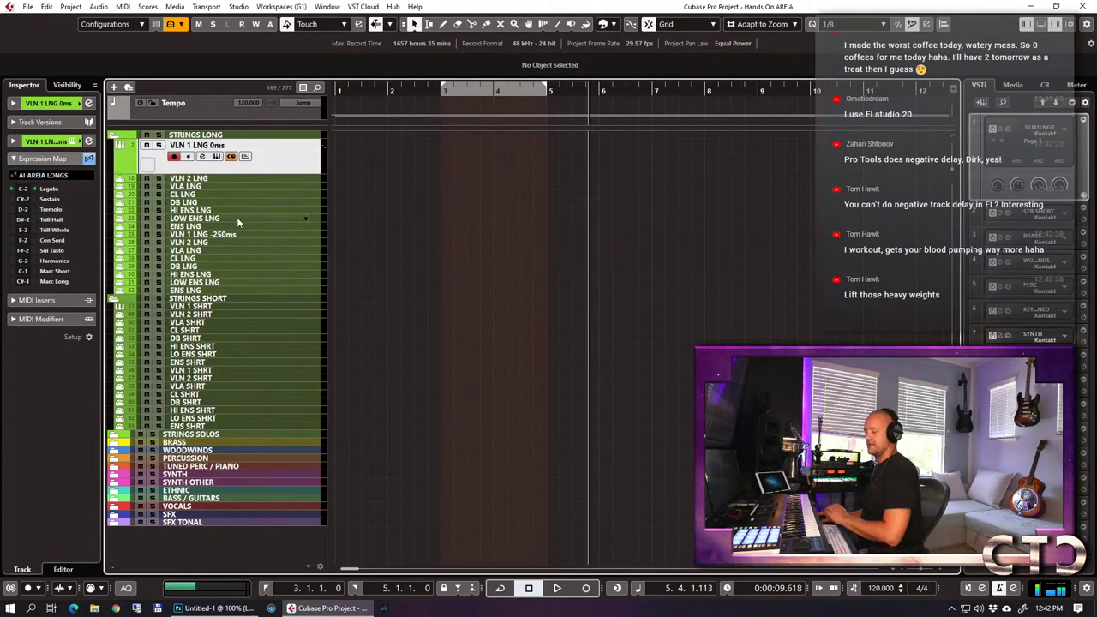
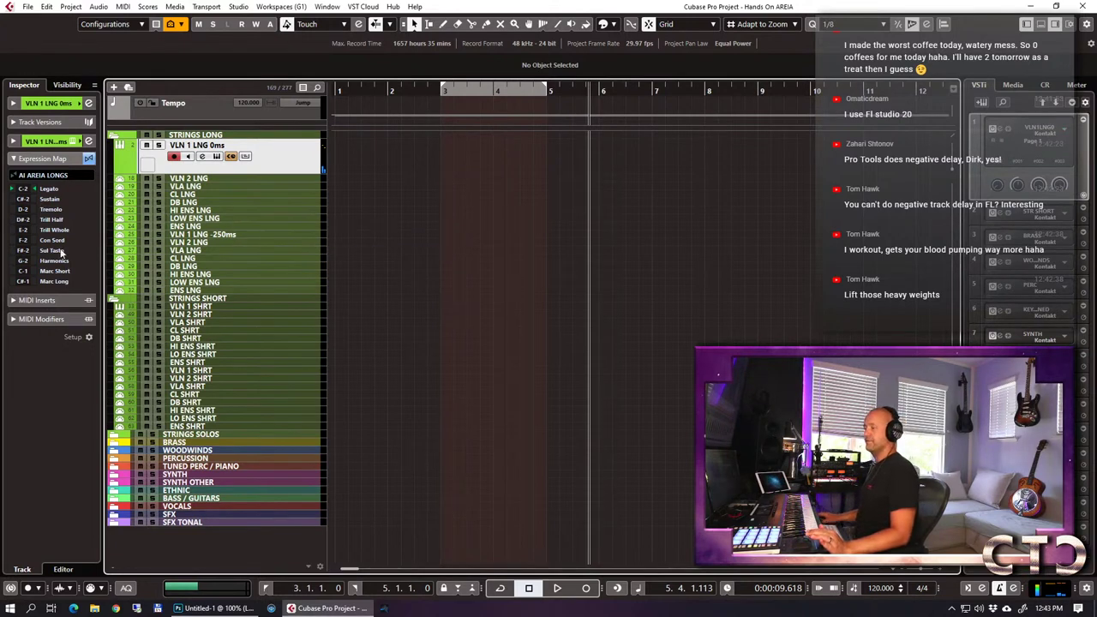
Add the FG-N module beside Virtual Channel in the Virtual Mix Rack insert of VLN 1 LNG 0ms and set its high-pass to 70 Hz.
{"action": "left_click", "coordinate": [62, 142]}
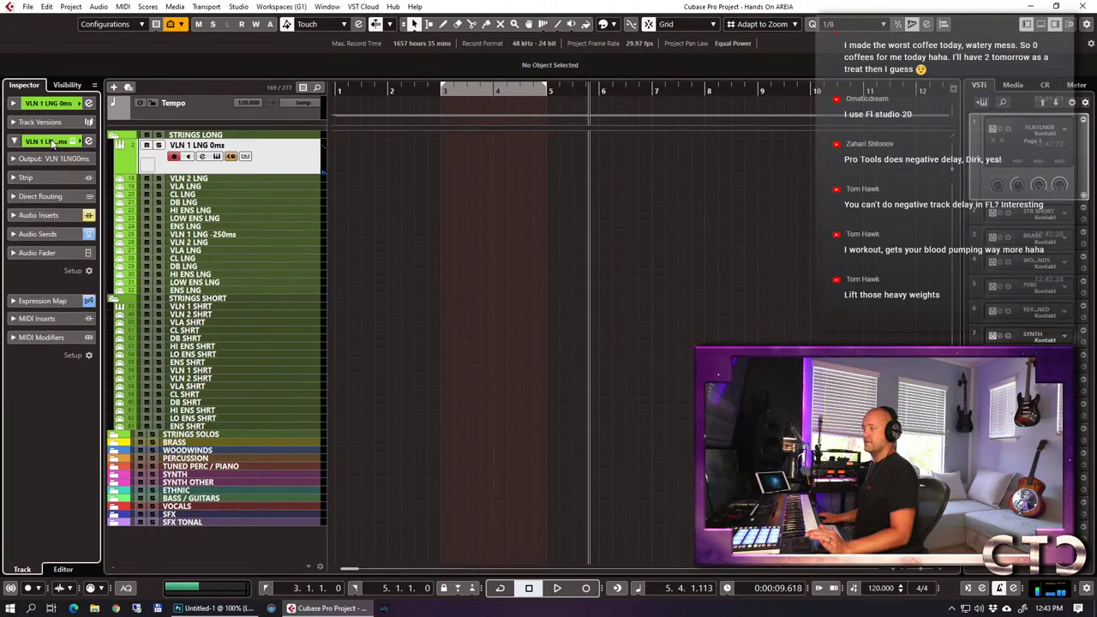
{"action": "left_click", "coordinate": [39, 215]}
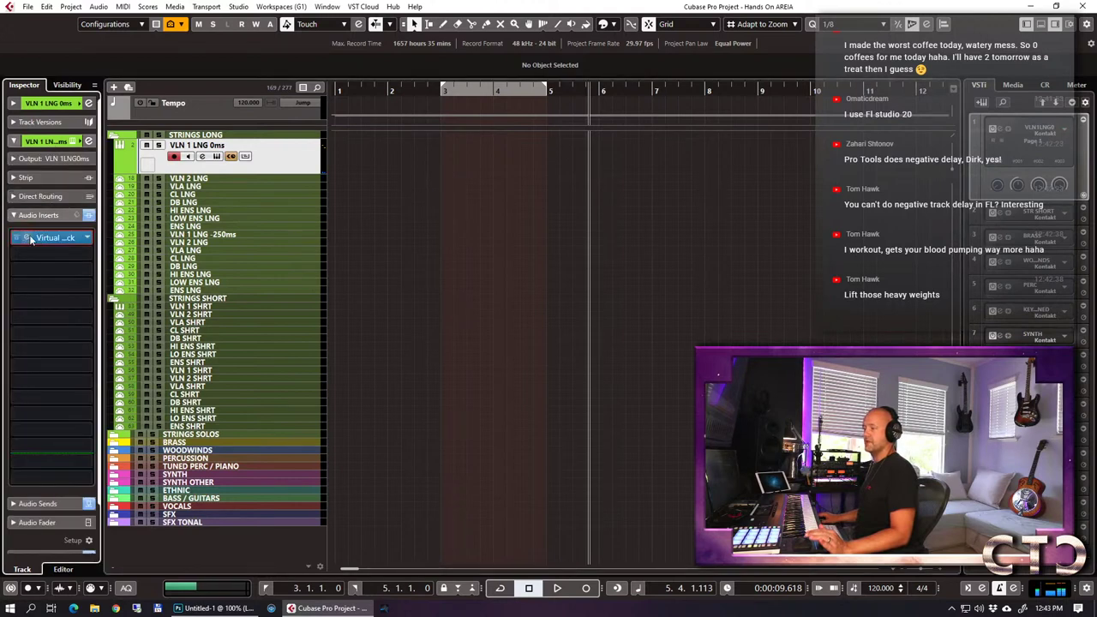
{"action": "left_click", "coordinate": [30, 239]}
{"action": "left_click_drag", "start_coordinate": [295, 185], "coordinate": [290, 240]}
{"action": "scroll", "coordinate": [256, 375], "scroll_direction": "down", "scroll_amount": 5}
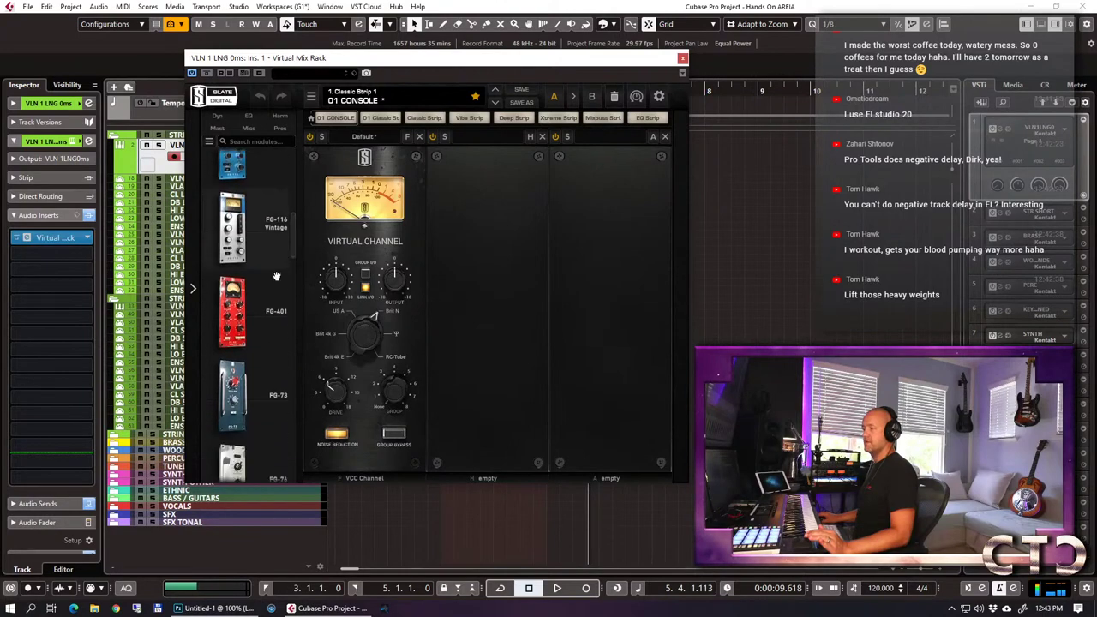
{"action": "scroll", "coordinate": [256, 374], "scroll_direction": "down", "scroll_amount": 2}
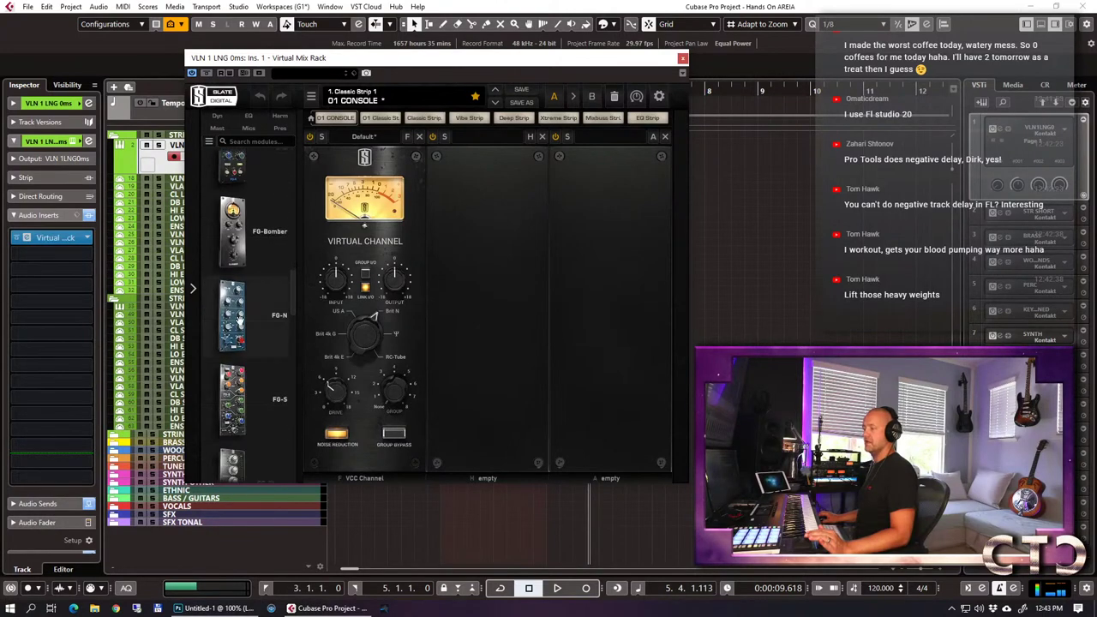
{"action": "left_click_drag", "start_coordinate": [238, 319], "coordinate": [501, 291]}
{"action": "left_click_drag", "start_coordinate": [470, 410], "coordinate": [466, 372]}
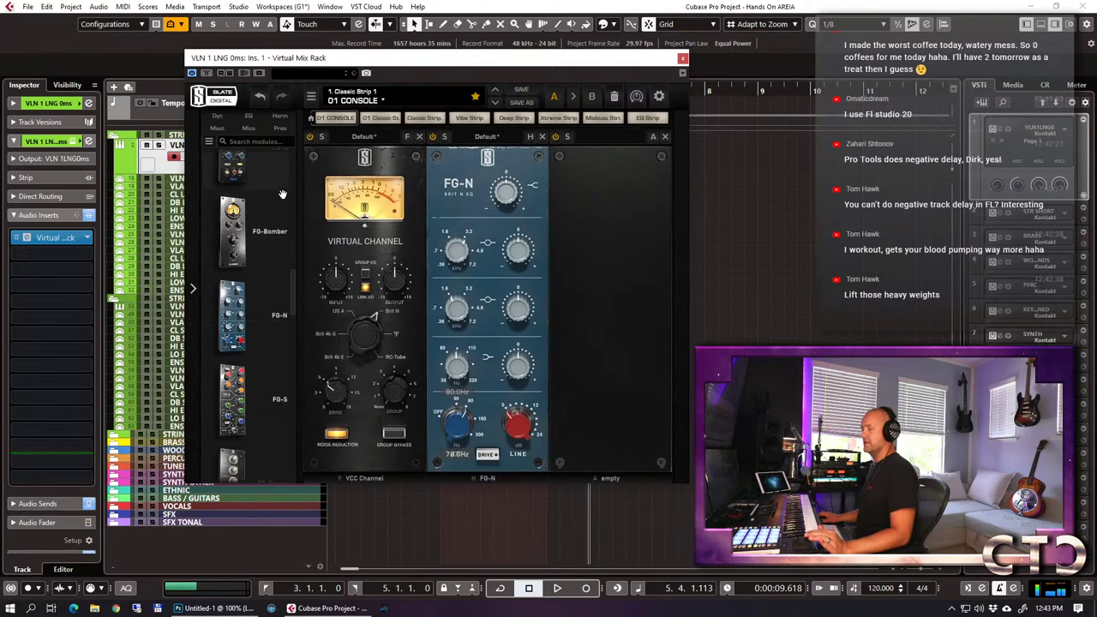
Add the CS-EQ module to the rack's empty third slot, boost its HMF gain by about 1.23 and trim the LMF gain.
{"action": "left_click_drag", "start_coordinate": [298, 287], "coordinate": [316, 143]}
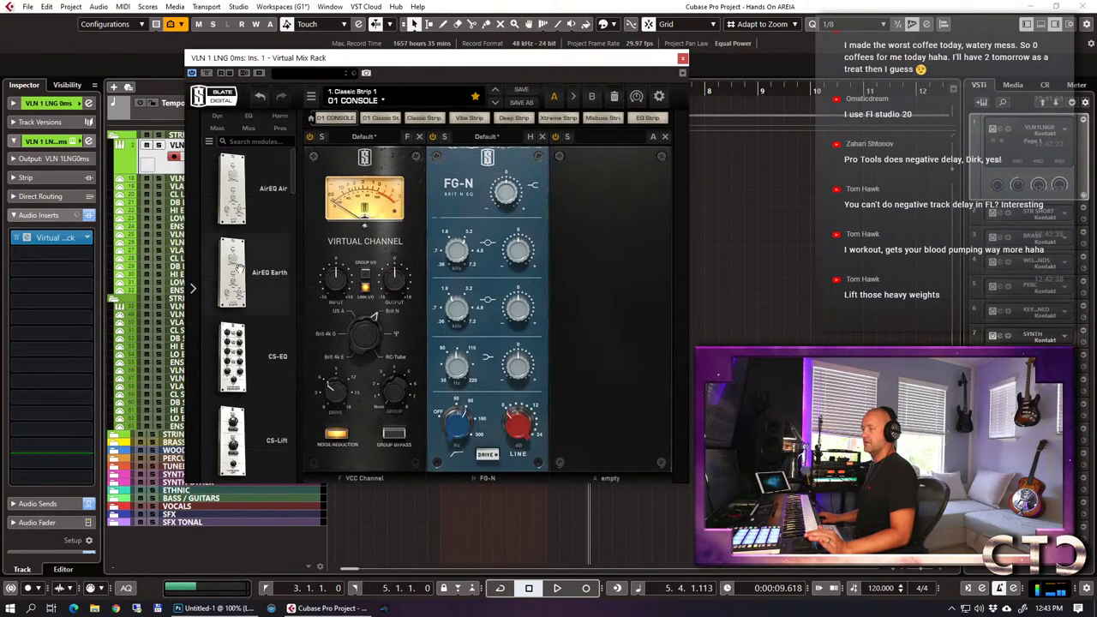
{"action": "left_click_drag", "start_coordinate": [249, 345], "coordinate": [603, 298]}
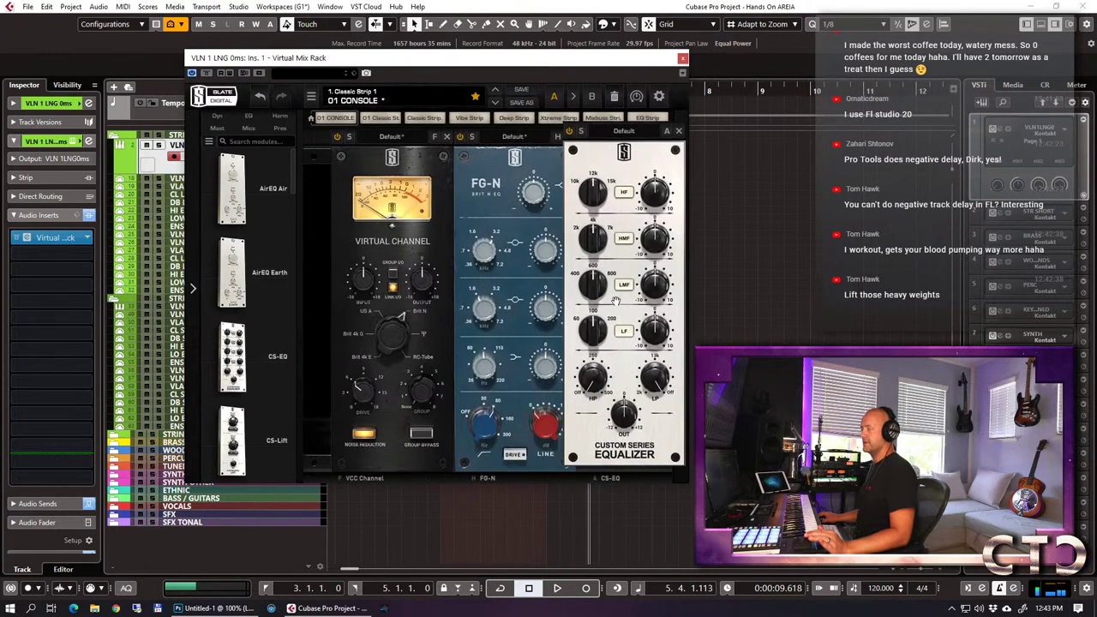
{"action": "mouse_move", "coordinate": [580, 247]}
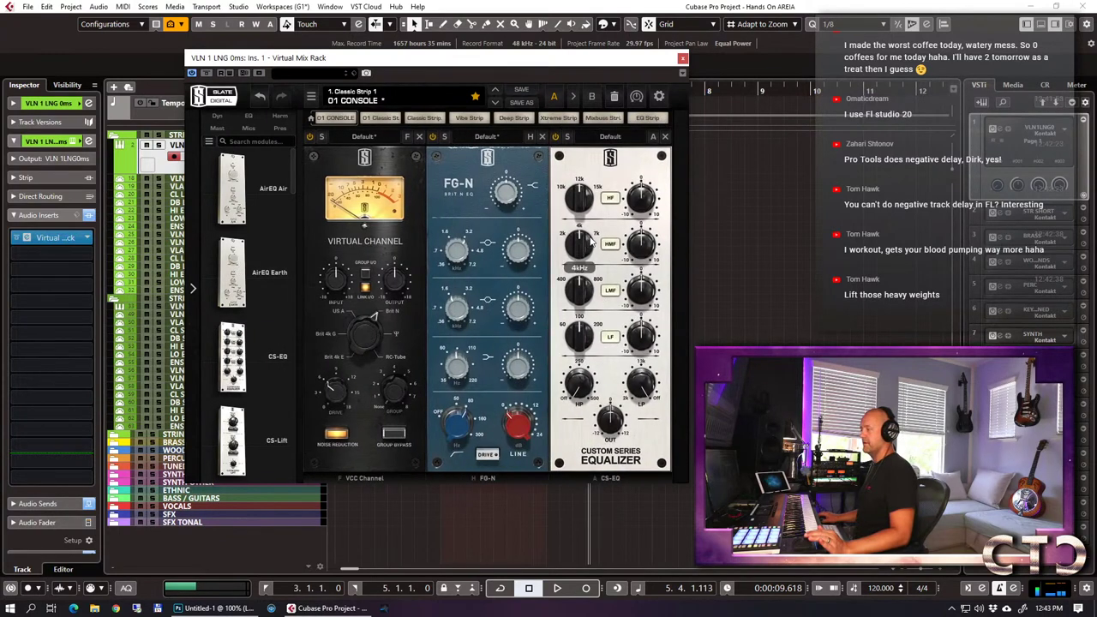
{"action": "left_click_drag", "start_coordinate": [647, 247], "coordinate": [641, 244]}
{"action": "double_click", "coordinate": [641, 244]}
{"action": "left_click_drag", "start_coordinate": [640, 244], "coordinate": [642, 240]}
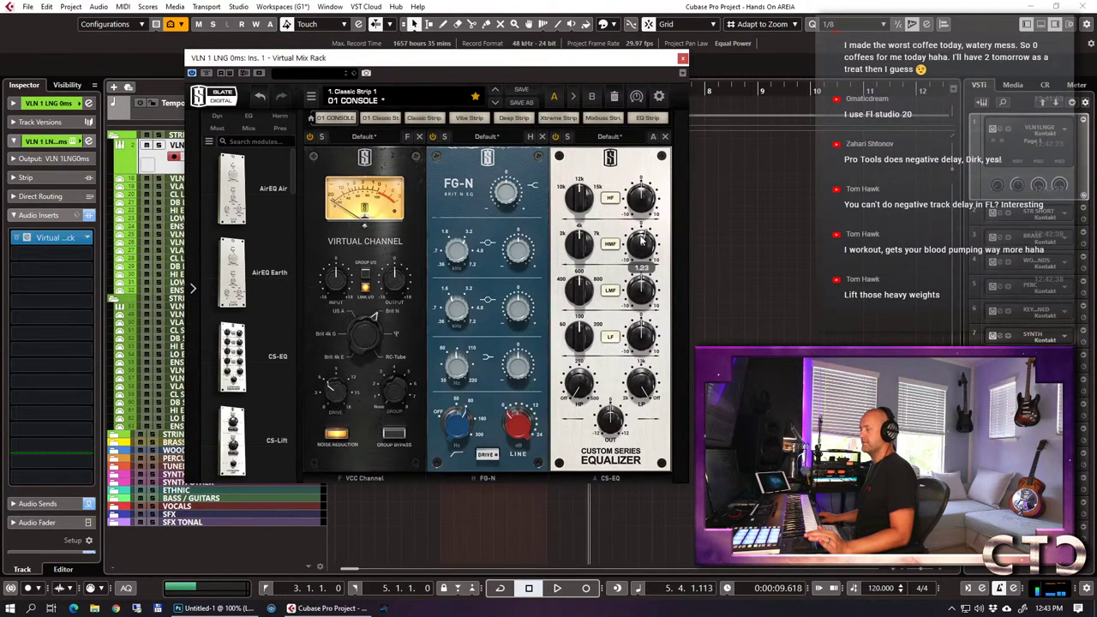
{"action": "mouse_move", "coordinate": [638, 289]}
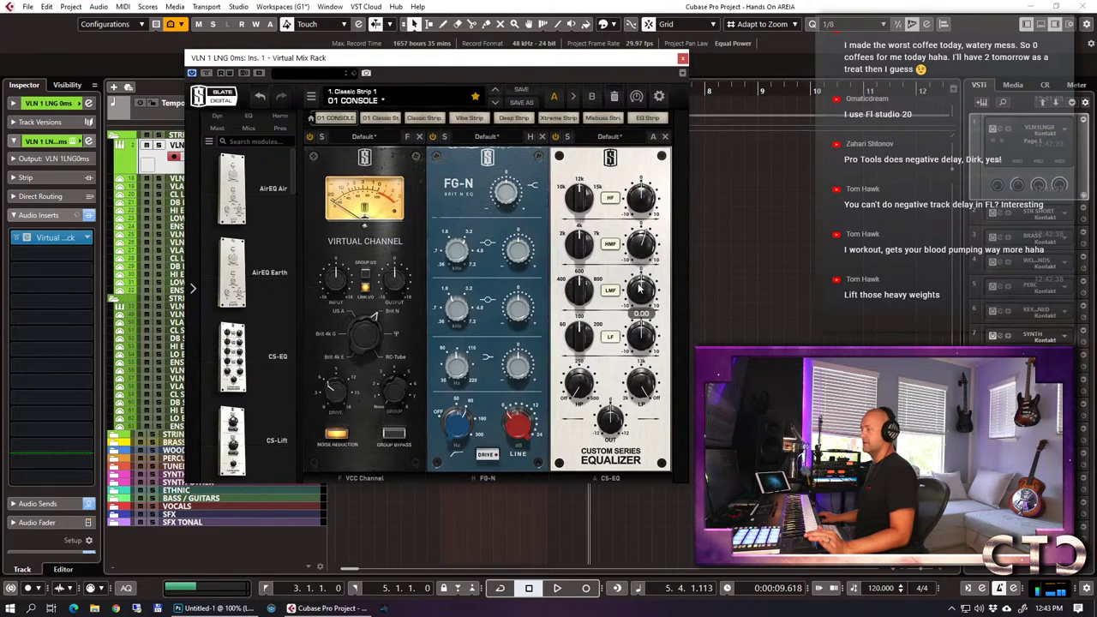
{"action": "left_click_drag", "start_coordinate": [639, 289], "coordinate": [639, 291]}
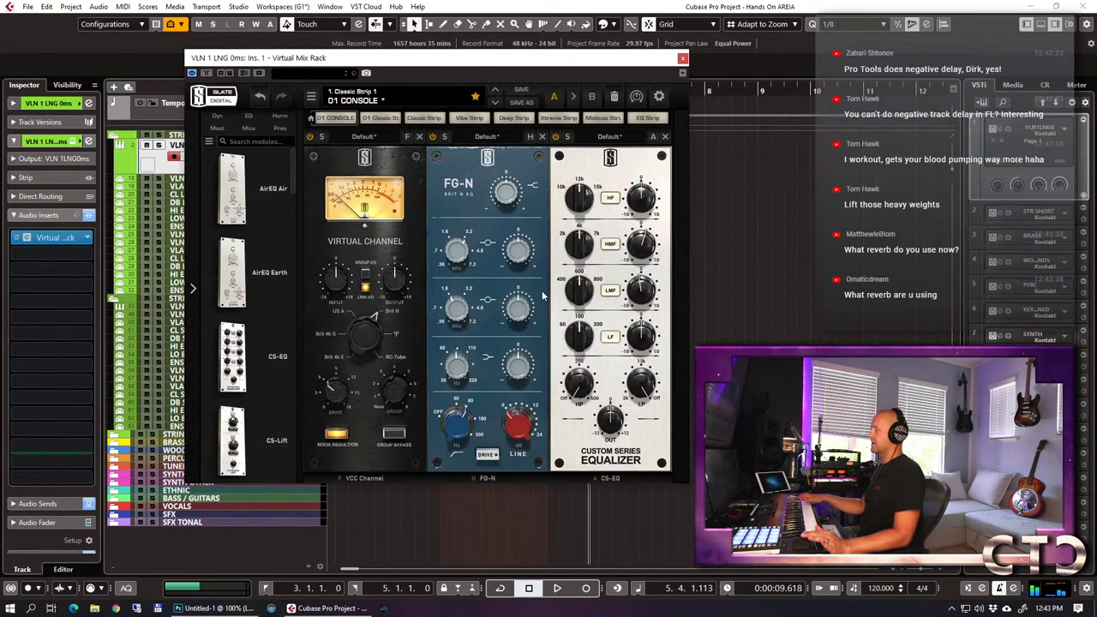
Compare the rack bypassed and active, then cut the CS-EQ HMF gain and boost its HF gain slightly.
{"action": "left_click", "coordinate": [205, 73]}
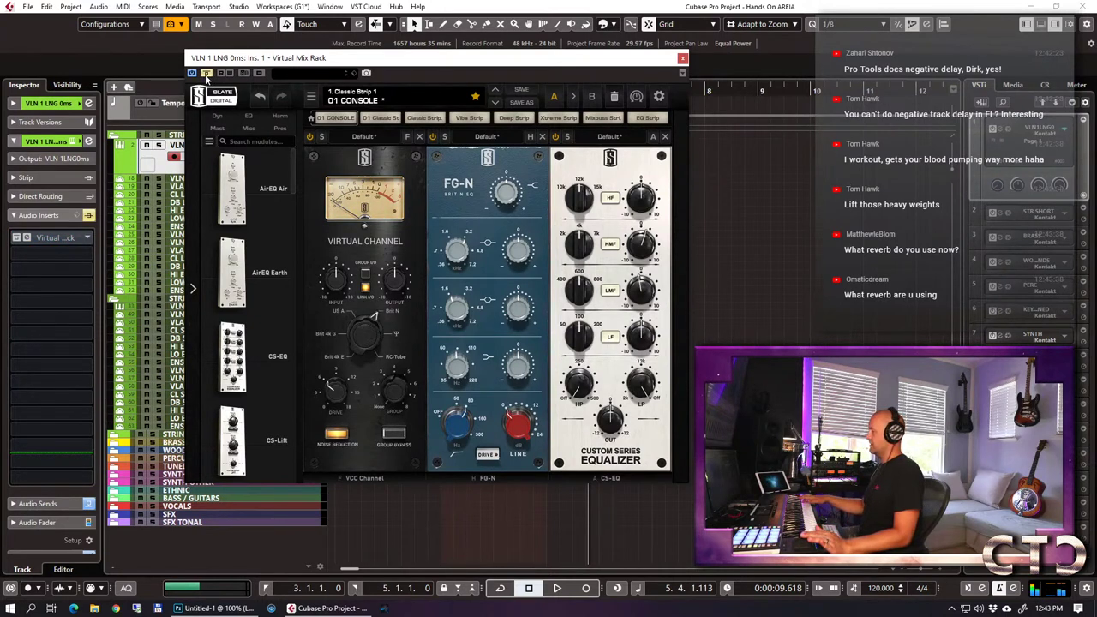
{"action": "left_click", "coordinate": [206, 74]}
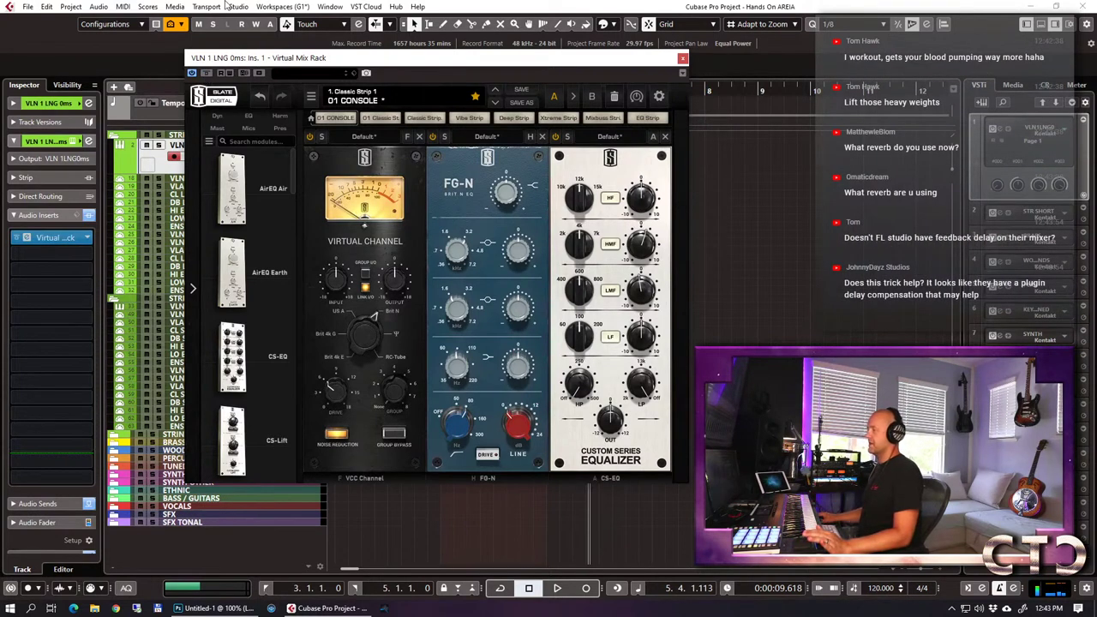
{"action": "left_click_drag", "start_coordinate": [636, 248], "coordinate": [636, 263]}
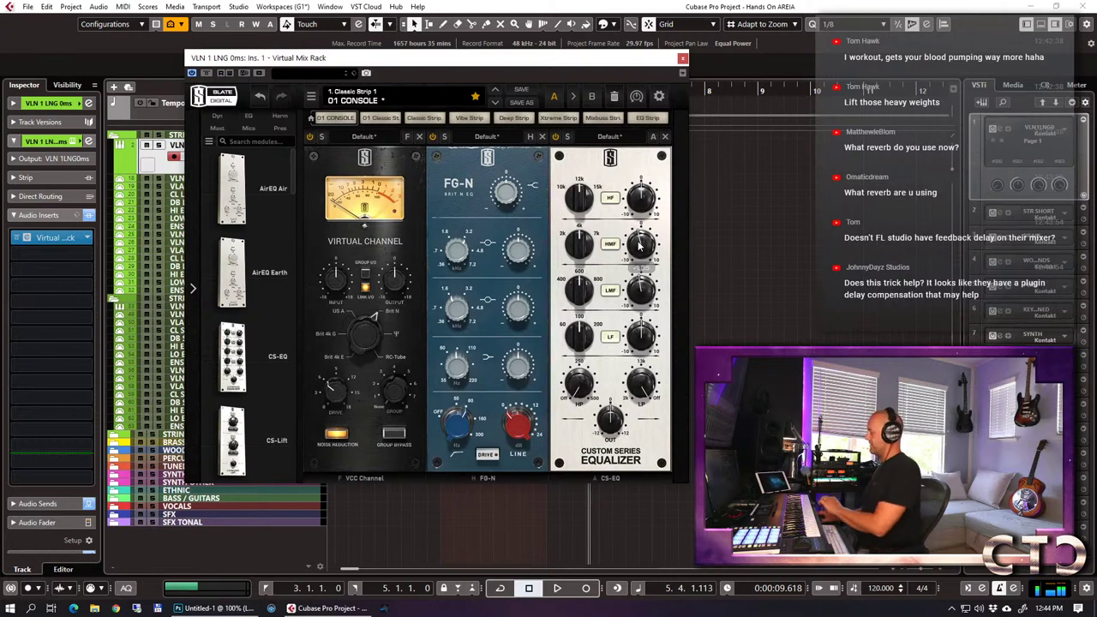
{"action": "mouse_move", "coordinate": [638, 249]}
{"action": "left_mouse_down"}
{"action": "mouse_move", "coordinate": [640, 258]}
{"action": "mouse_move", "coordinate": [642, 207]}
{"action": "mouse_move", "coordinate": [648, 267]}
{"action": "left_mouse_up"}
{"action": "left_click_drag", "start_coordinate": [640, 202], "coordinate": [639, 204]}
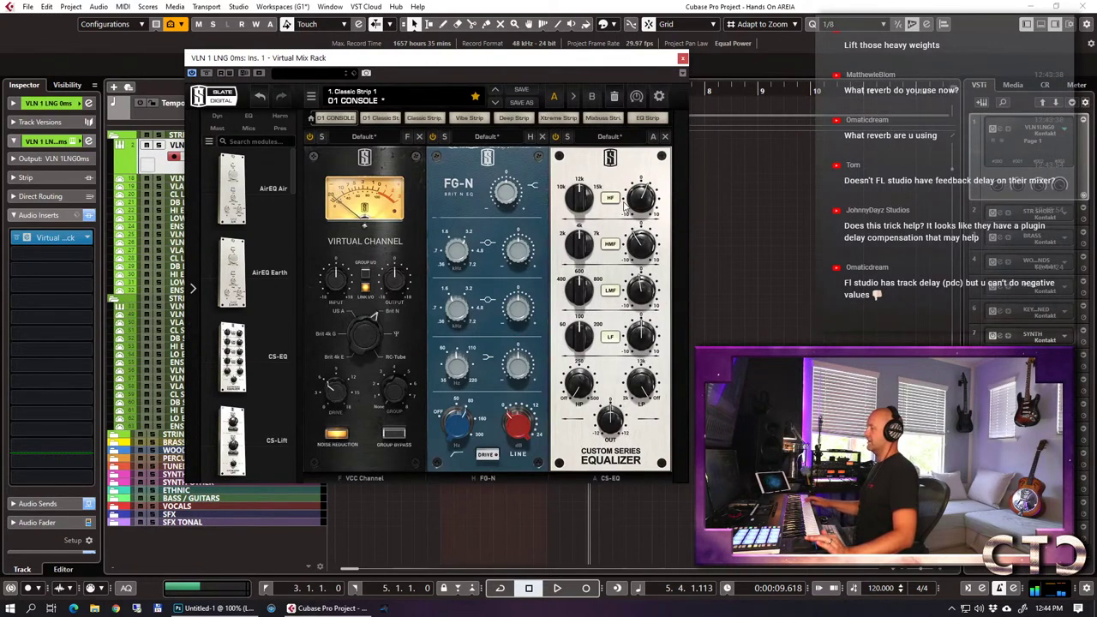
Examine the microphone and reverb settings of the 01 Areia - 16 Violins LONG patch in Kontakt.
{"action": "left_click", "coordinate": [72, 143]}
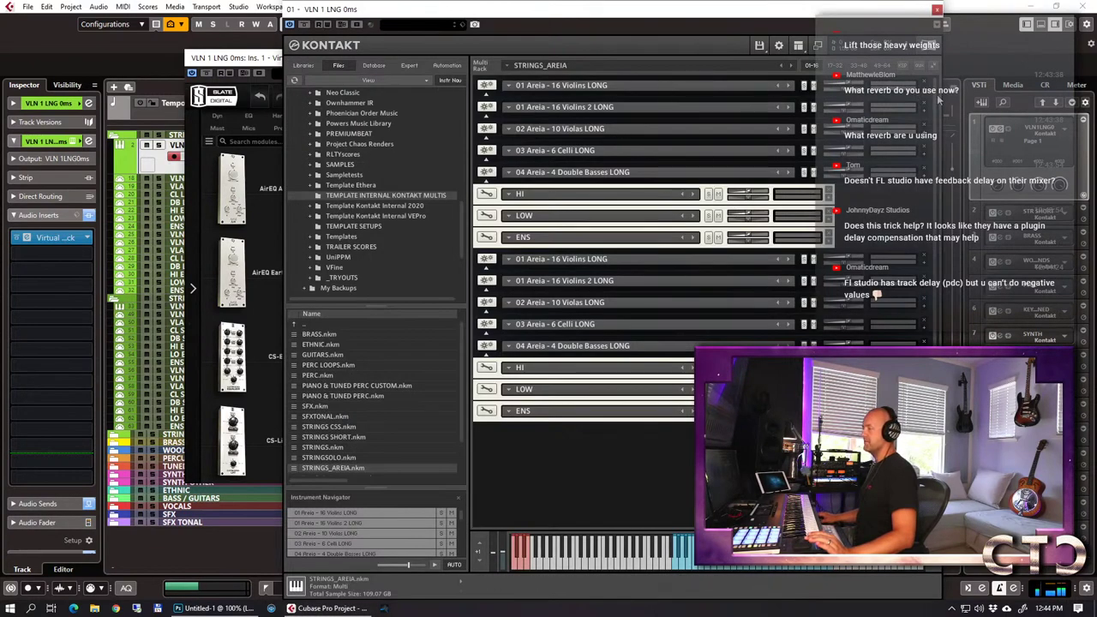
{"action": "left_click", "coordinate": [704, 89]}
{"action": "left_click", "coordinate": [704, 89]}
{"action": "left_click", "coordinate": [704, 91]}
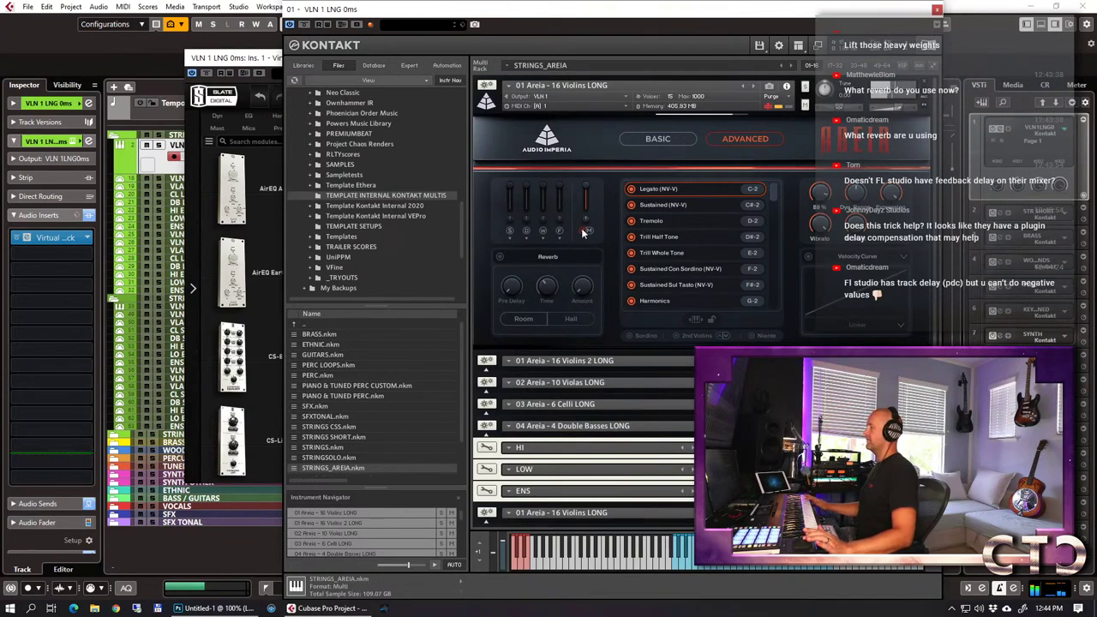
{"action": "left_click", "coordinate": [937, 11]}
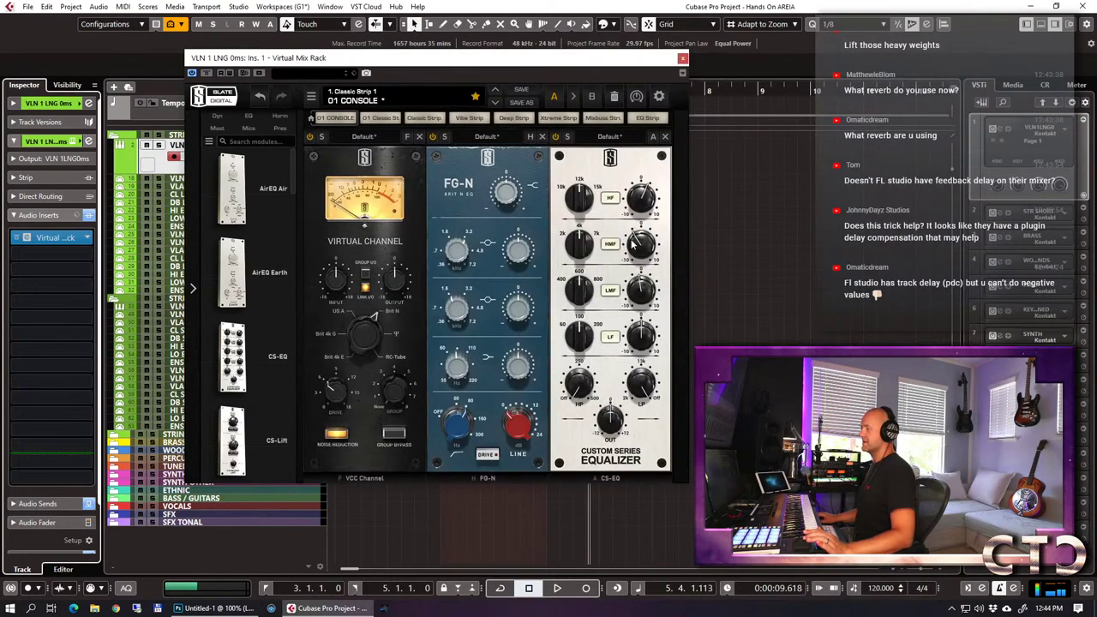
Set the VLN 1 LNG 0ms reverb send level to -6 and readjust the CS-EQ HMF gain to a cut of about 3.75.
{"action": "left_click_drag", "start_coordinate": [641, 251], "coordinate": [641, 240]}
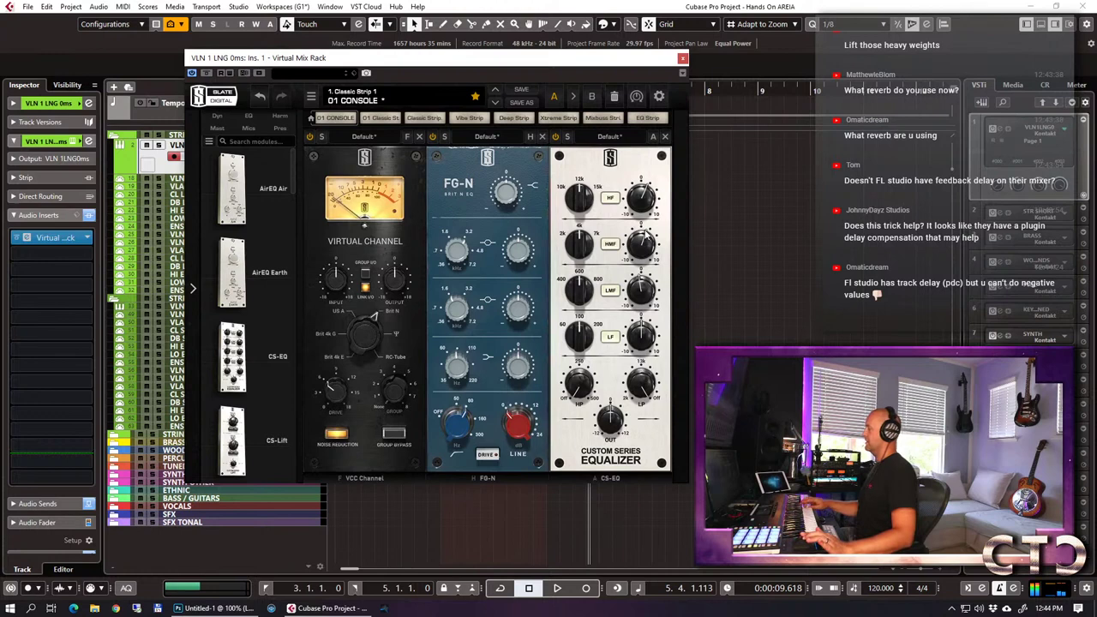
{"action": "left_click", "coordinate": [38, 503]}
{"action": "double_click", "coordinate": [50, 258]}
{"action": "type", "text": "-6"}
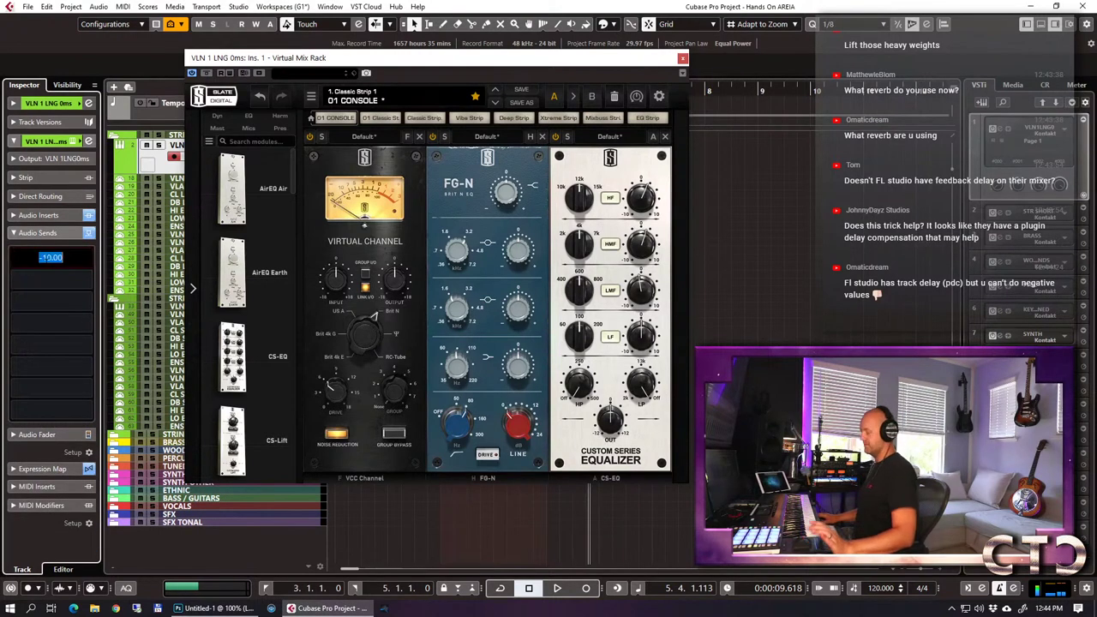
{"action": "key", "text": "Return"}
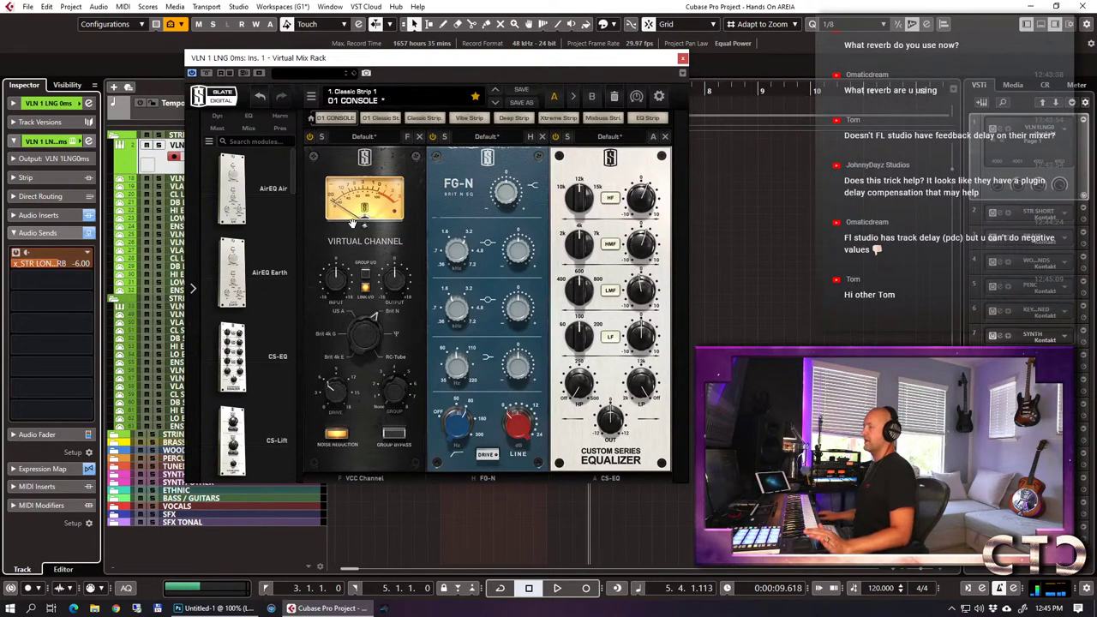
{"action": "left_click_drag", "start_coordinate": [634, 244], "coordinate": [638, 264]}
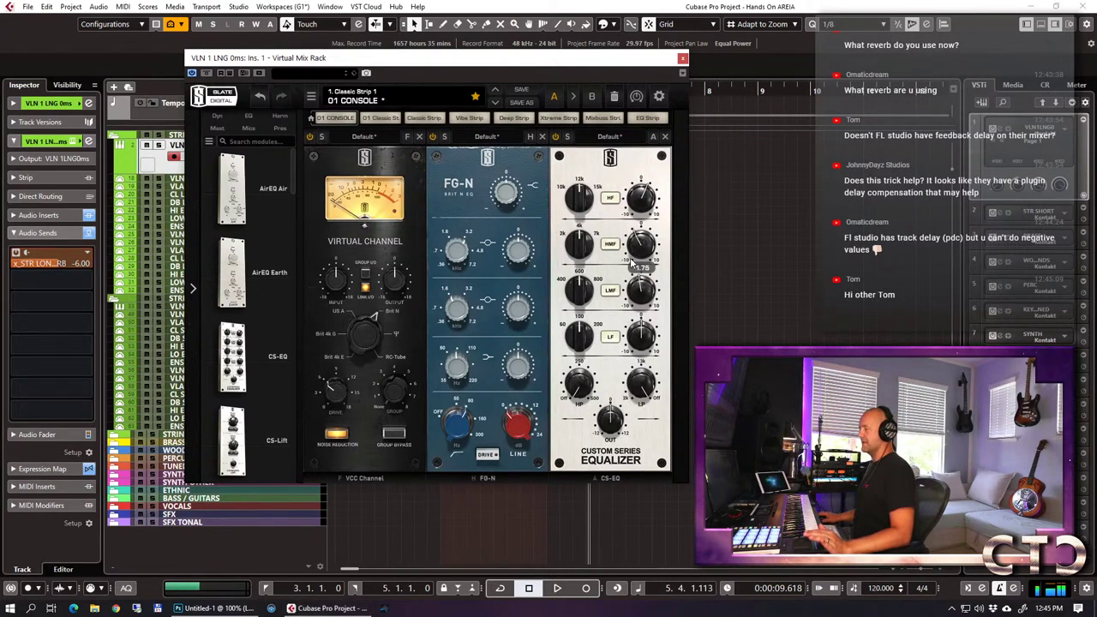
Reopen the Kontakt instrument of VLN 1 LNG 0ms and check the CM microphone of the 16 Violins LONG patch.
{"action": "left_click", "coordinate": [89, 140]}
{"action": "left_click", "coordinate": [587, 232]}
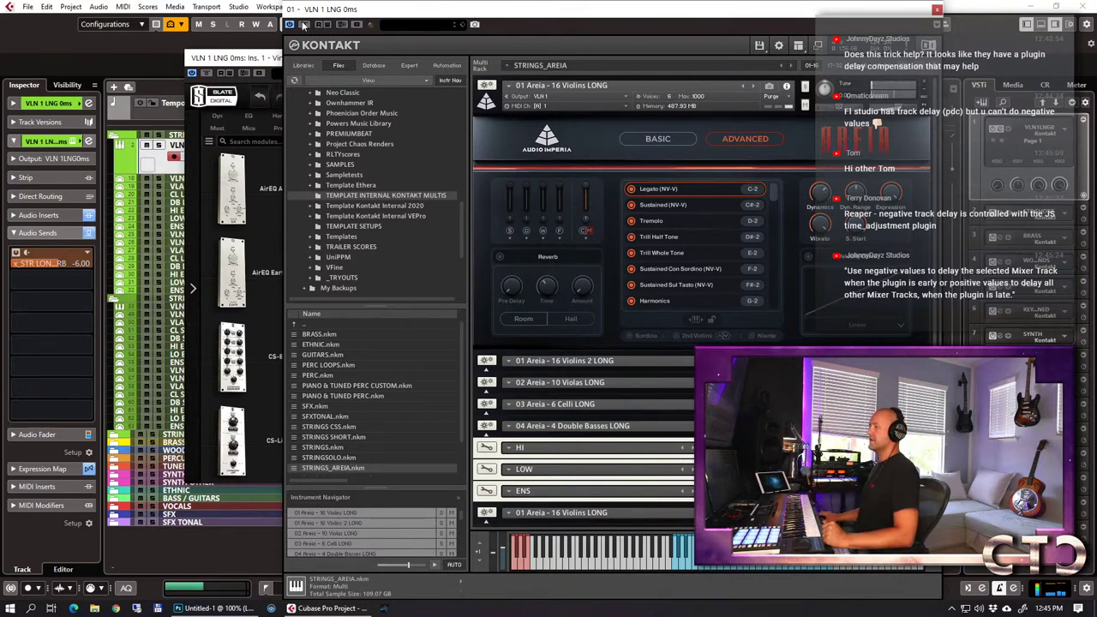
{"action": "left_click", "coordinate": [937, 10]}
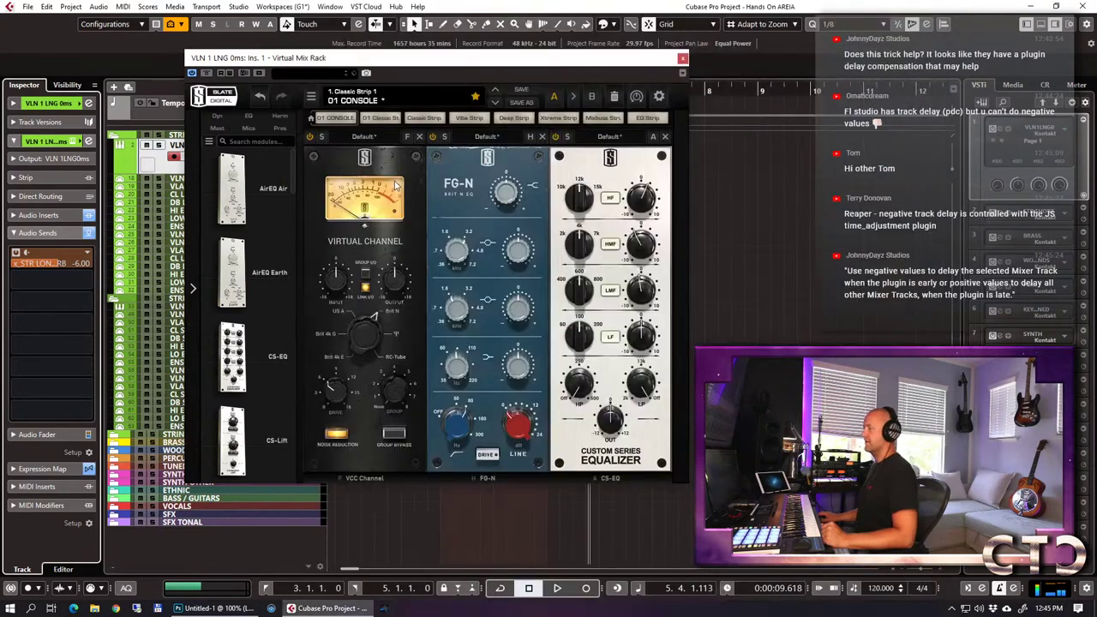
Save the rack as the preset AREIA VLN 1 in the CTD TEMPLATE bank, with Dream Strip disabled.
{"action": "left_click", "coordinate": [521, 102]}
{"action": "left_click", "coordinate": [514, 240]}
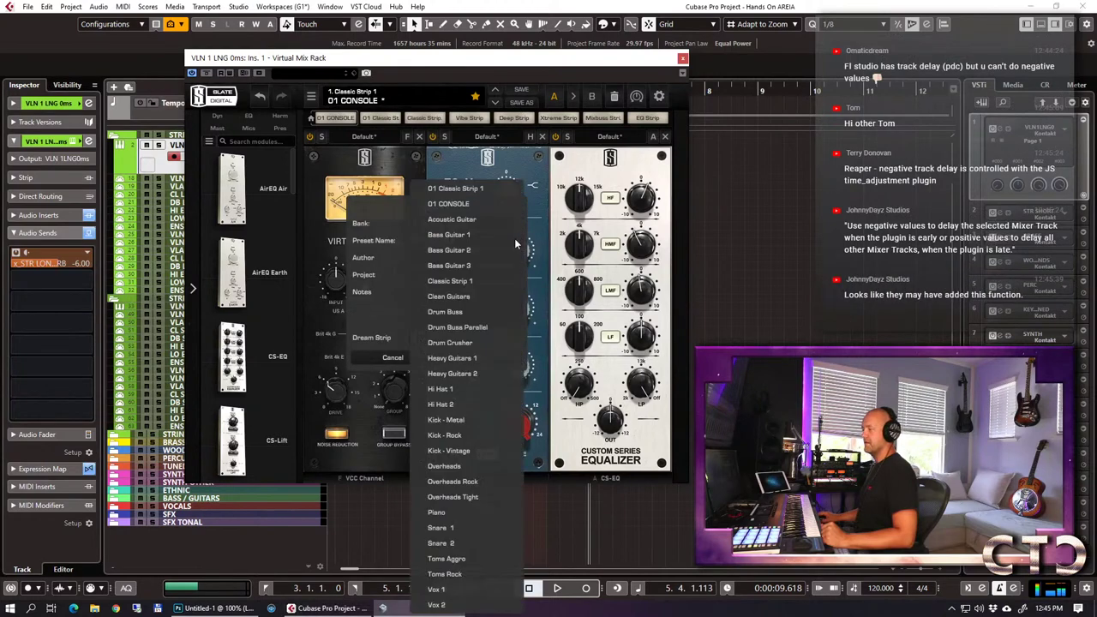
{"action": "left_click", "coordinate": [377, 212]}
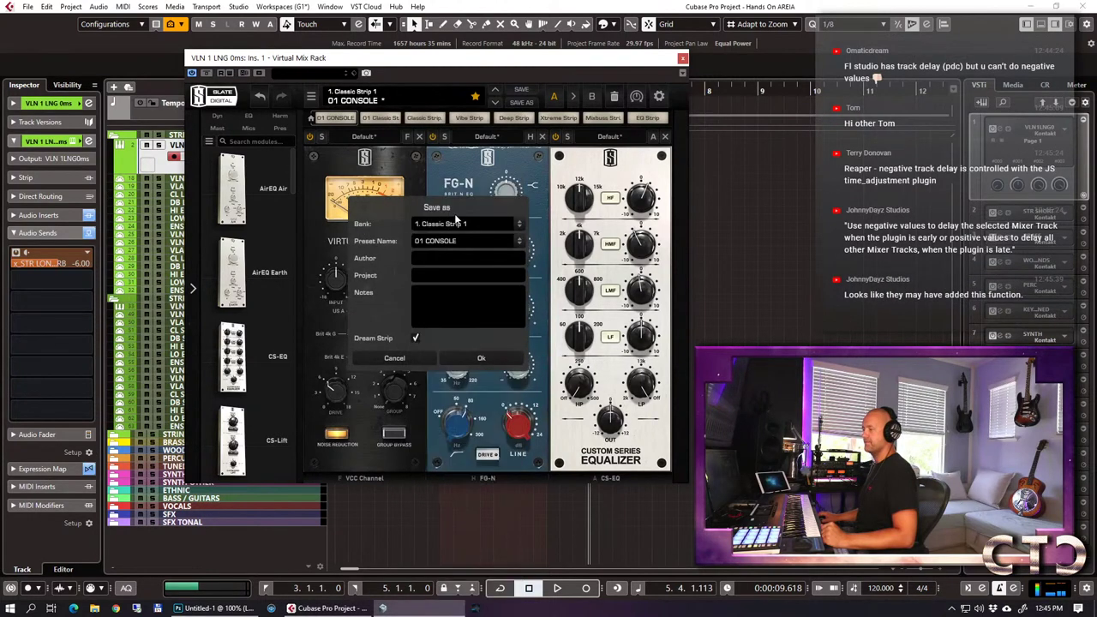
{"action": "left_click", "coordinate": [517, 223]}
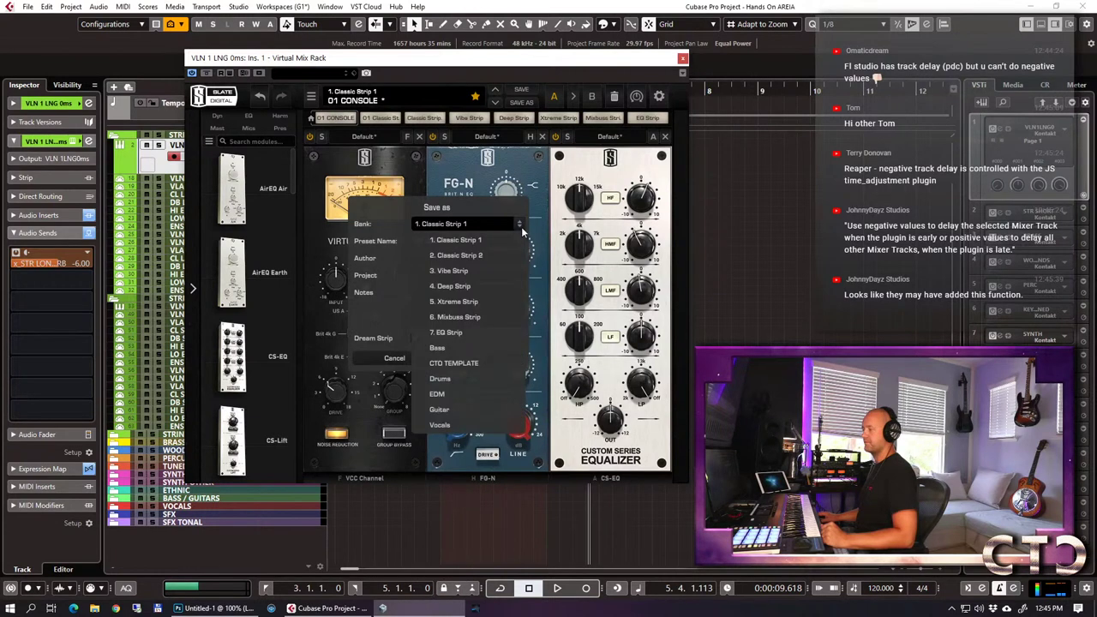
{"action": "left_click", "coordinate": [475, 362]}
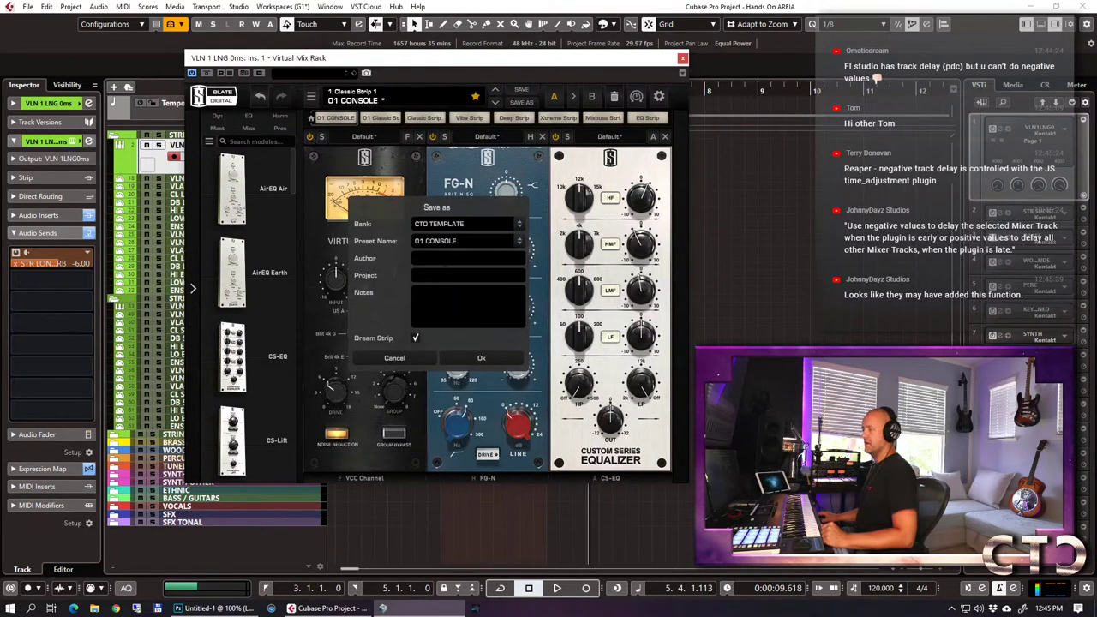
{"action": "left_click", "coordinate": [461, 247]}
{"action": "type", "text": "AREIA"}
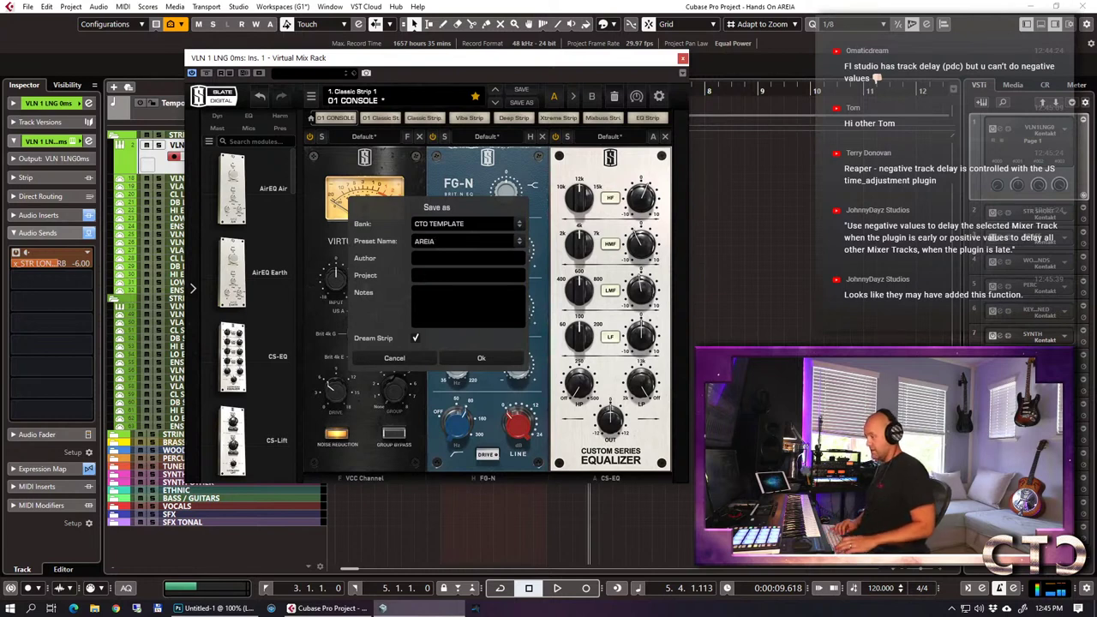
{"action": "type", "text": " VLN 1"}
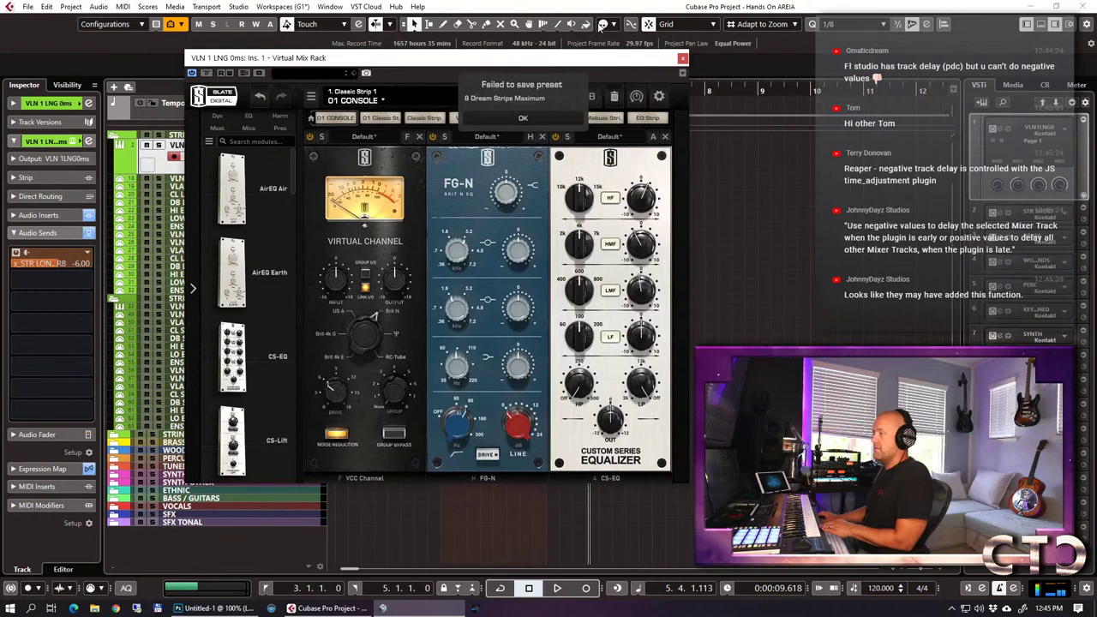
{"action": "left_click", "coordinate": [546, 115]}
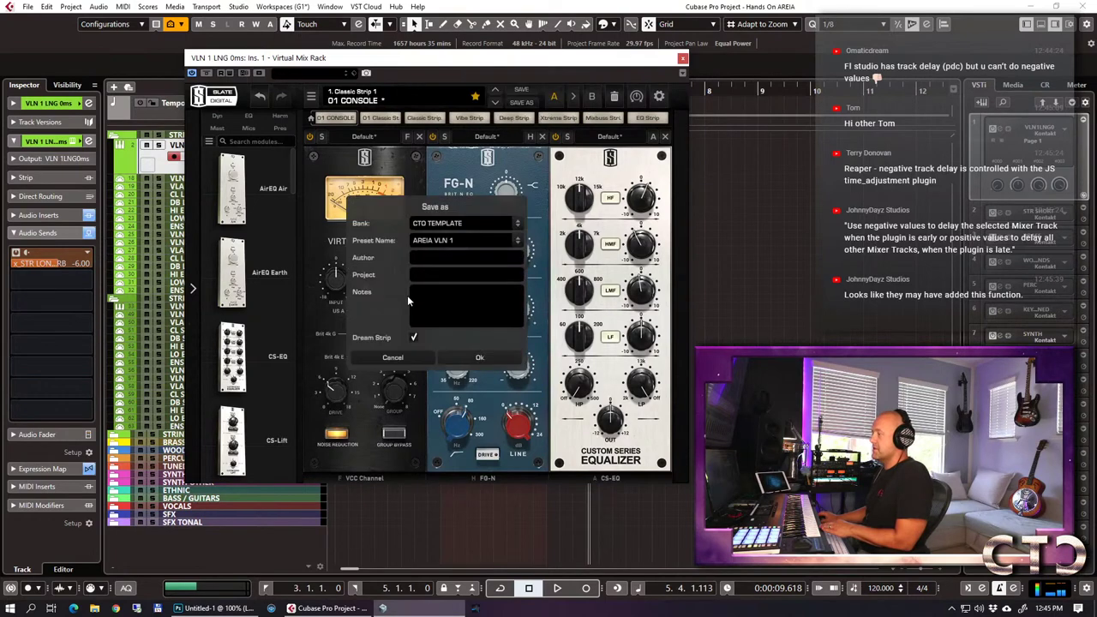
{"action": "left_click", "coordinate": [476, 357]}
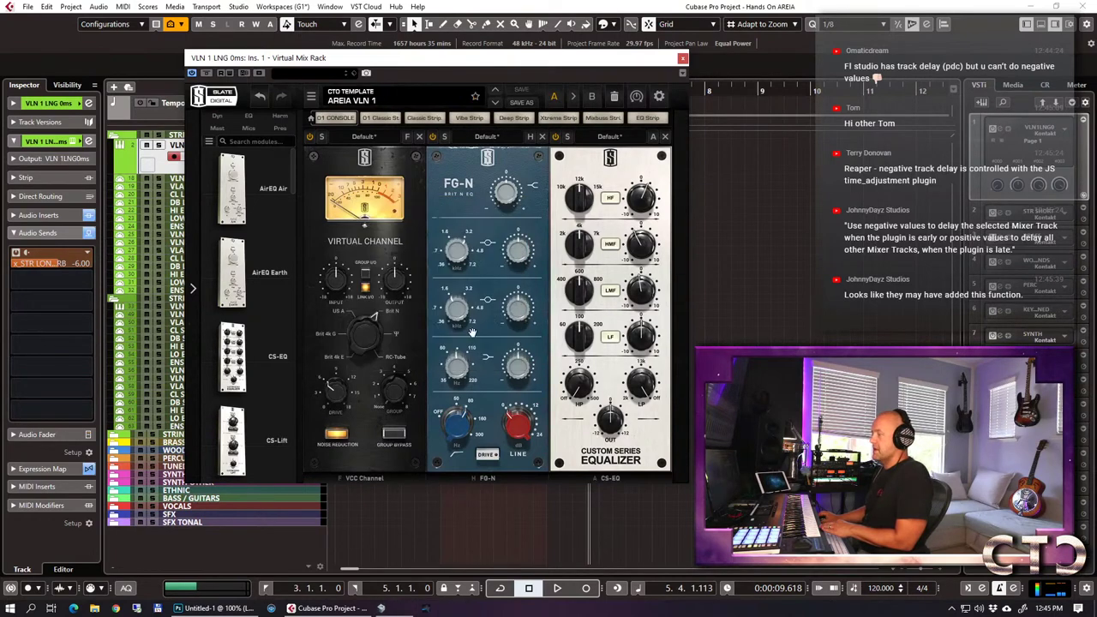
Load the AREIA VLN 1 preset from the CTD TEMPLATE bank into the Virtual Mix Rack insert of VLN 1 LNG -250ms.
{"action": "left_click", "coordinate": [682, 58]}
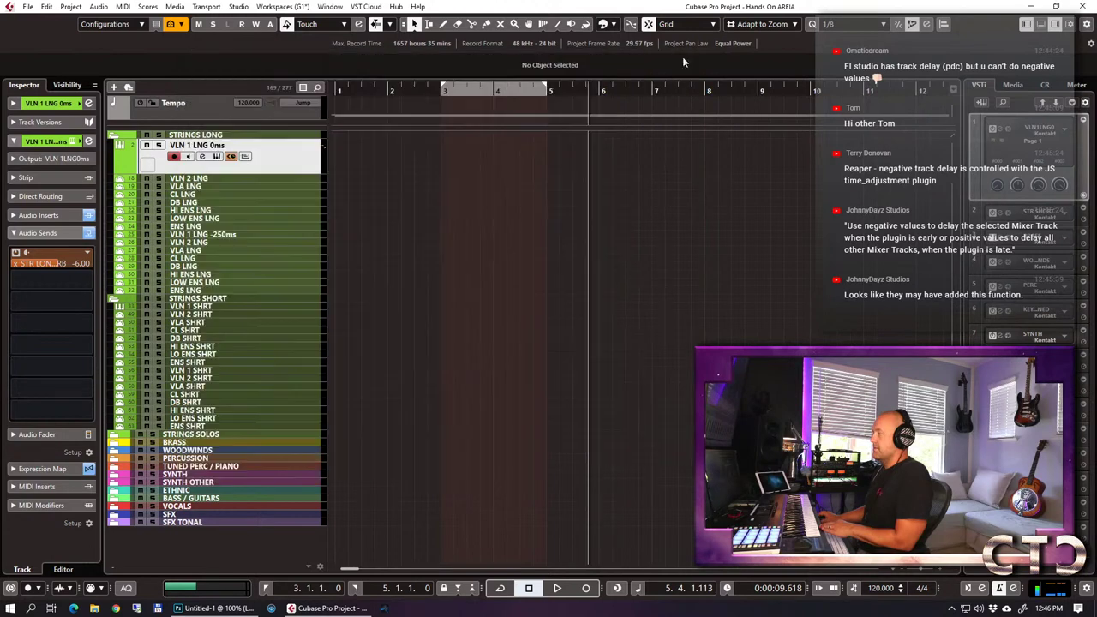
{"action": "left_click", "coordinate": [237, 235]}
{"action": "left_click", "coordinate": [44, 158]}
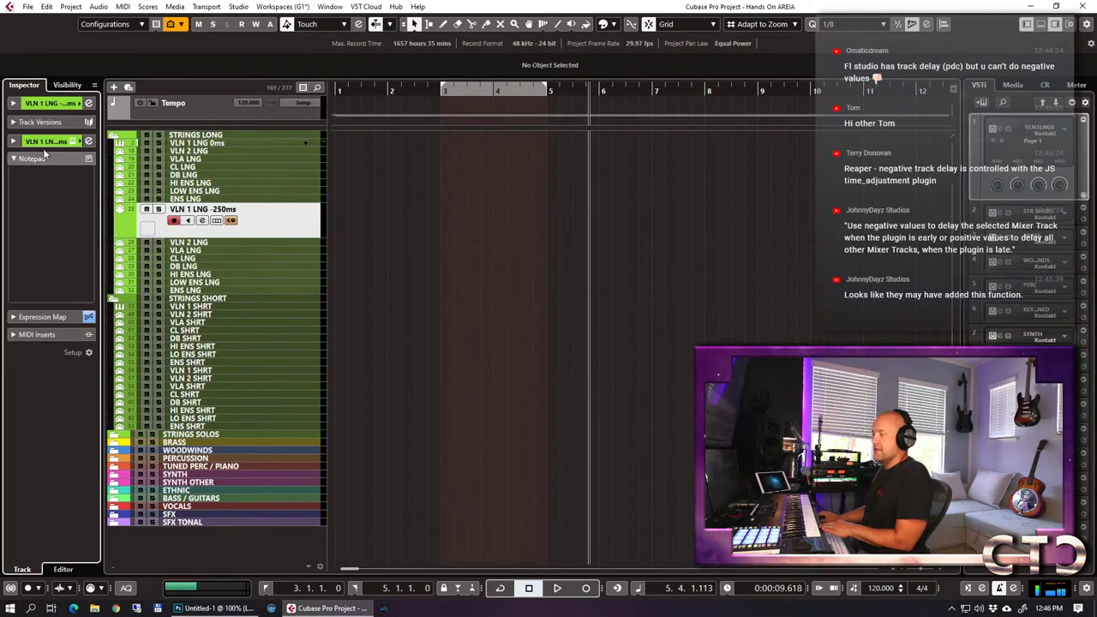
{"action": "left_click", "coordinate": [44, 144]}
{"action": "left_click", "coordinate": [46, 217]}
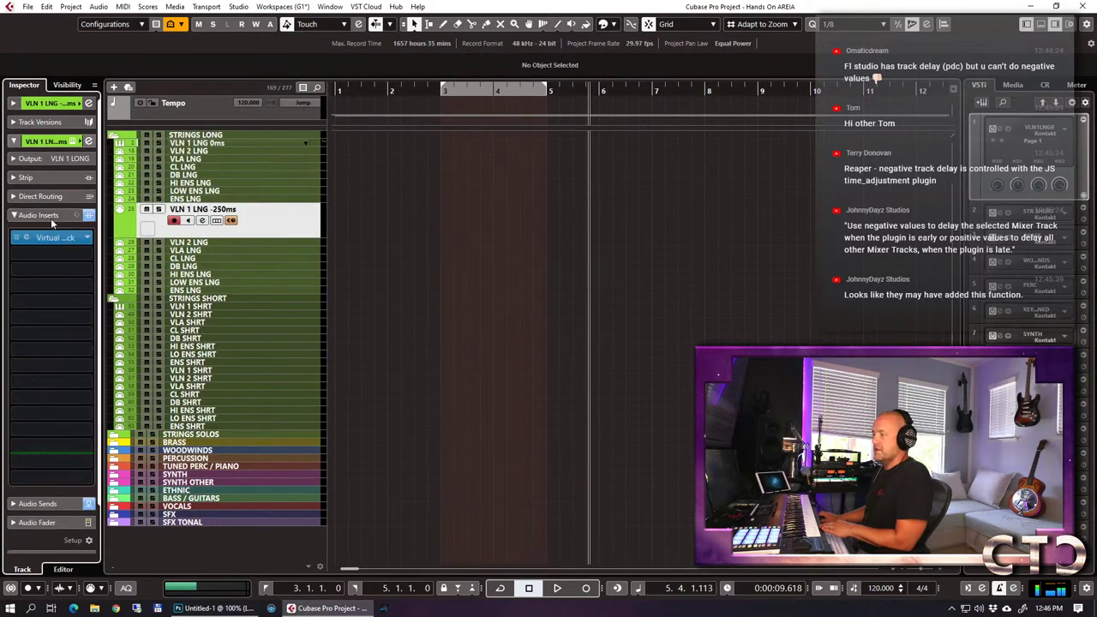
{"action": "left_click", "coordinate": [31, 239]}
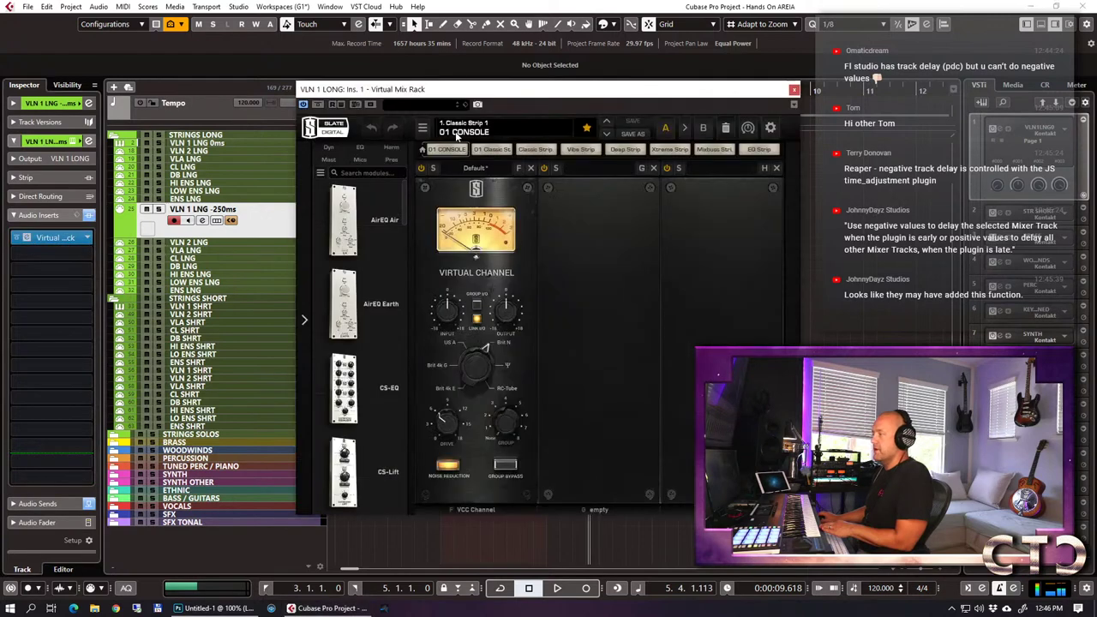
{"action": "left_click", "coordinate": [456, 133]}
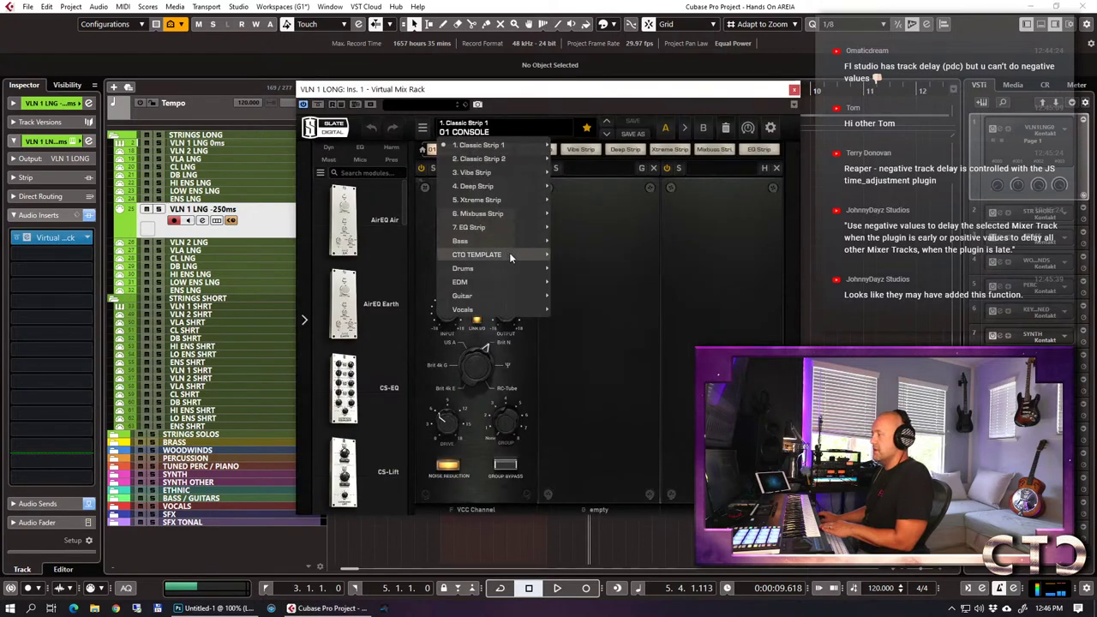
{"action": "mouse_move", "coordinate": [509, 252]}
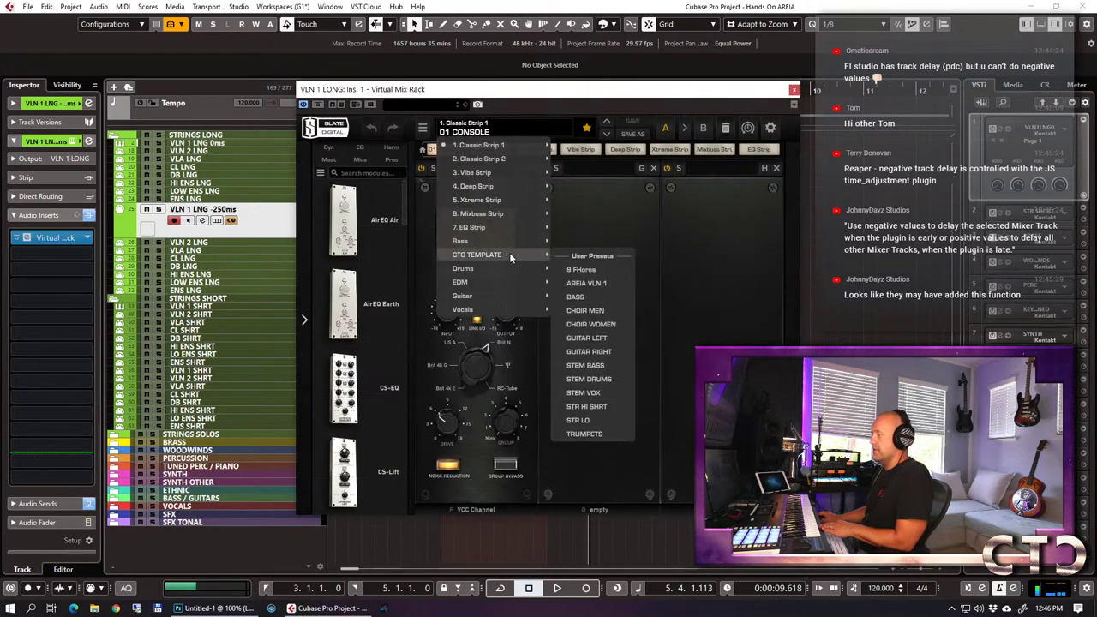
{"action": "left_click", "coordinate": [603, 283]}
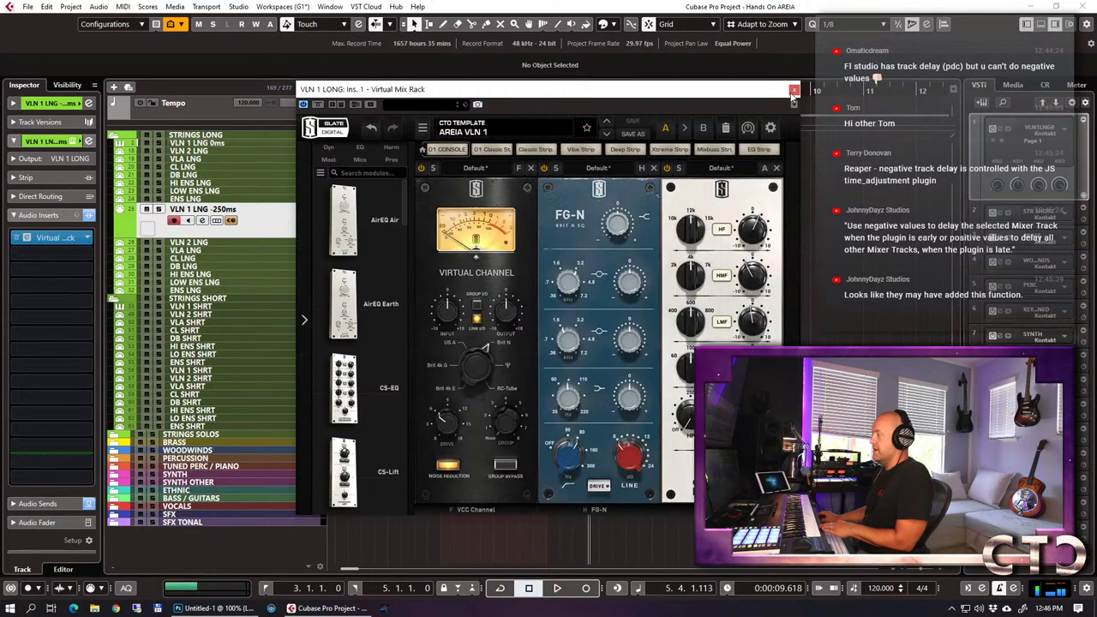
{"action": "left_click", "coordinate": [794, 89]}
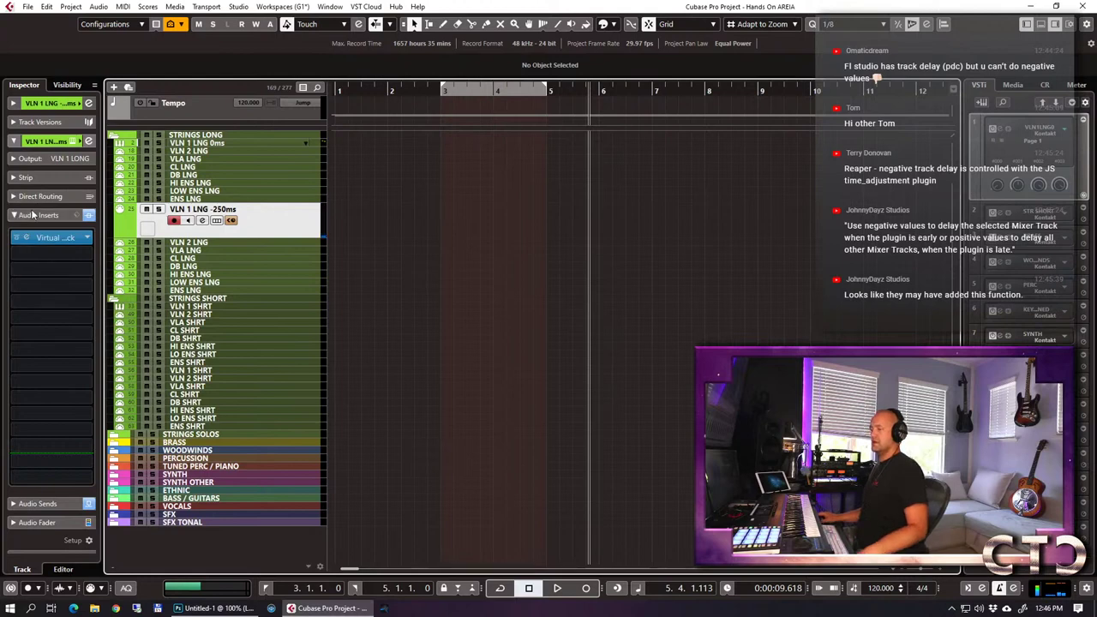
Set the STR LONG VERB send level of VLN 1 LNG -250ms to -6.
{"action": "left_click", "coordinate": [36, 504]}
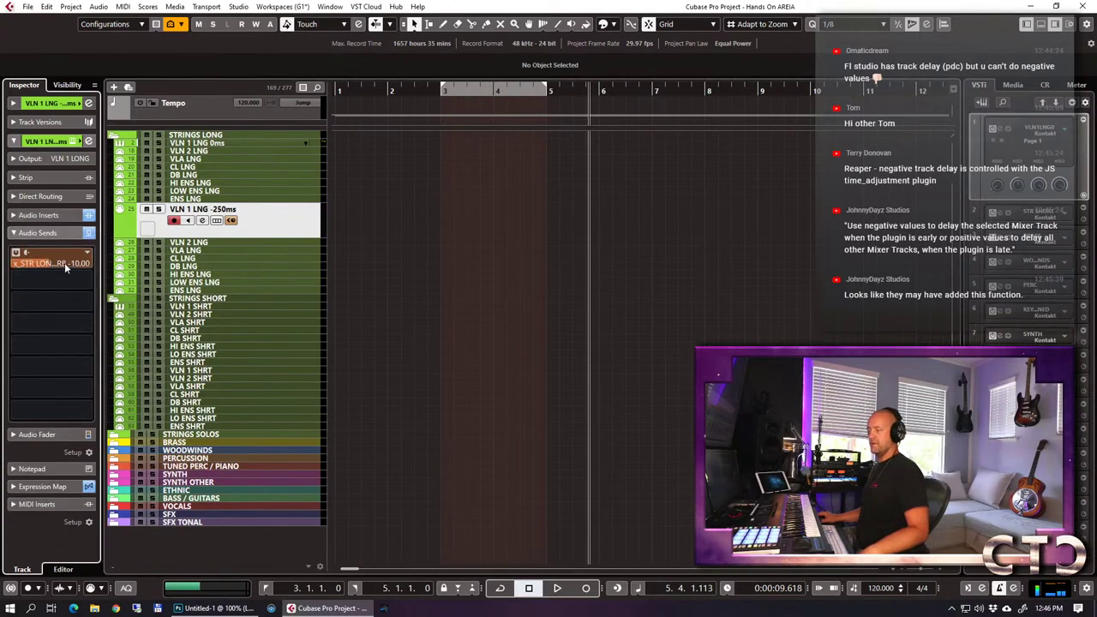
{"action": "type", "text": "-6"}
{"action": "key", "text": "Return"}
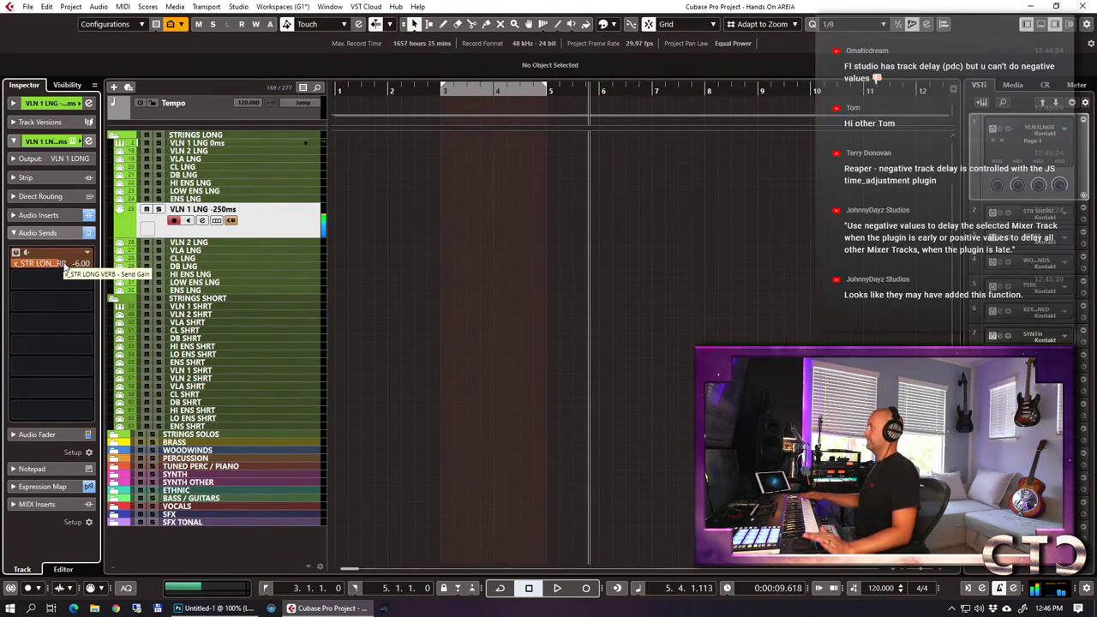
Set the project tempo to 80 and record a MIDI phrase on VLN 1 LNG 0ms from bar 3 to bar 8.
{"action": "left_click", "coordinate": [222, 146]}
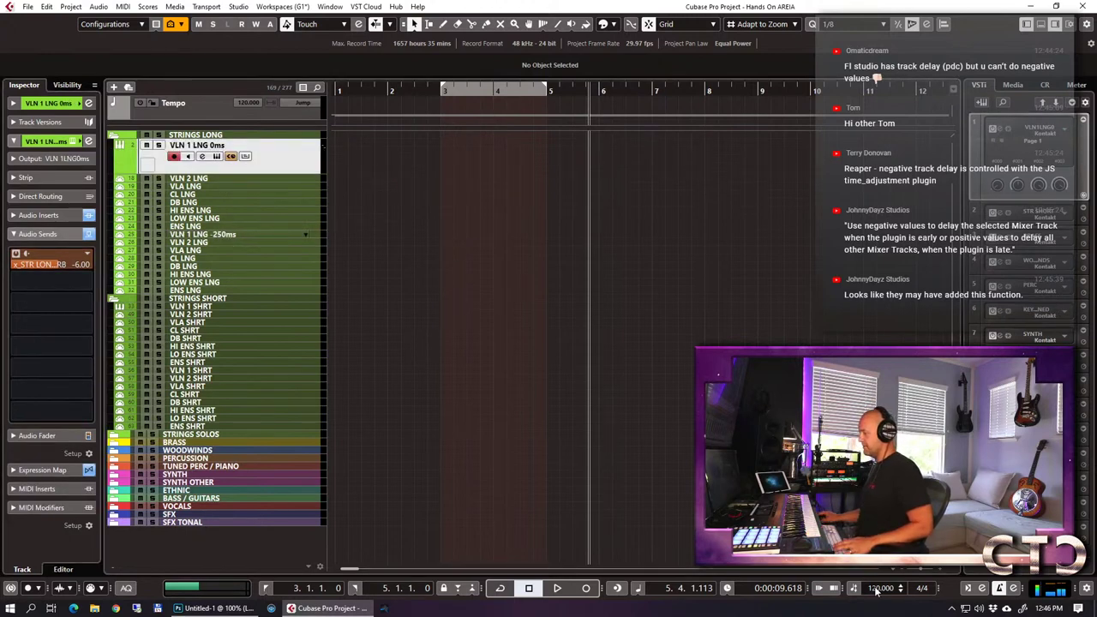
{"action": "type", "text": "80"}
{"action": "key", "text": "Return"}
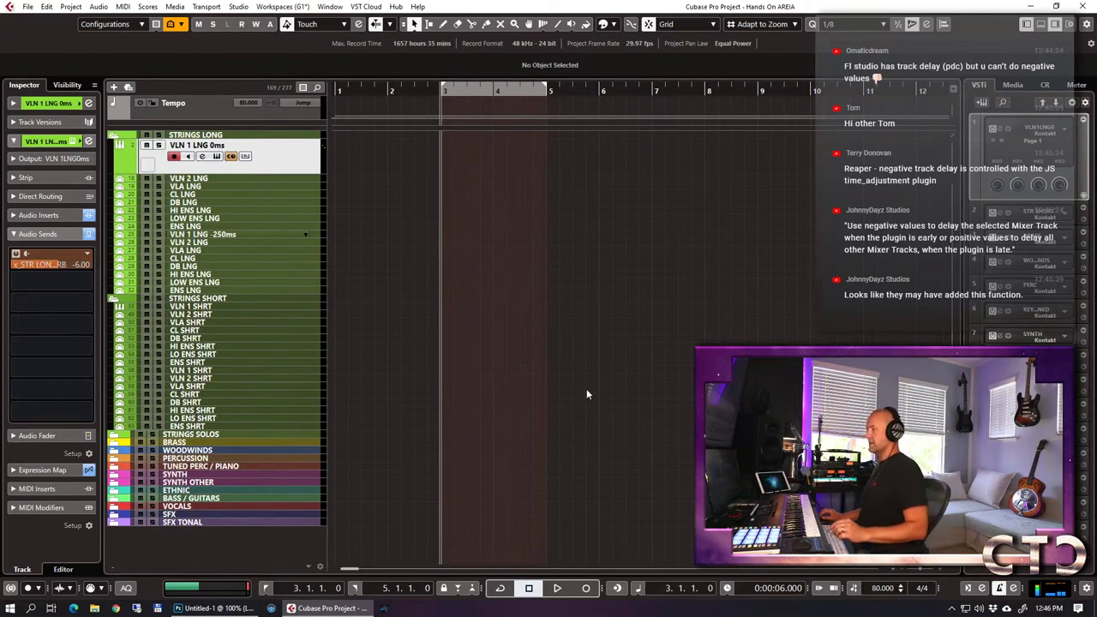
{"action": "key", "text": "space"}
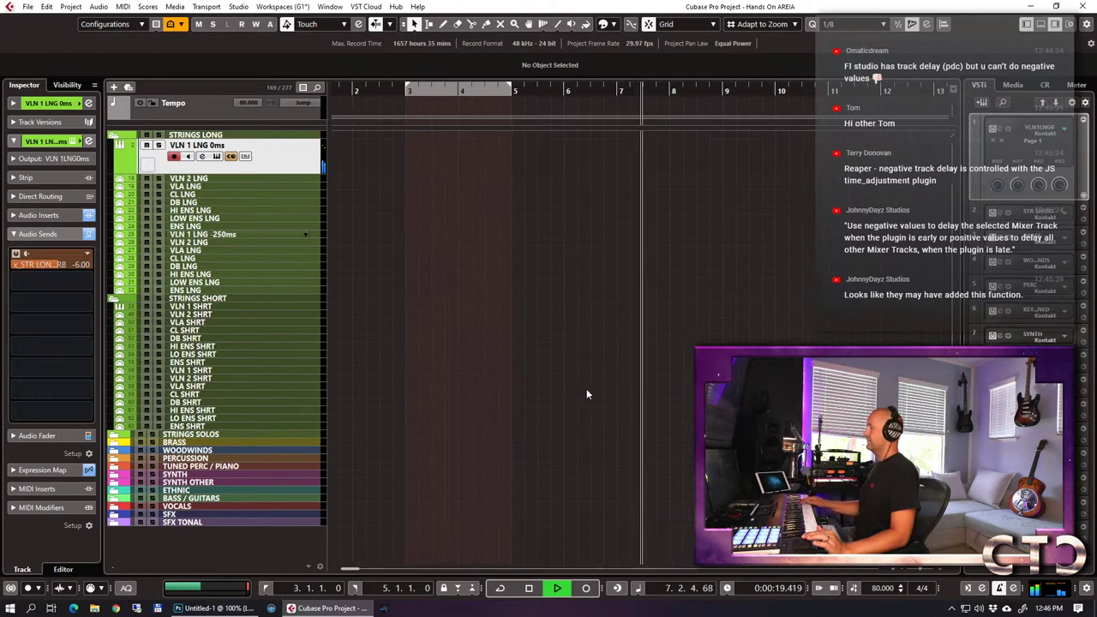
{"action": "key", "text": "space"}
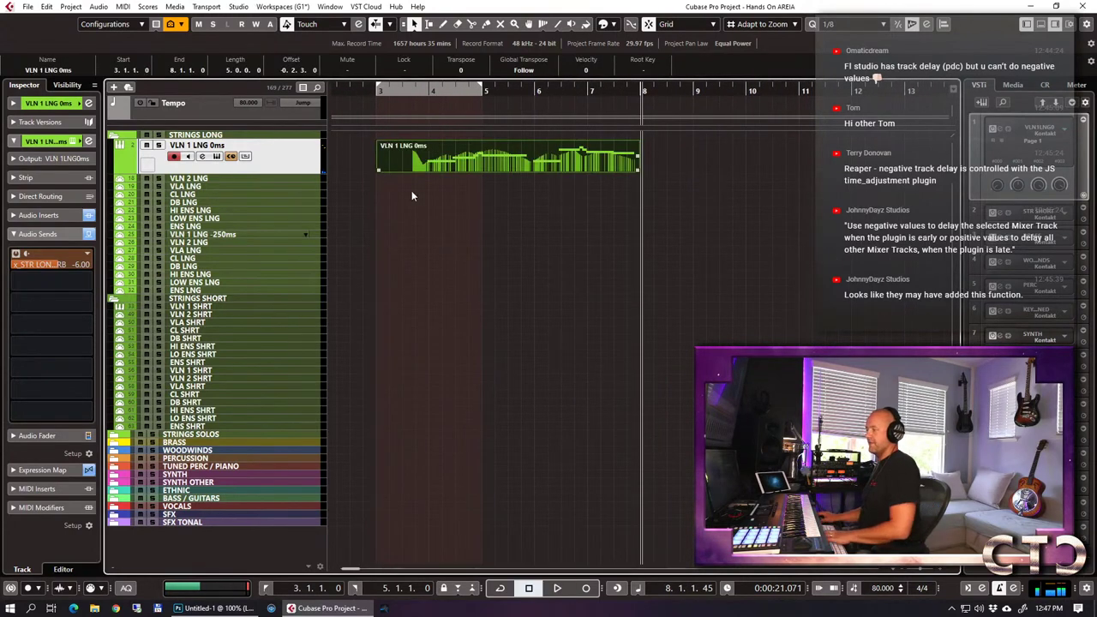
Add a Legato articulation from bar 4 in the recorded part and quantize its notes to 1/16.
{"action": "double_click", "coordinate": [420, 161]}
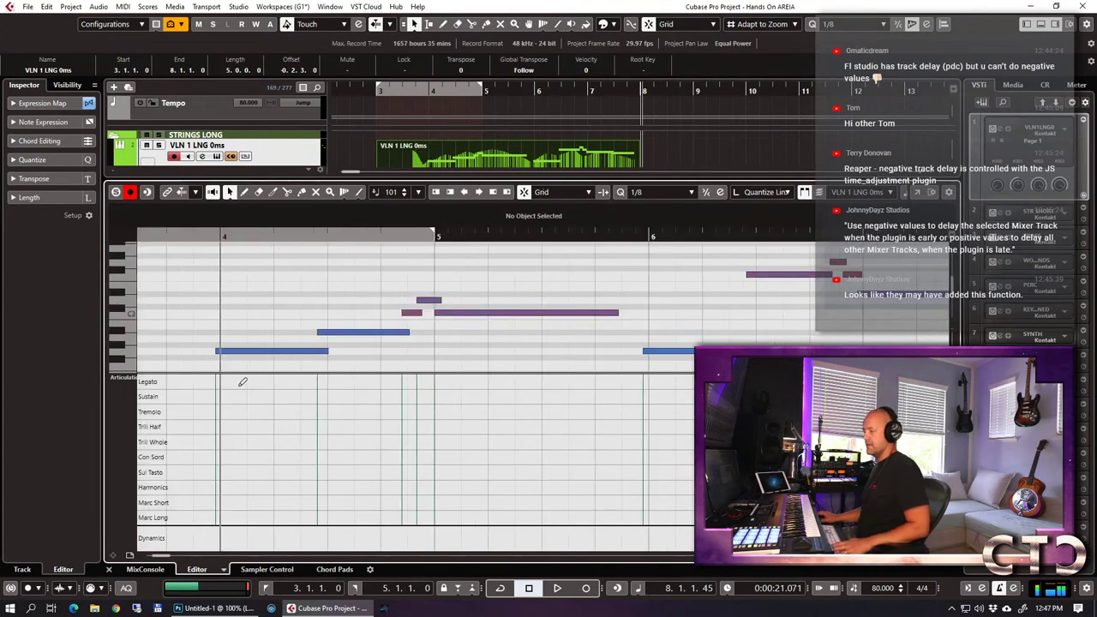
{"action": "left_click", "coordinate": [227, 382]}
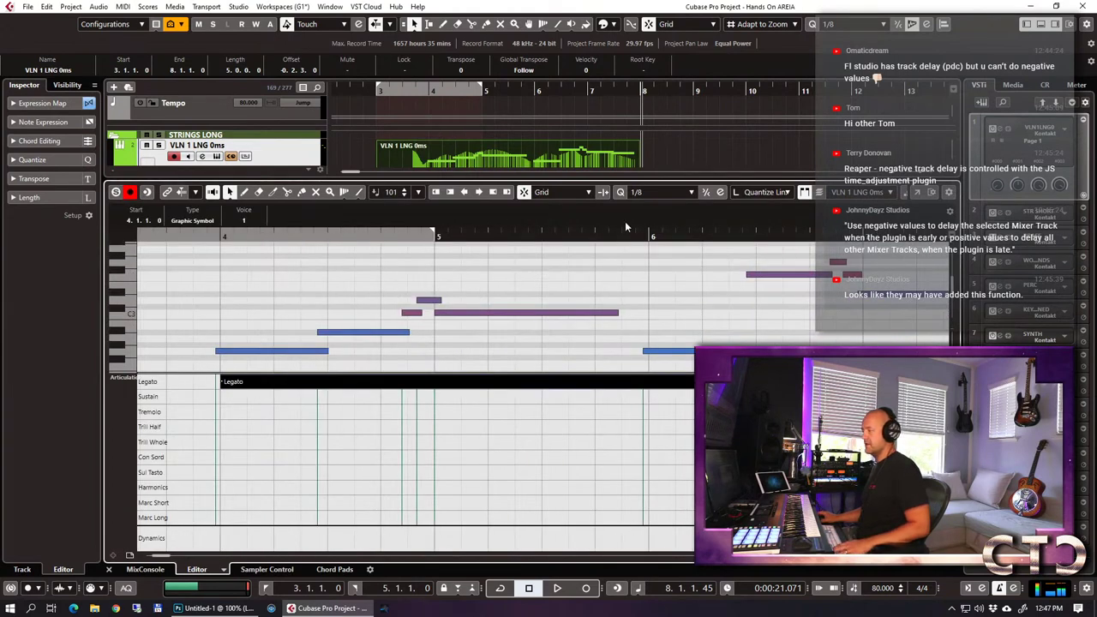
{"action": "left_click", "coordinate": [648, 192]}
{"action": "left_click", "coordinate": [672, 255]}
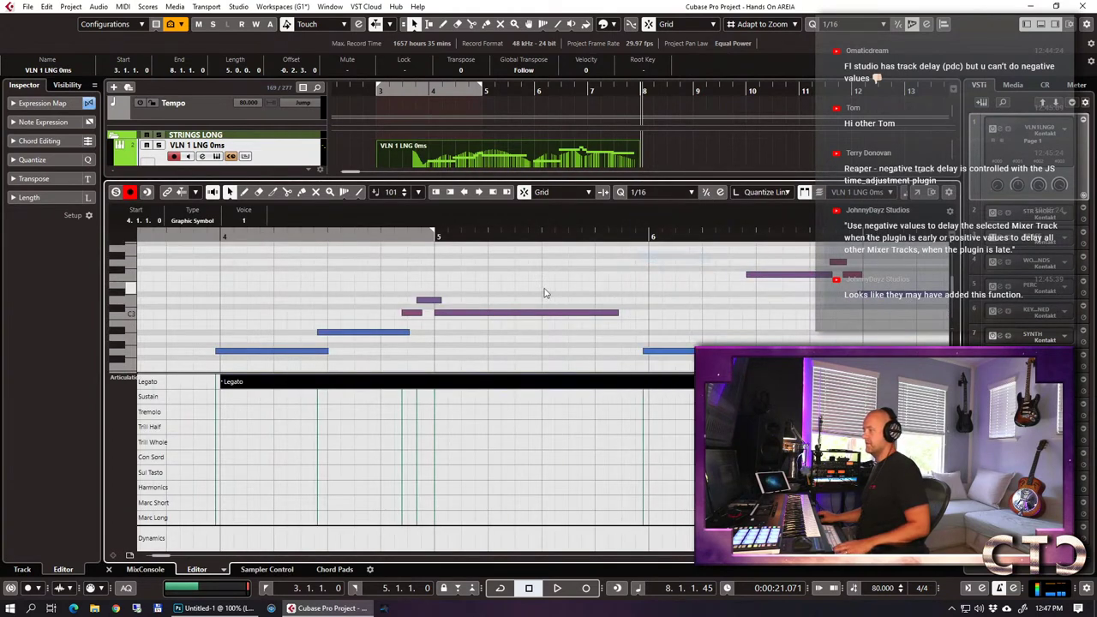
{"action": "left_click", "coordinate": [493, 296]}
{"action": "key", "text": "q"}
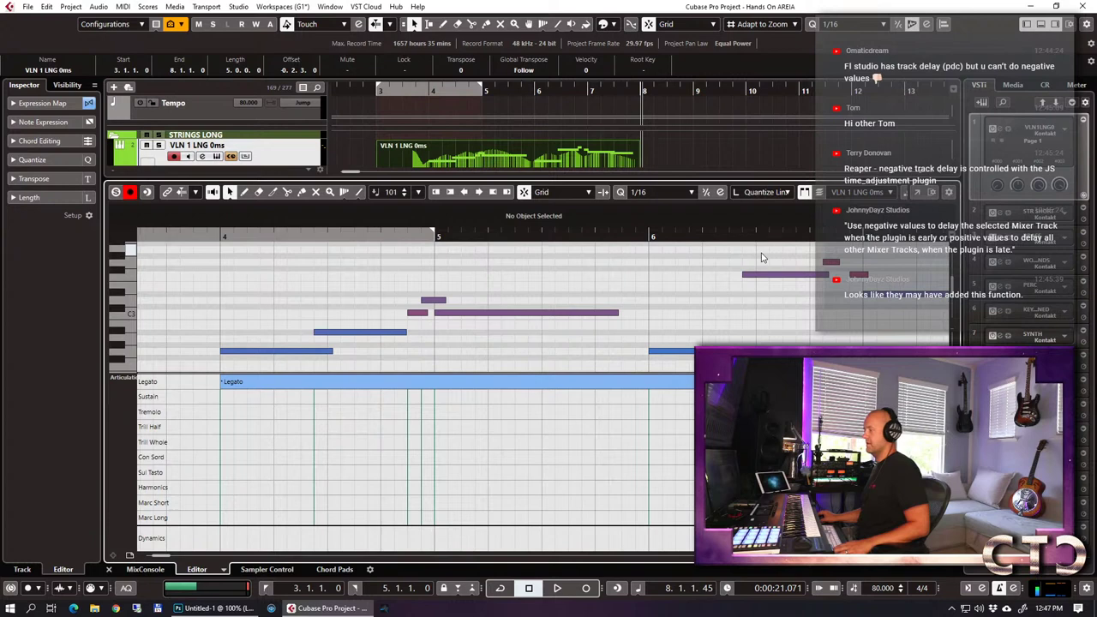
Shift the two notes in mid bar 6 to start at 6.3.1.0 and the A#2 note to 4.3.1.0, then play the phrase.
{"action": "mouse_move", "coordinate": [793, 289]}
{"action": "left_mouse_down"}
{"action": "mouse_move", "coordinate": [773, 277]}
{"action": "mouse_move", "coordinate": [782, 280]}
{"action": "left_mouse_up"}
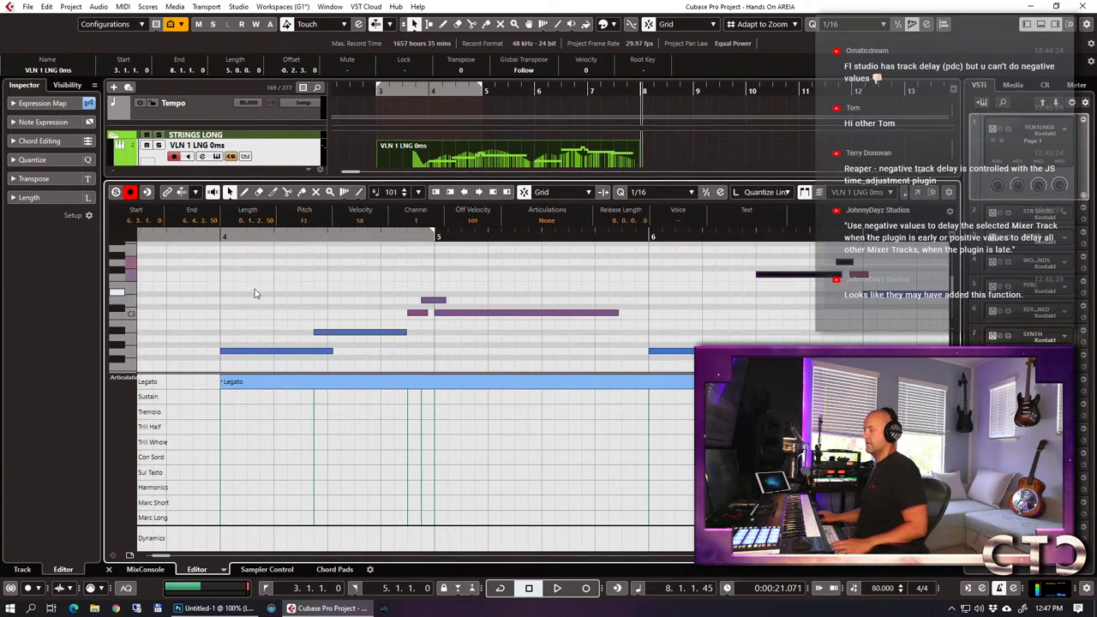
{"action": "double_click", "coordinate": [215, 237]}
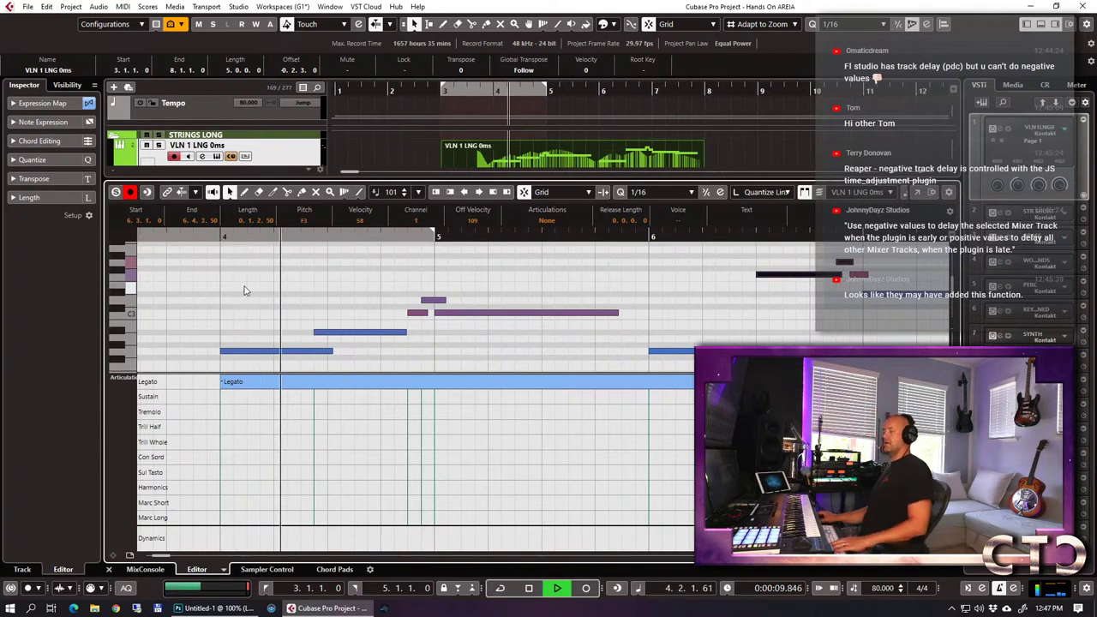
{"action": "key", "text": "space"}
{"action": "left_click_drag", "start_coordinate": [337, 332], "coordinate": [350, 334]}
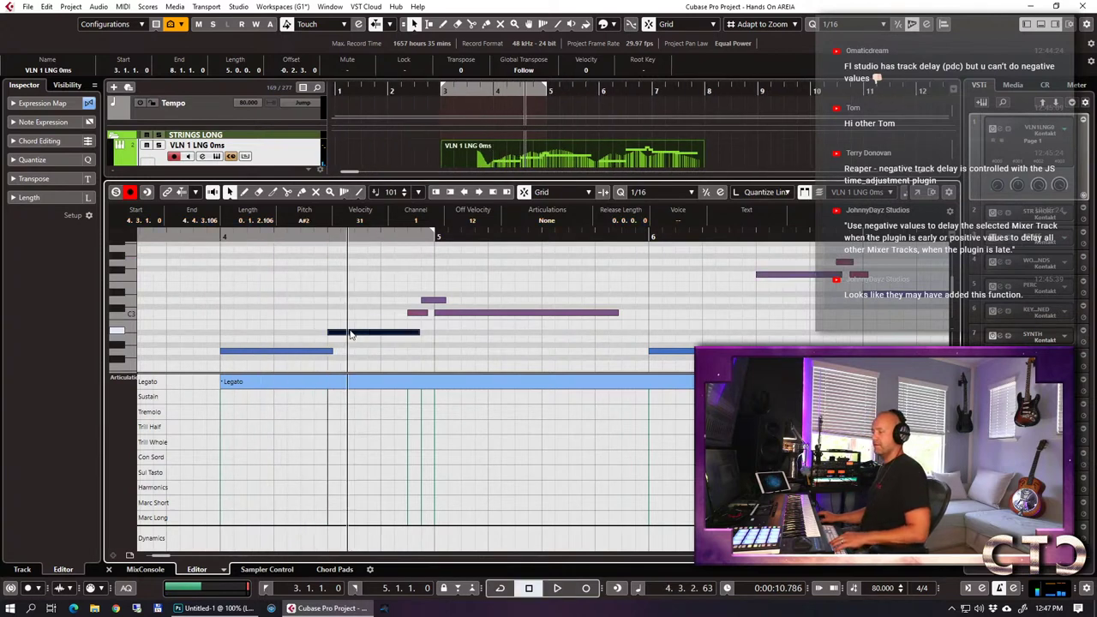
{"action": "double_click", "coordinate": [213, 237]}
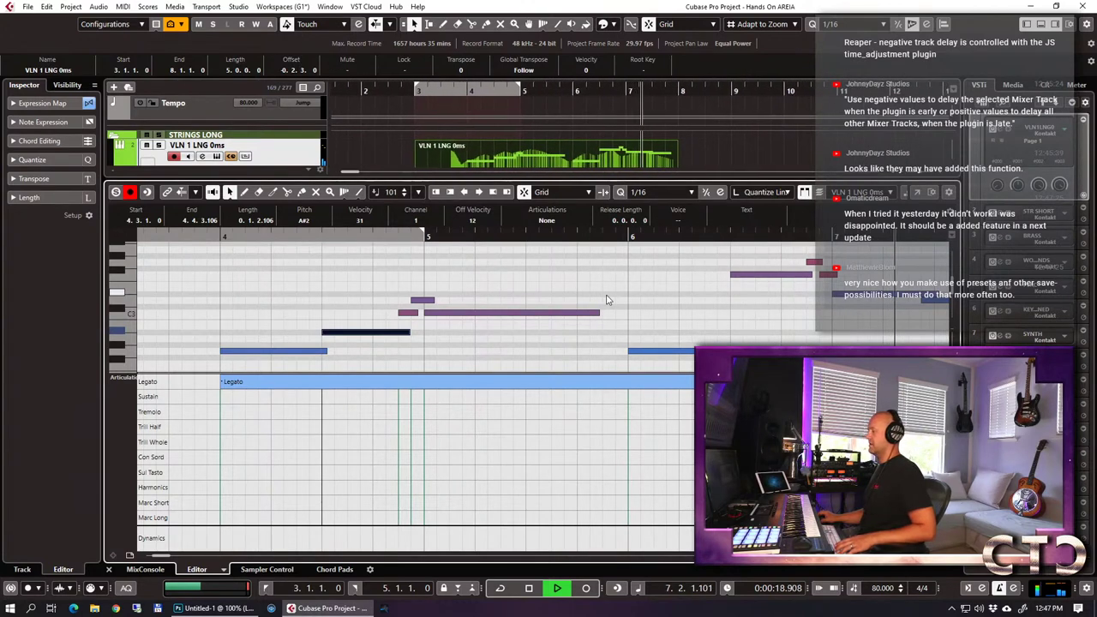
{"action": "key", "text": "space"}
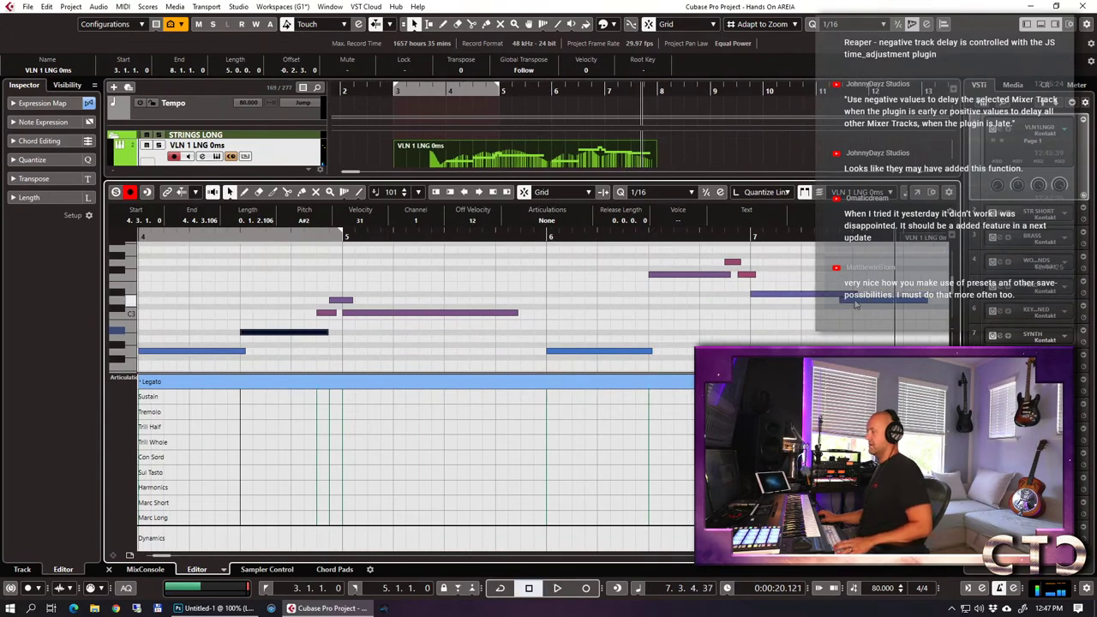
Move the MIDI part from VLN 1 LNG 0ms to the VLN 1 LNG -250ms track and play it back.
{"action": "key", "text": "ctrl+e"}
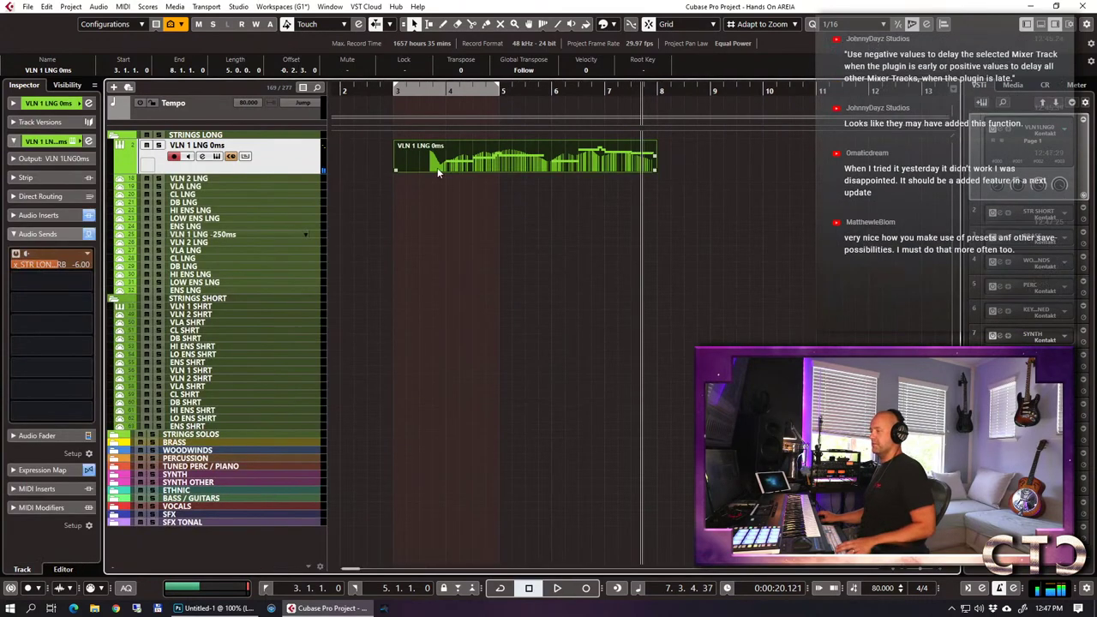
{"action": "left_click_drag", "start_coordinate": [423, 168], "coordinate": [419, 233]}
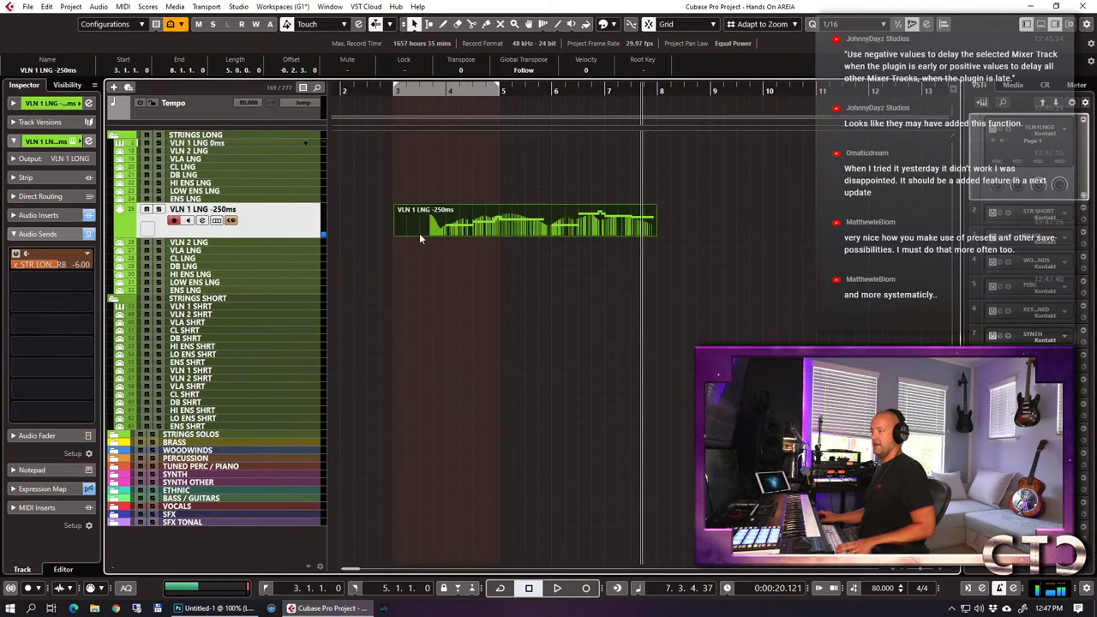
{"action": "key", "text": "space"}
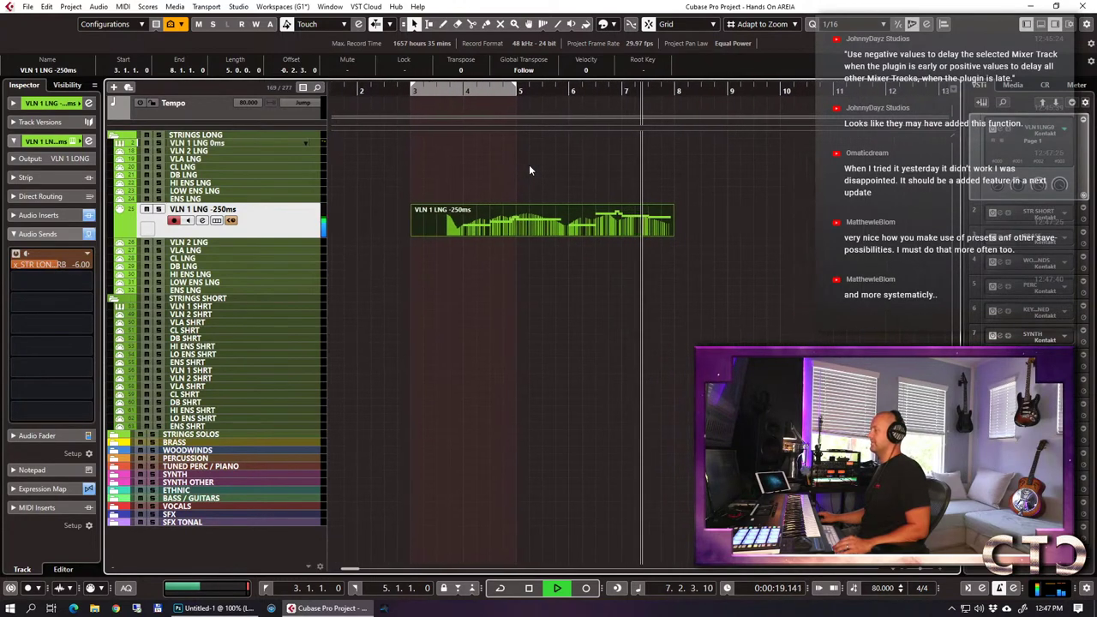
{"action": "key", "text": "space"}
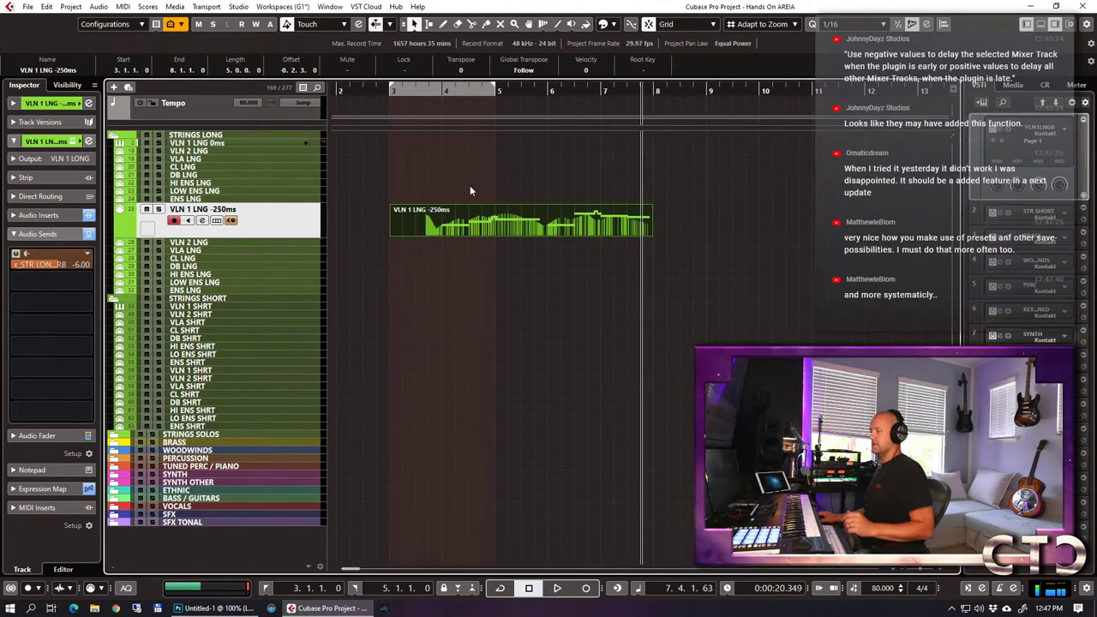
Overdub CC 21 controller movements on the VLN 1 LNG -250ms part from 3.2.1.0 to bar 8.
{"action": "left_click", "coordinate": [407, 89]}
{"action": "left_click_drag", "start_coordinate": [406, 89], "coordinate": [430, 108]}
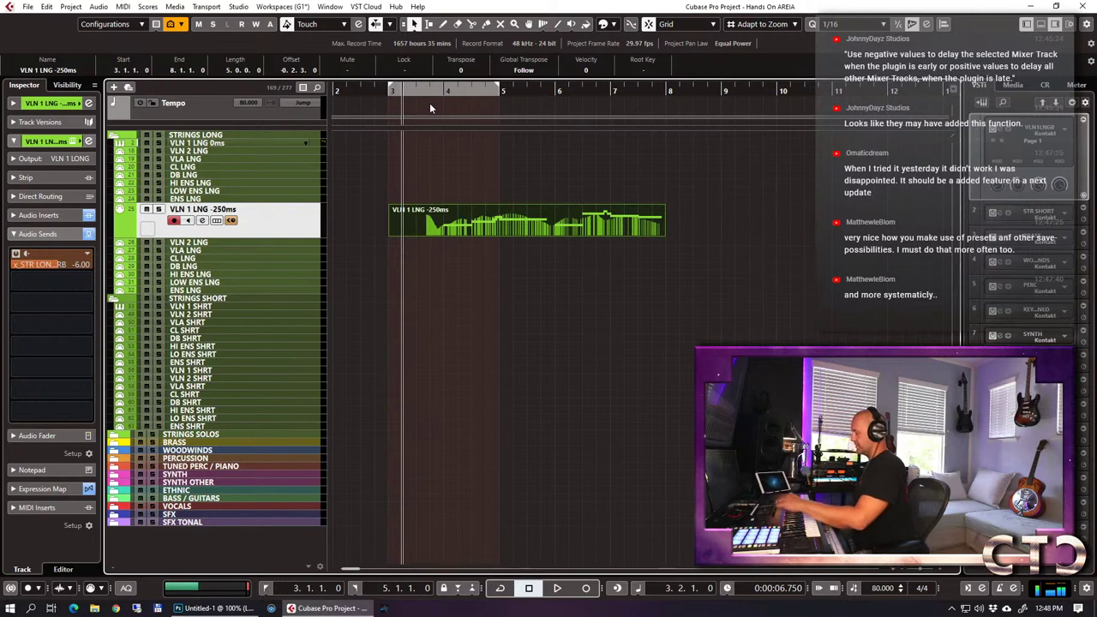
{"action": "key", "text": "KP_Multiply"}
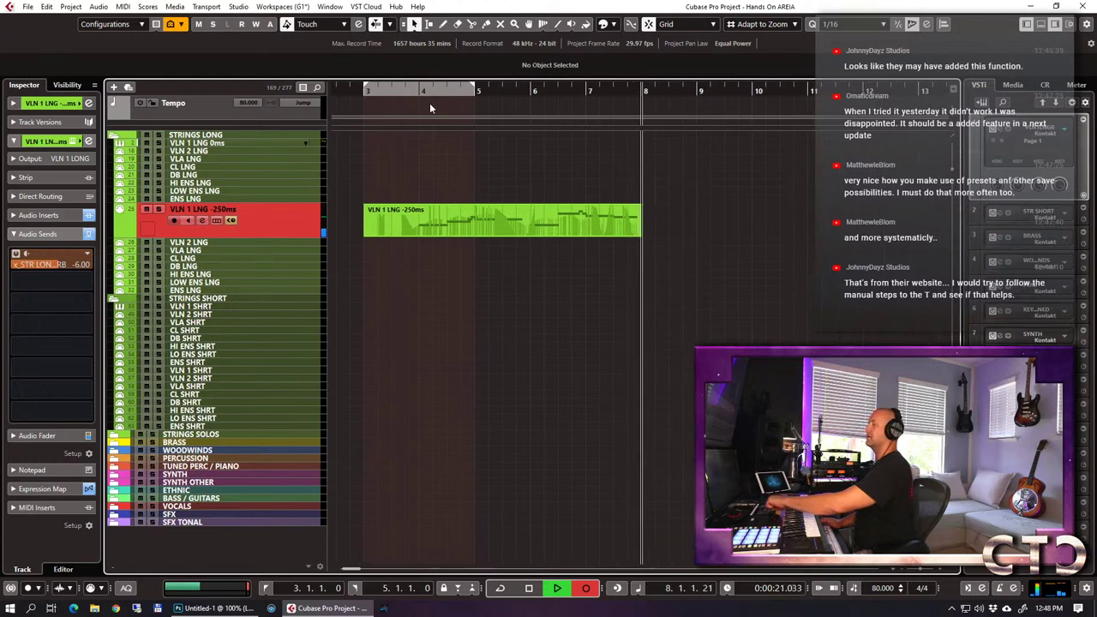
{"action": "key", "text": "KP_Multiply"}
Examine the CC 21 curve of the VLN 1 LNG -250ms part while playing the phrase from before bar 4.
{"action": "double_click", "coordinate": [377, 221]}
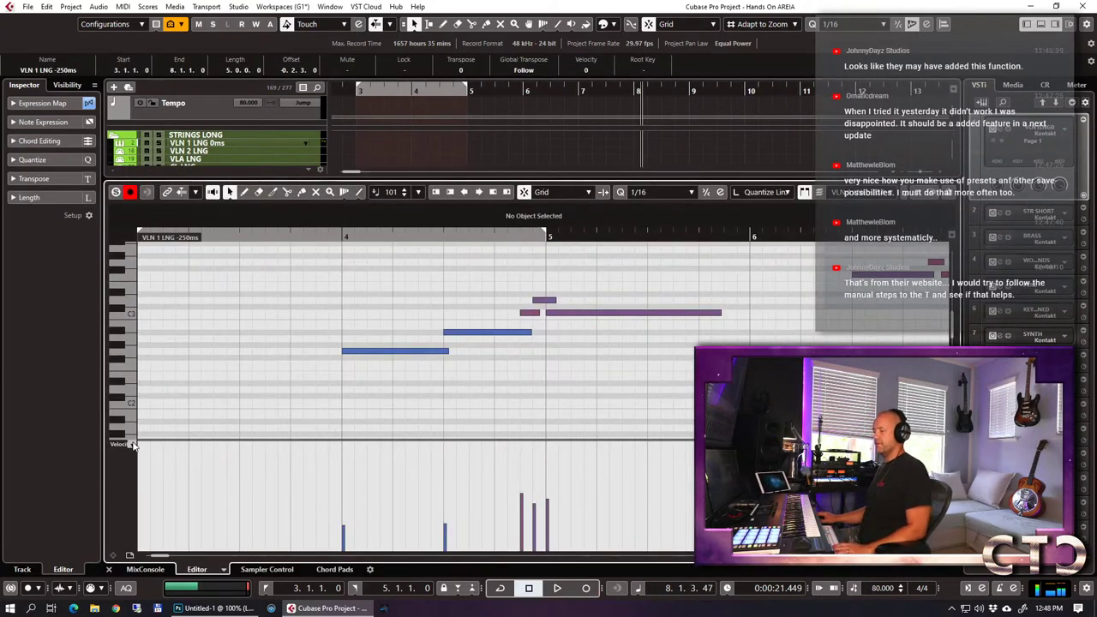
{"action": "left_click", "coordinate": [128, 444]}
{"action": "left_click", "coordinate": [167, 237]}
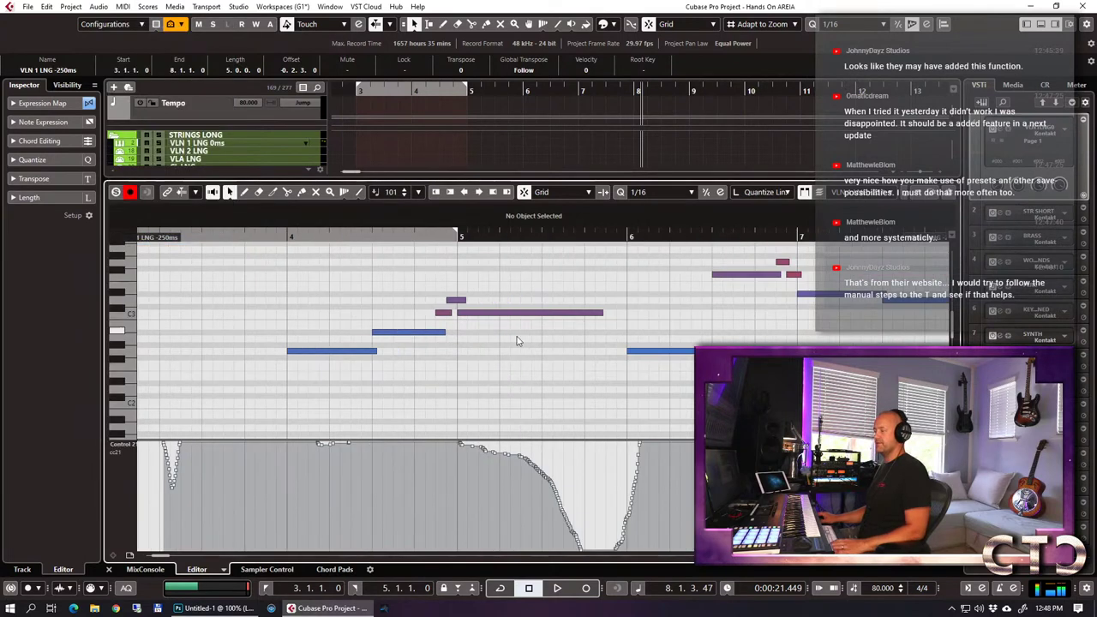
{"action": "scroll", "coordinate": [506, 347], "scroll_direction": "down", "scroll_amount": 3}
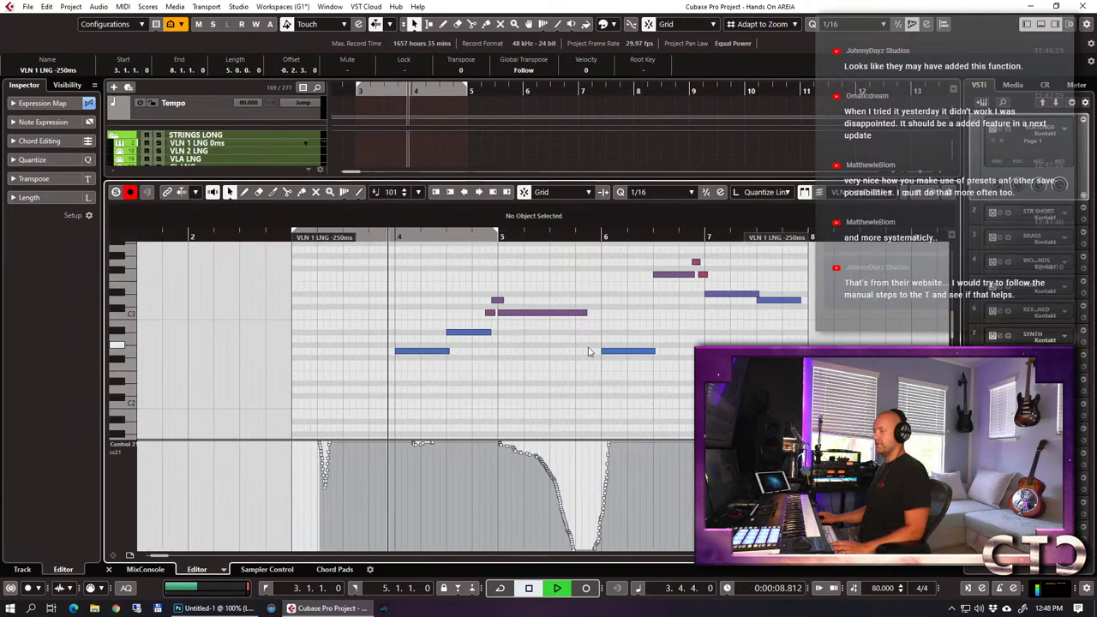
{"action": "key", "text": "space"}
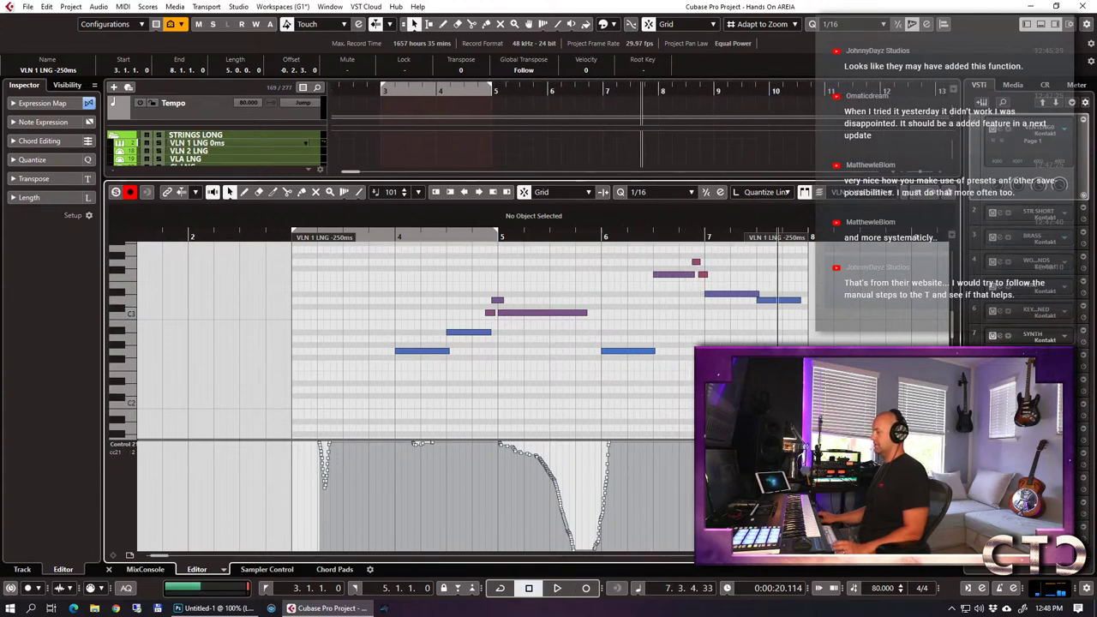
{"action": "left_click", "coordinate": [687, 506]}
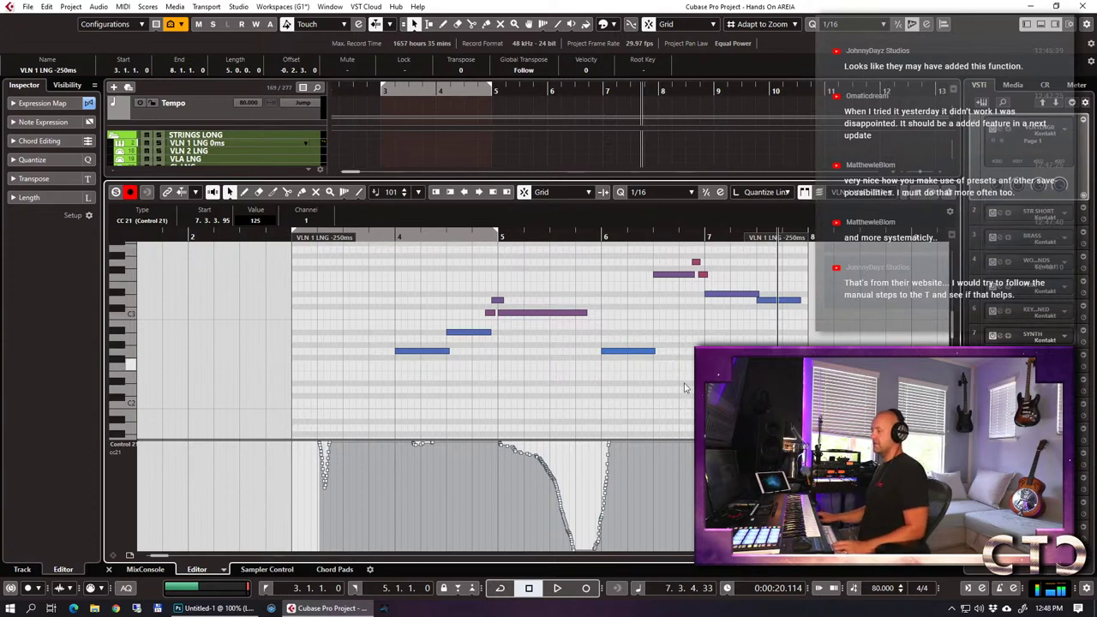
{"action": "left_click", "coordinate": [388, 236]}
{"action": "key", "text": "space"}
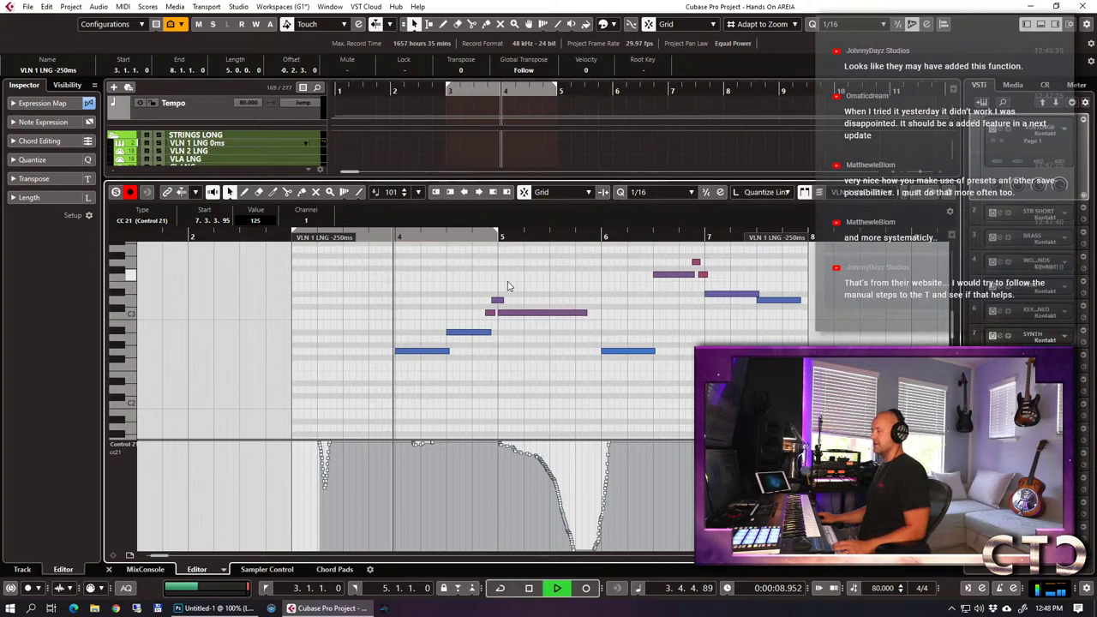
Draw a straight CC 21 ramp rising from minimum to maximum just after bar 5 and play the phrase through it.
{"action": "key", "text": "h"}
{"action": "key", "text": "h"}
{"action": "key", "text": "h"}
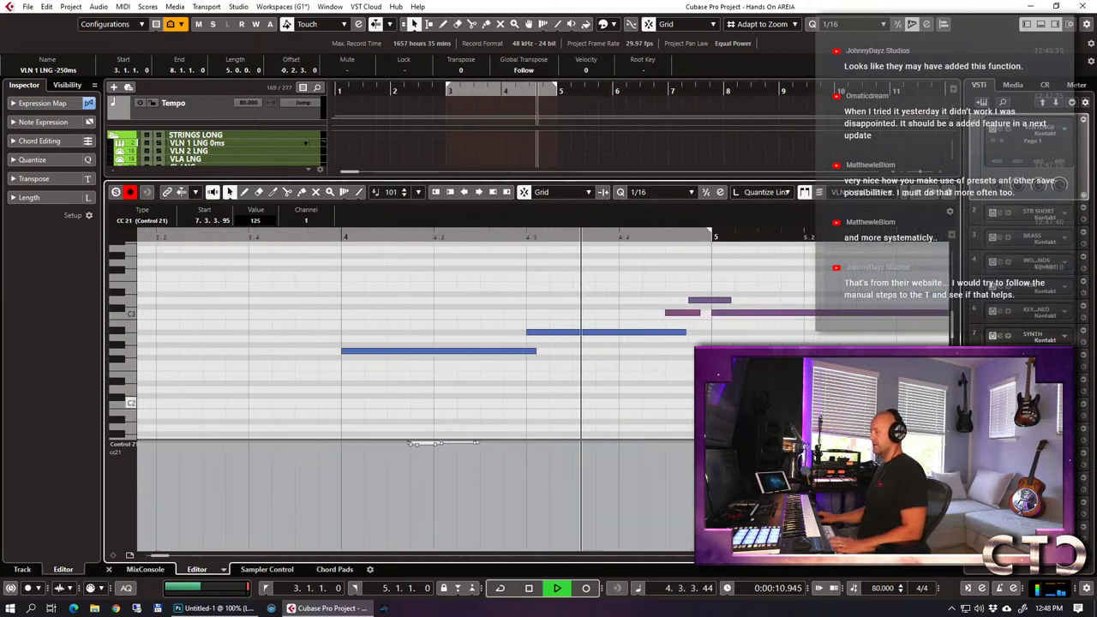
{"action": "key", "text": "space"}
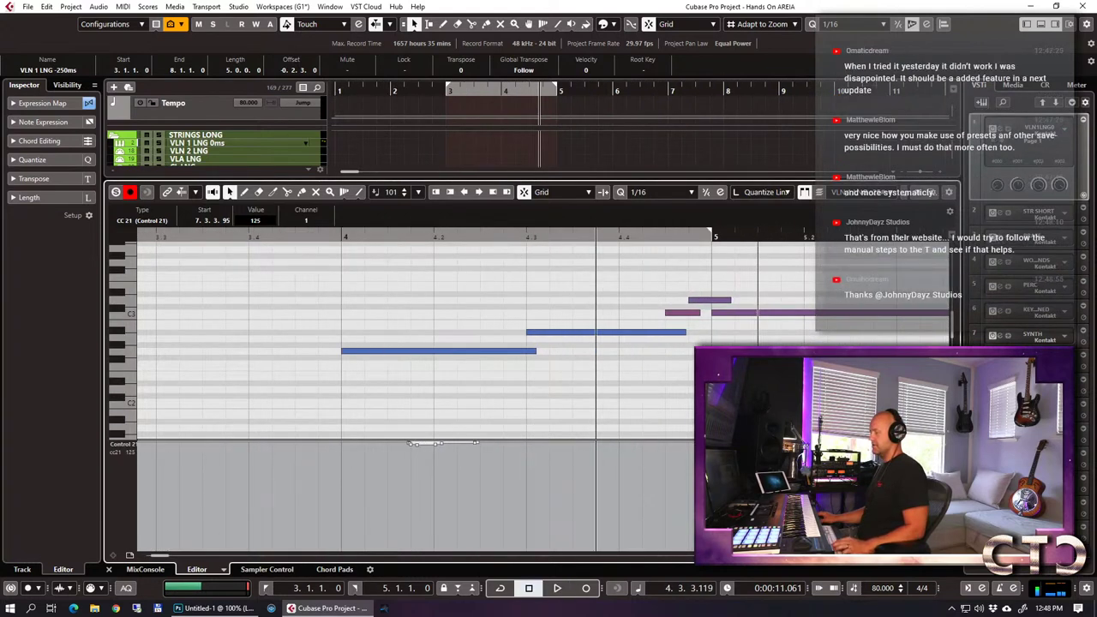
{"action": "left_click", "coordinate": [794, 456]}
{"action": "left_click", "coordinate": [772, 463]}
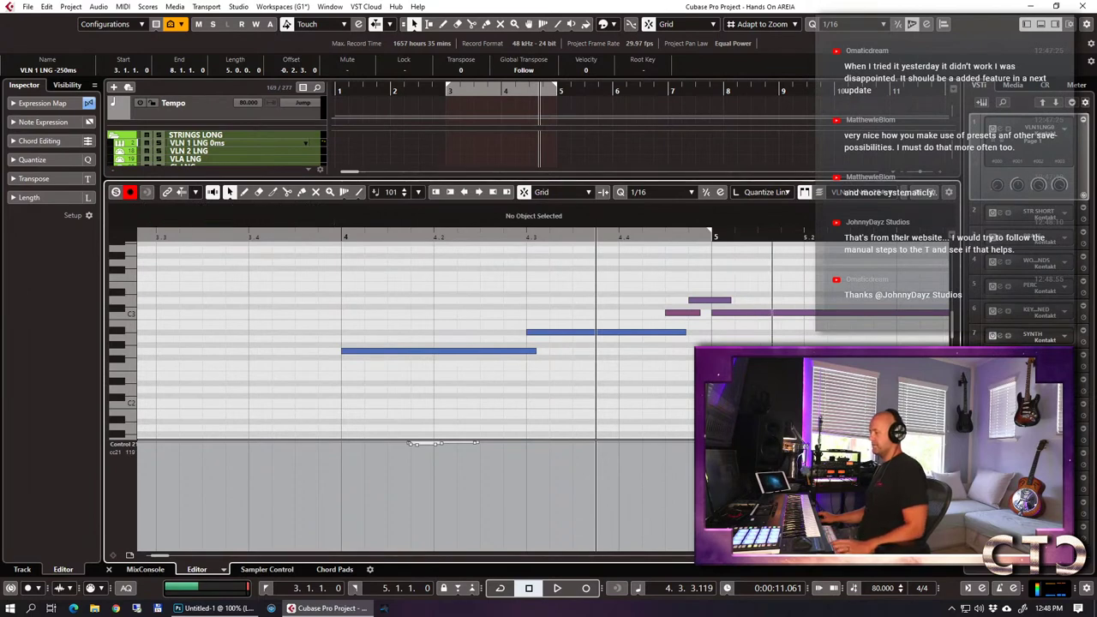
{"action": "key", "text": "g"}
{"action": "key", "text": "g"}
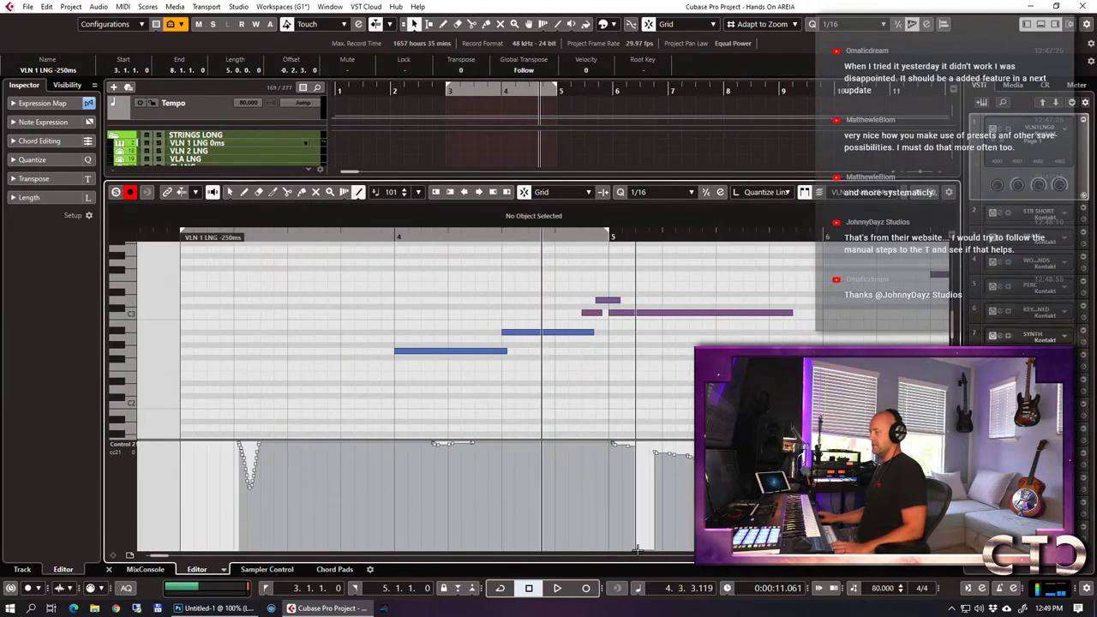
{"action": "left_click_drag", "start_coordinate": [634, 551], "coordinate": [677, 437]}
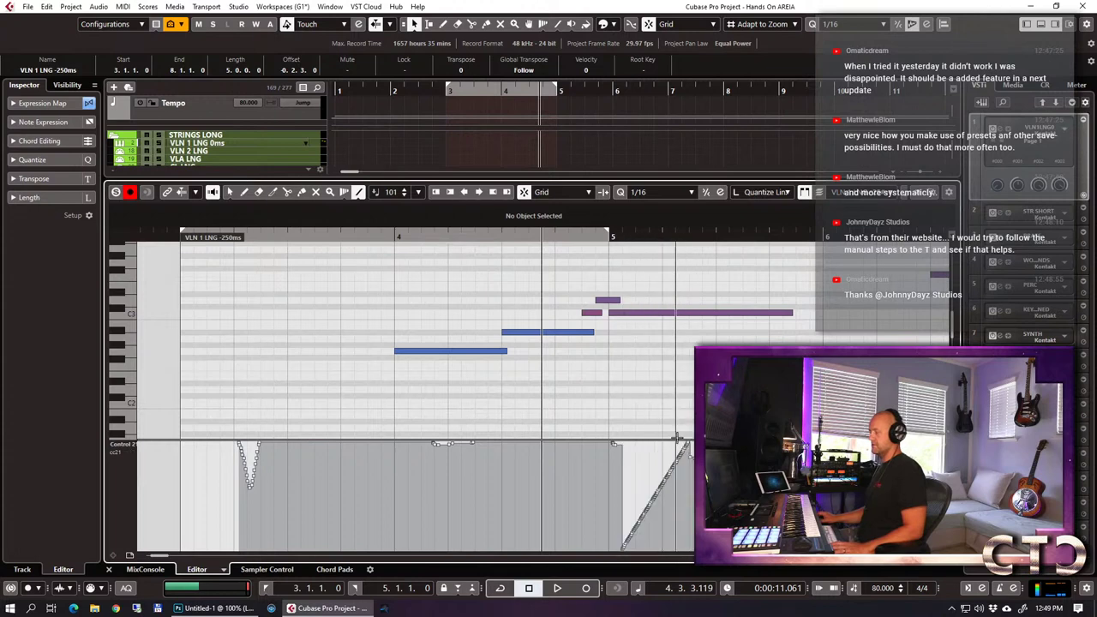
{"action": "left_click", "coordinate": [229, 192]}
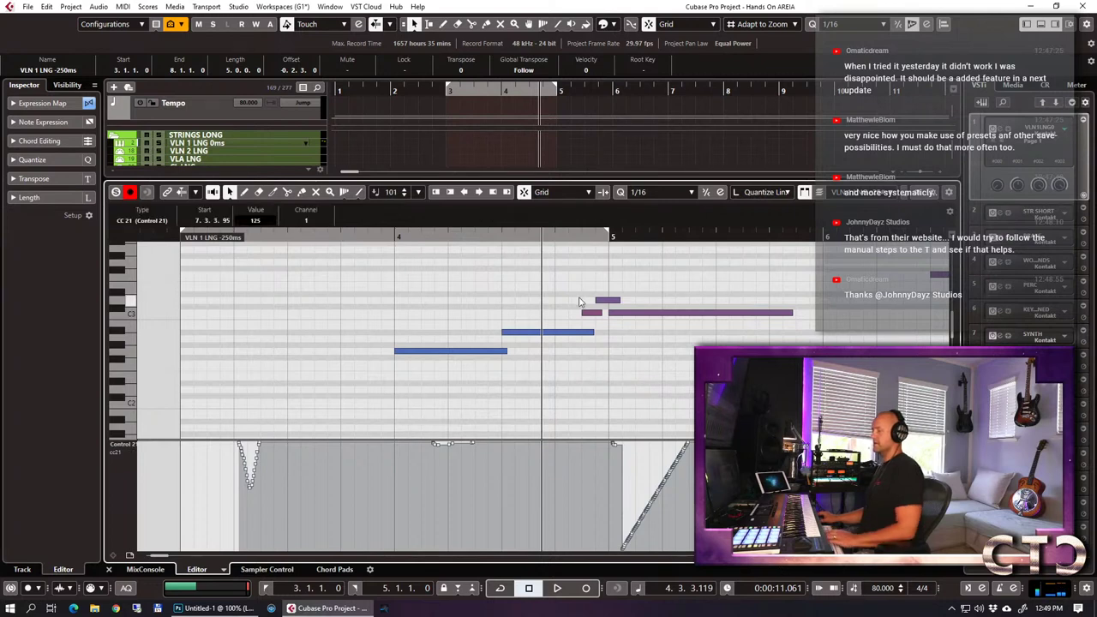
{"action": "key", "text": "space"}
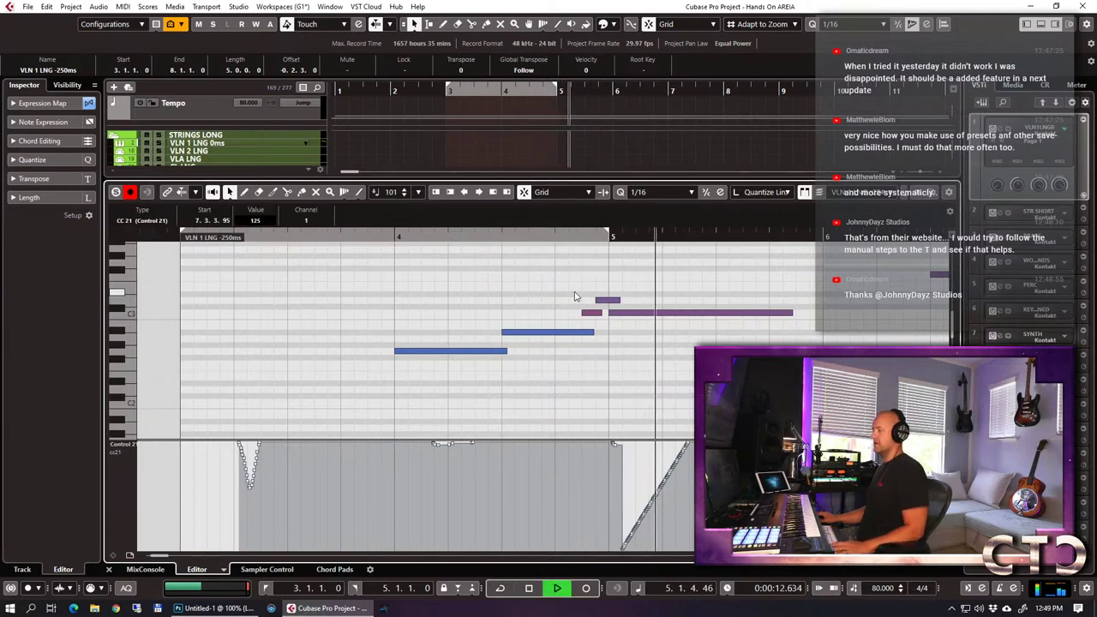
{"action": "key", "text": "space"}
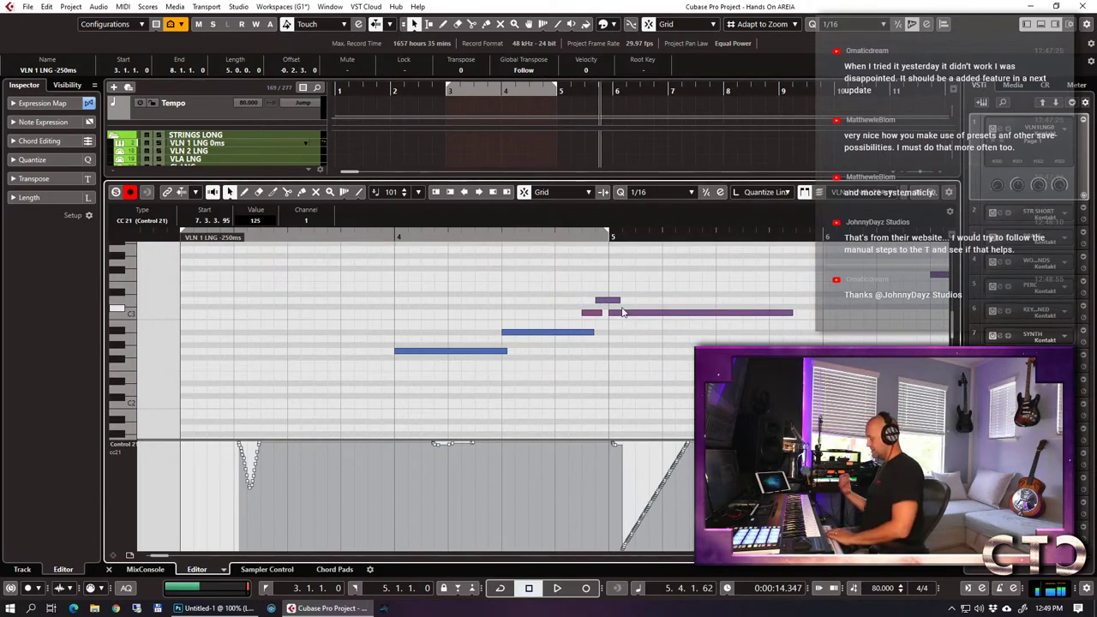
Close the key editor, place the cursor at bar 4, and show the expression map of the first CL LNG track.
{"action": "key", "text": "ctrl+e"}
{"action": "left_click", "coordinate": [511, 102]}
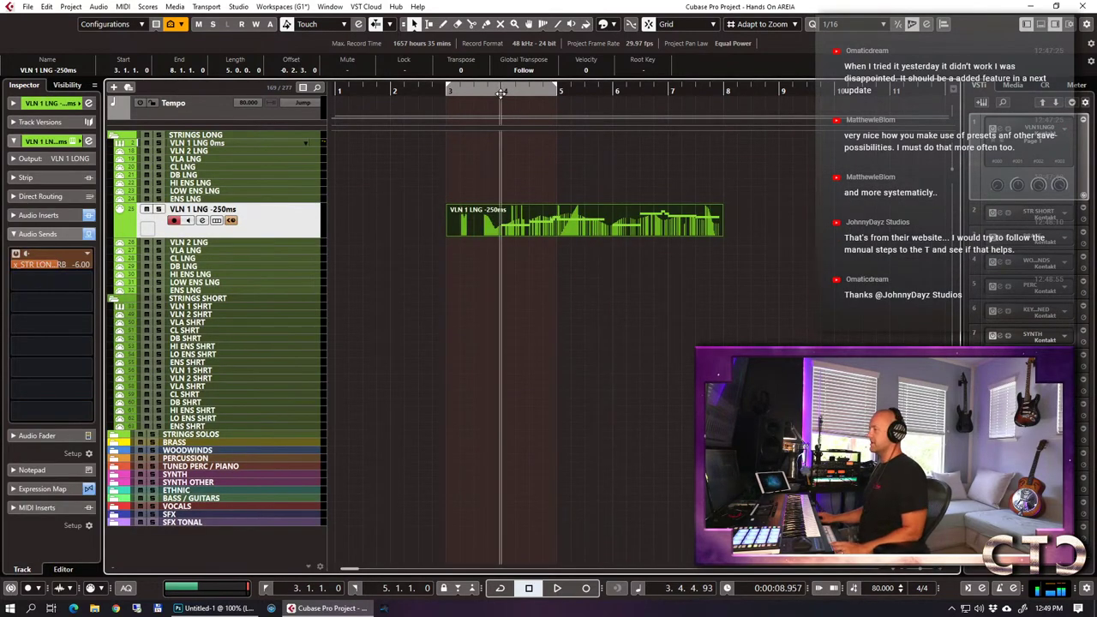
{"action": "key", "text": "g"}
{"action": "key", "text": "g"}
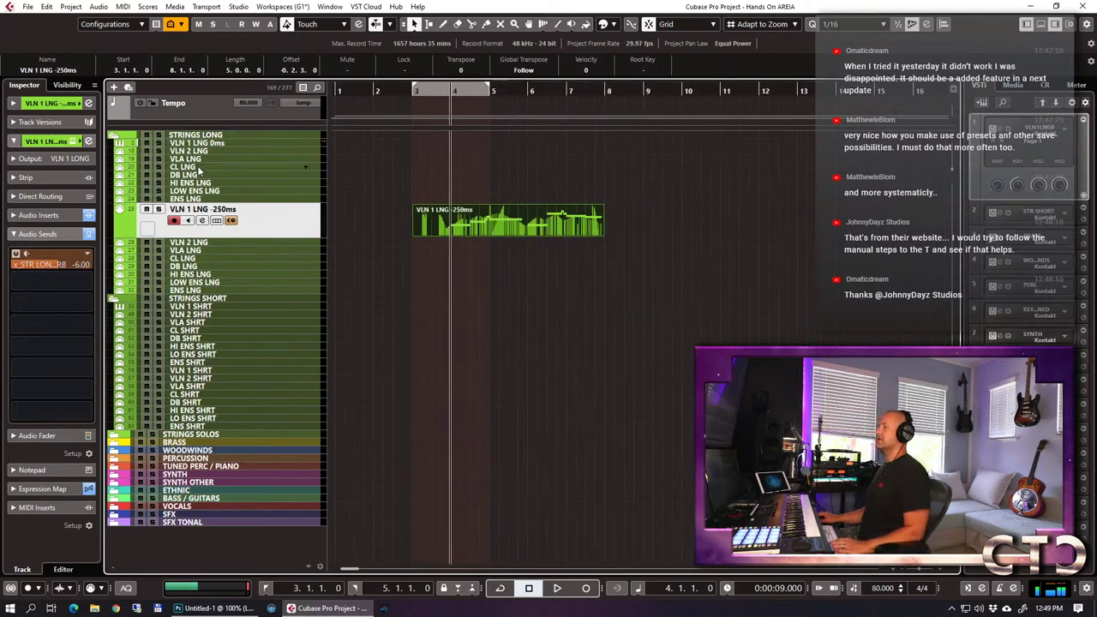
{"action": "left_click", "coordinate": [183, 167]}
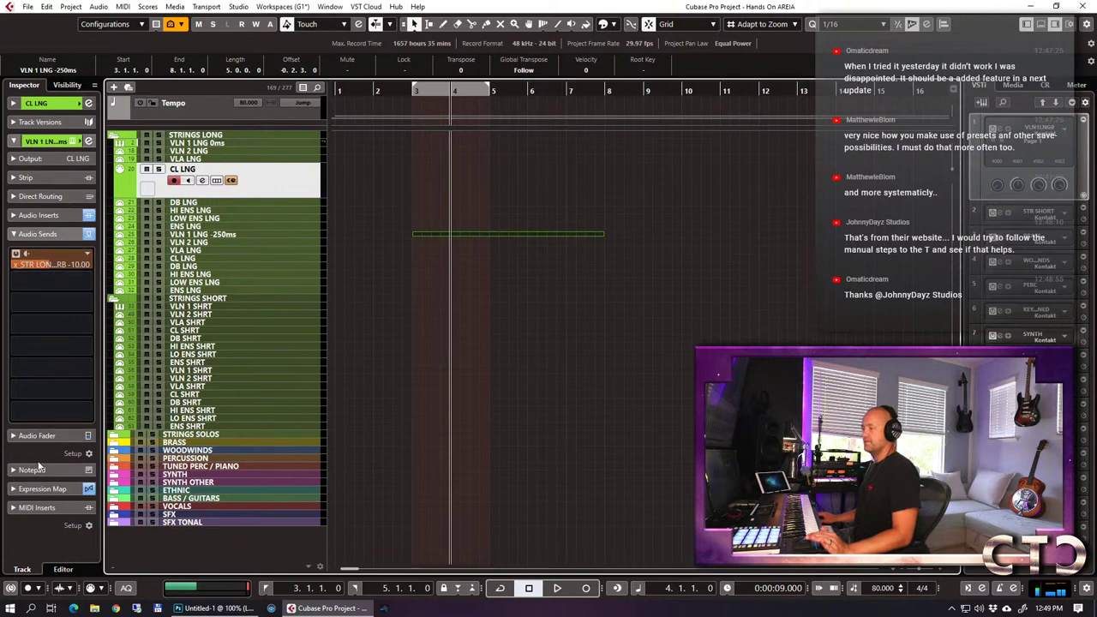
{"action": "left_click", "coordinate": [45, 488]}
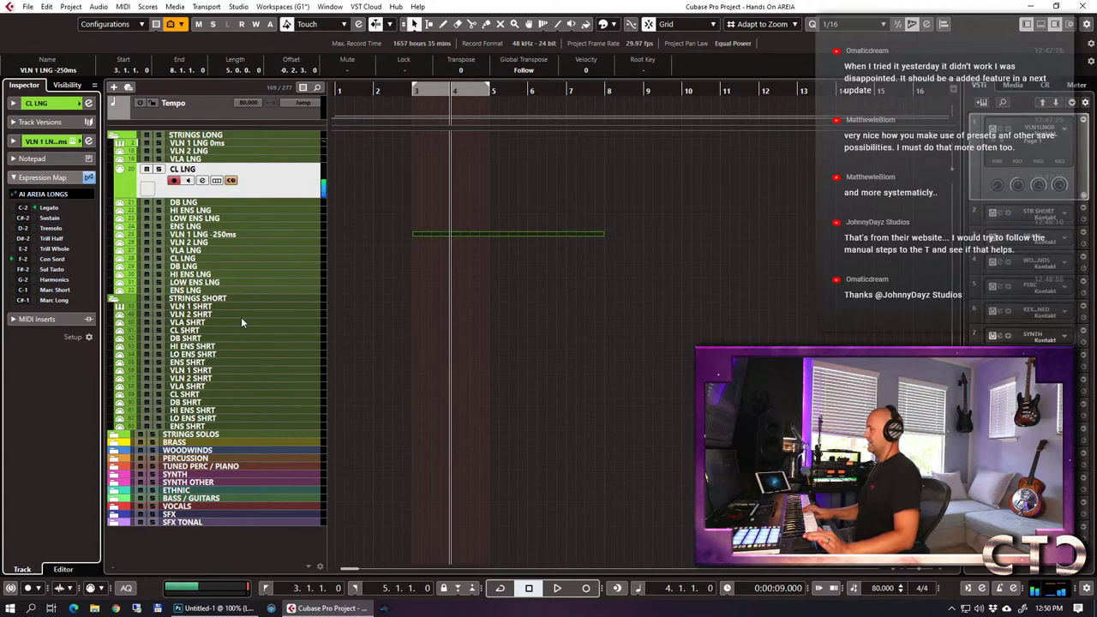
Open the Virtual Mix Rack insert on CL LNG and load the AREIA VLN 1 preset from CTO TEMPLATE.
{"action": "left_click", "coordinate": [13, 103]}
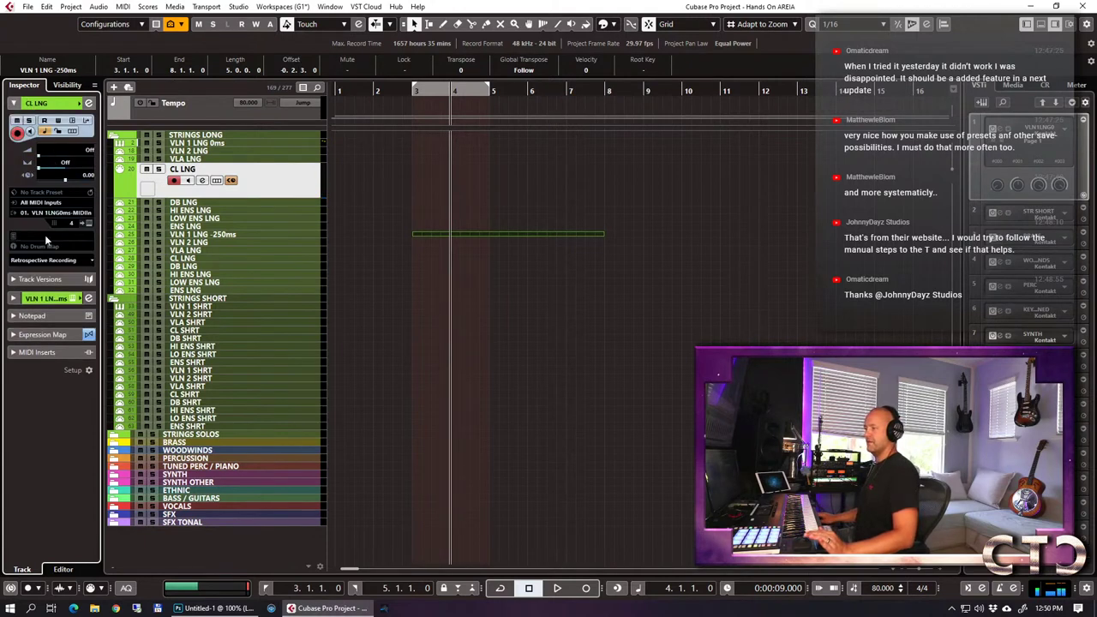
{"action": "left_click", "coordinate": [46, 298]}
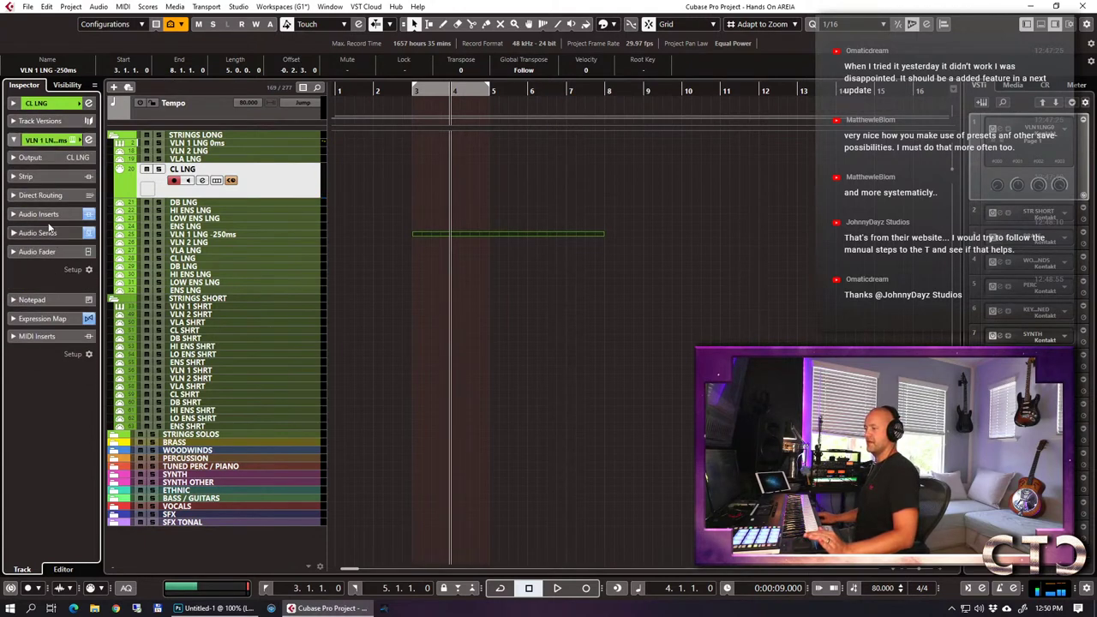
{"action": "left_click", "coordinate": [45, 214]}
{"action": "left_click", "coordinate": [53, 236]}
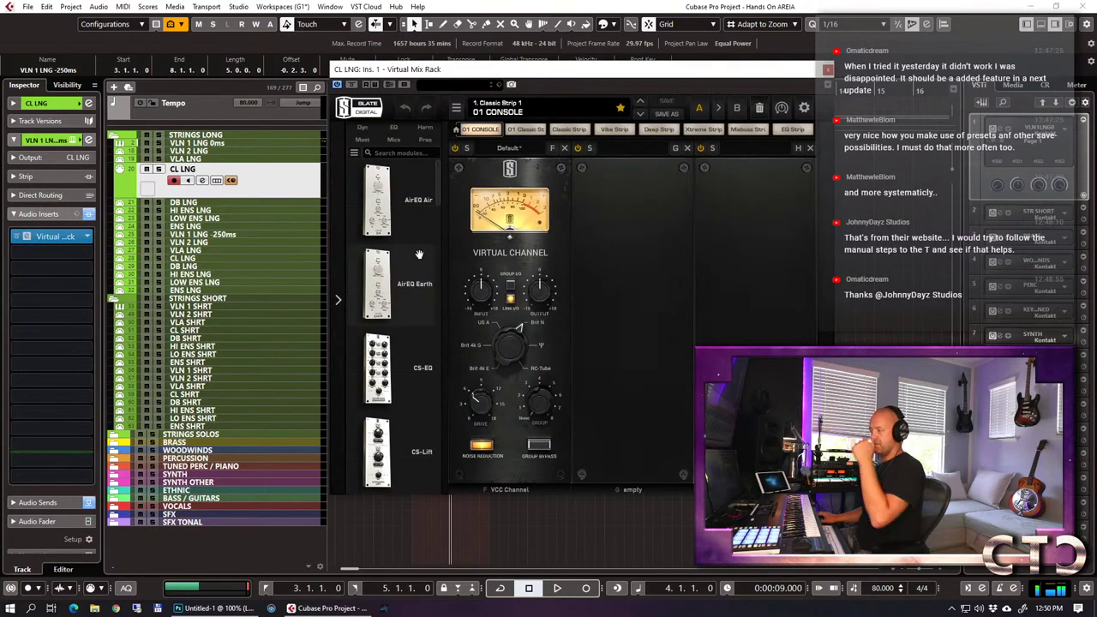
{"action": "left_click", "coordinate": [494, 113]}
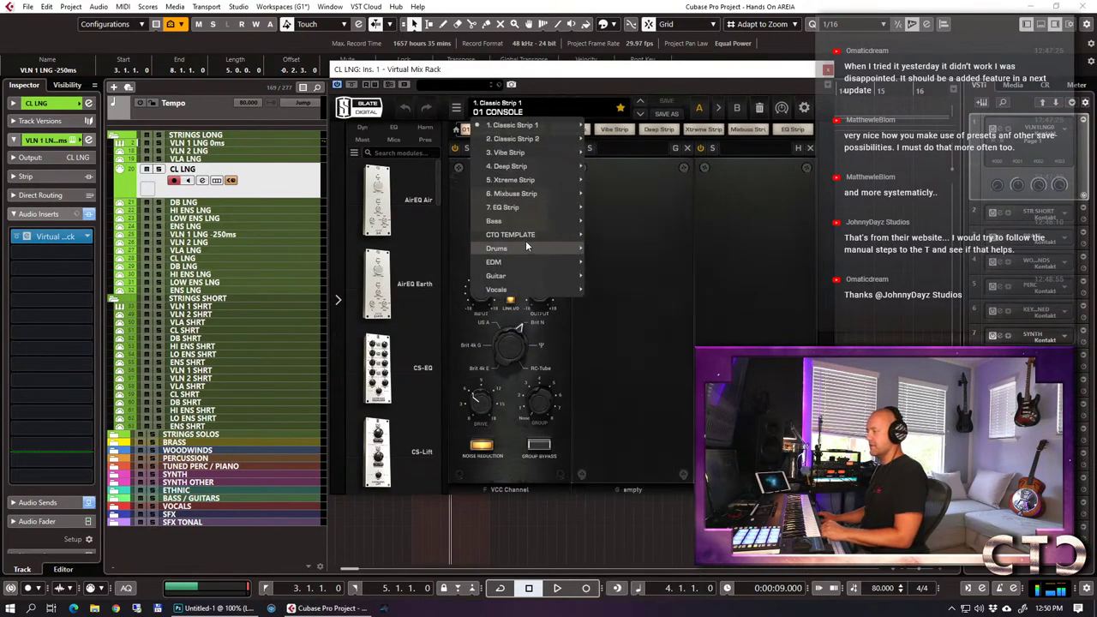
{"action": "mouse_move", "coordinate": [523, 196]}
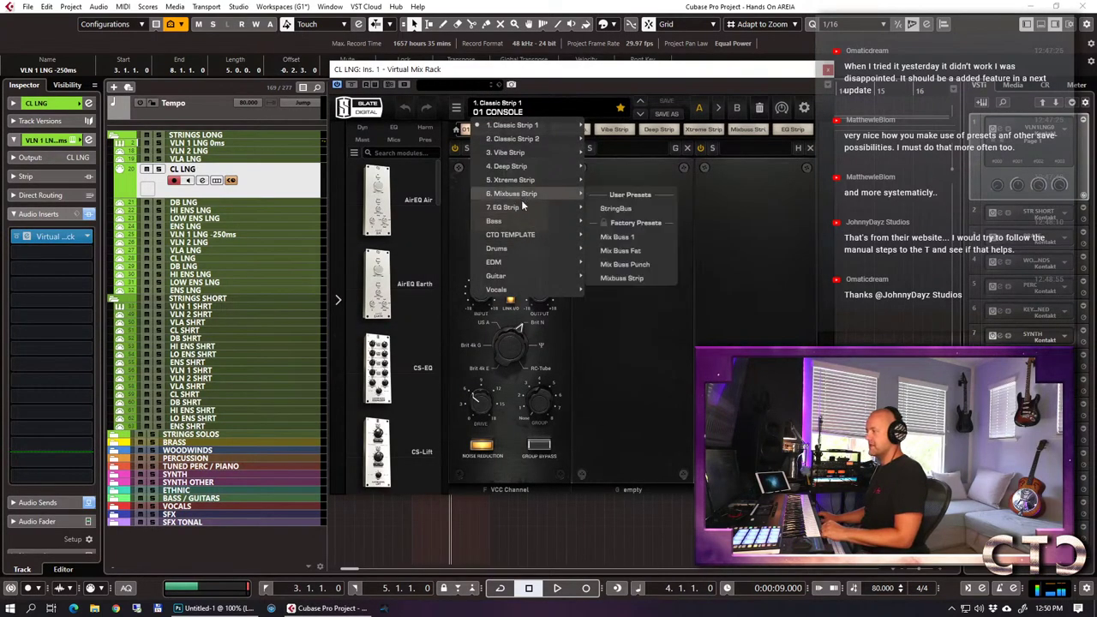
{"action": "mouse_move", "coordinate": [524, 235]}
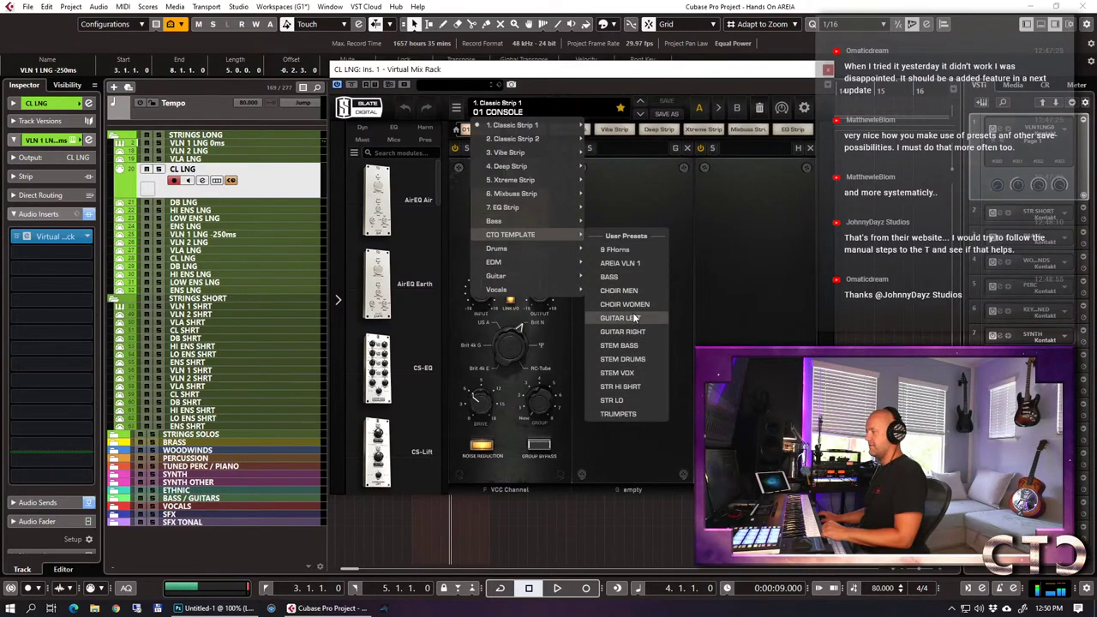
{"action": "left_click", "coordinate": [620, 263]}
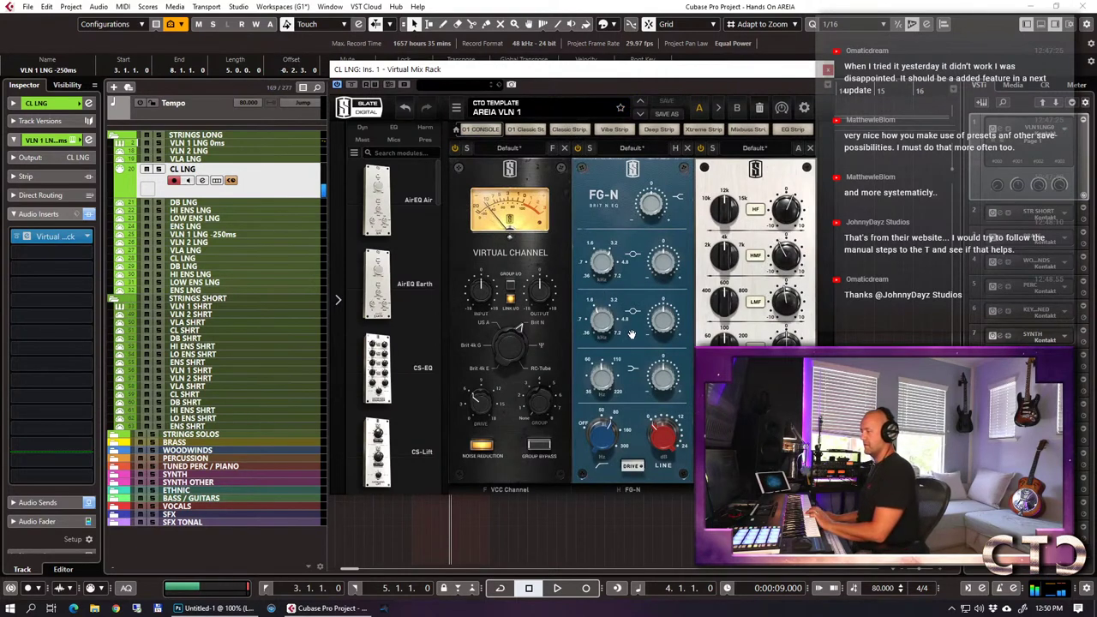
Adjust the FG-N low cut and, on the white EQ module, set the HF gain to 1.40 and lower the LMF gain.
{"action": "left_click_drag", "start_coordinate": [604, 435], "coordinate": [608, 456]}
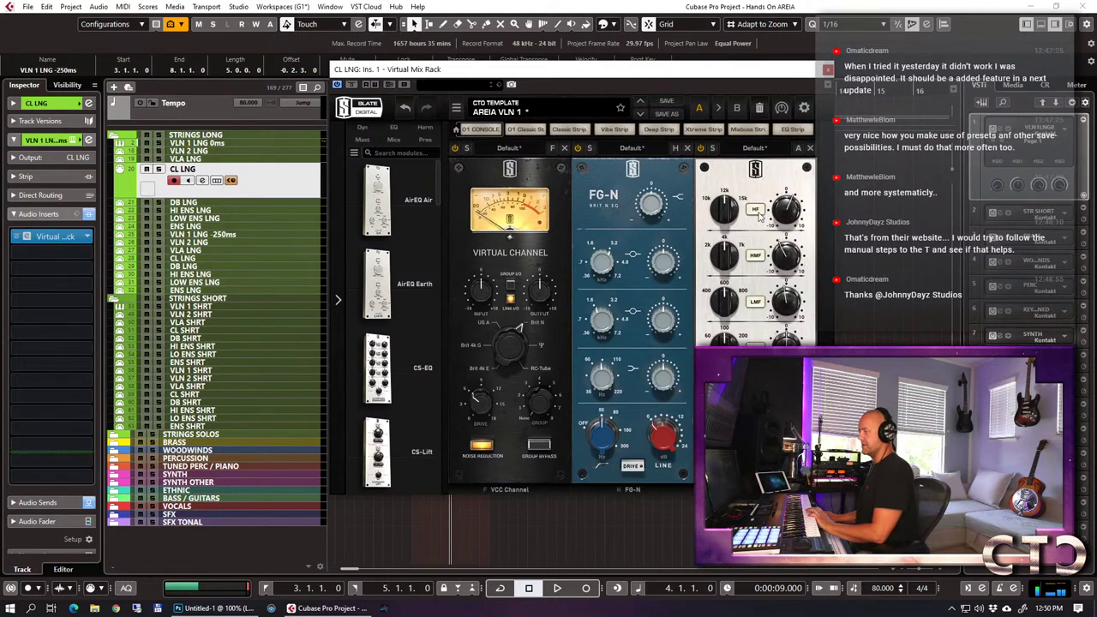
{"action": "left_click_drag", "start_coordinate": [785, 211], "coordinate": [785, 206]}
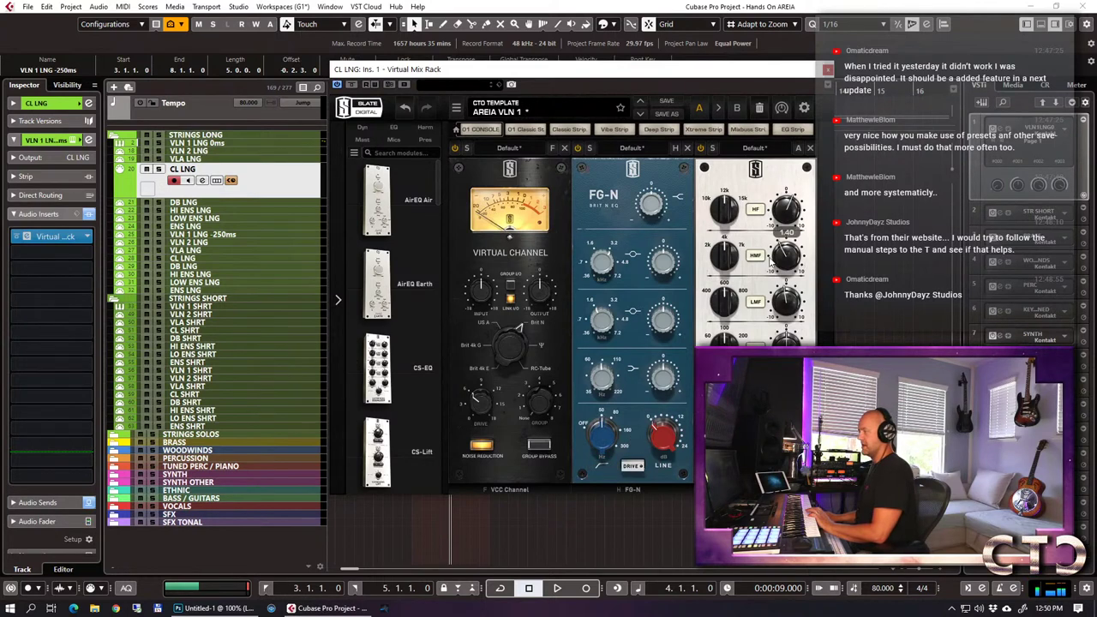
{"action": "left_click_drag", "start_coordinate": [786, 255], "coordinate": [783, 259]}
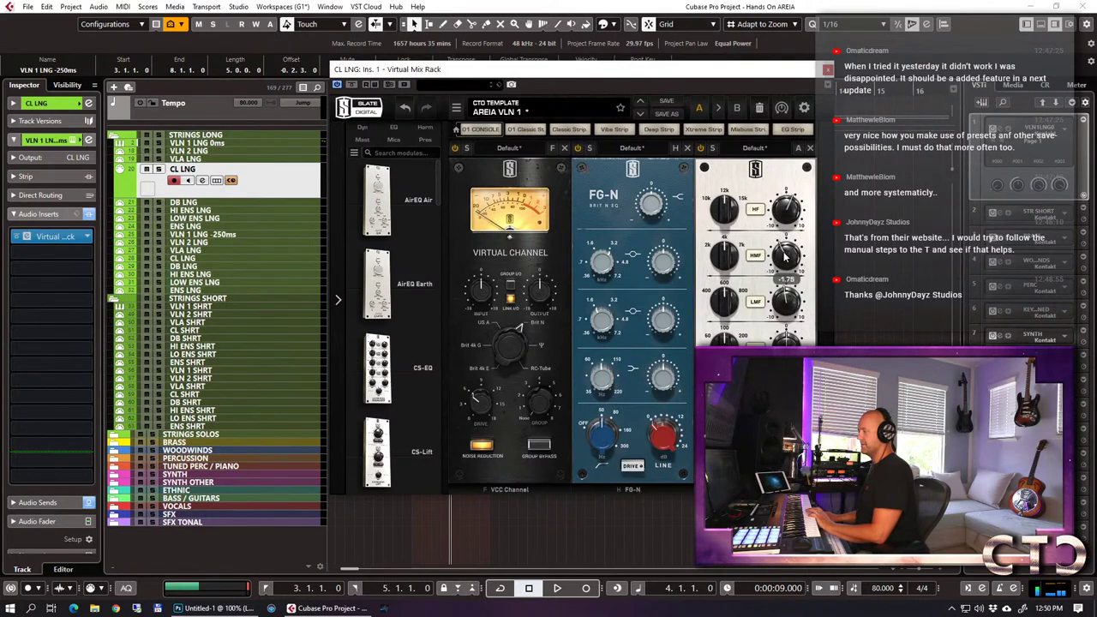
{"action": "double_click", "coordinate": [784, 250]}
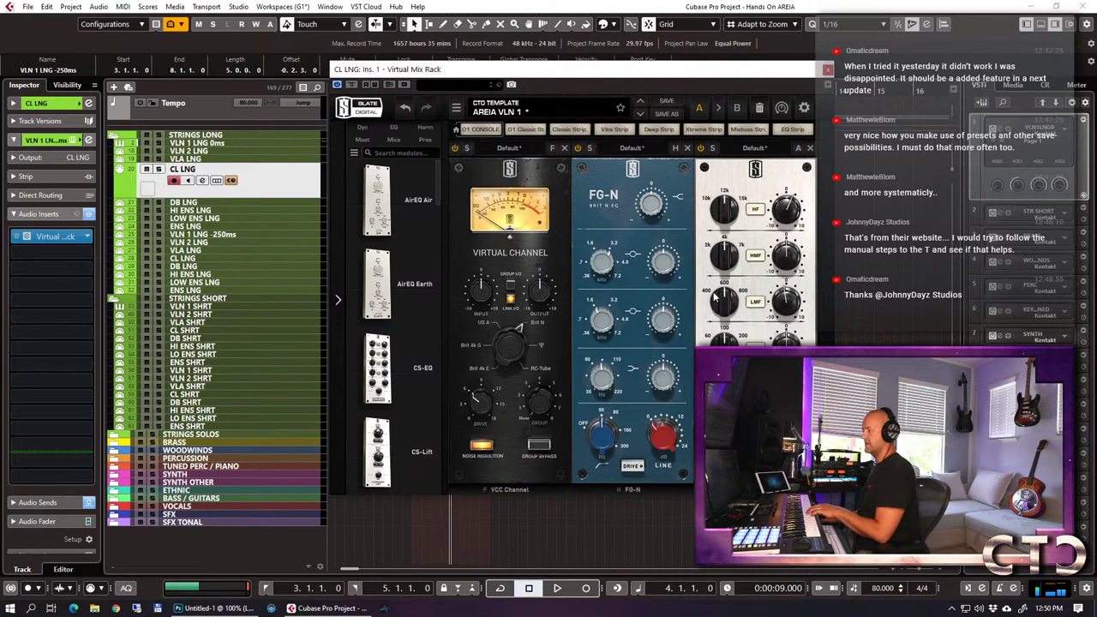
{"action": "left_click_drag", "start_coordinate": [787, 302], "coordinate": [786, 323]}
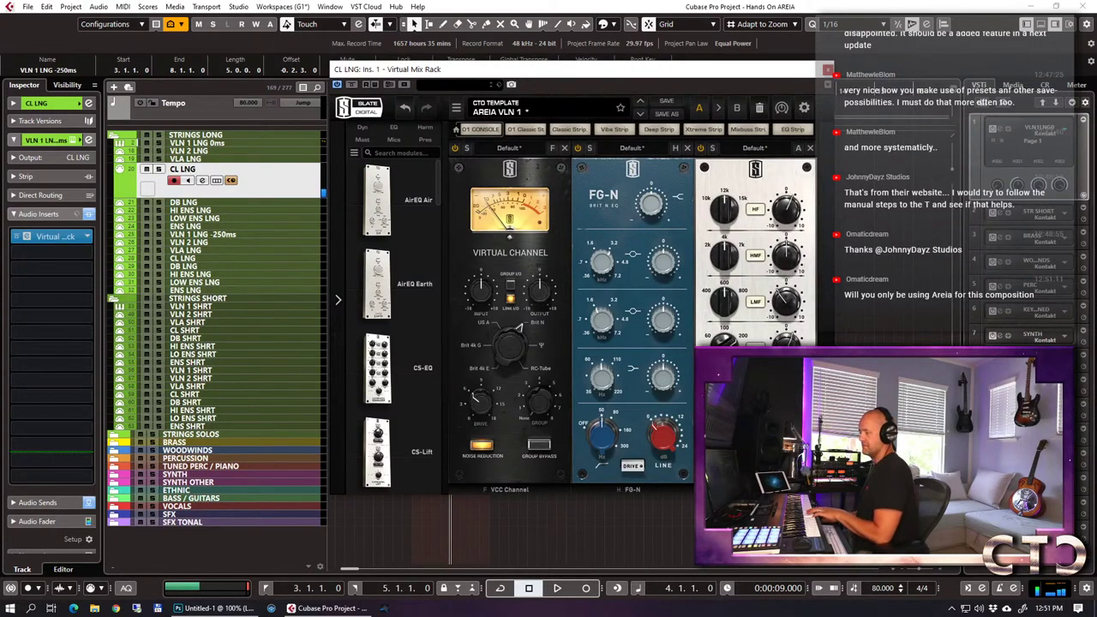
Compare CL LNG with the rack bypassed and active, set the HMF gain to -1.23, and fine-tune the LMF gain.
{"action": "left_click", "coordinate": [351, 85]}
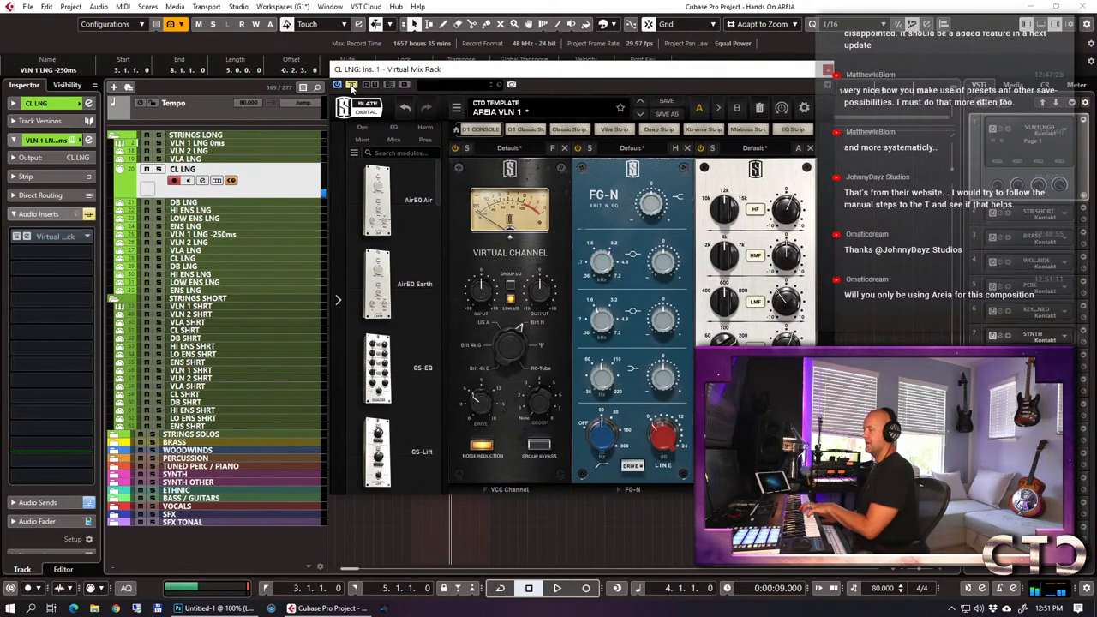
{"action": "left_click", "coordinate": [352, 85]}
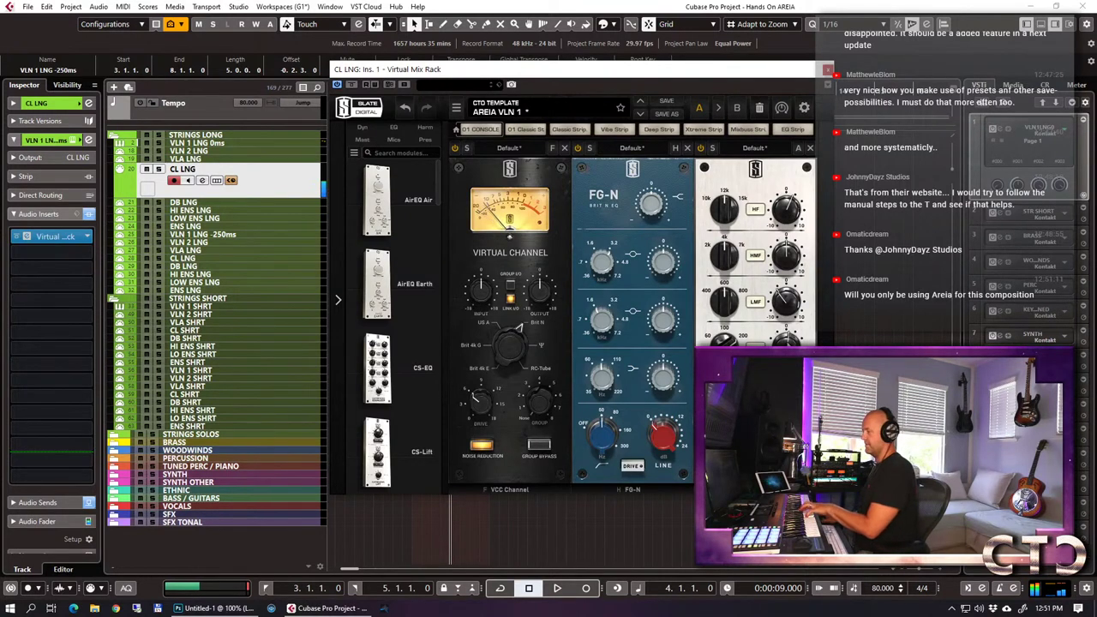
{"action": "scroll", "coordinate": [445, 284], "scroll_direction": "down", "scroll_amount": 5}
{"action": "scroll", "coordinate": [446, 284], "scroll_direction": "down", "scroll_amount": 3}
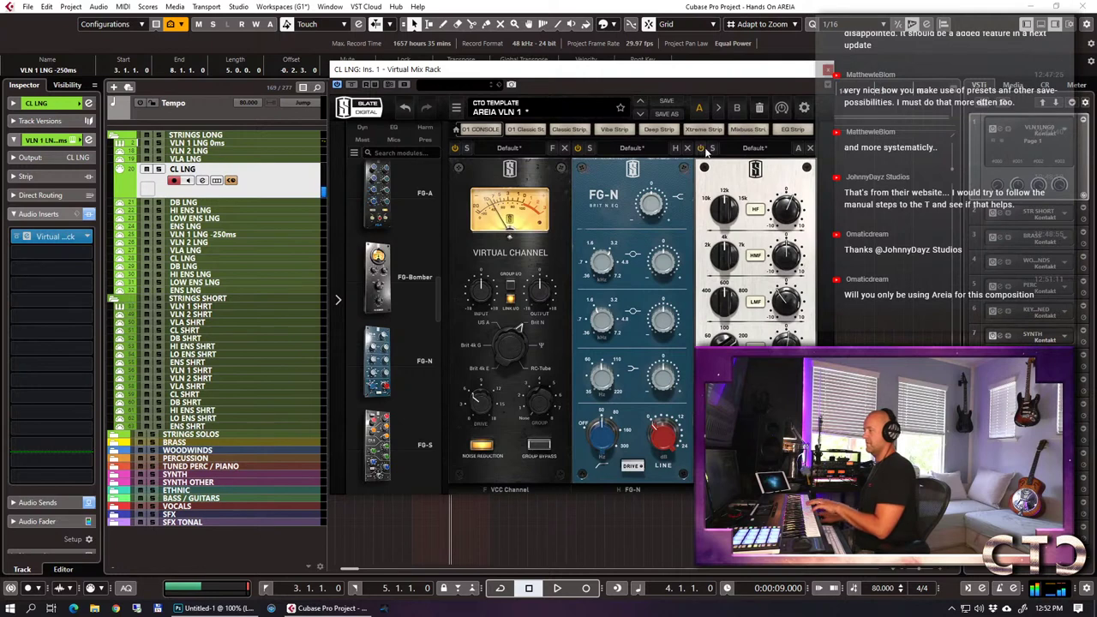
{"action": "left_click_drag", "start_coordinate": [788, 257], "coordinate": [789, 265]}
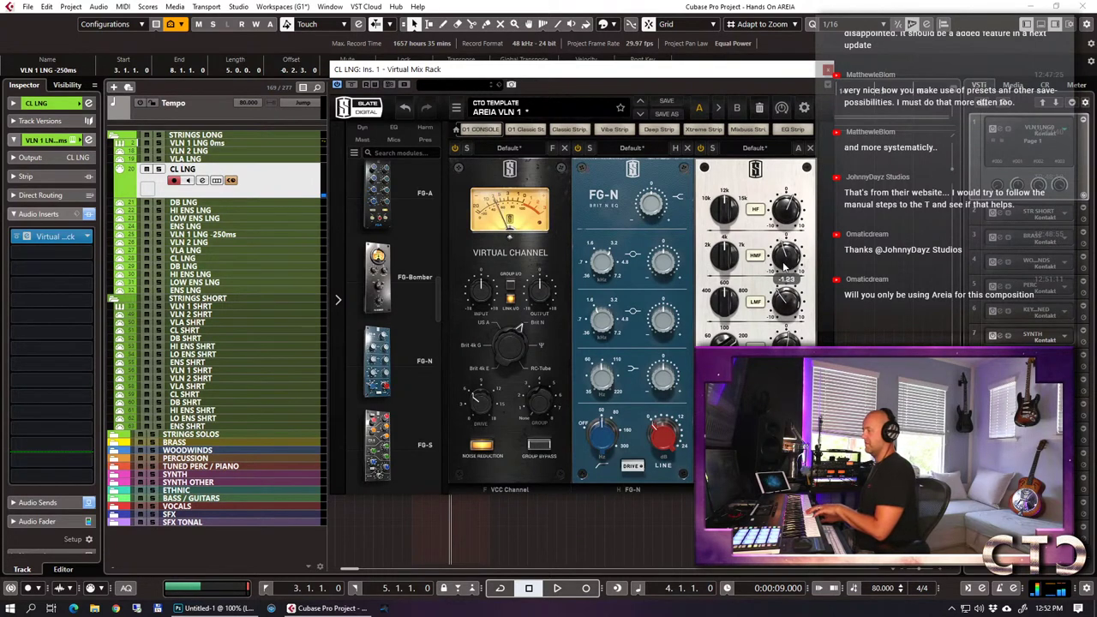
{"action": "mouse_move", "coordinate": [785, 301]}
{"action": "left_mouse_down"}
{"action": "mouse_move", "coordinate": [785, 291]}
{"action": "mouse_move", "coordinate": [788, 300]}
{"action": "left_mouse_up"}
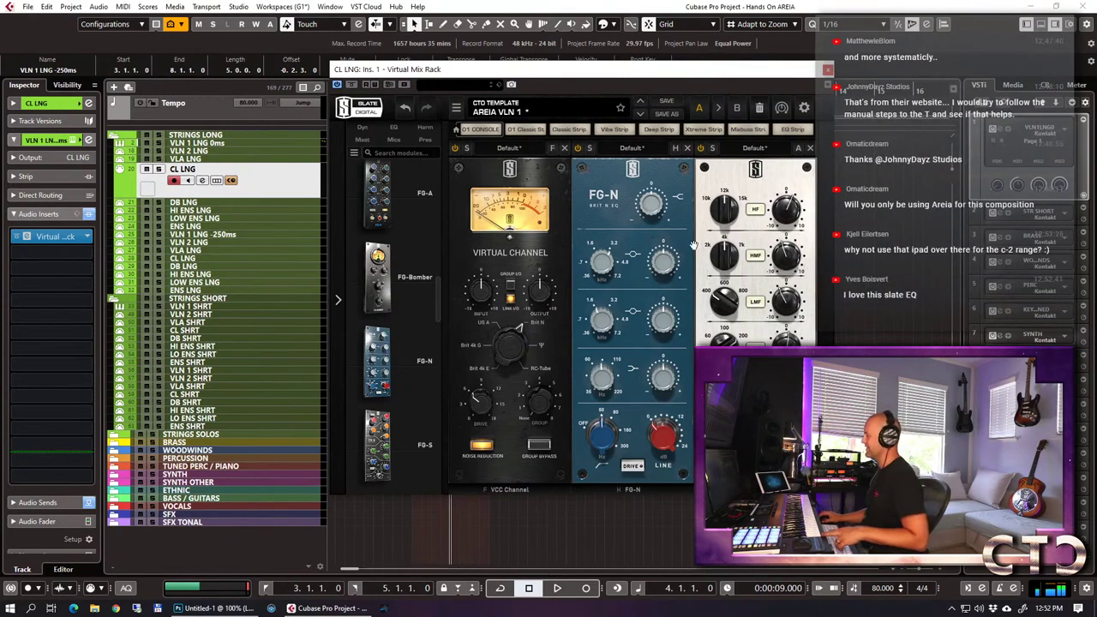
Examine the module list of the Virtual Mix Rack, including the VCC, Classic Instruments and Classic Tubes entries.
{"action": "left_click_drag", "start_coordinate": [564, 66], "coordinate": [517, 75]}
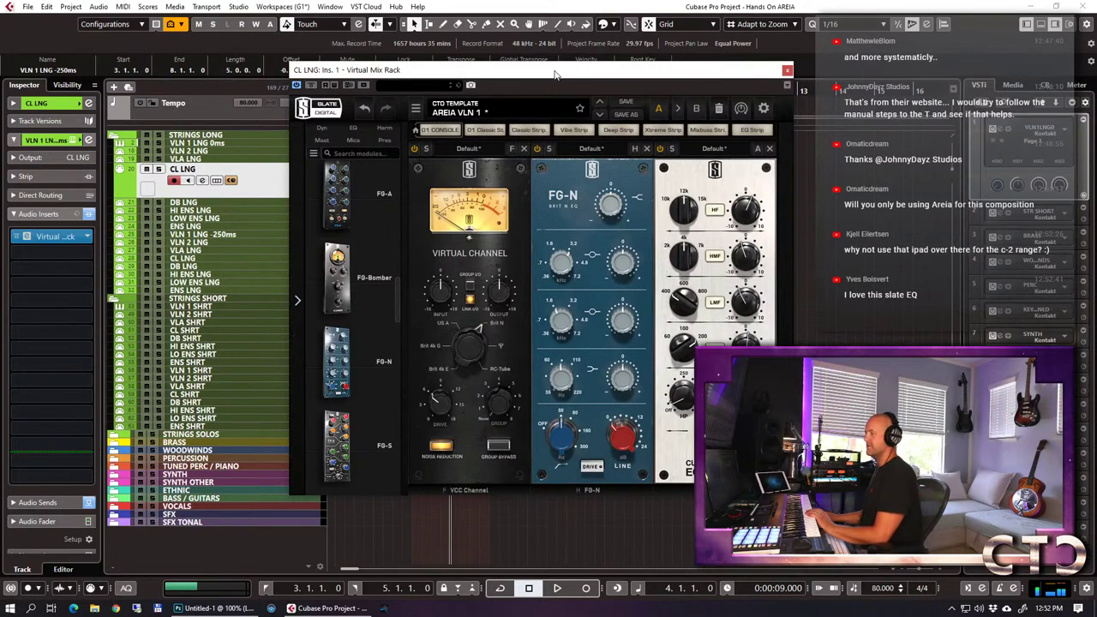
{"action": "left_click_drag", "start_coordinate": [555, 72], "coordinate": [549, 70]}
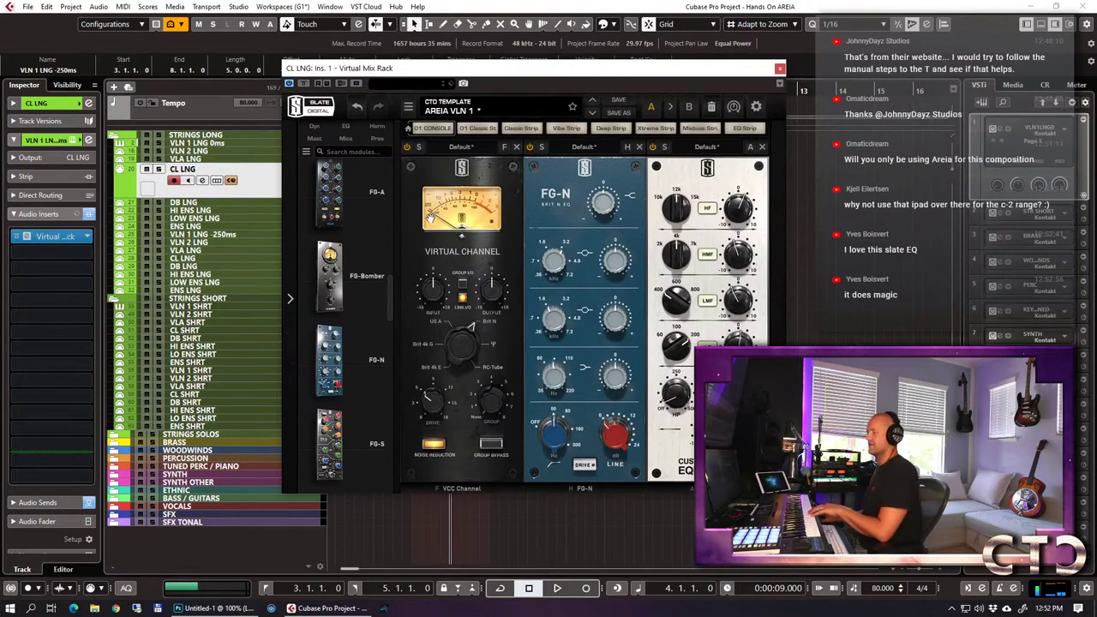
{"action": "left_click_drag", "start_coordinate": [391, 301], "coordinate": [386, 467]}
{"action": "scroll", "coordinate": [385, 467], "scroll_direction": "up", "scroll_amount": 1}
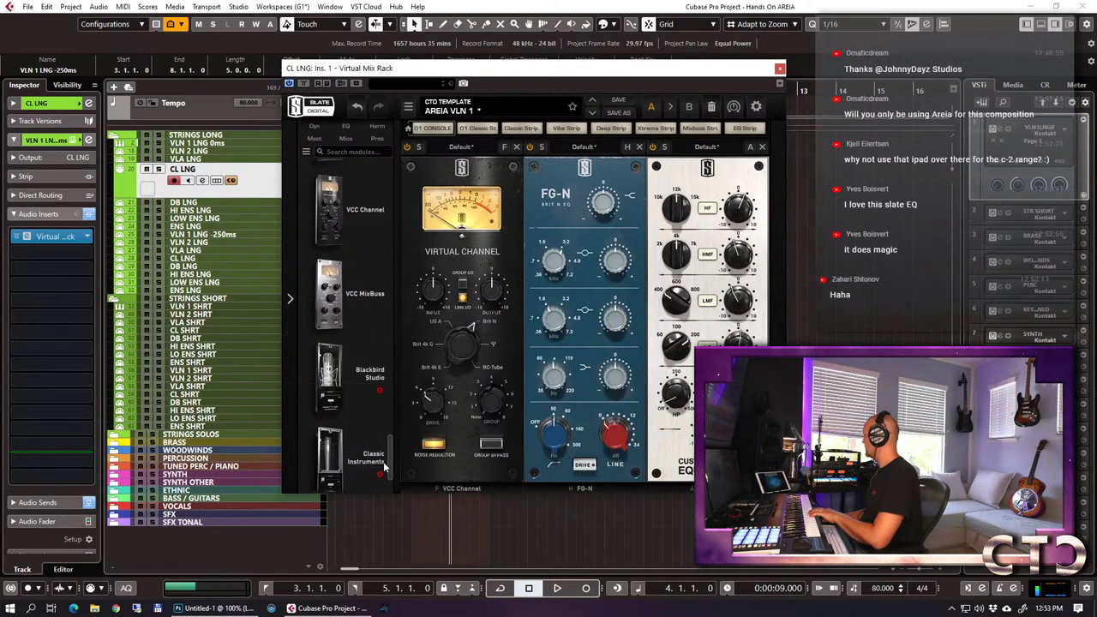
{"action": "scroll", "coordinate": [384, 470], "scroll_direction": "down", "scroll_amount": 1}
{"action": "left_click_drag", "start_coordinate": [388, 484], "coordinate": [384, 457]}
{"action": "scroll", "coordinate": [367, 384], "scroll_direction": "down", "scroll_amount": 1}
{"action": "scroll", "coordinate": [367, 384], "scroll_direction": "down", "scroll_amount": 1}
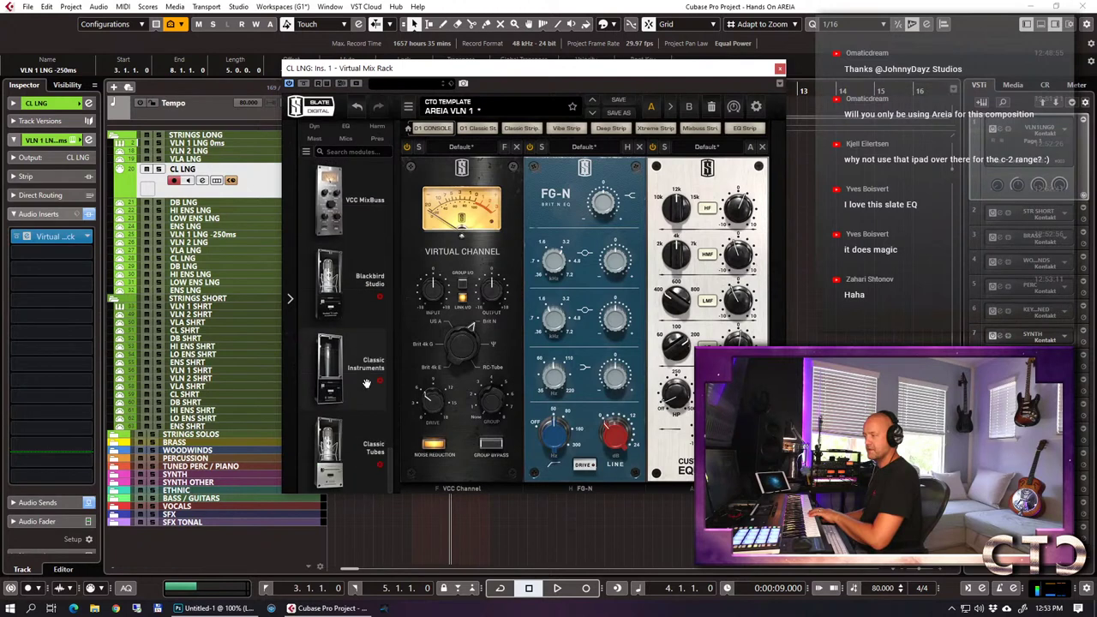
{"action": "scroll", "coordinate": [367, 383], "scroll_direction": "up", "scroll_amount": 4}
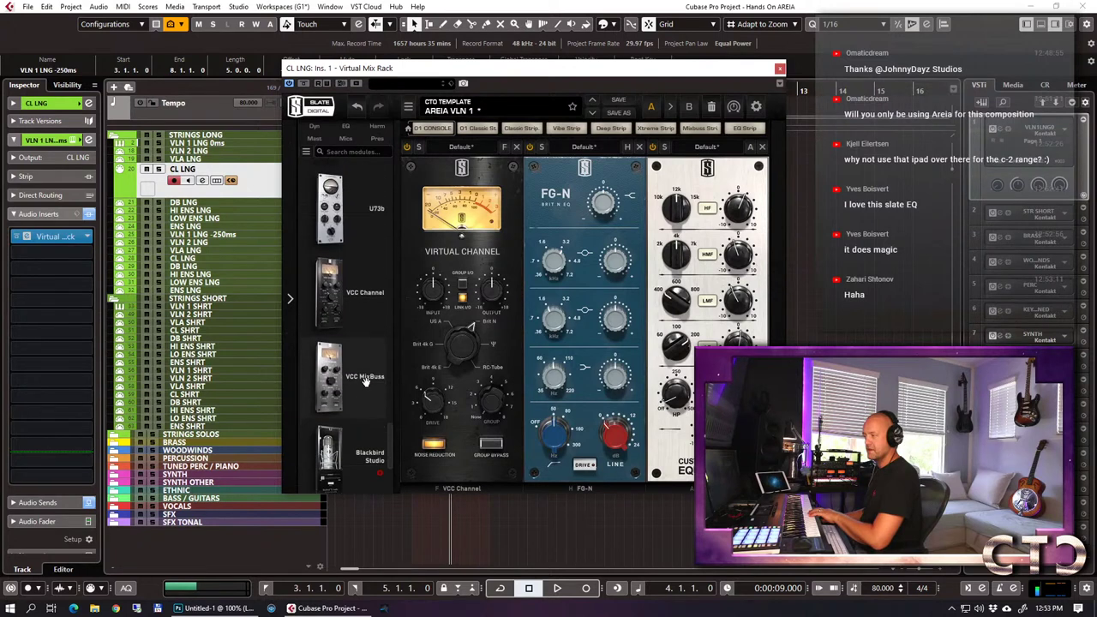
{"action": "scroll", "coordinate": [365, 383], "scroll_direction": "up", "scroll_amount": 4}
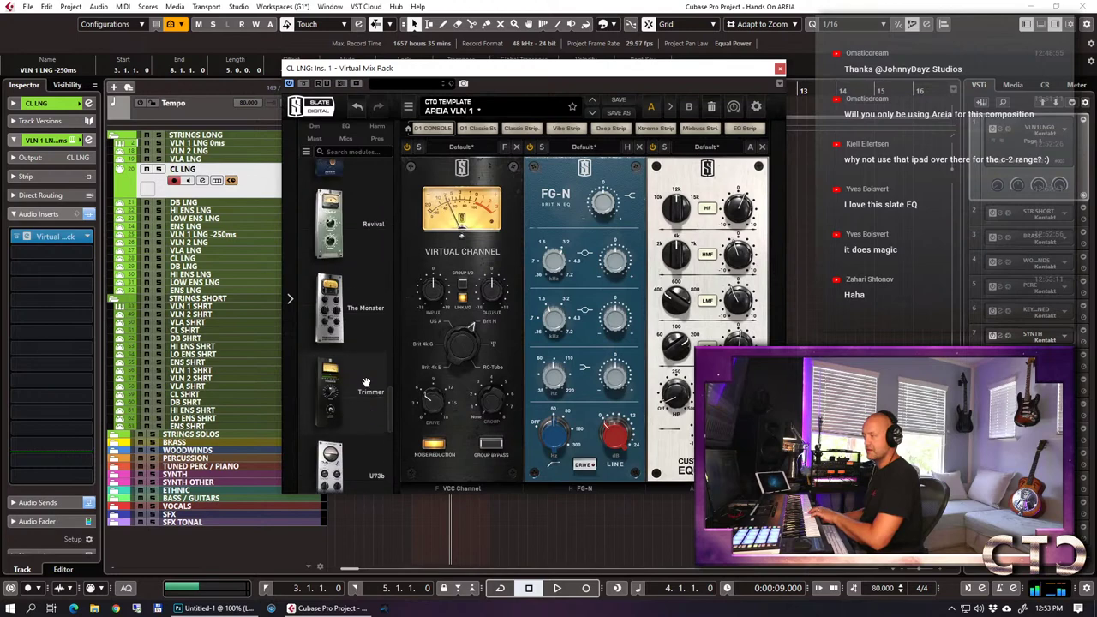
Add the Hollywood tube module ahead of the Virtual Channel and set its saturation to 4.57 and HP frequency to 64.8 Hz.
{"action": "scroll", "coordinate": [365, 382], "scroll_direction": "up", "scroll_amount": 1}
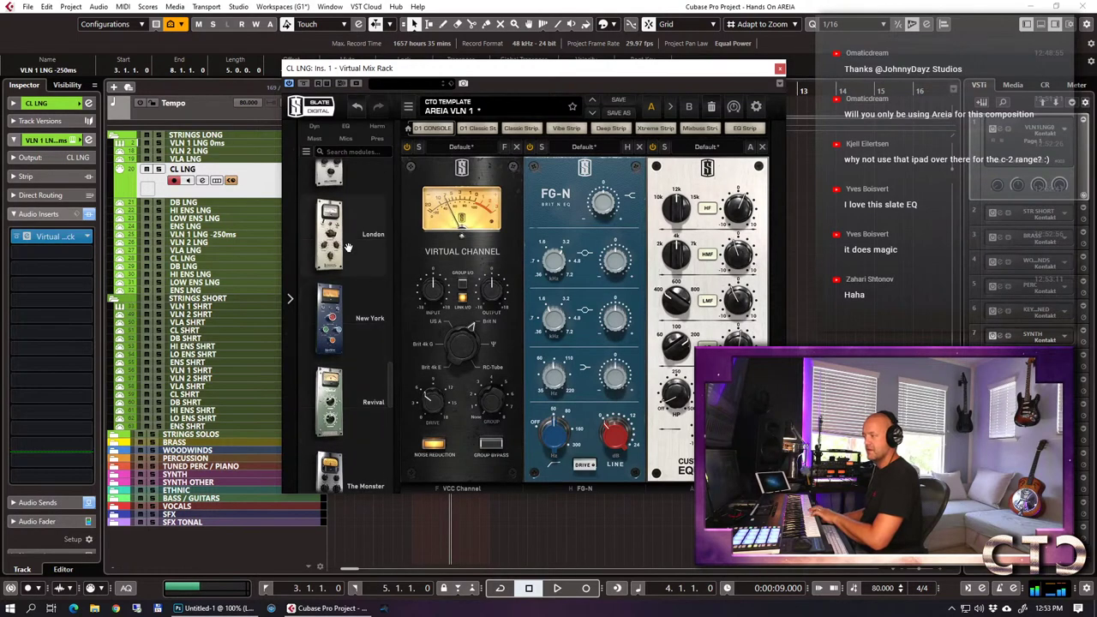
{"action": "scroll", "coordinate": [339, 242], "scroll_direction": "up", "scroll_amount": 1}
{"action": "left_click_drag", "start_coordinate": [328, 247], "coordinate": [444, 313]}
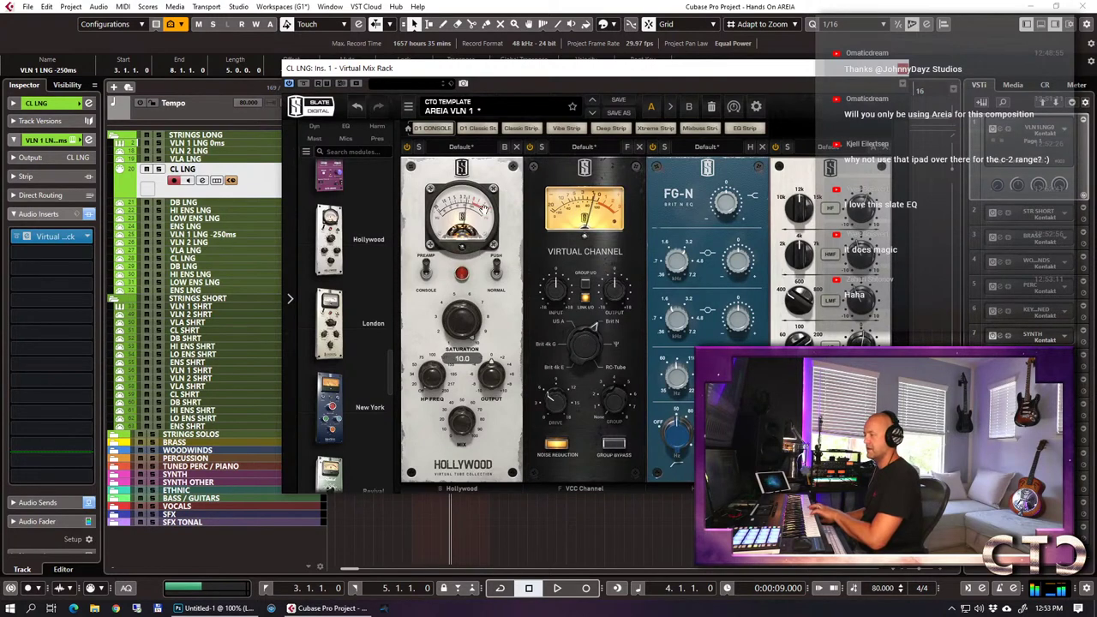
{"action": "left_click_drag", "start_coordinate": [484, 208], "coordinate": [477, 336]}
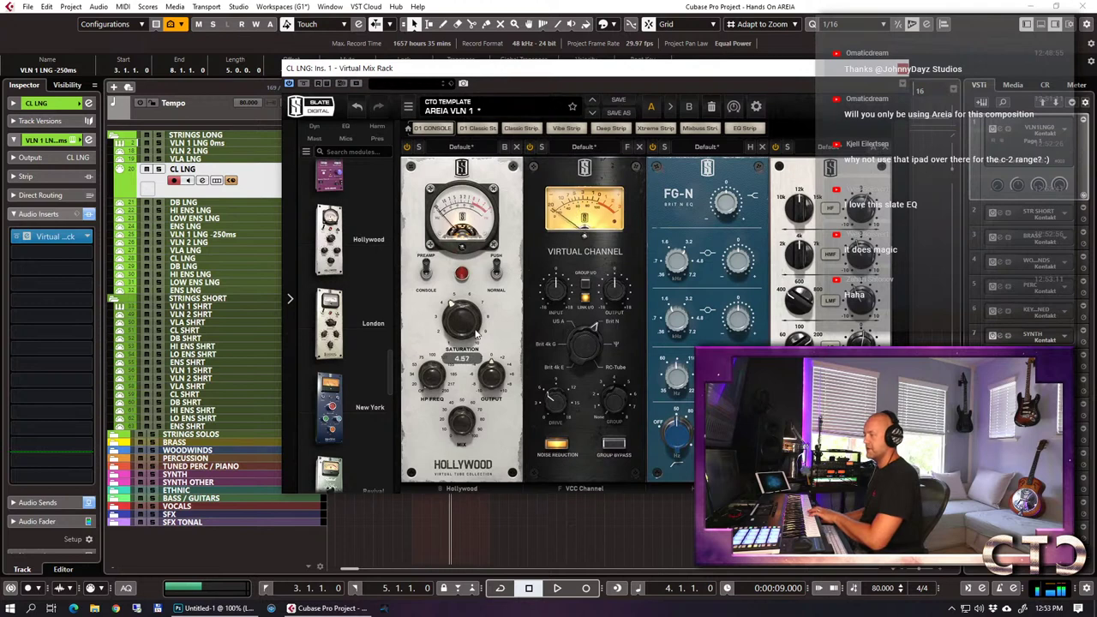
{"action": "mouse_move", "coordinate": [430, 367]}
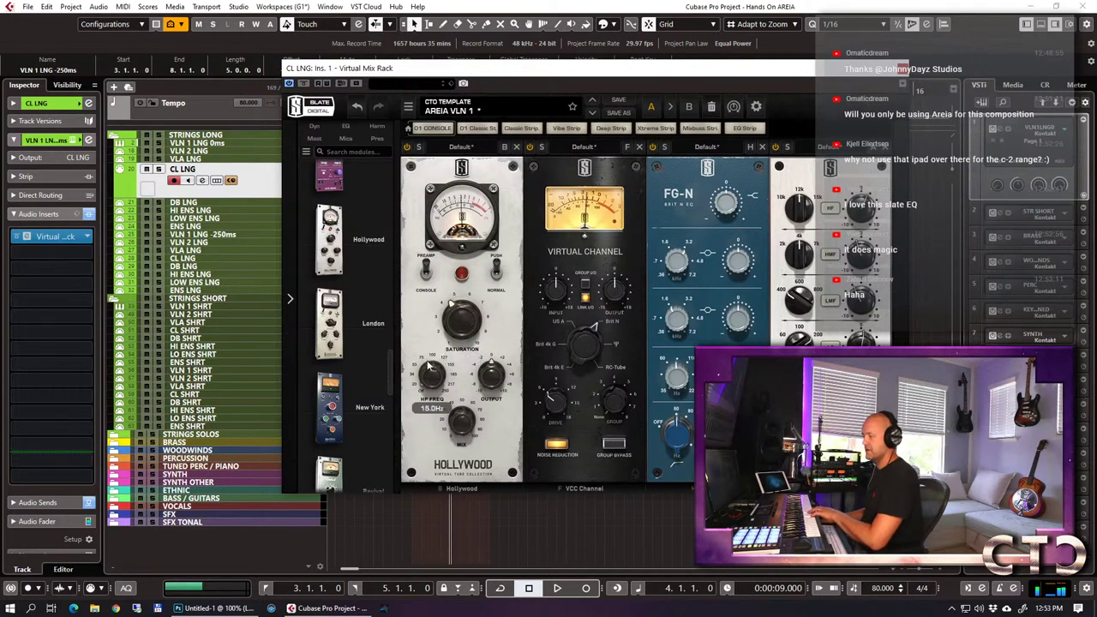
{"action": "left_click_drag", "start_coordinate": [426, 353], "coordinate": [444, 316]}
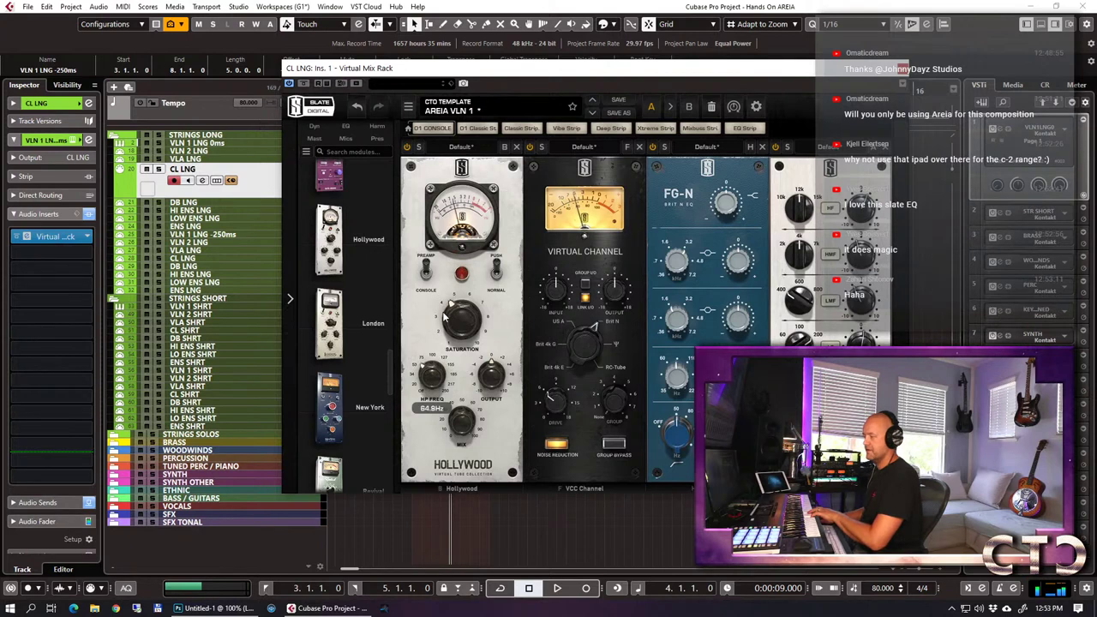
{"action": "mouse_move", "coordinate": [444, 315]}
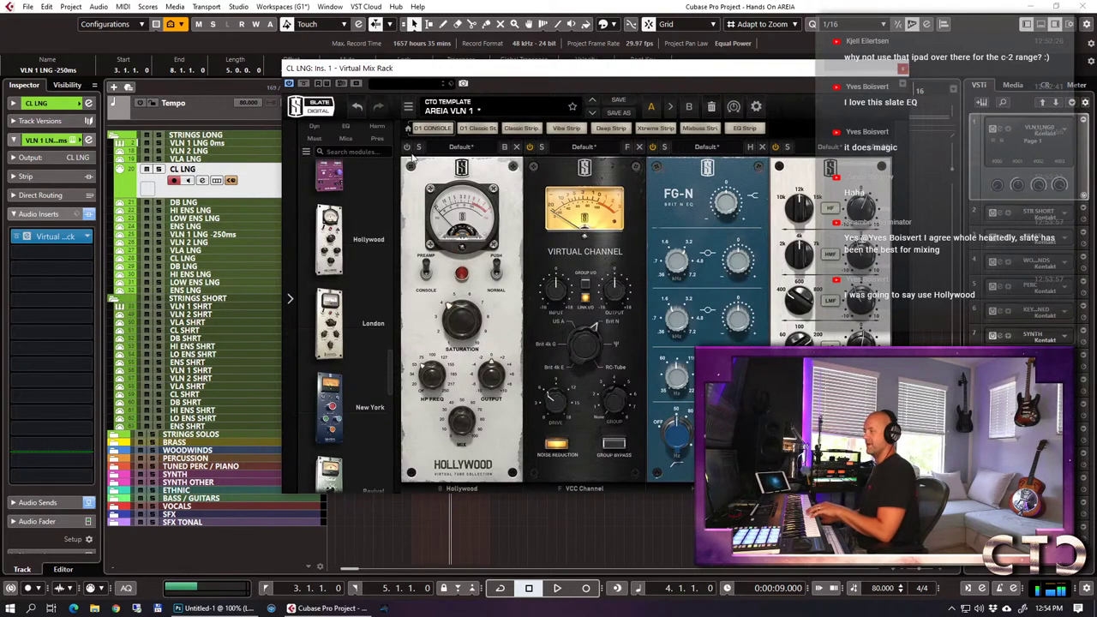
Set the Hollywood module's saturation to 4.11 and compare CL LNG with the Virtual Mix Rack bypassed and active.
{"action": "left_click", "coordinate": [406, 148]}
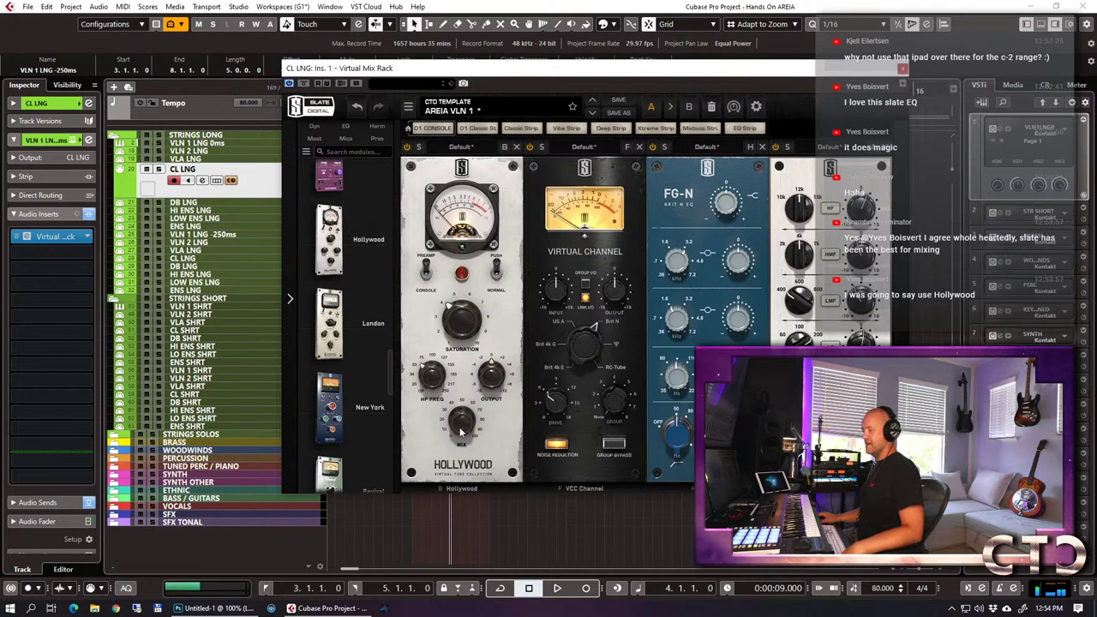
{"action": "mouse_move", "coordinate": [461, 432]}
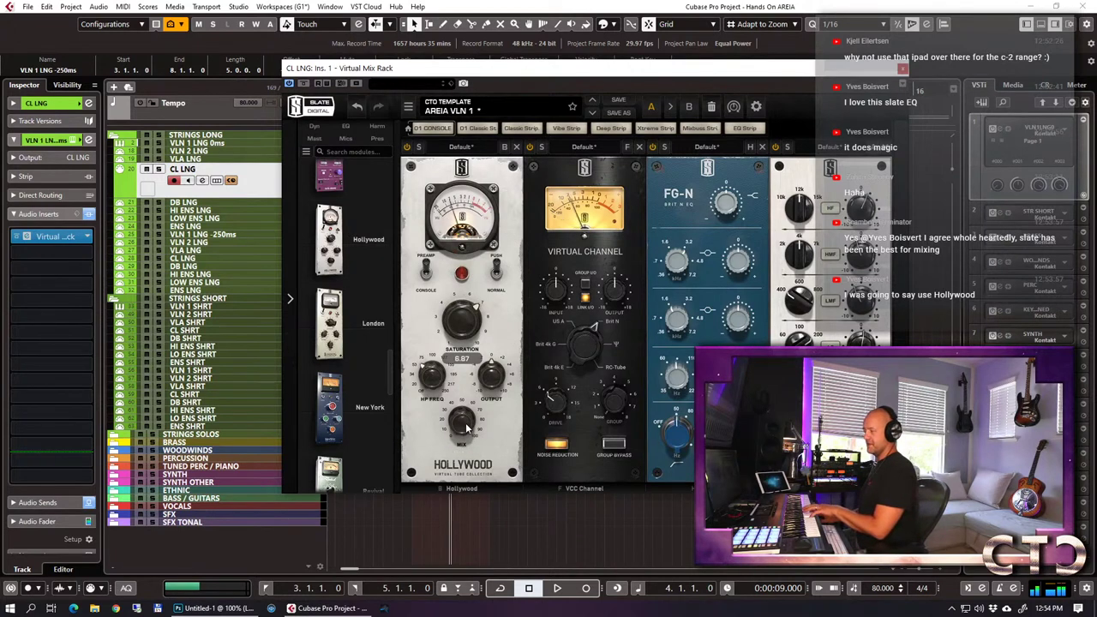
{"action": "left_click_drag", "start_coordinate": [461, 422], "coordinate": [497, 570]}
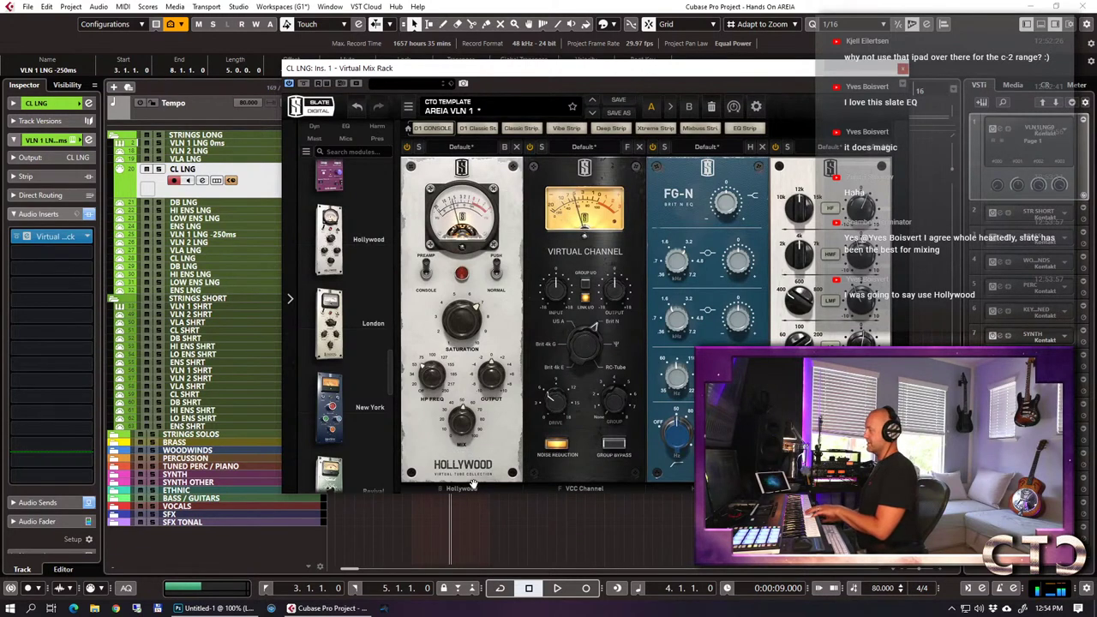
{"action": "left_click_drag", "start_coordinate": [461, 301], "coordinate": [485, 392]}
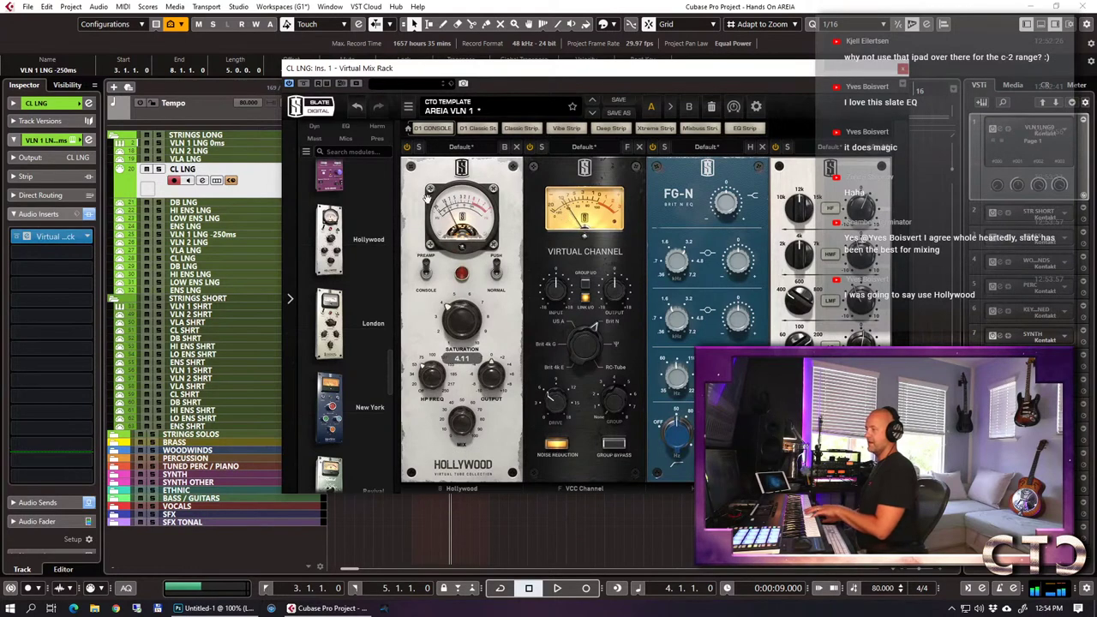
{"action": "left_click", "coordinate": [304, 84]}
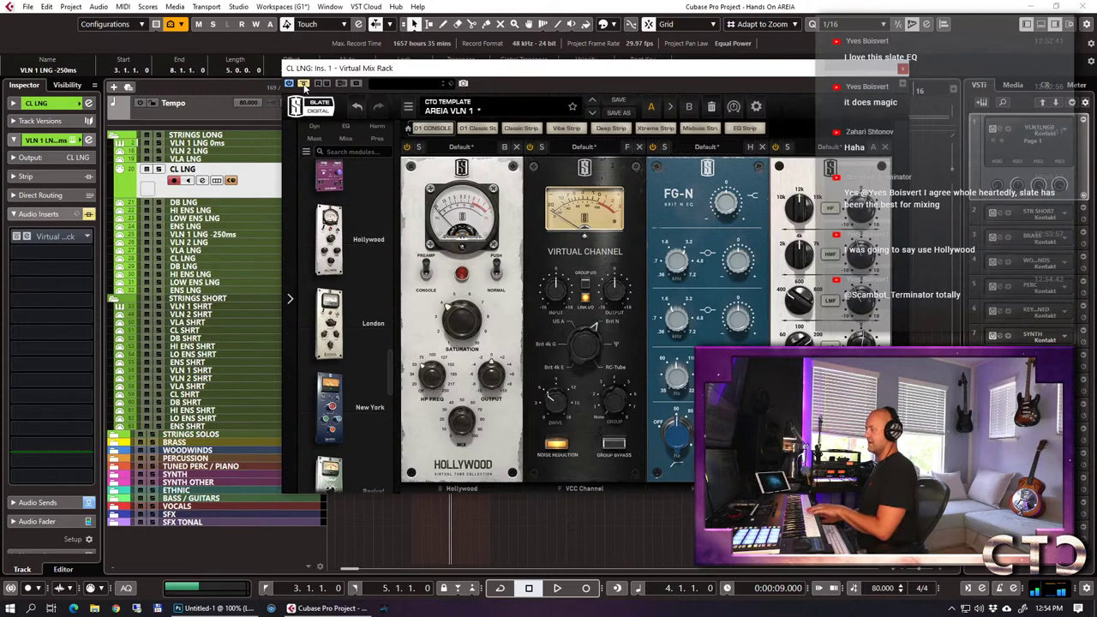
{"action": "left_click", "coordinate": [304, 84]}
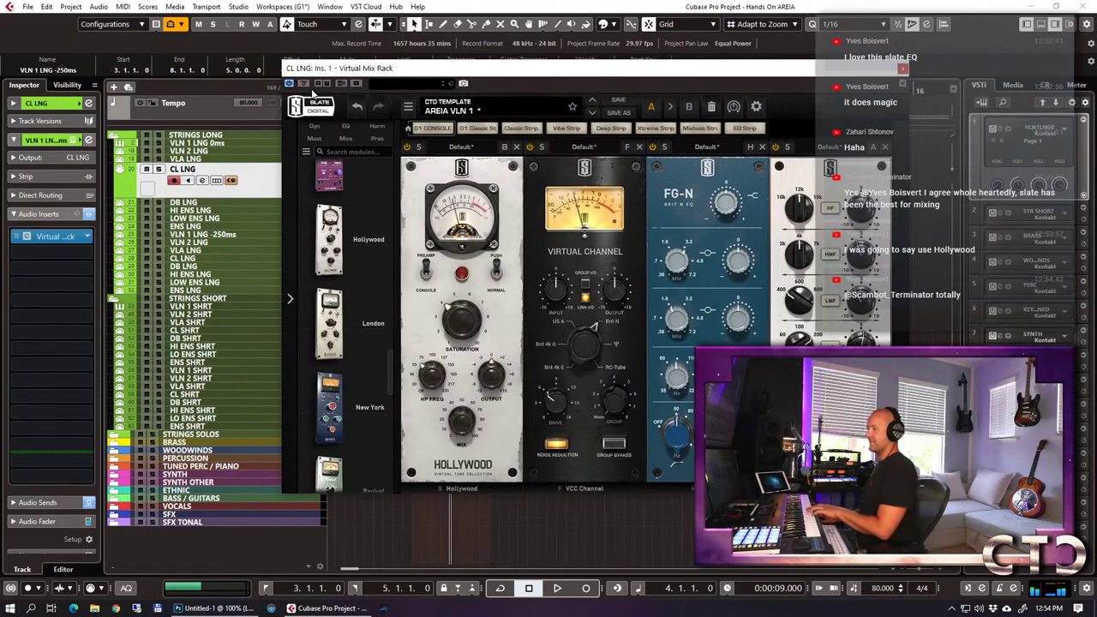
{"action": "left_click_drag", "start_coordinate": [347, 68], "coordinate": [328, 62]}
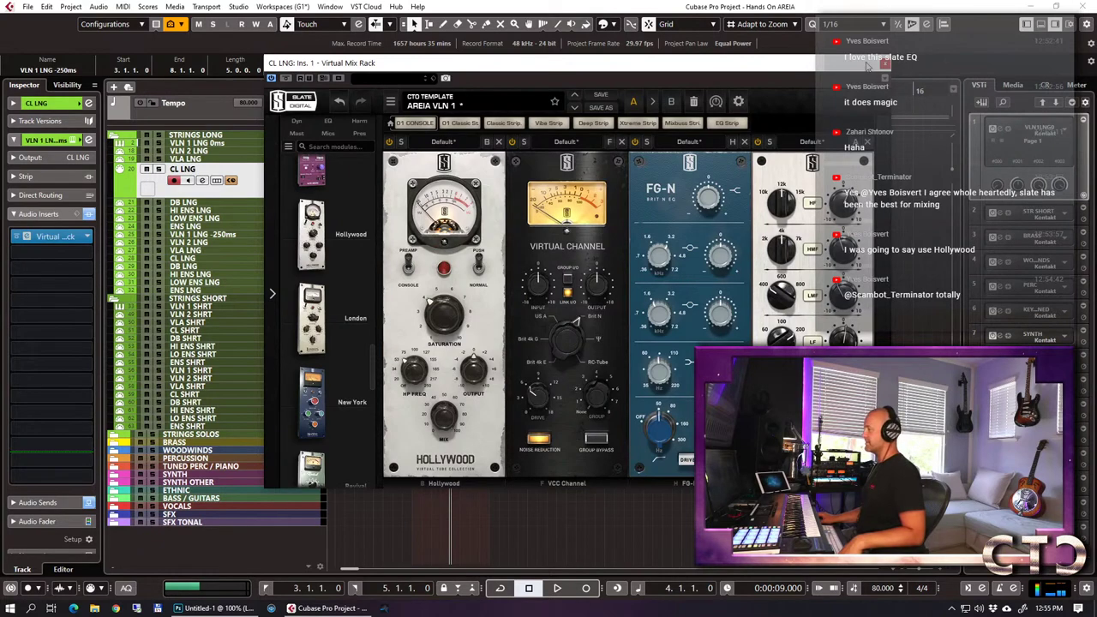
Save the rack settings as preset AREIA CEL in the CTO TEMPLATE bank and close the plug-in window.
{"action": "left_click", "coordinate": [602, 108]}
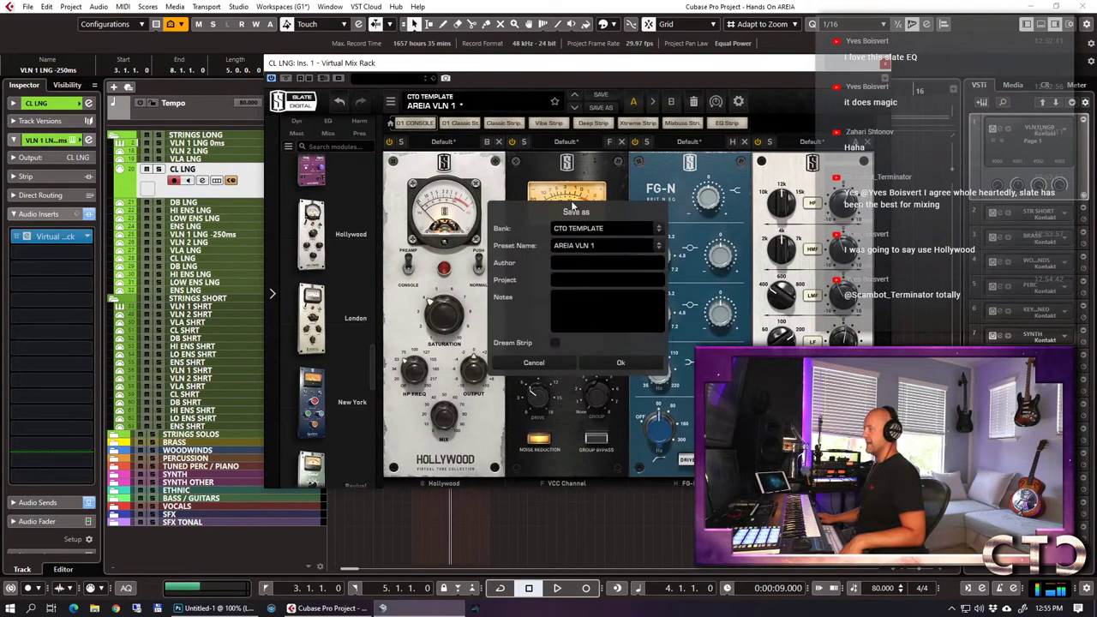
{"action": "left_click", "coordinate": [599, 246]}
{"action": "left_click_drag", "start_coordinate": [596, 246], "coordinate": [575, 246]}
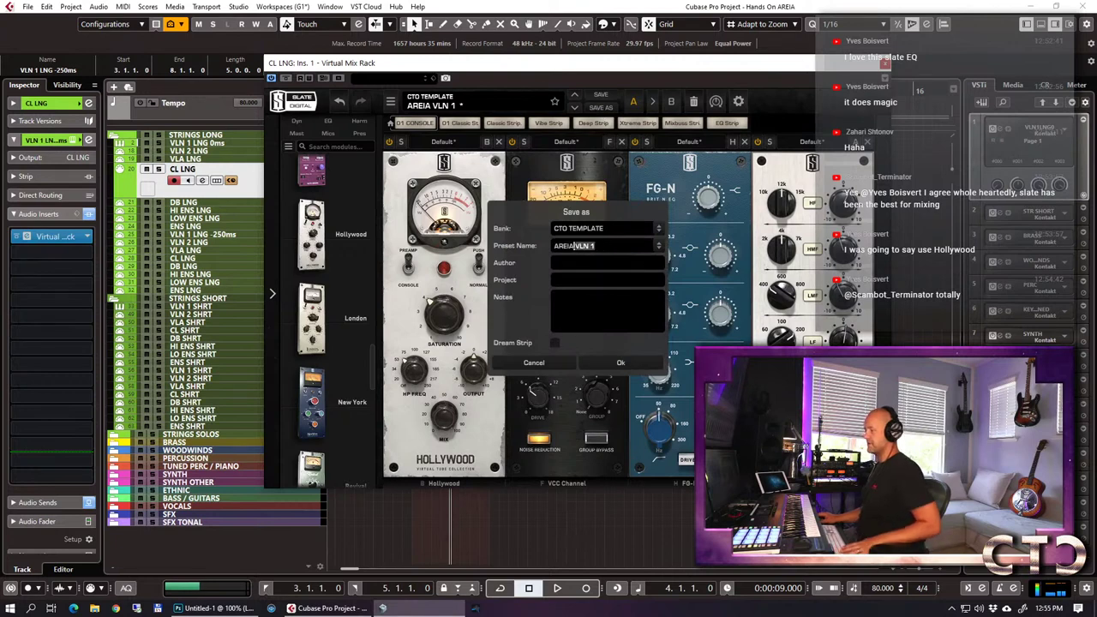
{"action": "type", "text": "D"}
{"action": "key", "text": "BackSpace"}
{"action": "type", "text": "CEL"}
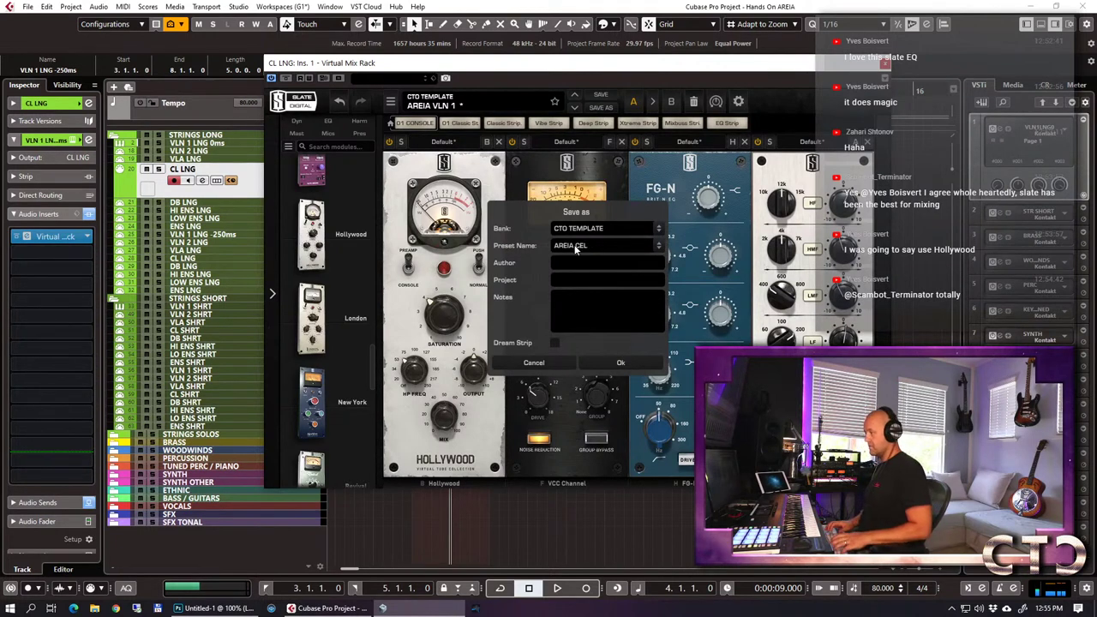
{"action": "left_click", "coordinate": [617, 363]}
{"action": "left_click", "coordinate": [885, 63]}
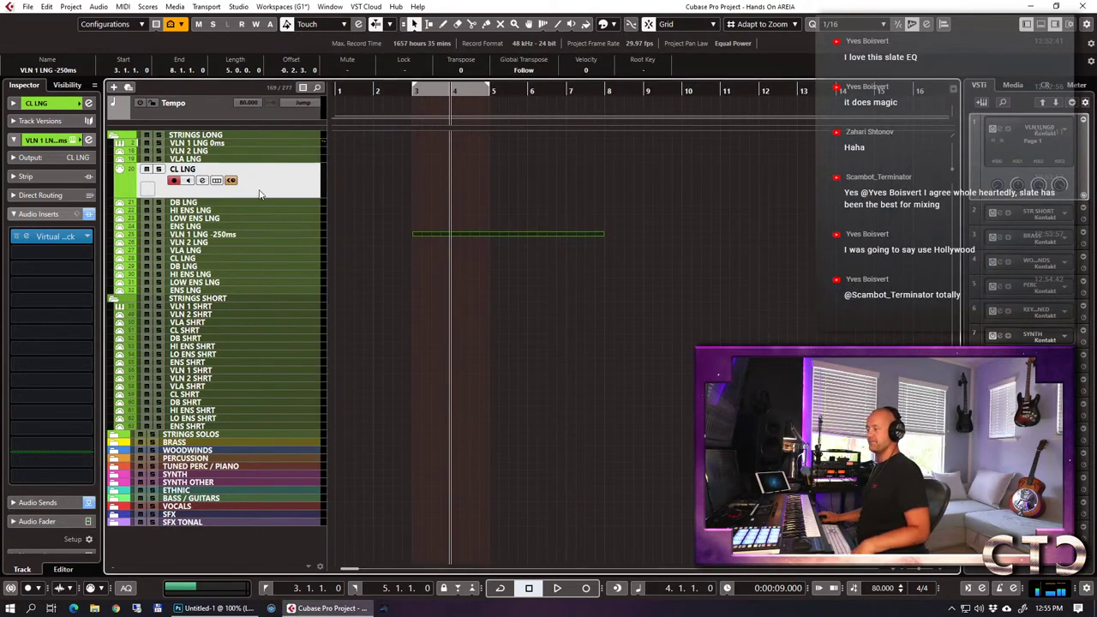
Play back the recorded part on VLN 1 LNG -250ms and delete its MIDI event.
{"action": "key", "text": "space"}
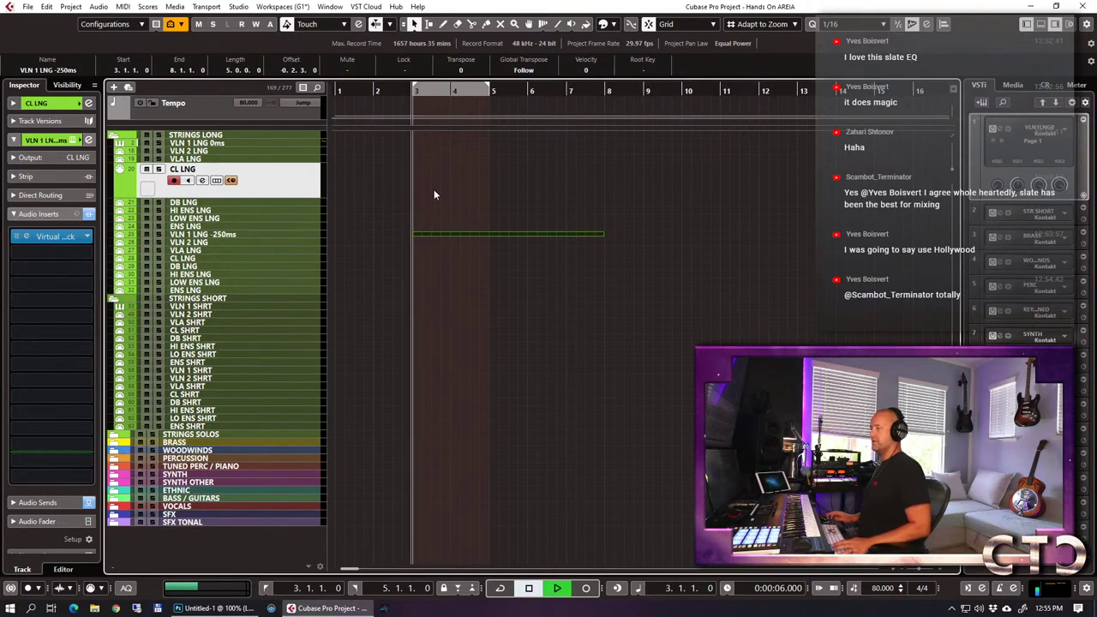
{"action": "key", "text": "h"}
{"action": "key", "text": "h"}
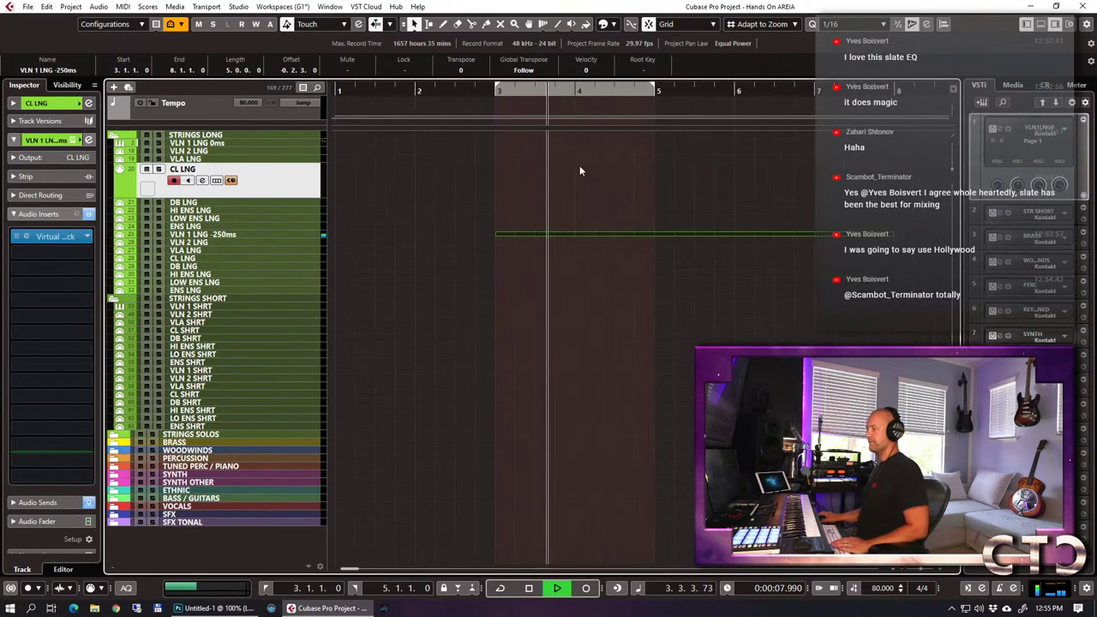
{"action": "left_click", "coordinate": [247, 234]}
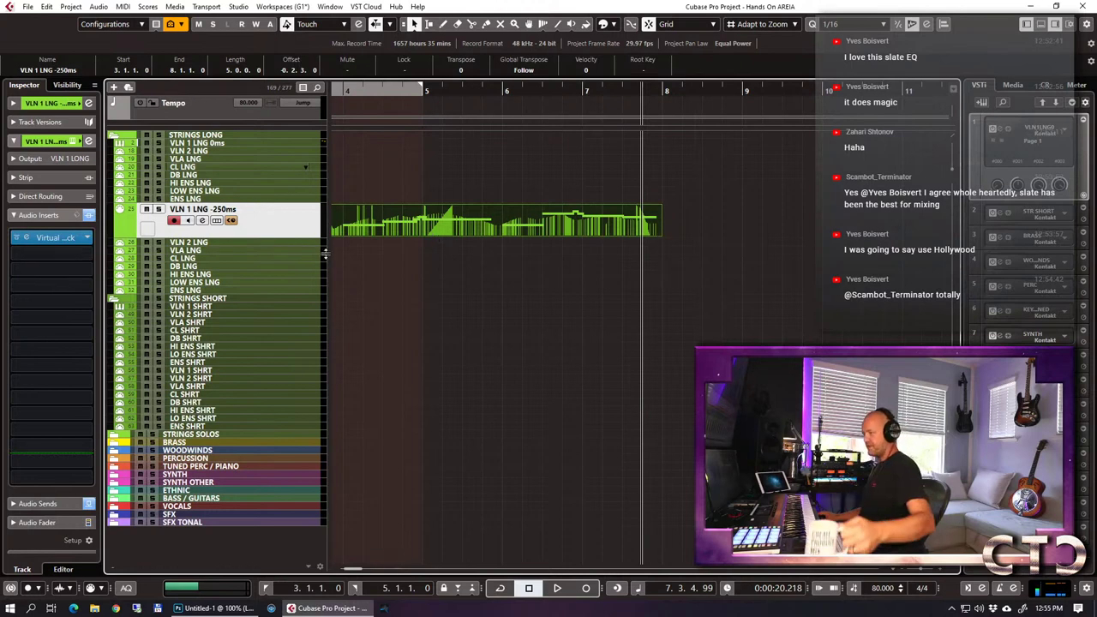
{"action": "key", "text": "g"}
{"action": "key", "text": "g"}
{"action": "key", "text": "g"}
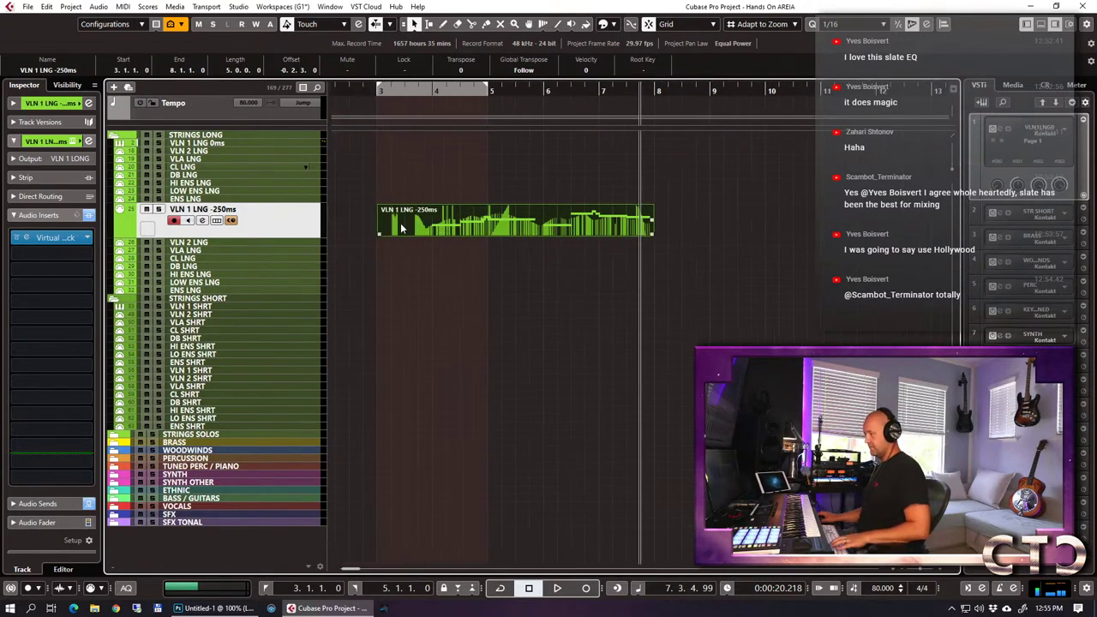
{"action": "key", "text": "Delete"}
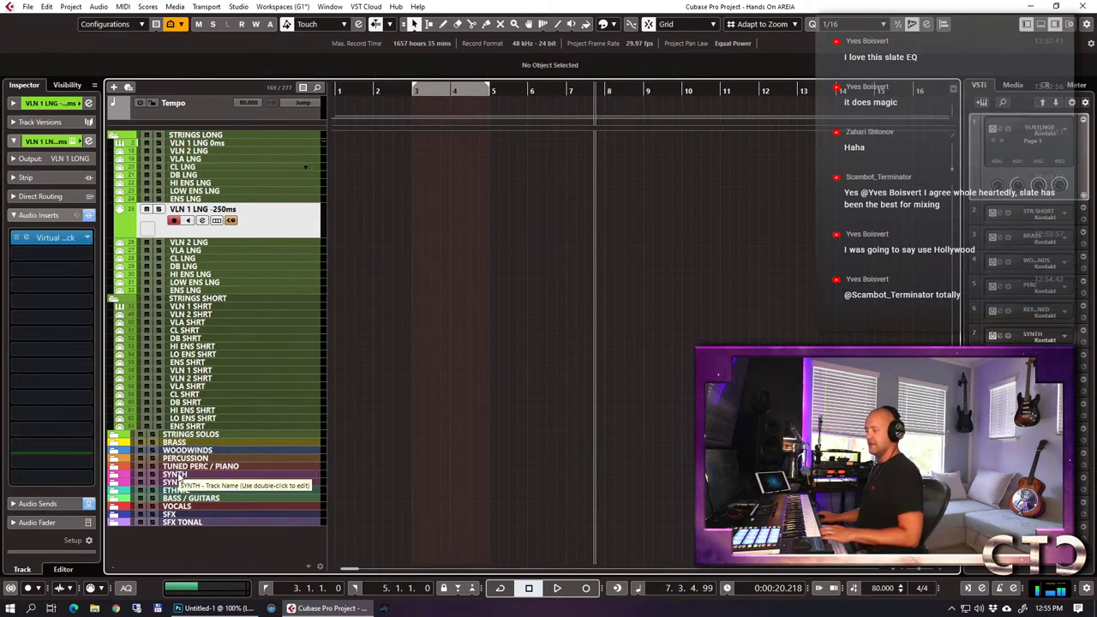
Expand the TUNED PERC / PIANO folder, select the PIANO track, and open the PIANO slot's instrument list in its Kontakt instance.
{"action": "left_click", "coordinate": [181, 468]}
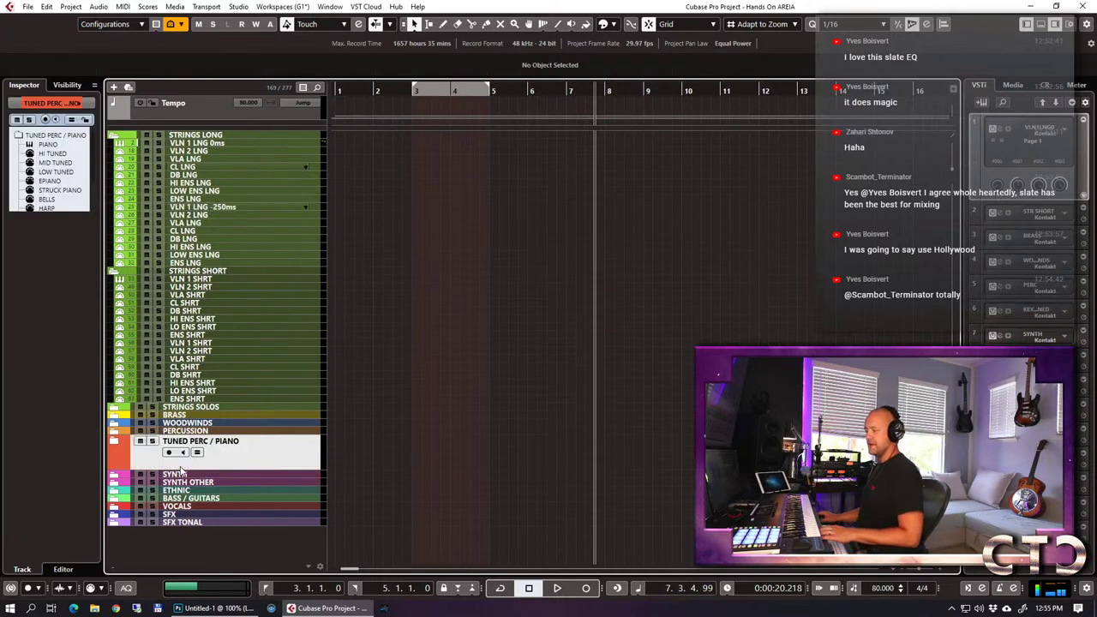
{"action": "left_click", "coordinate": [114, 442]}
{"action": "left_click", "coordinate": [211, 478]}
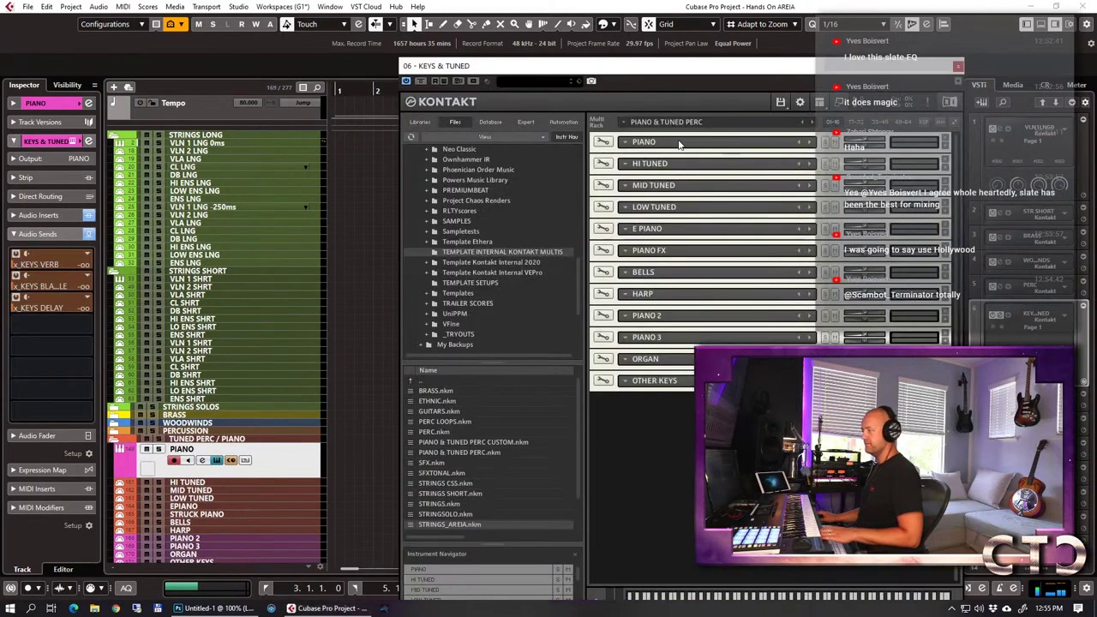
{"action": "left_click", "coordinate": [627, 148]}
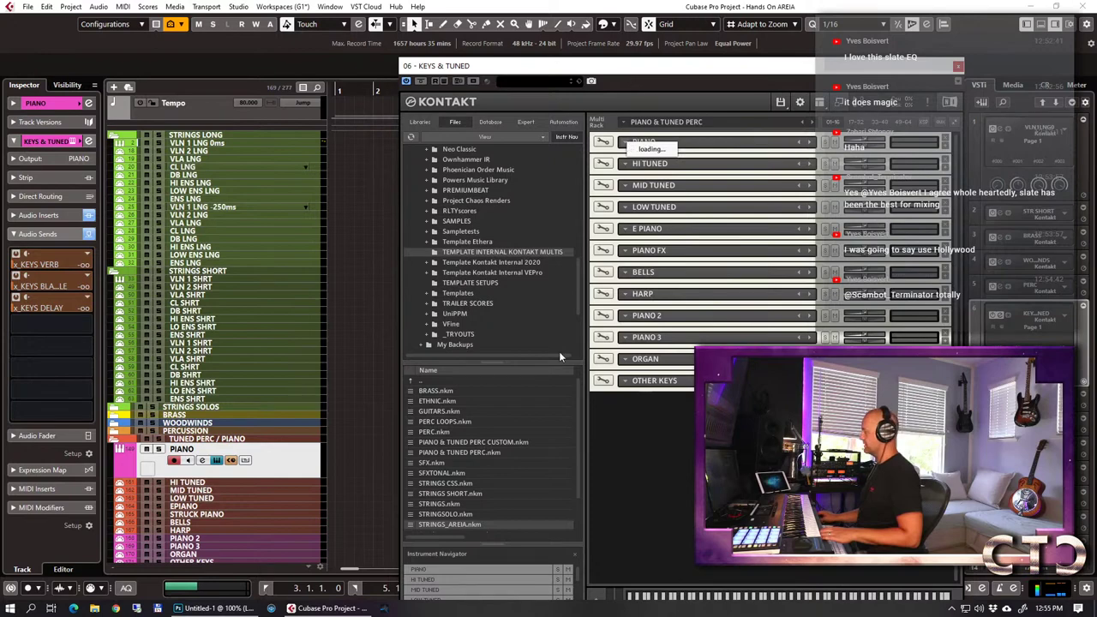
Expand the SFX folder, select HITS 1, and view its SFX Kontakt instance before closing it.
{"action": "scroll", "coordinate": [186, 524], "scroll_direction": "down", "scroll_amount": 3}
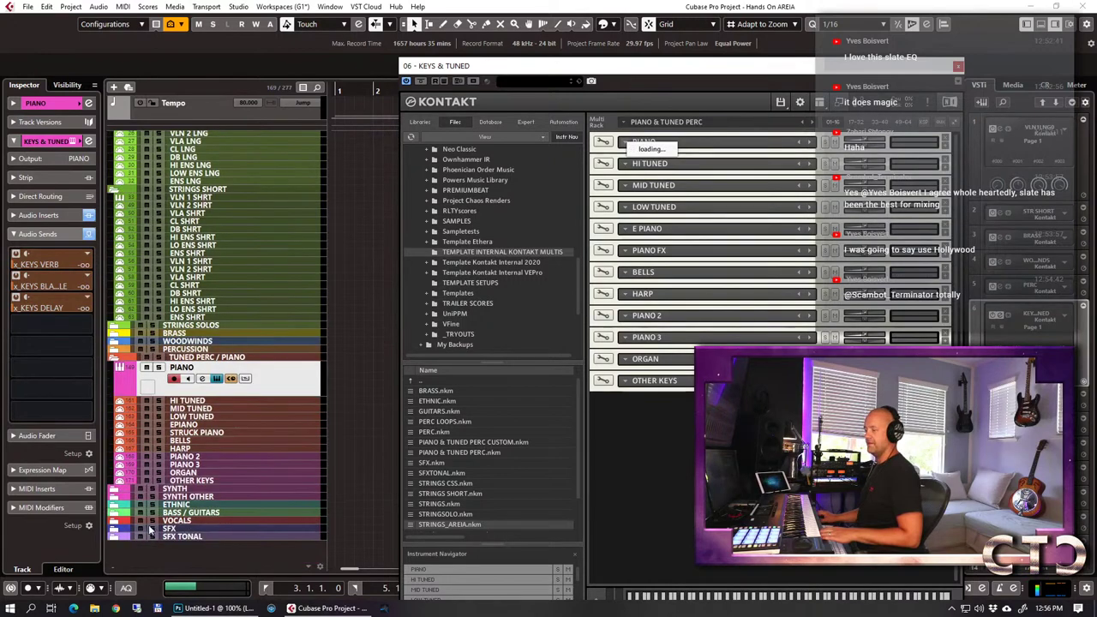
{"action": "left_click", "coordinate": [117, 531]}
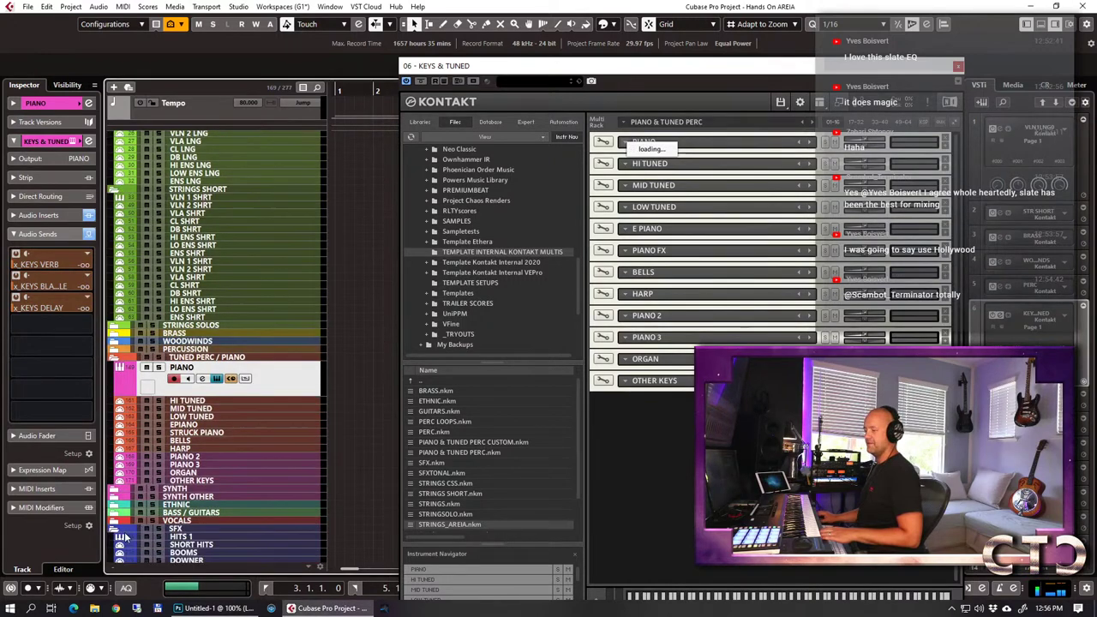
{"action": "left_click", "coordinate": [186, 538]}
{"action": "left_click", "coordinate": [88, 141]}
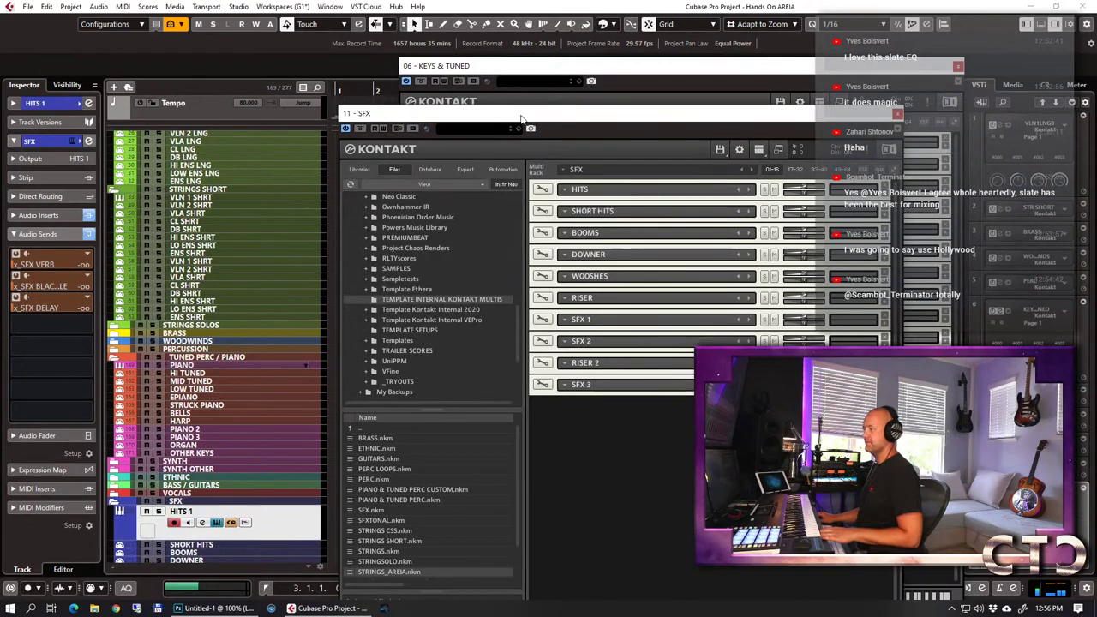
{"action": "key", "text": "Escape"}
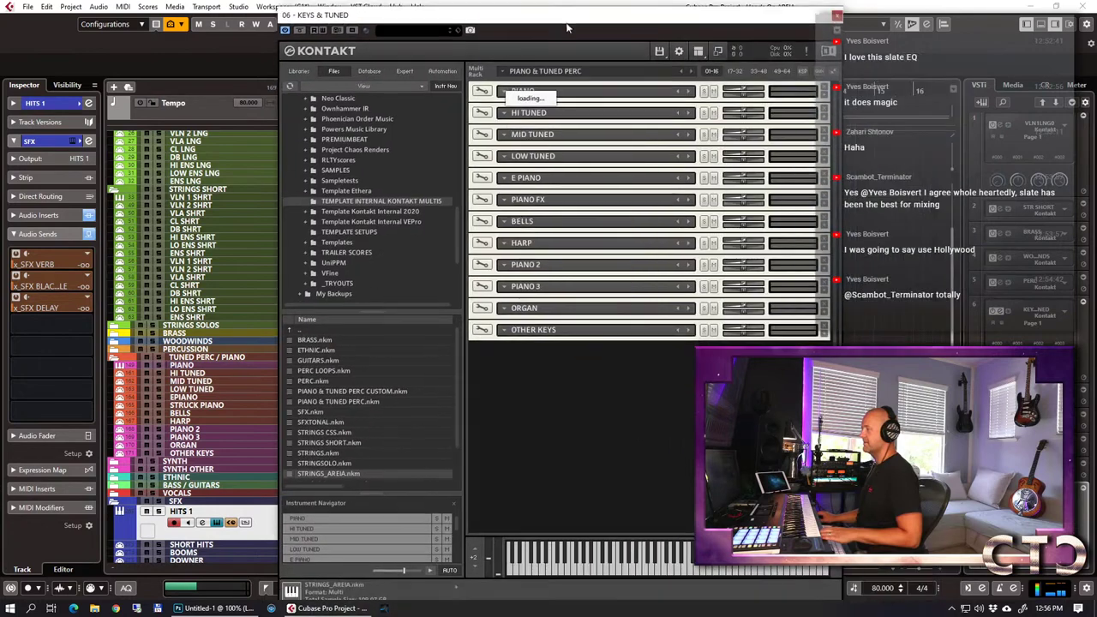
Show Kontakt's Quick-Load browser in the KEYS & TUNED instance, view the 06 SYNTH category, and close the instance.
{"action": "left_click_drag", "start_coordinate": [685, 66], "coordinate": [565, 14]}
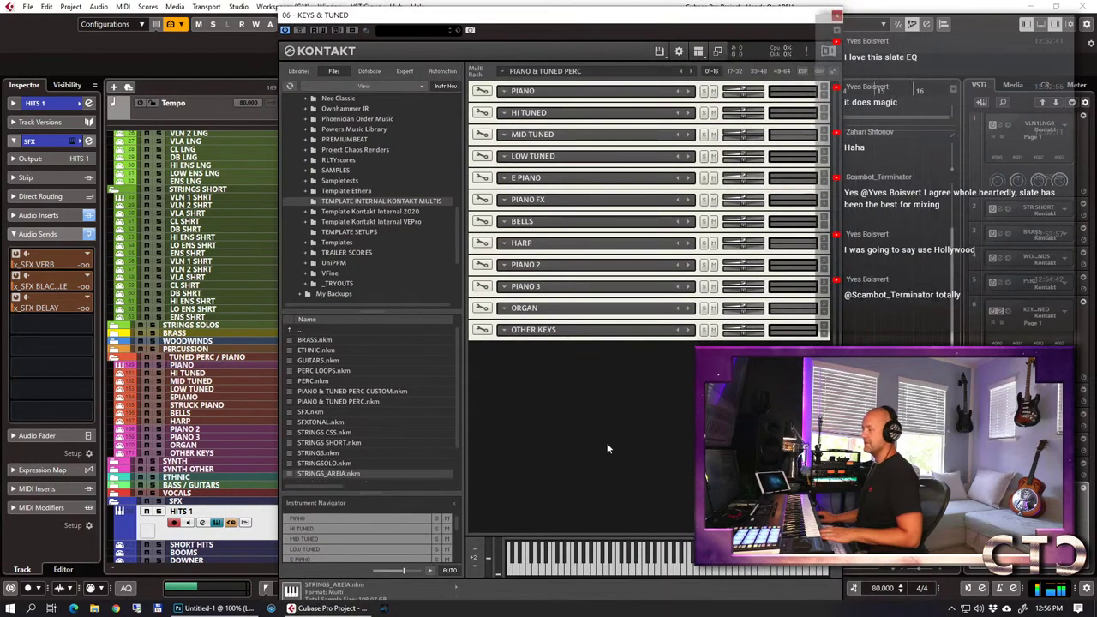
{"action": "right_click", "coordinate": [651, 398]}
{"action": "right_click", "coordinate": [593, 370]}
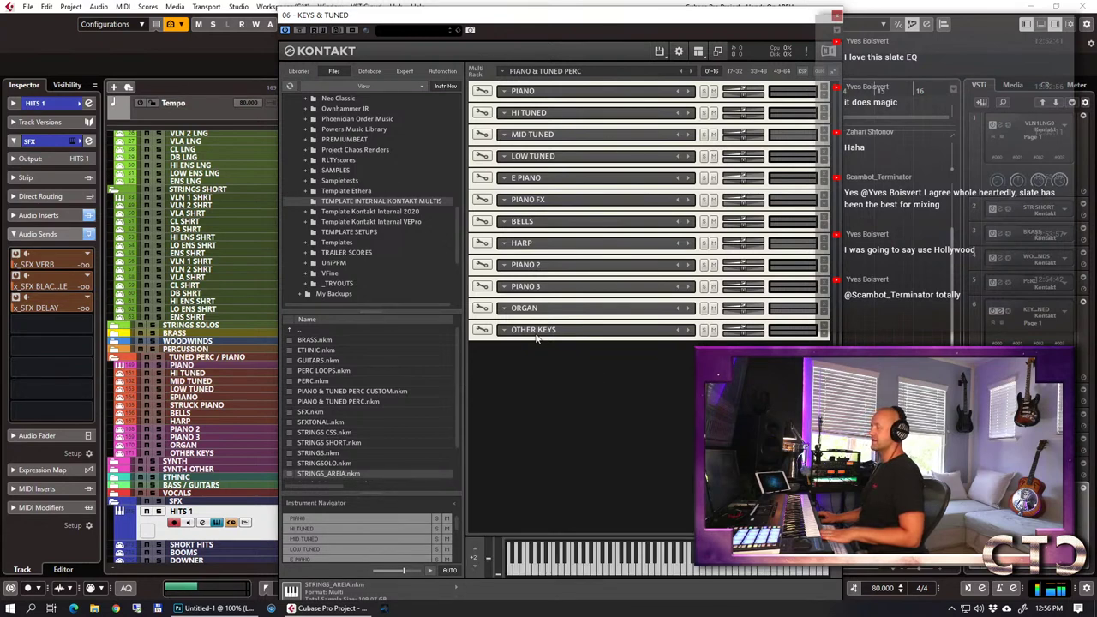
{"action": "left_click", "coordinate": [504, 93]}
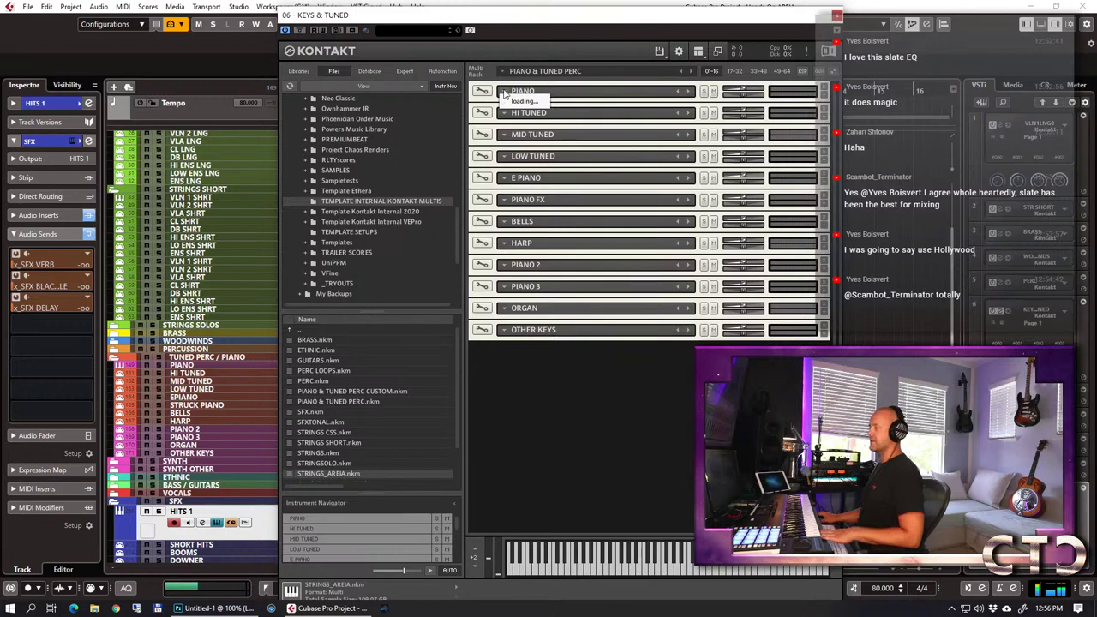
{"action": "right_click", "coordinate": [547, 440]}
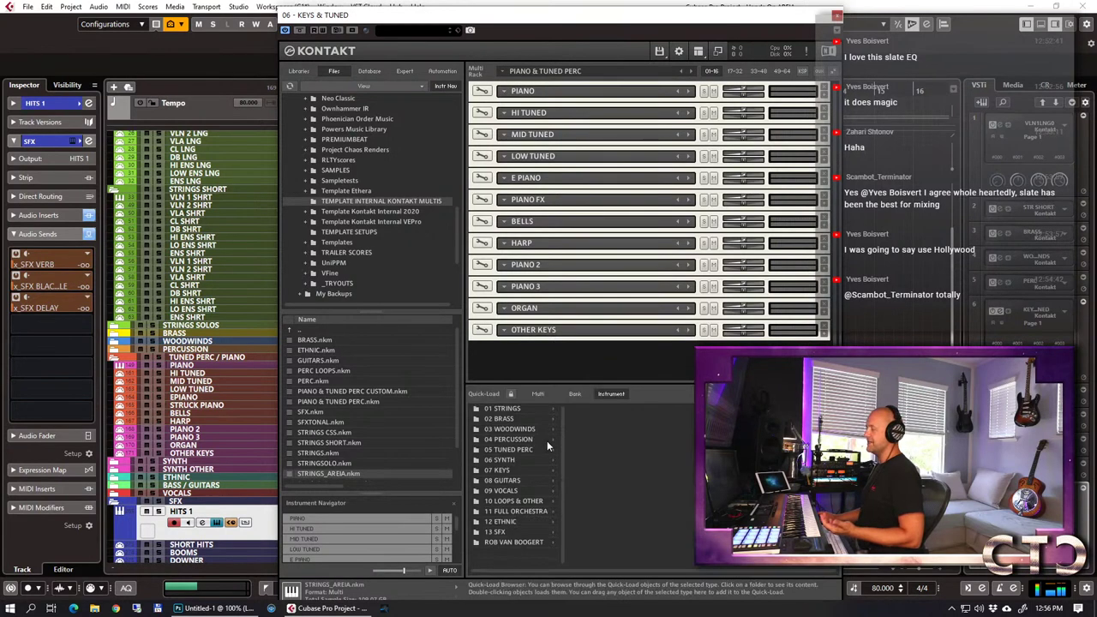
{"action": "left_click", "coordinate": [519, 460]}
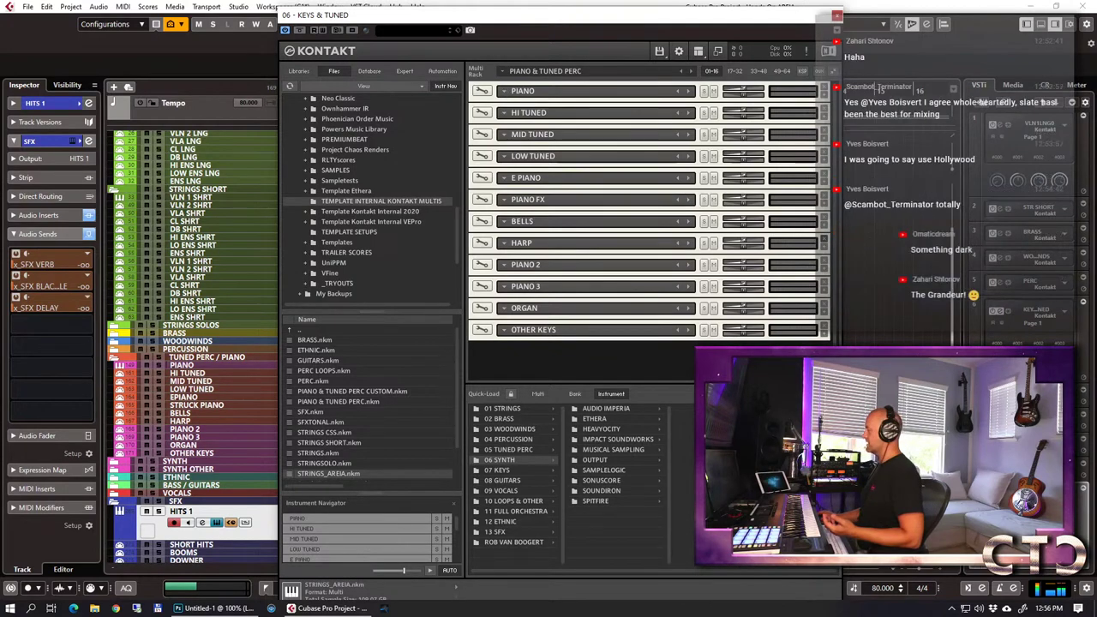
{"action": "key", "text": "Escape"}
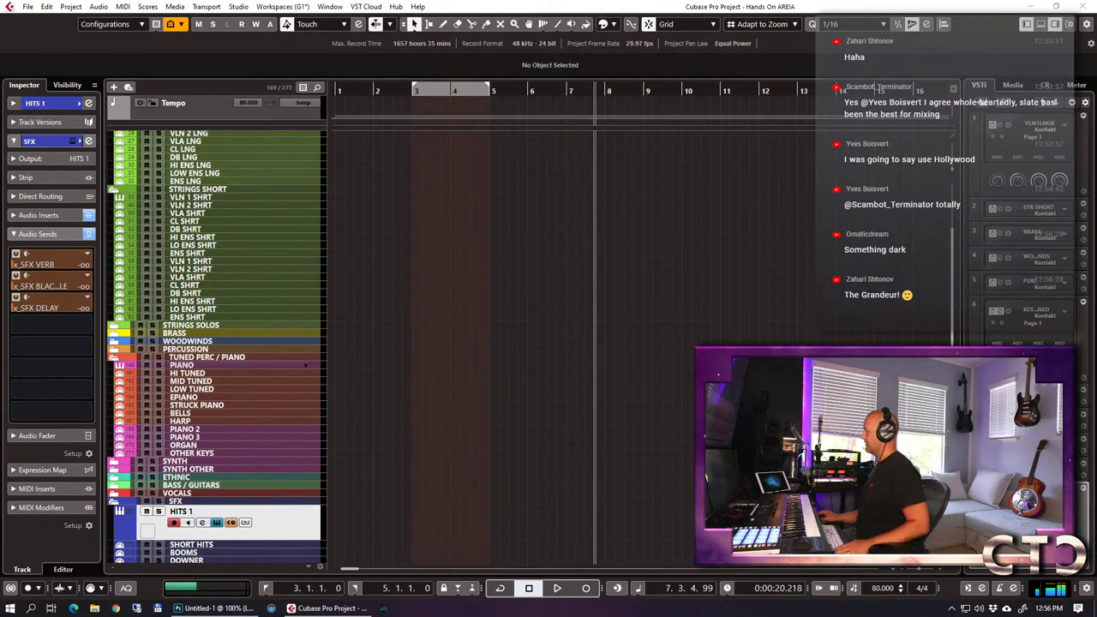
Bring up the open windows, minimize Photoshop, and move the KEYS & TUNED Kontakt window fully into view.
{"action": "key", "text": "alt+Tab"}
{"action": "key", "text": "alt+Tab"}
{"action": "key", "text": "alt+Tab"}
{"action": "key", "text": "alt+Tab"}
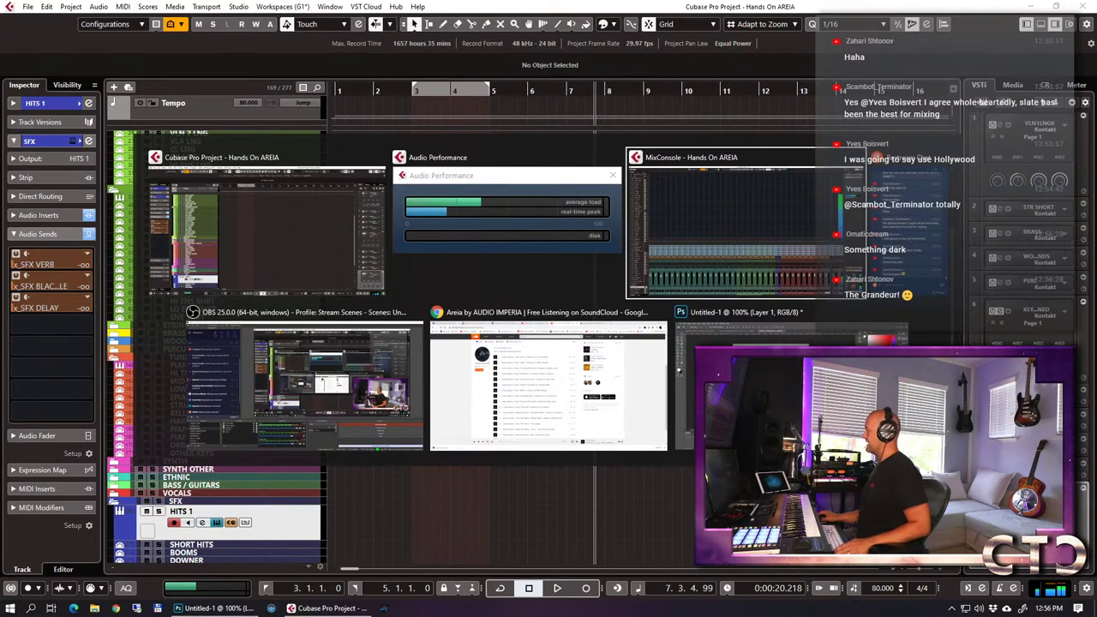
{"action": "key", "text": "alt+Tab"}
{"action": "key", "text": "alt+Tab"}
{"action": "key", "text": "alt+Tab"}
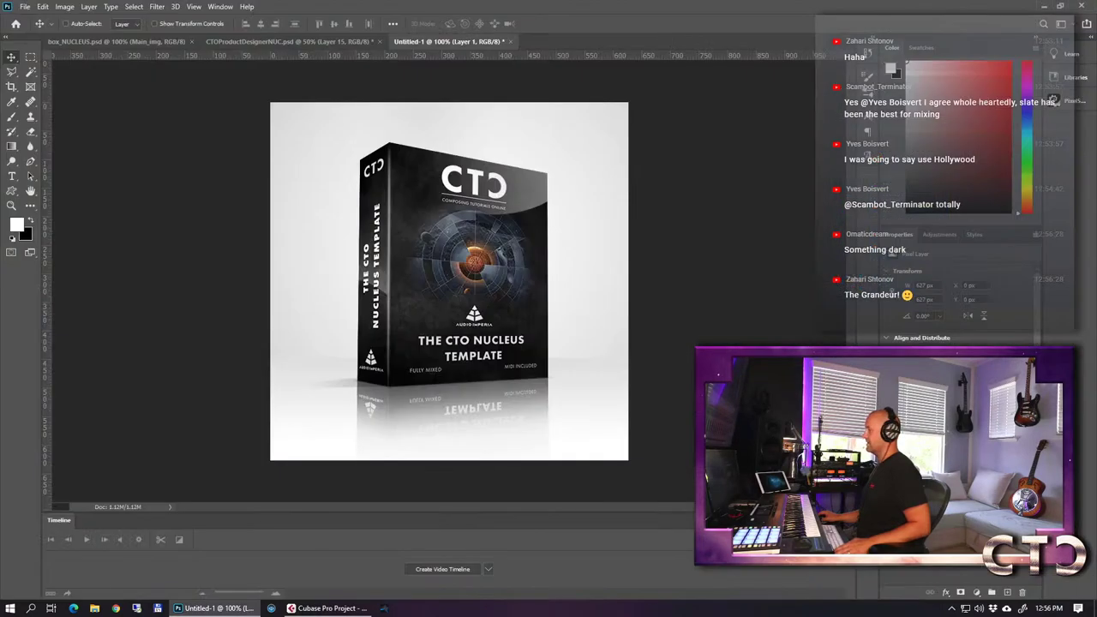
{"action": "left_click", "coordinate": [1044, 7]}
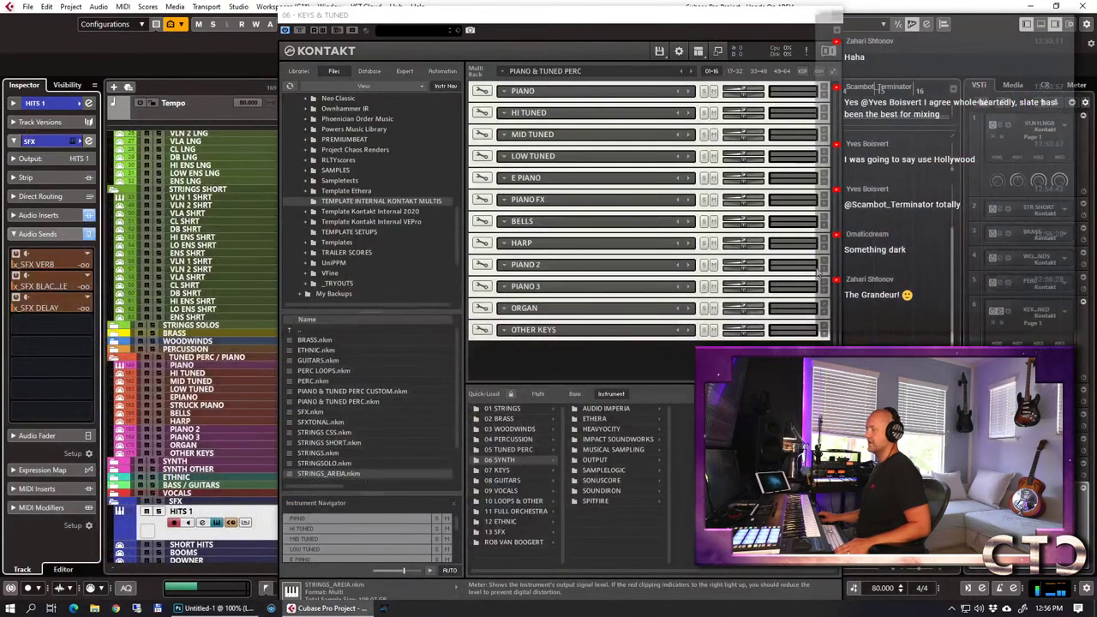
{"action": "left_click_drag", "start_coordinate": [620, 25], "coordinate": [591, 19]}
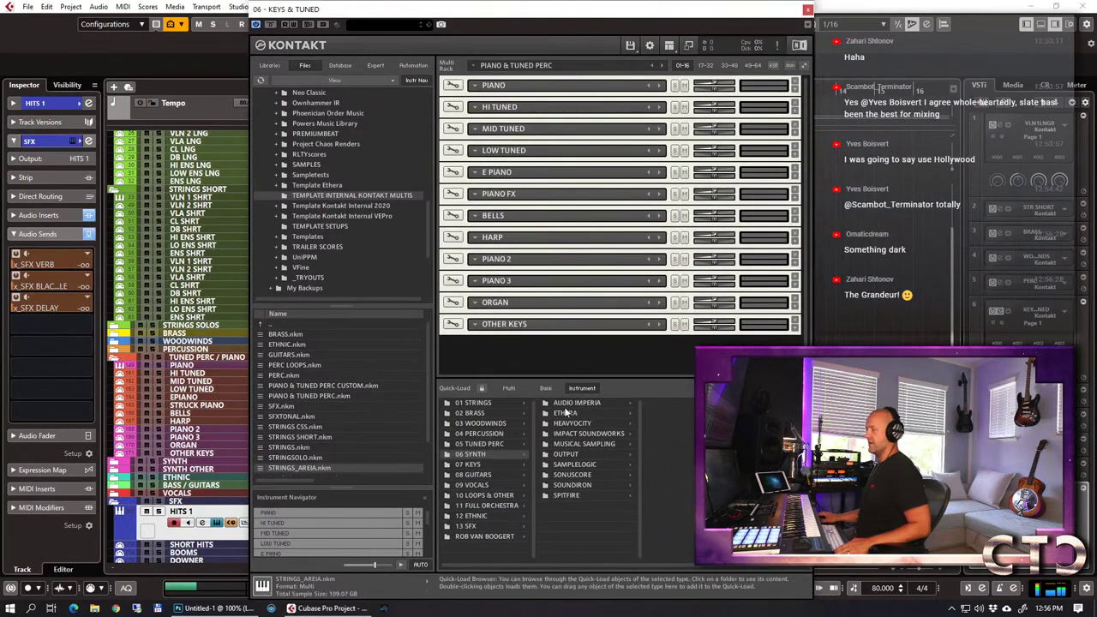
Hide Kontakt's Quick-Load browser and load The Grandeur from 07 KEYS, NI, PIANOS into the PIANO slot.
{"action": "left_click", "coordinate": [472, 170]}
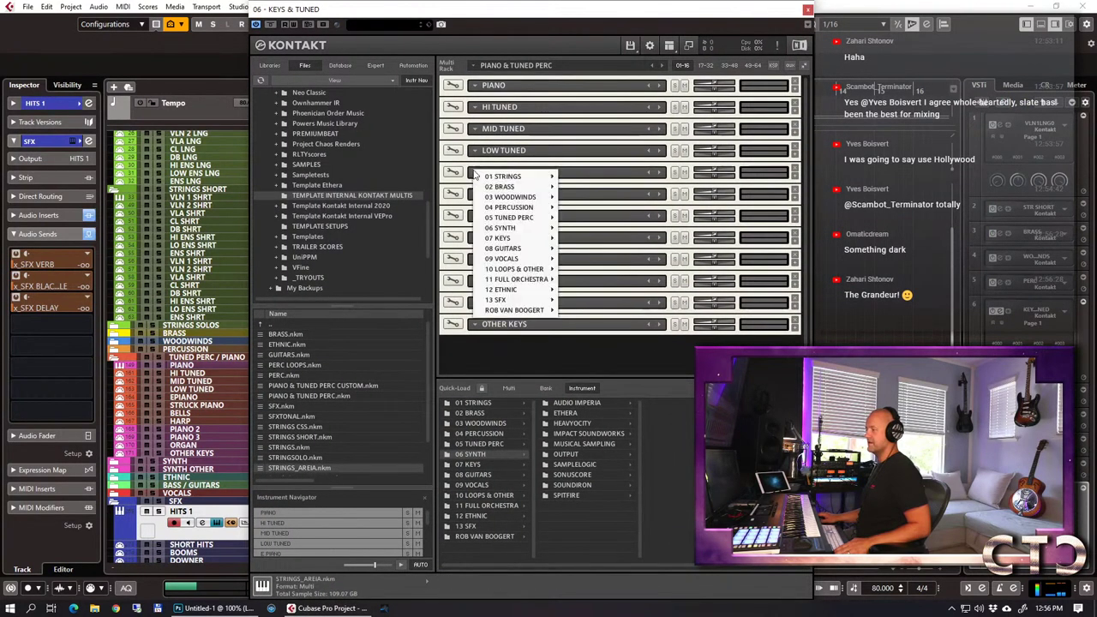
{"action": "left_click", "coordinate": [468, 171]}
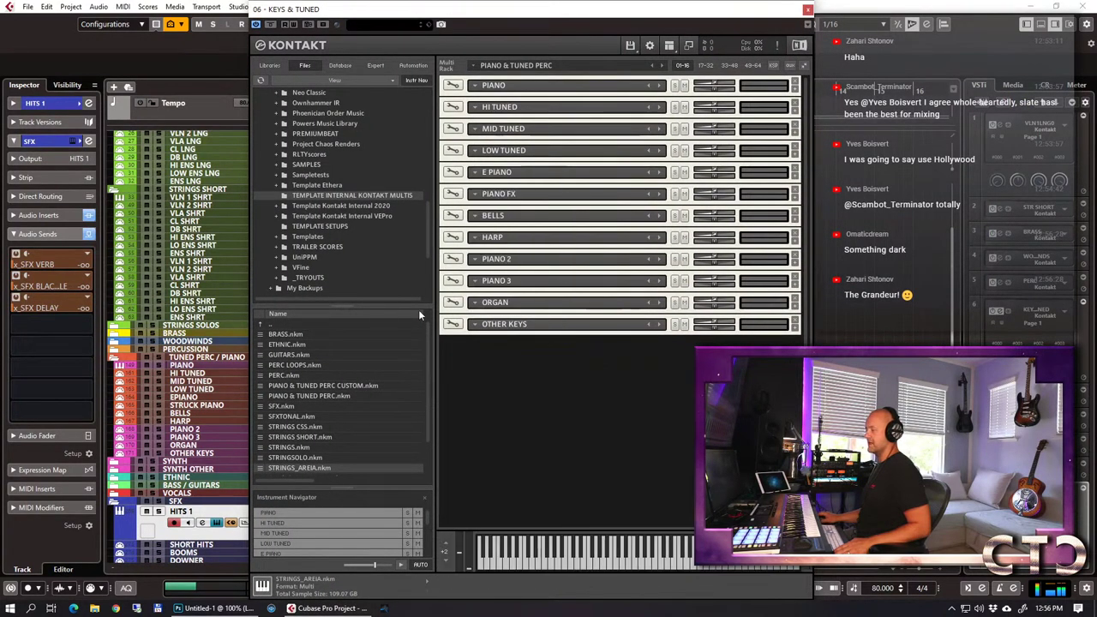
{"action": "left_click", "coordinate": [474, 85]}
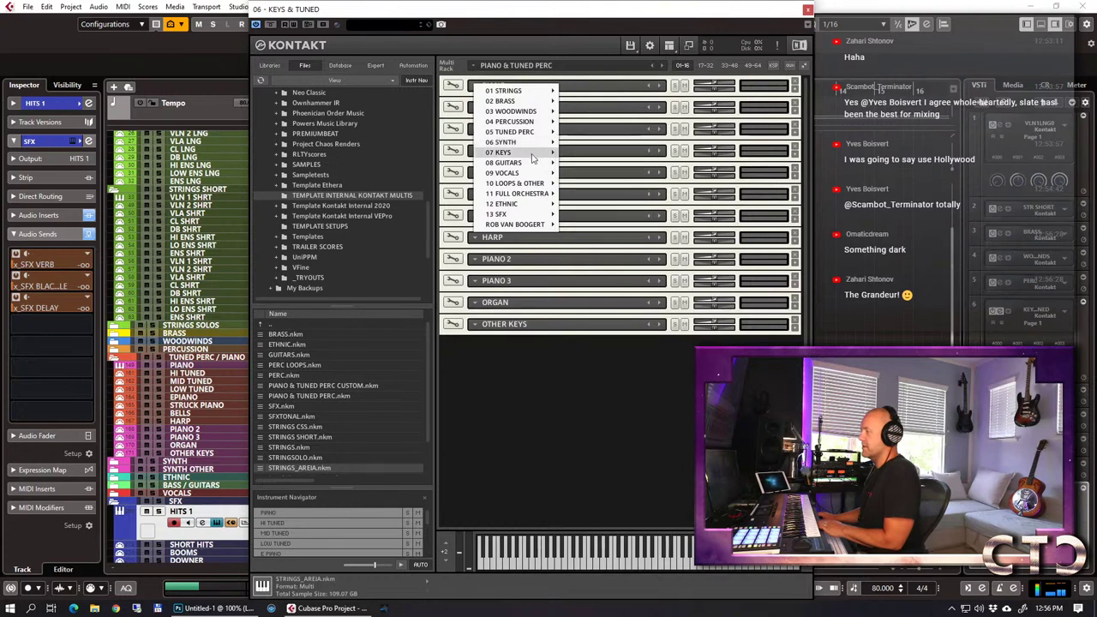
{"action": "mouse_move", "coordinate": [535, 155]}
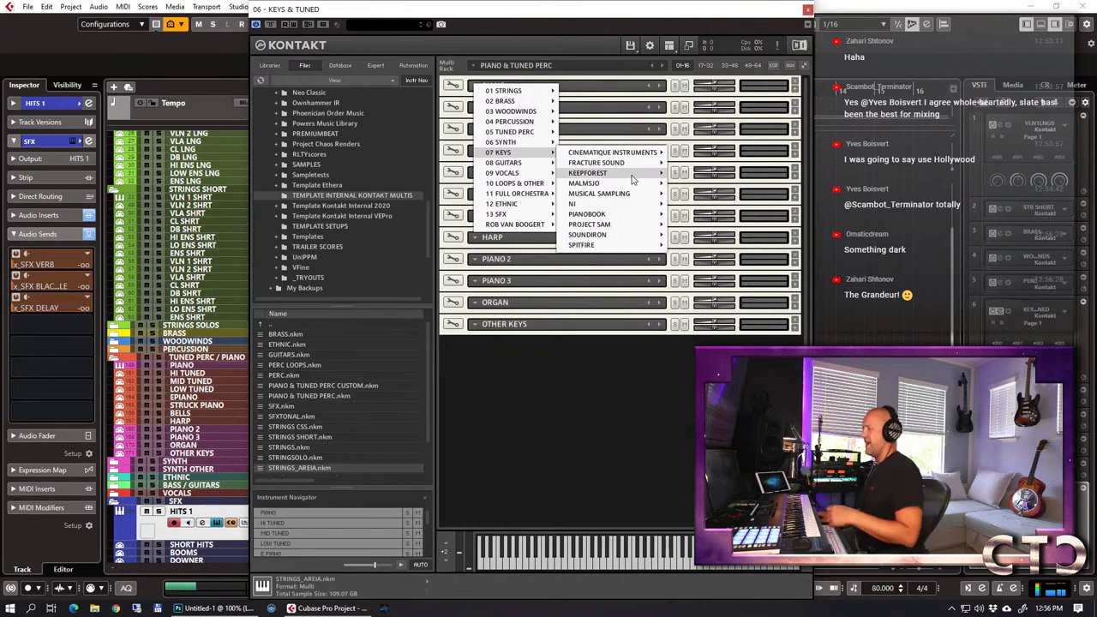
{"action": "mouse_move", "coordinate": [625, 187]}
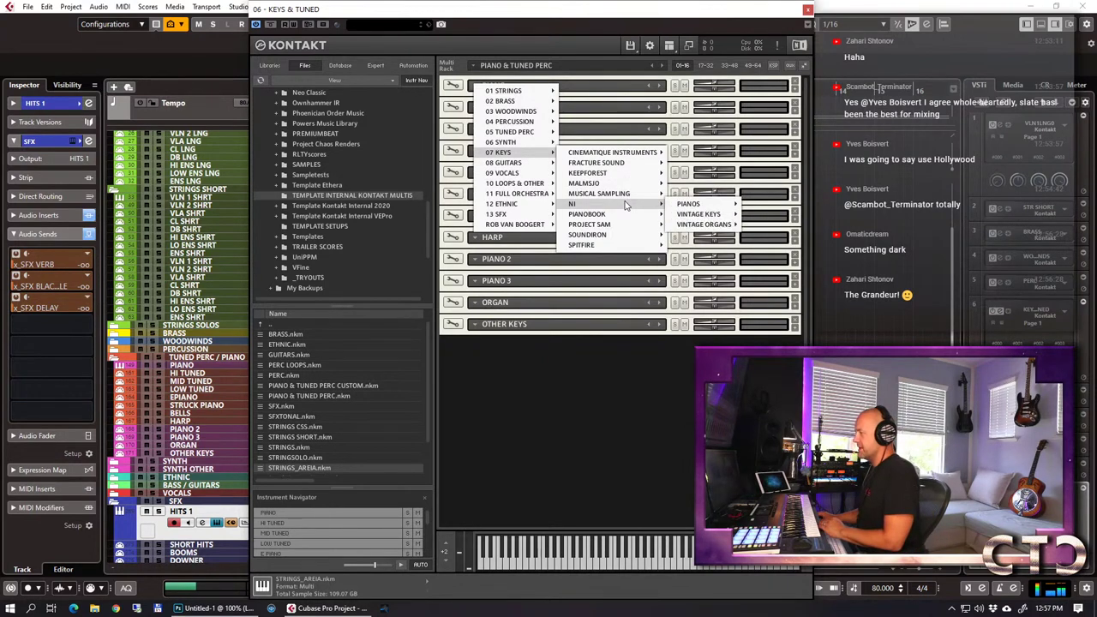
{"action": "mouse_move", "coordinate": [688, 206]}
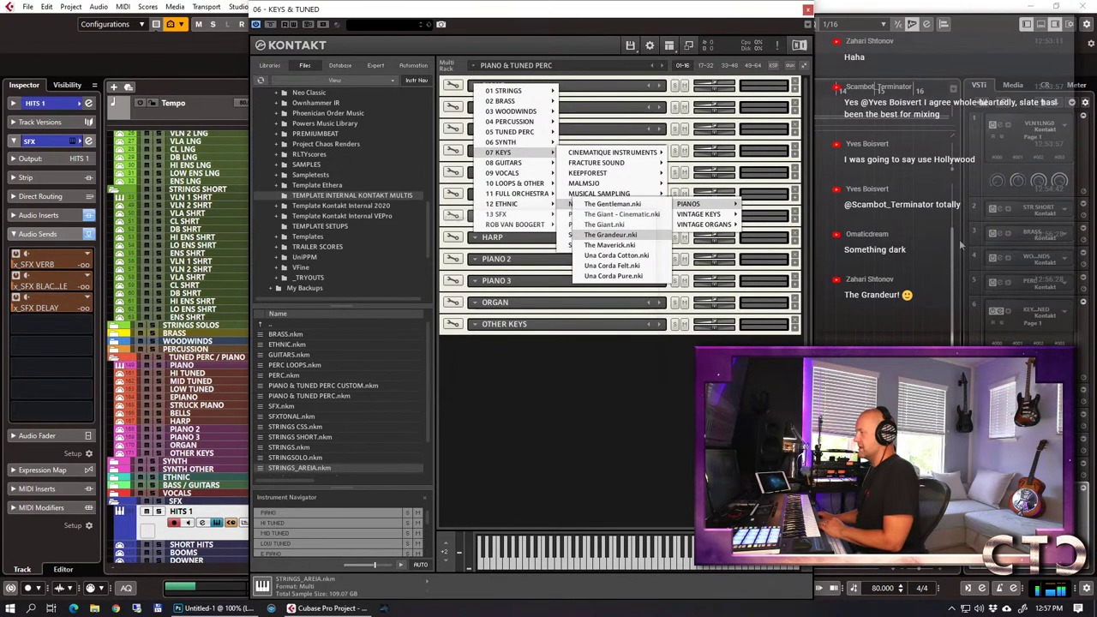
{"action": "left_click", "coordinate": [610, 234]}
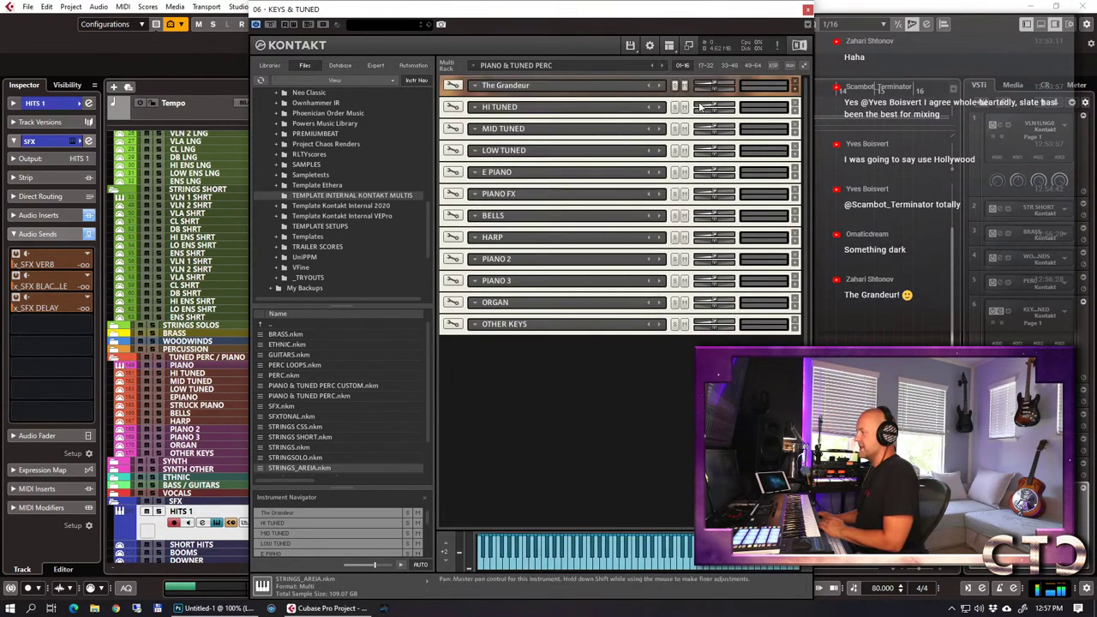
Expand The Grandeur's instrument view and load its user snapshot NIGHTSESSION.
{"action": "left_click", "coordinate": [796, 90]}
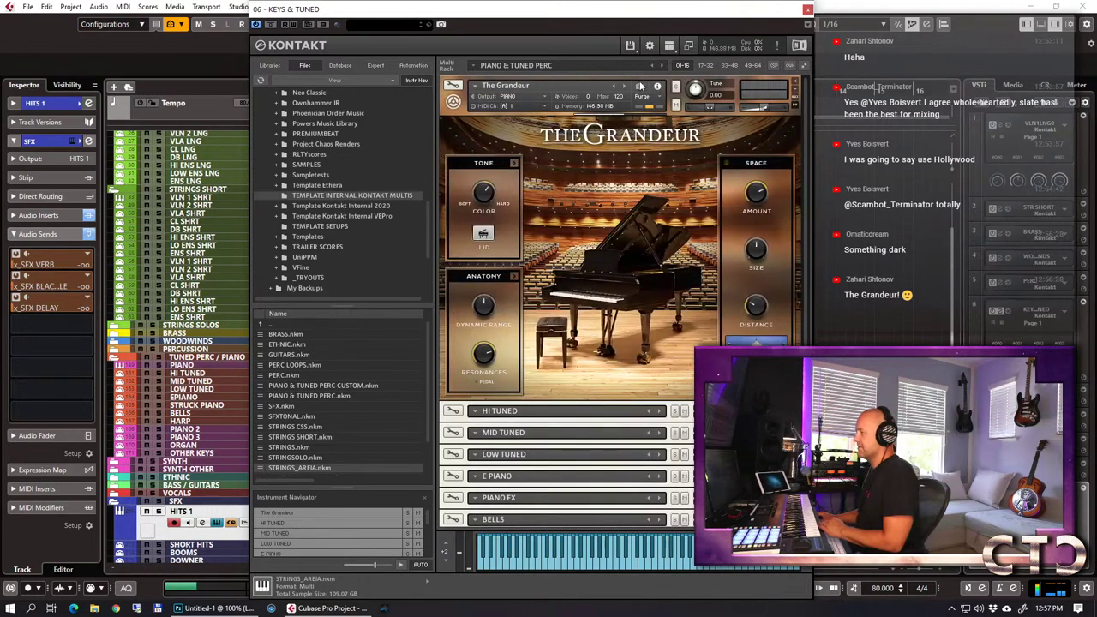
{"action": "left_click", "coordinate": [477, 102]}
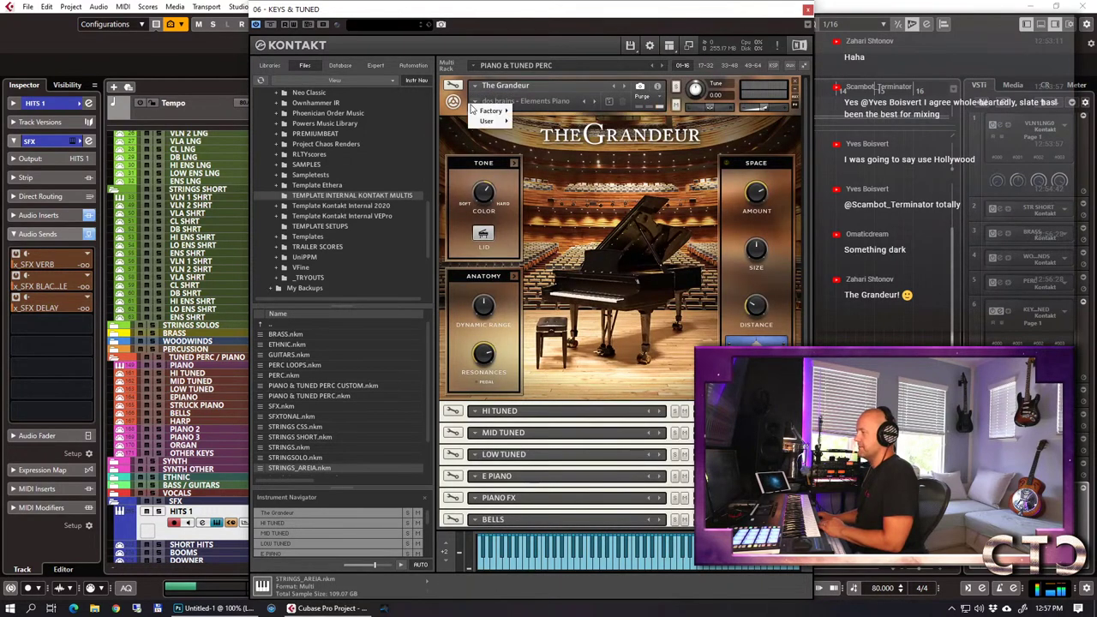
{"action": "mouse_move", "coordinate": [485, 121]}
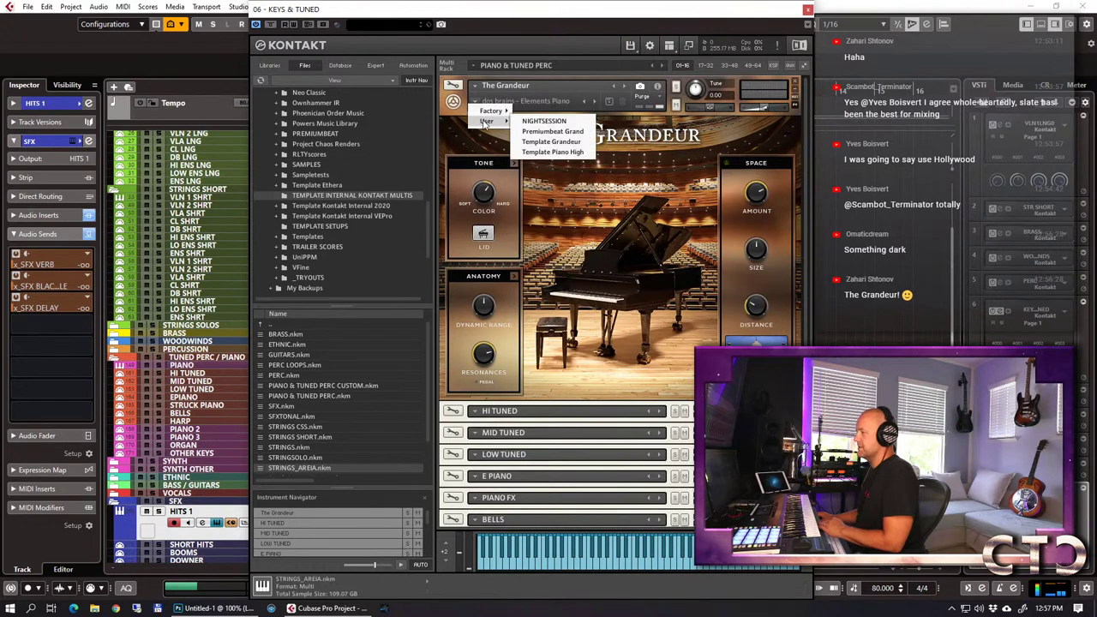
{"action": "left_click", "coordinate": [541, 122]}
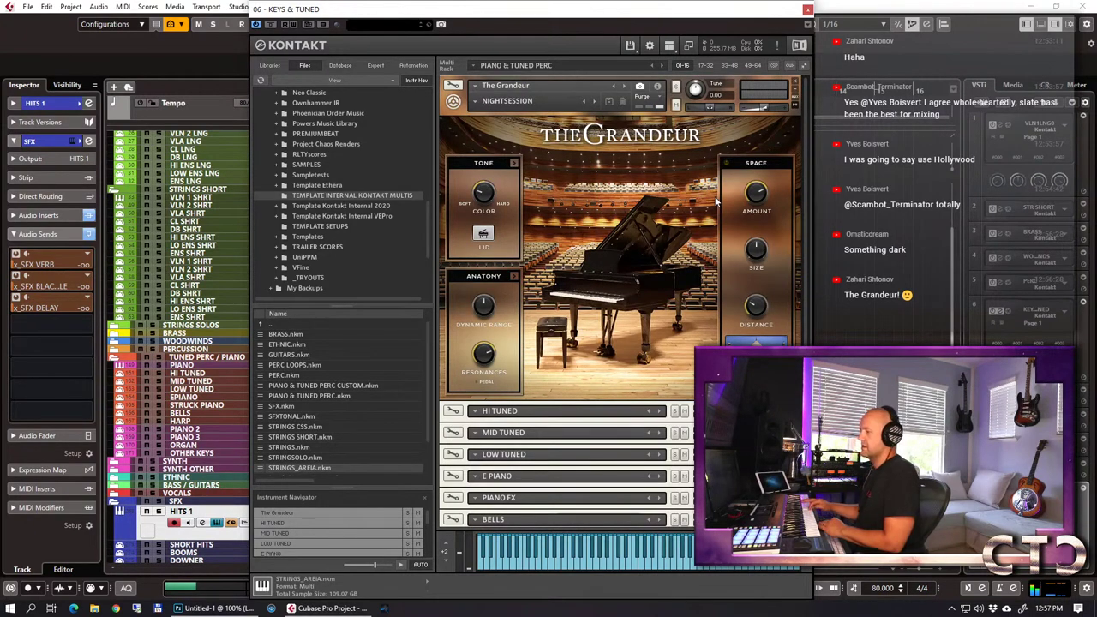
Select the PIANO track, close Kontakt, and set the track's KEYS Blackhole send to -14.1 and KEYS DELAY send to -23.4.
{"action": "left_click", "coordinate": [206, 365]}
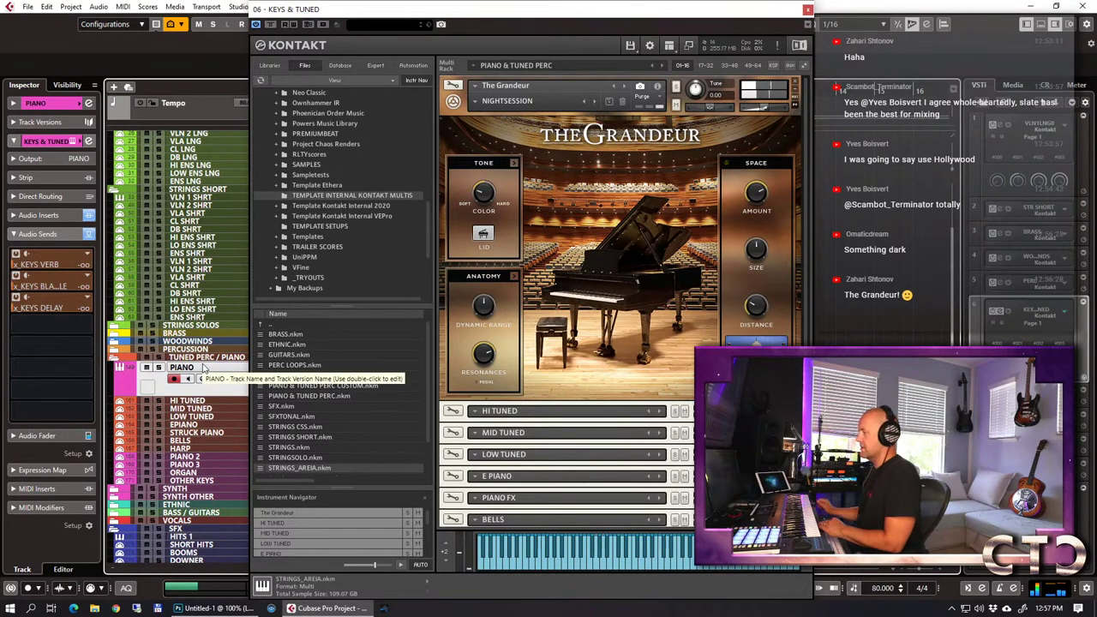
{"action": "left_click", "coordinate": [807, 10]}
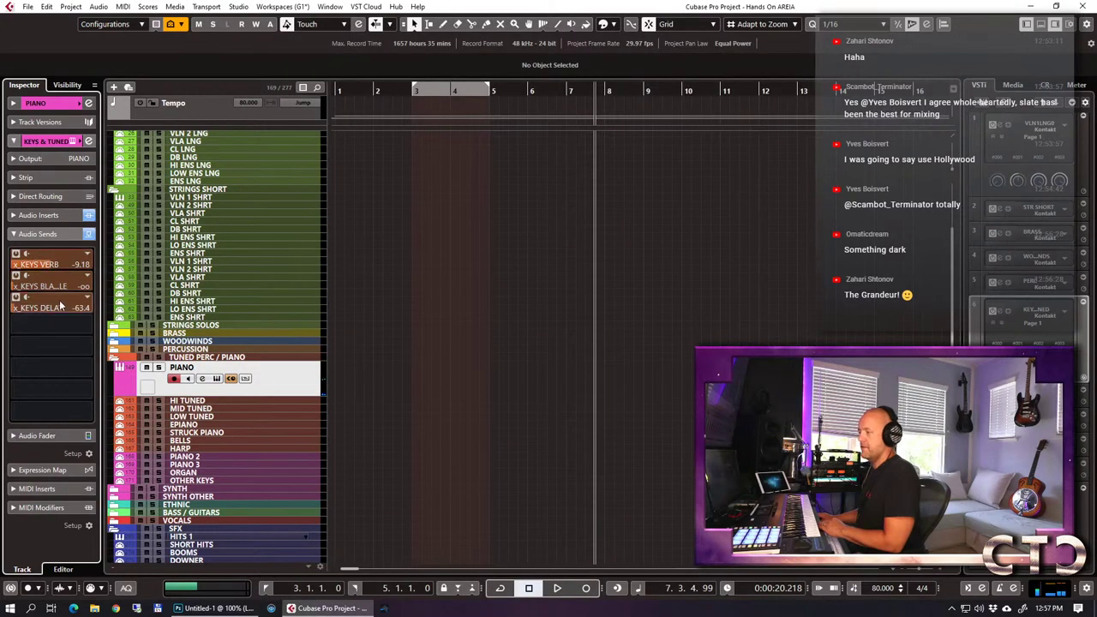
{"action": "left_click_drag", "start_coordinate": [44, 289], "coordinate": [67, 308]}
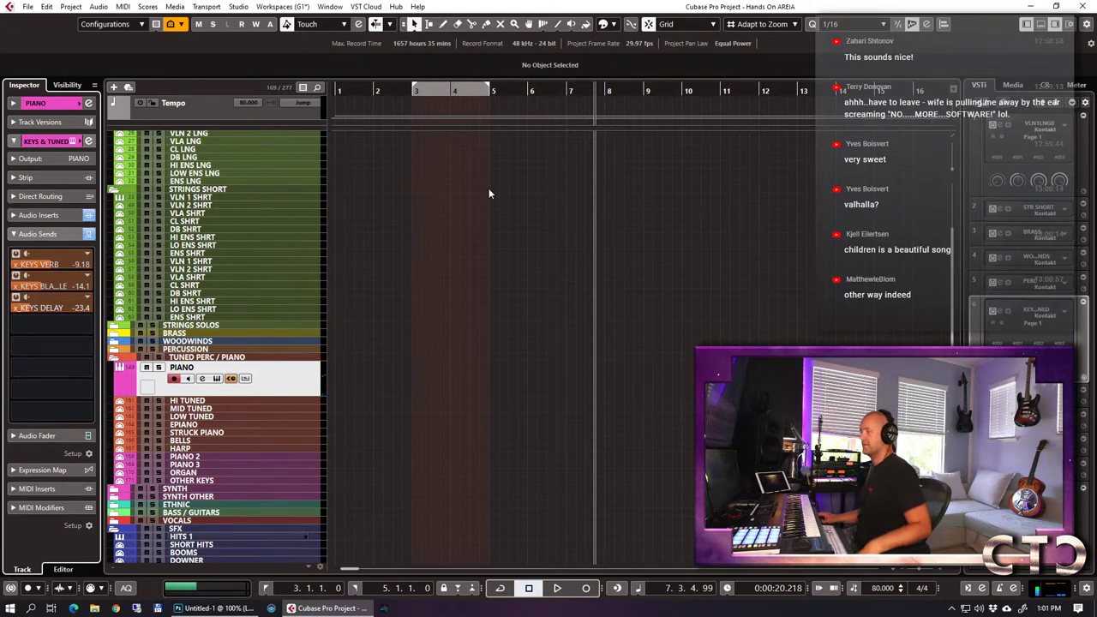
Play from bar 3, turn on the metronome, and try a short recording on the PIANO track.
{"action": "key", "text": "KP_1"}
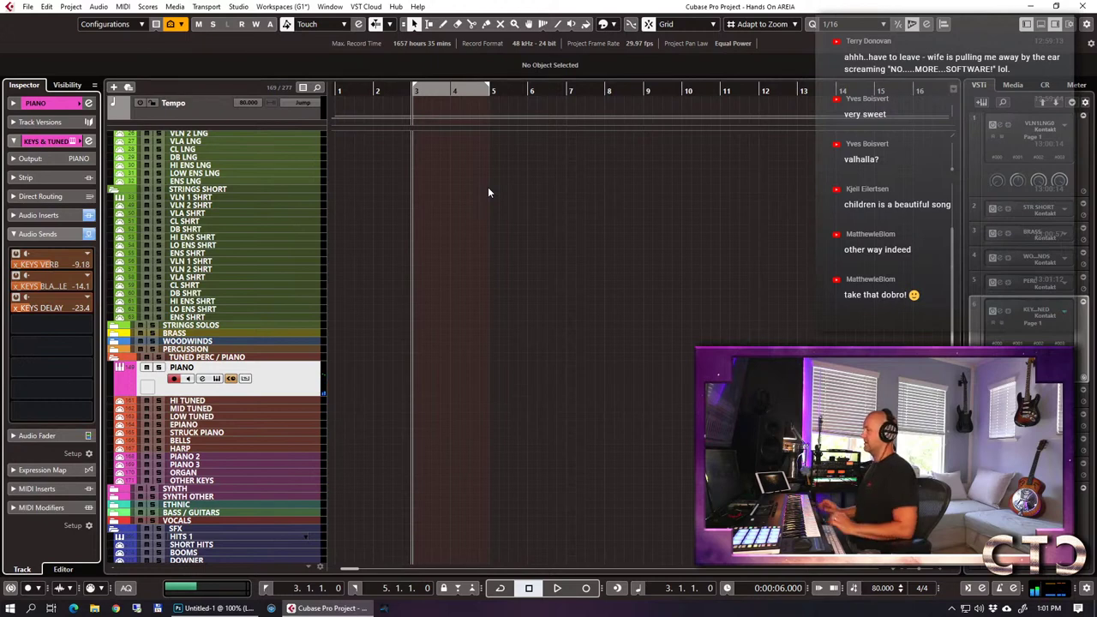
{"action": "key", "text": "space"}
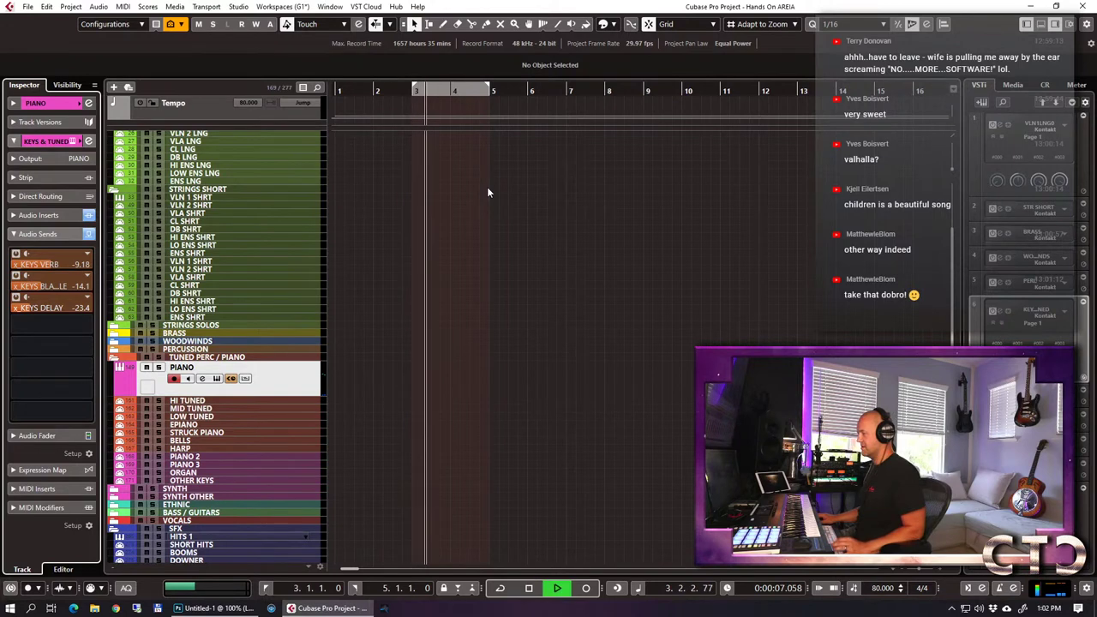
{"action": "key", "text": "space"}
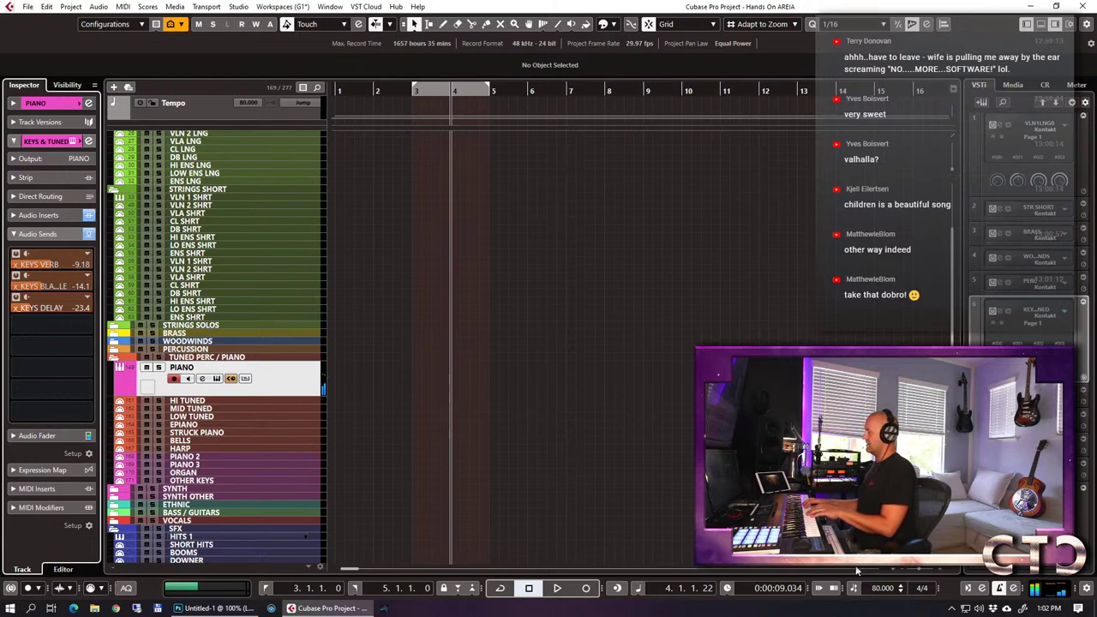
{"action": "key", "text": "KP_0"}
{"action": "key", "text": "KP_Multiply"}
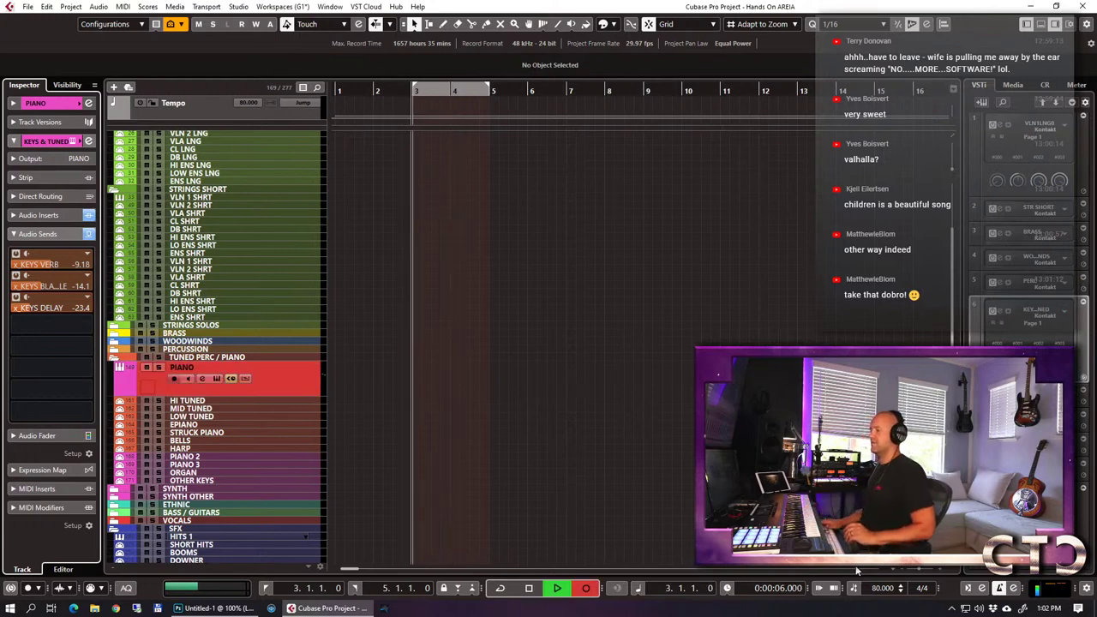
{"action": "key", "text": "KP_0"}
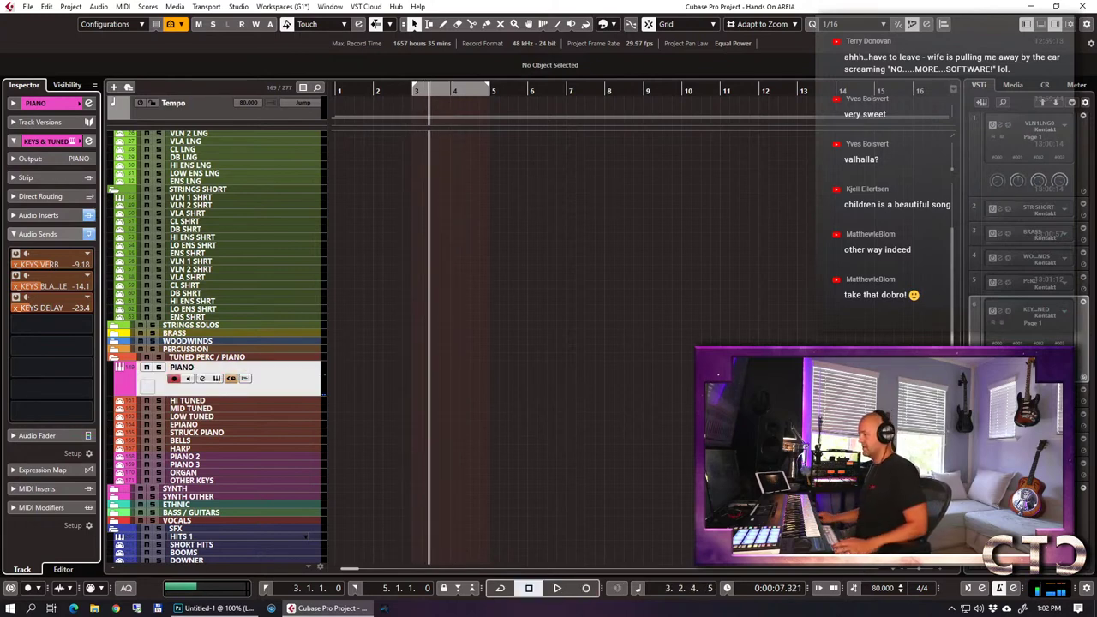
Set the project tempo to 110, listen to the click, and nudge the tempo up to 111.
{"action": "double_click", "coordinate": [878, 588]}
{"action": "type", "text": "110"}
{"action": "key", "text": "Return"}
{"action": "key", "text": "KP_0"}
{"action": "key", "text": "KP_Enter"}
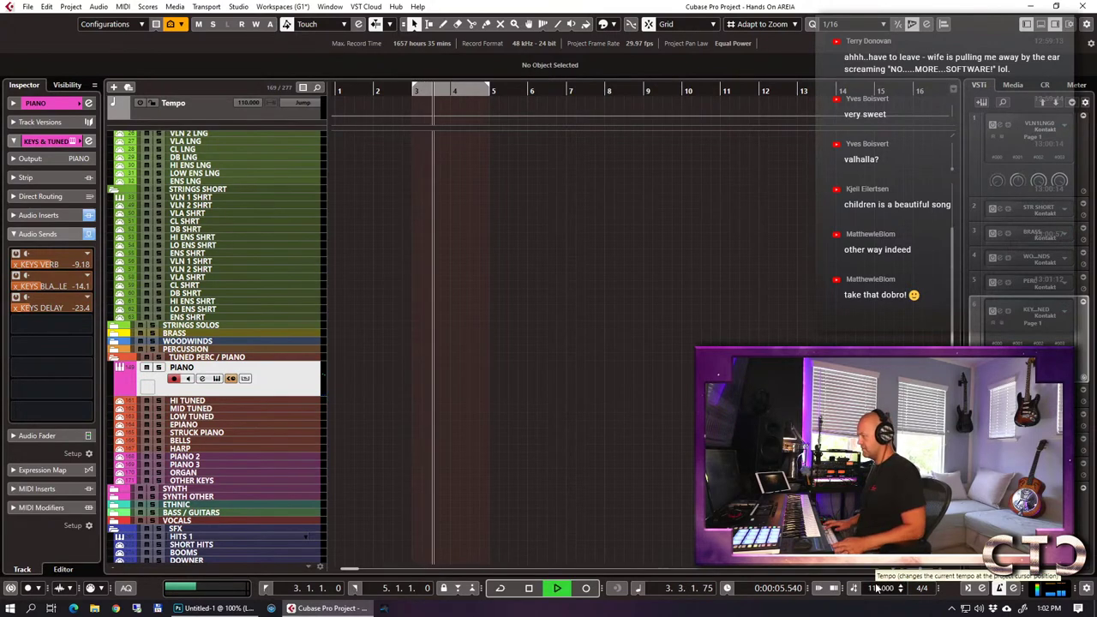
{"action": "scroll", "coordinate": [876, 586], "scroll_direction": "up", "scroll_amount": 1}
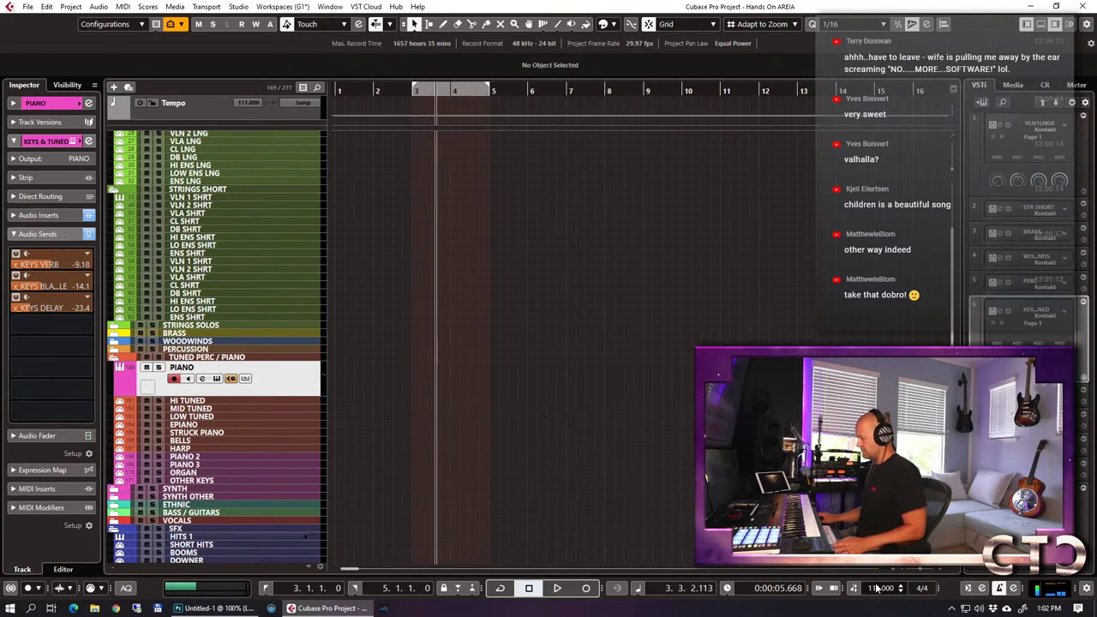
Set the project tempo to 102 and listen to the click from bar 3.
{"action": "double_click", "coordinate": [875, 587]}
{"action": "type", "text": "102"}
{"action": "key", "text": "Return"}
{"action": "key", "text": "KP_0"}
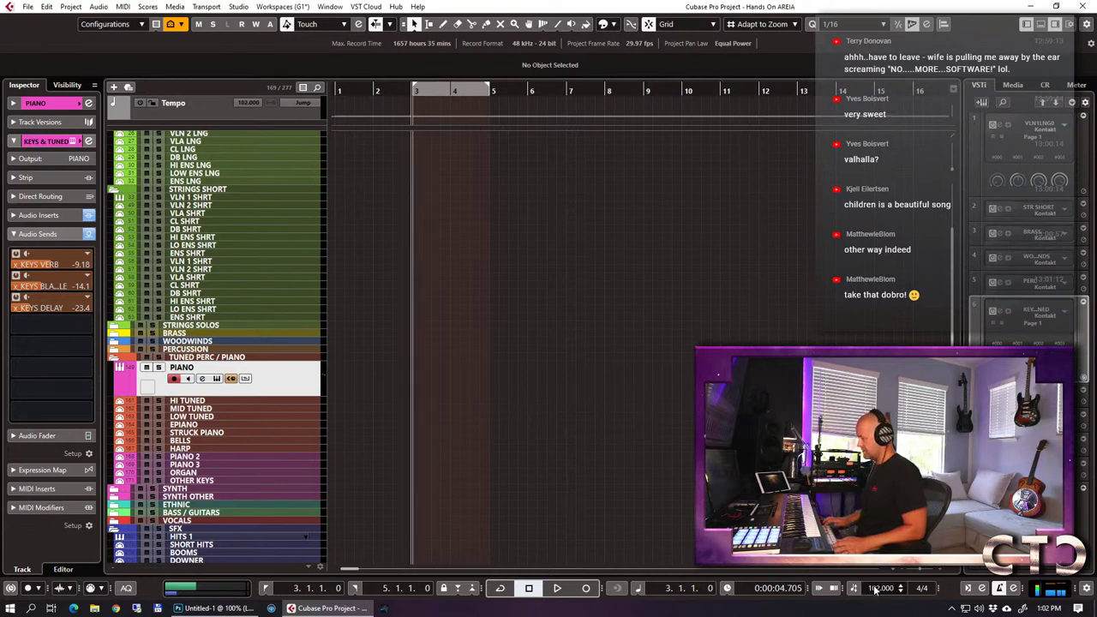
{"action": "key", "text": "KP_Enter"}
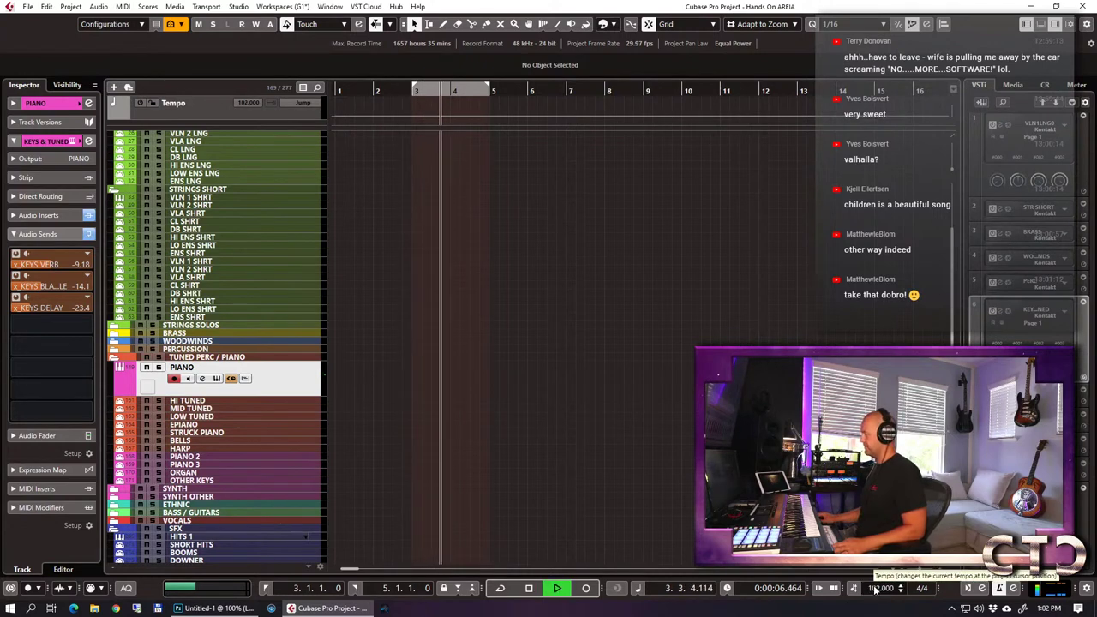
Record a piano part on the PIANO track from bar 3 until just before bar 12.
{"action": "key", "text": "KP_0"}
{"action": "key", "text": "KP_Multiply"}
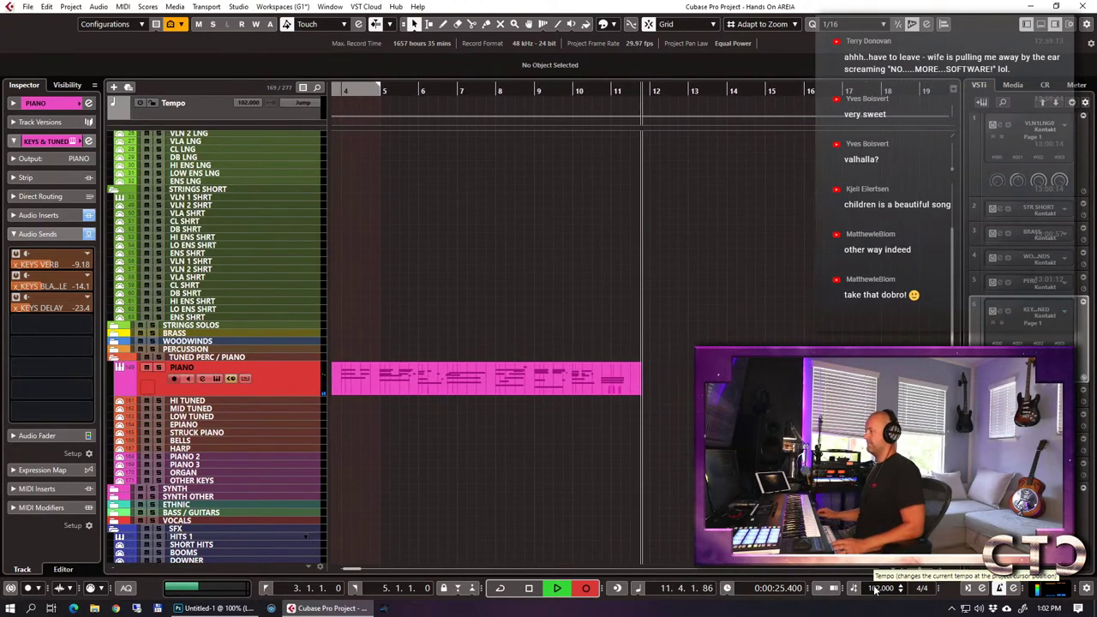
{"action": "key", "text": "space"}
{"action": "scroll", "coordinate": [689, 338], "scroll_direction": "left", "scroll_amount": 3}
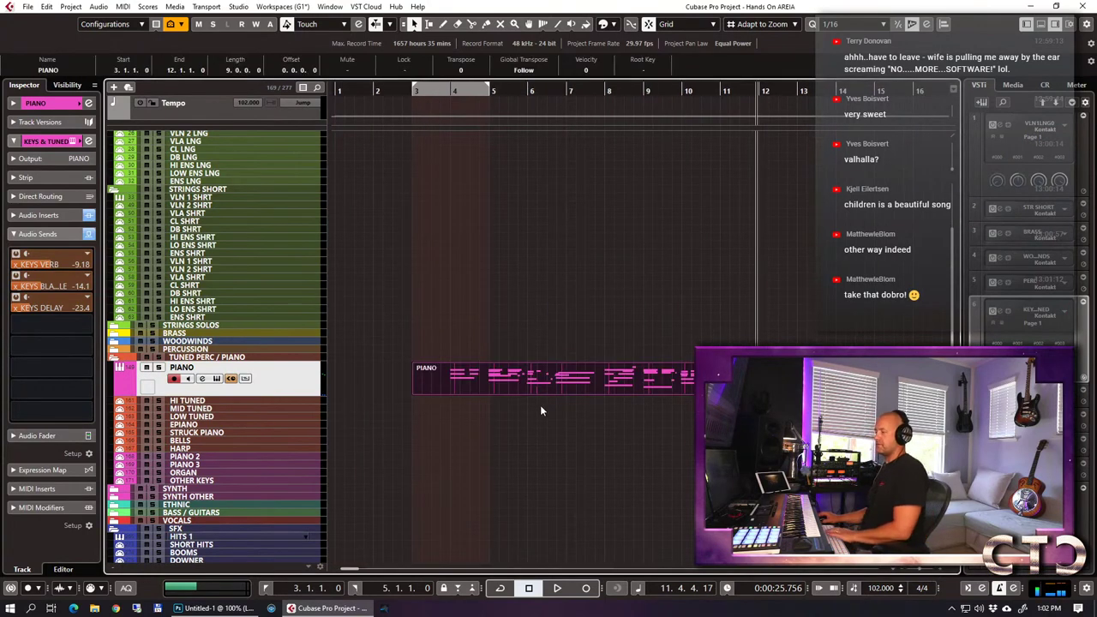
Open the recorded PIANO event in the Key Editor, try 1/8 quantization, set it to 1/16, and close the editor.
{"action": "key", "text": "Return"}
{"action": "scroll", "coordinate": [480, 317], "scroll_direction": "left", "scroll_amount": 3}
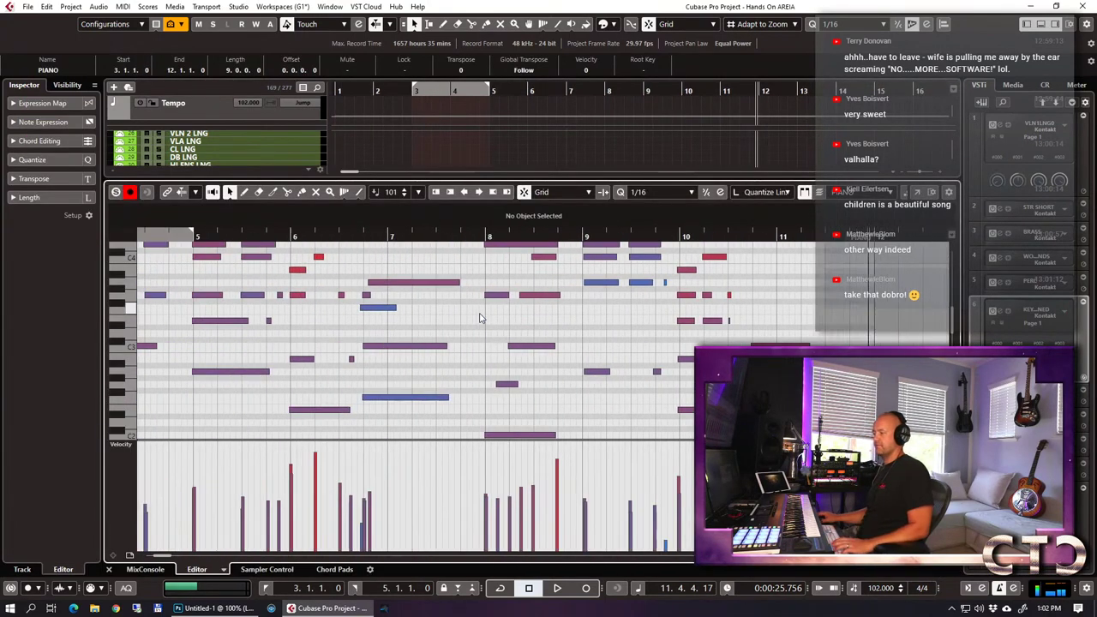
{"action": "left_click", "coordinate": [646, 195]}
{"action": "left_click", "coordinate": [658, 244]}
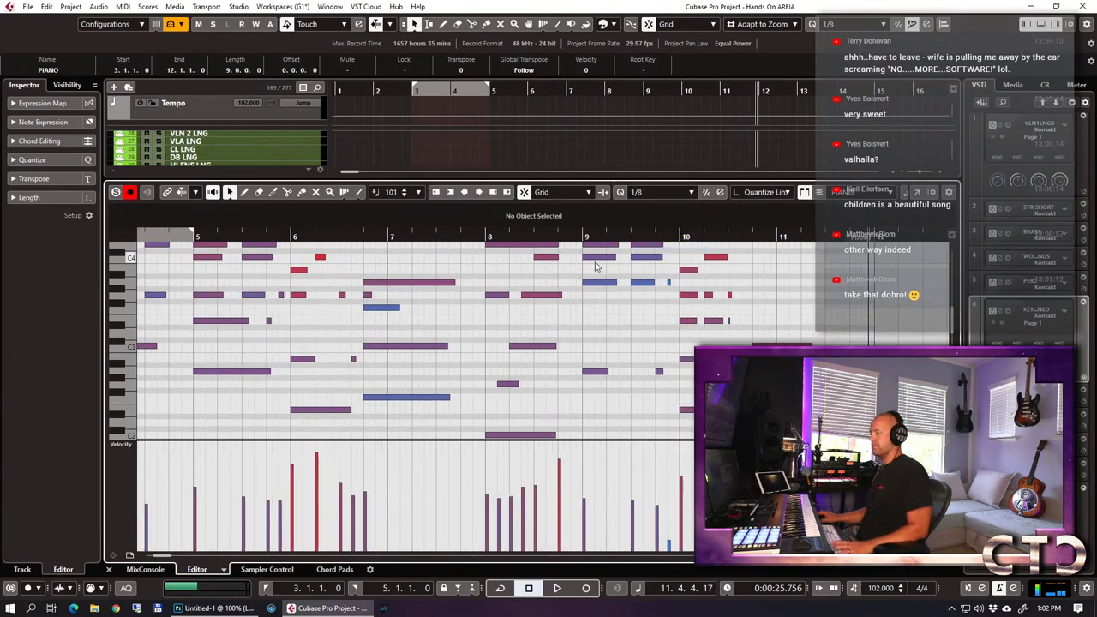
{"action": "left_click", "coordinate": [634, 196]}
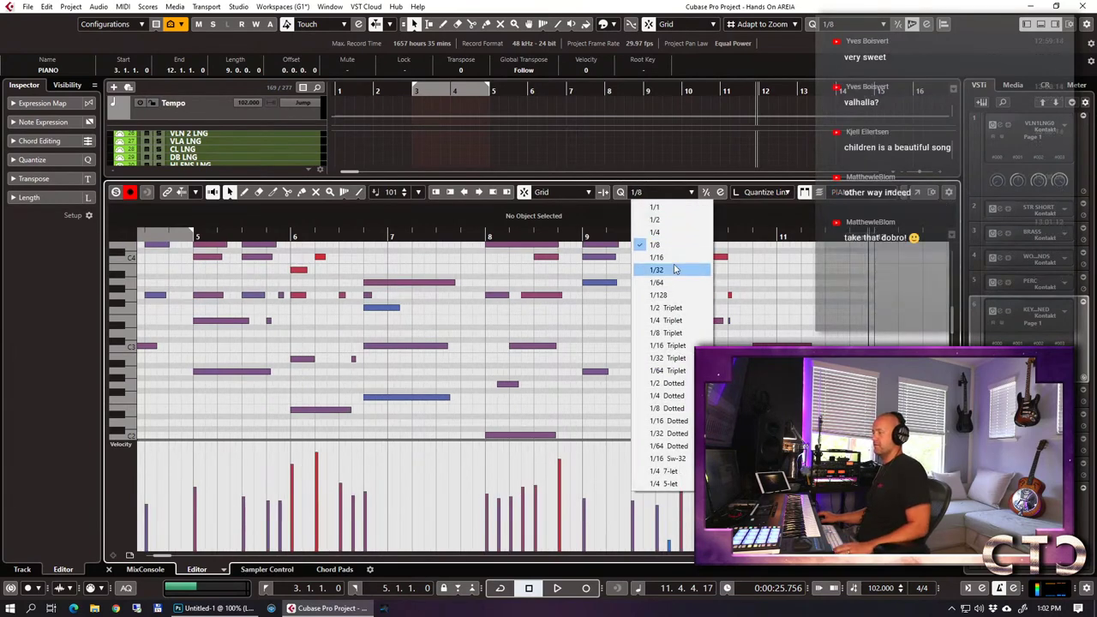
{"action": "left_click", "coordinate": [655, 256]}
{"action": "key", "text": "Return"}
Play from bar 3, split the PIANO event at bar 4, and delete the part before the split.
{"action": "key", "text": "KP_1"}
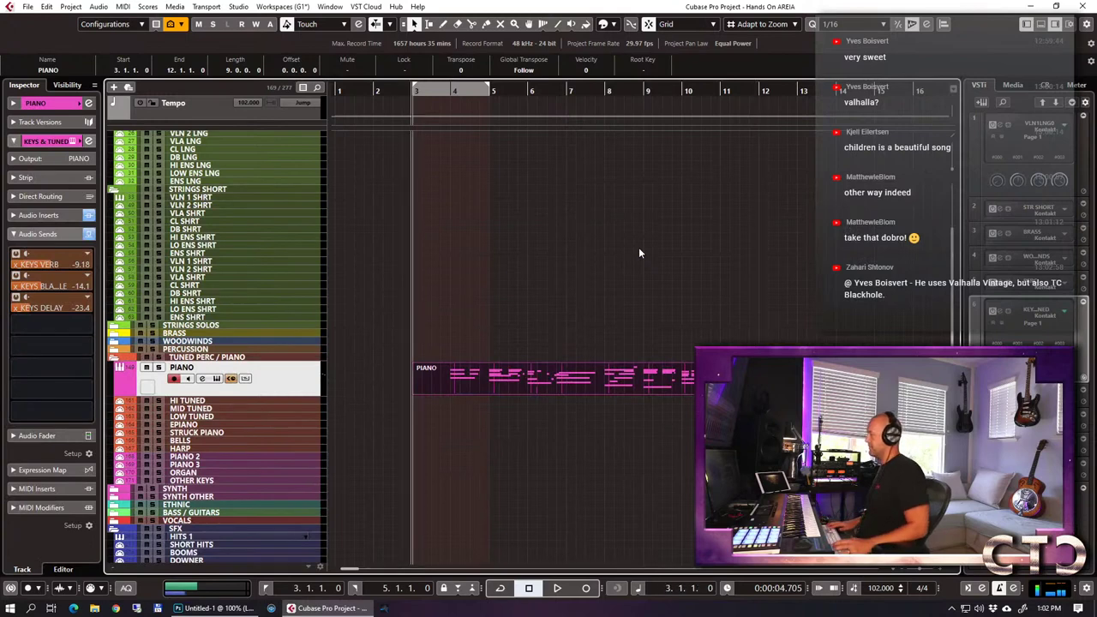
{"action": "key", "text": "space"}
{"action": "key", "text": "h"}
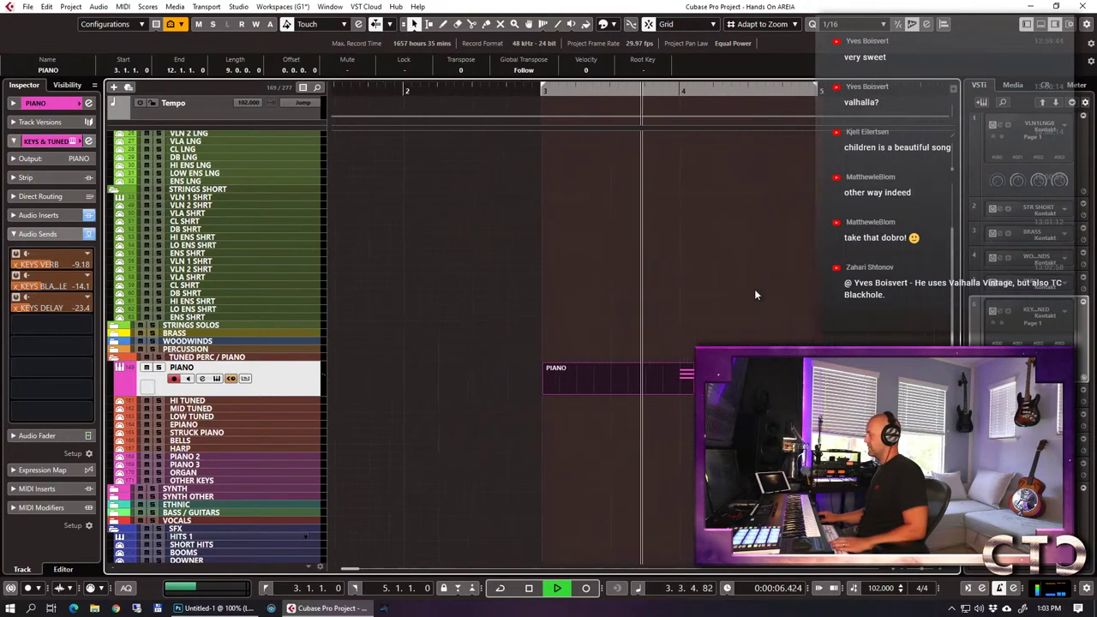
{"action": "left_click_drag", "start_coordinate": [573, 374], "coordinate": [501, 390]}
{"action": "key", "text": "g"}
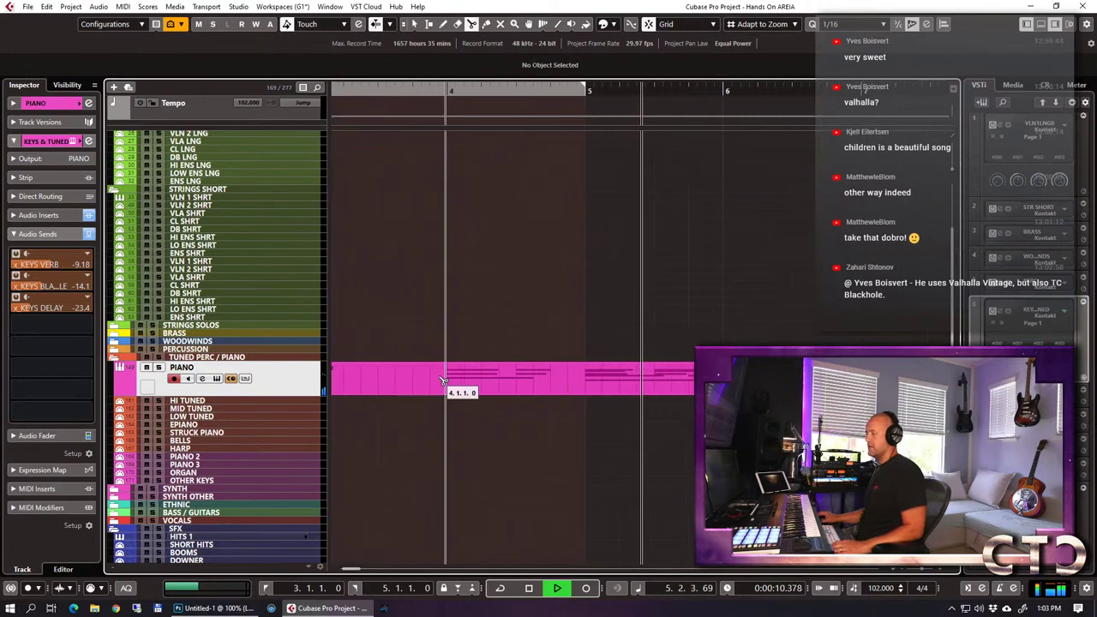
{"action": "key", "text": "g"}
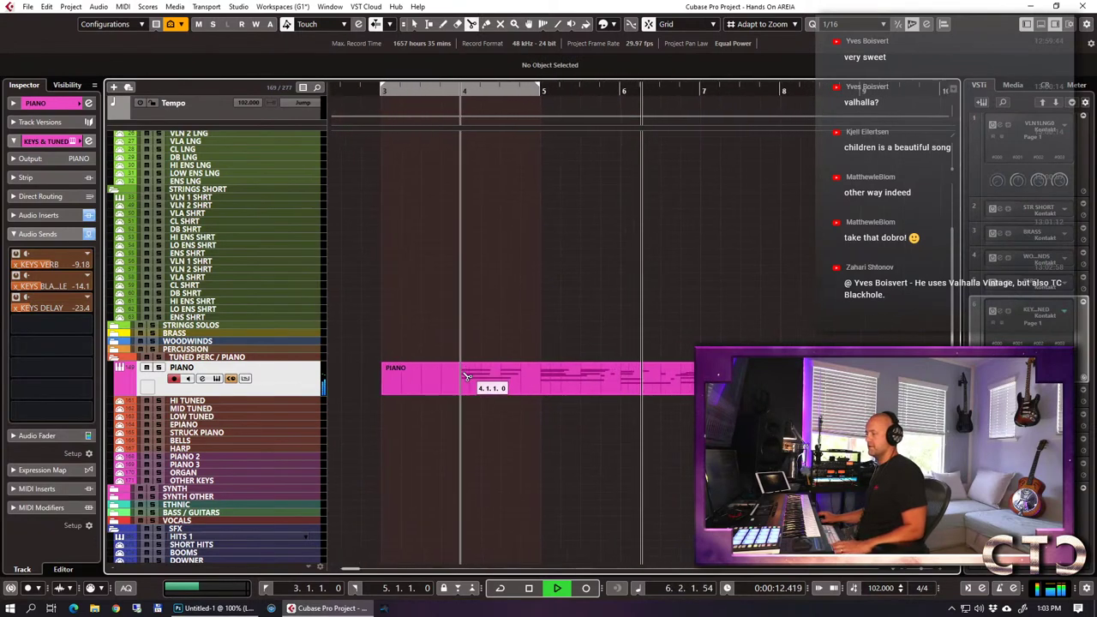
{"action": "left_click", "coordinate": [465, 382]}
{"action": "key", "text": "1"}
{"action": "left_click", "coordinate": [411, 378]}
{"action": "key", "text": "Delete"}
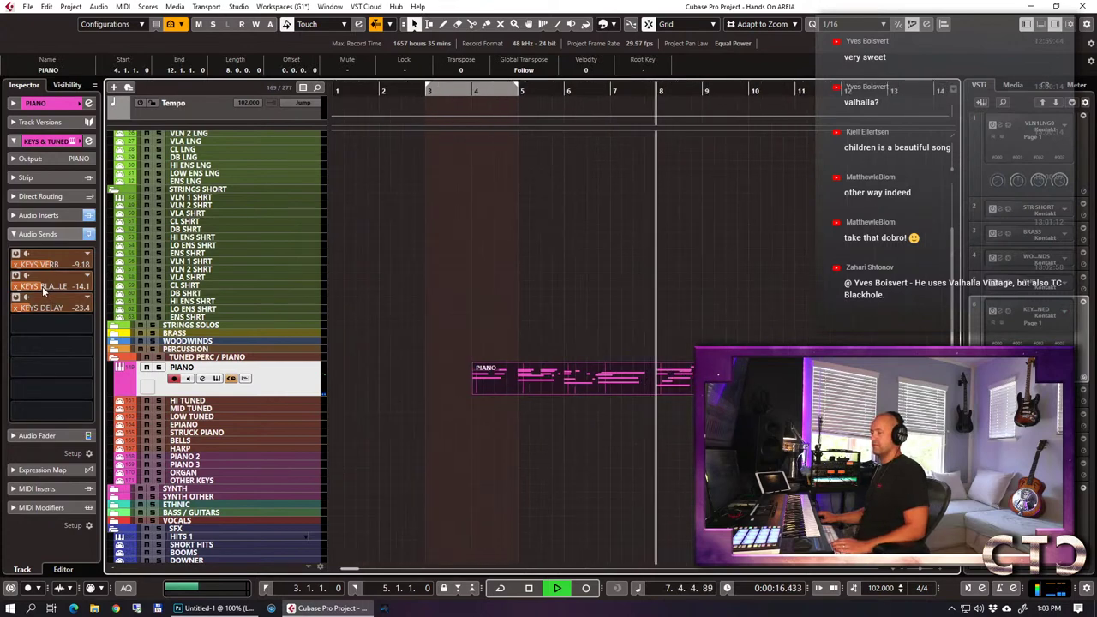
Turn off the PIANO track's KEYS BLA...LE send, set its KEYS VERB send to -6.57, and stop playback.
{"action": "key", "text": "g"}
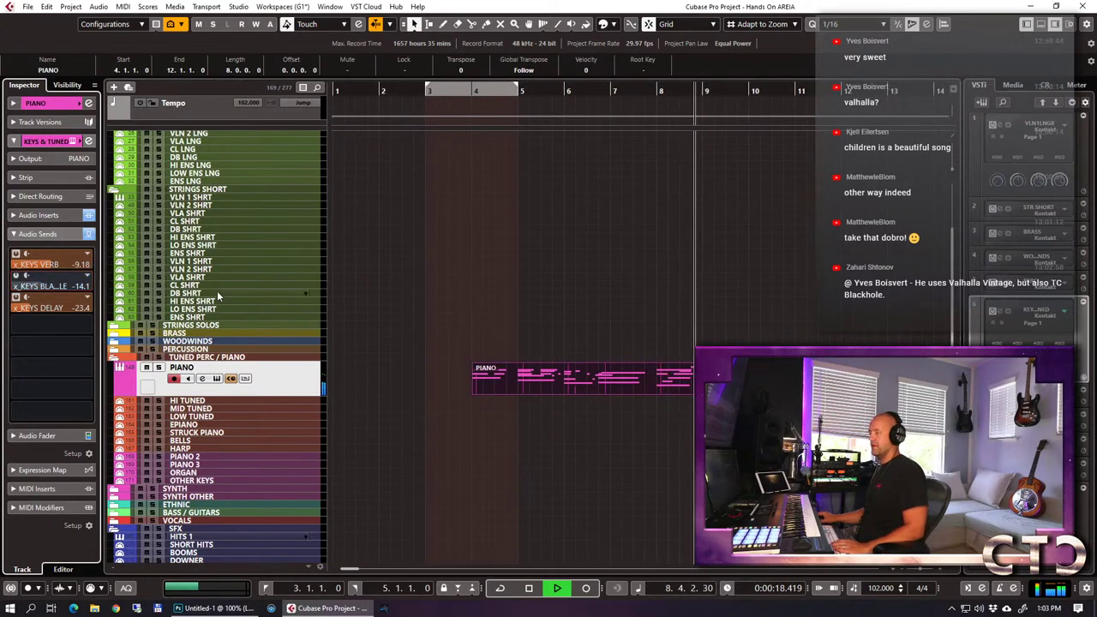
{"action": "left_click_drag", "start_coordinate": [56, 266], "coordinate": [64, 273]}
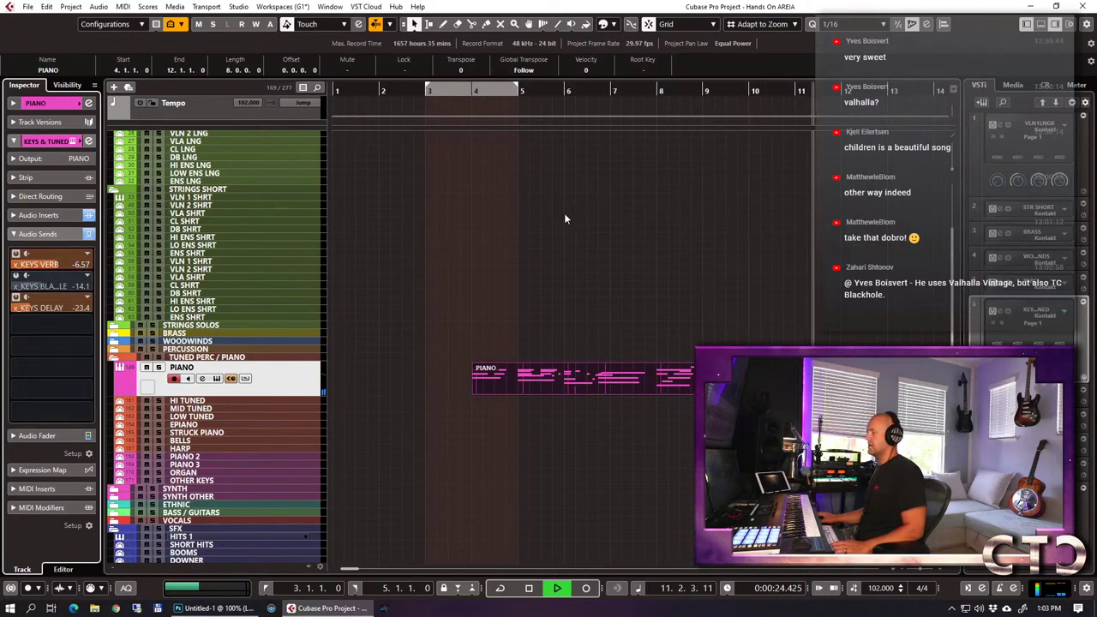
{"action": "scroll", "coordinate": [573, 213], "scroll_direction": "right", "scroll_amount": 5}
{"action": "scroll", "coordinate": [599, 205], "scroll_direction": "left", "scroll_amount": 5}
{"action": "key", "text": "space"}
Record a violin melody on the VLN 1 LNG 0ms track from bar 3 until about bar 12.
{"action": "scroll", "coordinate": [290, 159], "scroll_direction": "up", "scroll_amount": 3}
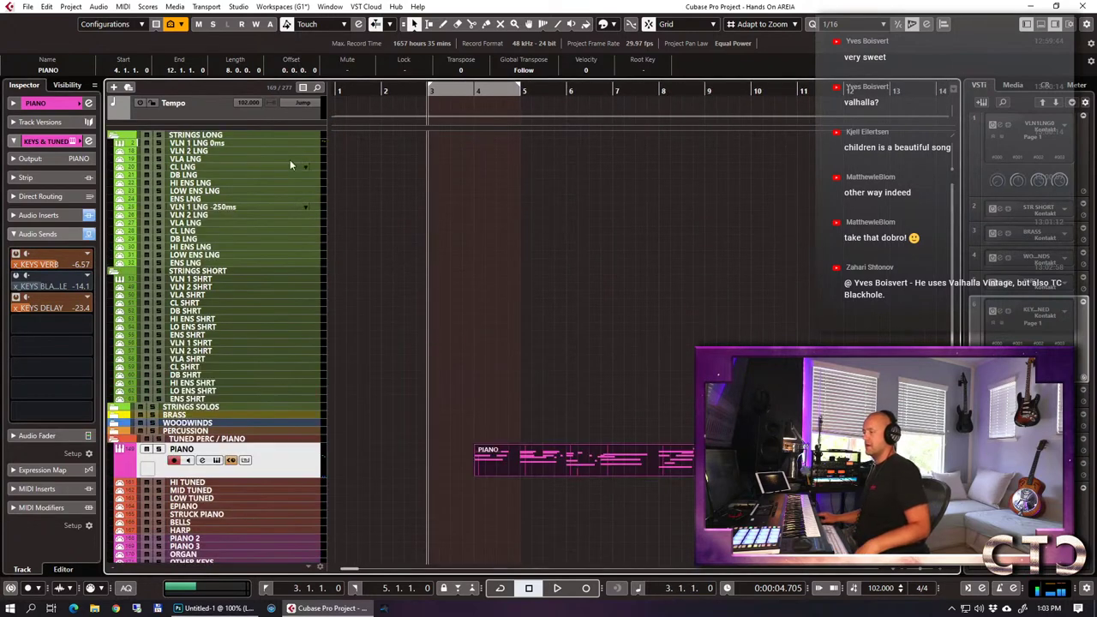
{"action": "left_click", "coordinate": [219, 148]}
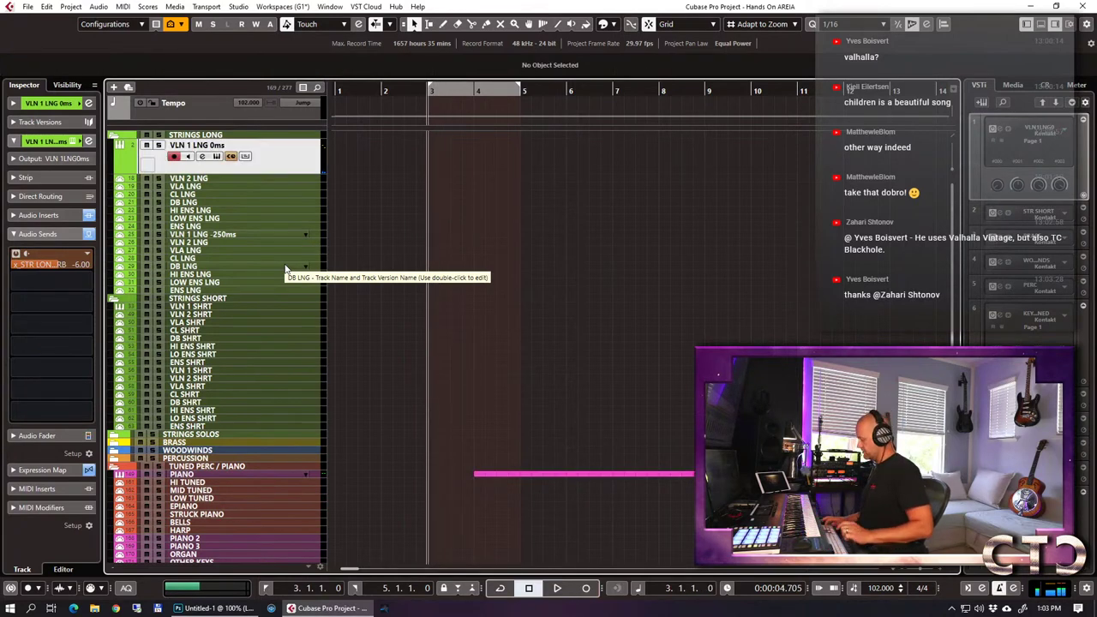
{"action": "key", "text": "KP_Multiply"}
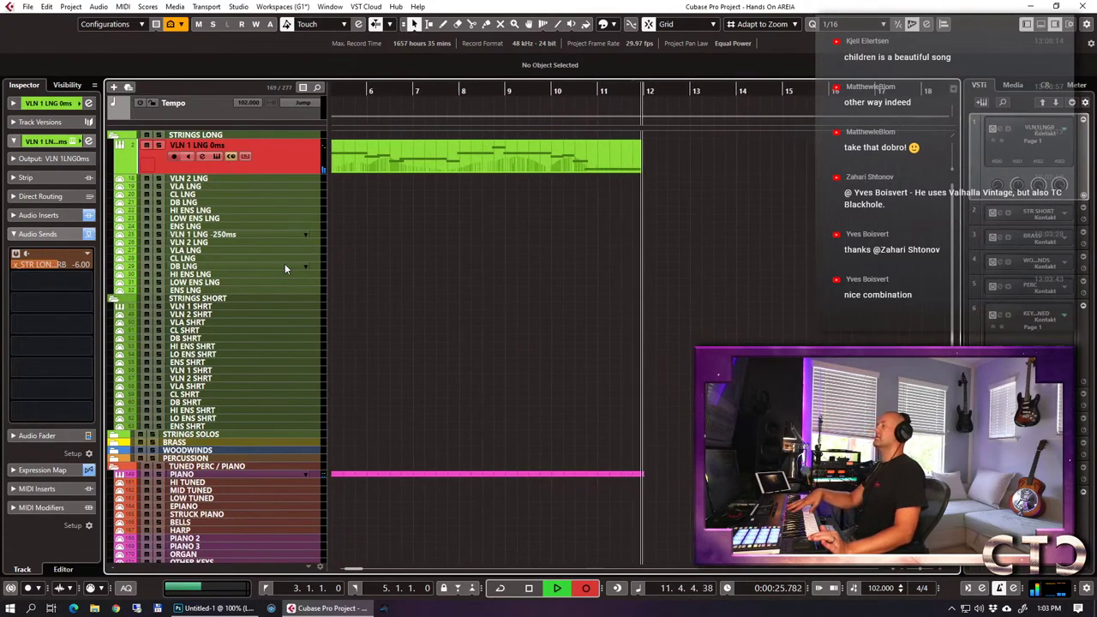
{"action": "key", "text": "space"}
{"action": "scroll", "coordinate": [676, 239], "scroll_direction": "left", "scroll_amount": 5}
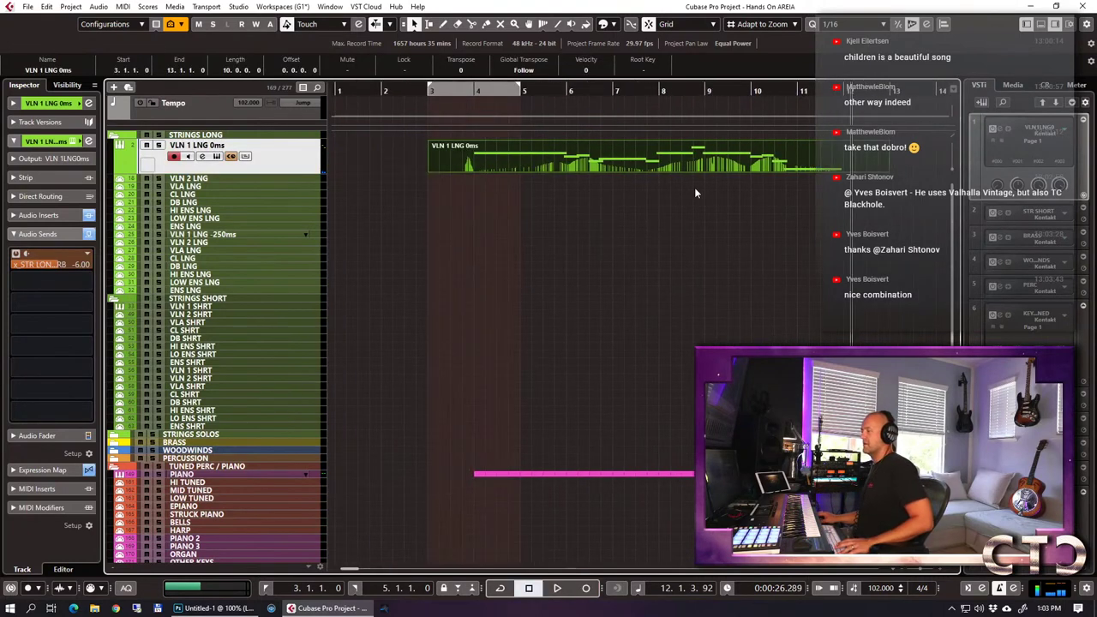
In the Key Editor, set the violin event's quantize value to 1/8 and add a Legato articulation at bar 4.
{"action": "key", "text": "Return"}
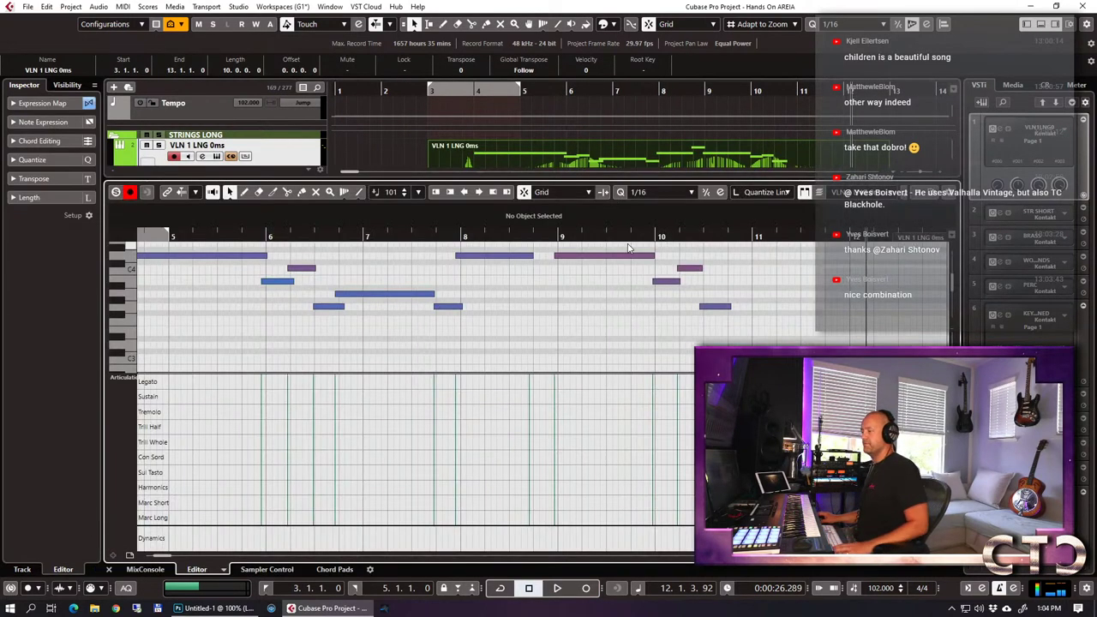
{"action": "left_click", "coordinate": [638, 192]}
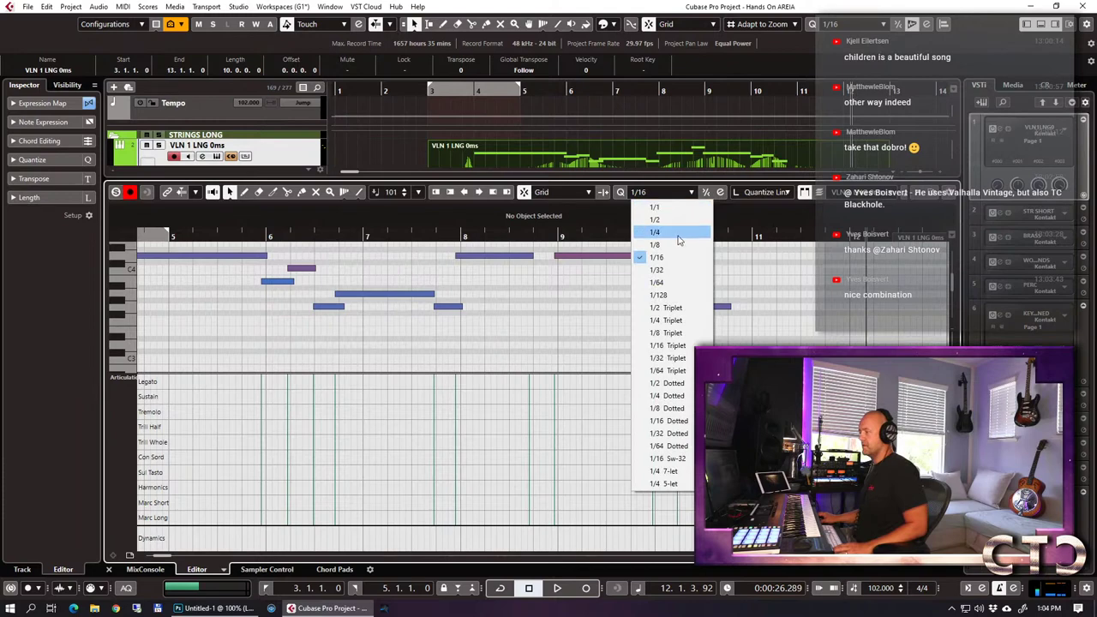
{"action": "left_click", "coordinate": [658, 242]}
{"action": "scroll", "coordinate": [497, 299], "scroll_direction": "left", "scroll_amount": 4}
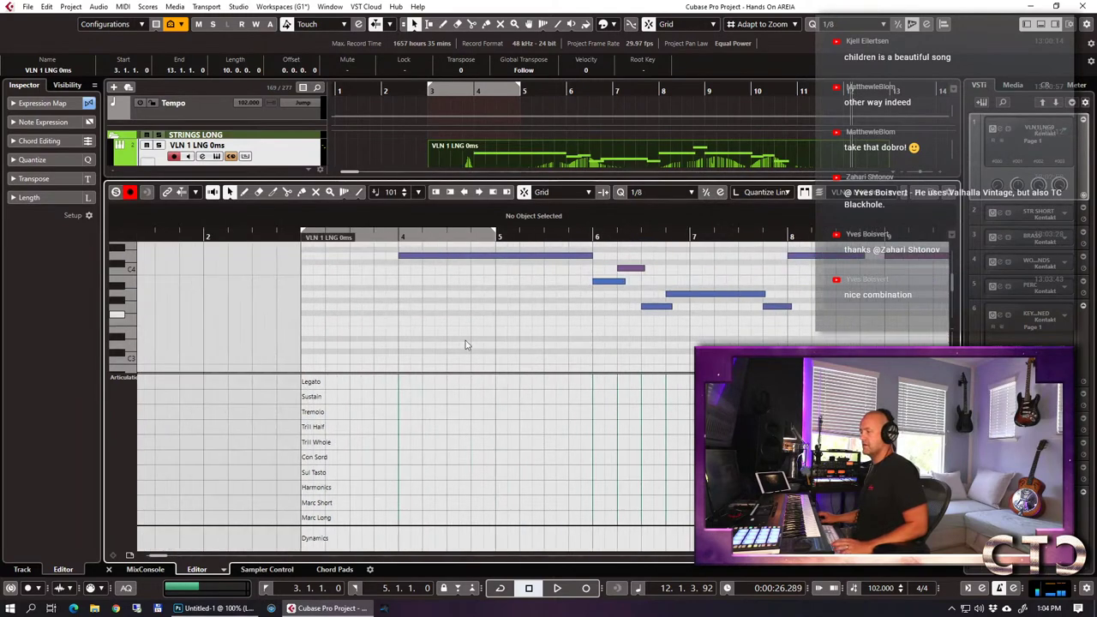
{"action": "left_click", "coordinate": [409, 382]}
{"action": "left_click_drag", "start_coordinate": [438, 390], "coordinate": [428, 389]}
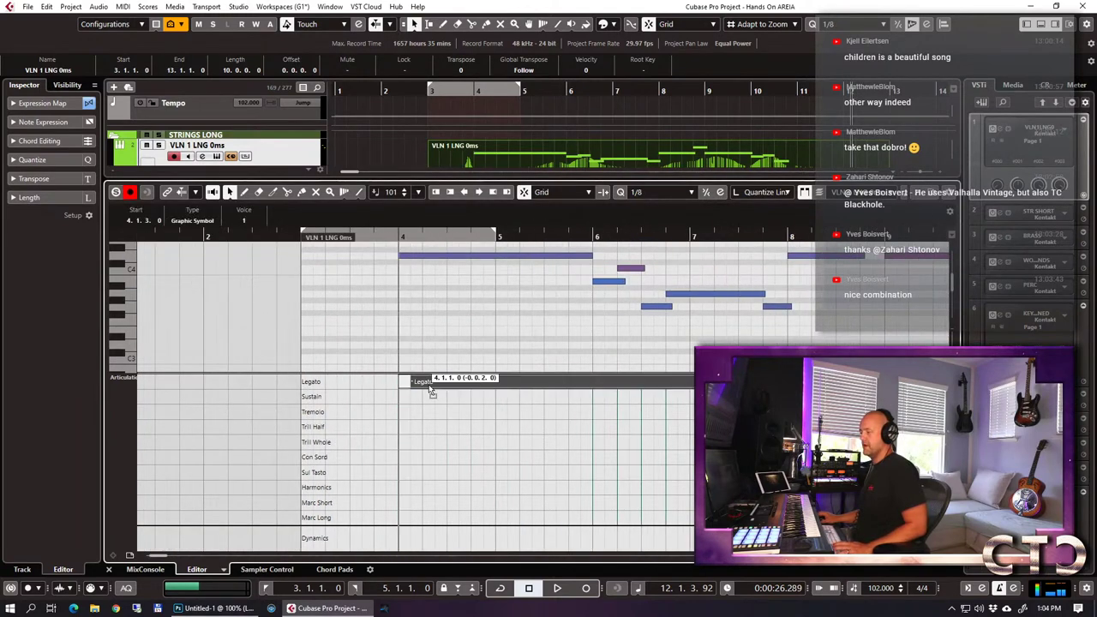
{"action": "key", "text": "ctrl+e"}
Move the violin event down to the VLN 1 LNG -250ms track and listen to it with the piano.
{"action": "left_click_drag", "start_coordinate": [508, 158], "coordinate": [506, 239]}
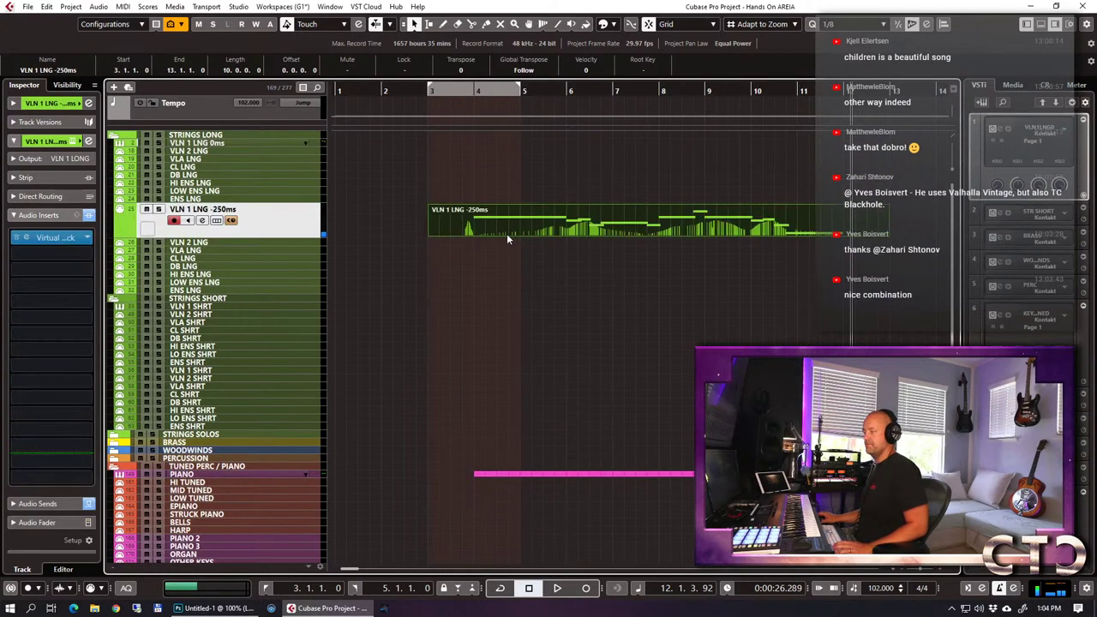
{"action": "key", "text": "space"}
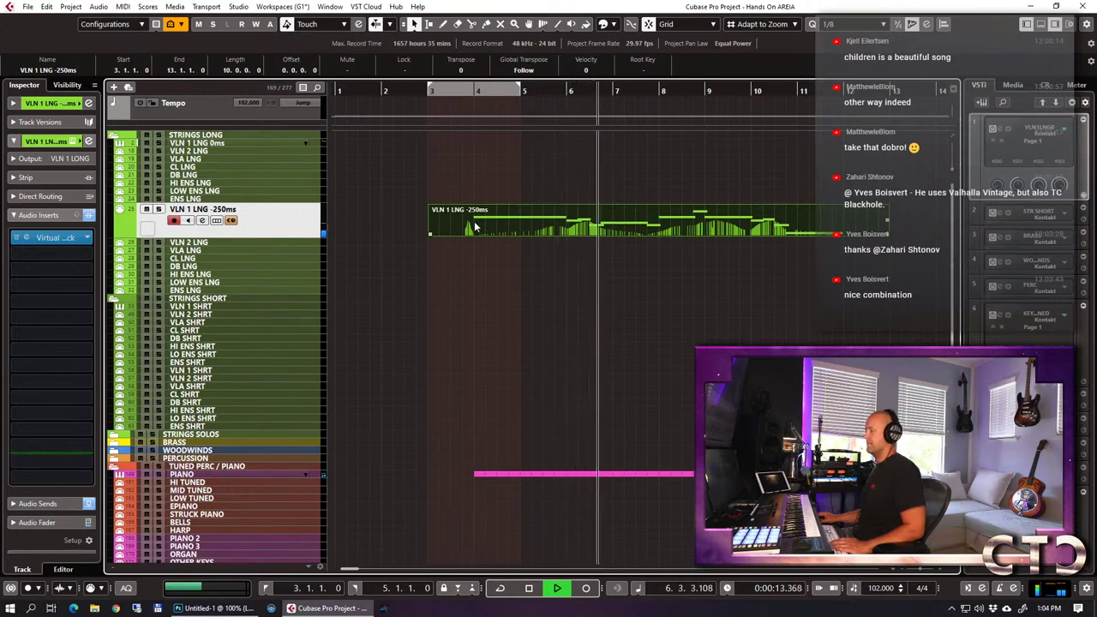
{"action": "scroll", "coordinate": [561, 233], "scroll_direction": "right", "scroll_amount": 1}
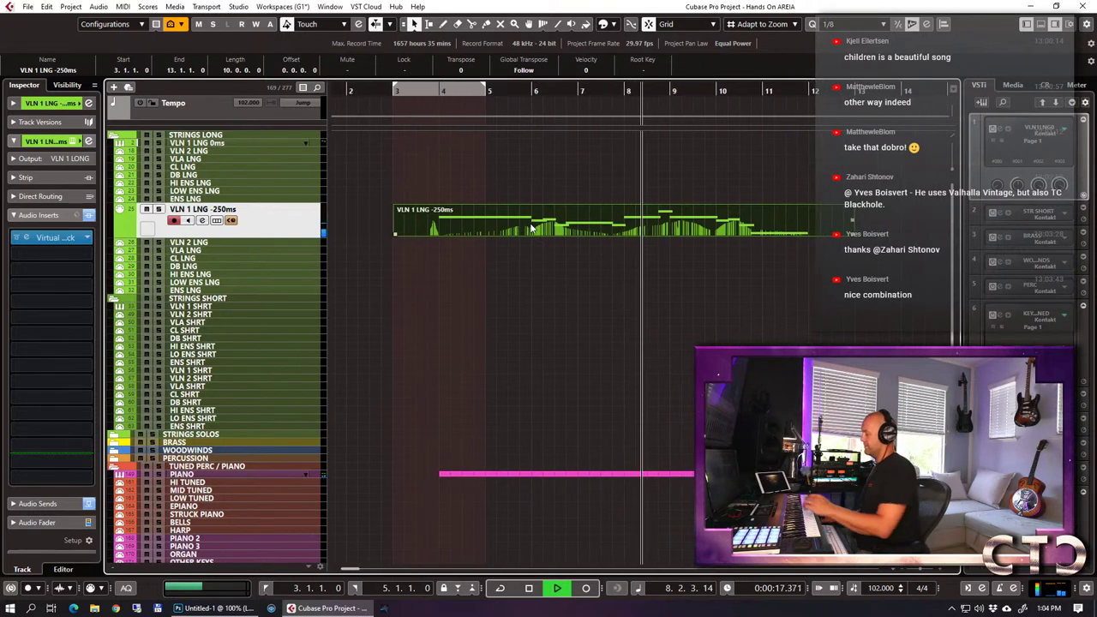
{"action": "key", "text": "space"}
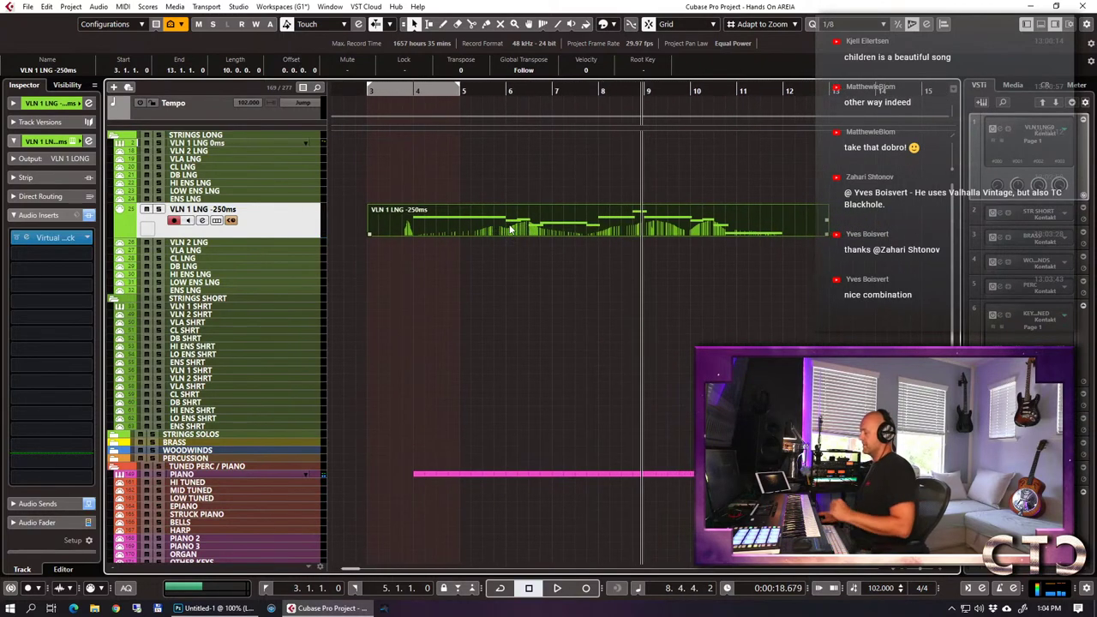
Overdub controller data onto the VLN 1 LNG -250ms event from bar 3 for about one bar, and play on past bar 5.
{"action": "left_click", "coordinate": [370, 91]}
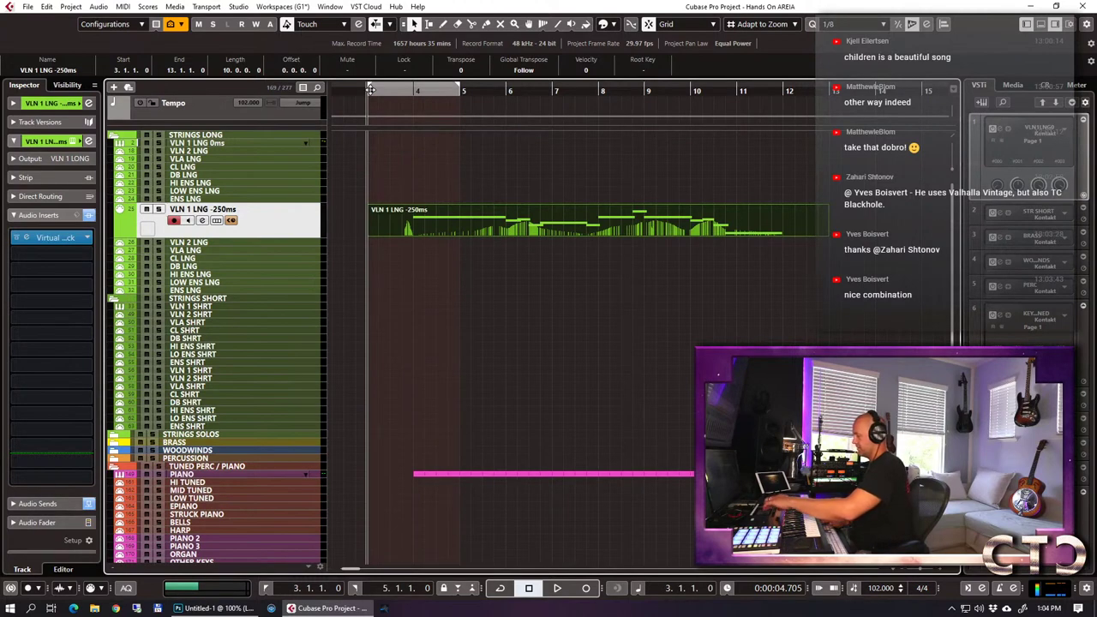
{"action": "key", "text": "KP_Multiply"}
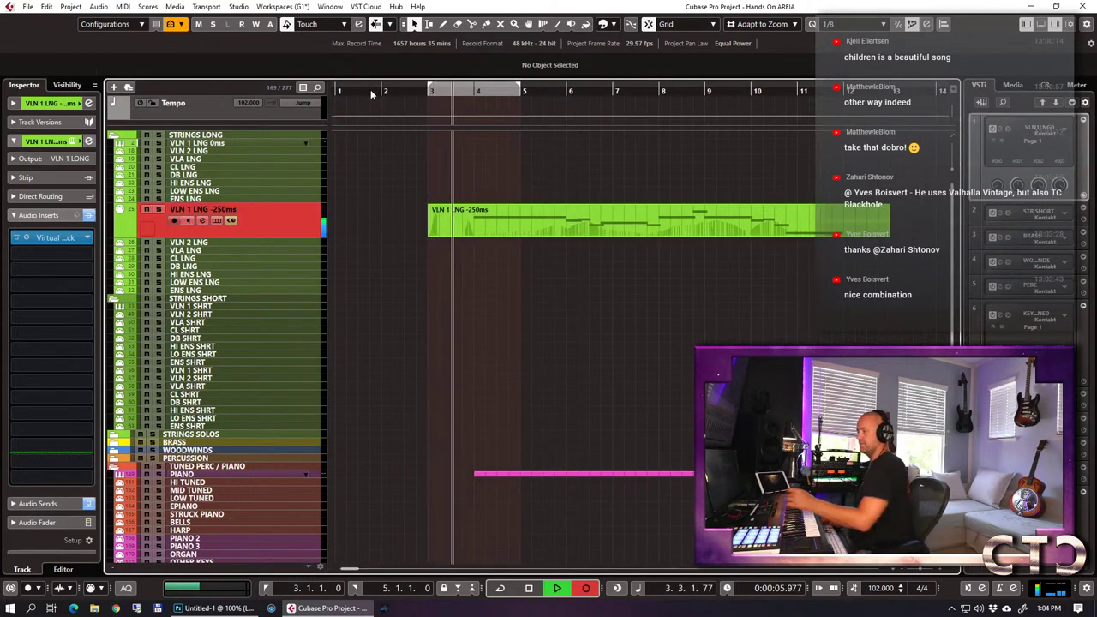
{"action": "key", "text": "space"}
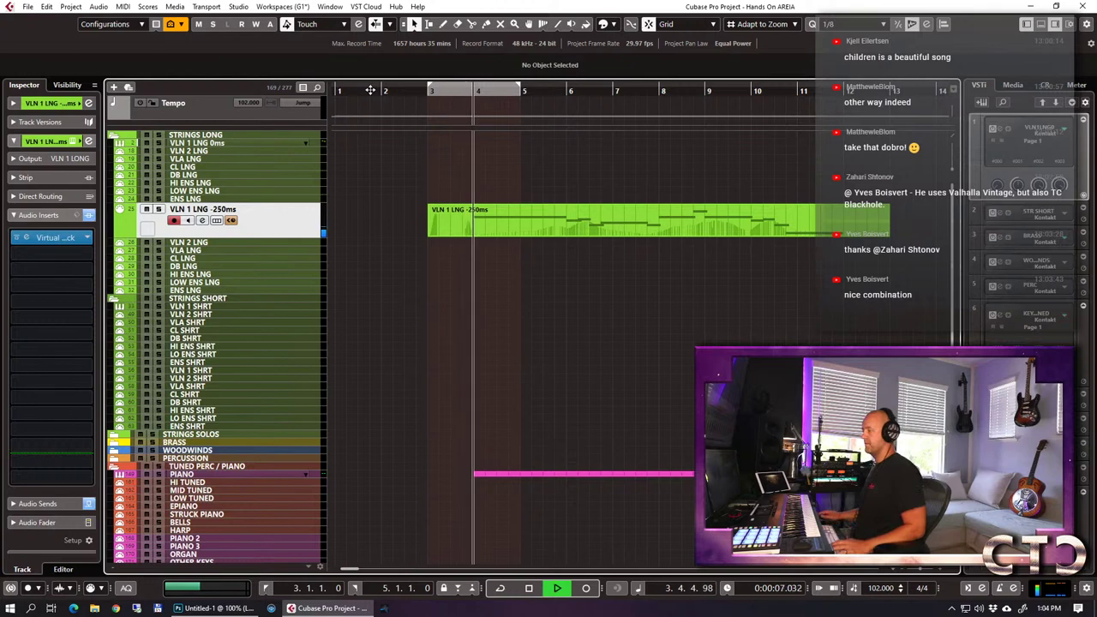
{"action": "key", "text": "g"}
{"action": "key", "text": "g"}
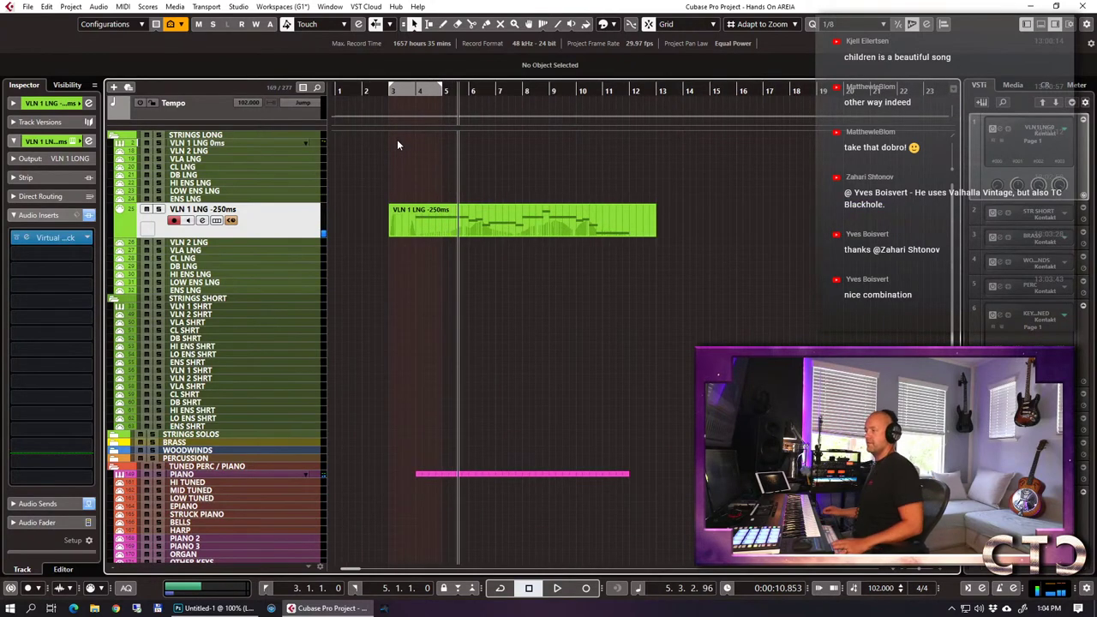
Examine the VLN 1 LNG -250ms event's Modulation and Main Volume controller lanes in the Key Editor.
{"action": "double_click", "coordinate": [469, 231]}
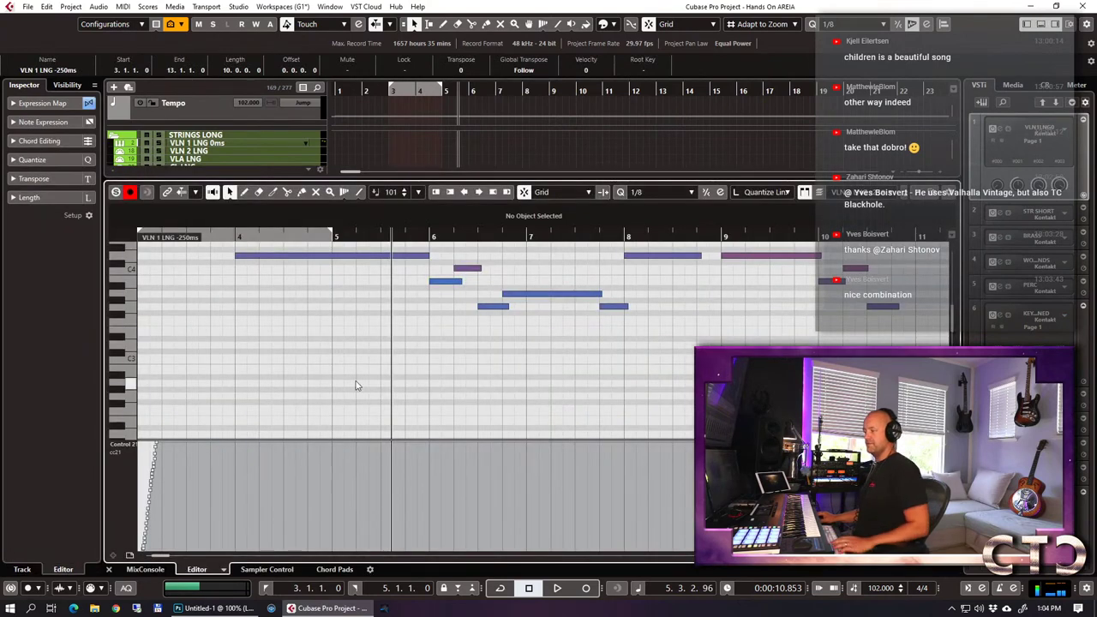
{"action": "scroll", "coordinate": [363, 376], "scroll_direction": "left", "scroll_amount": 2}
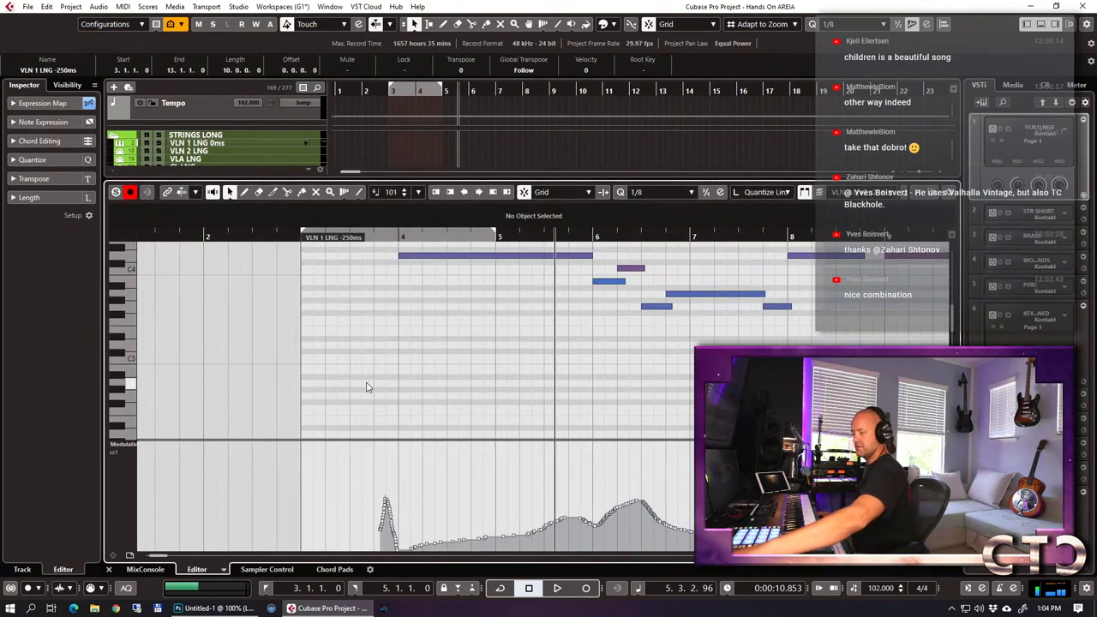
{"action": "left_click_drag", "start_coordinate": [392, 485], "coordinate": [390, 407]}
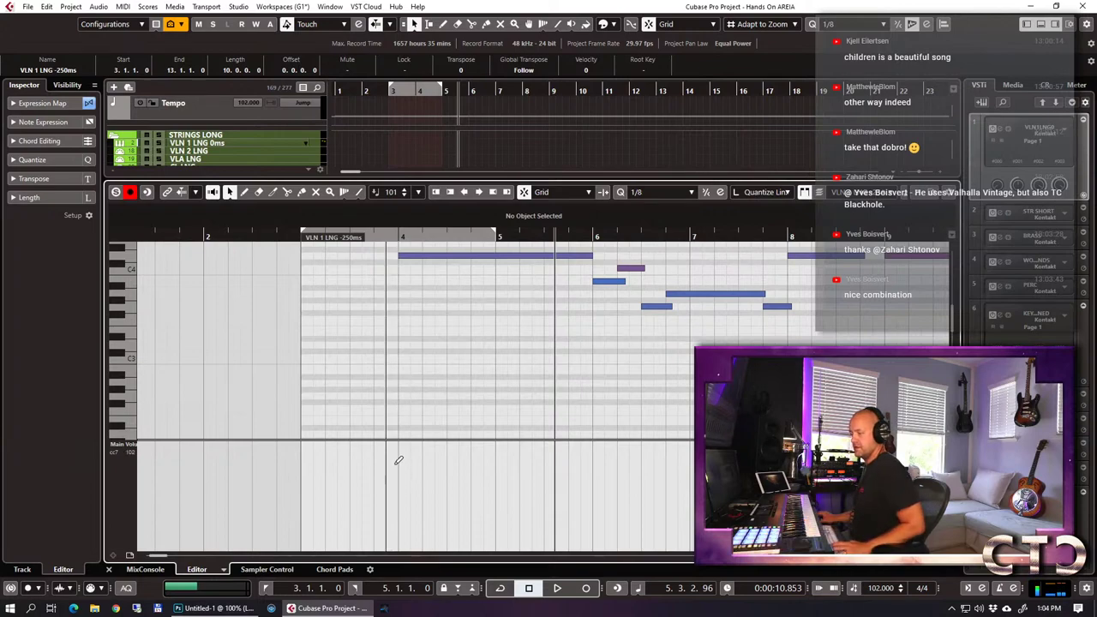
{"action": "key", "text": "ctrl+e"}
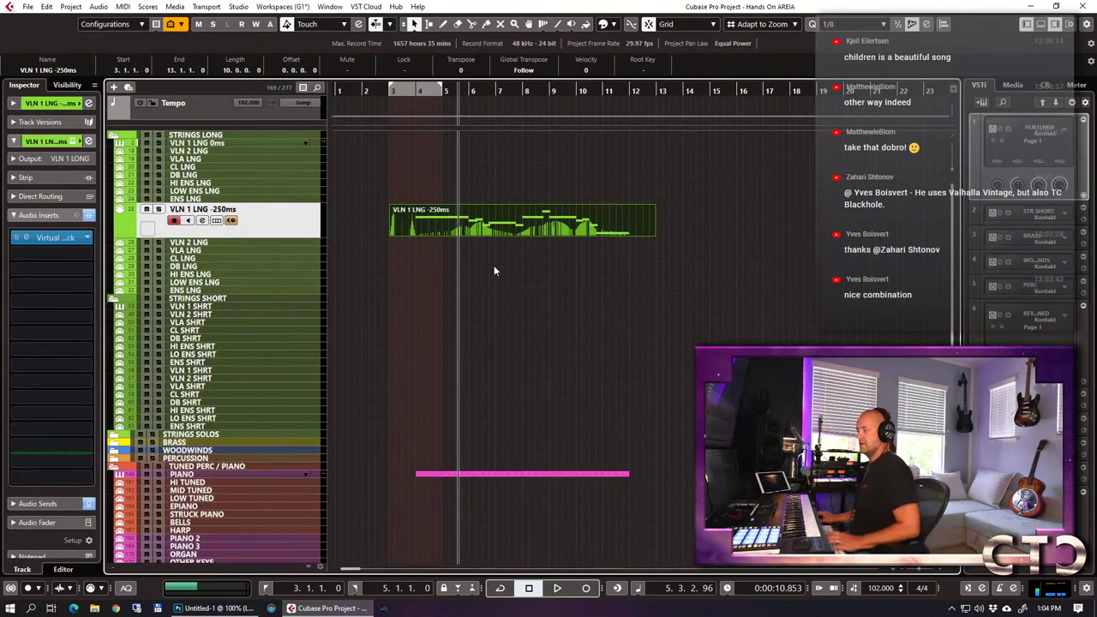
Play the passage and check the channel 9 Areia 16 Violins LONG settings in the track's Kontakt instrument, and close it.
{"action": "key", "text": "space"}
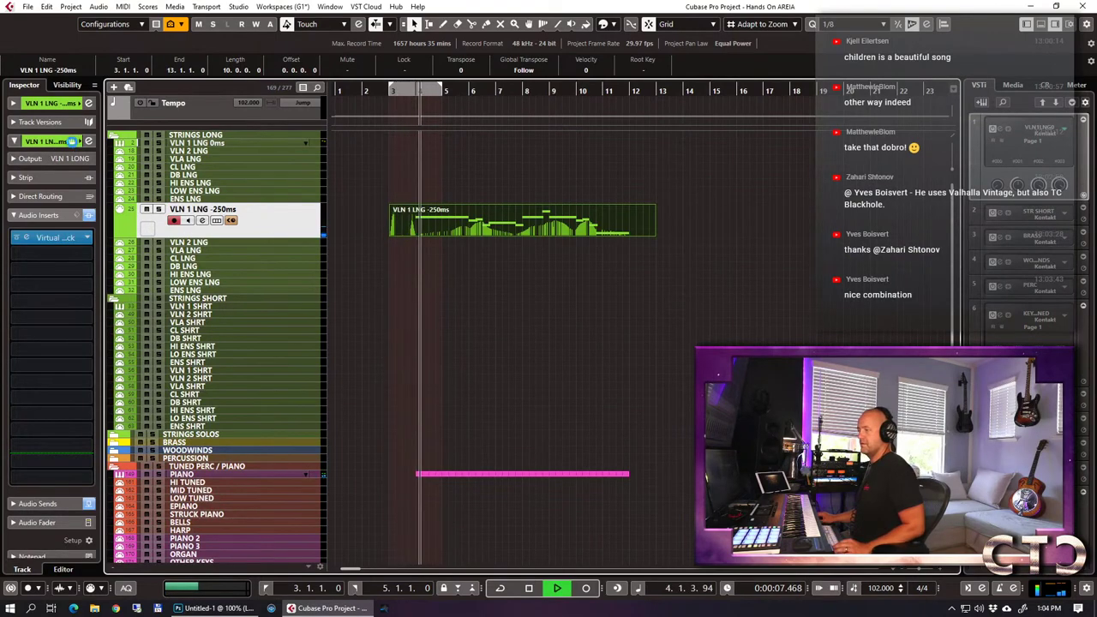
{"action": "key", "text": "e"}
{"action": "left_click", "coordinate": [481, 101]}
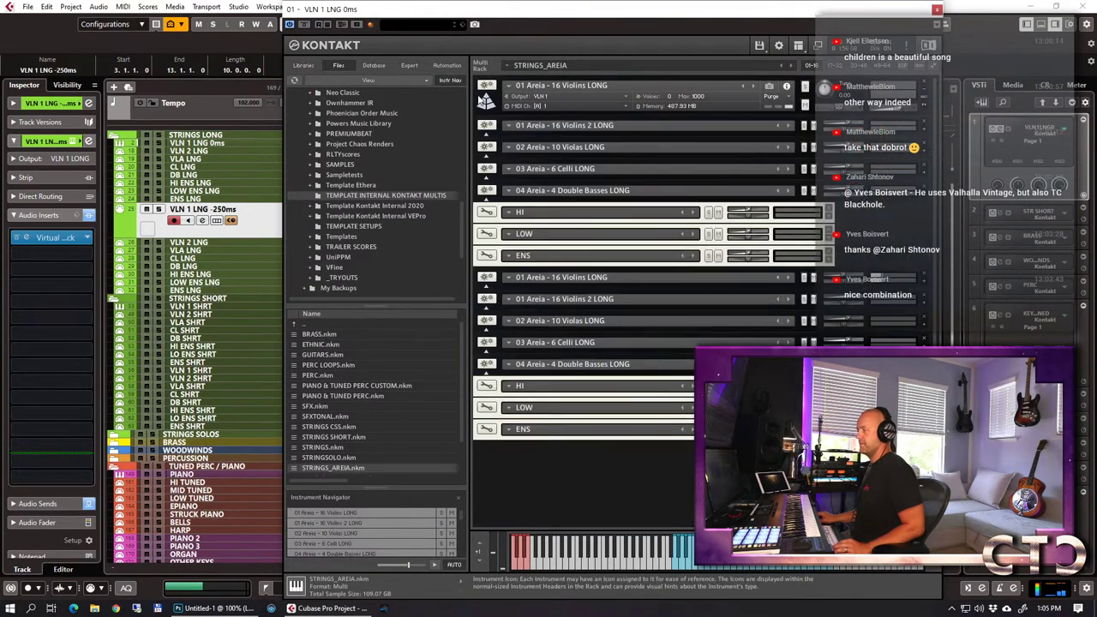
{"action": "left_click", "coordinate": [803, 277]}
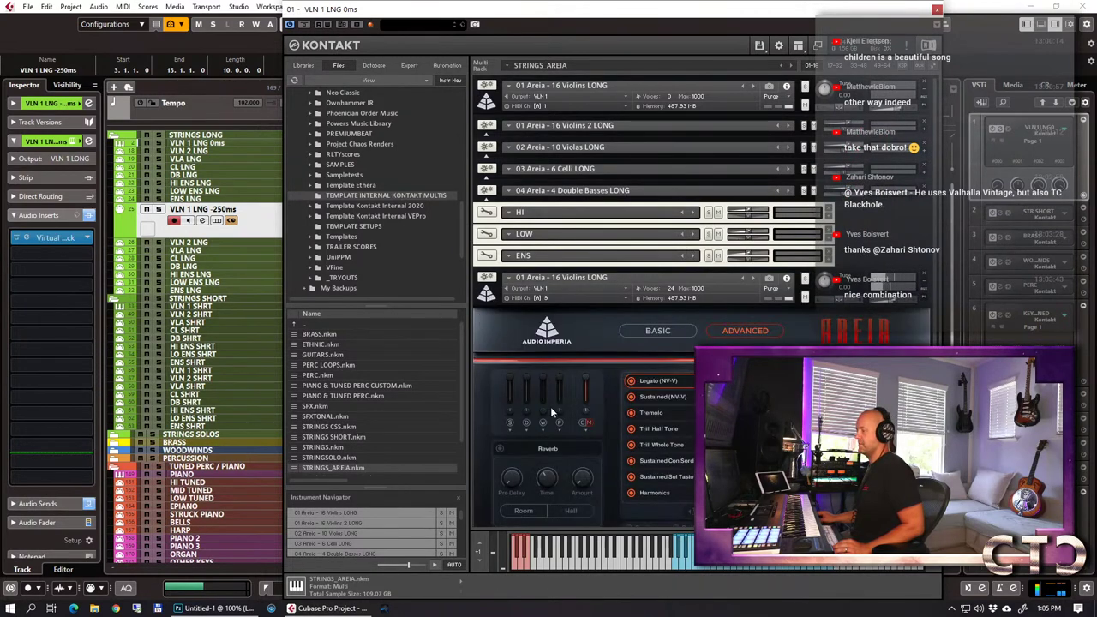
{"action": "scroll", "coordinate": [598, 358], "scroll_direction": "down", "scroll_amount": 3}
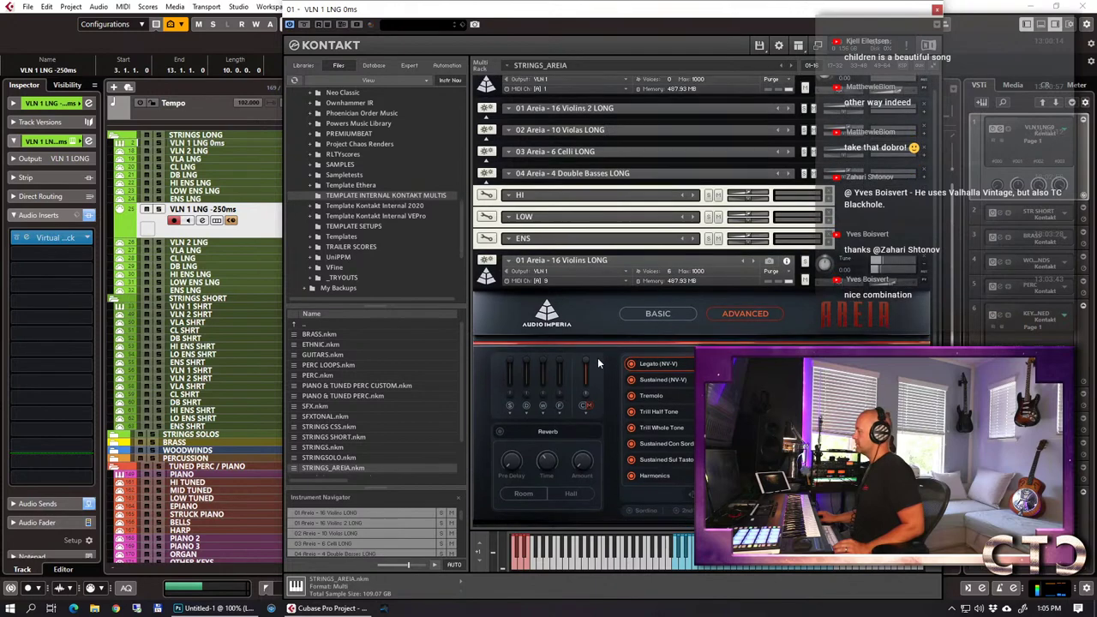
{"action": "scroll", "coordinate": [598, 363], "scroll_direction": "down", "scroll_amount": 1}
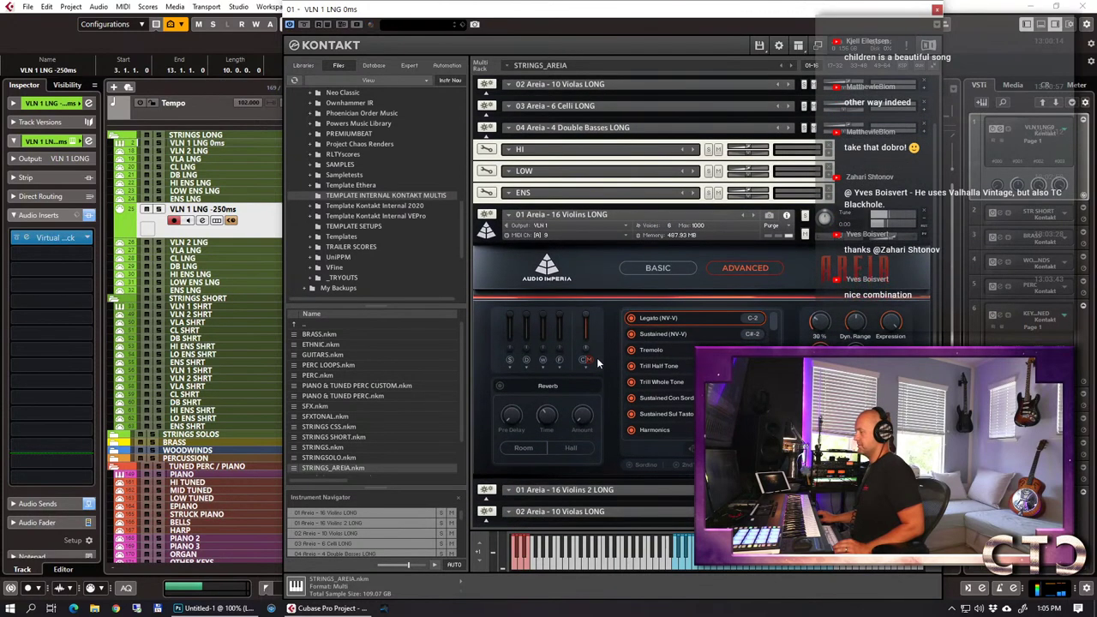
{"action": "scroll", "coordinate": [597, 363], "scroll_direction": "down", "scroll_amount": 2}
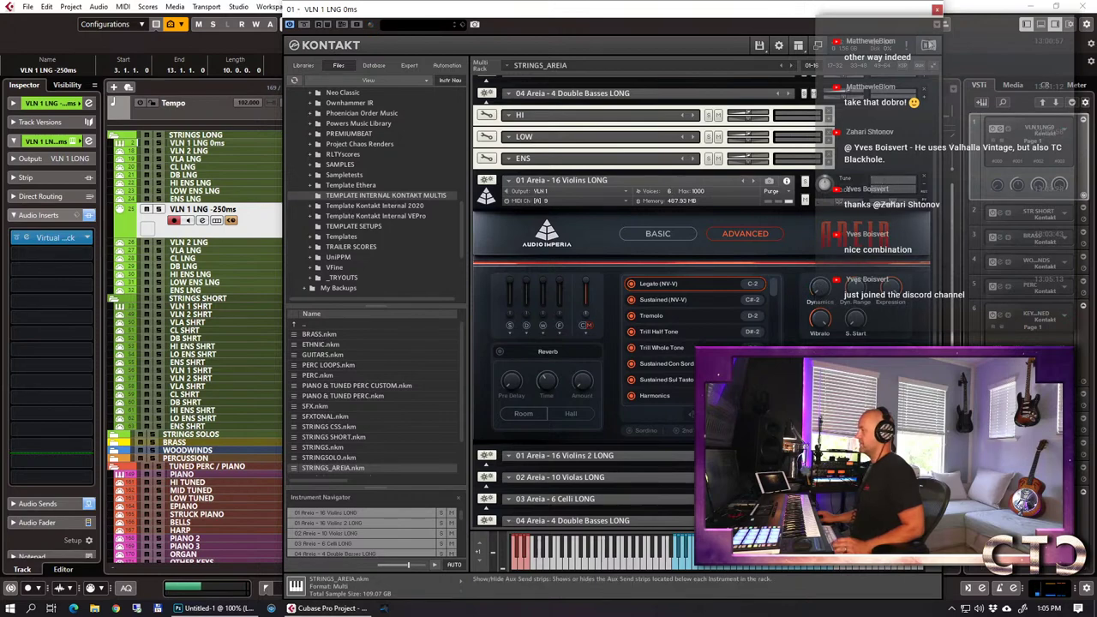
{"action": "left_click", "coordinate": [937, 10]}
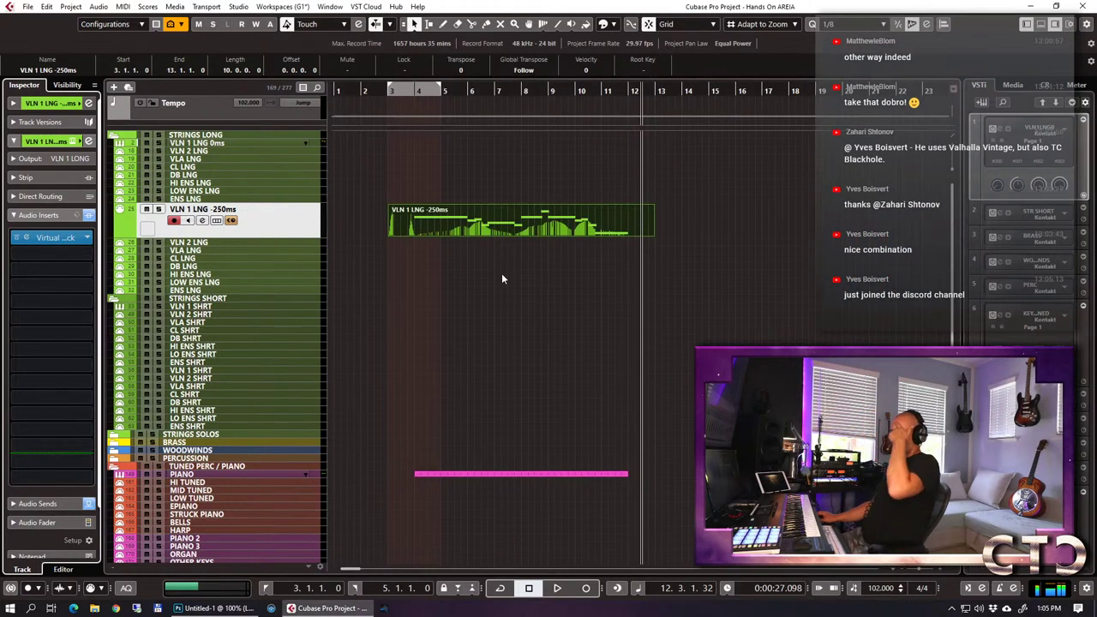
Record a long cello part on the upper CL LNG track from bar 3 into bar 12.
{"action": "left_click", "coordinate": [214, 166]}
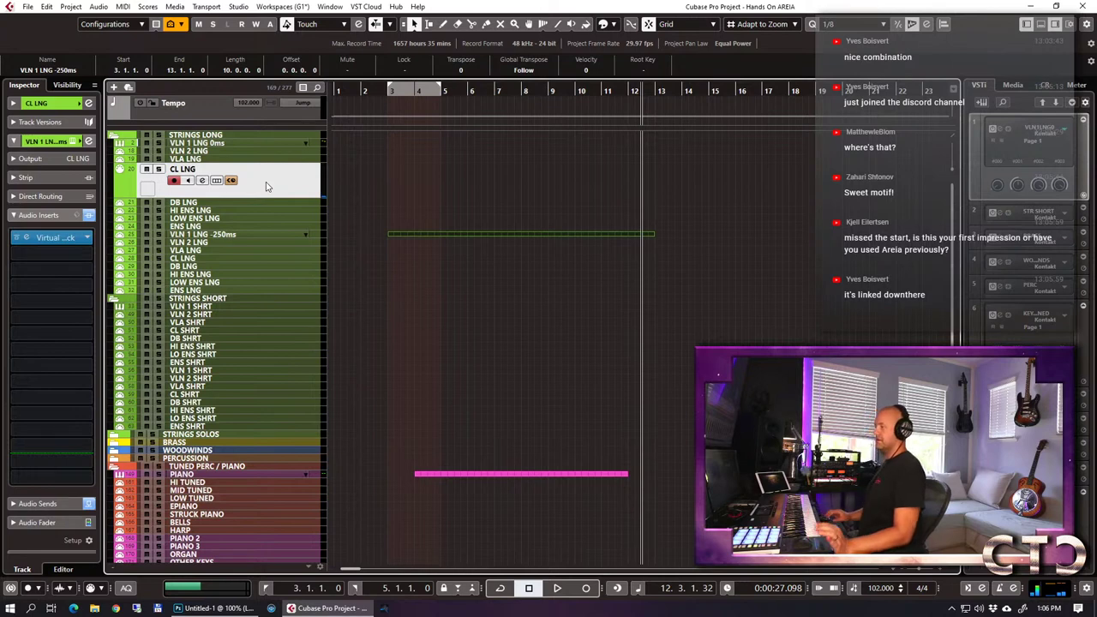
{"action": "key", "text": "KP_Multiply"}
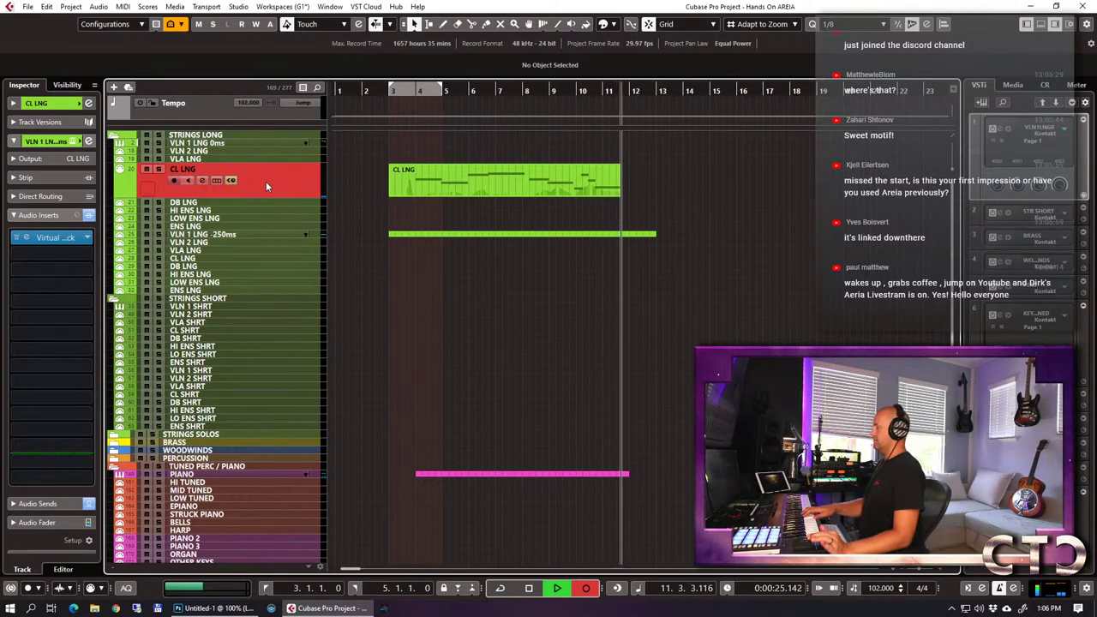
{"action": "key", "text": "space"}
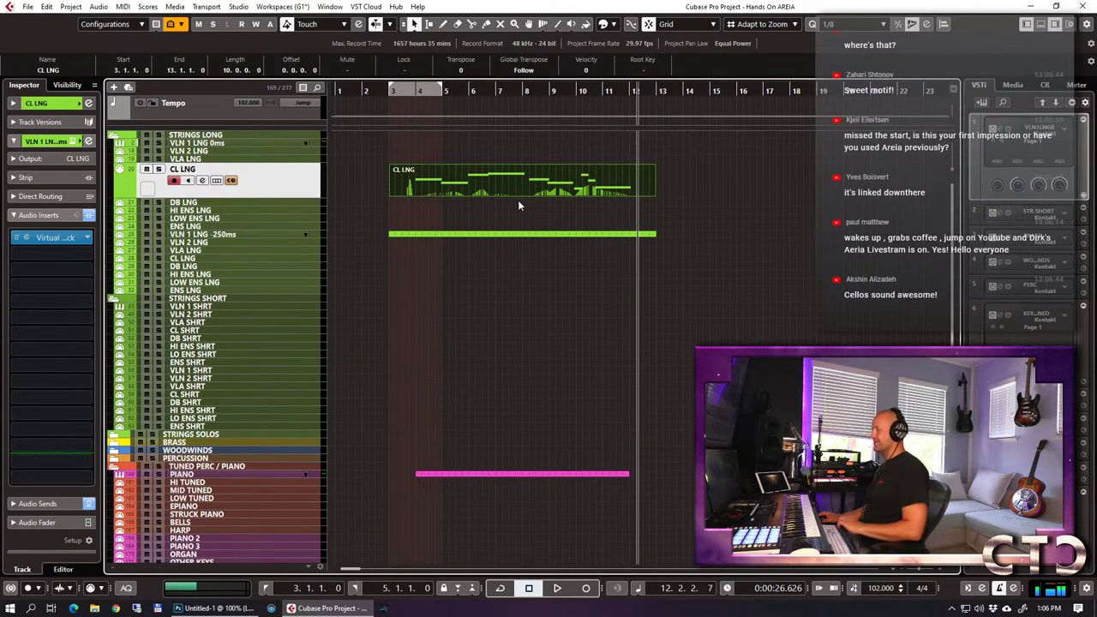
Check the cello event's notes in the Key Editor, and move the event to the CL LNG track below VLN 1 LNG -250ms.
{"action": "double_click", "coordinate": [491, 195]}
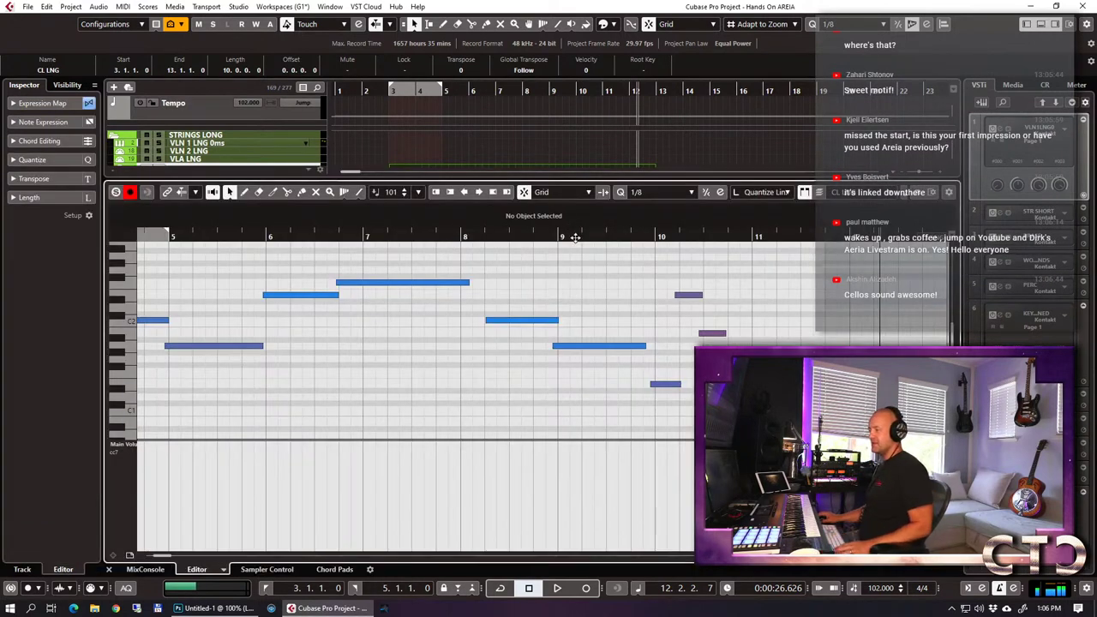
{"action": "scroll", "coordinate": [648, 289], "scroll_direction": "left", "scroll_amount": 5}
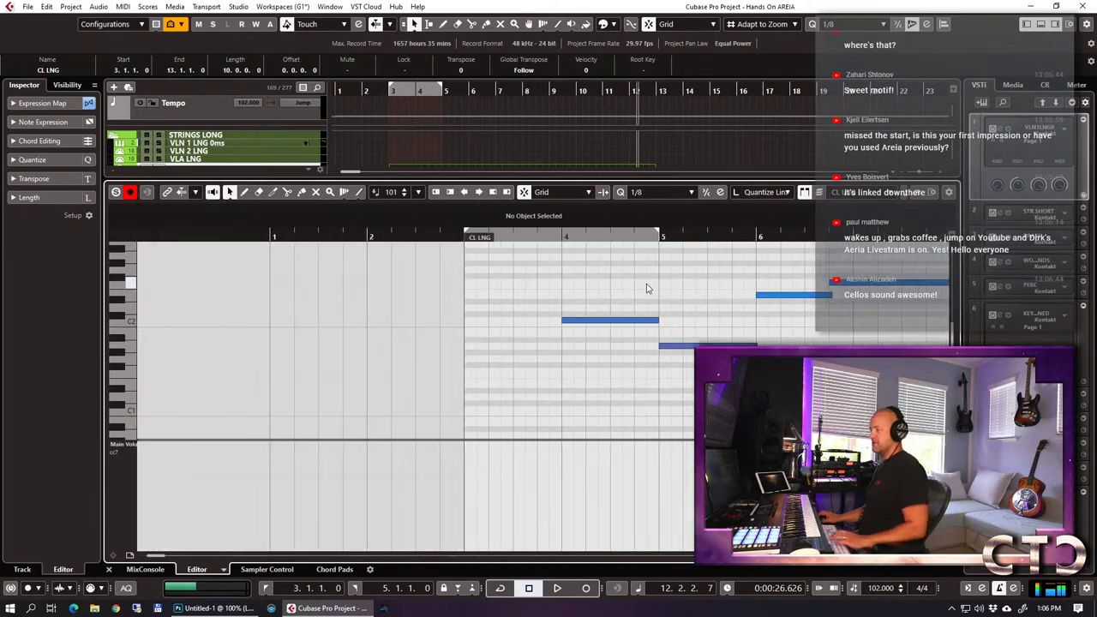
{"action": "key", "text": "Return"}
{"action": "left_click_drag", "start_coordinate": [439, 192], "coordinate": [437, 264]}
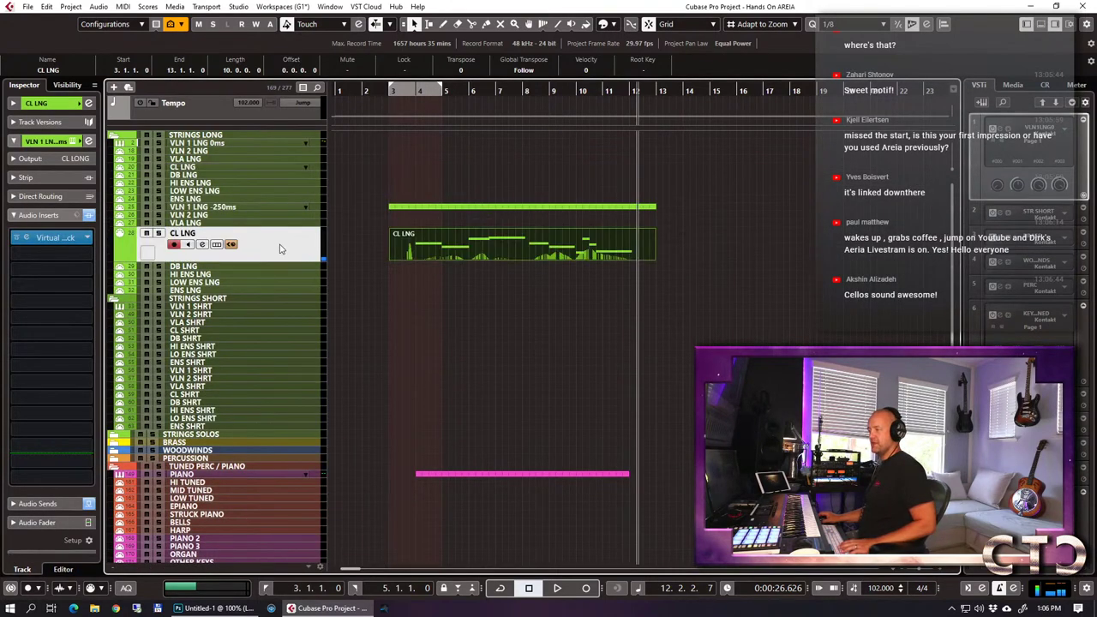
Copy the -250ms suffix from the VLN 1 LNG -250ms name and append it to the VLN 2 LNG, VLA LNG and CL LNG tracks below it.
{"action": "double_click", "coordinate": [216, 208]}
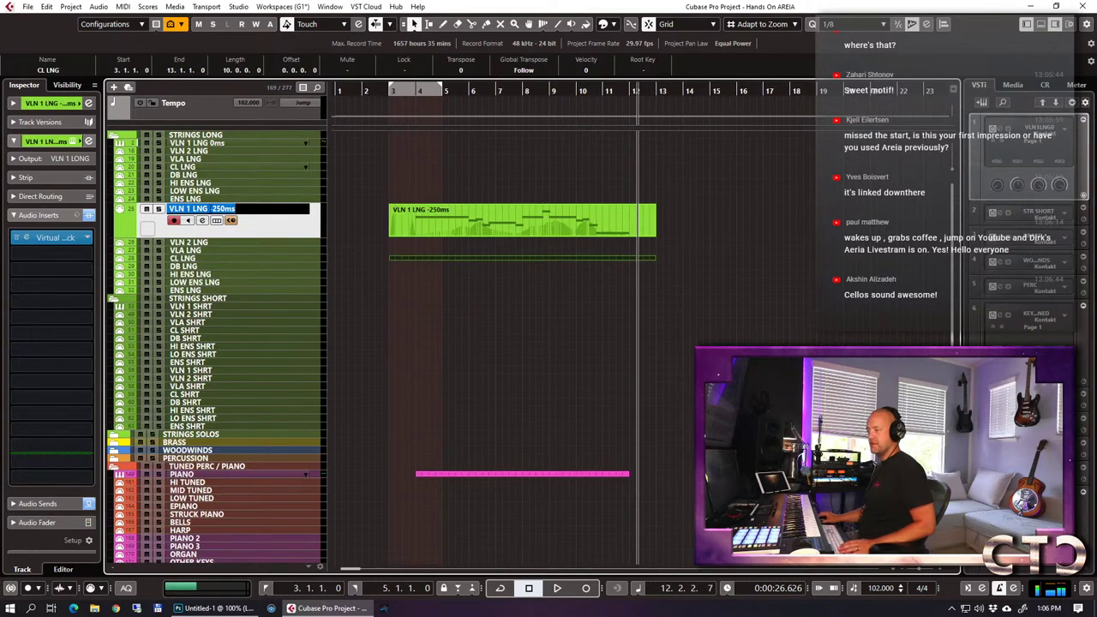
{"action": "key", "text": "Return"}
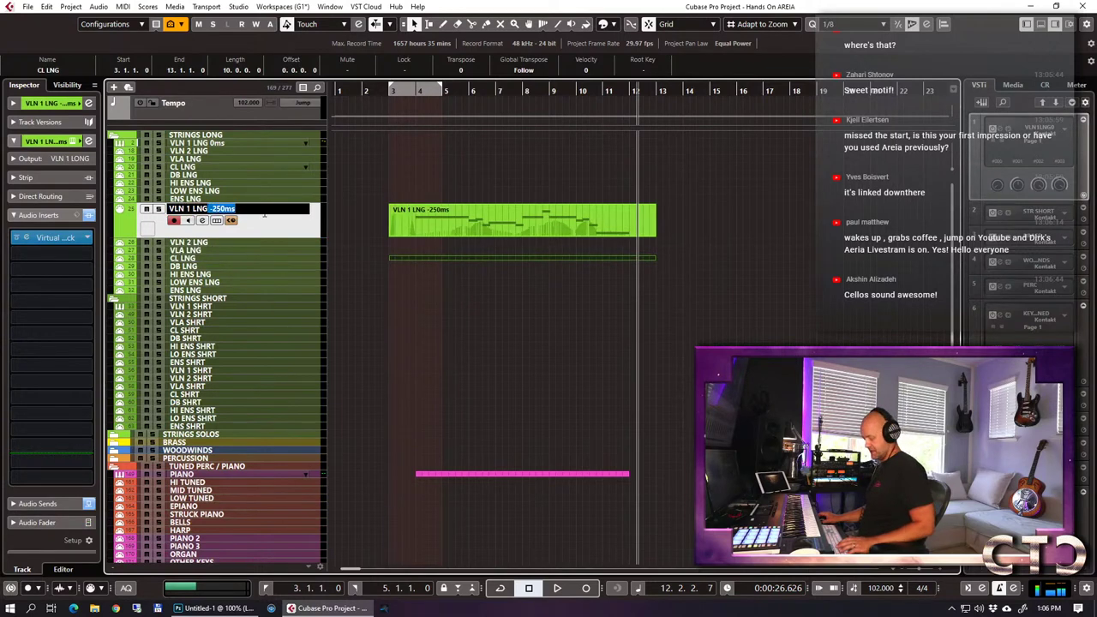
{"action": "left_click", "coordinate": [225, 240]}
{"action": "double_click", "coordinate": [216, 217]}
{"action": "type", "text": "-250ms"}
{"action": "key", "text": "Tab"}
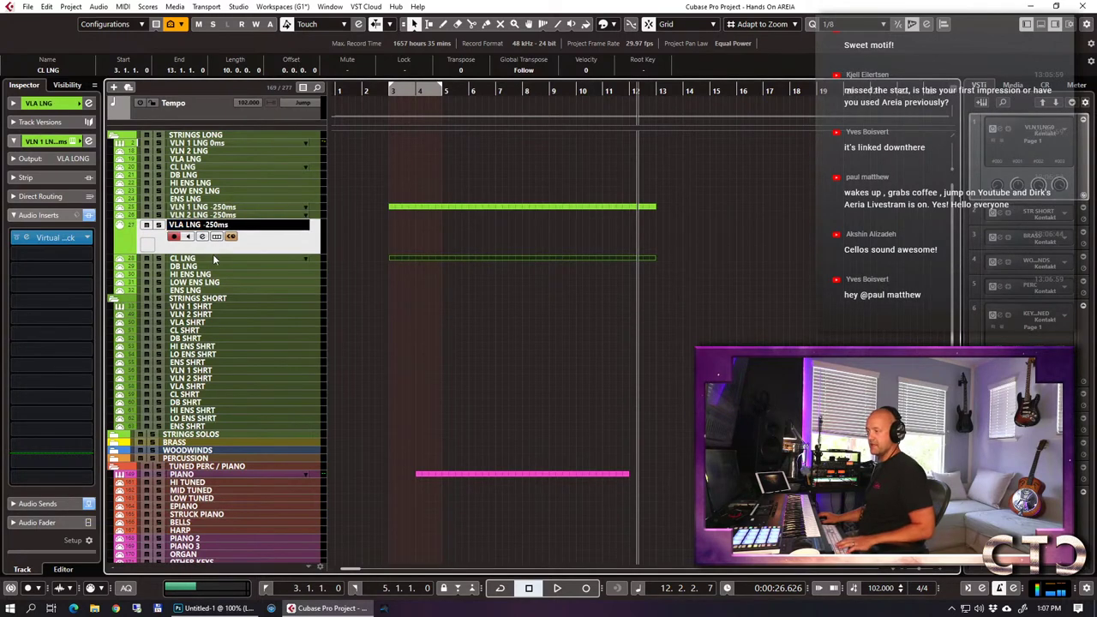
{"action": "key", "text": "Tab"}
{"action": "type", "text": "-250ms"}
{"action": "key", "text": "Tab"}
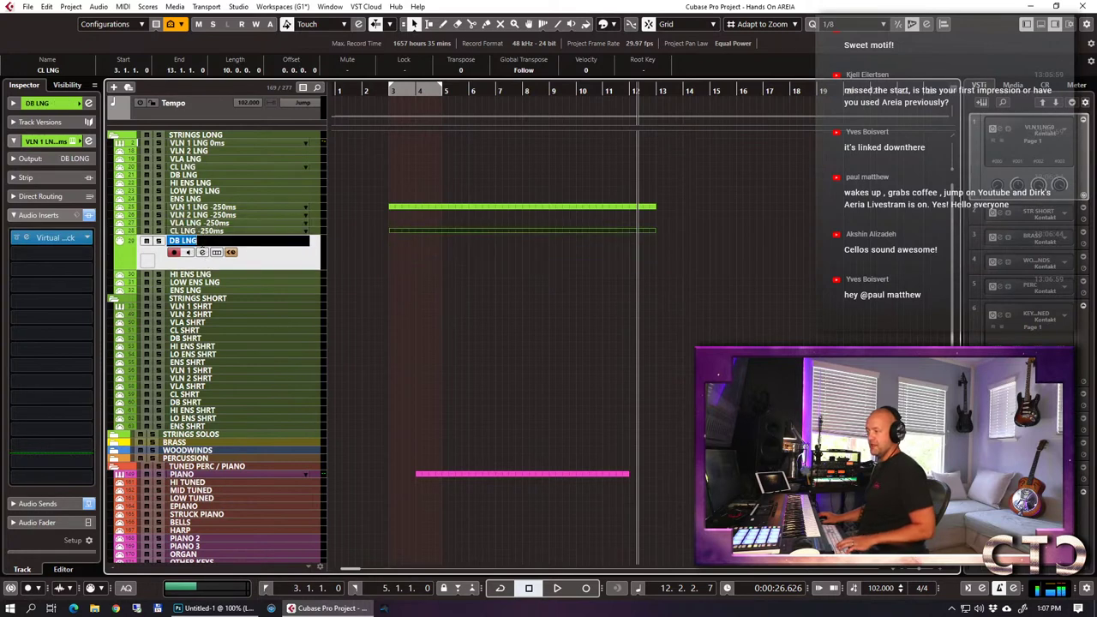
Rename the second DB LNG track in the STRINGS LONG folder to "DB LNG -250ms".
{"action": "type", "text": "-250ms"}
{"action": "key", "text": "Return"}
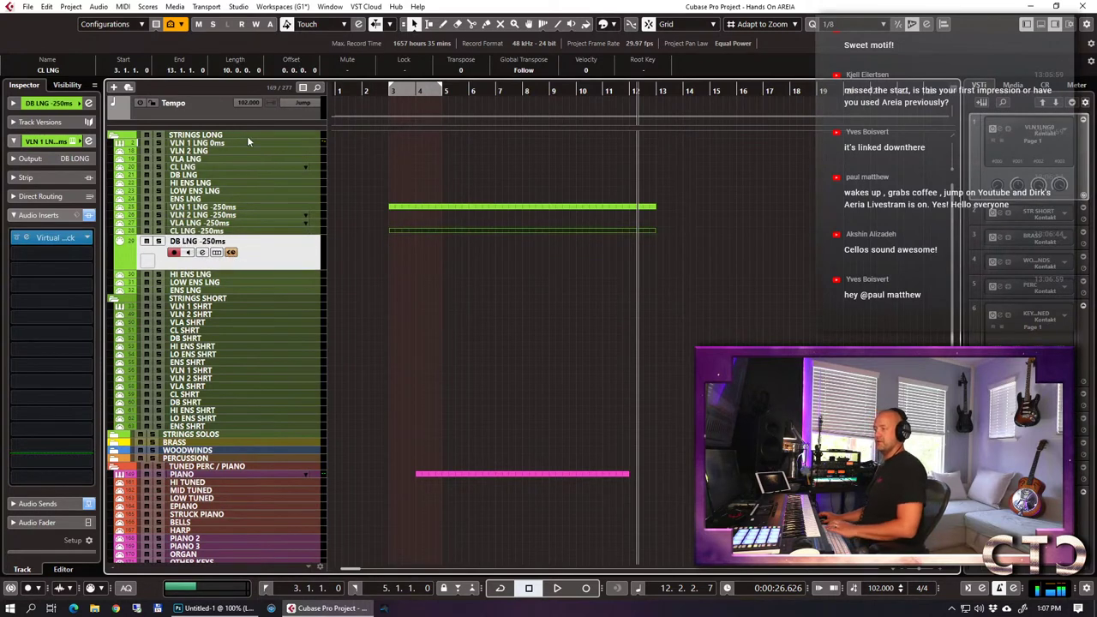
Copy the 0ms suffix from the VLN 1 LNG 0ms track name and rename VLN 2 LNG to "VLN 2 LNG 0ms".
{"action": "left_click", "coordinate": [236, 150]}
{"action": "double_click", "coordinate": [197, 144]}
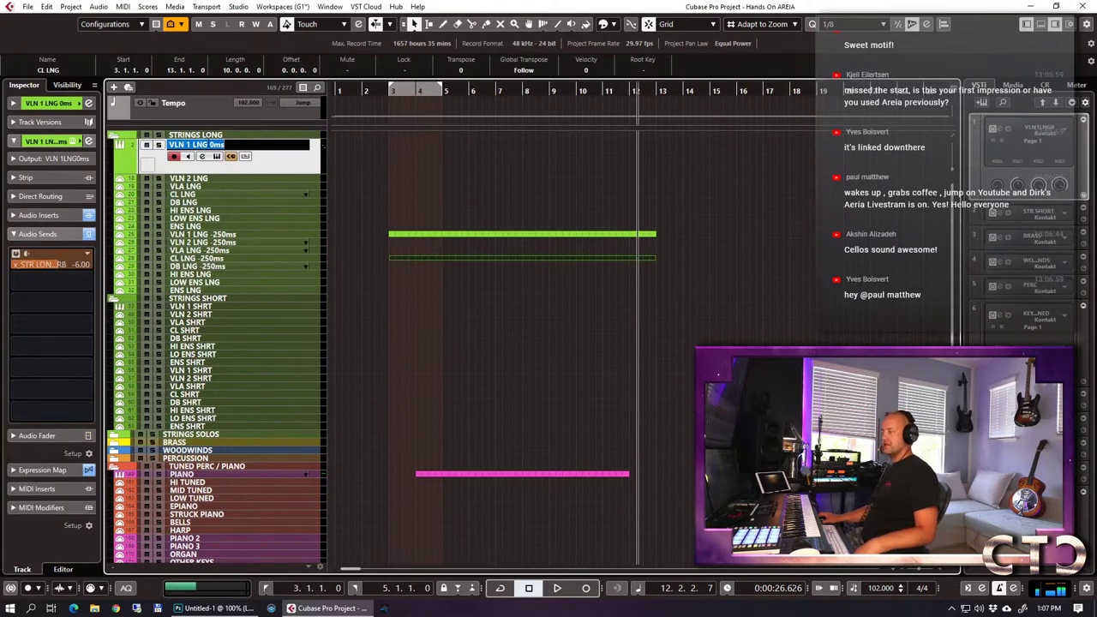
{"action": "double_click", "coordinate": [216, 144]}
{"action": "left_click", "coordinate": [235, 177]}
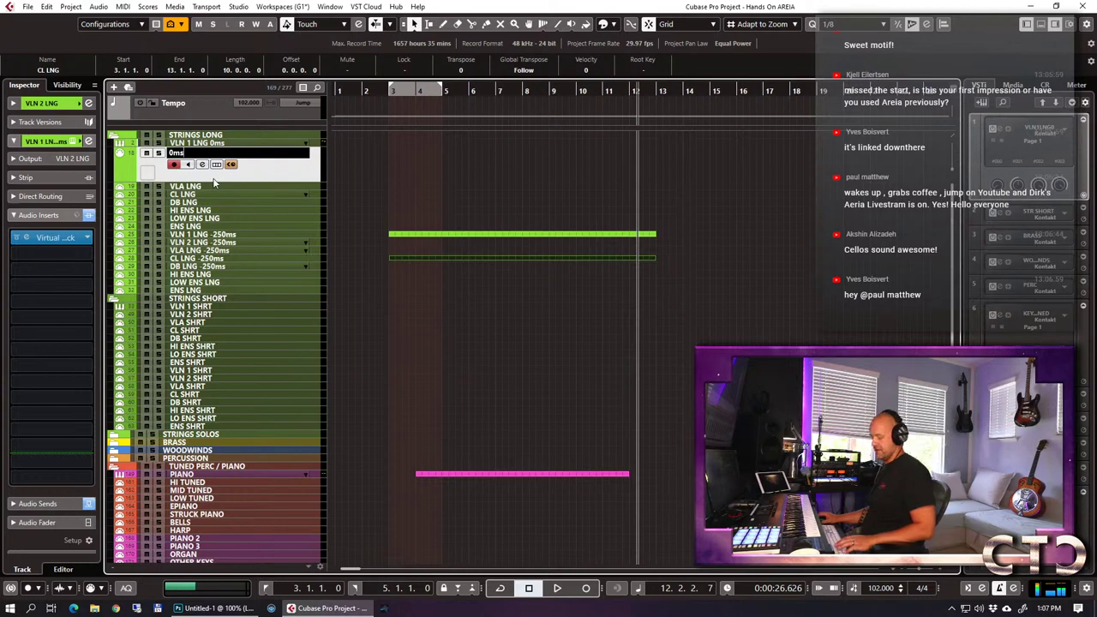
{"action": "double_click", "coordinate": [193, 153]}
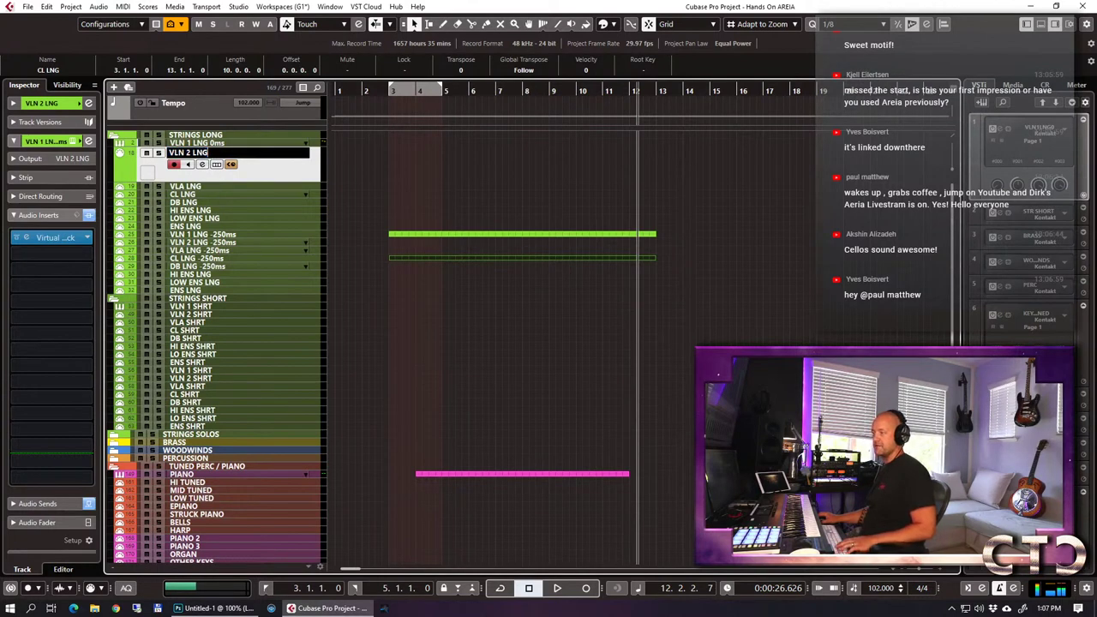
{"action": "type", "text": "0ms"}
{"action": "key", "text": "Tab"}
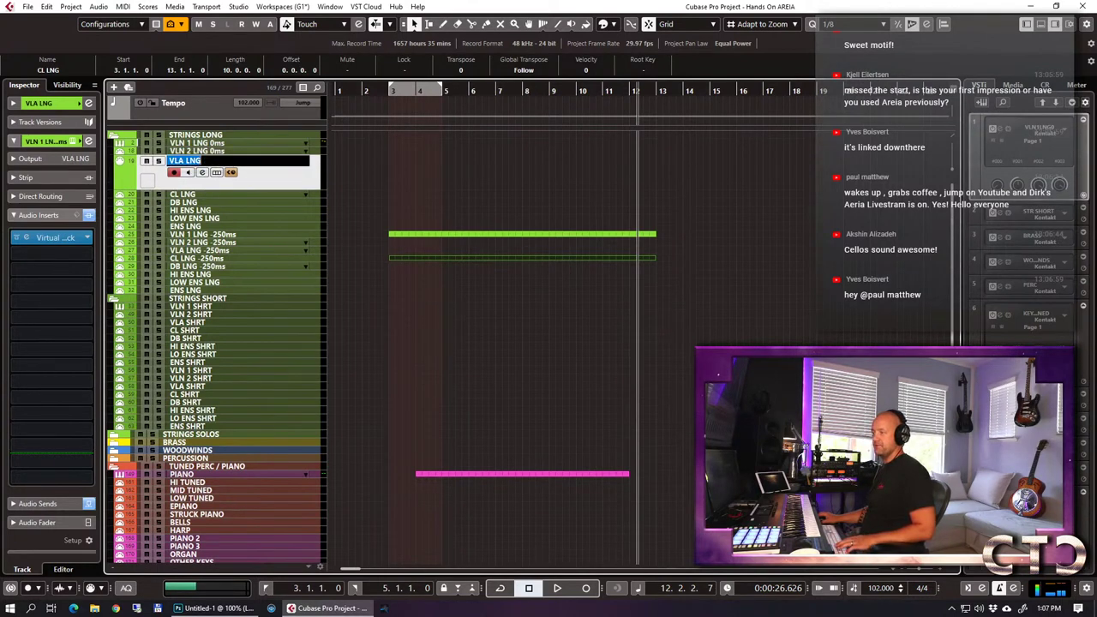
Add the suffix "0ms" to the first VLA LNG, CL LNG and DB LNG track names.
{"action": "type", "text": "0ms"}
{"action": "key", "text": "Tab"}
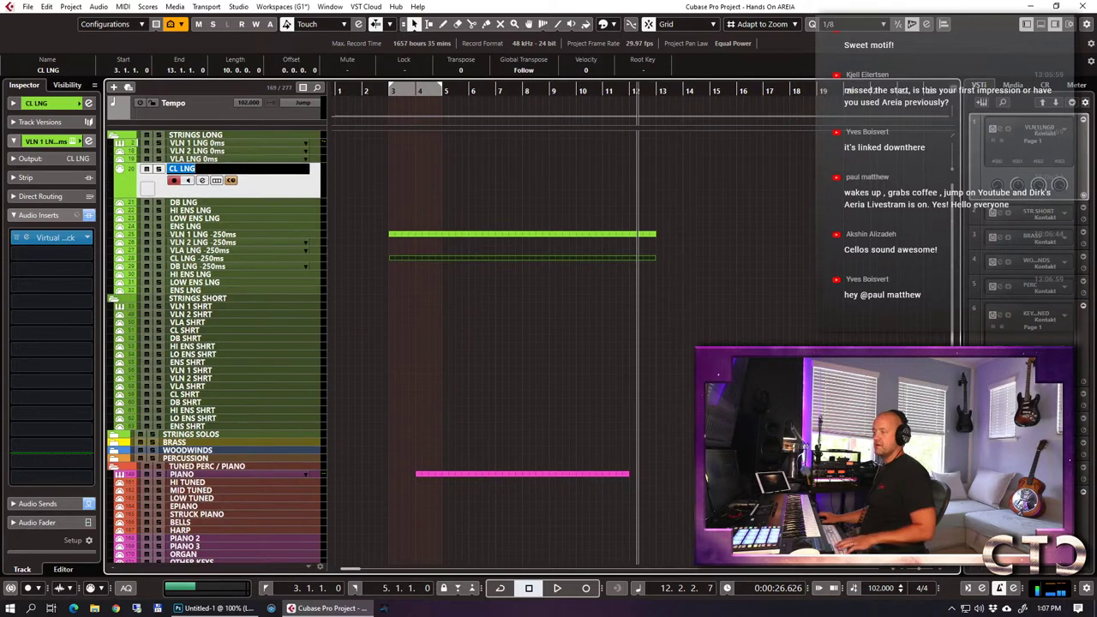
{"action": "key", "text": "Tab"}
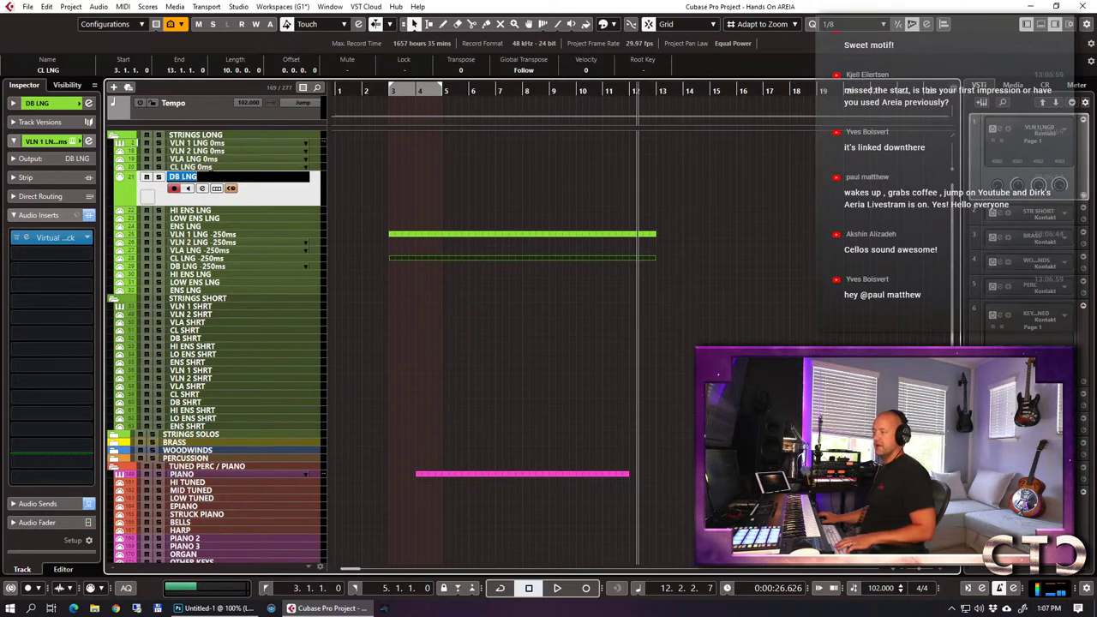
{"action": "key", "text": "Return"}
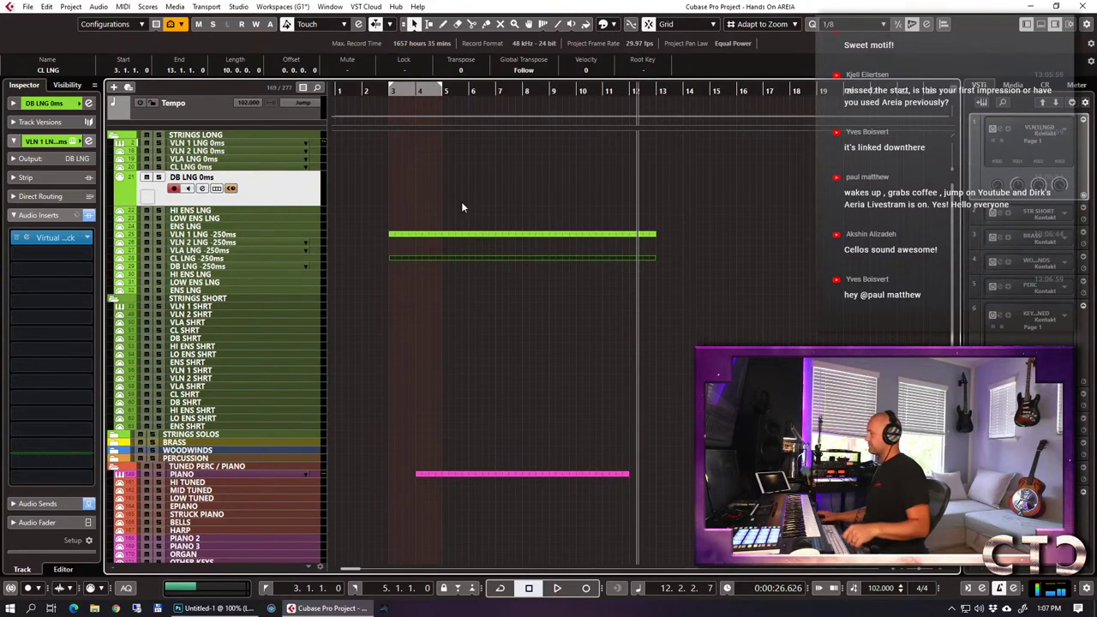
Play back the string and piano parts in the arrangement, and stop playback.
{"action": "key", "text": "space"}
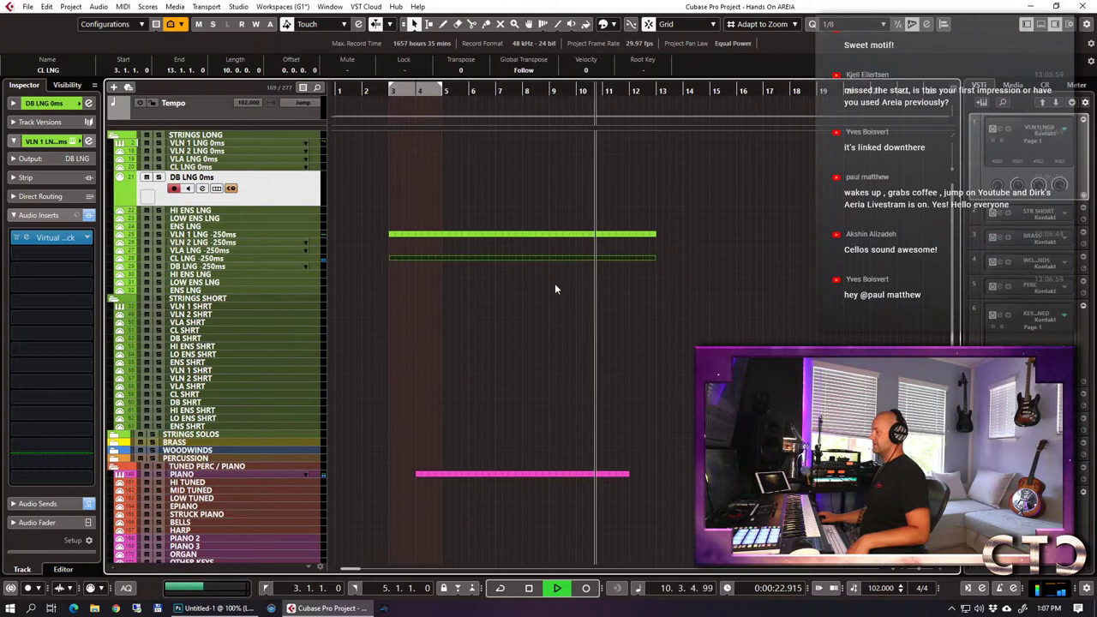
{"action": "key", "text": "space"}
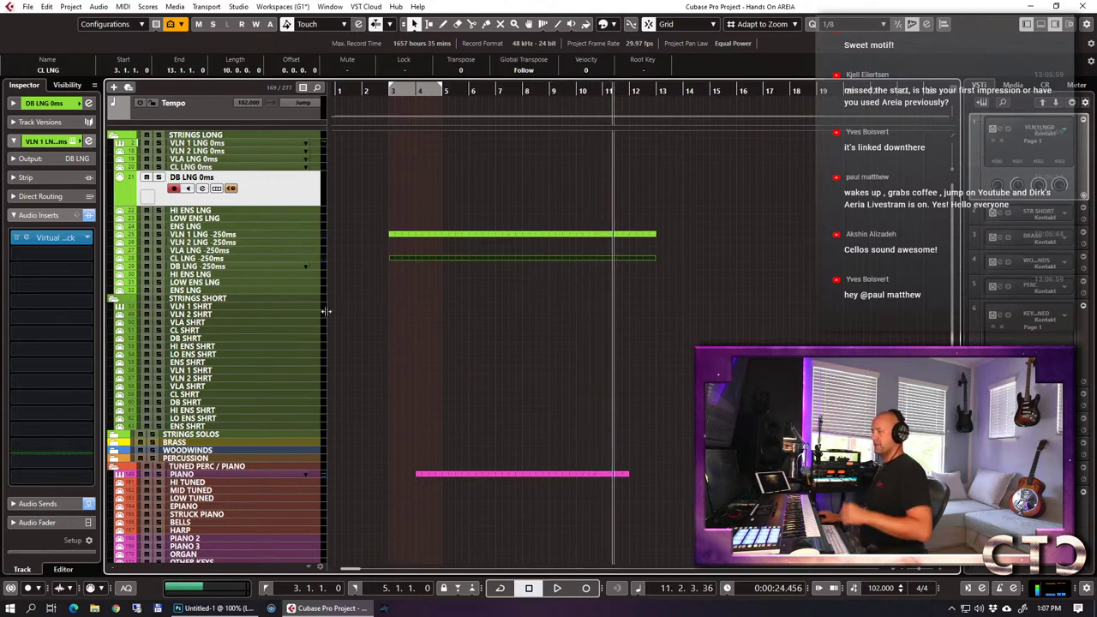
Open the Kontakt instrument of the VLN 1 SHRT track and load the STRINGS_AREIA.nkm template multi.
{"action": "left_click", "coordinate": [249, 307]}
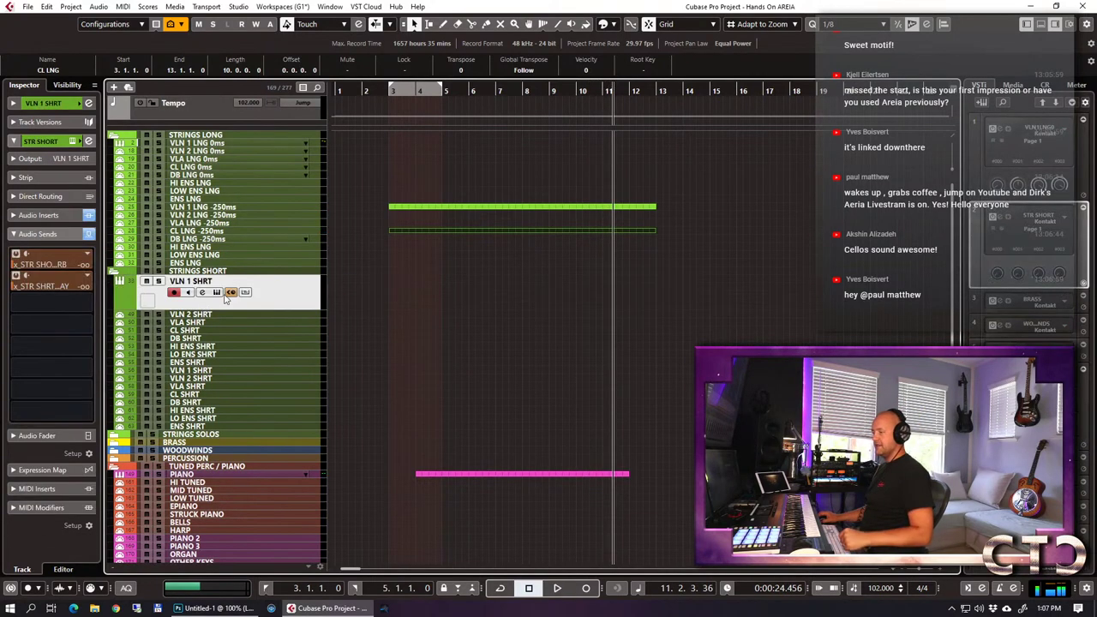
{"action": "left_click", "coordinate": [73, 142]}
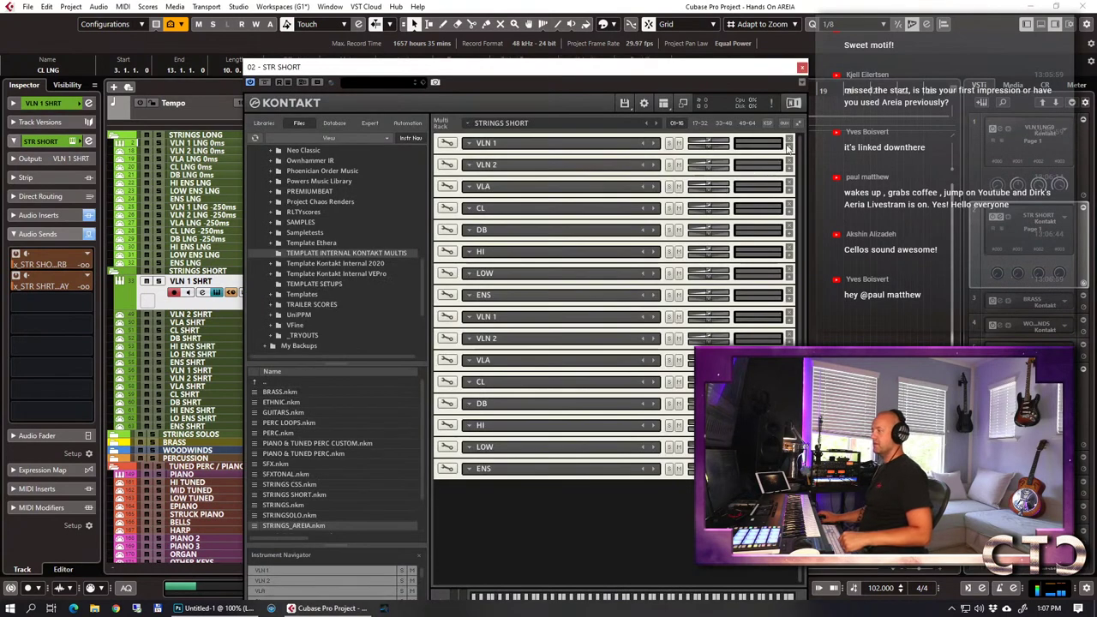
{"action": "left_click", "coordinate": [467, 125]}
{"action": "mouse_move", "coordinate": [503, 132]}
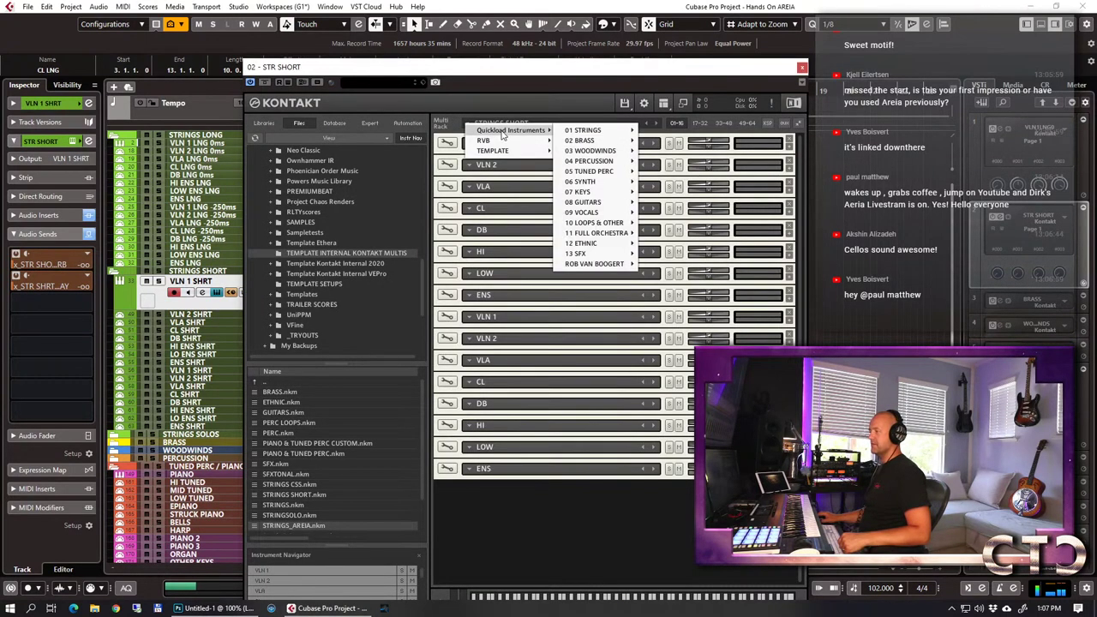
{"action": "mouse_move", "coordinate": [562, 130]}
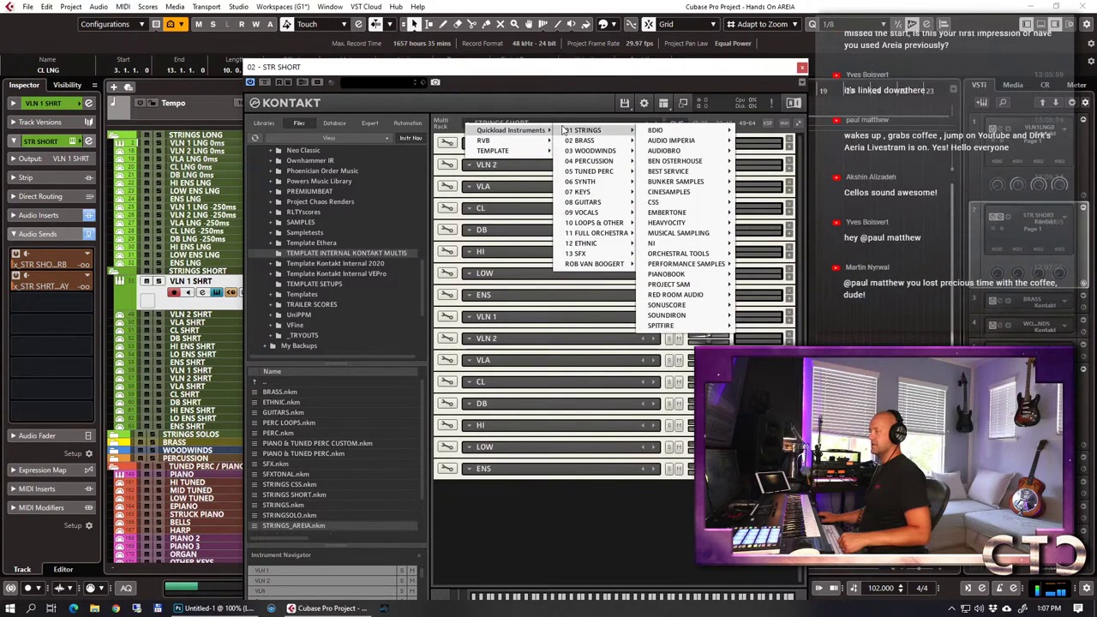
{"action": "mouse_move", "coordinate": [667, 126]}
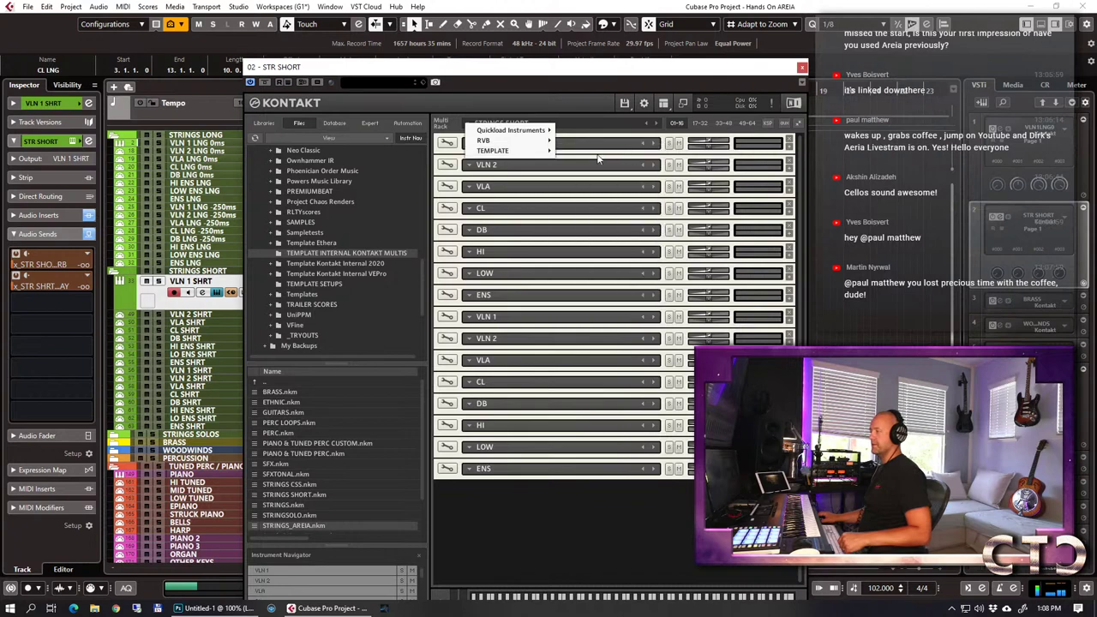
{"action": "mouse_move", "coordinate": [545, 152]}
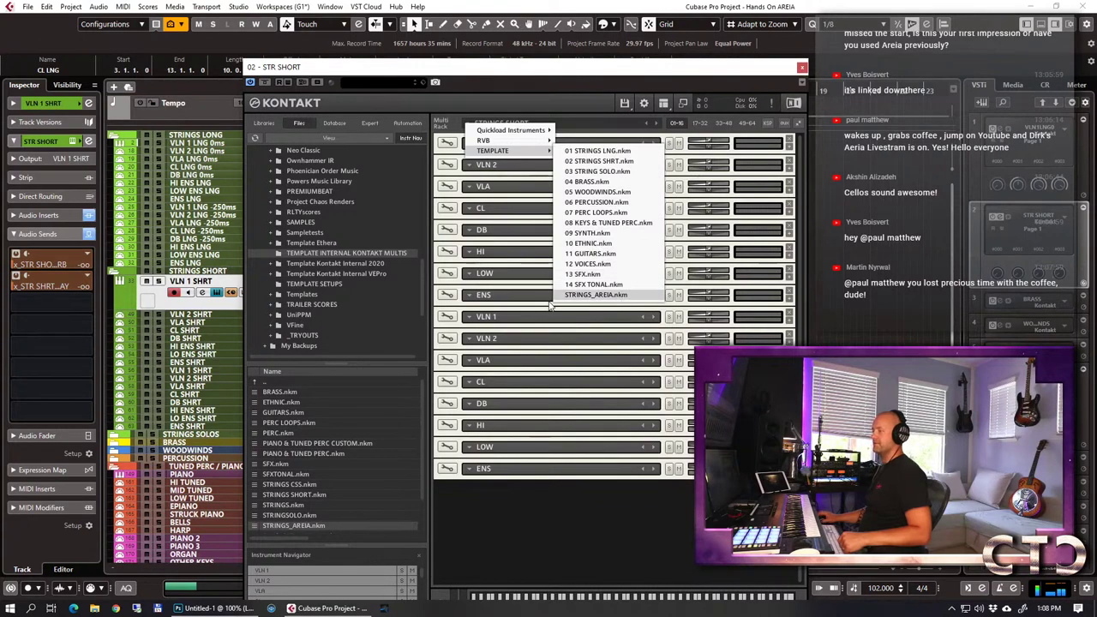
{"action": "left_click", "coordinate": [617, 295]}
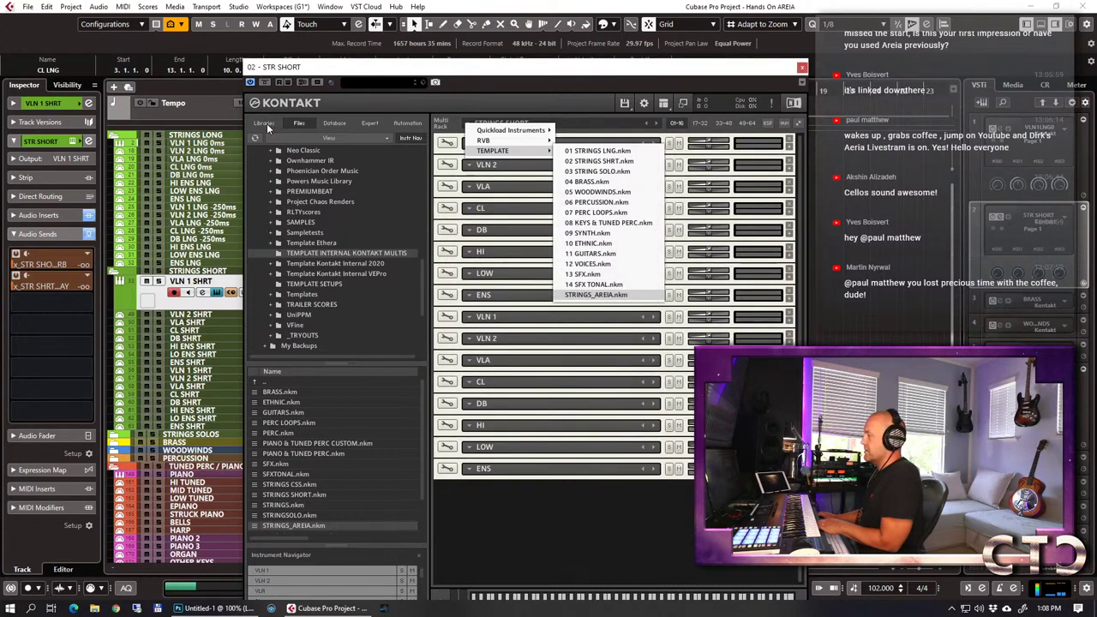
From the Areia library, replace both Violins LONG and both Violins 2 LONG patches in the rack with their SHRT versions.
{"action": "left_click", "coordinate": [265, 124]}
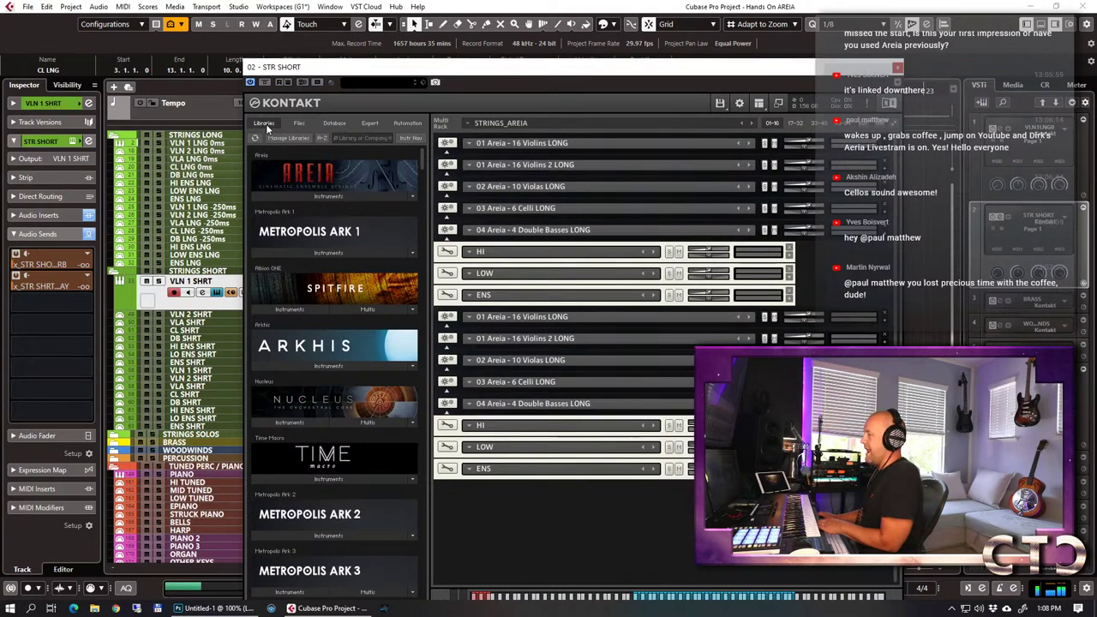
{"action": "left_click", "coordinate": [307, 194]}
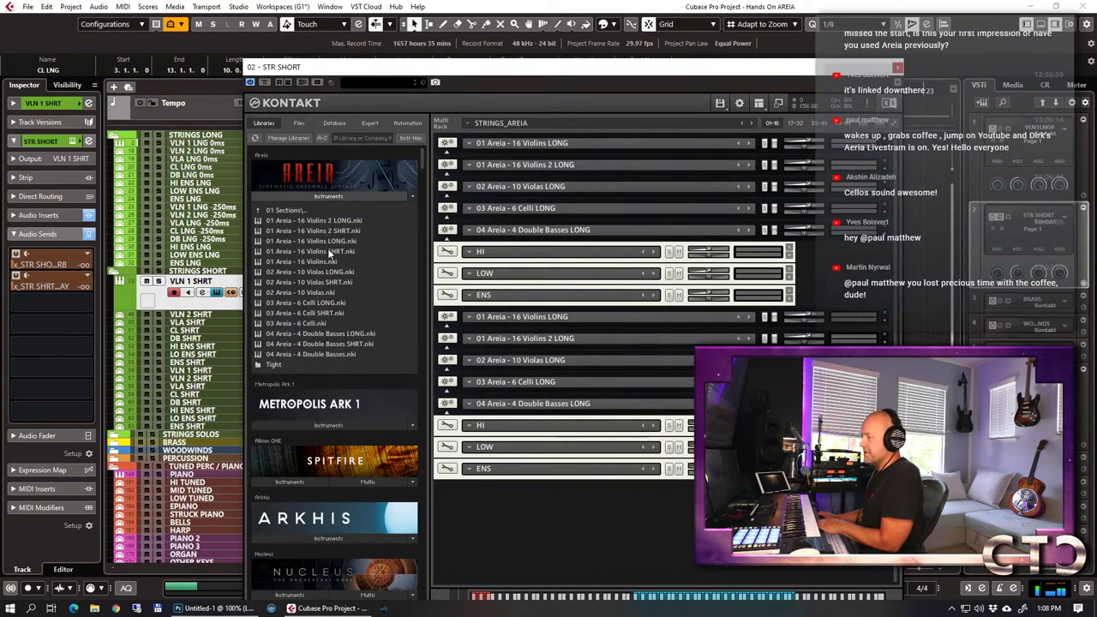
{"action": "left_click_drag", "start_coordinate": [568, 133], "coordinate": [523, 144]}
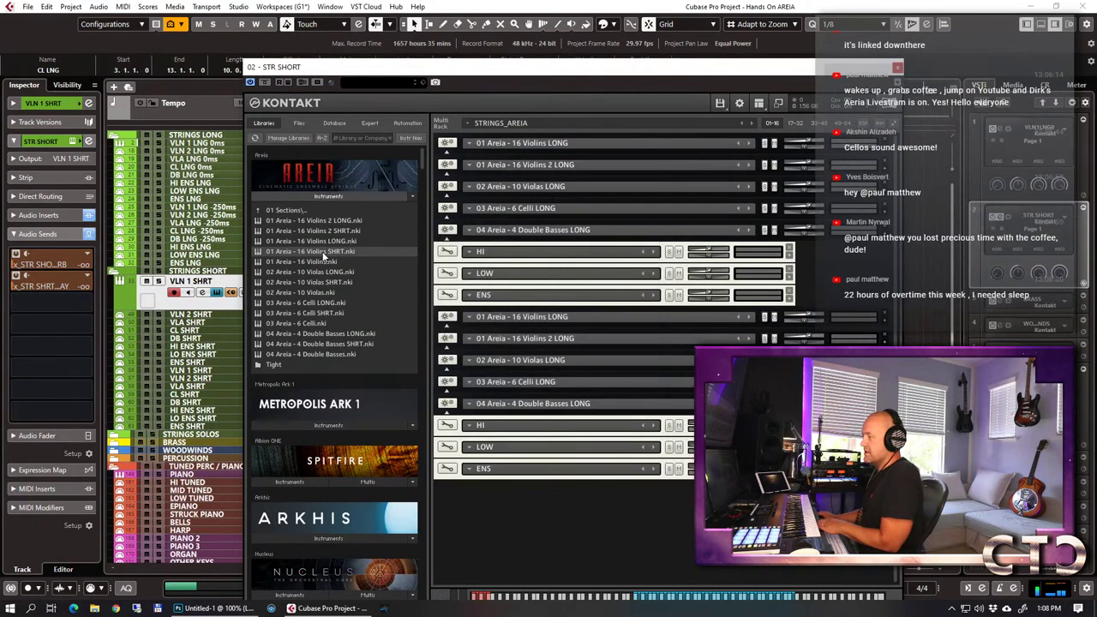
{"action": "left_click_drag", "start_coordinate": [549, 320], "coordinate": [540, 315]}
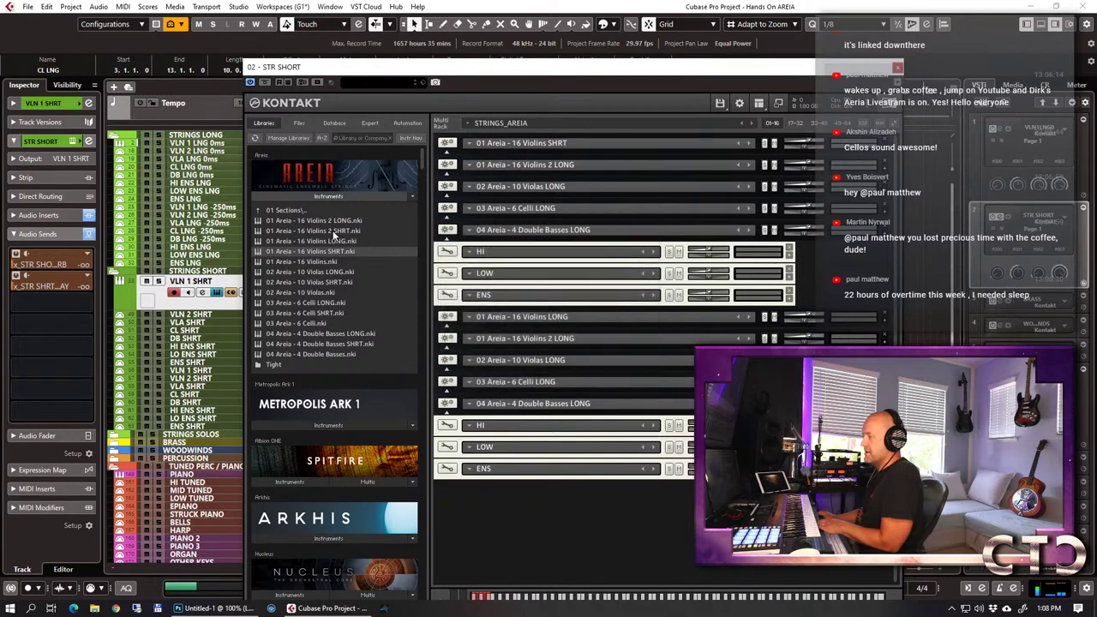
{"action": "left_click_drag", "start_coordinate": [332, 229], "coordinate": [517, 162]}
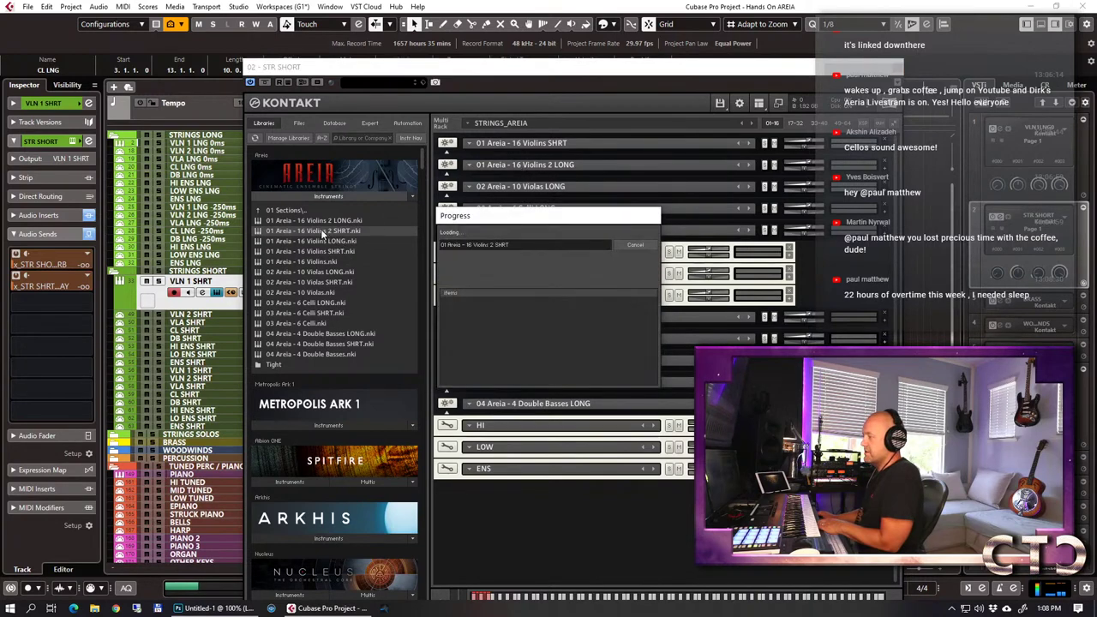
{"action": "left_click_drag", "start_coordinate": [506, 295], "coordinate": [521, 336]}
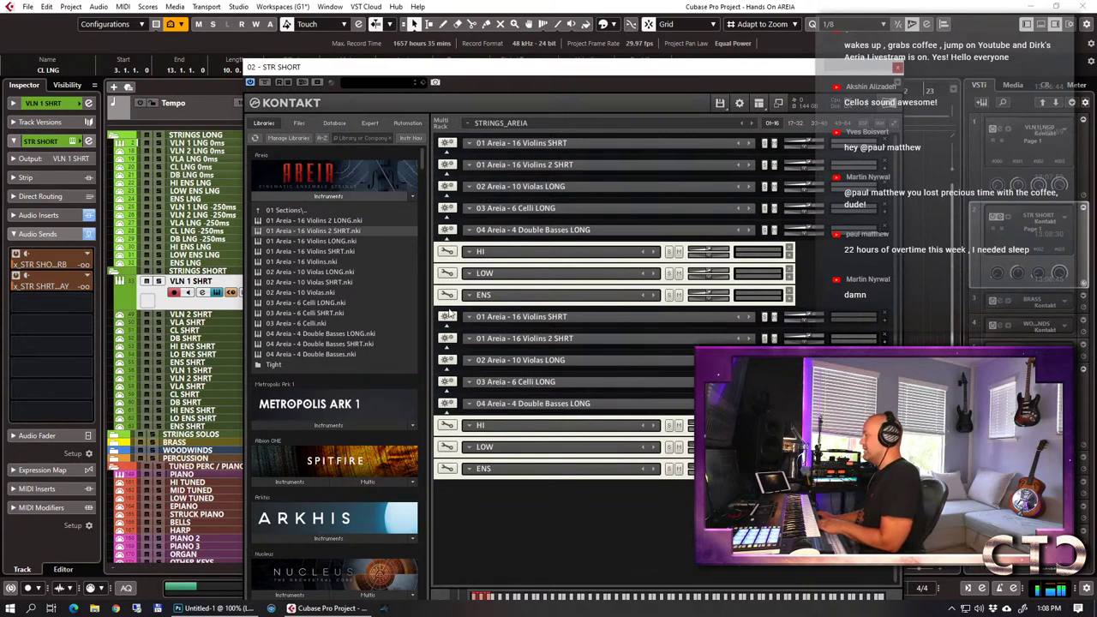
Replace both 10 Violas LONG and both 6 Celli LONG patches with the Areia SHRT versions.
{"action": "left_click", "coordinate": [317, 283]}
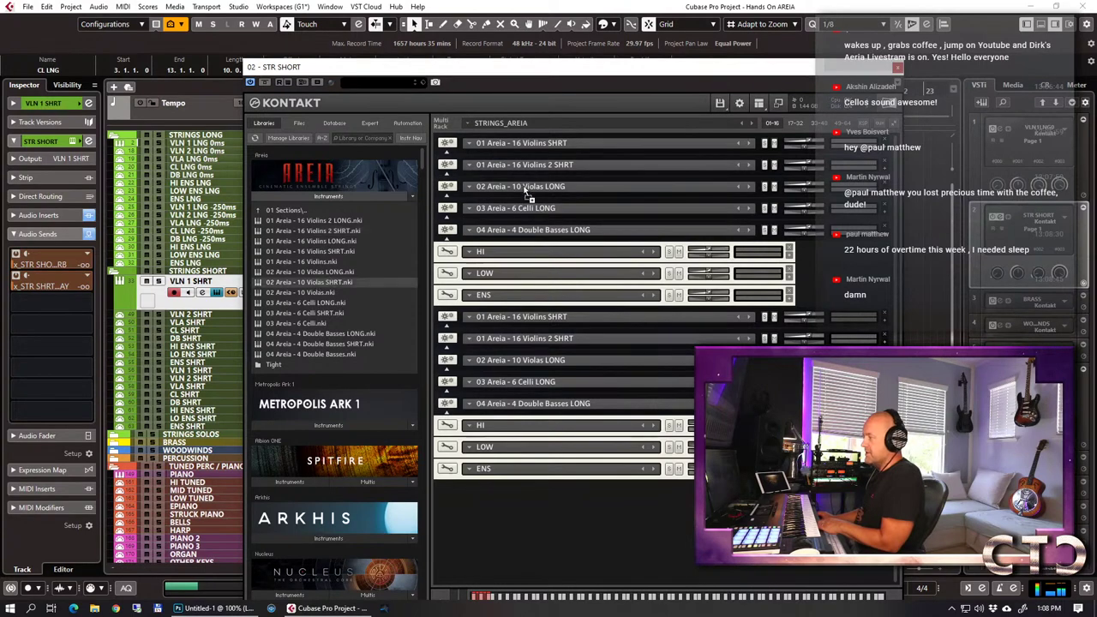
{"action": "left_click_drag", "start_coordinate": [555, 212], "coordinate": [548, 188]}
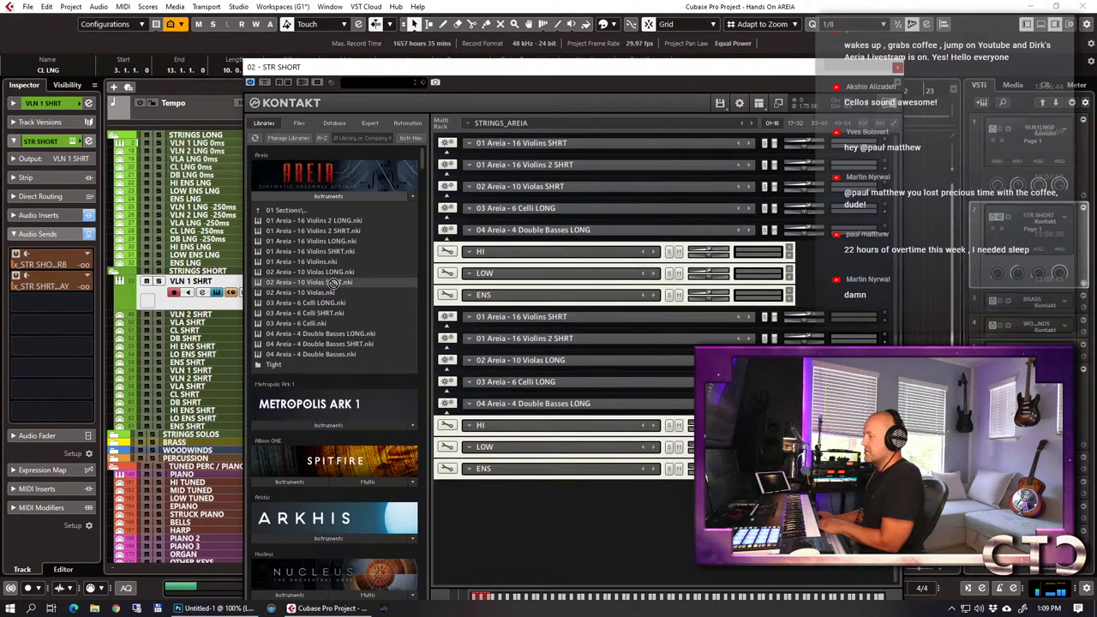
{"action": "left_click_drag", "start_coordinate": [523, 356], "coordinate": [523, 358]}
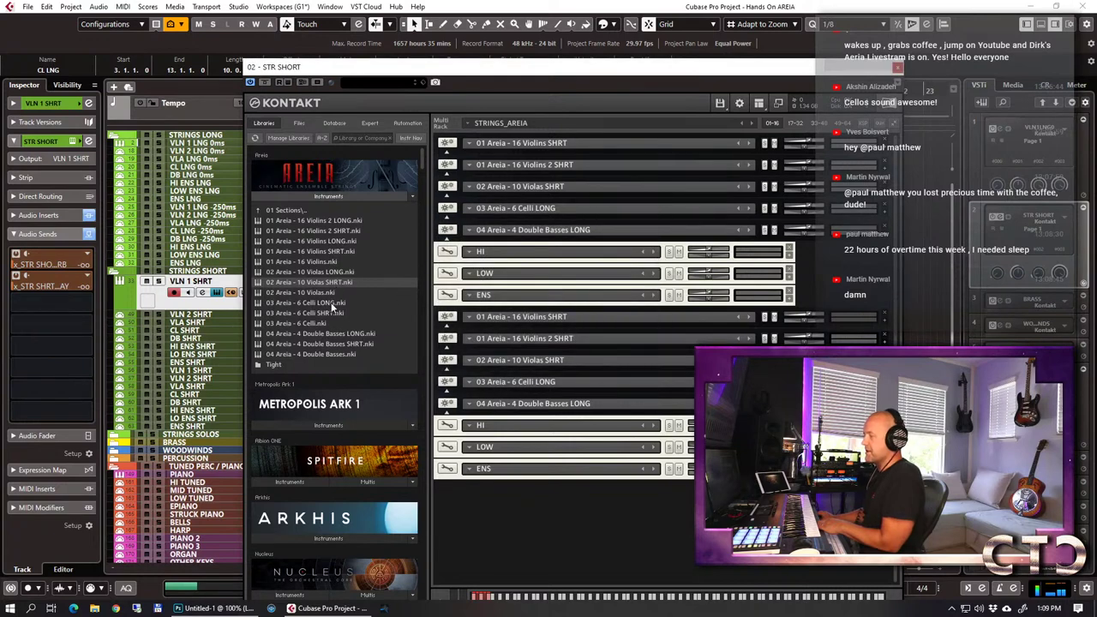
{"action": "left_click_drag", "start_coordinate": [323, 311], "coordinate": [350, 313]}
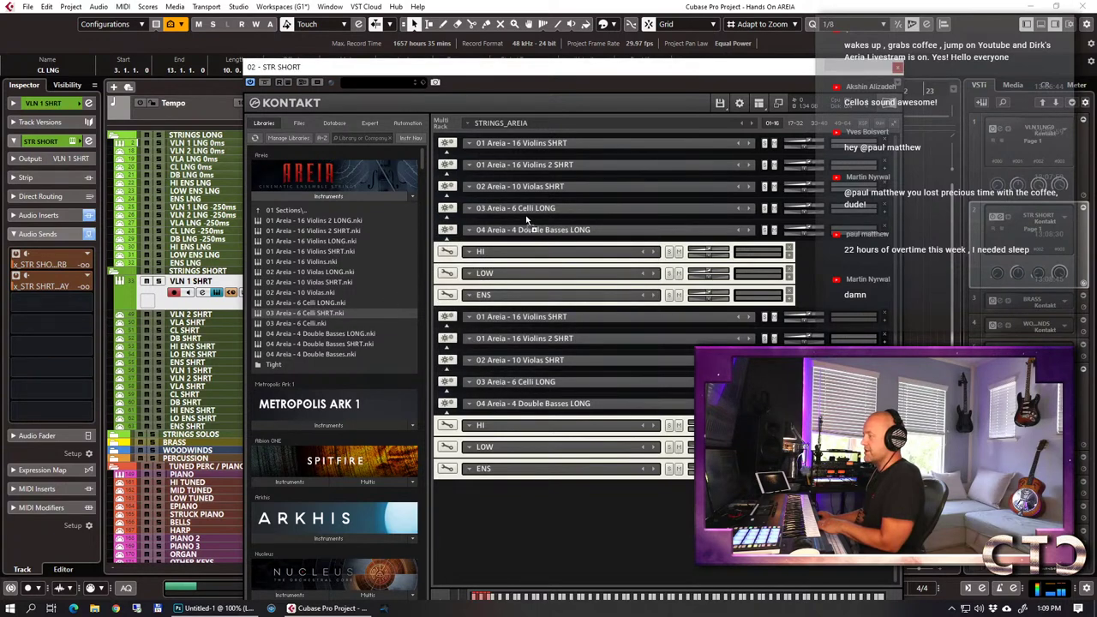
{"action": "left_click_drag", "start_coordinate": [519, 211], "coordinate": [519, 213]}
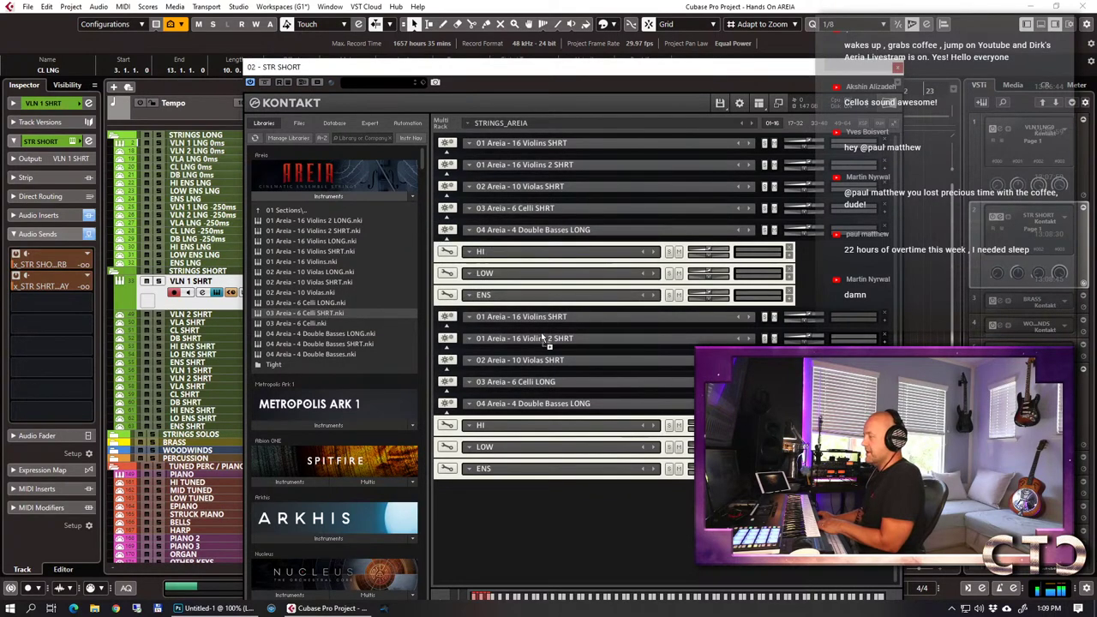
{"action": "left_click_drag", "start_coordinate": [532, 383], "coordinate": [532, 383]}
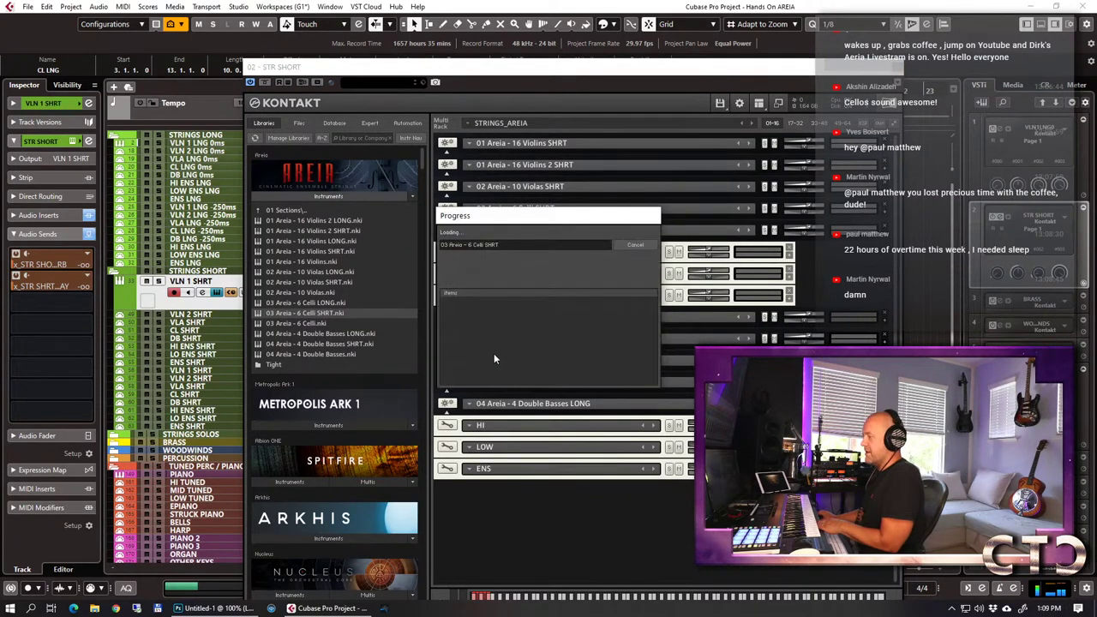
Replace both 4 Double Basses LONG patches with 04 Areia - 4 Double Basses SHRT.
{"action": "left_click", "coordinate": [358, 343]}
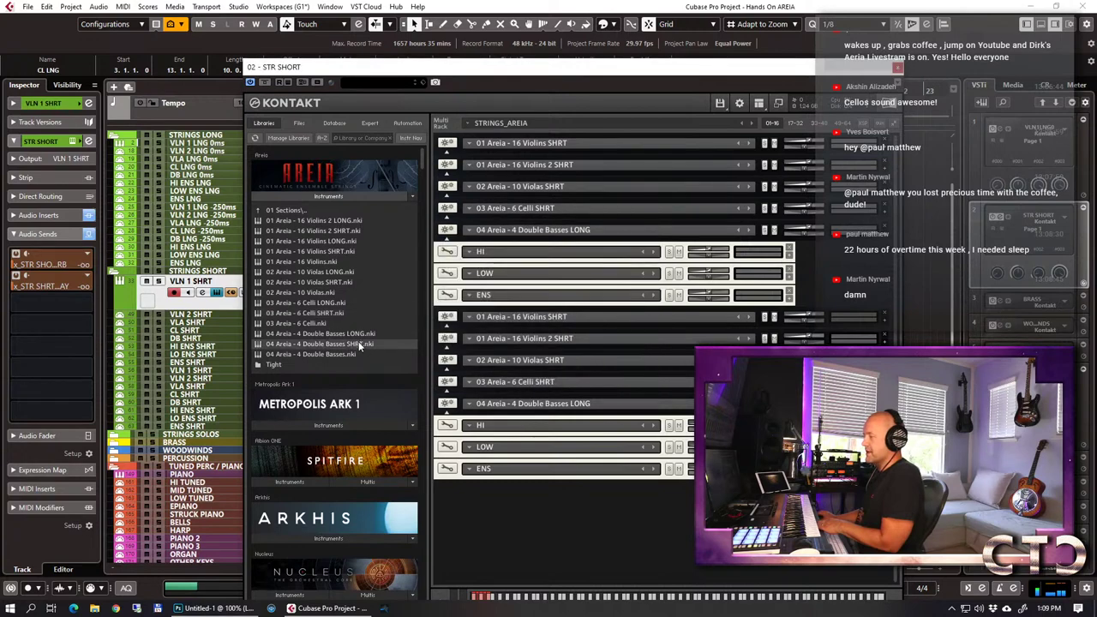
{"action": "left_click_drag", "start_coordinate": [542, 239], "coordinate": [525, 234]}
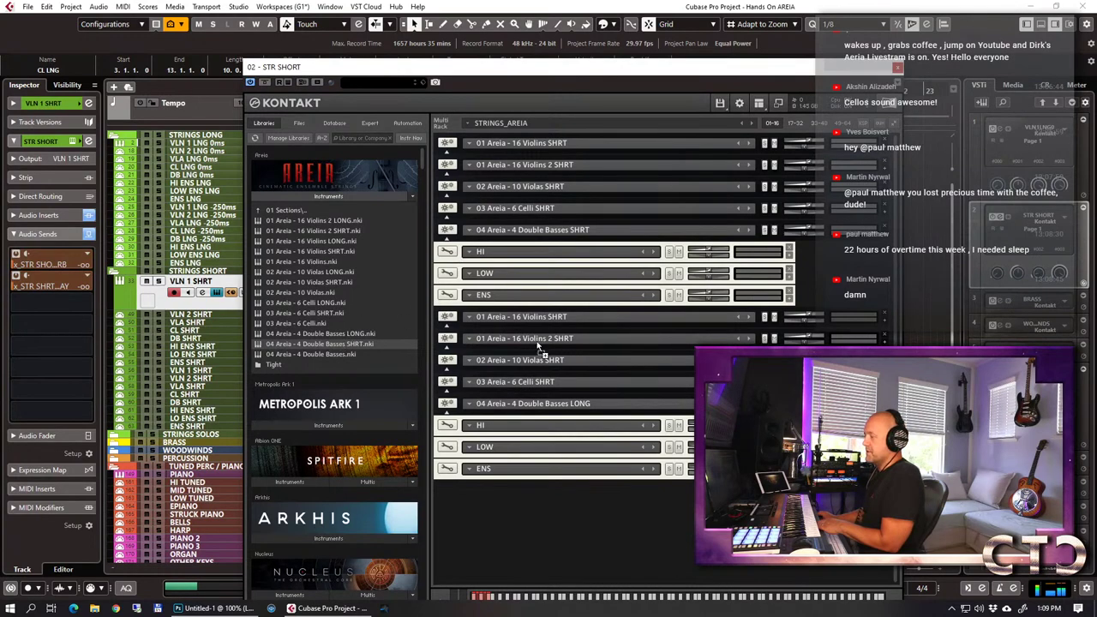
{"action": "left_click_drag", "start_coordinate": [516, 406], "coordinate": [517, 403]}
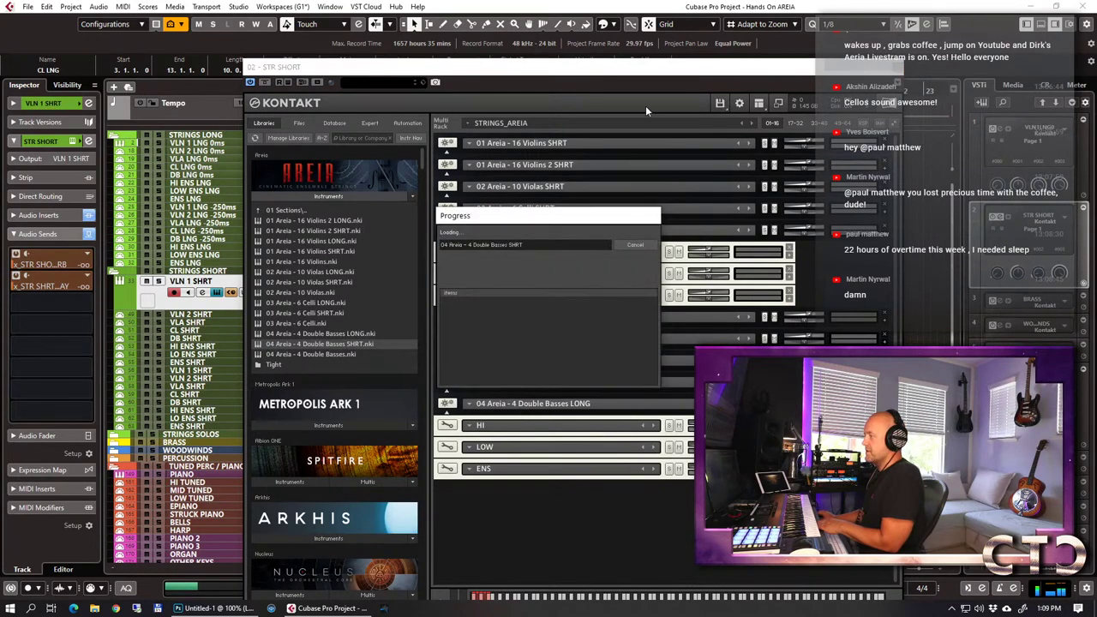
Save the Kontakt multi as STRINGS_AREIASHORT.nkm in the template multis folder and close the instrument window.
{"action": "left_click", "coordinate": [720, 103]}
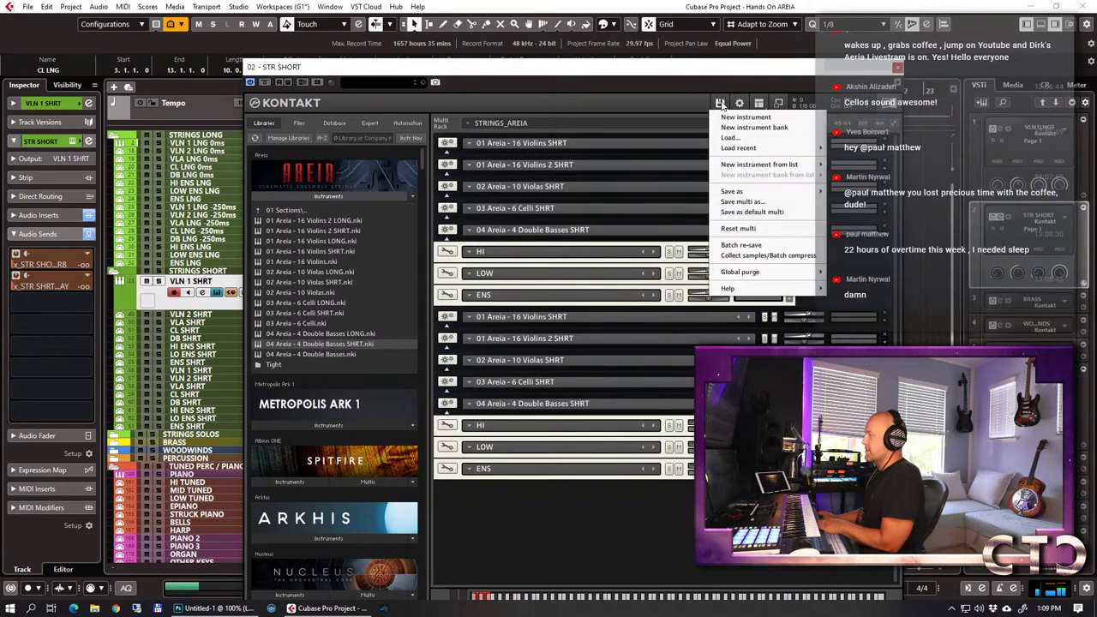
{"action": "left_click", "coordinate": [742, 201]}
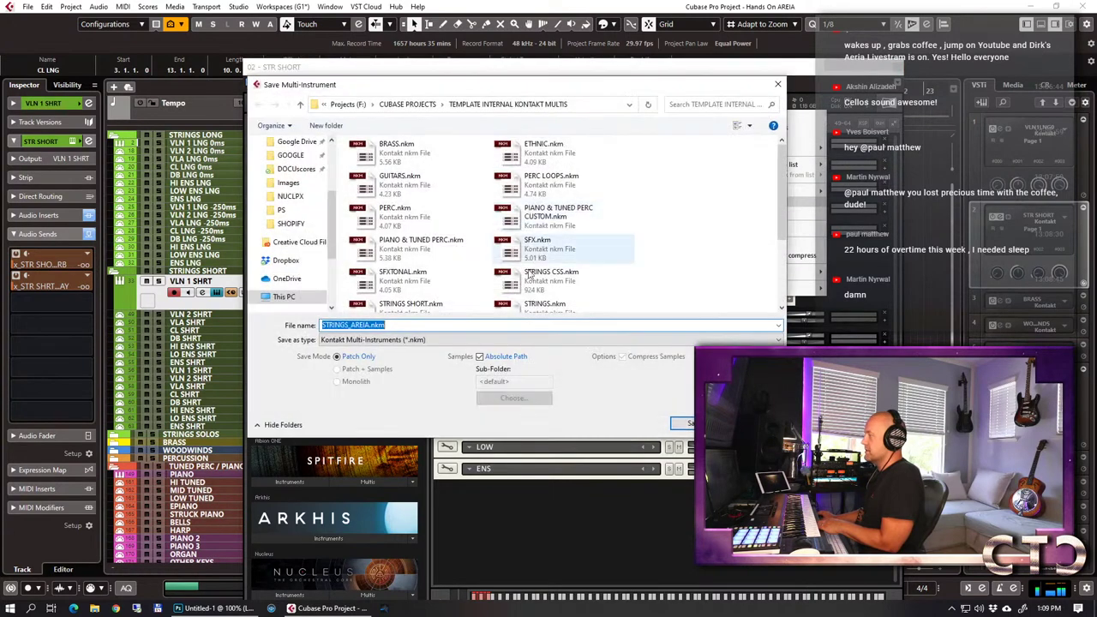
{"action": "key", "text": "End"}
{"action": "key", "text": "Left"}
{"action": "key", "text": "Left"}
{"action": "key", "text": "Left"}
{"action": "key", "text": "Left"}
{"action": "type", "text": "S"}
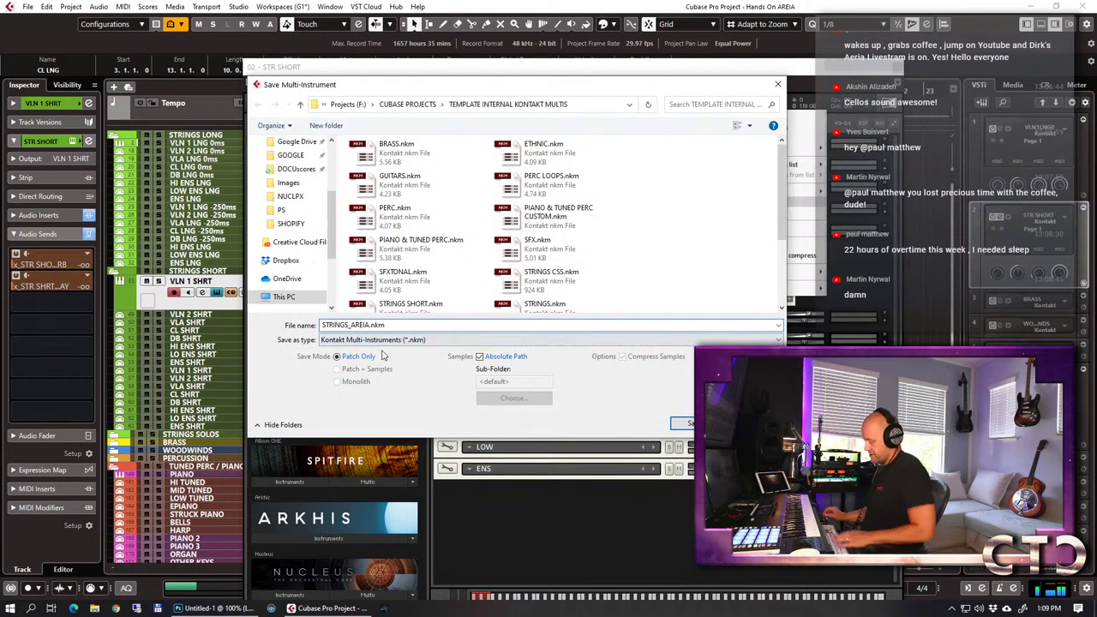
{"action": "key", "text": "Return"}
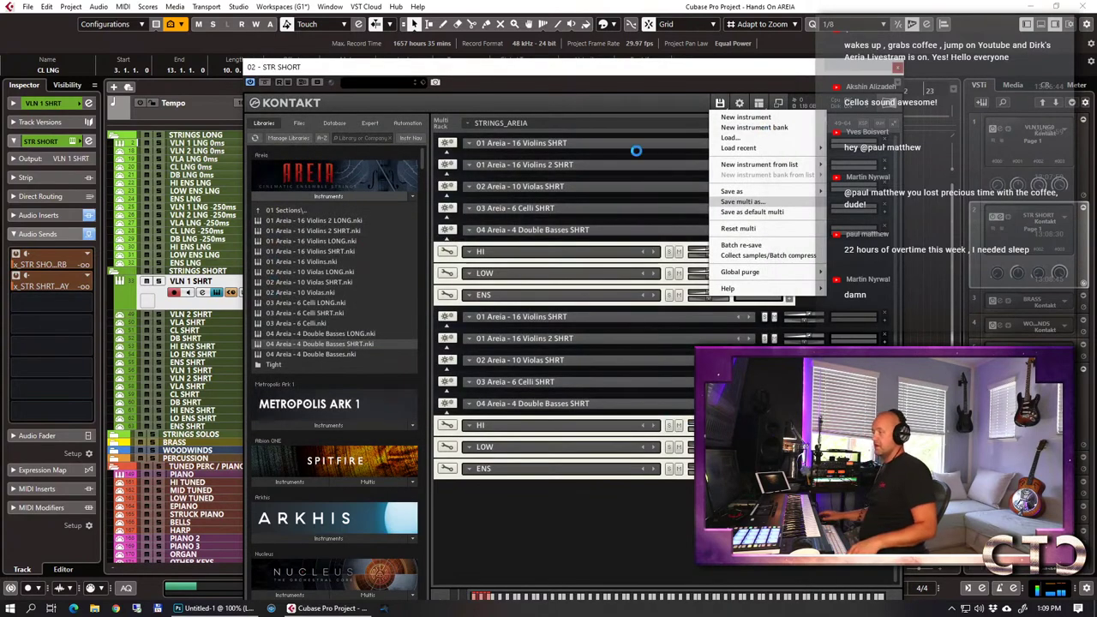
{"action": "left_click", "coordinate": [897, 67]}
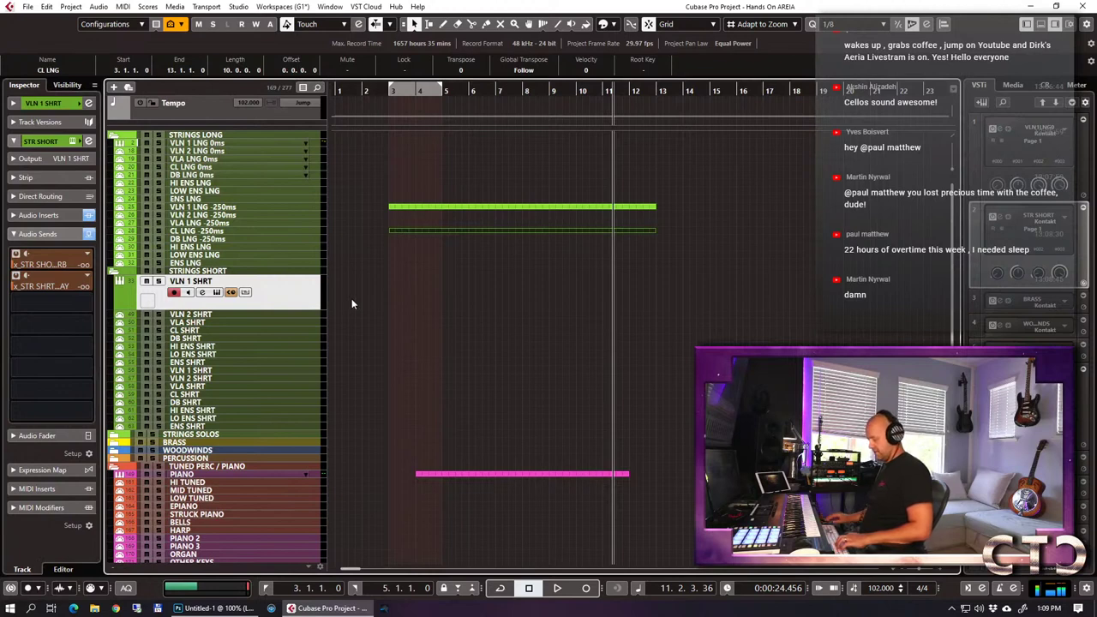
Create a very short MIDI part at the project start on the VLN 1 SHRT track.
{"action": "key", "text": "KP_Decimal"}
{"action": "key", "text": "h"}
{"action": "key", "text": "h"}
{"action": "key", "text": "h"}
{"action": "key", "text": "h"}
{"action": "key", "text": "h"}
{"action": "left_click_drag", "start_coordinate": [336, 294], "coordinate": [392, 300]}
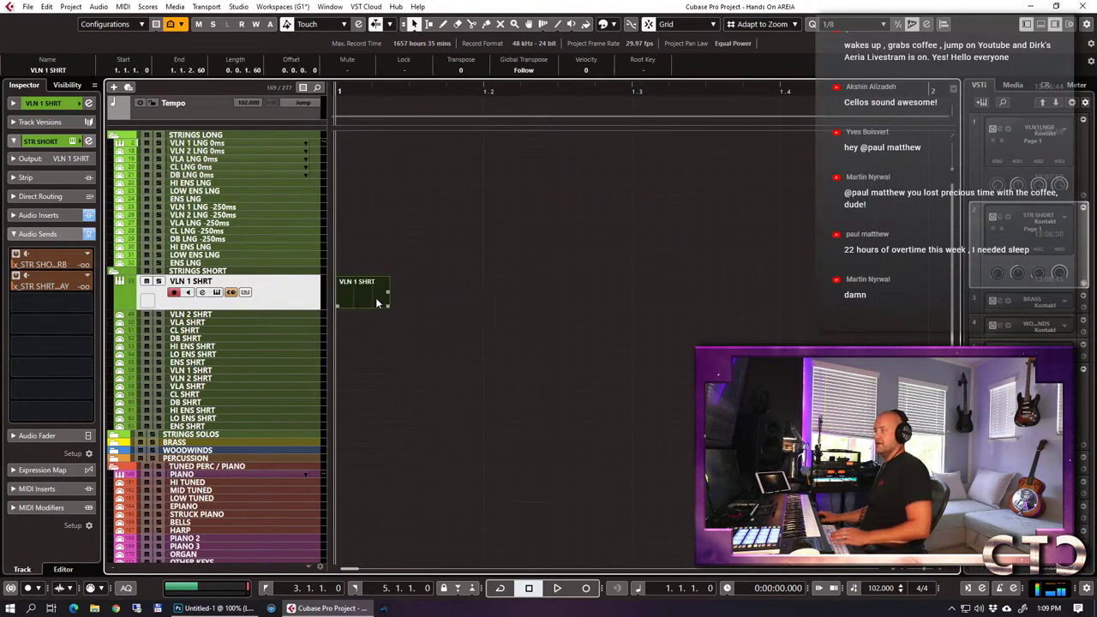
Draw a near-maximum CC 18 (Gen Purp 3) value across the VLN 1 SHRT part and copy the part to the section tracks below.
{"action": "double_click", "coordinate": [355, 299]}
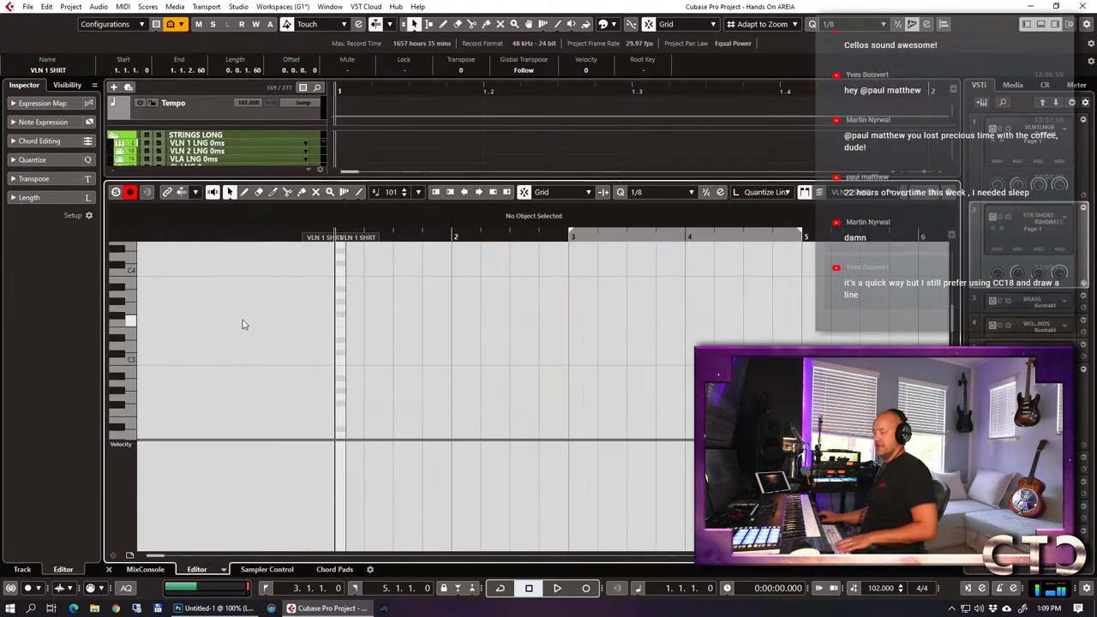
{"action": "left_click", "coordinate": [128, 444]}
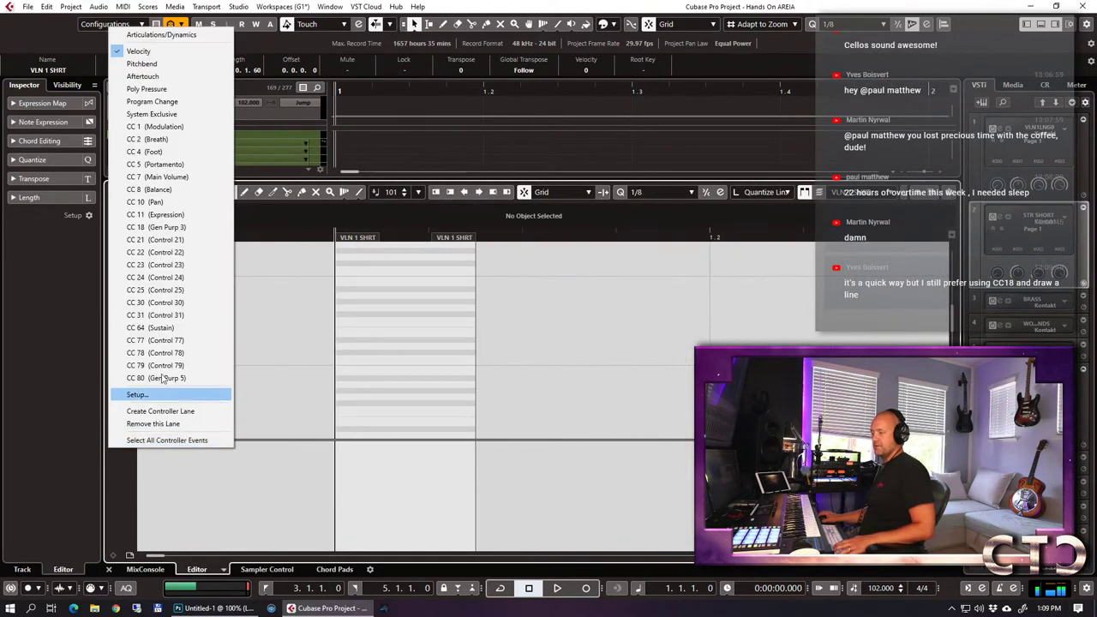
{"action": "left_click", "coordinate": [171, 227]}
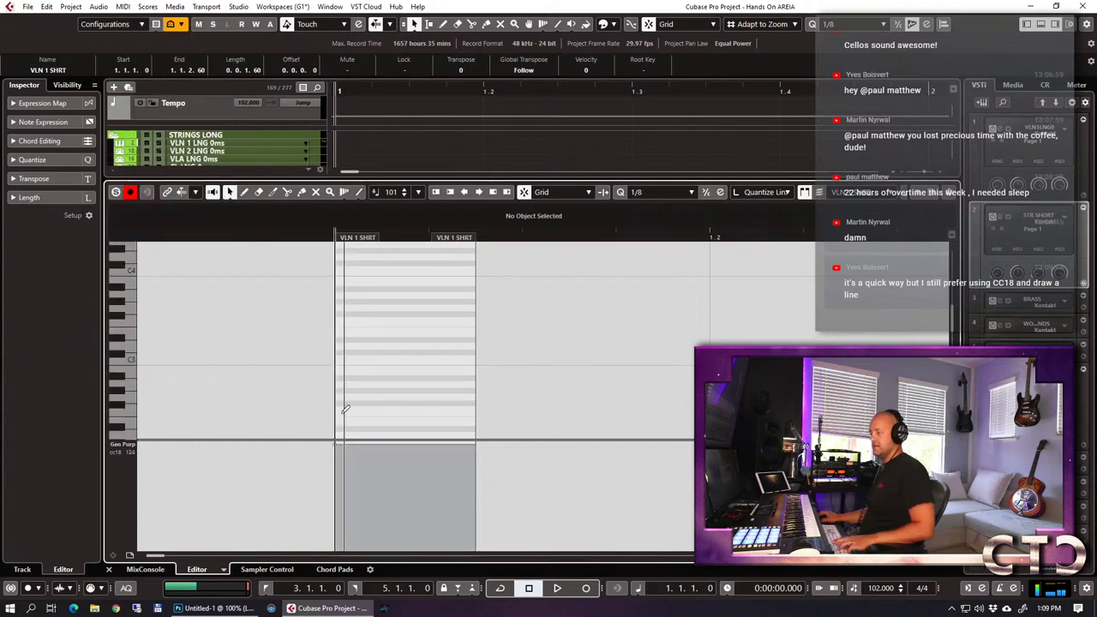
{"action": "key", "text": "ctrl+e"}
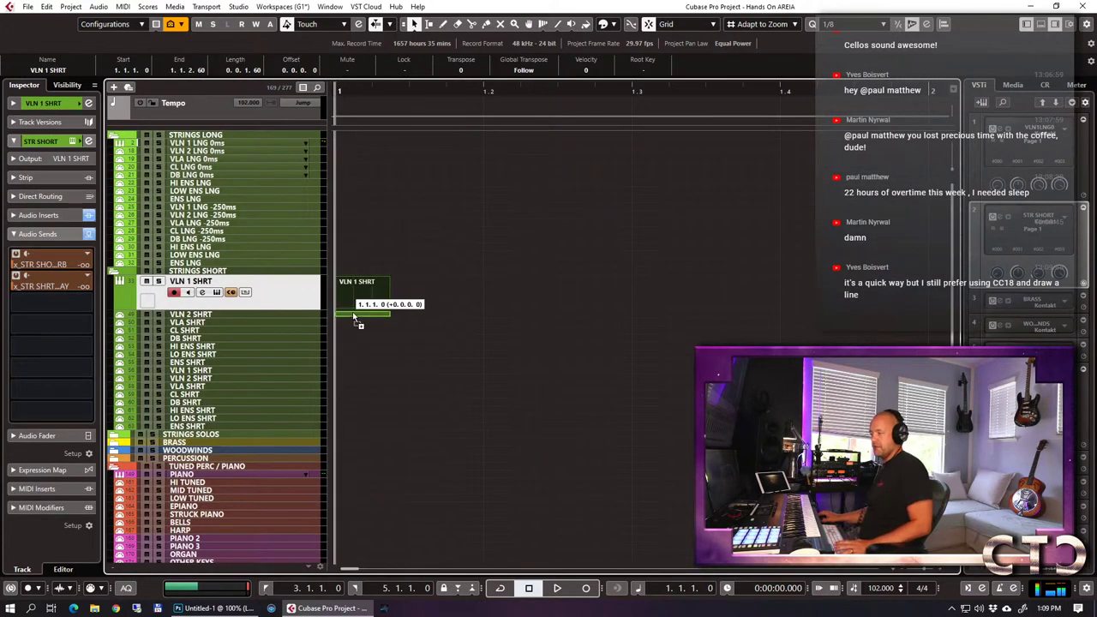
{"action": "left_click", "coordinate": [364, 290]}
{"action": "mouse_move", "coordinate": [364, 290]}
{"action": "left_mouse_down"}
{"action": "mouse_move", "coordinate": [362, 356]}
{"action": "mouse_move", "coordinate": [364, 287]}
{"action": "left_mouse_up"}
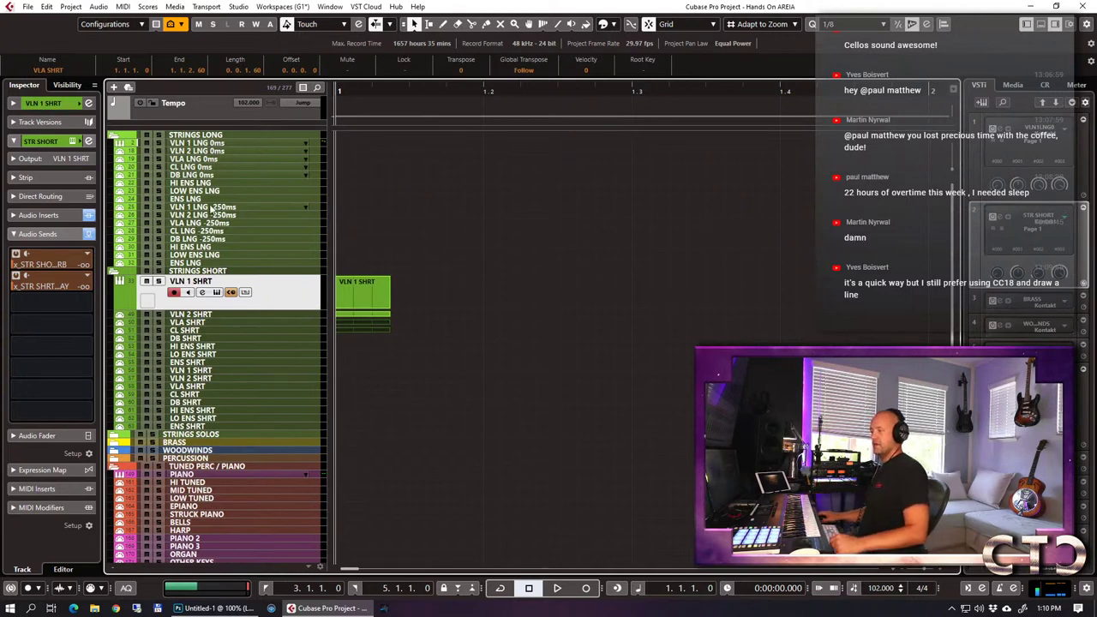
Examine the articulation list and sample start control of the 16 Violins SHRT patch in the STR SHORT Kontakt.
{"action": "left_click", "coordinate": [88, 140]}
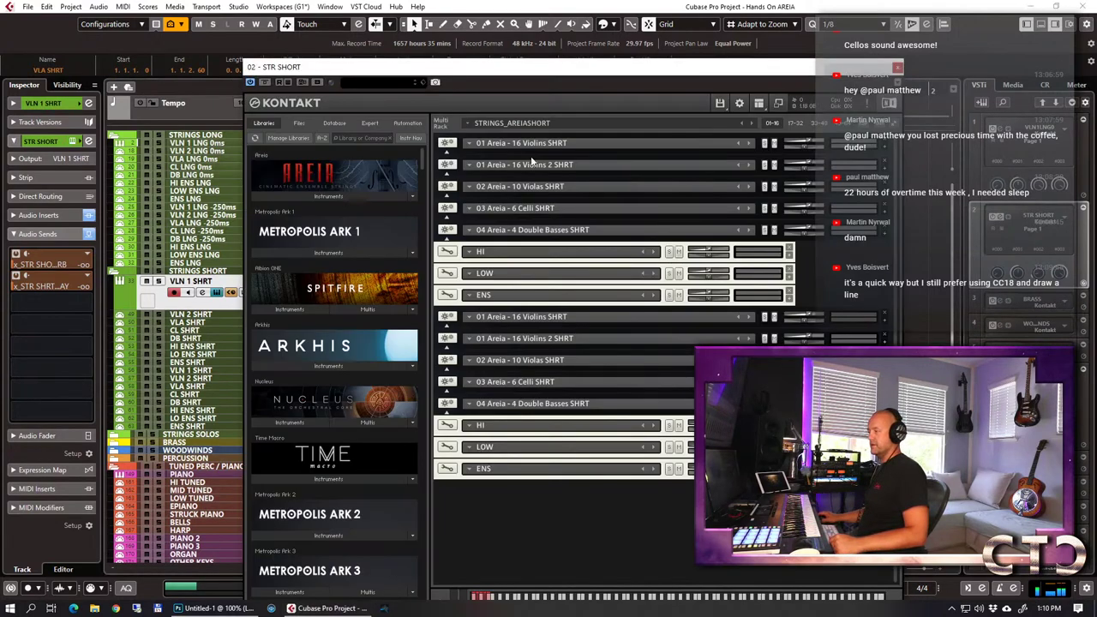
{"action": "left_click", "coordinate": [889, 150]}
{"action": "left_click", "coordinate": [886, 152]}
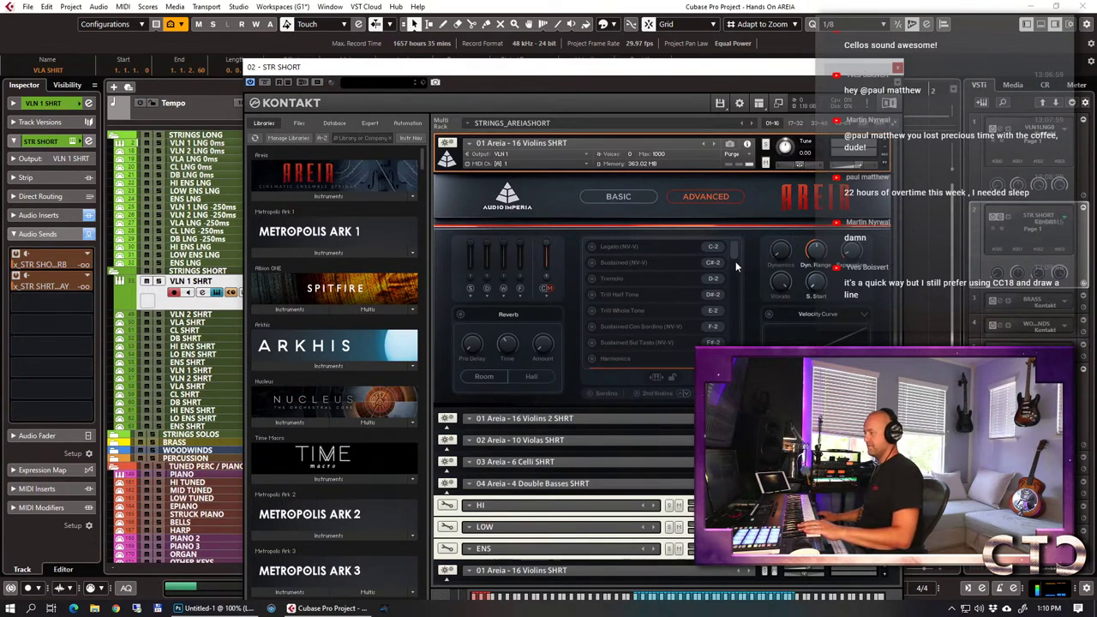
{"action": "left_click_drag", "start_coordinate": [732, 253], "coordinate": [736, 286]}
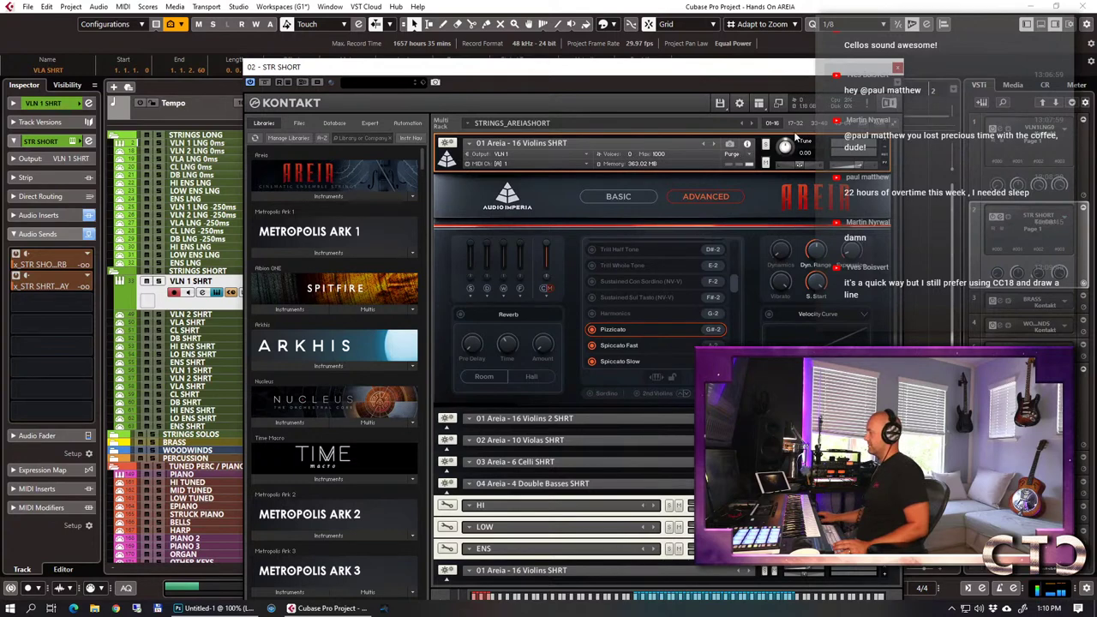
{"action": "left_click", "coordinate": [897, 68]}
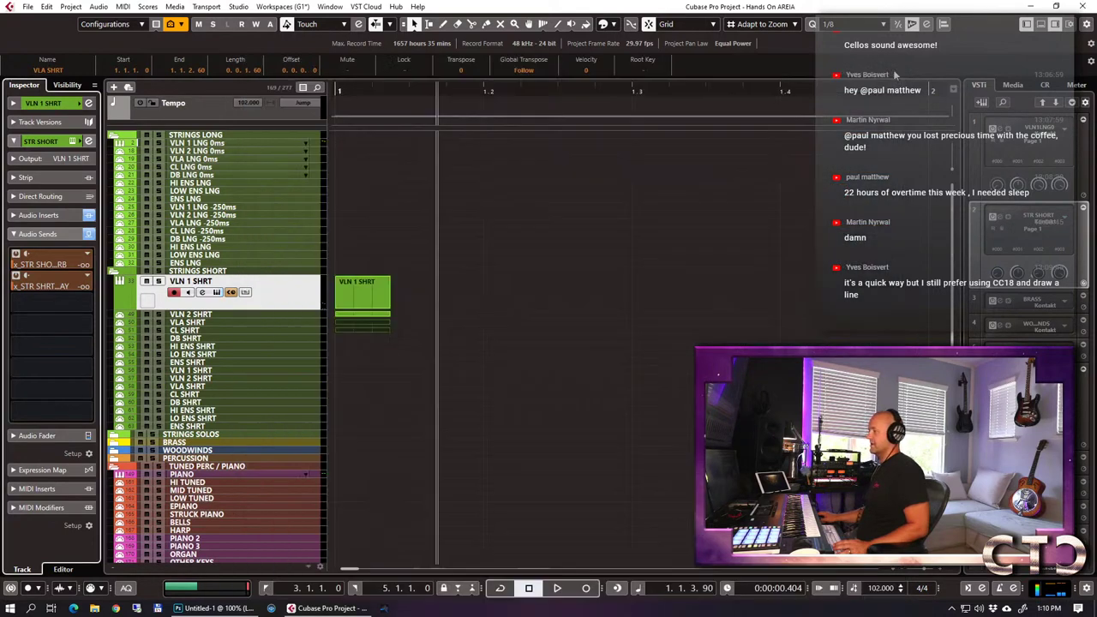
Copy the CC 18 part onto DB SHRT and onto the VLN 1 SHRT track of the lower short-strings set.
{"action": "left_click", "coordinate": [348, 300]}
{"action": "left_click_drag", "start_coordinate": [356, 293], "coordinate": [353, 336]}
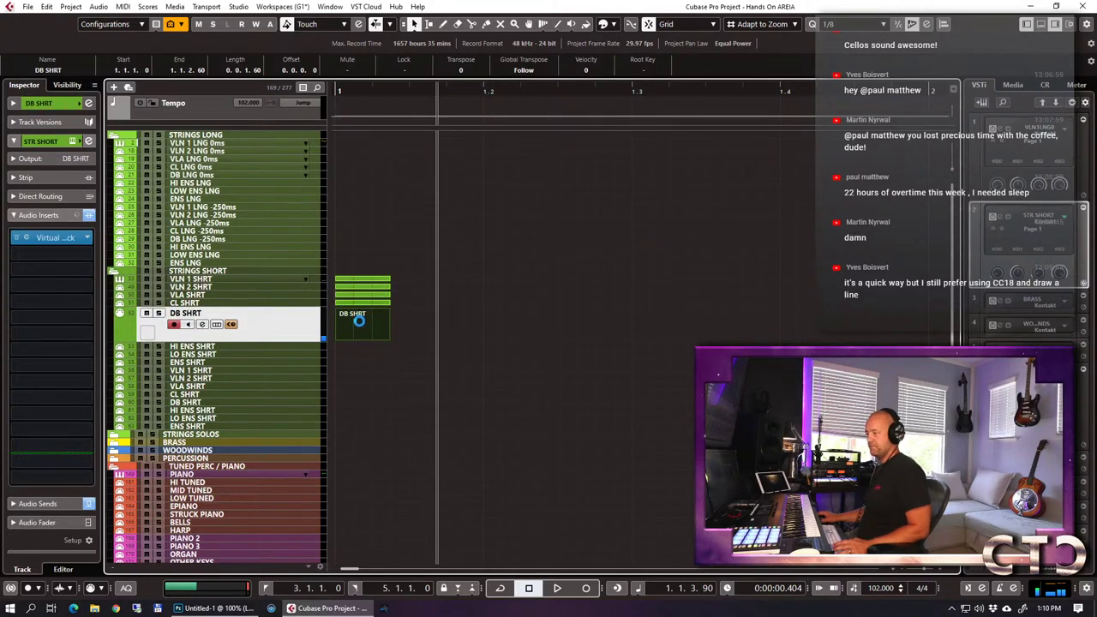
{"action": "left_click_drag", "start_coordinate": [359, 320], "coordinate": [348, 361]}
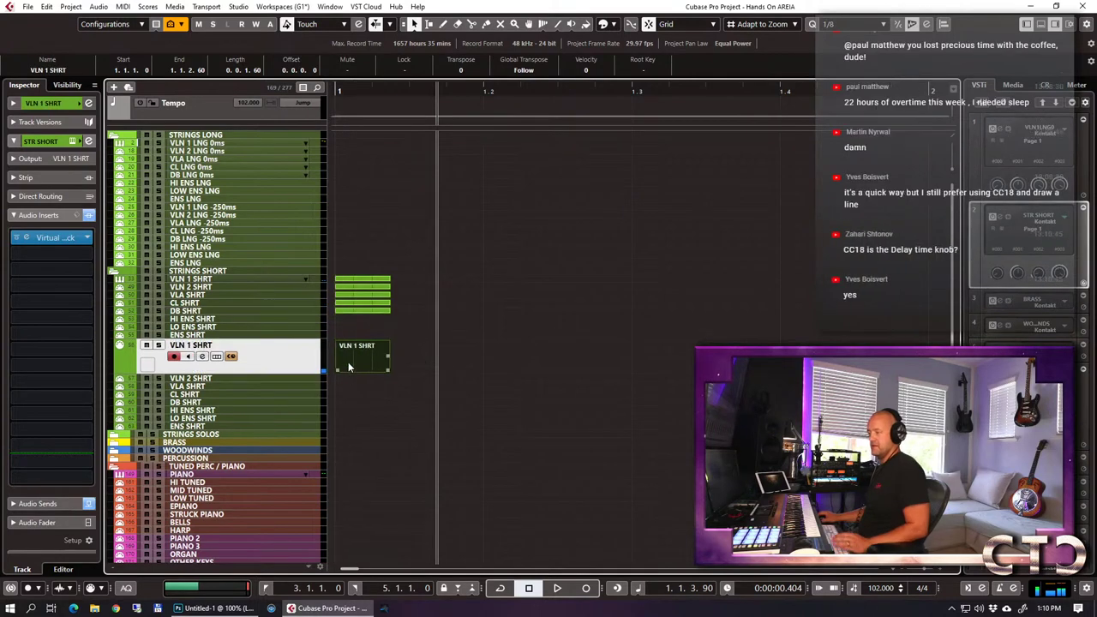
Check the CC 18 (Gen Purp 3) controller lane of the copied part on the lower VLN 1 SHRT track.
{"action": "double_click", "coordinate": [348, 362]}
{"action": "left_click", "coordinate": [123, 483]}
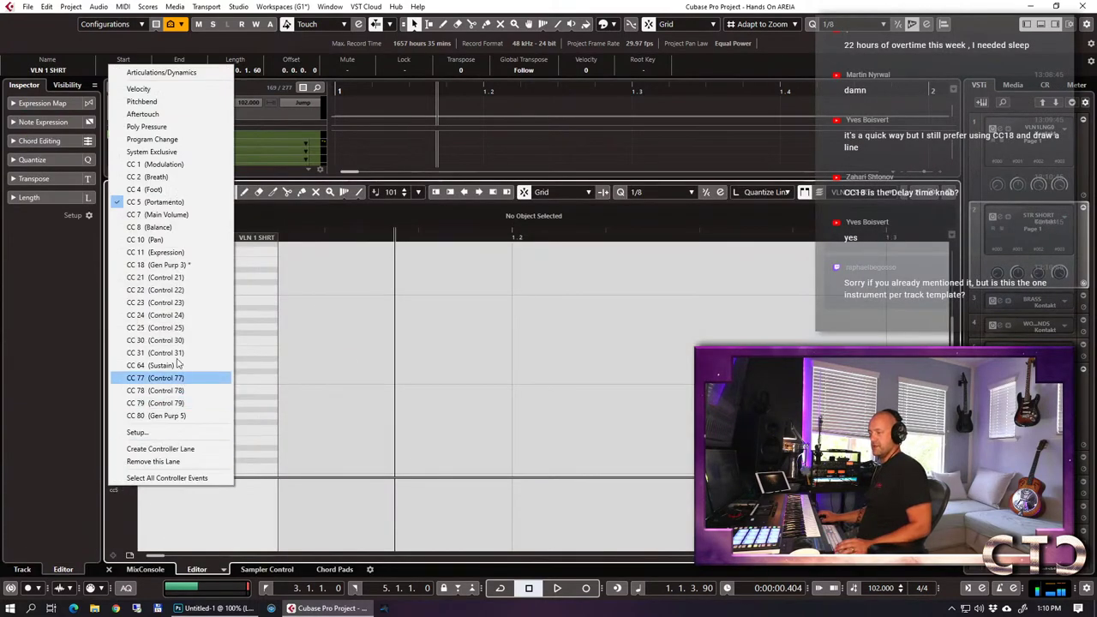
{"action": "left_click", "coordinate": [171, 264]}
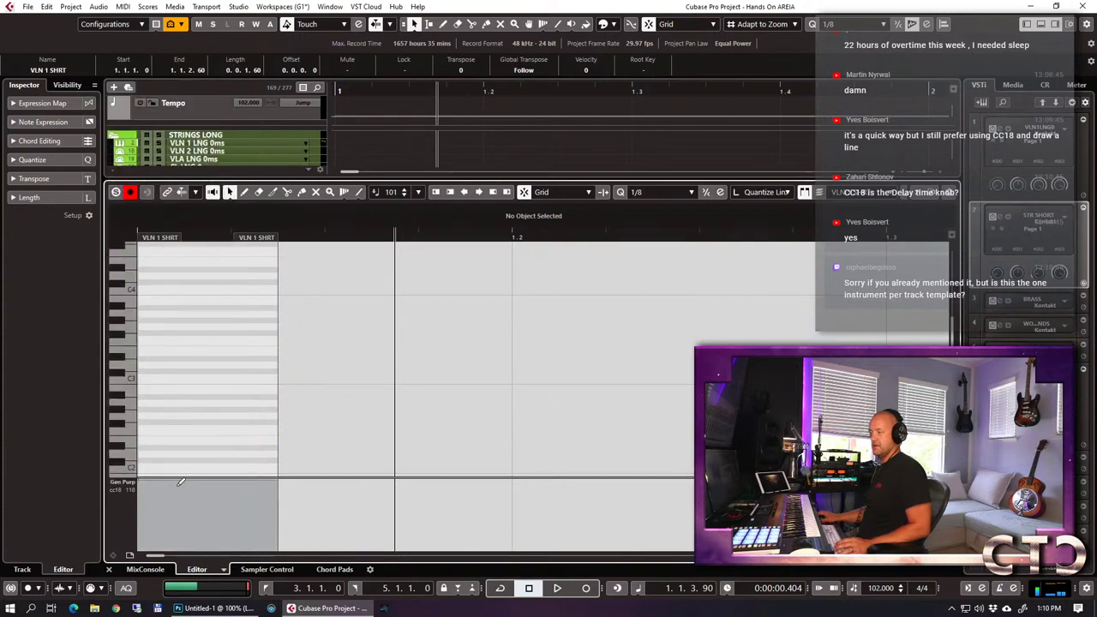
{"action": "key", "text": "ctrl+e"}
Copy the CC 18 part to the lower VLN 2, VLA, CL and DB SHRT tracks and collapse the audio inserts section.
{"action": "double_click", "coordinate": [363, 355]}
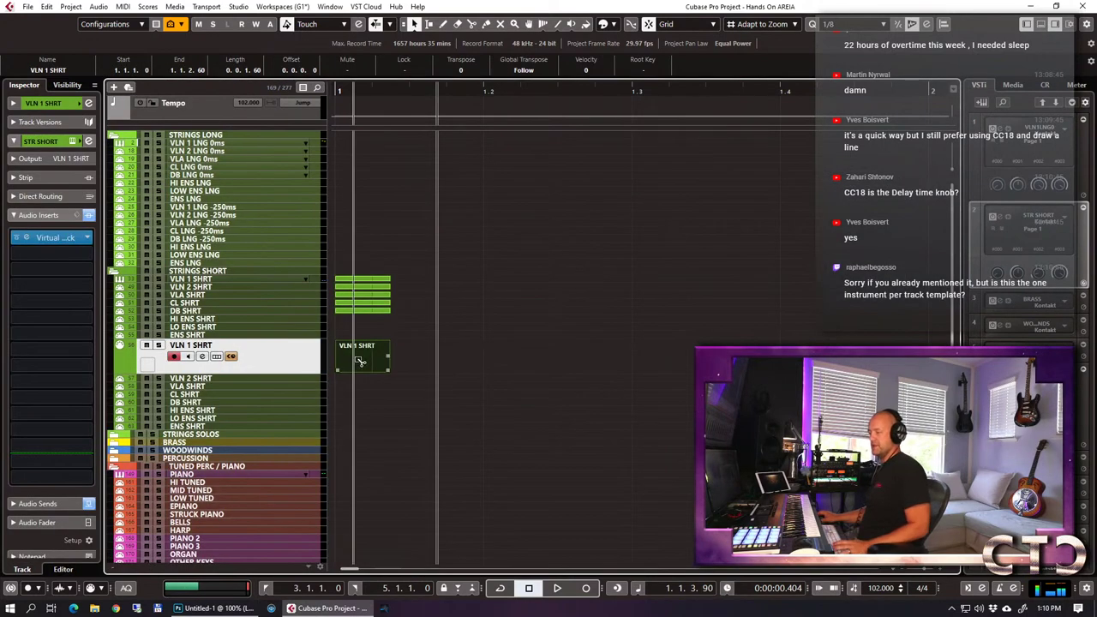
{"action": "left_click_drag", "start_coordinate": [432, 332], "coordinate": [358, 420]}
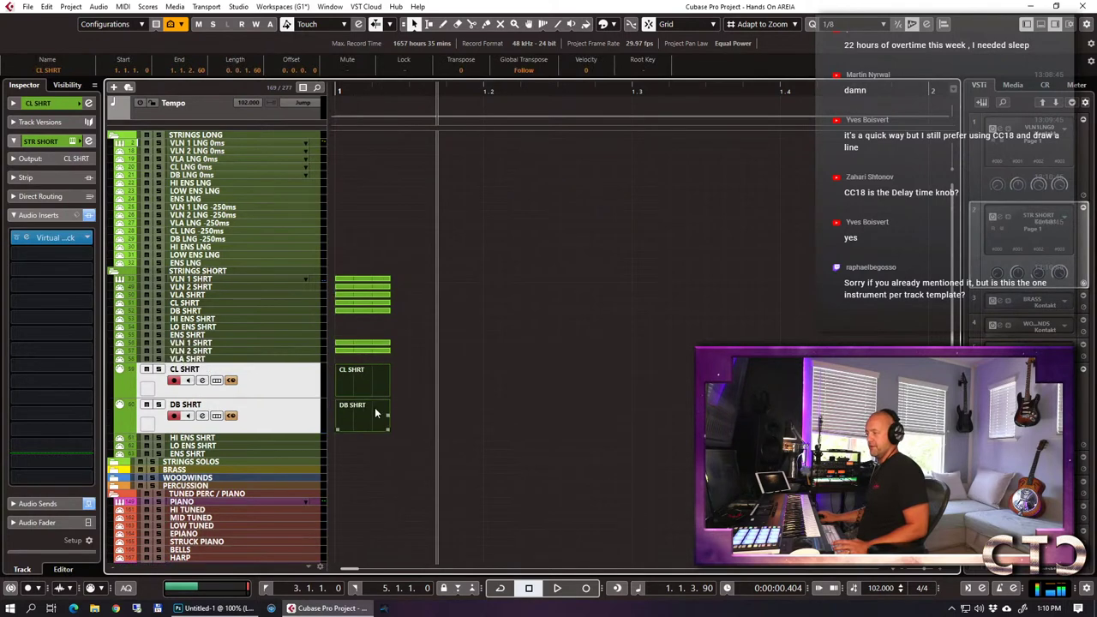
{"action": "double_click", "coordinate": [354, 378]}
{"action": "double_click", "coordinate": [352, 361]}
{"action": "key", "text": "space"}
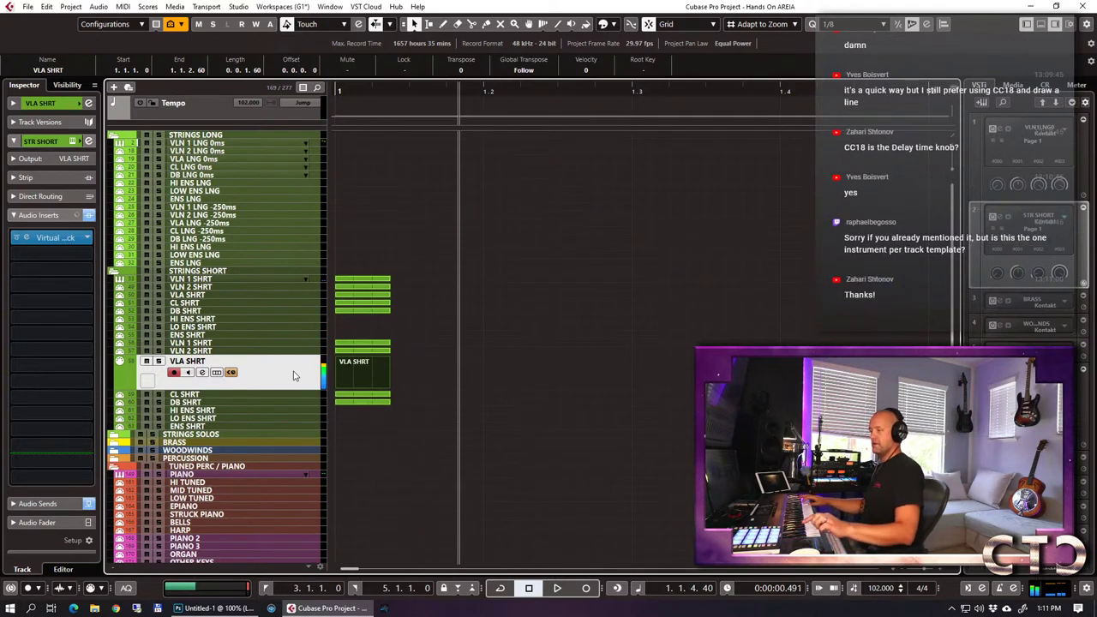
{"action": "left_click", "coordinate": [38, 215]}
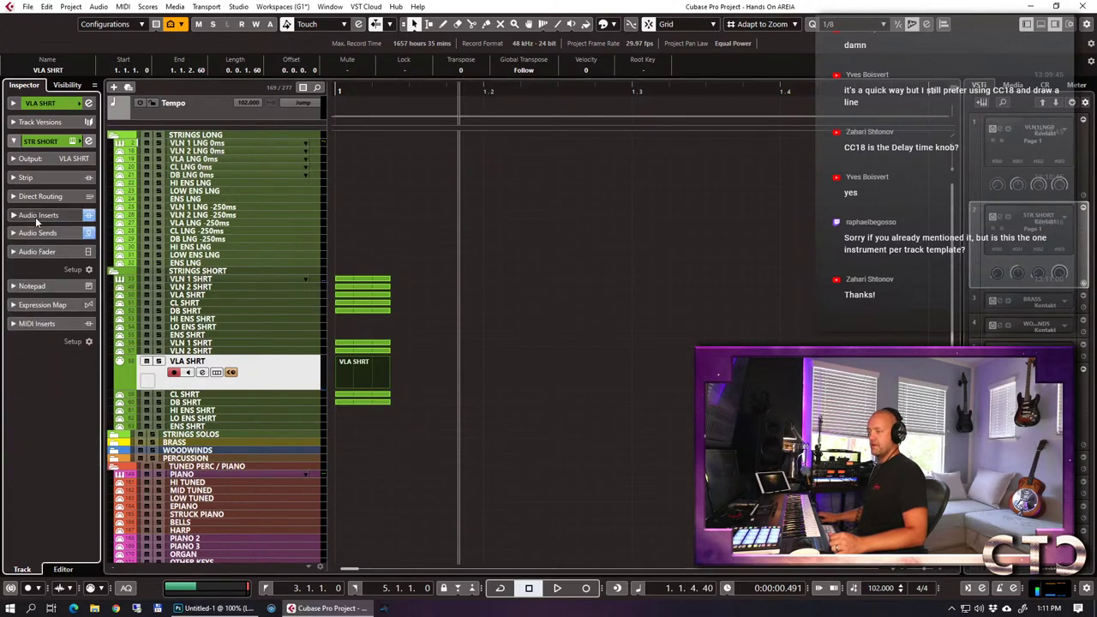
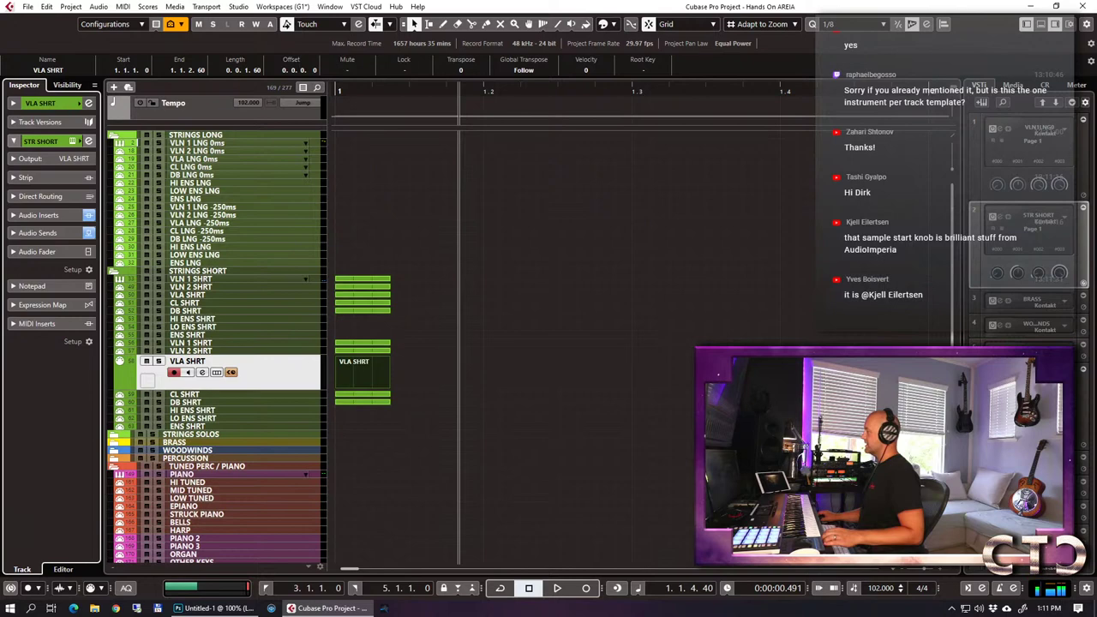
Collapse the 16 Violins SHRT patch in the STR SHORT Kontakt rack and close the instrument window.
{"action": "left_click", "coordinate": [257, 282]}
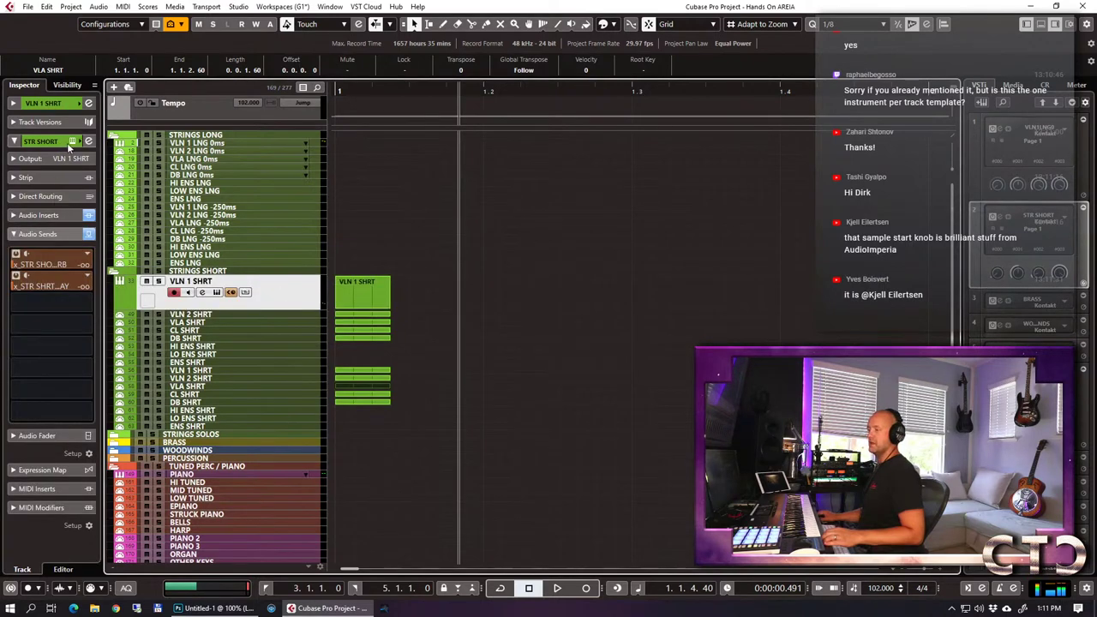
{"action": "key", "text": "e"}
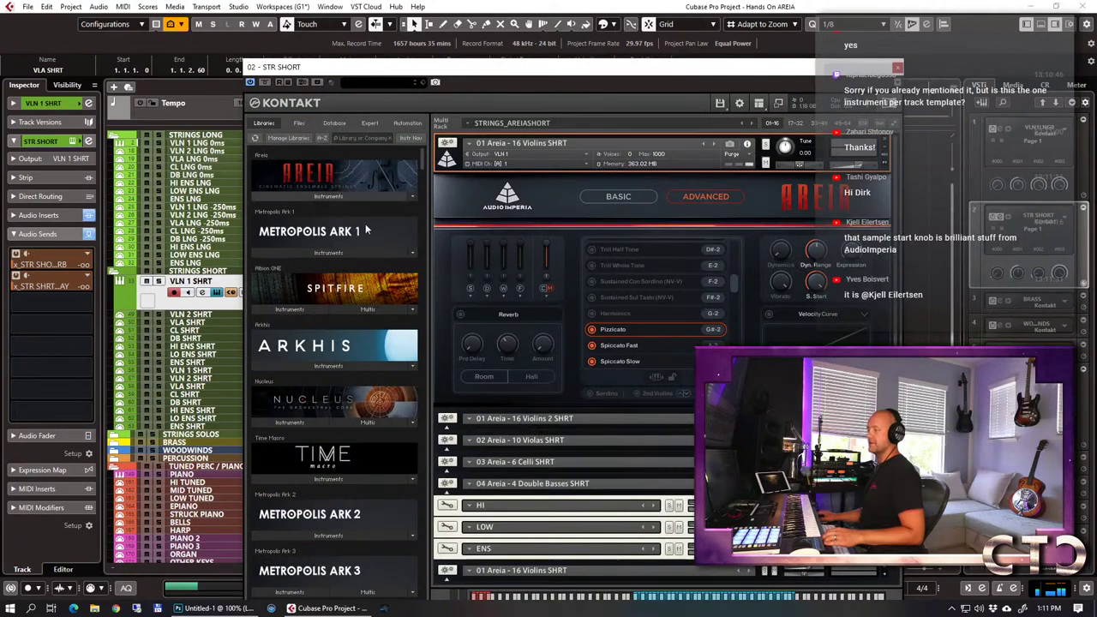
{"action": "left_click", "coordinate": [453, 163]}
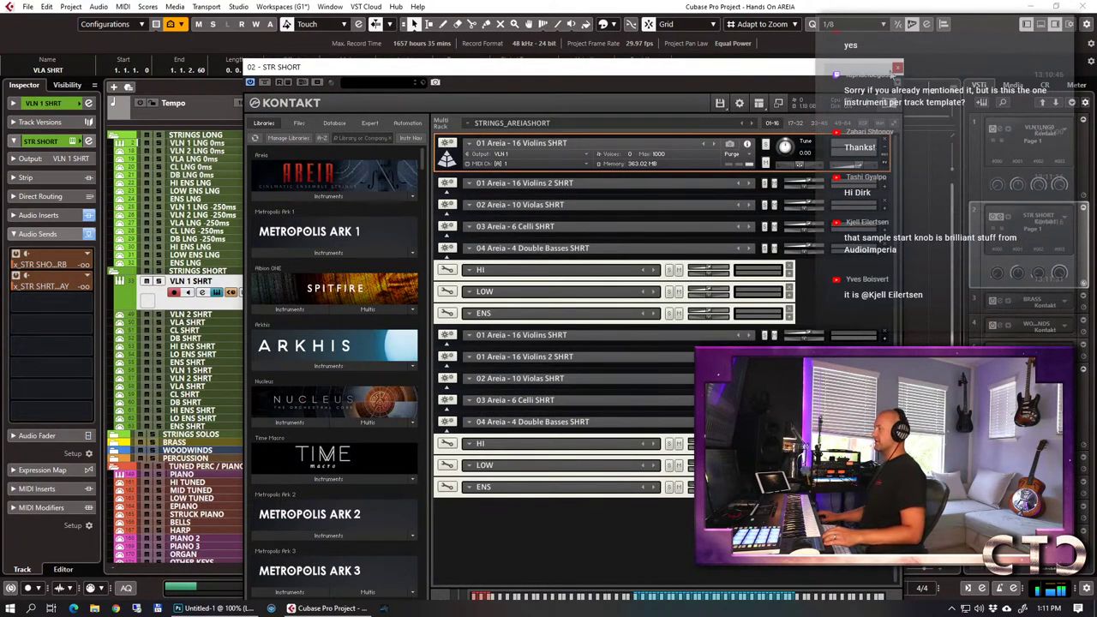
{"action": "left_click", "coordinate": [897, 67]}
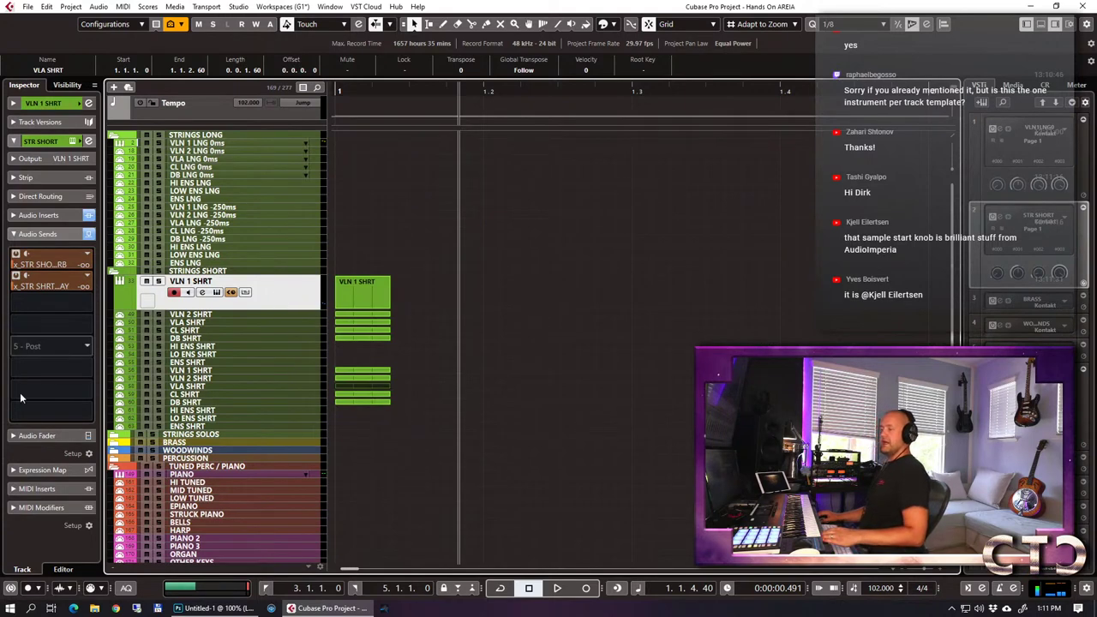
Assign the AI AREIA Shorts expression map to the upper VLN 1 SHRT track.
{"action": "left_click", "coordinate": [41, 469]}
{"action": "left_click", "coordinate": [43, 176]}
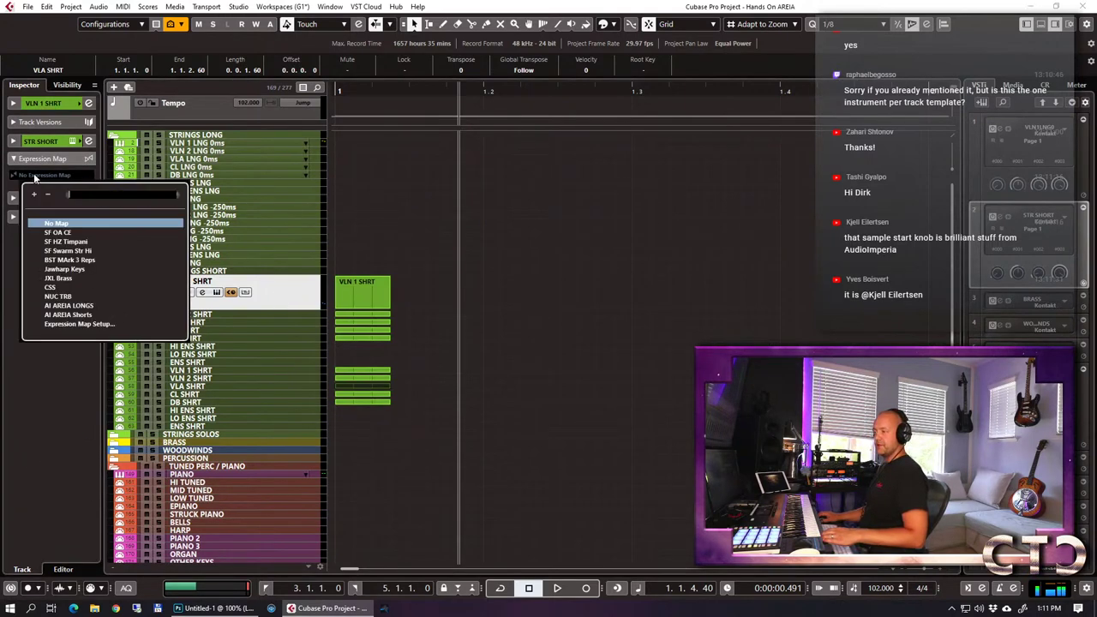
{"action": "left_click", "coordinate": [69, 314]}
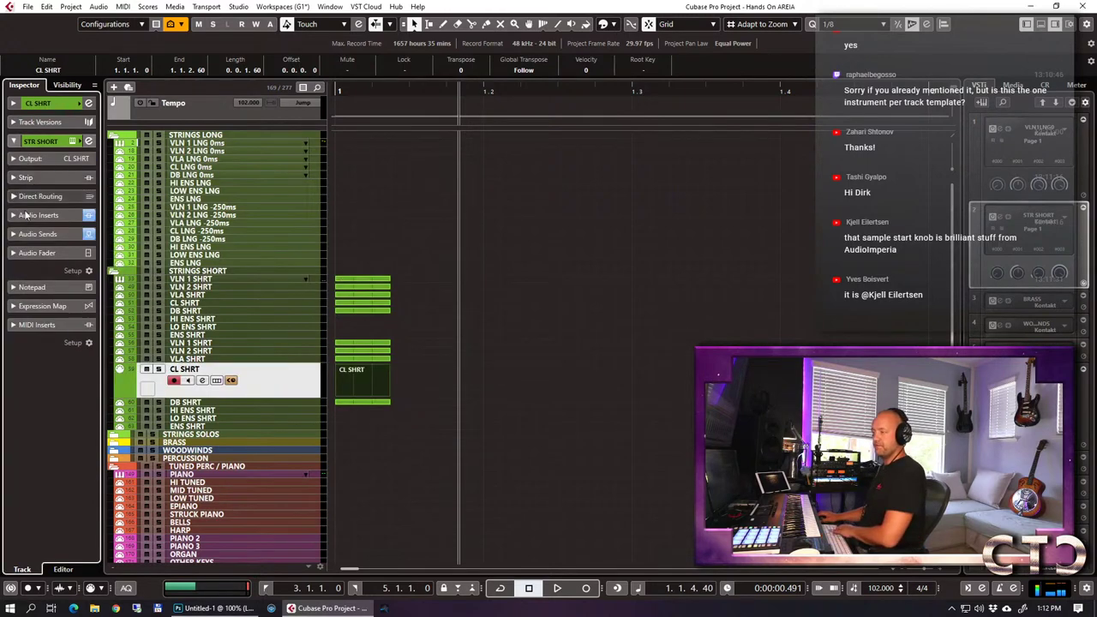
Assign the AI AREIA Shorts expression map to the lower CL SHRT and DB SHRT tracks.
{"action": "left_click", "coordinate": [39, 306]}
{"action": "left_click", "coordinate": [39, 195]}
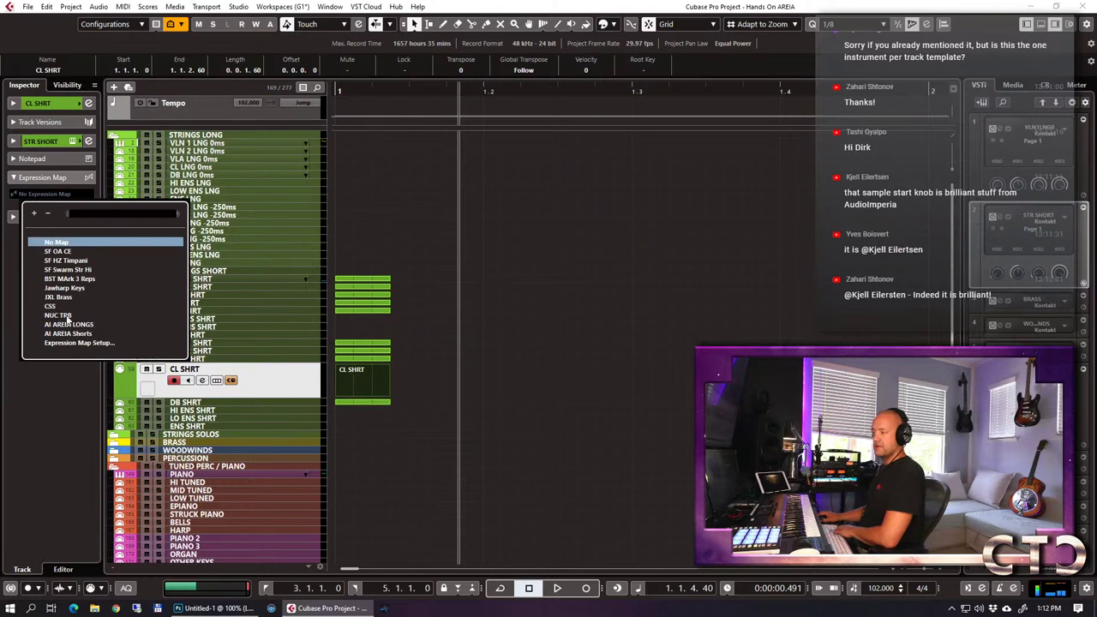
{"action": "left_click", "coordinate": [68, 333]}
{"action": "key", "text": "Down"}
{"action": "left_click", "coordinate": [38, 194]}
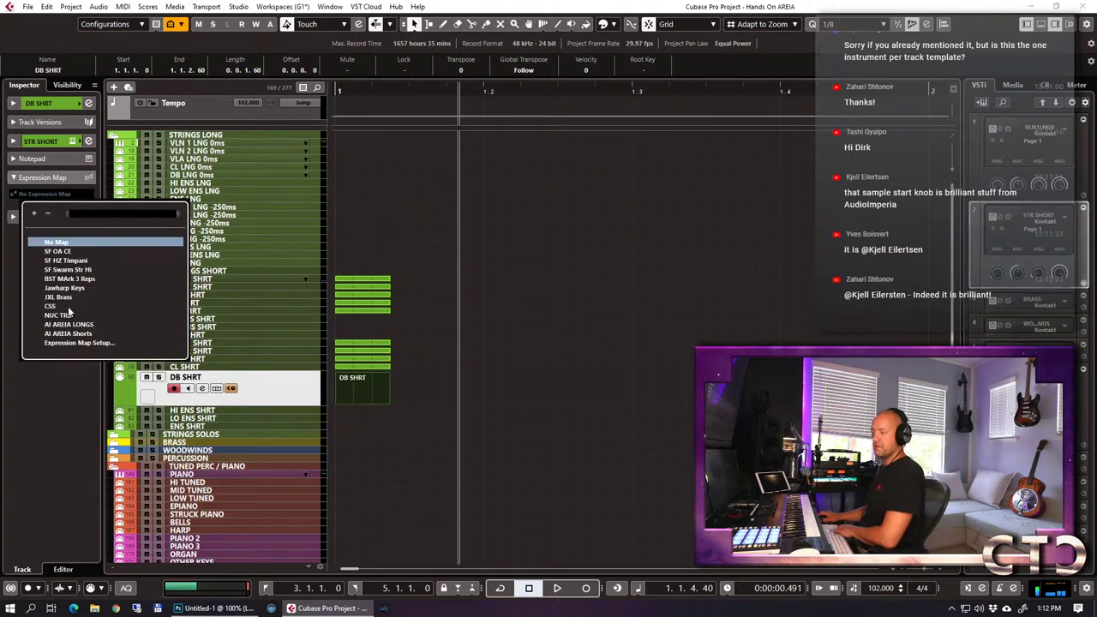
{"action": "left_click", "coordinate": [68, 334]}
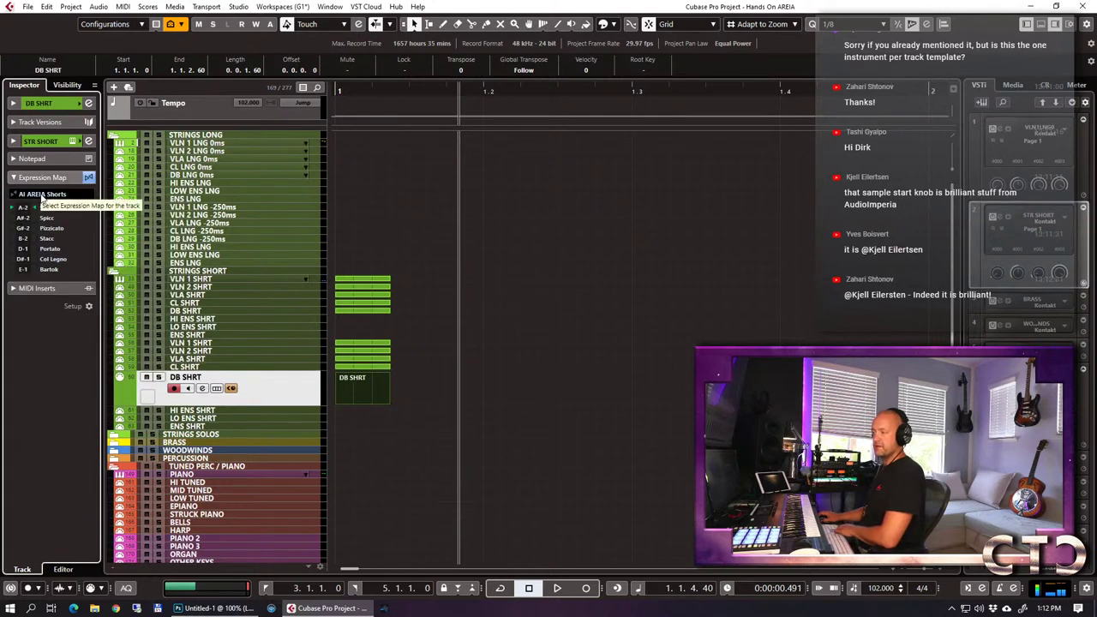
Assign the AI AREIA Shorts expression map to the lower VLN 1 SHRT track.
{"action": "left_click", "coordinate": [41, 195]}
{"action": "left_click", "coordinate": [43, 195]}
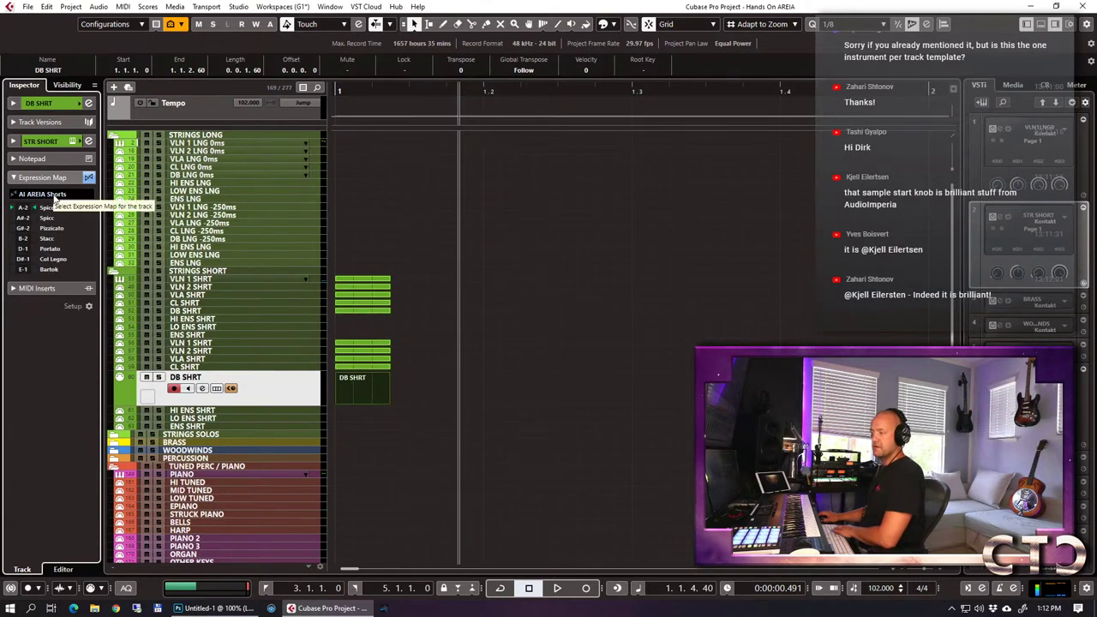
{"action": "key", "text": "Up"}
{"action": "key", "text": "Up"}
{"action": "key", "text": "Up"}
{"action": "key", "text": "Up"}
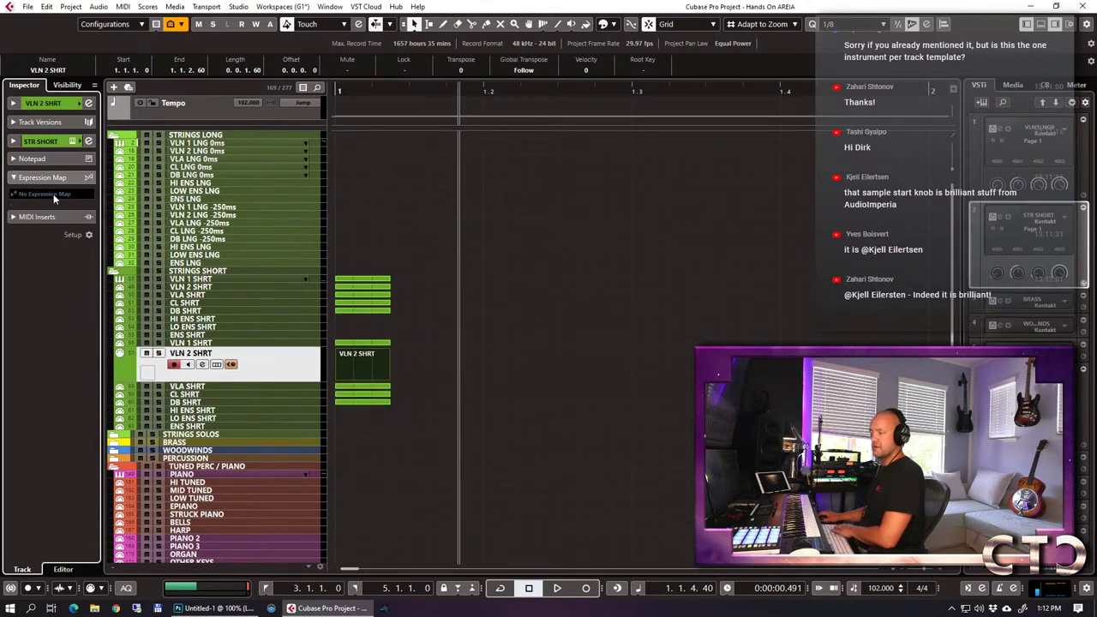
{"action": "left_click", "coordinate": [422, 348]}
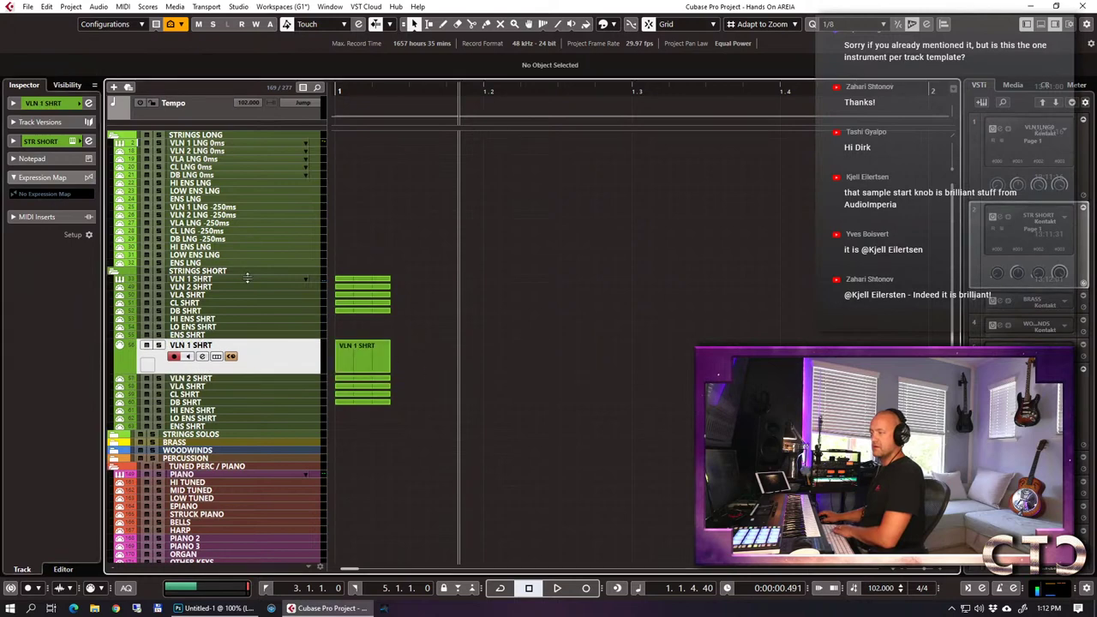
{"action": "left_click", "coordinate": [43, 194]}
{"action": "left_click", "coordinate": [89, 332]}
Assign the AI AREIA Shorts expression map to the lower VLN 2 SHRT and VLA SHRT tracks.
{"action": "key", "text": "Down"}
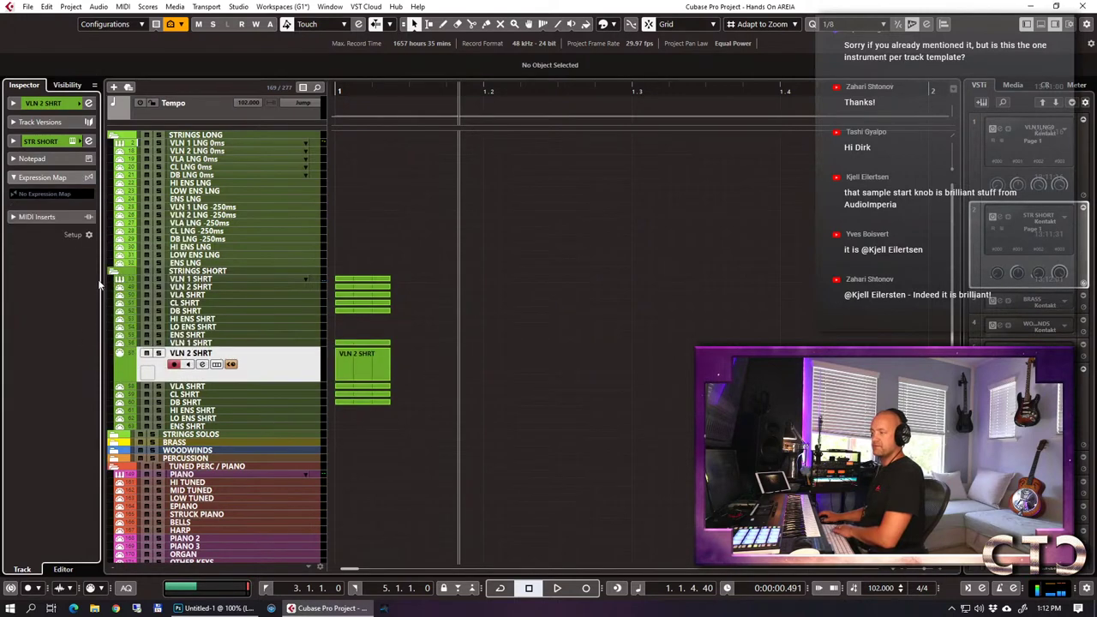
{"action": "left_click", "coordinate": [40, 196]}
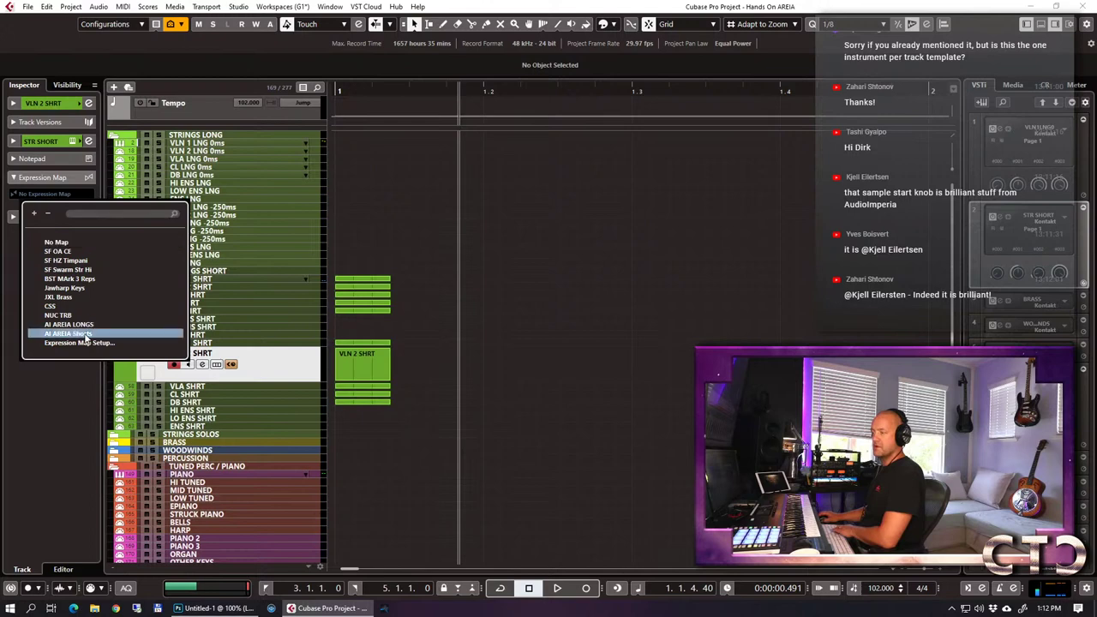
{"action": "left_click", "coordinate": [89, 332]}
{"action": "key", "text": "Down"}
{"action": "left_click", "coordinate": [59, 198]}
{"action": "left_click", "coordinate": [90, 332]}
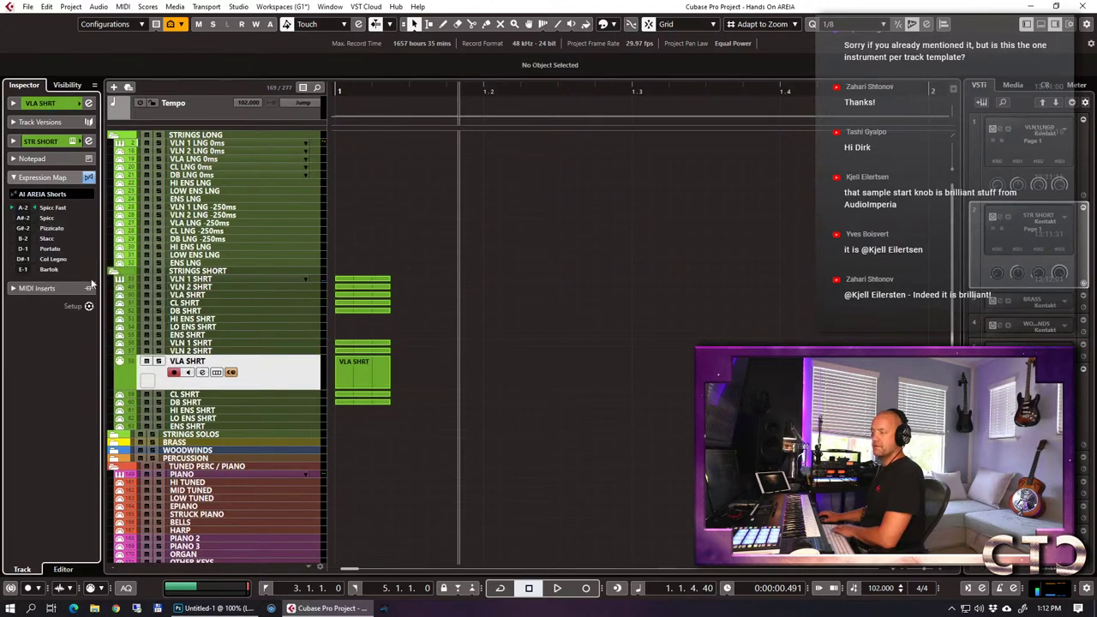
Assign the AI AREIA Shorts expression map to the upper VLN 2 SHRT and VLA SHRT tracks.
{"action": "key", "text": "Down"}
{"action": "key", "text": "Down"}
{"action": "key", "text": "Down"}
{"action": "key", "text": "Up"}
{"action": "key", "text": "Up"}
{"action": "key", "text": "Up"}
{"action": "key", "text": "Up"}
{"action": "key", "text": "Up"}
{"action": "key", "text": "Up"}
{"action": "key", "text": "Up"}
{"action": "key", "text": "Up"}
{"action": "key", "text": "Up"}
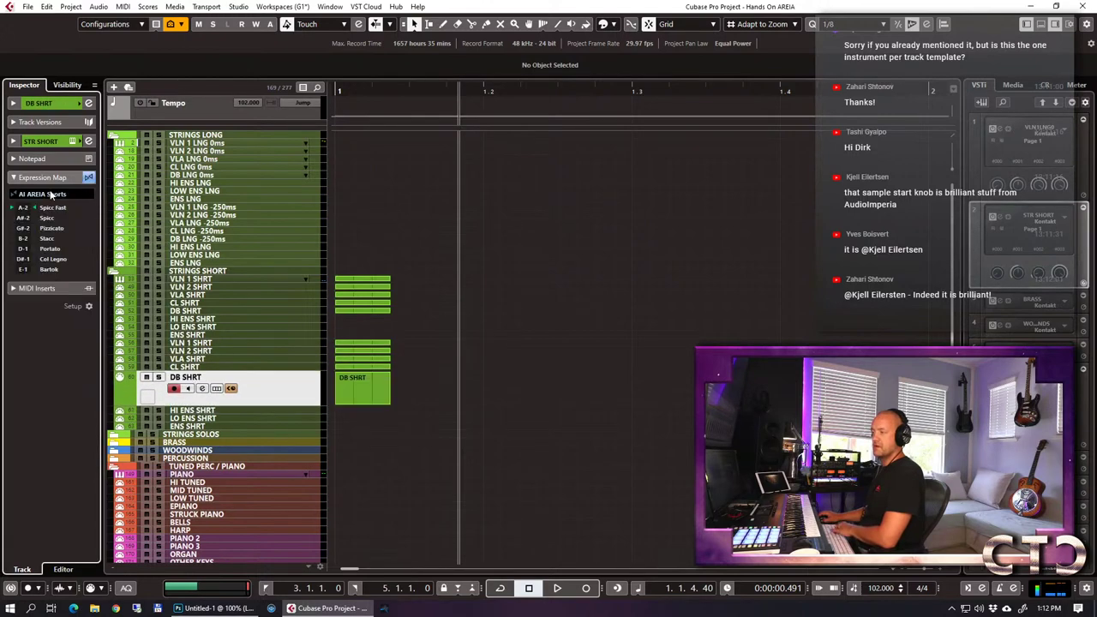
{"action": "key", "text": "Up"}
{"action": "key", "text": "Up"}
{"action": "key", "text": "Up"}
{"action": "left_click", "coordinate": [43, 193]}
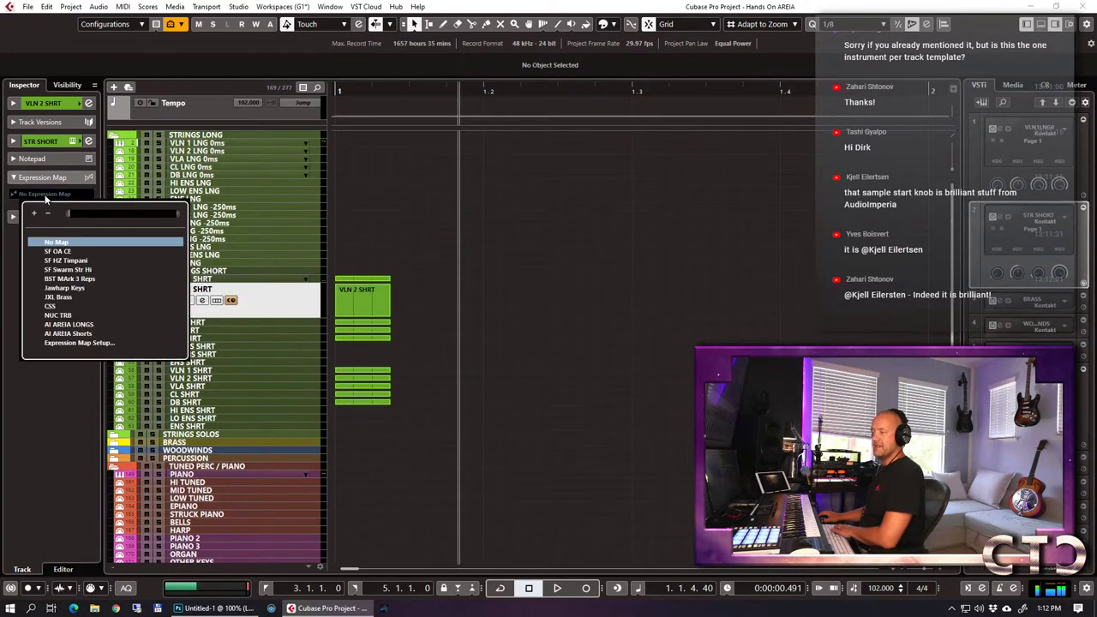
{"action": "left_click", "coordinate": [79, 333]}
{"action": "key", "text": "Down"}
{"action": "left_click", "coordinate": [45, 195]}
{"action": "left_click", "coordinate": [77, 332]}
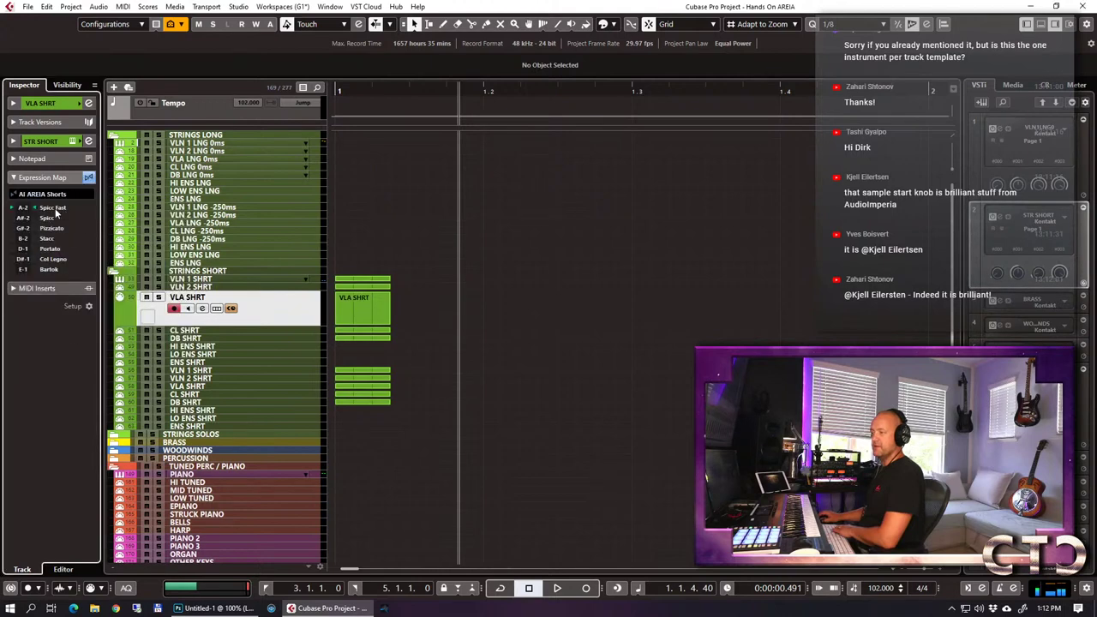
Assign the AI AREIA Shorts expression map to the upper CL SHRT and DB SHRT tracks.
{"action": "key", "text": "Down"}
{"action": "left_click", "coordinate": [39, 193]}
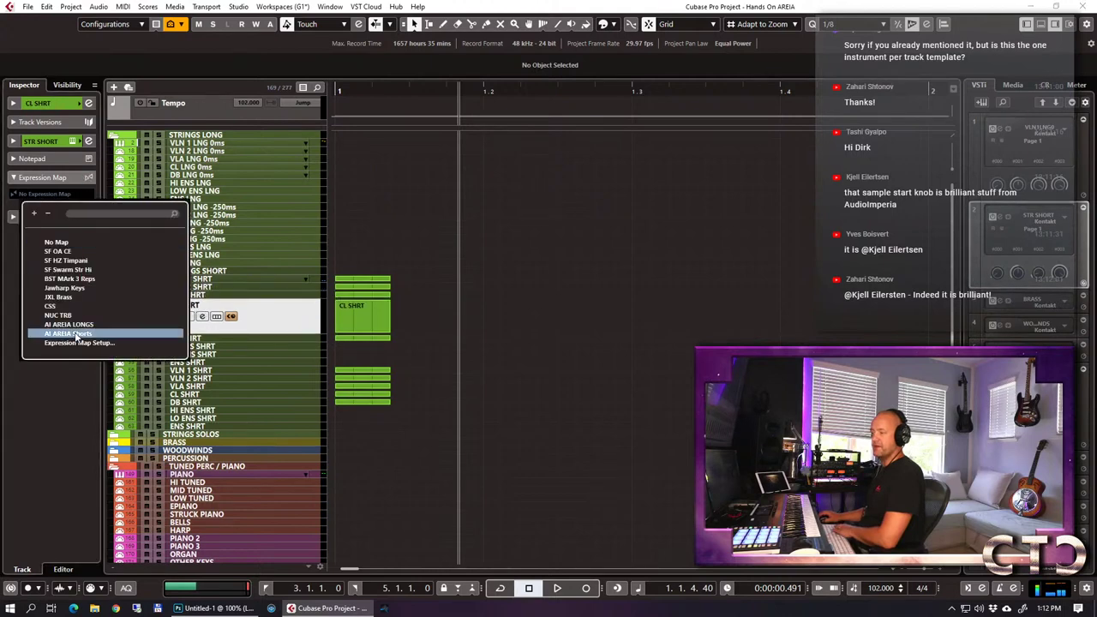
{"action": "left_click", "coordinate": [77, 334]}
{"action": "key", "text": "Down"}
{"action": "left_click", "coordinate": [52, 193]}
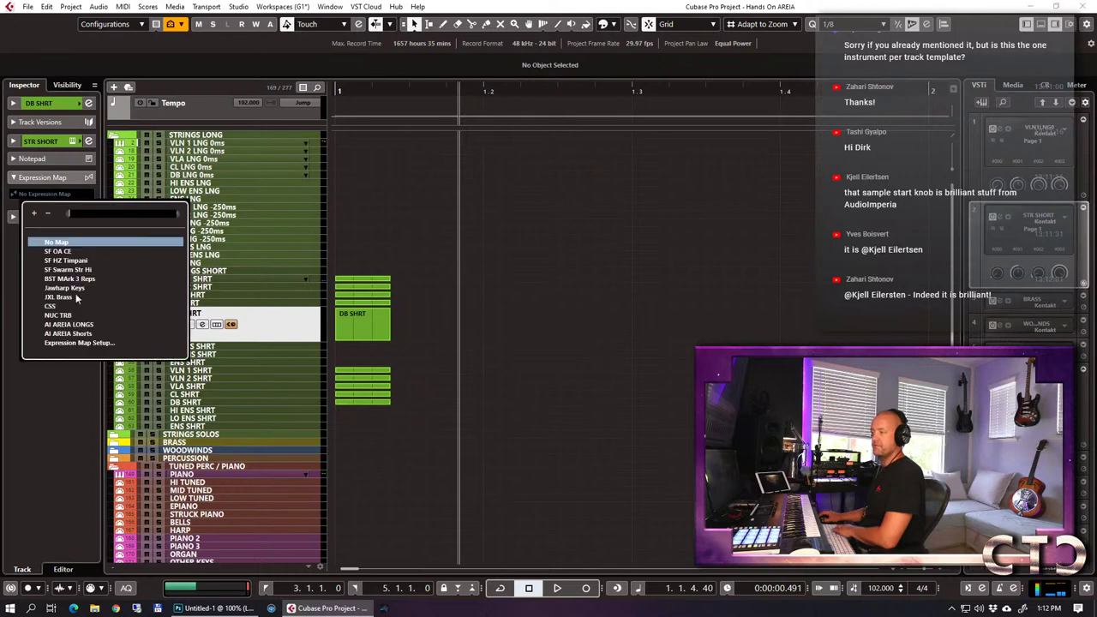
{"action": "left_click", "coordinate": [79, 333]}
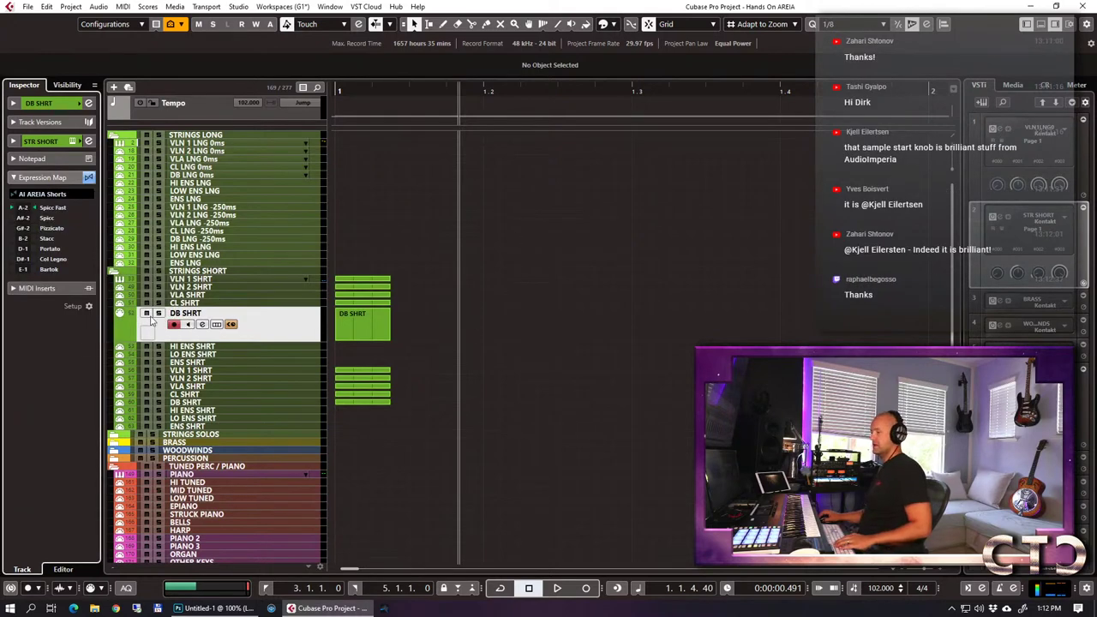
Play back the existing long-string and piano parts with the upper DB SHRT track armed, and stop in bar 6.
{"action": "key", "text": "h"}
{"action": "key", "text": "h"}
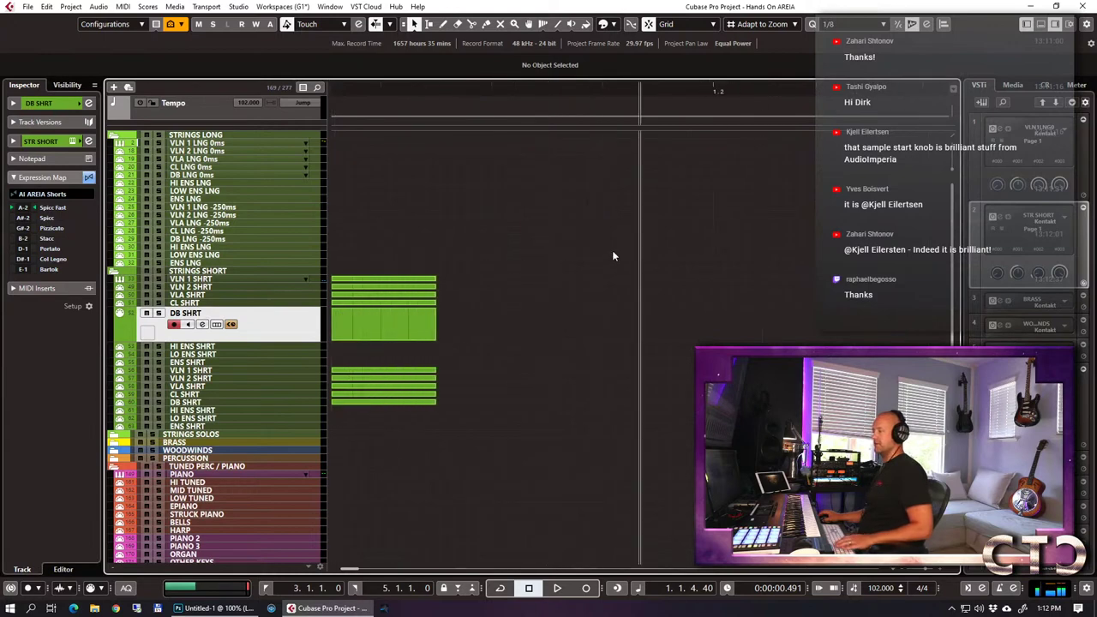
{"action": "key", "text": "g"}
{"action": "key", "text": "g"}
{"action": "key", "text": "g"}
{"action": "key", "text": "space"}
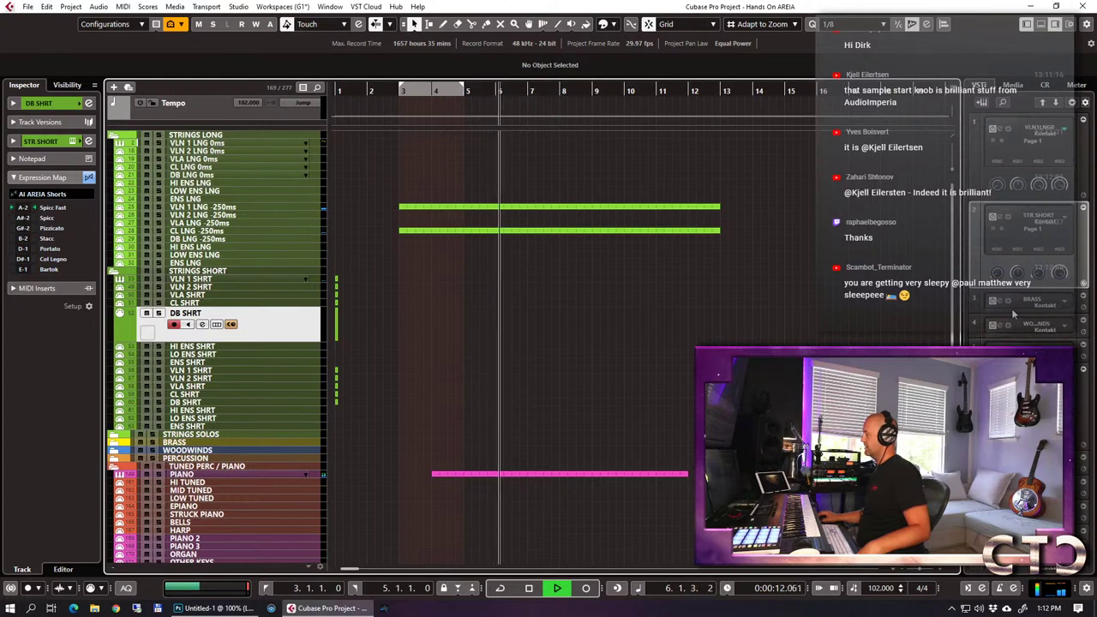
{"action": "key", "text": "space"}
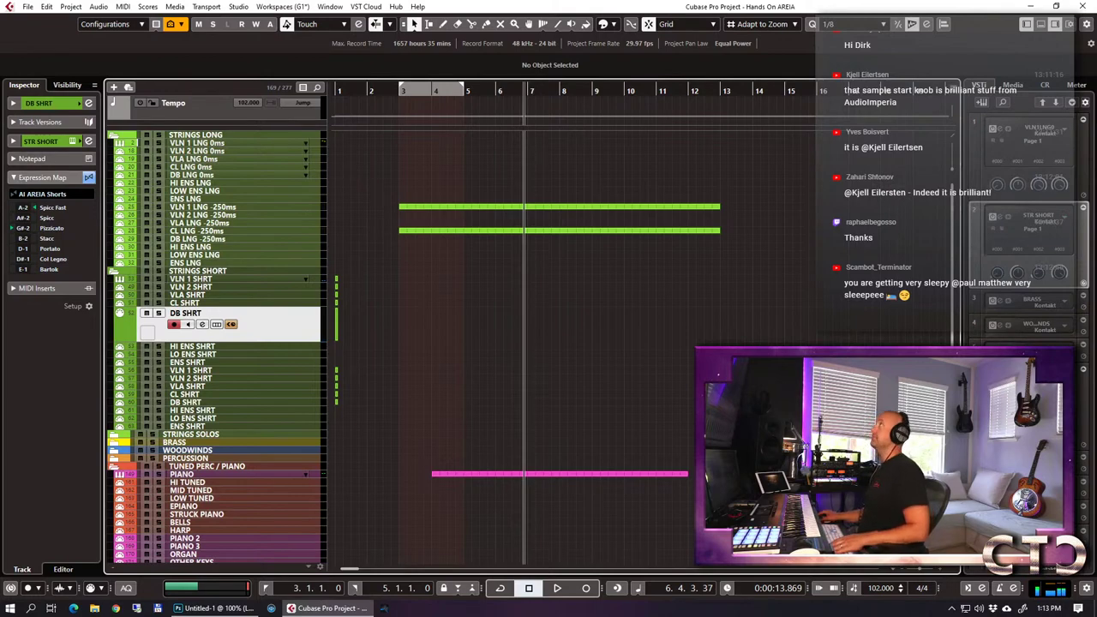
Select all STRINGS SHORT channels in the MixConsole, set their first send level to -8, and return to the project window.
{"action": "key", "text": "F3"}
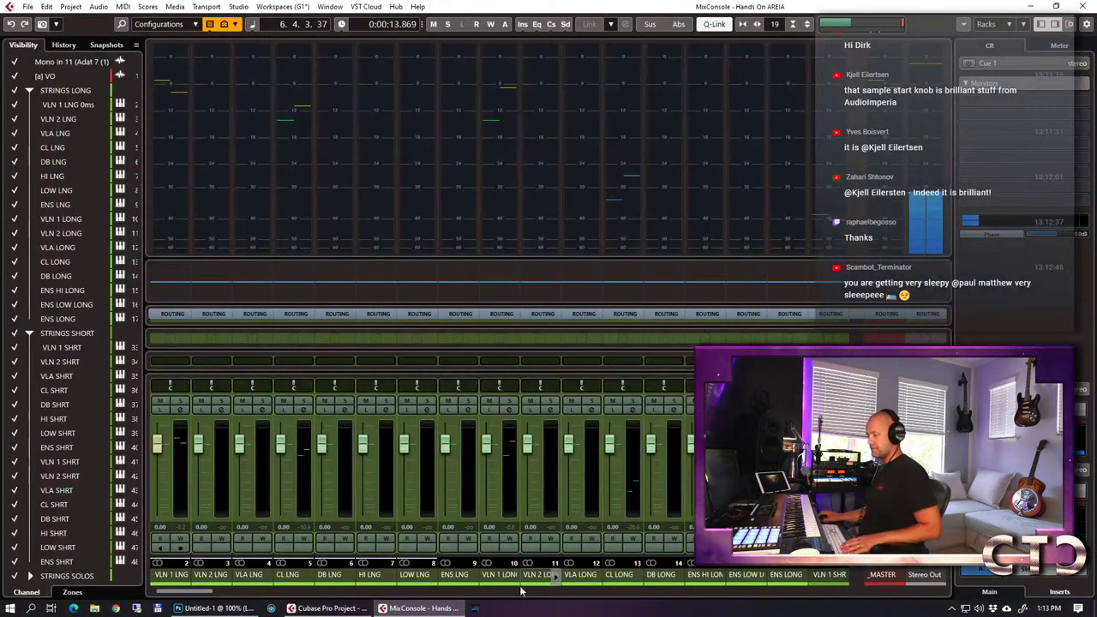
{"action": "left_click_drag", "start_coordinate": [160, 597], "coordinate": [208, 597]}
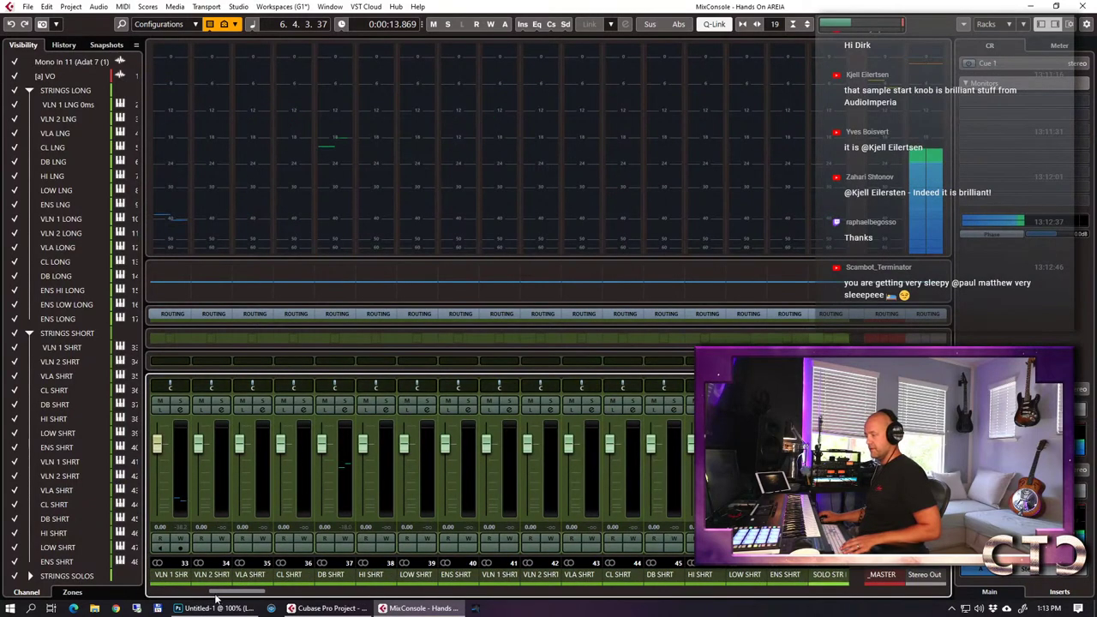
{"action": "scroll", "coordinate": [287, 536], "scroll_direction": "down", "scroll_amount": 7}
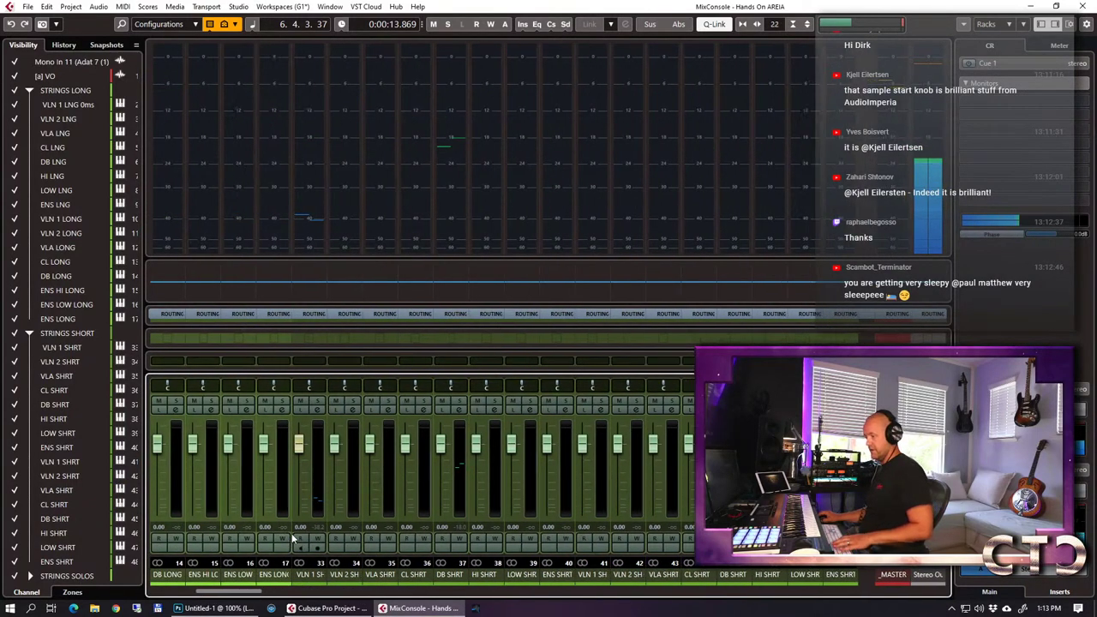
{"action": "left_click", "coordinate": [298, 514]}
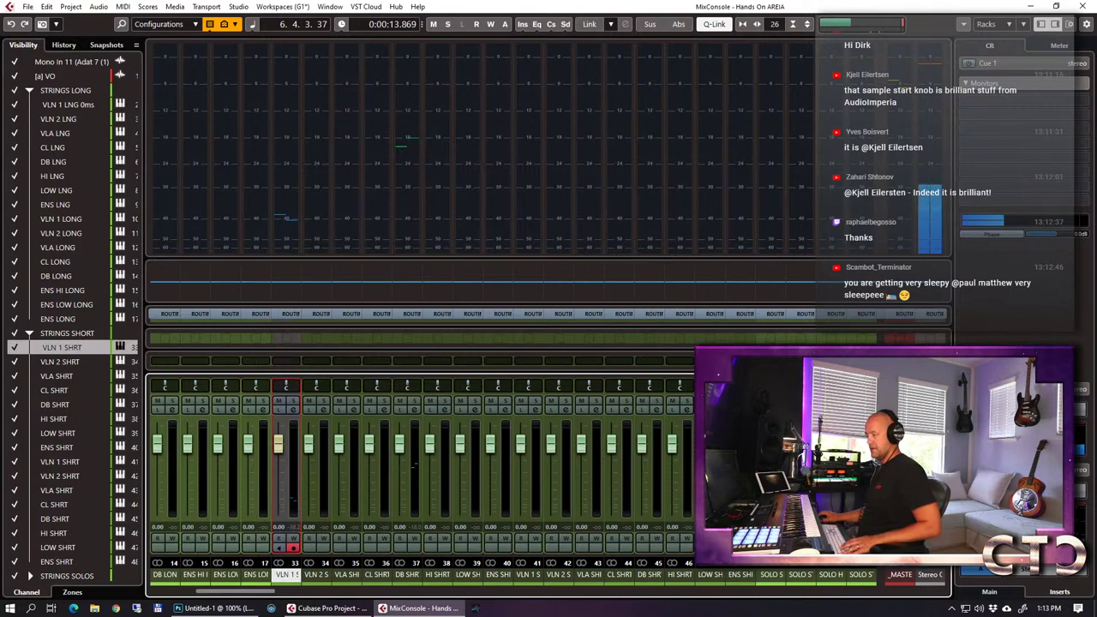
{"action": "key", "text": "shift+End"}
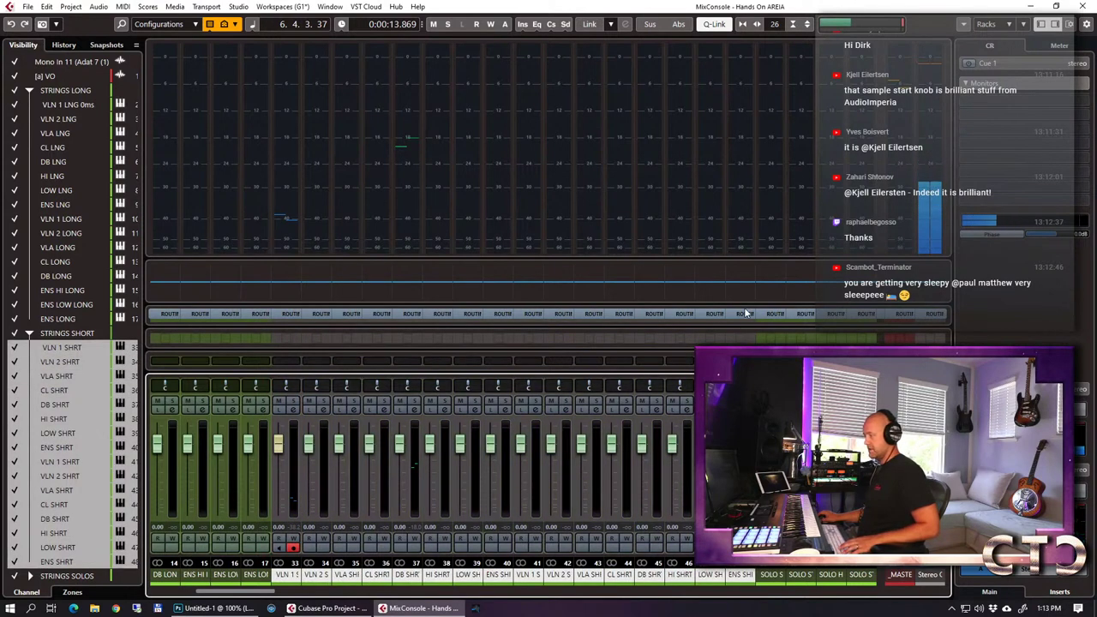
{"action": "left_click", "coordinate": [747, 256]}
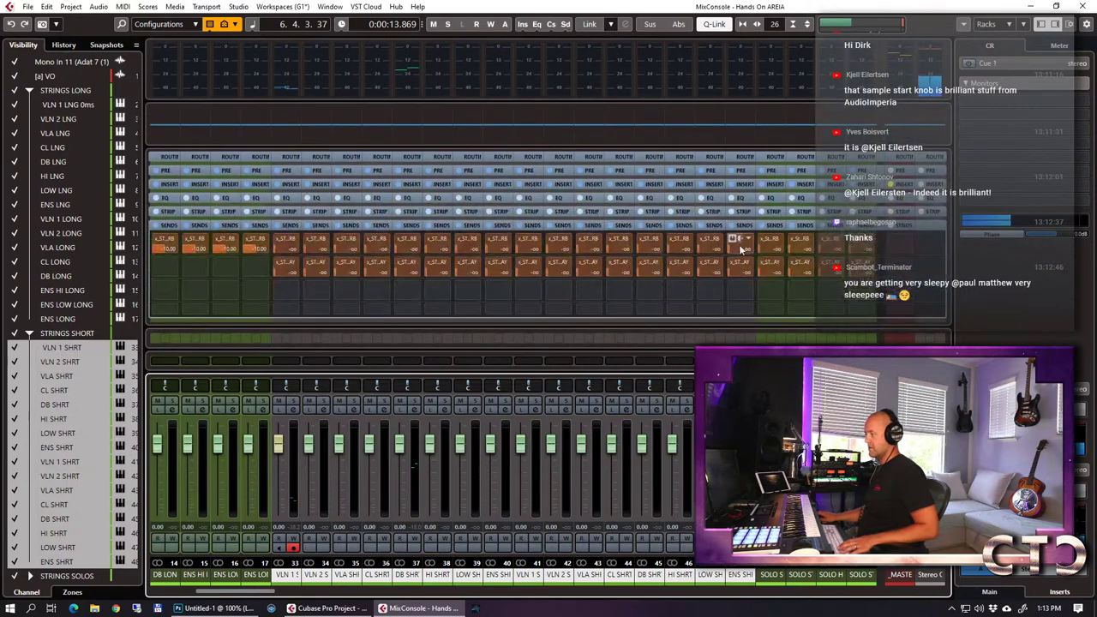
{"action": "left_click_drag", "start_coordinate": [732, 251], "coordinate": [757, 253]}
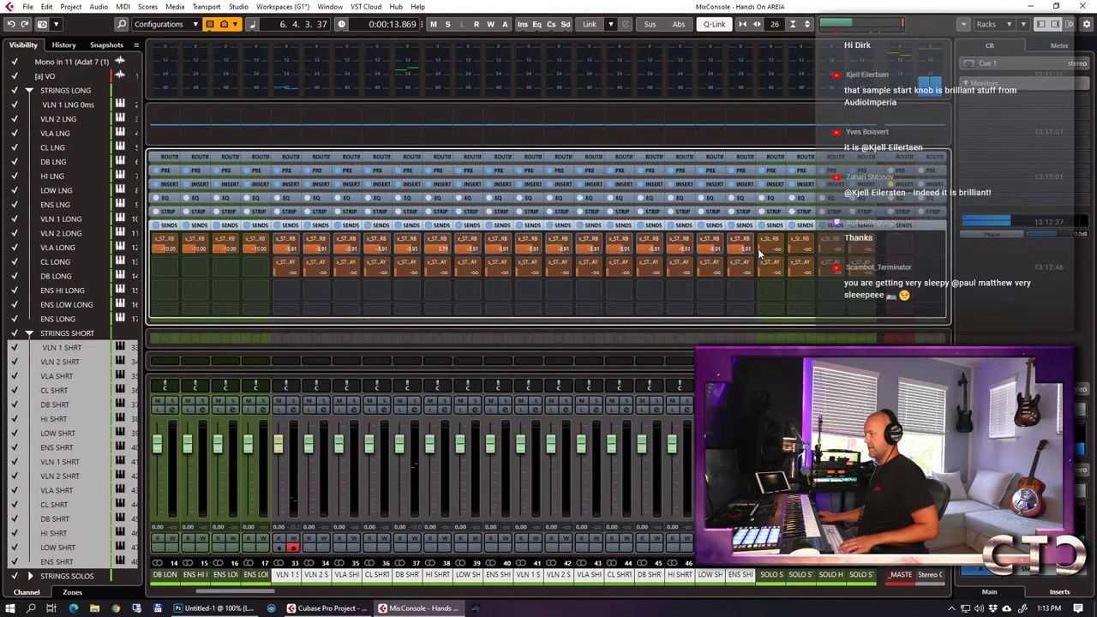
{"action": "double_click", "coordinate": [750, 249]}
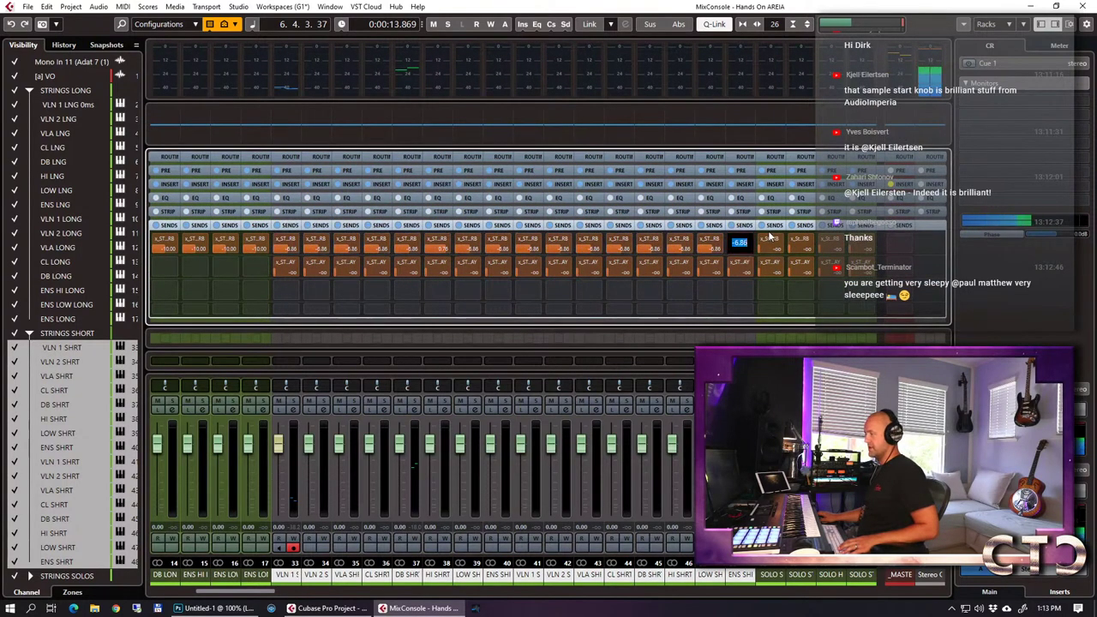
{"action": "key", "text": "BackSpace"}
{"action": "type", "text": "-8"}
{"action": "key", "text": "Return"}
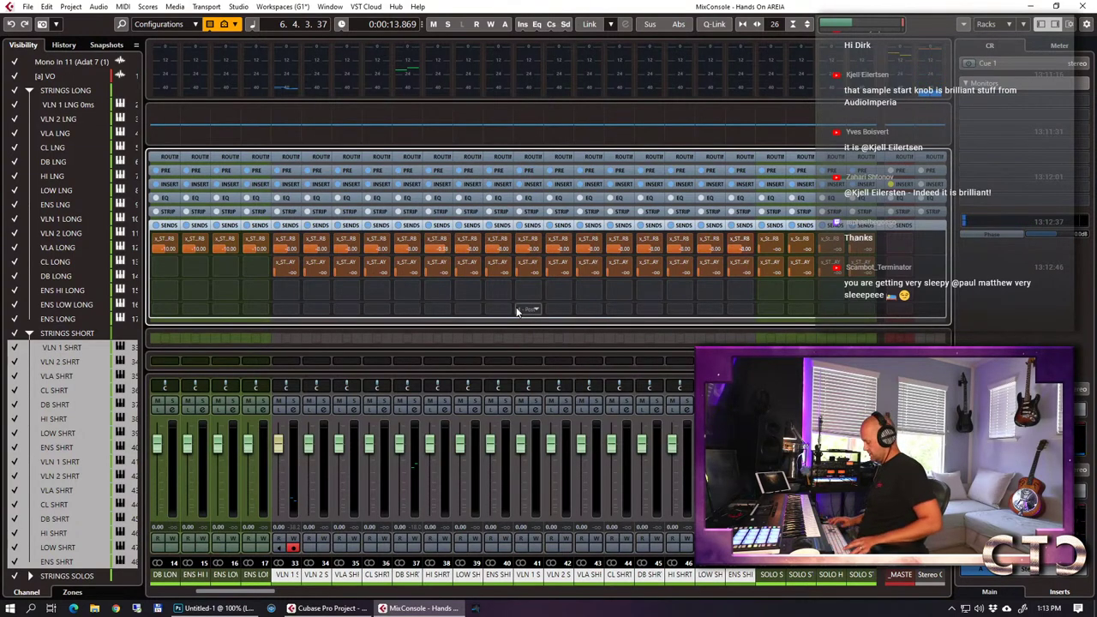
{"action": "key", "text": "F3"}
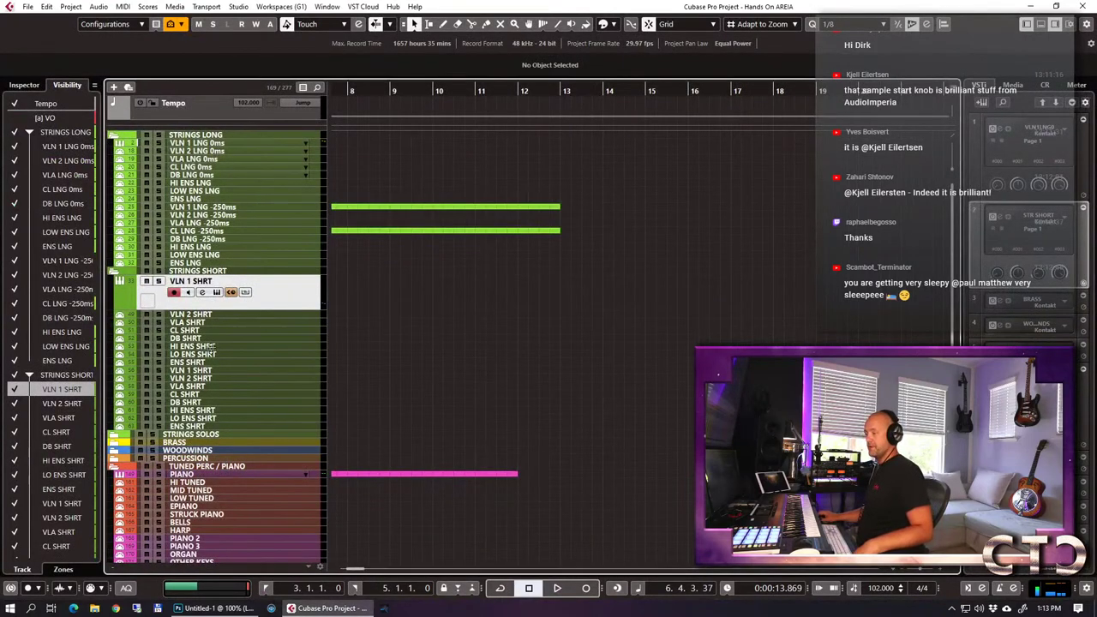
Record a bass line on the upper DB SHRT track from bar 3 to near the end of bar 11.
{"action": "left_click", "coordinate": [210, 339]}
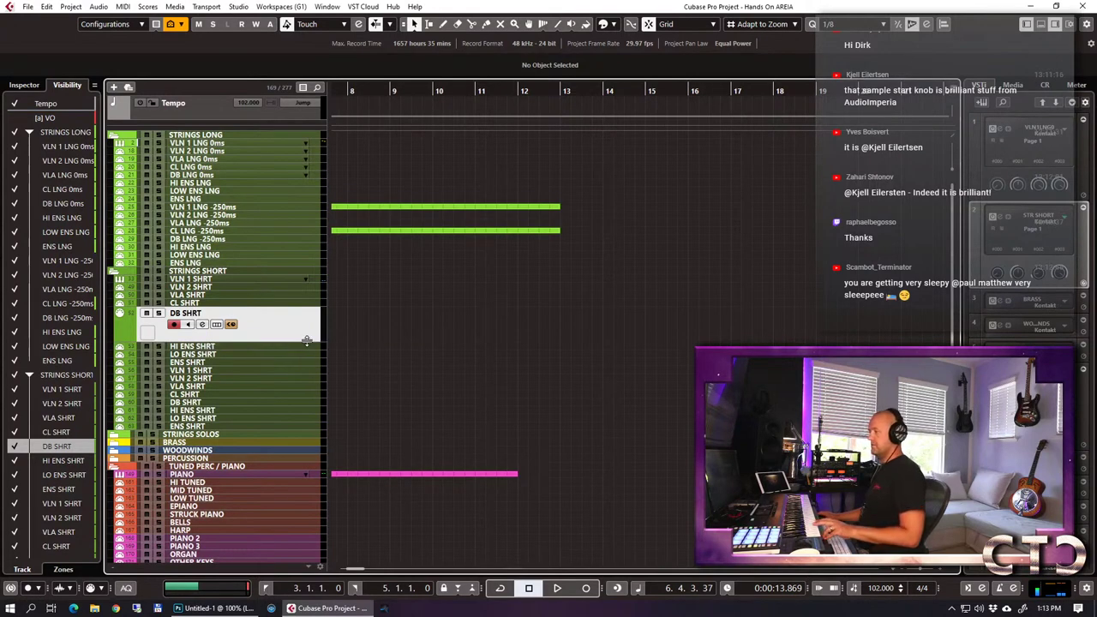
{"action": "scroll", "coordinate": [526, 324], "scroll_direction": "left", "scroll_amount": 5}
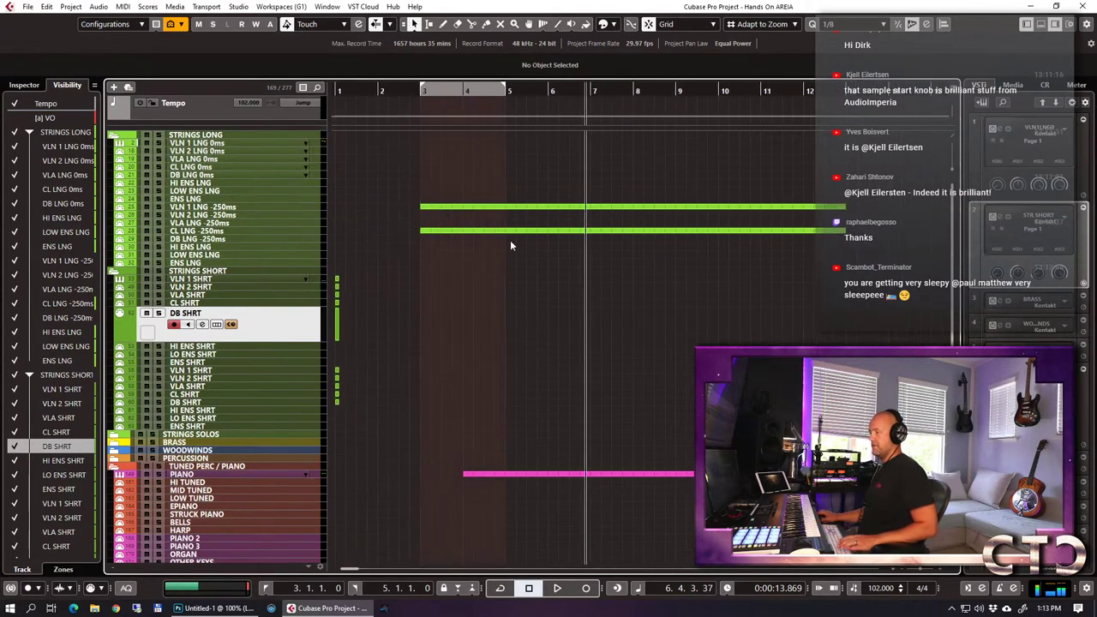
{"action": "key", "text": "KP_1"}
{"action": "key", "text": "KP_Multiply"}
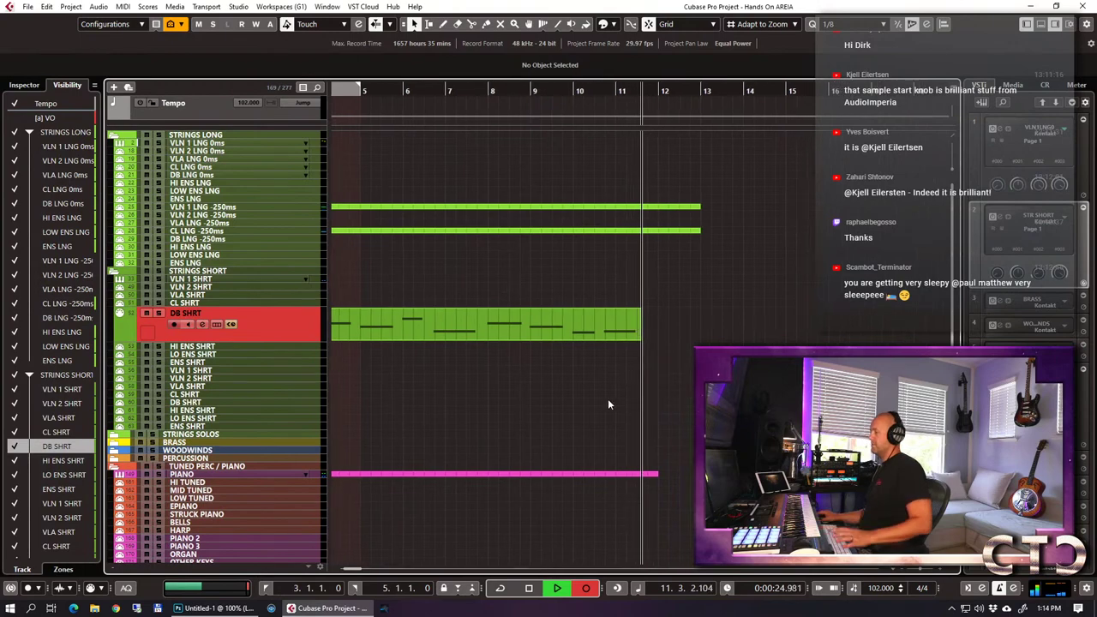
{"action": "key", "text": "space"}
Open the recorded DB SHRT part in the Key Editor, review all its notes, and close the editor.
{"action": "double_click", "coordinate": [616, 329]}
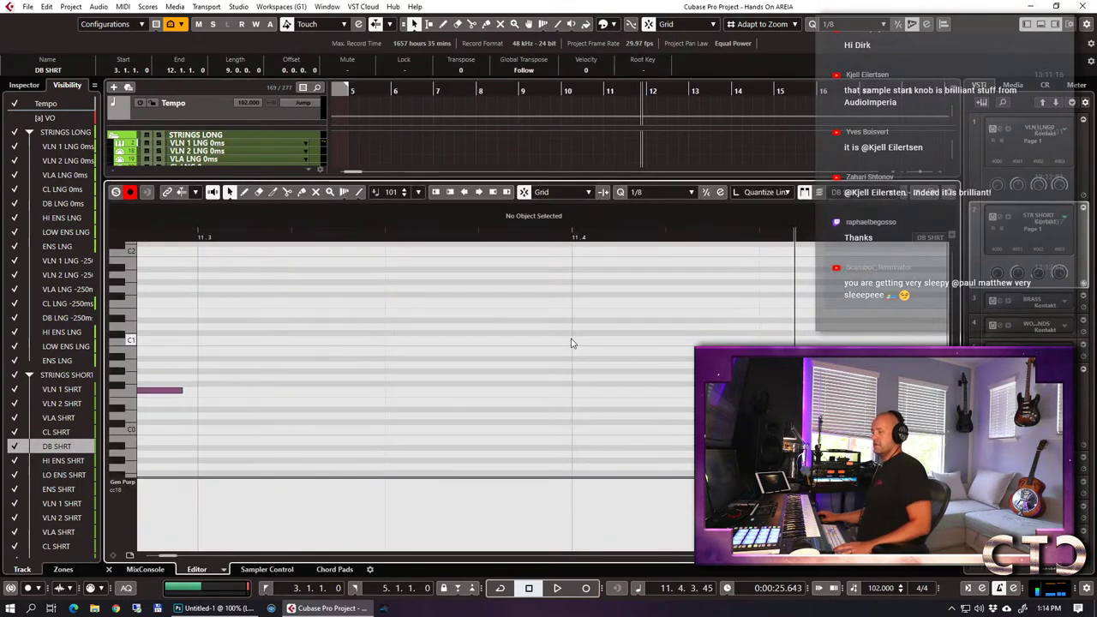
{"action": "key", "text": "g"}
{"action": "key", "text": "g"}
{"action": "key", "text": "g"}
{"action": "key", "text": "g"}
{"action": "key", "text": "g"}
{"action": "key", "text": "g"}
{"action": "key", "text": "g"}
{"action": "key", "text": "g"}
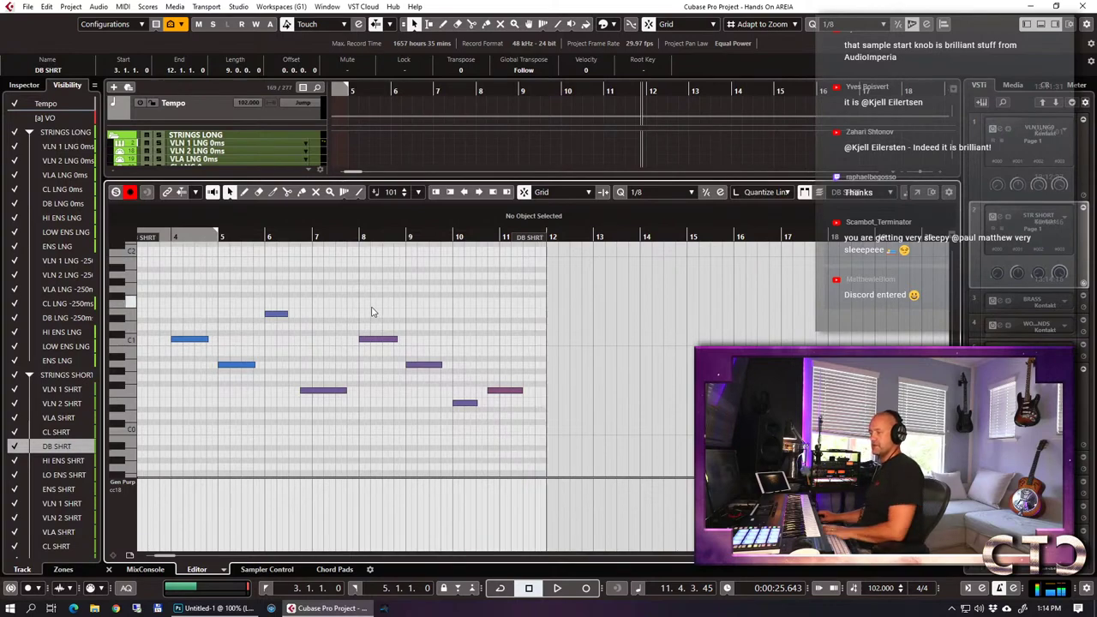
{"action": "key", "text": "Return"}
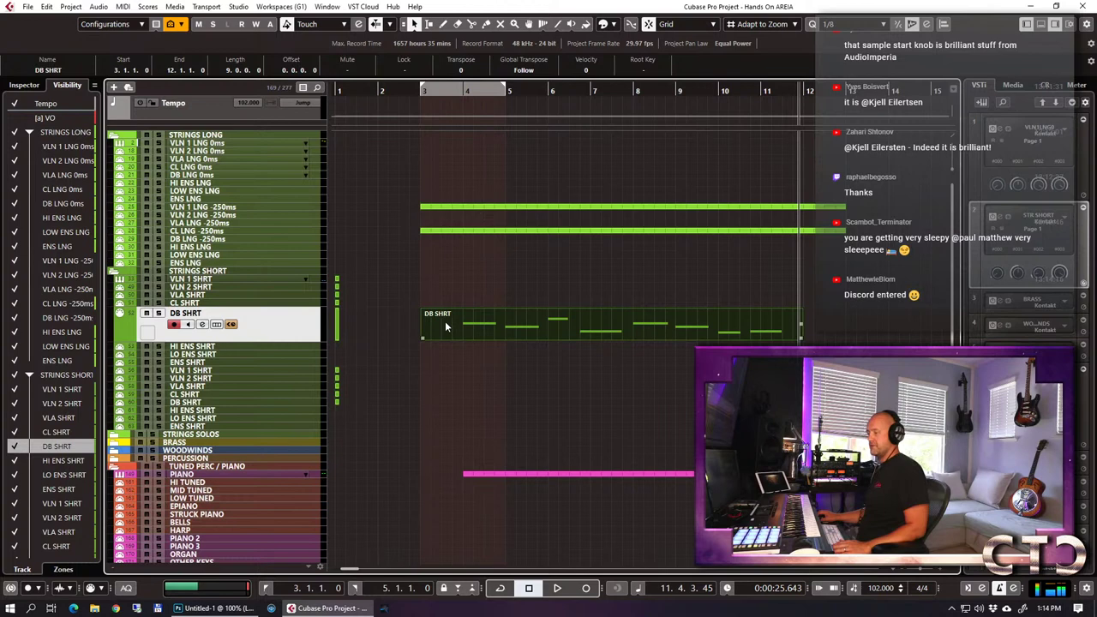
Move the recorded bass part to the lower DB SHRT track and return the playback position to bar 3.
{"action": "left_click_drag", "start_coordinate": [446, 326], "coordinate": [442, 395]}
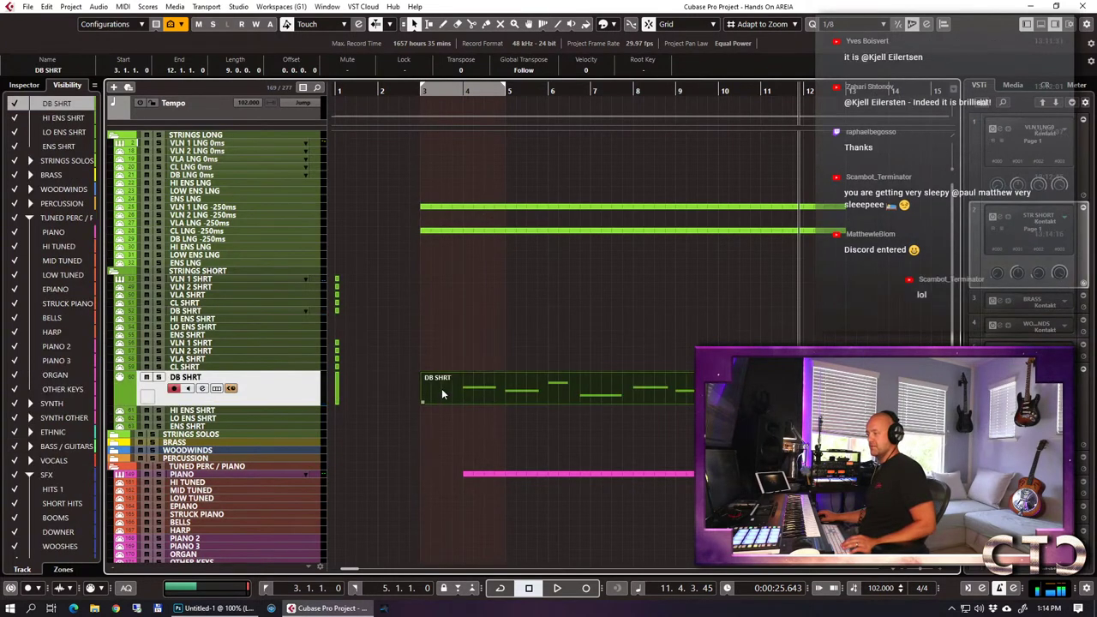
{"action": "key", "text": "KP_1"}
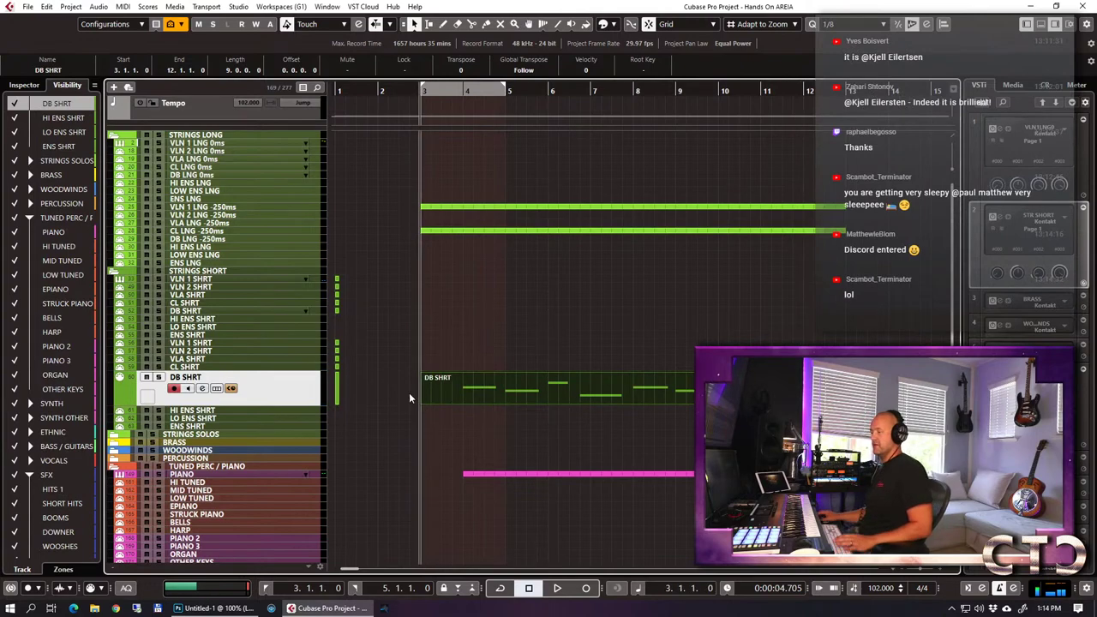
Insert a Pizzicato articulation just before bar 4 in the lower DB SHRT part and play it back from bar 3.
{"action": "double_click", "coordinate": [442, 393]}
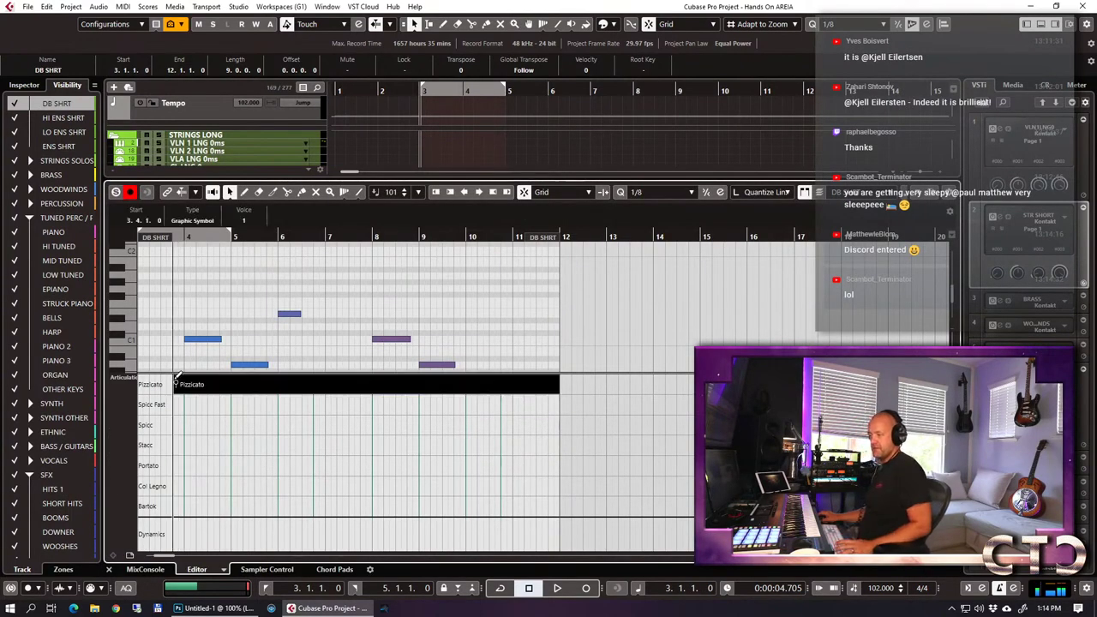
{"action": "key", "text": "ctrl+e"}
{"action": "key", "text": "space"}
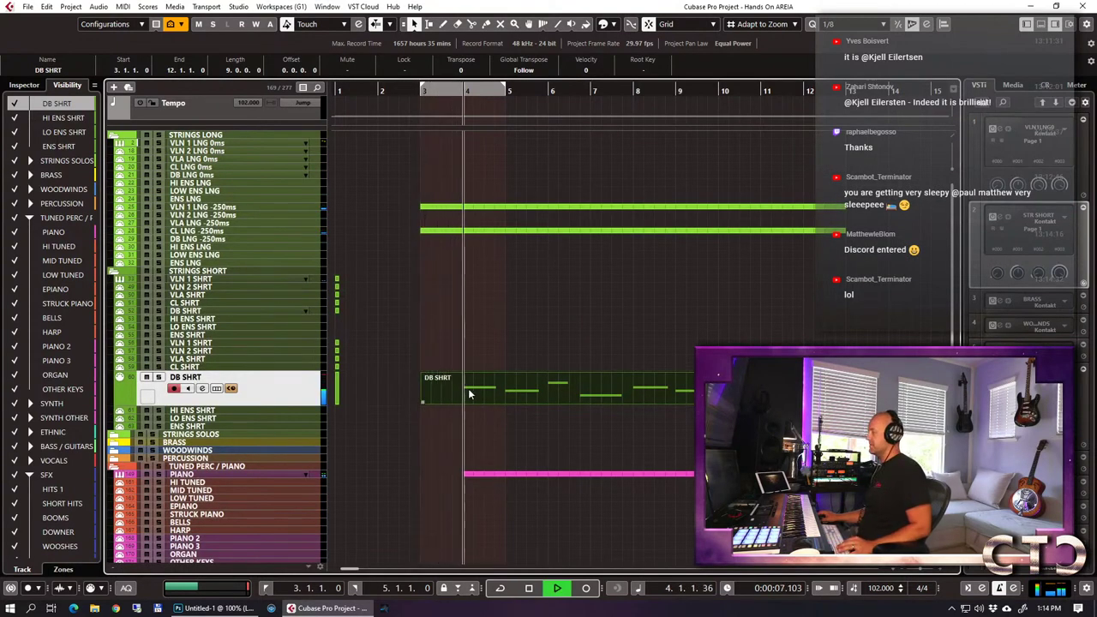
Stop playback and set the track delay to -250 ms on the lower DB, CL, VLA, VLN 2 and VLN 1 SHRT tracks.
{"action": "key", "text": "space"}
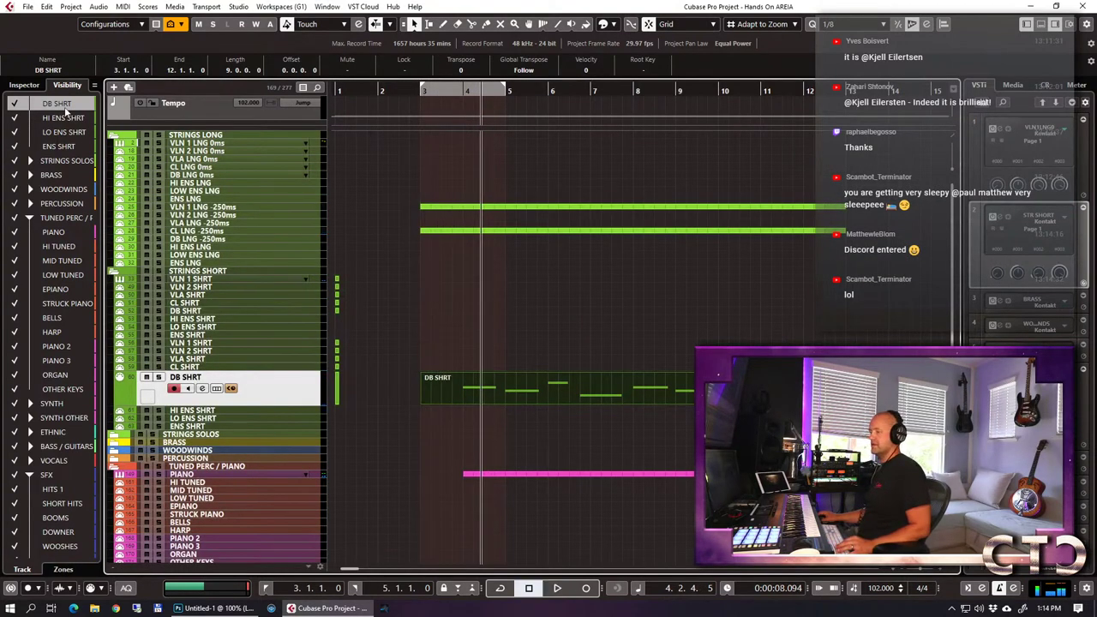
{"action": "left_click", "coordinate": [10, 87]}
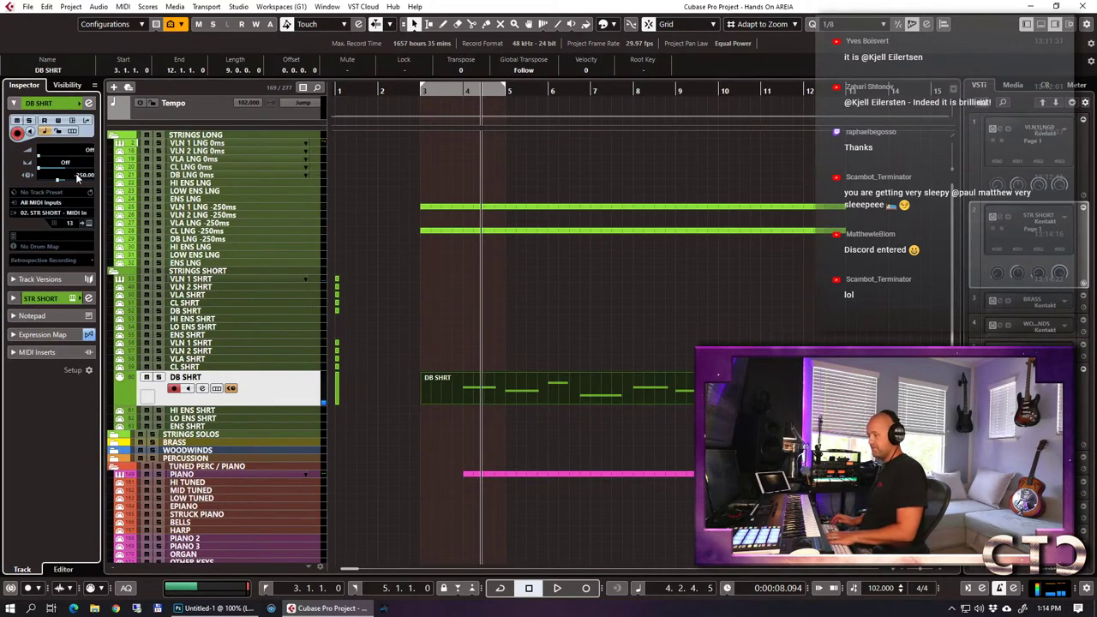
{"action": "key", "text": "Up"}
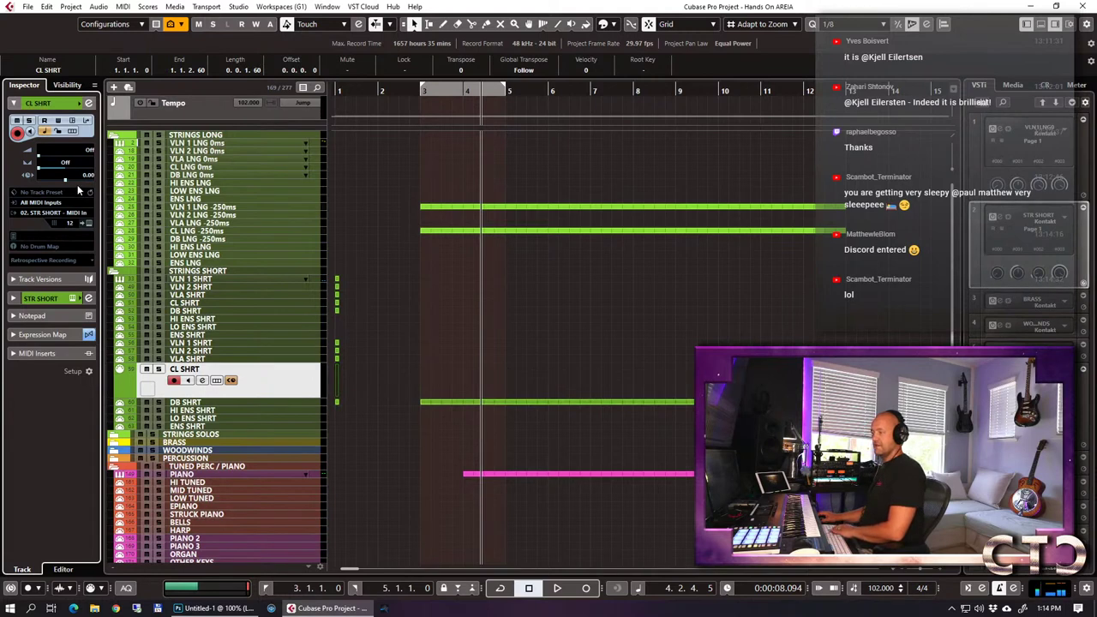
{"action": "left_click_drag", "start_coordinate": [85, 174], "coordinate": [86, 176]}
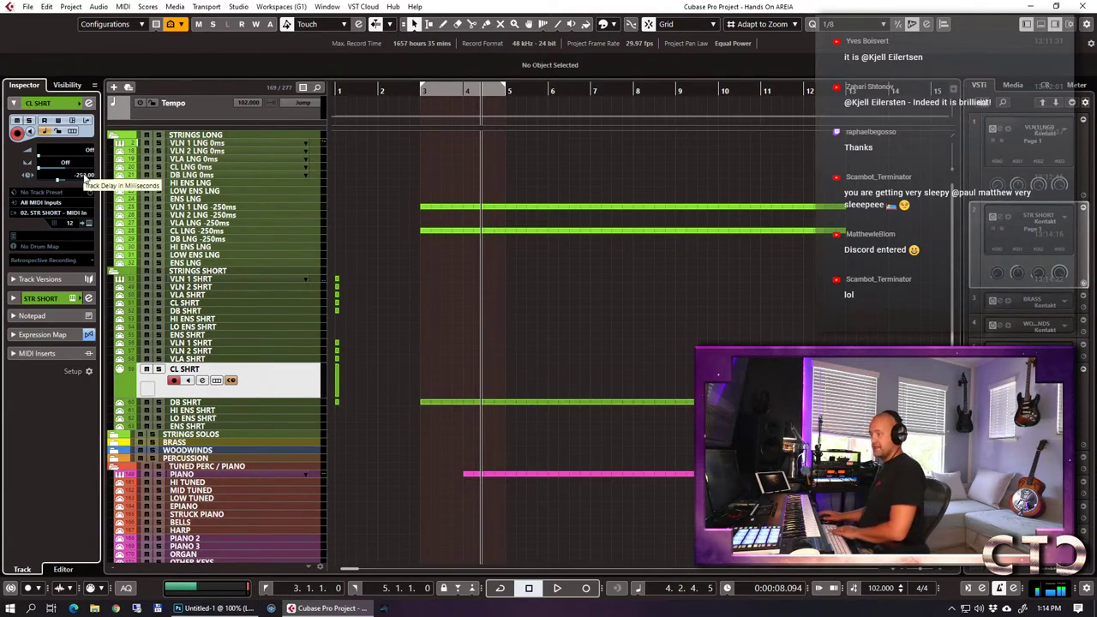
{"action": "key", "text": "Up"}
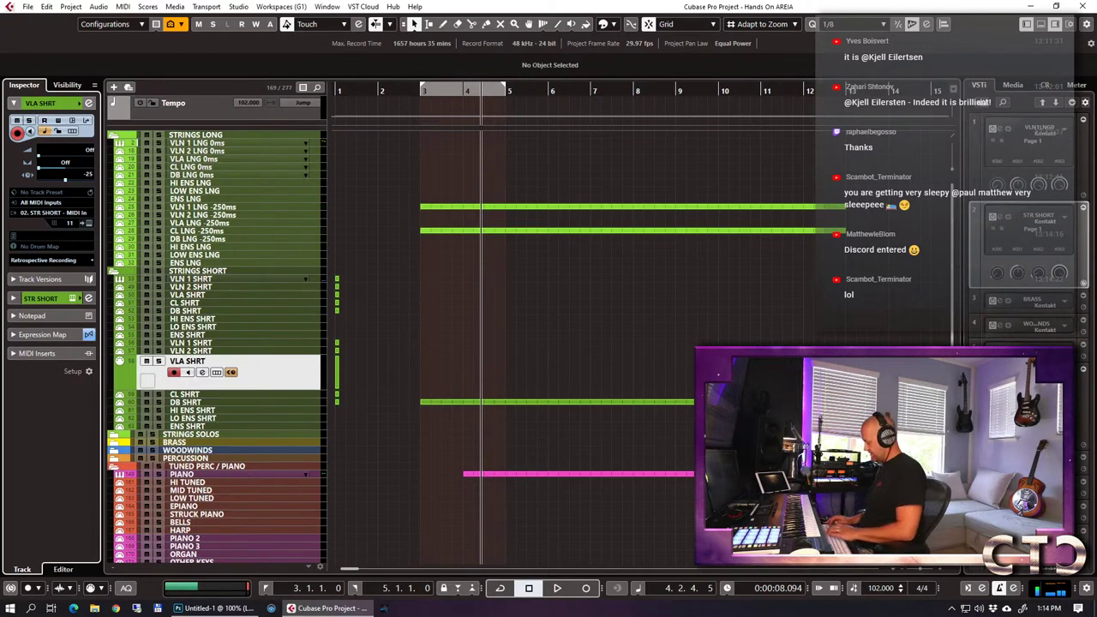
{"action": "key", "text": "Up"}
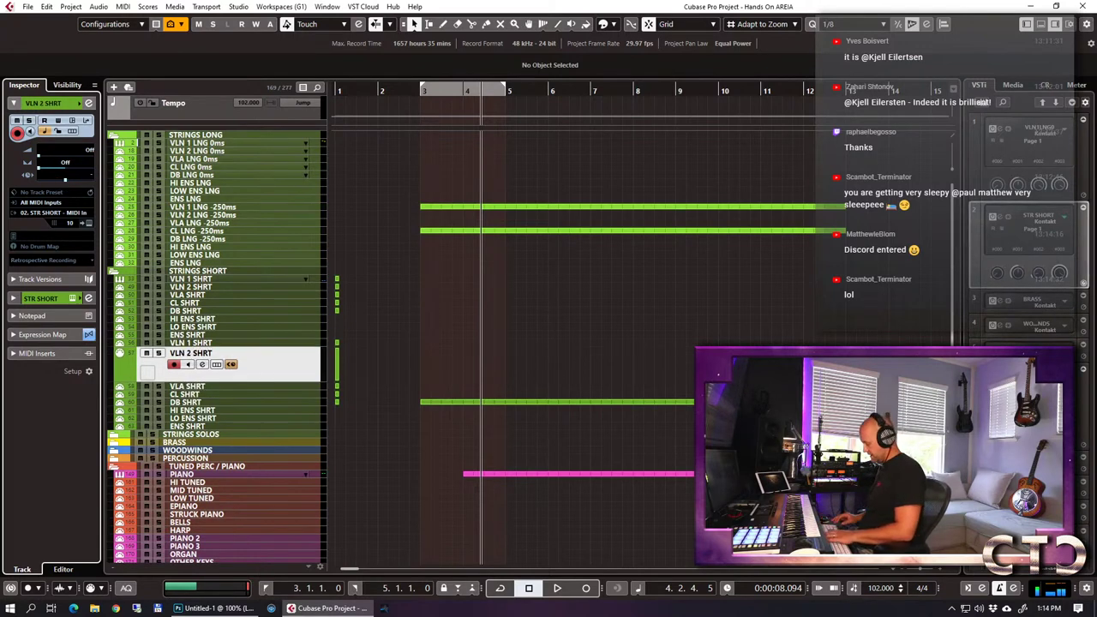
{"action": "key", "text": "Up"}
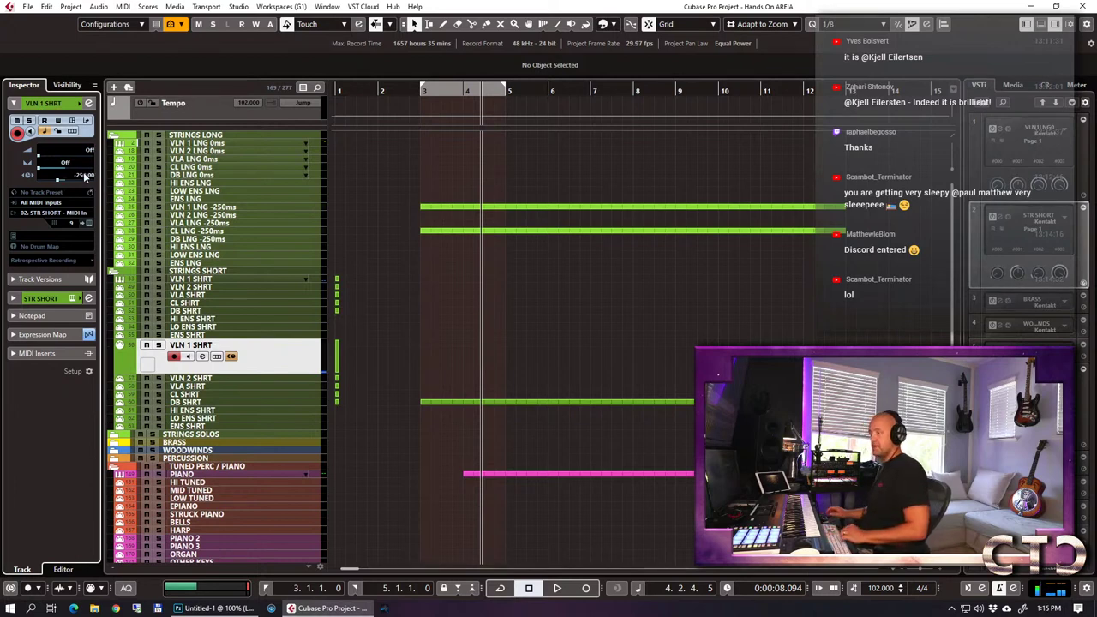
Play the arrangement from bar 3 to about bar 8 to hear the bass part with the long strings.
{"action": "key", "text": "KP_1"}
{"action": "key", "text": "space"}
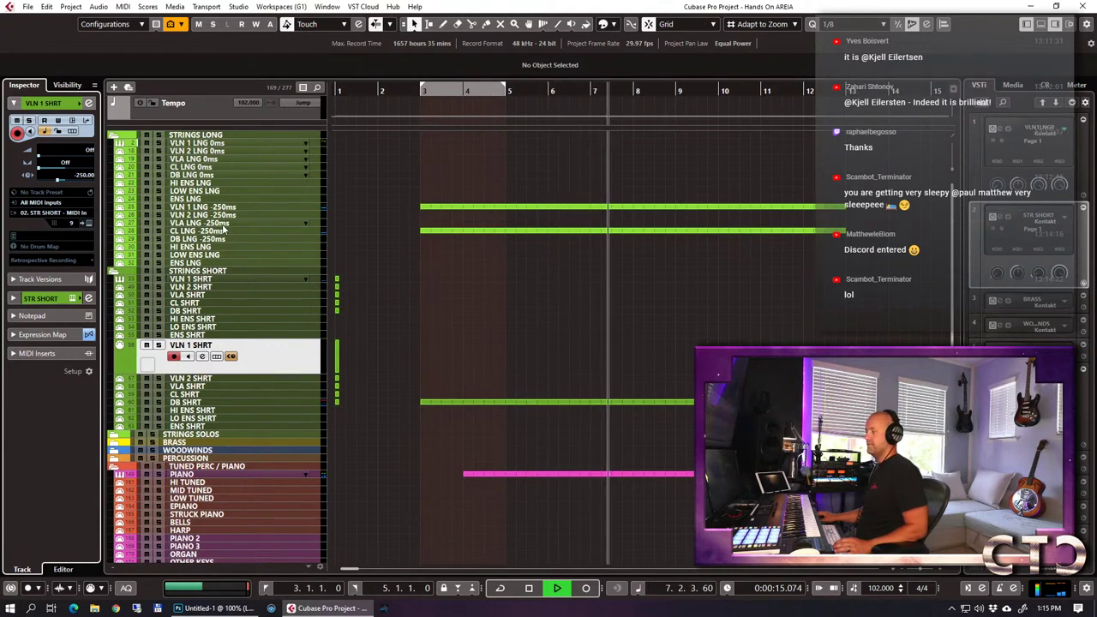
{"action": "scroll", "coordinate": [385, 230], "scroll_direction": "right", "scroll_amount": 1}
{"action": "key", "text": "space"}
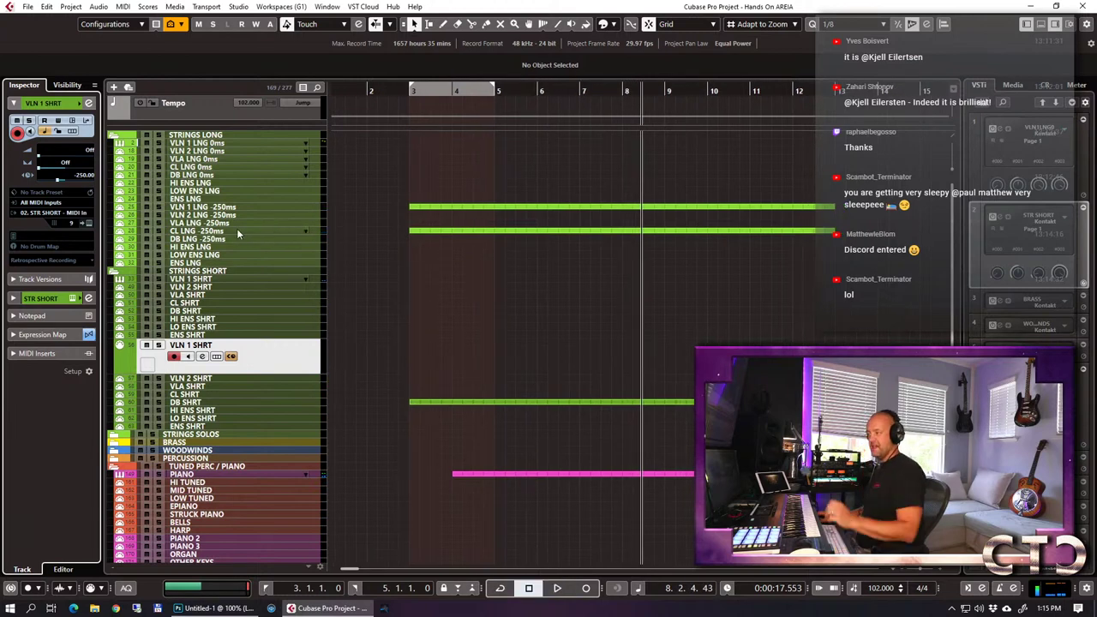
Show the VLN 2 LNG 0ms track's expression map and record a Harmonics line on the track from bar 3 into bar 12.
{"action": "left_click", "coordinate": [223, 151]}
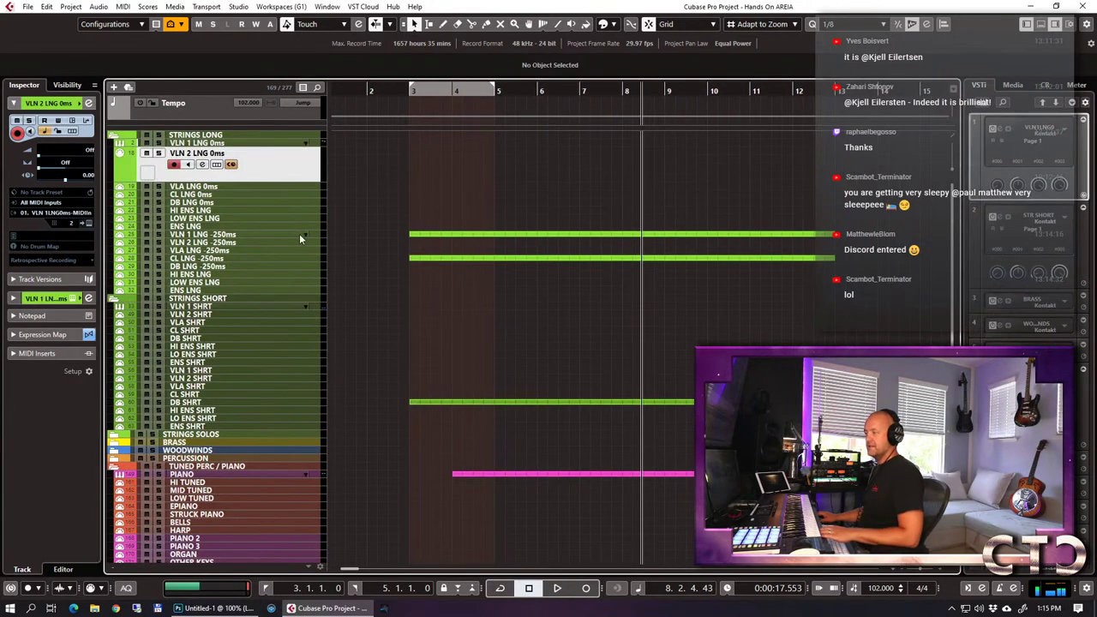
{"action": "left_click", "coordinate": [34, 333]}
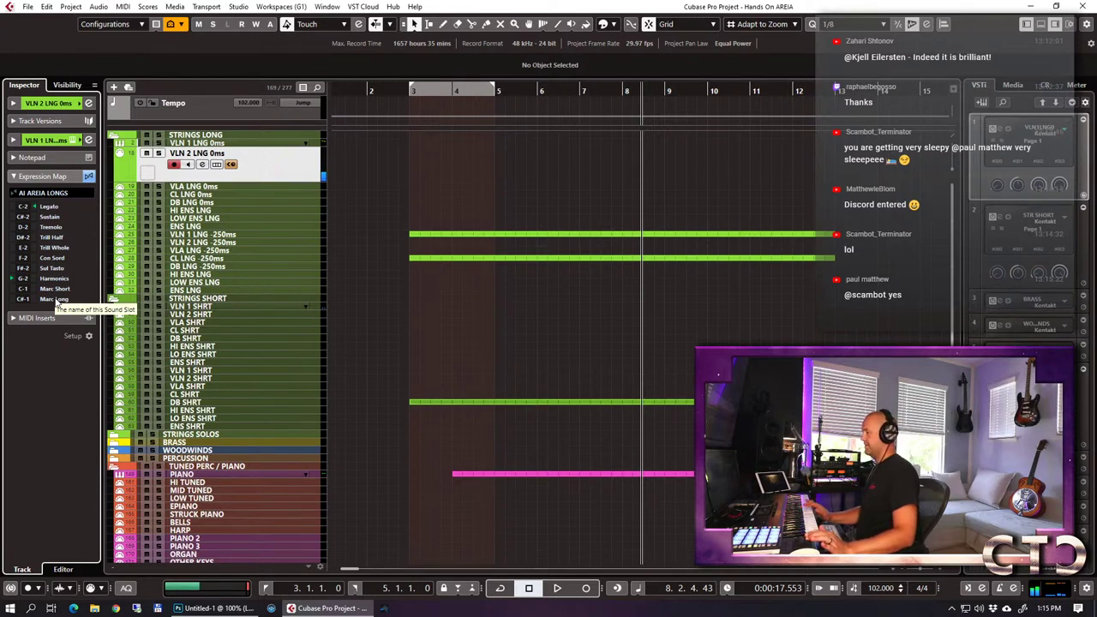
{"action": "key", "text": "space"}
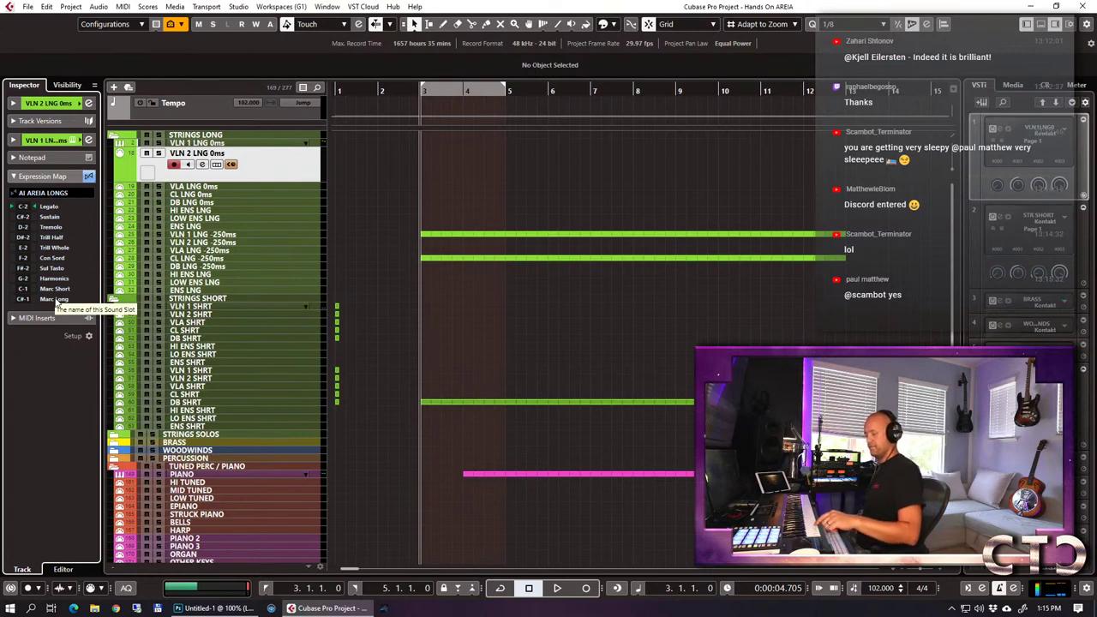
{"action": "key", "text": "KP_Multiply"}
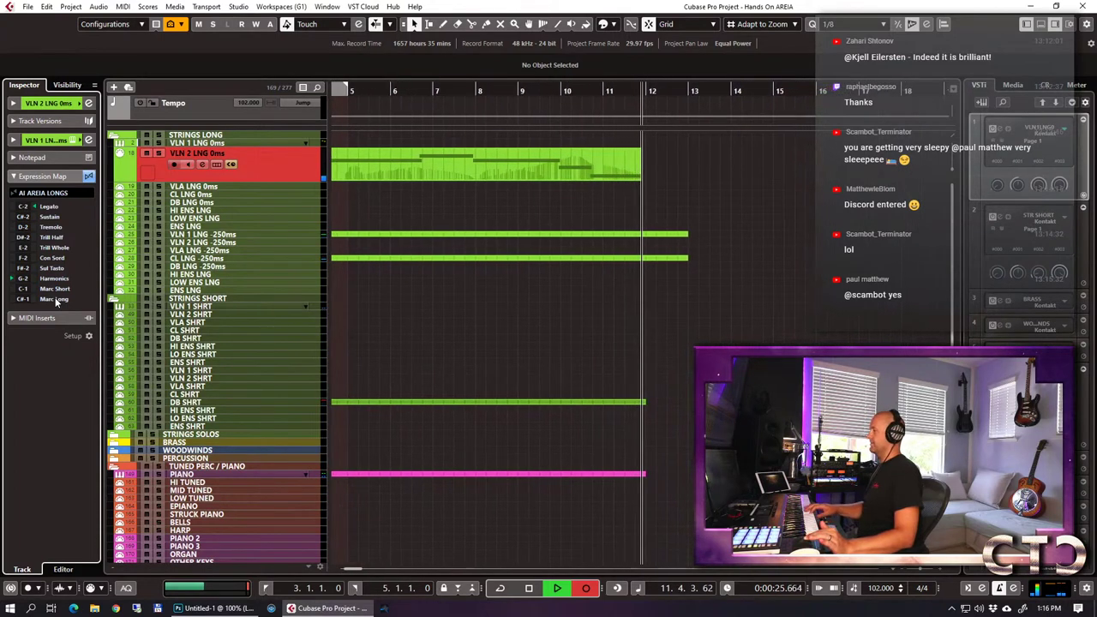
{"action": "key", "text": "space"}
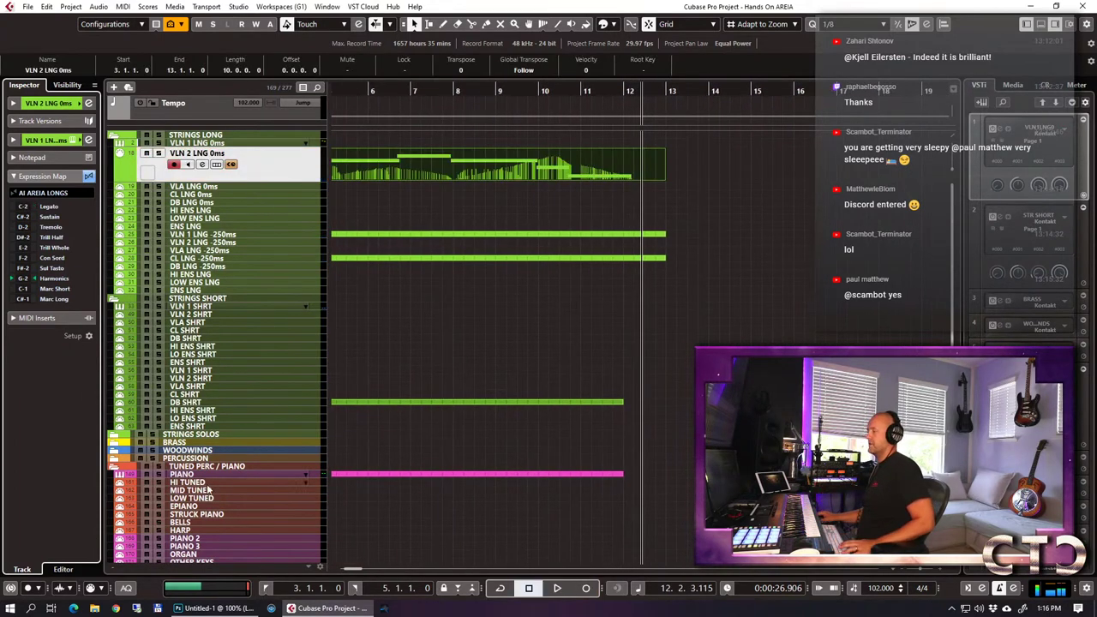
{"action": "scroll", "coordinate": [621, 320], "scroll_direction": "left", "scroll_amount": 5}
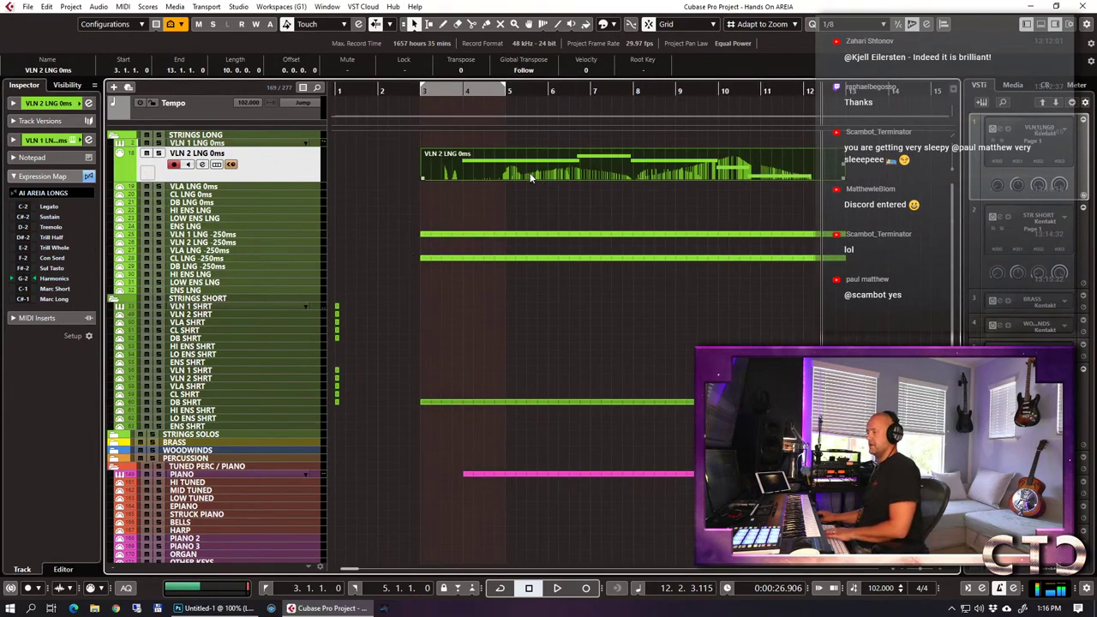
Quantize the recorded VLN 2 LNG 0ms notes to 1/4, and start both the Harmonics articulation and the part at bar 4.
{"action": "double_click", "coordinate": [531, 178]}
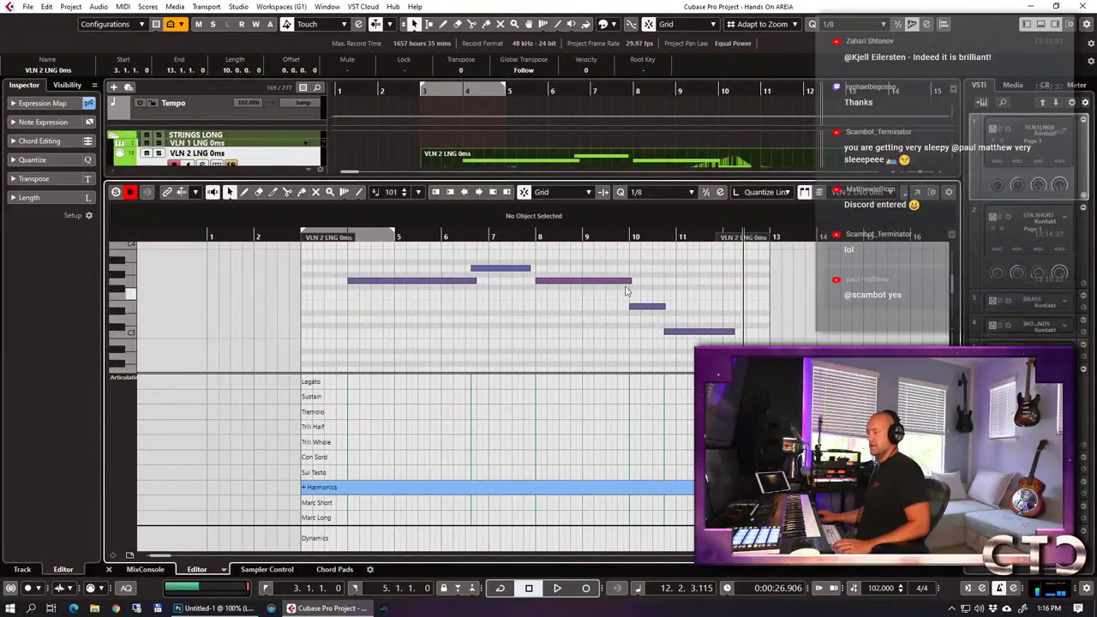
{"action": "left_click", "coordinate": [659, 192]}
{"action": "left_click", "coordinate": [661, 245]}
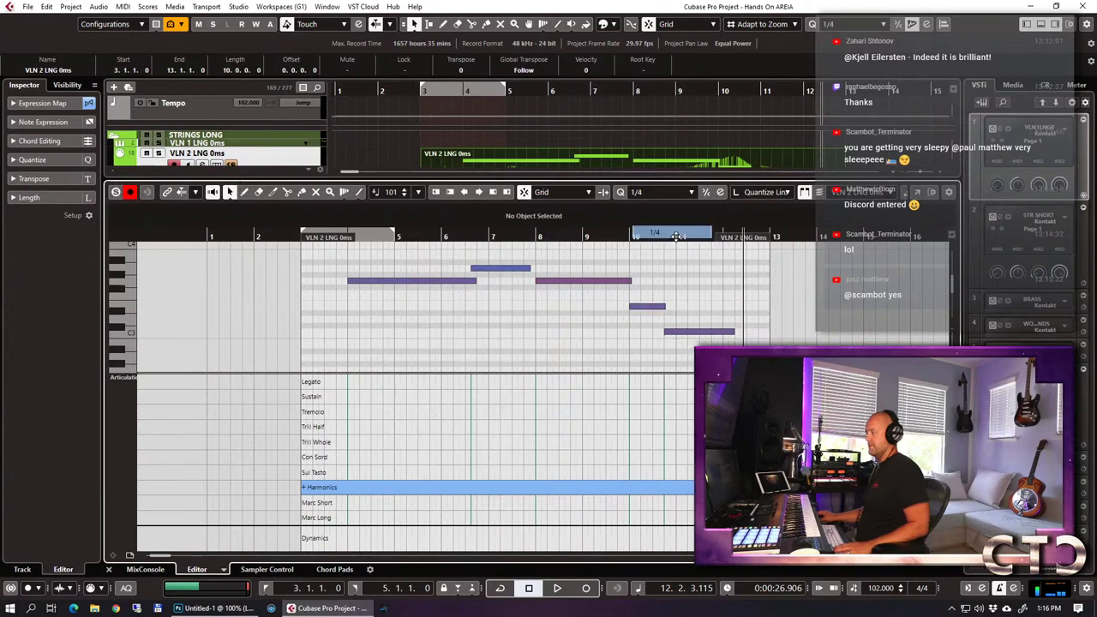
{"action": "left_click_drag", "start_coordinate": [336, 488], "coordinate": [371, 493]}
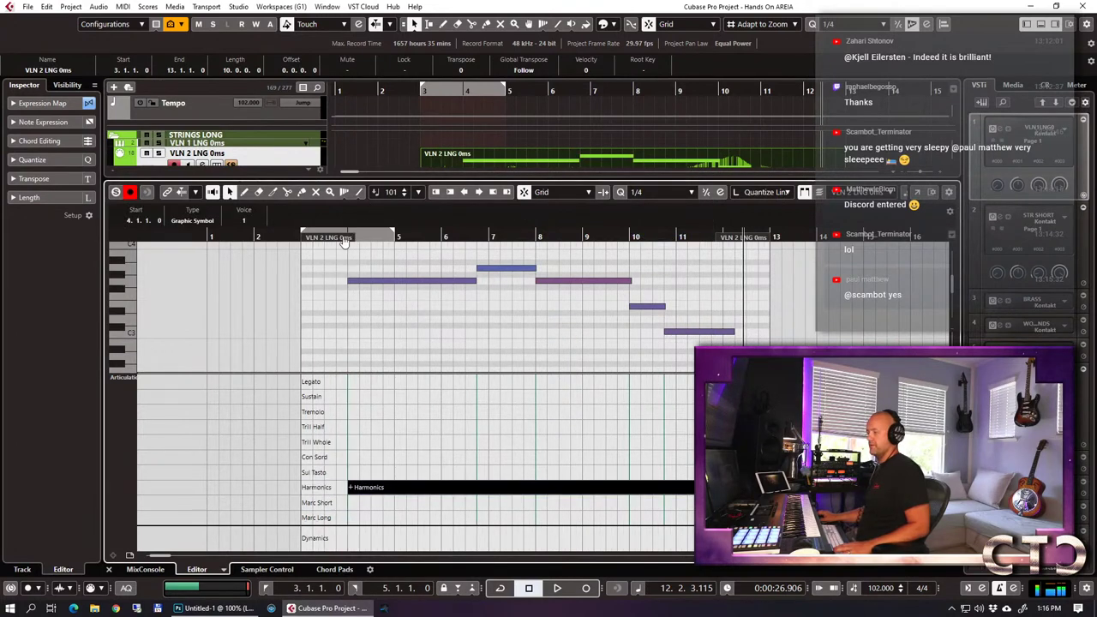
{"action": "key", "text": "Return"}
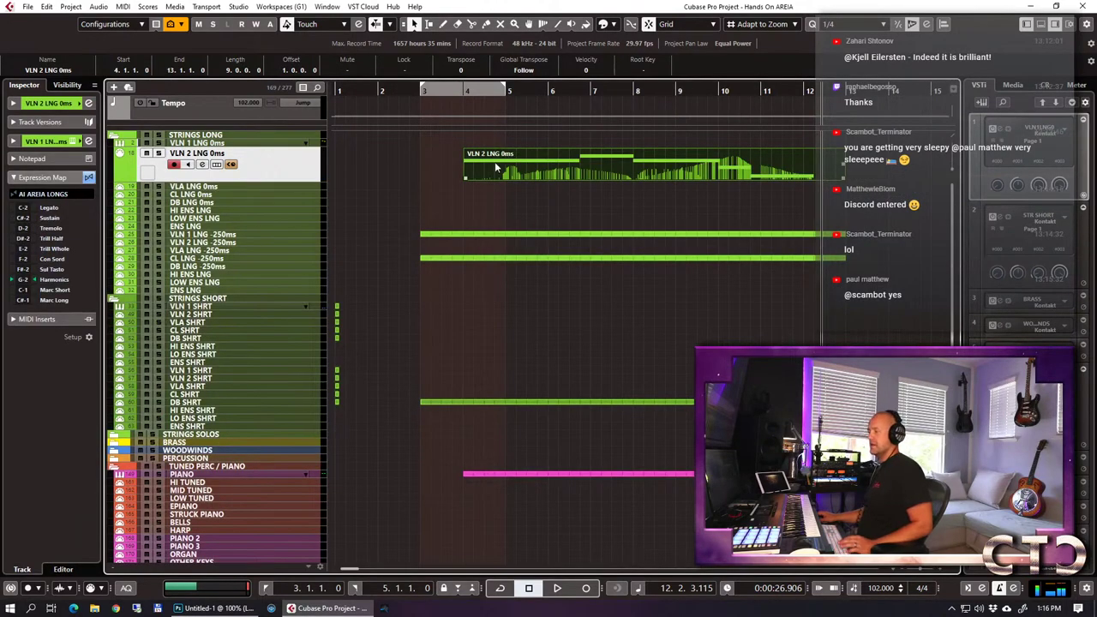
Open the long strings' Kontakt instance and expand both 16 Violins 2 LONG instruments to examine their microphone, reverb and articulation settings.
{"action": "left_click", "coordinate": [87, 140]}
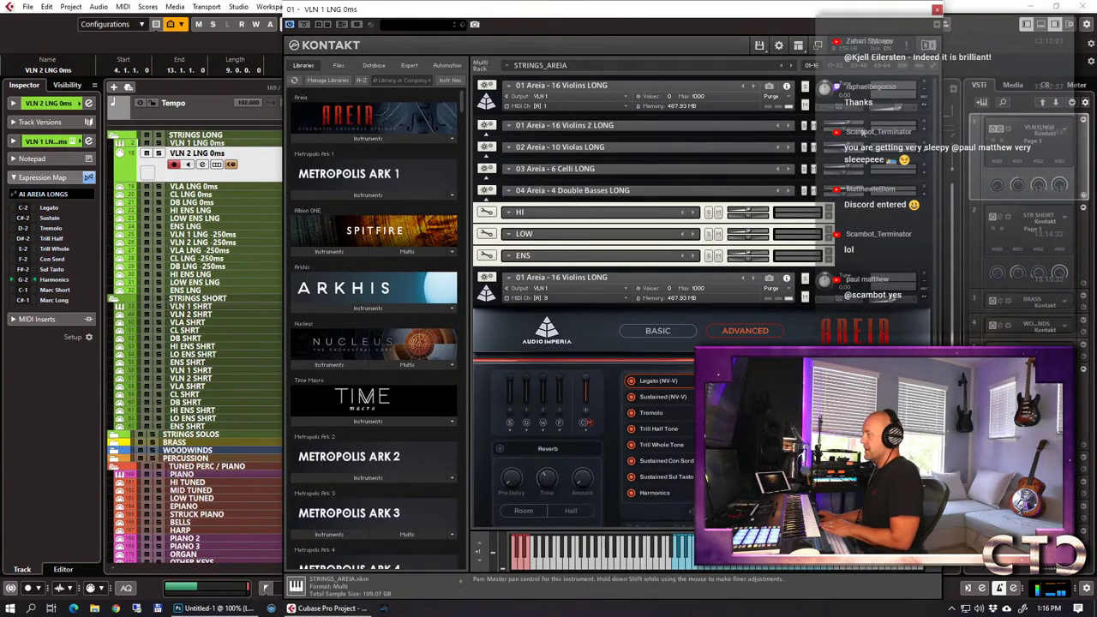
{"action": "left_click", "coordinate": [924, 128]}
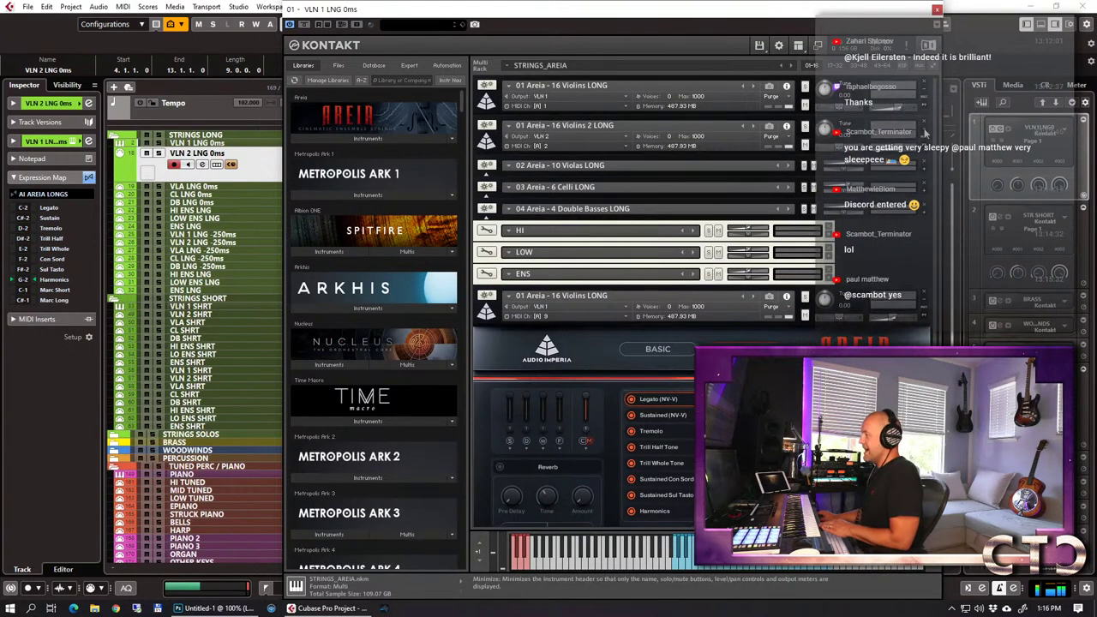
{"action": "left_click", "coordinate": [494, 146]}
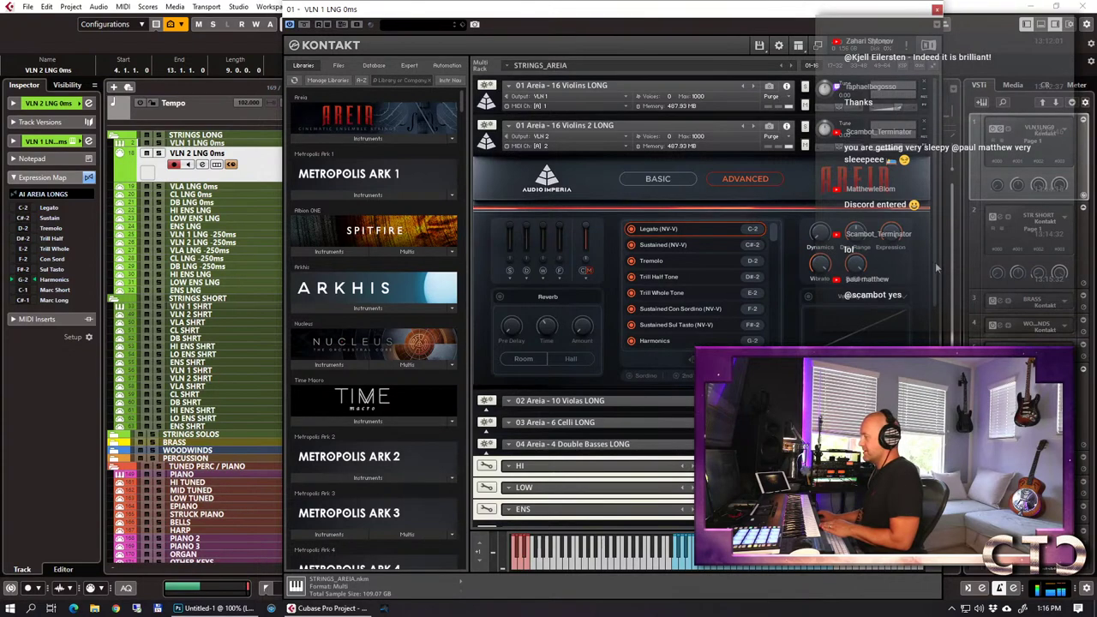
{"action": "scroll", "coordinate": [936, 260], "scroll_direction": "up", "scroll_amount": 2}
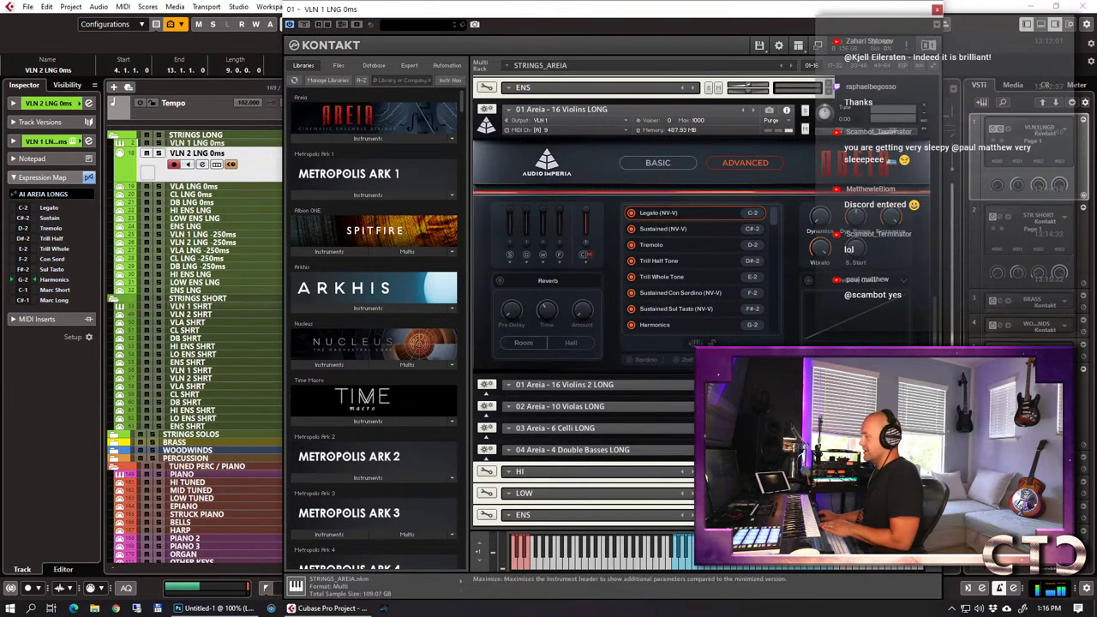
{"action": "left_click", "coordinate": [508, 385]}
{"action": "scroll", "coordinate": [487, 396], "scroll_direction": "down", "scroll_amount": 3}
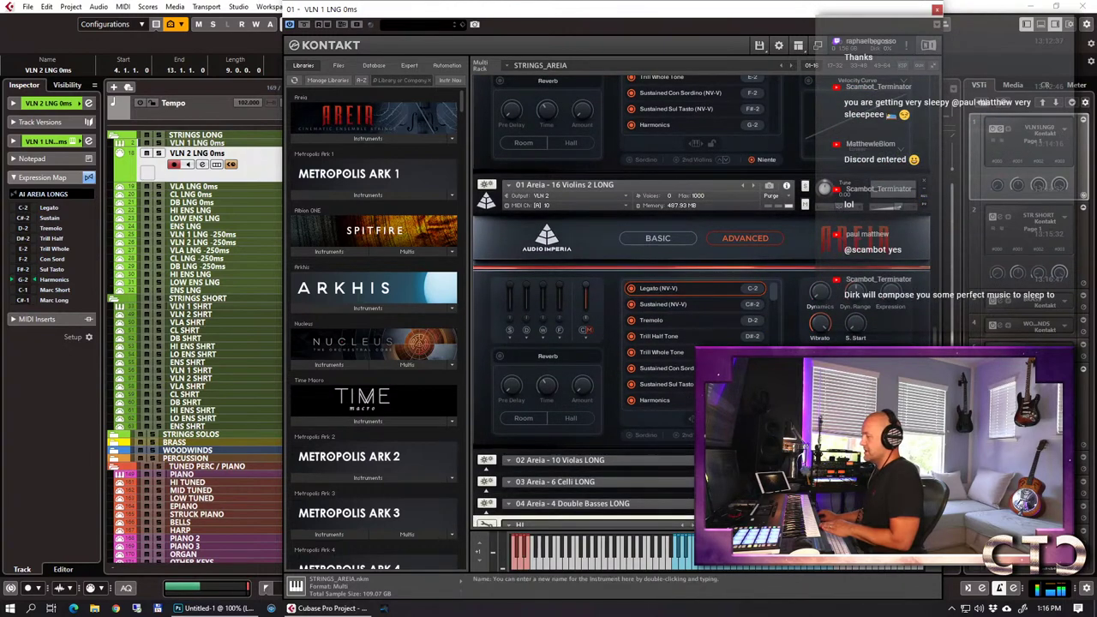
Expand the second set of Violas, Celli and Double Basses LONG instruments, examine their settings and close Kontakt.
{"action": "left_click", "coordinate": [508, 460]}
{"action": "scroll", "coordinate": [492, 419], "scroll_direction": "down", "scroll_amount": 1}
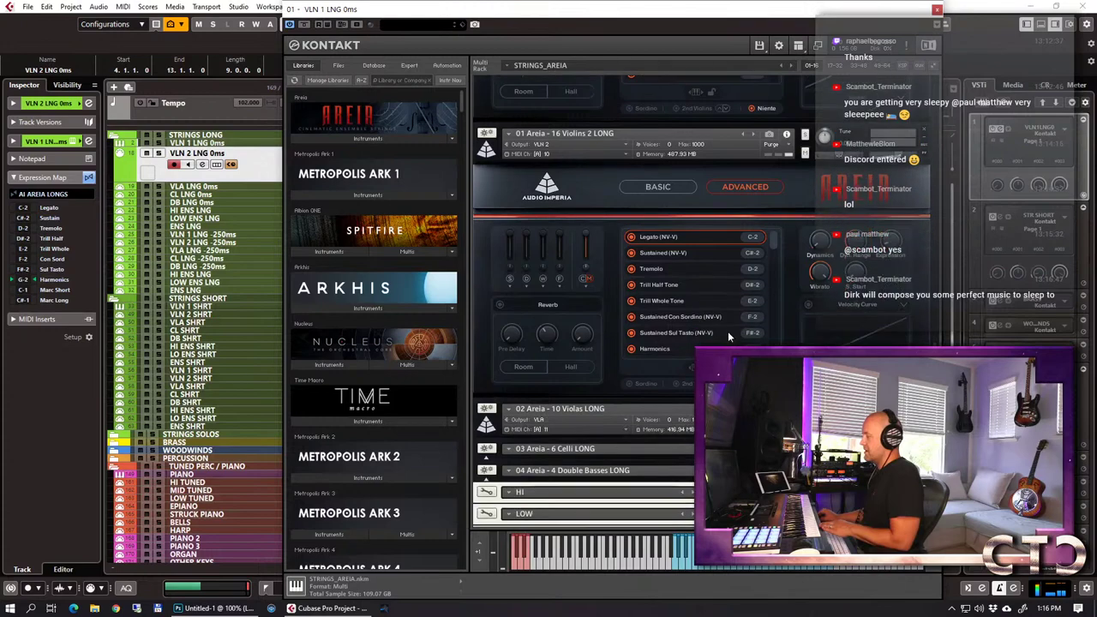
{"action": "left_click", "coordinate": [486, 405]}
{"action": "scroll", "coordinate": [478, 393], "scroll_direction": "down", "scroll_amount": 3}
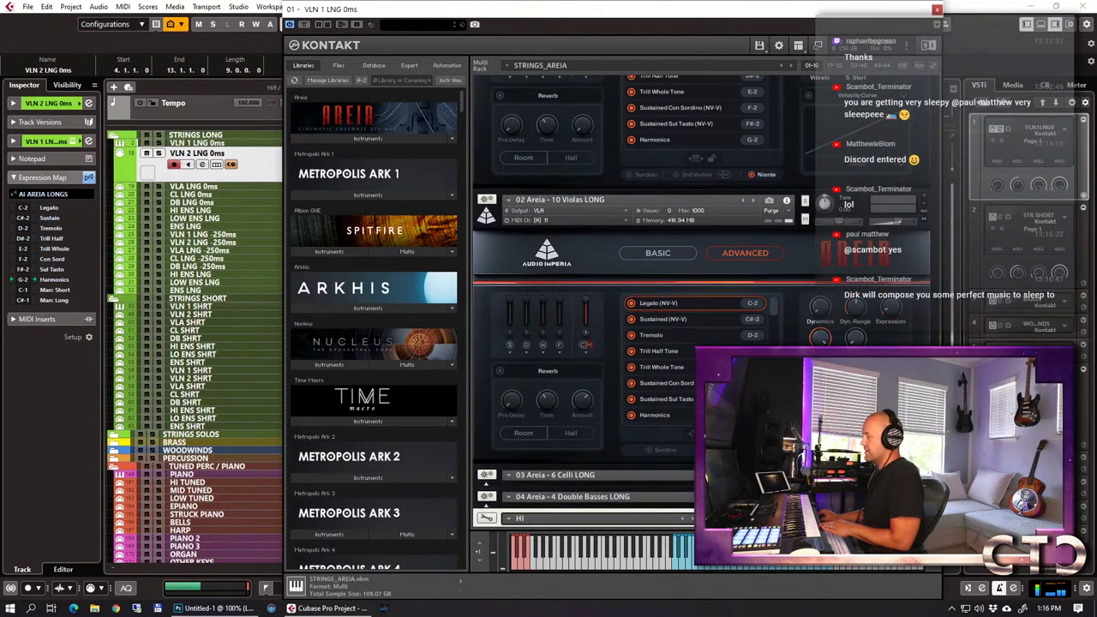
{"action": "scroll", "coordinate": [685, 337], "scroll_direction": "down", "scroll_amount": 1}
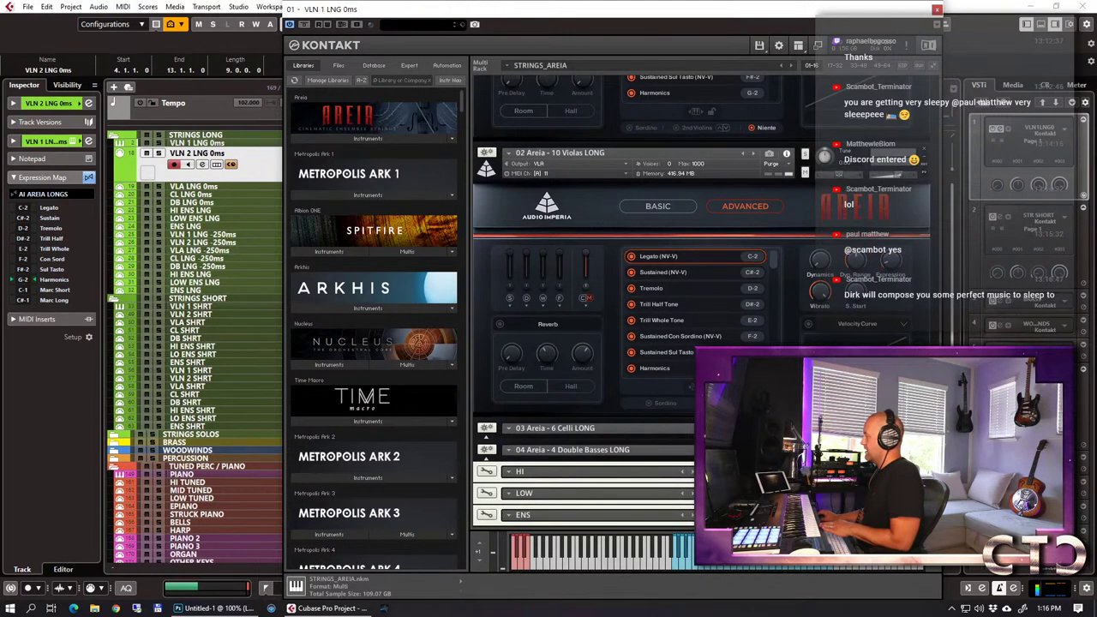
{"action": "left_click", "coordinate": [486, 428]}
{"action": "scroll", "coordinate": [488, 428], "scroll_direction": "down", "scroll_amount": 1}
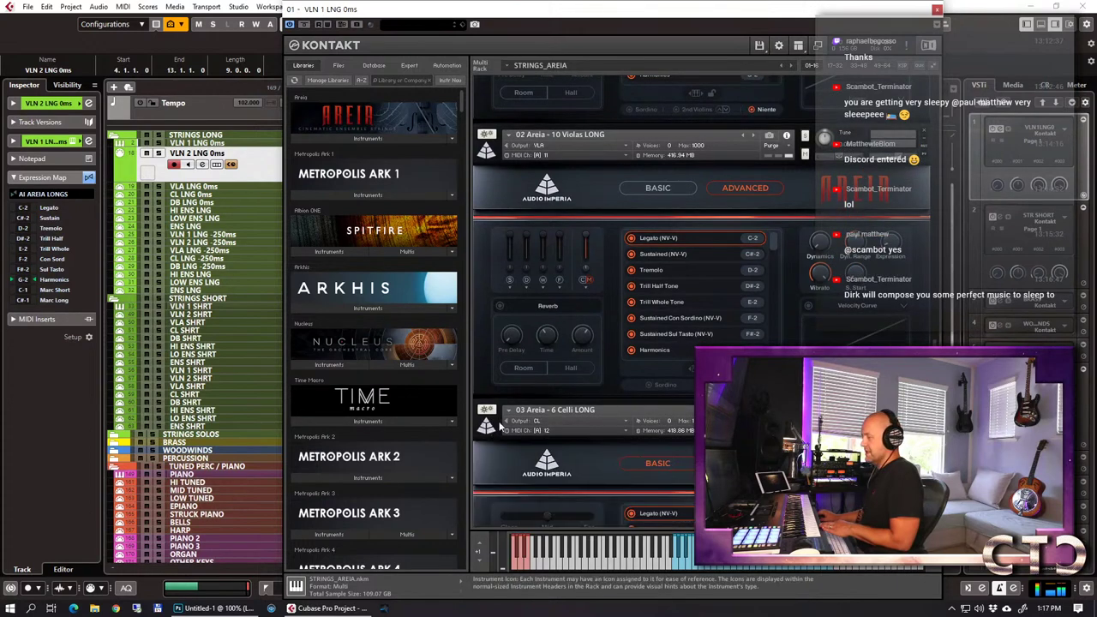
{"action": "scroll", "coordinate": [619, 395], "scroll_direction": "down", "scroll_amount": 5}
{"action": "scroll", "coordinate": [619, 401], "scroll_direction": "down", "scroll_amount": 1}
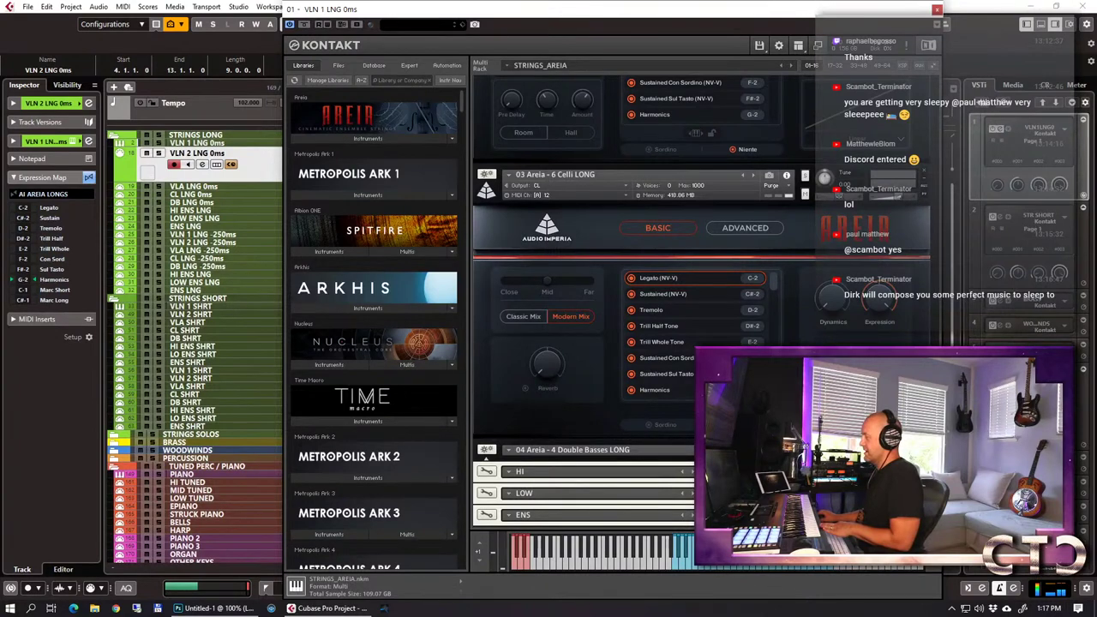
{"action": "scroll", "coordinate": [617, 343], "scroll_direction": "down", "scroll_amount": 1}
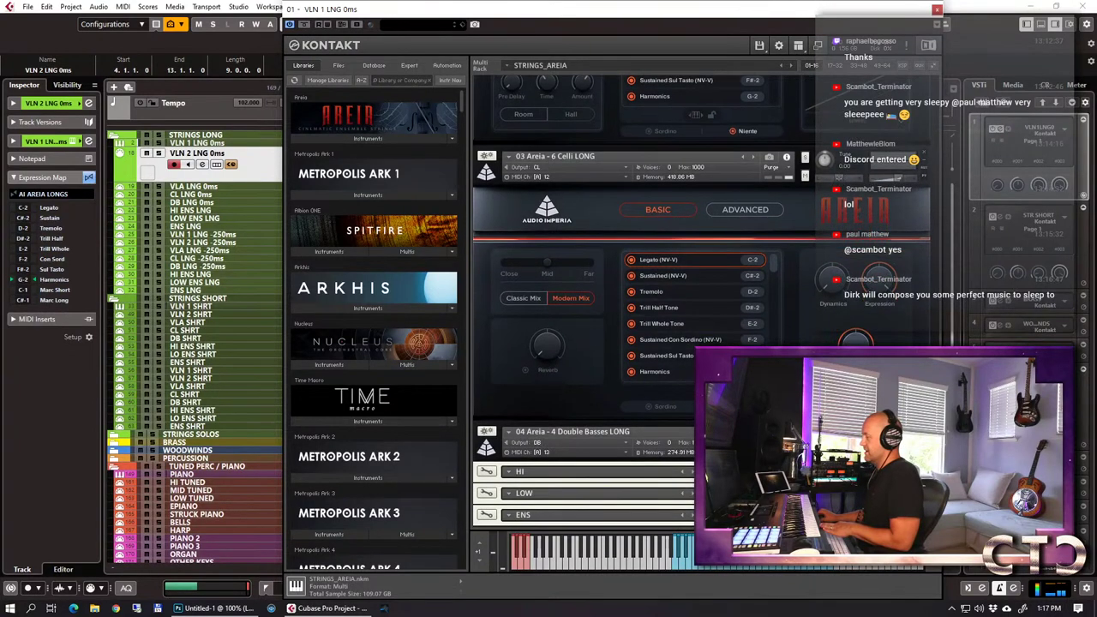
{"action": "left_click", "coordinate": [501, 449]}
{"action": "scroll", "coordinate": [599, 385], "scroll_direction": "down", "scroll_amount": 5}
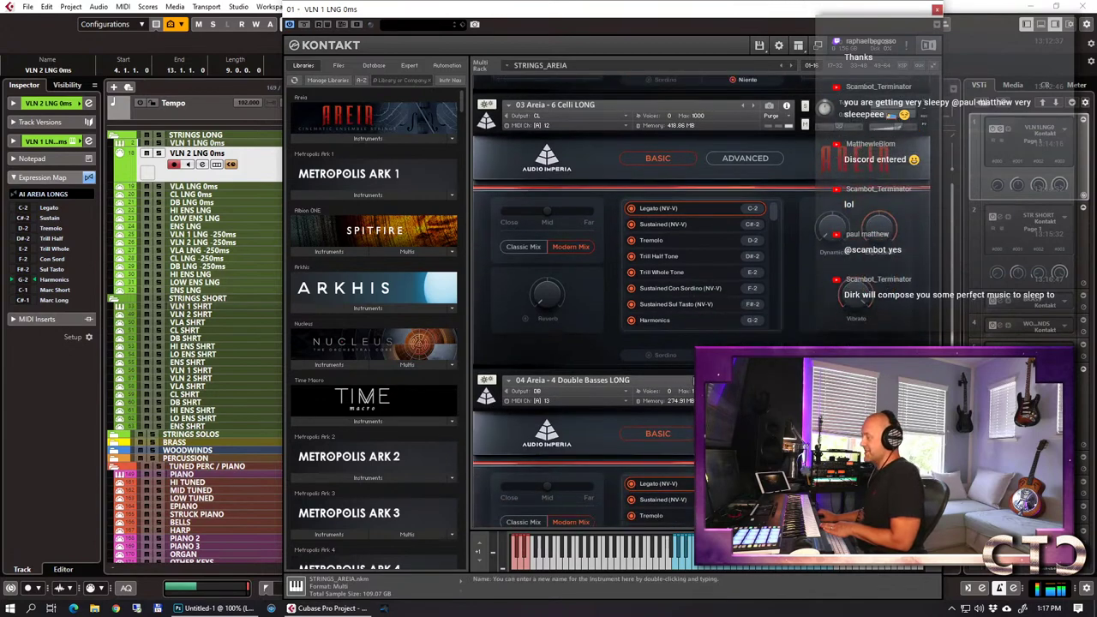
{"action": "scroll", "coordinate": [692, 372], "scroll_direction": "down", "scroll_amount": 2}
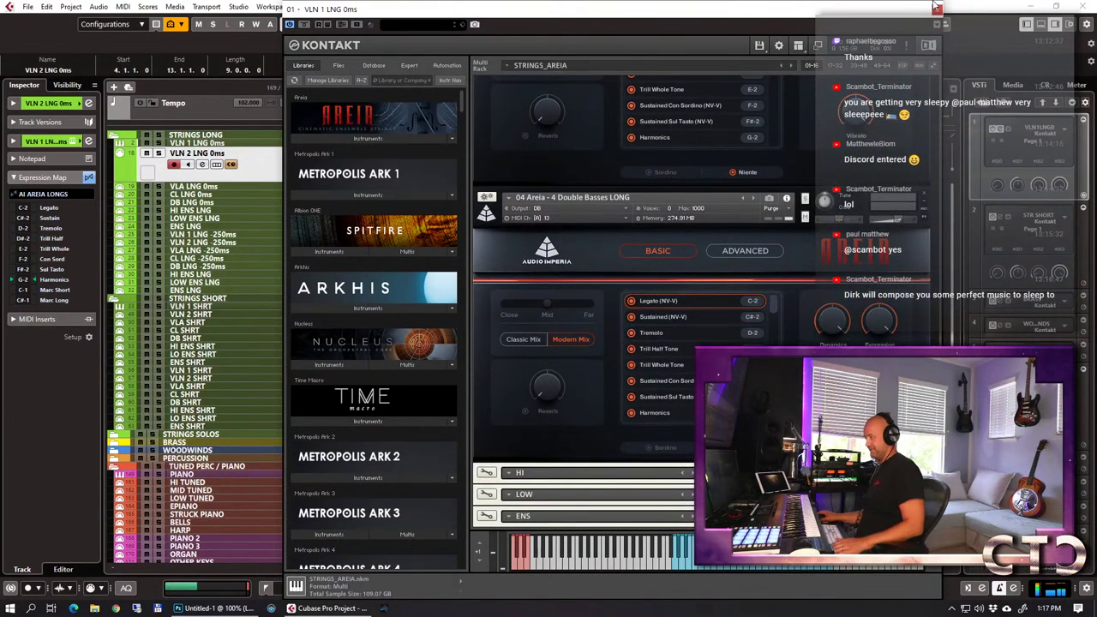
{"action": "left_click", "coordinate": [937, 11]}
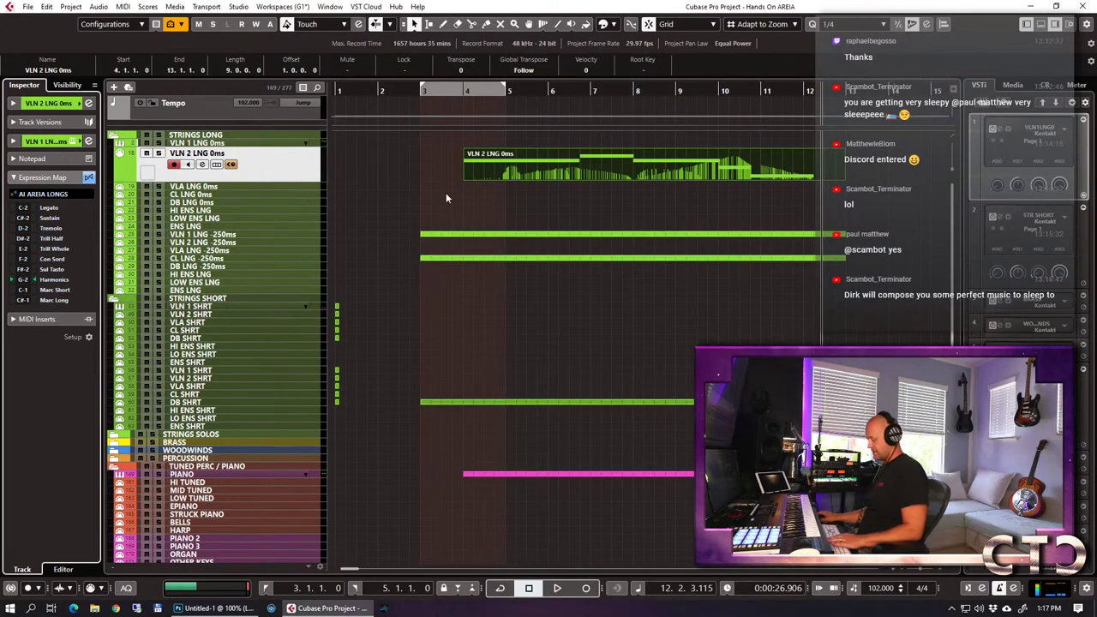
{"action": "key", "text": "ctrl+e"}
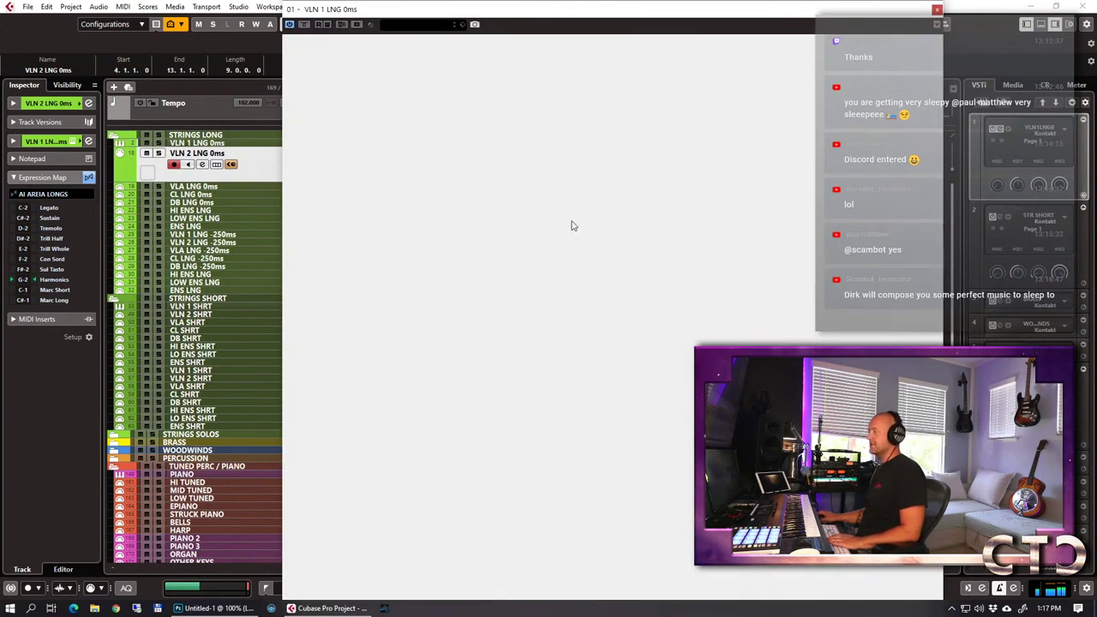
{"action": "key", "text": "ctrl+e"}
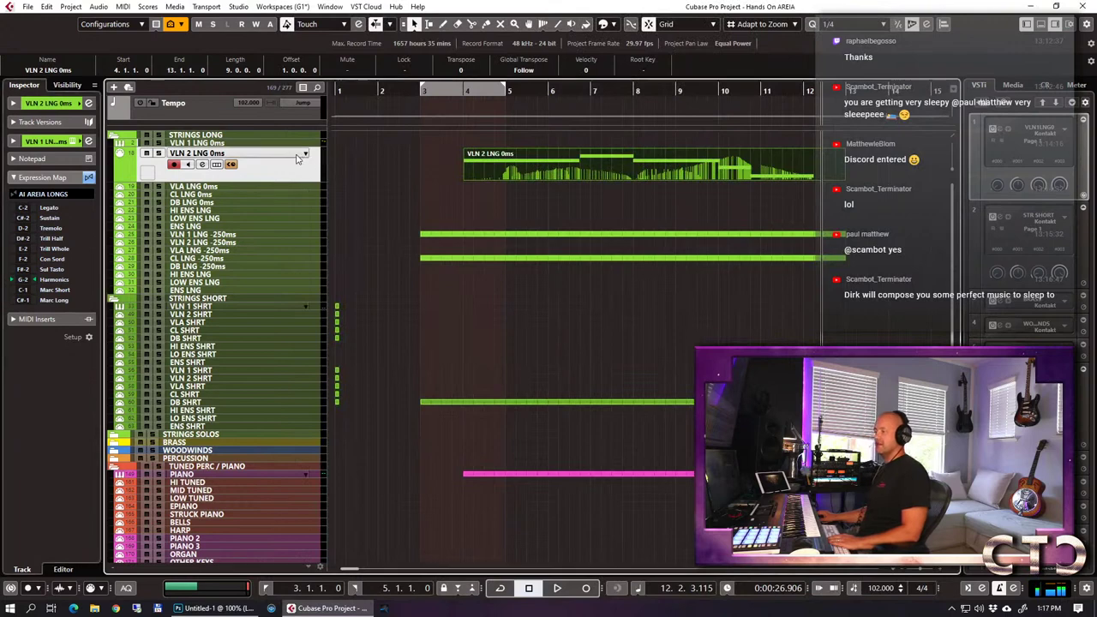
{"action": "left_click", "coordinate": [1072, 102]}
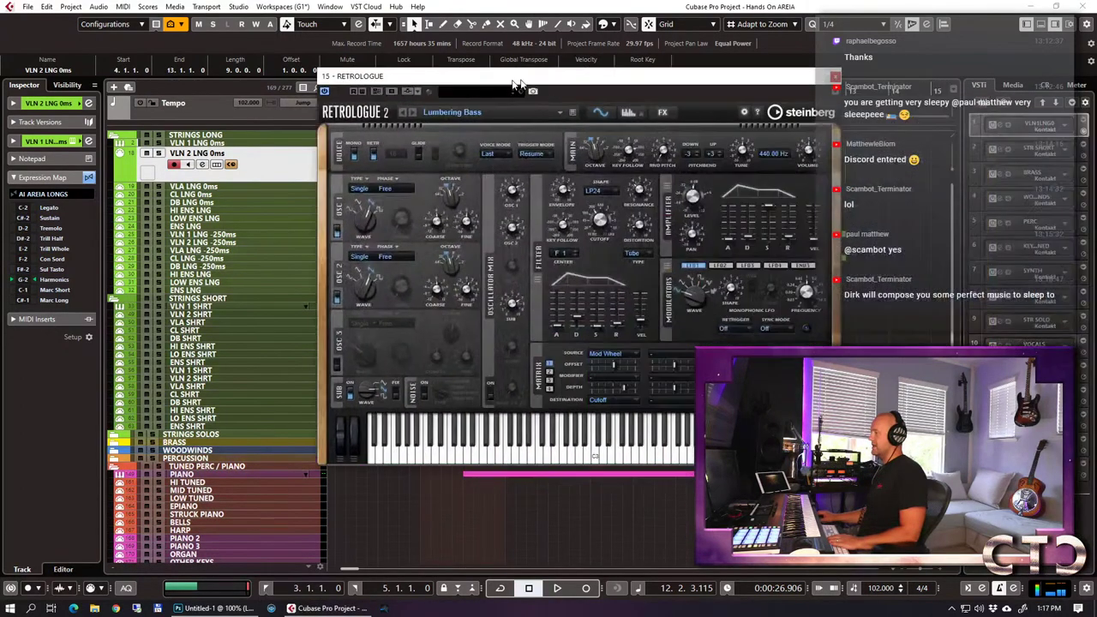
{"action": "left_click", "coordinate": [816, 74]}
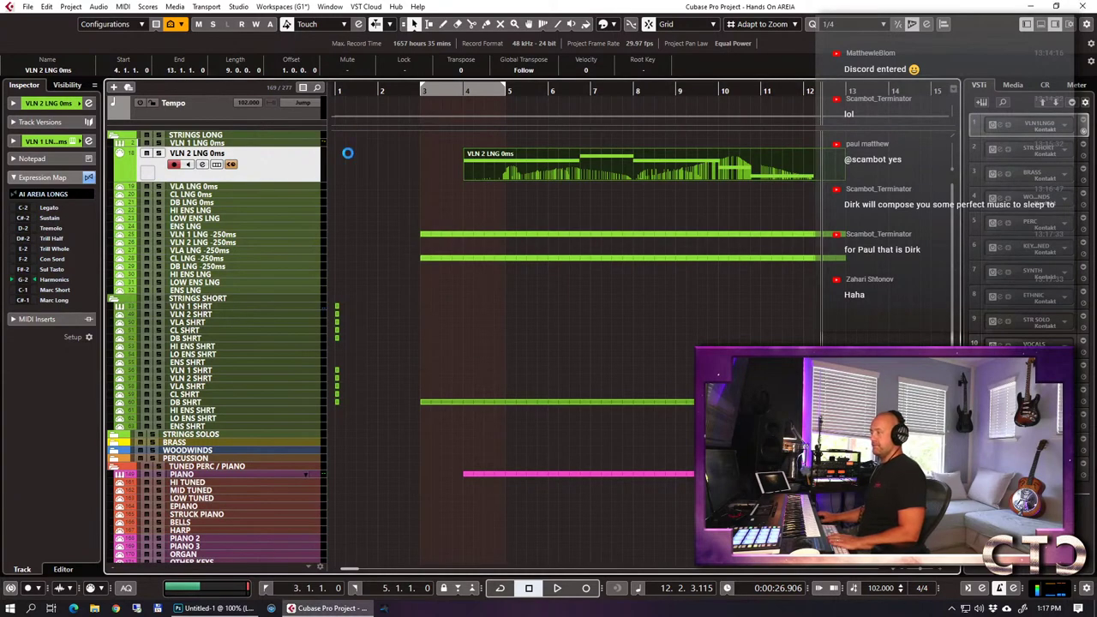
{"action": "key", "text": "Escape"}
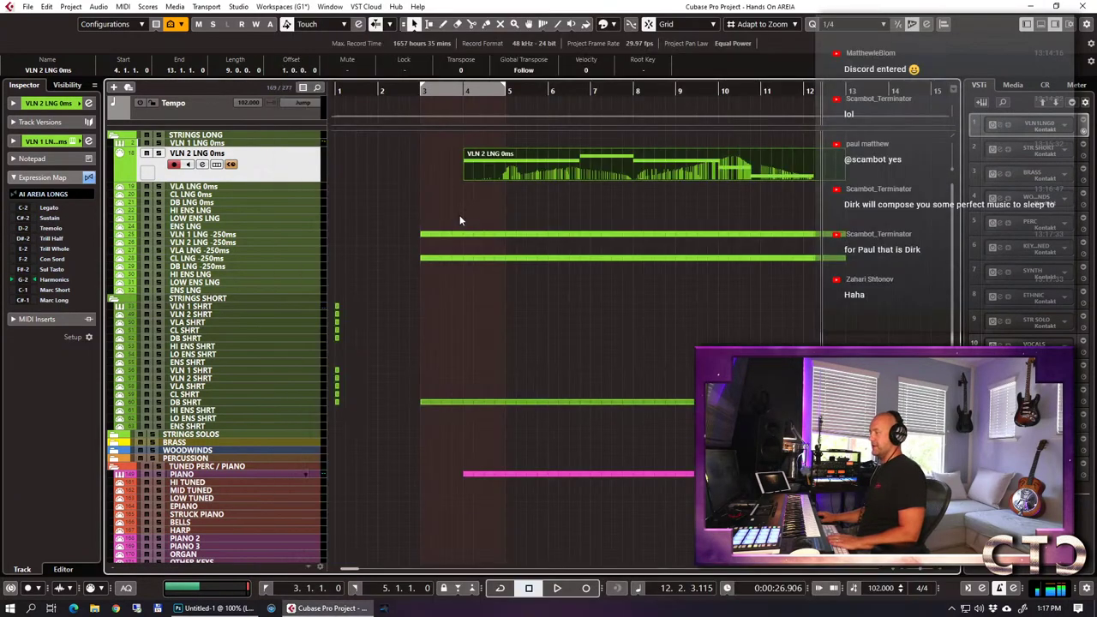
Redraw the start of the VLN 2 LNG 0ms part's CC 1 modulation as a straight rise from bar 4 to about bar 6.5, and audition it.
{"action": "key", "text": "space"}
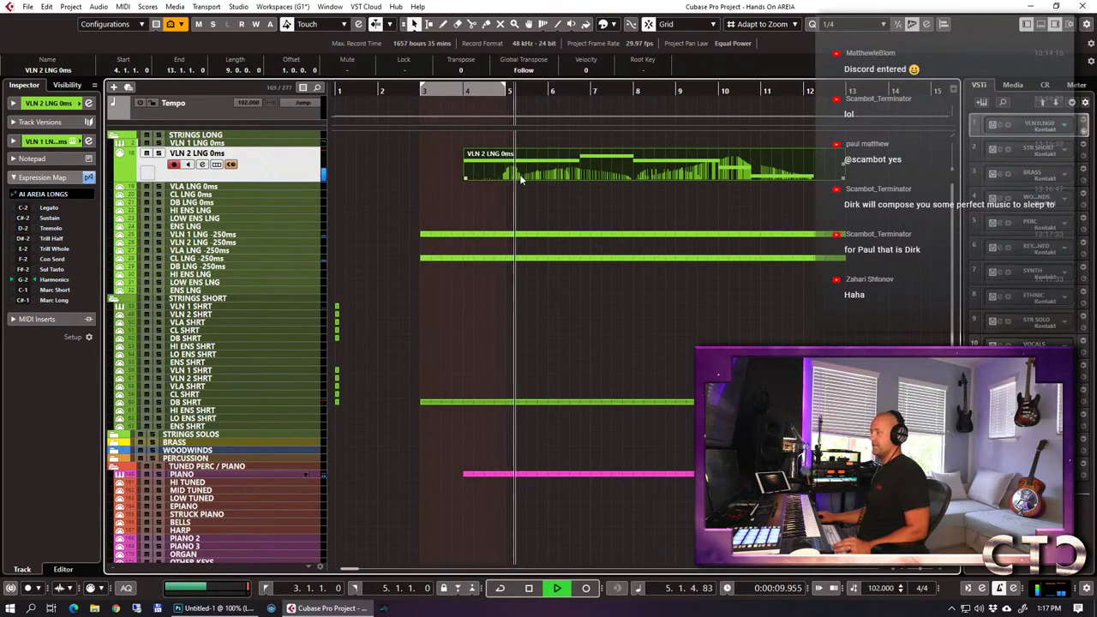
{"action": "key", "text": "space"}
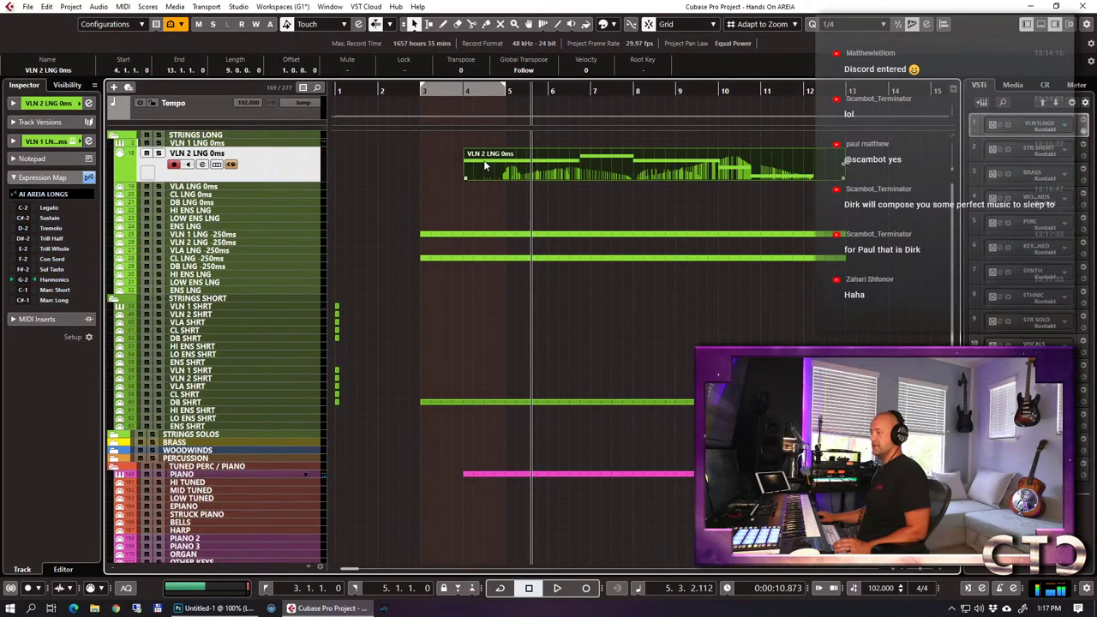
{"action": "key", "text": "ctrl+e"}
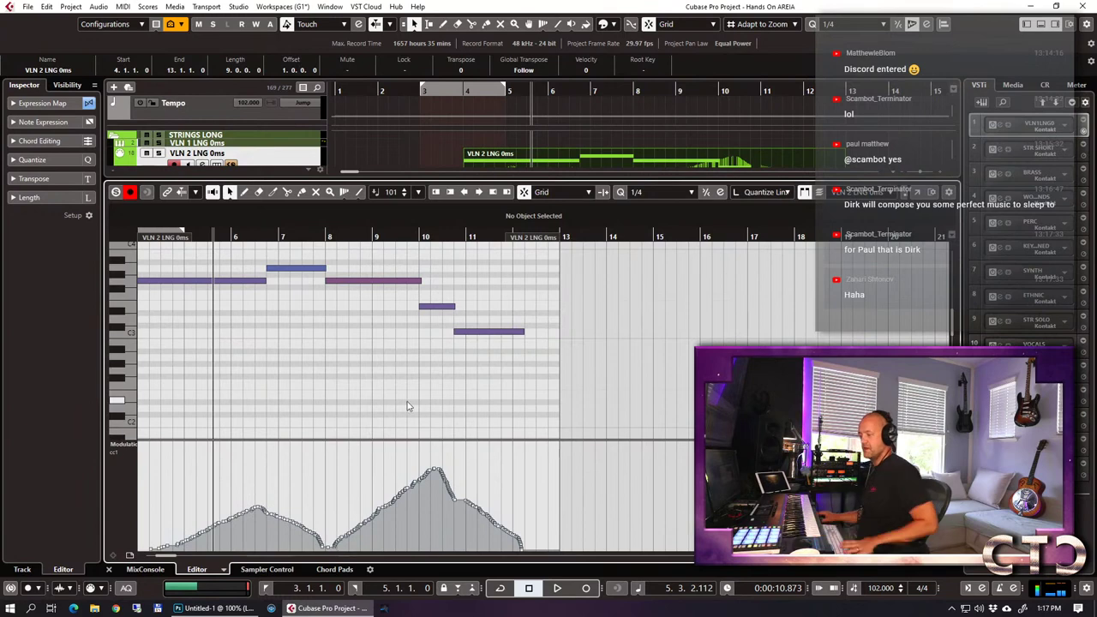
{"action": "scroll", "coordinate": [408, 406], "scroll_direction": "left", "scroll_amount": 4}
{"action": "right_click", "coordinate": [488, 474]}
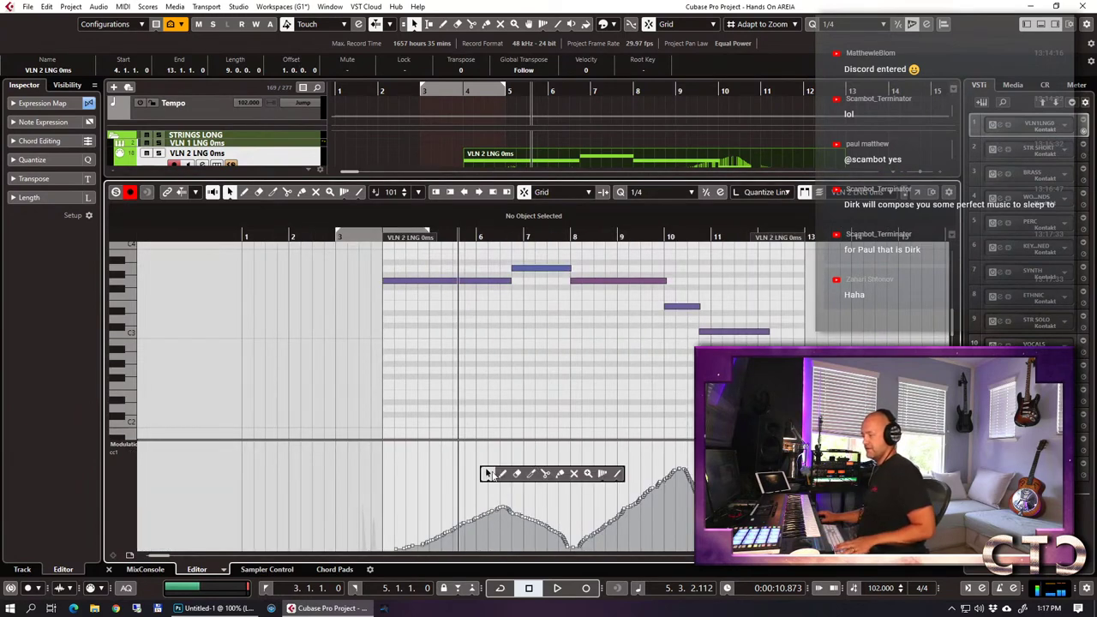
{"action": "left_click", "coordinate": [616, 474]}
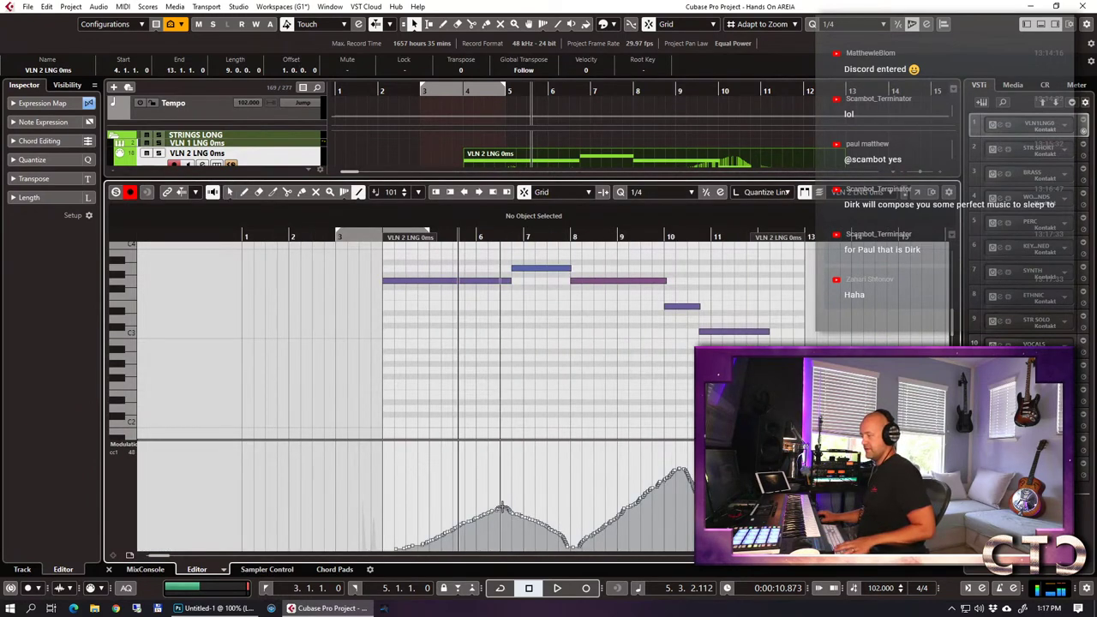
{"action": "left_click_drag", "start_coordinate": [501, 507], "coordinate": [408, 547]}
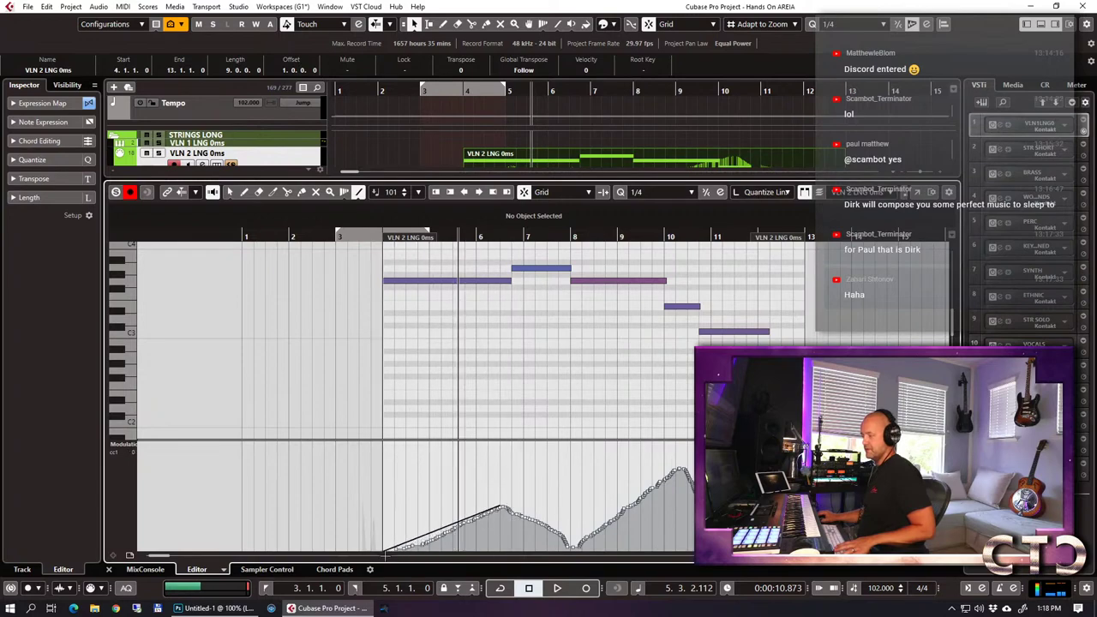
{"action": "right_click", "coordinate": [388, 534]}
{"action": "left_click", "coordinate": [387, 534]}
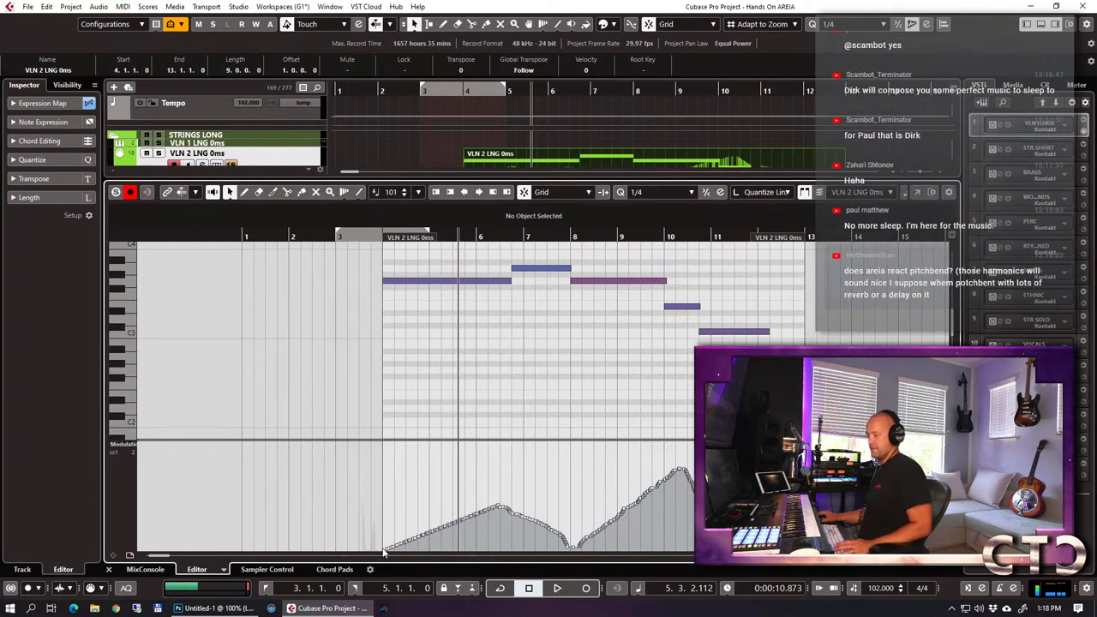
{"action": "key", "text": "ctrl+e"}
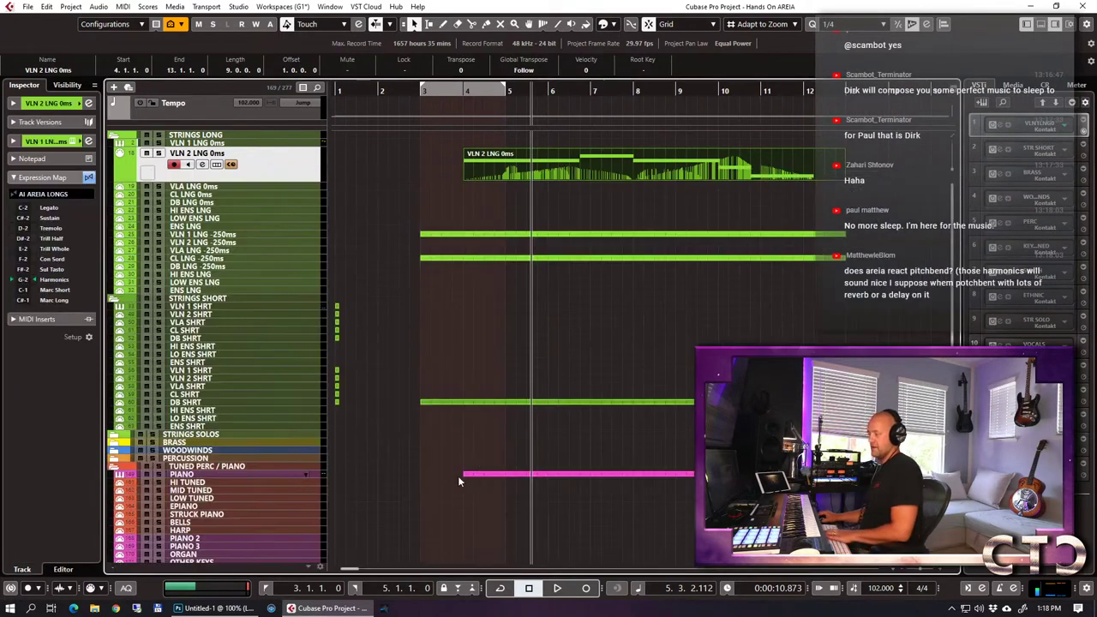
{"action": "key", "text": "space"}
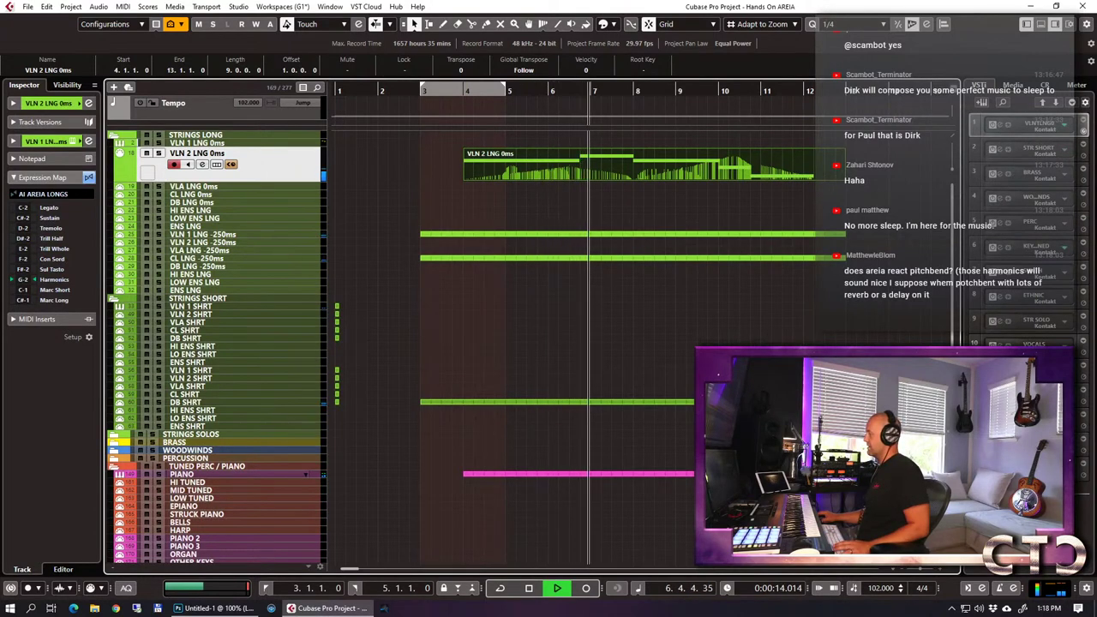
{"action": "key", "text": "space"}
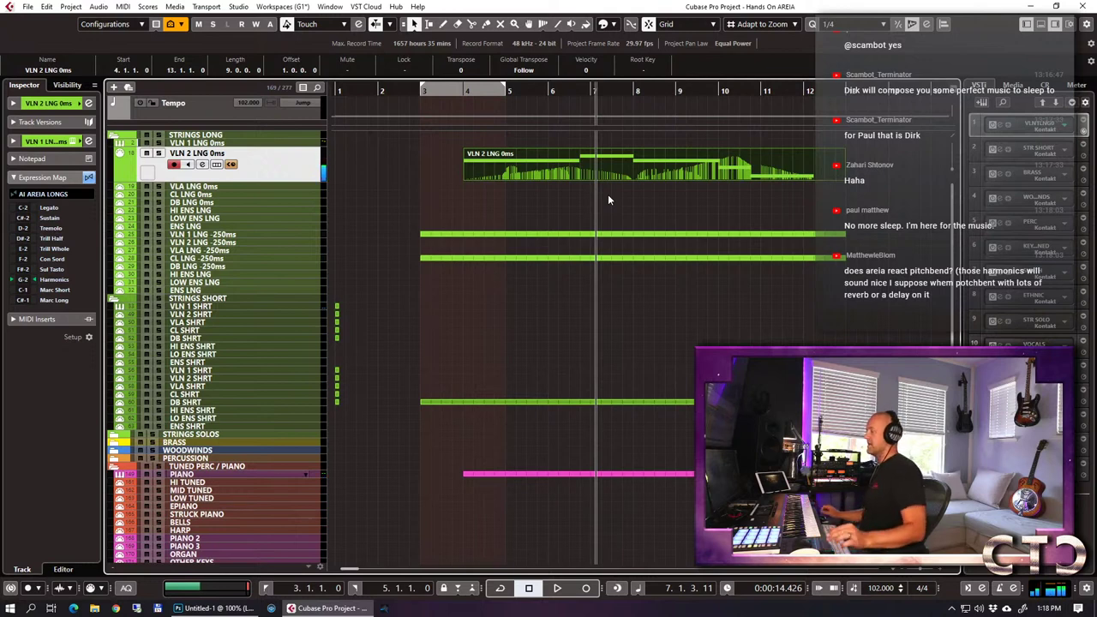
Move the Harmonics part onto the VLN 2 LNG -250ms track, play it and check its articulation lane.
{"action": "left_click_drag", "start_coordinate": [512, 167], "coordinate": [509, 244]}
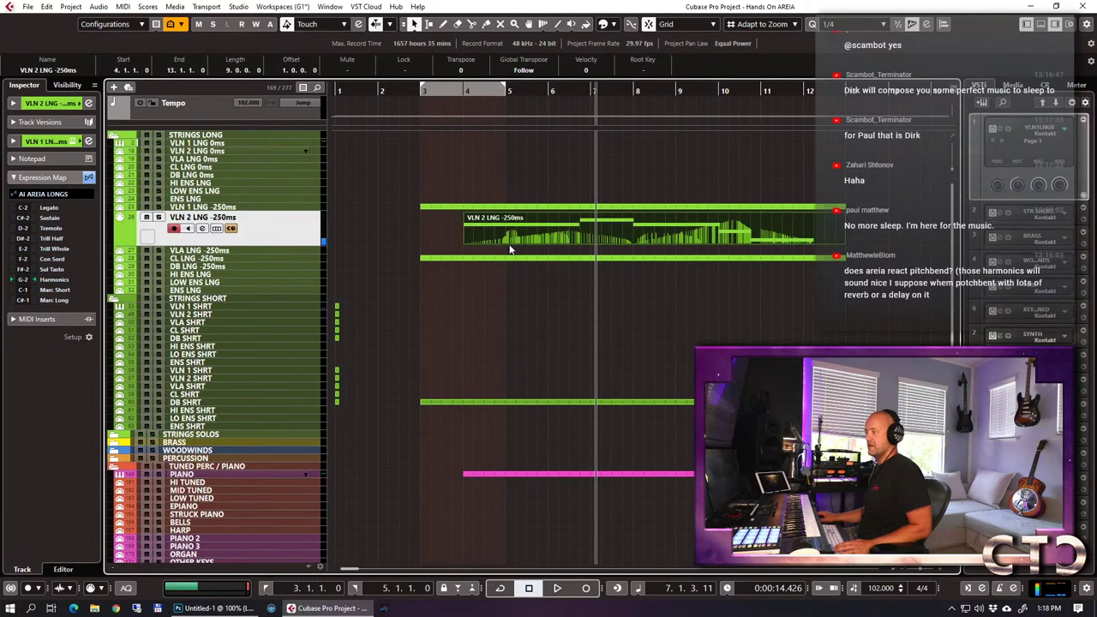
{"action": "key", "text": "space"}
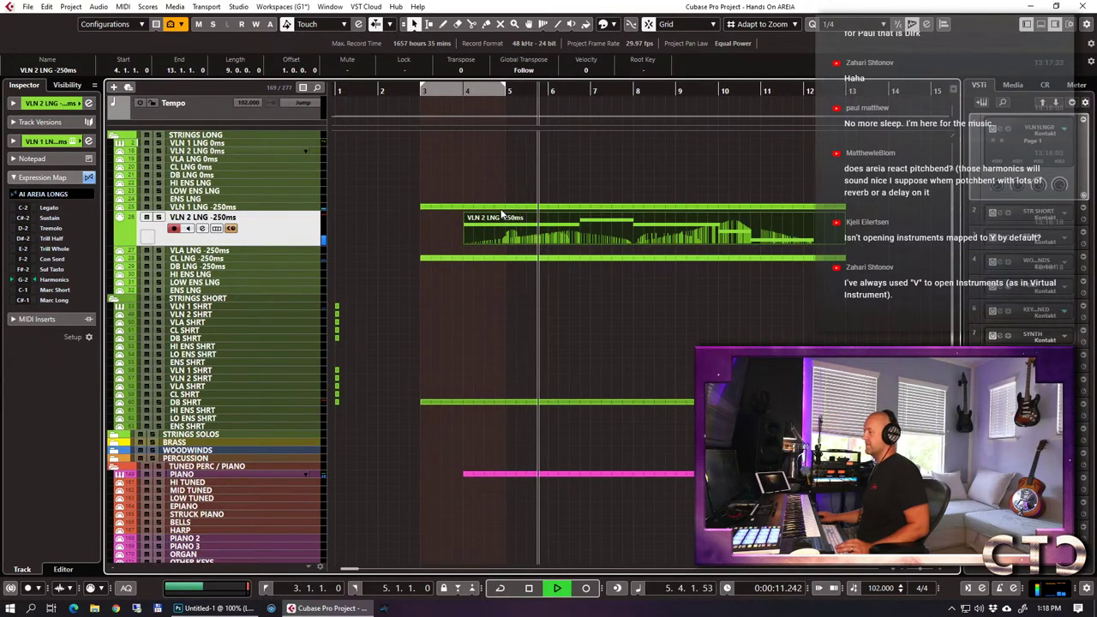
{"action": "key", "text": "space"}
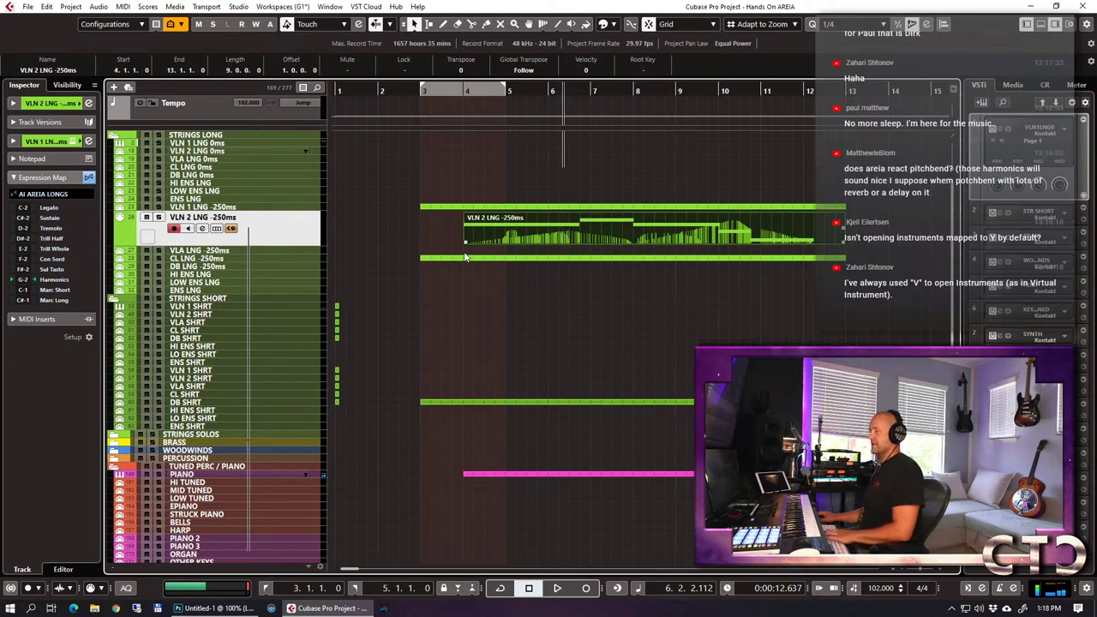
{"action": "double_click", "coordinate": [481, 239]}
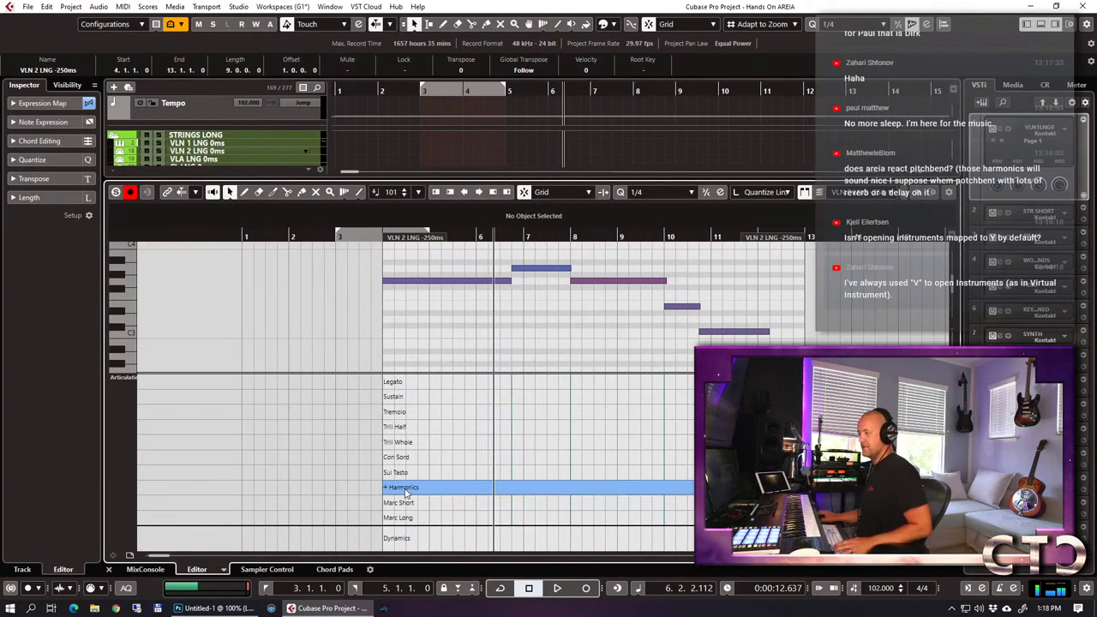
{"action": "key", "text": "ctrl+e"}
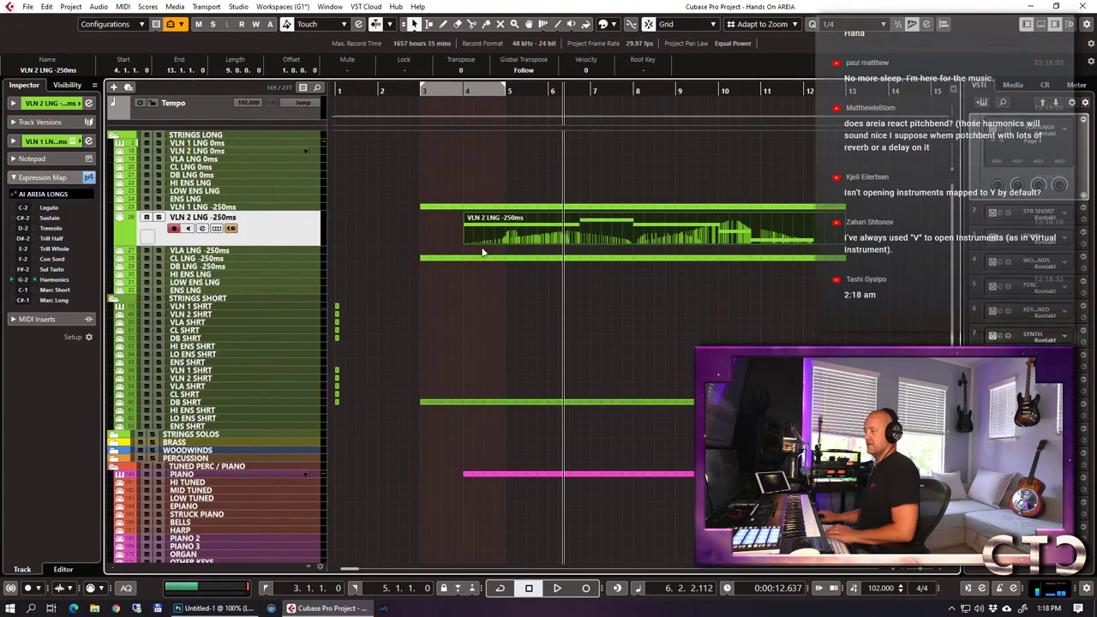
Solo the VLN 2 LNG -250ms track, raise its part's CC 11 expression to the maximum and audition it from bar 4.
{"action": "left_click", "coordinate": [466, 92]}
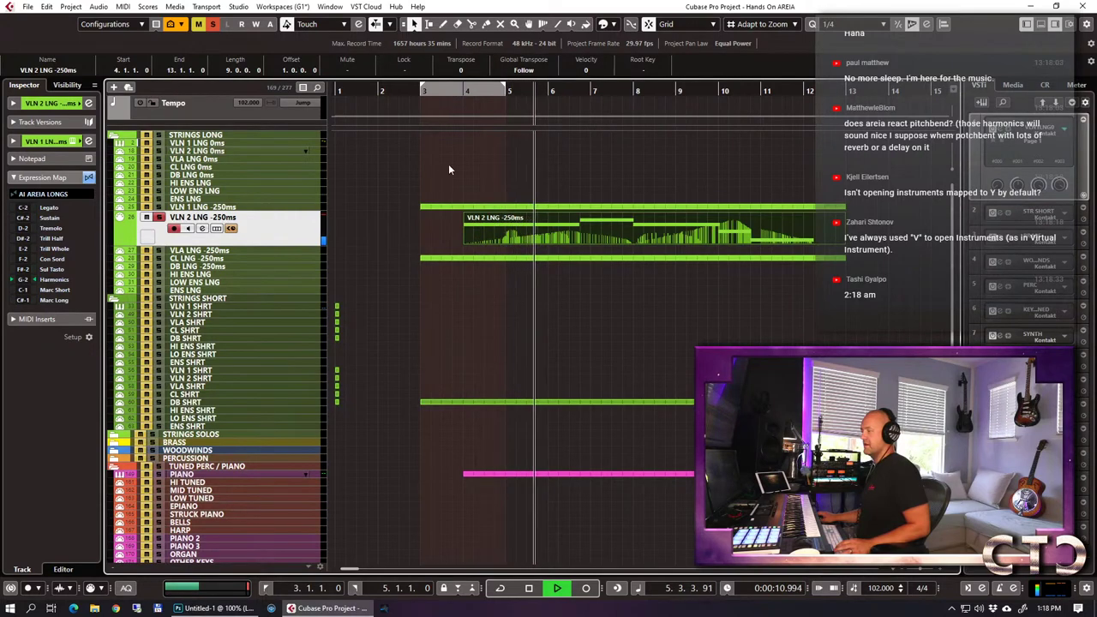
{"action": "key", "text": "space"}
{"action": "key", "text": "Return"}
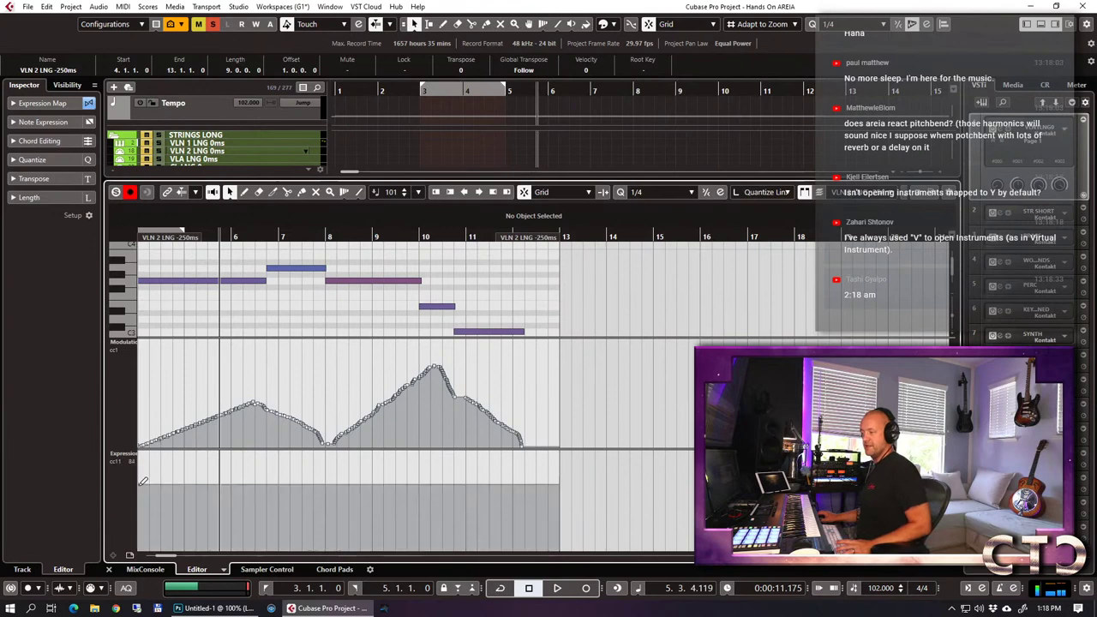
{"action": "key", "text": "Return"}
{"action": "left_click", "coordinate": [484, 109]}
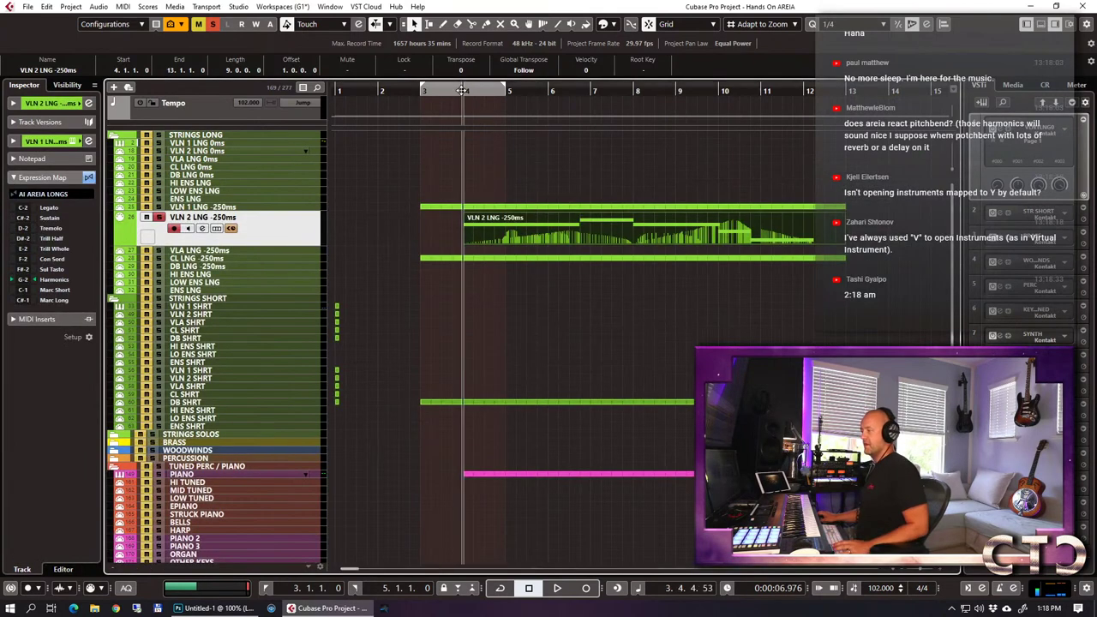
{"action": "key", "text": "space"}
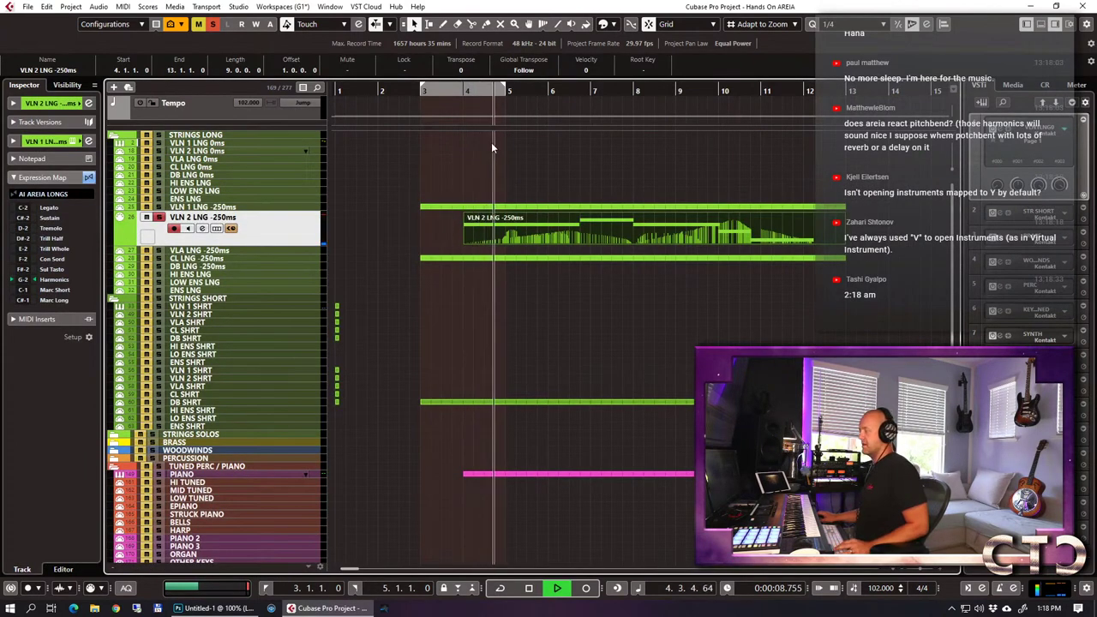
{"action": "key", "text": "space"}
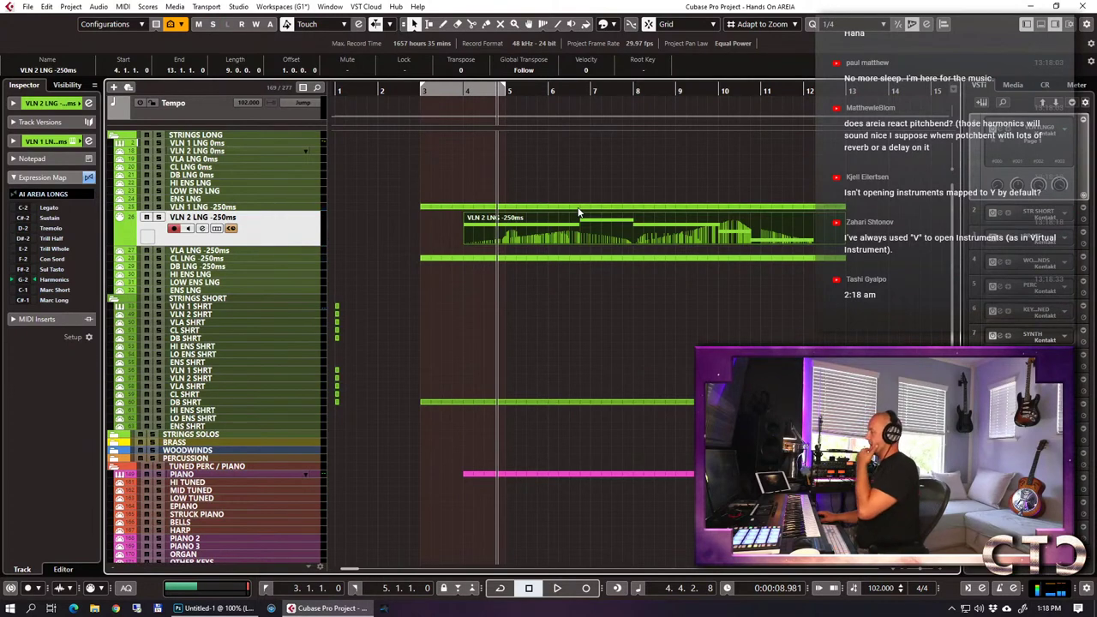
Unsolo the VLN 2 LNG -250ms track, recheck its modulation and expression curves, and play all parts together from bar 3.
{"action": "left_click_drag", "start_coordinate": [427, 98], "coordinate": [452, 186]}
{"action": "key", "text": "space"}
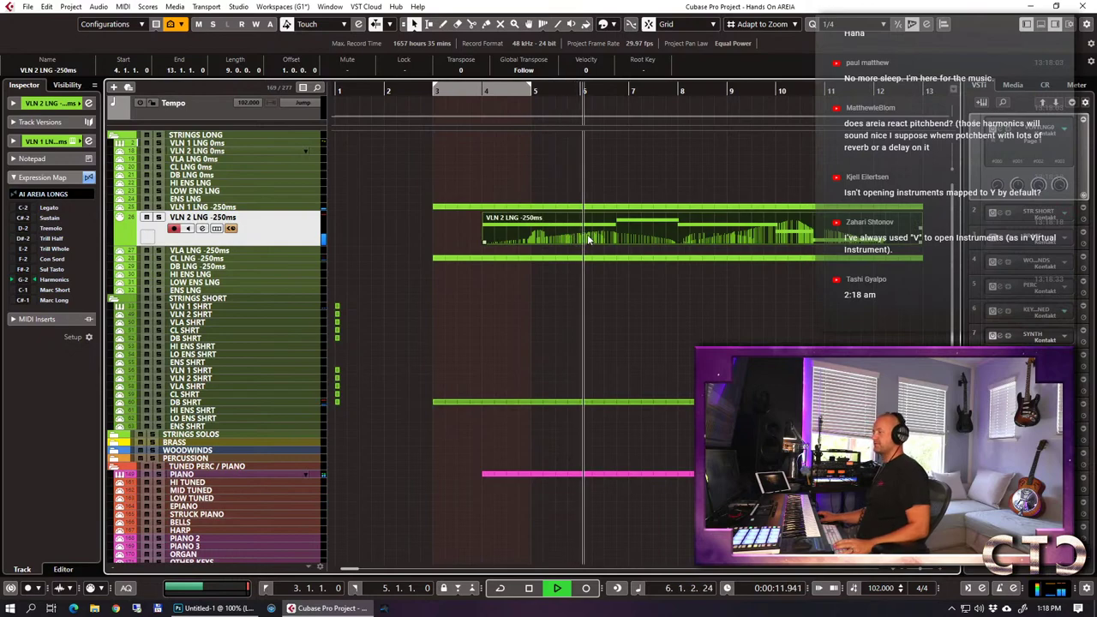
{"action": "key", "text": "ctrl+e"}
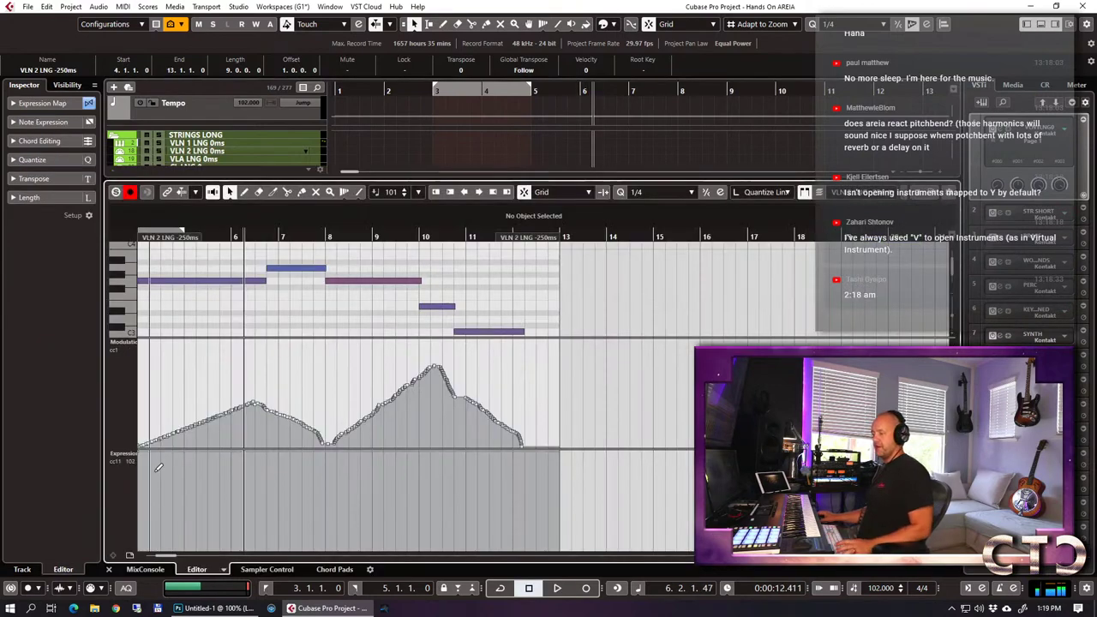
{"action": "key", "text": "ctrl+e"}
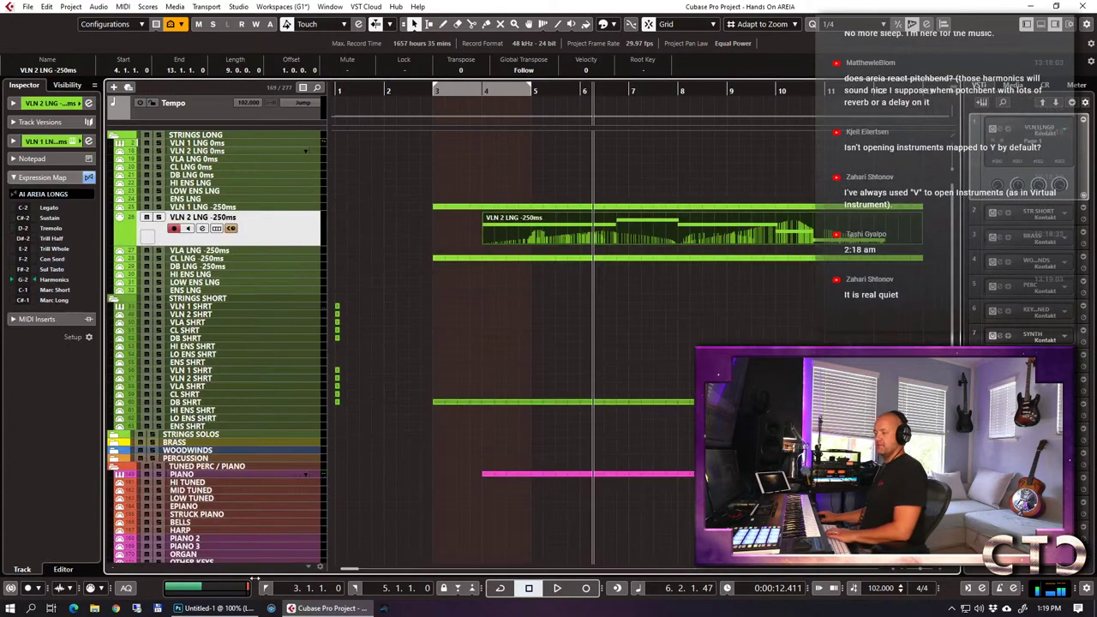
{"action": "key", "text": "KP_1"}
{"action": "key", "text": "space"}
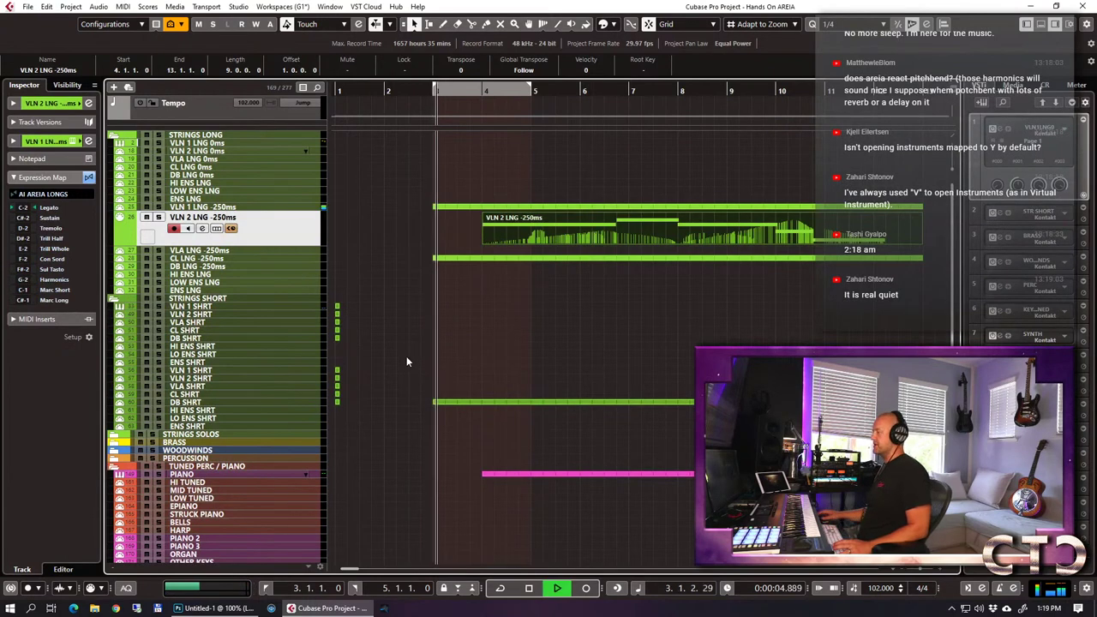
{"action": "key", "text": "g"}
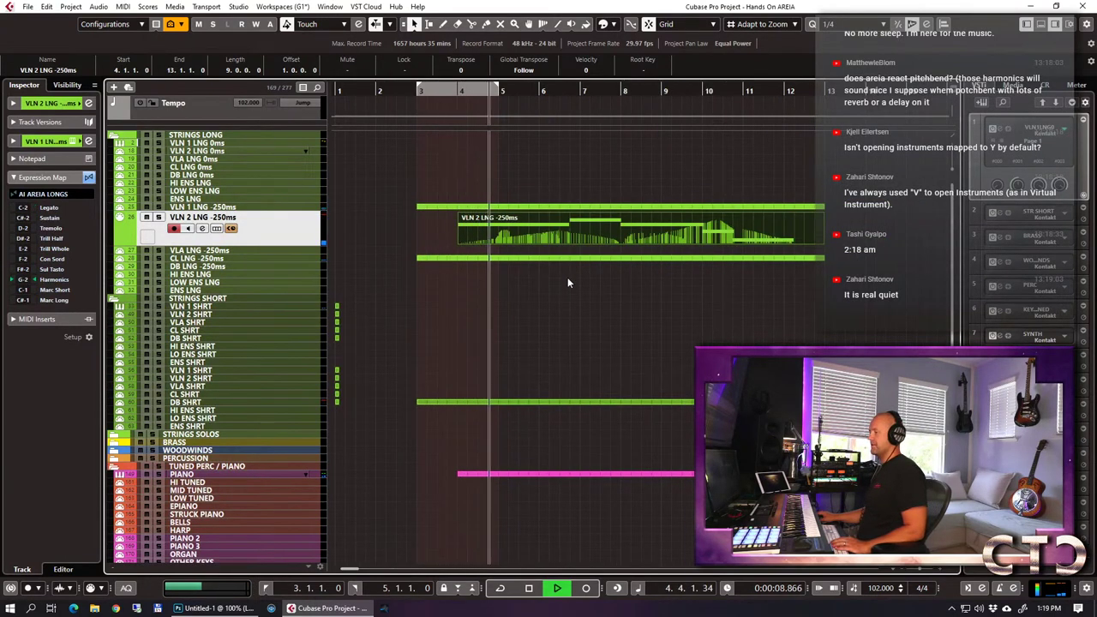
Open the VLN 1 LNG -250ms part and show its CC 1 modulation curve to examine it across the whole part.
{"action": "double_click", "coordinate": [482, 210]}
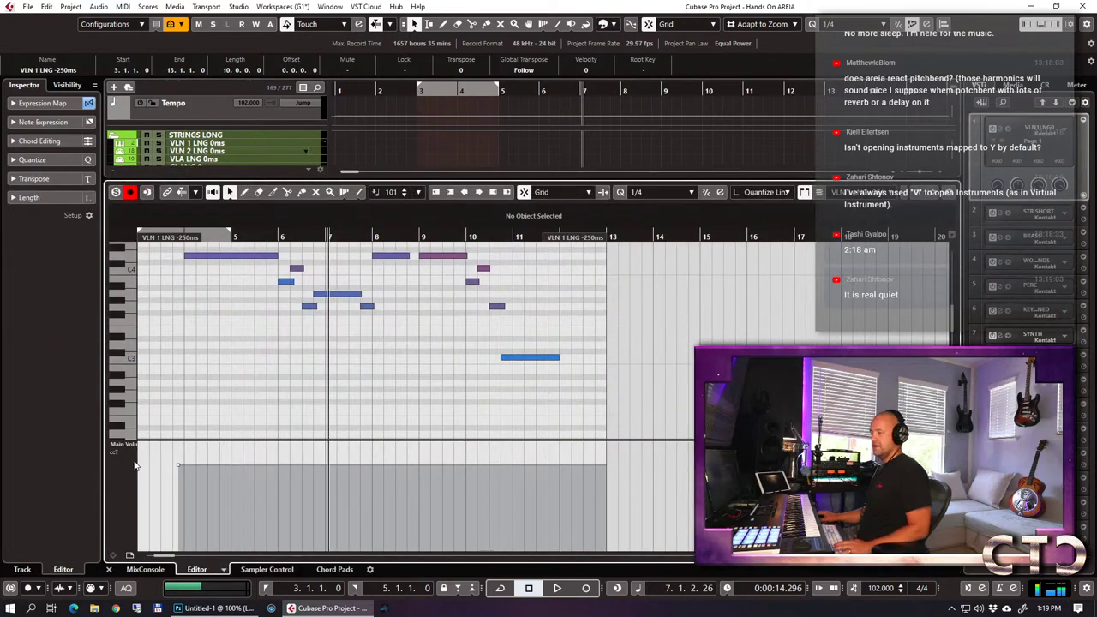
{"action": "left_click", "coordinate": [125, 445]}
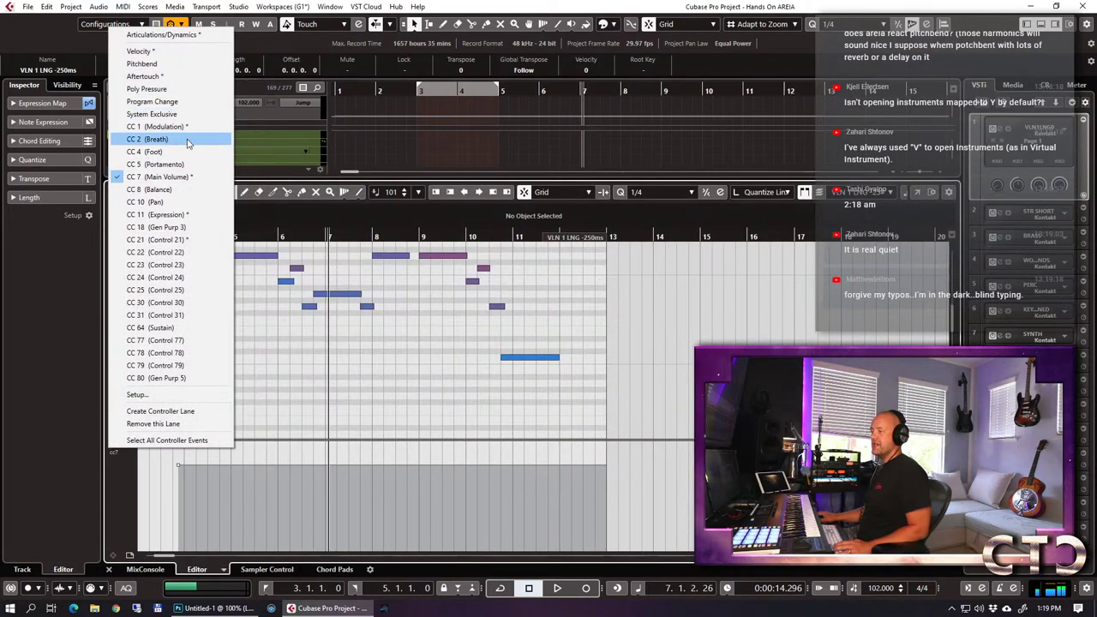
{"action": "left_click", "coordinate": [154, 126]}
{"action": "scroll", "coordinate": [369, 430], "scroll_direction": "down", "scroll_amount": 2}
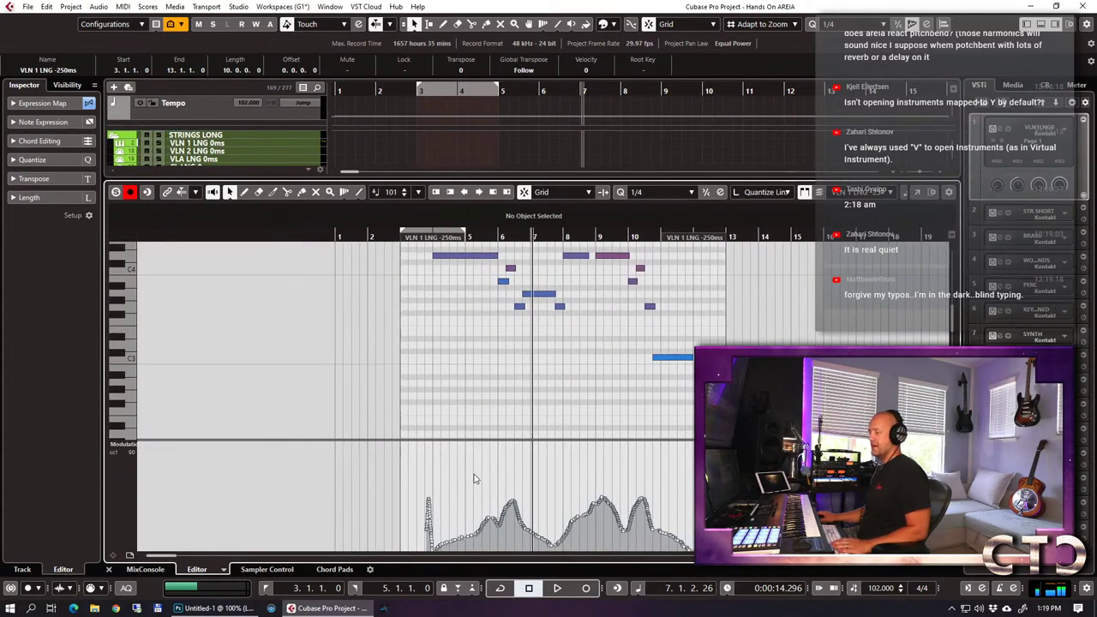
{"action": "key", "text": "ctrl+e"}
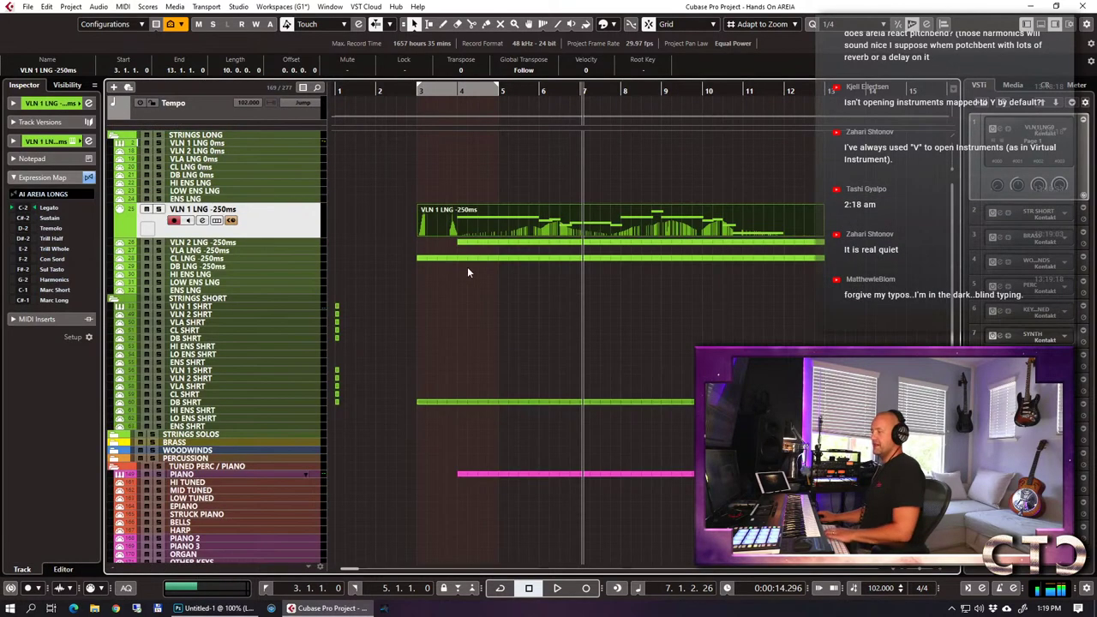
Open the long strings' Kontakt instance, collapse the first 16 Violins 2 LONG instrument, examine the rack and close Kontakt.
{"action": "left_click", "coordinate": [88, 140]}
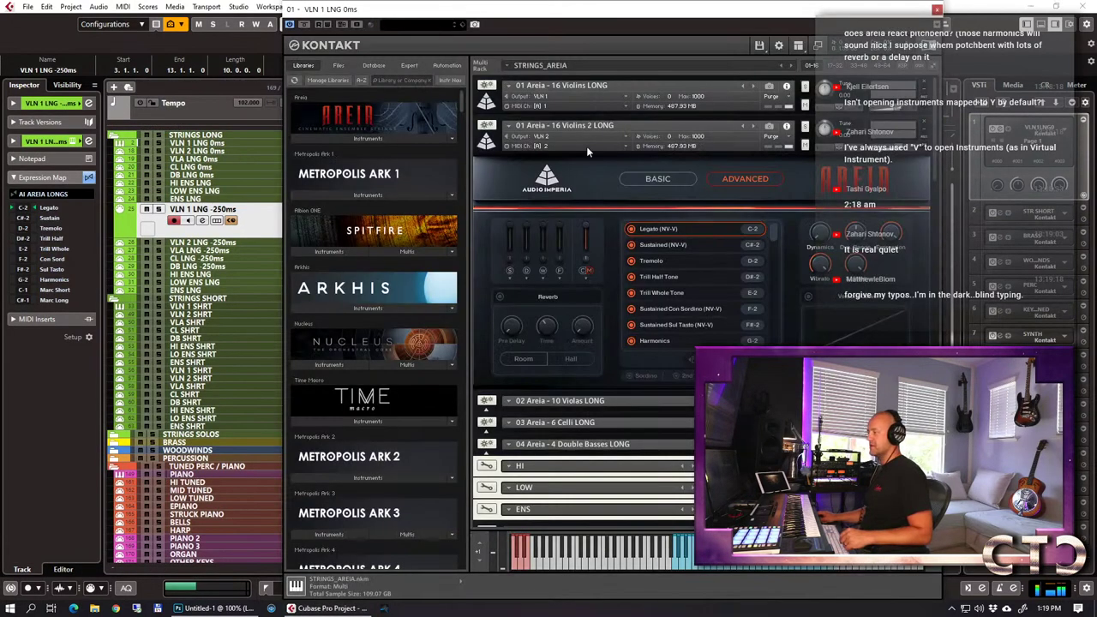
{"action": "left_click", "coordinate": [485, 144]}
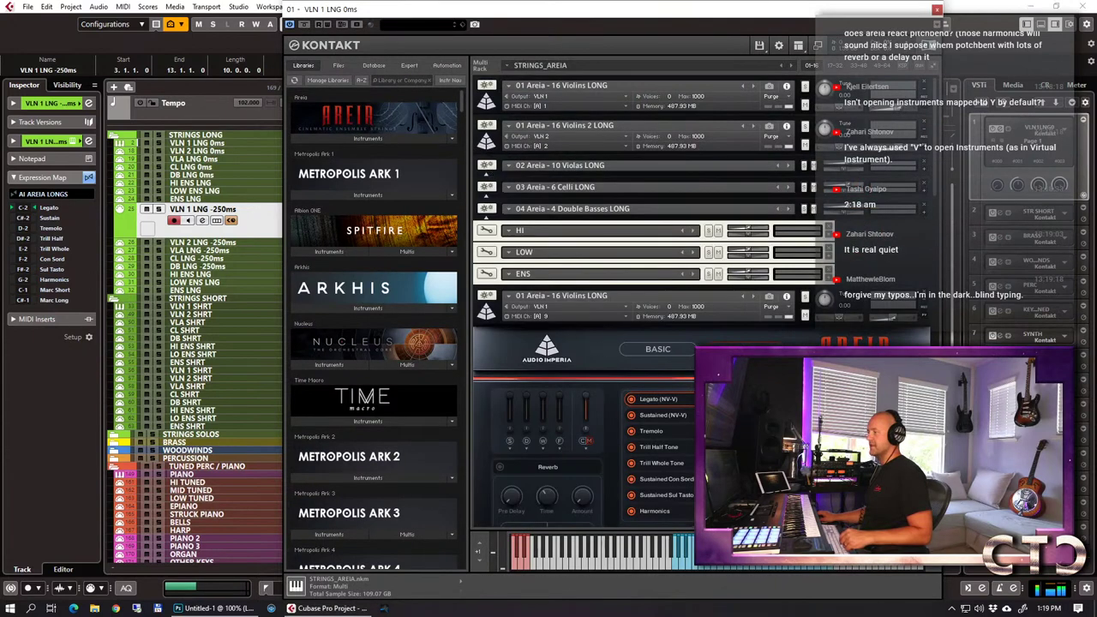
{"action": "scroll", "coordinate": [651, 257], "scroll_direction": "down", "scroll_amount": 2}
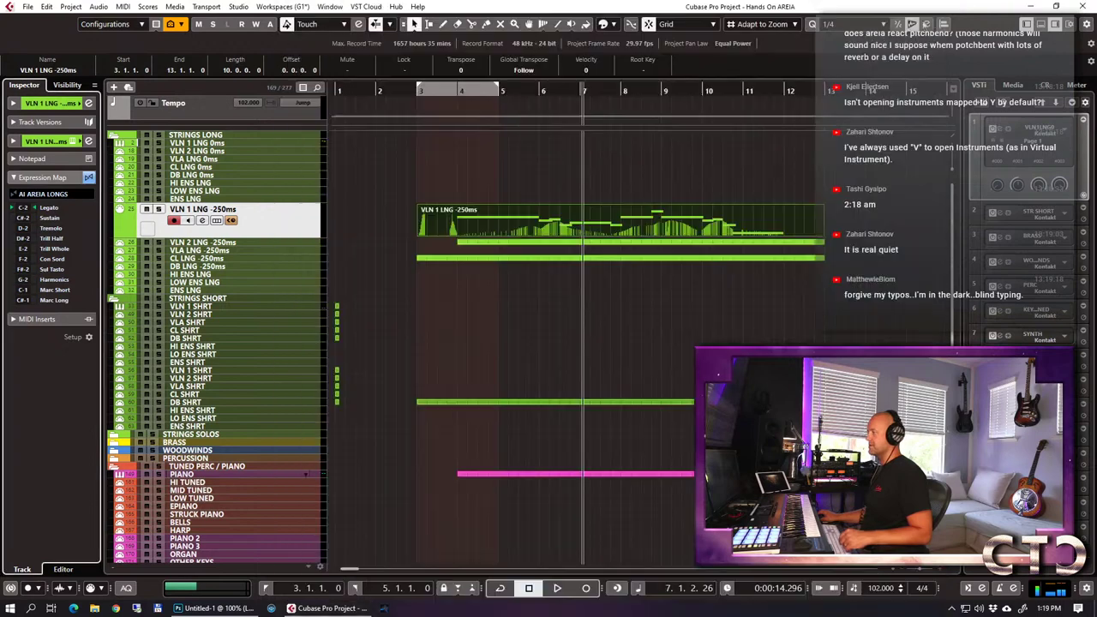
Play all the string parts from bar 4 to bar 8 and listen to the balance.
{"action": "left_click", "coordinate": [936, 10]}
{"action": "left_click_drag", "start_coordinate": [459, 99], "coordinate": [467, 122]}
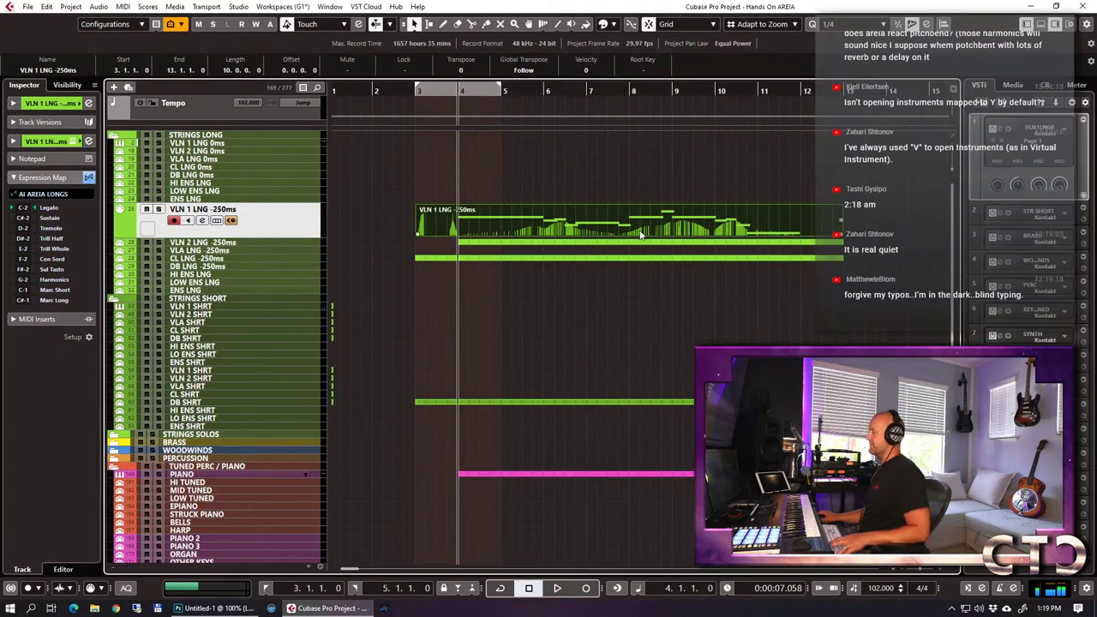
{"action": "key", "text": "space"}
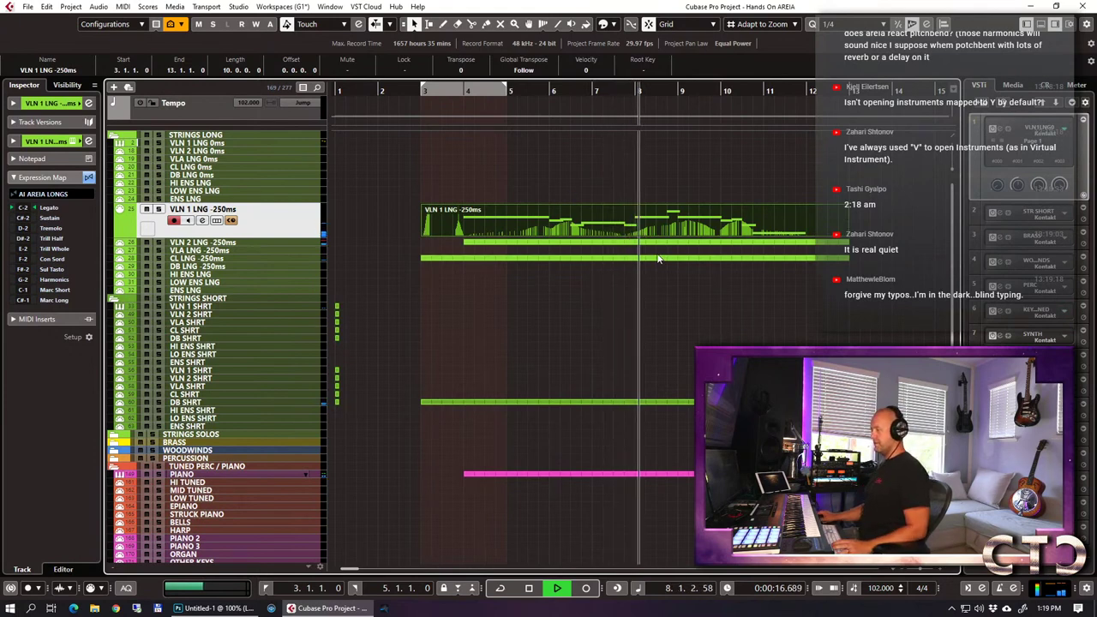
{"action": "key", "text": "space"}
Select the CL LNG part on the CL LNG -250ms track, solo the track and audition it from around bar 7.
{"action": "left_click", "coordinate": [619, 243]}
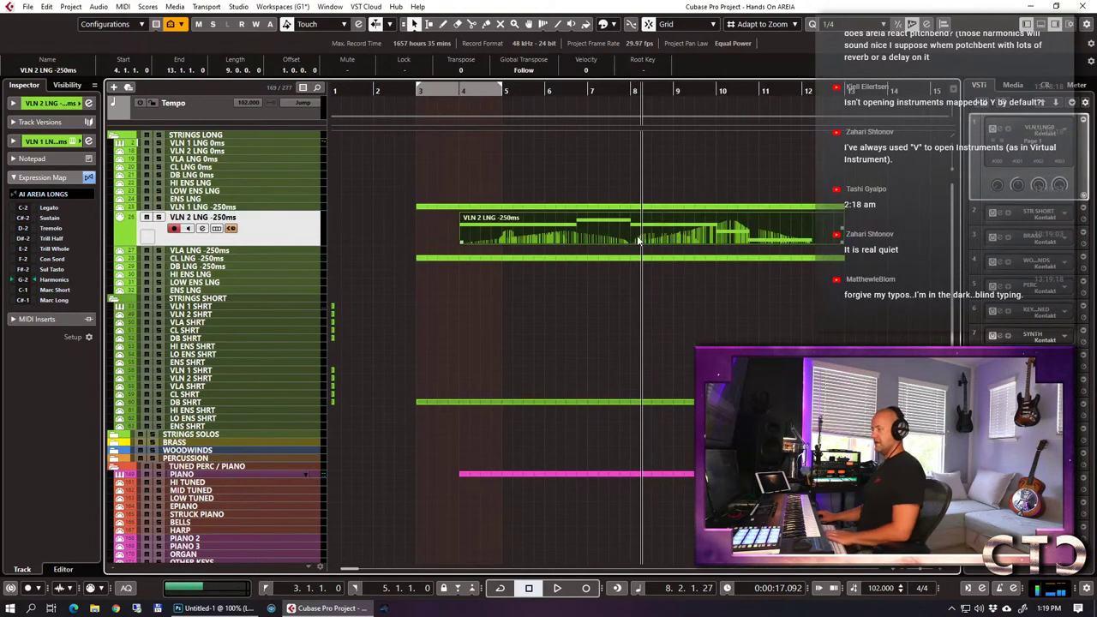
{"action": "left_click", "coordinate": [619, 258]}
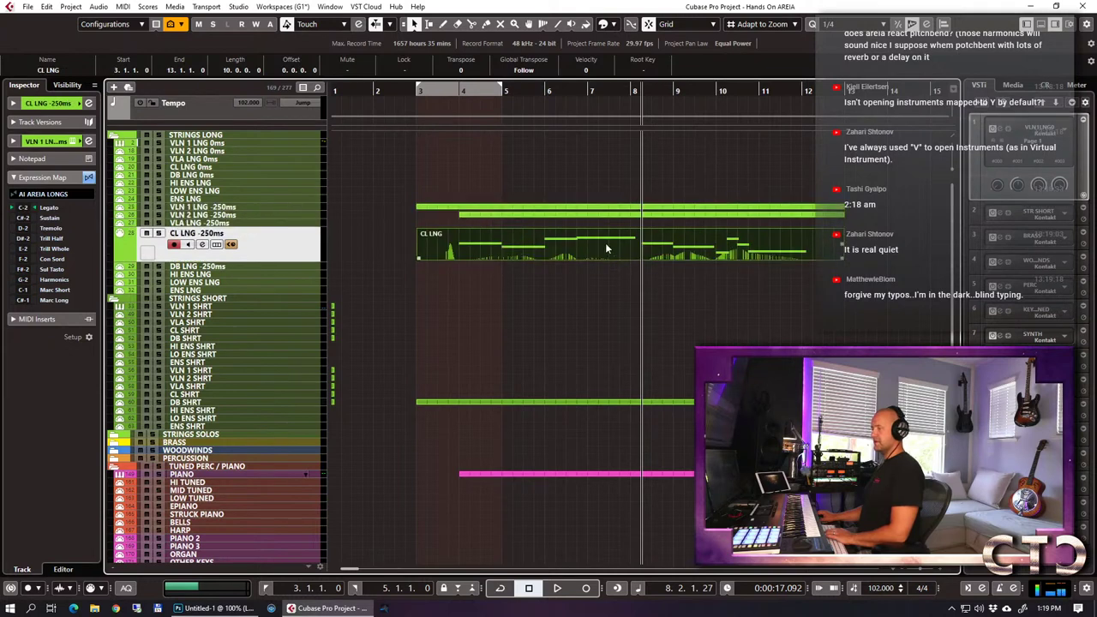
{"action": "key", "text": "s"}
{"action": "left_click", "coordinate": [574, 101]}
{"action": "key", "text": "space"}
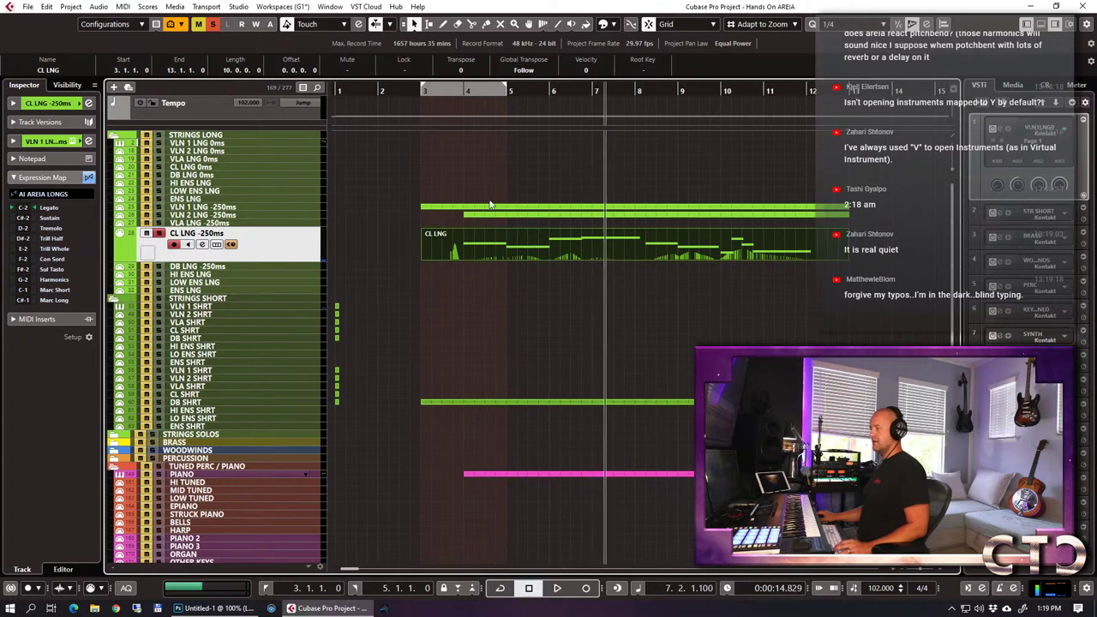
Open the CL LNG part, raise the CC 11 expression near the part's start and close the editor.
{"action": "double_click", "coordinate": [463, 254]}
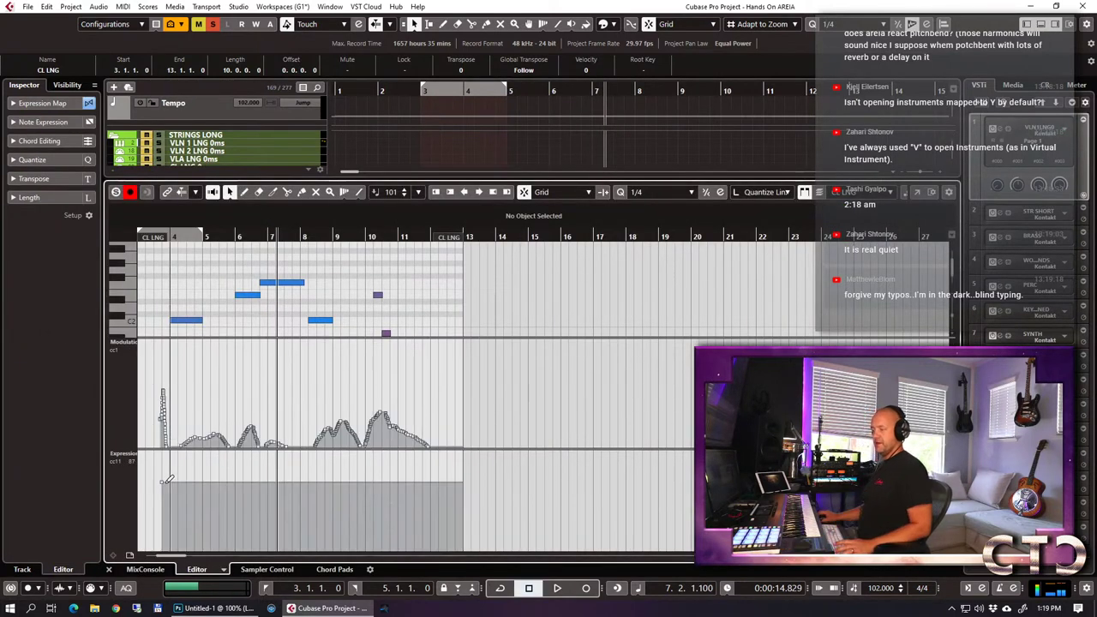
{"action": "left_click_drag", "start_coordinate": [168, 479], "coordinate": [180, 395]}
{"action": "key", "text": "Return"}
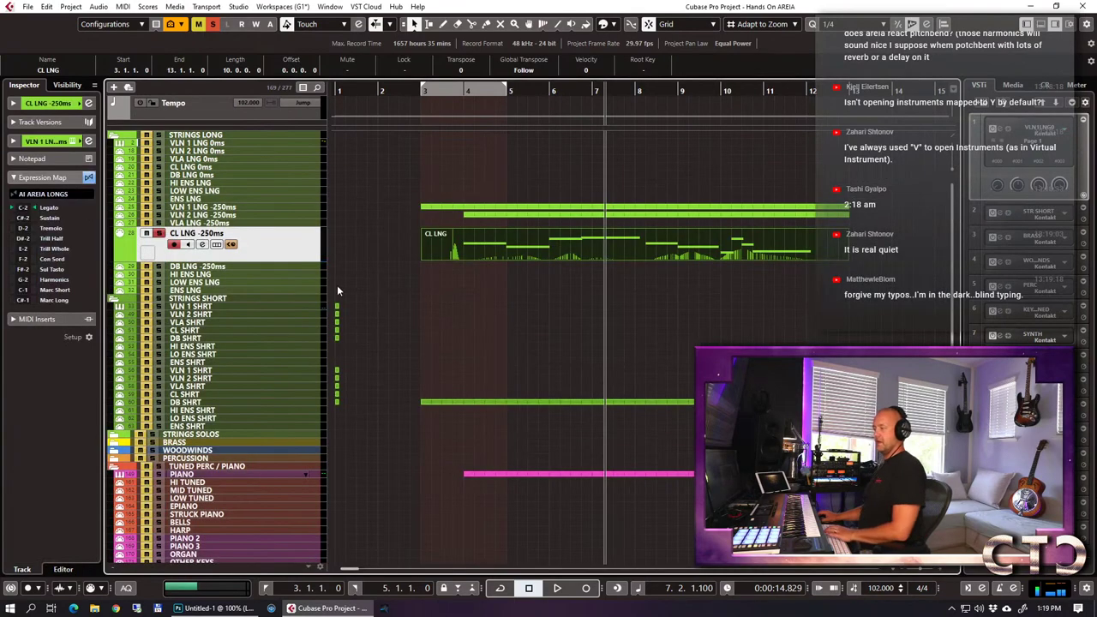
Open the long strings' Kontakt instance, examine the Niente settings down to the 6 Celli LONG instrument and close Kontakt.
{"action": "left_click", "coordinate": [216, 244]}
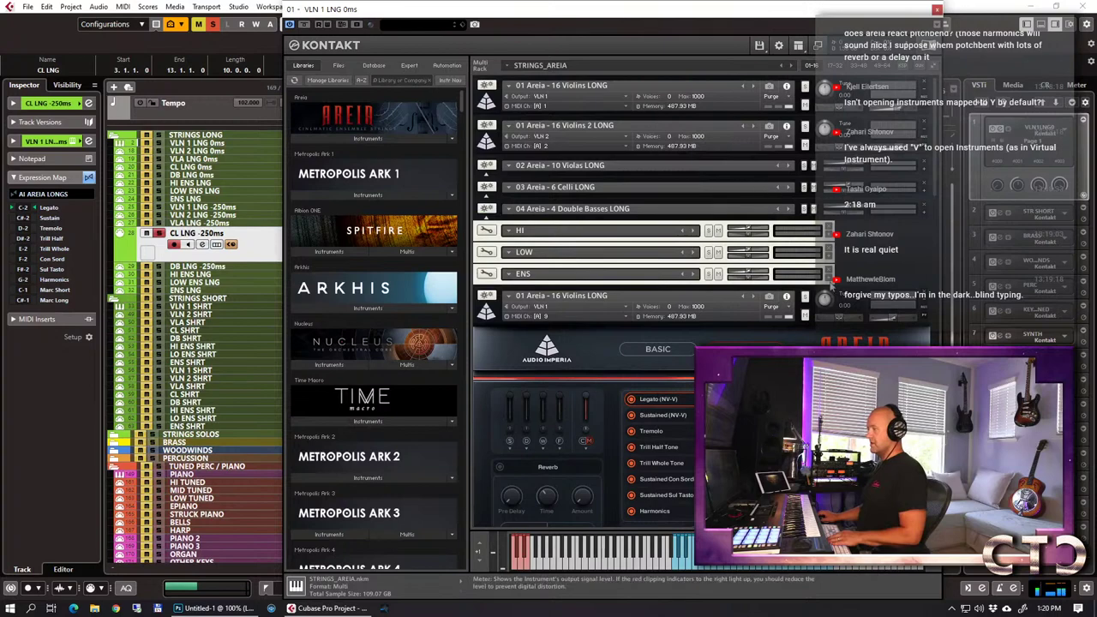
{"action": "scroll", "coordinate": [687, 195], "scroll_direction": "down", "scroll_amount": 3}
{"action": "scroll", "coordinate": [687, 299], "scroll_direction": "down", "scroll_amount": 6}
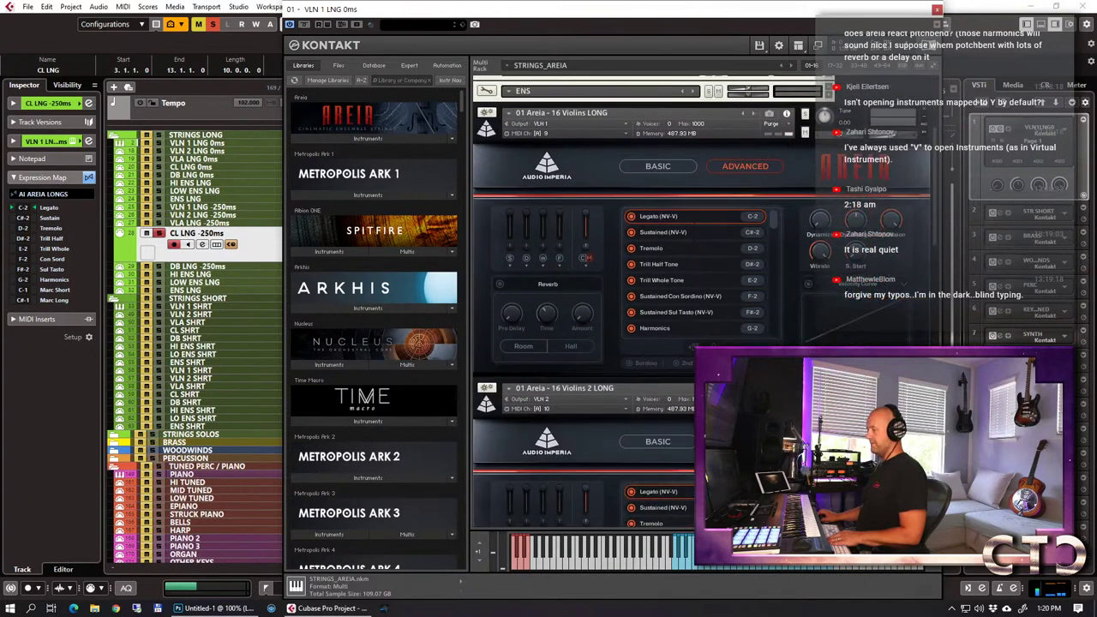
{"action": "scroll", "coordinate": [692, 387], "scroll_direction": "down", "scroll_amount": 6}
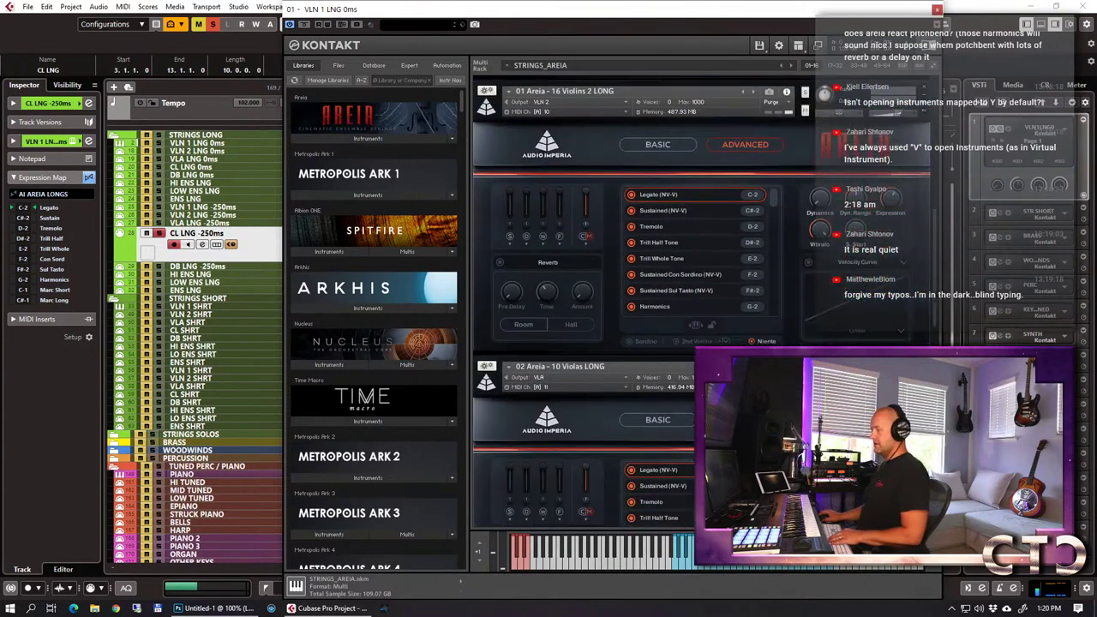
{"action": "scroll", "coordinate": [689, 388], "scroll_direction": "down", "scroll_amount": 6}
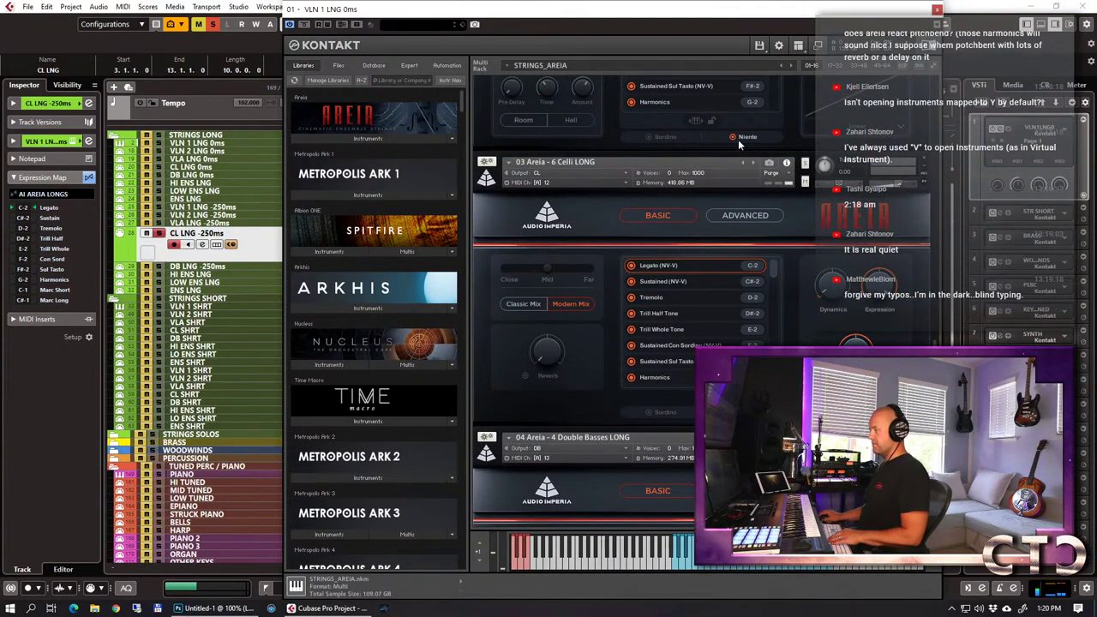
{"action": "key", "text": "ctrl+w"}
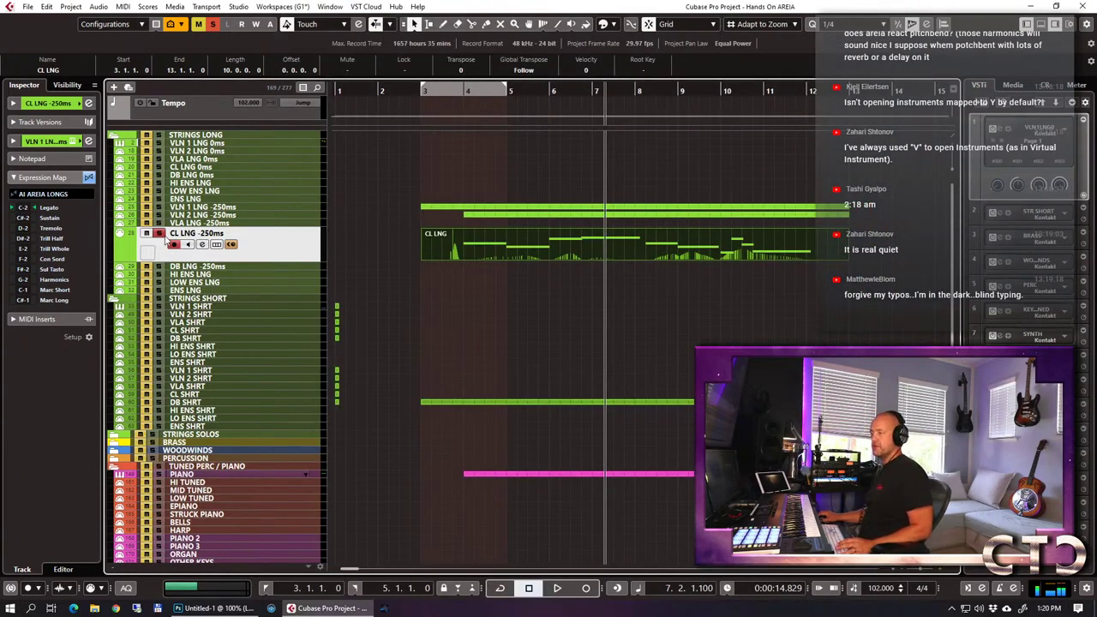
Unsolo the CL LNG -250ms track, play all parts together and briefly check the CL LNG part's notes and articulations.
{"action": "key", "text": "space"}
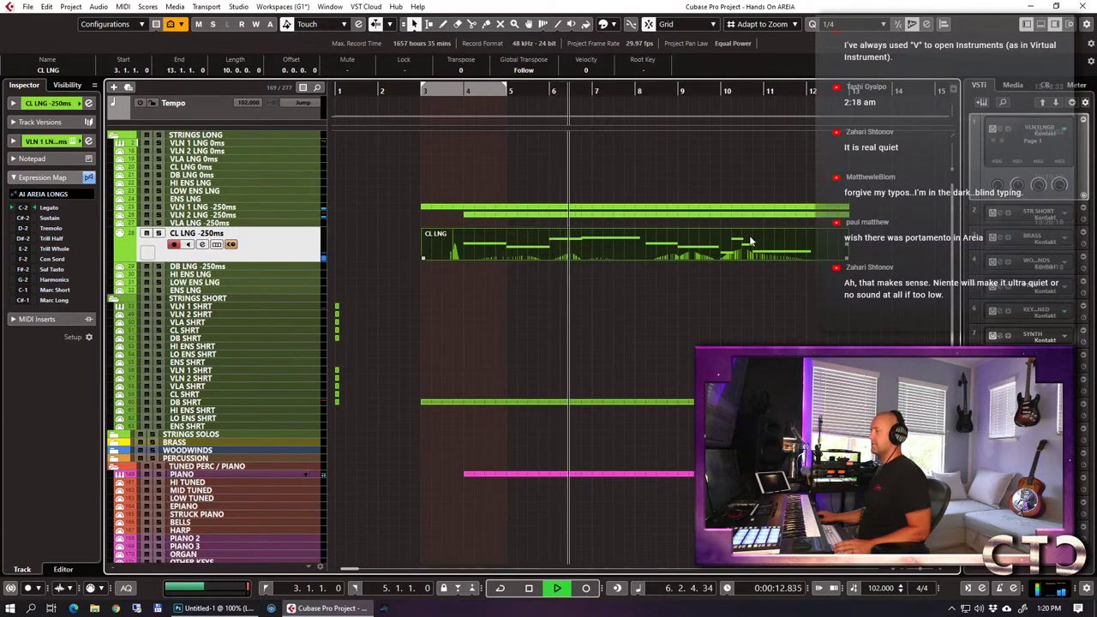
{"action": "double_click", "coordinate": [561, 253]}
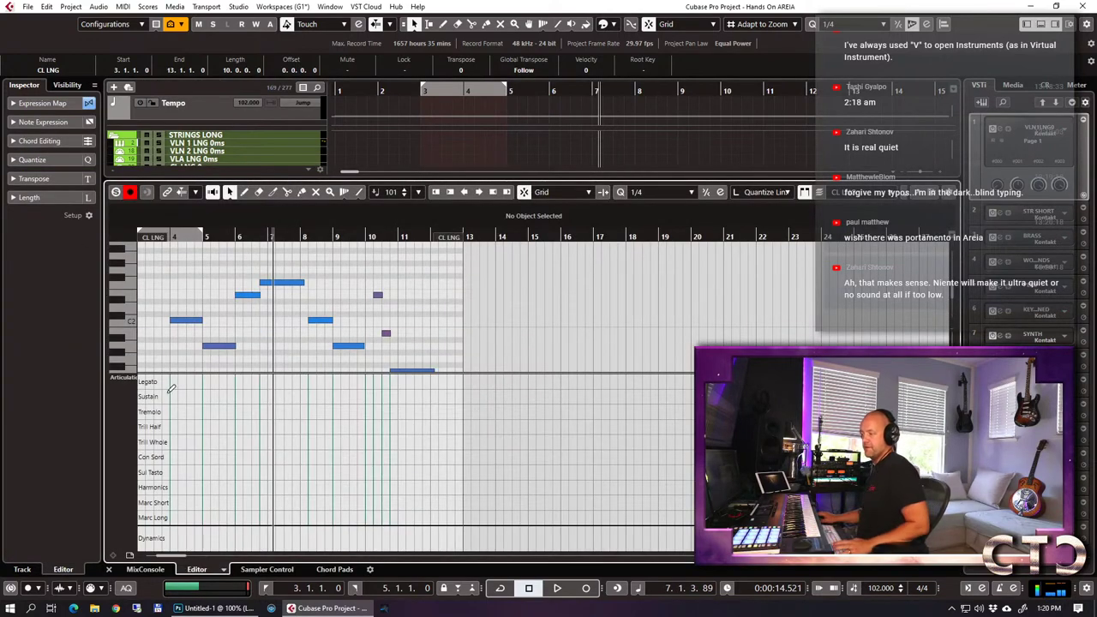
{"action": "key", "text": "ctrl+e"}
Play all parts together from bar 4 through the end of bar 11 while looking over the whole track list.
{"action": "left_click", "coordinate": [468, 90]}
{"action": "key", "text": "space"}
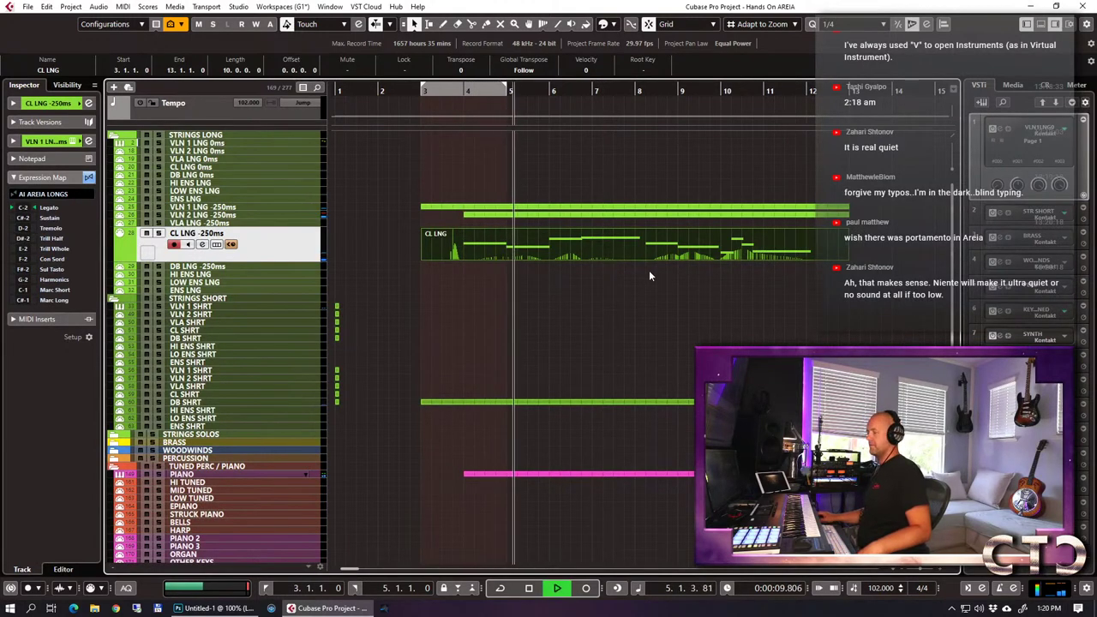
{"action": "scroll", "coordinate": [724, 253], "scroll_direction": "down", "scroll_amount": 4}
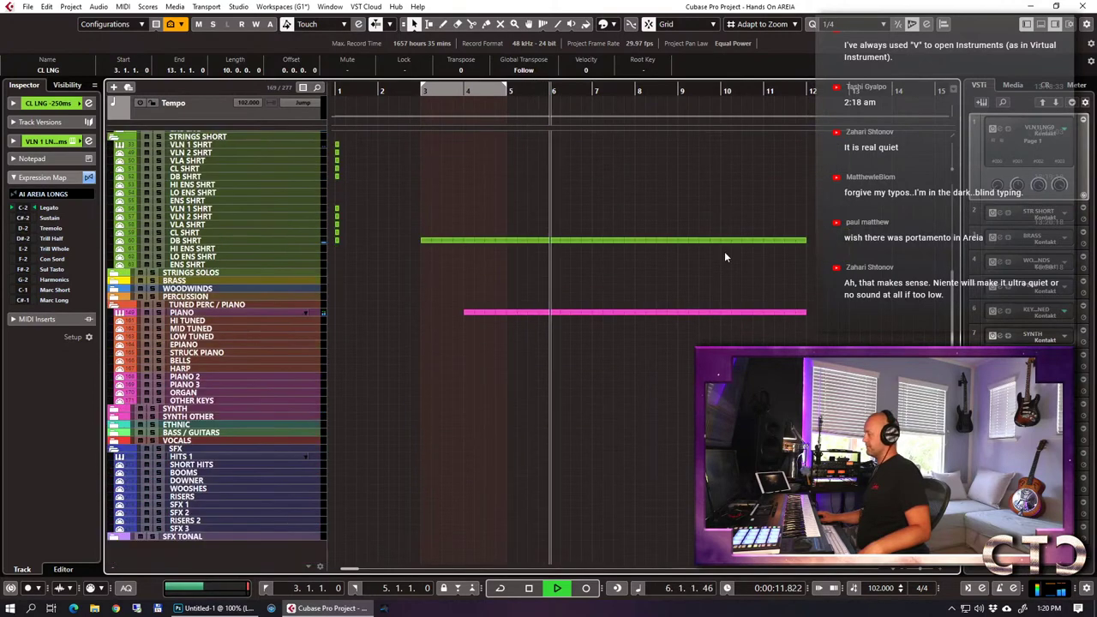
{"action": "scroll", "coordinate": [724, 254], "scroll_direction": "up", "scroll_amount": 4}
{"action": "scroll", "coordinate": [724, 251], "scroll_direction": "down", "scroll_amount": 4}
{"action": "scroll", "coordinate": [724, 251], "scroll_direction": "up", "scroll_amount": 4}
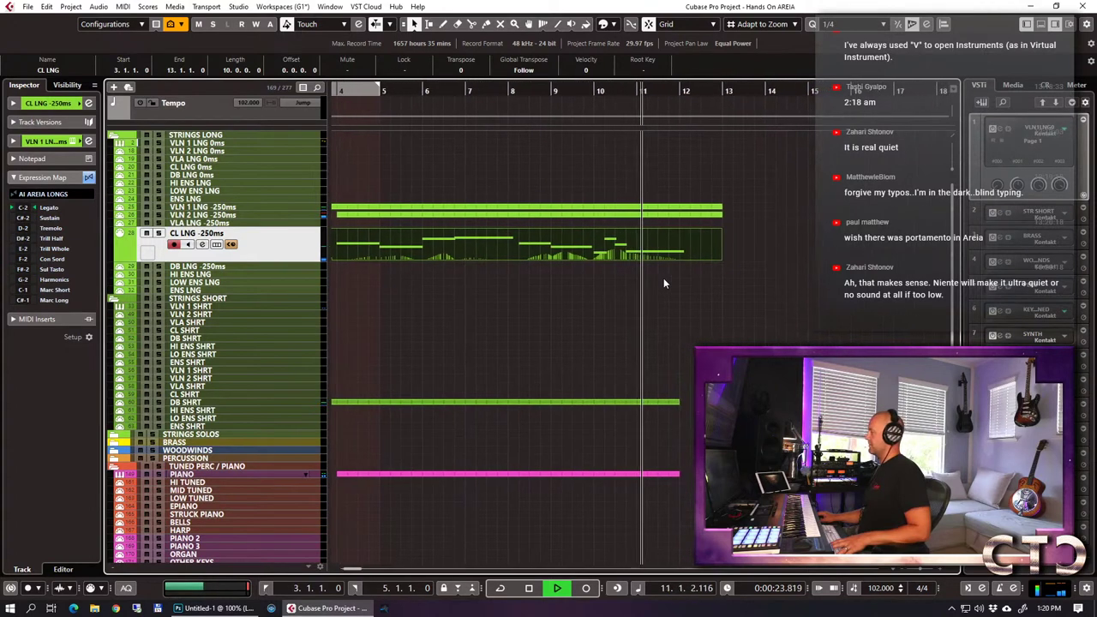
{"action": "key", "text": "space"}
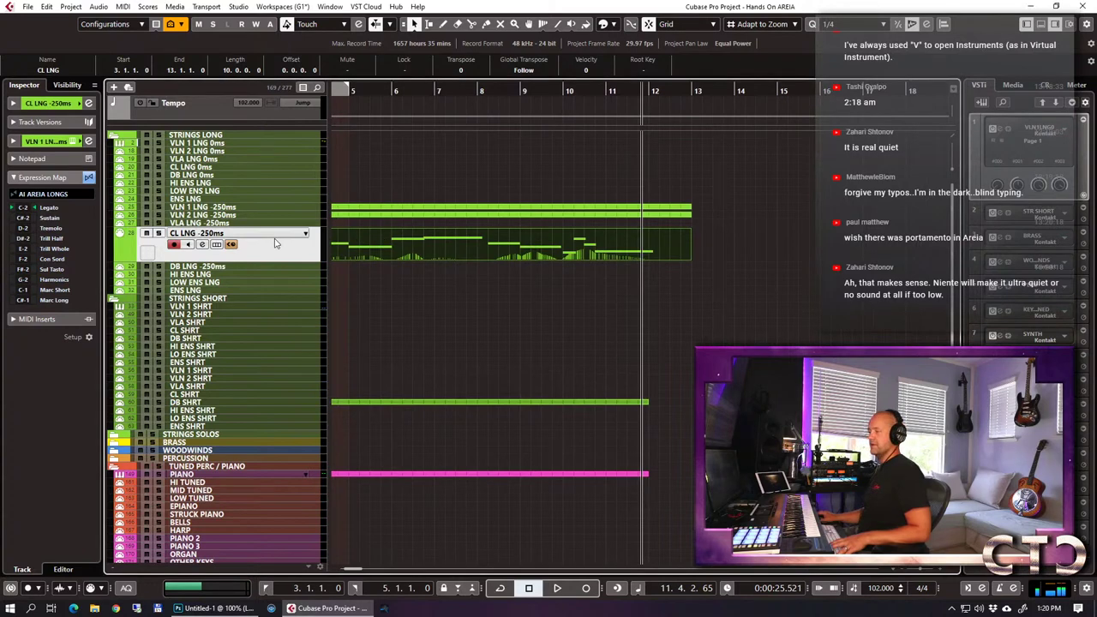
Select the VLA LNG -250ms track, examine the 10 Violas LONG instrument in Kontakt and close Kontakt.
{"action": "left_click", "coordinate": [221, 221]}
{"action": "key", "text": "g"}
{"action": "key", "text": "g"}
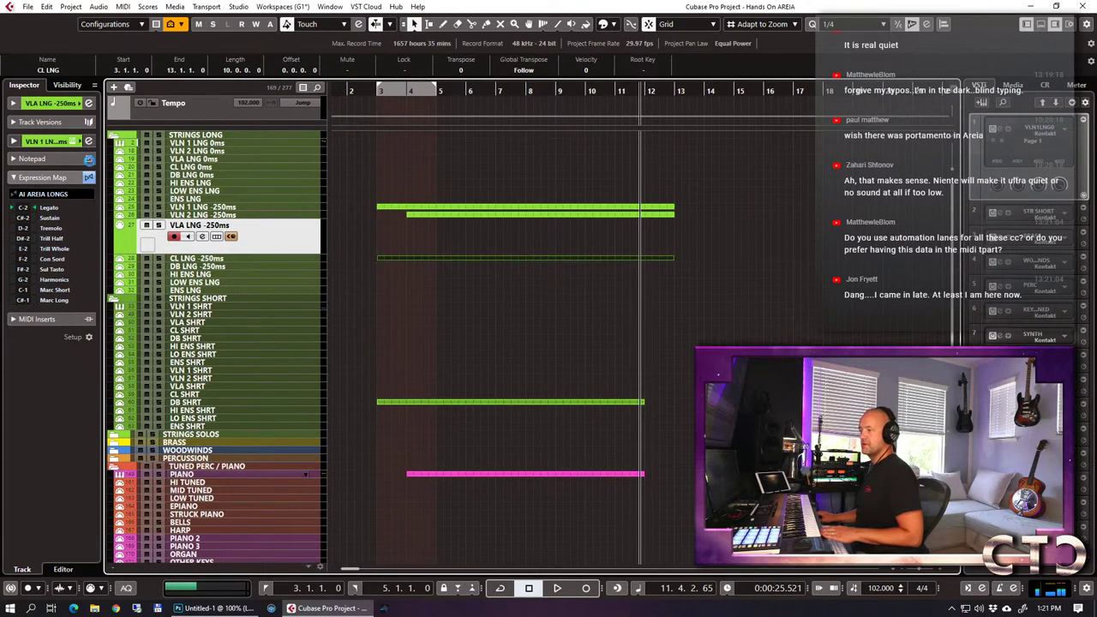
{"action": "left_click", "coordinate": [74, 141]}
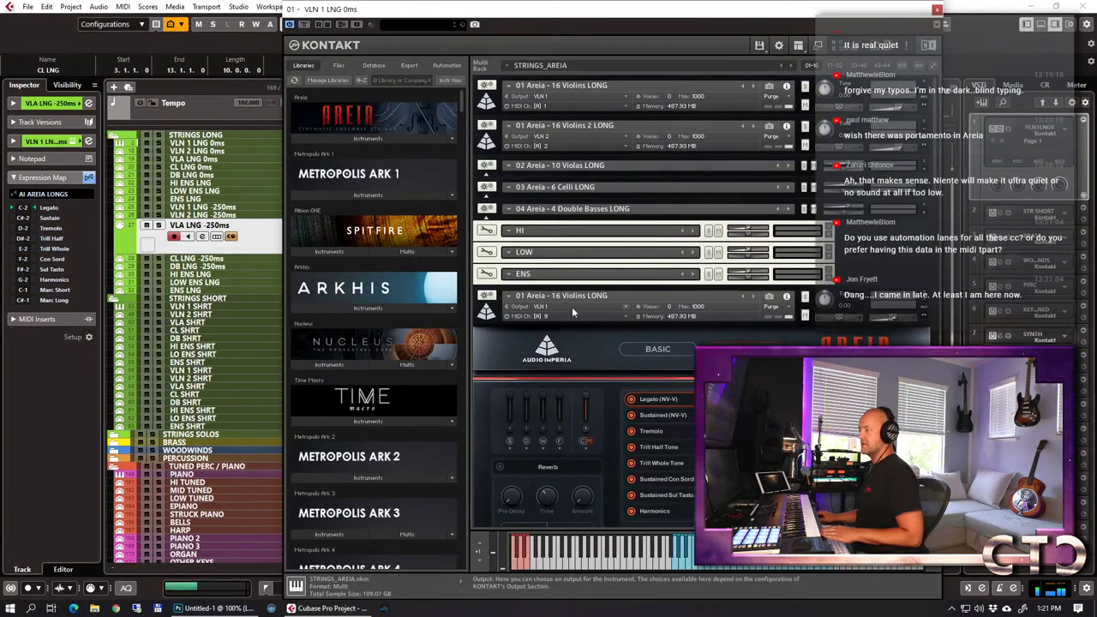
{"action": "left_click", "coordinate": [937, 10]}
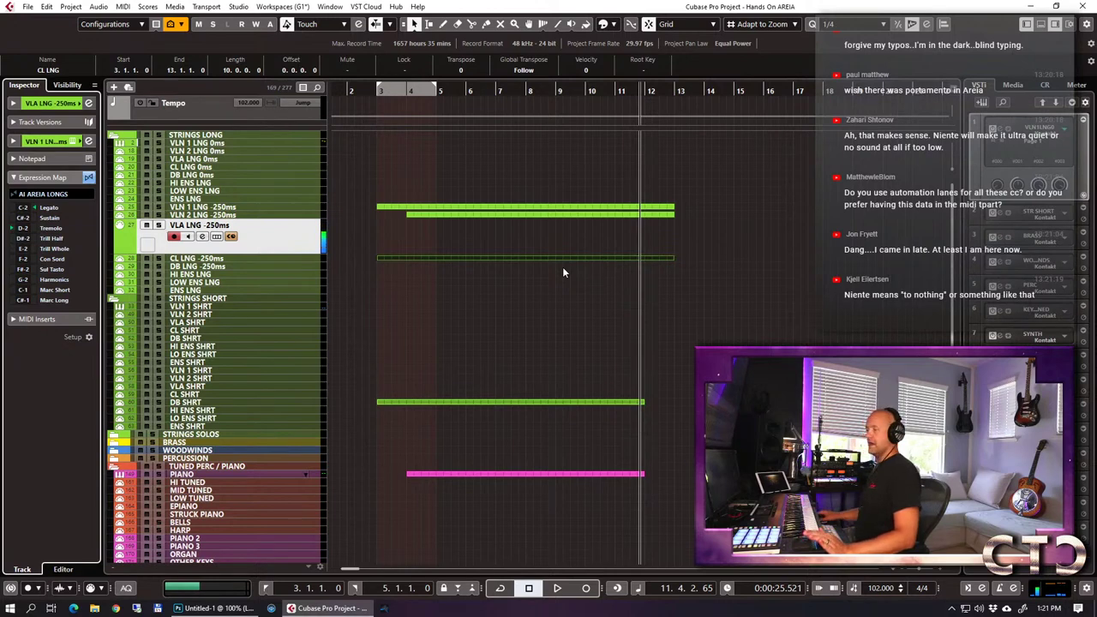
{"action": "left_click", "coordinate": [87, 176]}
{"action": "scroll", "coordinate": [934, 176], "scroll_direction": "down", "scroll_amount": 5}
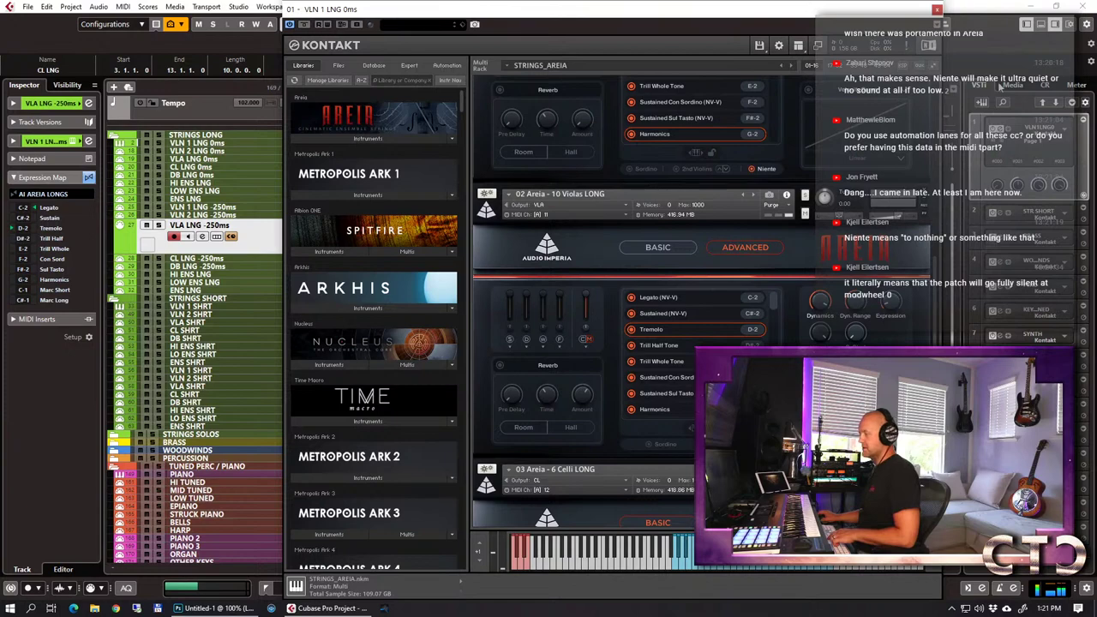
{"action": "left_click", "coordinate": [937, 10]}
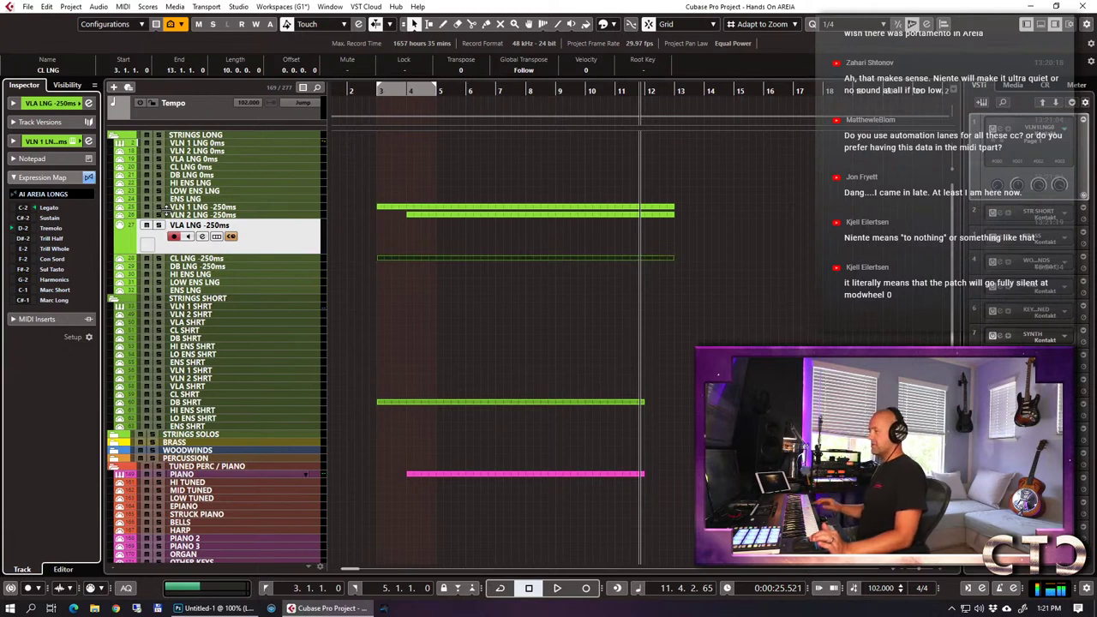
Record a tremolo part with modulation swells on the VLA LNG -250ms track from bar 3 to bar 11.
{"action": "key", "text": "space"}
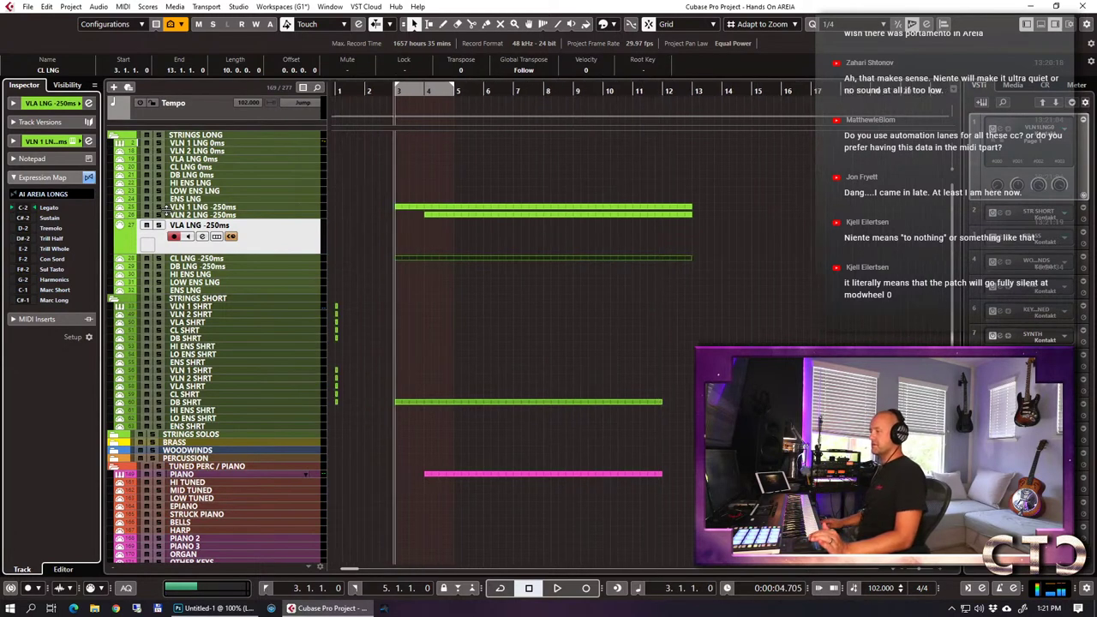
{"action": "key", "text": "KP_Multiply"}
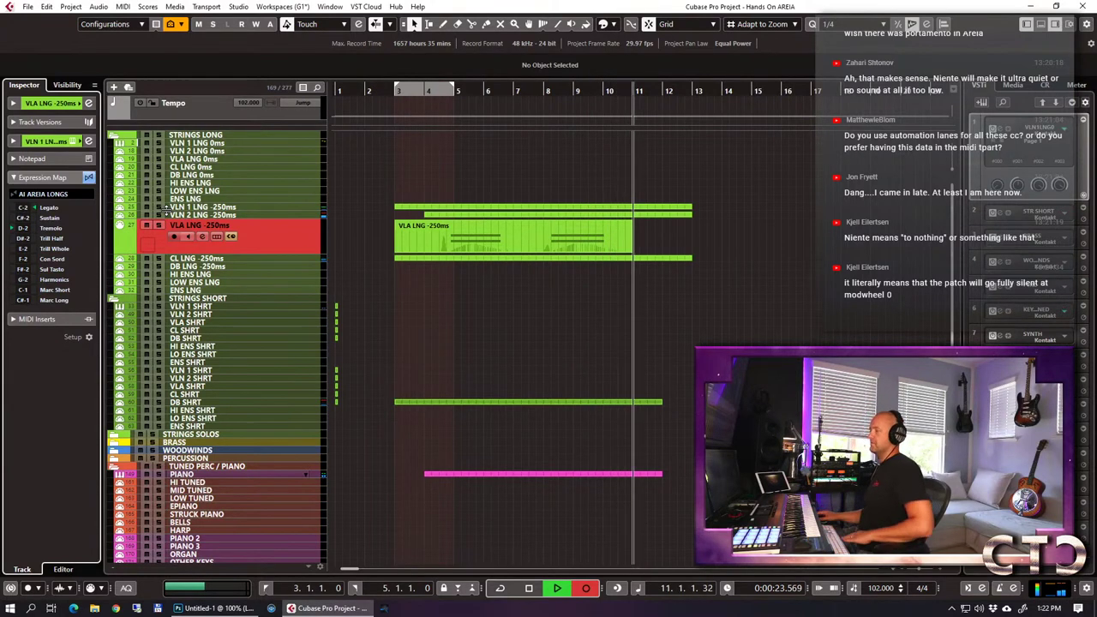
{"action": "key", "text": "space"}
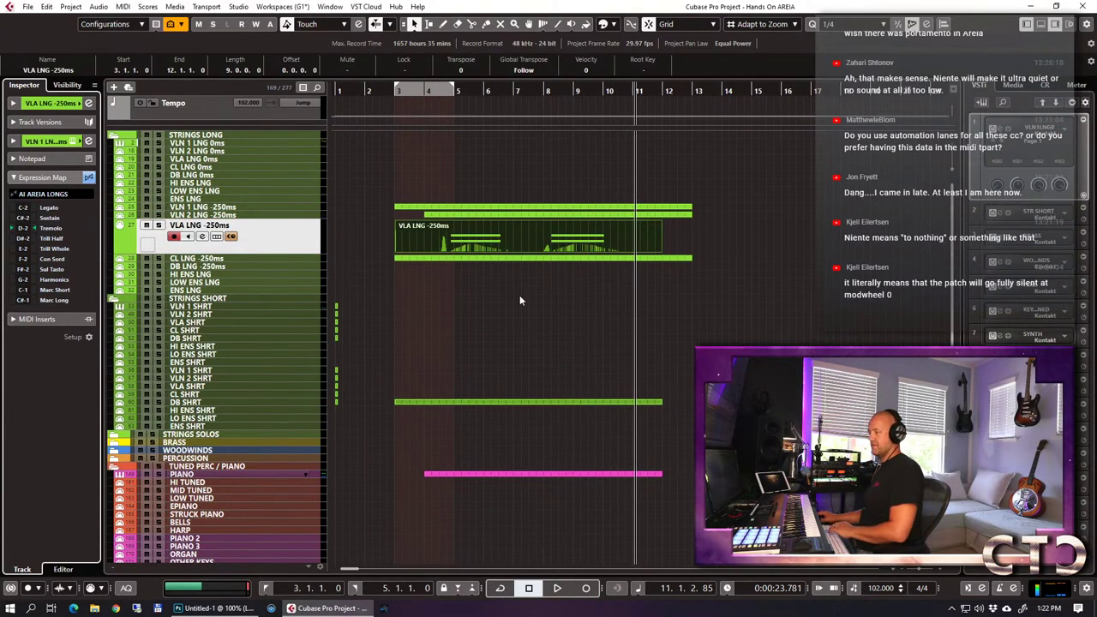
Add a Legato articulation from 9.4.1.0 to the end of the VLA LNG -250ms part, following the Tremolo.
{"action": "double_click", "coordinate": [591, 250]}
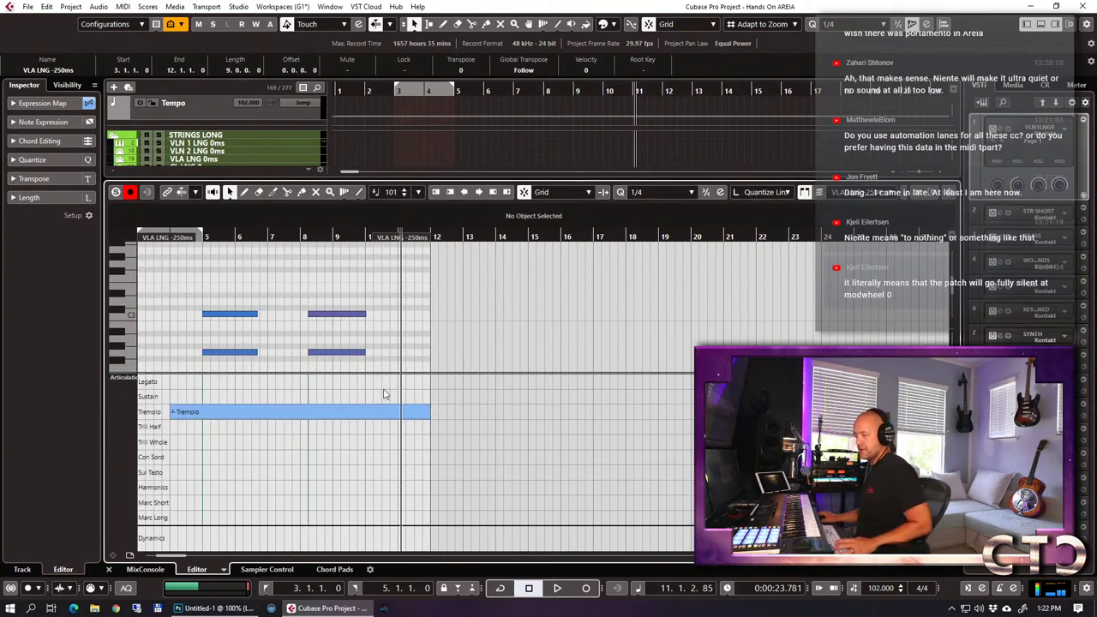
{"action": "left_click", "coordinate": [364, 382]}
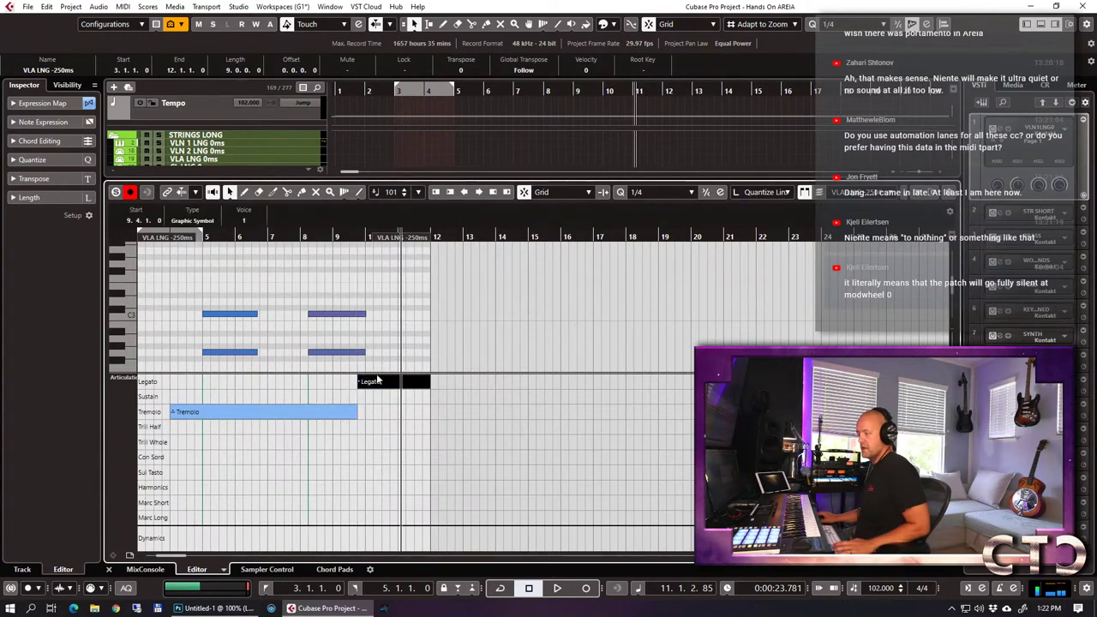
{"action": "key", "text": "ctrl+e"}
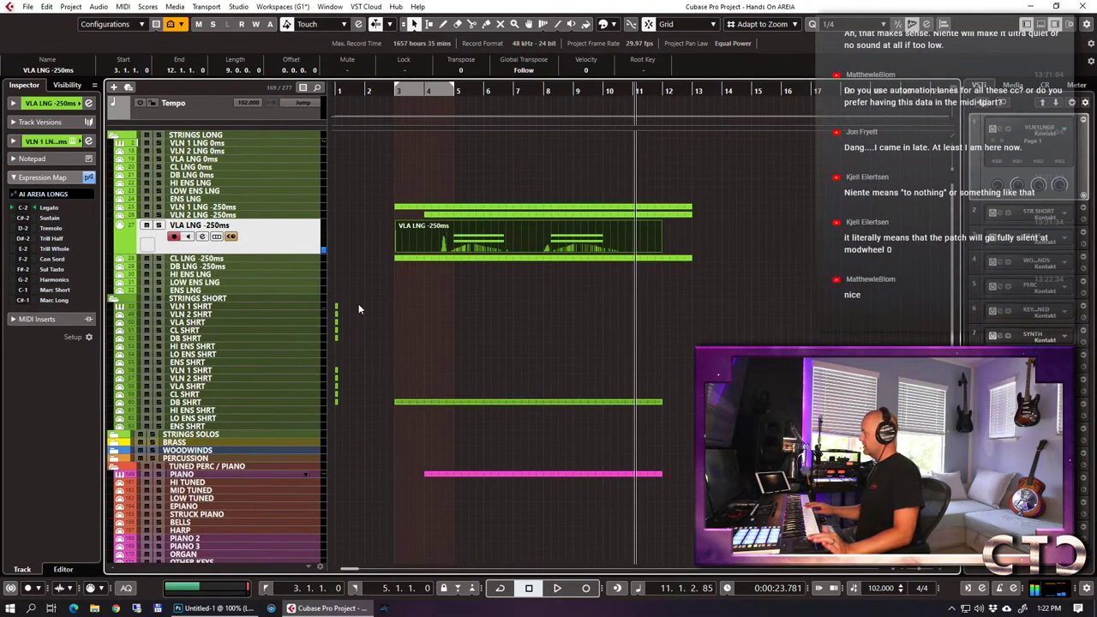
Starting from bar 8, record four rising legato notes in bar 11 on the VLA LNG -250ms track.
{"action": "left_click_drag", "start_coordinate": [545, 89], "coordinate": [543, 90]}
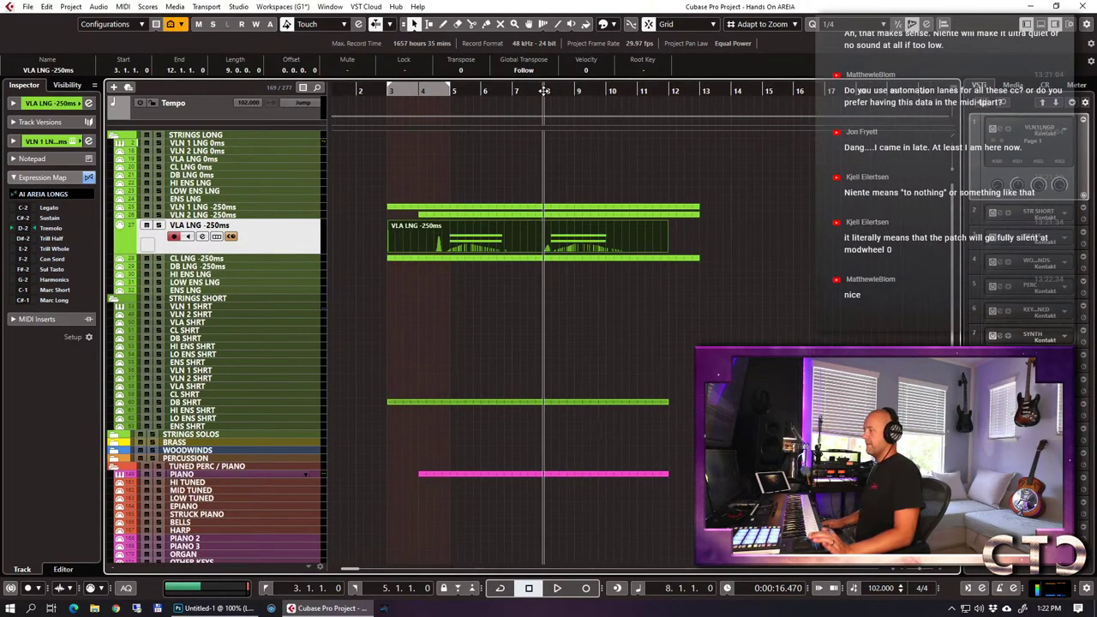
{"action": "key", "text": "space"}
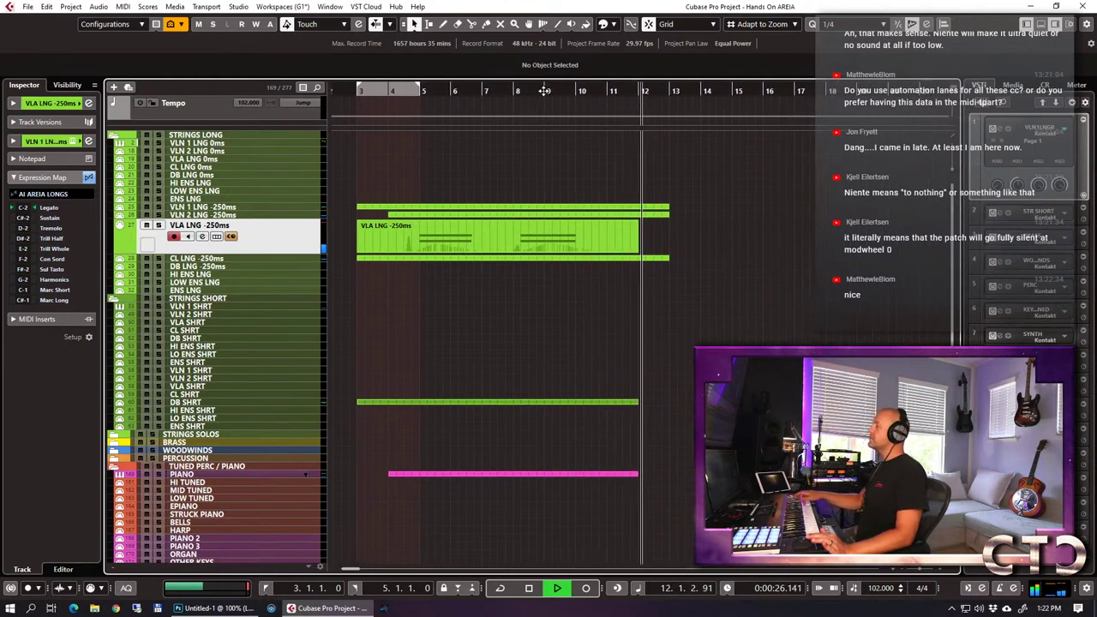
{"action": "key", "text": "space"}
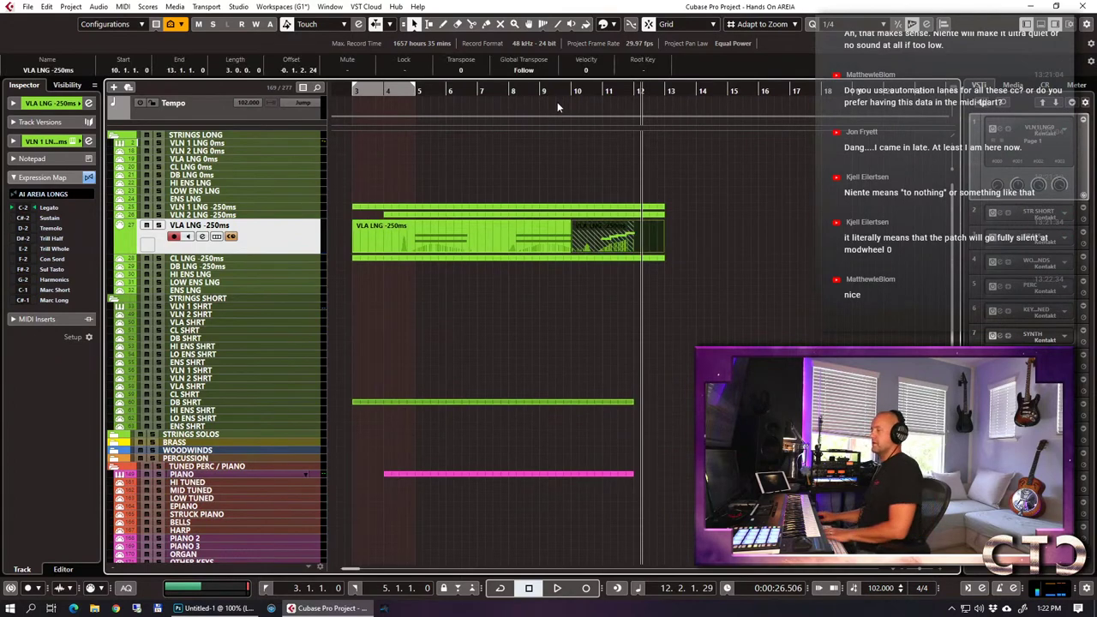
Join the VLA LNG -250ms takes into one part and quantize the four rising notes in bar 11 to 1/4.
{"action": "key", "text": "ctrl+e"}
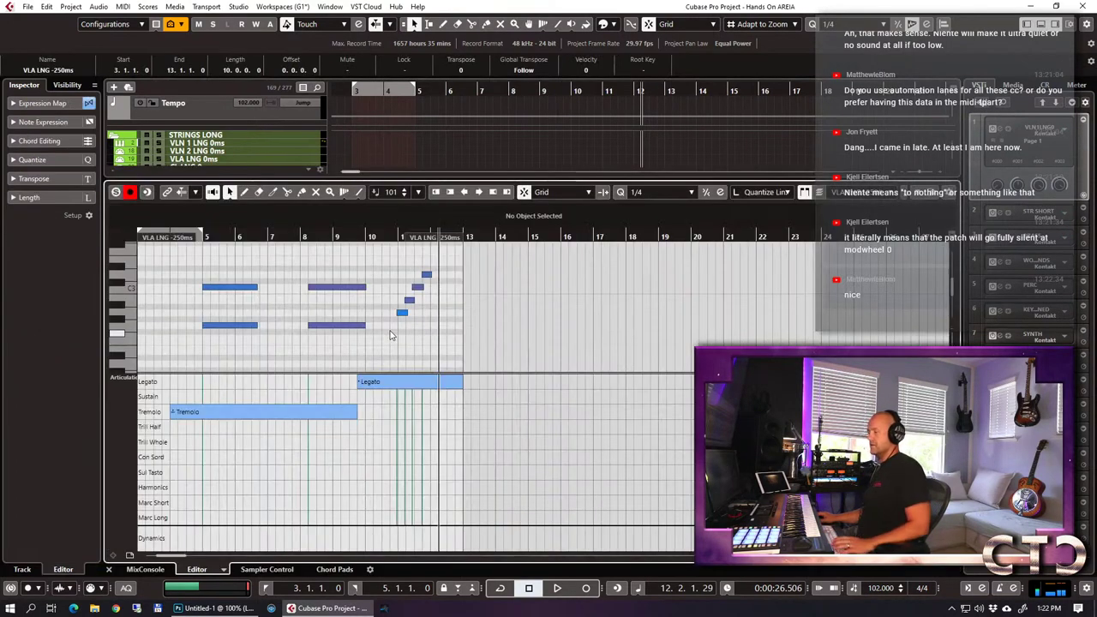
{"action": "left_click_drag", "start_coordinate": [398, 342], "coordinate": [455, 250]}
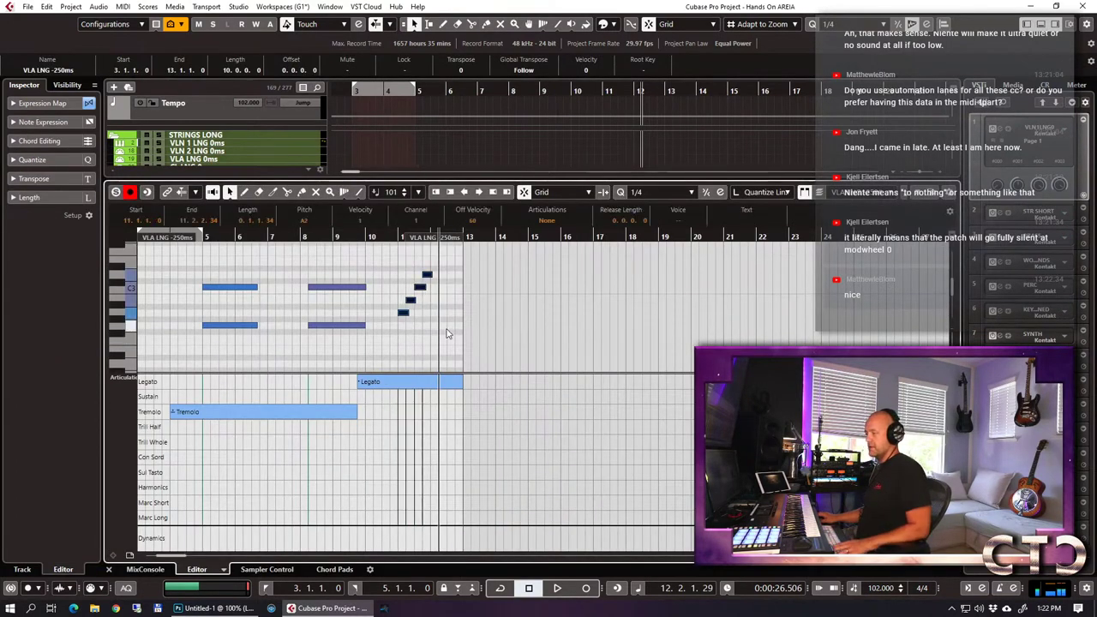
{"action": "left_click", "coordinate": [398, 330]}
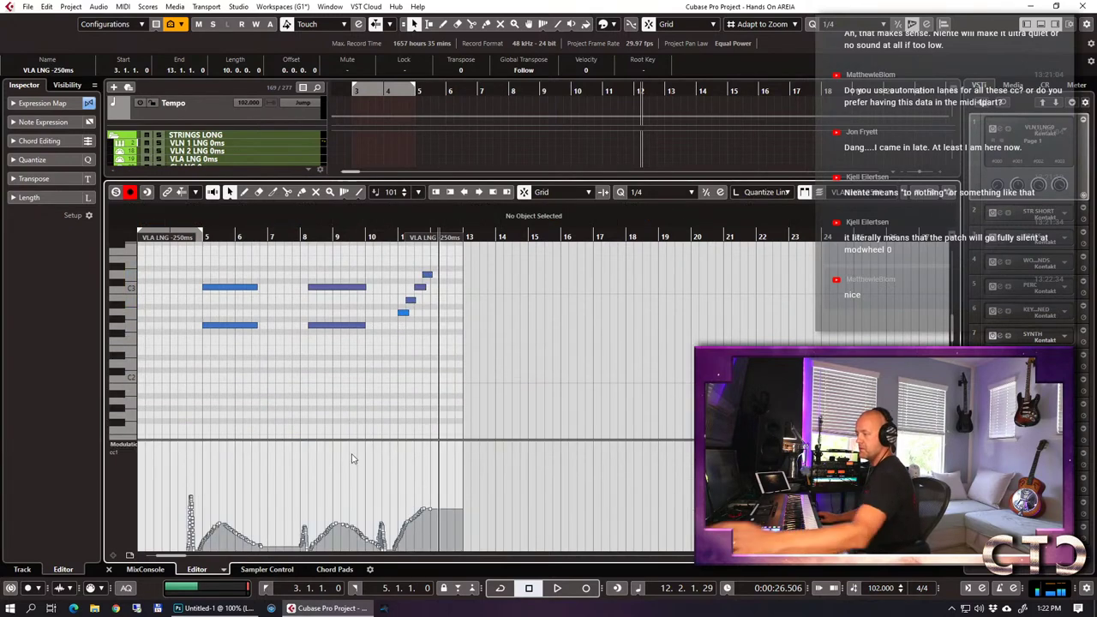
Remove the small modulation bump in the second half of bar 10 of the VLA LNG -250ms part and close the editor.
{"action": "key", "text": "h"}
{"action": "key", "text": "h"}
{"action": "key", "text": "h"}
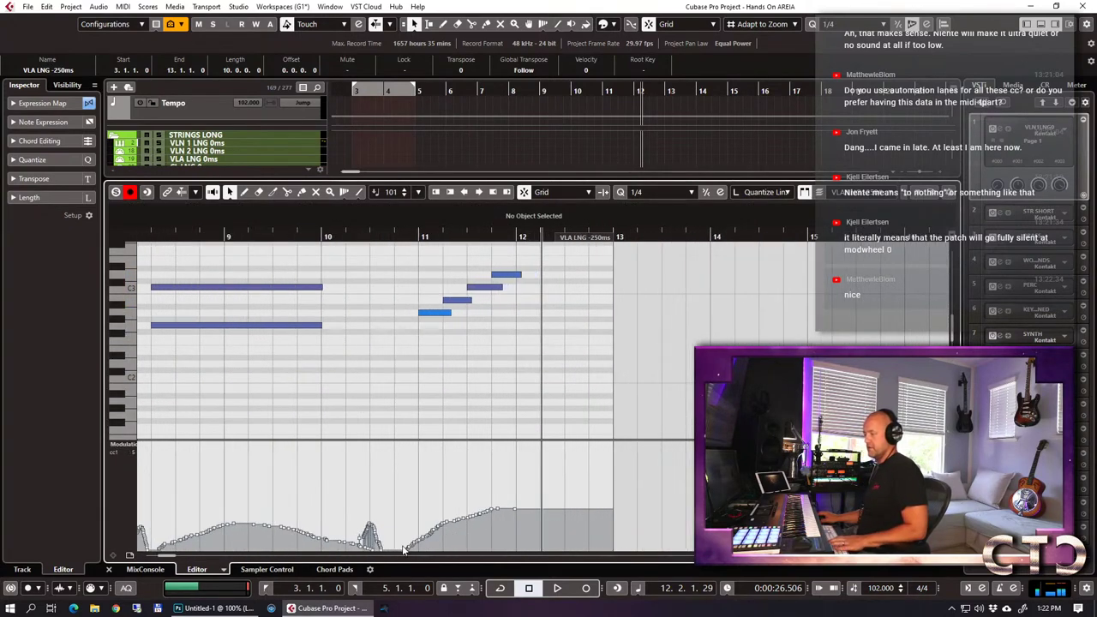
{"action": "mouse_move", "coordinate": [415, 532]}
{"action": "left_mouse_down"}
{"action": "mouse_move", "coordinate": [338, 541]}
{"action": "mouse_move", "coordinate": [387, 543]}
{"action": "left_mouse_up"}
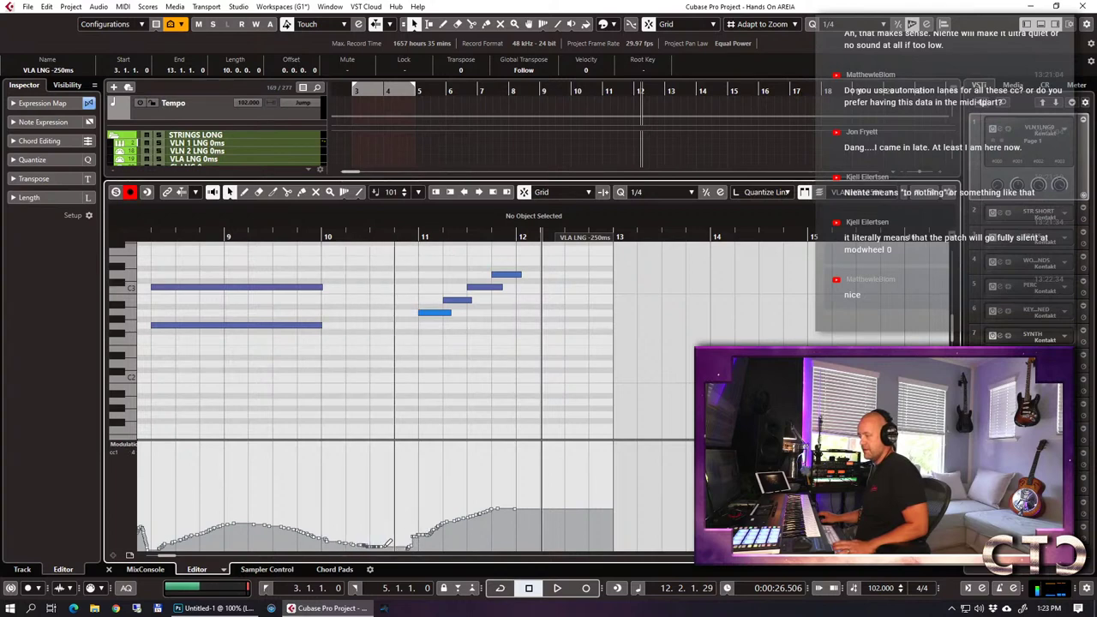
{"action": "key", "text": "ctrl+e"}
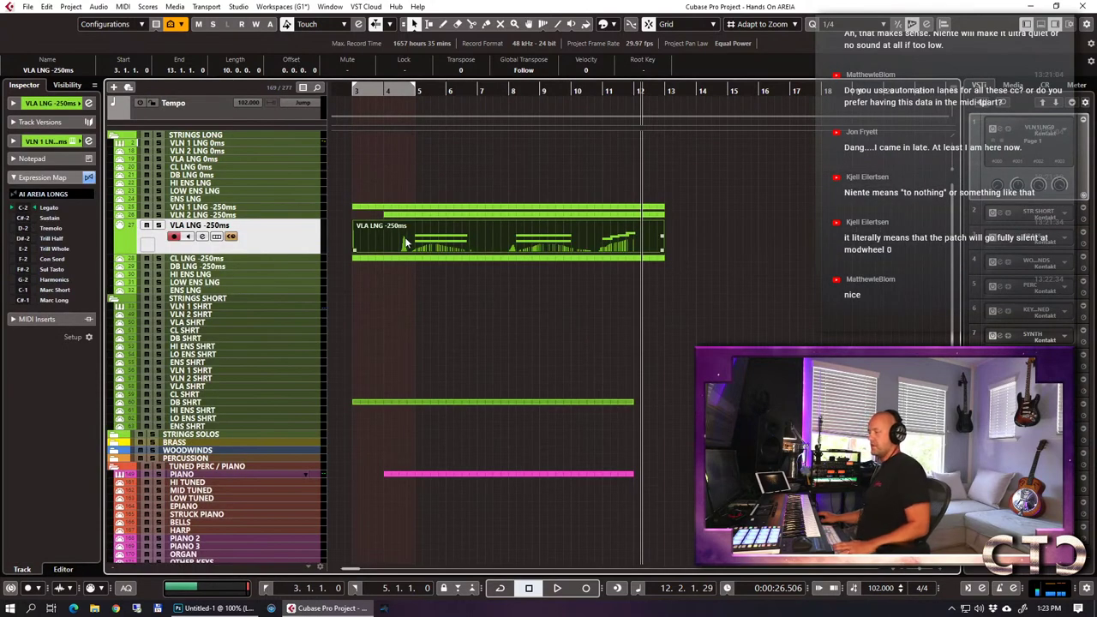
Play back the arrangement from bar 3 to check the viola part together with the other strings.
{"action": "left_click_drag", "start_coordinate": [406, 243], "coordinate": [417, 262]}
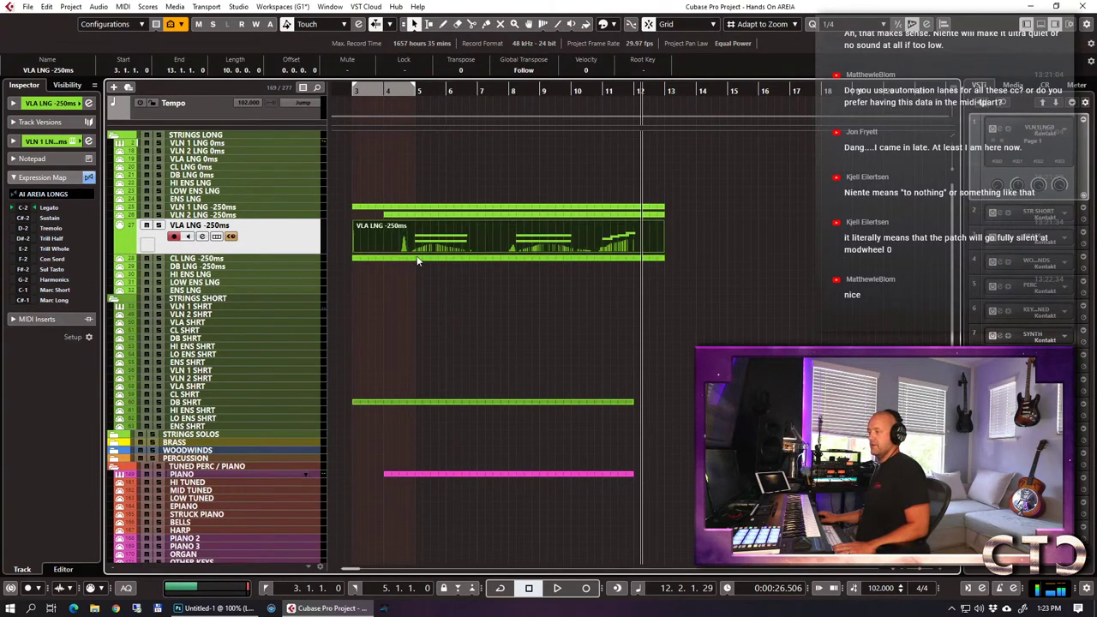
{"action": "key", "text": "1"}
{"action": "key", "text": "space"}
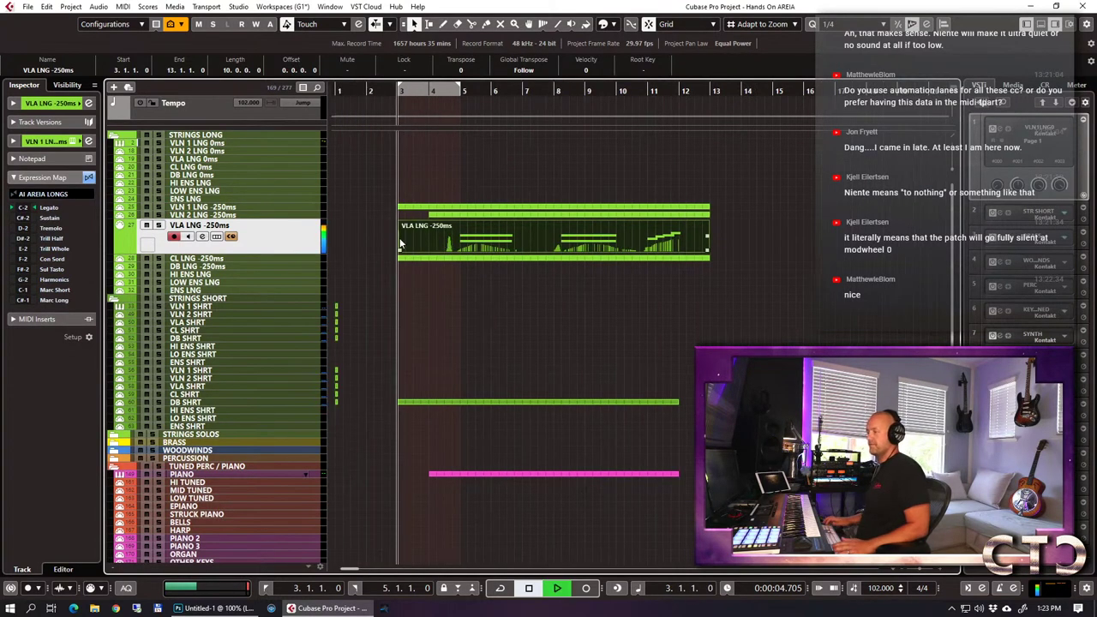
{"action": "key", "text": "g"}
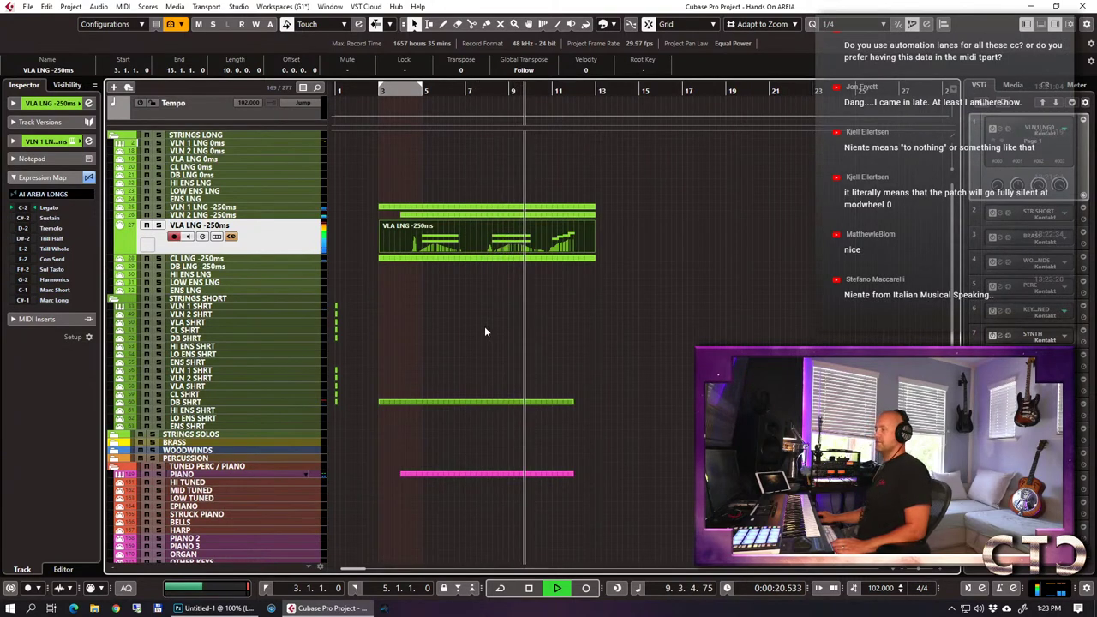
{"action": "key", "text": "space"}
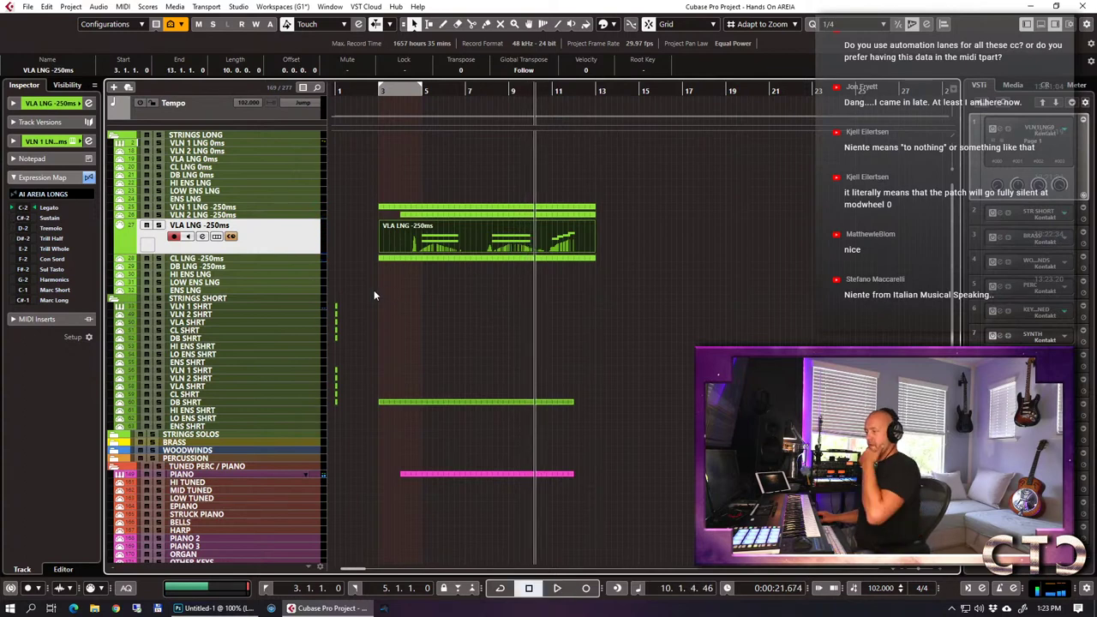
Record a part of short notes on the upper VLN 2 SHRT track from bar 3 to about bar 12.
{"action": "left_click", "coordinate": [192, 322]}
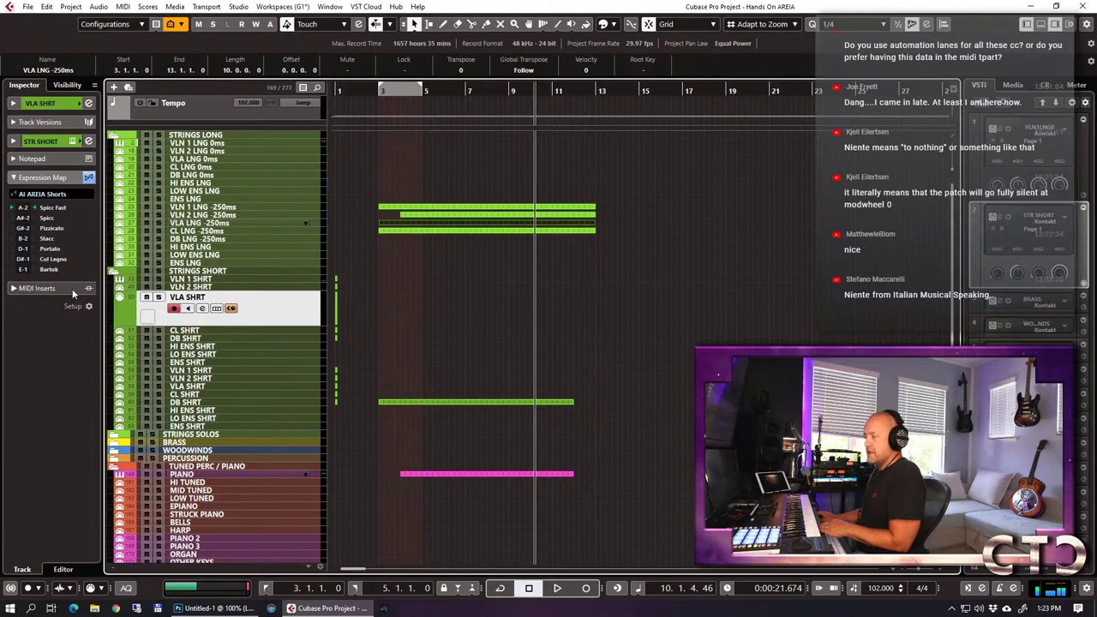
{"action": "left_click", "coordinate": [156, 286]}
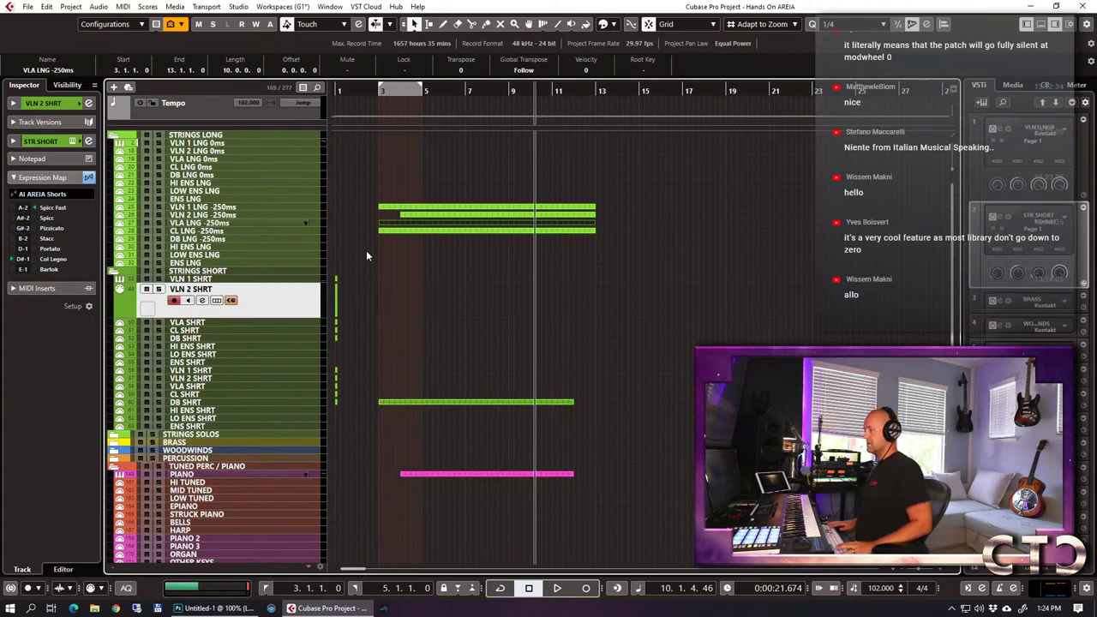
{"action": "key", "text": "KP_Multiply"}
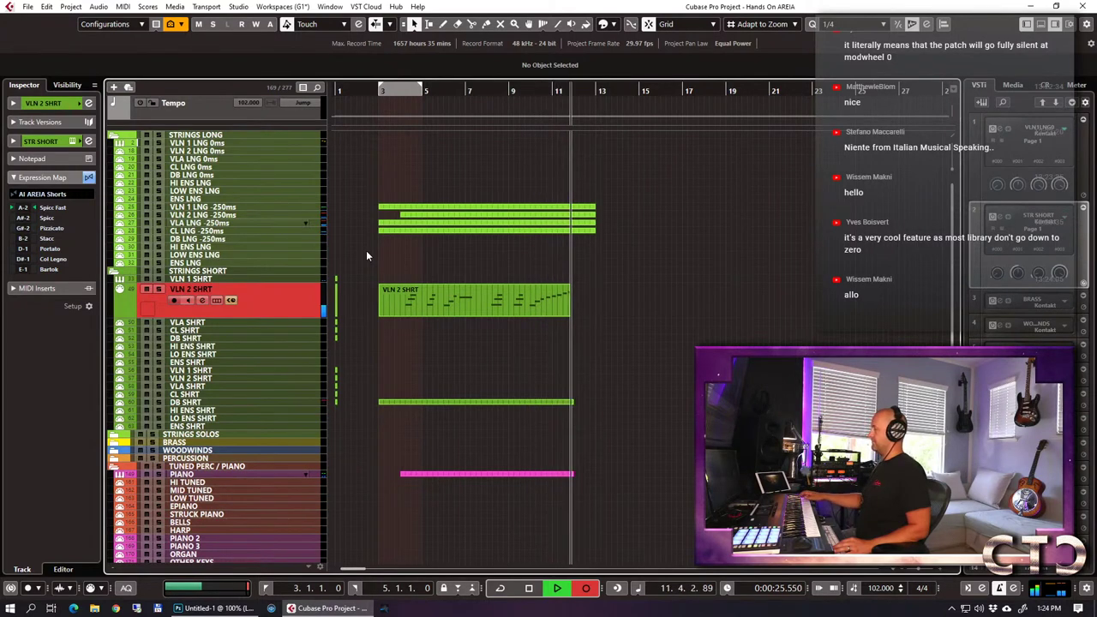
{"action": "key", "text": "space"}
Delete the rising run of notes from the middle of bar 10 to the end of the new VLN 2 SHRT part.
{"action": "key", "text": "Return"}
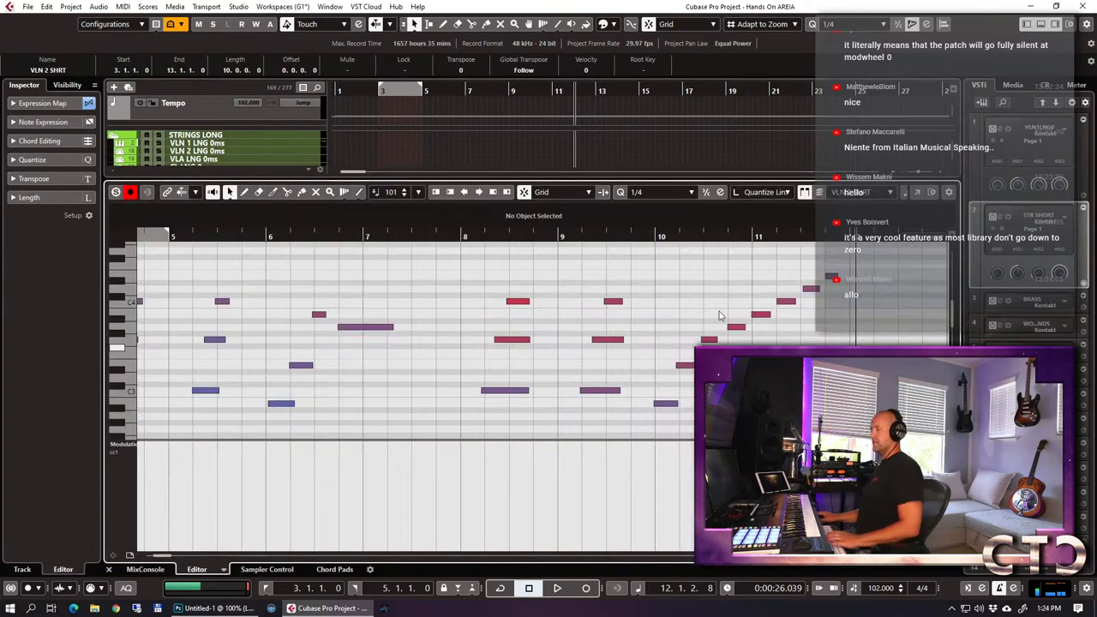
{"action": "left_click_drag", "start_coordinate": [715, 260], "coordinate": [856, 346]}
{"action": "key", "text": "Return"}
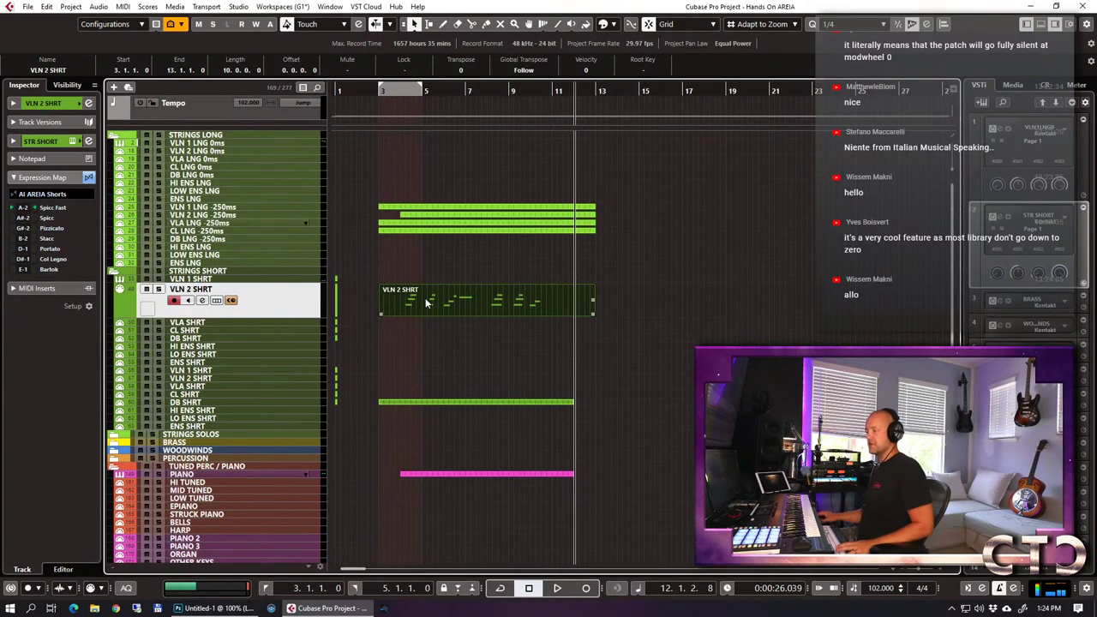
Move the recorded part to the lower VLN 2 SHRT track and assign it the Col Legno articulation.
{"action": "left_click_drag", "start_coordinate": [403, 289], "coordinate": [408, 376]}
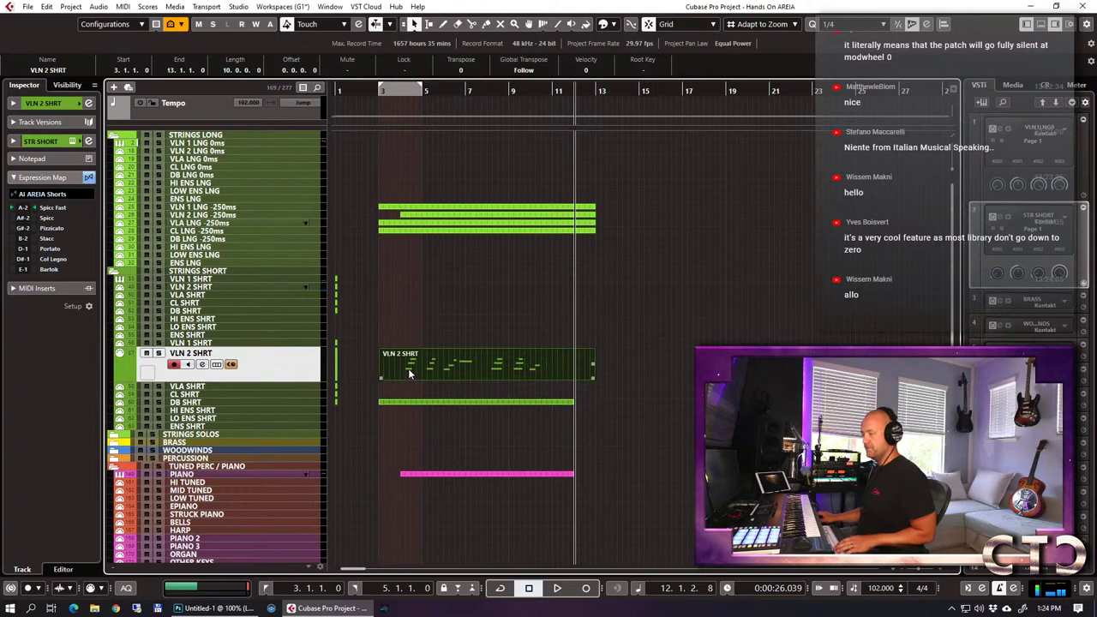
{"action": "double_click", "coordinate": [408, 369]}
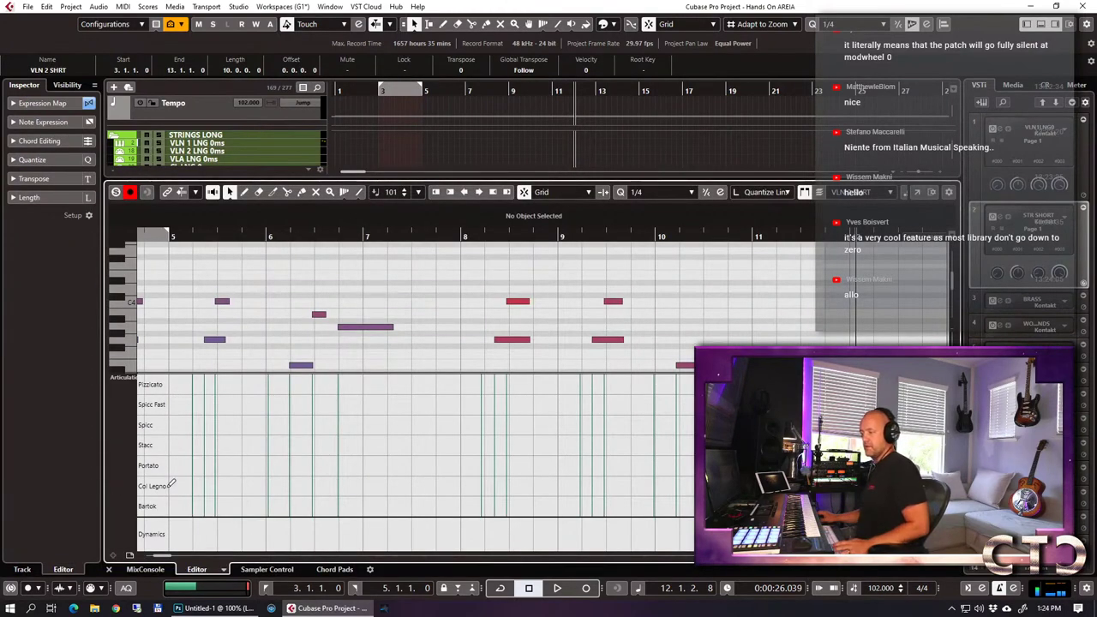
{"action": "key", "text": "ctrl+e"}
Play back the moved VLN 2 SHRT part from bar 3 along with the other strings.
{"action": "key", "text": "space"}
{"action": "key", "text": "h"}
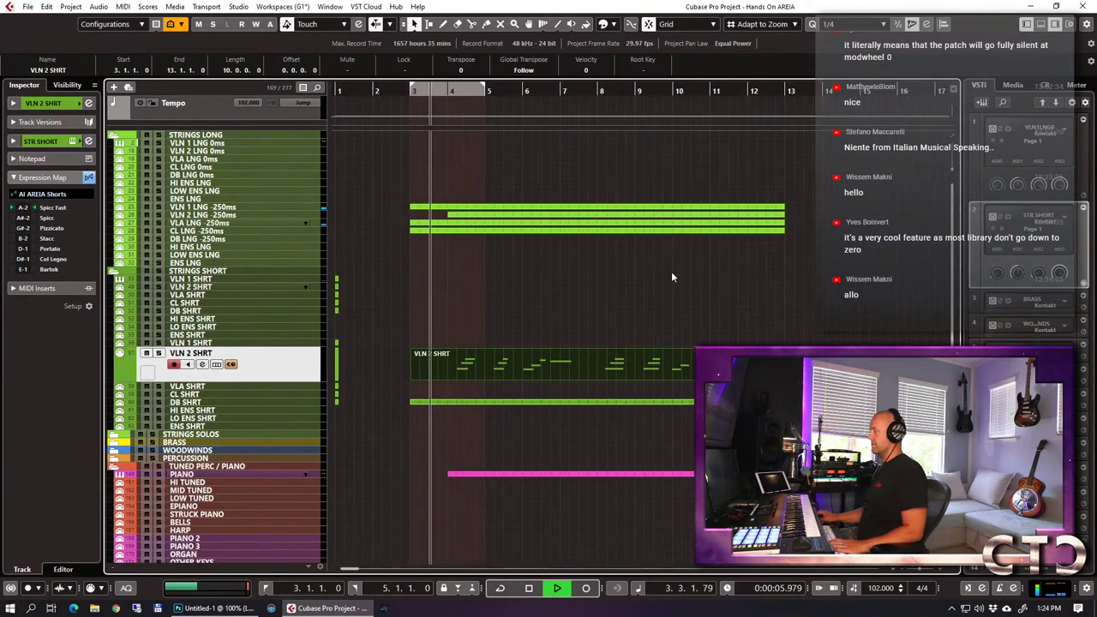
{"action": "key", "text": "h"}
{"action": "key", "text": "h"}
{"action": "key", "text": "g"}
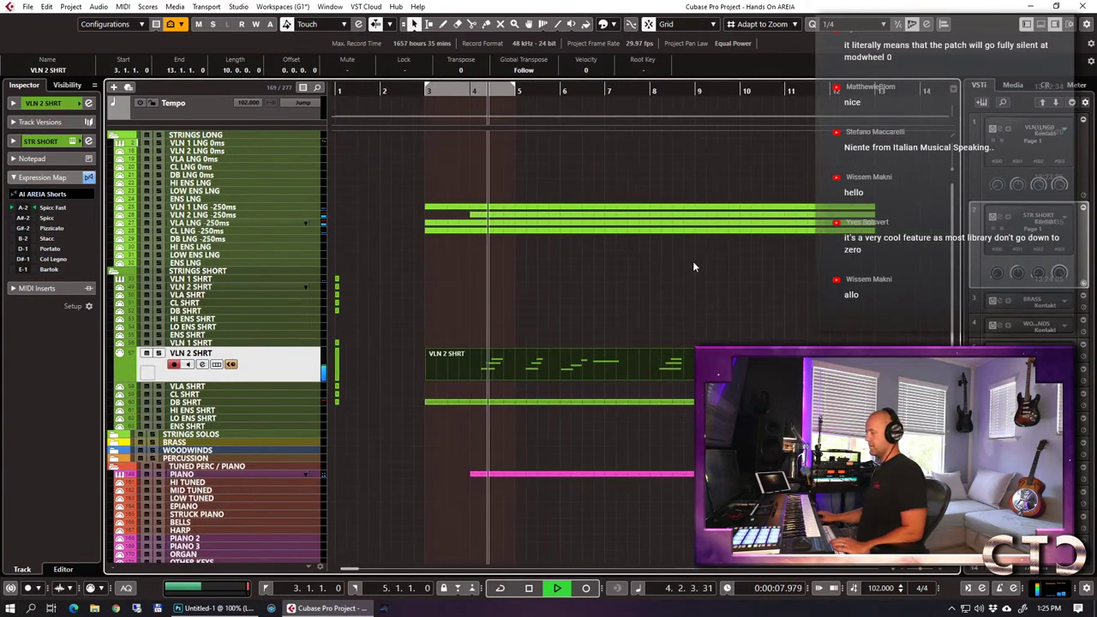
Add an Expression (CC11) event at the maximum level at bar 4 of the VLN 2 SHRT part and play back from bar 3.
{"action": "key", "text": "ctrl+e"}
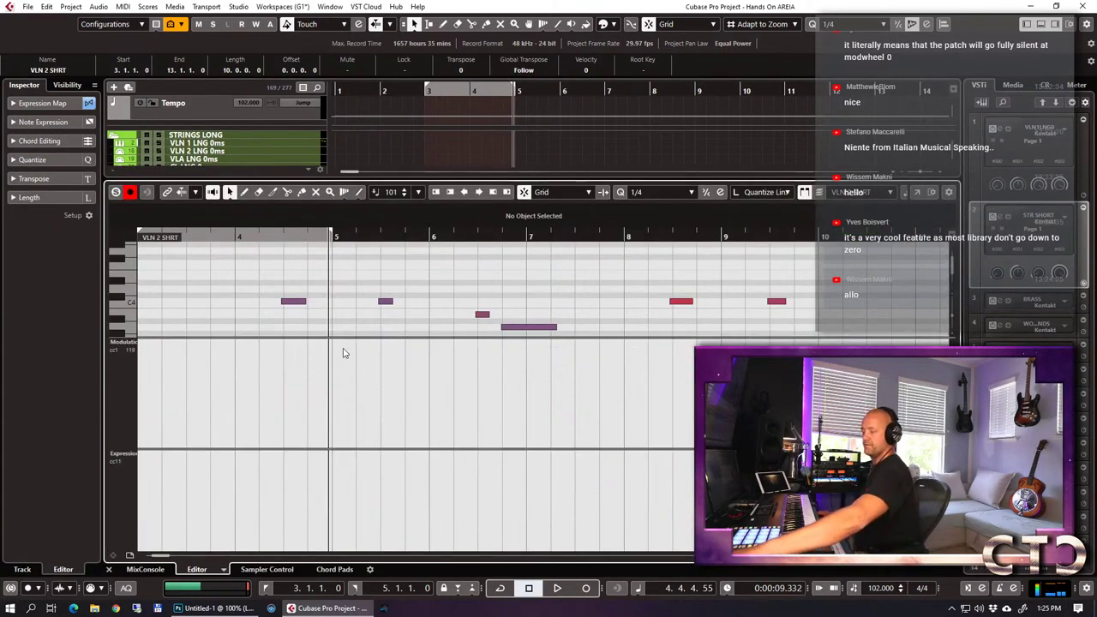
{"action": "left_click", "coordinate": [246, 480]}
{"action": "left_click_drag", "start_coordinate": [246, 478], "coordinate": [250, 388]}
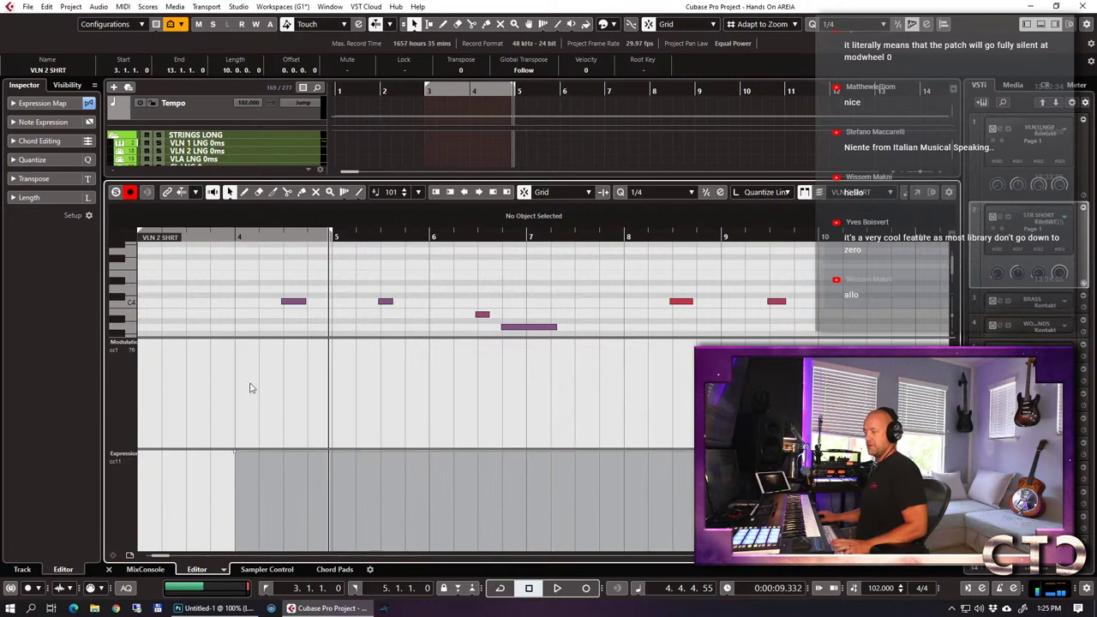
{"action": "key", "text": "ctrl+alt+e"}
{"action": "key", "text": "space"}
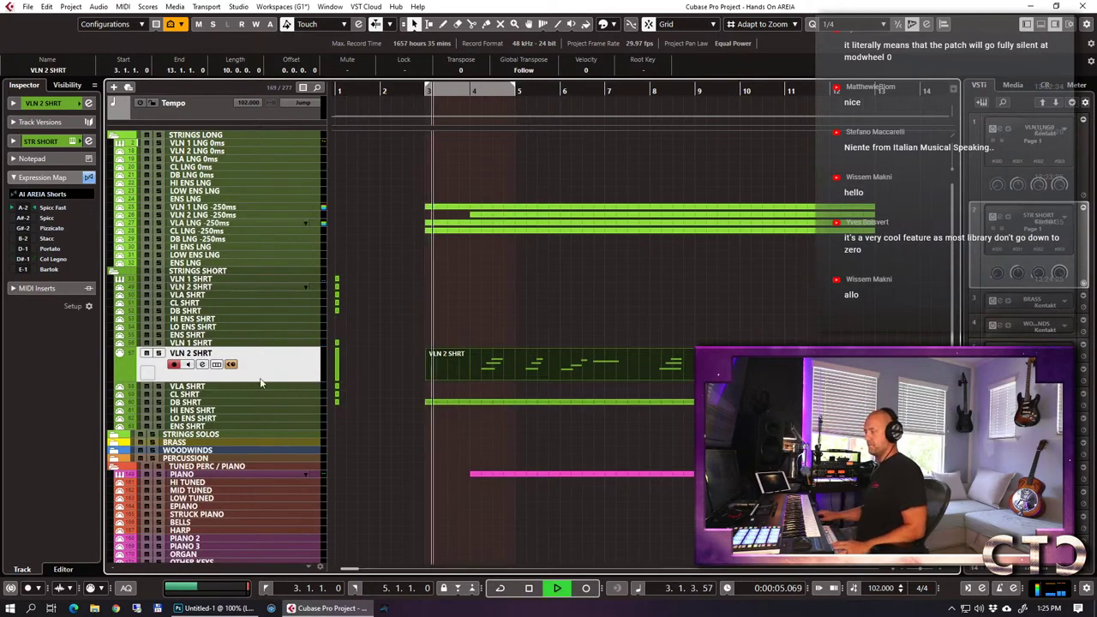
Split the VLN 2 SHRT and DB SHRT parts at bar 4 and delete the pieces covering bar 3.
{"action": "left_click_drag", "start_coordinate": [428, 326], "coordinate": [457, 405]}
{"action": "key", "text": "alt+x"}
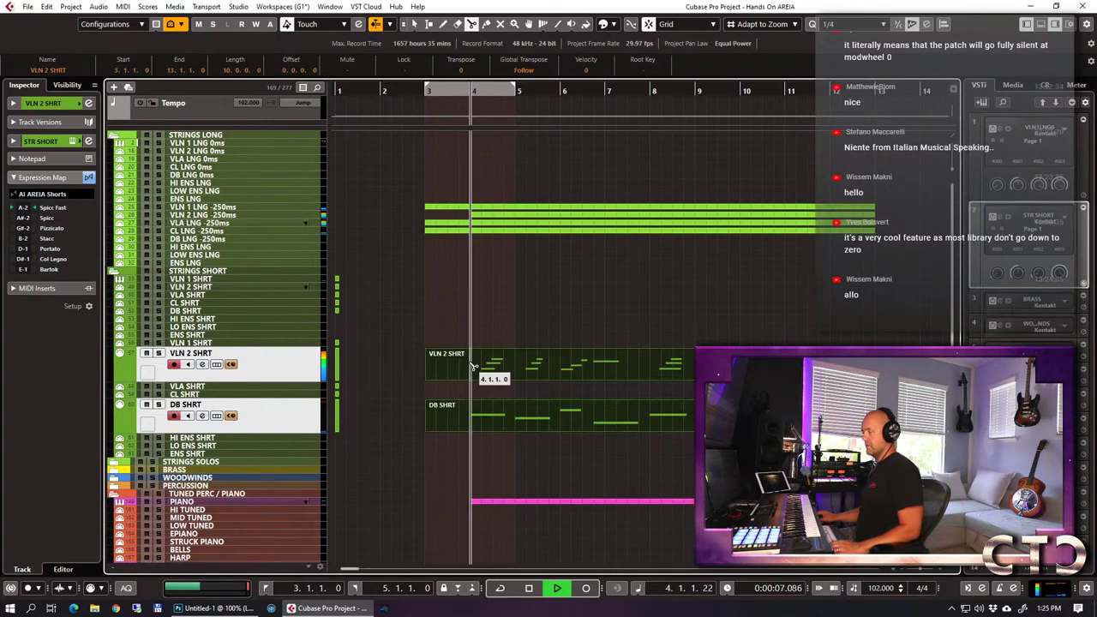
{"action": "left_click_drag", "start_coordinate": [506, 338], "coordinate": [470, 397]}
{"action": "key", "text": "Delete"}
Apply the Col Legno articulation from the start of the trimmed VLN 2 SHRT part at bar 4 and play it back.
{"action": "double_click", "coordinate": [492, 354]}
{"action": "key", "text": "ctrl+e"}
{"action": "double_click", "coordinate": [472, 358]}
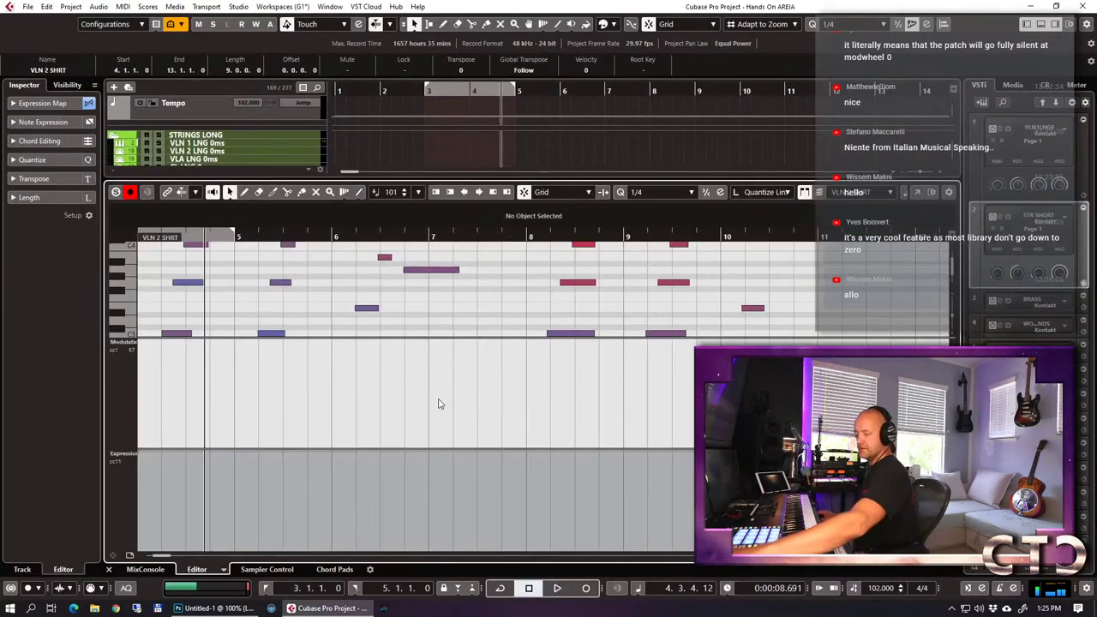
{"action": "left_click_drag", "start_coordinate": [300, 486], "coordinate": [205, 493]}
{"action": "key", "text": "ctrl+e"}
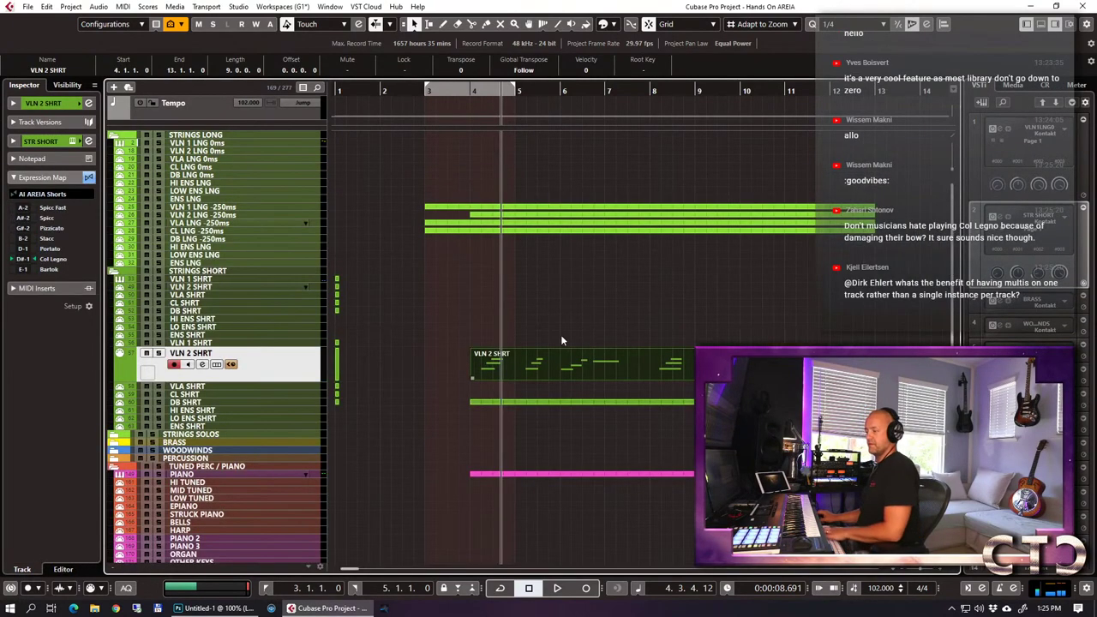
{"action": "left_click", "coordinate": [468, 91]}
{"action": "key", "text": "space"}
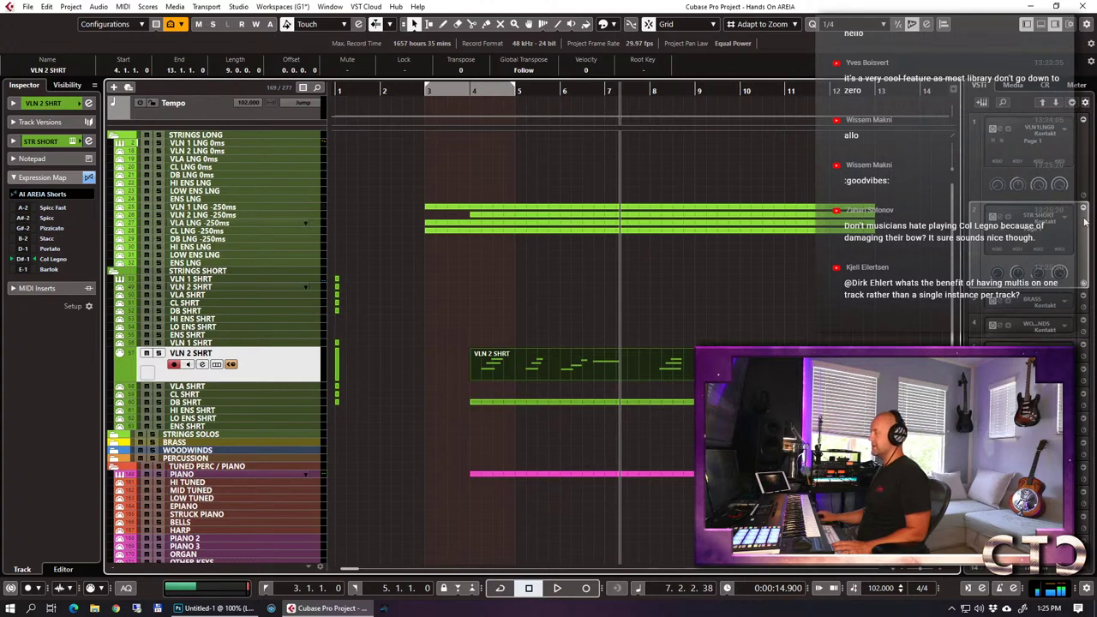
Open the Kontakt instrument of the VLN 1 LNG 0ms track and examine the patches in the STRINGS_AREIA multi.
{"action": "left_click", "coordinate": [1071, 102]}
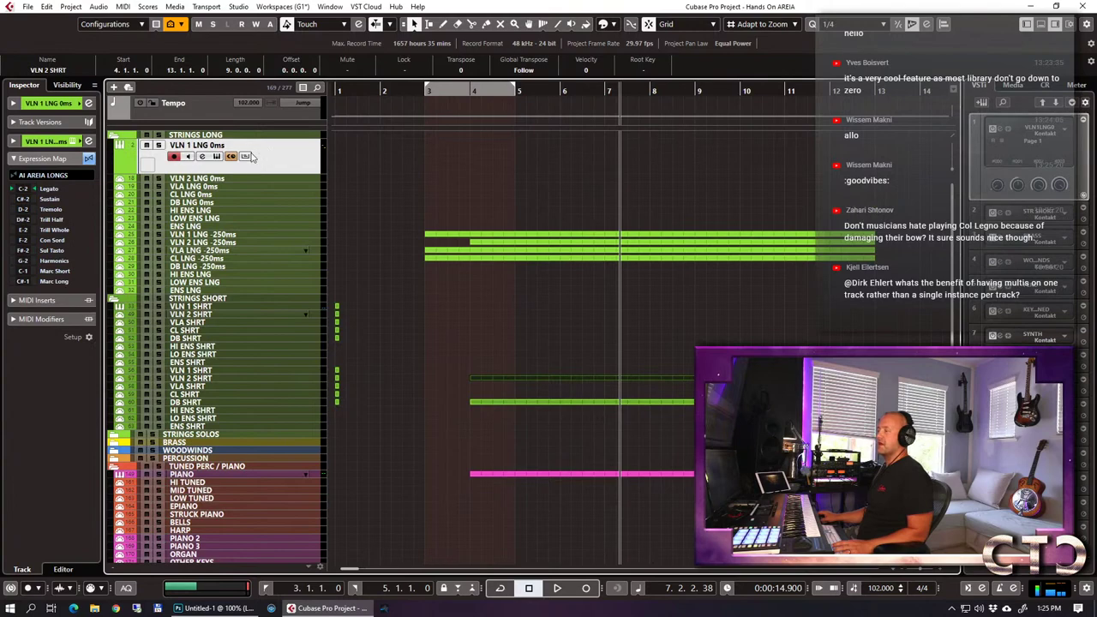
{"action": "left_click", "coordinate": [89, 140]}
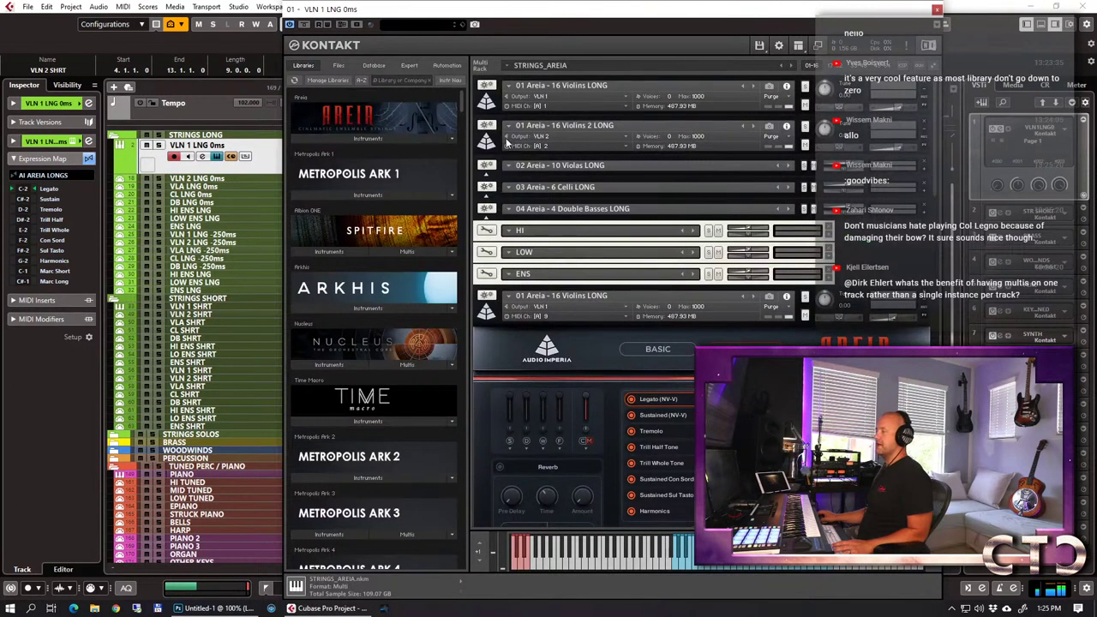
{"action": "left_click", "coordinate": [487, 102]}
{"action": "left_click", "coordinate": [487, 102]}
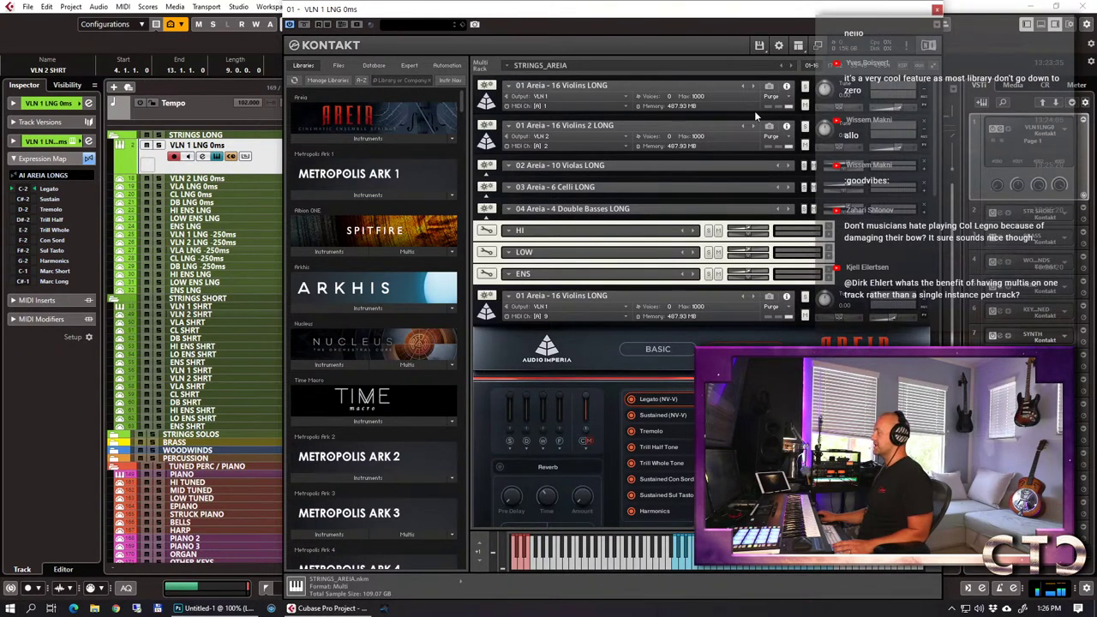
{"action": "left_click", "coordinate": [936, 9]}
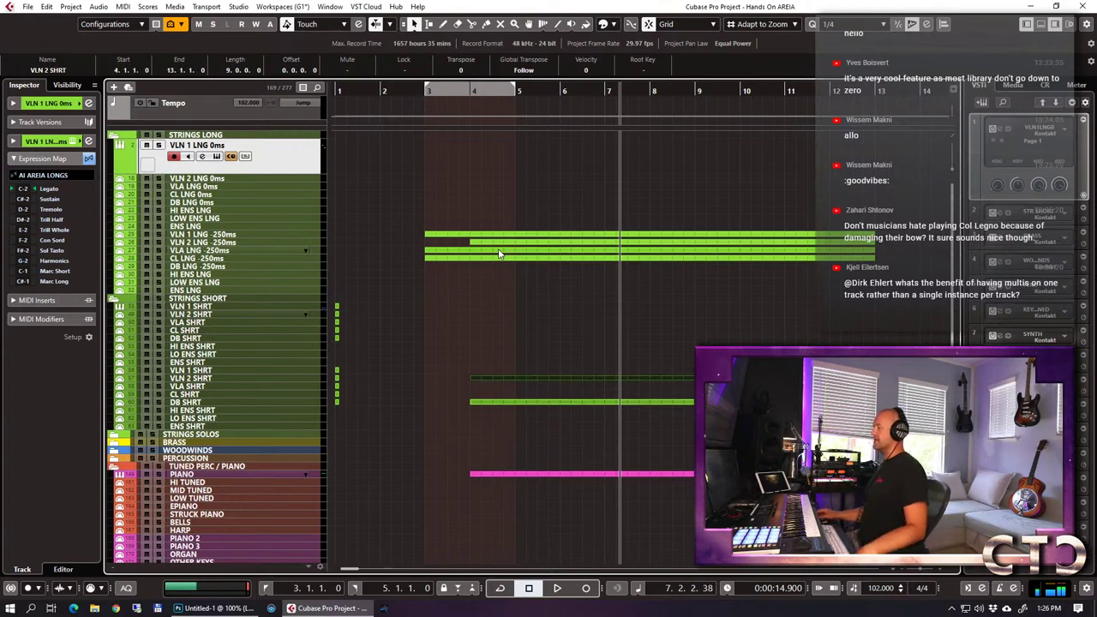
Compare the HI ENS LNG, CL LNG -250ms and VLN 1 LNG tracks with the Kontakt multi they share.
{"action": "left_click", "coordinate": [272, 210]}
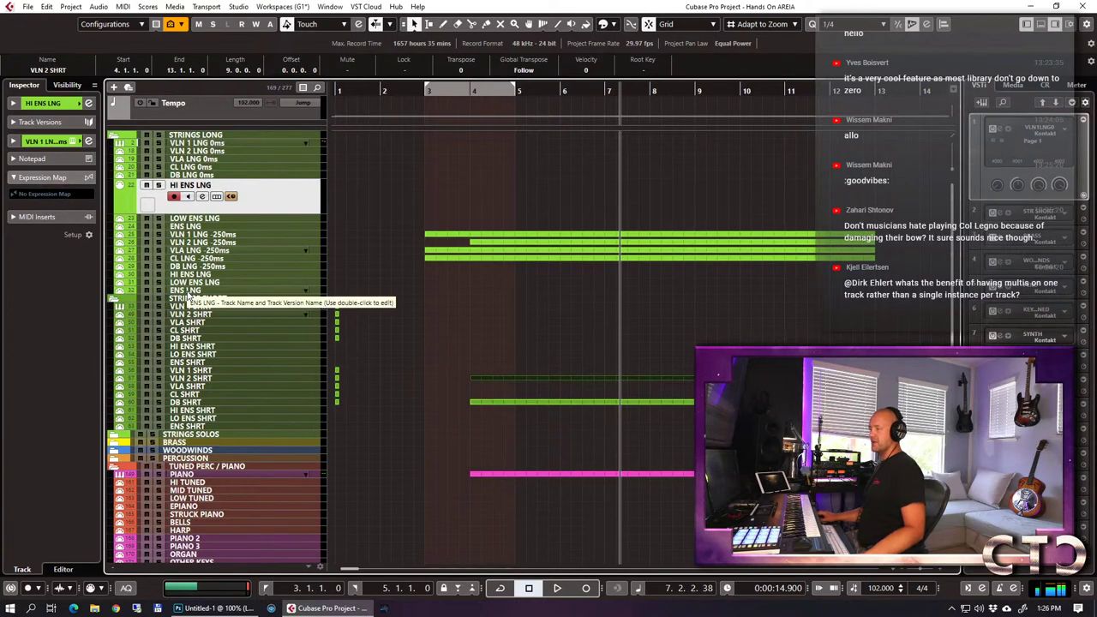
{"action": "left_click", "coordinate": [227, 260]}
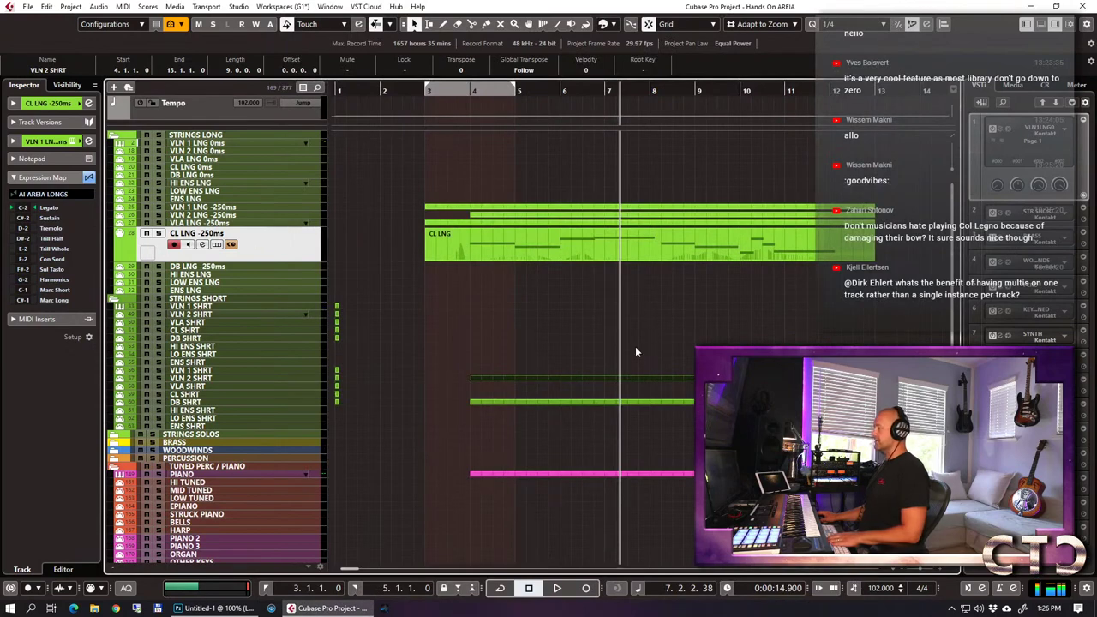
{"action": "left_click", "coordinate": [216, 146]}
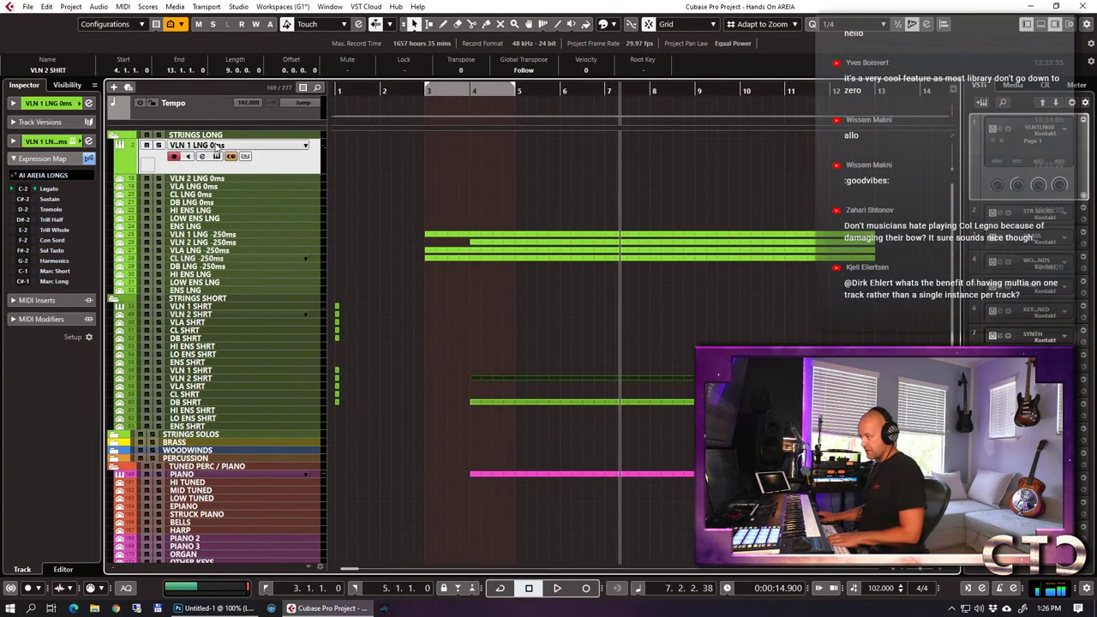
{"action": "left_click", "coordinate": [88, 141]}
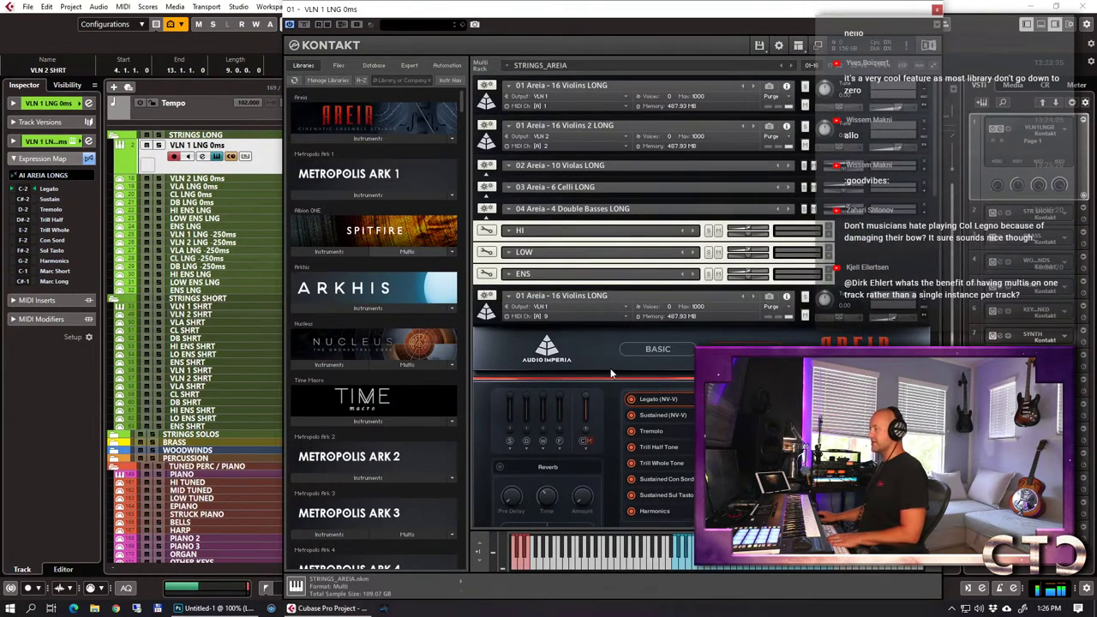
{"action": "left_click", "coordinate": [936, 10]}
{"action": "left_click", "coordinate": [231, 236]}
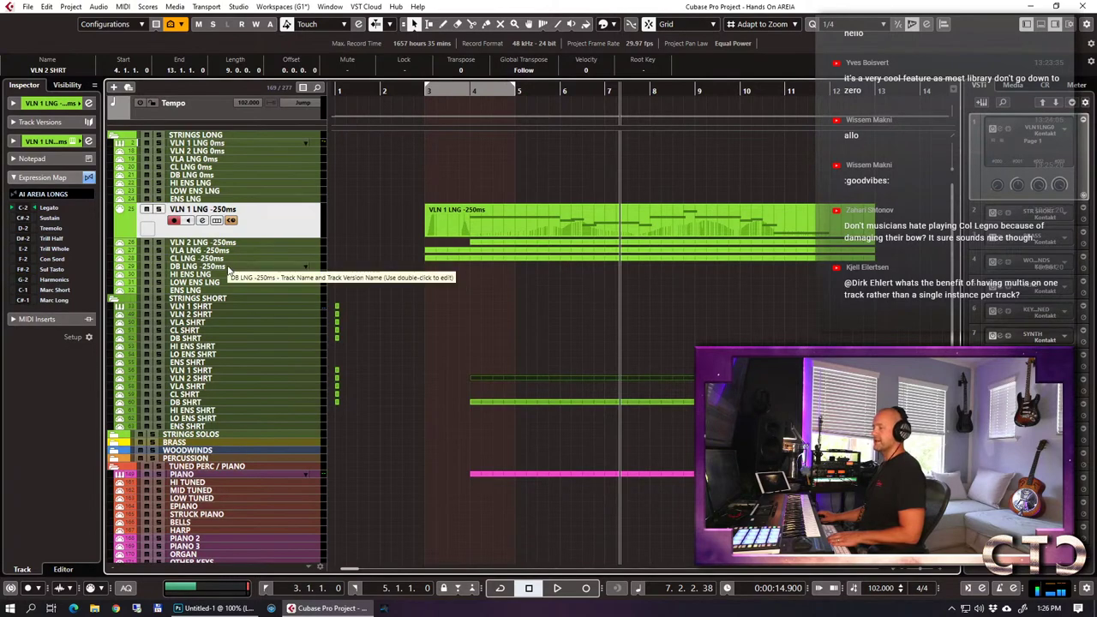
{"action": "left_click", "coordinate": [305, 258]}
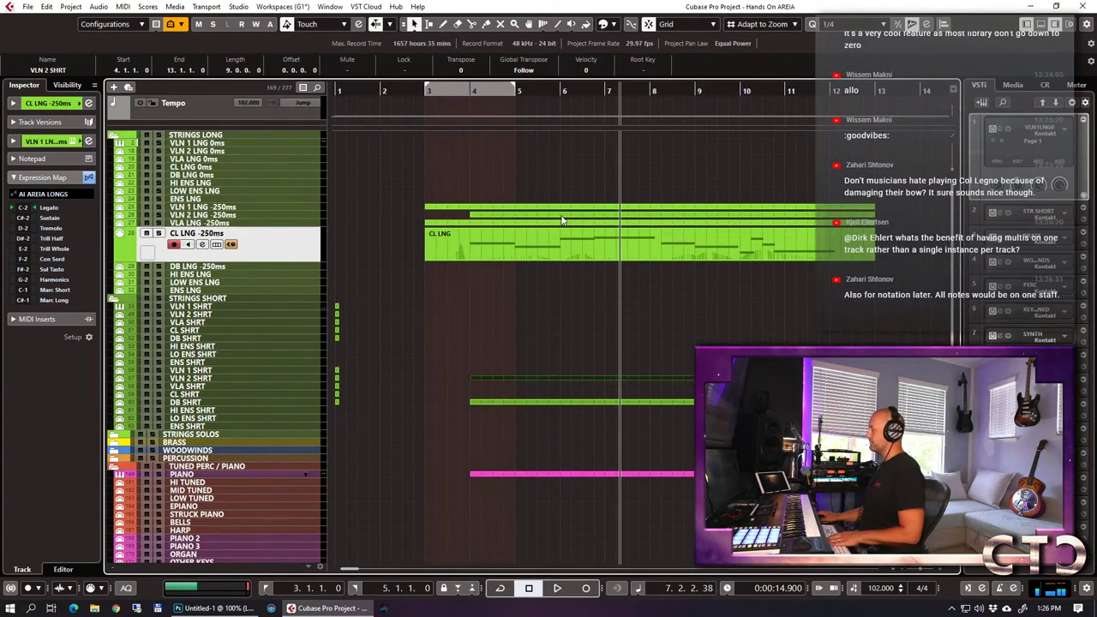
View the VLN 1, VLN 2, VLA and CL LNG -250ms parts together in the Key Editor, then return to the arrangement.
{"action": "left_click_drag", "start_coordinate": [562, 221], "coordinate": [805, 288]}
{"action": "double_click", "coordinate": [805, 290]}
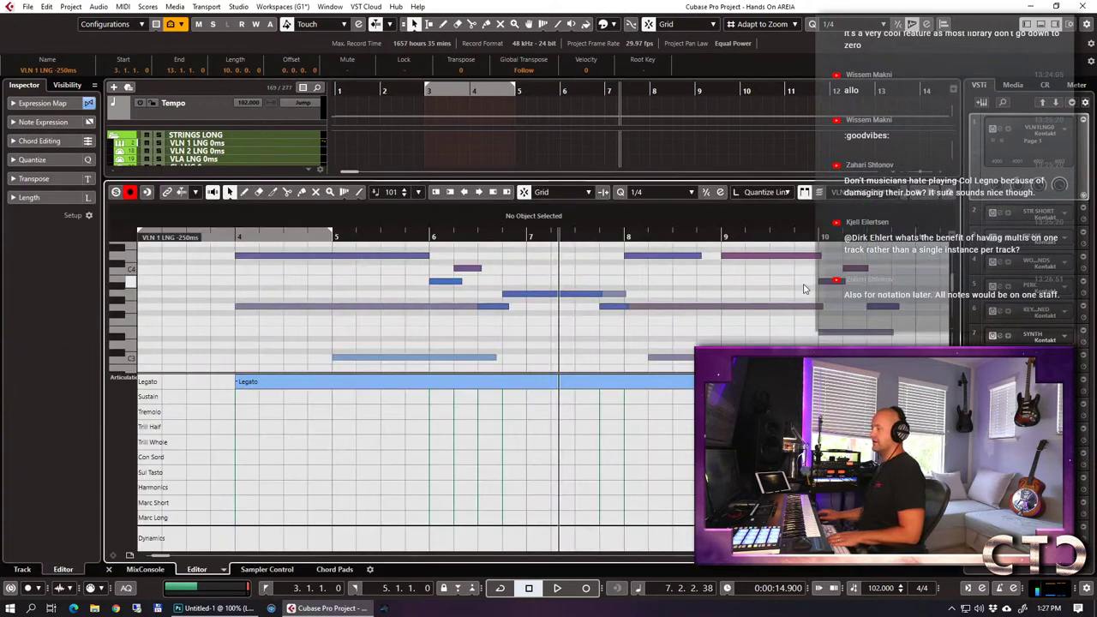
{"action": "key", "text": "ctrl+e"}
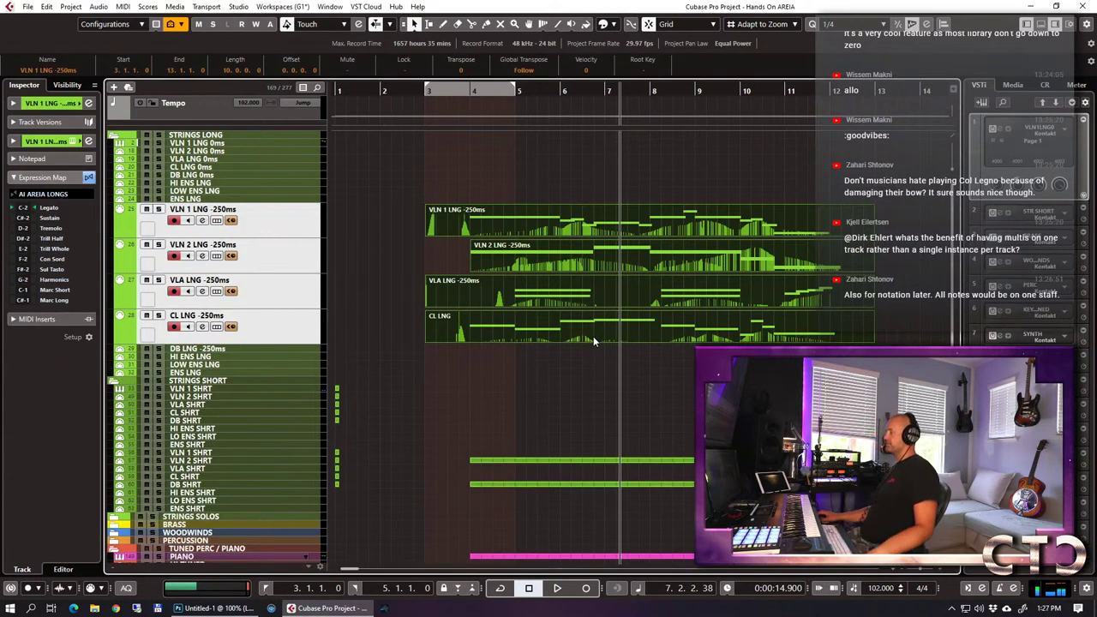
{"action": "left_click", "coordinate": [538, 338]}
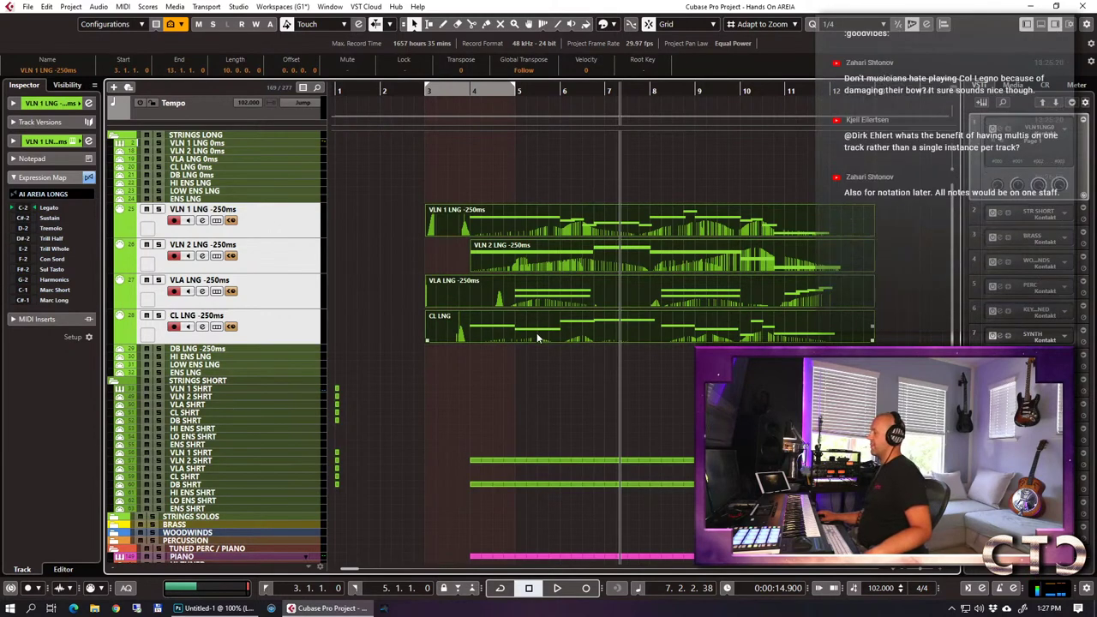
{"action": "left_click", "coordinate": [296, 235]}
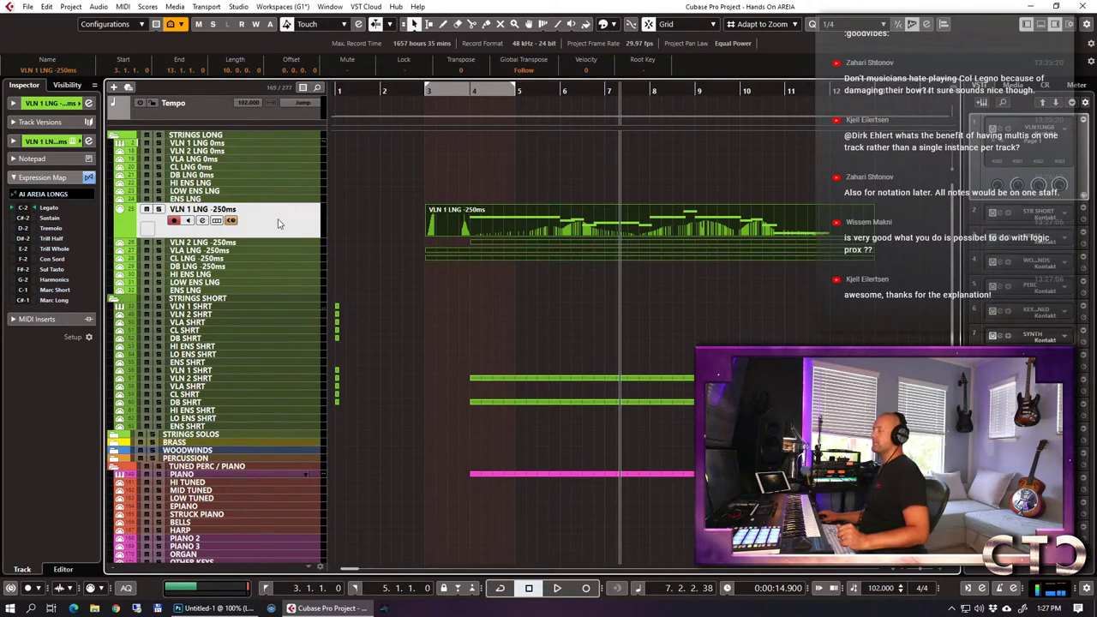
{"action": "left_click", "coordinate": [194, 143]}
{"action": "left_click", "coordinate": [218, 230]}
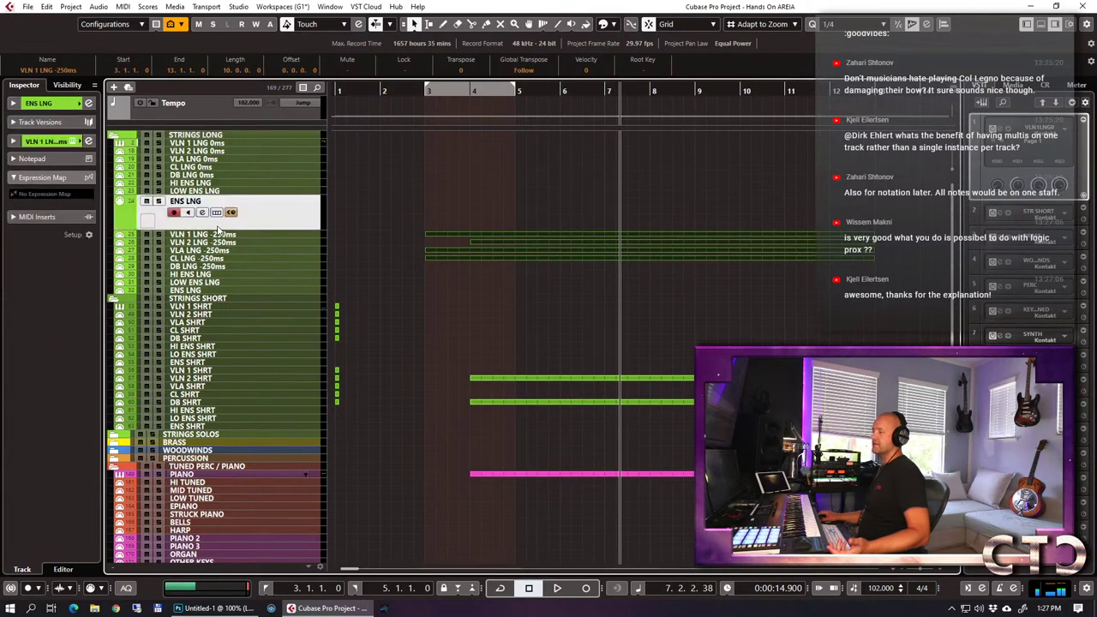
{"action": "left_click", "coordinate": [281, 237]}
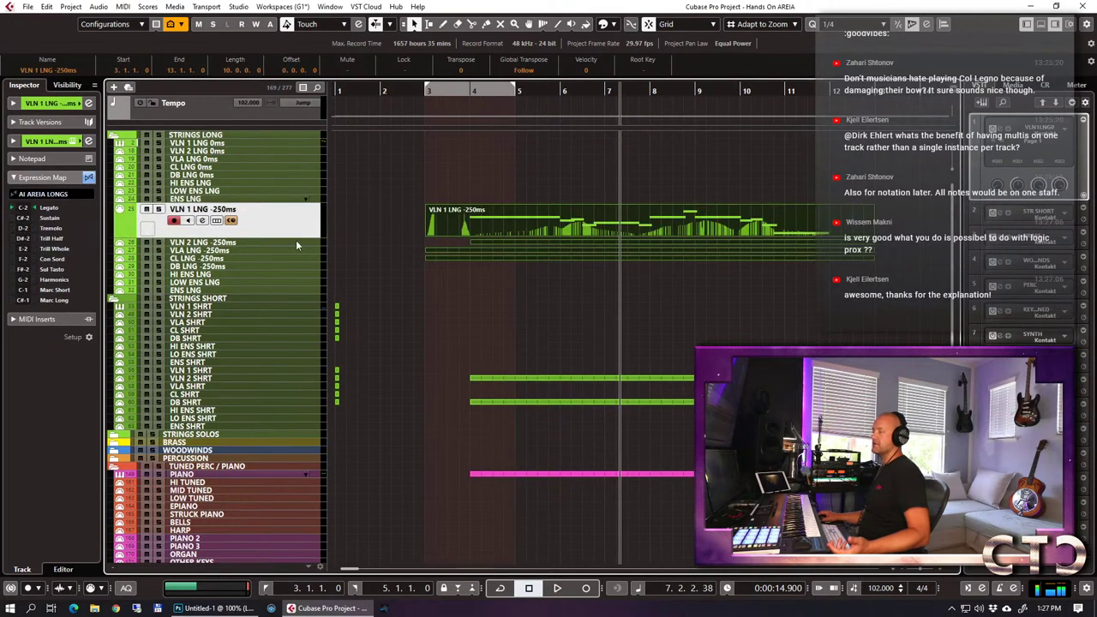
{"action": "left_click", "coordinate": [434, 225]}
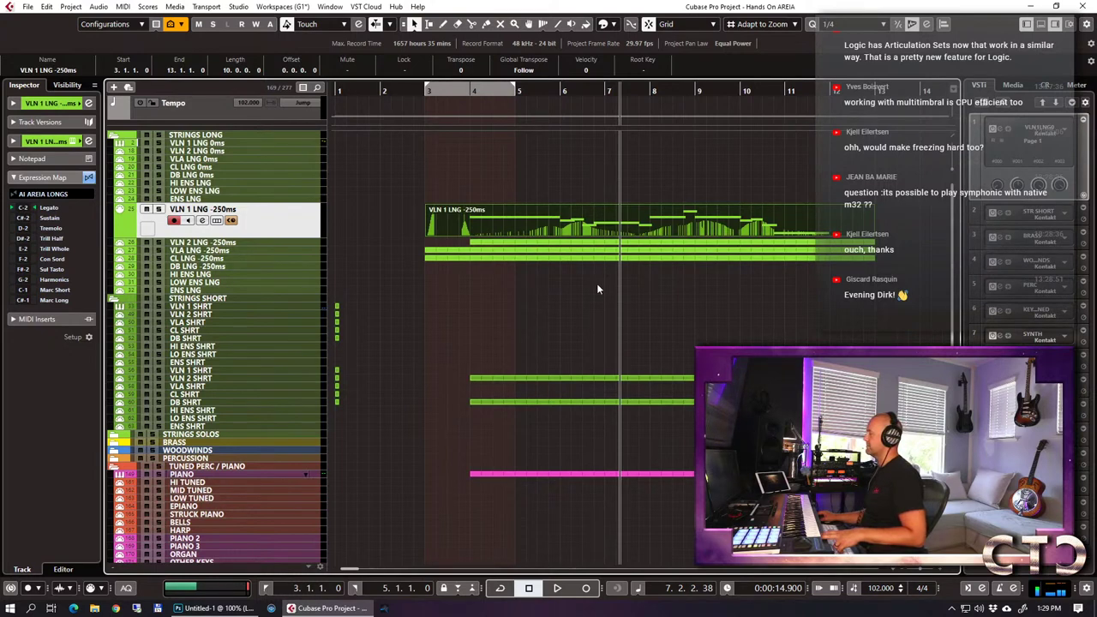
Select the four -250ms long string parts together and move the playhead to their start at bar 3.
{"action": "left_click", "coordinate": [480, 173]}
{"action": "left_click_drag", "start_coordinate": [478, 156], "coordinate": [522, 258]}
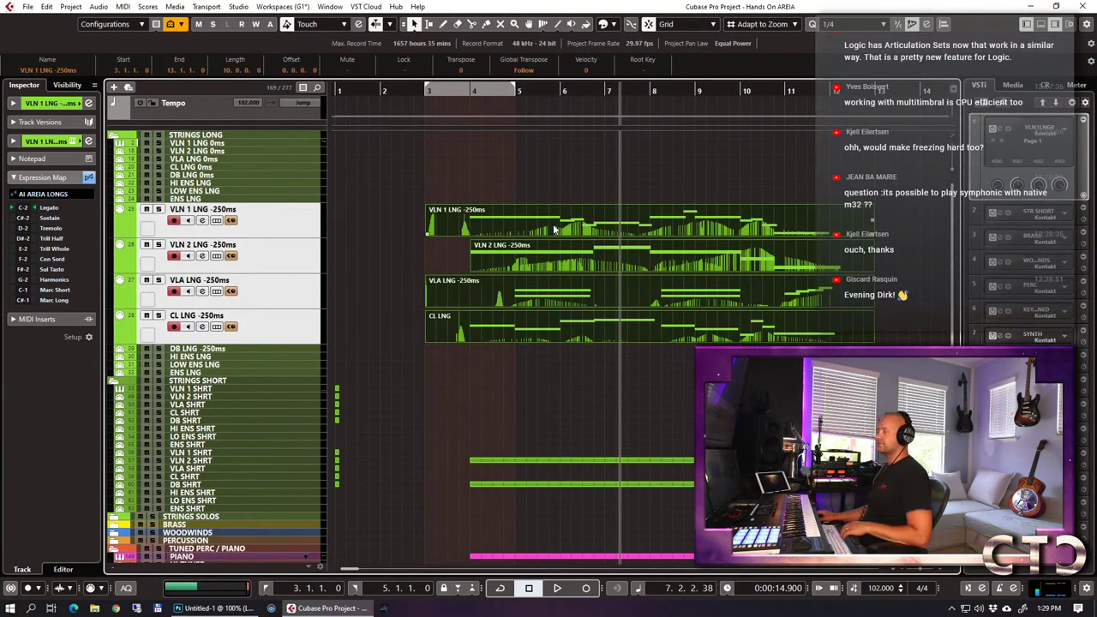
{"action": "key", "text": "KP_1"}
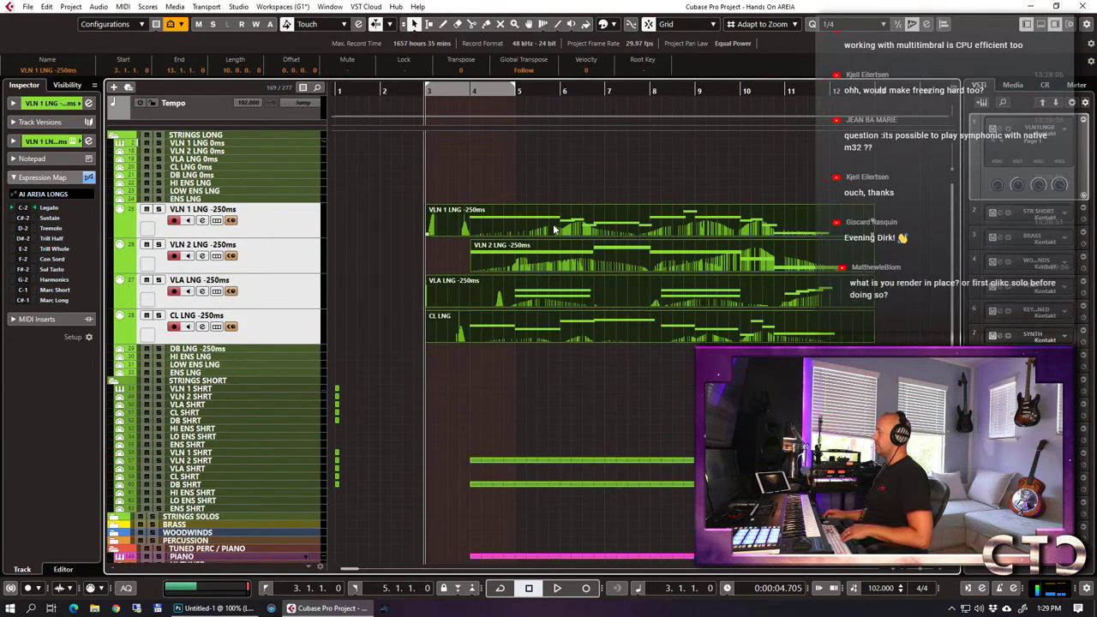
Solo the VLN 1 LNG -250ms track on its own, then release the solo.
{"action": "left_click", "coordinate": [710, 221]}
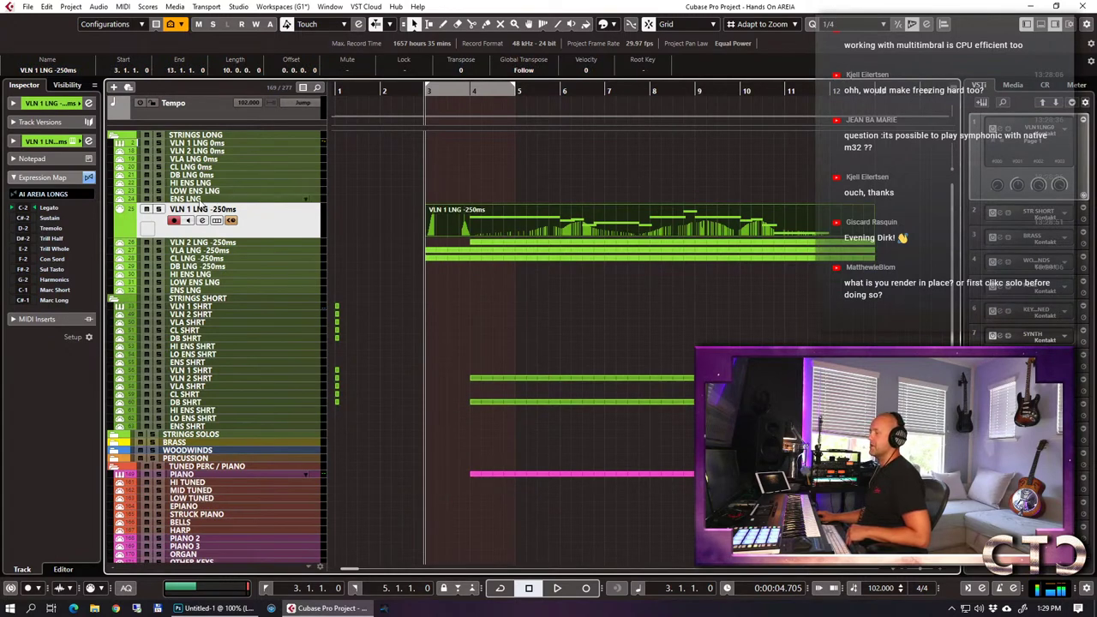
{"action": "key", "text": "s"}
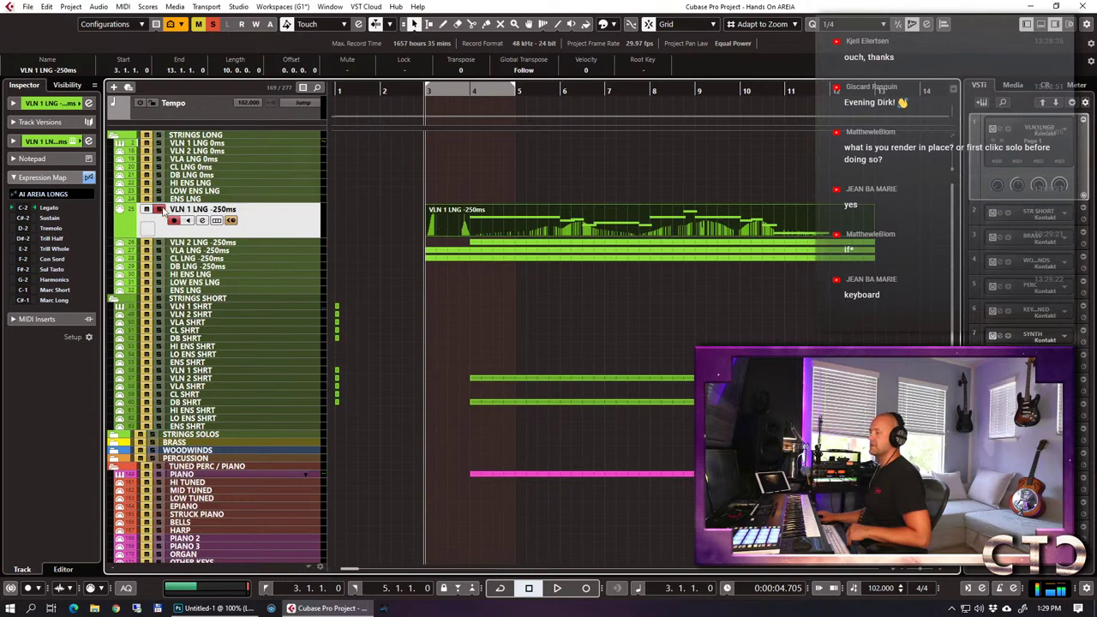
{"action": "left_click", "coordinate": [161, 210]}
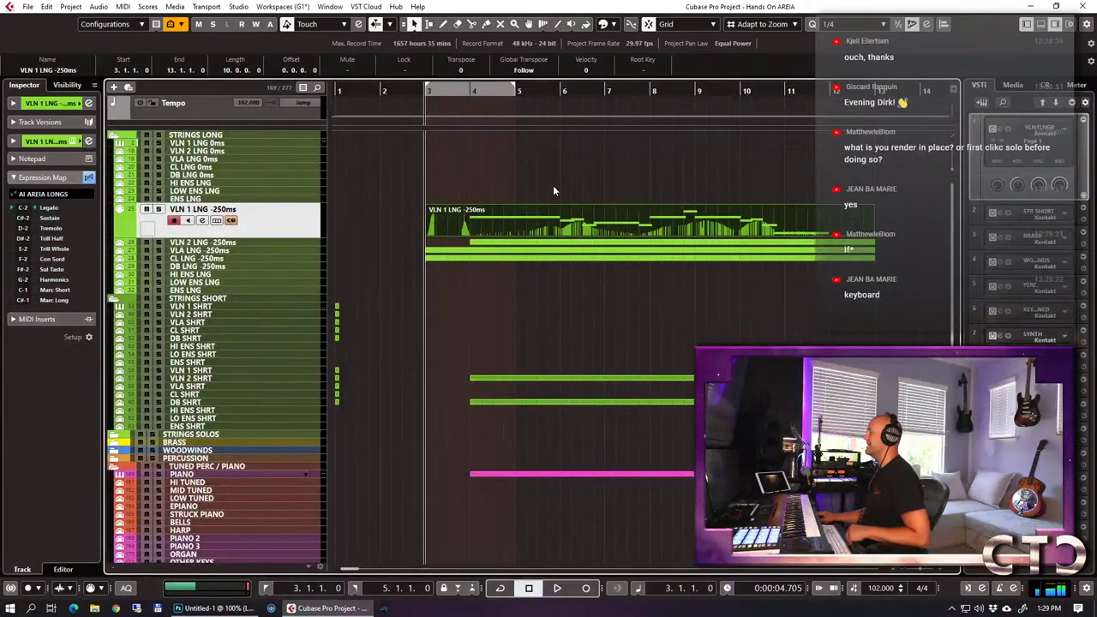
Split the -250ms long string parts at bar 4, delete the pieces before it, and play the arrangement from bar 3.
{"action": "left_click_drag", "start_coordinate": [510, 168], "coordinate": [613, 265]}
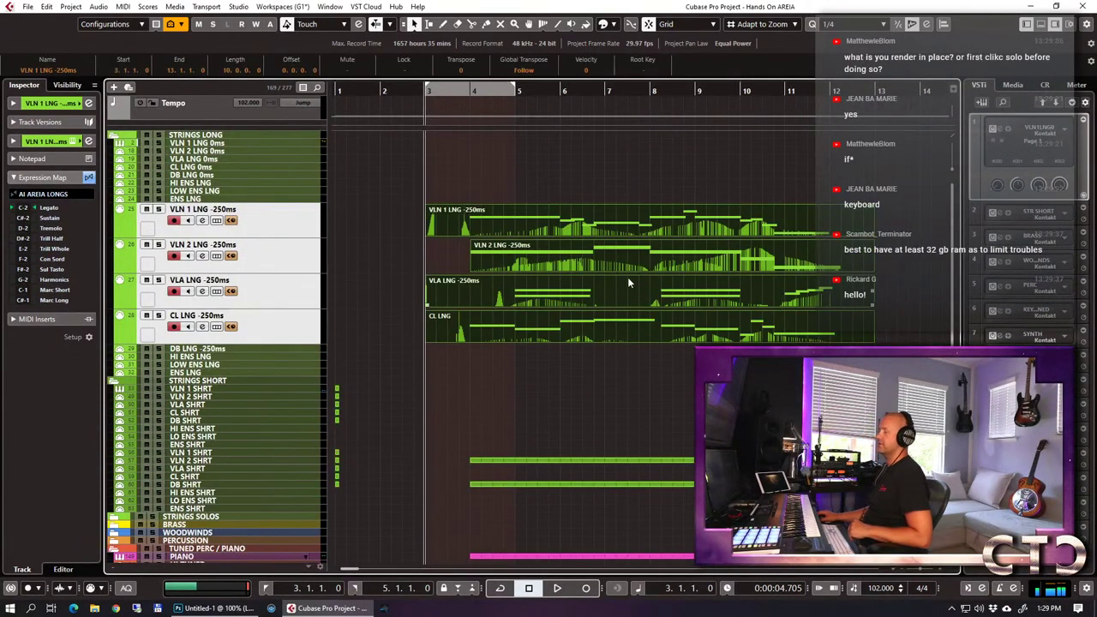
{"action": "left_click", "coordinate": [550, 174]}
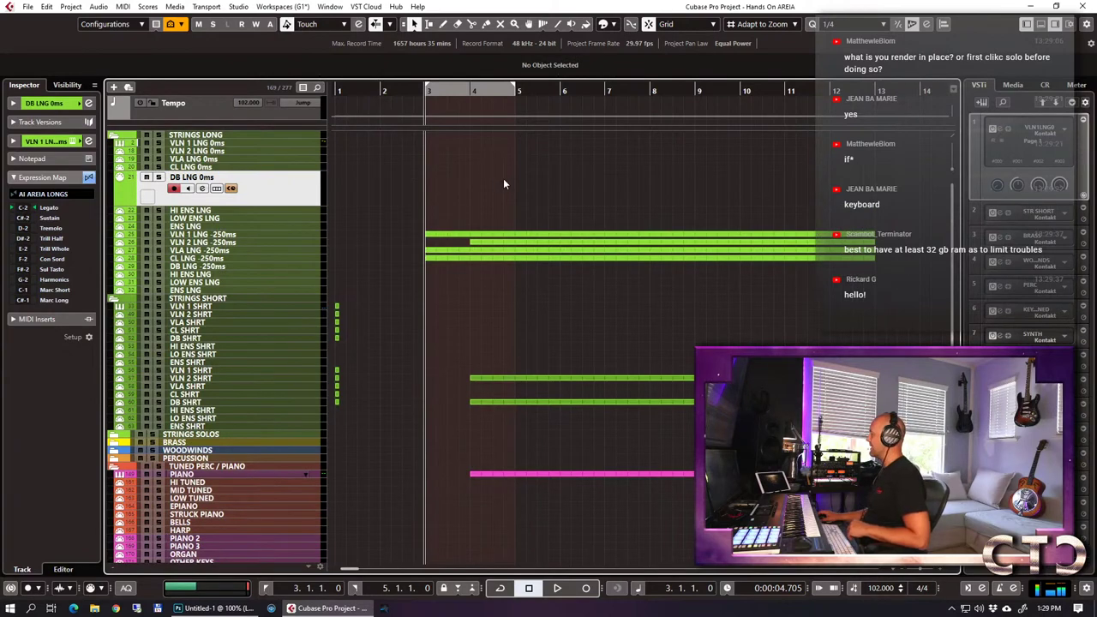
{"action": "left_click_drag", "start_coordinate": [468, 186], "coordinate": [477, 259]}
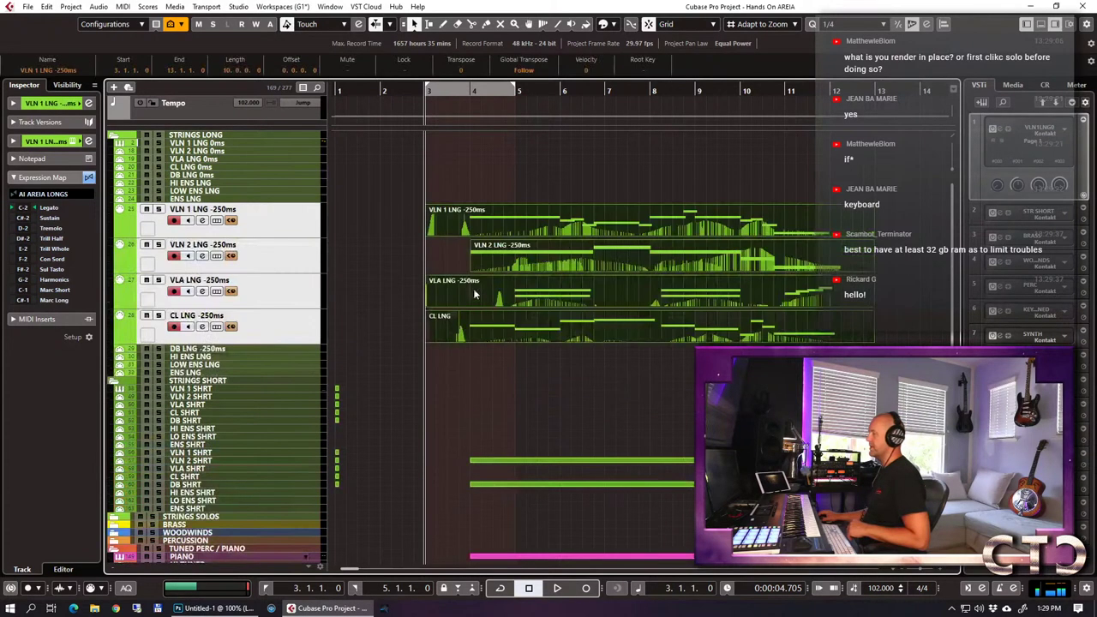
{"action": "left_click", "coordinate": [470, 228], "text": "alt"}
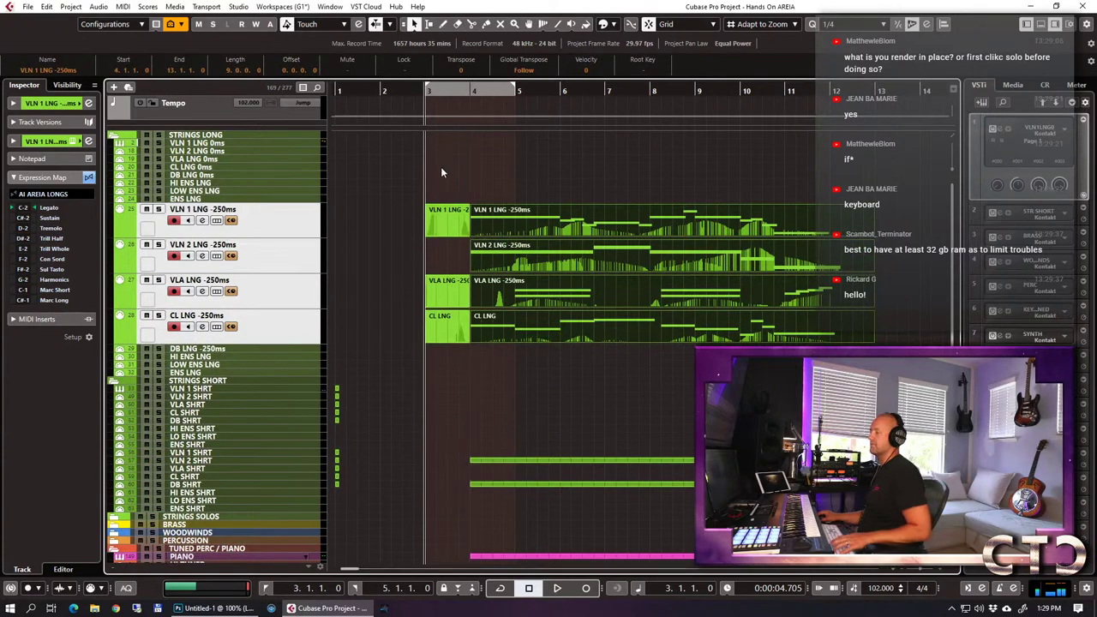
{"action": "left_click_drag", "start_coordinate": [441, 167], "coordinate": [430, 371]}
{"action": "key", "text": "Delete"}
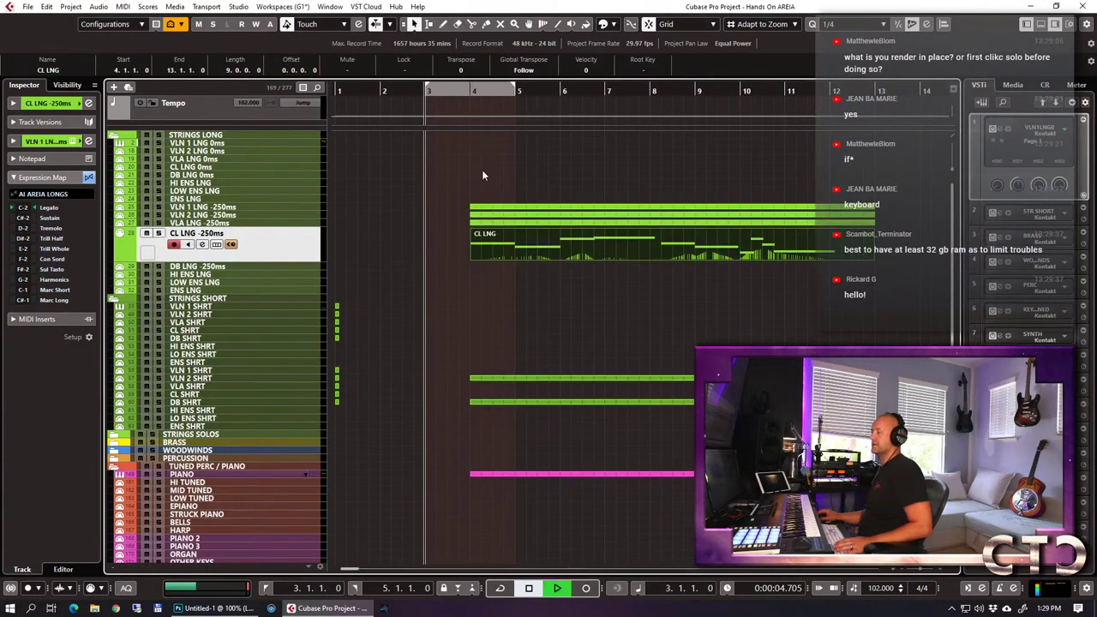
{"action": "key", "text": "space"}
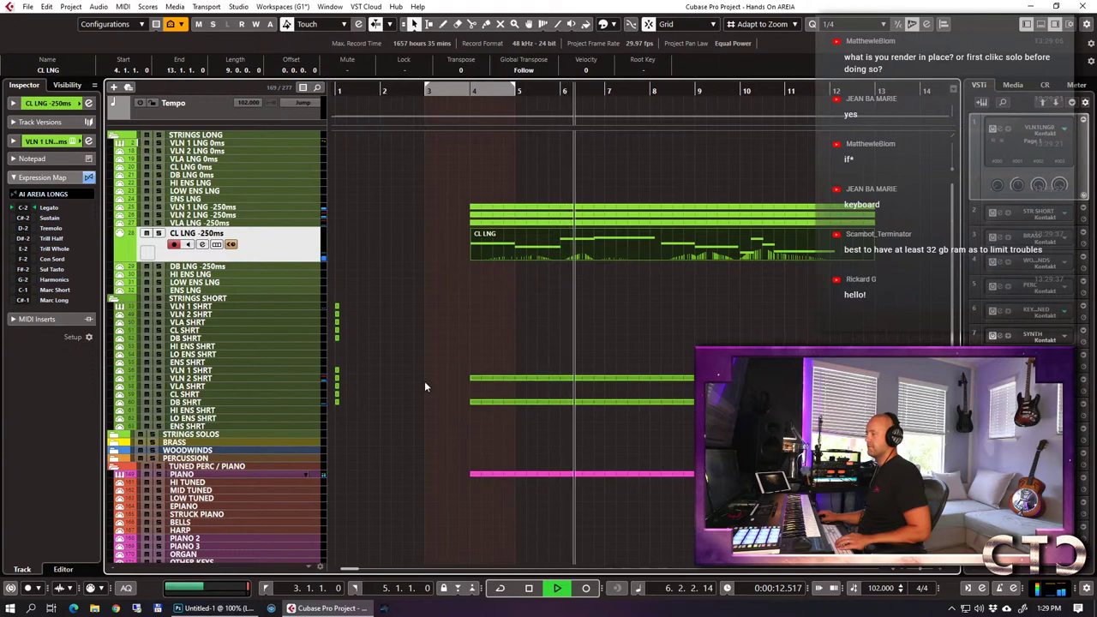
Lower the velocities of all notes in the VLN 2 SHRT part that starts at bar 4, then return to the arrangement and play it.
{"action": "left_click", "coordinate": [219, 378]}
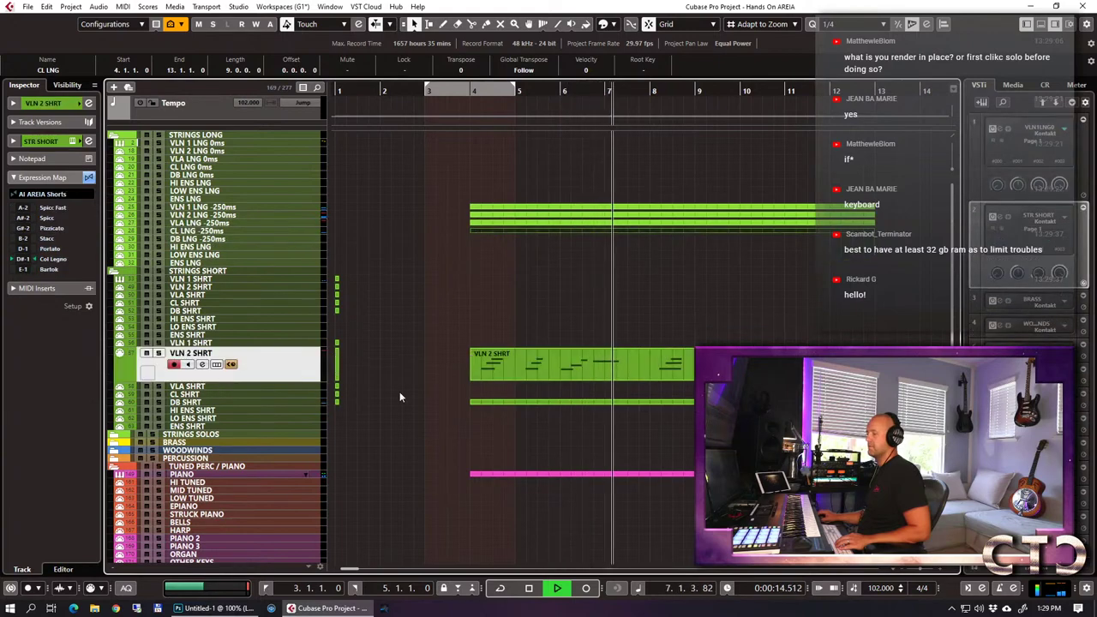
{"action": "double_click", "coordinate": [610, 360]}
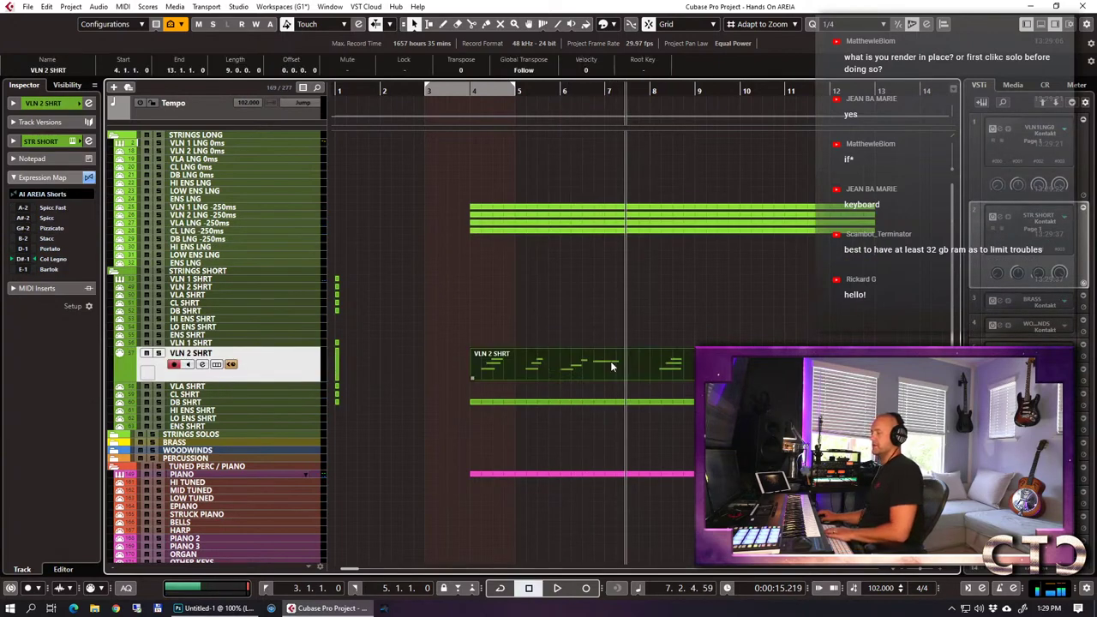
{"action": "key", "text": "g"}
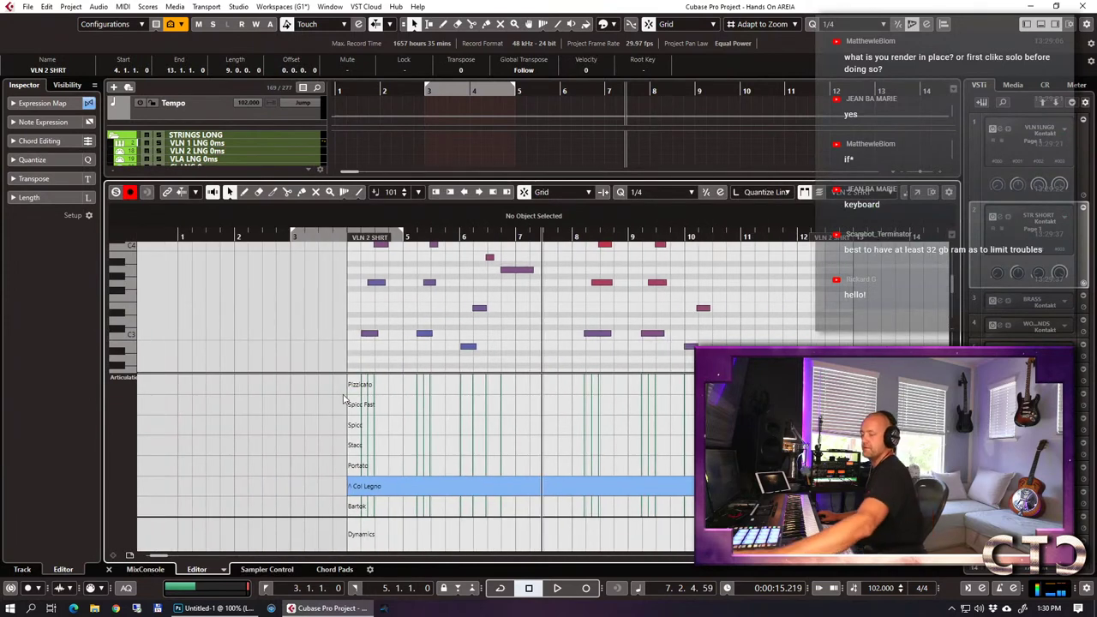
{"action": "key", "text": "ctrl+a"}
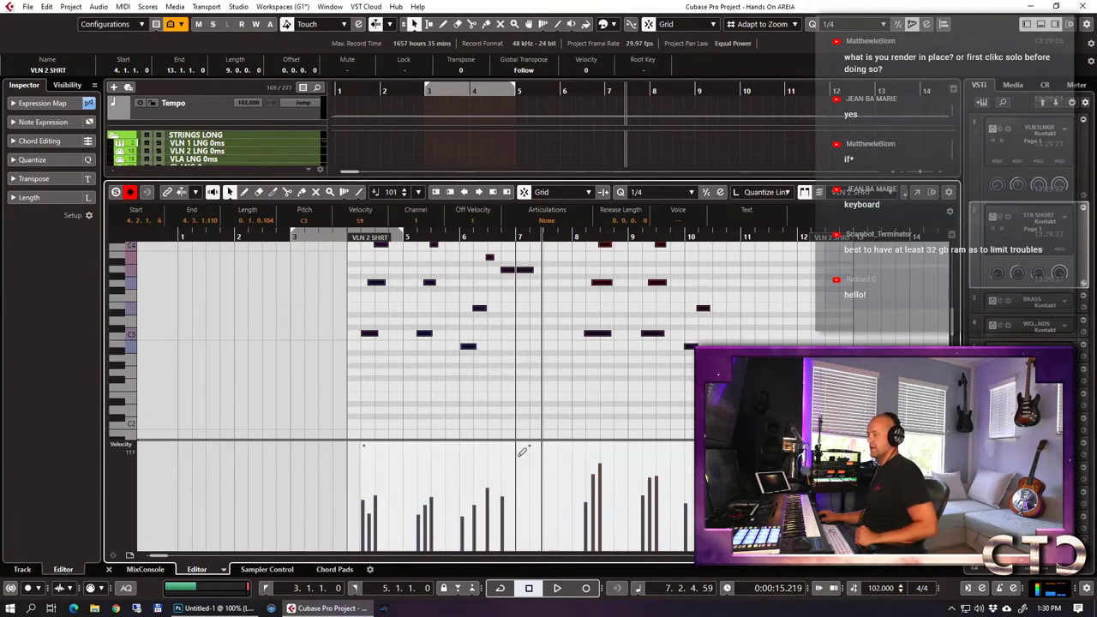
{"action": "left_click_drag", "start_coordinate": [526, 444], "coordinate": [536, 477]}
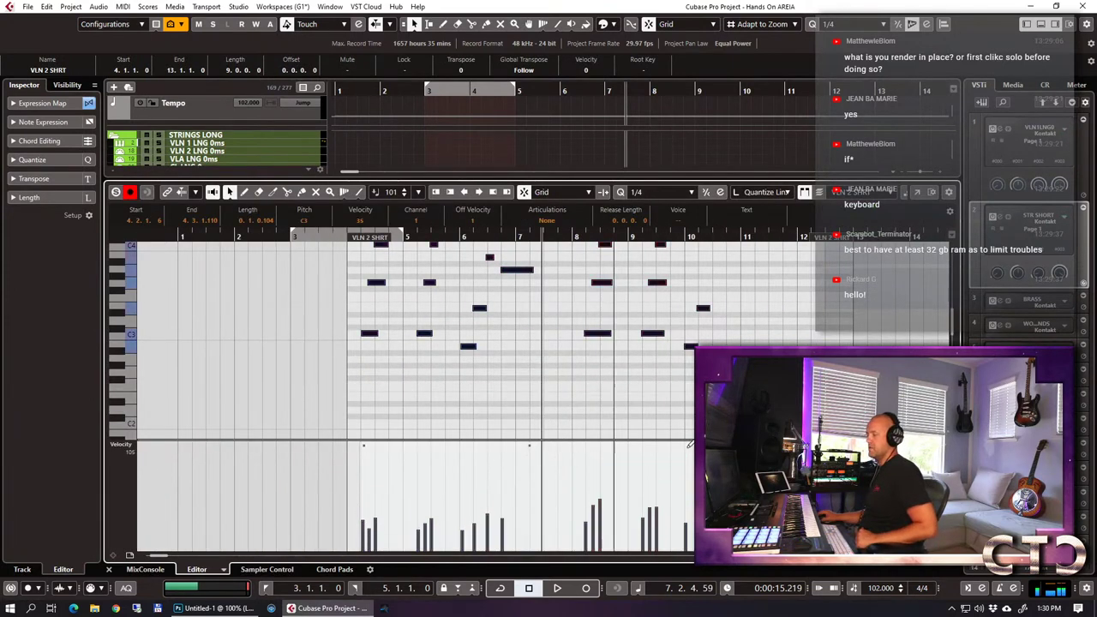
{"action": "key", "text": "ctrl+e"}
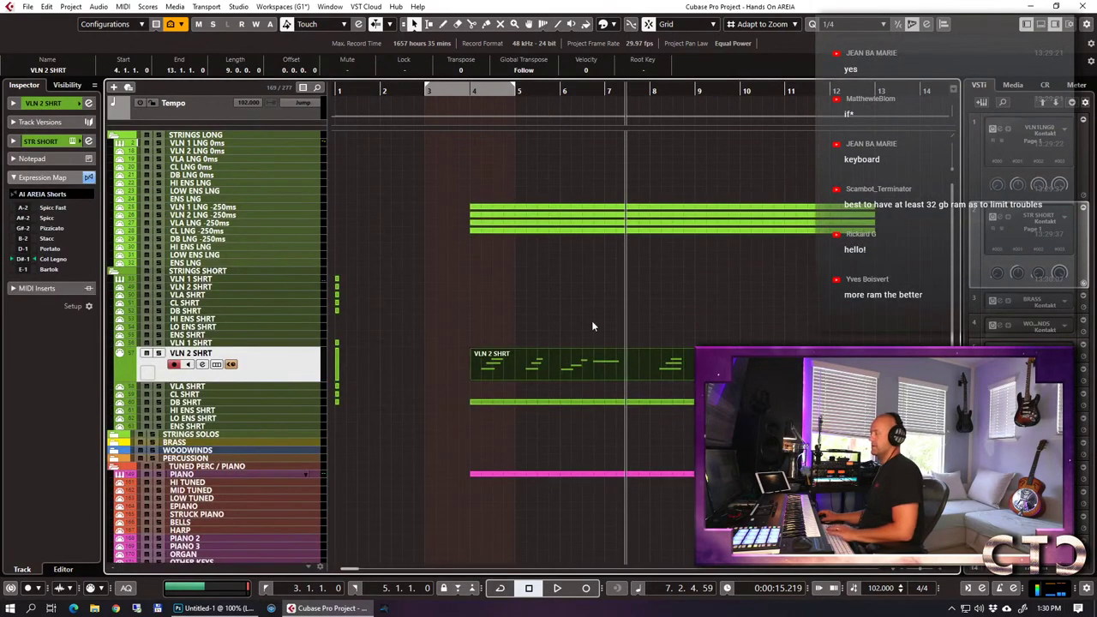
{"action": "key", "text": "space"}
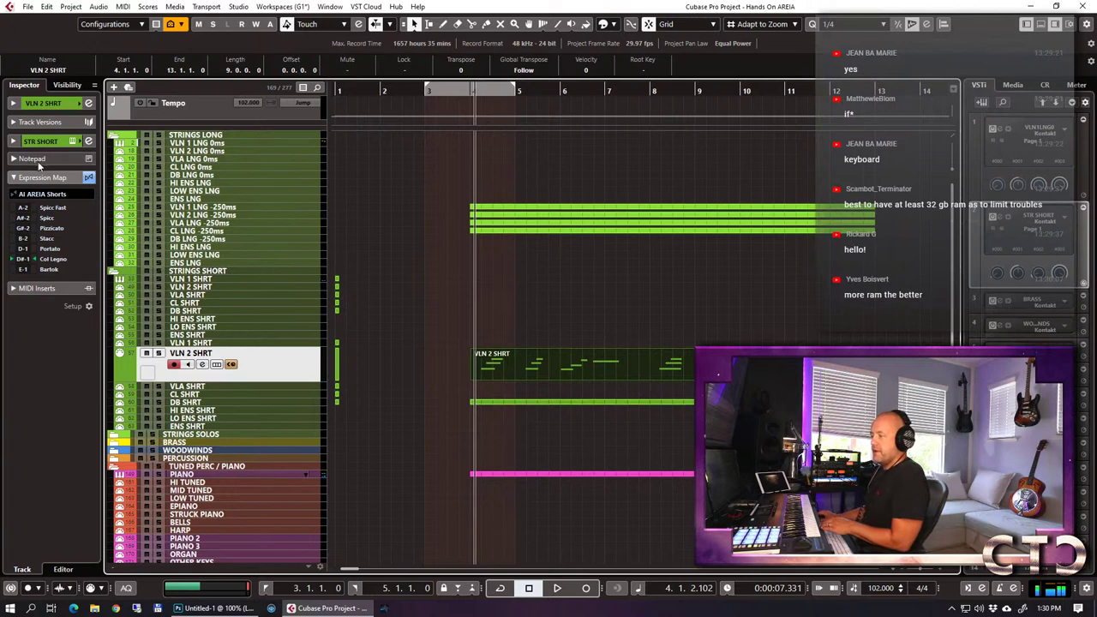
Switch the VLN 2 SHRT audio output to the Stereo Combined Panner with its left and right channels swapped.
{"action": "left_click", "coordinate": [43, 104]}
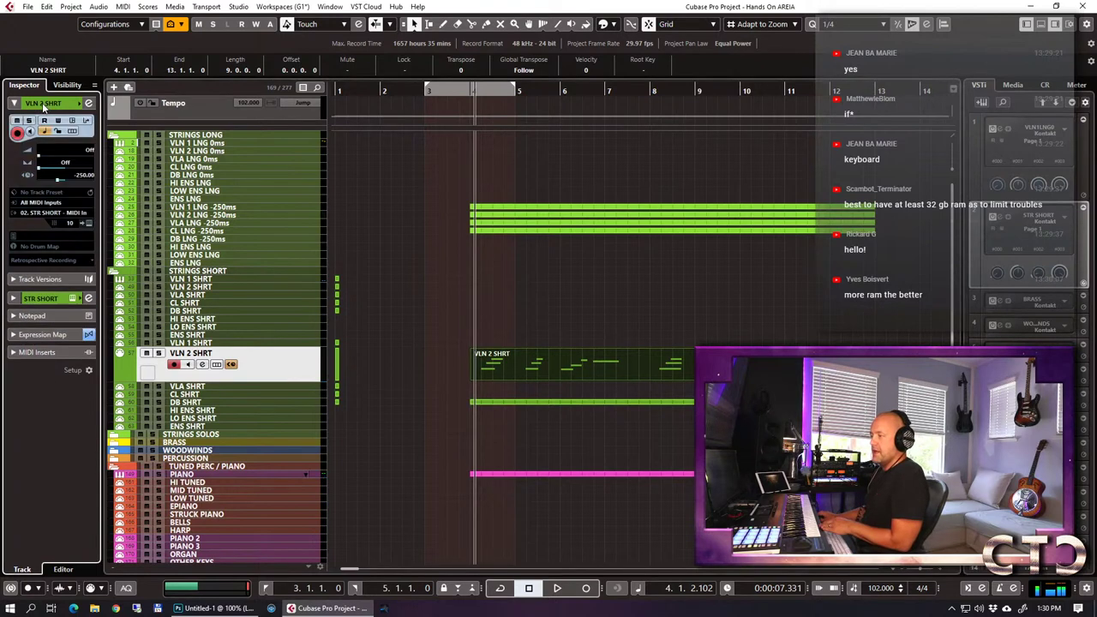
{"action": "left_click", "coordinate": [13, 297]}
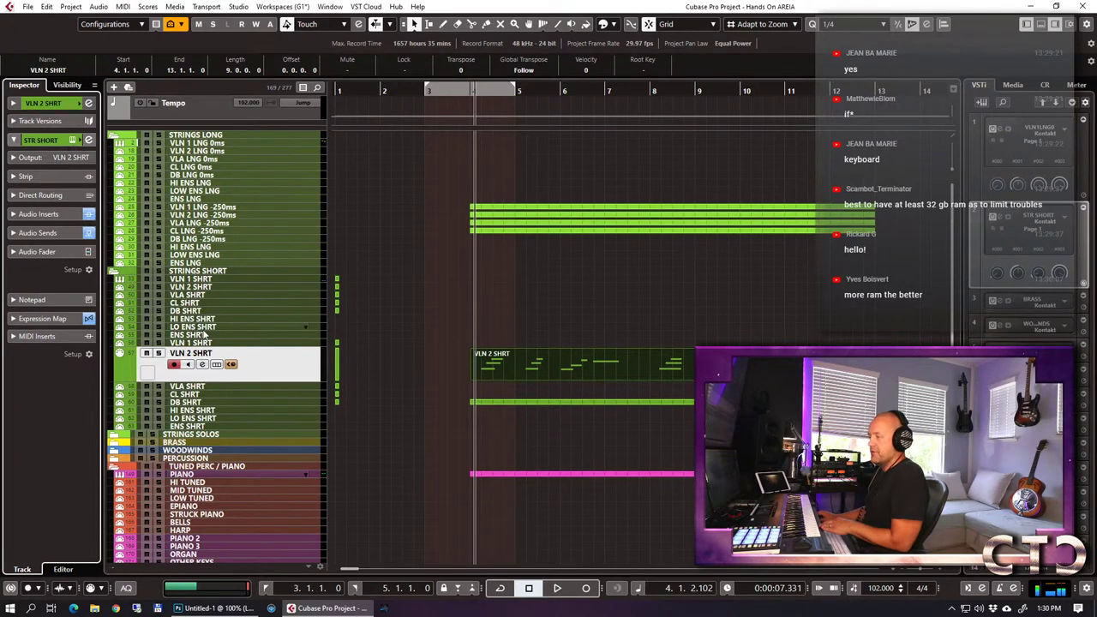
{"action": "left_click", "coordinate": [38, 213]}
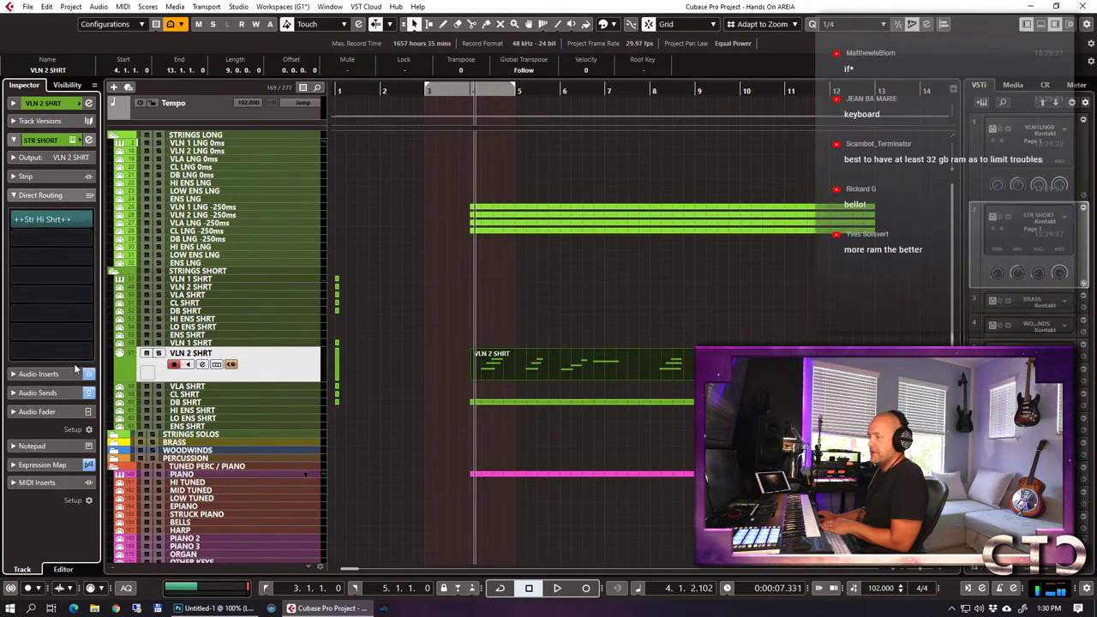
{"action": "left_click", "coordinate": [37, 520]}
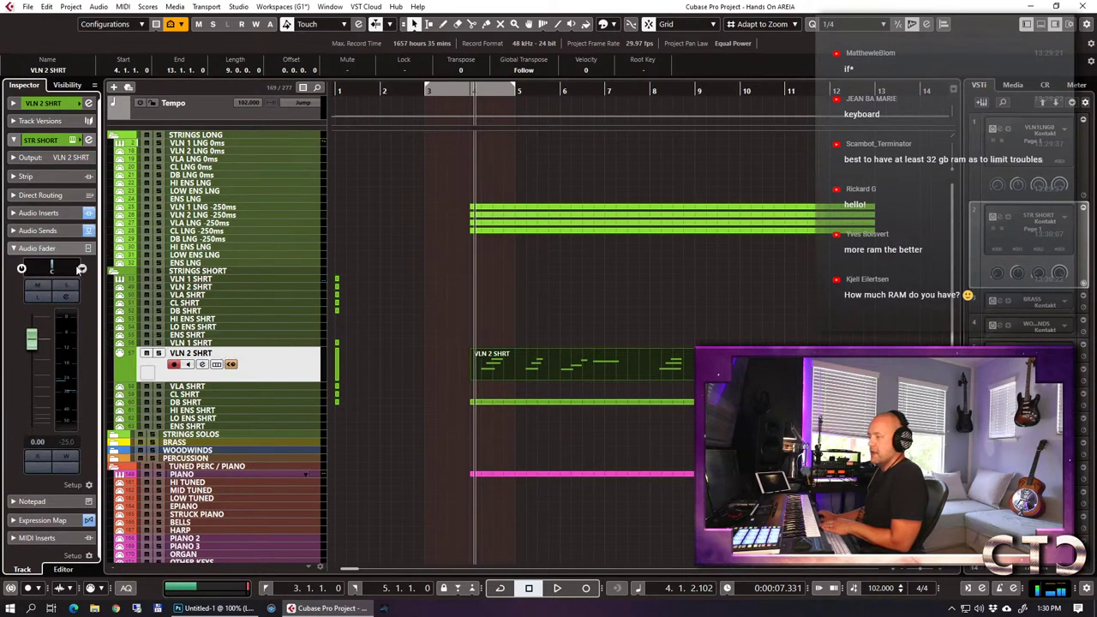
{"action": "left_click", "coordinate": [81, 269]}
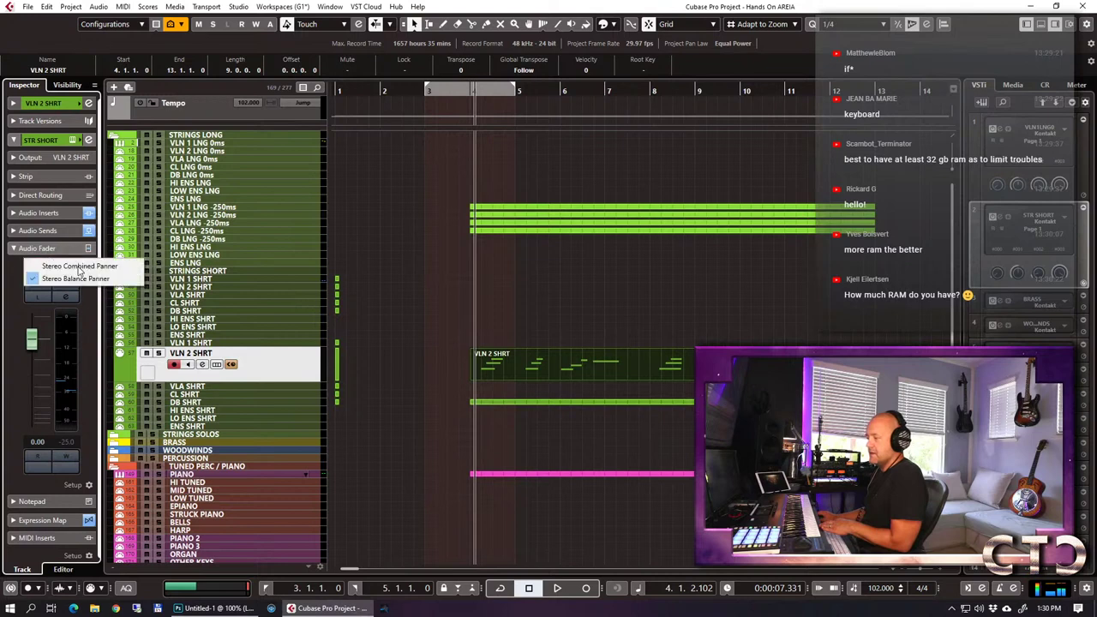
{"action": "left_click", "coordinate": [80, 268]}
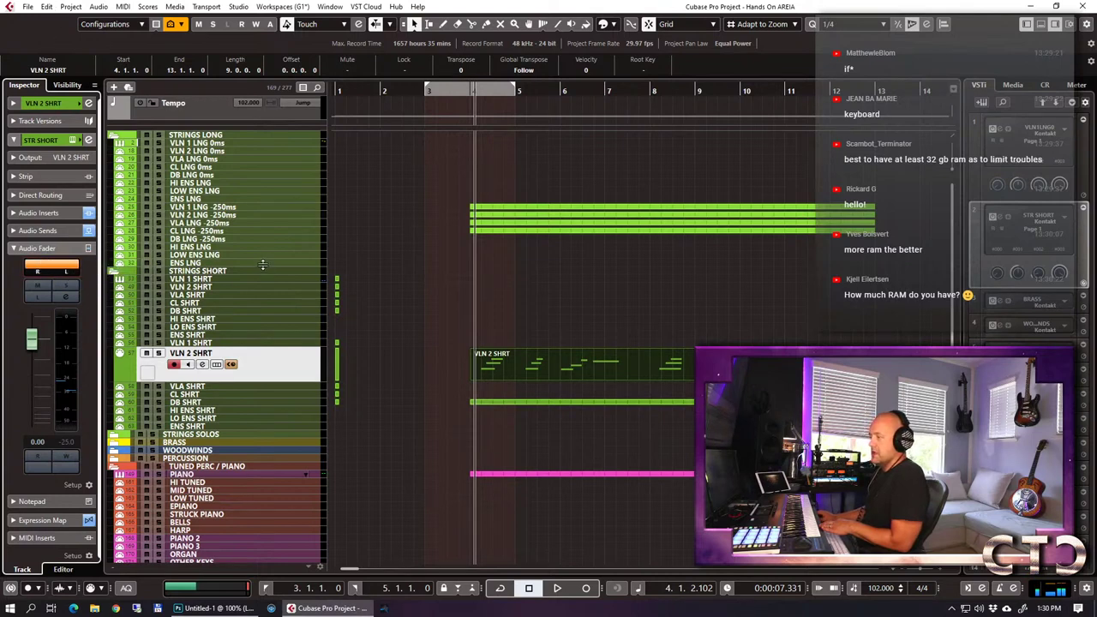
Switch the VLN 2 LONG output of the VLN 2 LNG -250ms track to the Stereo Combined Panner with left and right swapped.
{"action": "left_click", "coordinate": [206, 215]}
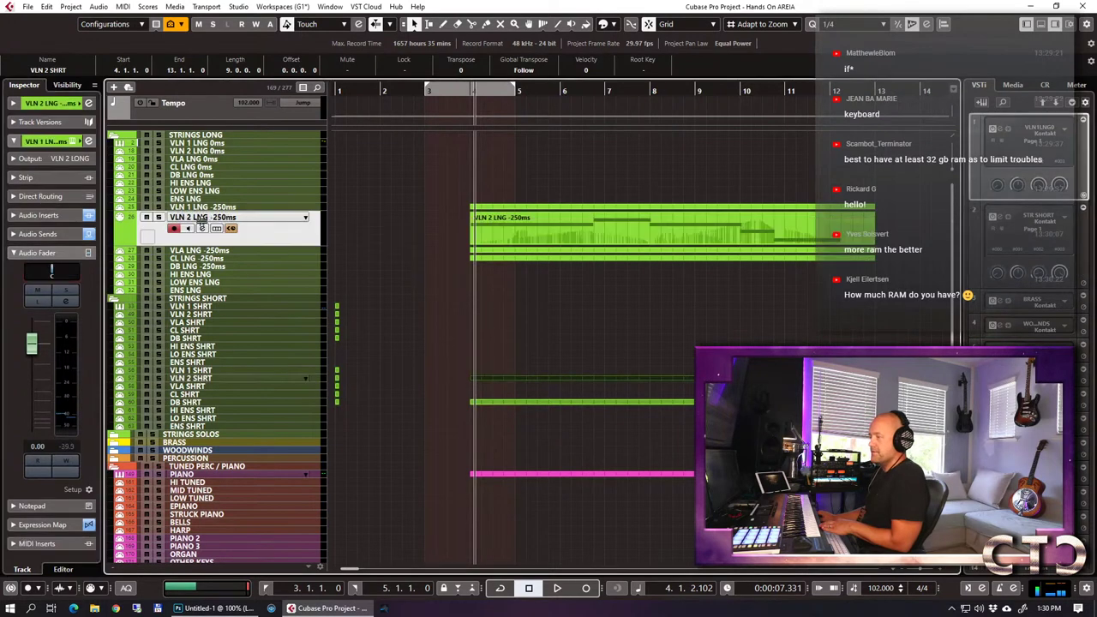
{"action": "left_click", "coordinate": [80, 275]}
{"action": "left_click", "coordinate": [77, 284]}
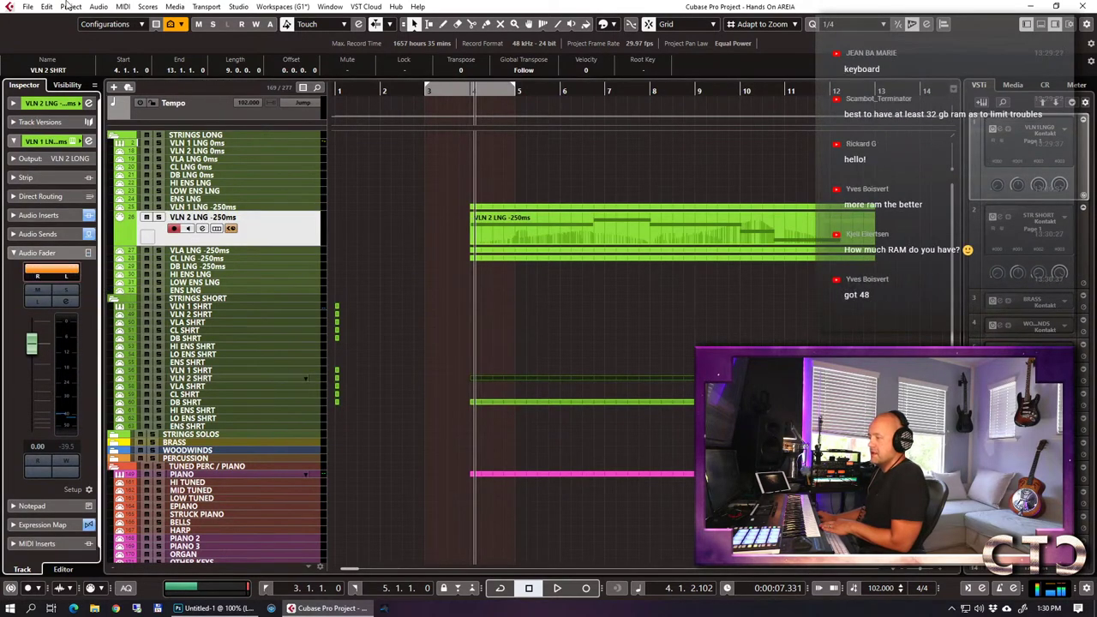
Enable the 2nd Violins option on the 16 Violins 2 LONG patches in the long strings Kontakt instance and close it.
{"action": "left_click", "coordinate": [87, 141]}
{"action": "scroll", "coordinate": [548, 296], "scroll_direction": "down", "scroll_amount": 1}
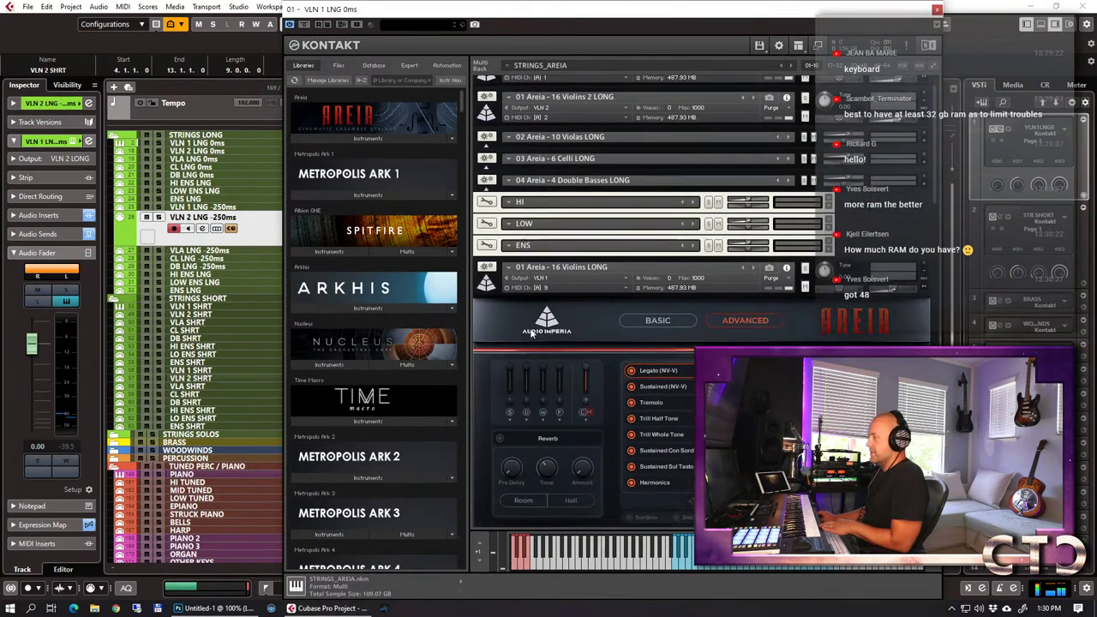
{"action": "scroll", "coordinate": [510, 369], "scroll_direction": "down", "scroll_amount": 3}
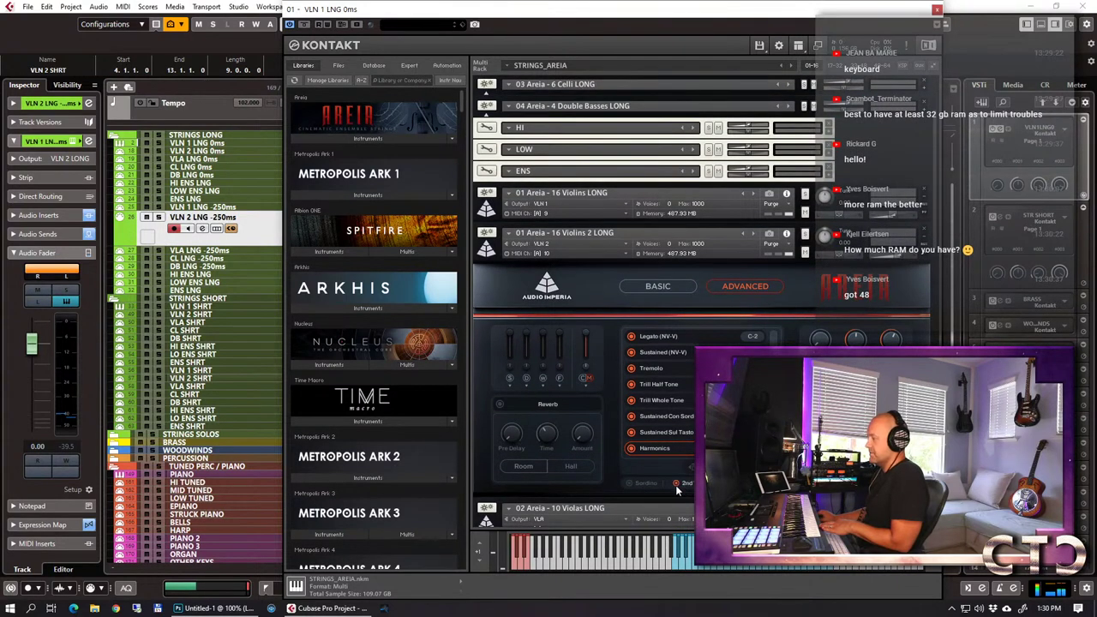
{"action": "scroll", "coordinate": [491, 265], "scroll_direction": "up", "scroll_amount": 3}
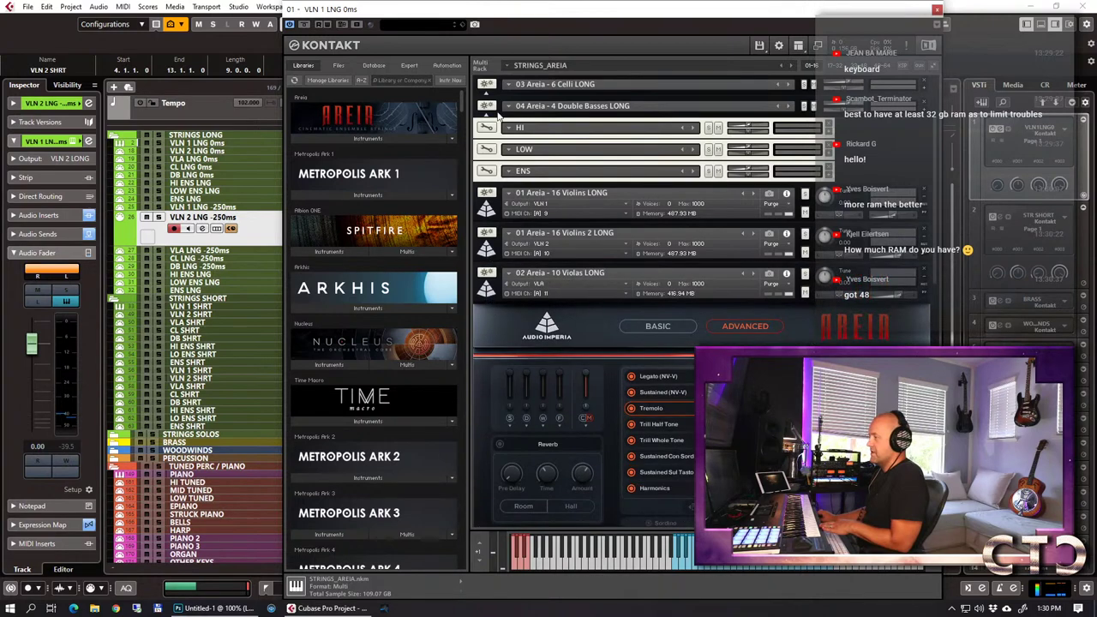
{"action": "left_click", "coordinate": [482, 137]}
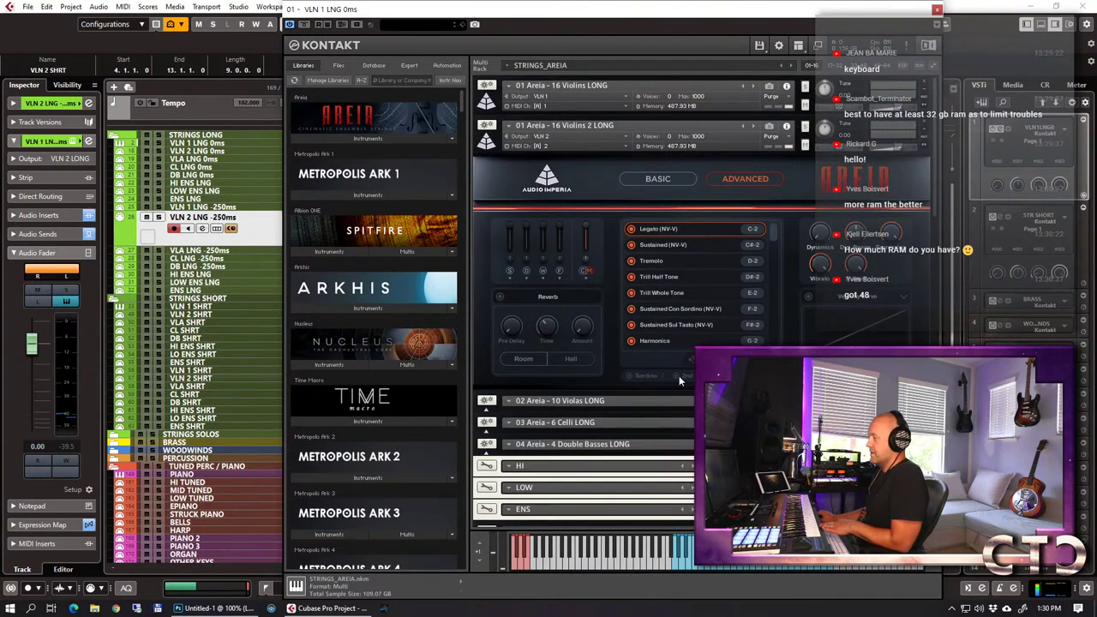
{"action": "left_click", "coordinate": [936, 11]}
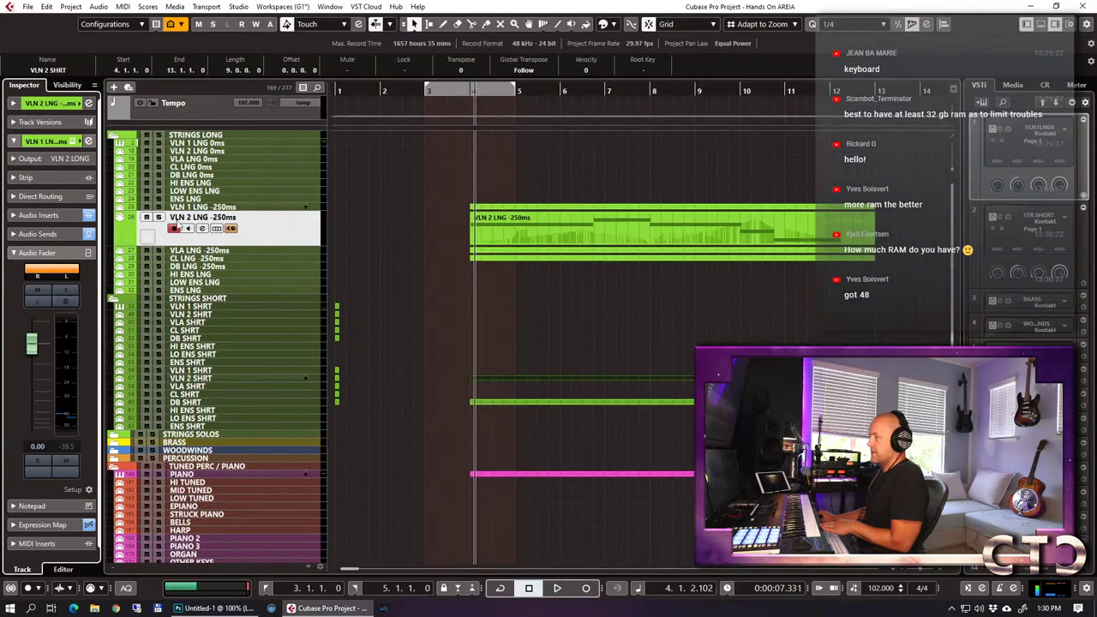
Enable the 2nd Violins option on the 16 Violins 2 SHRT patches in the STR SHORT Kontakt instance and close it.
{"action": "left_click", "coordinate": [205, 379]}
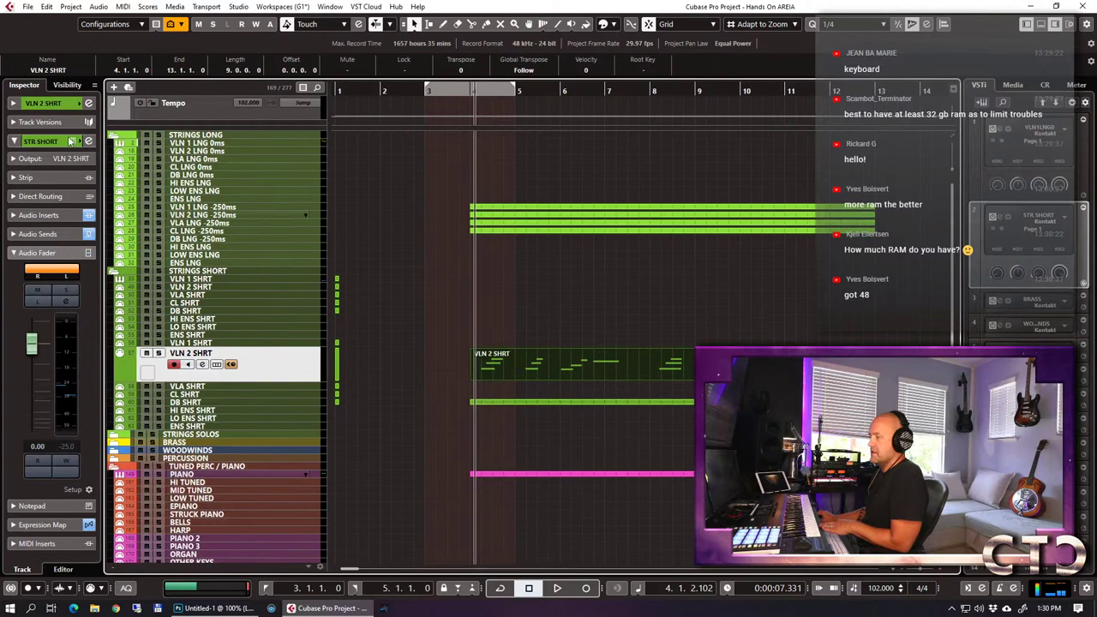
{"action": "left_click", "coordinate": [66, 300]}
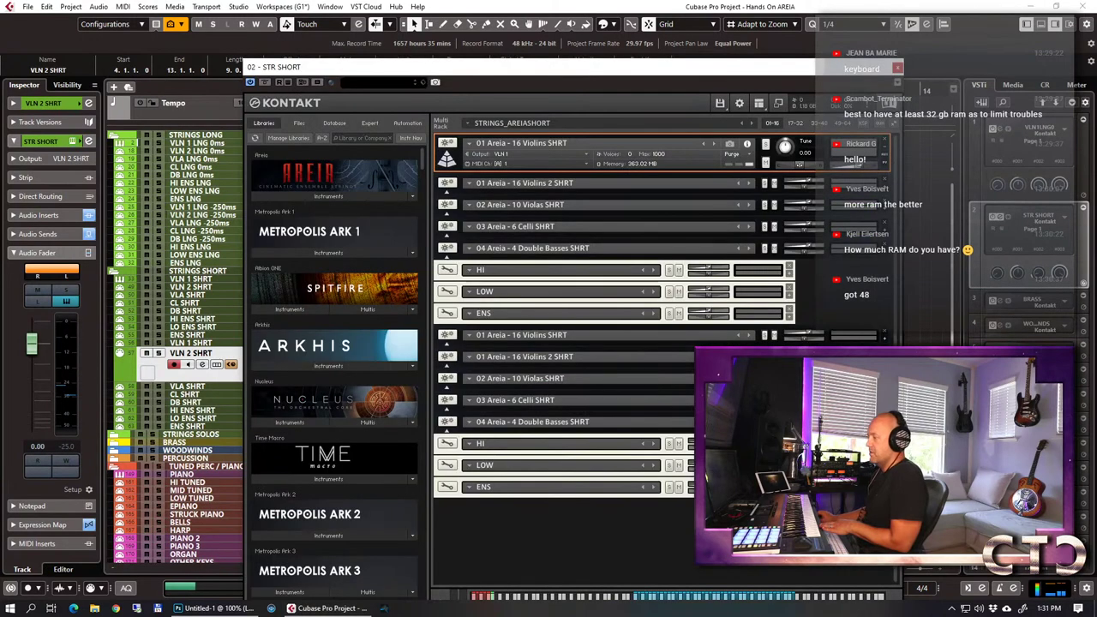
{"action": "left_click", "coordinate": [659, 356]}
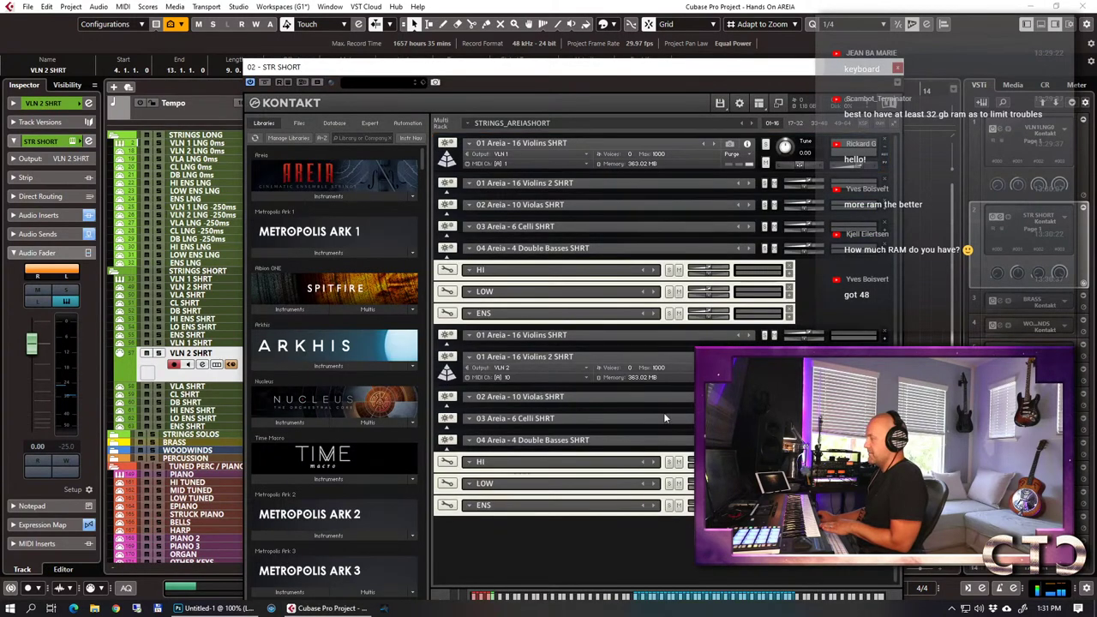
{"action": "left_click", "coordinate": [448, 370]}
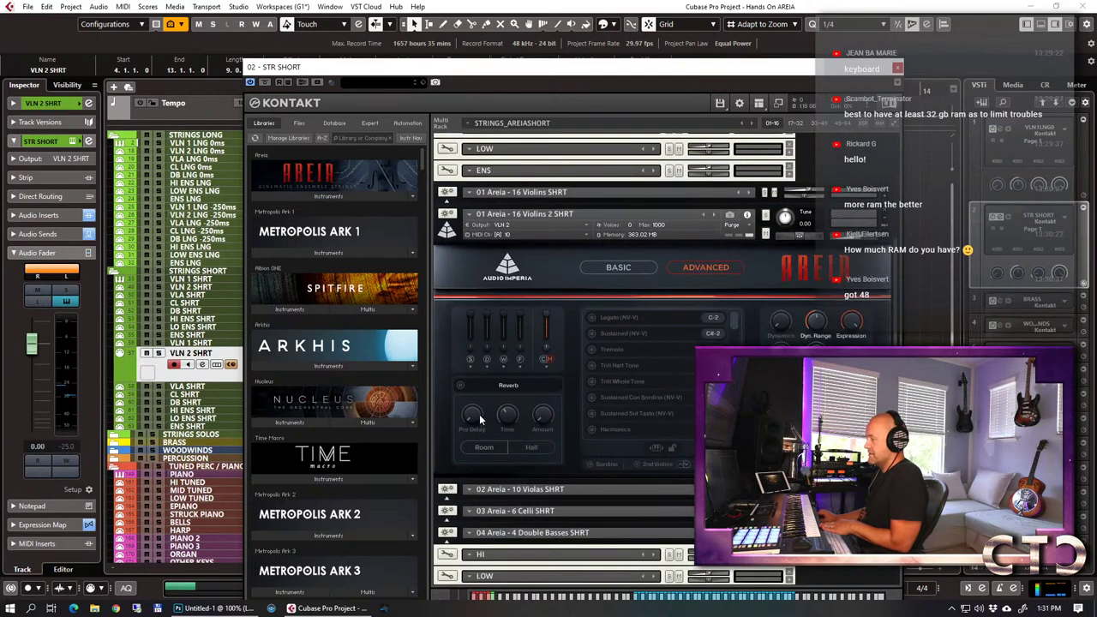
{"action": "left_click", "coordinate": [638, 462]}
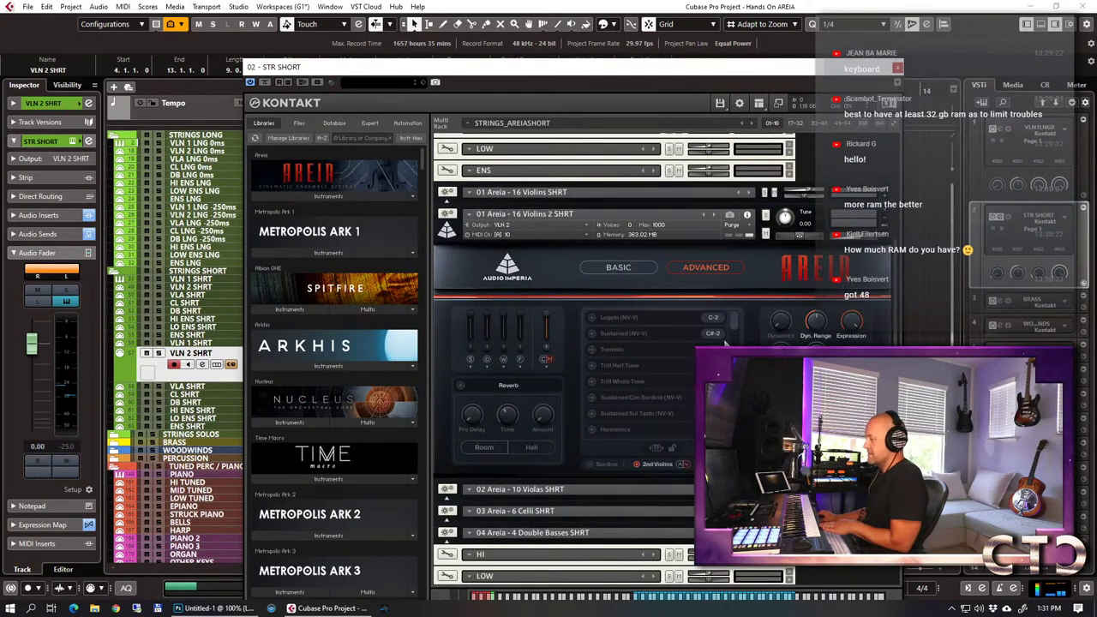
{"action": "scroll", "coordinate": [720, 342], "scroll_direction": "down", "scroll_amount": 5}
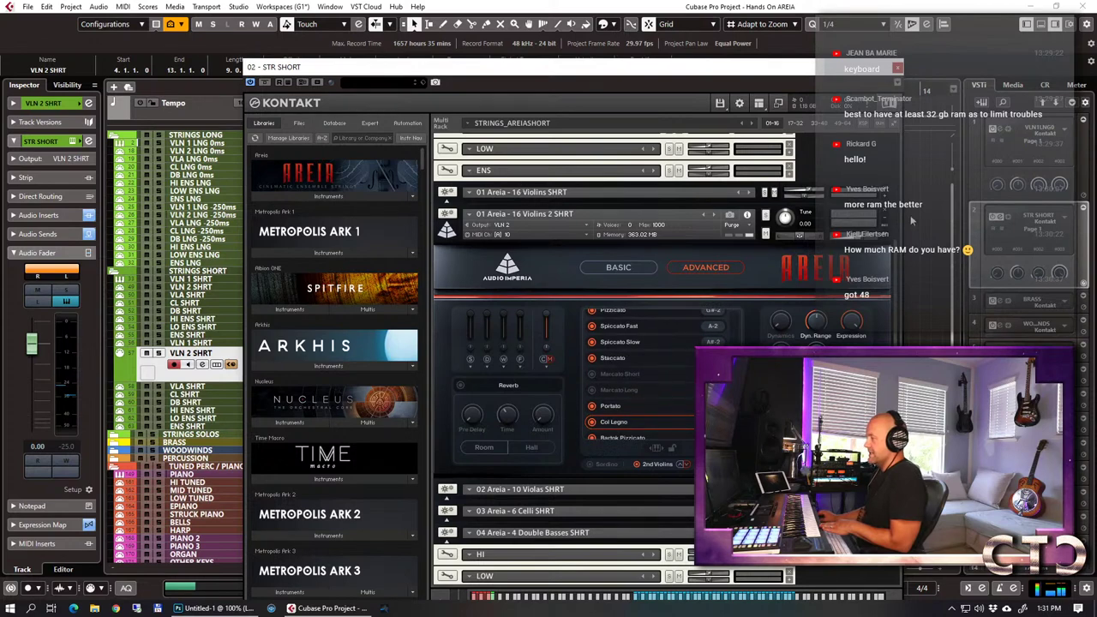
{"action": "scroll", "coordinate": [894, 122], "scroll_direction": "up", "scroll_amount": 3}
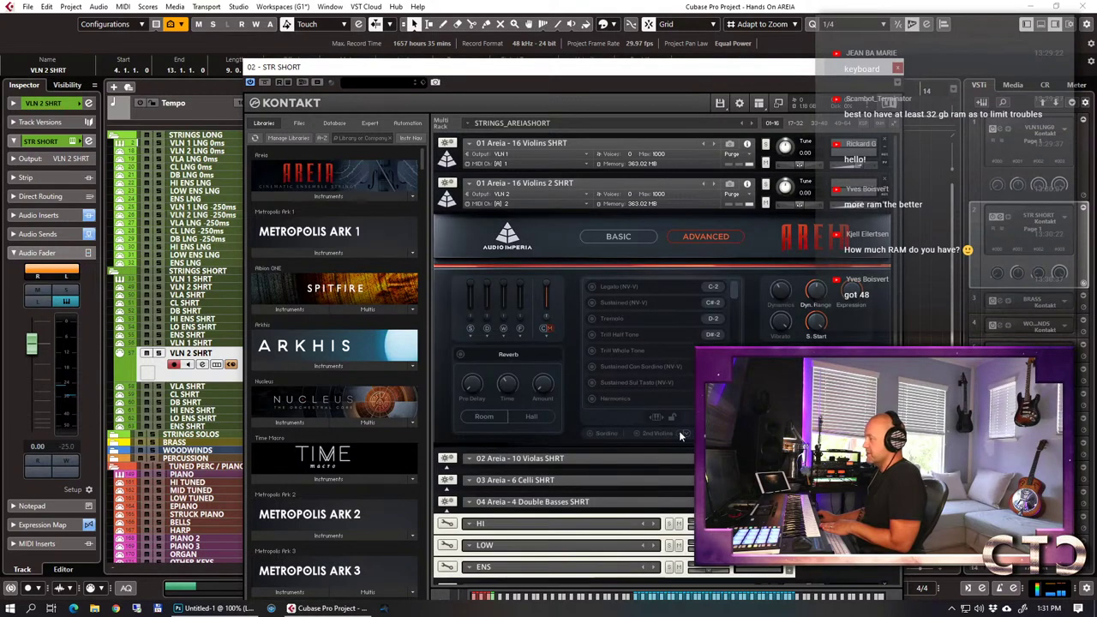
{"action": "left_click", "coordinate": [897, 68]}
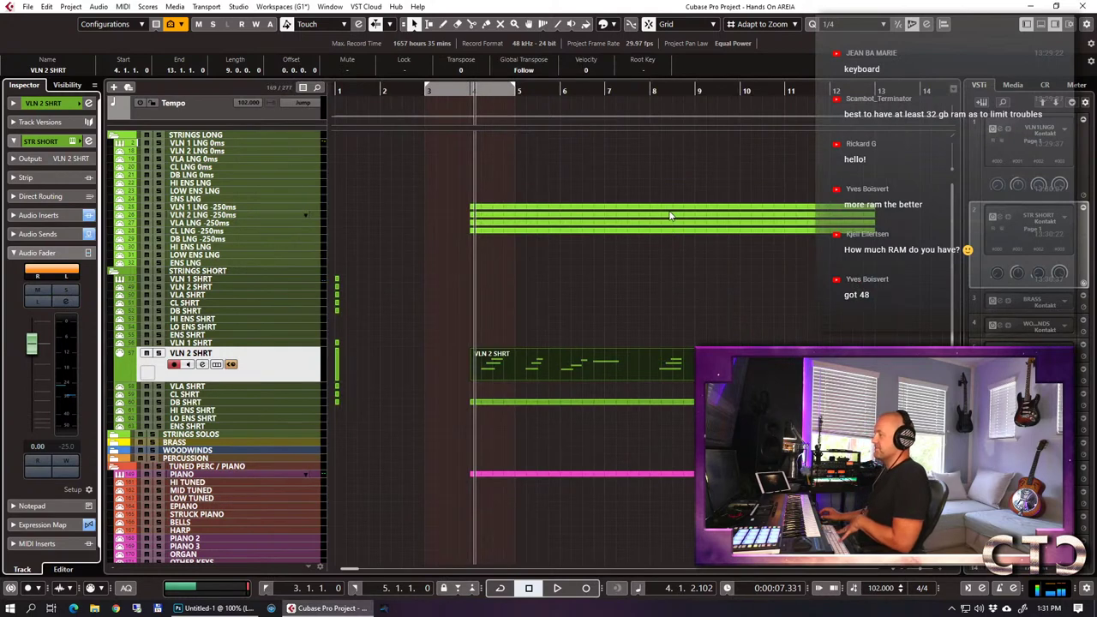
Set the left locator to 3.4.1 and play the arrangement from there to bar 12.
{"action": "key", "text": "space"}
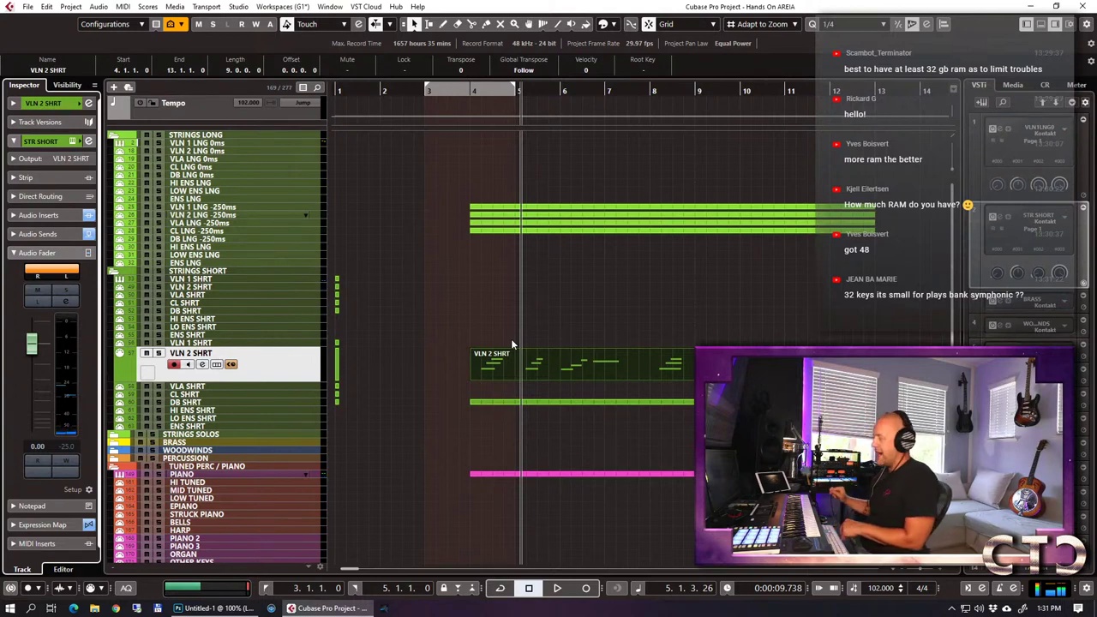
{"action": "key", "text": "space"}
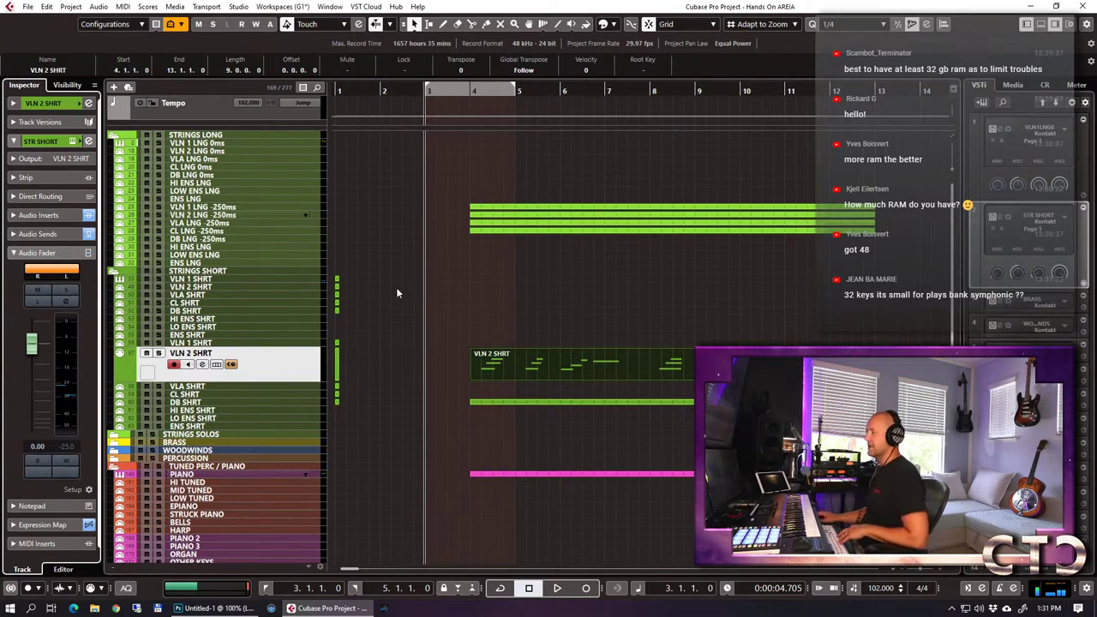
{"action": "left_click", "coordinate": [459, 91]}
{"action": "left_click", "coordinate": [459, 91], "text": "ctrl"}
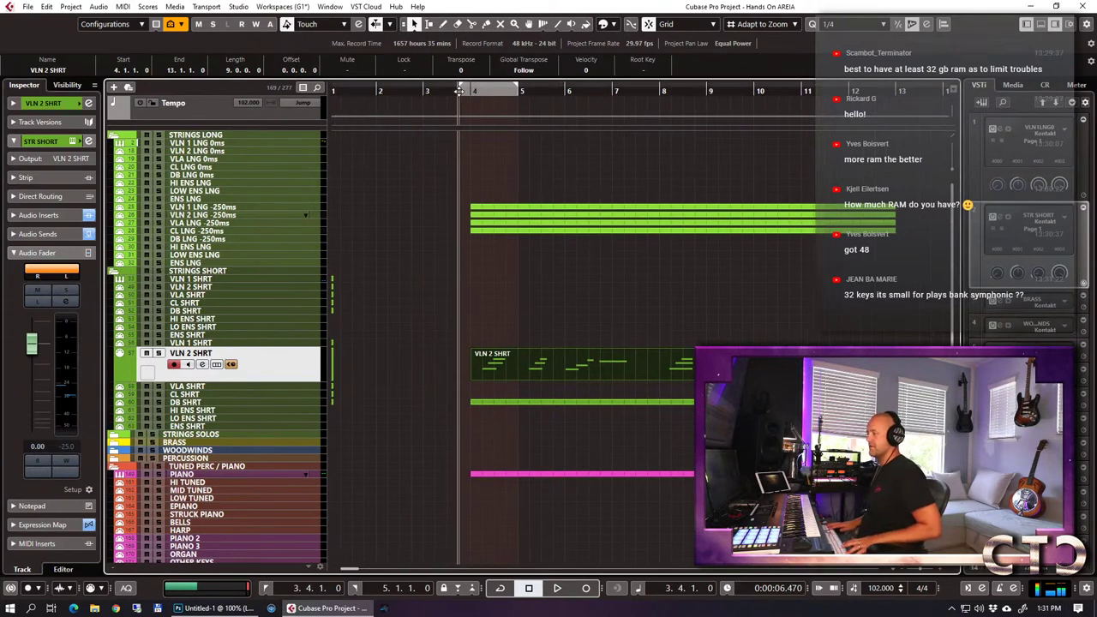
{"action": "key", "text": "space"}
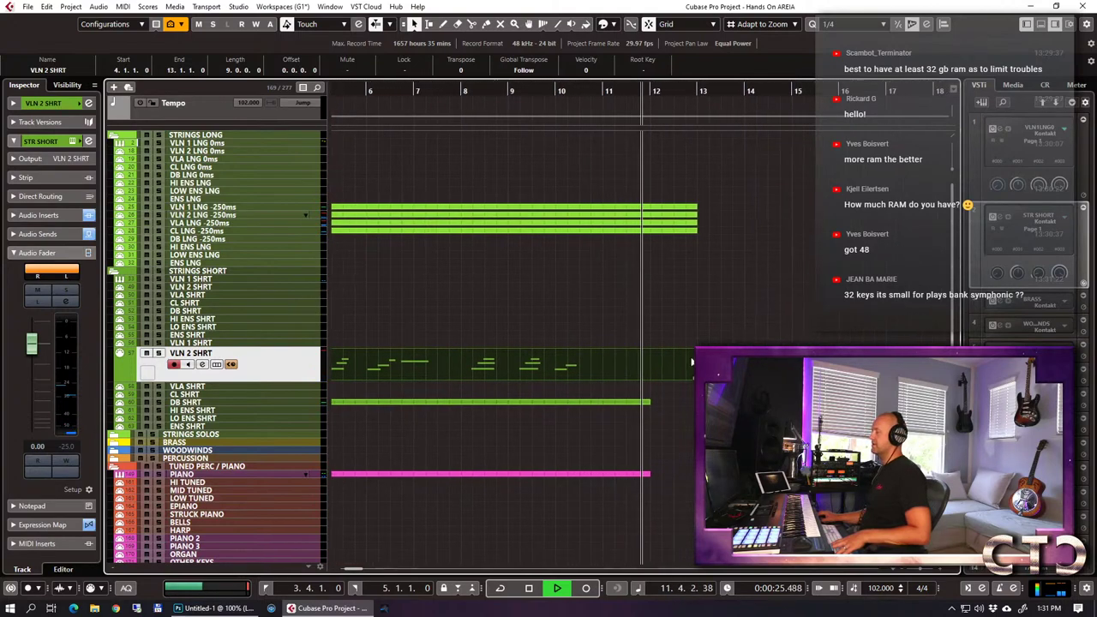
{"action": "key", "text": "space"}
Split the -250ms long string and VLN 2 SHRT parts at bar 12 and delete the pieces after it.
{"action": "key", "text": "alt+x"}
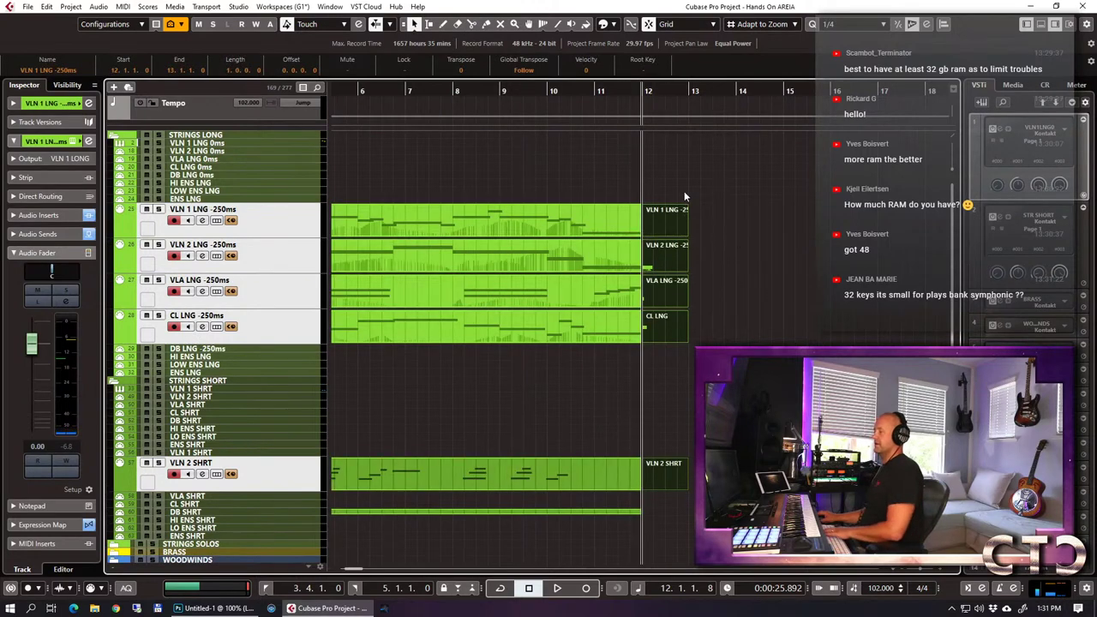
{"action": "left_click_drag", "start_coordinate": [665, 162], "coordinate": [686, 378]}
{"action": "key", "text": "Delete"}
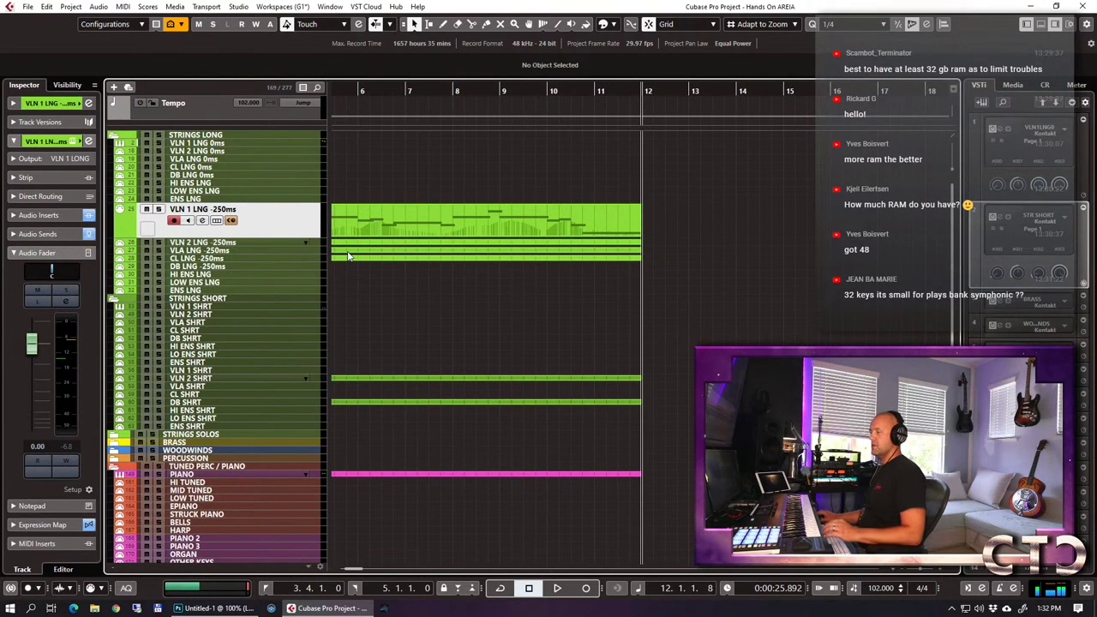
Load 01 Areia - Full Ens - Sustained into the first ENS slot of the long strings Kontakt instance.
{"action": "left_click", "coordinate": [234, 199]}
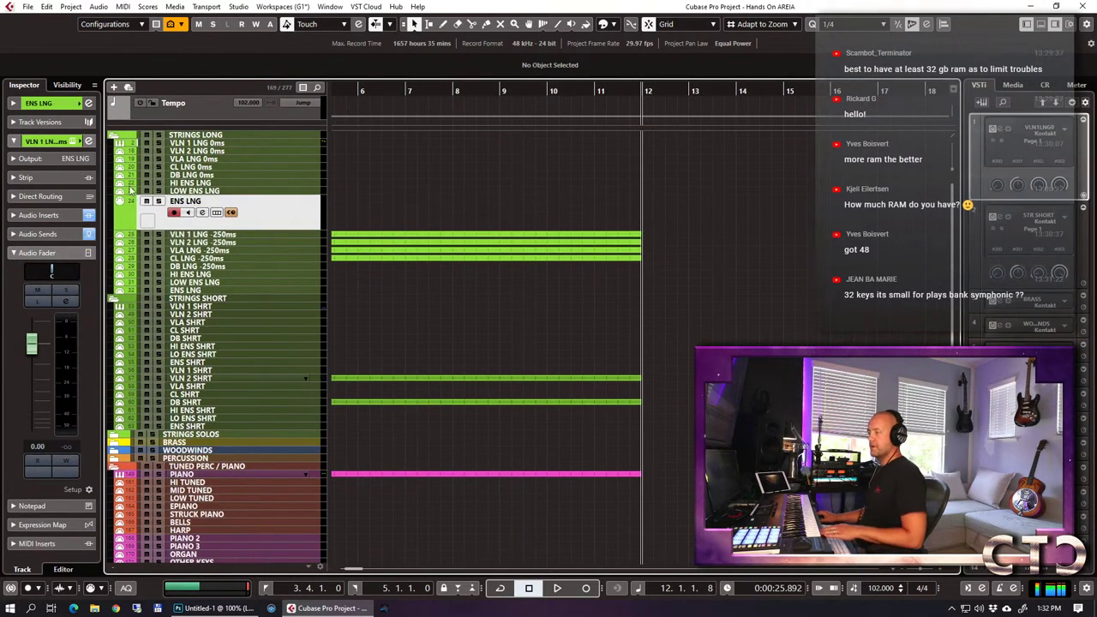
{"action": "left_click", "coordinate": [68, 140]}
{"action": "left_click", "coordinate": [88, 140]}
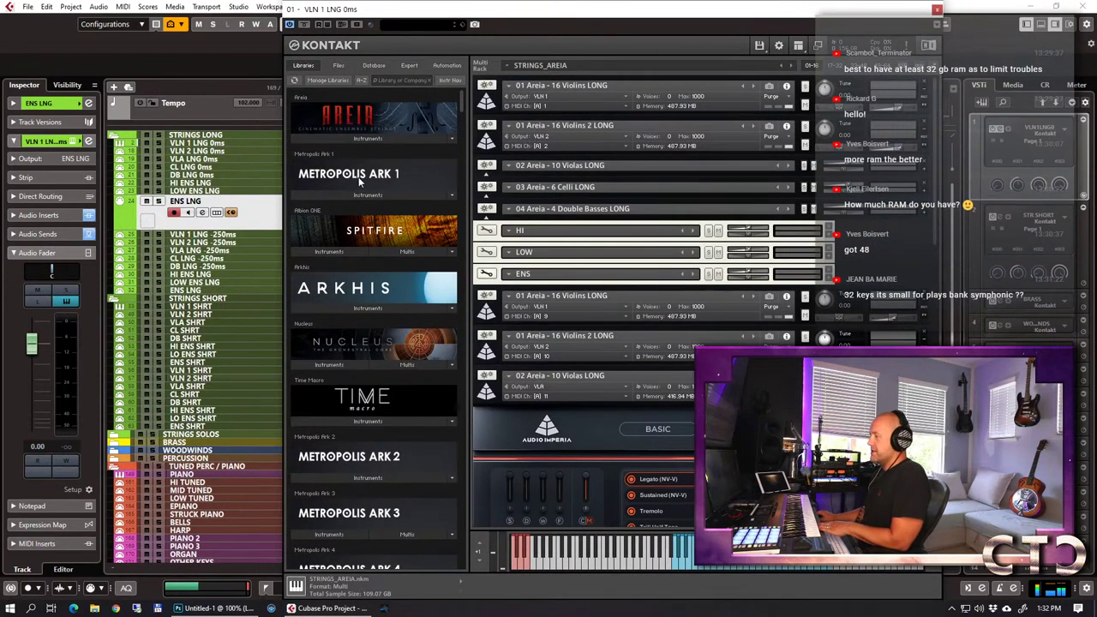
{"action": "left_click", "coordinate": [359, 138]}
{"action": "left_click", "coordinate": [328, 152]}
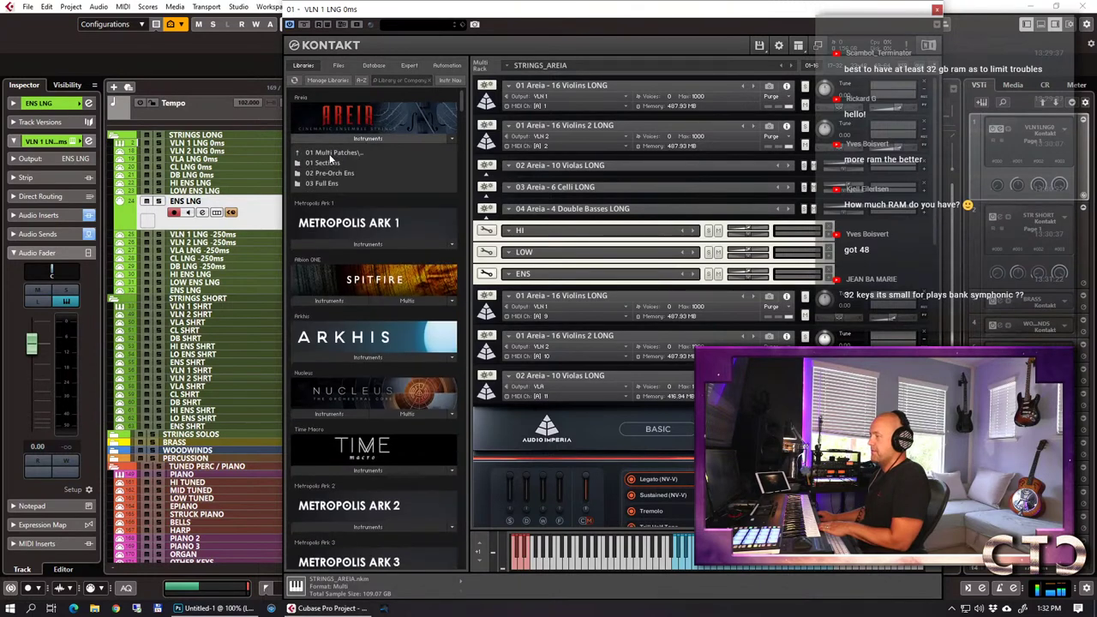
{"action": "left_click", "coordinate": [331, 163]}
{"action": "left_click", "coordinate": [326, 183]}
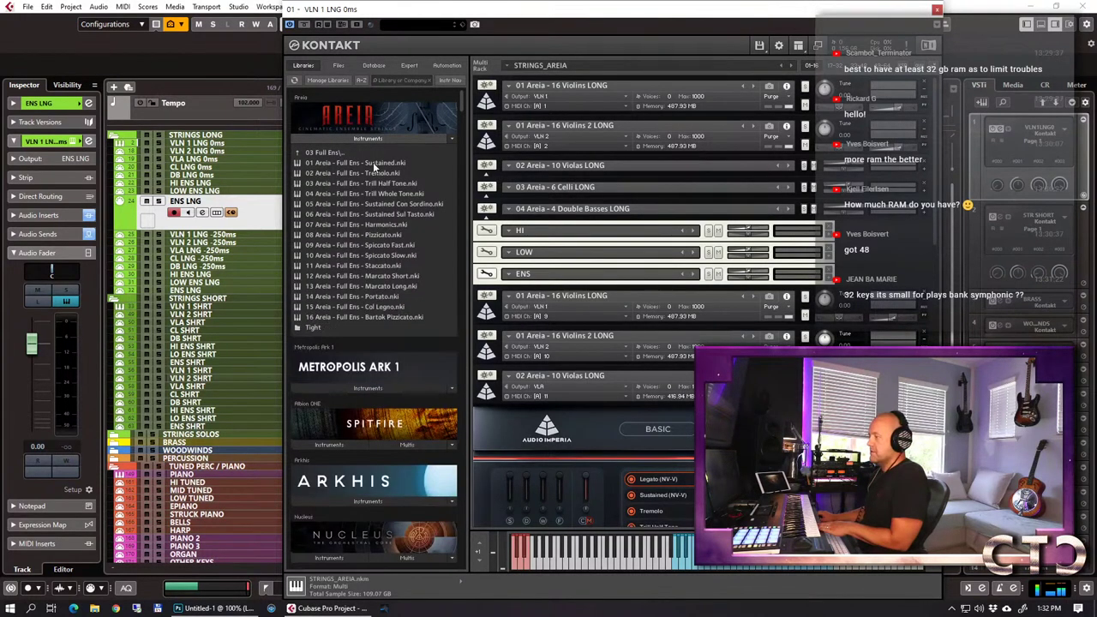
{"action": "left_click_drag", "start_coordinate": [373, 162], "coordinate": [513, 223]}
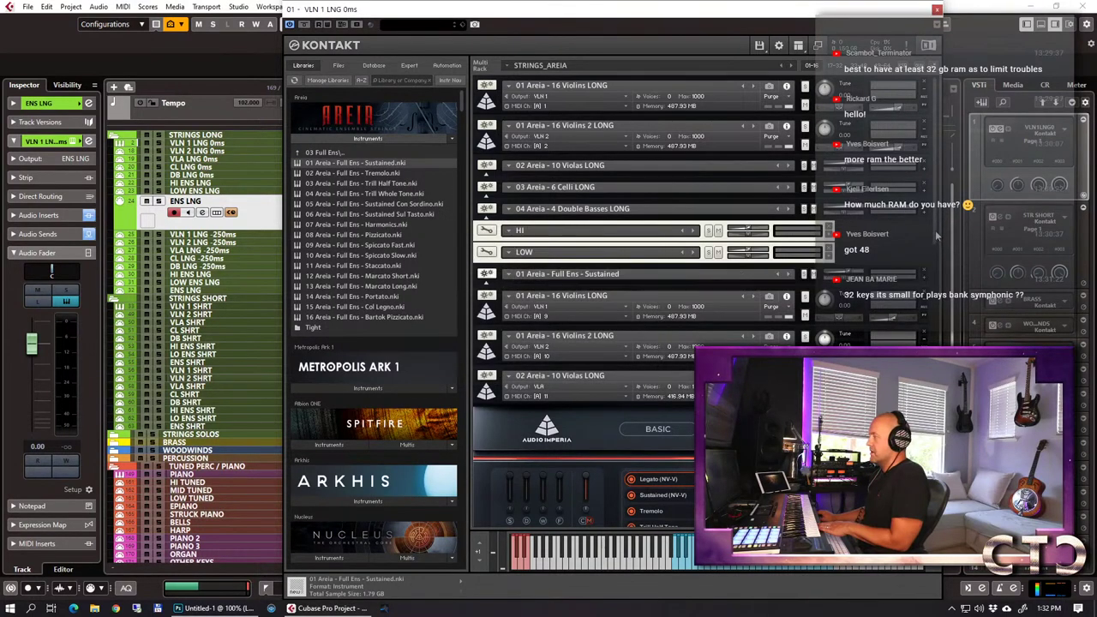
Load the same Full Ens - Sustained patch into the second ENS slot and close the Kontakt instance.
{"action": "scroll", "coordinate": [936, 243], "scroll_direction": "down", "scroll_amount": 10}
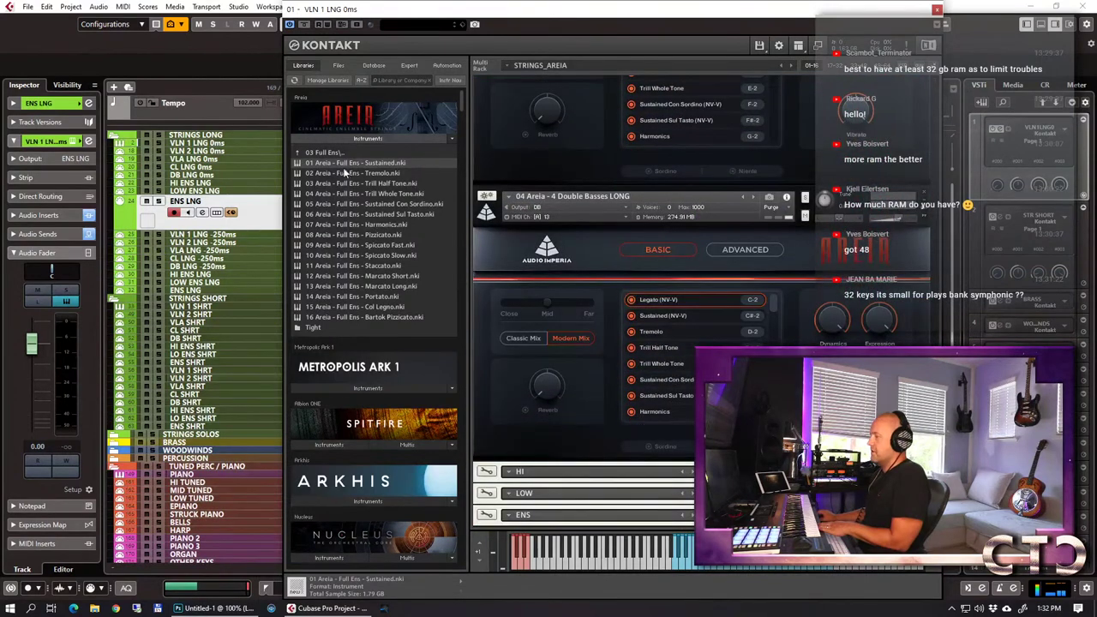
{"action": "left_click_drag", "start_coordinate": [574, 495], "coordinate": [555, 513]}
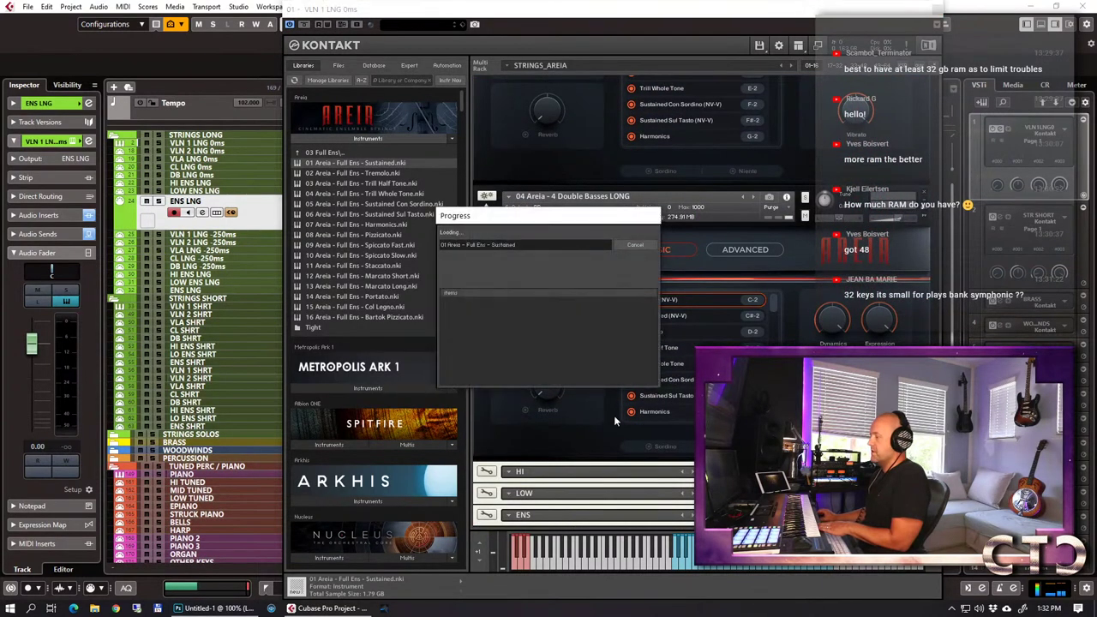
{"action": "left_click", "coordinate": [936, 11]}
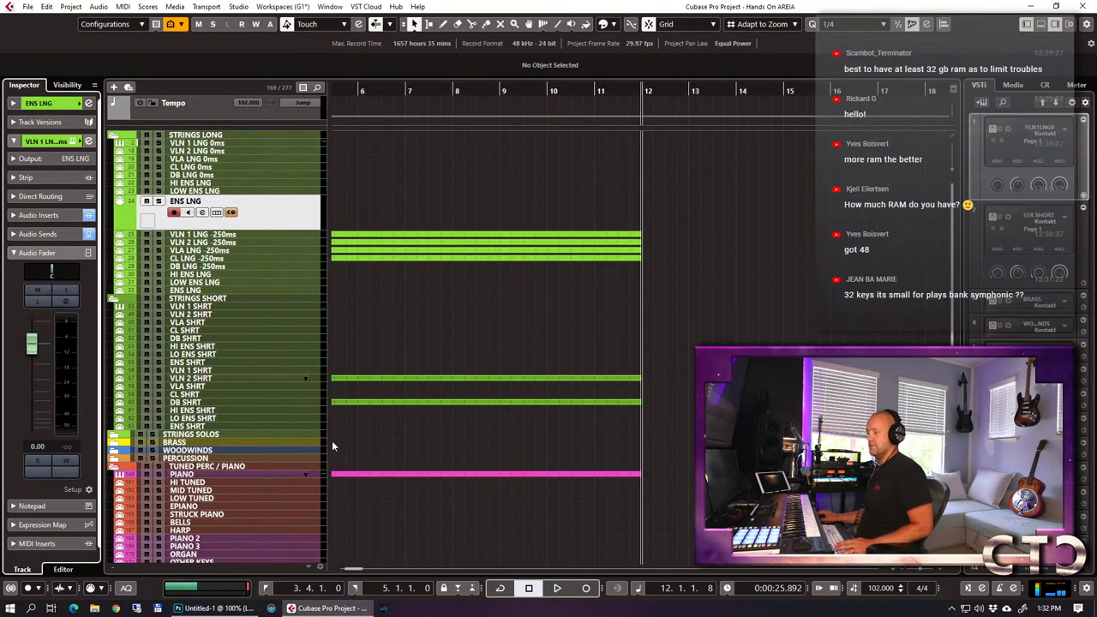
Copy the short bar 1 parts from VLN 1 SHRT and DB SHRT onto the two ENS LNG tracks at 1.1.1 and play them.
{"action": "scroll", "coordinate": [637, 335], "scroll_direction": "left", "scroll_amount": 5}
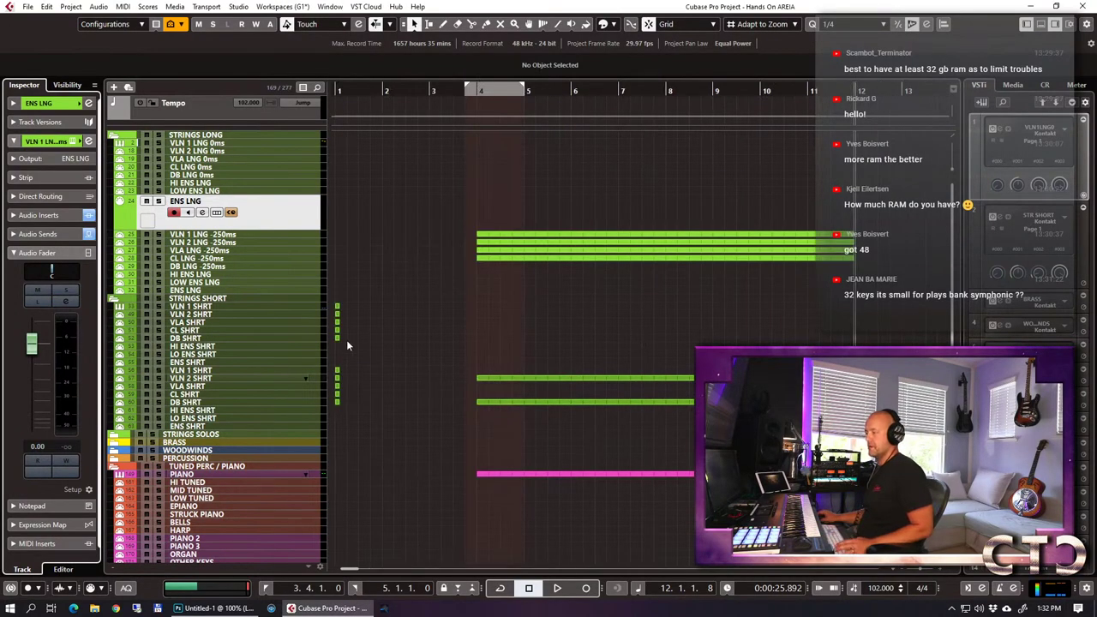
{"action": "left_click", "coordinate": [339, 308]}
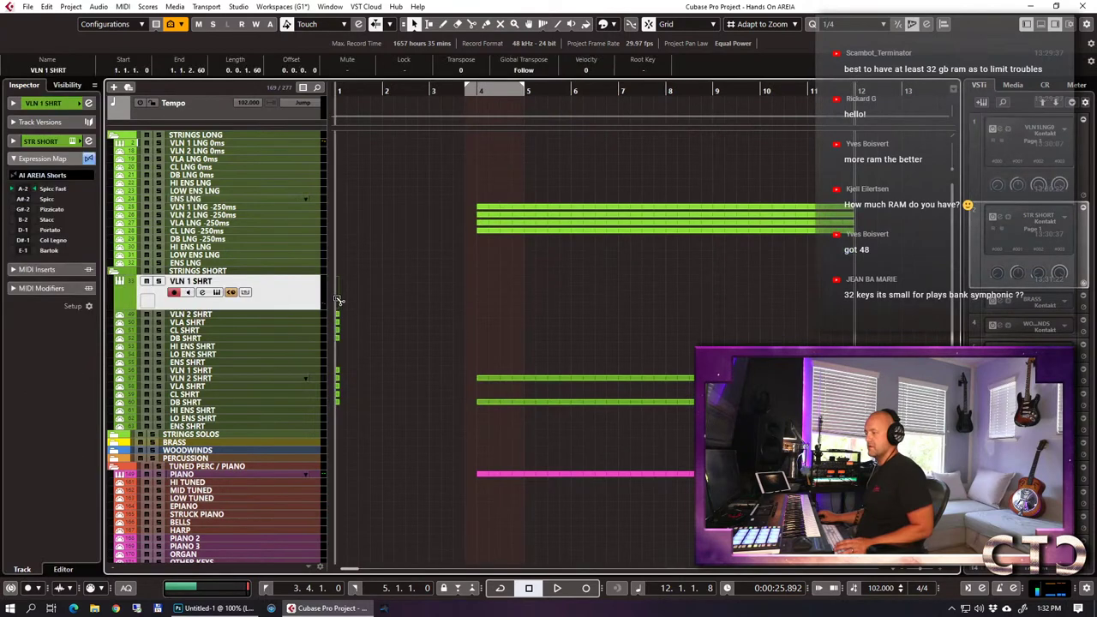
{"action": "left_click_drag", "start_coordinate": [336, 252], "coordinate": [333, 192]}
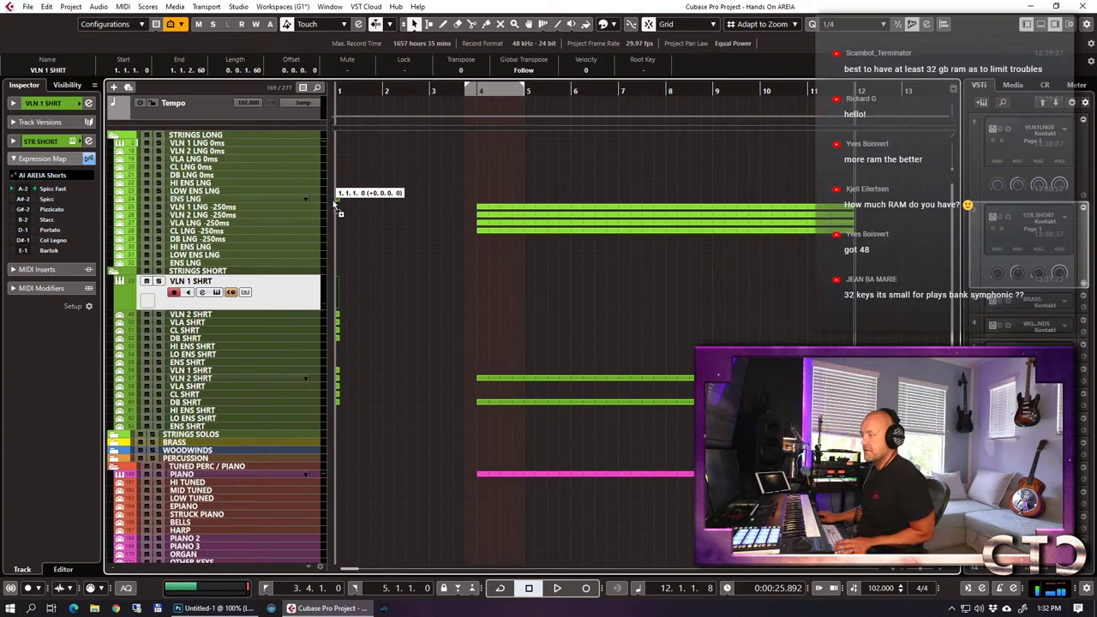
{"action": "left_click", "coordinate": [339, 198]}
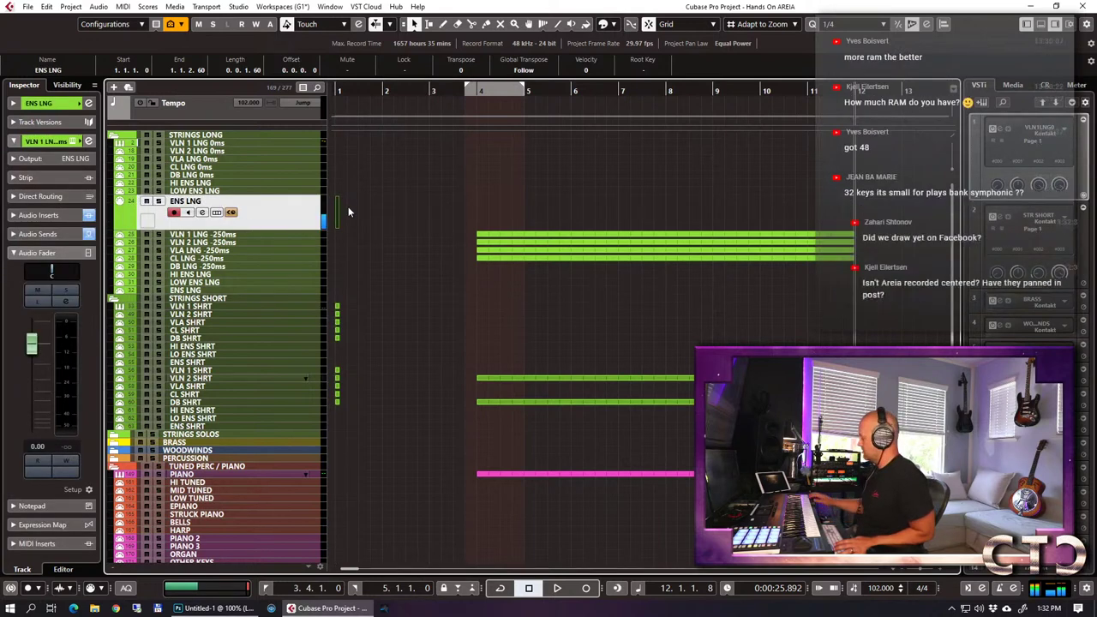
{"action": "left_click", "coordinate": [337, 402]}
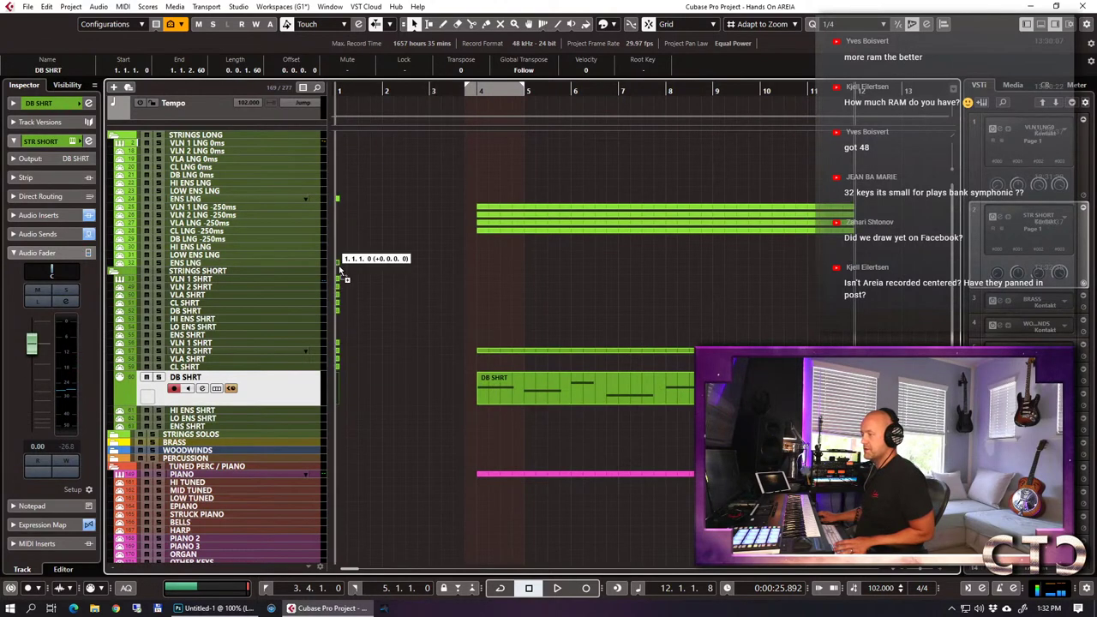
{"action": "left_click", "coordinate": [337, 262]}
{"action": "key", "text": "space"}
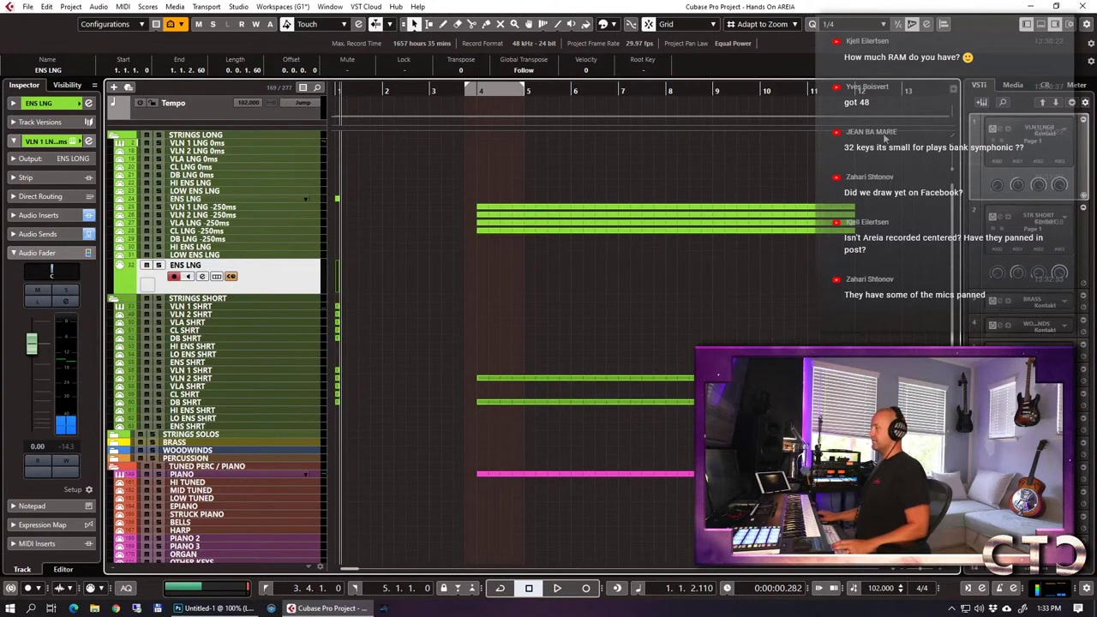
Play the arrangement and select the ENS LNG track directly above the -250ms long tracks.
{"action": "left_click", "coordinate": [759, 101]}
{"action": "key", "text": "space"}
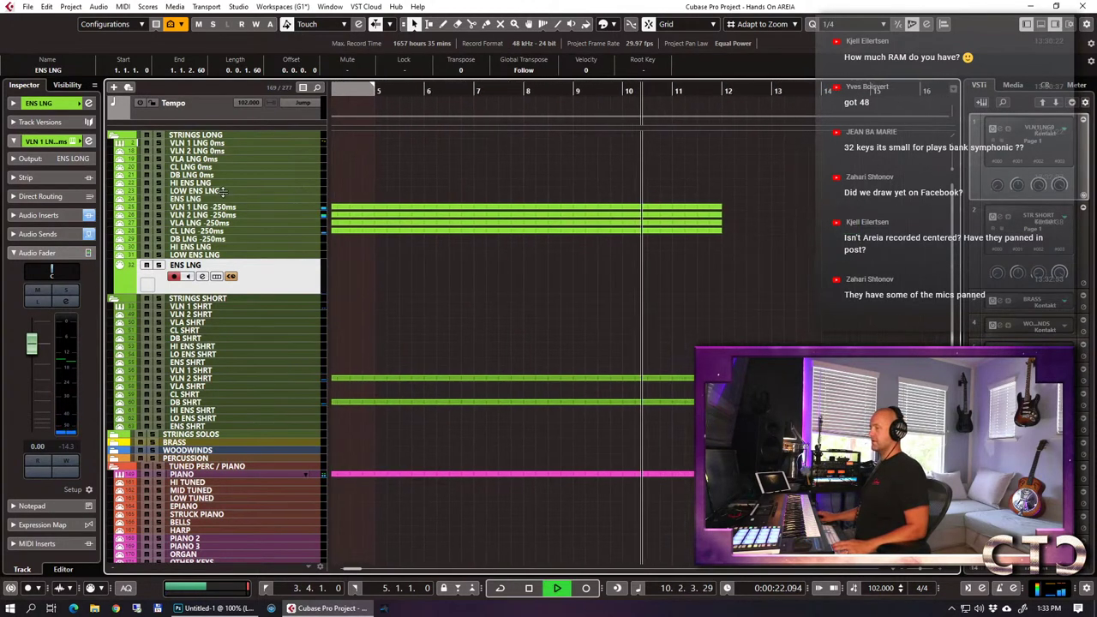
{"action": "left_click", "coordinate": [250, 192]}
{"action": "left_click", "coordinate": [238, 226]}
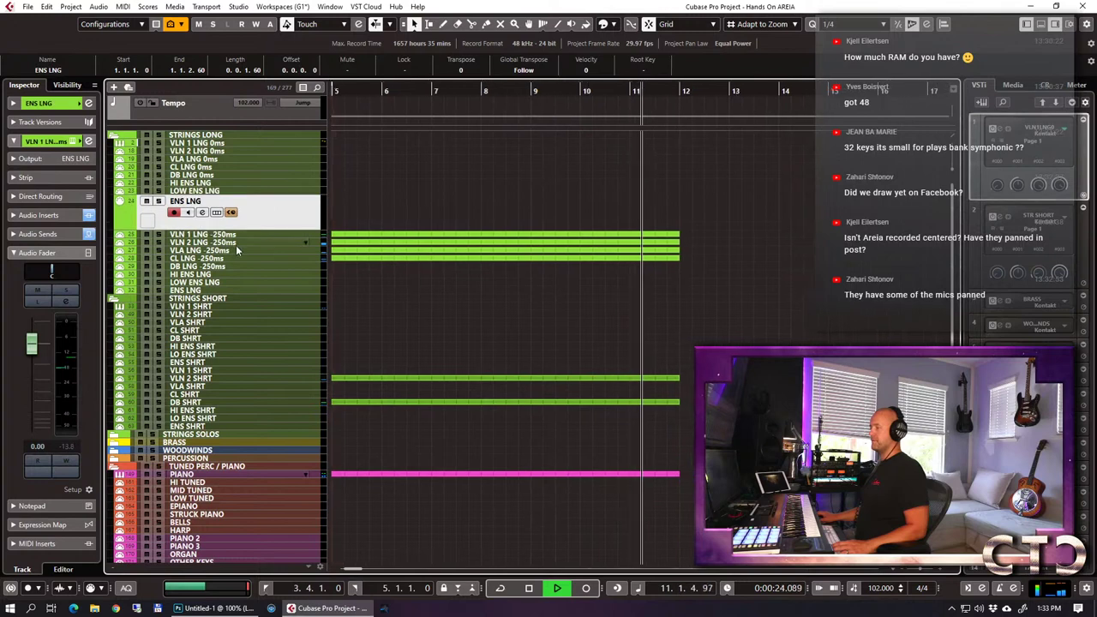
Stop playback and record a new part on the ENS LNG track above the -250ms long tracks from 10.1.1 to about bar 21.
{"action": "key", "text": "space"}
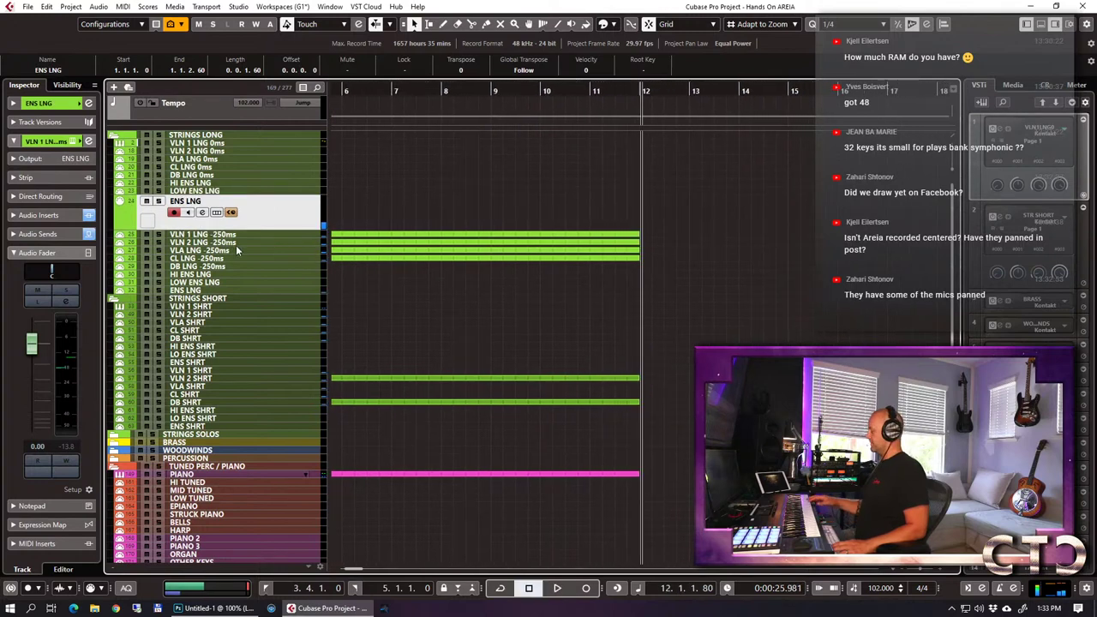
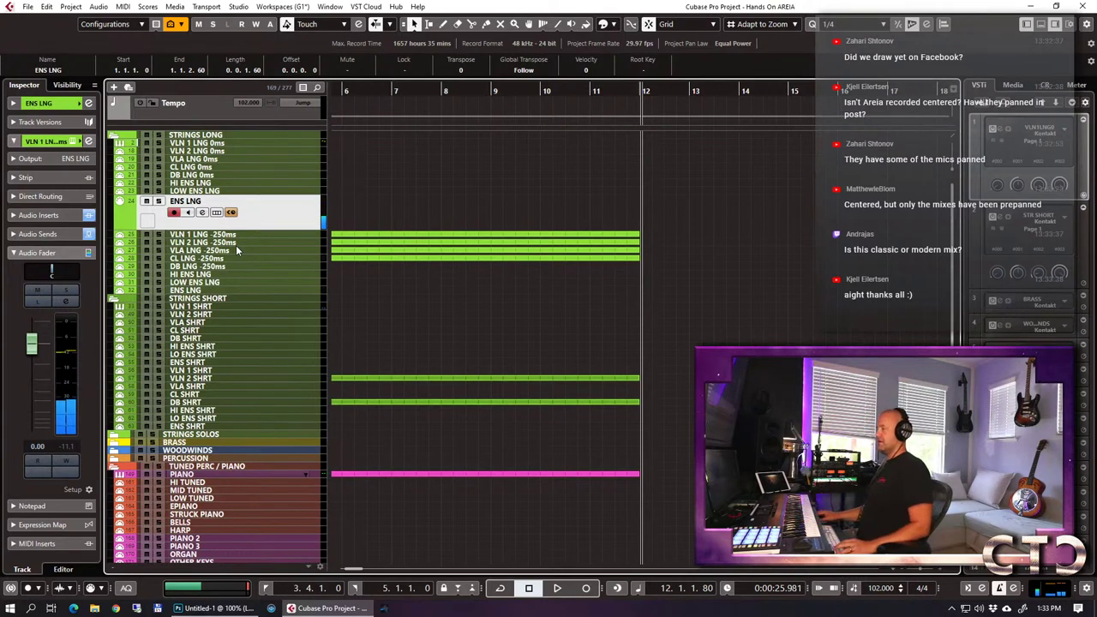
{"action": "left_click", "coordinate": [533, 127]}
{"action": "key", "text": "h"}
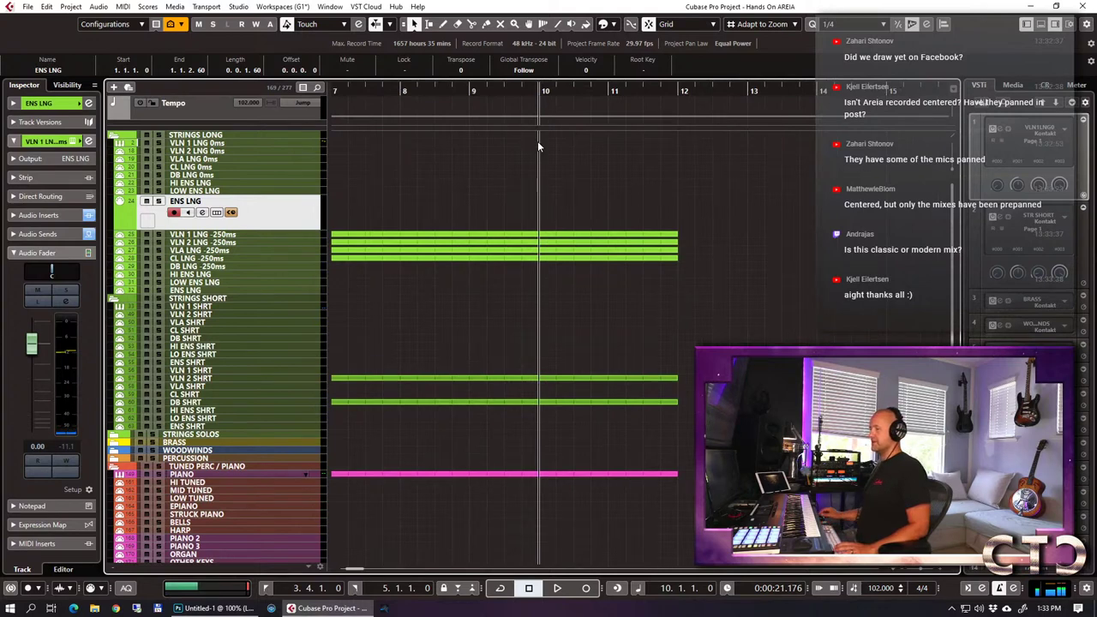
{"action": "key", "text": "KP_Multiply"}
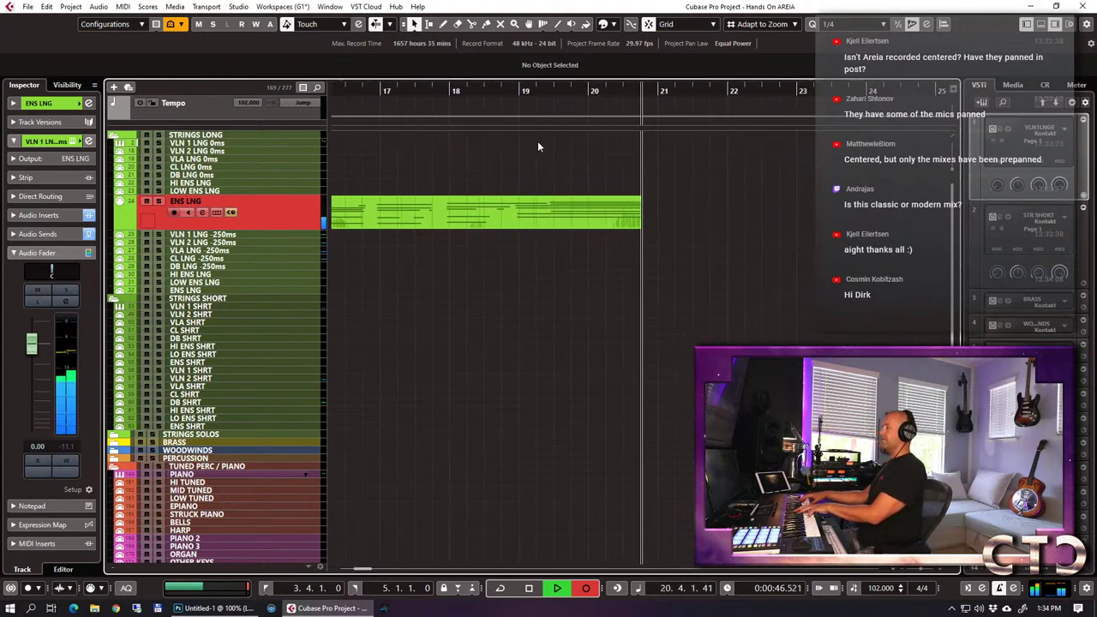
{"action": "key", "text": "space"}
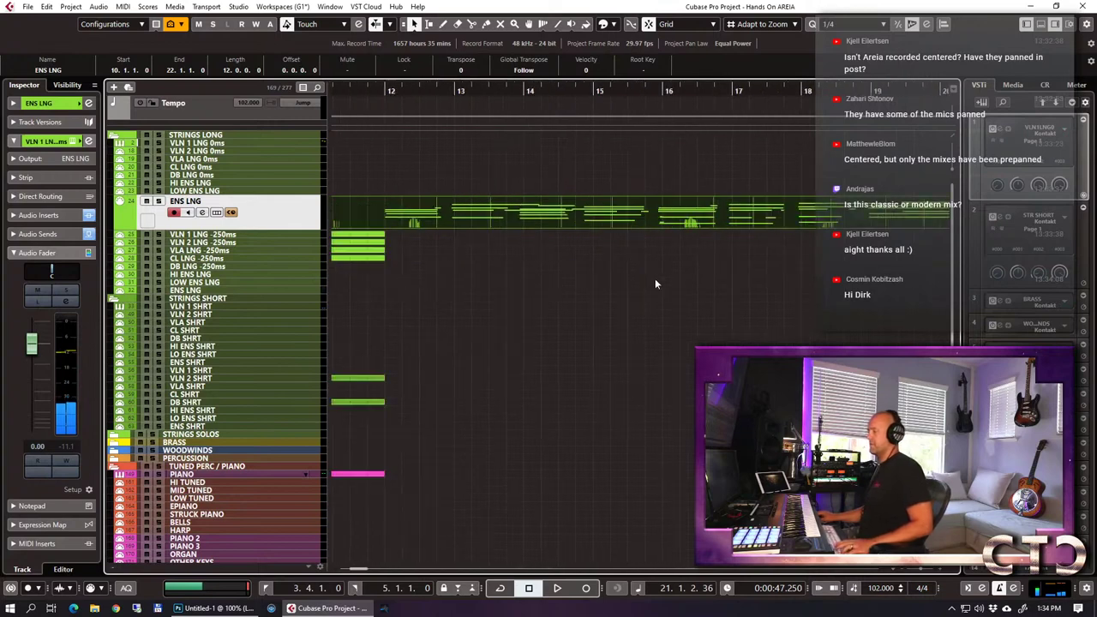
Quantize the recorded ENS LNG notes to 1/8 in the Key Editor and play them from bar 12.
{"action": "double_click", "coordinate": [642, 210]}
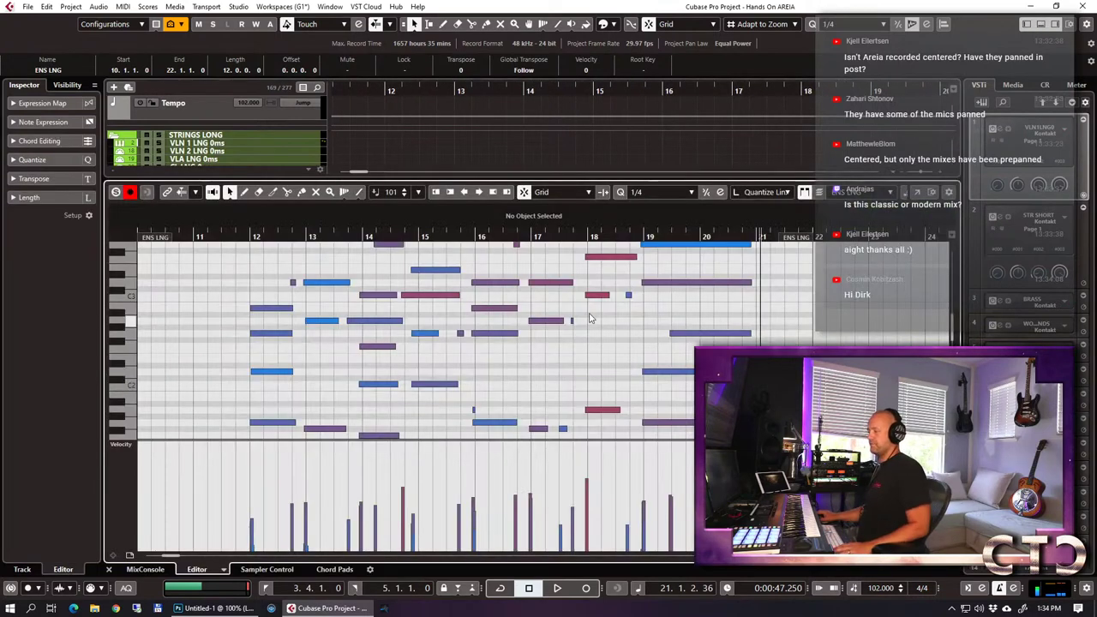
{"action": "left_click", "coordinate": [656, 197]}
{"action": "left_click", "coordinate": [669, 247]}
{"action": "left_click", "coordinate": [256, 238]}
{"action": "key", "text": "space"}
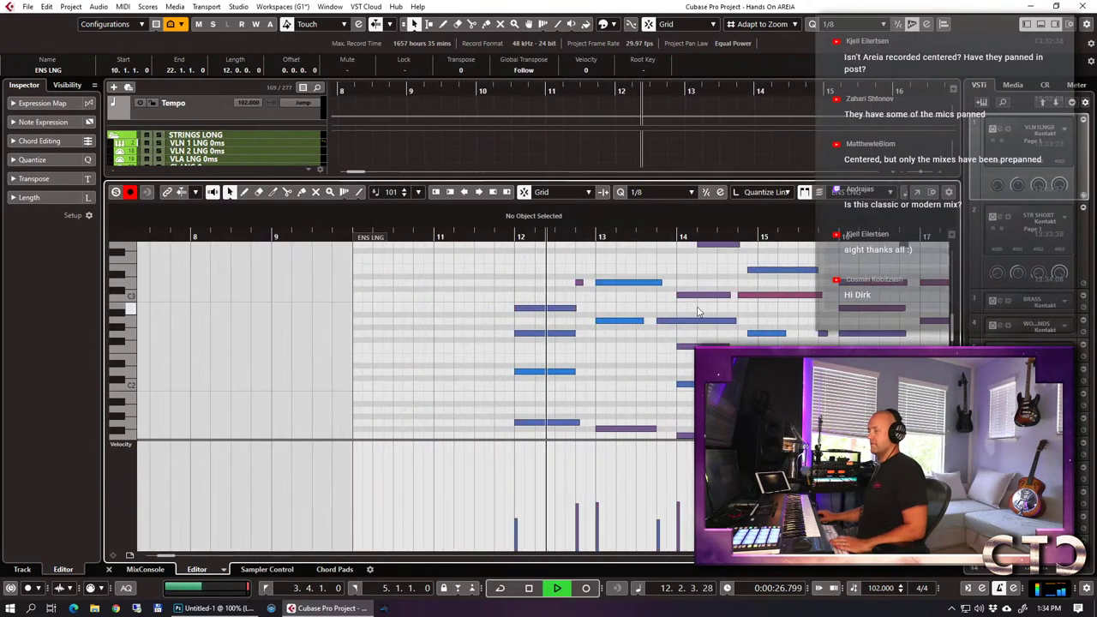
{"action": "key", "text": "h"}
{"action": "key", "text": "h"}
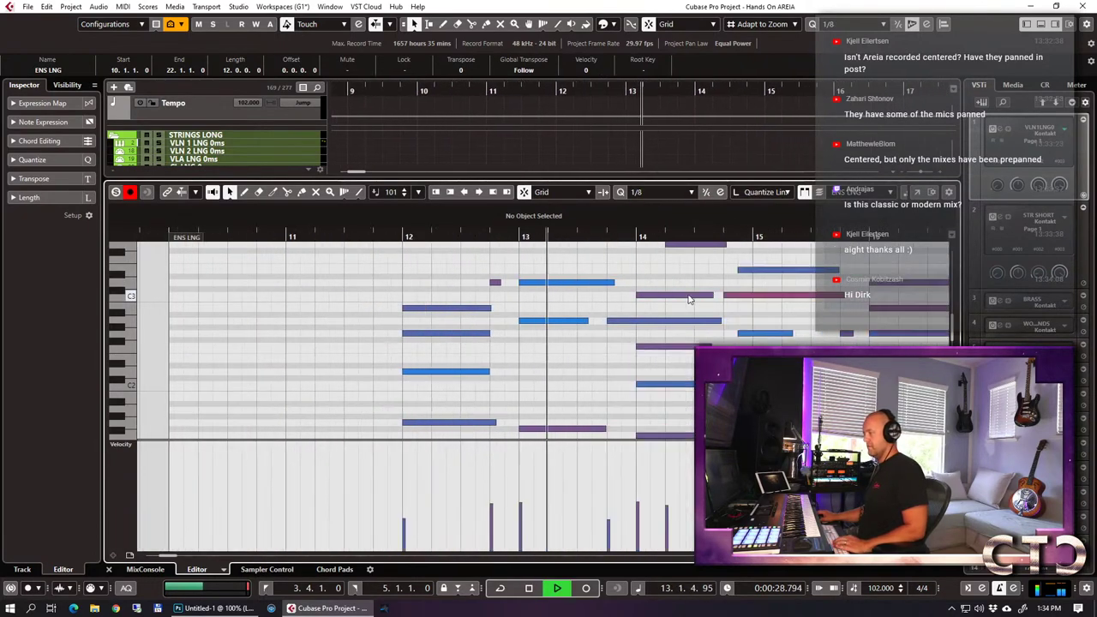
{"action": "key", "text": "g"}
{"action": "key", "text": "g"}
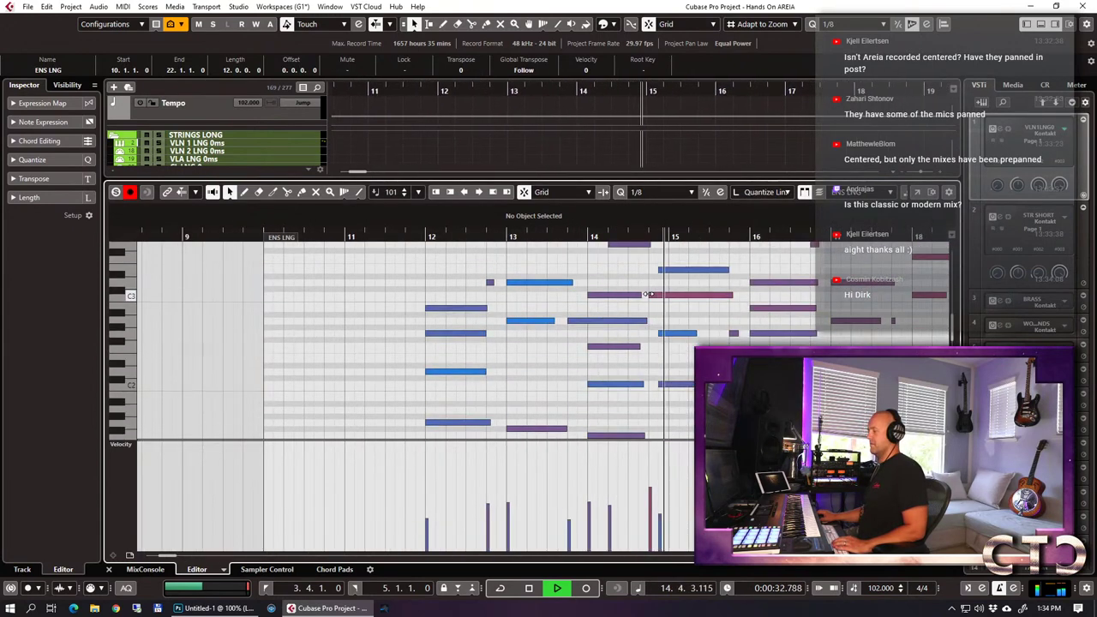
Move the lower notes of the chord just before bar 15 to 15.1.1 and transpose them so the lowest is C1.
{"action": "scroll", "coordinate": [651, 292], "scroll_direction": "down", "scroll_amount": 2}
{"action": "left_click_drag", "start_coordinate": [659, 280], "coordinate": [686, 384]}
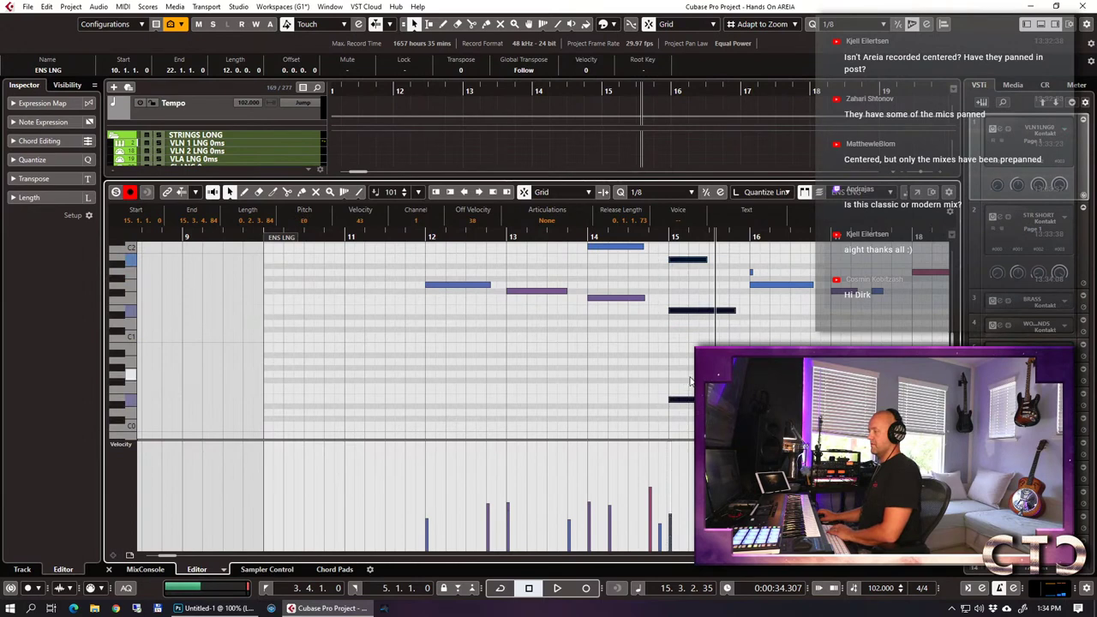
{"action": "key", "text": "Up"}
{"action": "key", "text": "Up"}
{"action": "key", "text": "Up"}
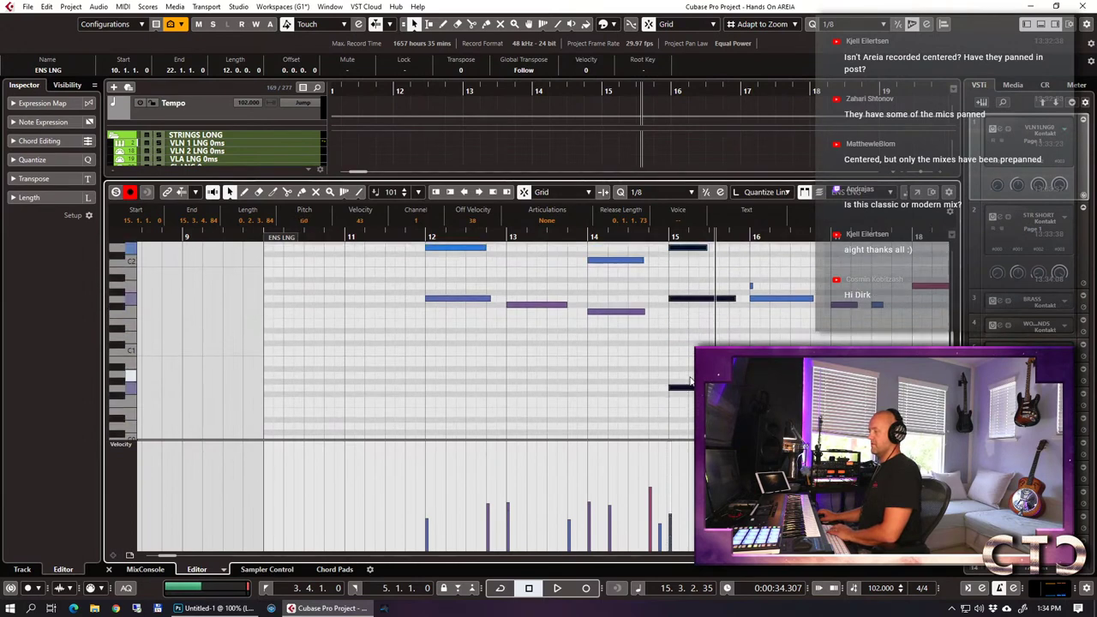
{"action": "key", "text": "Up"}
{"action": "key", "text": "Up"}
{"action": "key", "text": "Up"}
{"action": "key", "text": "Up"}
{"action": "key", "text": "Up"}
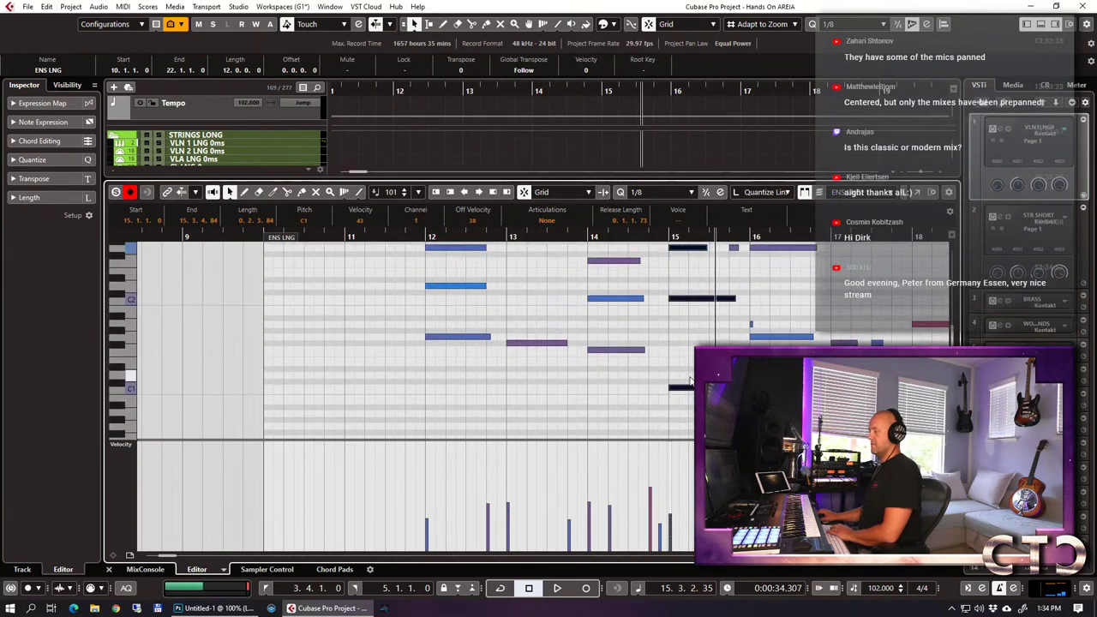
{"action": "scroll", "coordinate": [671, 324], "scroll_direction": "up", "scroll_amount": 3}
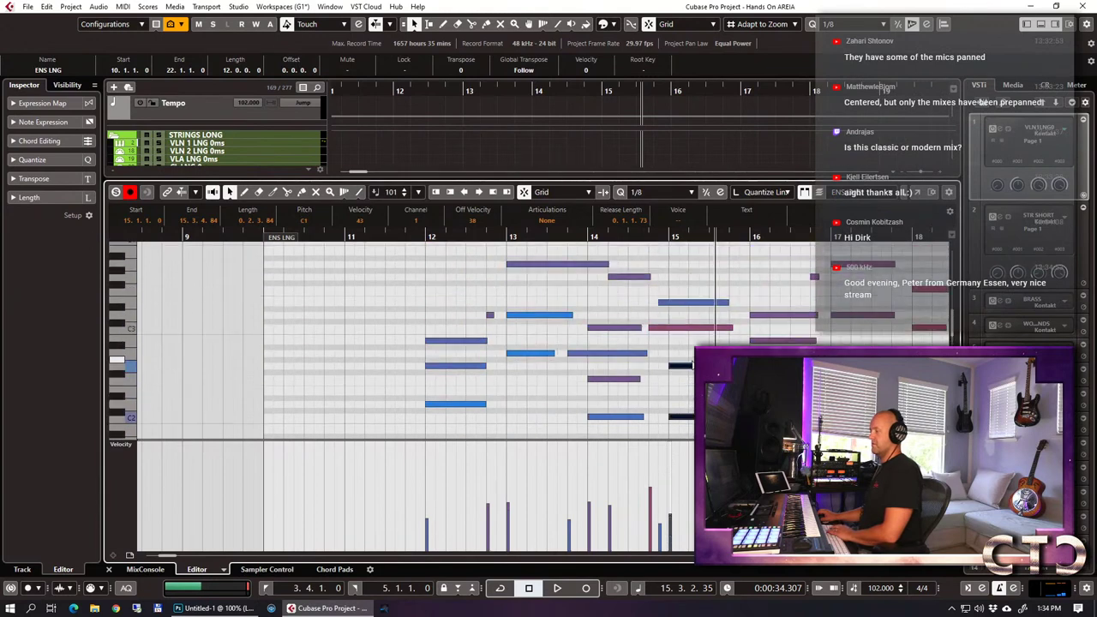
Align the chord's E3 note to 15.1.1 and play the rest of the recorded passage.
{"action": "left_click", "coordinate": [686, 302]}
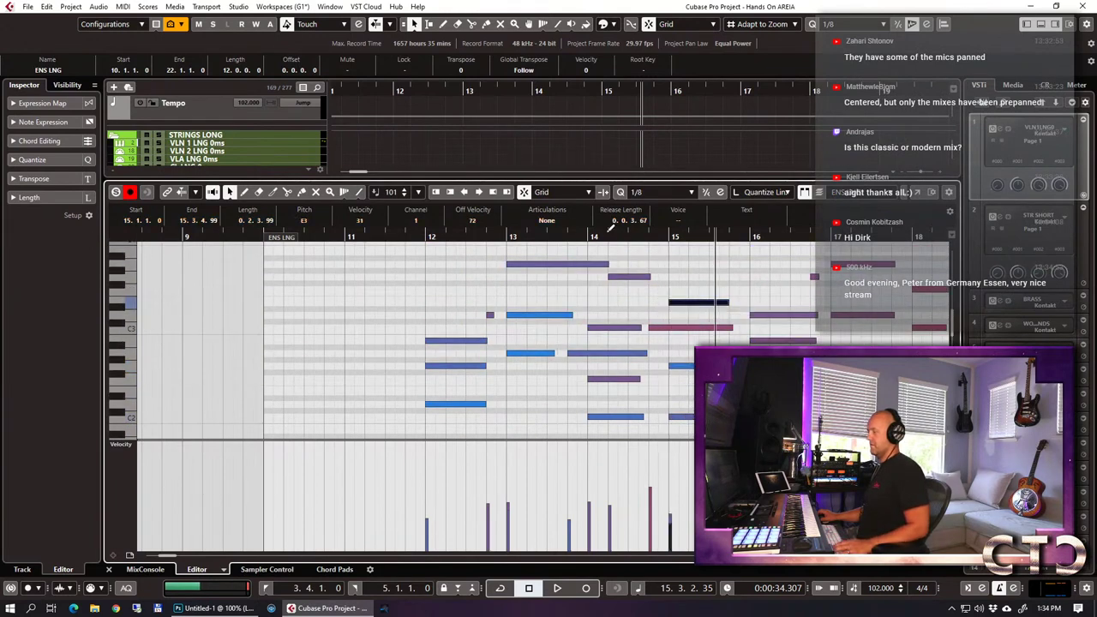
{"action": "left_click_drag", "start_coordinate": [606, 231], "coordinate": [608, 257]}
{"action": "key", "text": "space"}
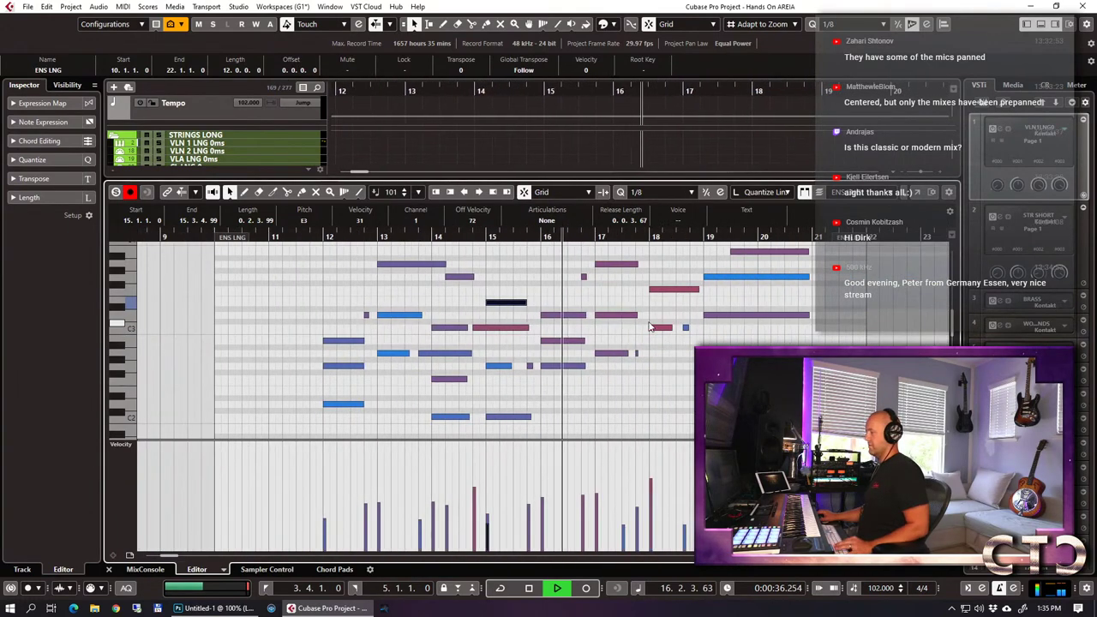
{"action": "scroll", "coordinate": [648, 326], "scroll_direction": "up", "scroll_amount": 3}
{"action": "scroll", "coordinate": [648, 326], "scroll_direction": "up", "scroll_amount": 3}
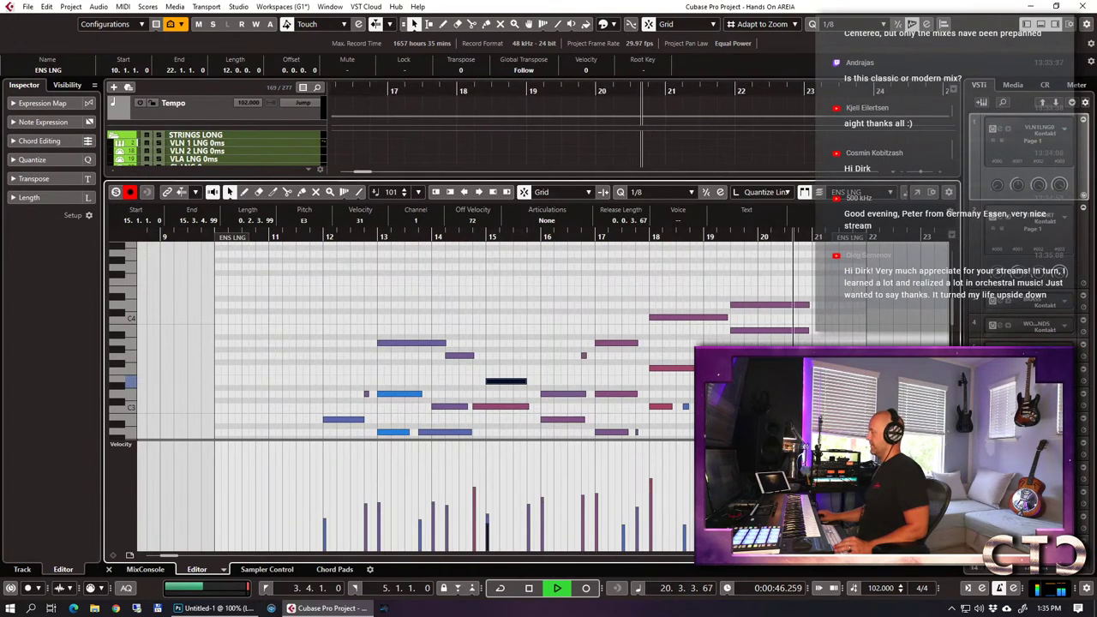
{"action": "key", "text": "space"}
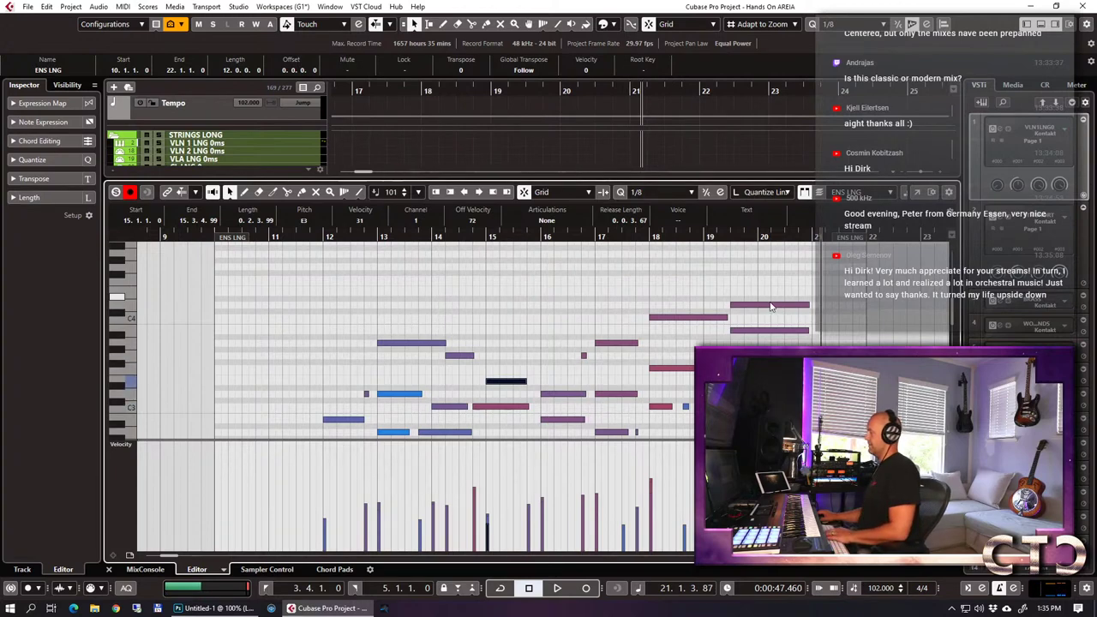
Close the editor and trim the ENS LNG part to bars 12 to 21, removing the unused material at both ends.
{"action": "key", "text": "ctrl+e"}
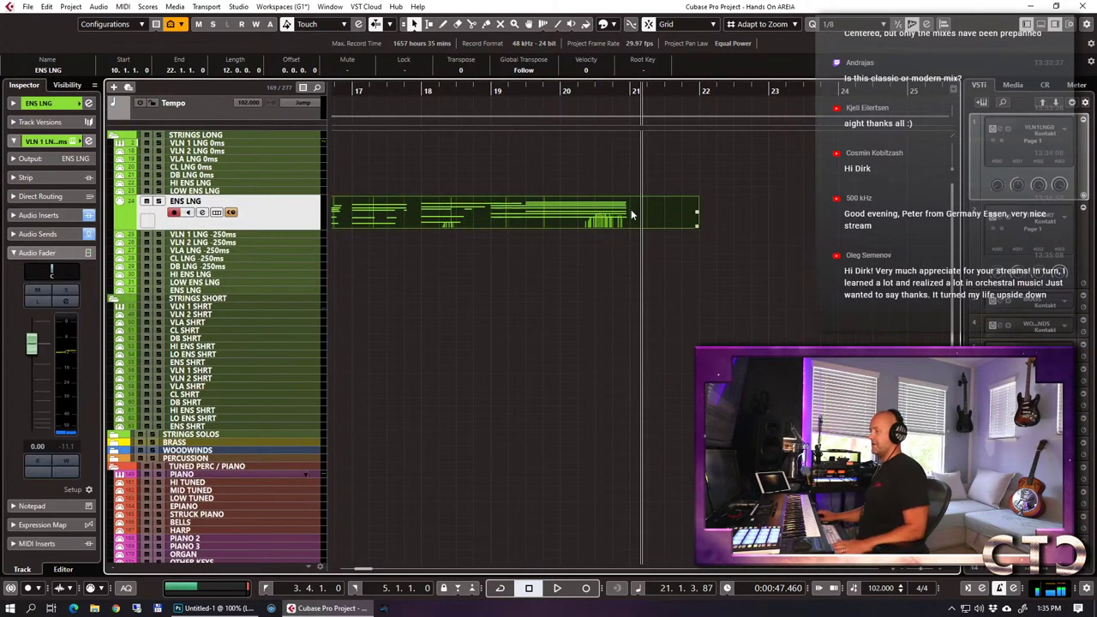
{"action": "left_click_drag", "start_coordinate": [632, 216], "coordinate": [635, 214]}
{"action": "left_click", "coordinate": [661, 244]}
{"action": "scroll", "coordinate": [668, 294], "scroll_direction": "left", "scroll_amount": 5}
{"action": "left_click_drag", "start_coordinate": [544, 206], "coordinate": [568, 209]}
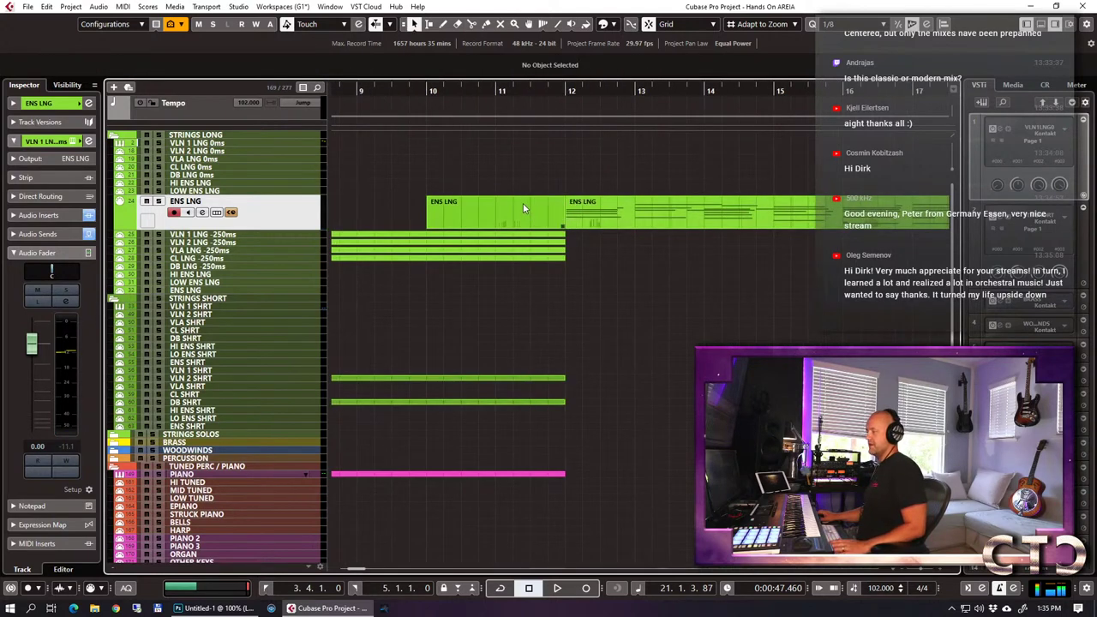
{"action": "left_click", "coordinate": [522, 206]}
{"action": "key", "text": "Delete"}
Move the trimmed part at 12.1.1 to the ENS LNG track below the -250ms long tracks and play its beginning.
{"action": "left_click", "coordinate": [593, 212]}
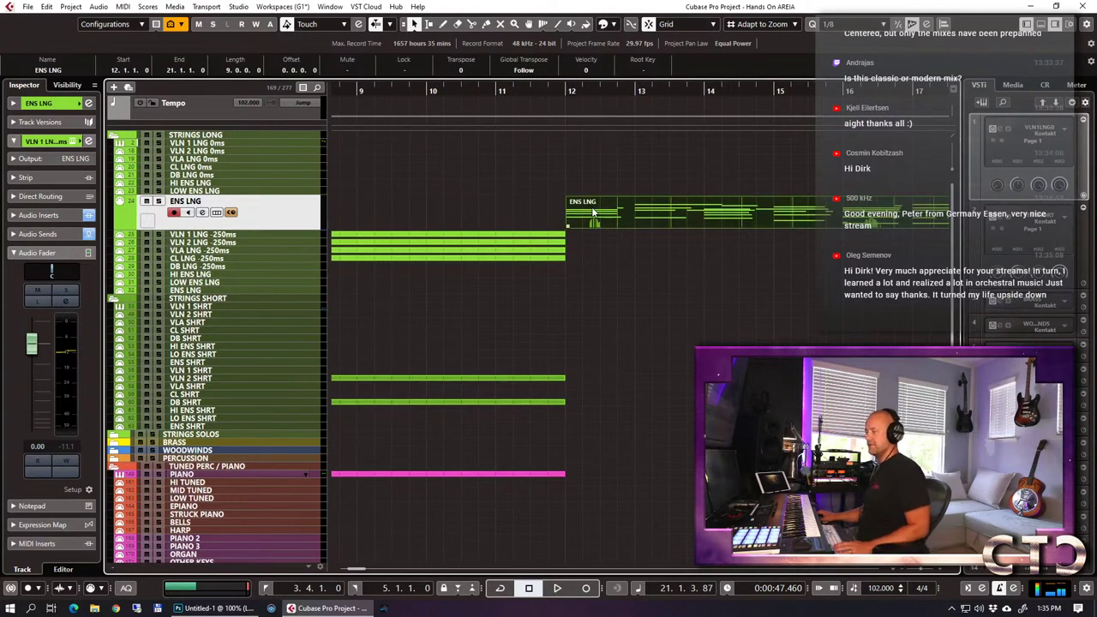
{"action": "left_click_drag", "start_coordinate": [593, 212], "coordinate": [595, 291]}
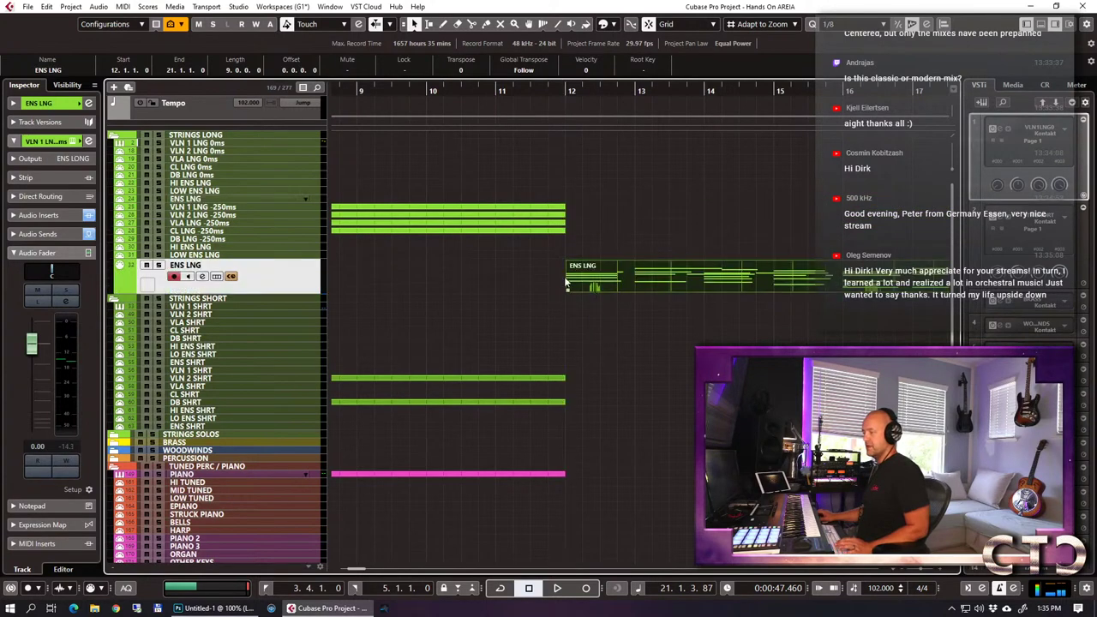
{"action": "left_click", "coordinate": [539, 90]}
{"action": "key", "text": "space"}
{"action": "key", "text": "space"}
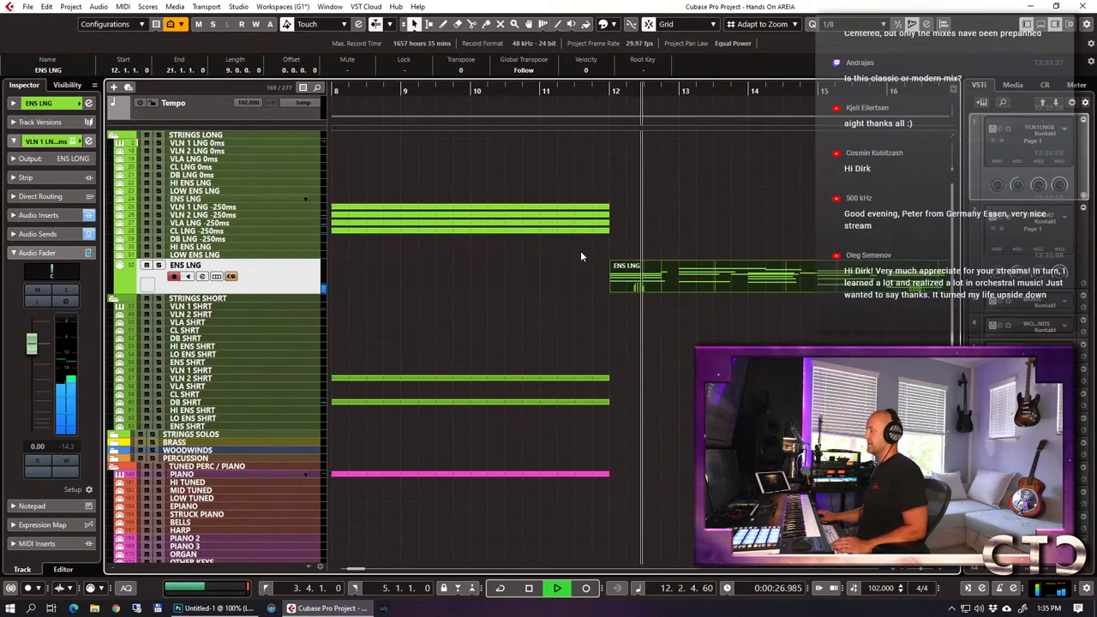
{"action": "key", "text": "space"}
Set the track delay of the lower ENS LNG track to -250 ms and place the playhead at bar 11.
{"action": "left_click", "coordinate": [39, 103]}
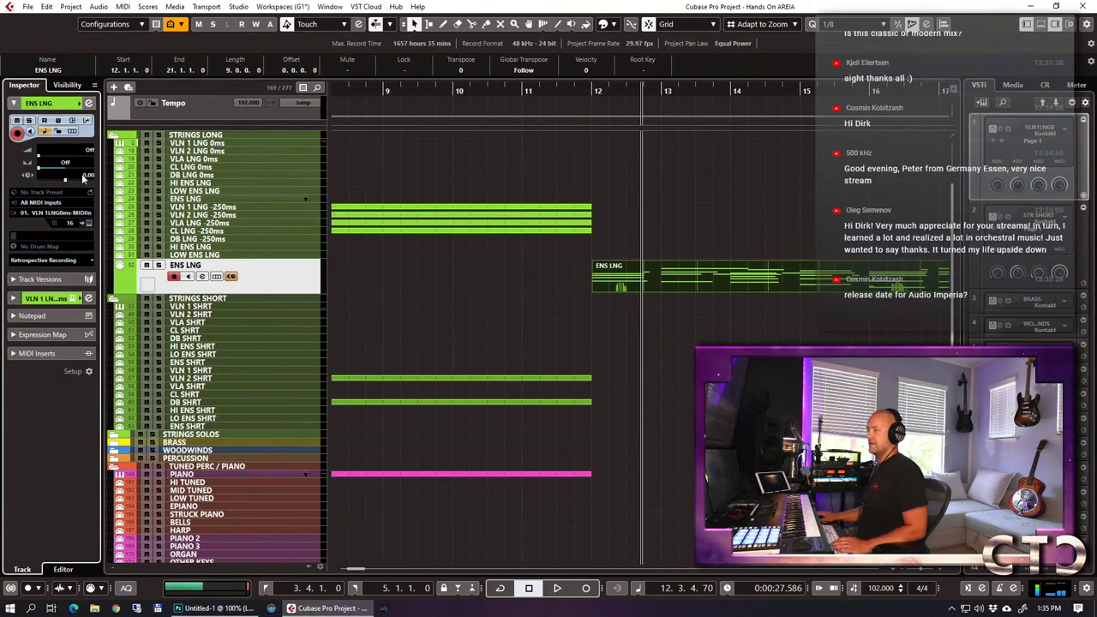
{"action": "type", "text": "-250"}
{"action": "key", "text": "Return"}
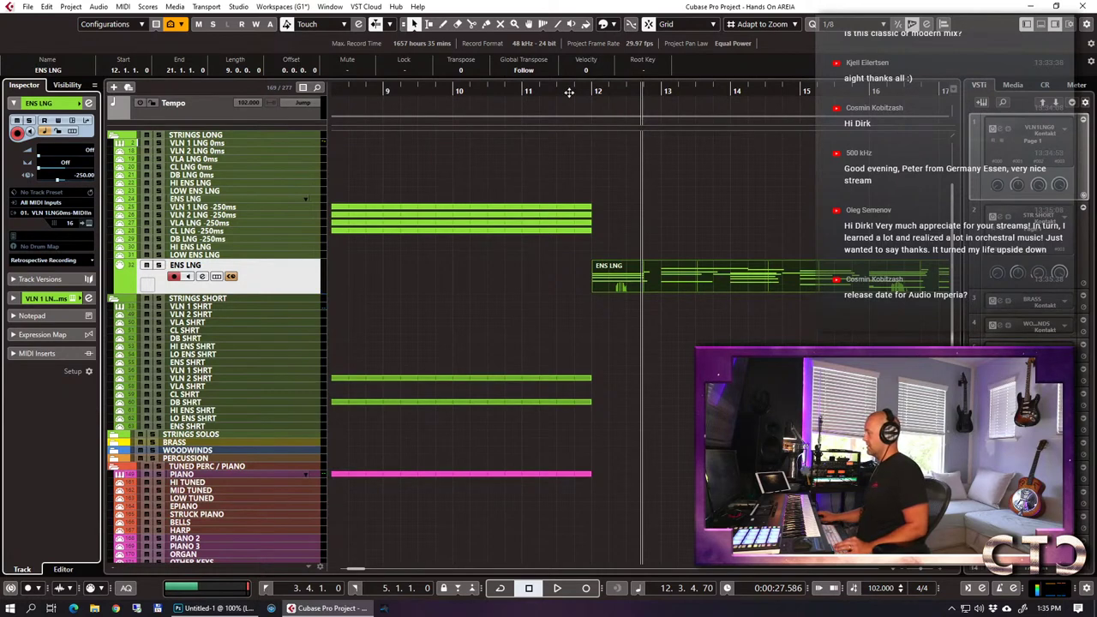
{"action": "left_click", "coordinate": [532, 94]}
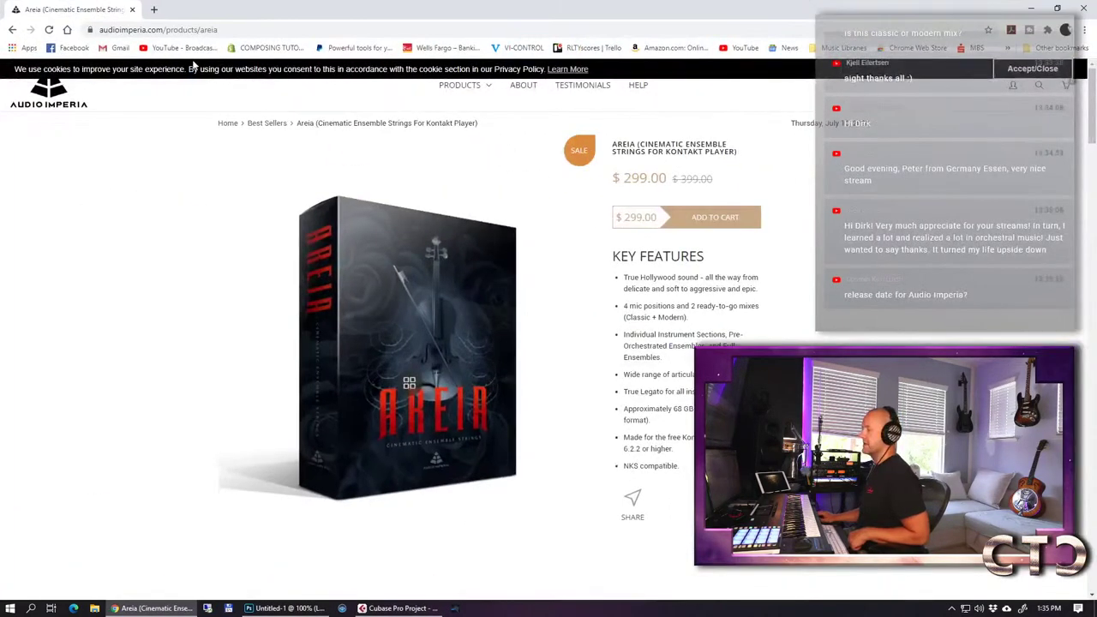
Switch to the browser to get the address of Audio Imperia's Areia product page, and return to Cubase.
{"action": "left_click", "coordinate": [224, 28]}
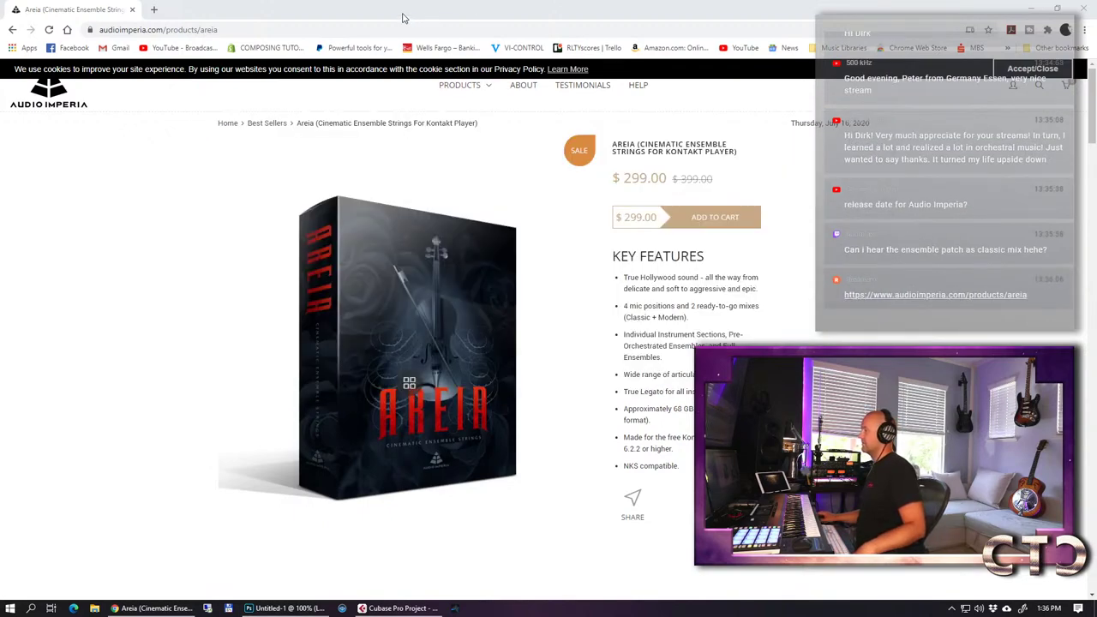
{"action": "key", "text": "super+Down"}
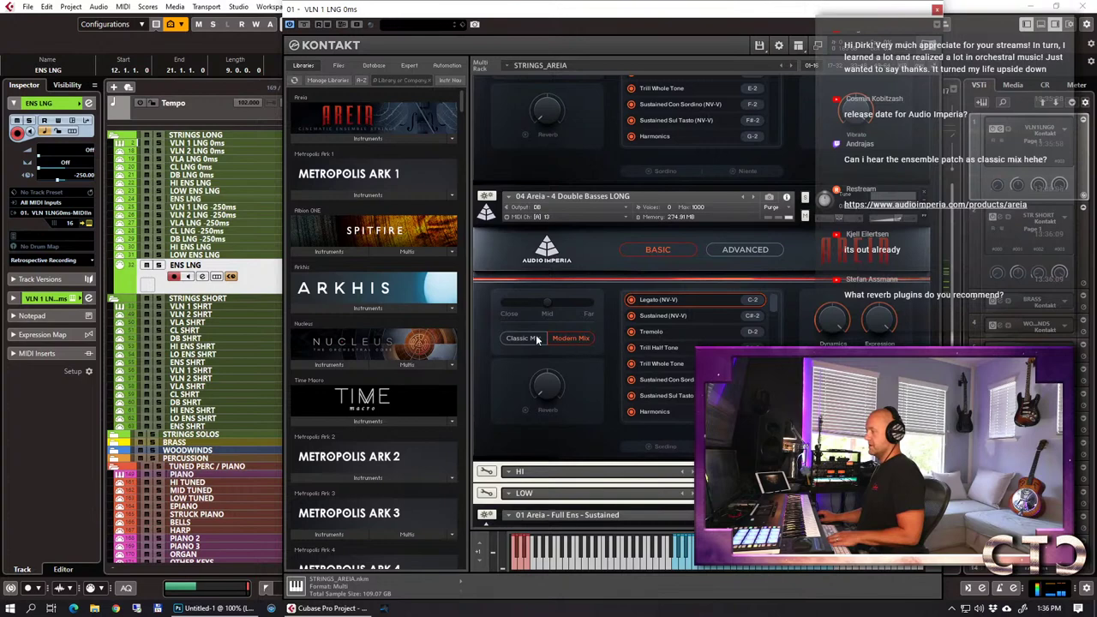
Set the 04 Areia - 4 Double Basses LONG patch to Classic Mix and play the lower ENS LNG part from bar 11.
{"action": "key", "text": "Escape"}
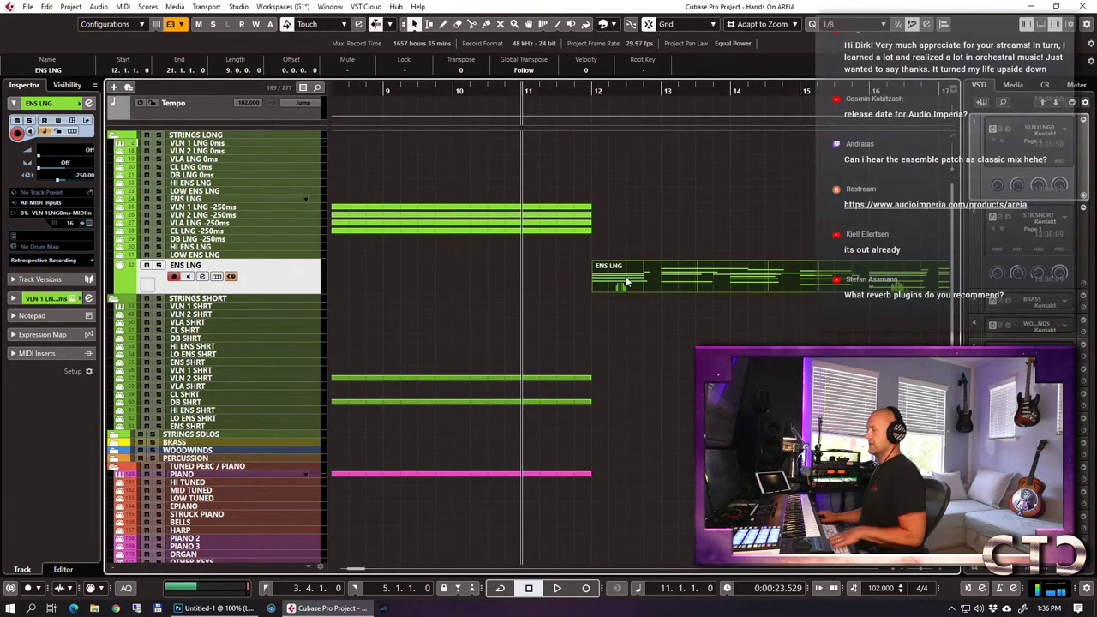
{"action": "key", "text": "space"}
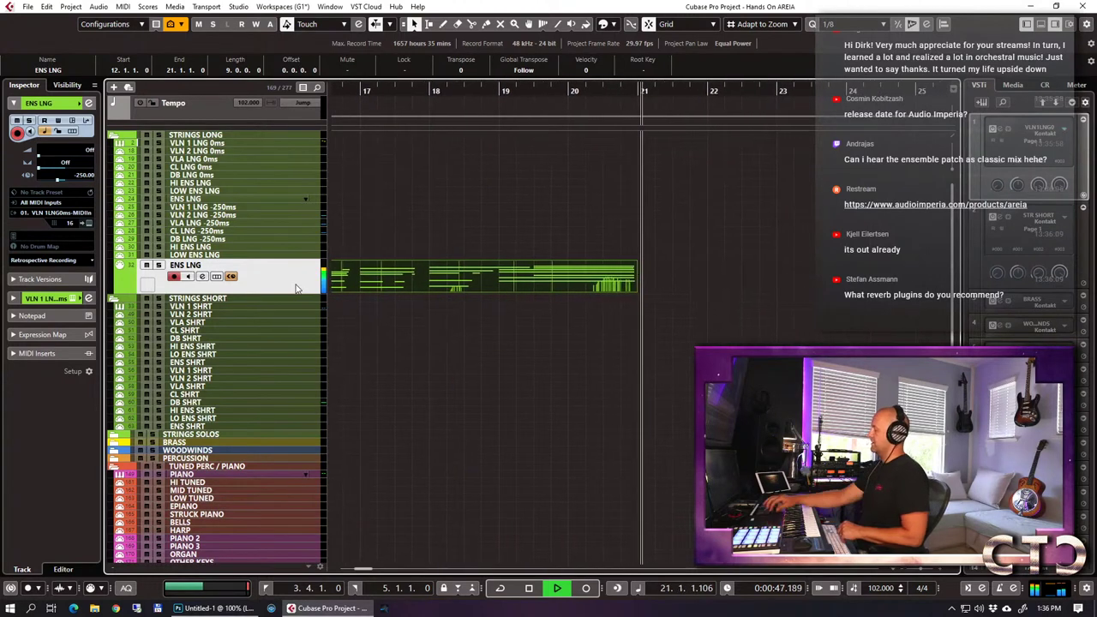
{"action": "key", "text": "space"}
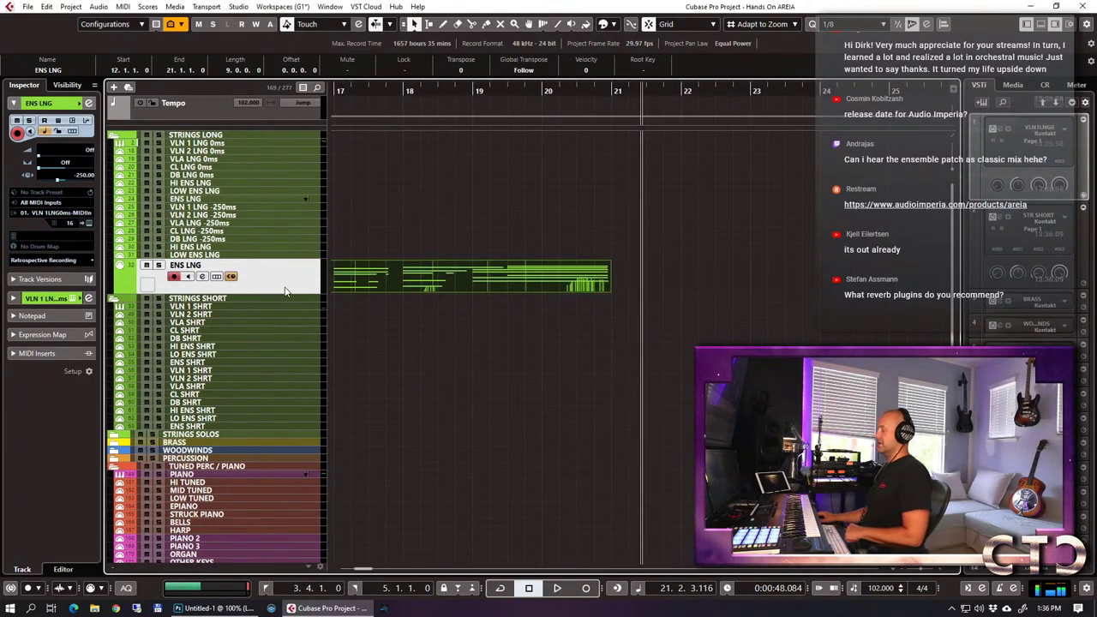
Set the 04 Areia - 4 Double Basses LONG patch back to Modern Mix and close the Kontakt instance.
{"action": "key", "text": "ctrl+e"}
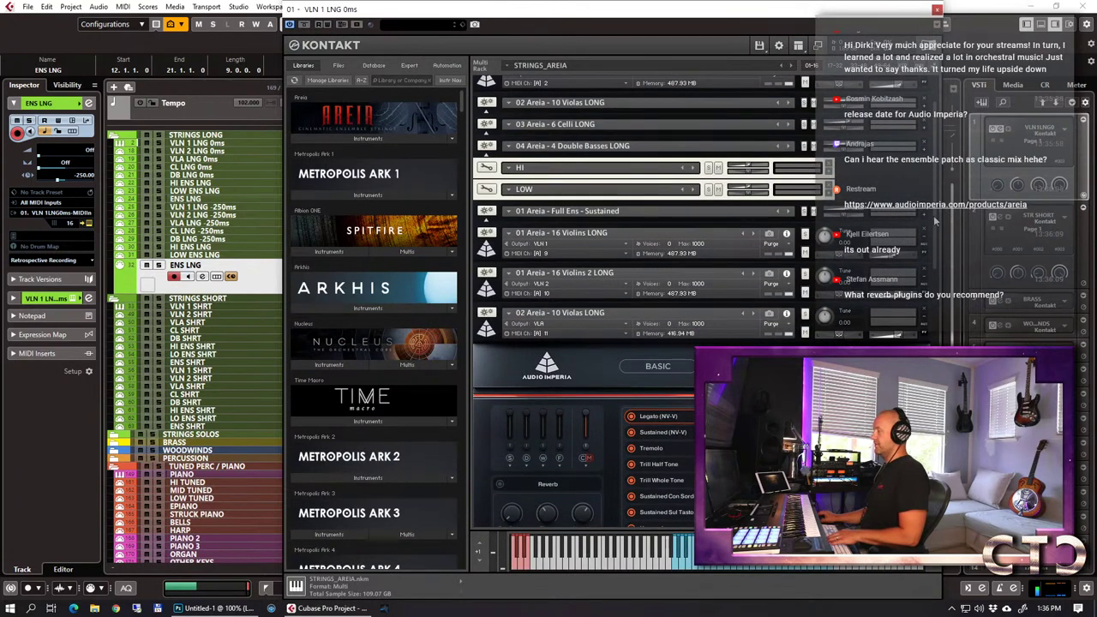
{"action": "scroll", "coordinate": [934, 222], "scroll_direction": "down", "scroll_amount": 3}
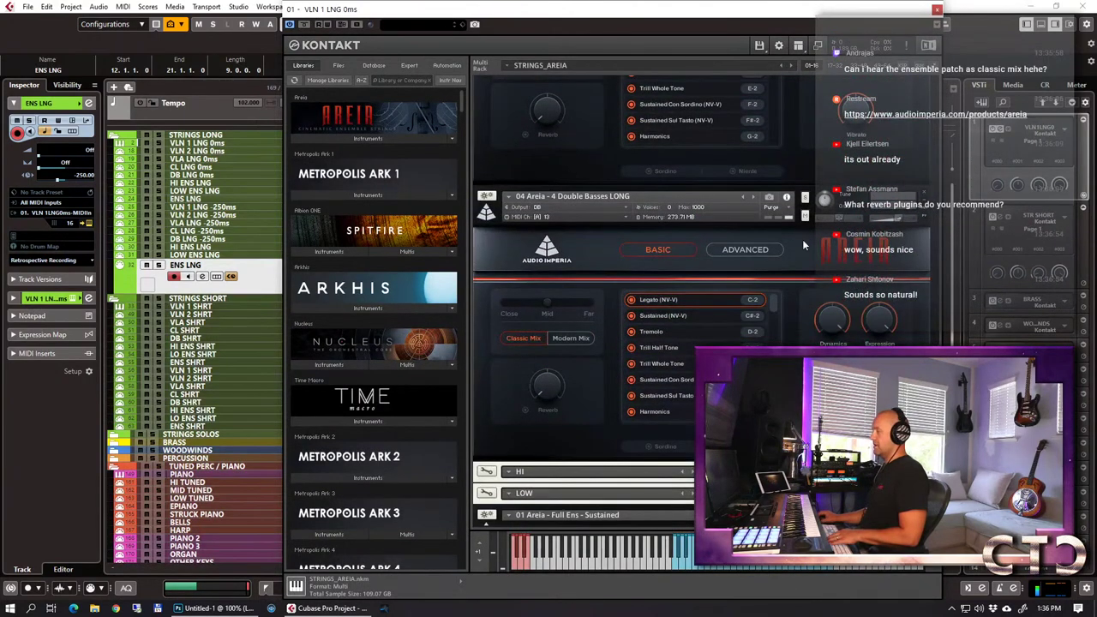
{"action": "left_click", "coordinate": [573, 340]}
{"action": "key", "text": "ctrl+e"}
Record a lead-in from bar 11 on the lower ENS LNG track, join it to the existing part and trim its start to 10.3.1.0.
{"action": "scroll", "coordinate": [673, 279], "scroll_direction": "left", "scroll_amount": 6}
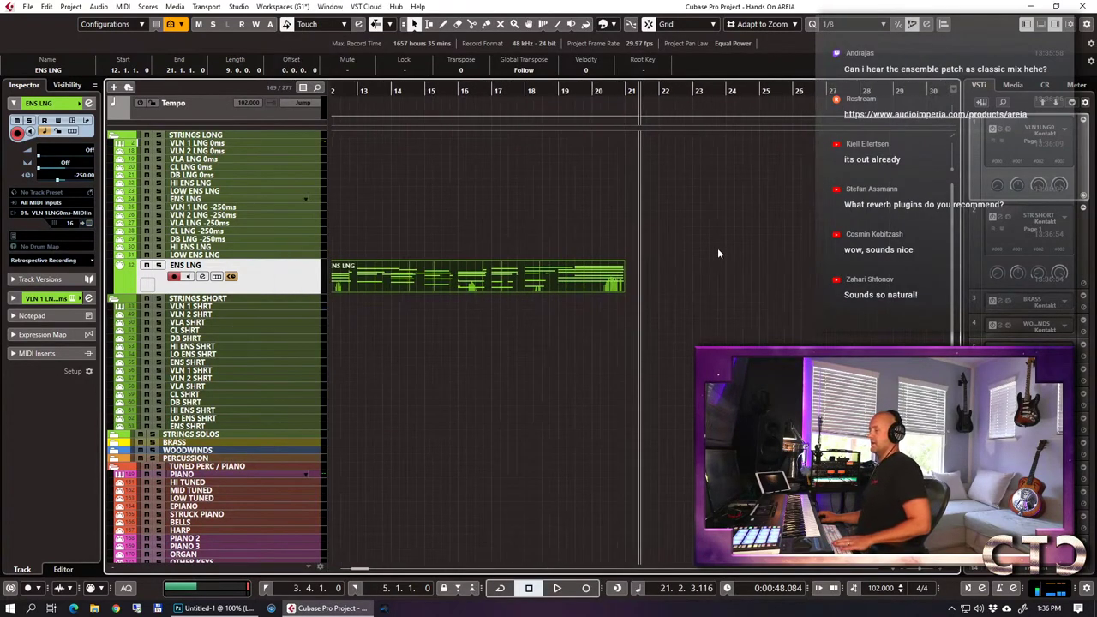
{"action": "left_click", "coordinate": [665, 90]}
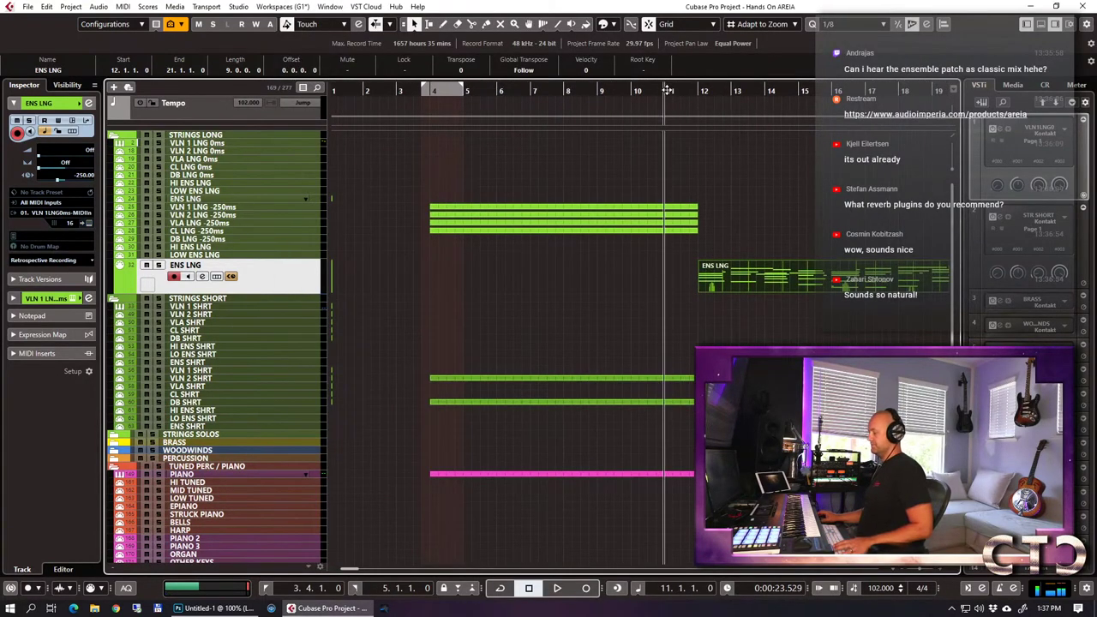
{"action": "key", "text": "KP_Multiply"}
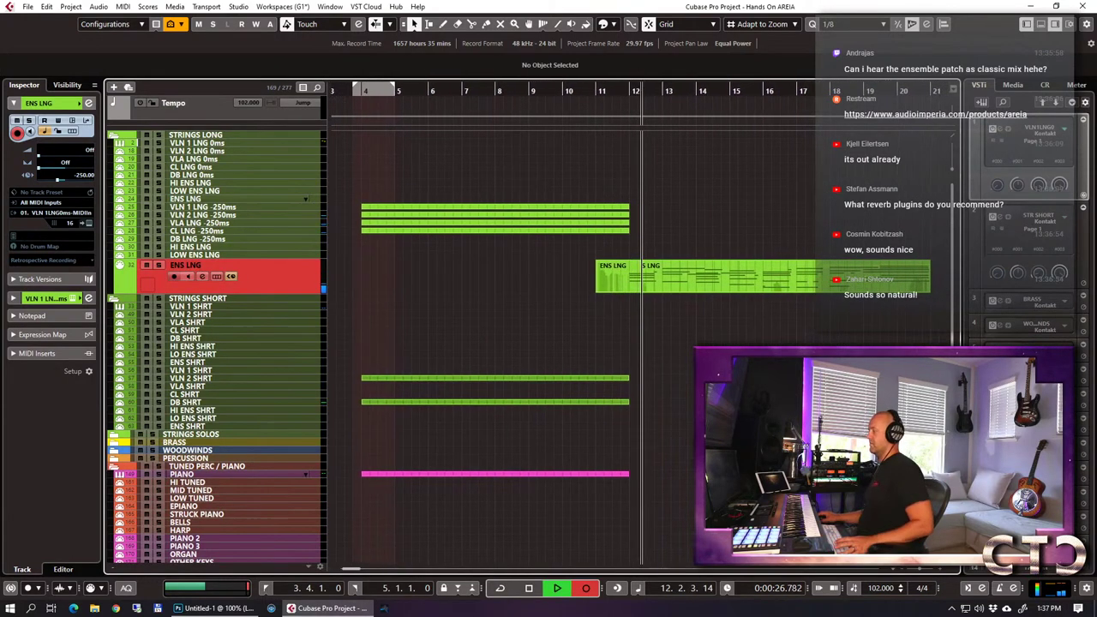
{"action": "key", "text": "space"}
{"action": "left_click_drag", "start_coordinate": [604, 280], "coordinate": [579, 276]}
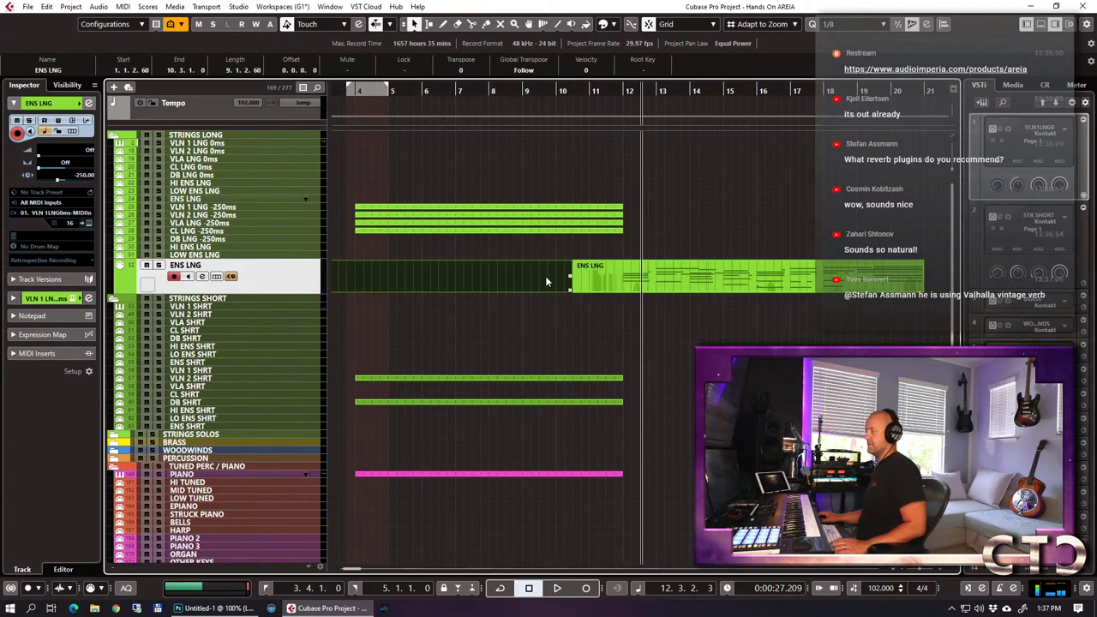
{"action": "scroll", "coordinate": [536, 273], "scroll_direction": "down", "scroll_amount": 2}
{"action": "scroll", "coordinate": [543, 268], "scroll_direction": "up", "scroll_amount": 4}
{"action": "scroll", "coordinate": [602, 243], "scroll_direction": "up", "scroll_amount": 1}
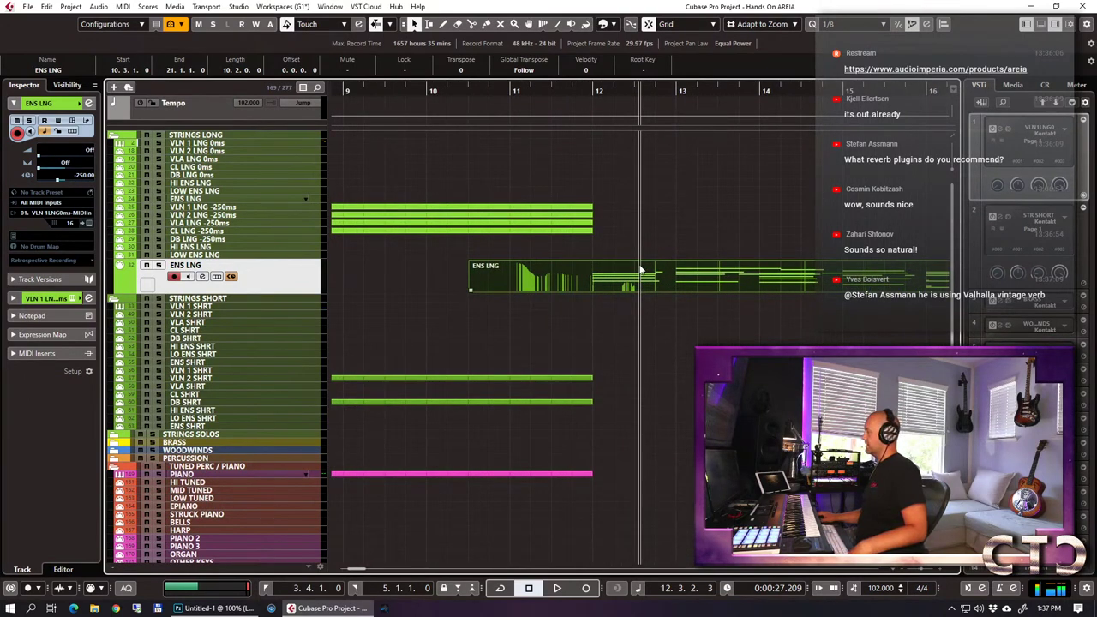
Play the arrangement from bar 11 and select the VLN 1, VLN 2, VLA and CL LNG -250ms parts.
{"action": "scroll", "coordinate": [378, 261], "scroll_direction": "down", "scroll_amount": 3}
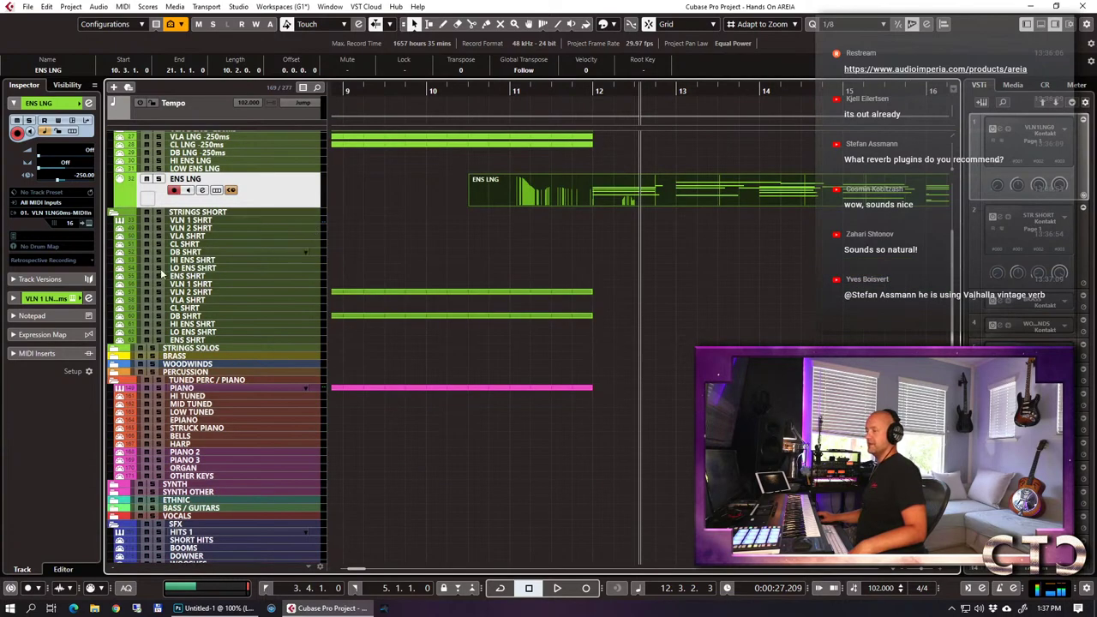
{"action": "scroll", "coordinate": [513, 242], "scroll_direction": "down", "scroll_amount": 3}
{"action": "scroll", "coordinate": [513, 241], "scroll_direction": "up", "scroll_amount": 6}
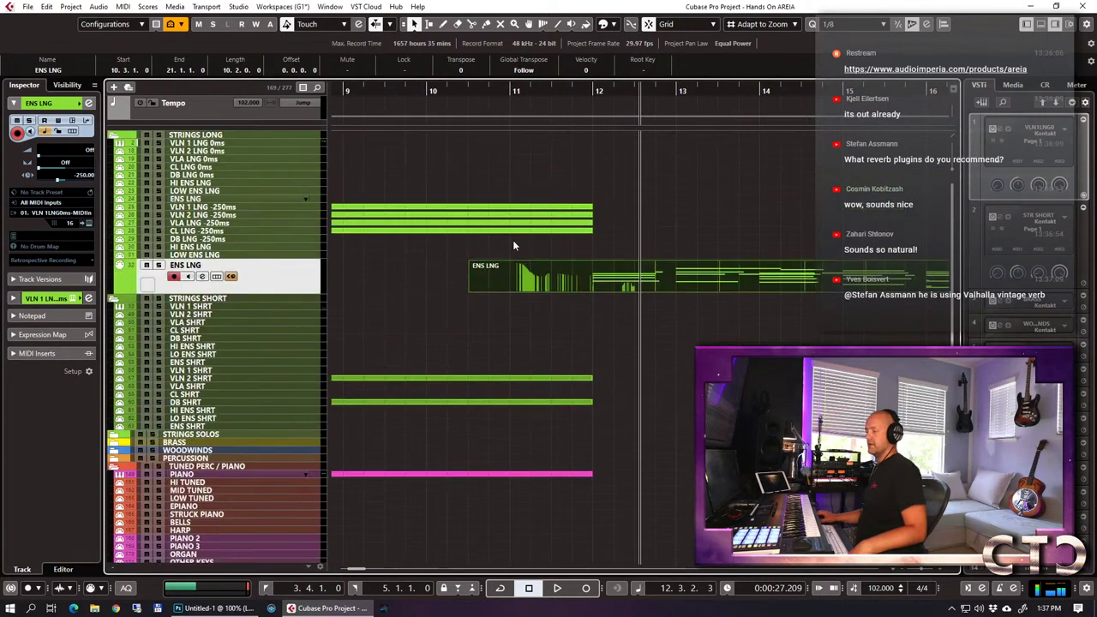
{"action": "left_click", "coordinate": [511, 89]}
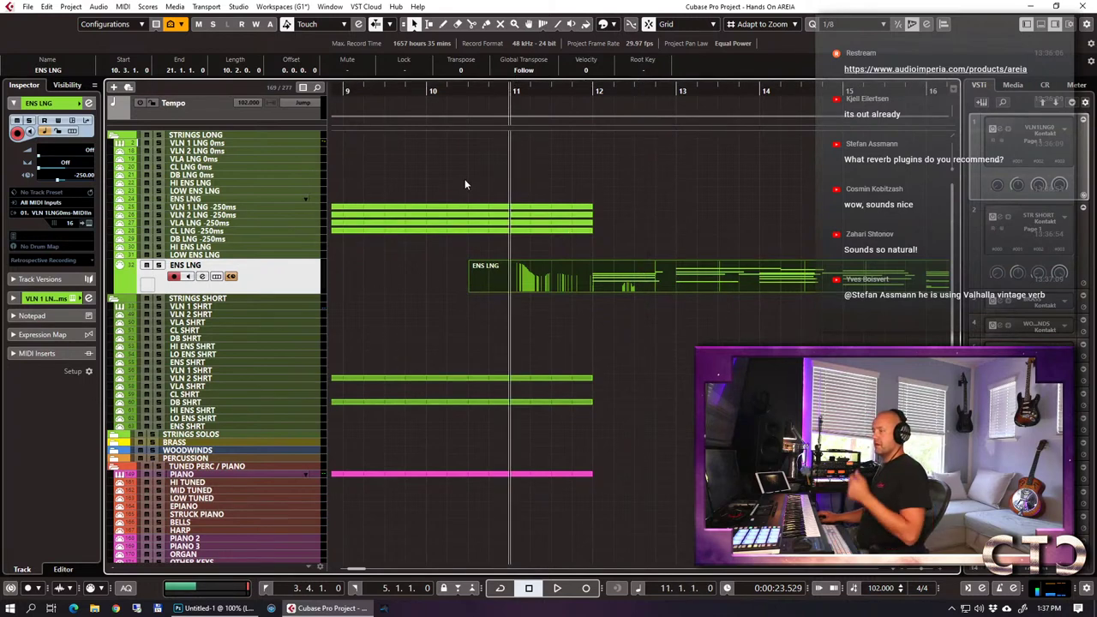
{"action": "key", "text": "space"}
{"action": "left_click_drag", "start_coordinate": [588, 168], "coordinate": [606, 247]}
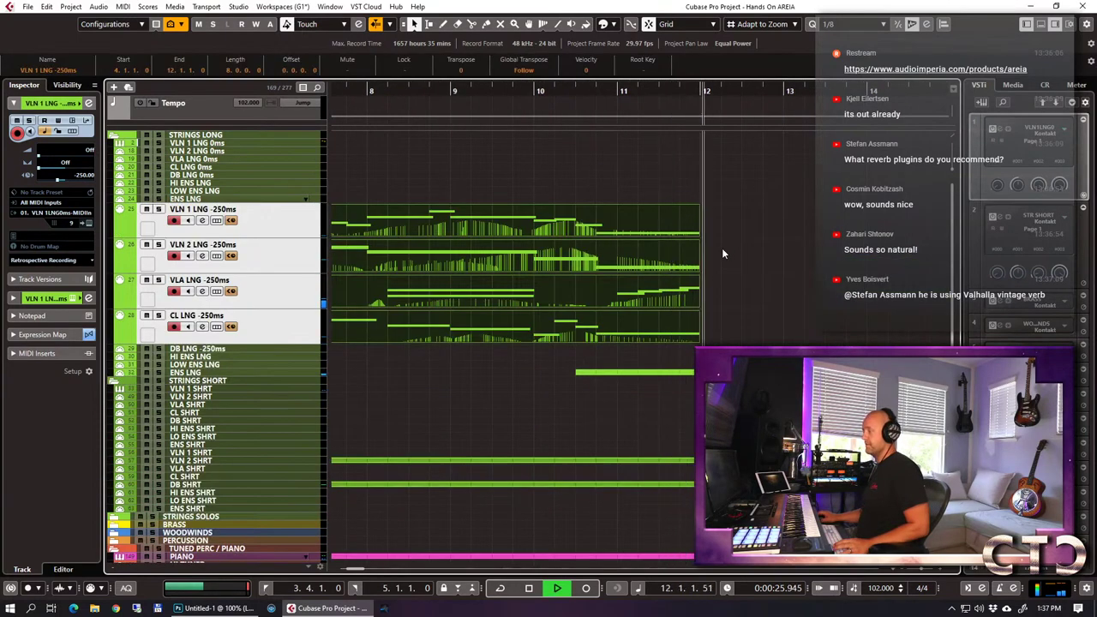
Record a fast viola line on the VLA LNG 0ms track, in a part running from bar 11 to bar 18.
{"action": "left_click", "coordinate": [281, 298]}
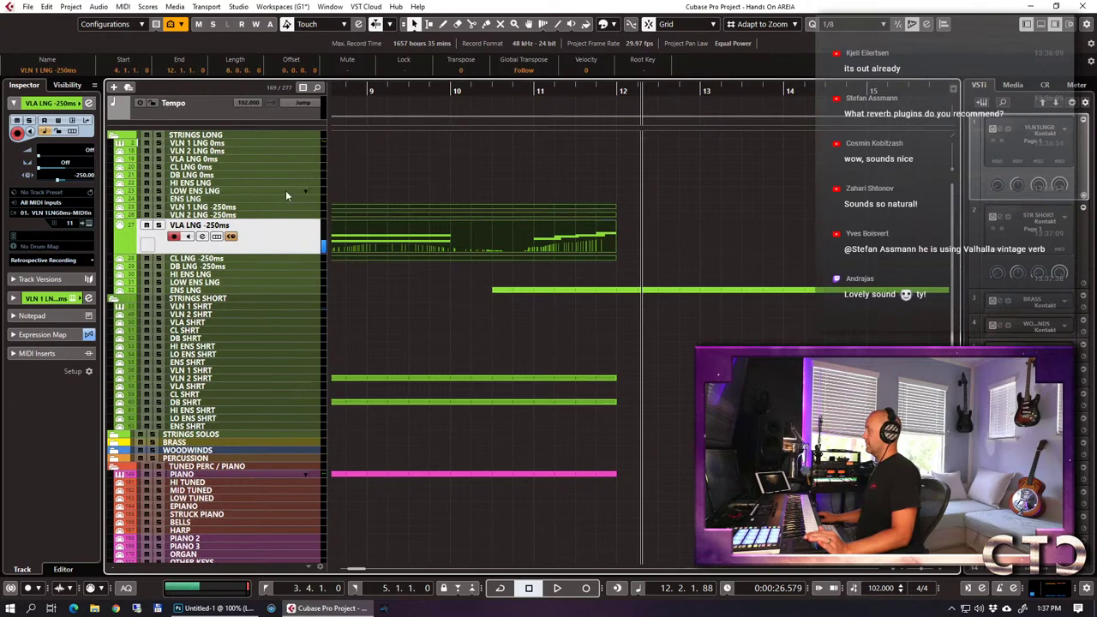
{"action": "left_click", "coordinate": [207, 162]}
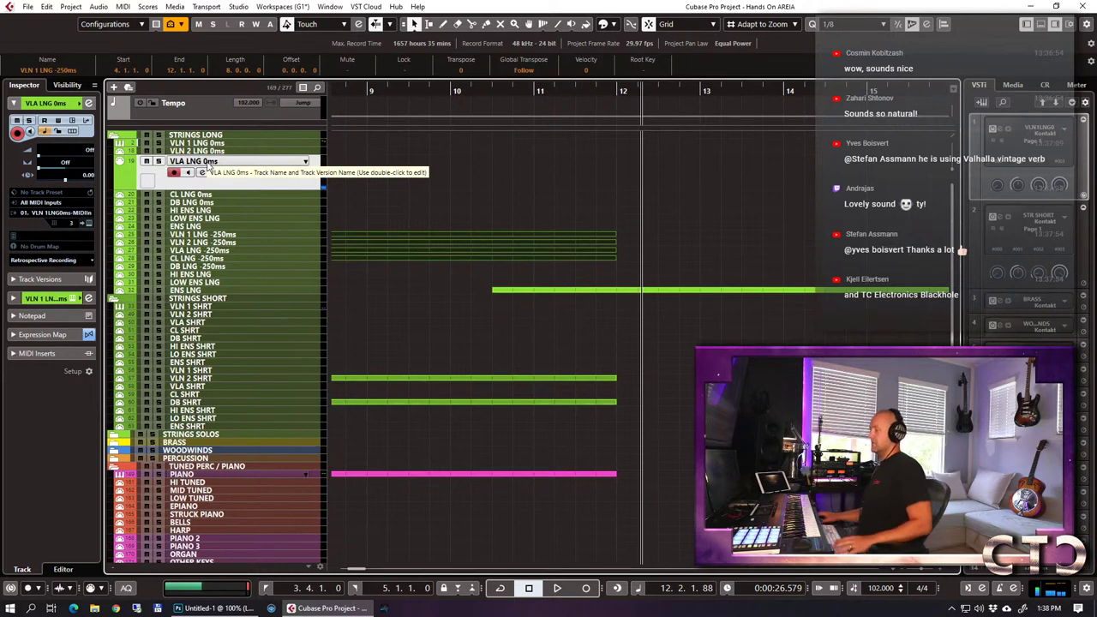
{"action": "key", "text": "KP_Multiply"}
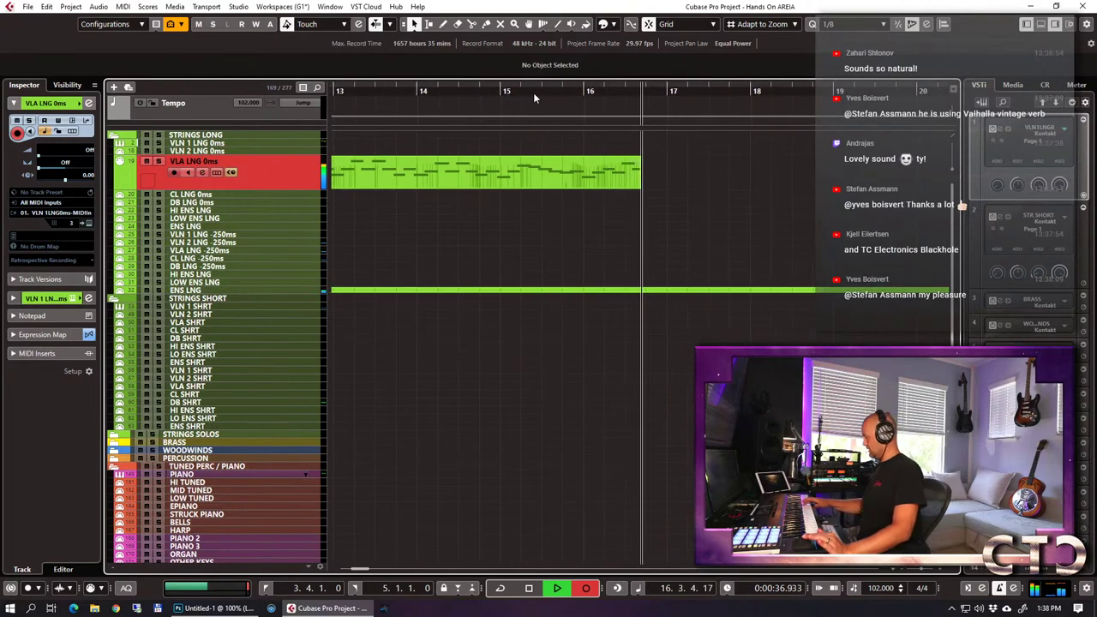
{"action": "key", "text": "space"}
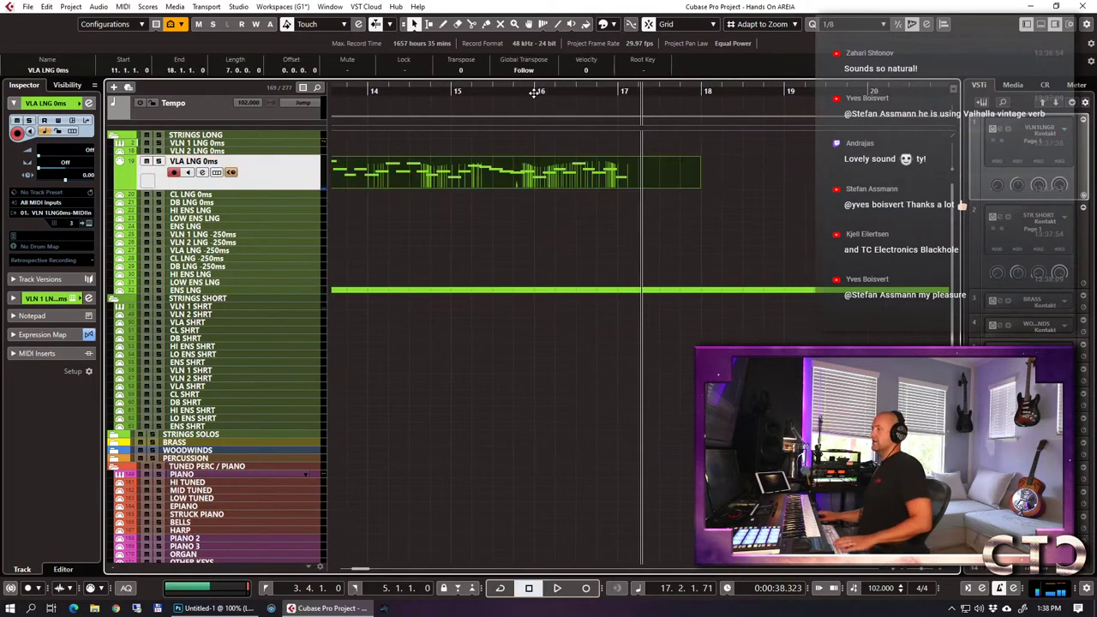
Open the recorded VLA LNG 0ms part for note editing and select all of its notes.
{"action": "double_click", "coordinate": [634, 180]}
{"action": "key", "text": "h"}
{"action": "key", "text": "h"}
{"action": "key", "text": "h"}
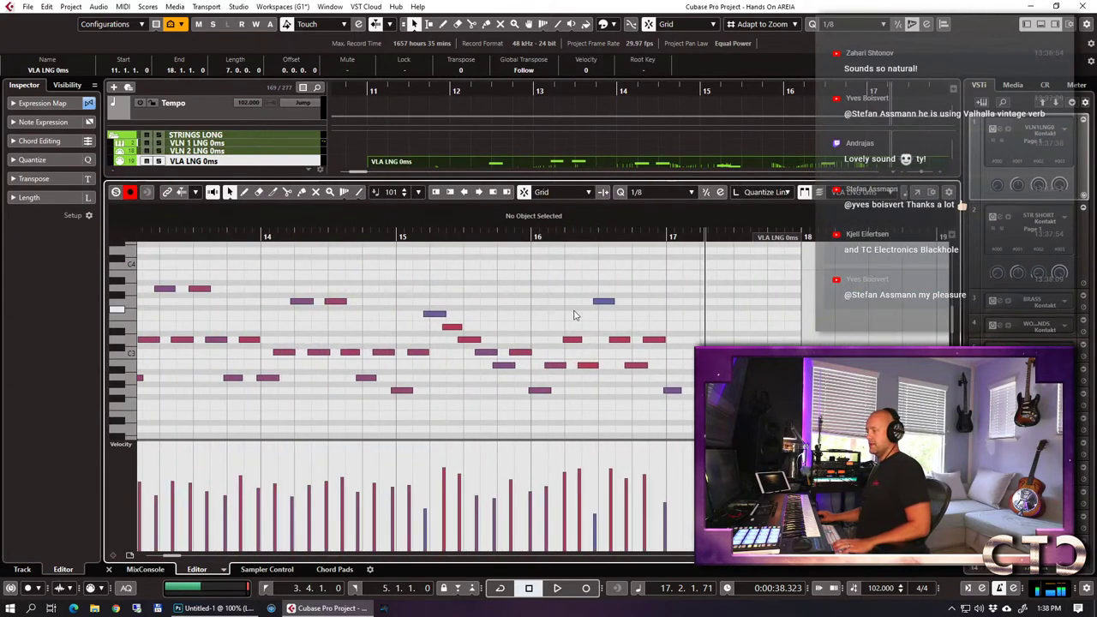
{"action": "scroll", "coordinate": [472, 343], "scroll_direction": "left", "scroll_amount": 5}
{"action": "key", "text": "ctrl+a"}
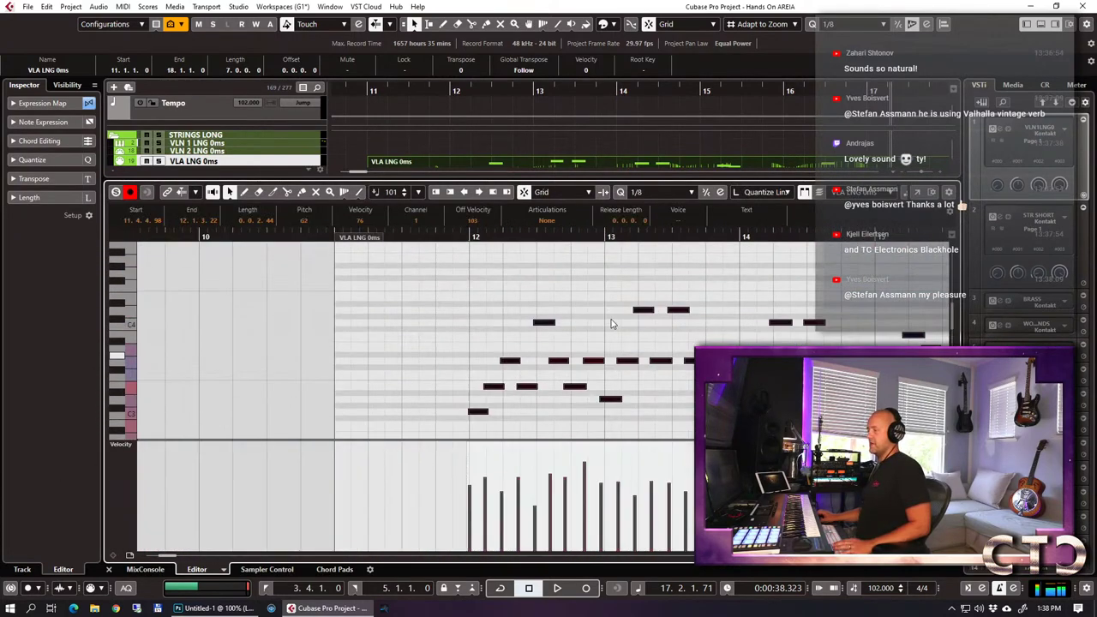
Try quantizing all the selected viola notes to 1/4.
{"action": "left_click", "coordinate": [654, 191]}
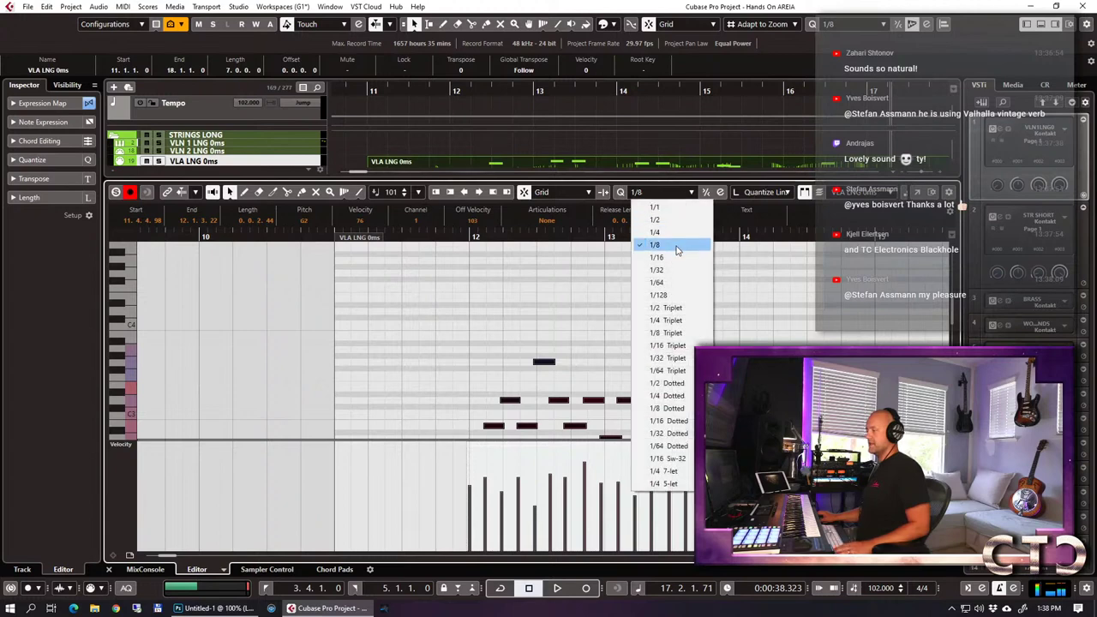
{"action": "left_click", "coordinate": [660, 245]}
{"action": "left_click_drag", "start_coordinate": [541, 365], "coordinate": [544, 362]}
{"action": "key", "text": "ctrl+z"}
{"action": "scroll", "coordinate": [544, 364], "scroll_direction": "down", "scroll_amount": 1}
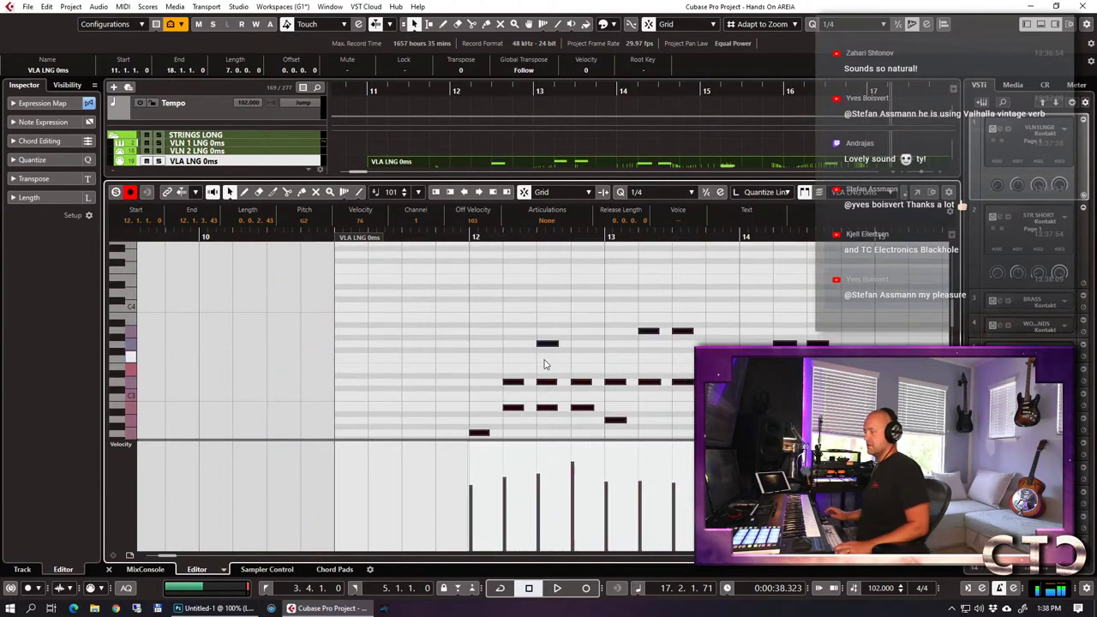
Quantize all the selected viola notes to 1/8 and play the result.
{"action": "left_click", "coordinate": [671, 190]}
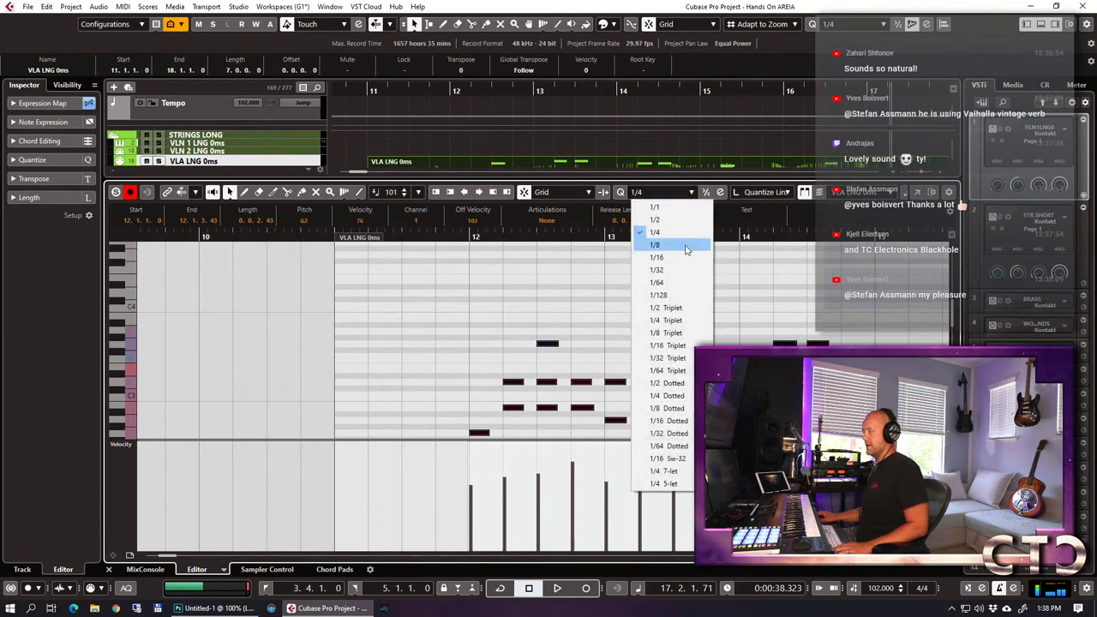
{"action": "left_click", "coordinate": [658, 248]}
{"action": "key", "text": "space"}
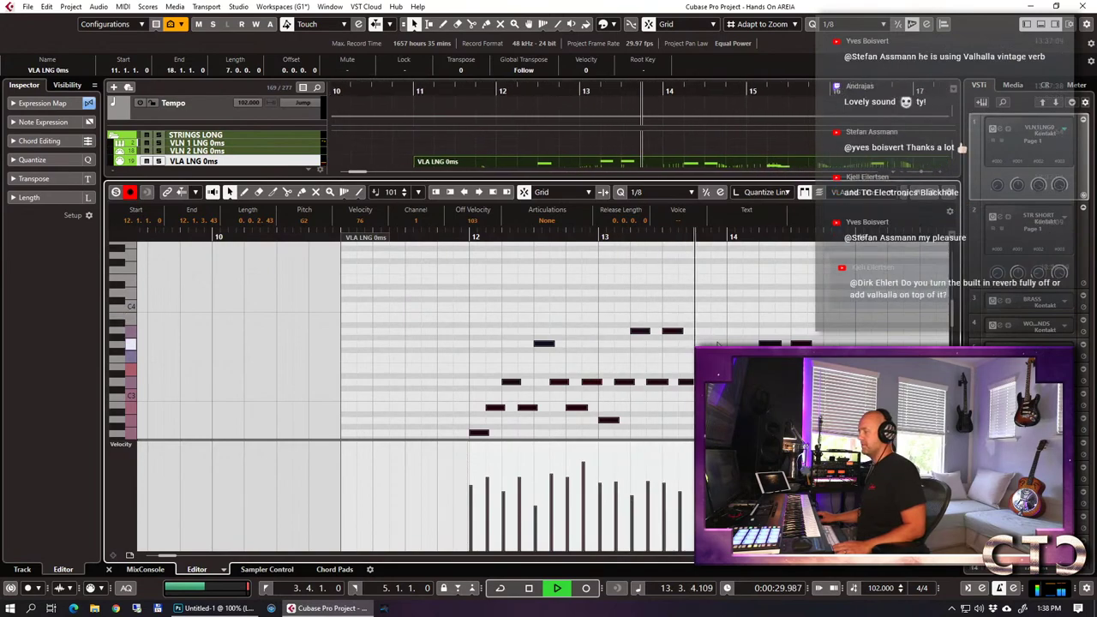
Trim the VLA LNG 0ms part to start at bar 12 and move it to the VLA LNG -250ms track.
{"action": "key", "text": "ctrl+alt+e"}
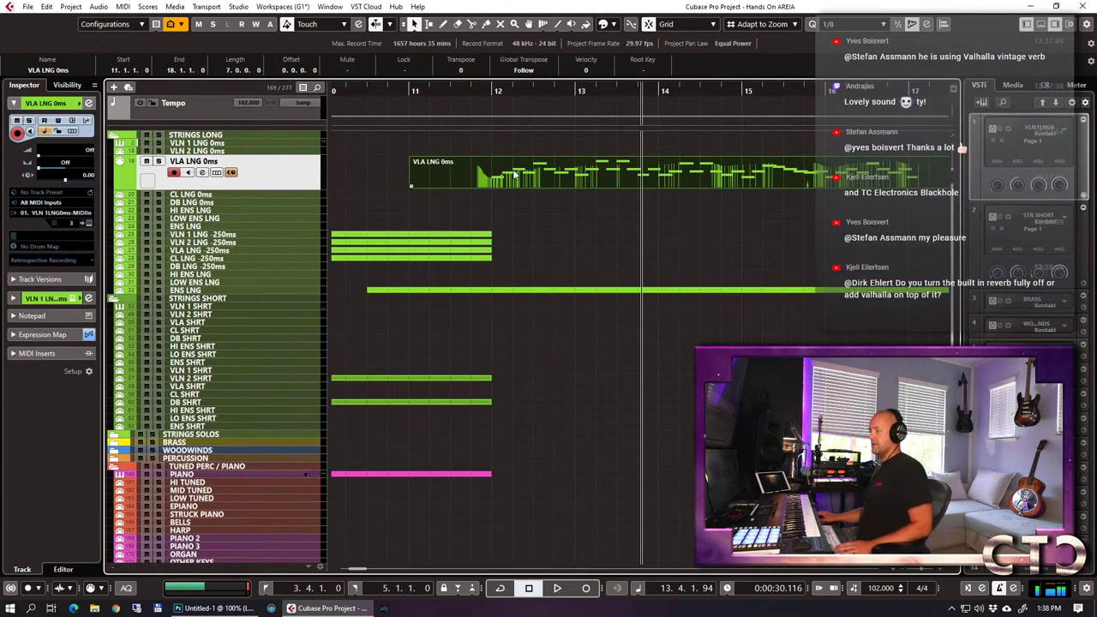
{"action": "left_click", "coordinate": [514, 176], "text": "ctrl+alt"}
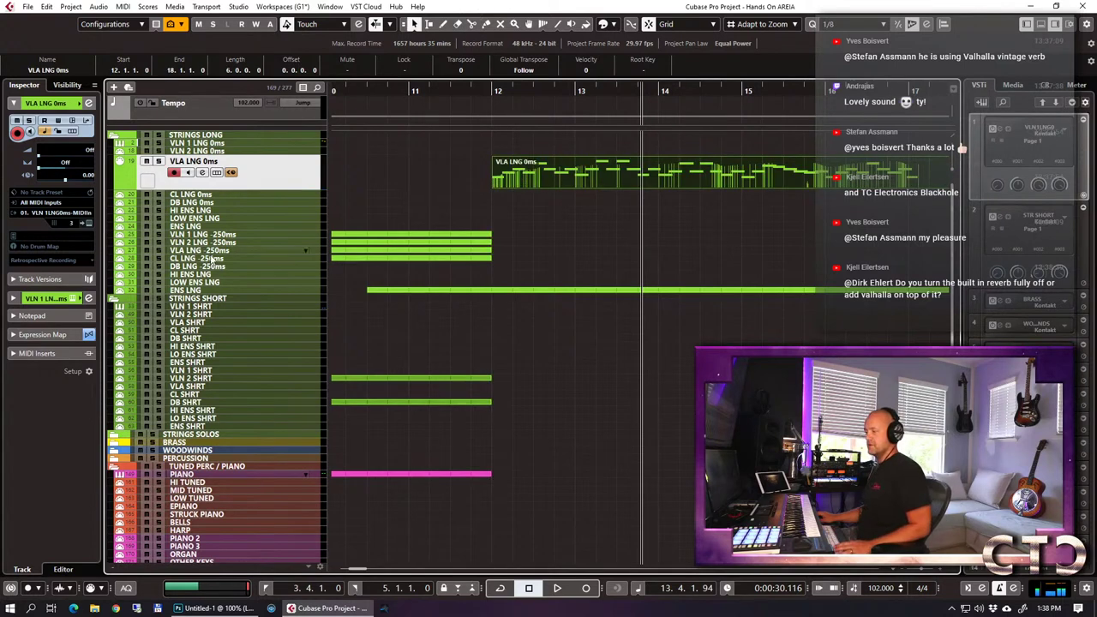
{"action": "left_click", "coordinate": [219, 251]}
{"action": "left_click_drag", "start_coordinate": [509, 162], "coordinate": [500, 237]}
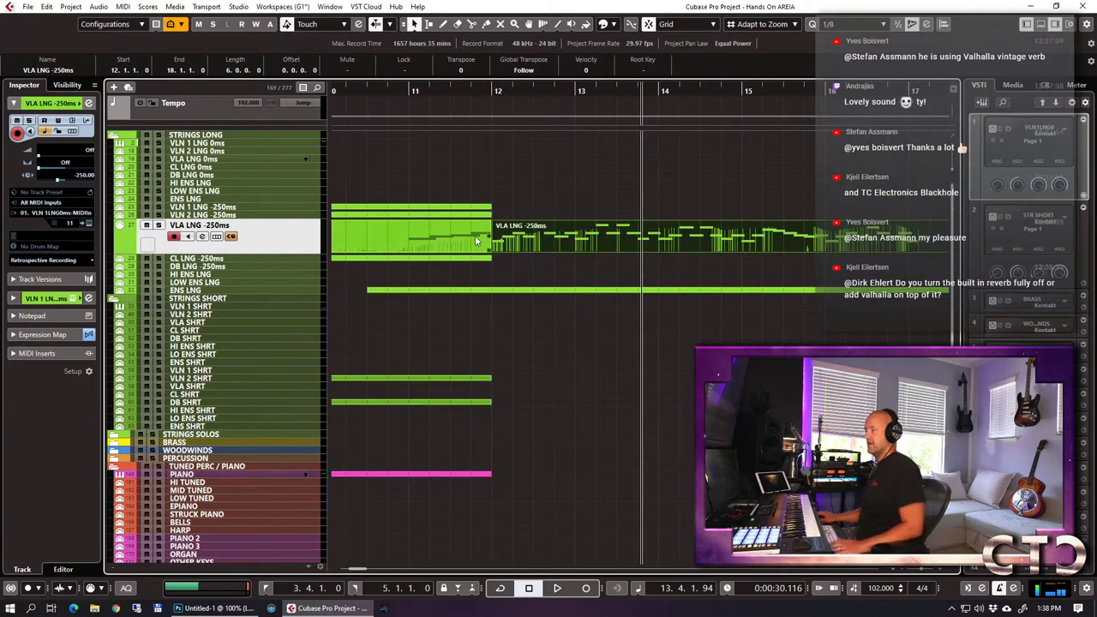
Join the two VLA LNG -250ms parts, play the track soloed and return the playhead to bar 11.
{"action": "left_click", "coordinate": [510, 135]}
{"action": "left_click_drag", "start_coordinate": [461, 86], "coordinate": [419, 109]}
{"action": "key", "text": "space"}
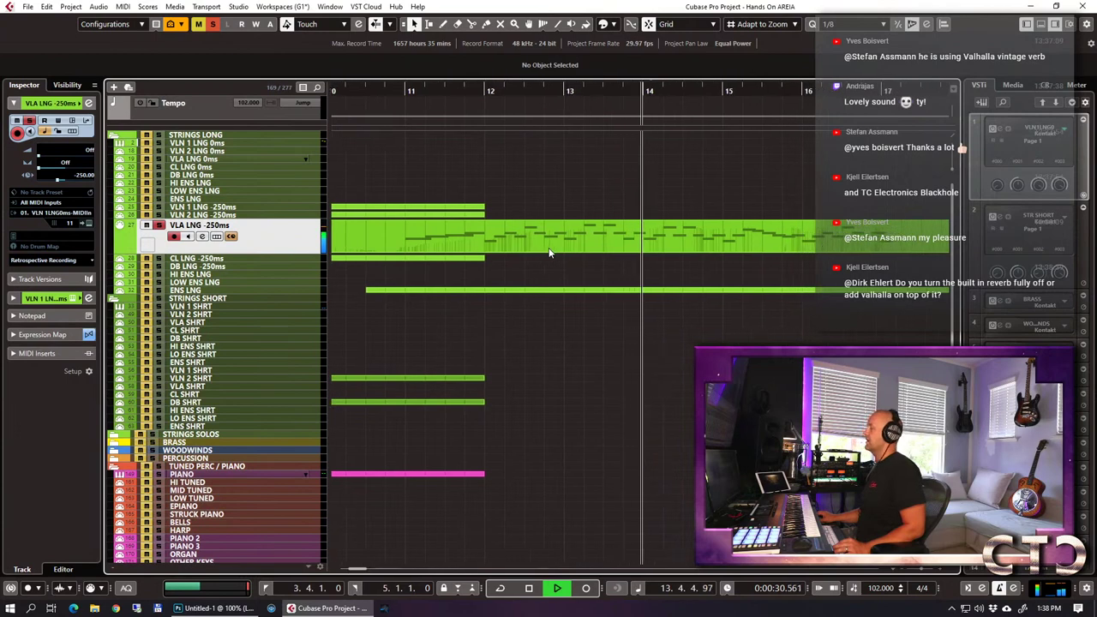
{"action": "key", "text": "space"}
{"action": "left_click", "coordinate": [397, 92]}
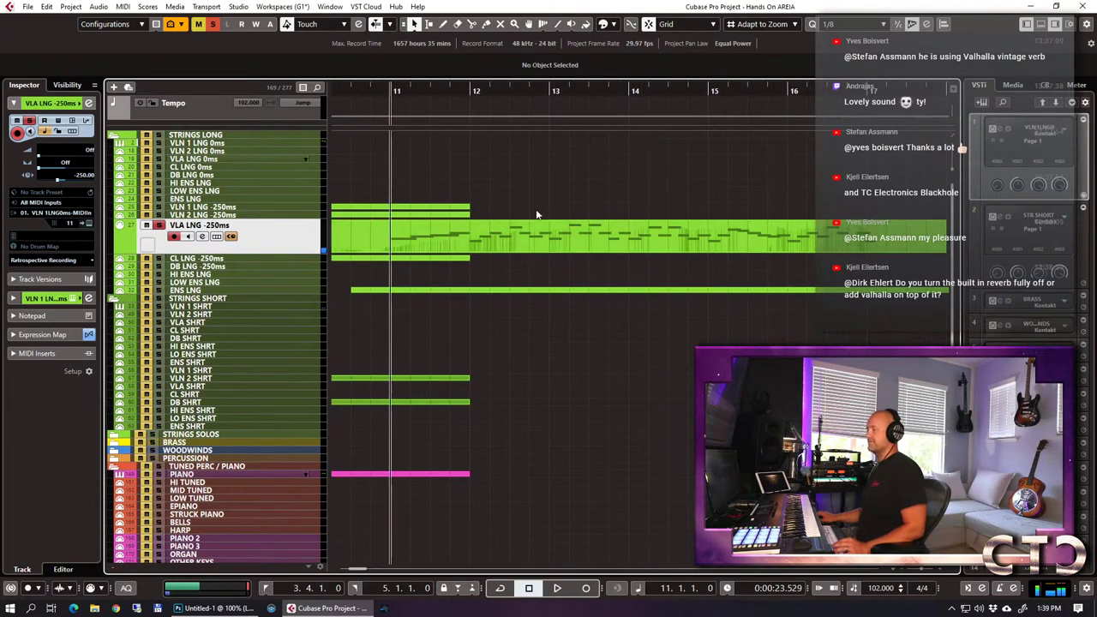
Lower the CC1 modulation curve of the joined VLA LNG -250ms part from just before bar 11 onward and close the editor.
{"action": "double_click", "coordinate": [541, 235]}
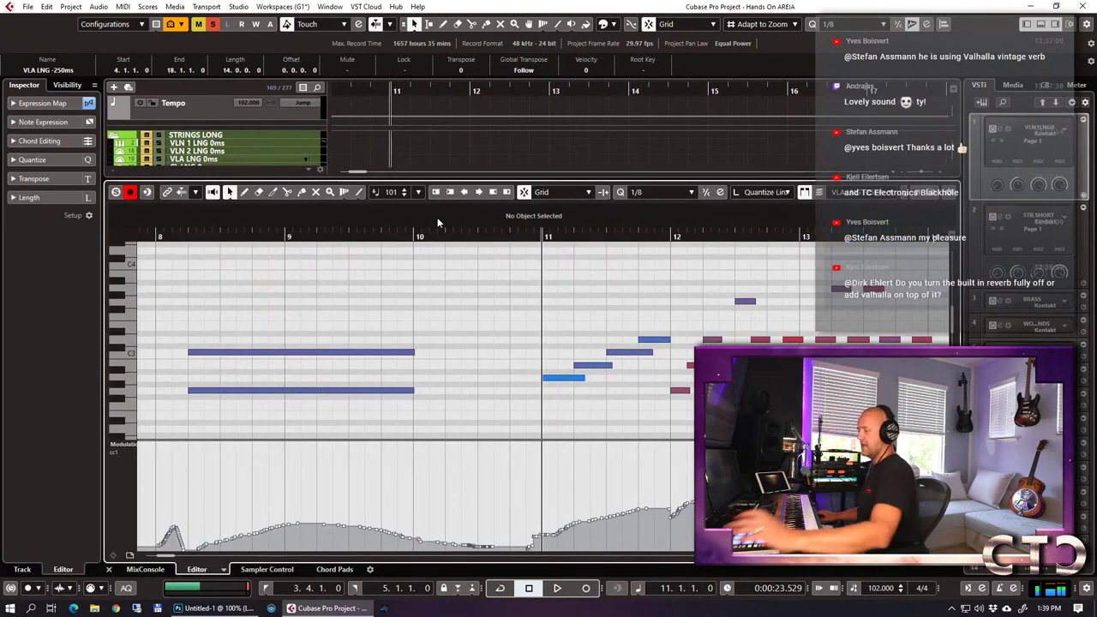
{"action": "key", "text": "g"}
{"action": "key", "text": "g"}
{"action": "key", "text": "g"}
{"action": "key", "text": "g"}
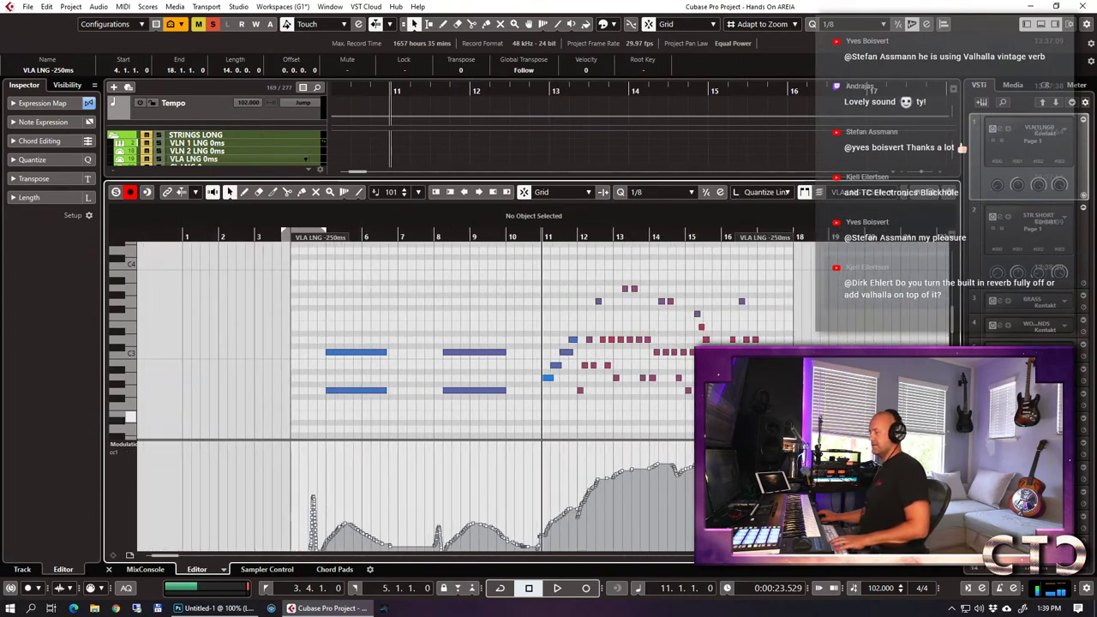
{"action": "left_click_drag", "start_coordinate": [690, 447], "coordinate": [652, 482]}
{"action": "key", "text": "h"}
{"action": "key", "text": "h"}
{"action": "key", "text": "h"}
{"action": "key", "text": "h"}
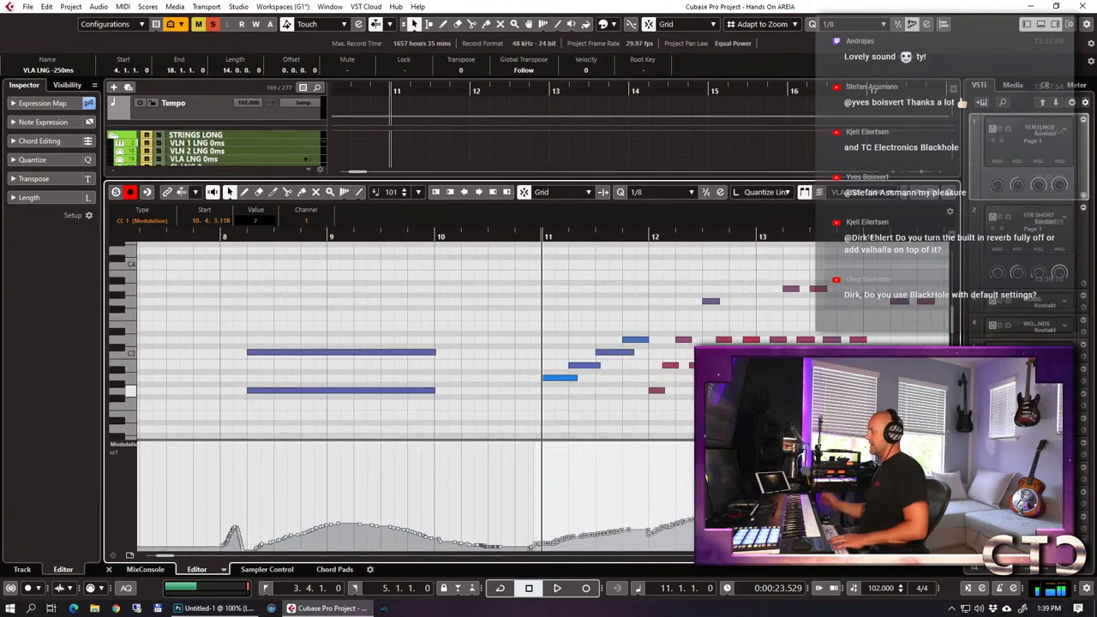
{"action": "key", "text": "ctrl+e"}
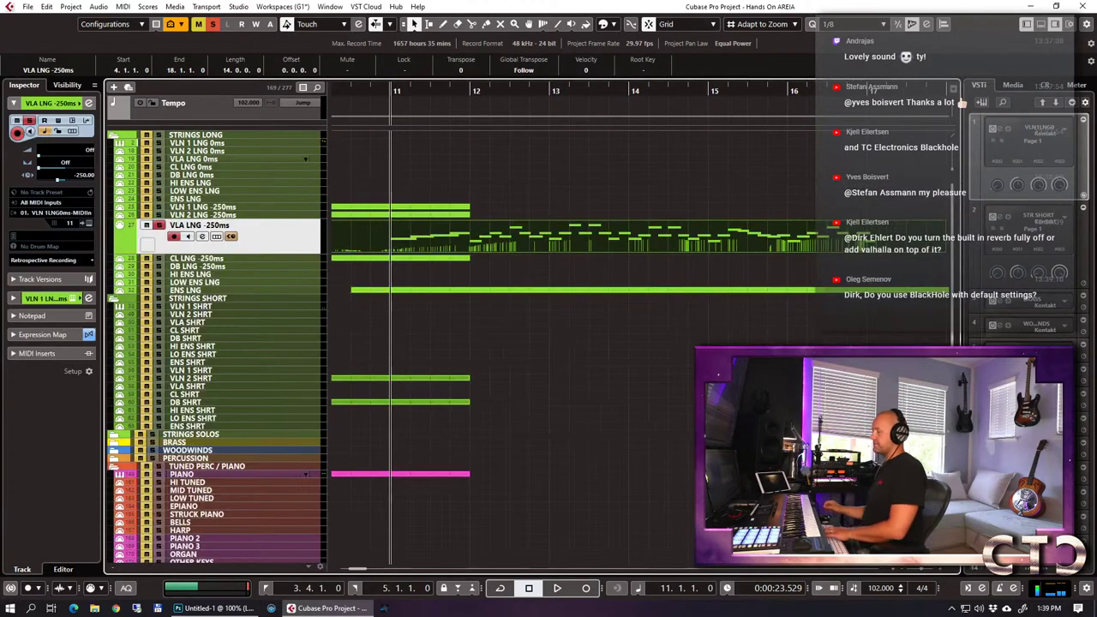
Unsolo the VLA LNG -250ms track and play the full arrangement from 10.4.1.0.
{"action": "left_click_drag", "start_coordinate": [362, 88], "coordinate": [363, 97]}
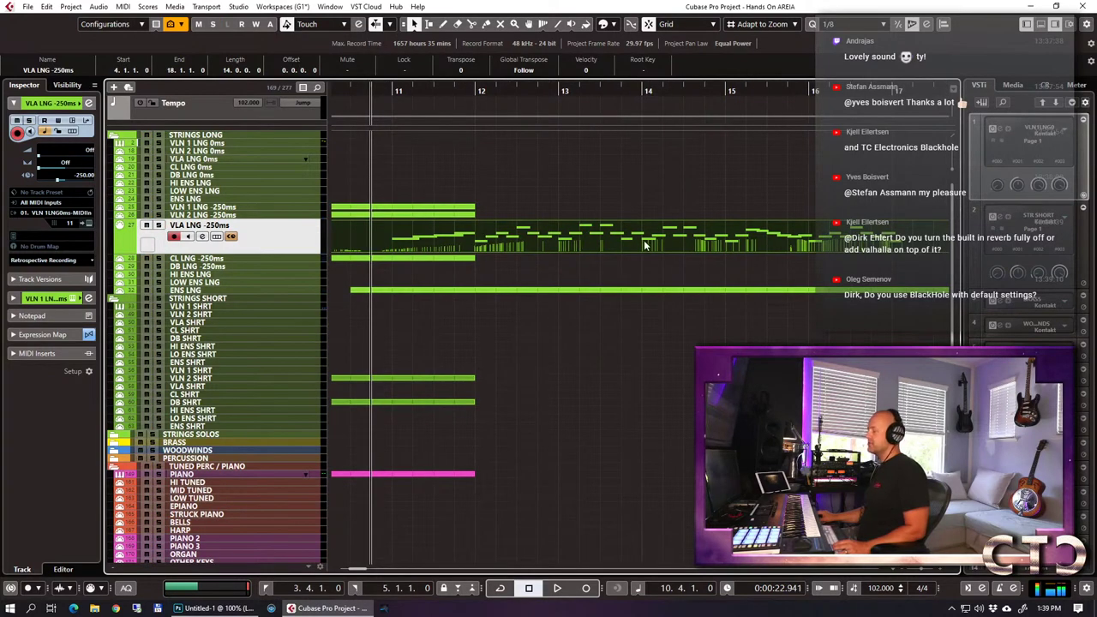
{"action": "scroll", "coordinate": [647, 252], "scroll_direction": "down", "scroll_amount": 5}
{"action": "scroll", "coordinate": [648, 252], "scroll_direction": "up", "scroll_amount": 5}
{"action": "scroll", "coordinate": [648, 252], "scroll_direction": "down", "scroll_amount": 5}
{"action": "scroll", "coordinate": [648, 252], "scroll_direction": "up", "scroll_amount": 5}
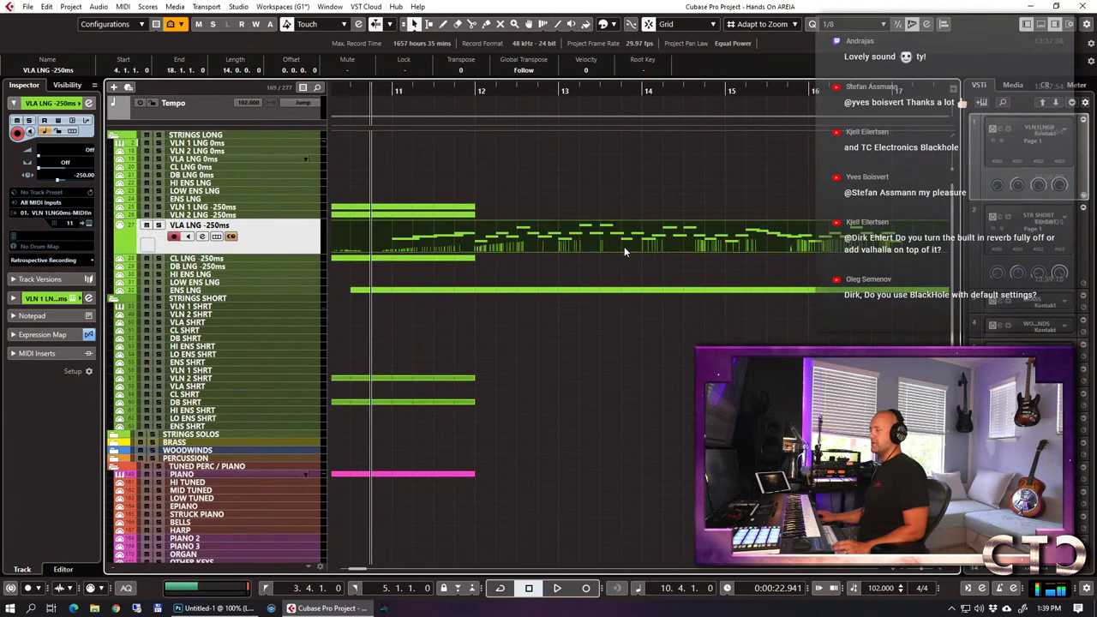
{"action": "key", "text": "space"}
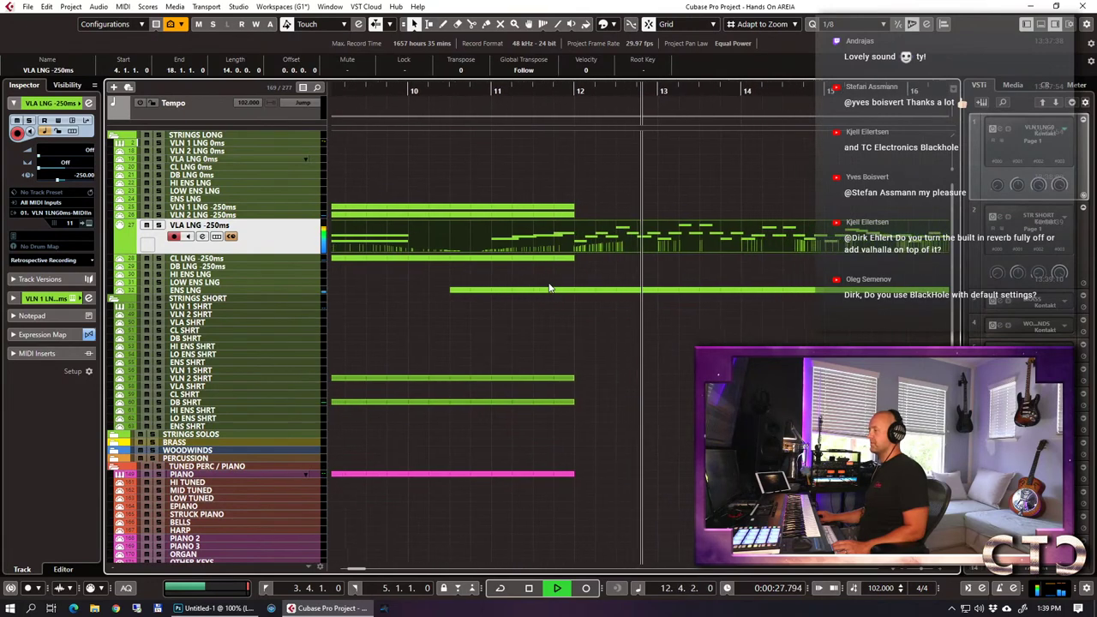
Examine the modulation and expression lanes of the VLA LNG -250ms part at a larger height and close the editor.
{"action": "double_click", "coordinate": [462, 232]}
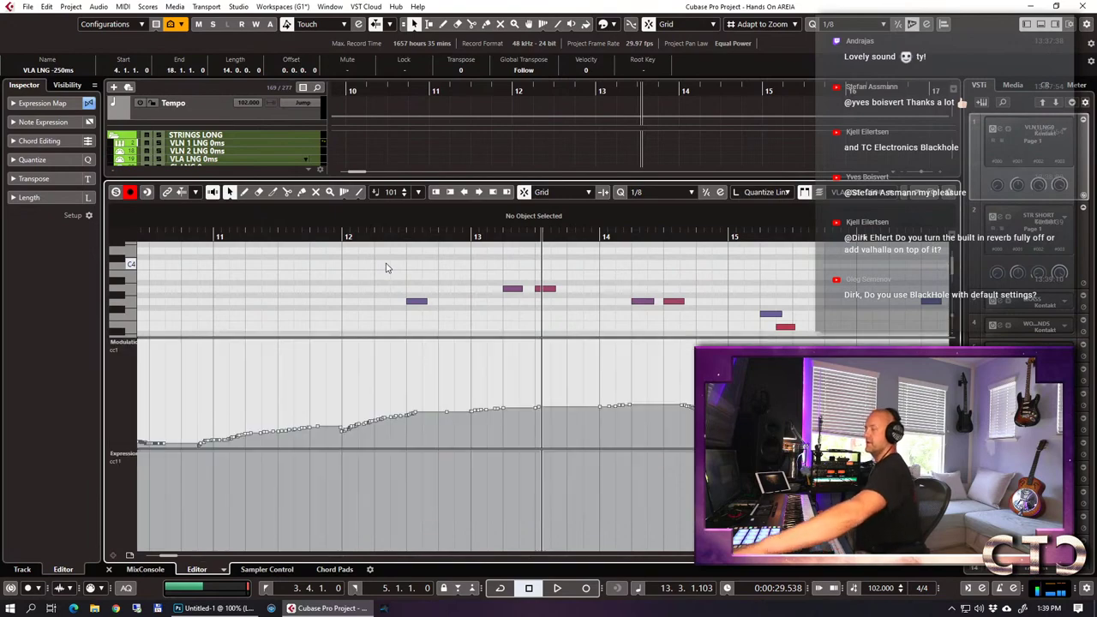
{"action": "left_click_drag", "start_coordinate": [377, 441], "coordinate": [376, 339]}
{"action": "key", "text": "ctrl+e"}
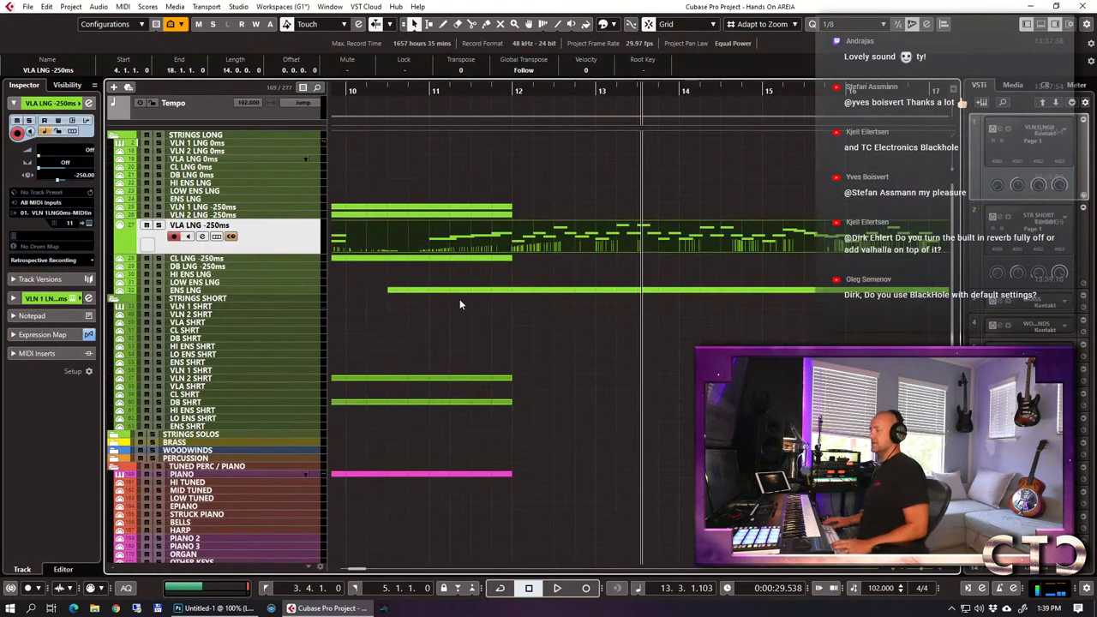
Play the whole arrangement from the left locator at 3.4.1.0 and look through the remaining tracks.
{"action": "key", "text": "KP_1"}
{"action": "key", "text": "g"}
{"action": "key", "text": "g"}
{"action": "key", "text": "g"}
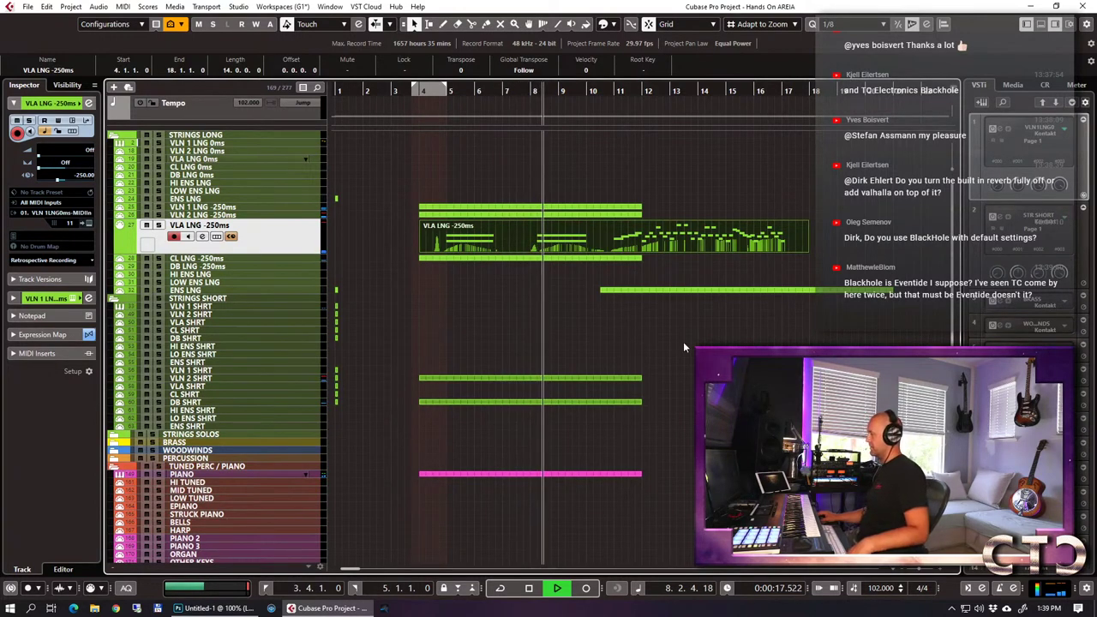
{"action": "scroll", "coordinate": [631, 343], "scroll_direction": "down", "scroll_amount": 5}
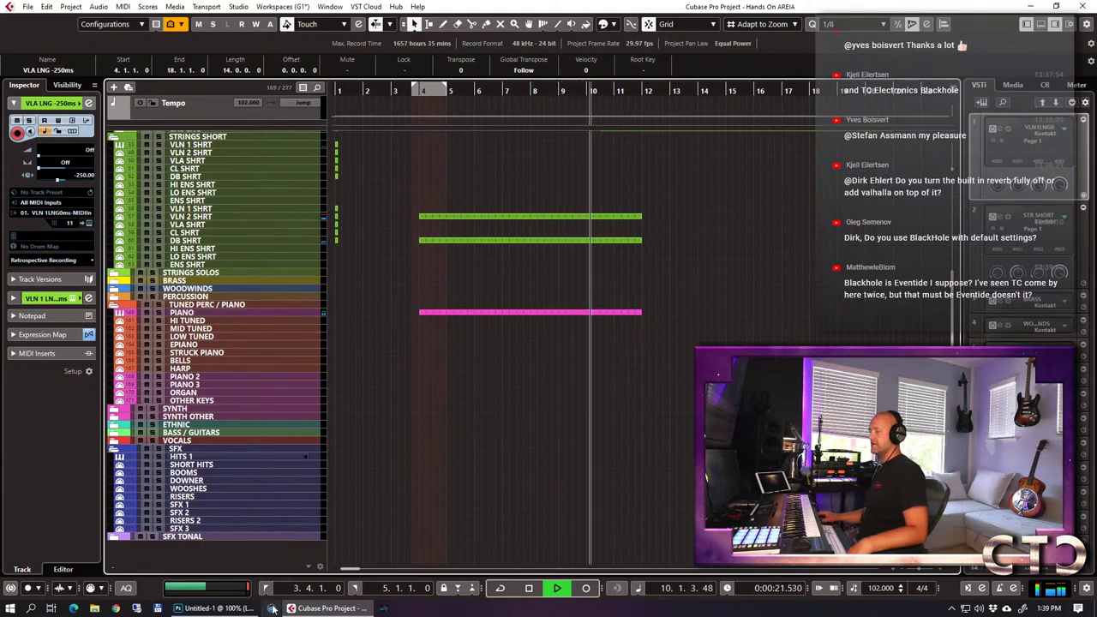
Listen to the arrangement up to bar 16 while looking over the long string tracks, and stop playback.
{"action": "scroll", "coordinate": [762, 314], "scroll_direction": "up", "scroll_amount": 5}
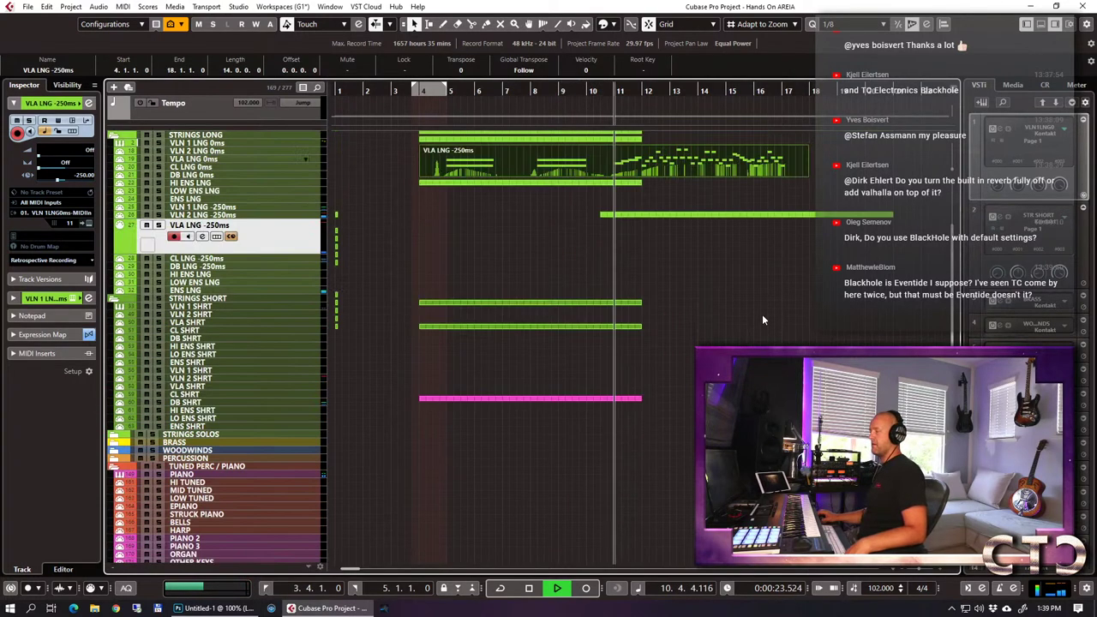
{"action": "scroll", "coordinate": [761, 314], "scroll_direction": "right", "scroll_amount": 1}
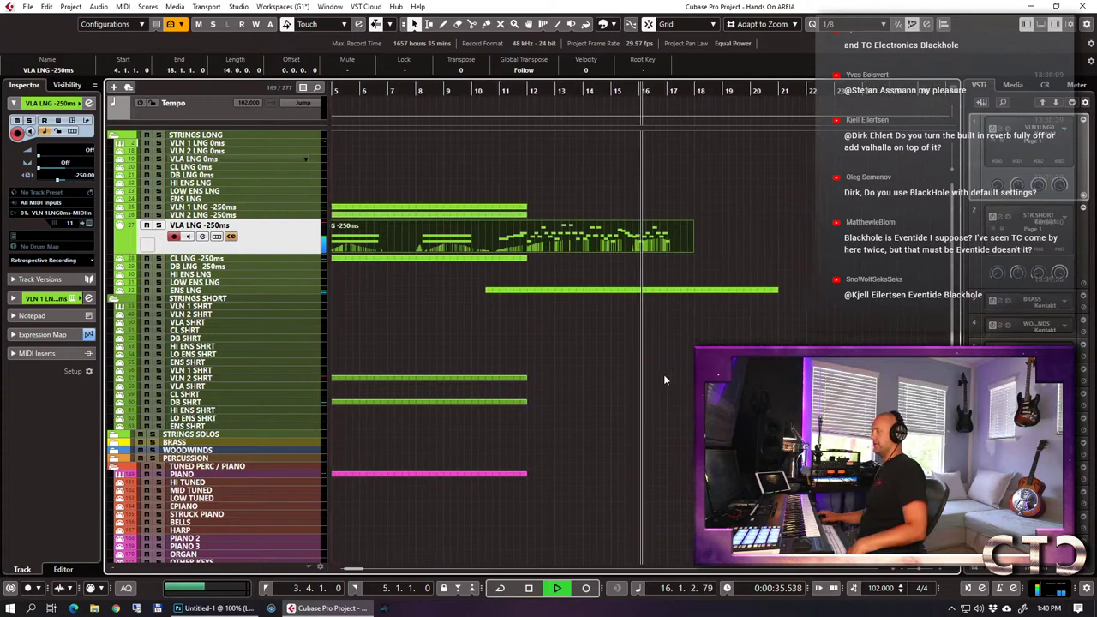
{"action": "key", "text": "space"}
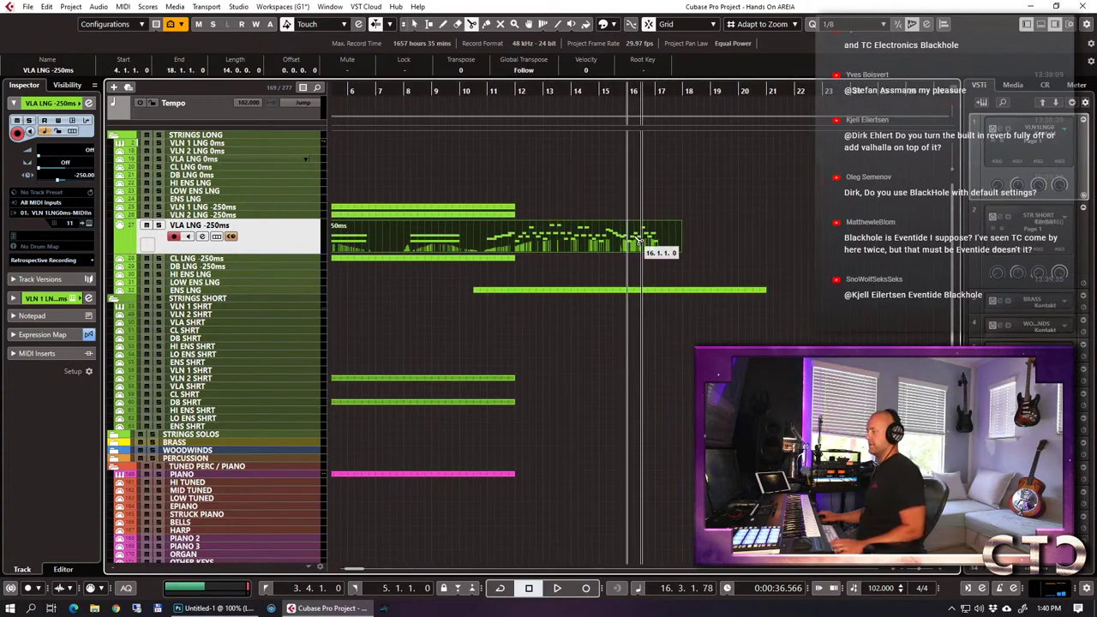
Remove the notes from bar 16 onward in the VLA LNG -250ms part and close the editor.
{"action": "double_click", "coordinate": [637, 243]}
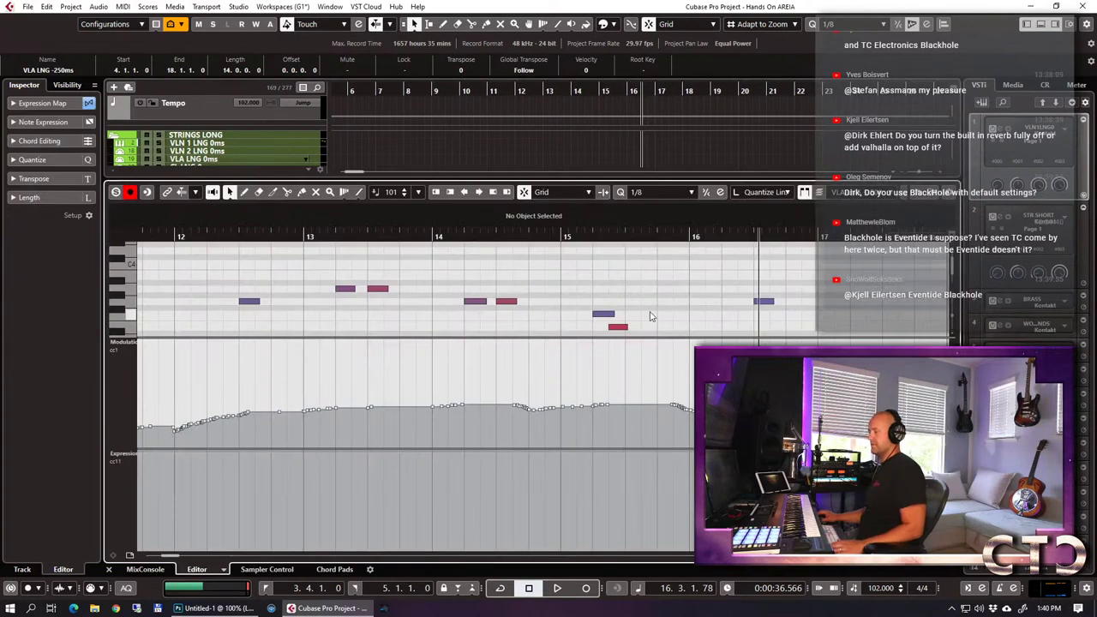
{"action": "key", "text": "g"}
{"action": "key", "text": "g"}
{"action": "key", "text": "g"}
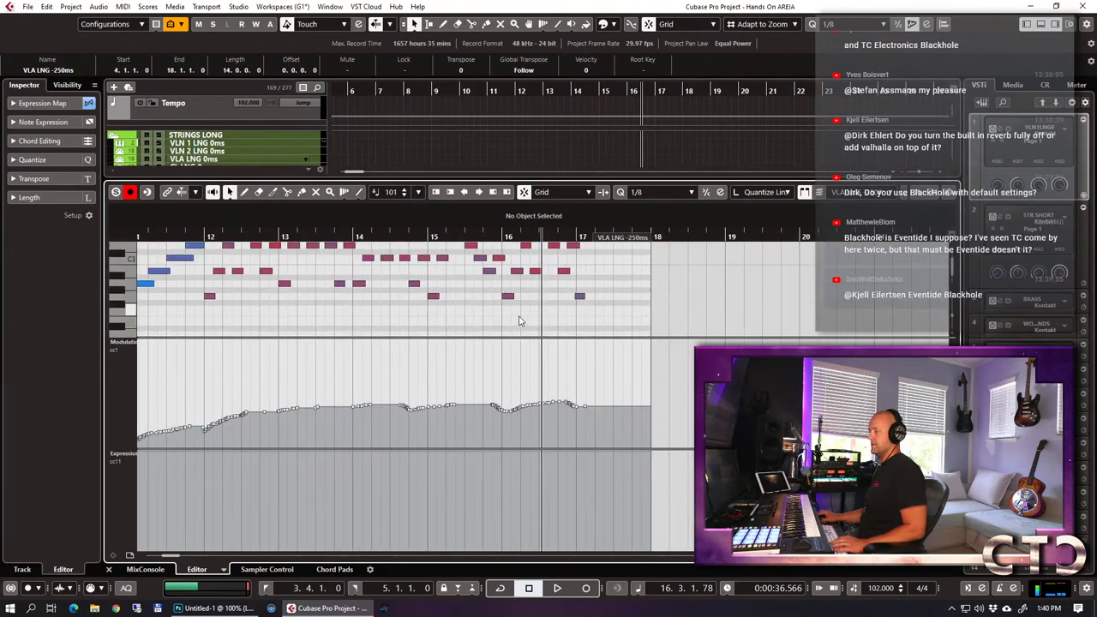
{"action": "left_click_drag", "start_coordinate": [511, 313], "coordinate": [608, 240]}
{"action": "key", "text": "ctrl+e"}
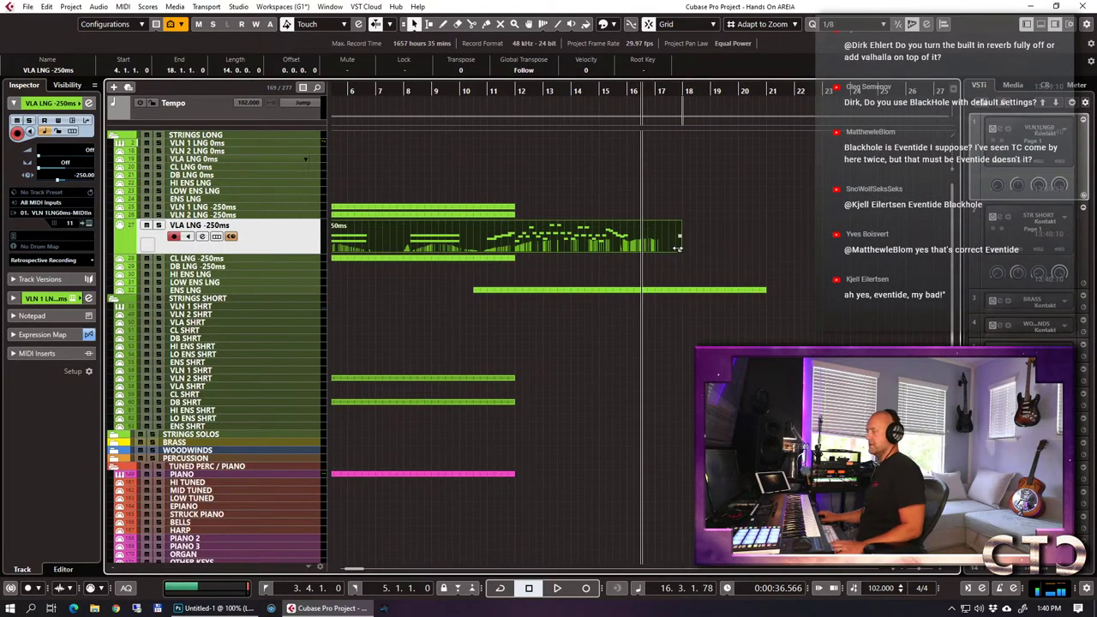
Split the VLA LNG -250ms part at bars 12 and 16, discard the tail, and copy the four-bar section to bar 16.
{"action": "left_click_drag", "start_coordinate": [640, 246], "coordinate": [632, 253]}
{"action": "left_click", "coordinate": [517, 244]}
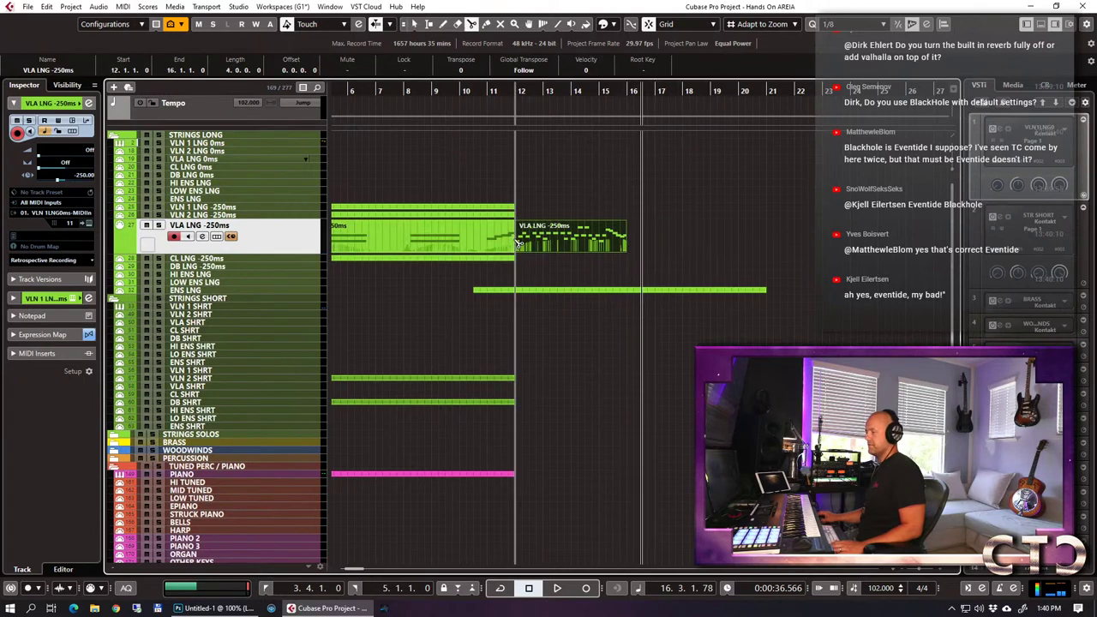
{"action": "left_click_drag", "start_coordinate": [529, 246], "coordinate": [641, 246]}
{"action": "double_click", "coordinate": [643, 244]}
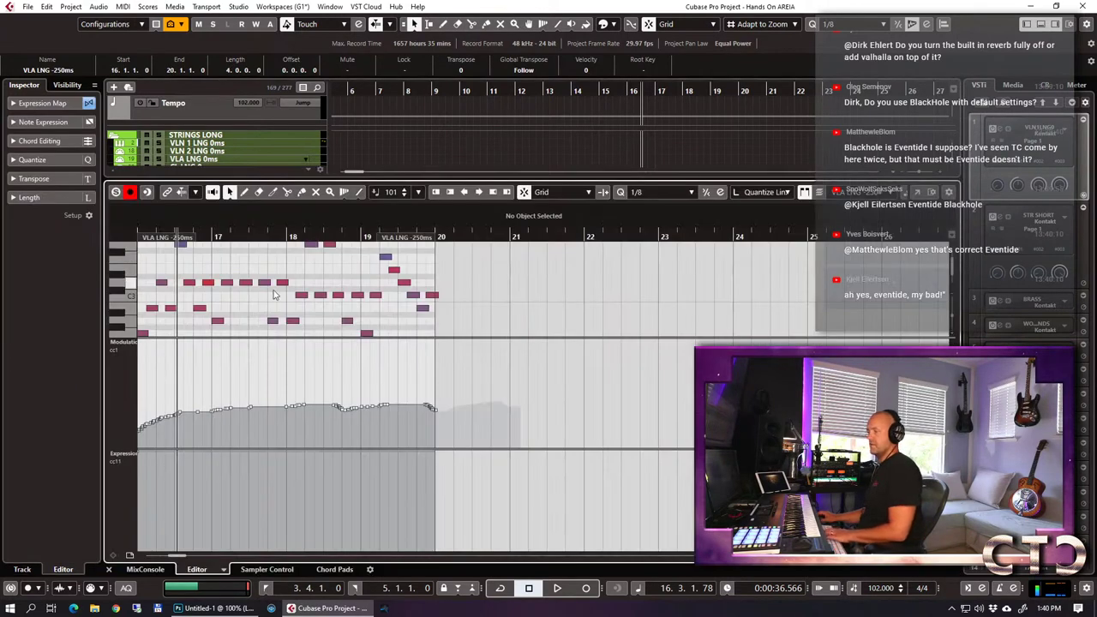
{"action": "key", "text": "ctrl+e"}
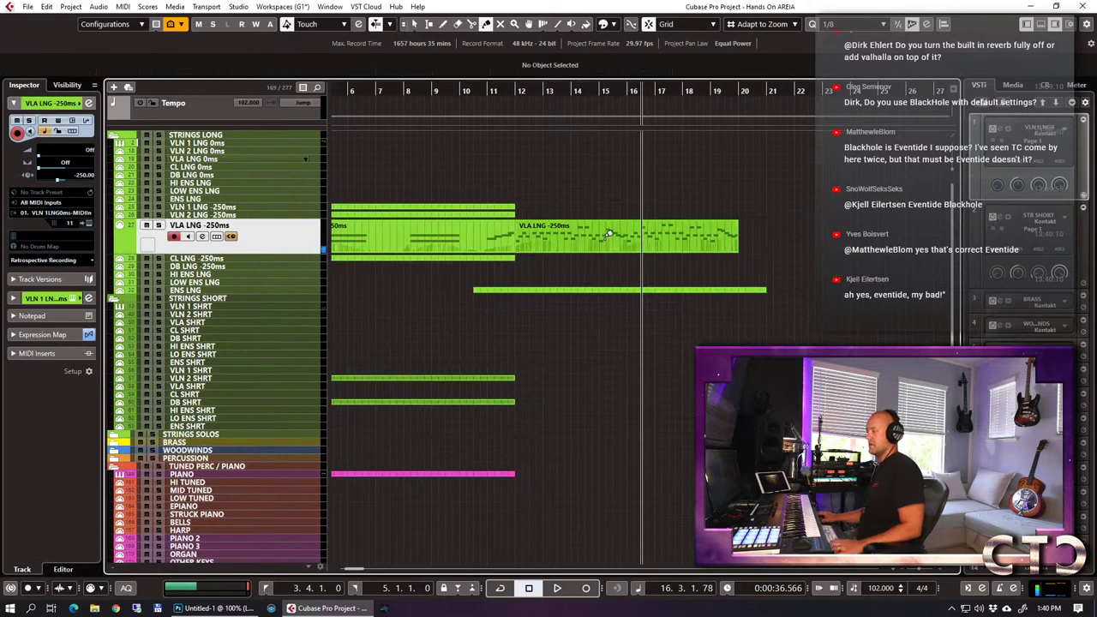
Glue the two VLA LNG -250ms parts between bars 12 and 20 together and check the joined notes and modulation curve.
{"action": "key", "text": "ctrl+e"}
{"action": "key", "text": "ctrl+e"}
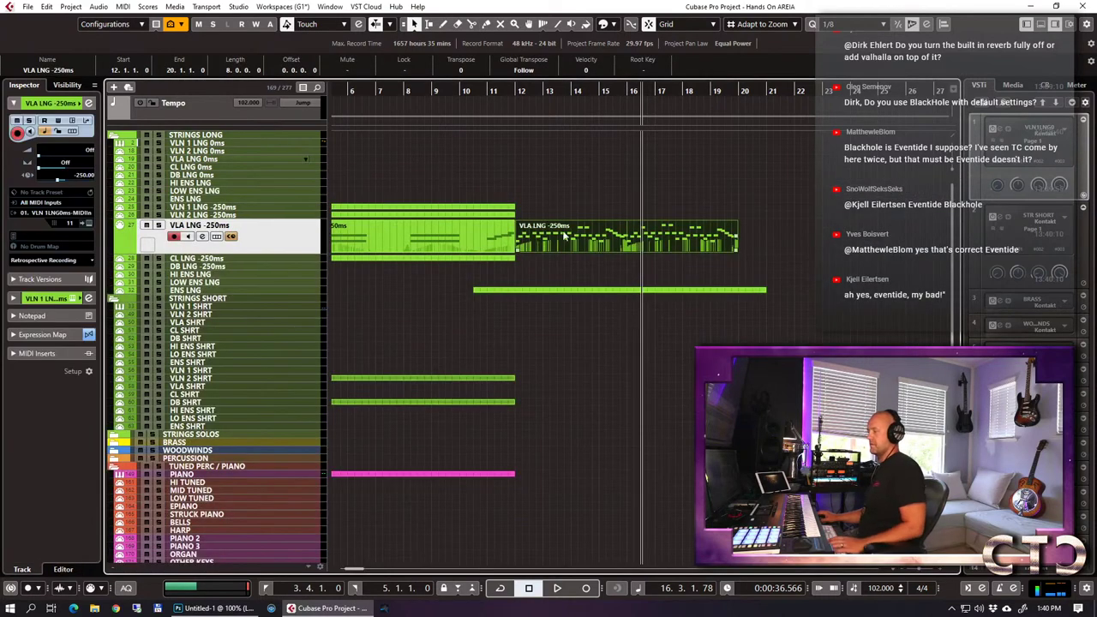
{"action": "key", "text": "ctrl+e"}
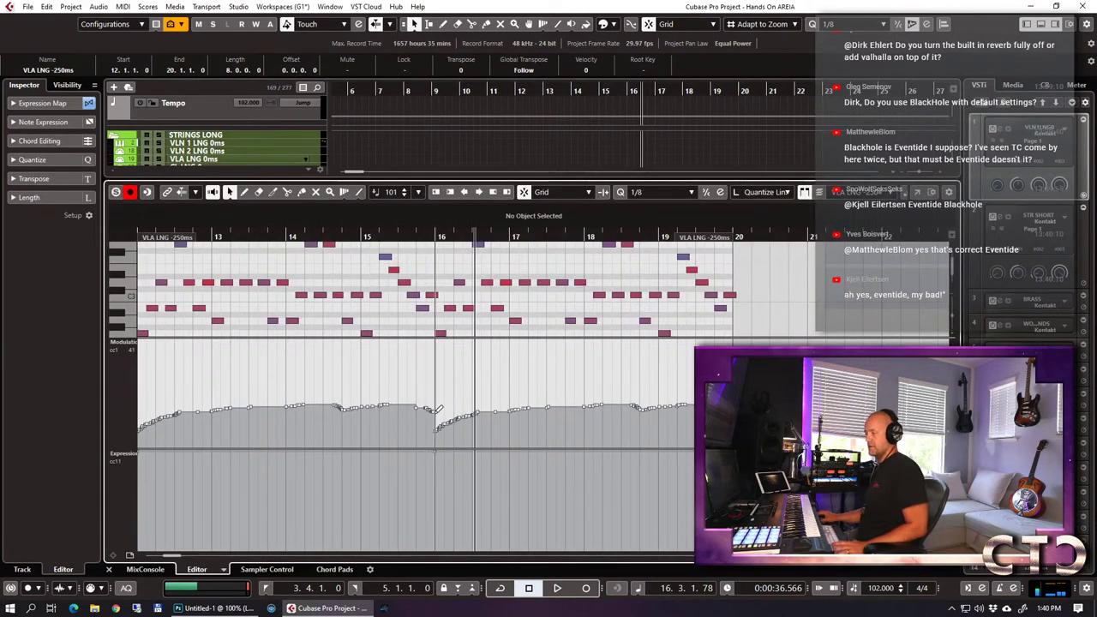
{"action": "key", "text": "ctrl+e"}
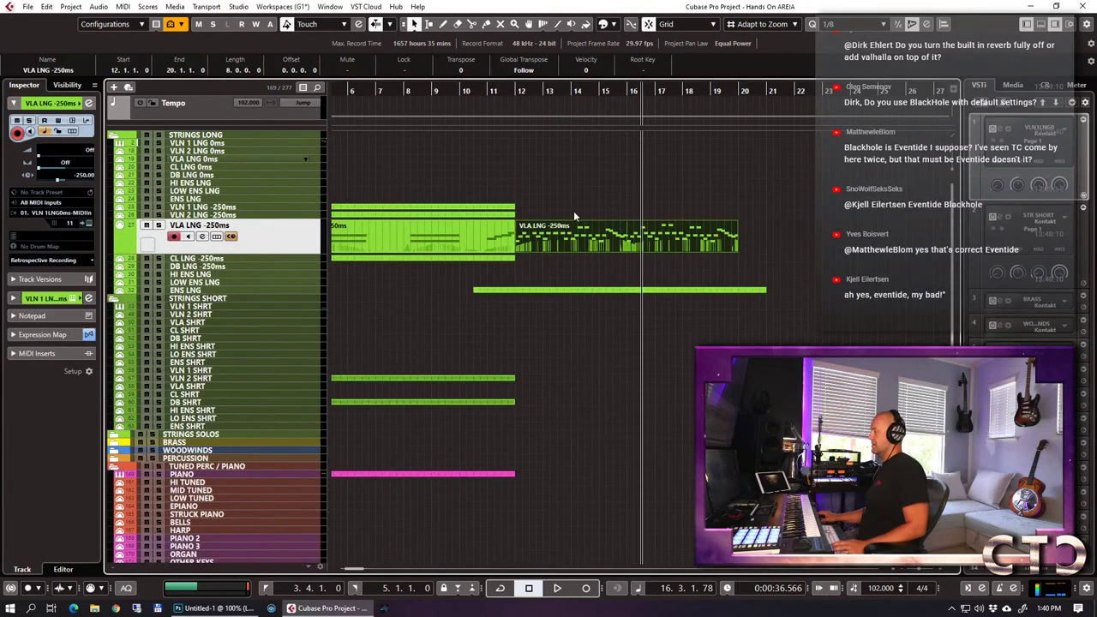
Copy the VLA material from bars 16 to 20 onto VLN 2 LNG -250ms, an octave higher, with the part starting at bar 15, and open it.
{"action": "key", "text": "space"}
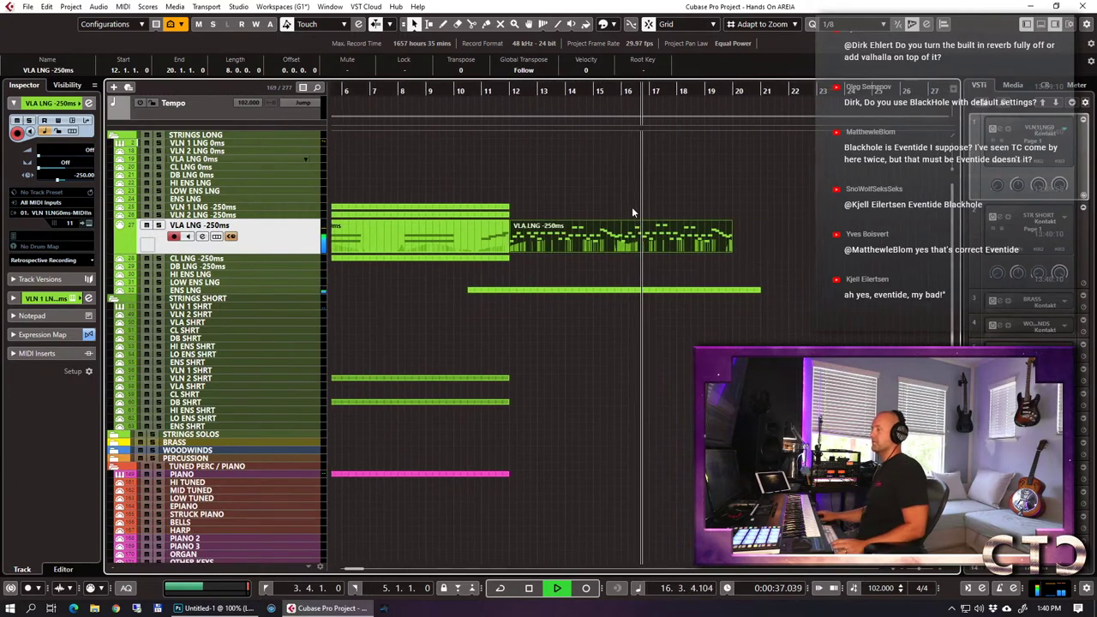
{"action": "key", "text": "space"}
{"action": "key", "text": "3"}
{"action": "left_click", "coordinate": [622, 242]}
{"action": "left_click_drag", "start_coordinate": [637, 246], "coordinate": [590, 242]}
{"action": "double_click", "coordinate": [617, 230]}
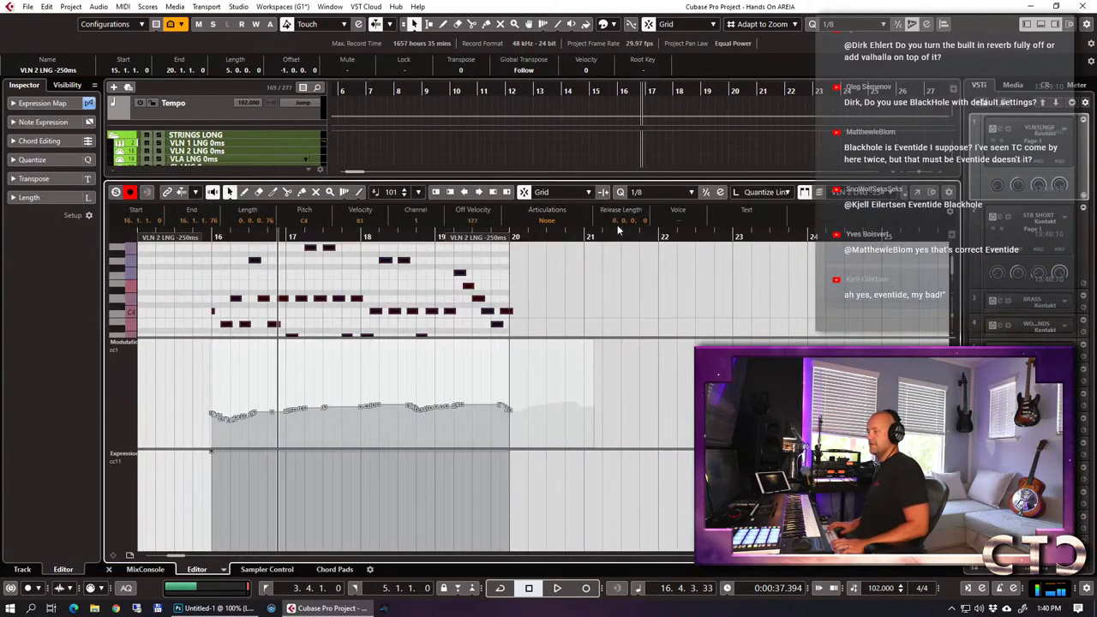
Scale down all the CC1 modulation points in the VLN 2 LNG -250ms part so the curve starts at 20, and close the editor.
{"action": "left_click", "coordinate": [211, 310]}
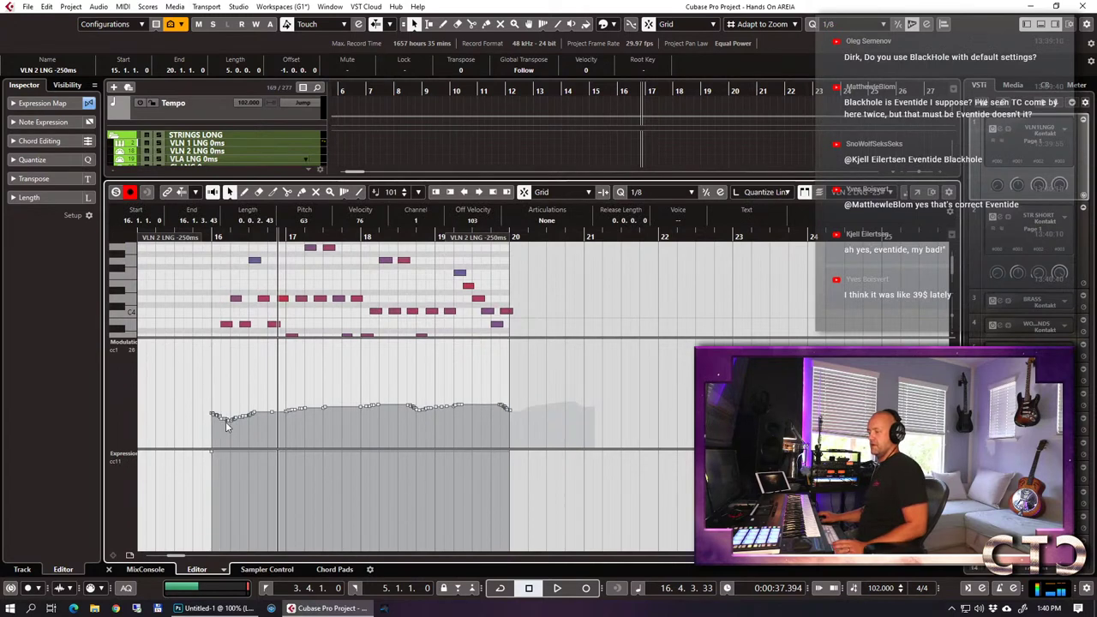
{"action": "left_click_drag", "start_coordinate": [183, 375], "coordinate": [523, 441]}
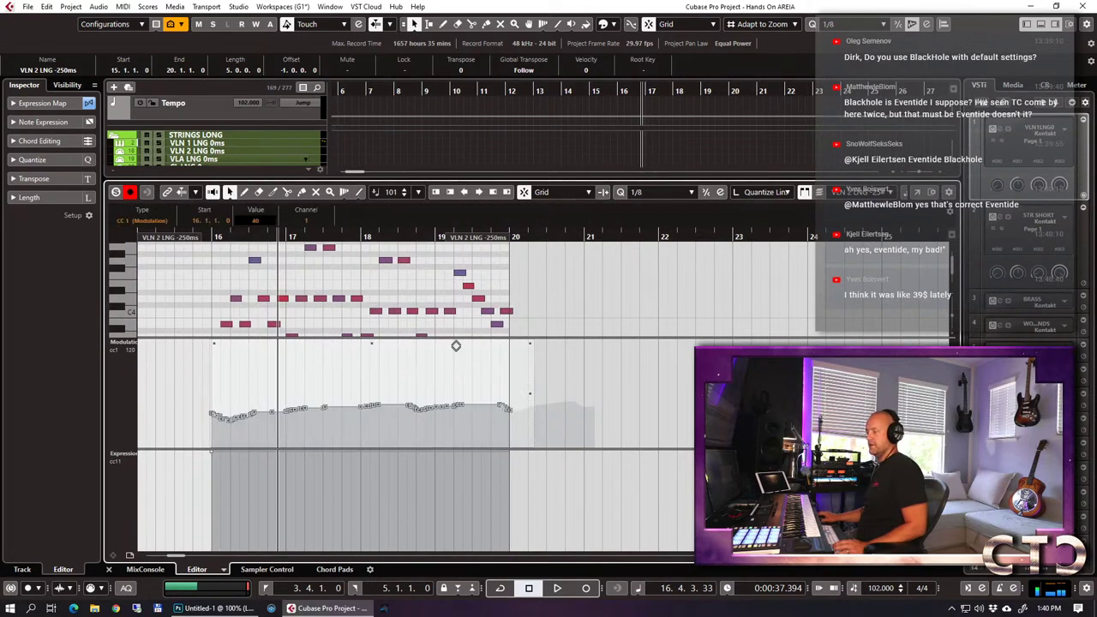
{"action": "left_click_drag", "start_coordinate": [455, 345], "coordinate": [455, 357]}
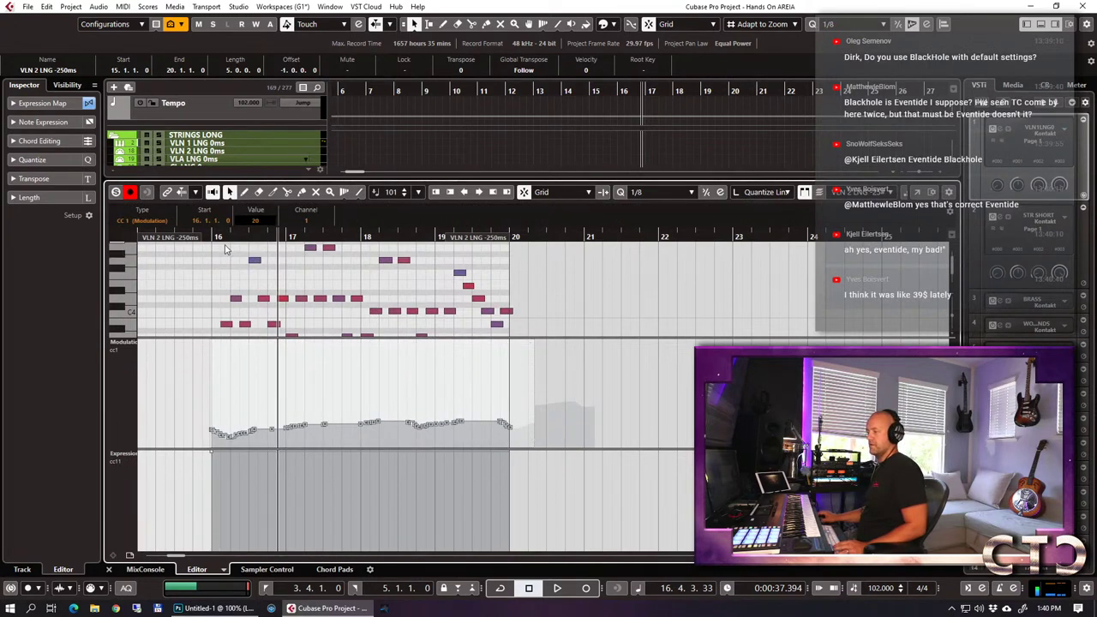
{"action": "key", "text": "ctrl+alt+e"}
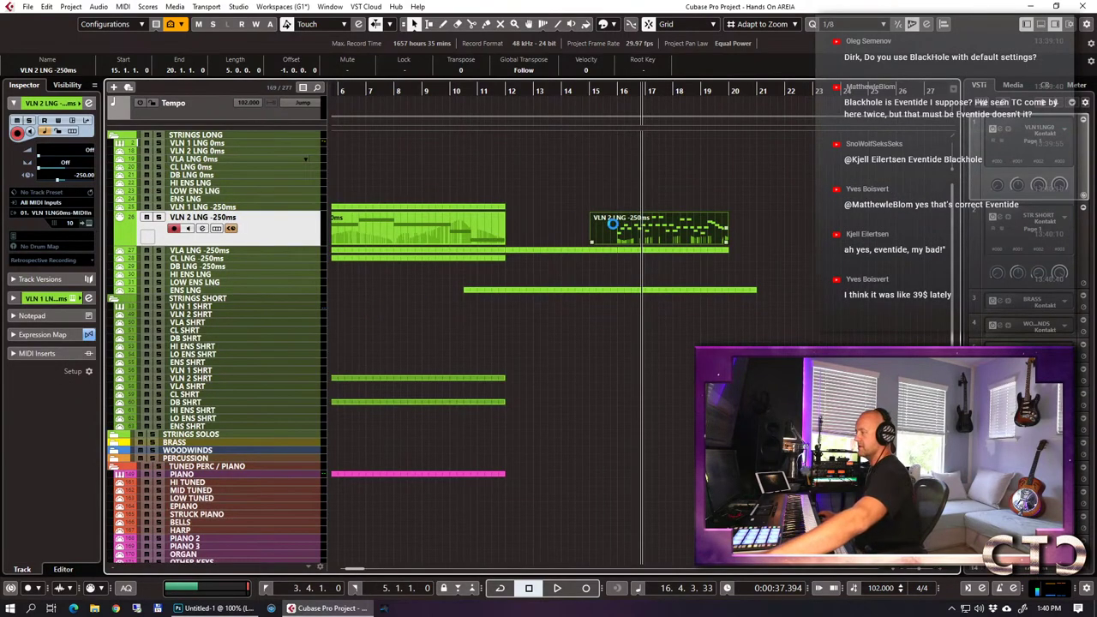
Inspect the VLN 2 LNG -250ms part in the editor and play the project from bar 15 to bar 20.
{"action": "double_click", "coordinate": [613, 227]}
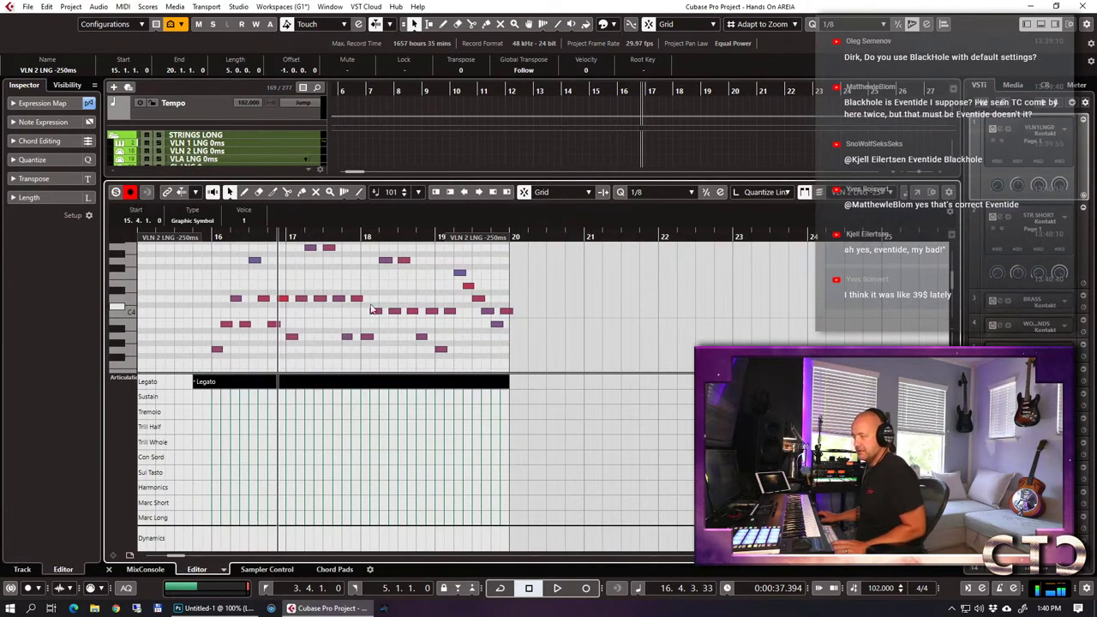
{"action": "key", "text": "ctrl+alt+e"}
{"action": "left_click", "coordinate": [594, 99]}
{"action": "key", "text": "space"}
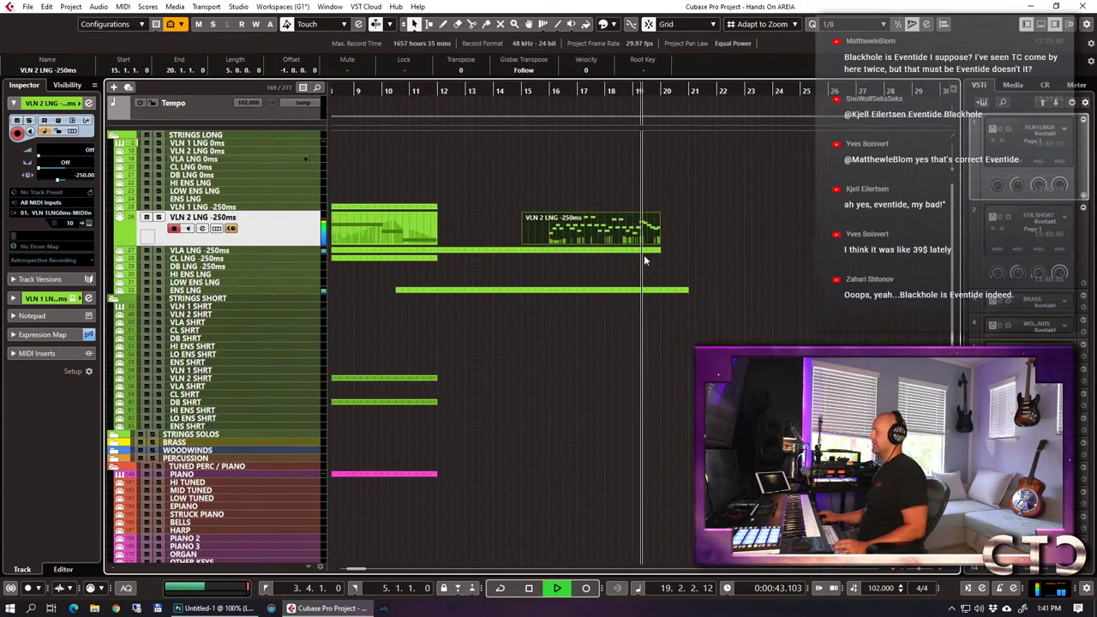
{"action": "key", "text": "space"}
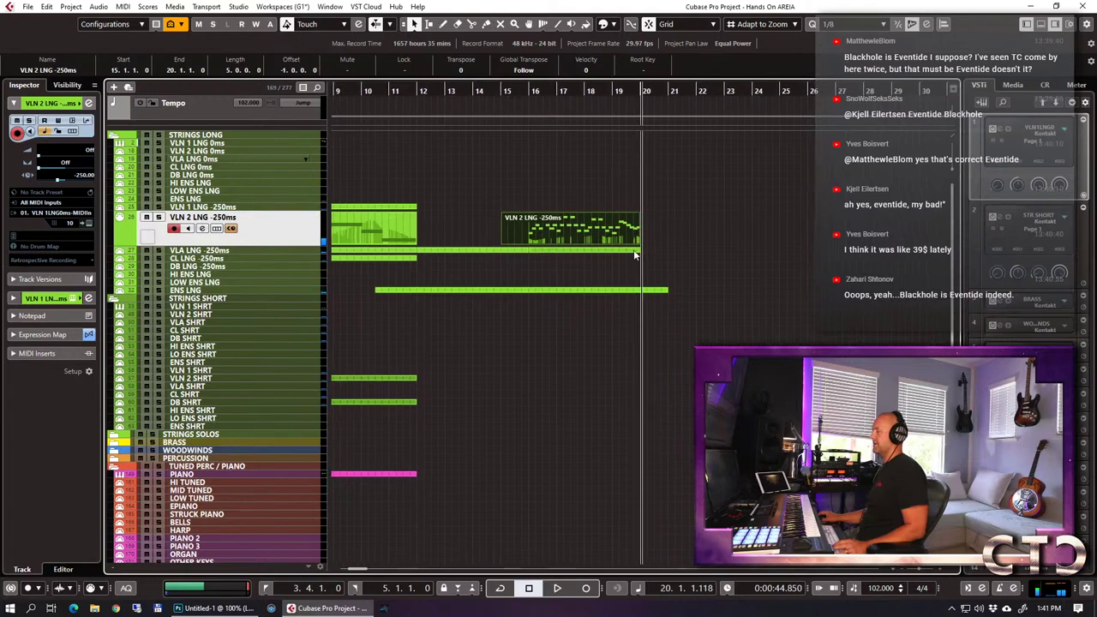
Open the VLN 2 LNG -250ms part and raise the note at 19.1.3 to D4.
{"action": "left_click", "coordinate": [622, 291]}
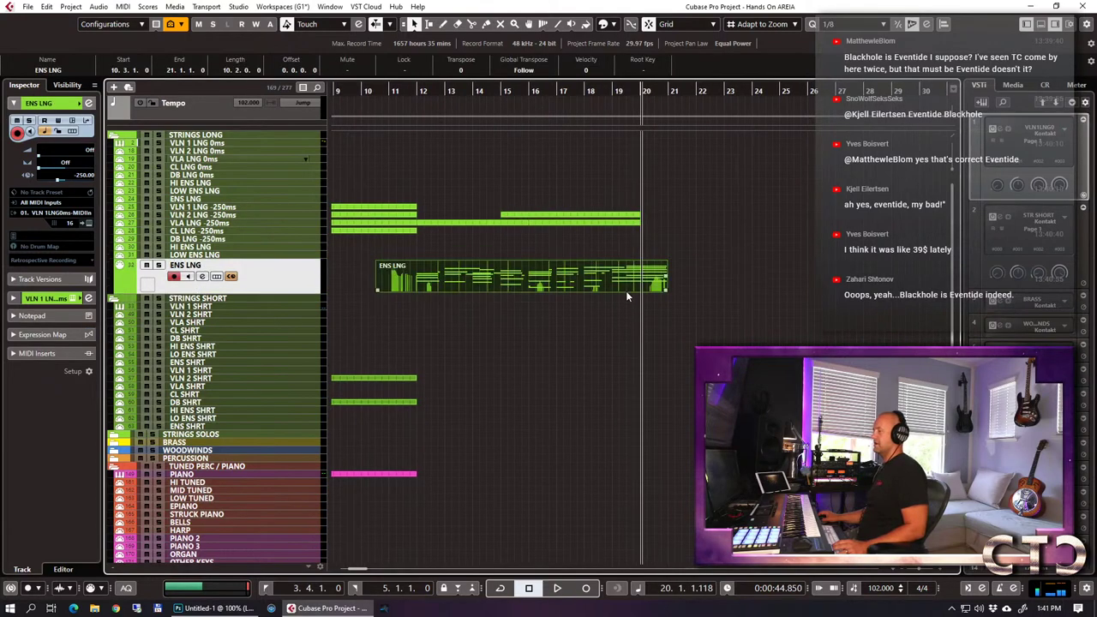
{"action": "double_click", "coordinate": [628, 216]}
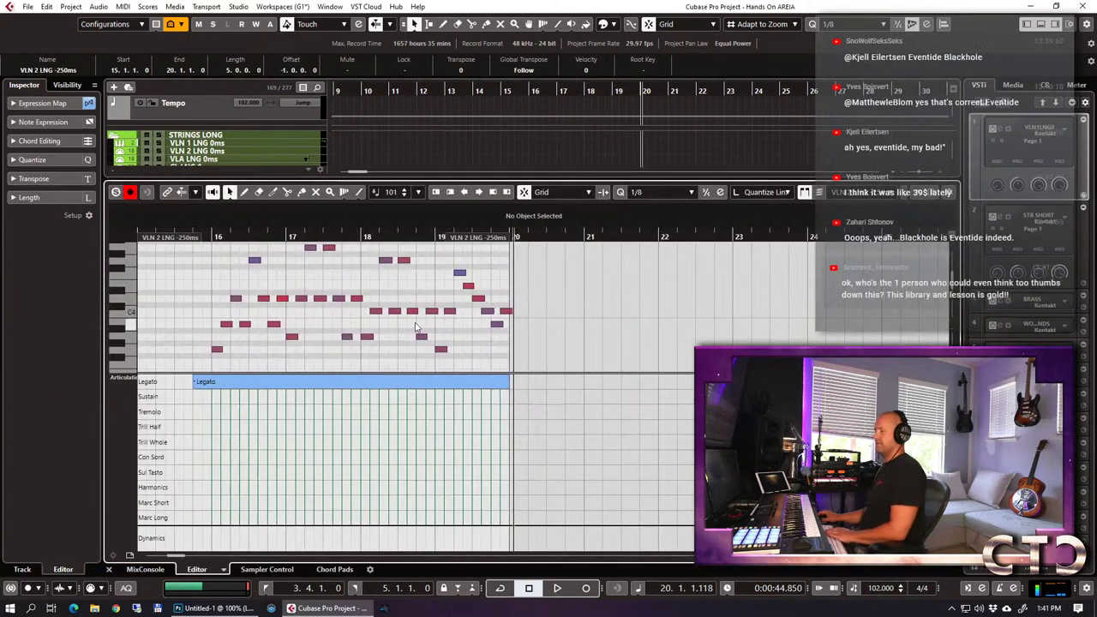
{"action": "left_click", "coordinate": [439, 348]}
{"action": "left_click", "coordinate": [450, 310]}
{"action": "scroll", "coordinate": [460, 279], "scroll_direction": "up", "scroll_amount": 2}
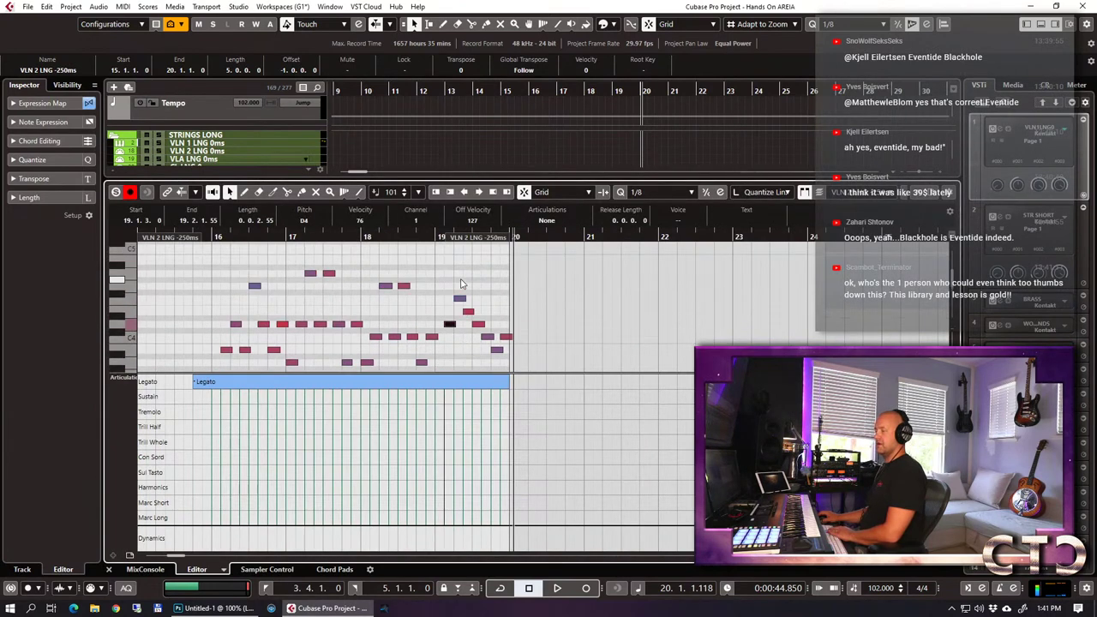
Raise the VLN 2 descending run from 19.2.1 to the end of bar 19 by two semitones and close the editor.
{"action": "left_click_drag", "start_coordinate": [460, 299], "coordinate": [460, 285]}
{"action": "left_click", "coordinate": [467, 310]}
{"action": "left_click", "coordinate": [477, 323]}
{"action": "left_click", "coordinate": [486, 335]}
{"action": "left_click", "coordinate": [485, 350]}
{"action": "left_click_drag", "start_coordinate": [490, 320], "coordinate": [495, 337]}
{"action": "key", "text": "ctrl+e"}
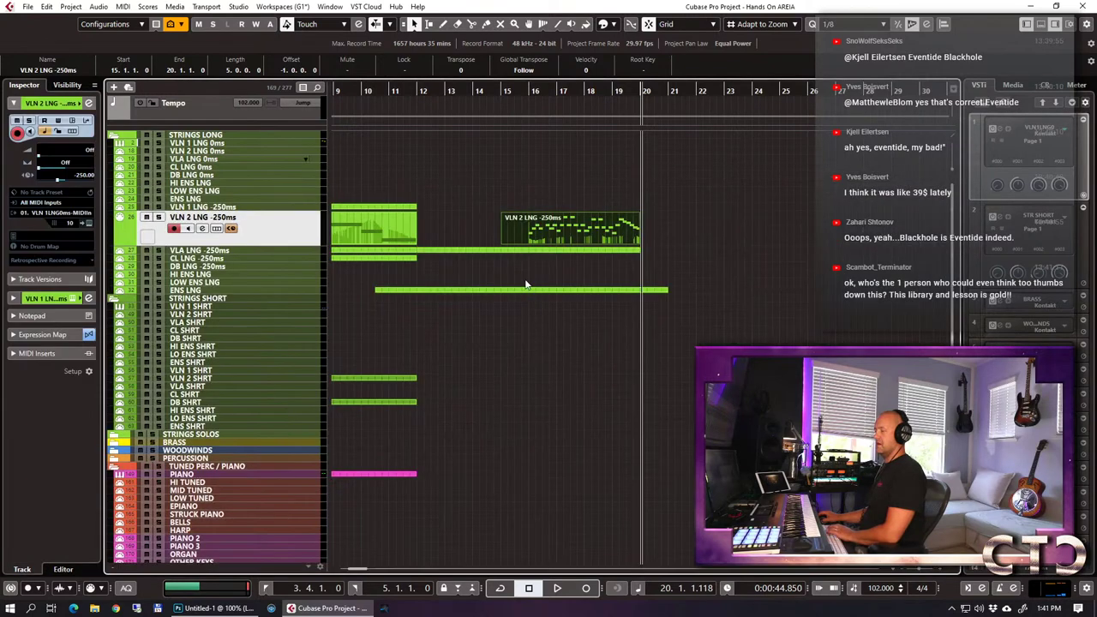
In the VLA LNG -250ms part at bar 16, raise the bar 19 notes at 19.1.3, 19.2.1 and 19.2.3 by two semitones.
{"action": "double_click", "coordinate": [636, 288]}
{"action": "key", "text": "ctrl+e"}
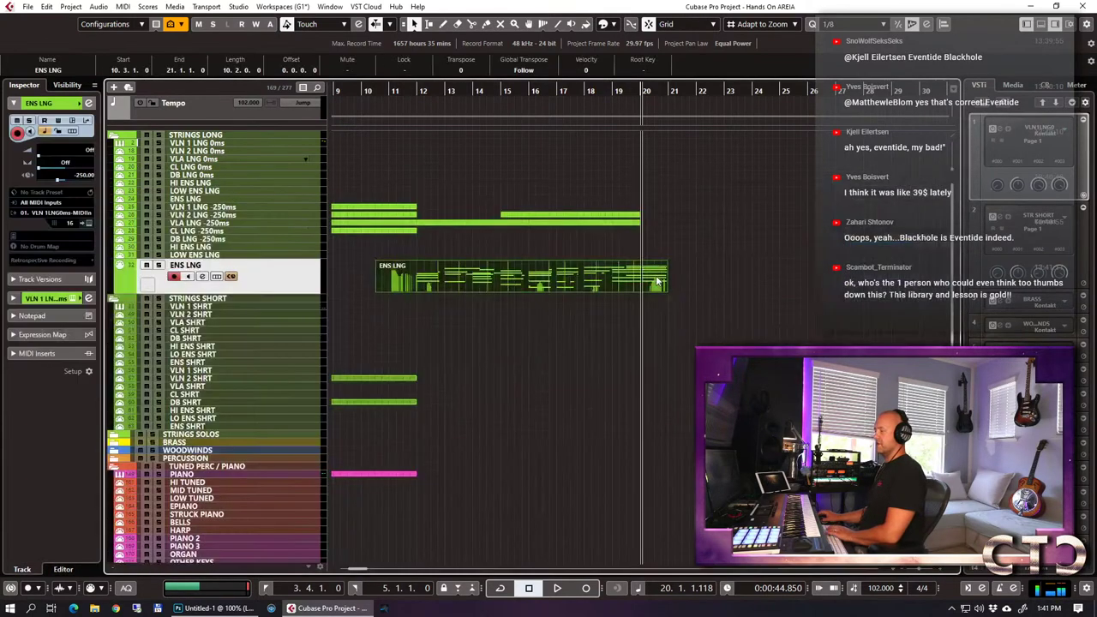
{"action": "double_click", "coordinate": [619, 223]}
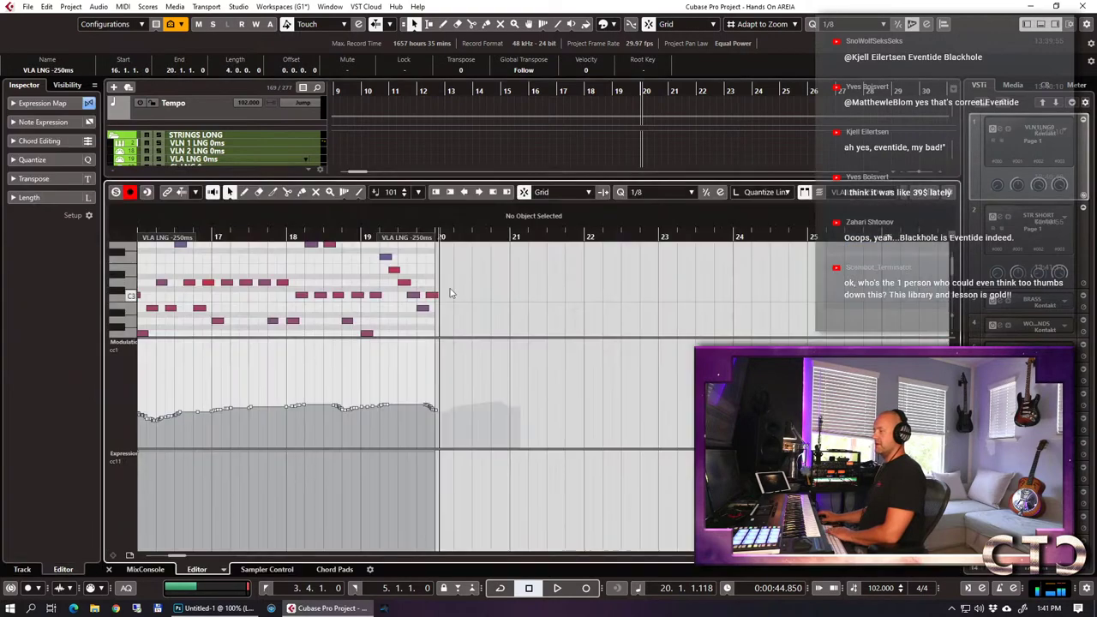
{"action": "scroll", "coordinate": [388, 278], "scroll_direction": "up", "scroll_amount": 2}
{"action": "left_click_drag", "start_coordinate": [390, 288], "coordinate": [390, 288]}
{"action": "key", "text": "Up"}
{"action": "key", "text": "Up"}
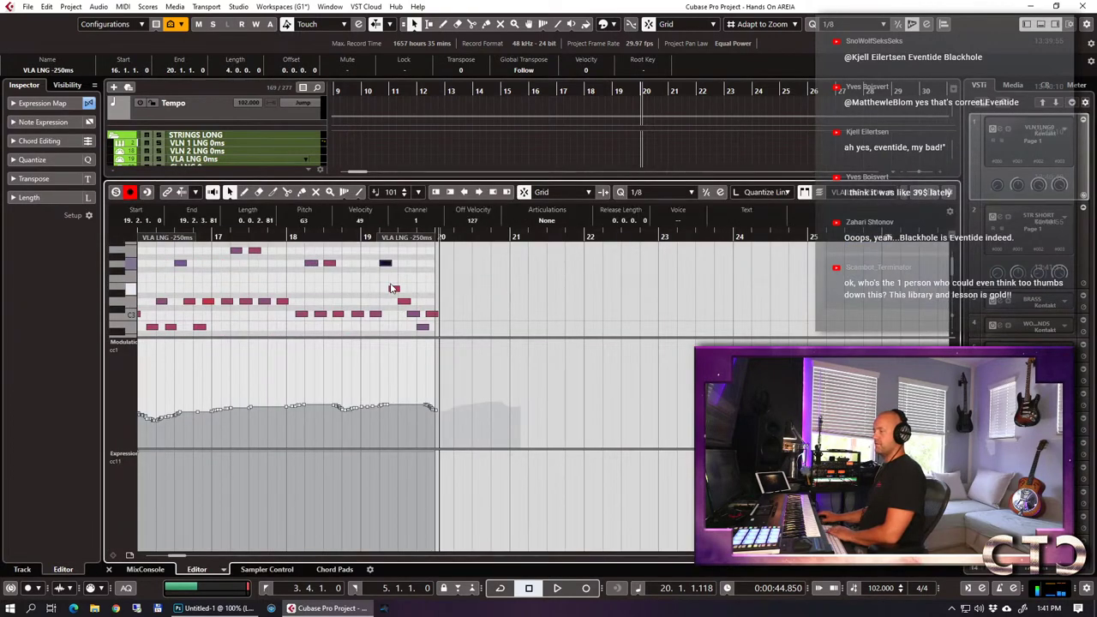
{"action": "scroll", "coordinate": [383, 309], "scroll_direction": "down", "scroll_amount": 2}
{"action": "key", "text": "Left"}
{"action": "key", "text": "Up"}
{"action": "key", "text": "Right"}
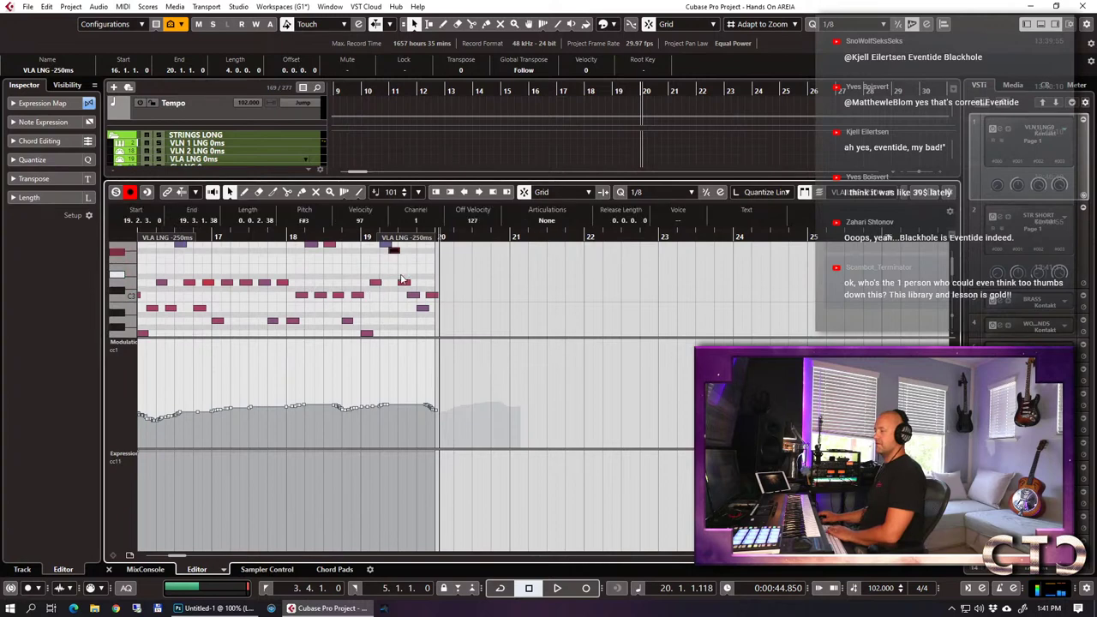
Raise the last three notes of the VLA descending run in bar 19 to E3, D3 and C3, and close the editor.
{"action": "key", "text": "Right"}
{"action": "key", "text": "Up"}
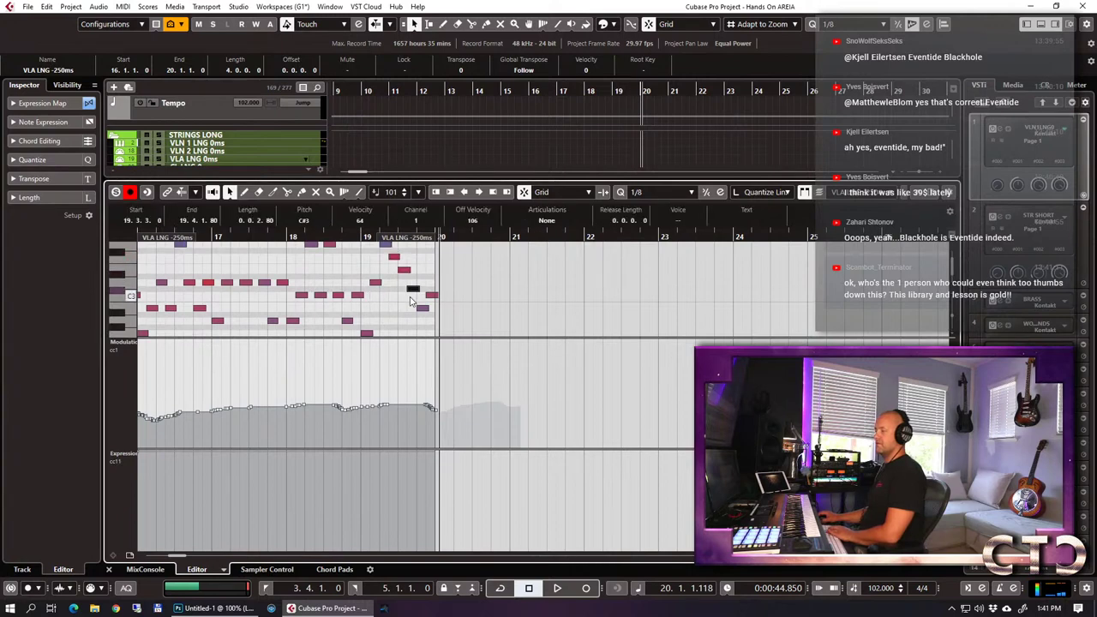
{"action": "left_click", "coordinate": [409, 300]}
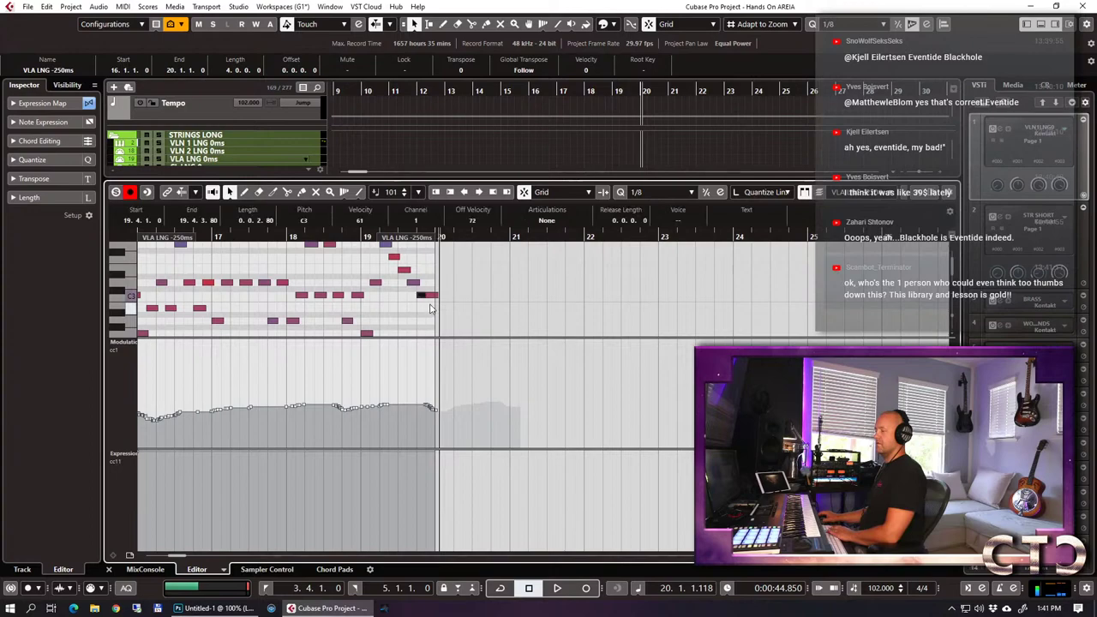
{"action": "key", "text": "ctrl+e"}
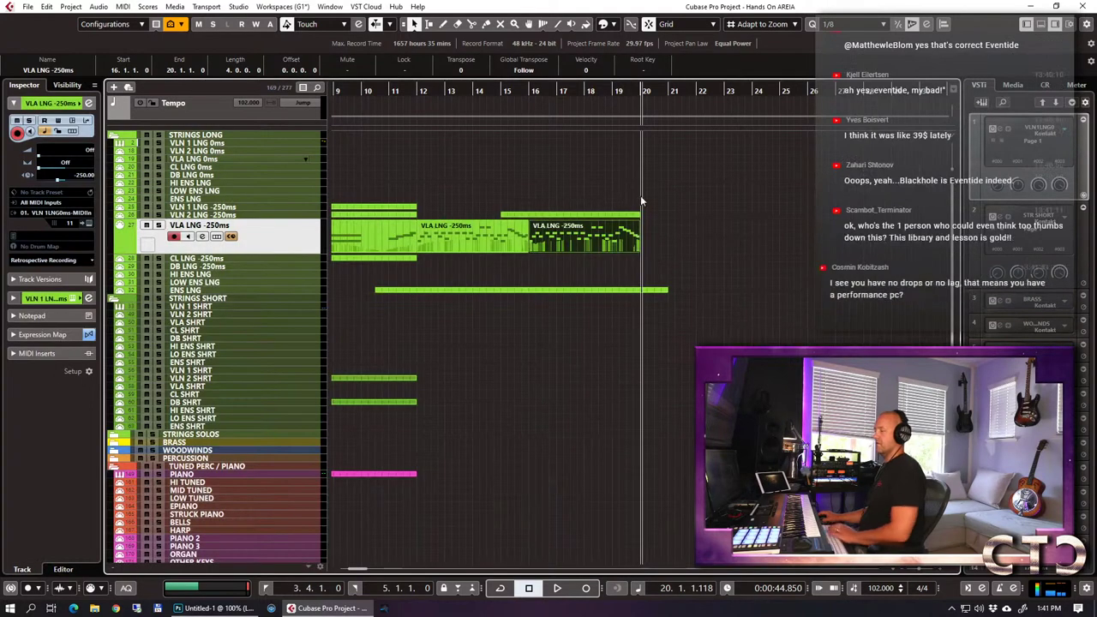
Play the arrangement from about bar 11 to bar 20 to audition the raised string runs.
{"action": "left_click", "coordinate": [415, 92]}
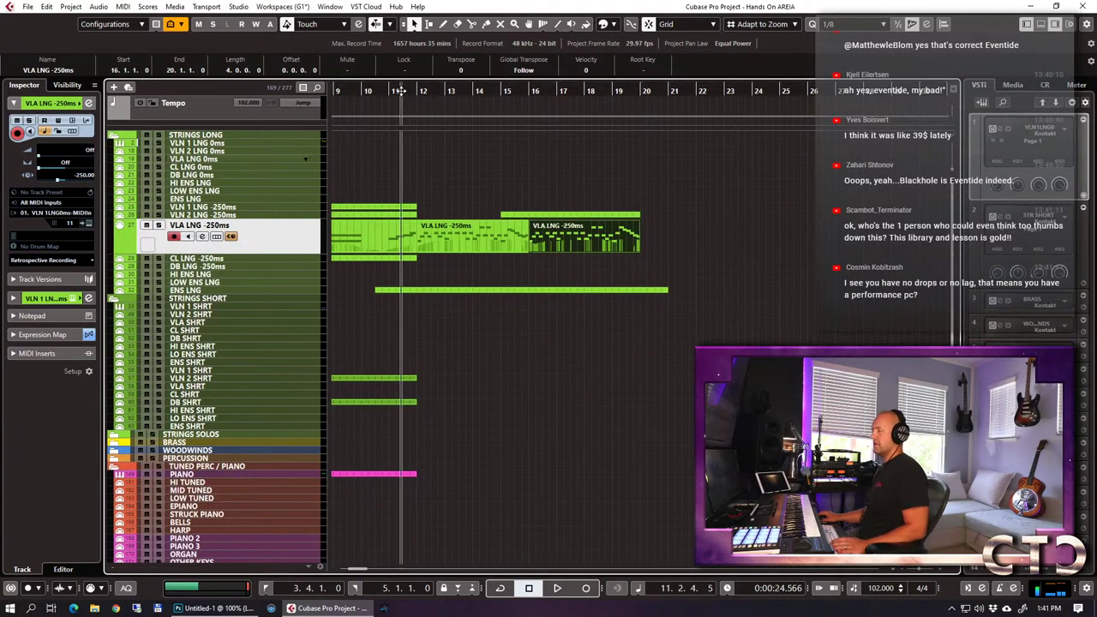
{"action": "key", "text": "space"}
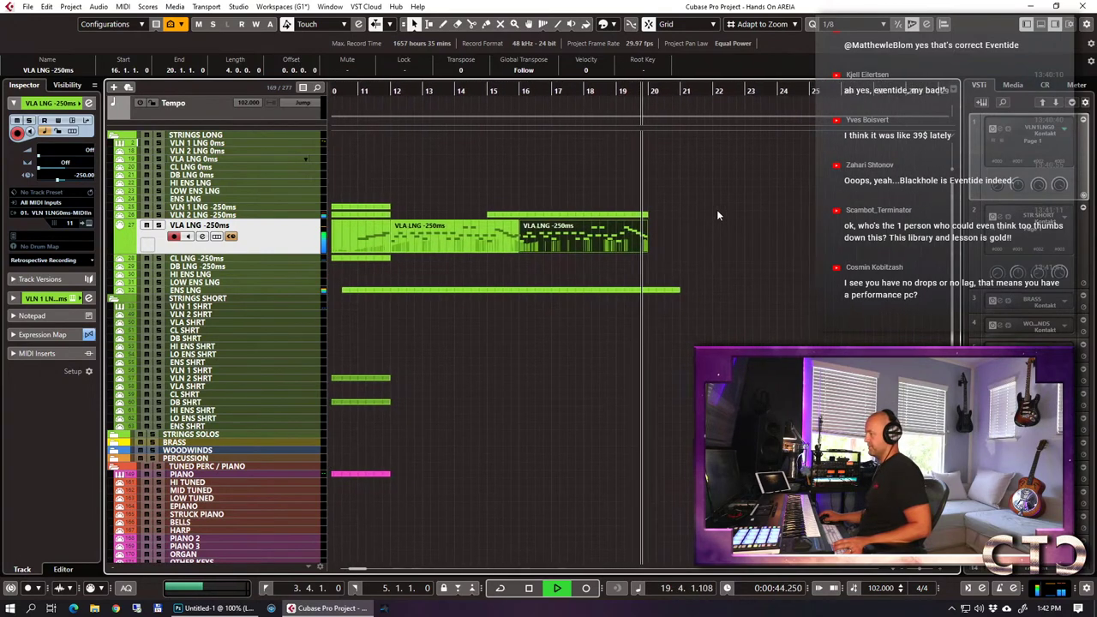
{"action": "key", "text": "space"}
Open the ENS LNG part and trim the notes held from the start of bar 19 so they begin on beat 3.
{"action": "double_click", "coordinate": [613, 291]}
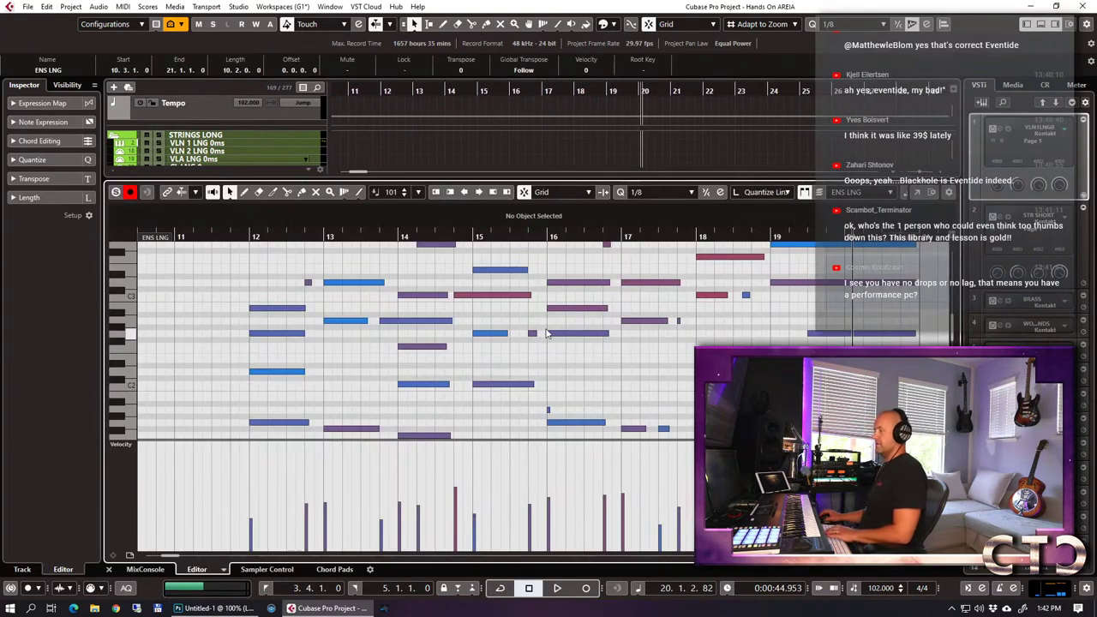
{"action": "scroll", "coordinate": [531, 340], "scroll_direction": "down", "scroll_amount": 2}
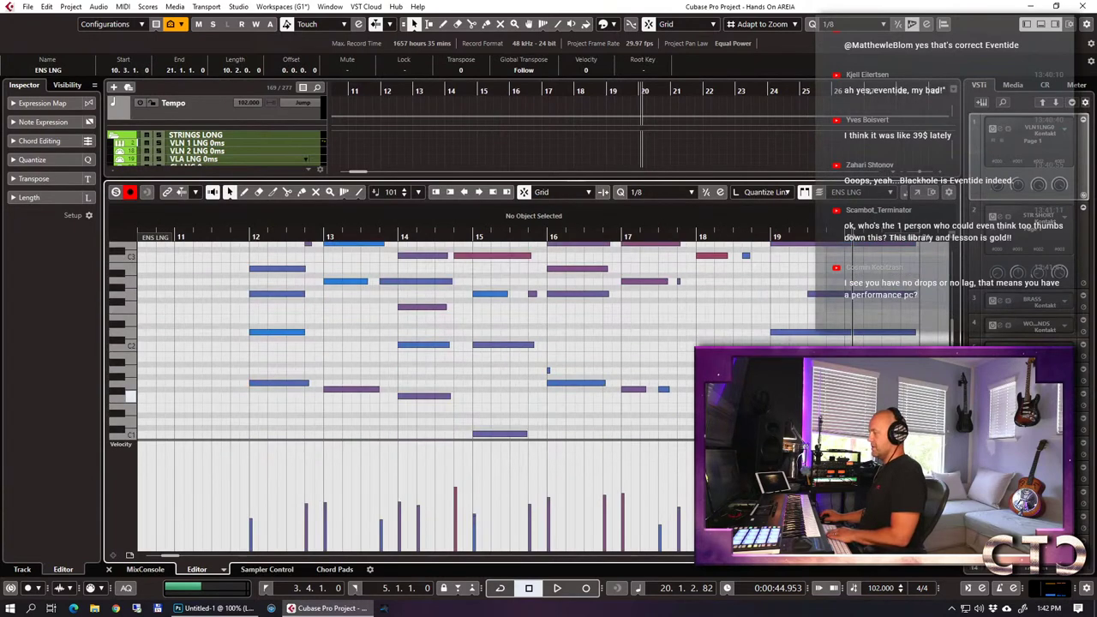
{"action": "scroll", "coordinate": [402, 342], "scroll_direction": "up", "scroll_amount": 6}
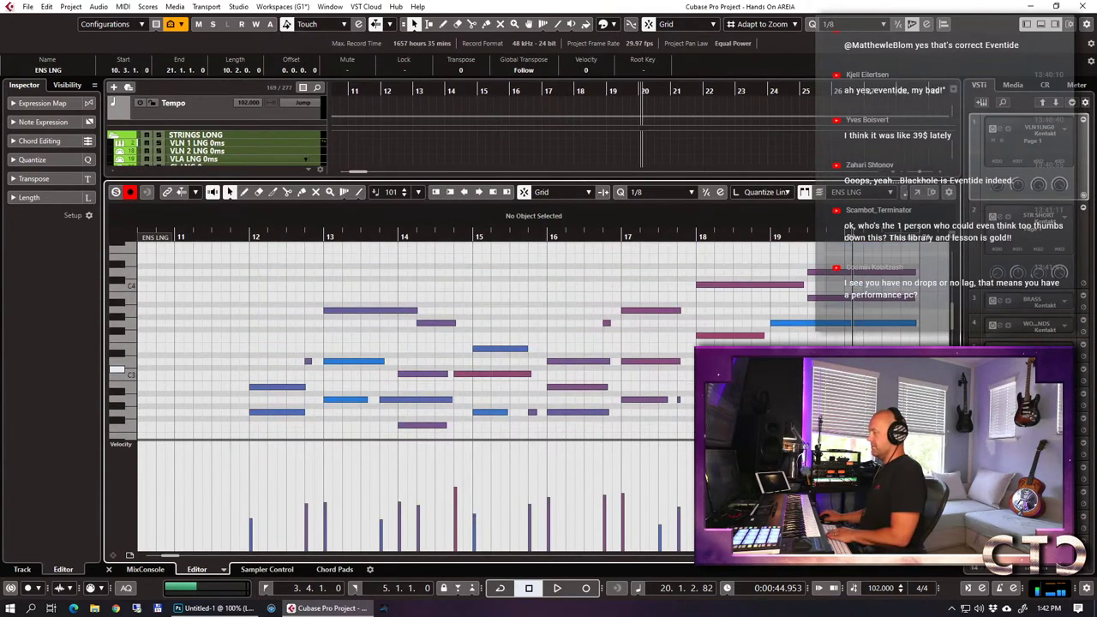
{"action": "scroll", "coordinate": [411, 343], "scroll_direction": "down", "scroll_amount": 2}
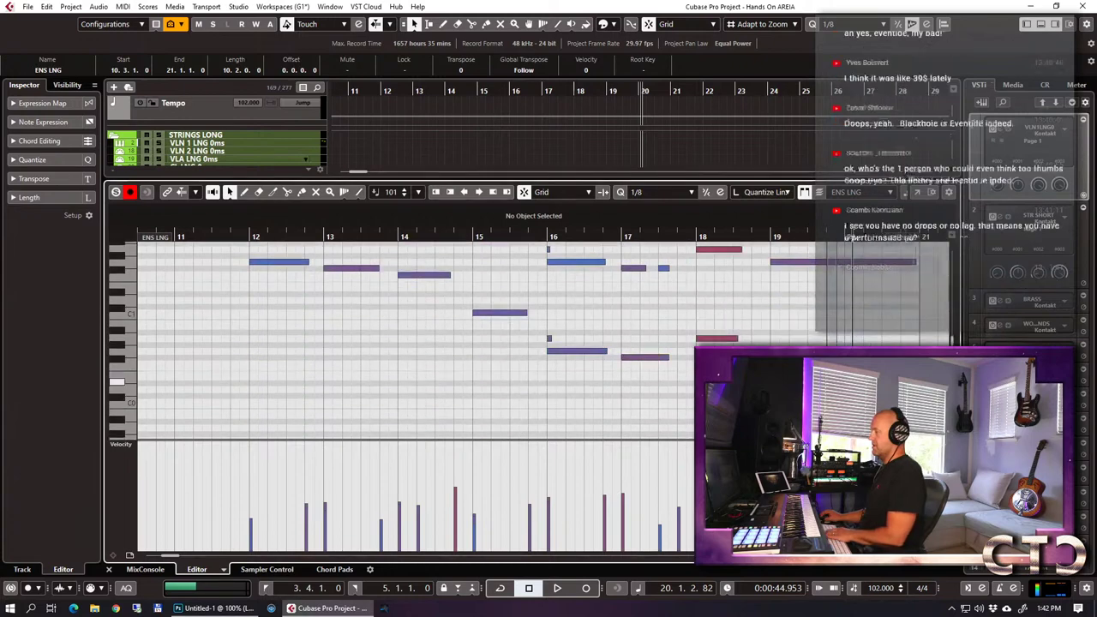
{"action": "scroll", "coordinate": [411, 343], "scroll_direction": "up", "scroll_amount": 2}
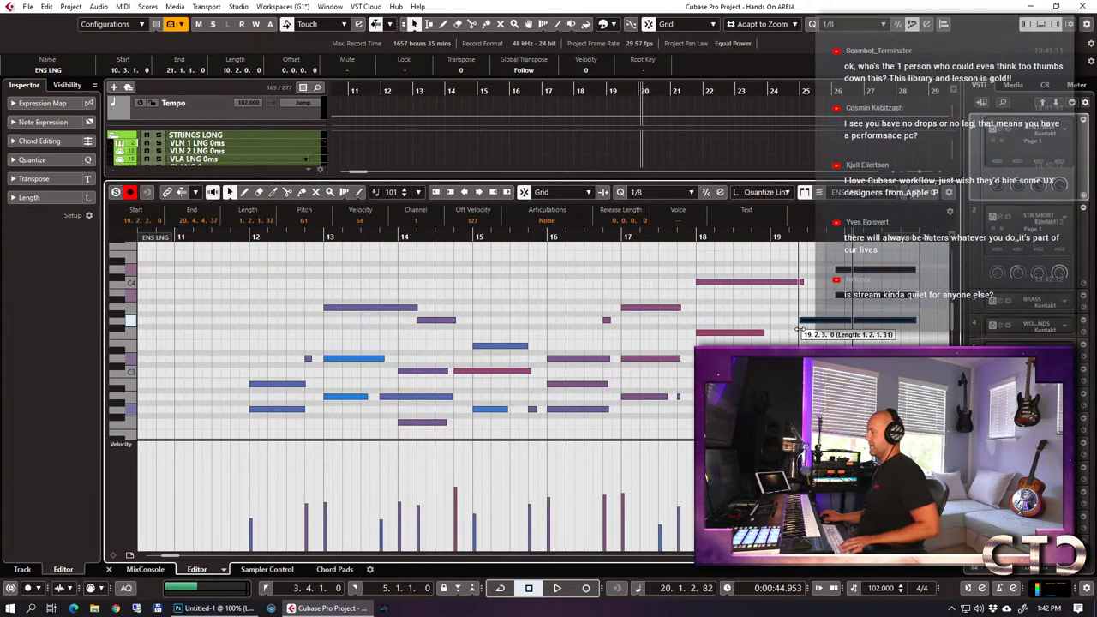
Extend the ENS LNG notes F3 and A1 from bar 18 to 19.2.3, select the stray short note at bar 16, and close the editor.
{"action": "left_click_drag", "start_coordinate": [762, 332], "coordinate": [783, 338]}
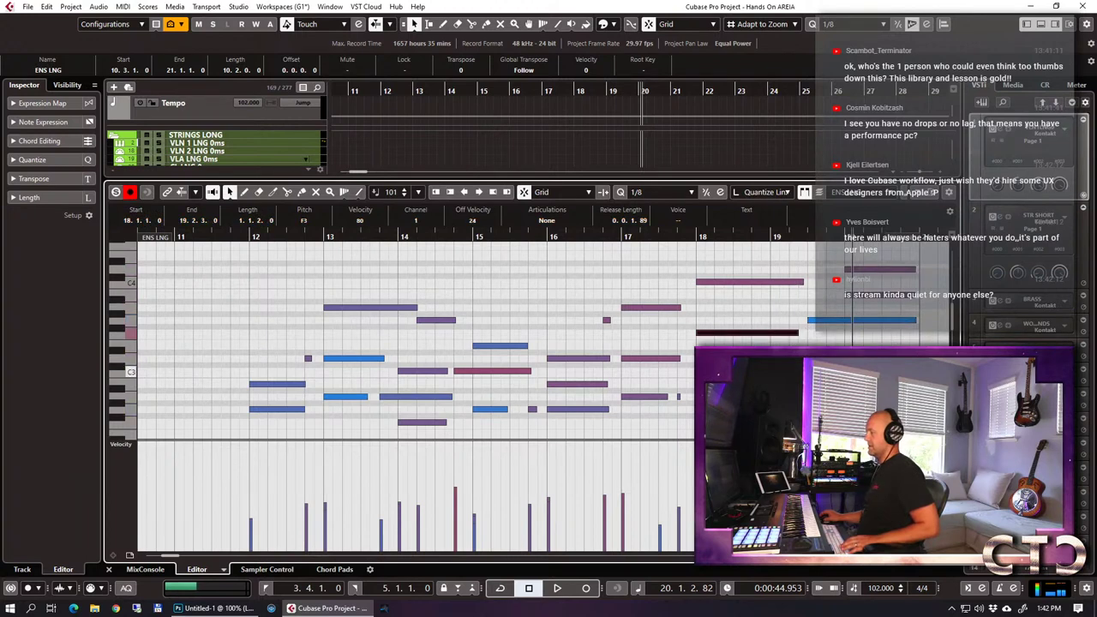
{"action": "scroll", "coordinate": [411, 343], "scroll_direction": "down", "scroll_amount": 6}
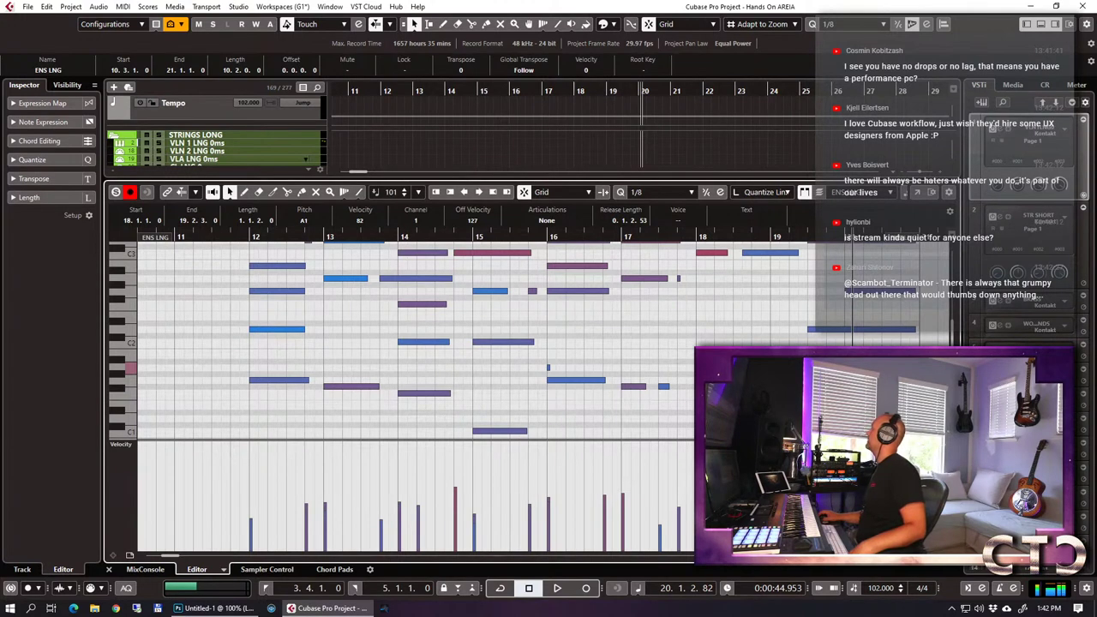
{"action": "left_click", "coordinate": [553, 368]}
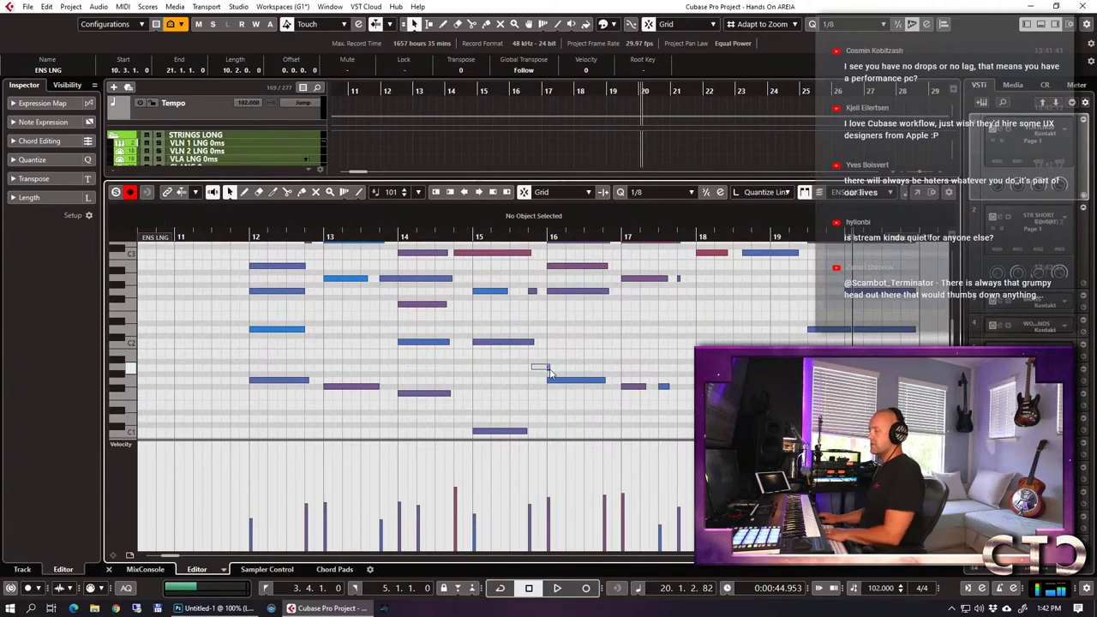
{"action": "key", "text": "ctrl+e"}
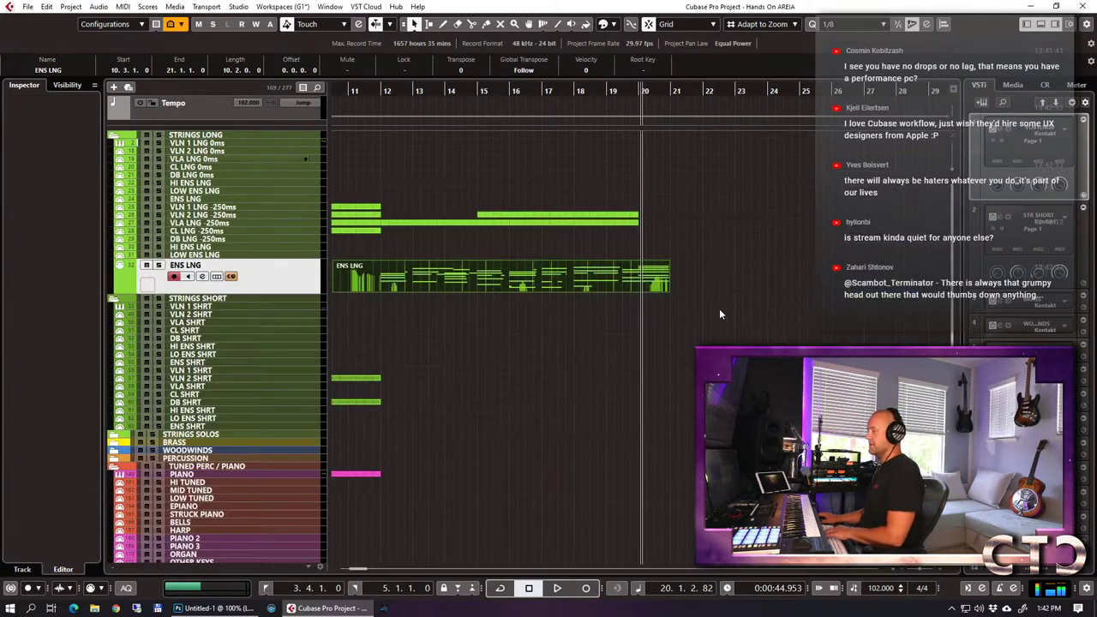
Close the L3-LL Multi Stereo window and play the whole arrangement from the left locator at 3.4.1 to bar 21.
{"action": "key", "text": "g"}
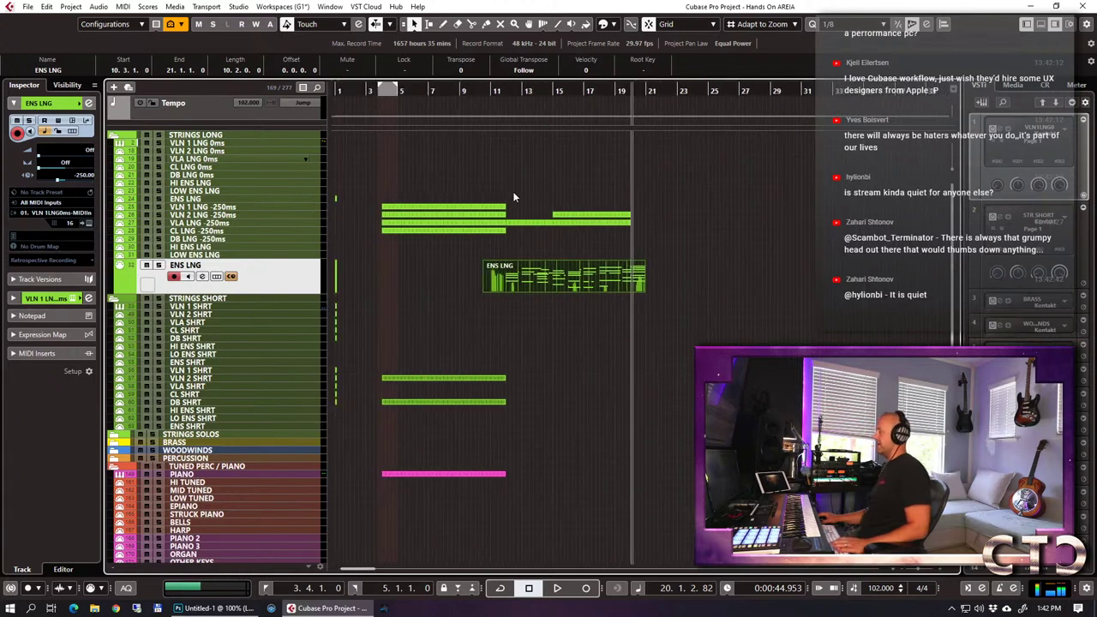
{"action": "left_click", "coordinate": [491, 104]}
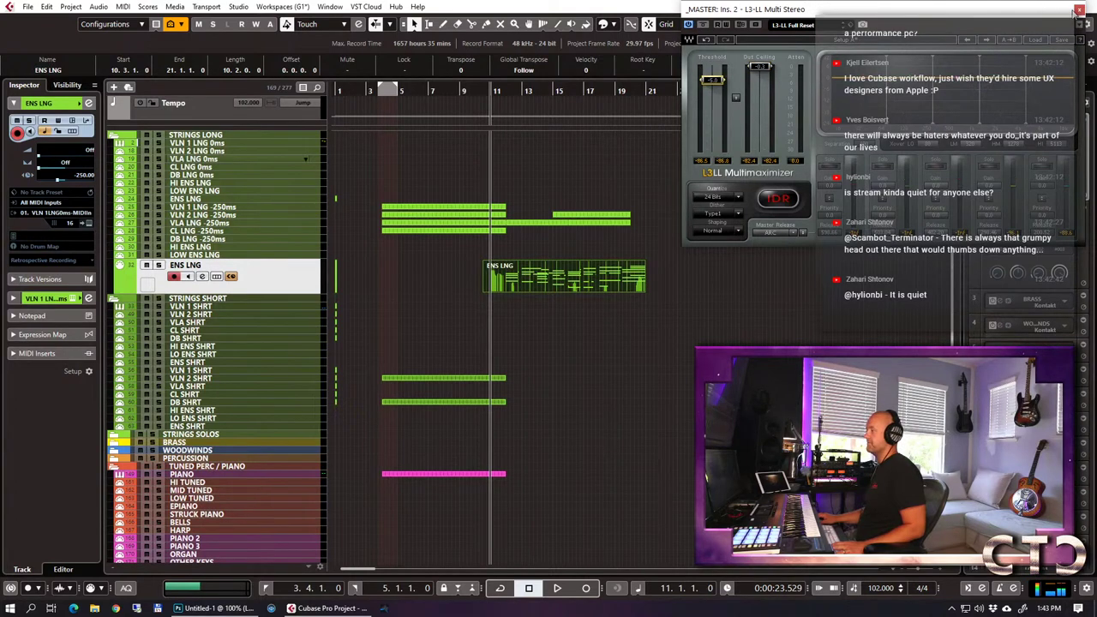
{"action": "left_click", "coordinate": [1080, 12]}
{"action": "key", "text": "KP_1"}
{"action": "key", "text": "space"}
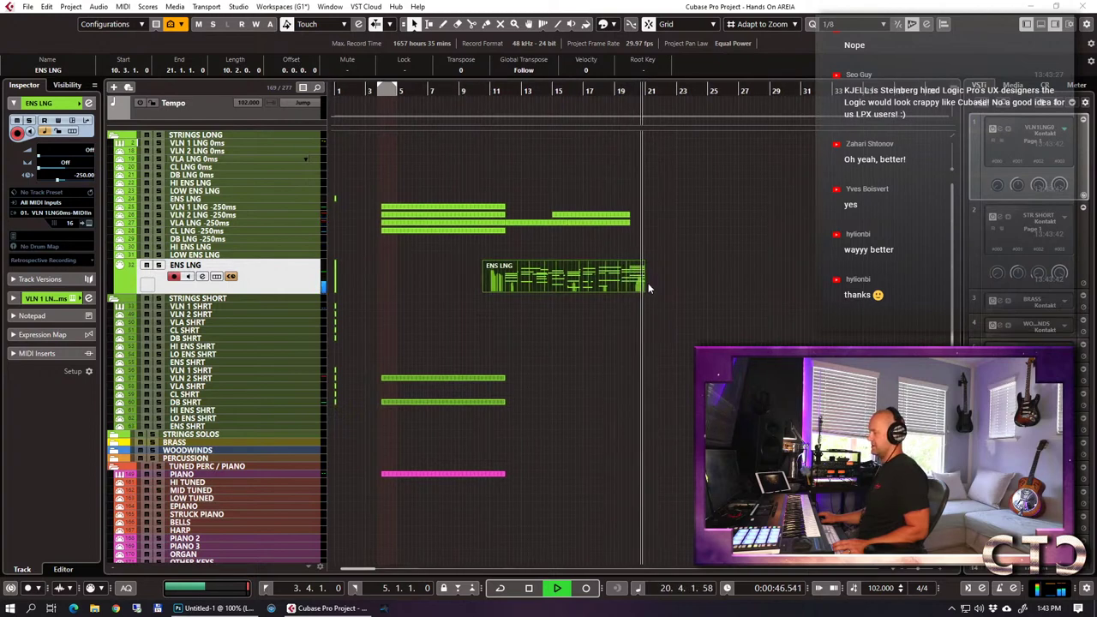
{"action": "key", "text": "space"}
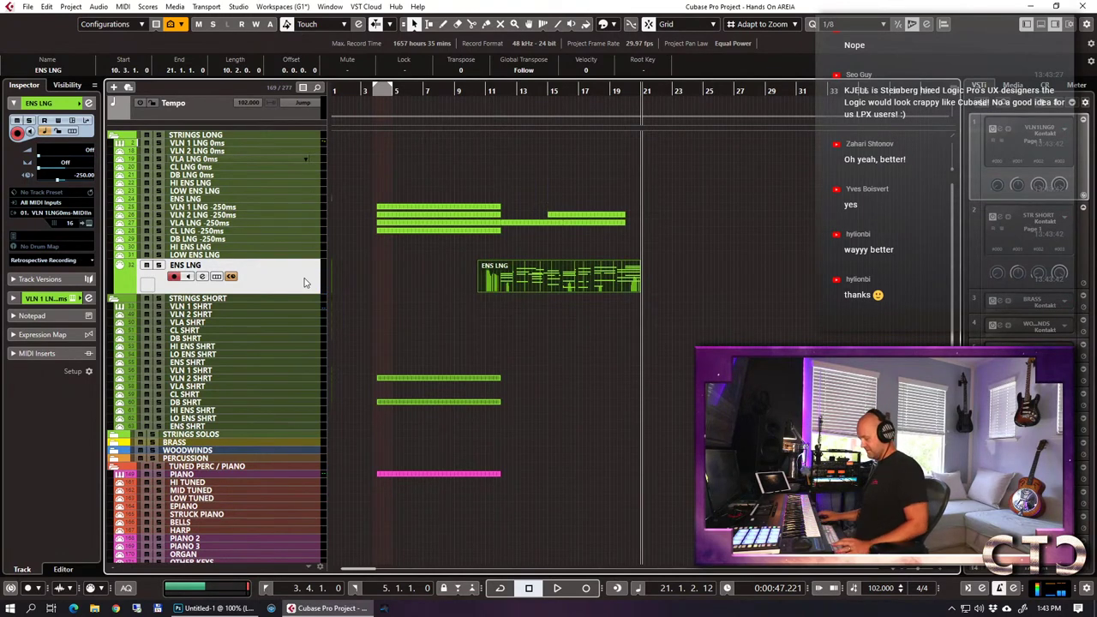
Record a continuation of the ENS LNG part from bar 20 to about bar 23.
{"action": "left_click", "coordinate": [627, 92]}
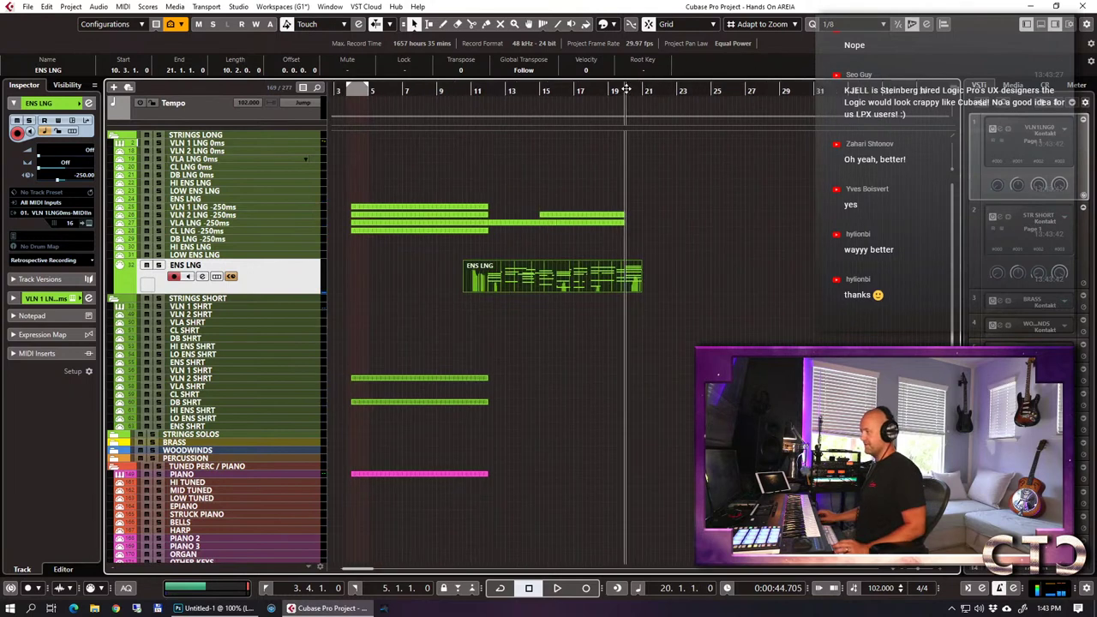
{"action": "key", "text": "KP_Multiply"}
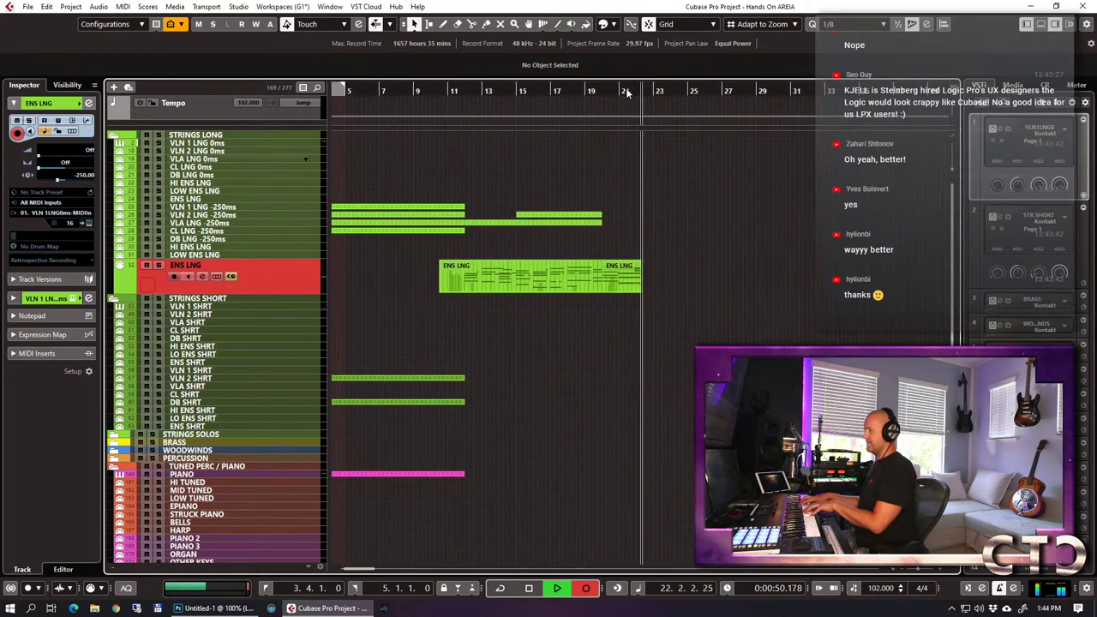
{"action": "key", "text": "space"}
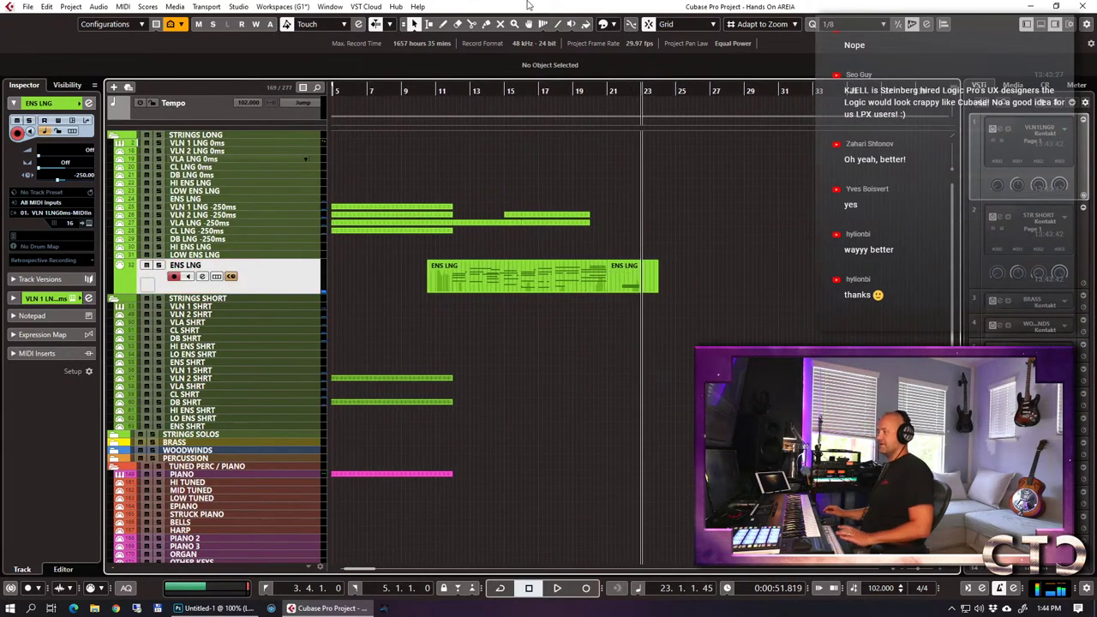
Open the ENS LNG part in the editor and play the newly recorded ending from bar 19 to about bar 22.
{"action": "double_click", "coordinate": [638, 288]}
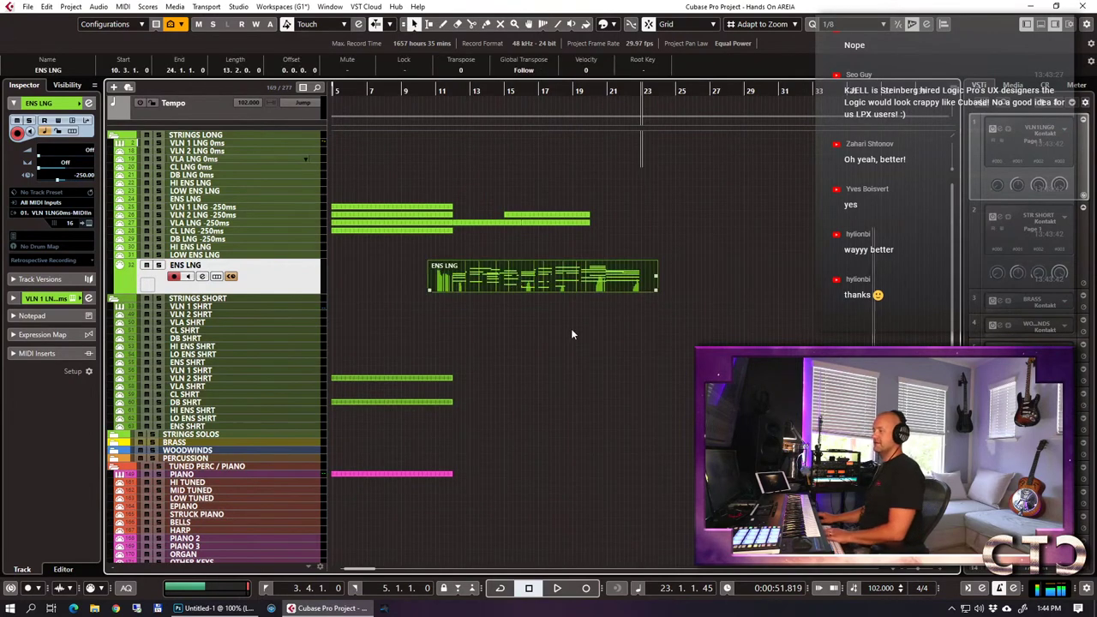
{"action": "left_click_drag", "start_coordinate": [765, 264], "coordinate": [899, 346]}
{"action": "left_click", "coordinate": [807, 302]}
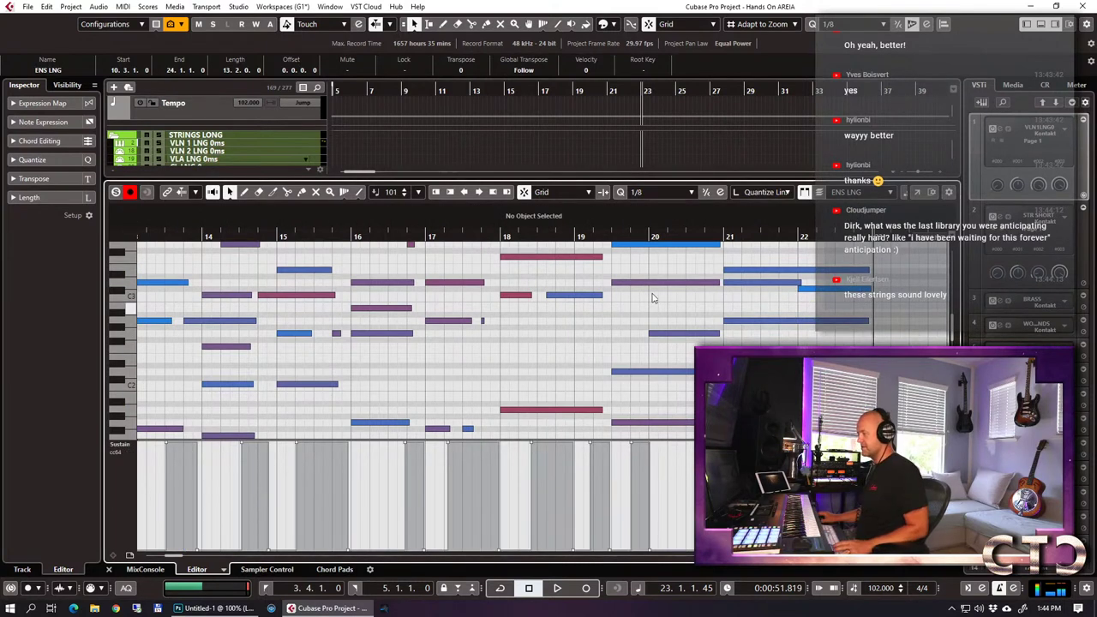
{"action": "left_click", "coordinate": [576, 232]}
{"action": "key", "text": "space"}
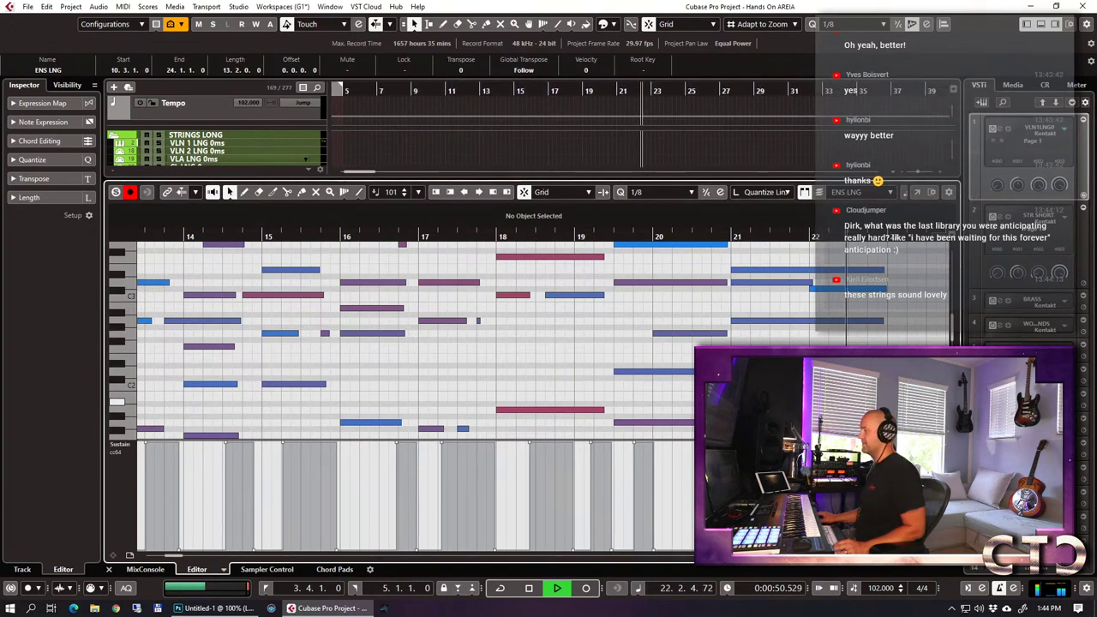
{"action": "key", "text": "space"}
Extend the four held ENS LNG notes of the closing chord so they end at about 23.4.2.
{"action": "scroll", "coordinate": [549, 375], "scroll_direction": "up", "scroll_amount": 2}
{"action": "left_click_drag", "start_coordinate": [514, 420], "coordinate": [614, 321]}
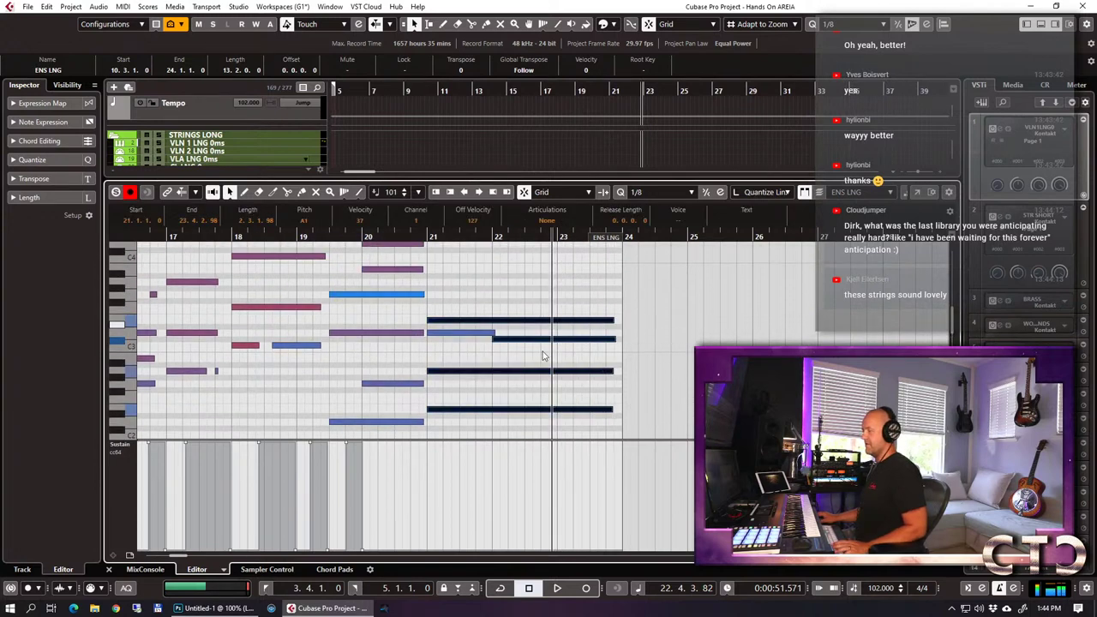
{"action": "left_click", "coordinate": [372, 395]}
Draw a falling Modulation (CC1) line under the closing ENS LNG chord, starting at bar 22.
{"action": "scroll", "coordinate": [565, 383], "scroll_direction": "left", "scroll_amount": 3}
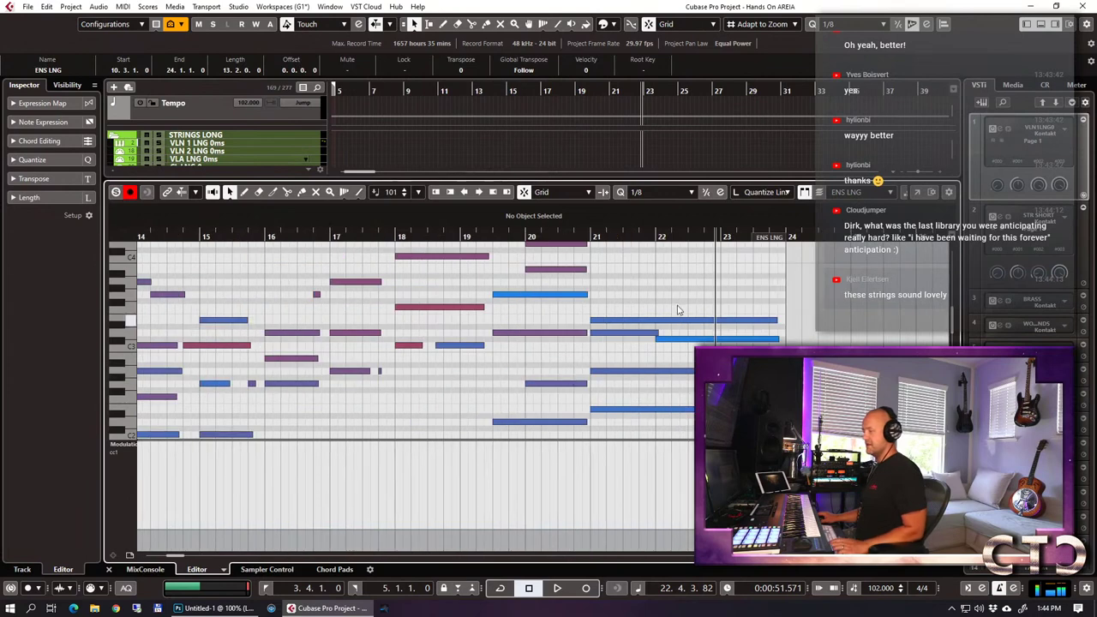
{"action": "right_click", "coordinate": [662, 307]}
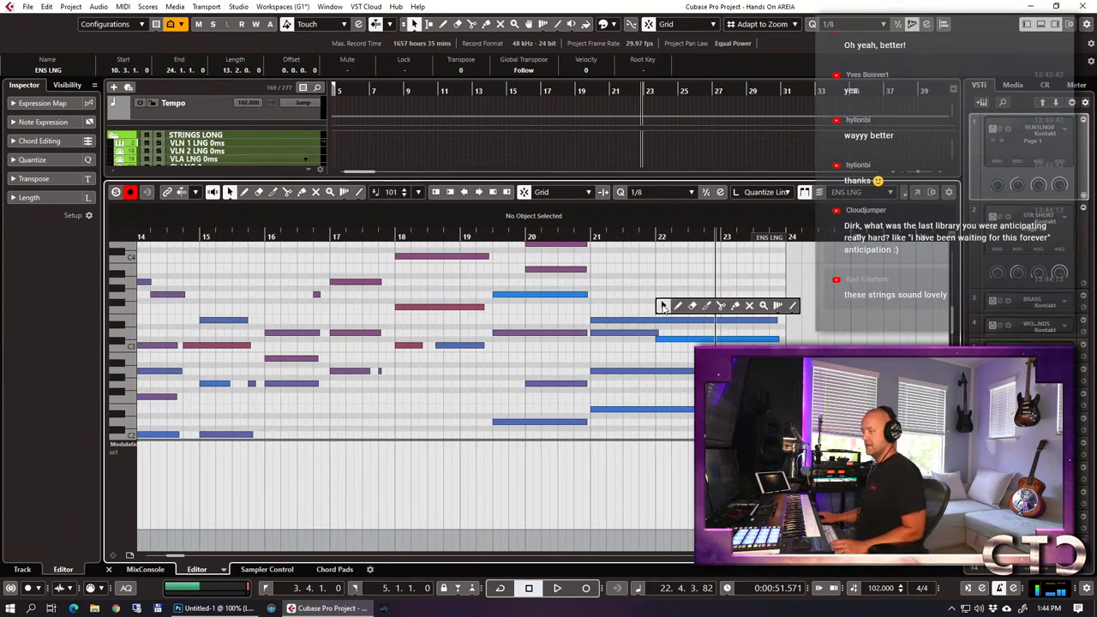
{"action": "left_click", "coordinate": [793, 305]}
{"action": "scroll", "coordinate": [784, 306], "scroll_direction": "down", "scroll_amount": 4}
{"action": "left_click_drag", "start_coordinate": [656, 529], "coordinate": [698, 538]}
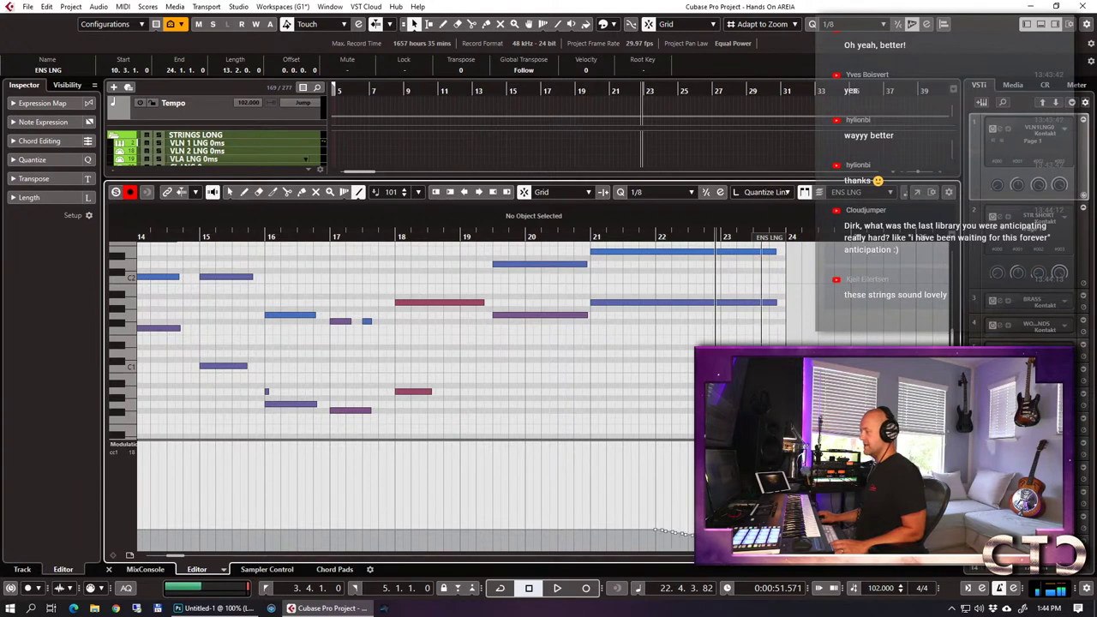
Play the ending from about bar 20 to the end of bar 23 and close the editor.
{"action": "left_click", "coordinate": [567, 250]}
{"action": "key", "text": "space"}
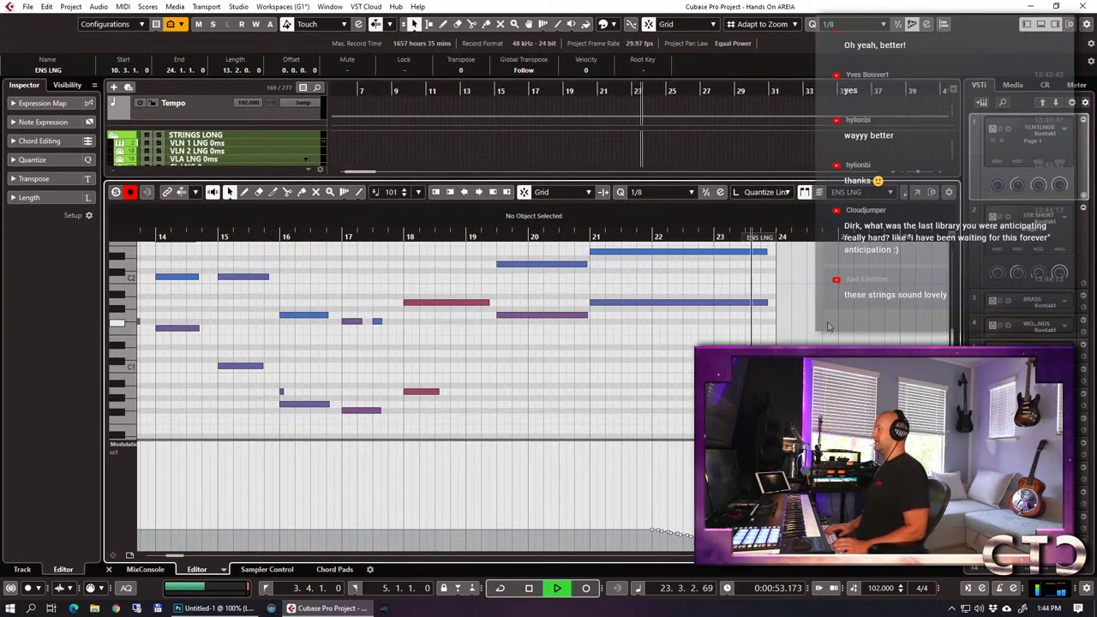
{"action": "key", "text": "space"}
{"action": "key", "text": "ctrl+e"}
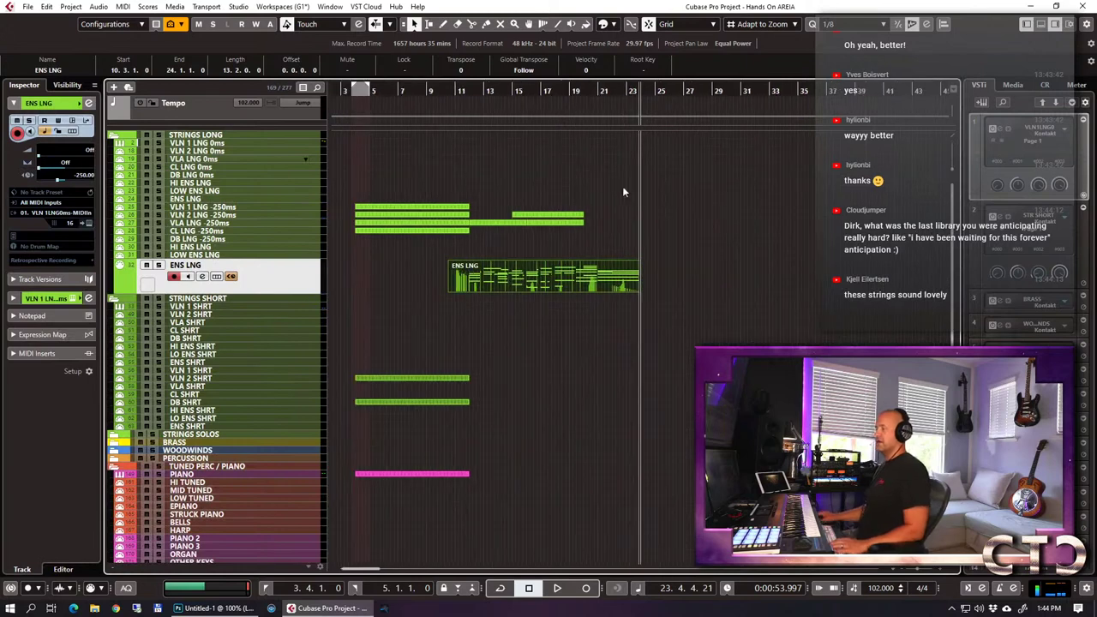
Insert a six-bar part at bar 11 on the PIANO track, move its start to bar 14, and check its notes in the editor.
{"action": "left_click", "coordinate": [529, 110]}
{"action": "key", "text": "h"}
{"action": "left_click", "coordinate": [447, 97]}
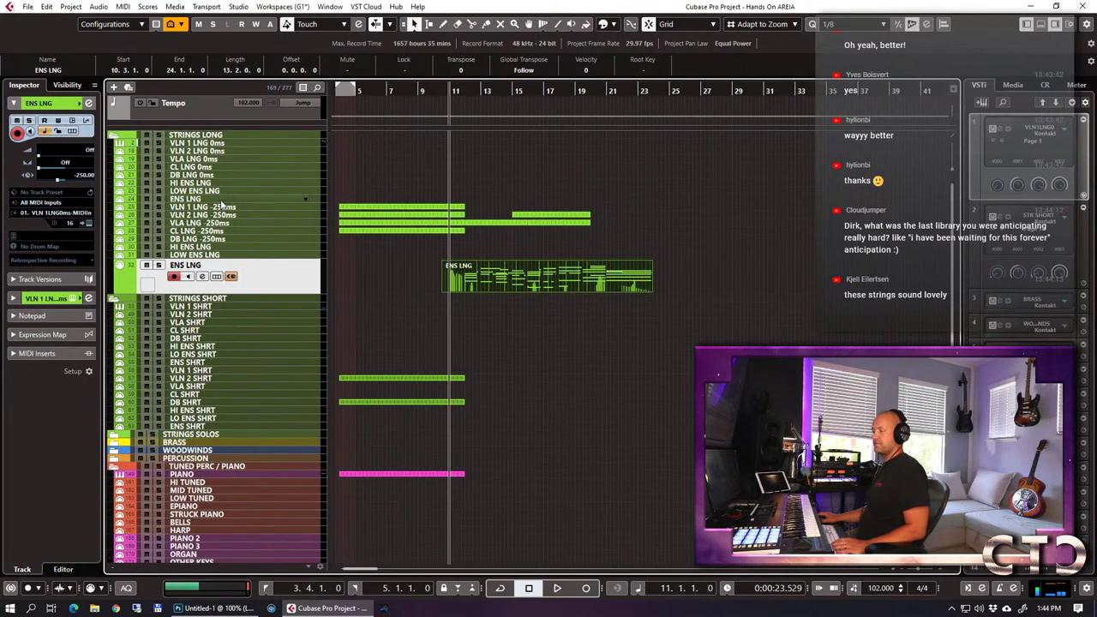
{"action": "left_click", "coordinate": [213, 476]}
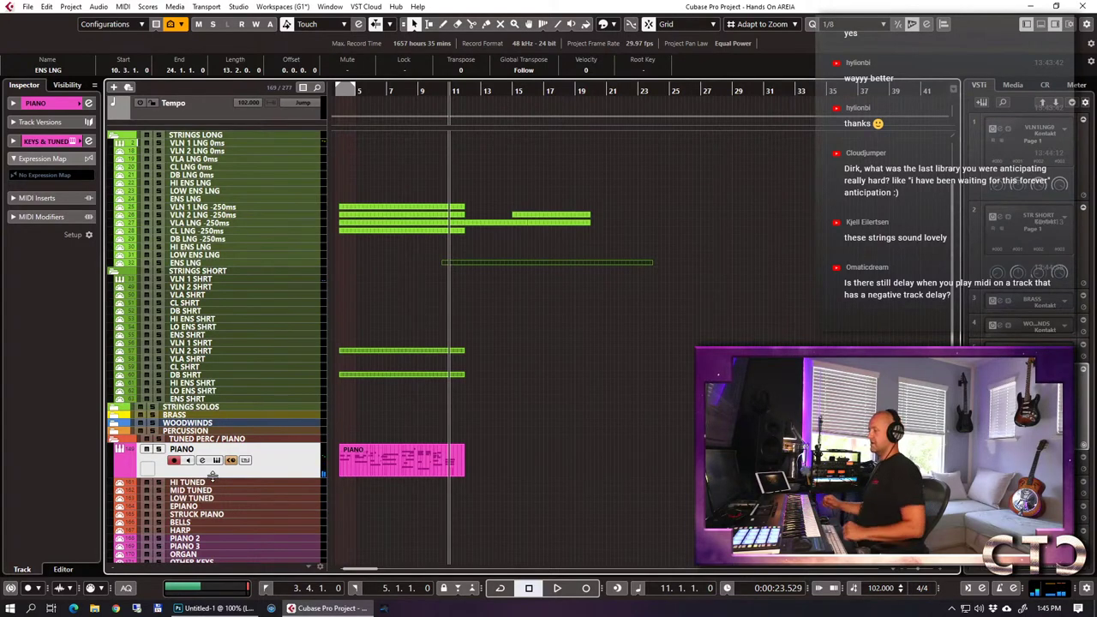
{"action": "key", "text": "ctrl+v"}
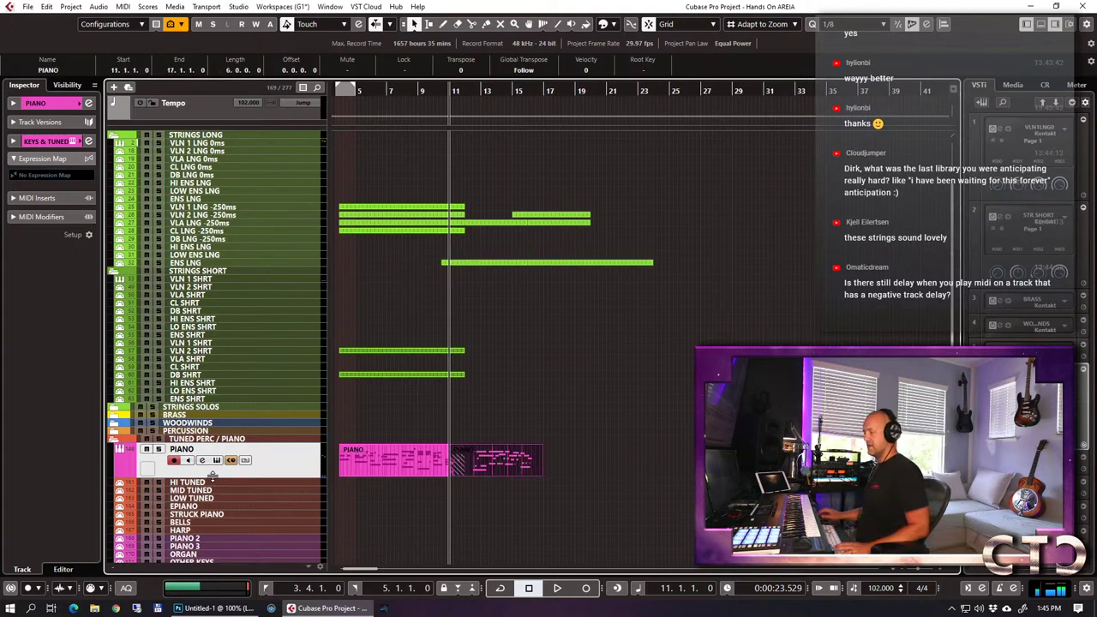
{"action": "left_click_drag", "start_coordinate": [542, 458], "coordinate": [599, 463]}
{"action": "double_click", "coordinate": [514, 463]}
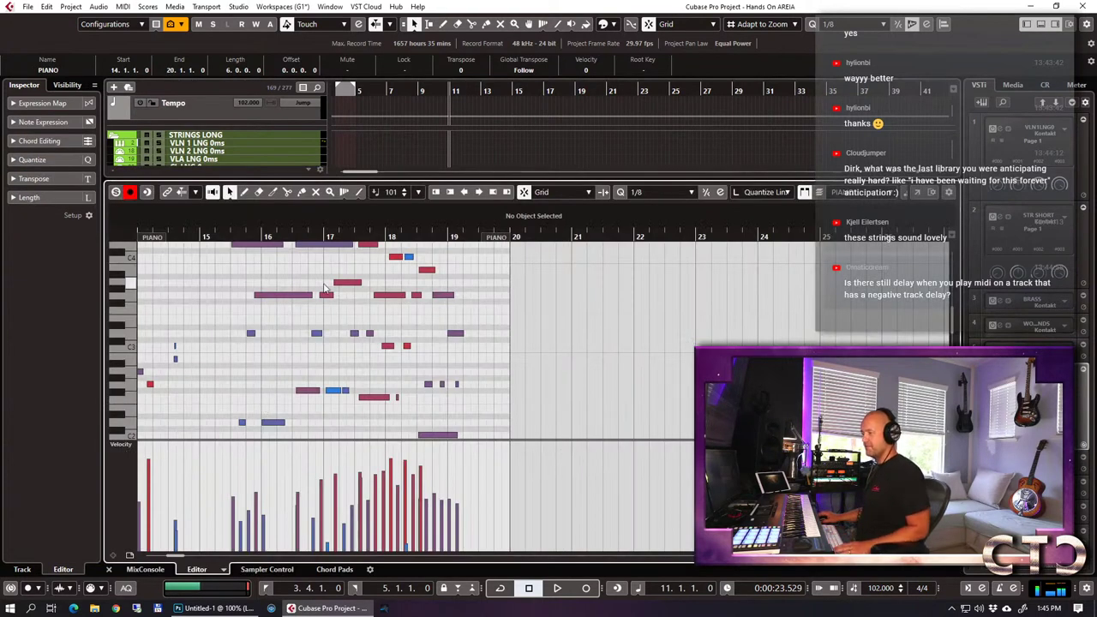
{"action": "key", "text": "ctrl+e"}
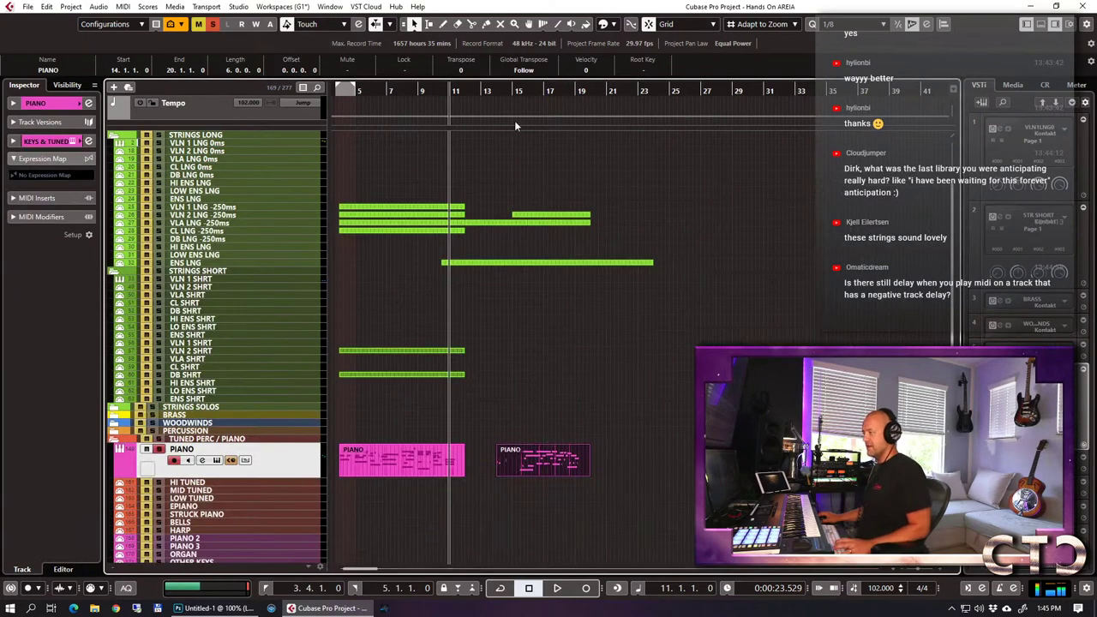
Audition the soloed piano part from about bar 14 to bar 17, clear the solo, and delete the part.
{"action": "left_click_drag", "start_coordinate": [501, 93], "coordinate": [541, 145]}
{"action": "key", "text": "space"}
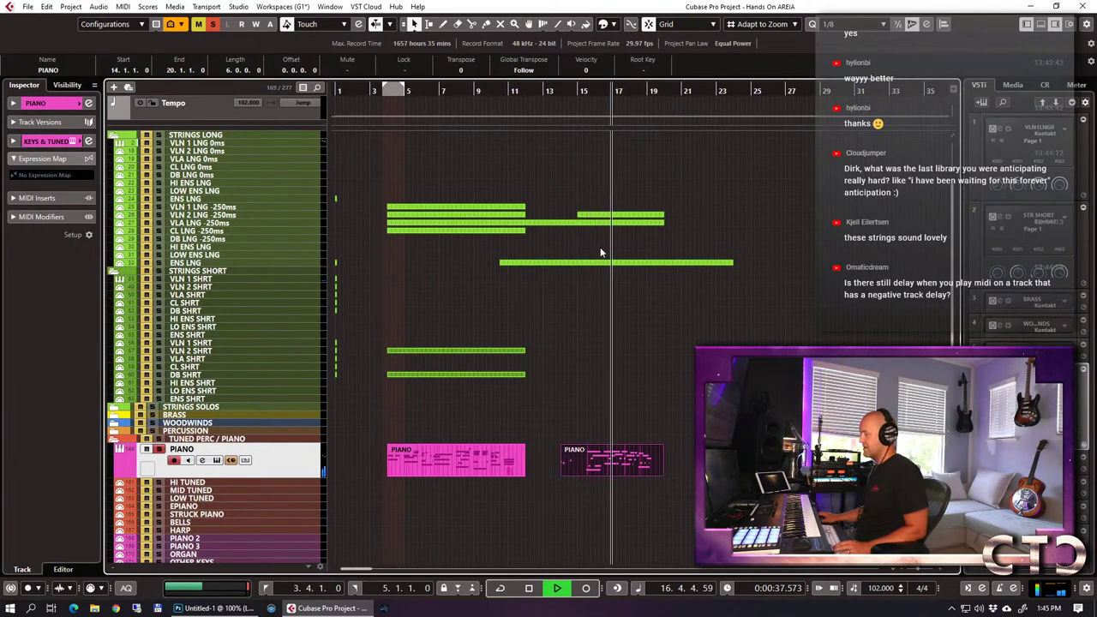
{"action": "left_click", "coordinate": [158, 450]}
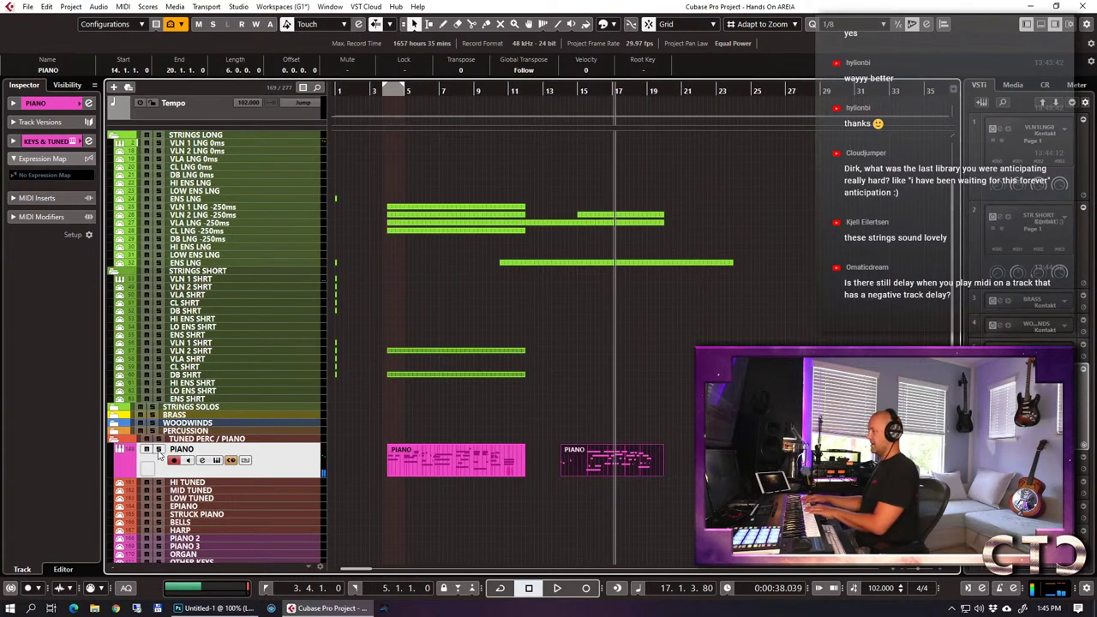
{"action": "key", "text": "Delete"}
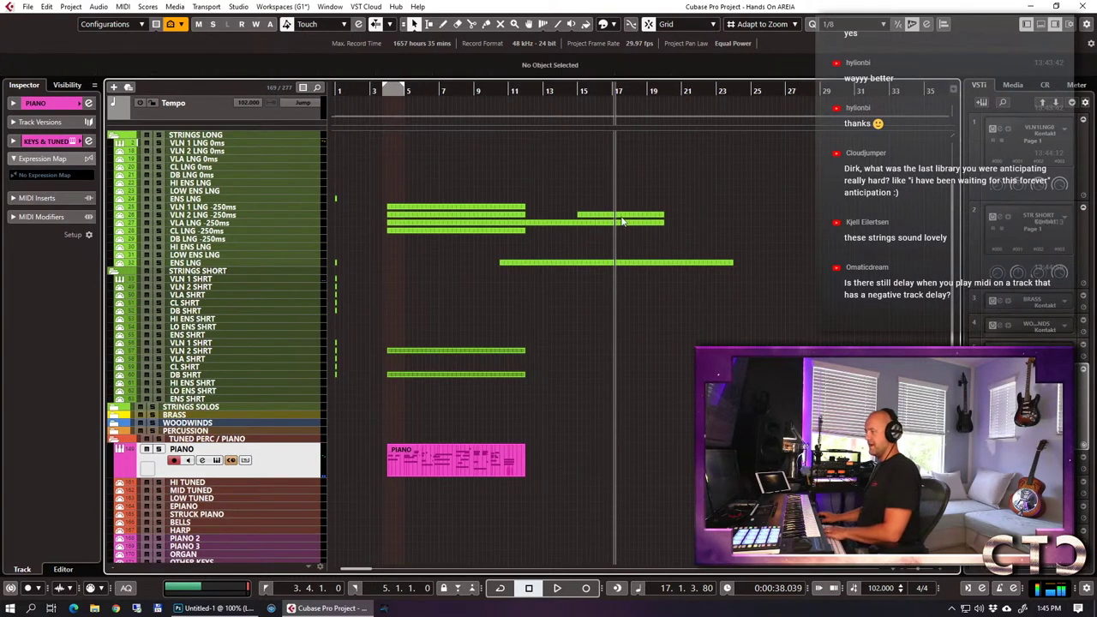
Solo ENS LNG and PIANO, perform piano along from bar 11 to bar 24, and insert the performance as a part with retrospective recording.
{"action": "left_click_drag", "start_coordinate": [509, 90], "coordinate": [500, 262]}
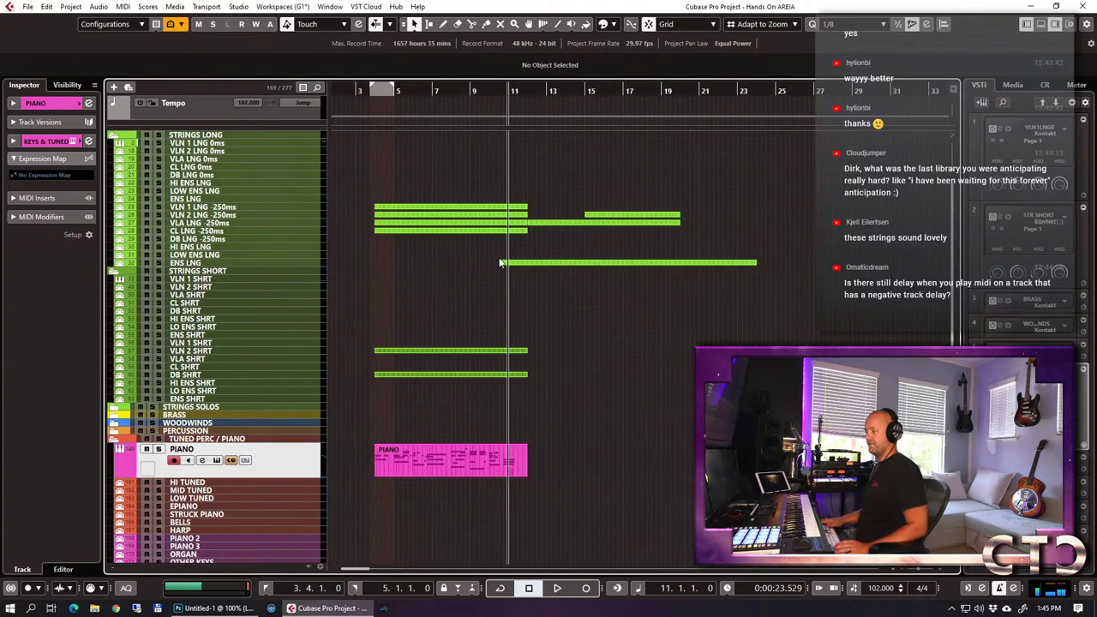
{"action": "left_click", "coordinate": [159, 263]}
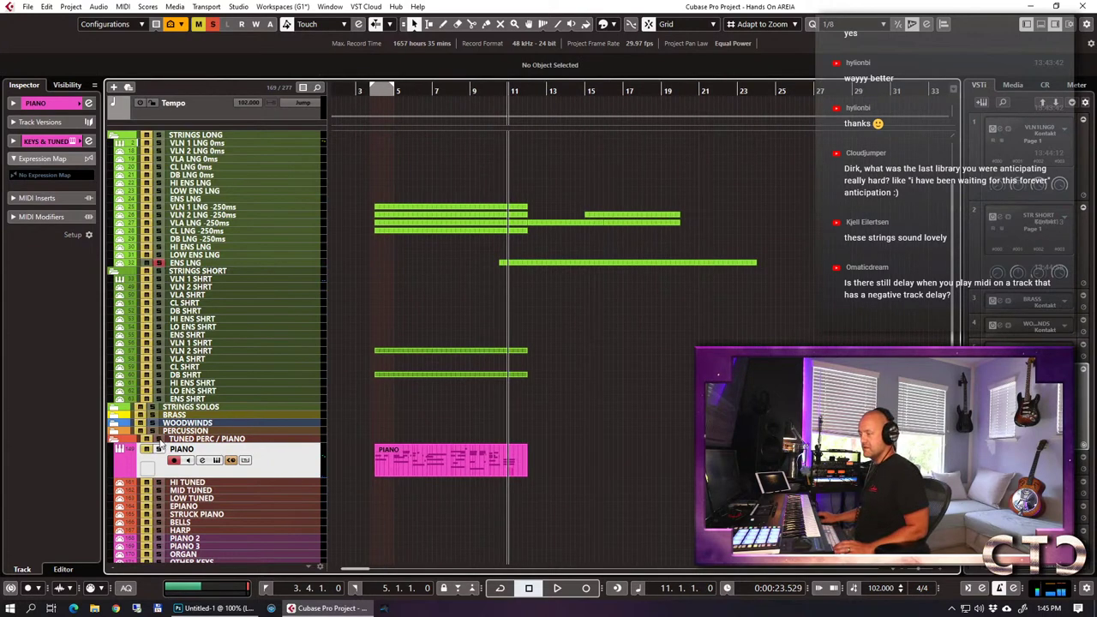
{"action": "key", "text": "space"}
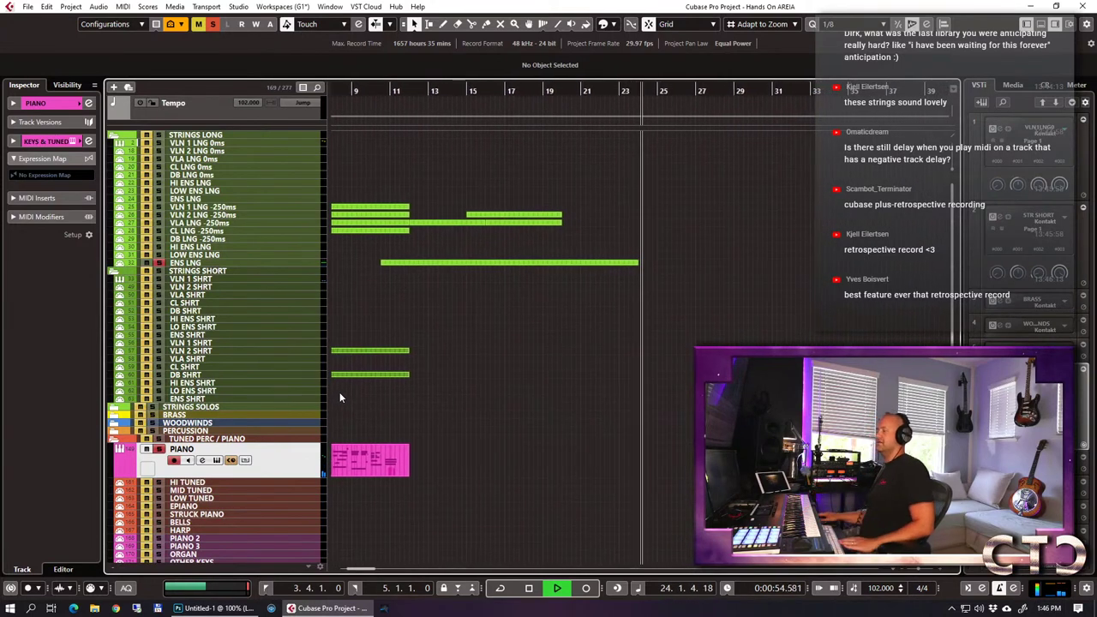
{"action": "key", "text": "space"}
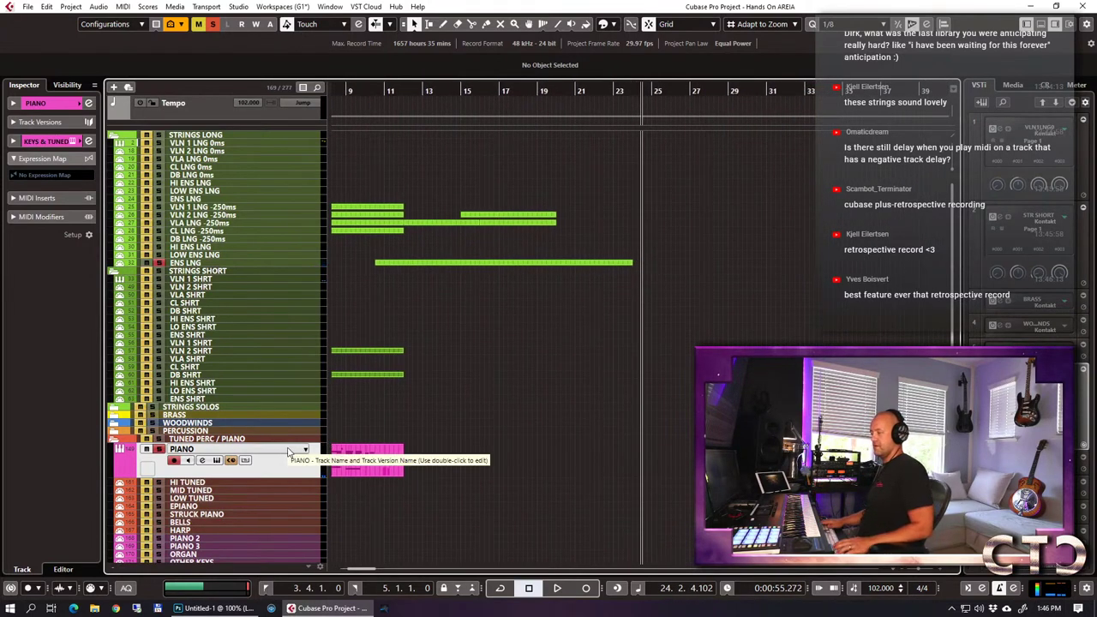
{"action": "key", "text": "shift+KP_Multiply"}
Open the new piano part, select all its notes, and quantize them to 1/16.
{"action": "double_click", "coordinate": [454, 460]}
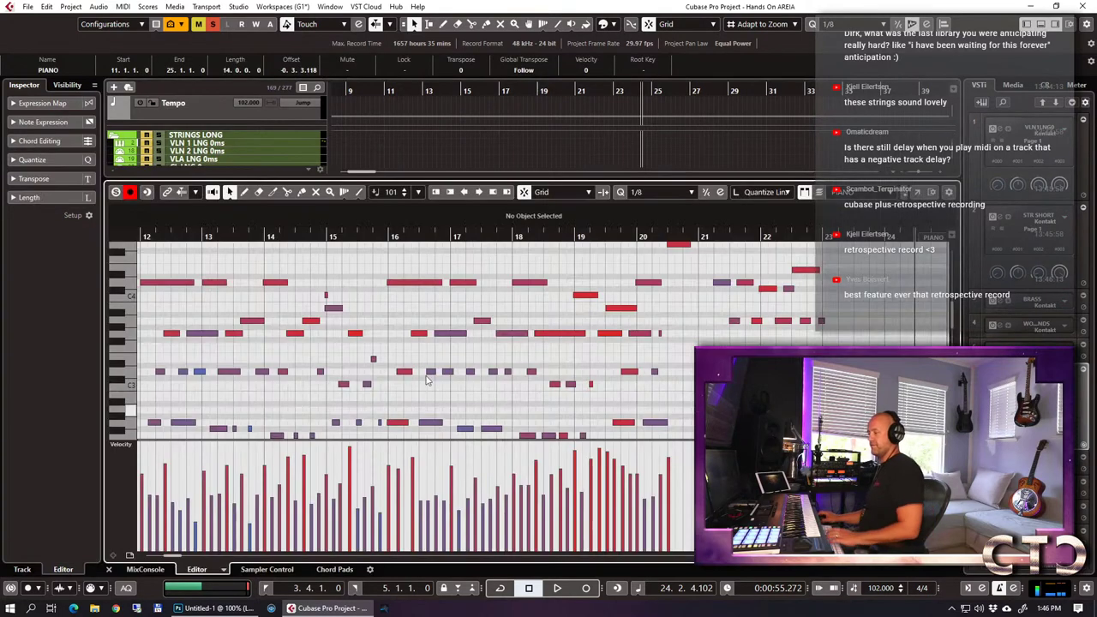
{"action": "scroll", "coordinate": [538, 321], "scroll_direction": "down", "scroll_amount": 5}
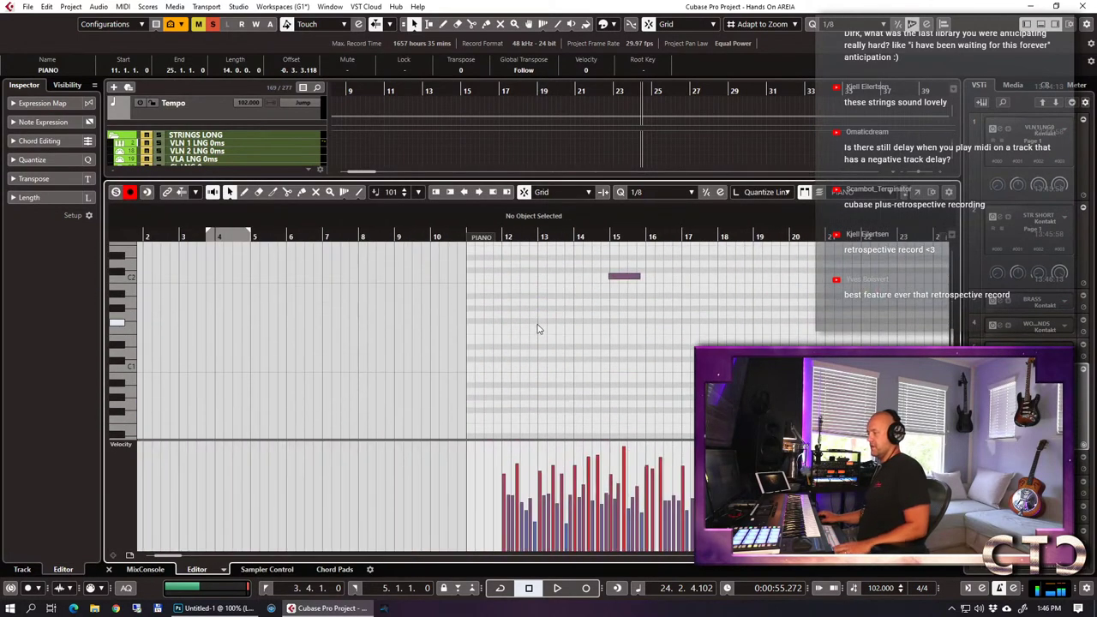
{"action": "left_click_drag", "start_coordinate": [407, 427], "coordinate": [840, 289]}
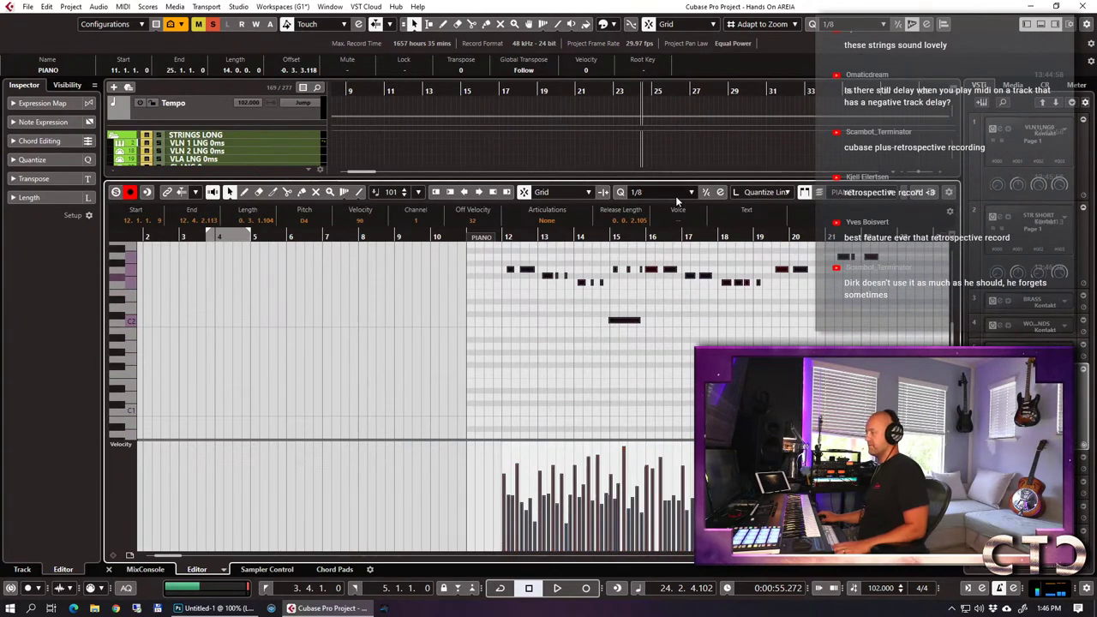
{"action": "left_click", "coordinate": [677, 193]}
{"action": "left_click", "coordinate": [677, 246]}
Play the quantized piano notes from bar 12 to about bar 15 with a closer view of them.
{"action": "left_click", "coordinate": [505, 237]}
{"action": "key", "text": "space"}
{"action": "key", "text": "h"}
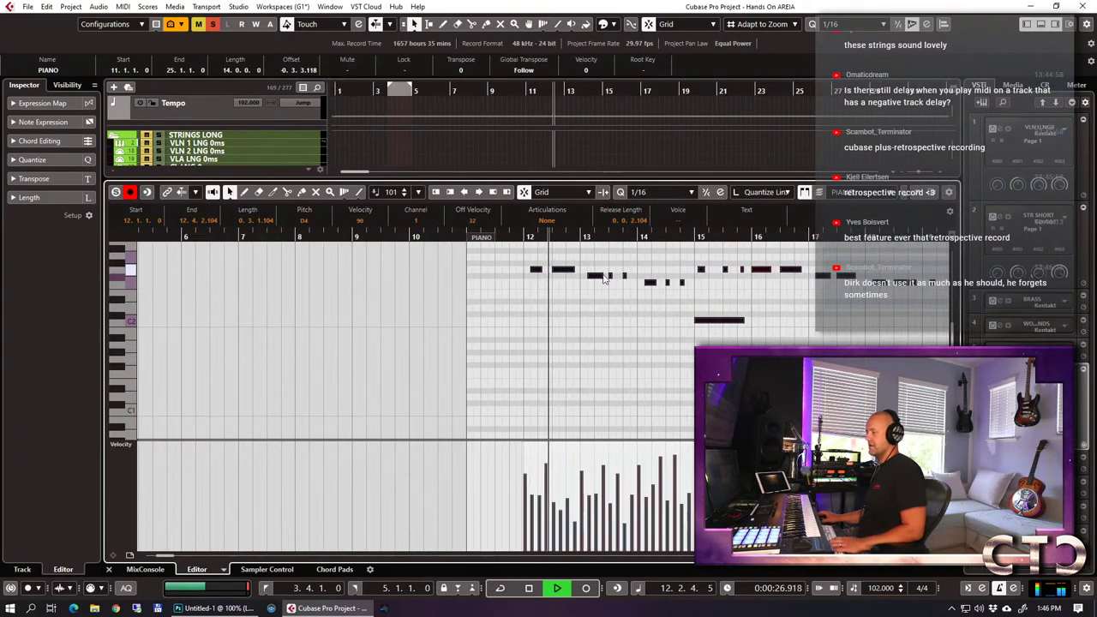
{"action": "key", "text": "h"}
{"action": "key", "text": "h"}
{"action": "key", "text": "shift+h"}
{"action": "key", "text": "shift+h"}
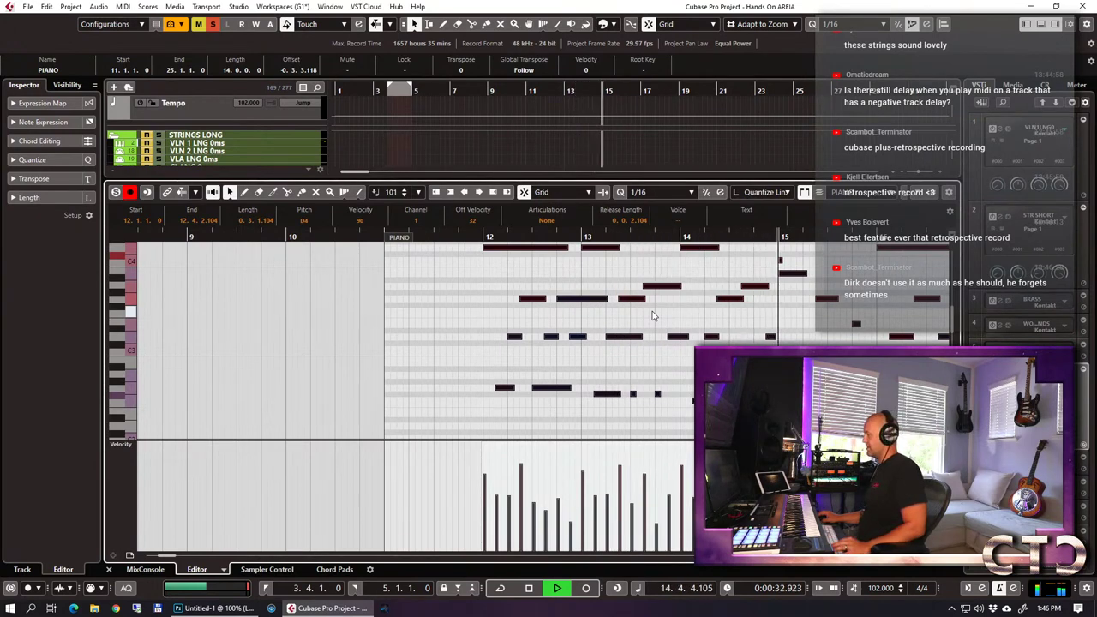
{"action": "key", "text": "space"}
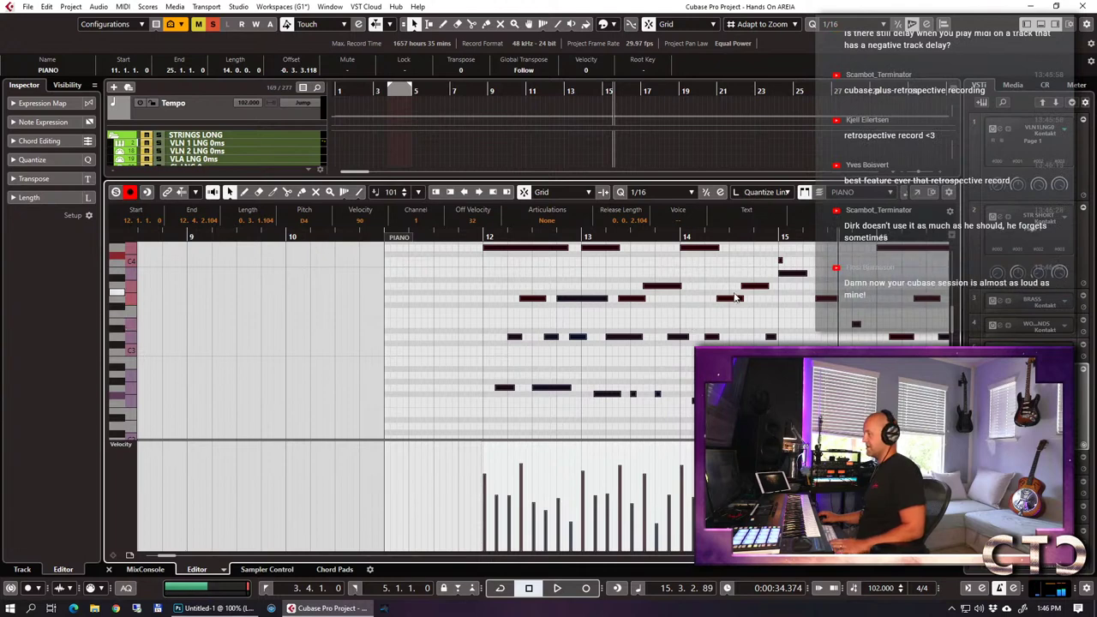
Remove the stray short piano notes at the start of bar 15 and just before bar 12, auditioning bar 15 from 14.3.3.
{"action": "left_click", "coordinate": [780, 261]}
{"action": "left_click", "coordinate": [739, 236]}
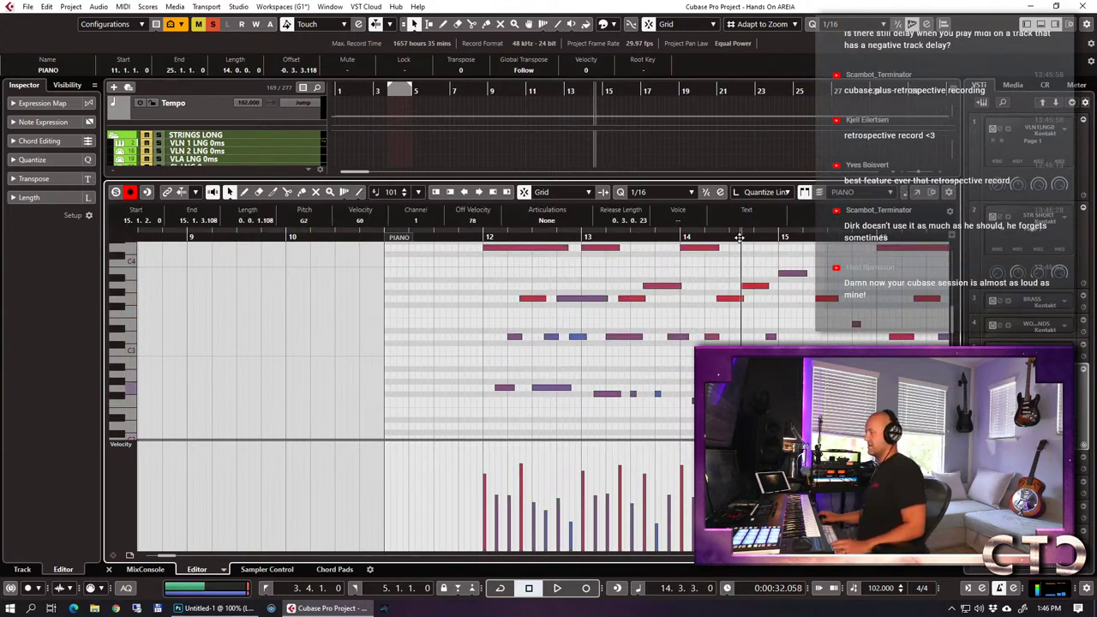
{"action": "key", "text": "space"}
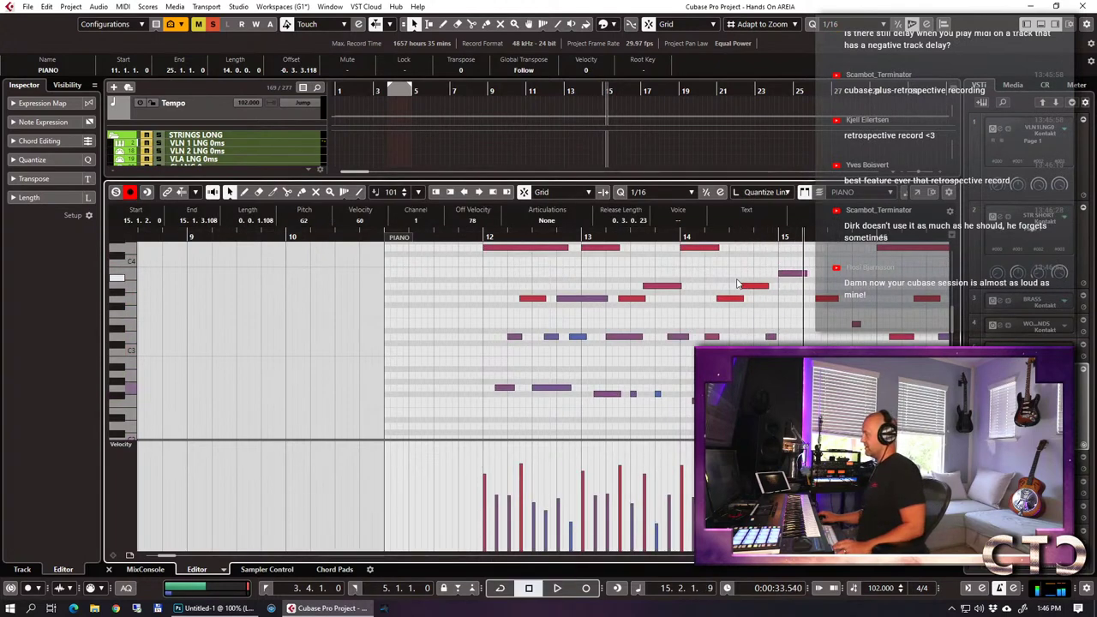
{"action": "left_click", "coordinate": [460, 246]}
{"action": "scroll", "coordinate": [452, 265], "scroll_direction": "up", "scroll_amount": 2}
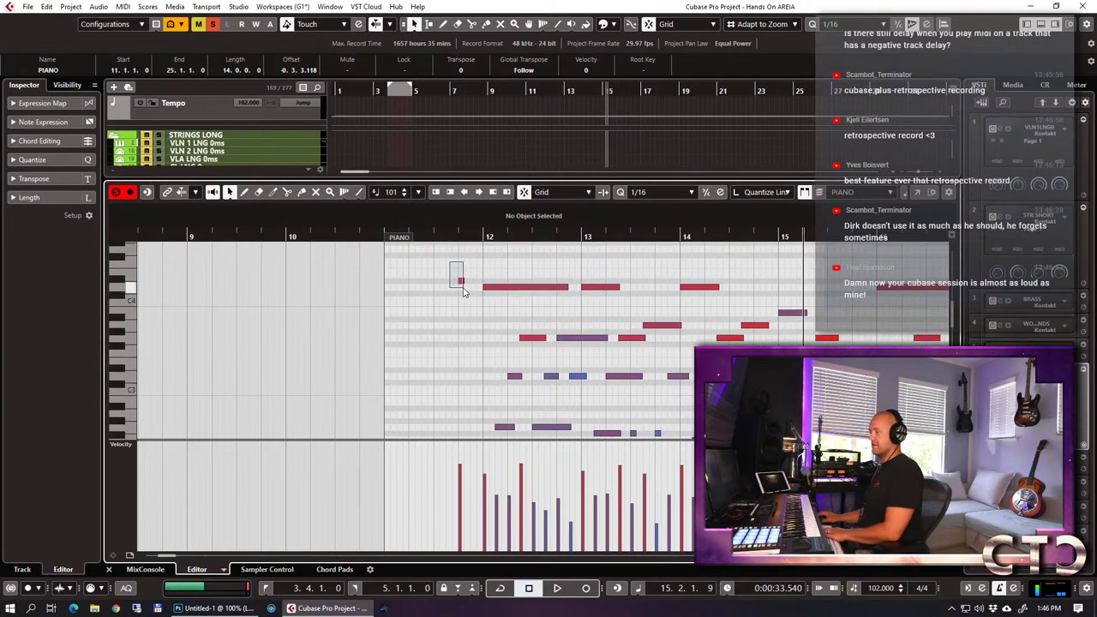
{"action": "key", "text": "ctrl+z"}
Play the piano from bar 12, move the C3 note in bar 15 to 15.2.1, and replay that bar.
{"action": "left_click_drag", "start_coordinate": [477, 233], "coordinate": [483, 251]}
{"action": "key", "text": "space"}
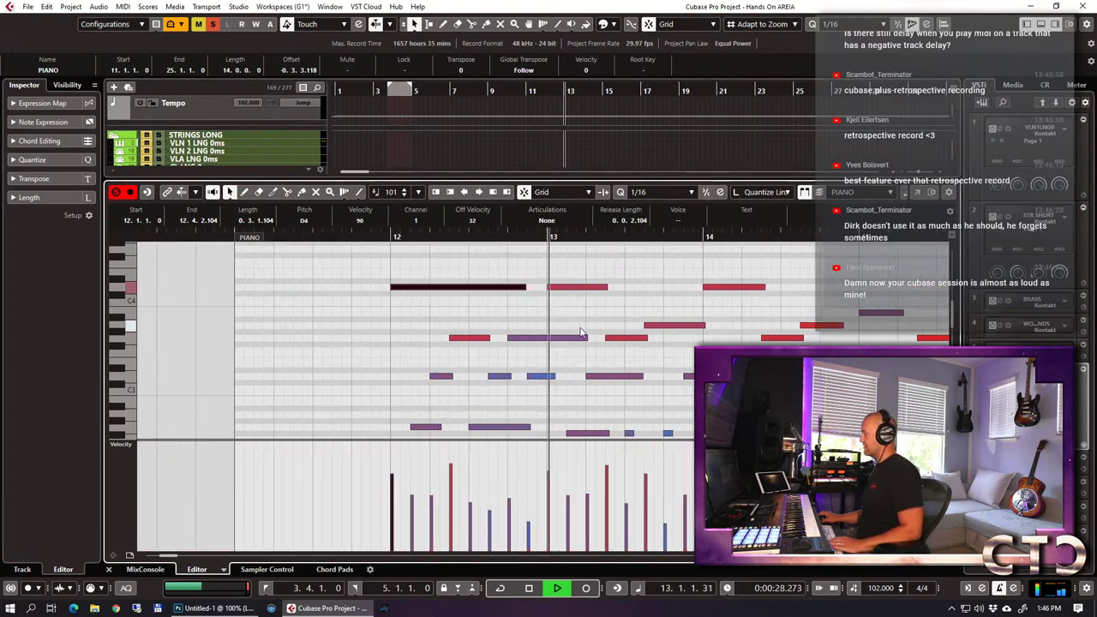
{"action": "scroll", "coordinate": [687, 322], "scroll_direction": "down", "scroll_amount": 2}
{"action": "scroll", "coordinate": [767, 305], "scroll_direction": "down", "scroll_amount": 3}
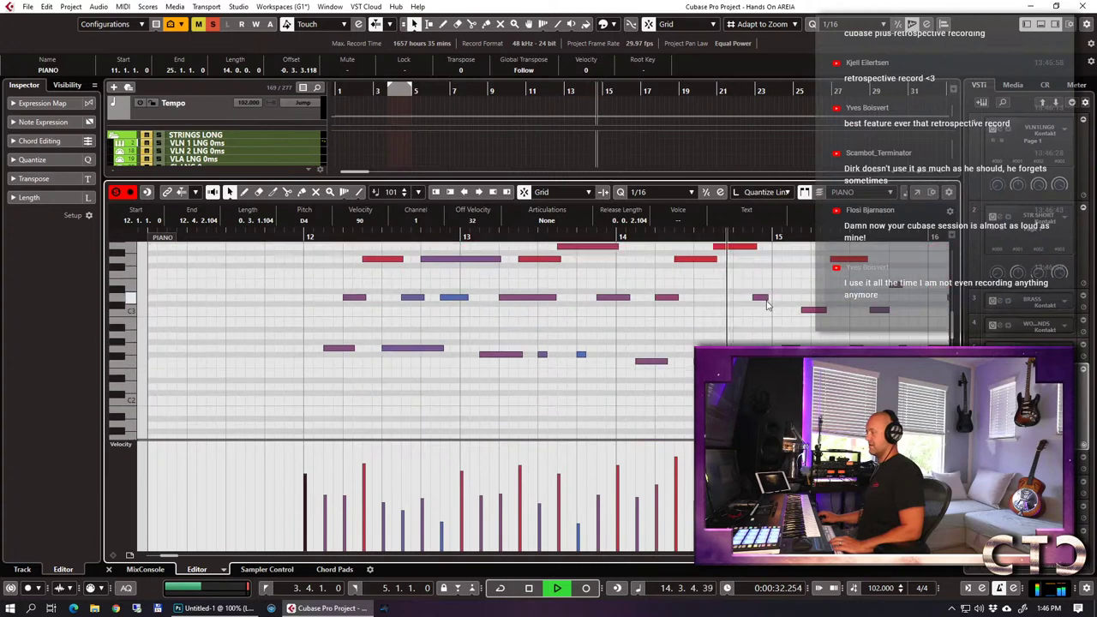
{"action": "scroll", "coordinate": [766, 305], "scroll_direction": "up", "scroll_amount": 2}
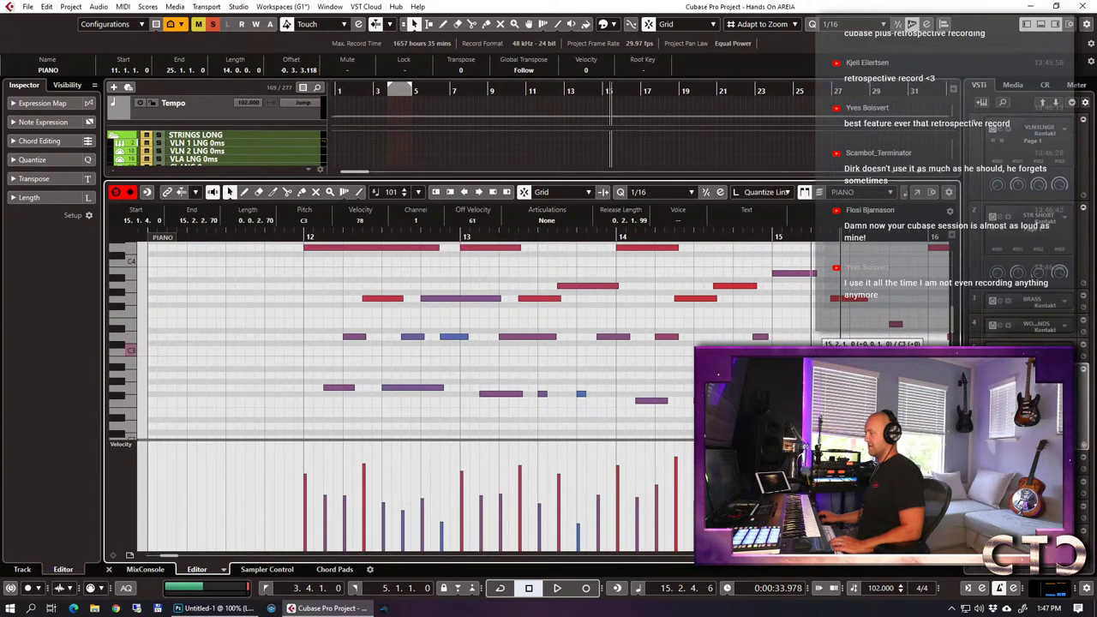
{"action": "key", "text": "space"}
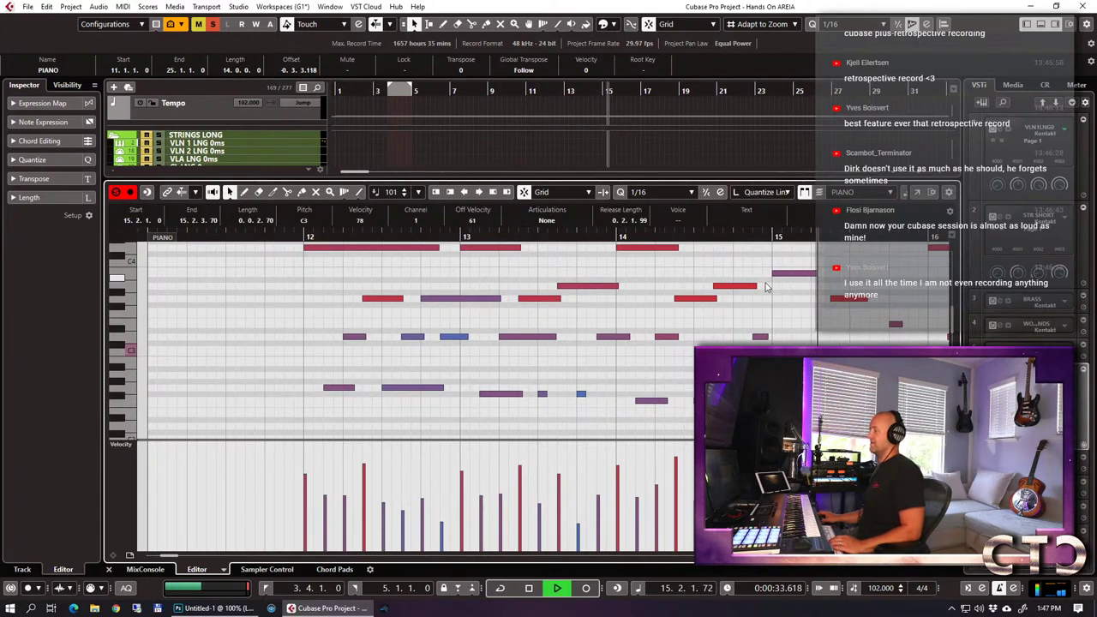
{"action": "key", "text": "g"}
{"action": "key", "text": "space"}
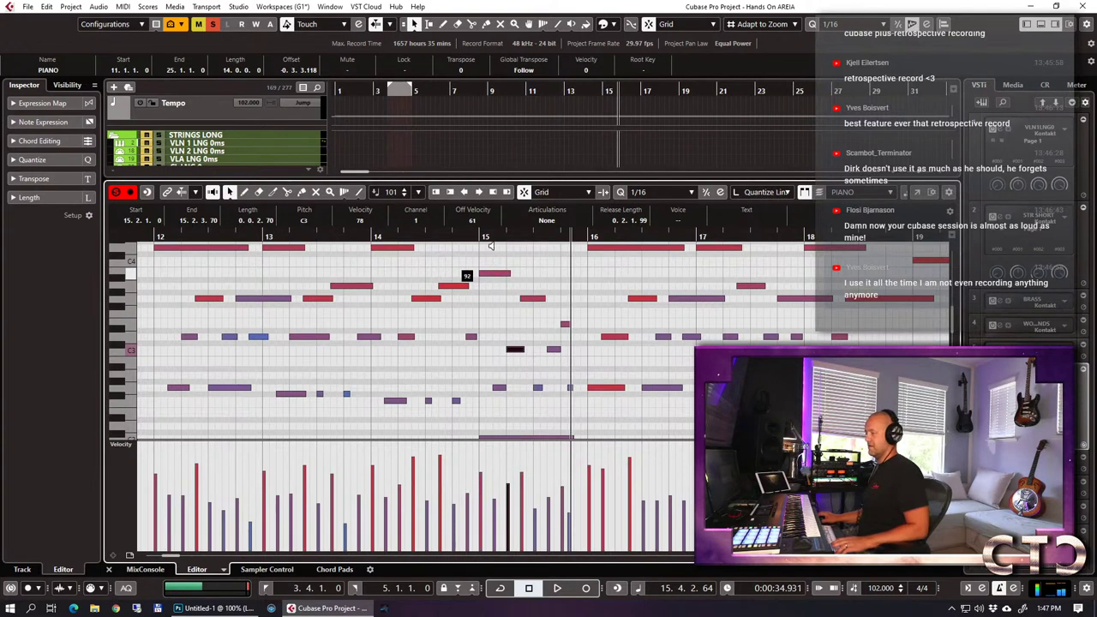
Play the piano from about bar 15 to bar 18, set the quantize value to 1/8, and deselect all notes.
{"action": "key", "text": "space"}
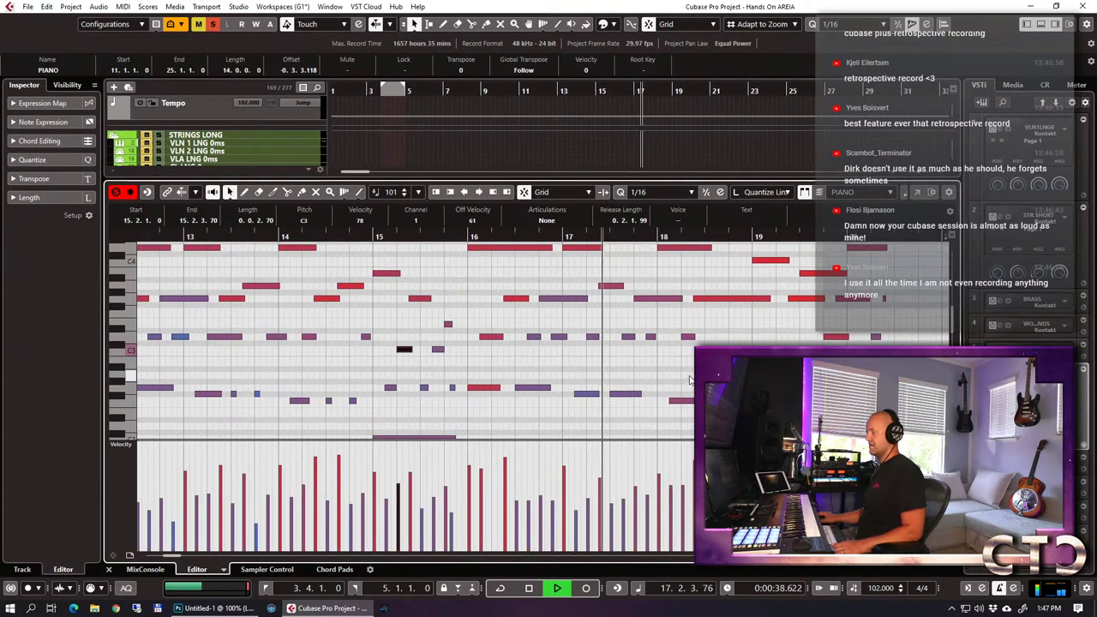
{"action": "key", "text": "space"}
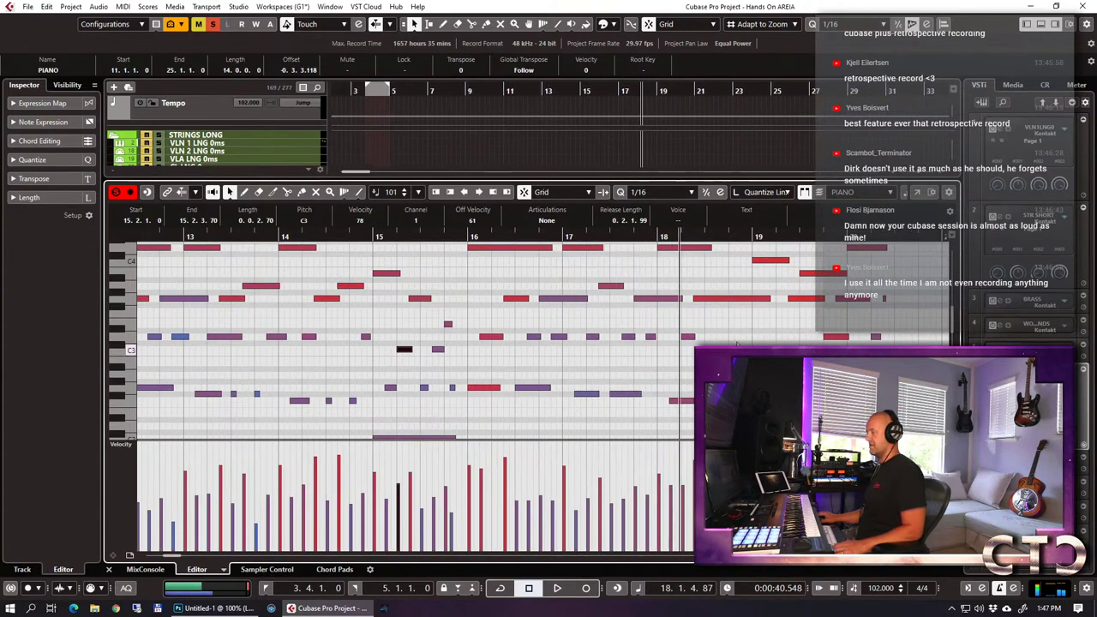
{"action": "left_click", "coordinate": [645, 195]}
{"action": "left_click", "coordinate": [684, 249]}
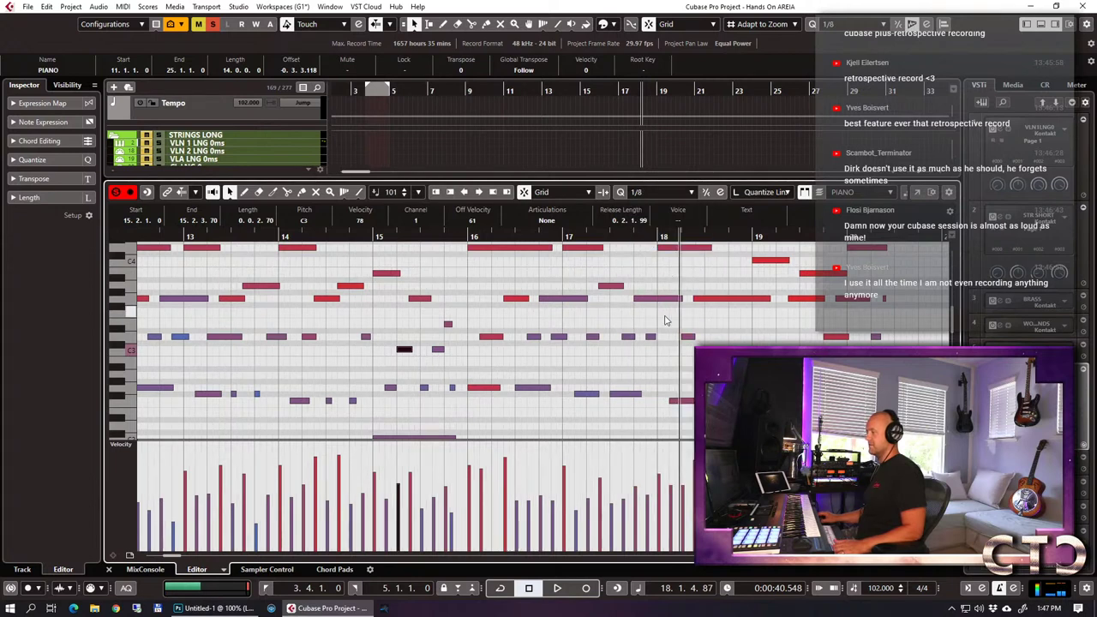
{"action": "left_click", "coordinate": [710, 318]}
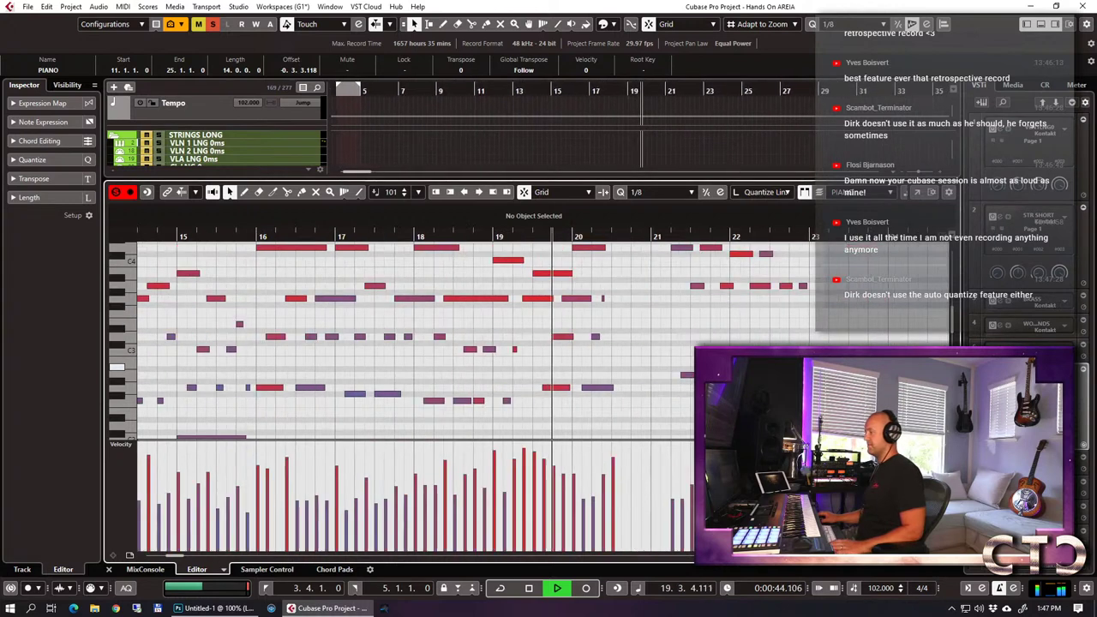
Move the opening piano notes of bar 21 earlier, with the A2 starting at 21.1.1, and audition them through to bar 23.
{"action": "scroll", "coordinate": [620, 344], "scroll_direction": "up", "scroll_amount": 3}
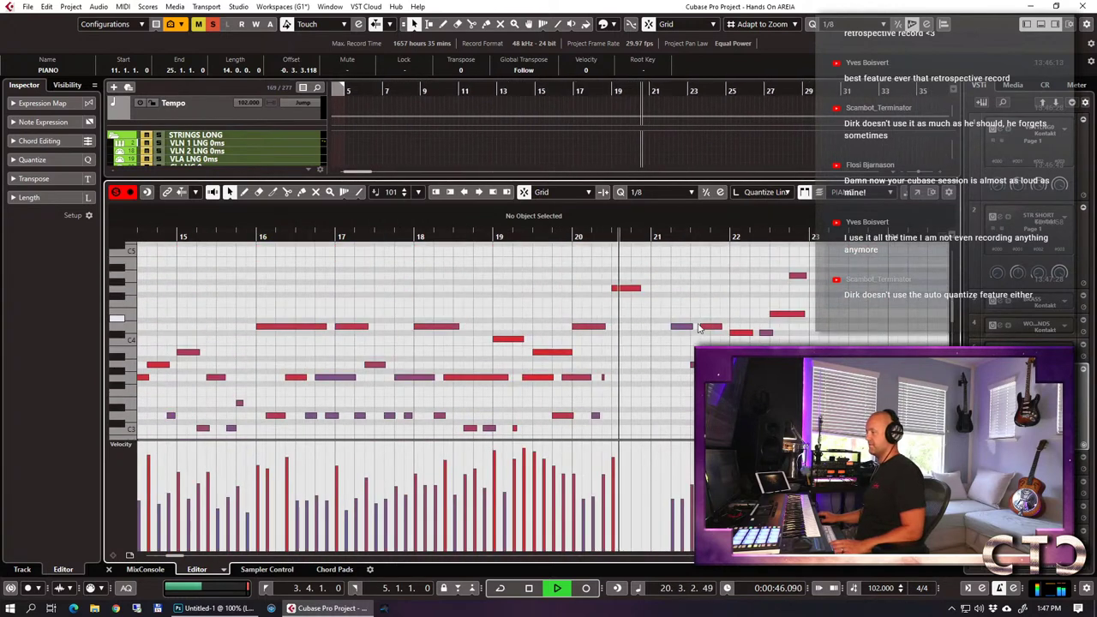
{"action": "scroll", "coordinate": [636, 321], "scroll_direction": "down", "scroll_amount": 2}
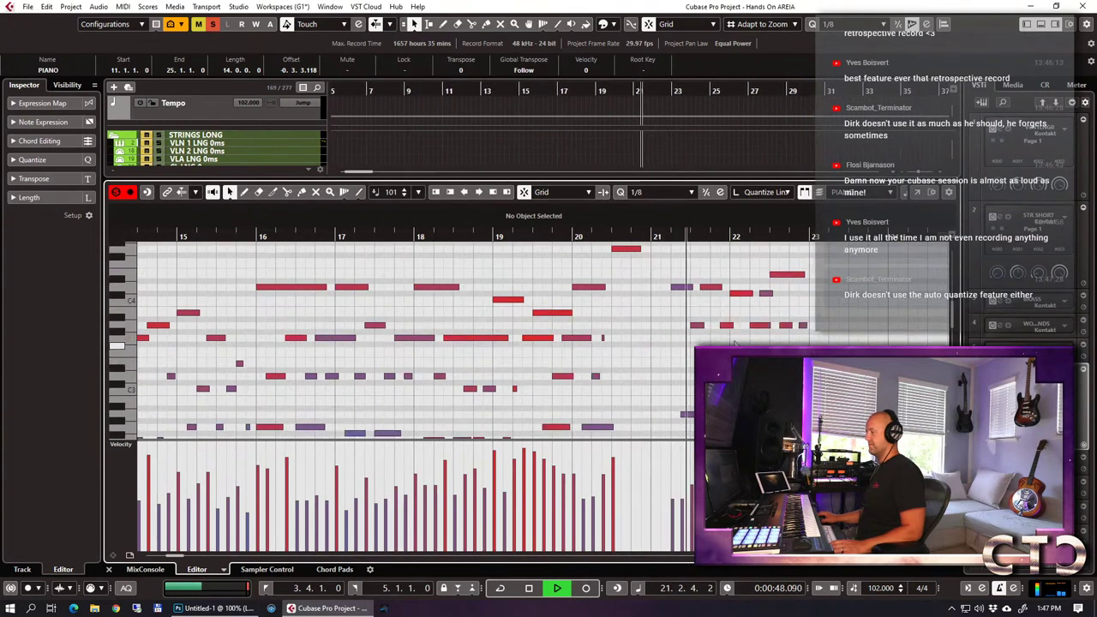
{"action": "key", "text": "space"}
{"action": "left_click_drag", "start_coordinate": [672, 288], "coordinate": [654, 300]}
{"action": "left_click", "coordinate": [695, 312]}
{"action": "left_click", "coordinate": [694, 325]}
{"action": "left_click_drag", "start_coordinate": [695, 329], "coordinate": [651, 295]}
{"action": "scroll", "coordinate": [685, 383], "scroll_direction": "down", "scroll_amount": 3}
{"action": "left_click", "coordinate": [653, 240]}
{"action": "key", "text": "space"}
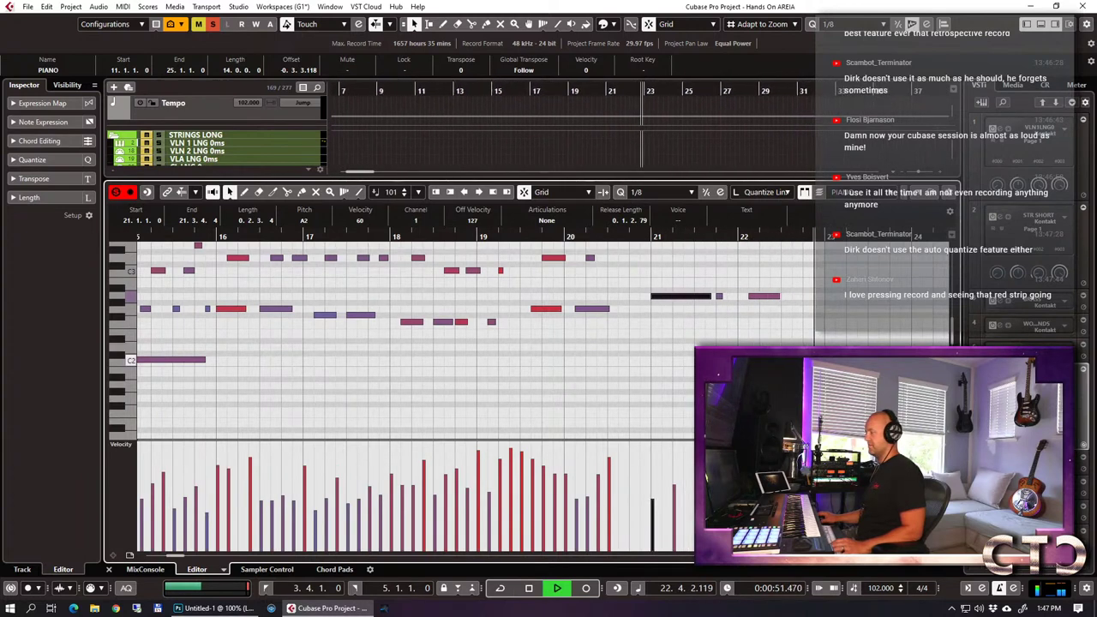
{"action": "key", "text": "space"}
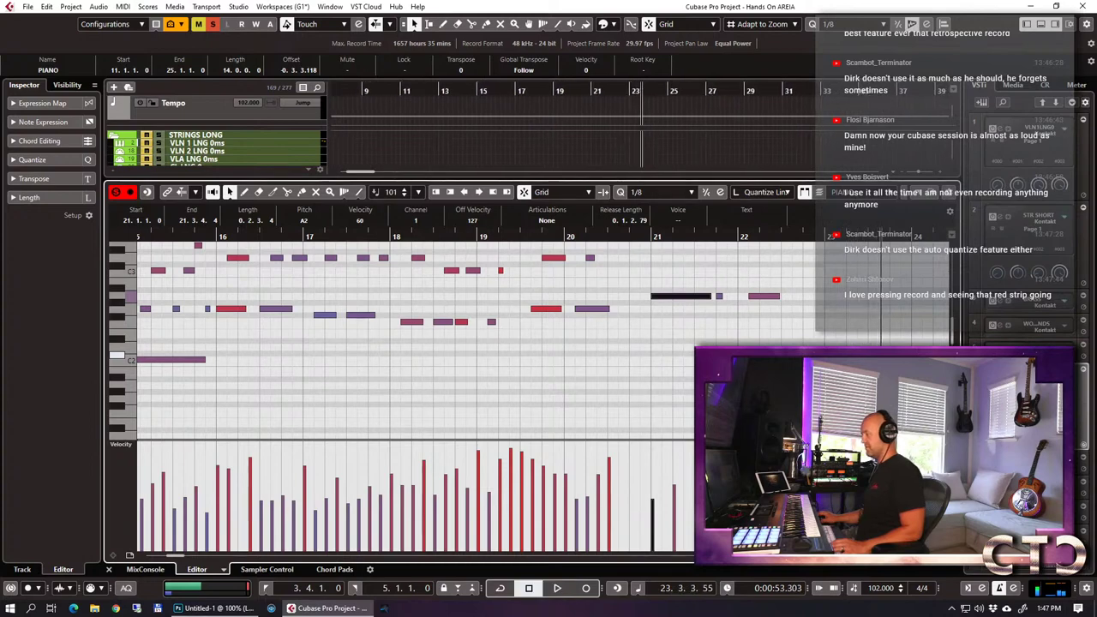
Leave the piano editor, deactivate all solos, and play the full arrangement from about bar 9 to the end of bar 14.
{"action": "key", "text": "Return"}
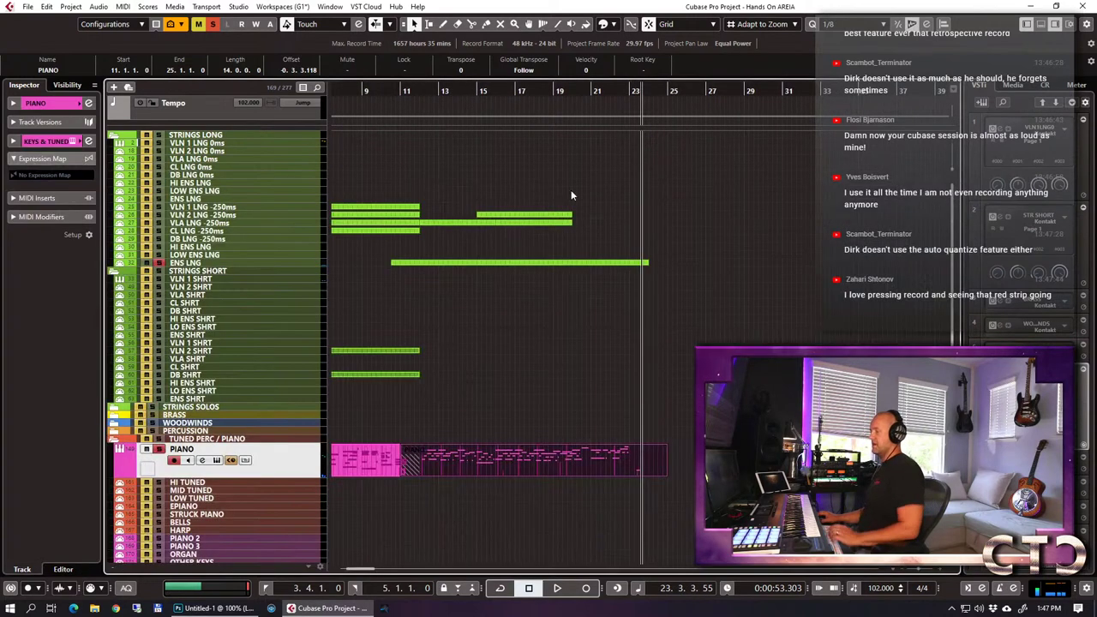
{"action": "left_click", "coordinate": [371, 343]}
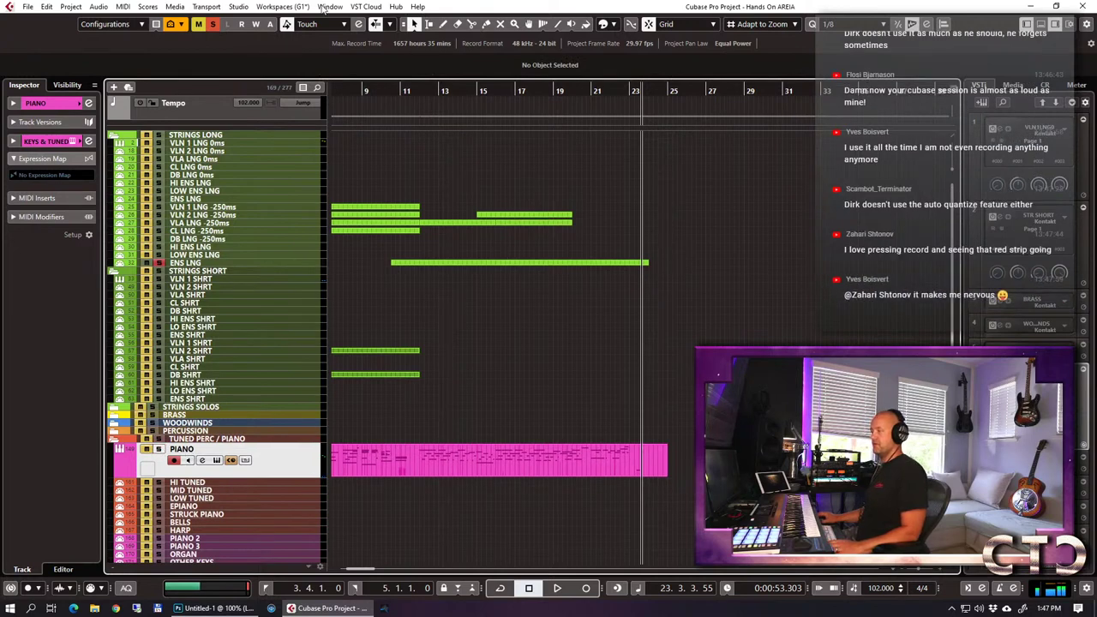
{"action": "left_click", "coordinate": [213, 25]}
{"action": "left_click_drag", "start_coordinate": [365, 92], "coordinate": [536, 187]}
{"action": "key", "text": "space"}
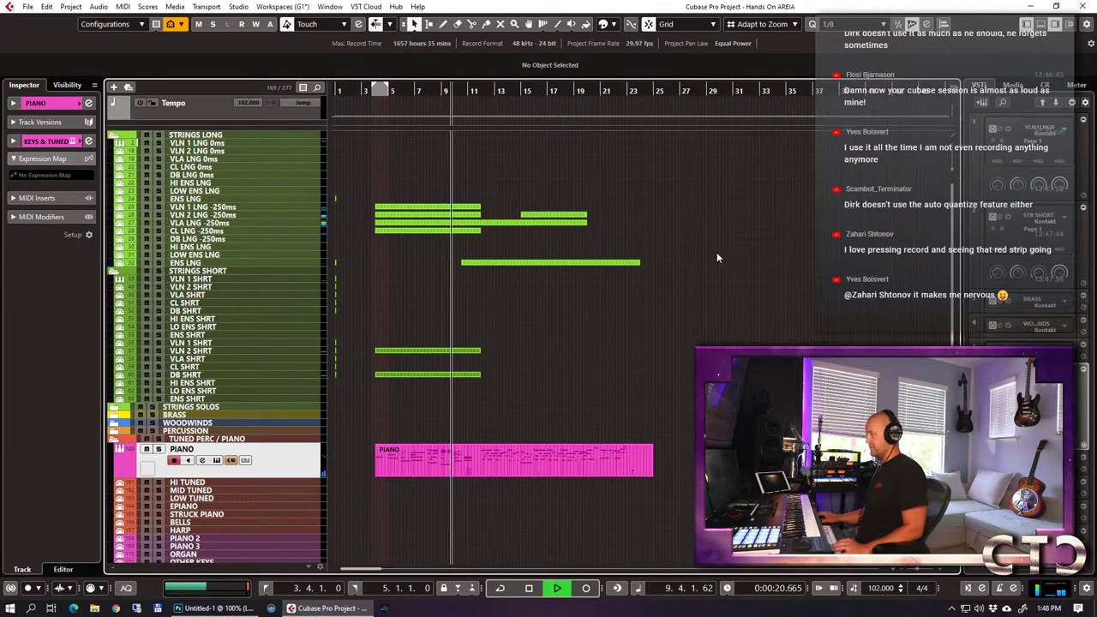
{"action": "key", "text": "g"}
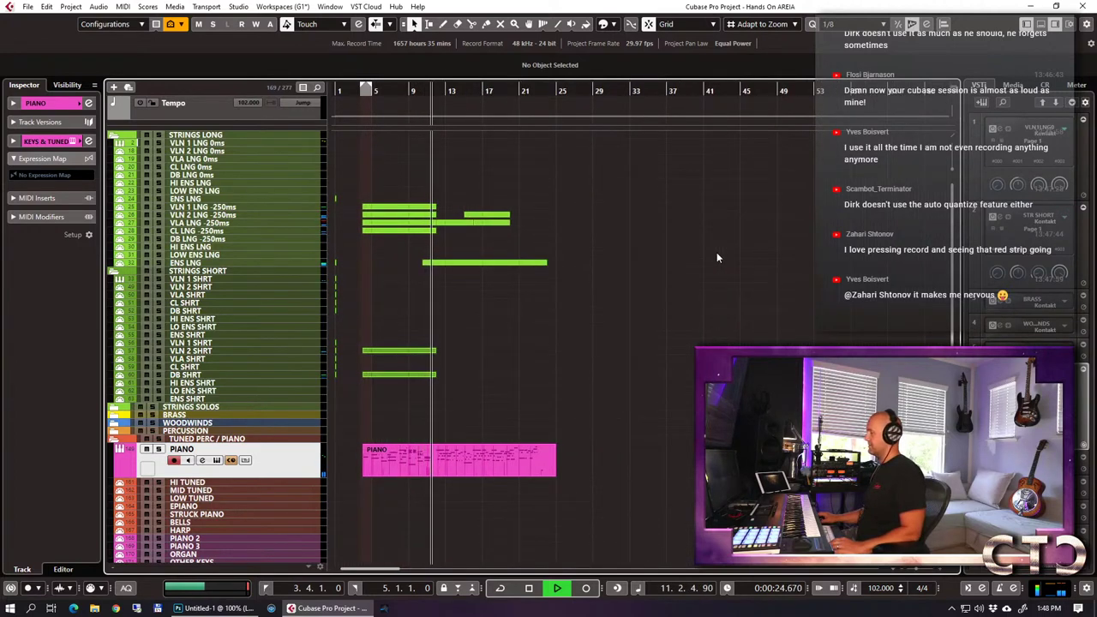
{"action": "key", "text": "h"}
{"action": "key", "text": "h"}
{"action": "key", "text": "h"}
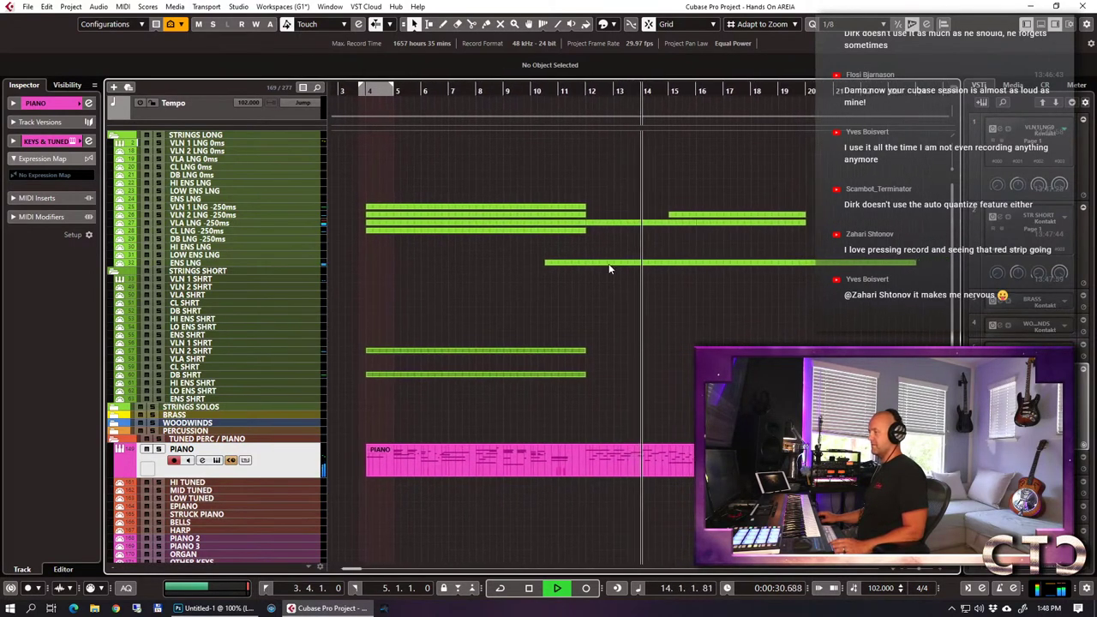
{"action": "key", "text": "space"}
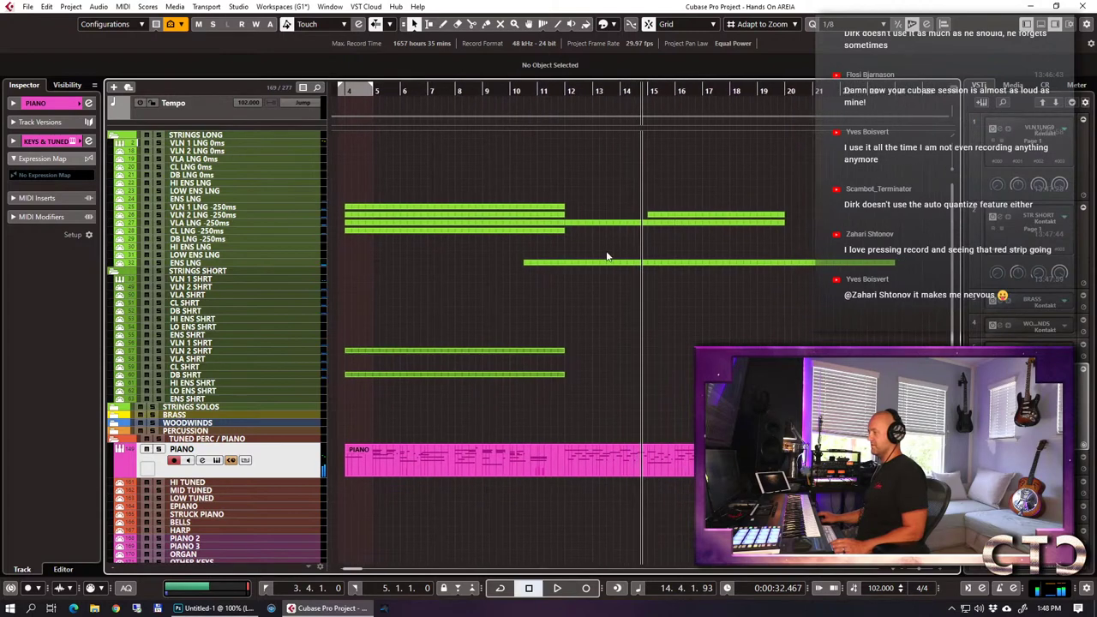
Open the ENS LNG part, examine its CC 11 (Expression) data in the controller lane, and return to the arrangement.
{"action": "left_click_drag", "start_coordinate": [602, 261], "coordinate": [721, 330]}
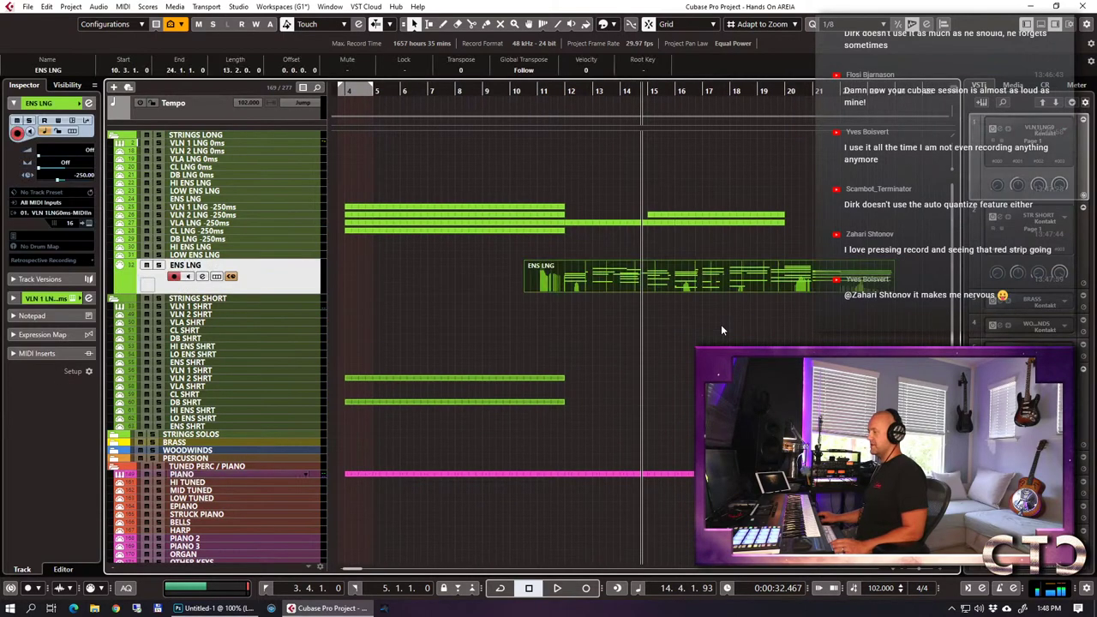
{"action": "double_click", "coordinate": [704, 290]}
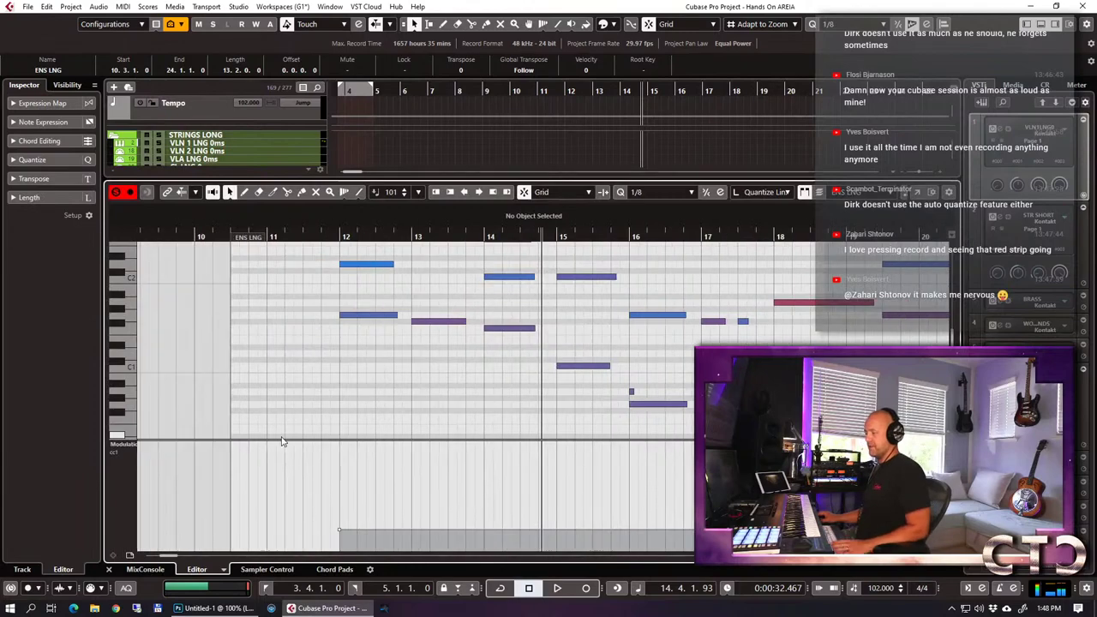
{"action": "left_click", "coordinate": [123, 444]}
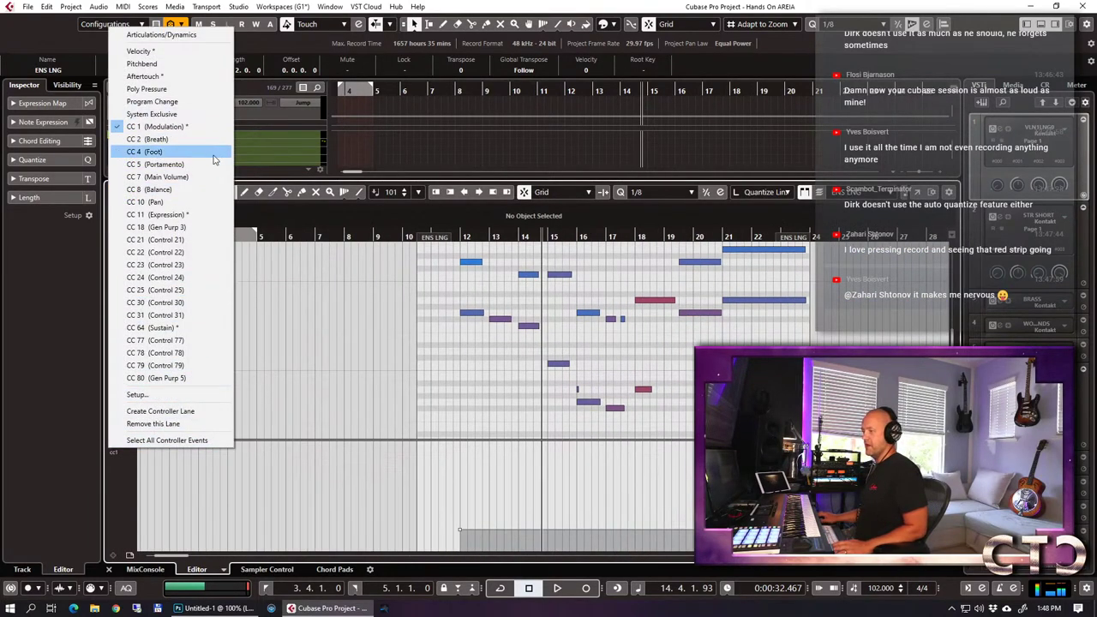
{"action": "left_click", "coordinate": [216, 215]}
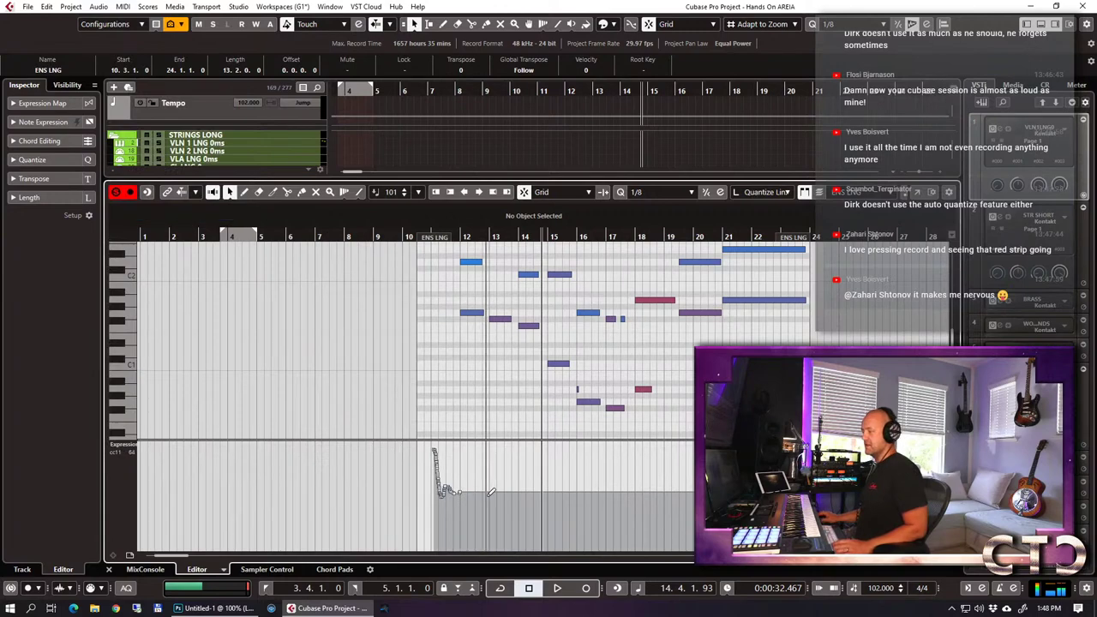
{"action": "key", "text": "ctrl+e"}
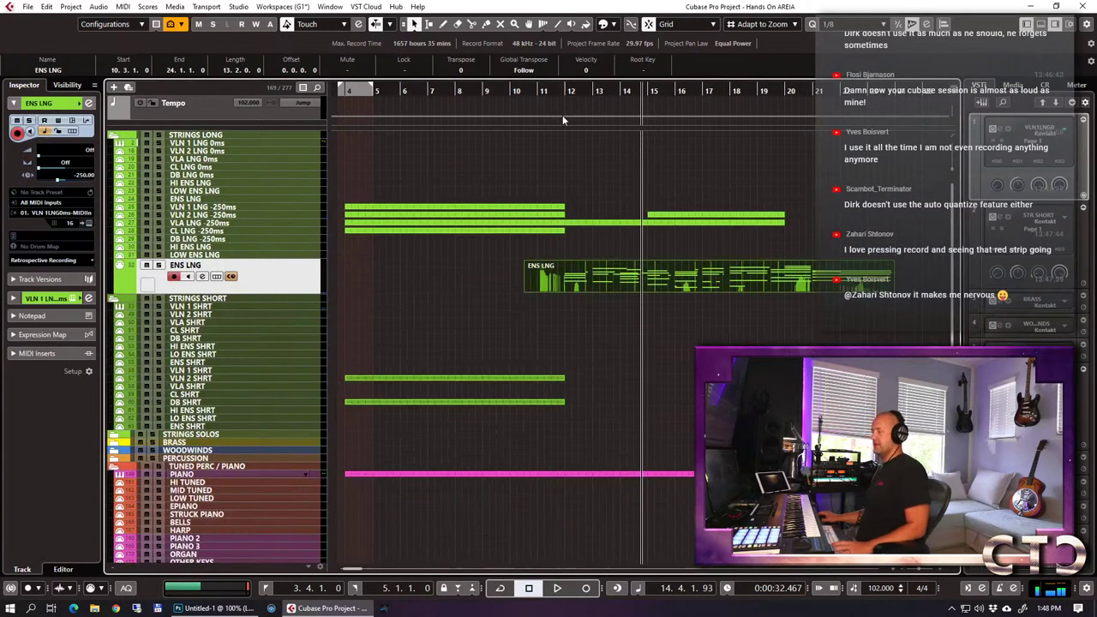
Play the arrangement from about bar 11 to bar 13 and mute the ENS LNG part.
{"action": "left_click", "coordinate": [540, 90]}
{"action": "key", "text": "space"}
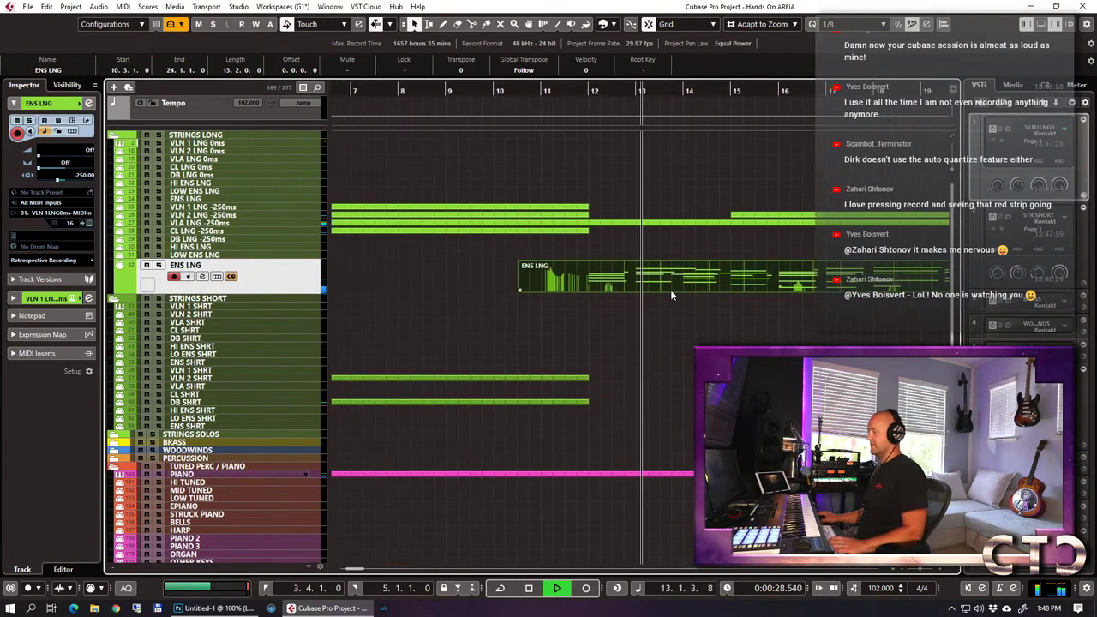
{"action": "key", "text": "space"}
{"action": "scroll", "coordinate": [669, 285], "scroll_direction": "down", "scroll_amount": 3}
{"action": "right_click", "coordinate": [699, 279]}
{"action": "left_click", "coordinate": [712, 270]}
{"action": "left_click", "coordinate": [712, 274]}
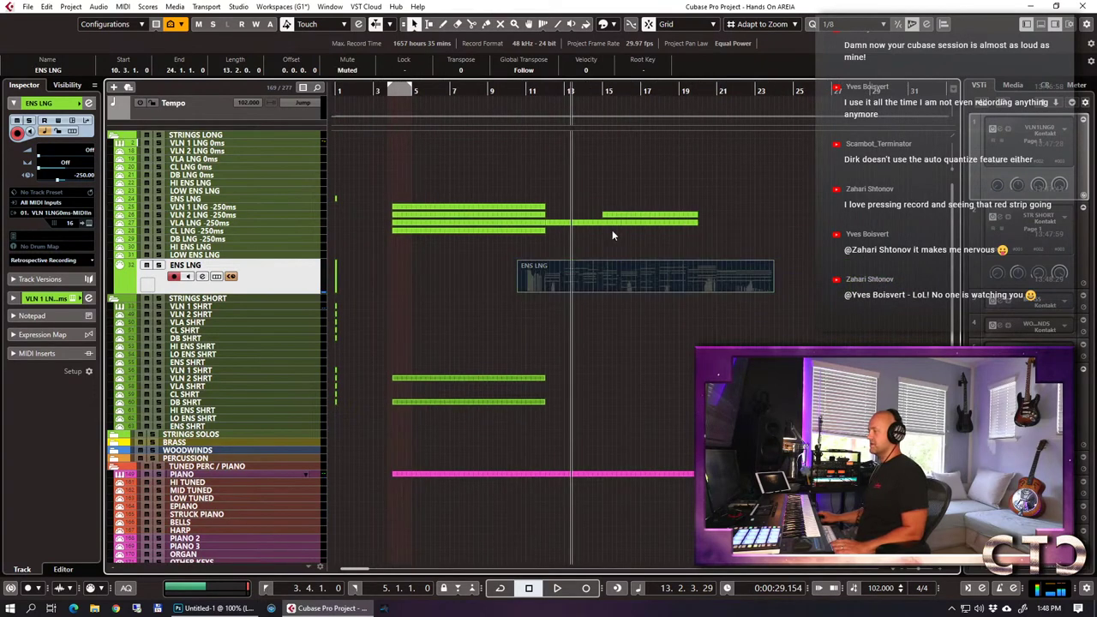
Try out the sounds of DB LNG -250ms and LOW ENS LNG, and select the DB LNG 0ms track.
{"action": "left_click", "coordinate": [216, 241]}
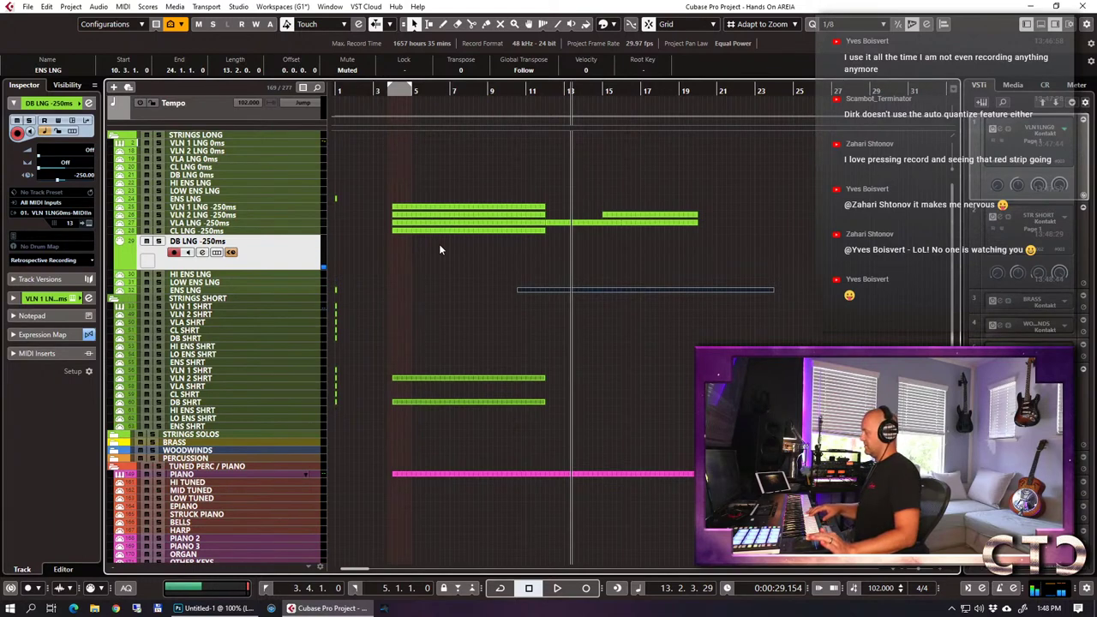
{"action": "left_click", "coordinate": [251, 192]}
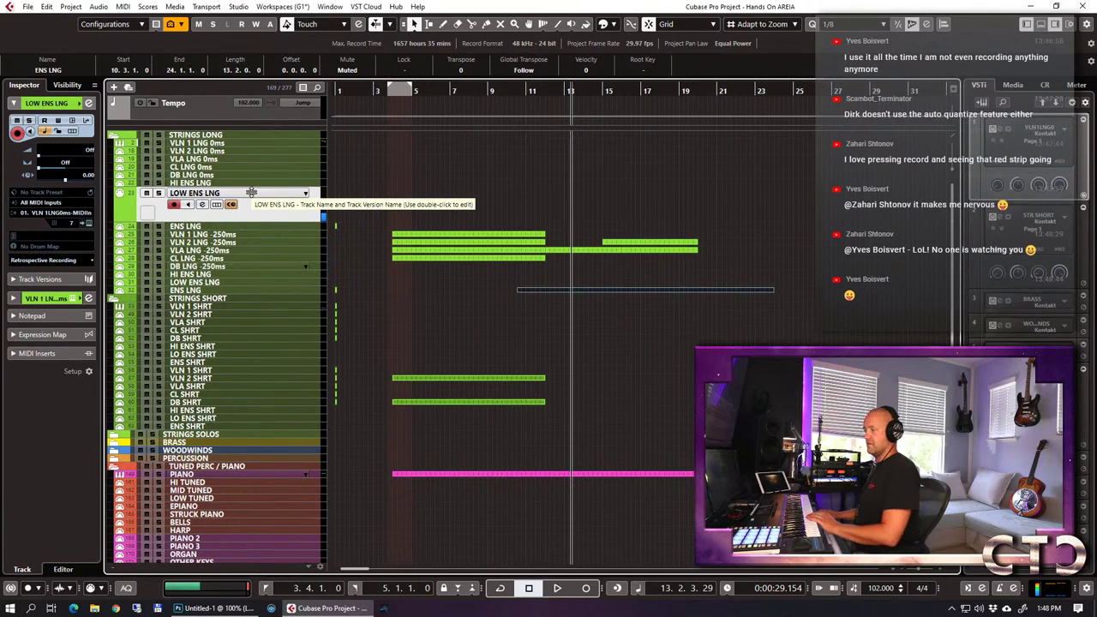
{"action": "key", "text": "Up"}
{"action": "key", "text": "Up"}
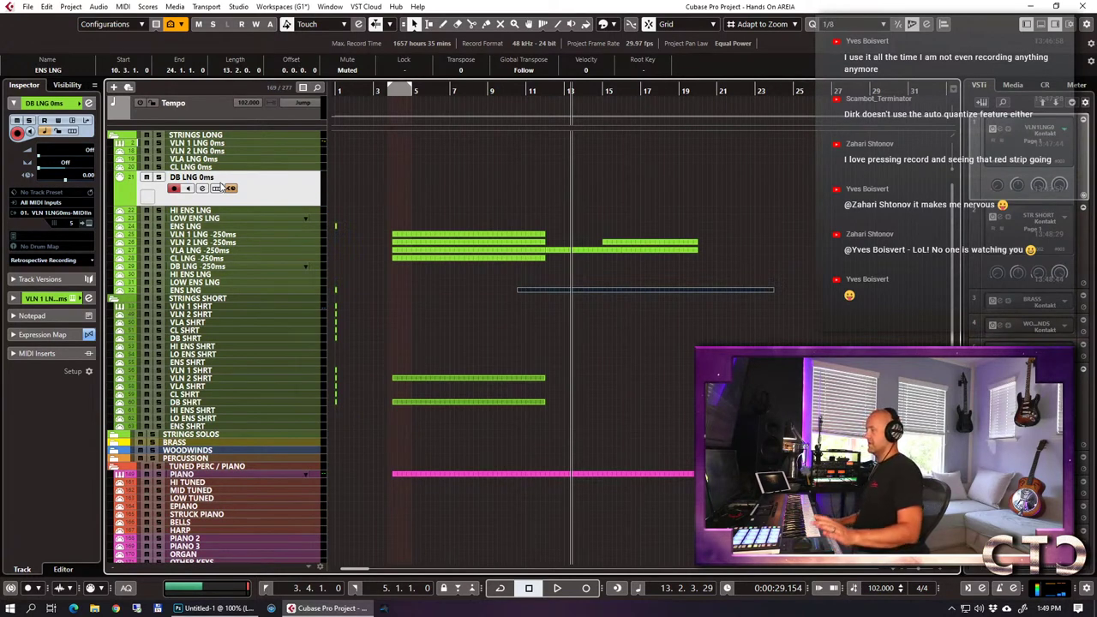
Record a double bass line on DB LNG 0ms from bar 11 to bar 24 and look over its notes in the editor.
{"action": "left_click", "coordinate": [527, 90]}
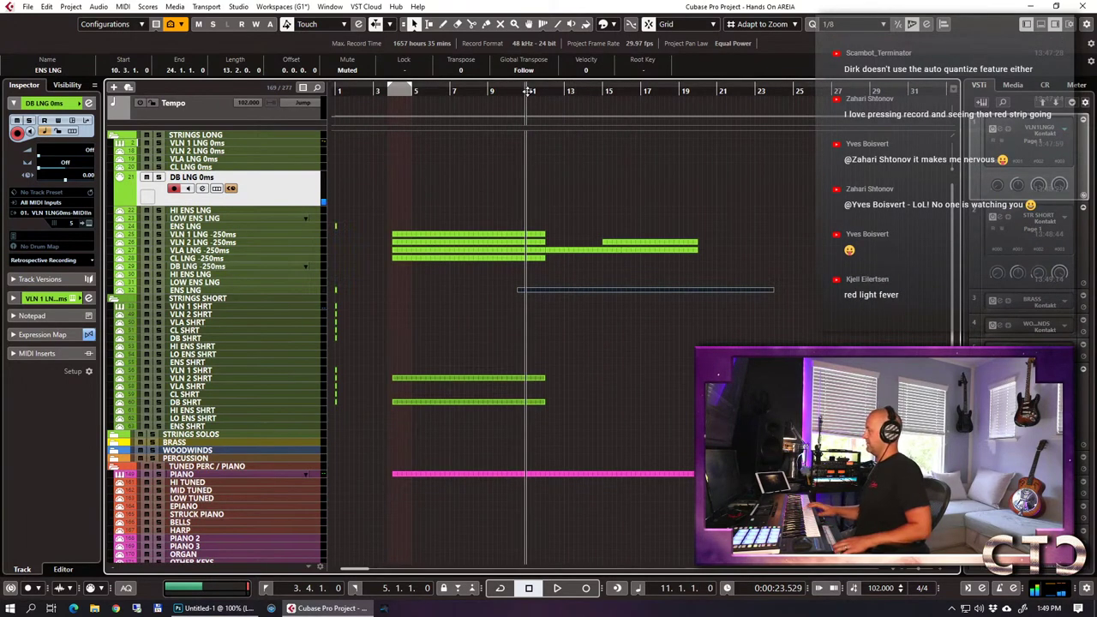
{"action": "key", "text": "KP_Multiply"}
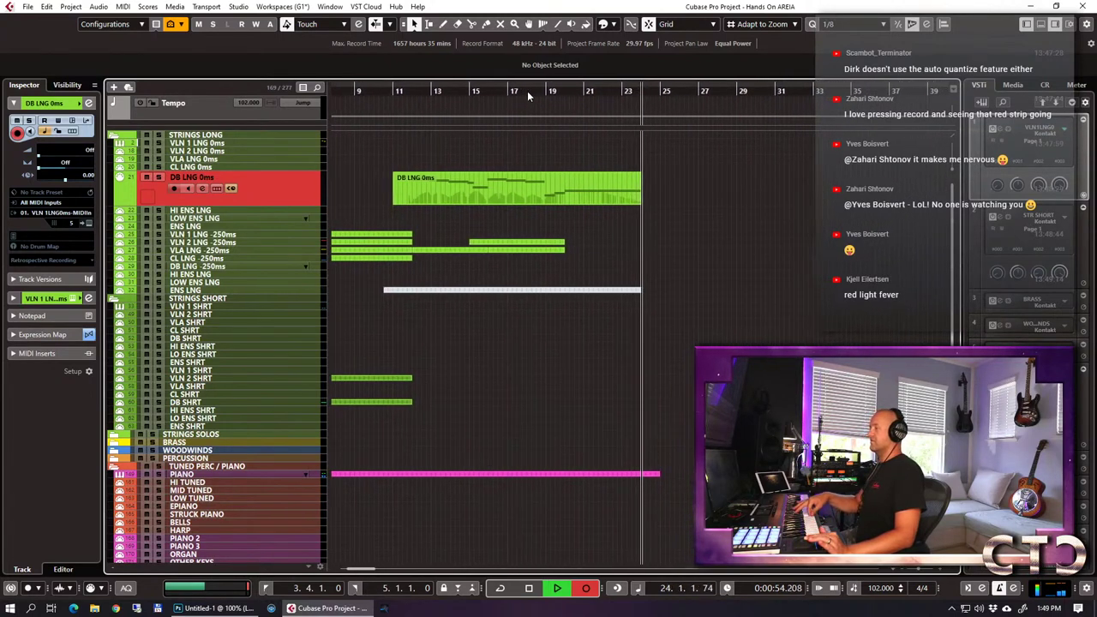
{"action": "key", "text": "space"}
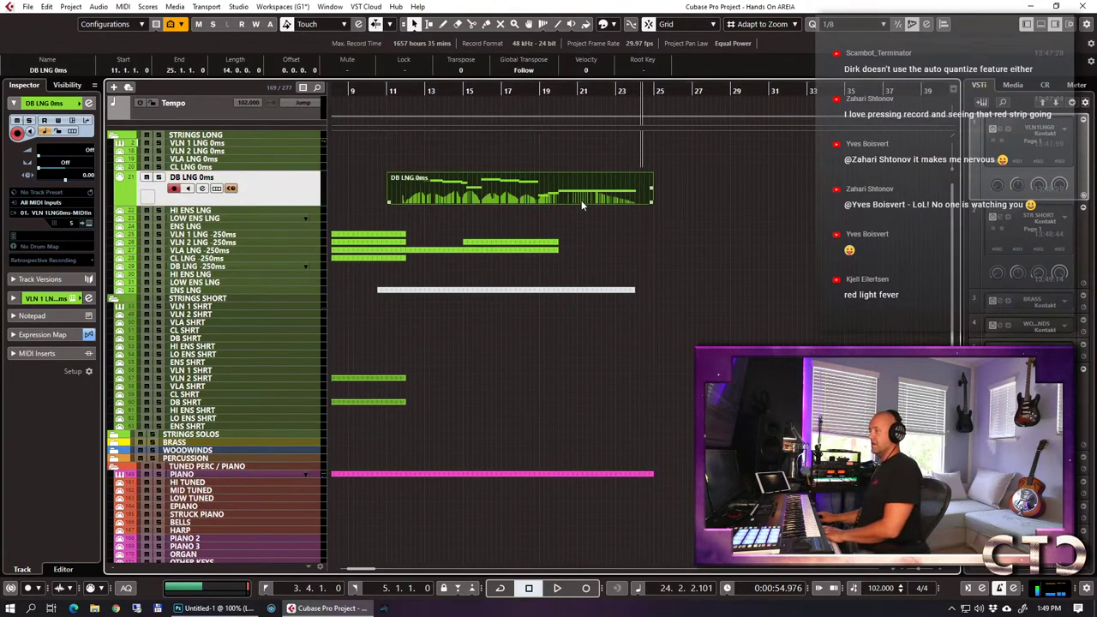
{"action": "double_click", "coordinate": [581, 197]}
{"action": "left_click_drag", "start_coordinate": [401, 365], "coordinate": [428, 379]}
{"action": "key", "text": "ctrl+e"}
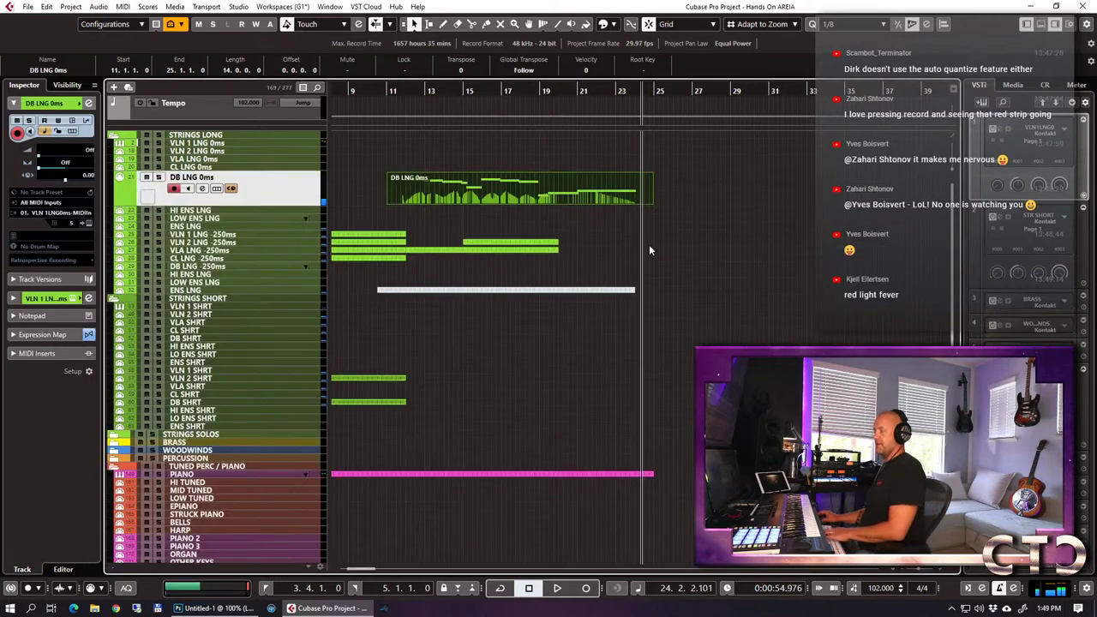
Look at the VLN 2 and VLA LNG -250ms parts and play the arrangement from about bar 11 to bar 16.
{"action": "left_click", "coordinate": [540, 251]}
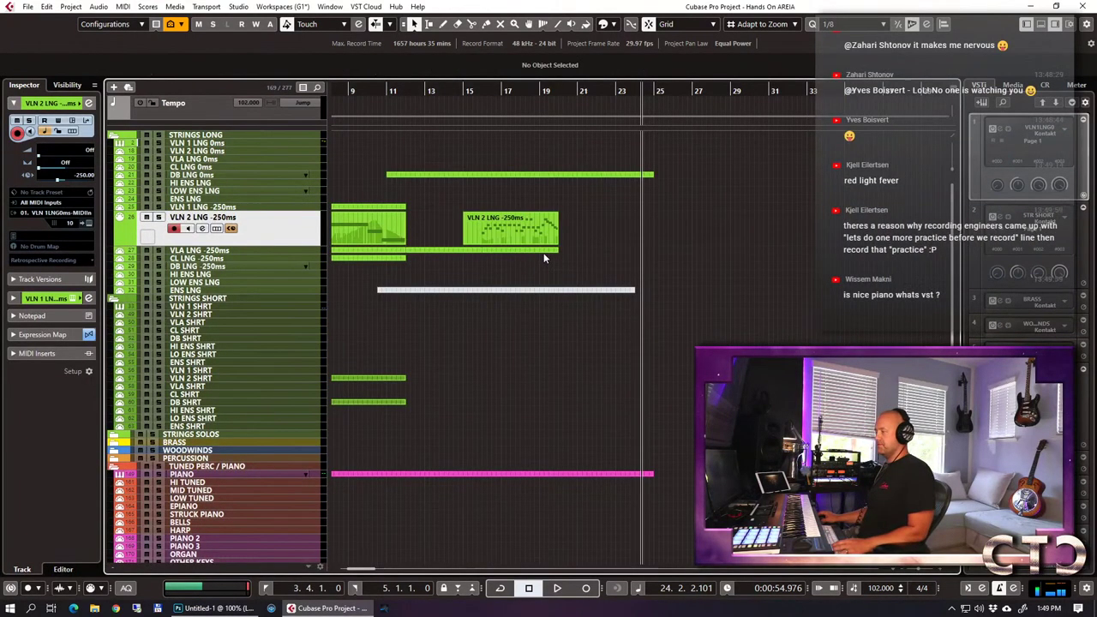
{"action": "key", "text": "g"}
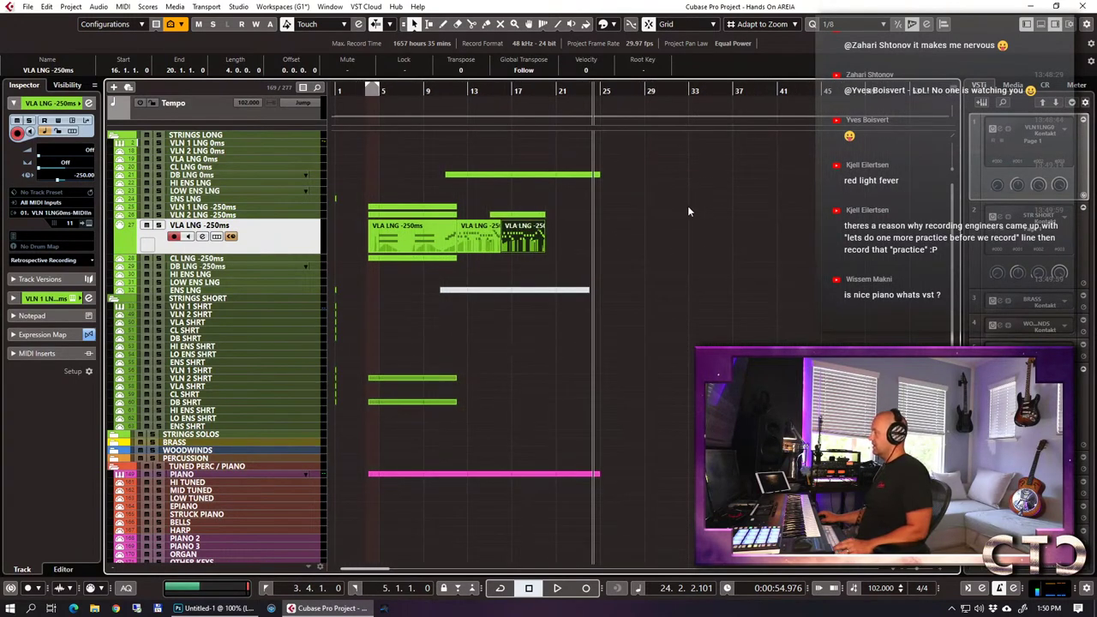
{"action": "left_click", "coordinate": [451, 90]}
{"action": "key", "text": "space"}
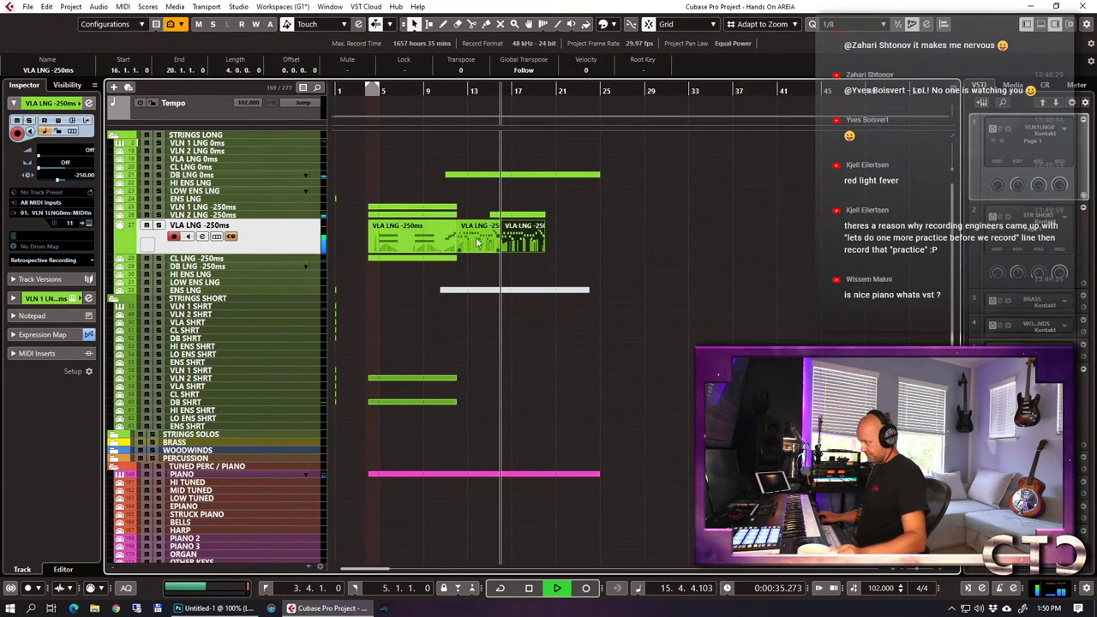
Record a short cello passage on CL LNG 0ms from bar 14 and move the clip back to bar 11.
{"action": "left_click", "coordinate": [217, 167]}
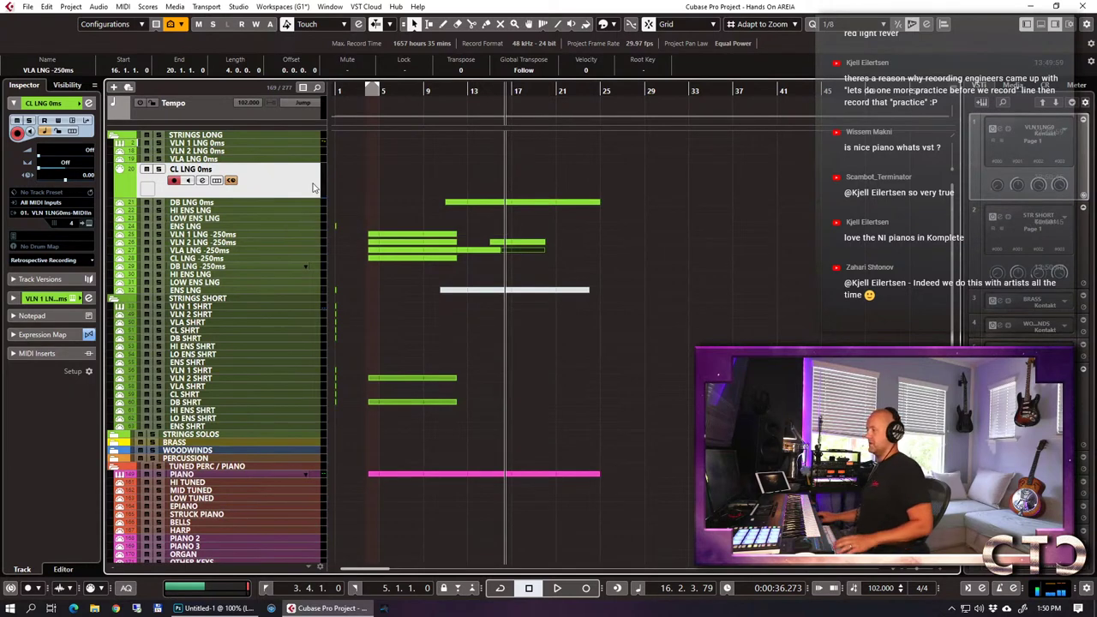
{"action": "left_click", "coordinate": [479, 91]}
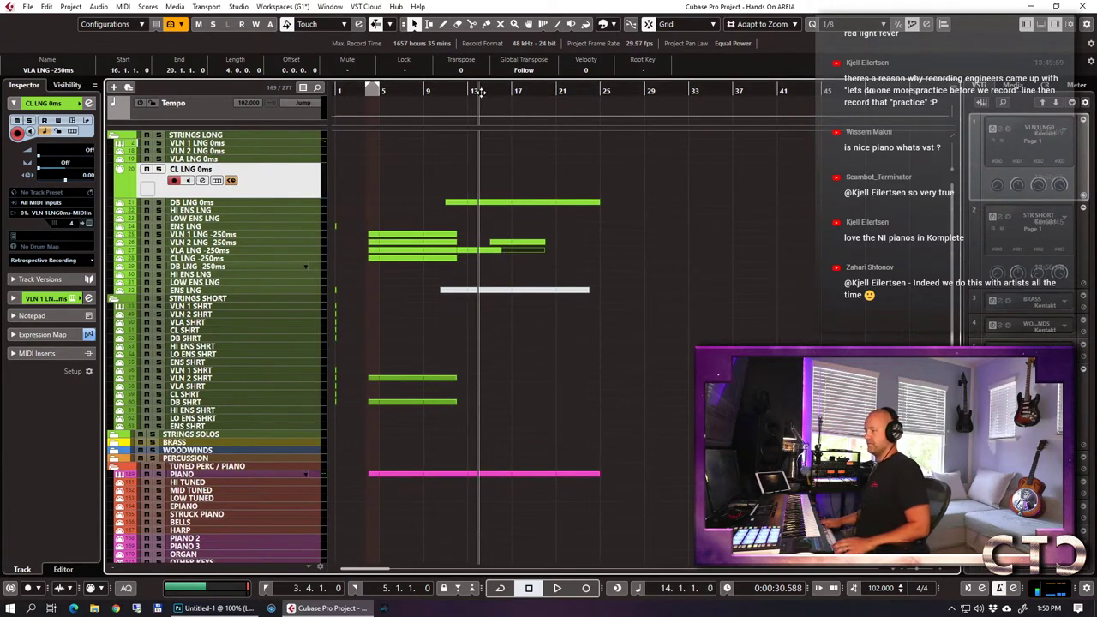
{"action": "key", "text": "KP_Multiply"}
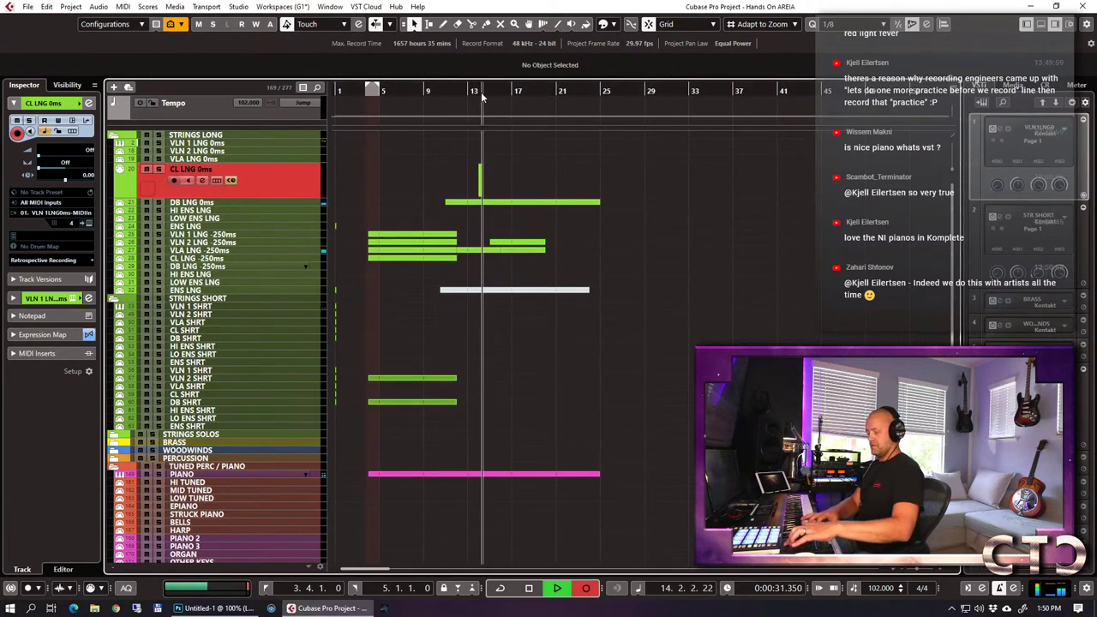
{"action": "key", "text": "space"}
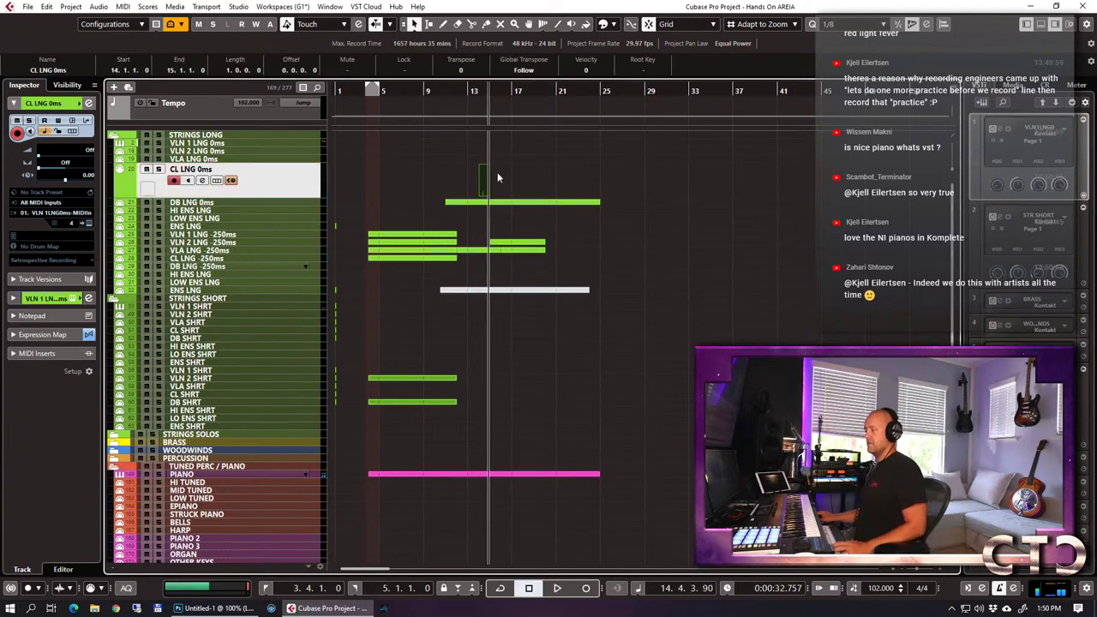
{"action": "left_click_drag", "start_coordinate": [485, 178], "coordinate": [452, 177]}
Record a cello line on CL LNG 0ms from about bar 11 to bar 24 and look over its notes in the editor.
{"action": "left_click", "coordinate": [441, 91]}
{"action": "key", "text": "KP_Multiply"}
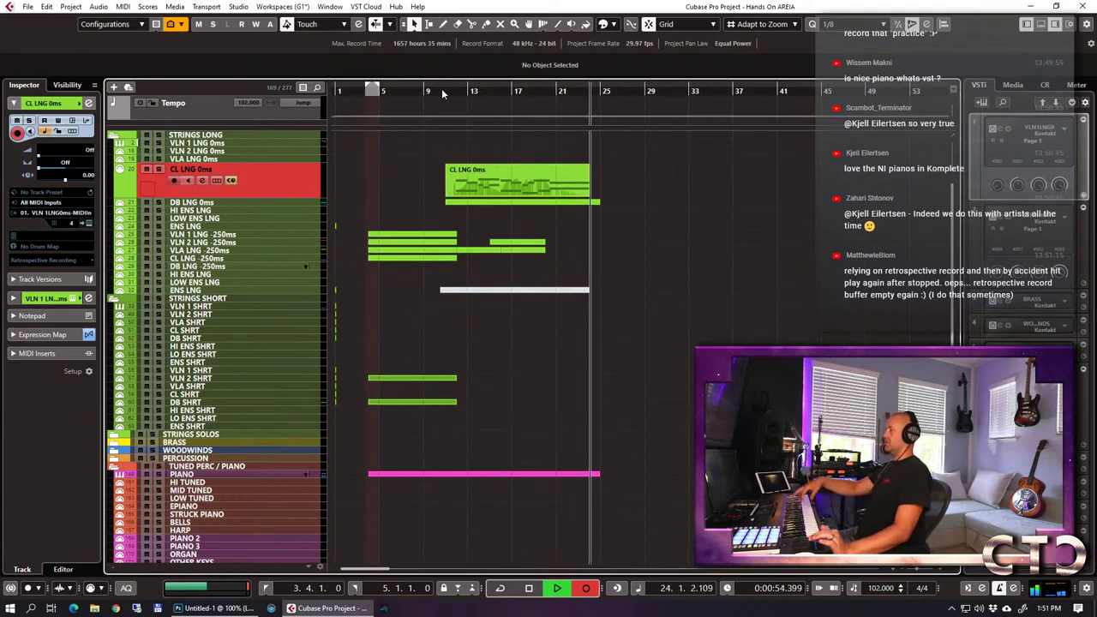
{"action": "key", "text": "space"}
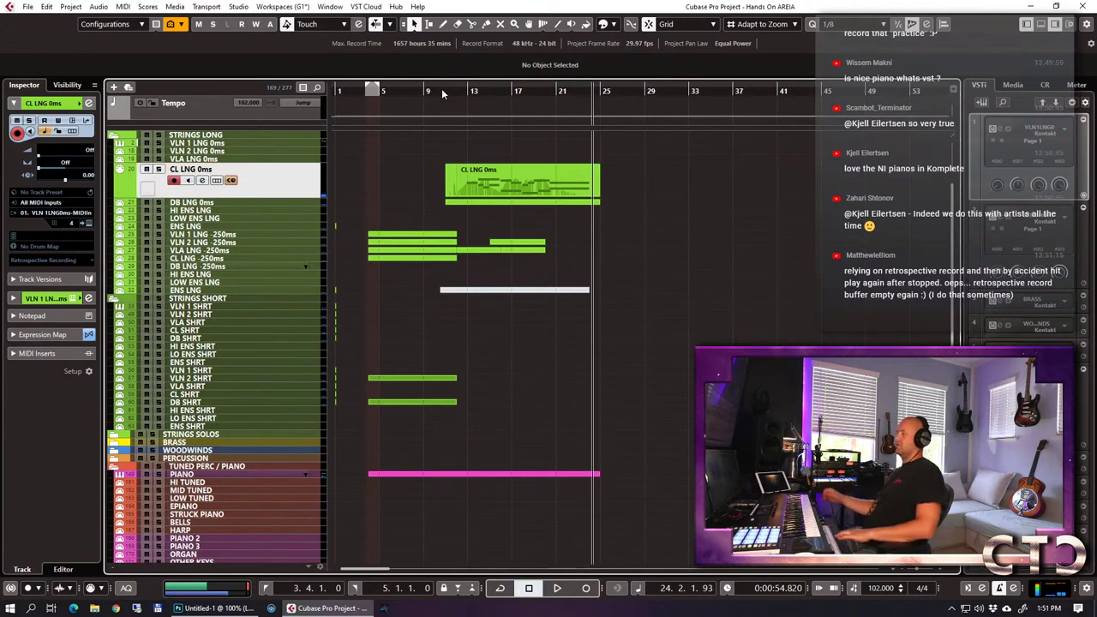
{"action": "double_click", "coordinate": [580, 178]}
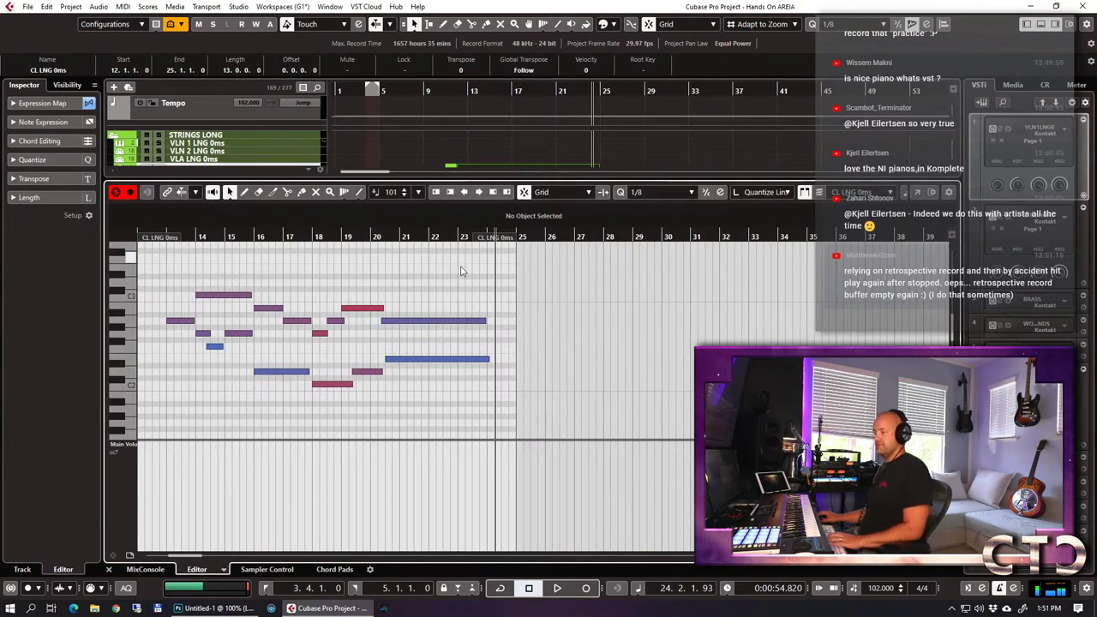
{"action": "key", "text": "Return"}
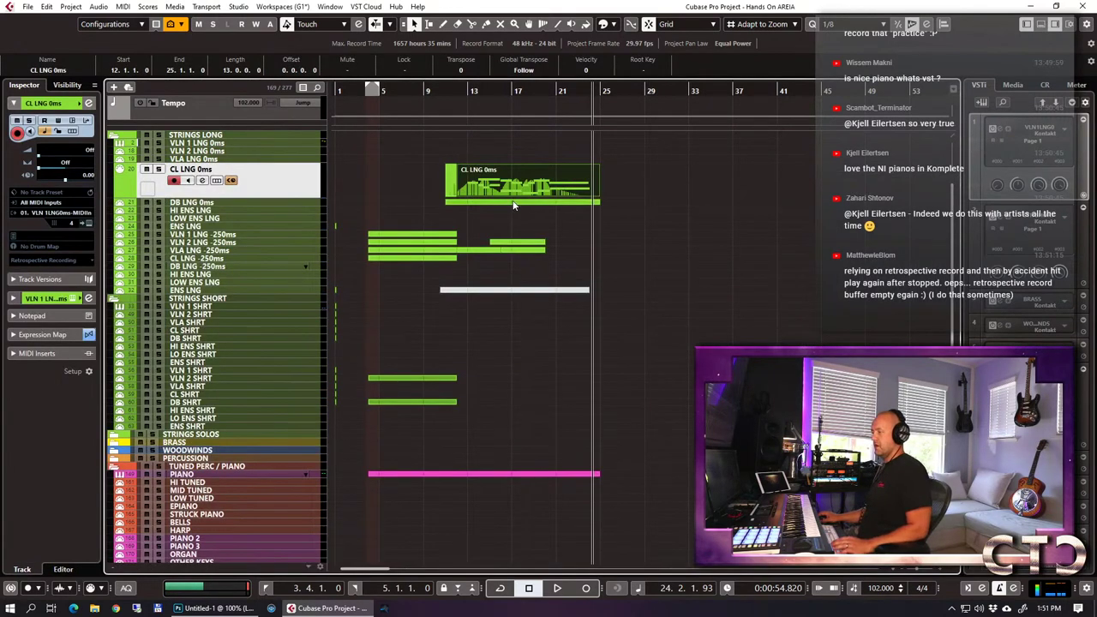
Move the double bass part from DB LNG 0ms onto the CL LNG -250ms track, keeping its start at bar 11.
{"action": "left_click", "coordinate": [513, 203]}
{"action": "left_click_drag", "start_coordinate": [490, 186], "coordinate": [473, 253]}
Try to glue the earlier cello part and the double bass part on CL LNG -250ms together.
{"action": "left_click", "coordinate": [429, 245]}
{"action": "key", "text": "1"}
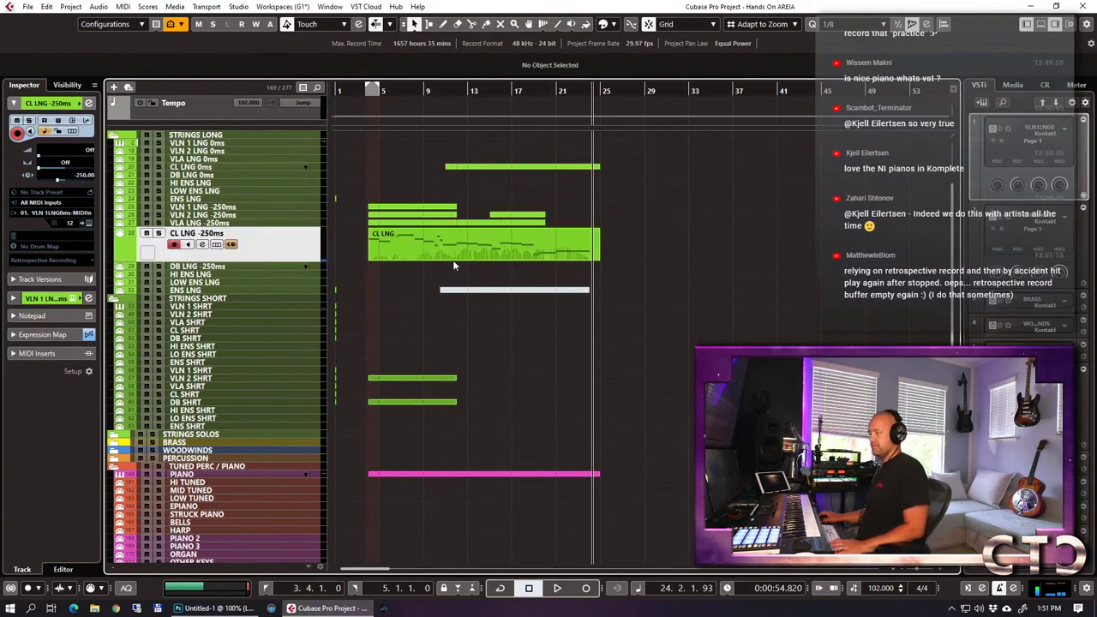
{"action": "left_click", "coordinate": [437, 245]}
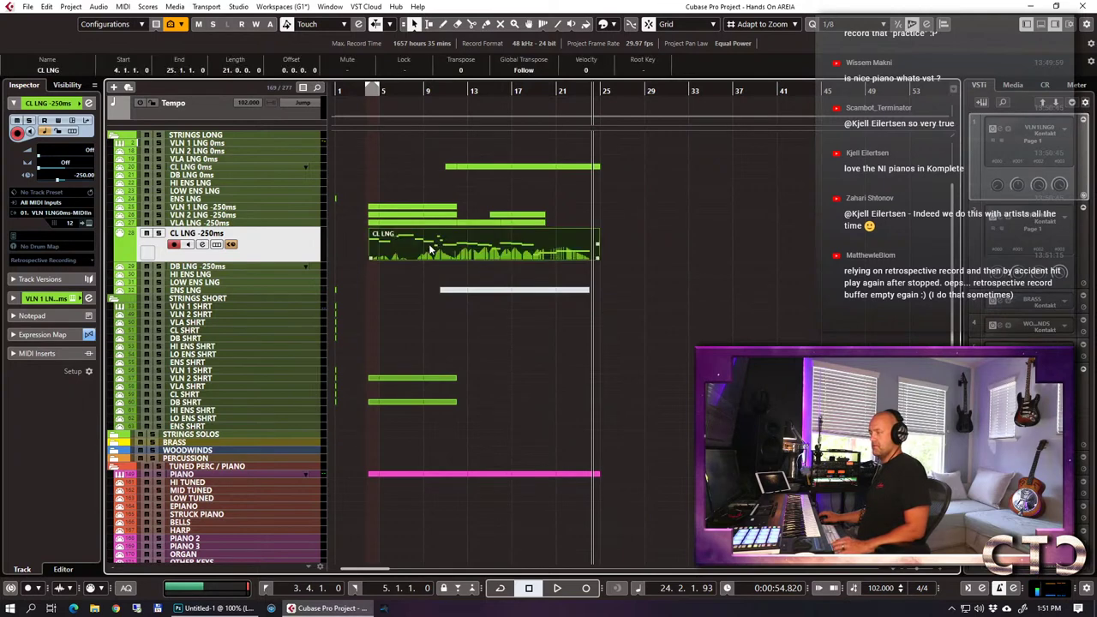
{"action": "key", "text": "ctrl+z"}
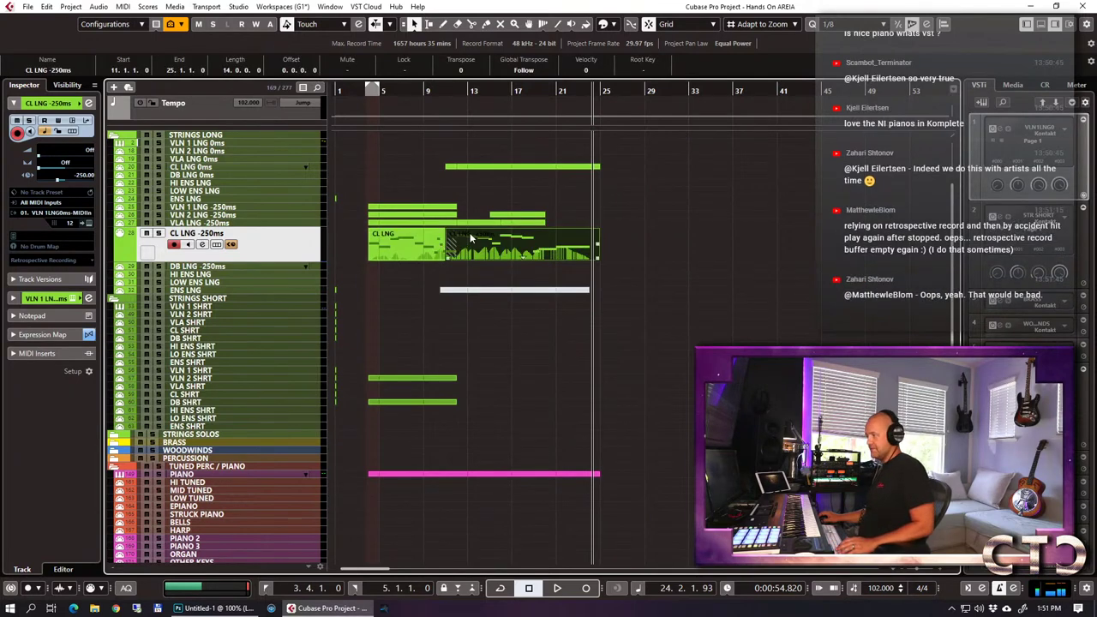
Move the double bass part to DB LNG -250ms and open all the long string parts together in an enlarged key editor.
{"action": "mouse_move", "coordinate": [478, 248]}
{"action": "left_mouse_down"}
{"action": "mouse_move", "coordinate": [478, 266]}
{"action": "mouse_move", "coordinate": [493, 256]}
{"action": "left_mouse_up"}
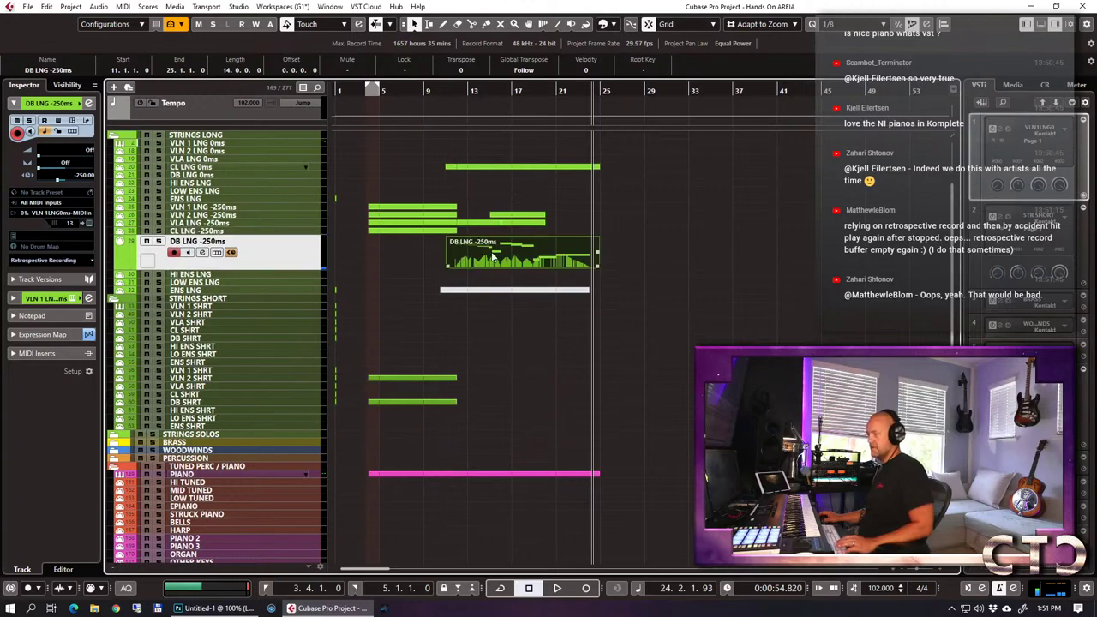
{"action": "left_click_drag", "start_coordinate": [642, 260], "coordinate": [435, 150]}
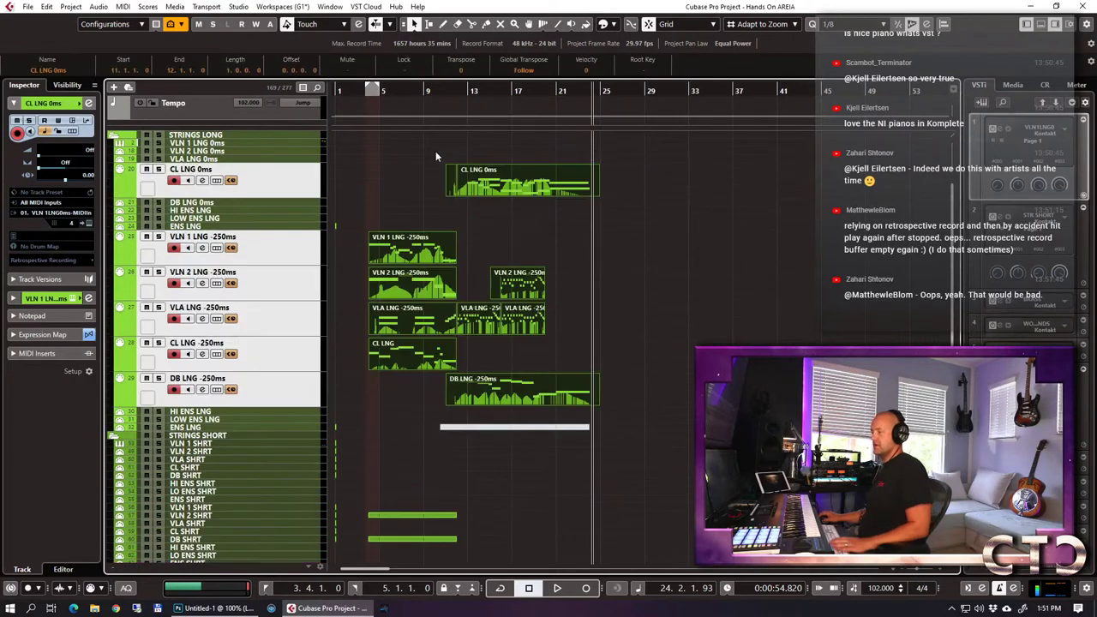
{"action": "double_click", "coordinate": [478, 221]}
{"action": "scroll", "coordinate": [615, 316], "scroll_direction": "left", "scroll_amount": 5}
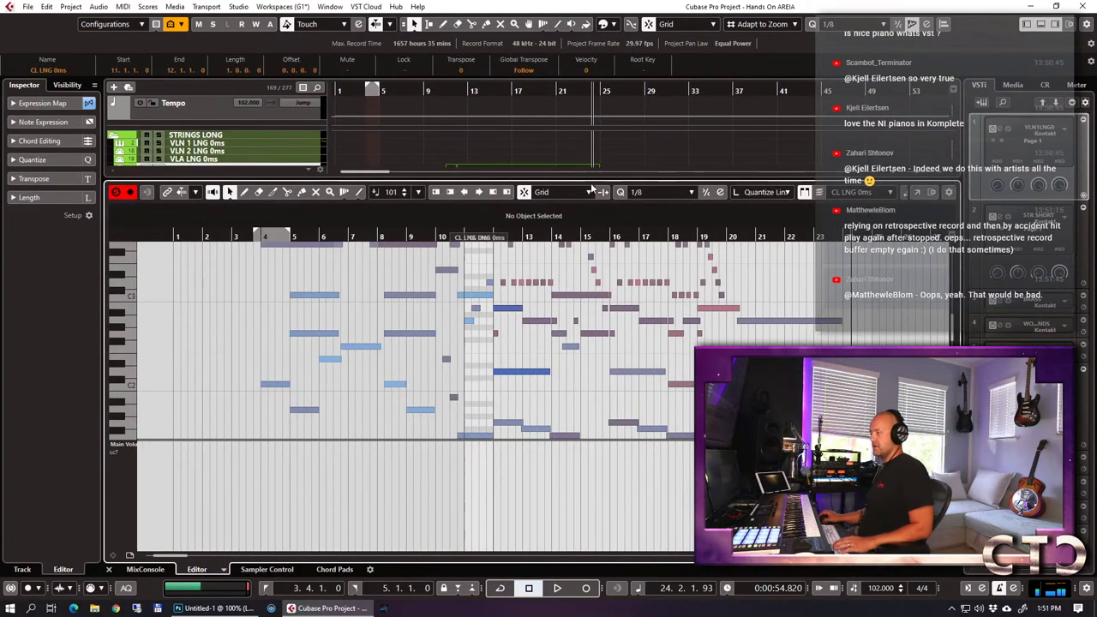
{"action": "left_click_drag", "start_coordinate": [590, 179], "coordinate": [590, 166]}
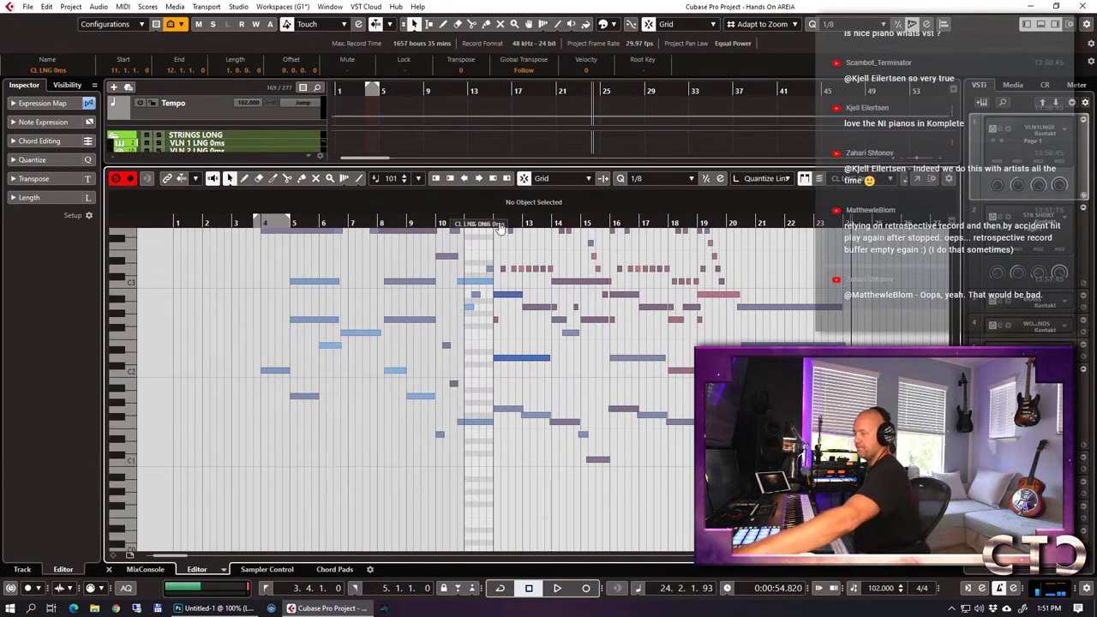
Play the combined long string parts from about bar 4 to bar 20 while following their notes in the editor.
{"action": "left_click", "coordinate": [257, 223]}
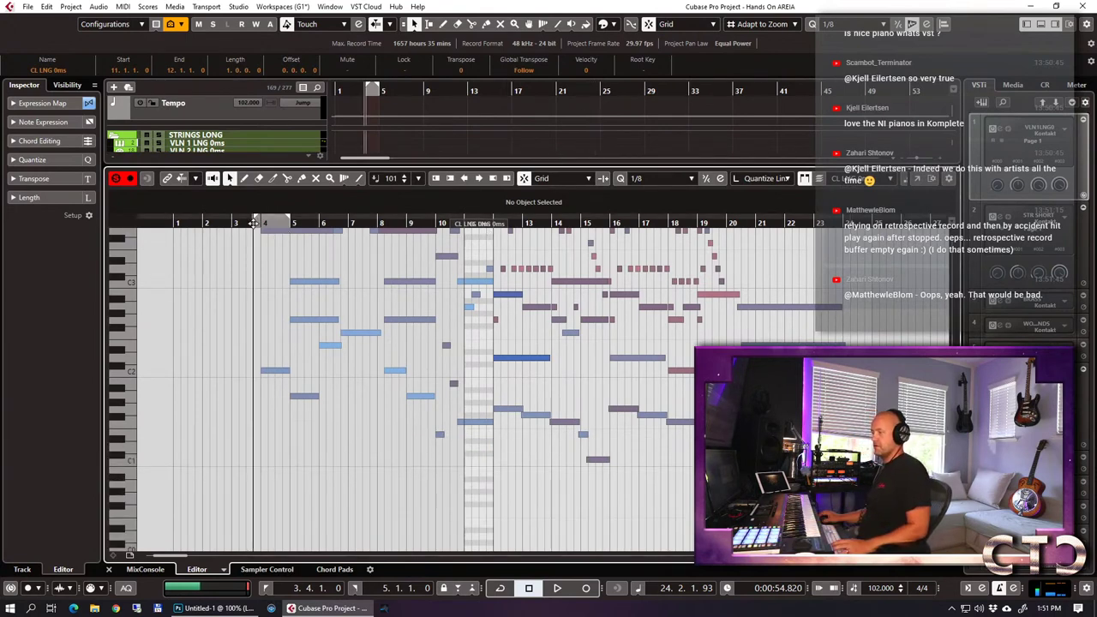
{"action": "key", "text": "space"}
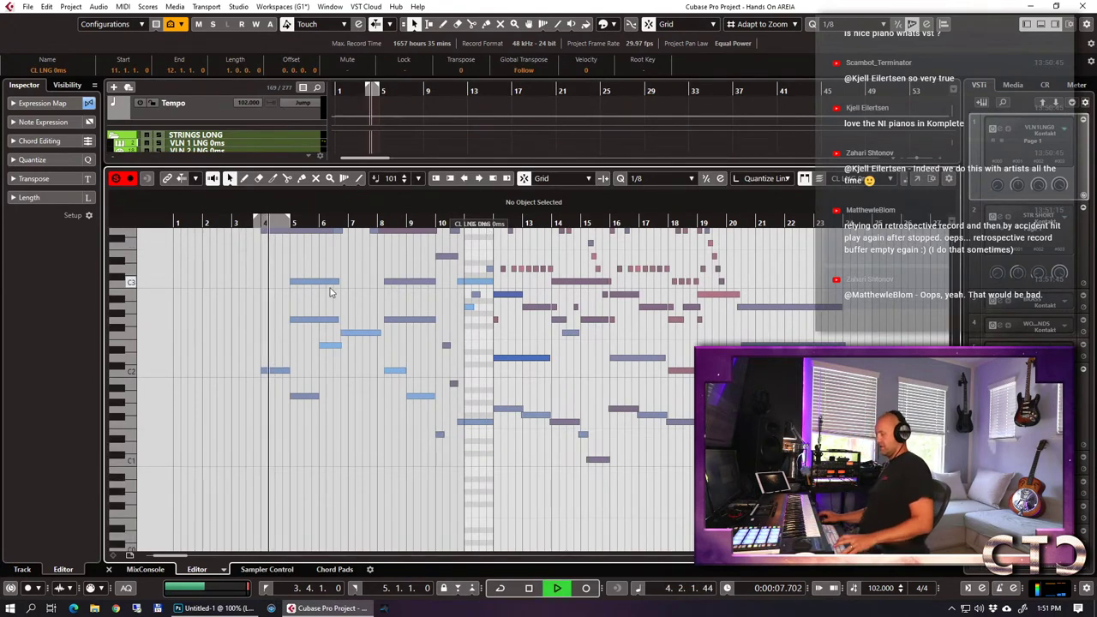
{"action": "scroll", "coordinate": [362, 307], "scroll_direction": "up", "scroll_amount": 3}
{"action": "scroll", "coordinate": [361, 307], "scroll_direction": "down", "scroll_amount": 3}
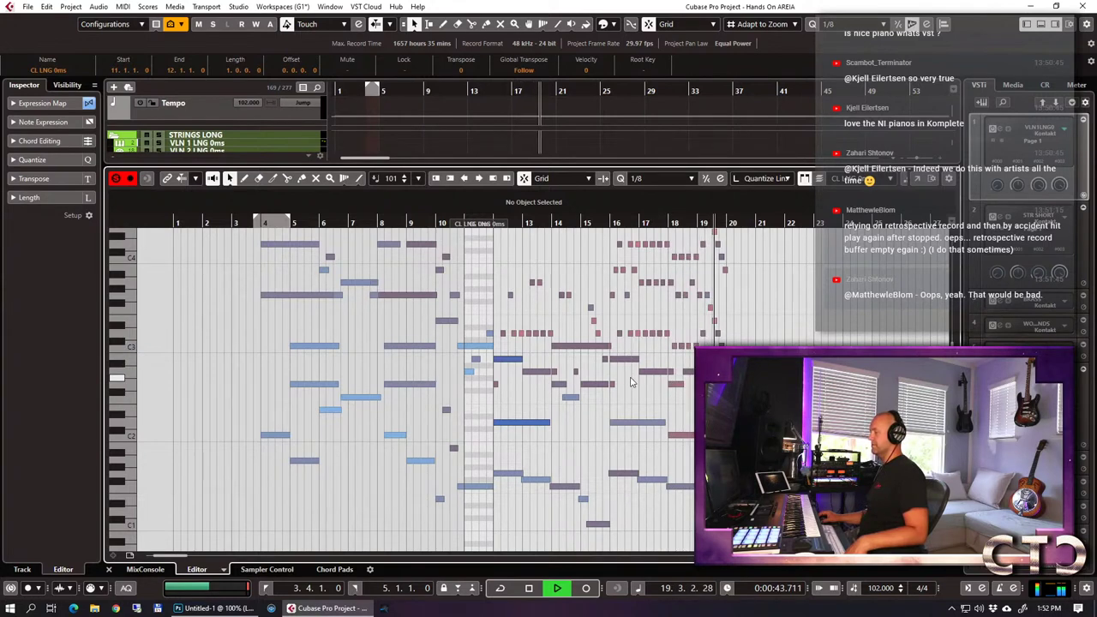
{"action": "key", "text": "space"}
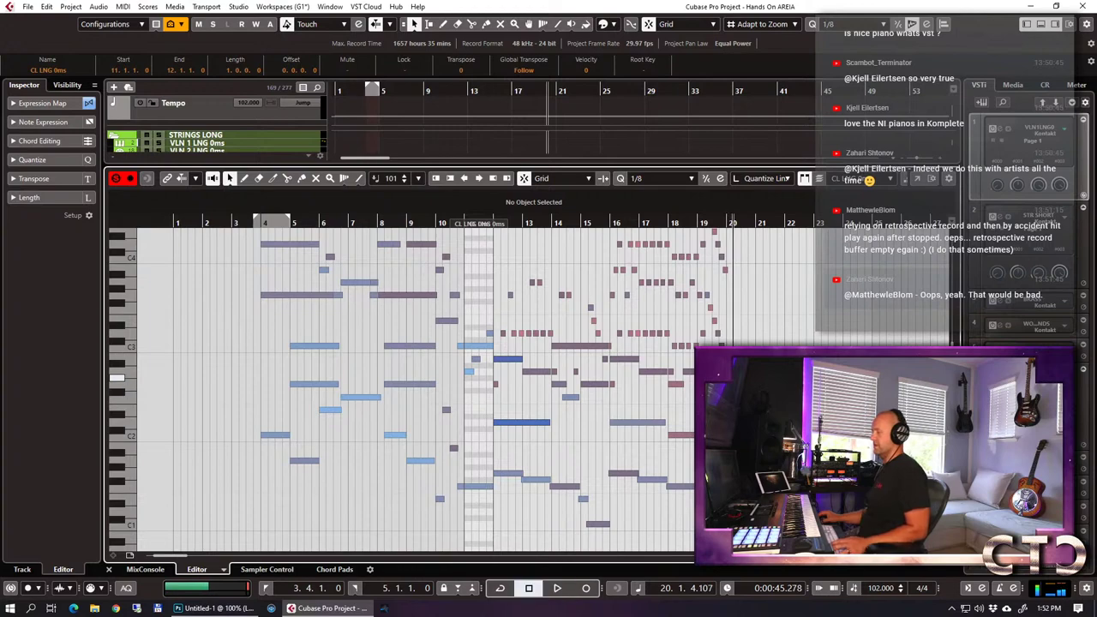
Make the DB LNG -250ms part active and quantize its notes with a 1/4 preset.
{"action": "scroll", "coordinate": [664, 388], "scroll_direction": "up", "scroll_amount": 5}
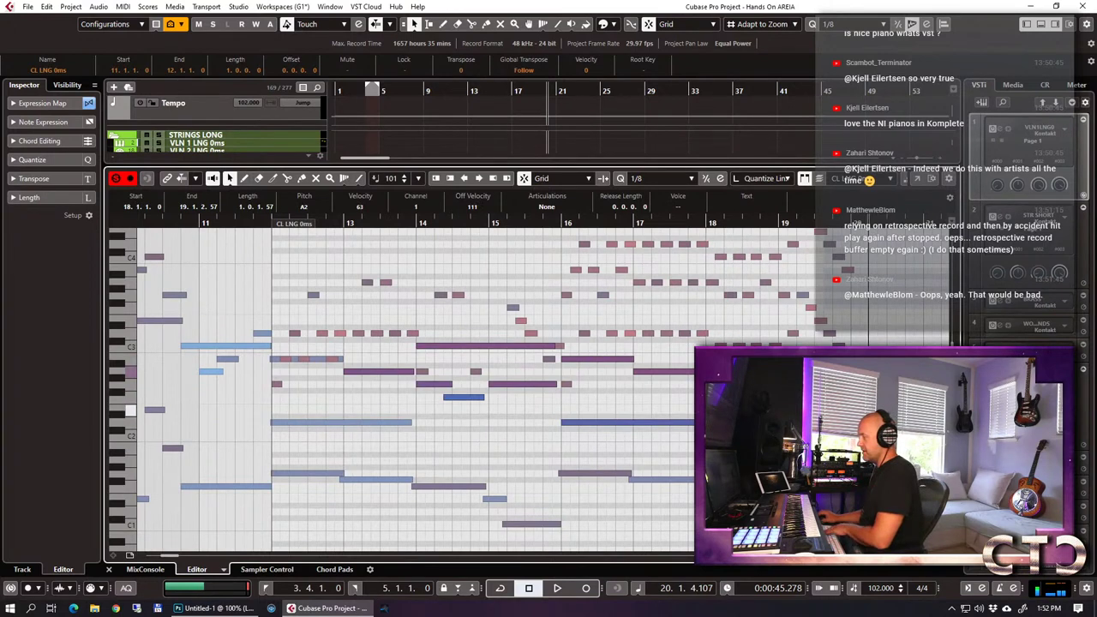
{"action": "left_click", "coordinate": [307, 473]}
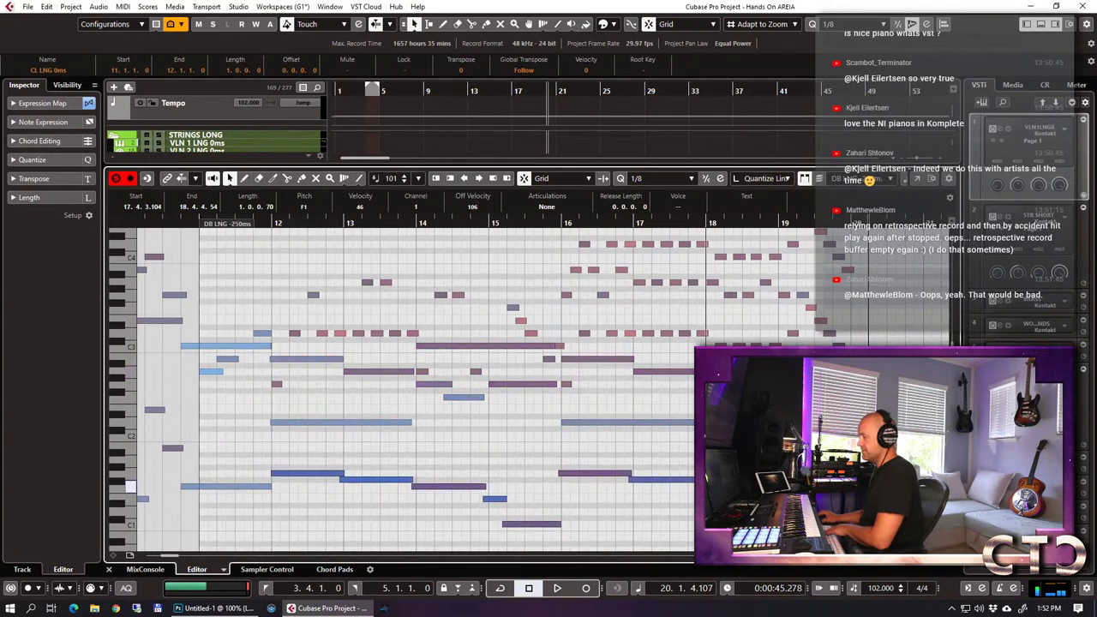
{"action": "scroll", "coordinate": [402, 386], "scroll_direction": "down", "scroll_amount": 5}
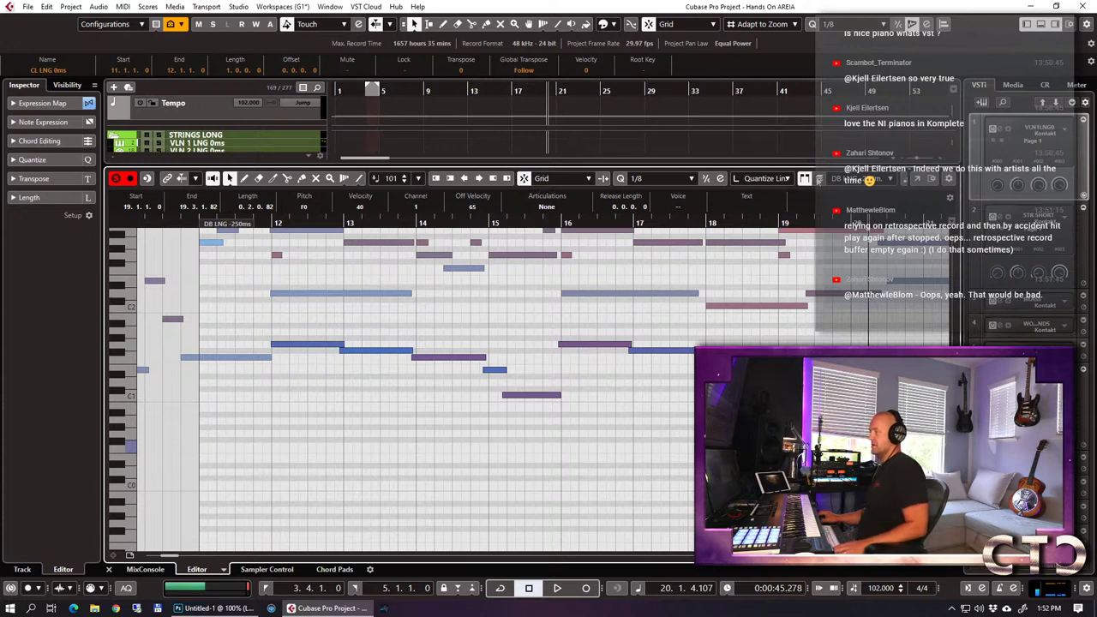
{"action": "left_click", "coordinate": [637, 414]}
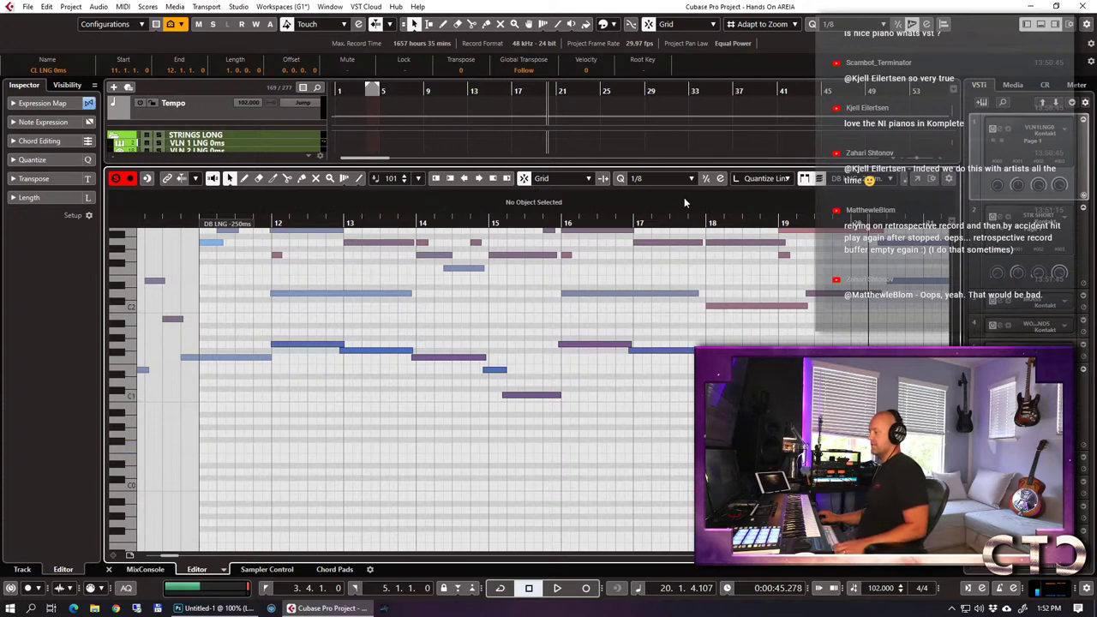
{"action": "left_click", "coordinate": [663, 183]}
{"action": "left_click", "coordinate": [653, 219]}
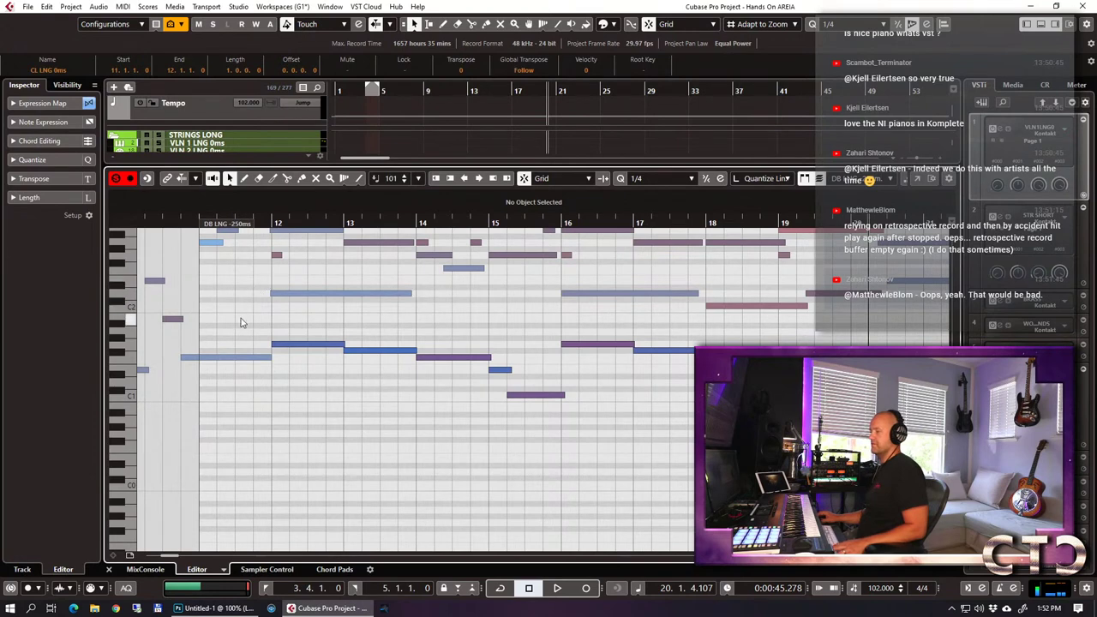
Play the strings from about bar 11 to bar 19 and check the quantized double bass notes against the other parts.
{"action": "left_click", "coordinate": [183, 221]}
{"action": "key", "text": "space"}
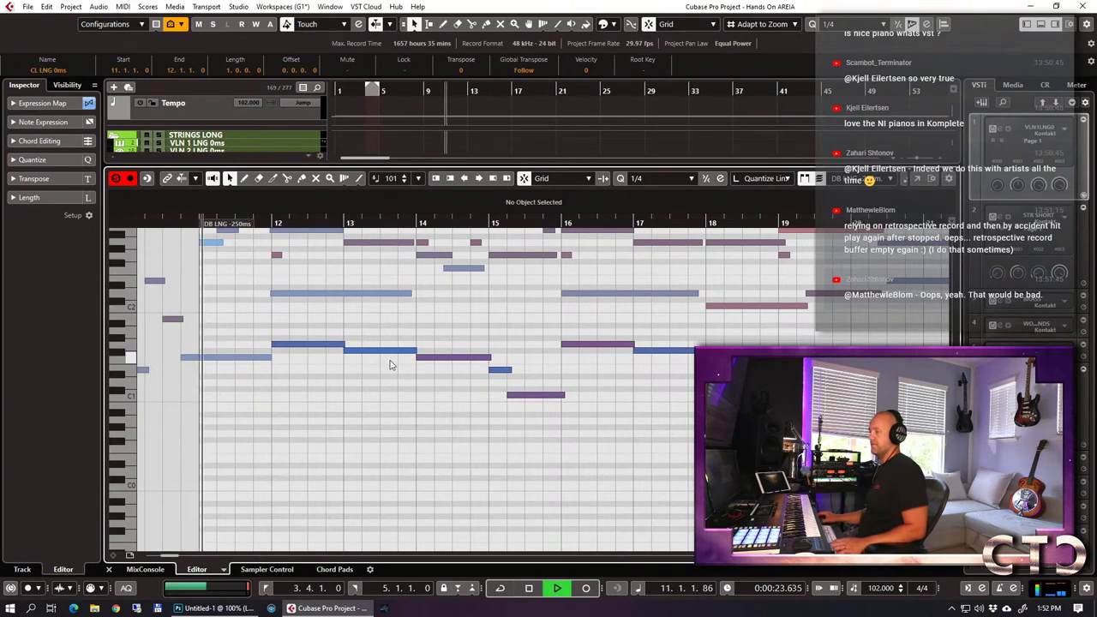
{"action": "scroll", "coordinate": [460, 374], "scroll_direction": "left", "scroll_amount": 3}
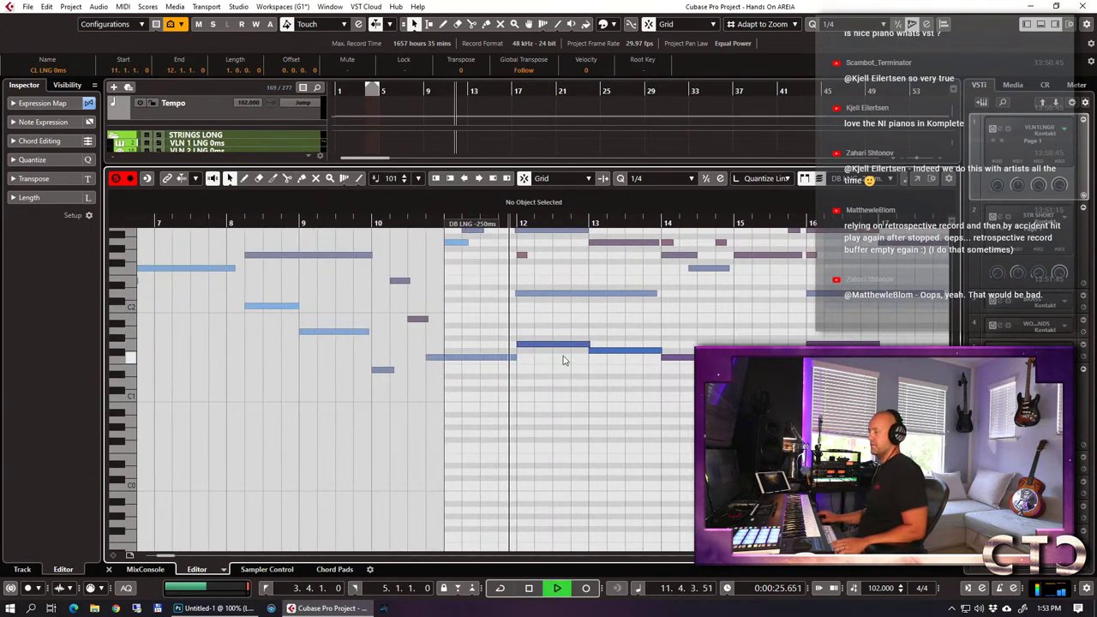
{"action": "scroll", "coordinate": [563, 360], "scroll_direction": "down", "scroll_amount": 2}
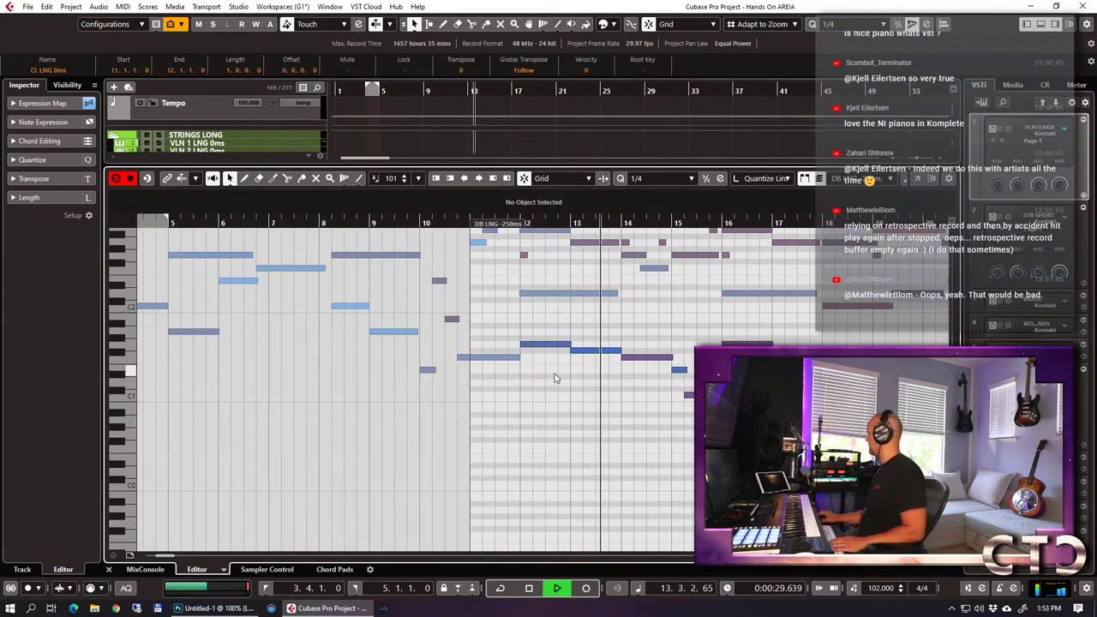
{"action": "scroll", "coordinate": [554, 377], "scroll_direction": "up", "scroll_amount": 3}
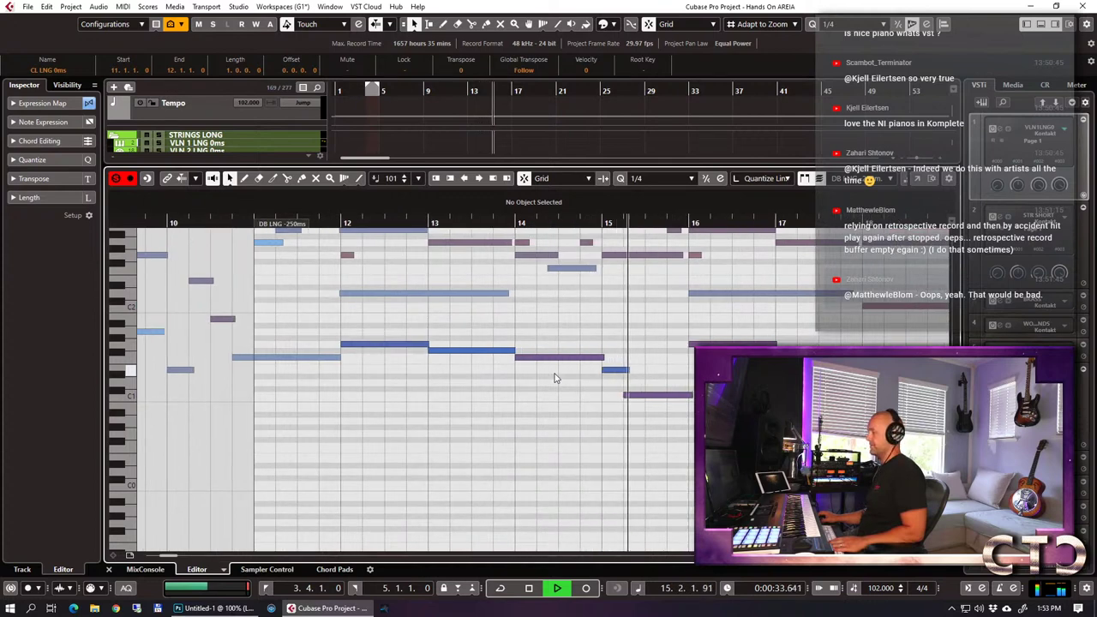
{"action": "scroll", "coordinate": [554, 378], "scroll_direction": "down", "scroll_amount": 1}
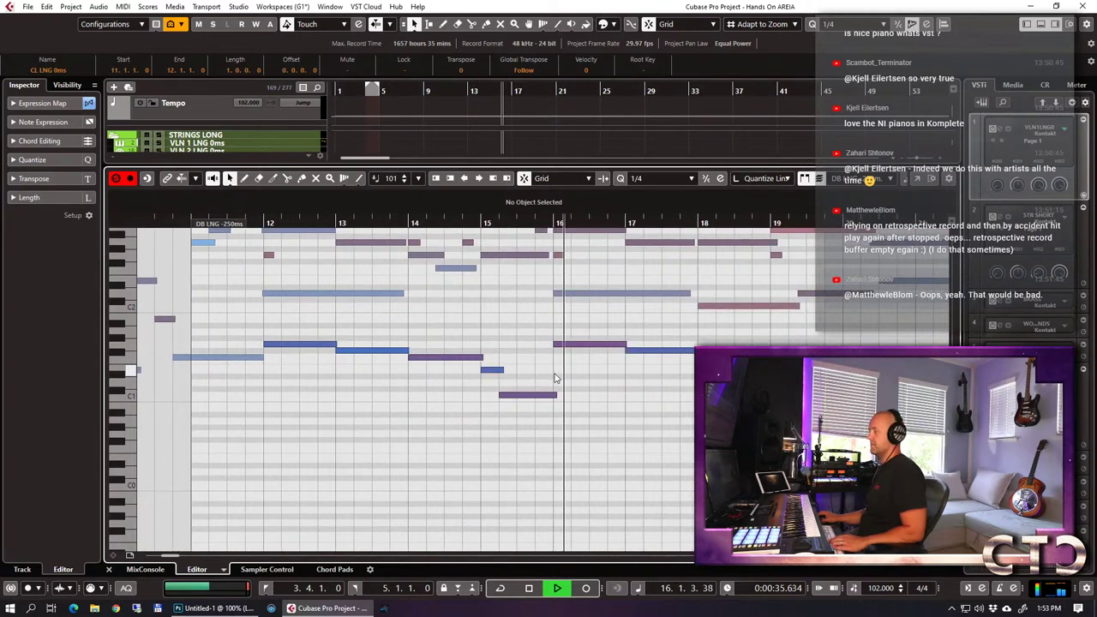
{"action": "scroll", "coordinate": [581, 368], "scroll_direction": "up", "scroll_amount": 3}
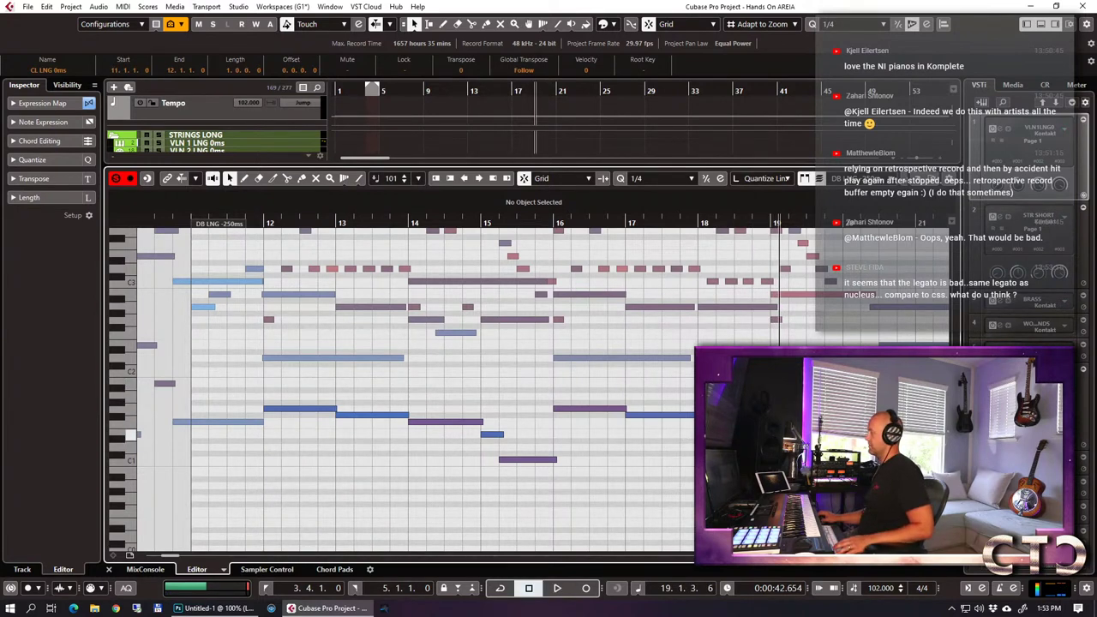
Play the combined long strings from bar 15 to about bar 20 and examine the violin 2 and double bass notes.
{"action": "left_click_drag", "start_coordinate": [613, 393], "coordinate": [677, 454]}
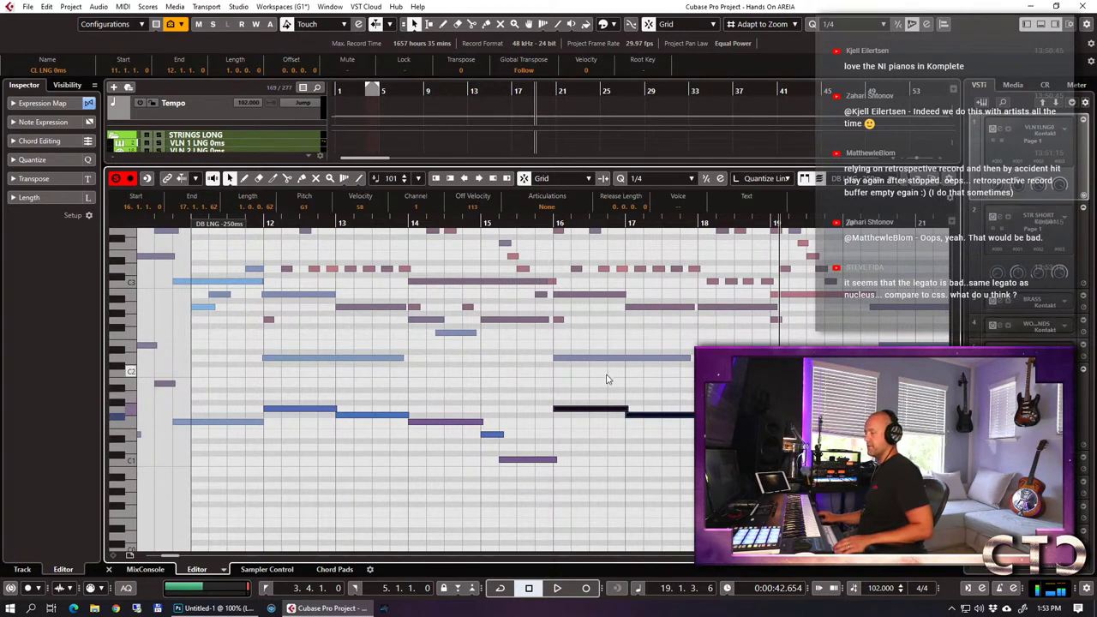
{"action": "scroll", "coordinate": [411, 386], "scroll_direction": "up", "scroll_amount": 5}
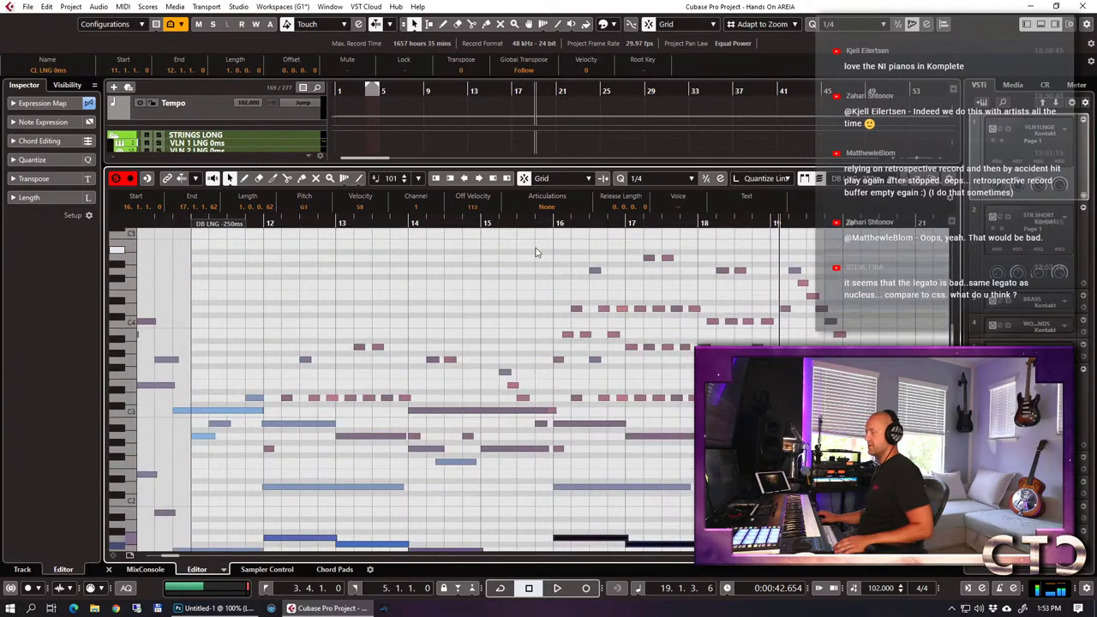
{"action": "left_click", "coordinate": [494, 222]}
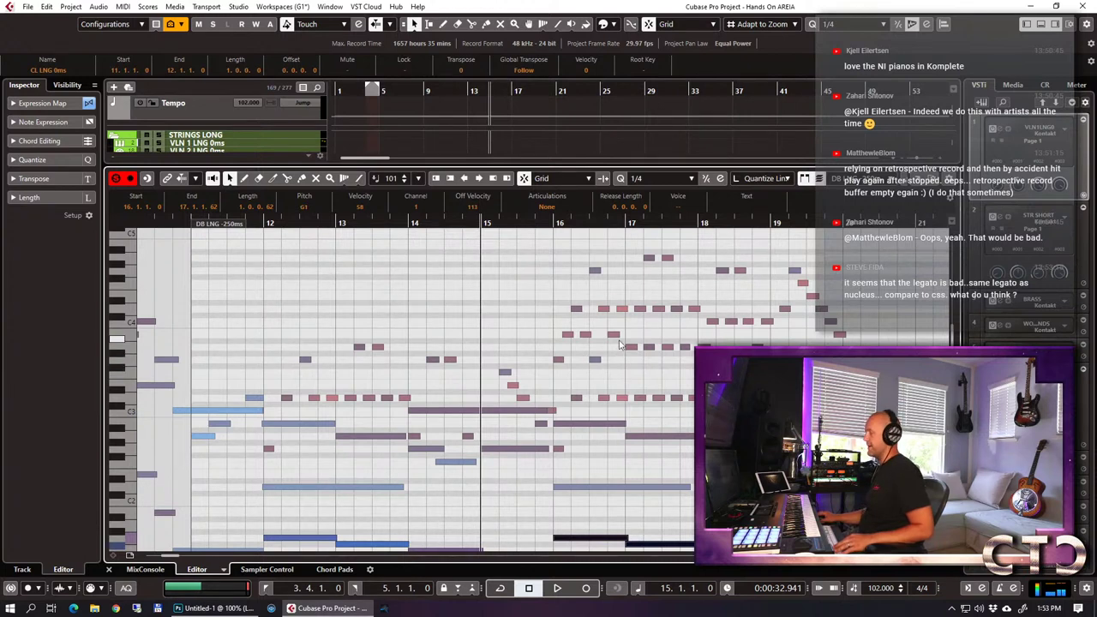
{"action": "left_click", "coordinate": [577, 310]}
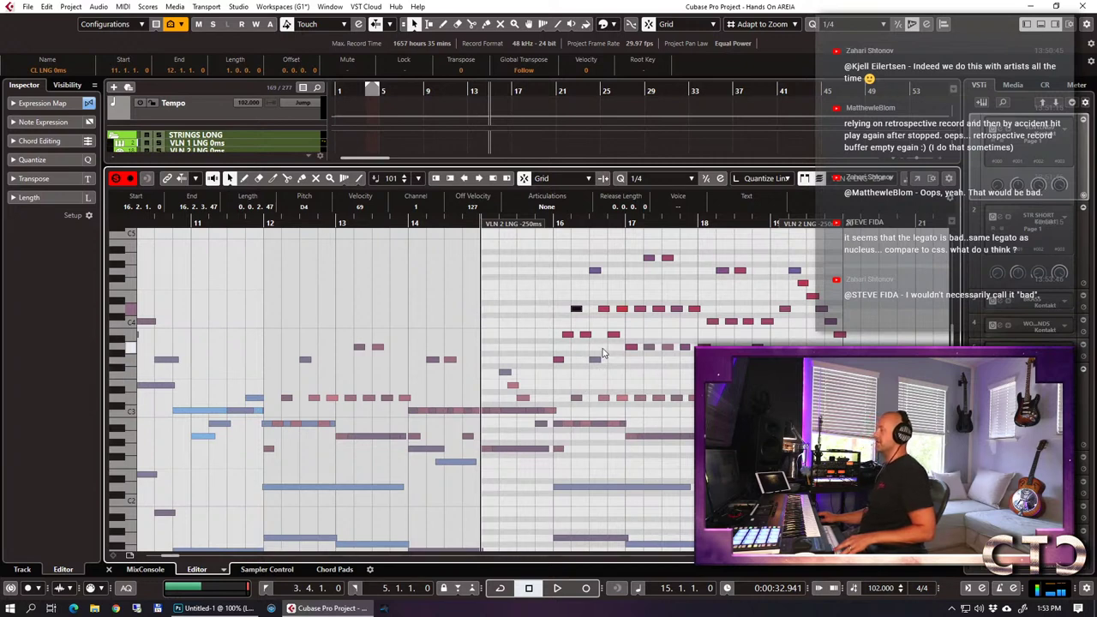
{"action": "key", "text": "space"}
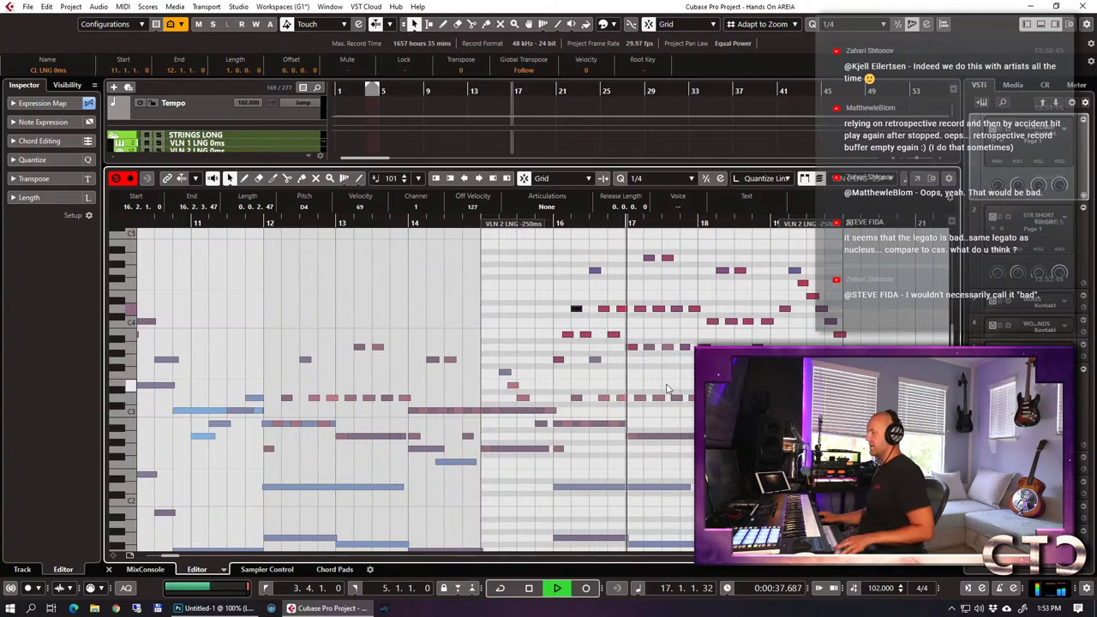
{"action": "scroll", "coordinate": [666, 390], "scroll_direction": "down", "scroll_amount": 5}
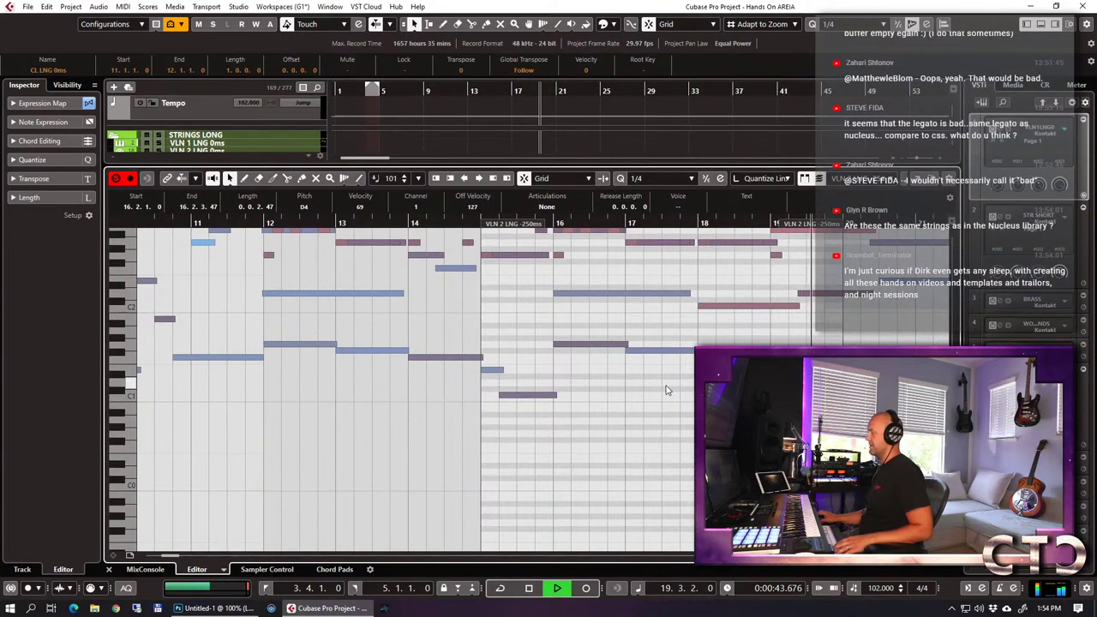
{"action": "key", "text": "space"}
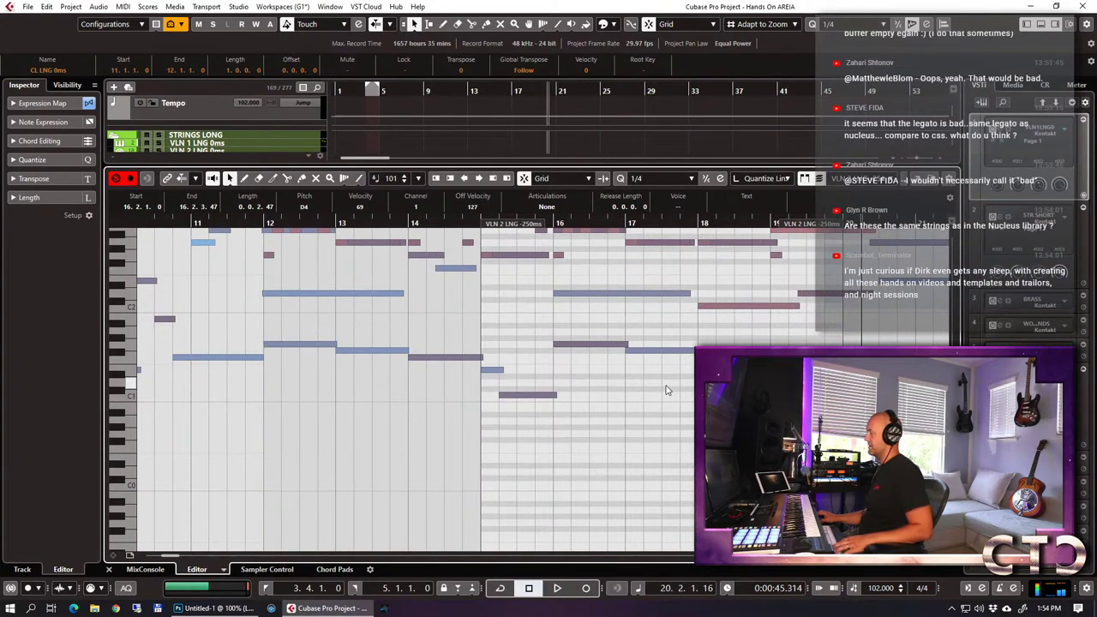
Return to the full project view and record a new first violin line on VLN 1 LNG 0ms from bar 11 to about bar 23.
{"action": "key", "text": "ctrl+alt+e"}
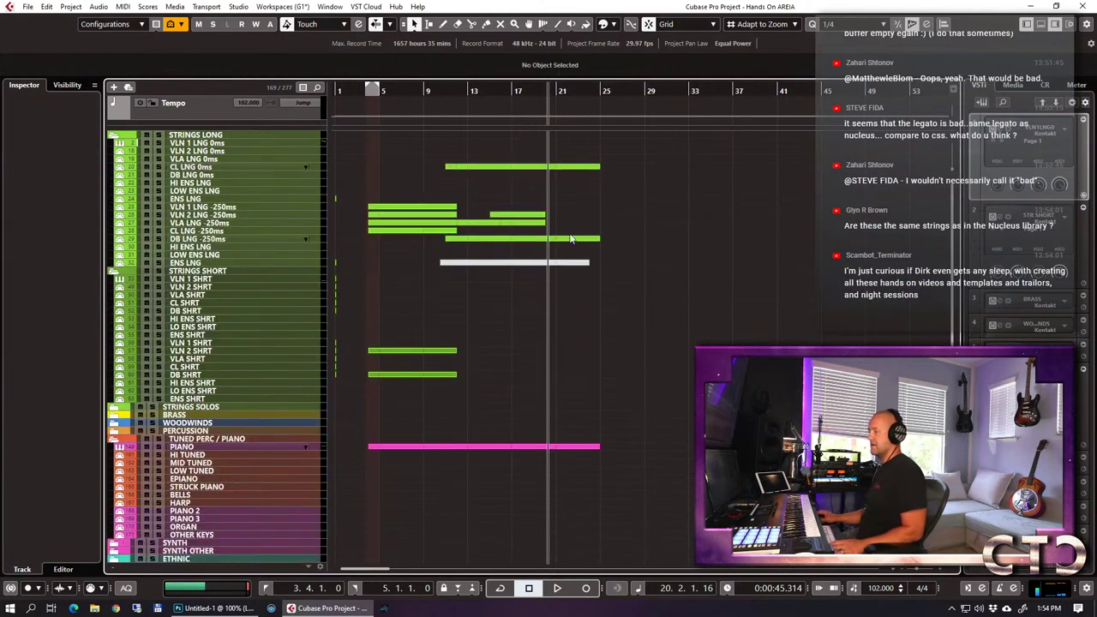
{"action": "left_click_drag", "start_coordinate": [577, 248], "coordinate": [548, 257]}
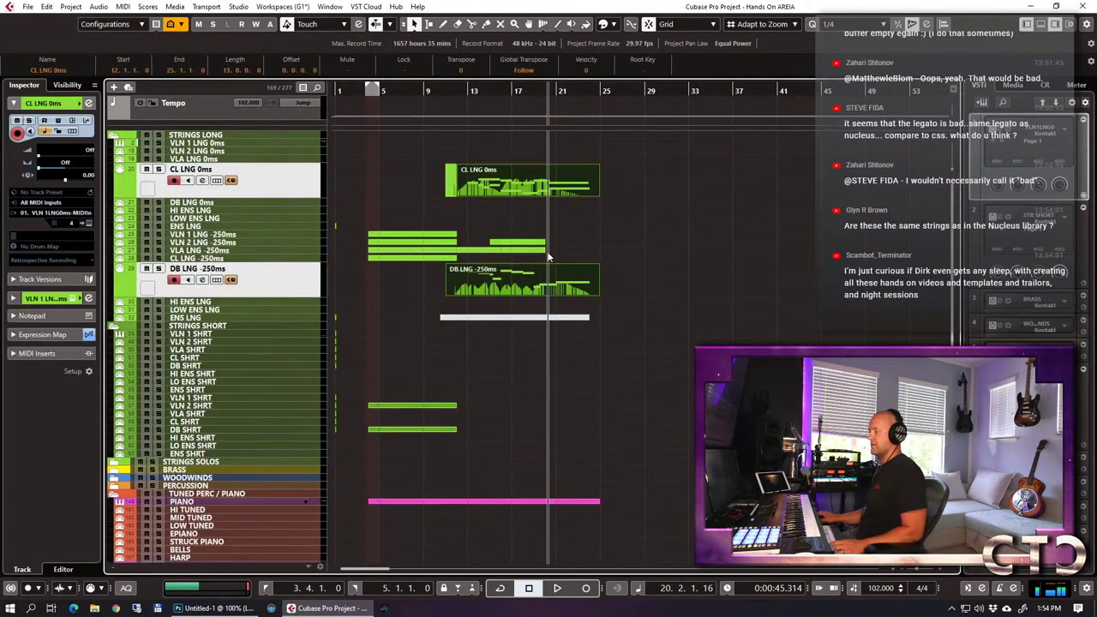
{"action": "left_click", "coordinate": [445, 248]}
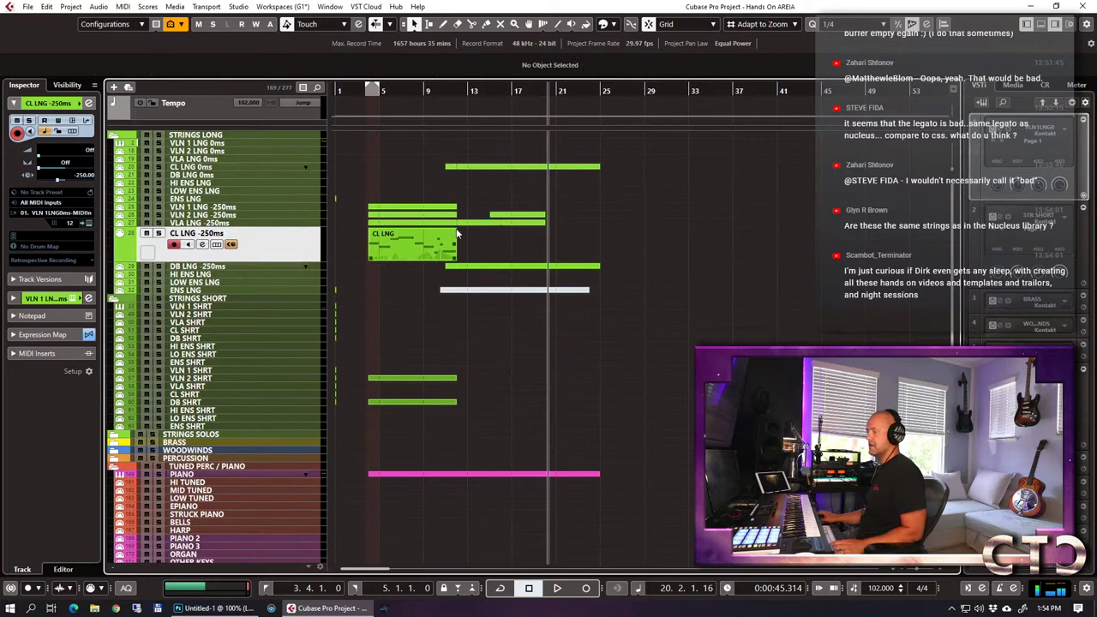
{"action": "left_click_drag", "start_coordinate": [444, 89], "coordinate": [393, 157]}
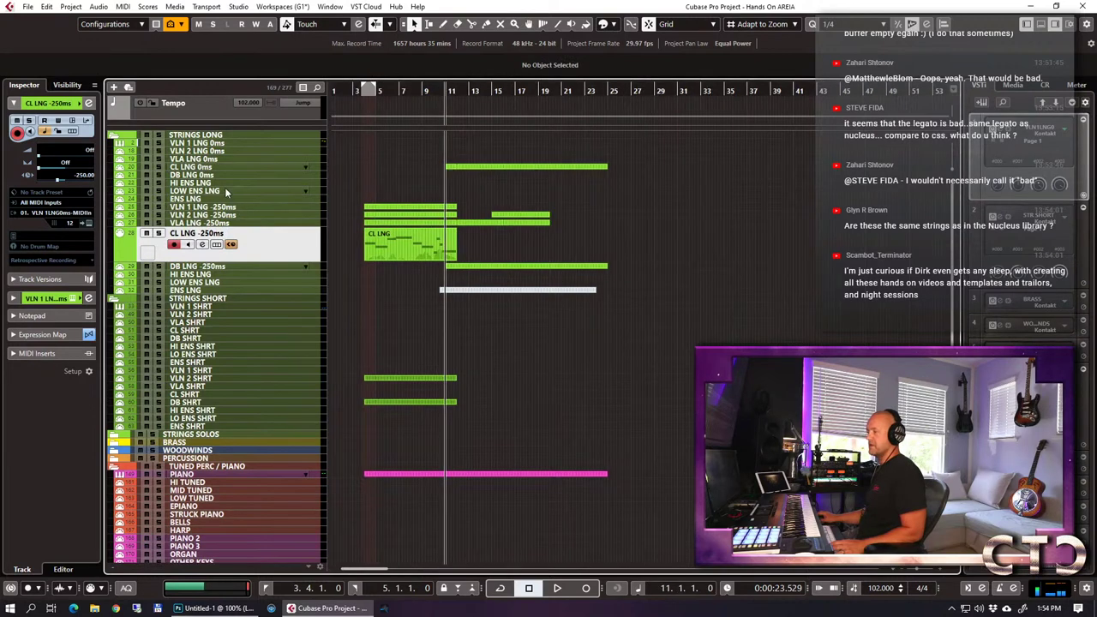
{"action": "left_click", "coordinate": [211, 144]}
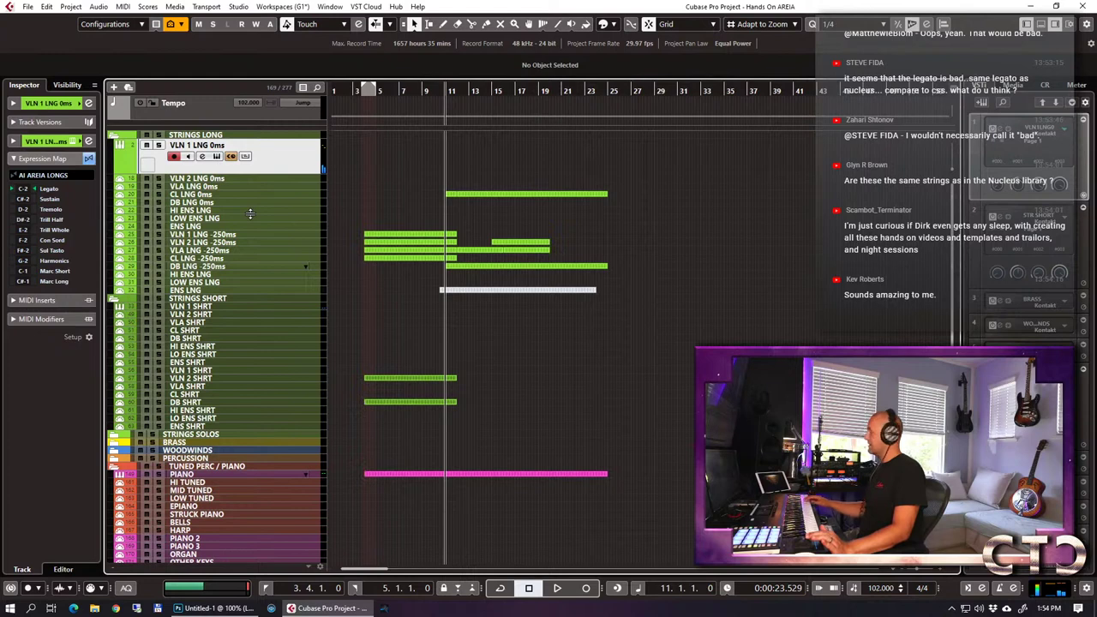
{"action": "key", "text": "KP_Multiply"}
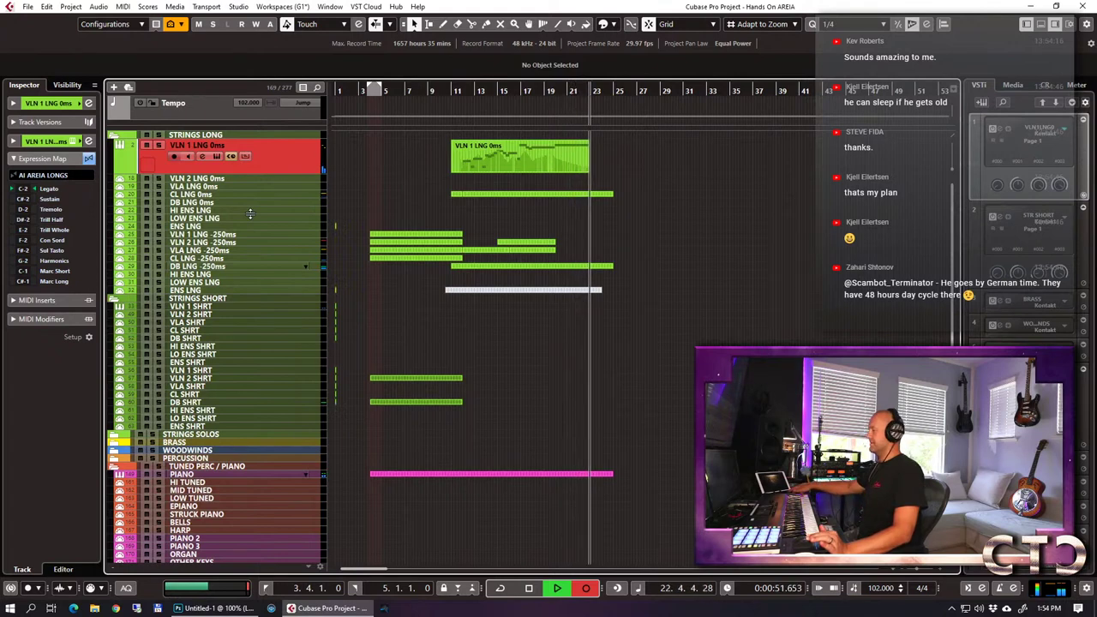
{"action": "key", "text": "space"}
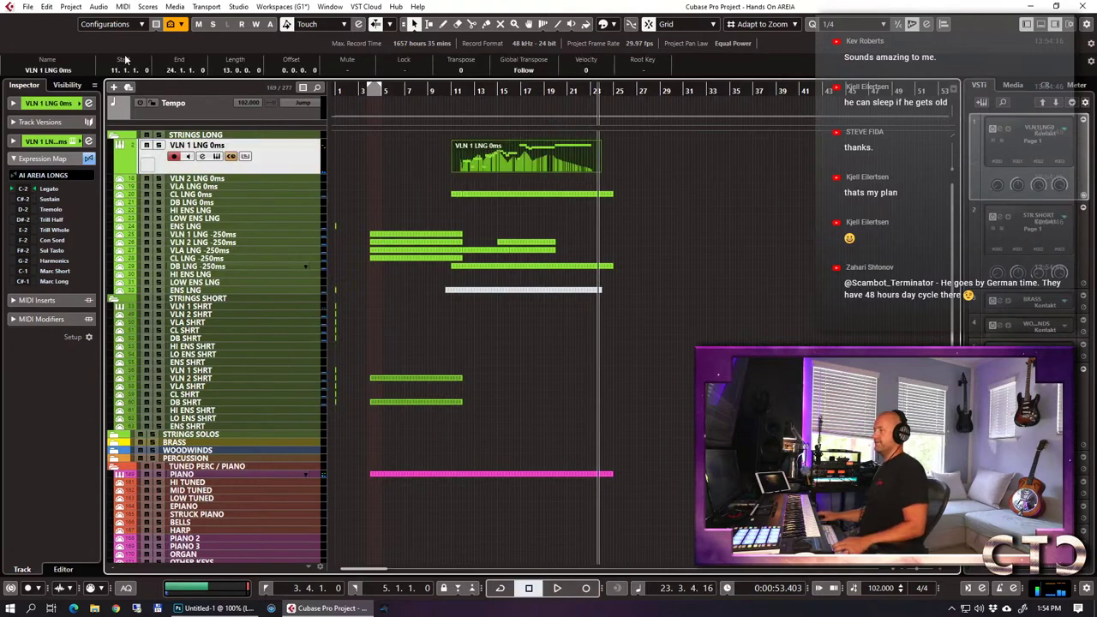
Delete the tiny stray note at bar 12 in the VLN 1 LNG 0ms part and close its editor.
{"action": "double_click", "coordinate": [495, 164]}
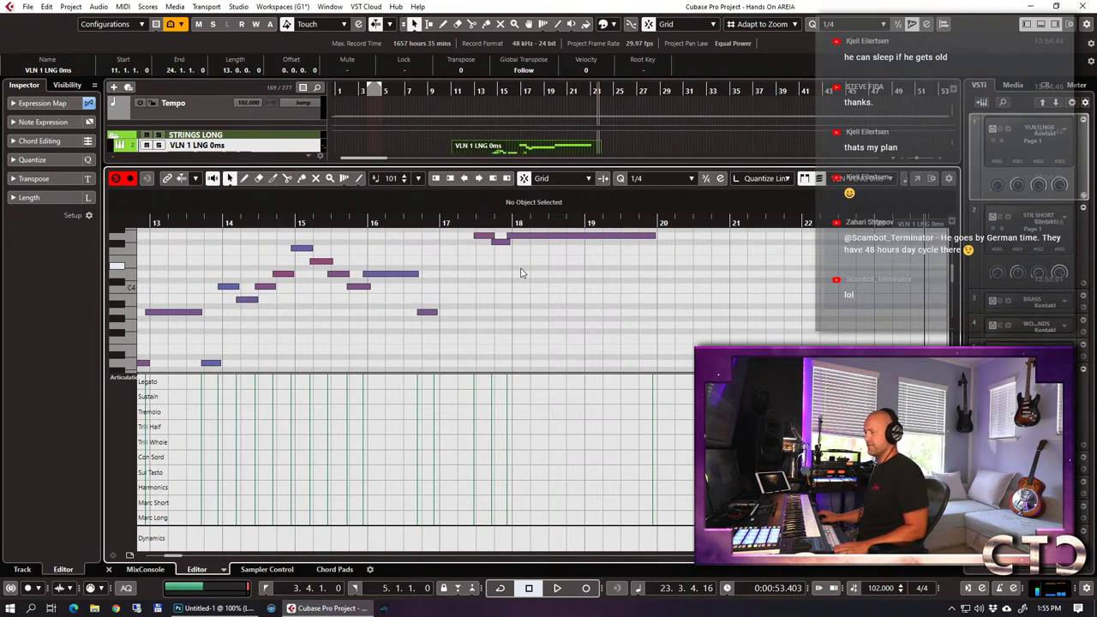
{"action": "scroll", "coordinate": [536, 272], "scroll_direction": "left", "scroll_amount": 5}
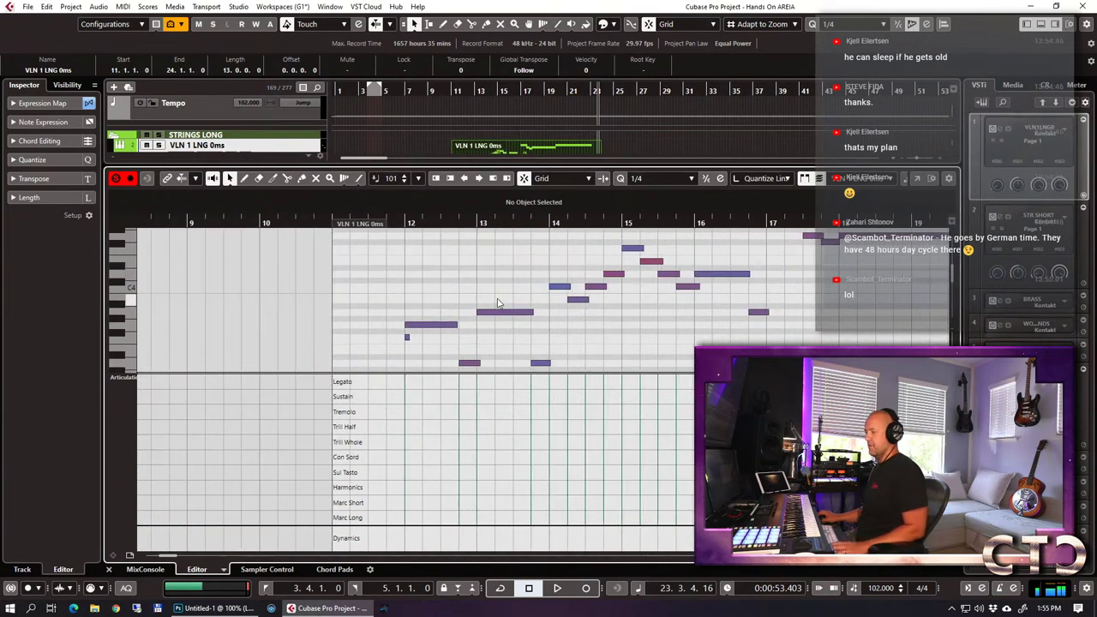
{"action": "left_click", "coordinate": [410, 381]}
{"action": "left_click", "coordinate": [420, 325]}
{"action": "key", "text": "Return"}
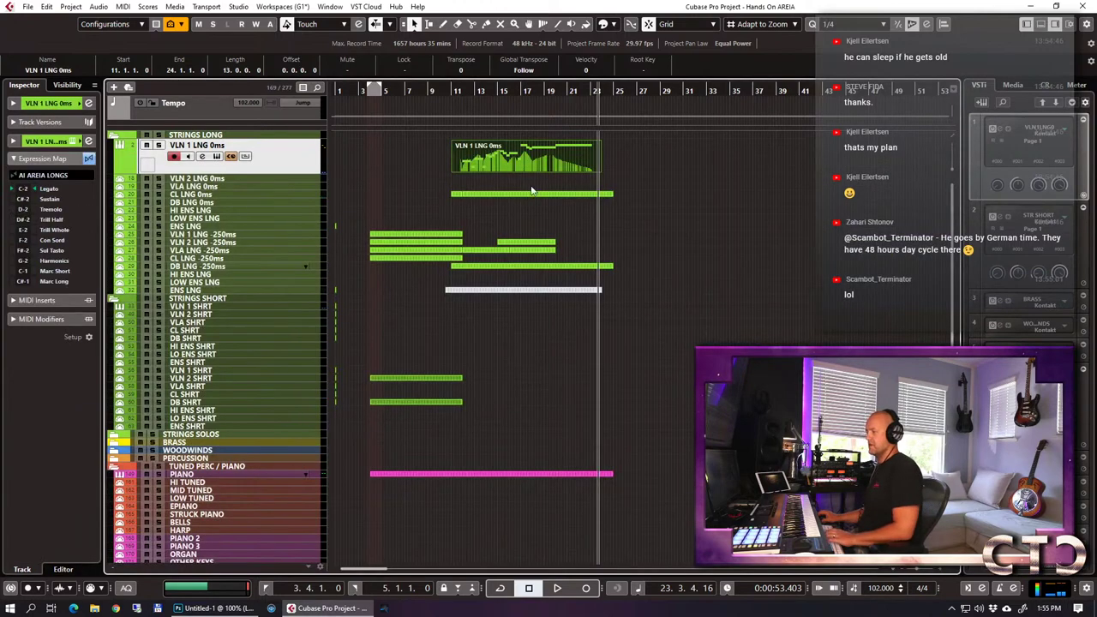
Move the new part to VLN 1 LNG -250ms, join it with the existing part there and open it for editing.
{"action": "left_click_drag", "start_coordinate": [500, 165], "coordinate": [484, 233]}
{"action": "key", "text": "Return"}
{"action": "scroll", "coordinate": [479, 231], "scroll_direction": "down", "scroll_amount": 5}
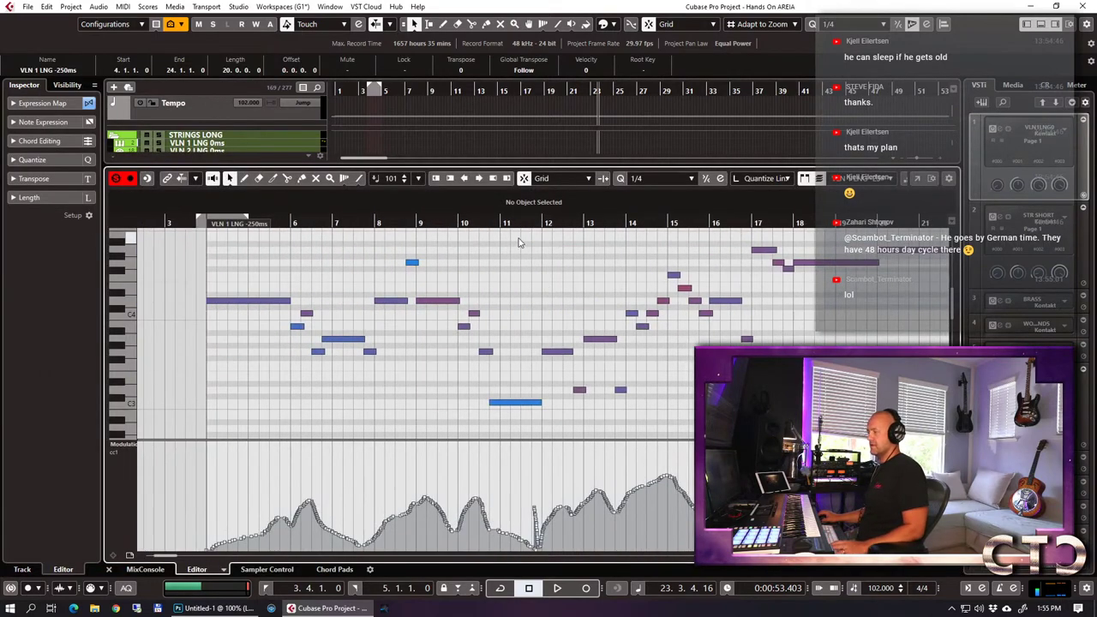
Open all the long string parts together in the key editor and play them from bar 11 to about bar 17.
{"action": "left_click", "coordinate": [496, 225]}
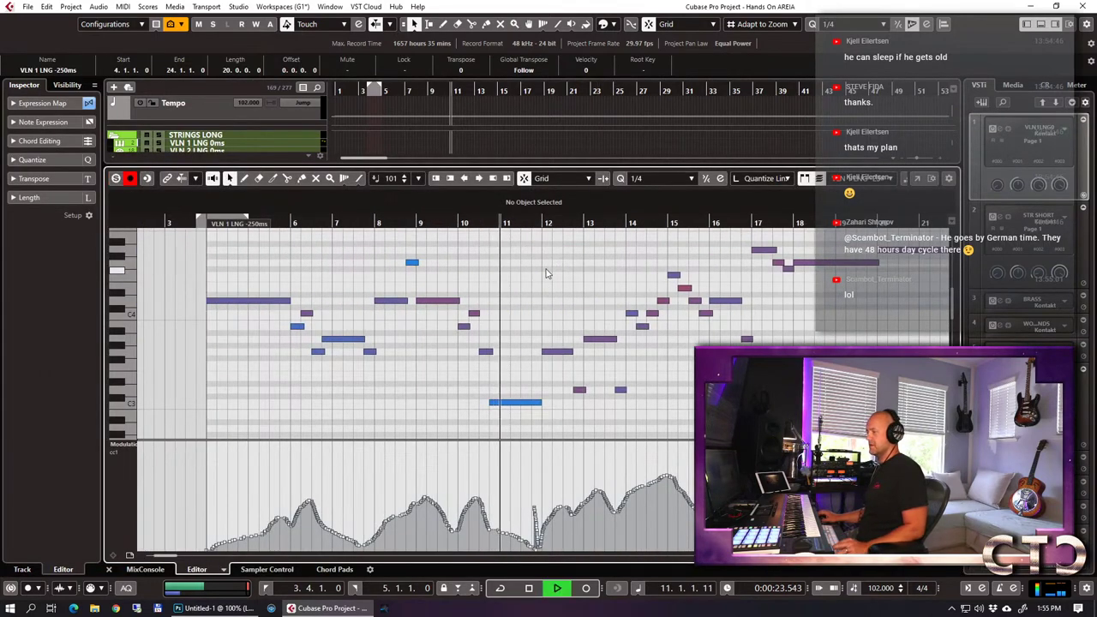
{"action": "key", "text": "Return"}
{"action": "left_click_drag", "start_coordinate": [633, 210], "coordinate": [454, 271]}
{"action": "key", "text": "Return"}
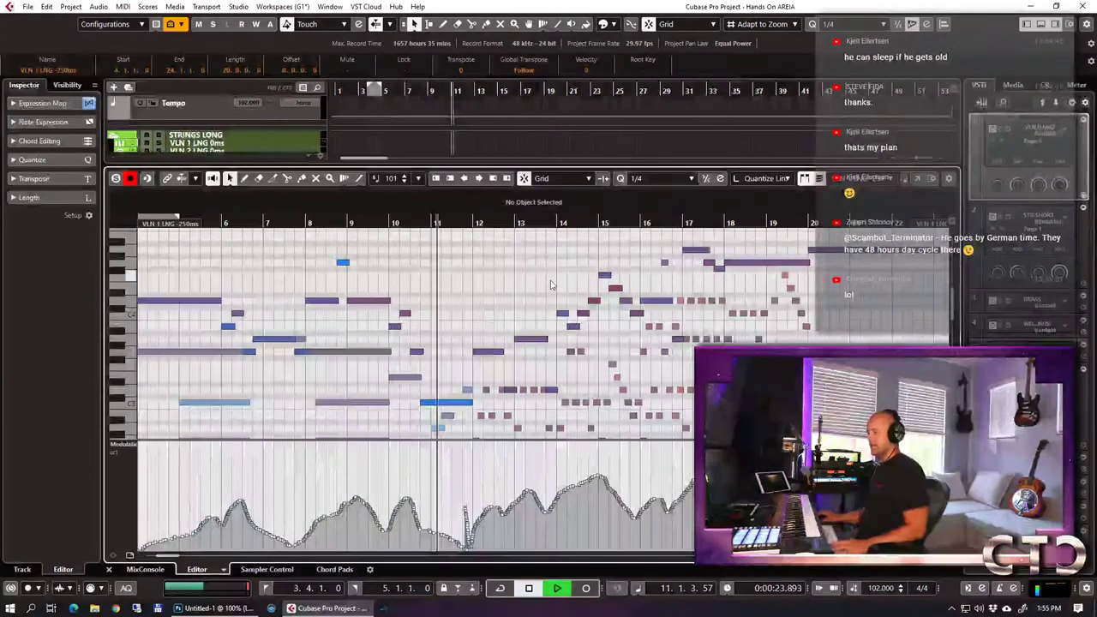
{"action": "scroll", "coordinate": [551, 284], "scroll_direction": "down", "scroll_amount": 3}
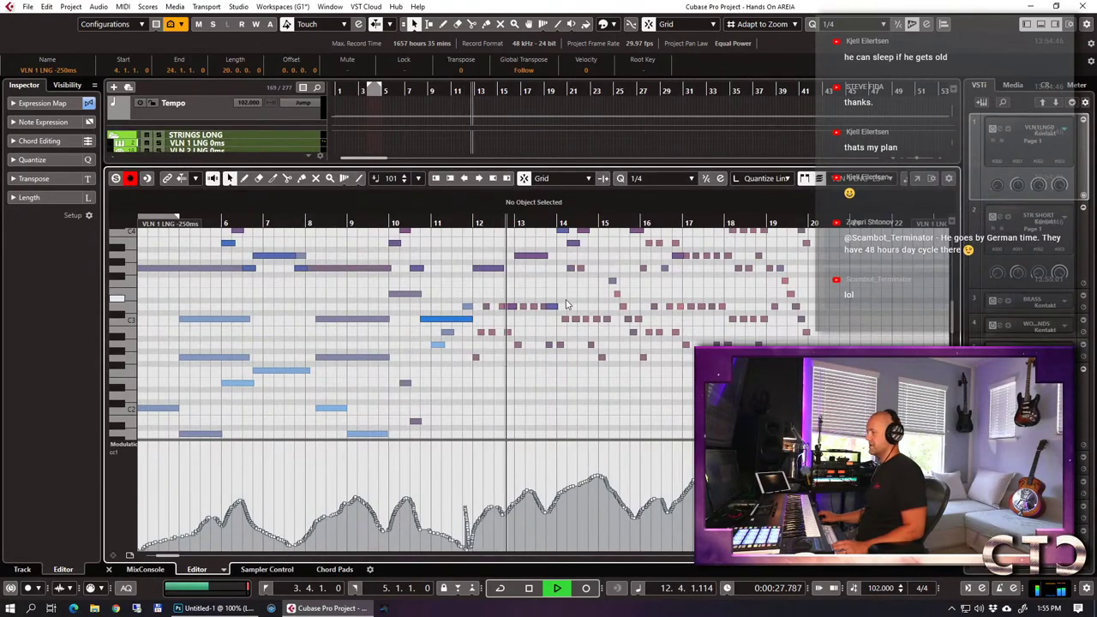
{"action": "scroll", "coordinate": [592, 304], "scroll_direction": "up", "scroll_amount": 3}
{"action": "scroll", "coordinate": [630, 301], "scroll_direction": "down", "scroll_amount": 2}
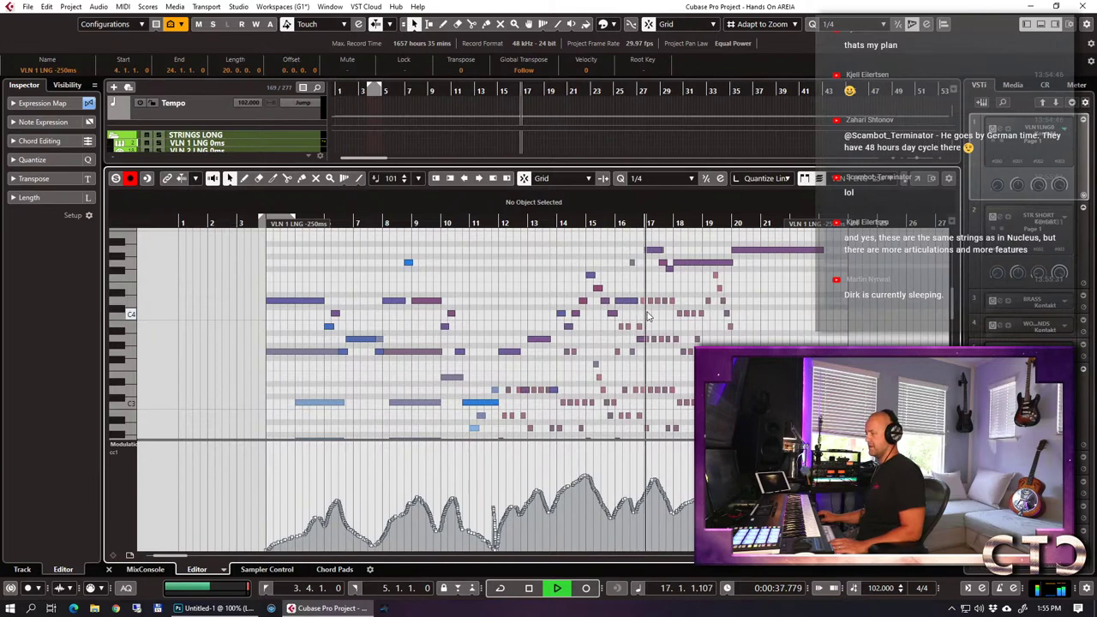
{"action": "key", "text": "space"}
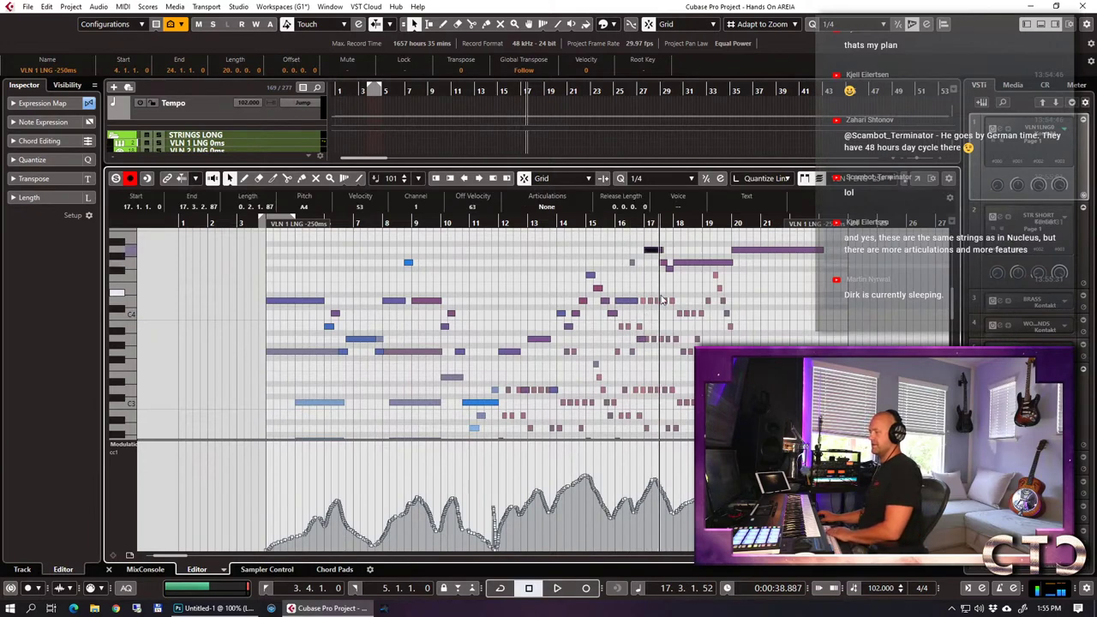
Lower the first violin note at the start of bar 17 to F#4 and raise the short note at 16.4 to E4.
{"action": "scroll", "coordinate": [549, 291], "scroll_direction": "up", "scroll_amount": 5}
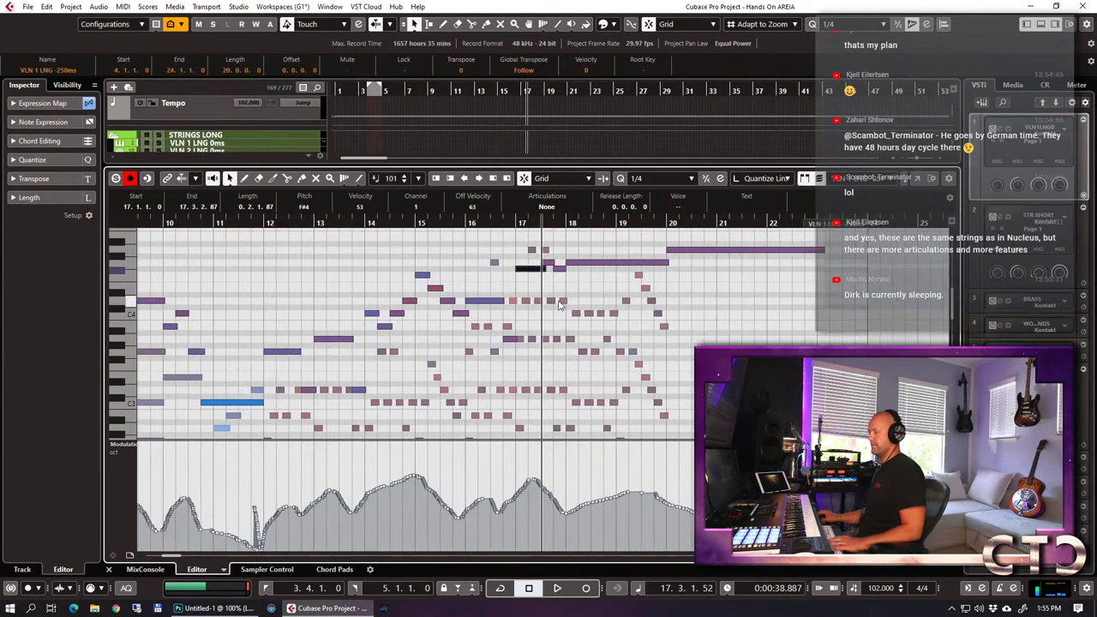
{"action": "left_click", "coordinate": [483, 288]}
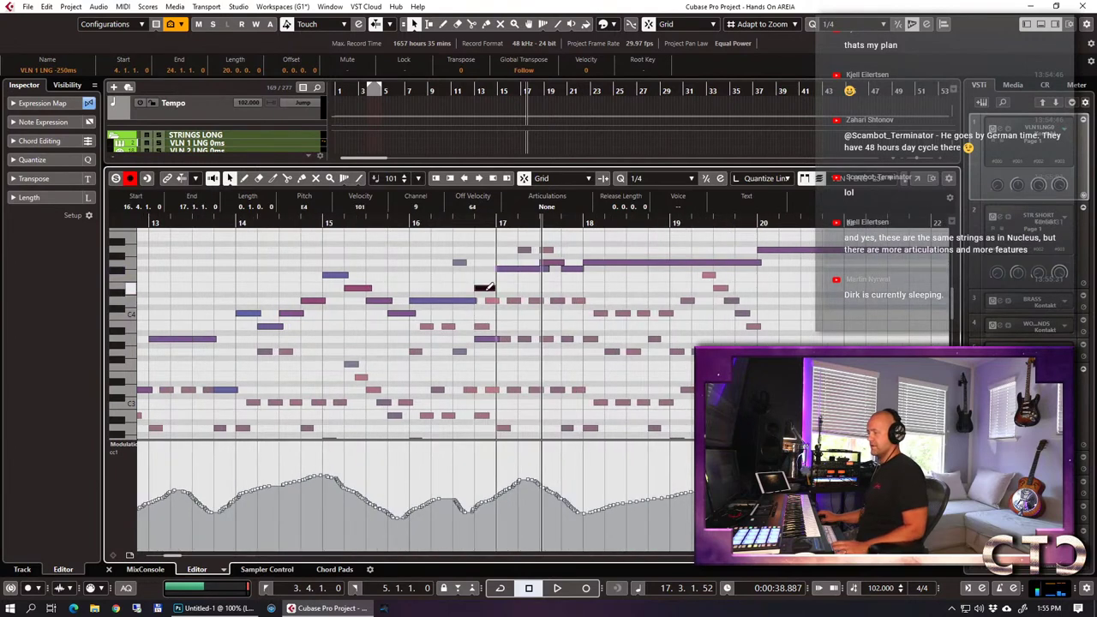
{"action": "left_click", "coordinate": [523, 270]}
{"action": "left_click_drag", "start_coordinate": [486, 339], "coordinate": [482, 294]}
{"action": "scroll", "coordinate": [553, 306], "scroll_direction": "left", "scroll_amount": 3}
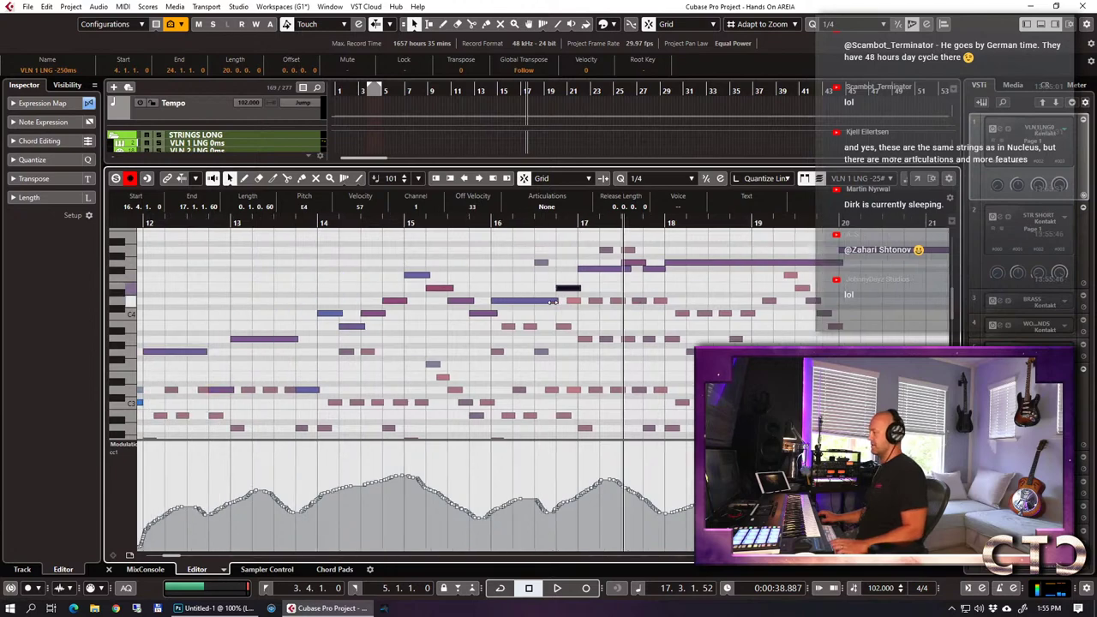
Flatten the modulation spike just before bar 12 and shorten the long C3 violin note to end at 11.4.1.0.
{"action": "scroll", "coordinate": [529, 339], "scroll_direction": "left", "scroll_amount": 3}
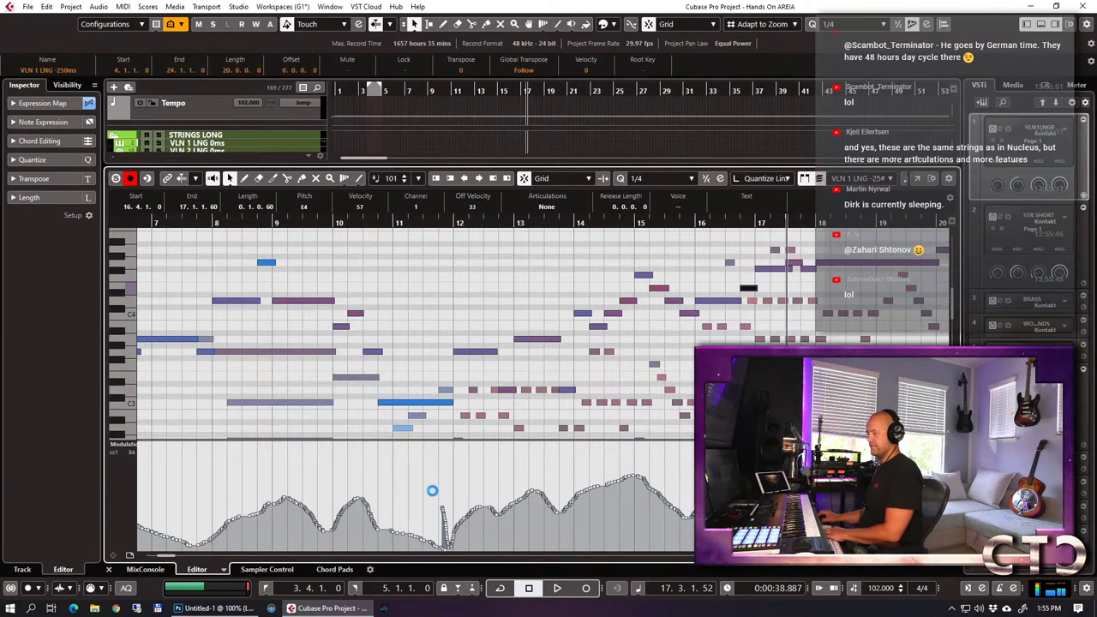
{"action": "left_click_drag", "start_coordinate": [433, 488], "coordinate": [446, 546]}
{"action": "left_click_drag", "start_coordinate": [455, 408], "coordinate": [444, 421]}
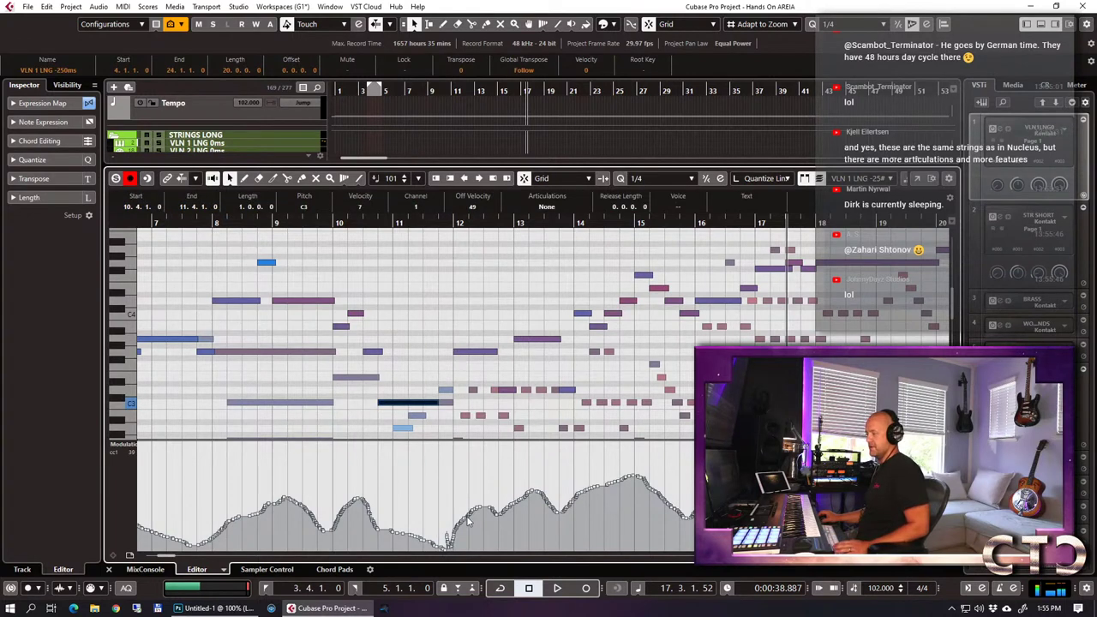
Raise the first violin's modulation curve from bar 12 onward and play the strings from 11.4 to about bar 19.
{"action": "mouse_move", "coordinate": [457, 510]}
{"action": "left_mouse_down"}
{"action": "mouse_move", "coordinate": [590, 485]}
{"action": "mouse_move", "coordinate": [634, 462]}
{"action": "mouse_move", "coordinate": [692, 514]}
{"action": "left_mouse_up"}
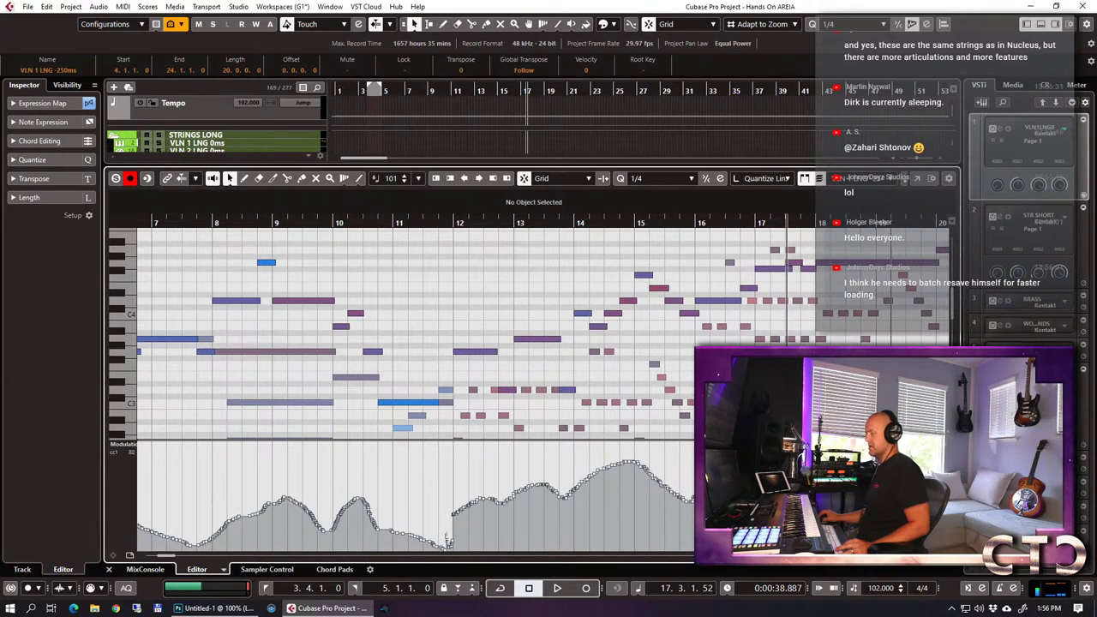
{"action": "left_click", "coordinate": [425, 246]}
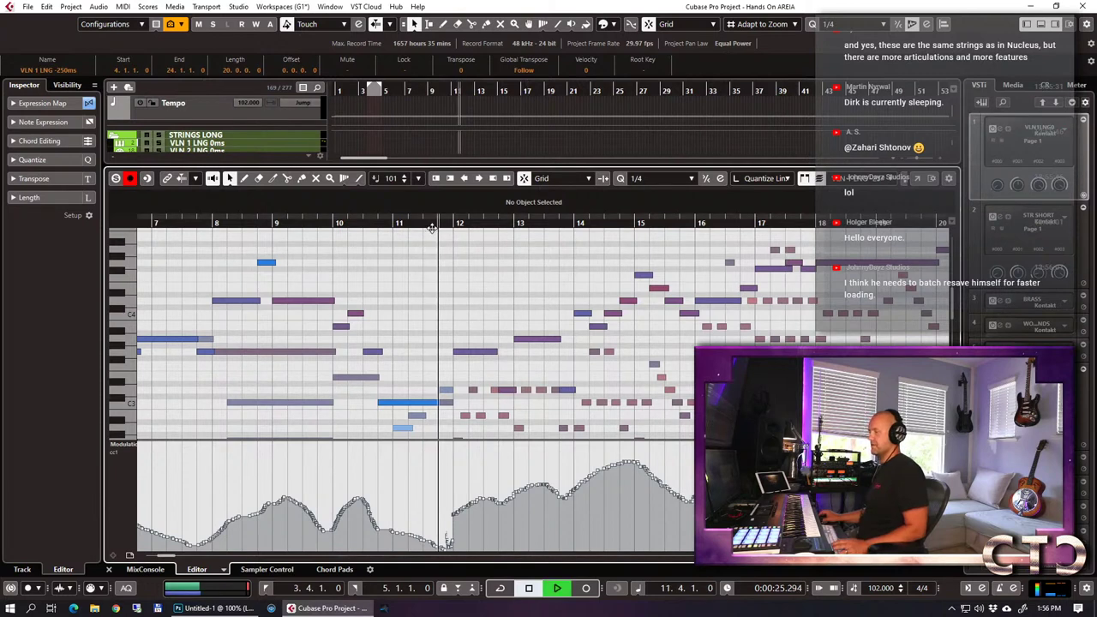
{"action": "key", "text": "space"}
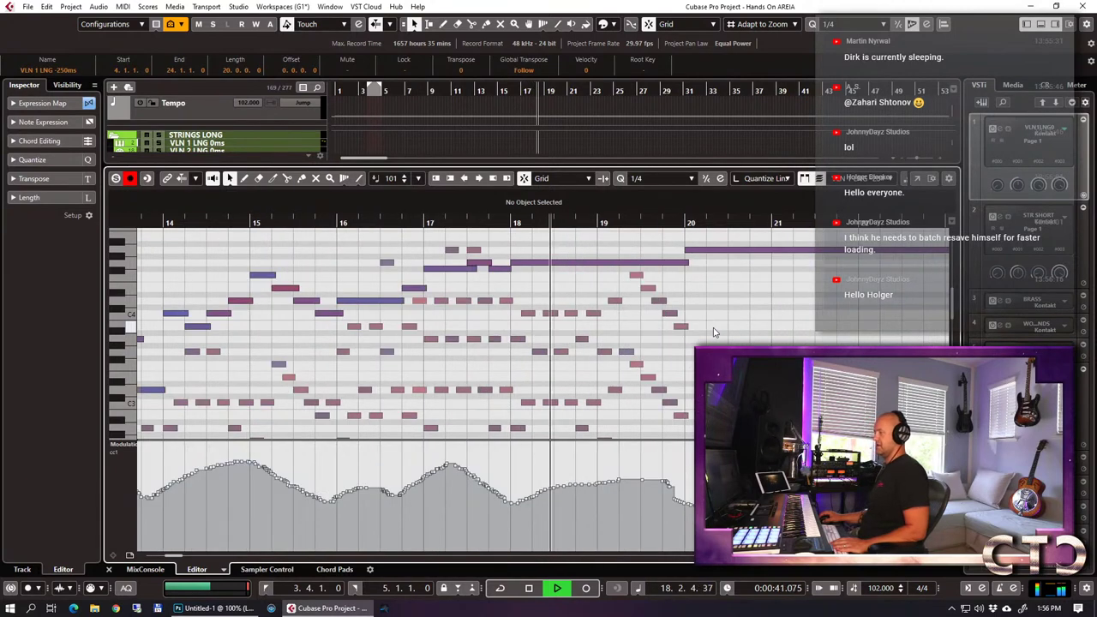
{"action": "key", "text": "space"}
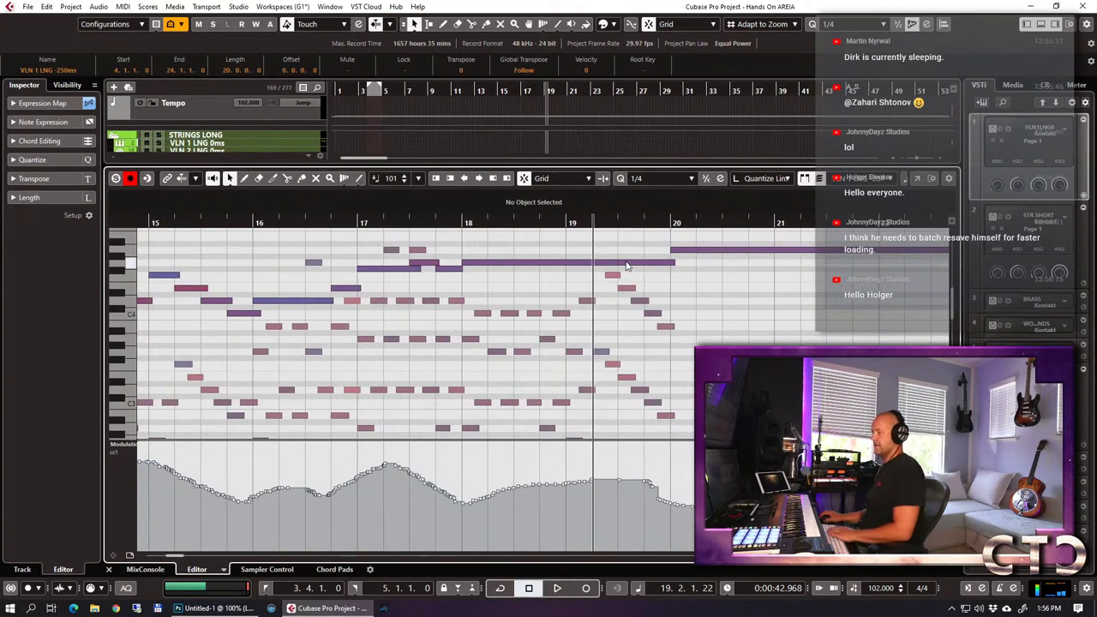
Shorten the long G4 violin note to end at about 19.3.2 and make the A4 note run from 19.3.1.0 to about 22.4.3.
{"action": "left_click", "coordinate": [625, 267]}
{"action": "key", "text": "Up"}
{"action": "key", "text": "Up"}
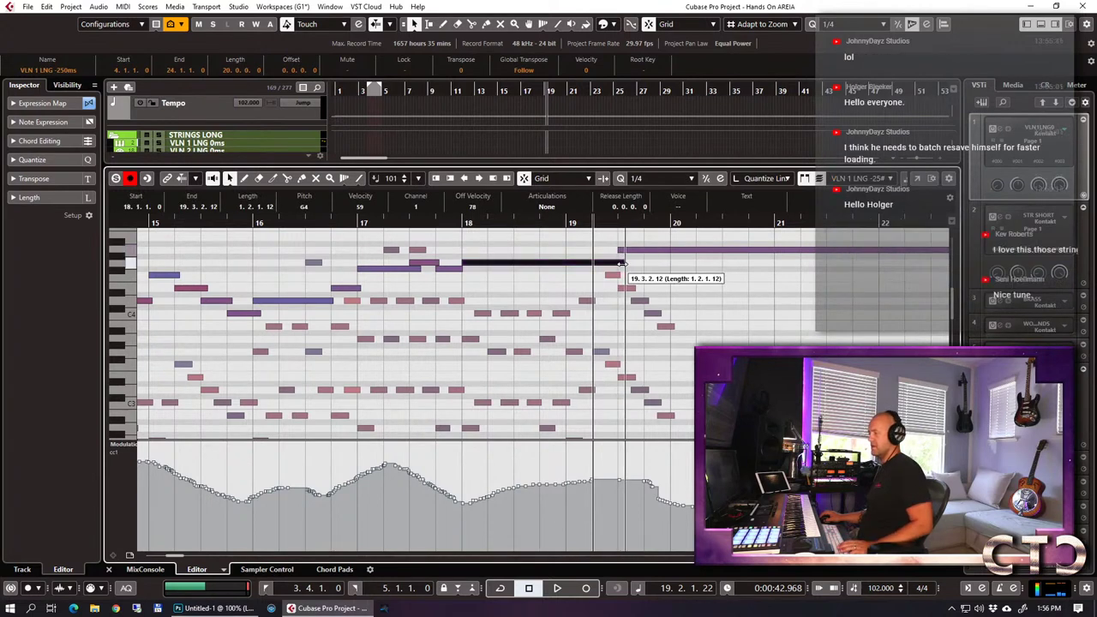
{"action": "key", "text": "g"}
{"action": "key", "text": "g"}
{"action": "key", "text": "Right"}
{"action": "key", "text": "Delete"}
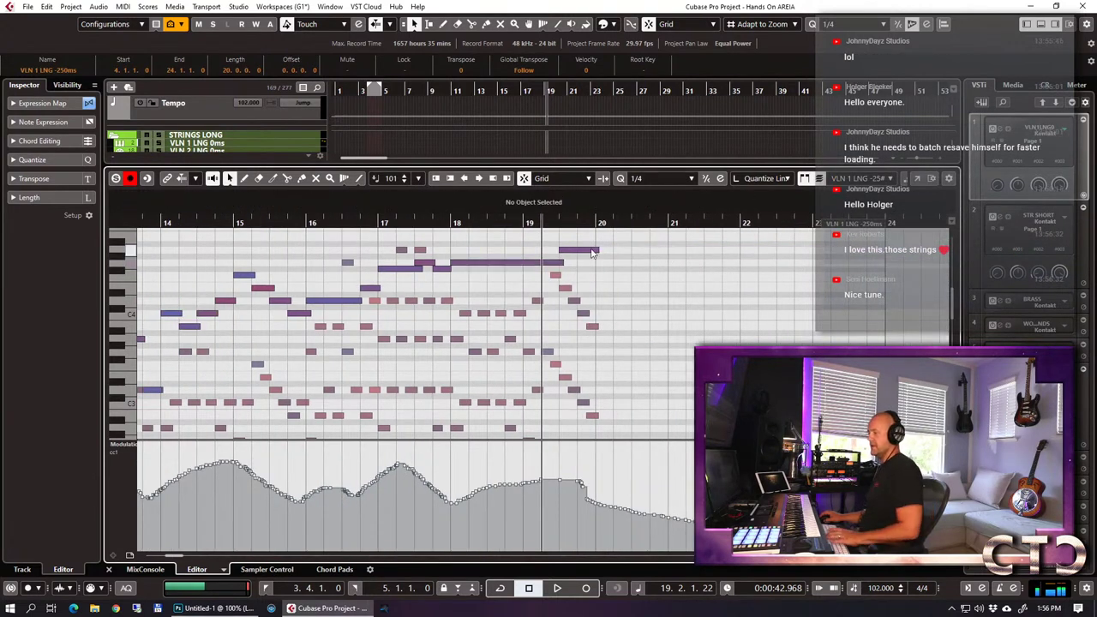
{"action": "left_click_drag", "start_coordinate": [597, 251], "coordinate": [805, 261]}
{"action": "right_click", "coordinate": [785, 305]}
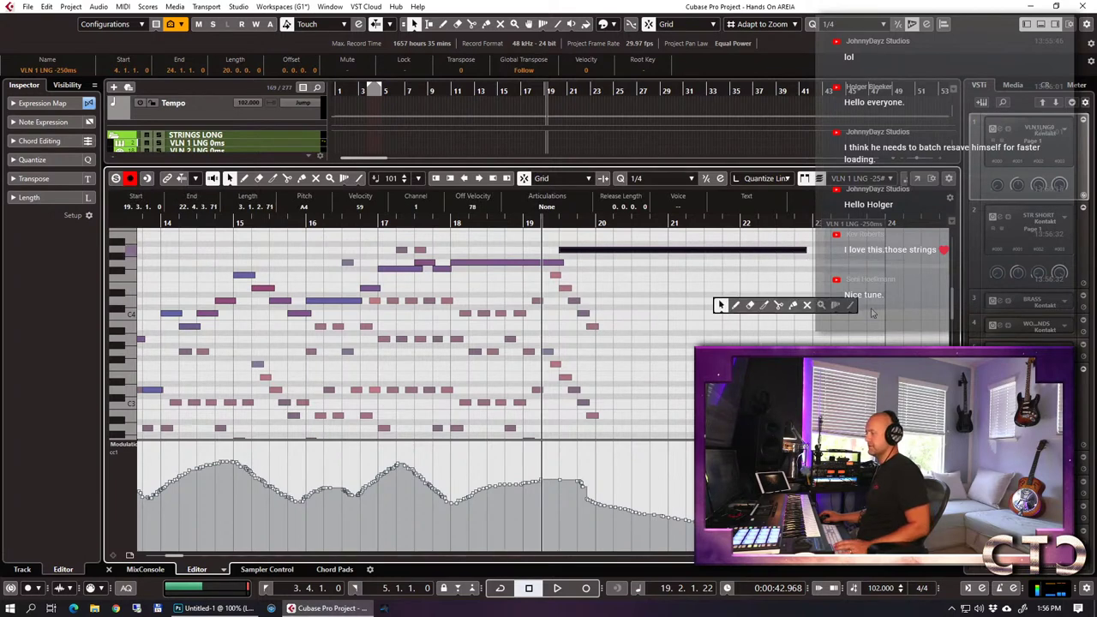
Fade the first violin's modulation in a straight line from about 19.4 down to near zero by bar 23, then close the editor.
{"action": "left_click", "coordinate": [851, 305]}
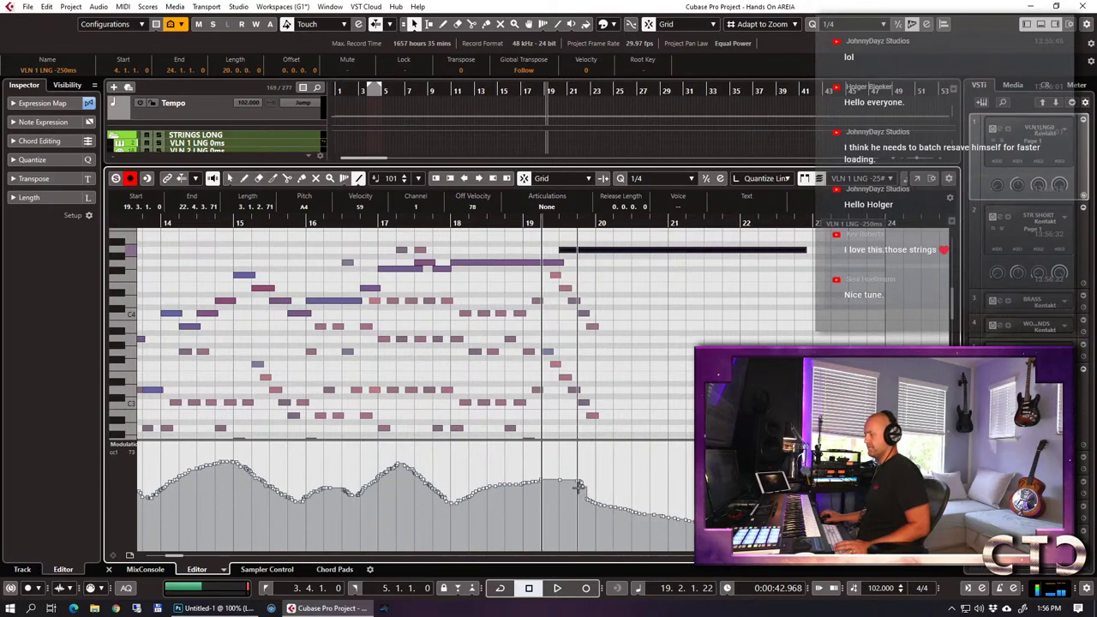
{"action": "left_click_drag", "start_coordinate": [577, 498], "coordinate": [742, 528]}
{"action": "key", "text": "1"}
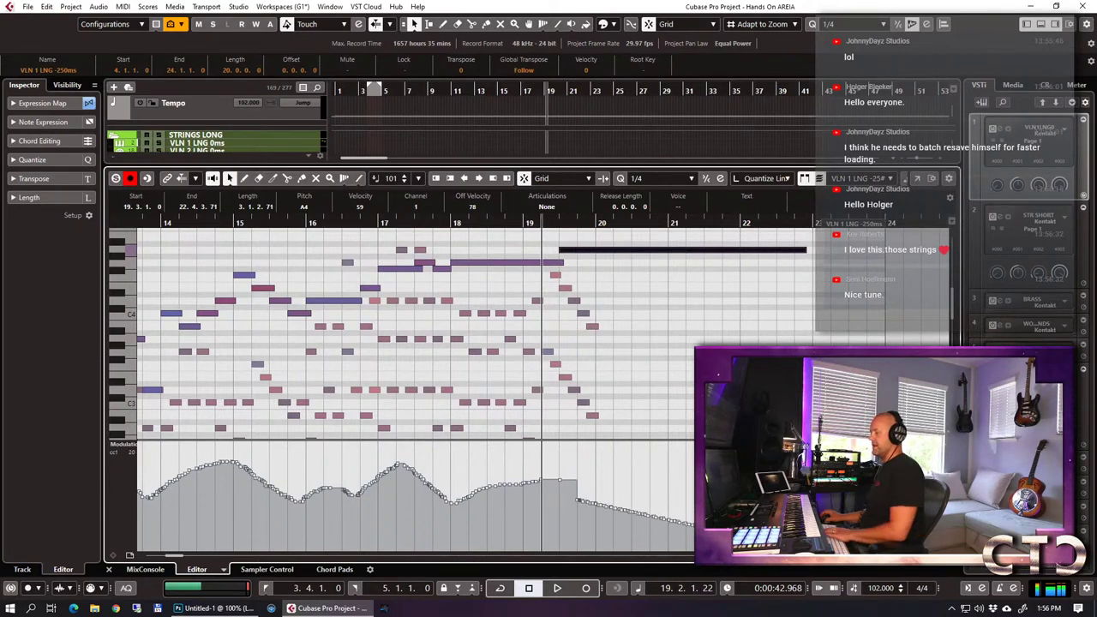
{"action": "key", "text": "ctrl+shift+a"}
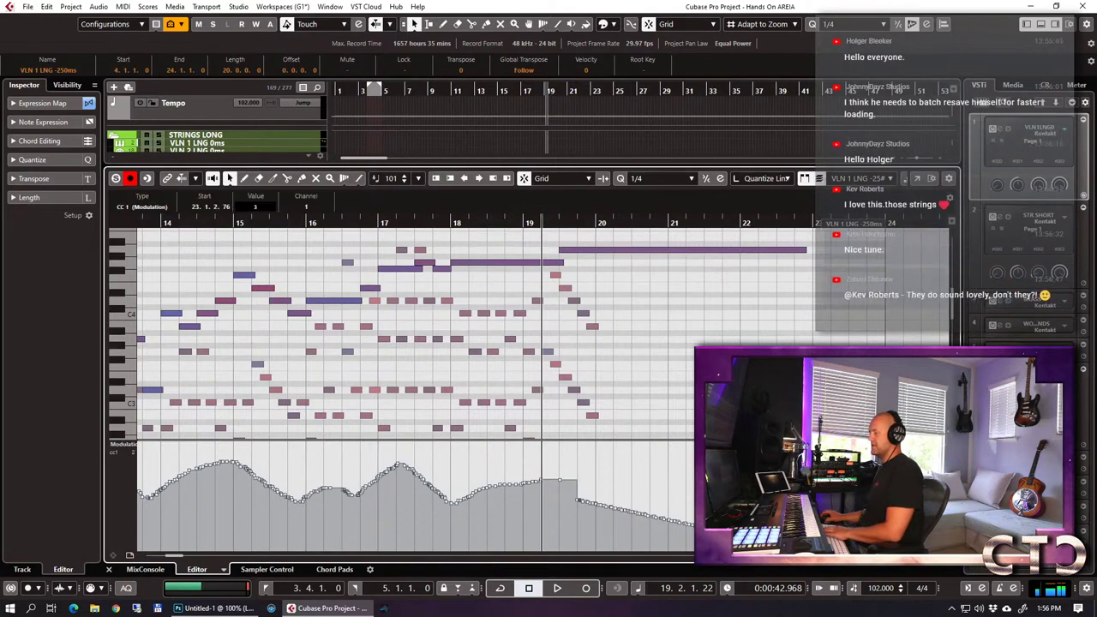
{"action": "key", "text": "ctrl+e"}
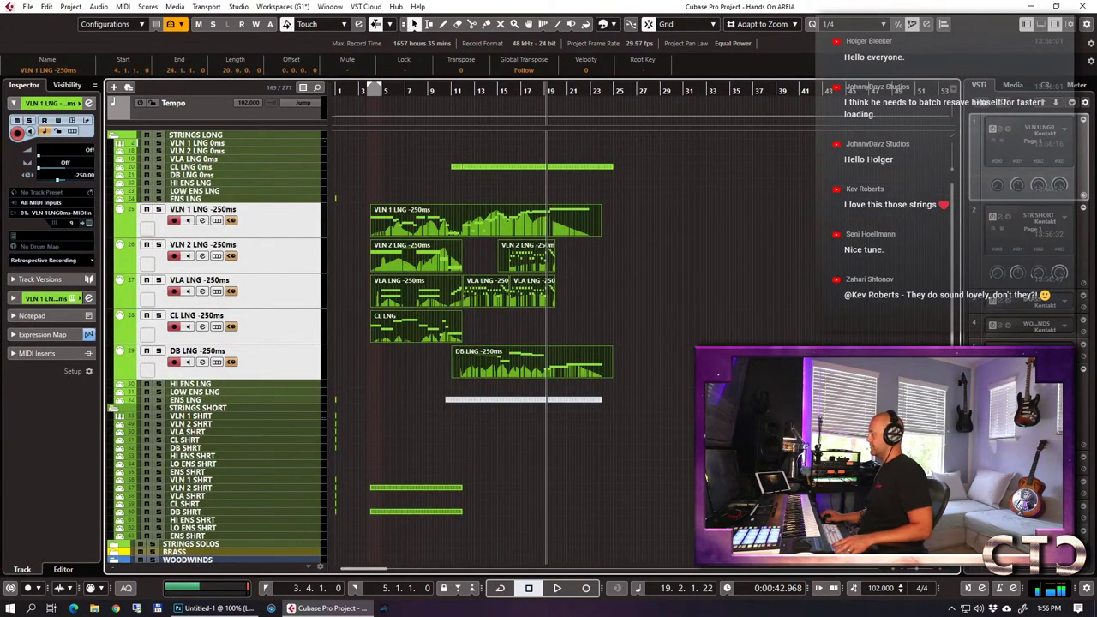
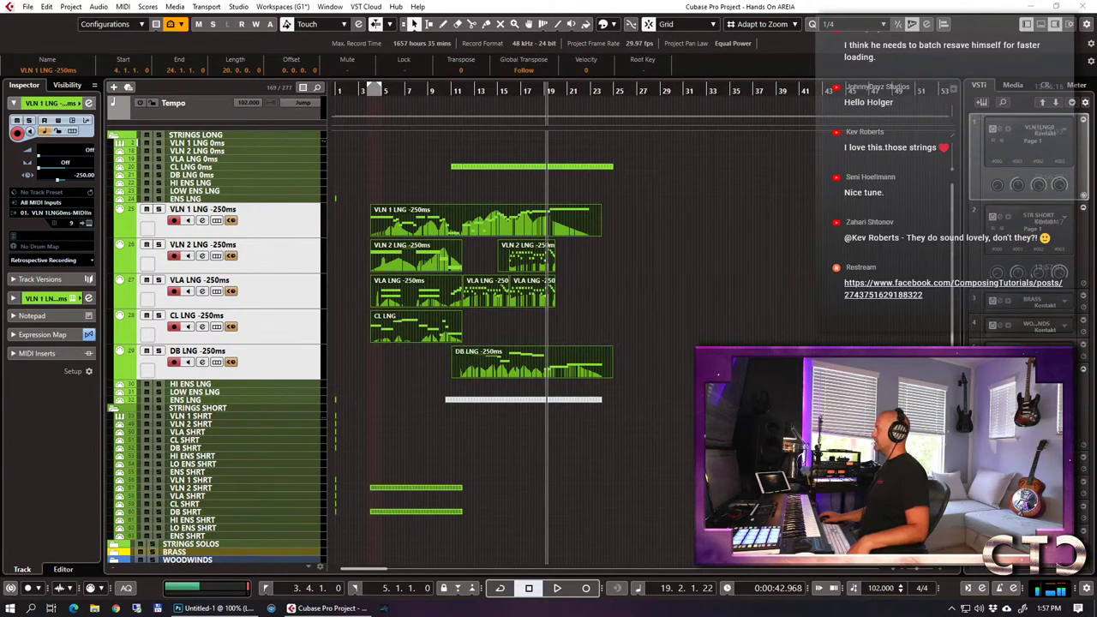
Switch to the Random Comment Picker page in Chrome and return to the Cubase project.
{"action": "key", "text": "alt+Tab"}
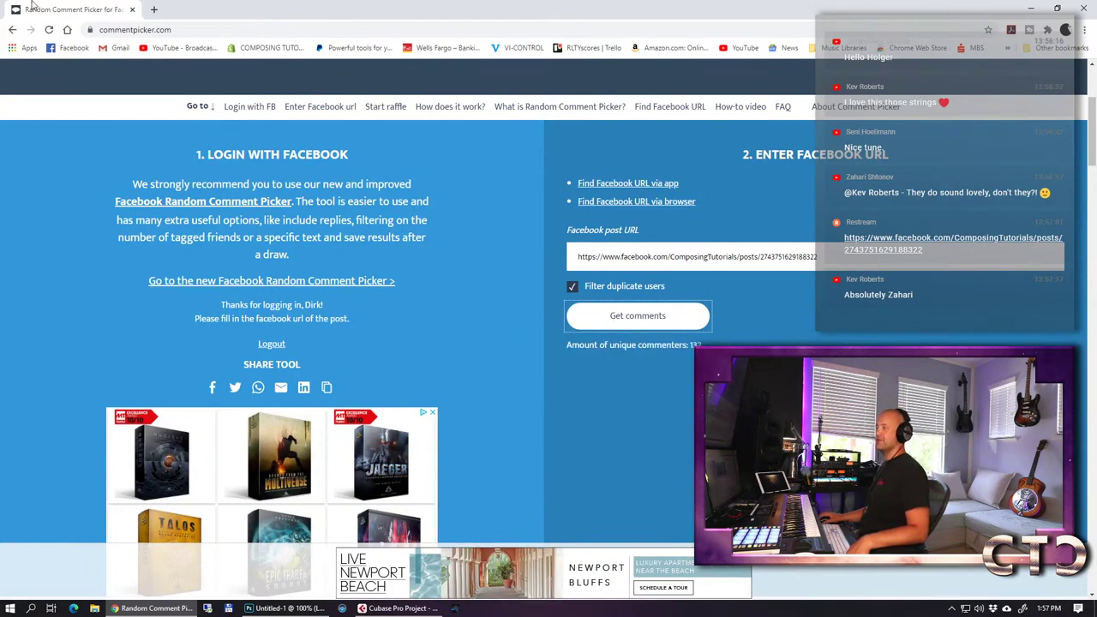
{"action": "key", "text": "alt+Tab"}
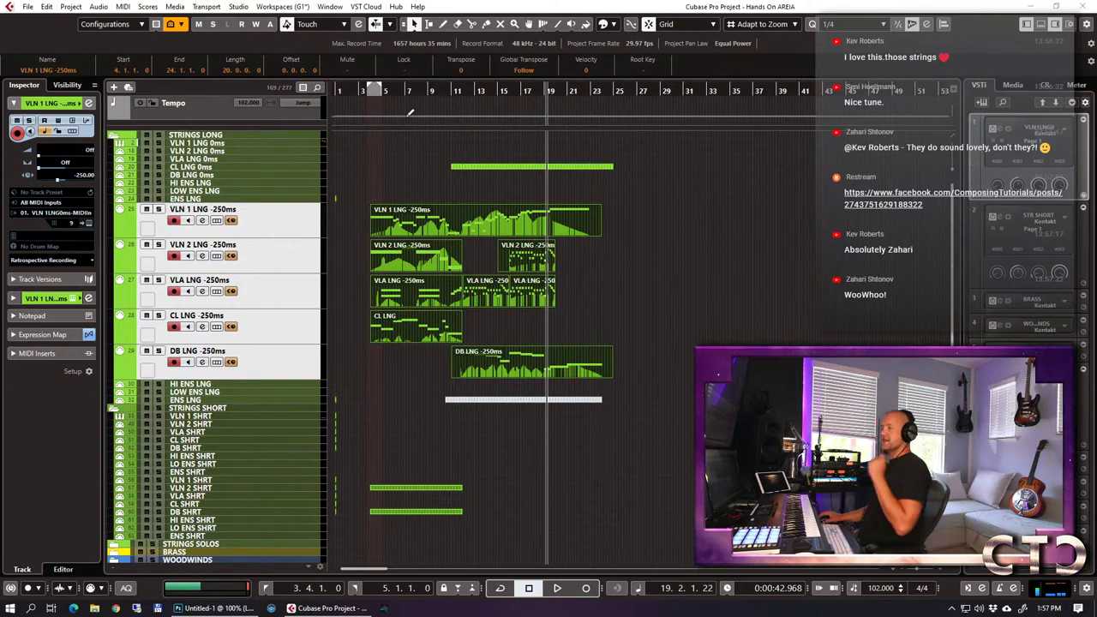
Select the second violin part starting at bar 15 and play the arrangement from bar 19 to about 21.2.
{"action": "key", "text": "space"}
{"action": "left_click", "coordinate": [688, 281]}
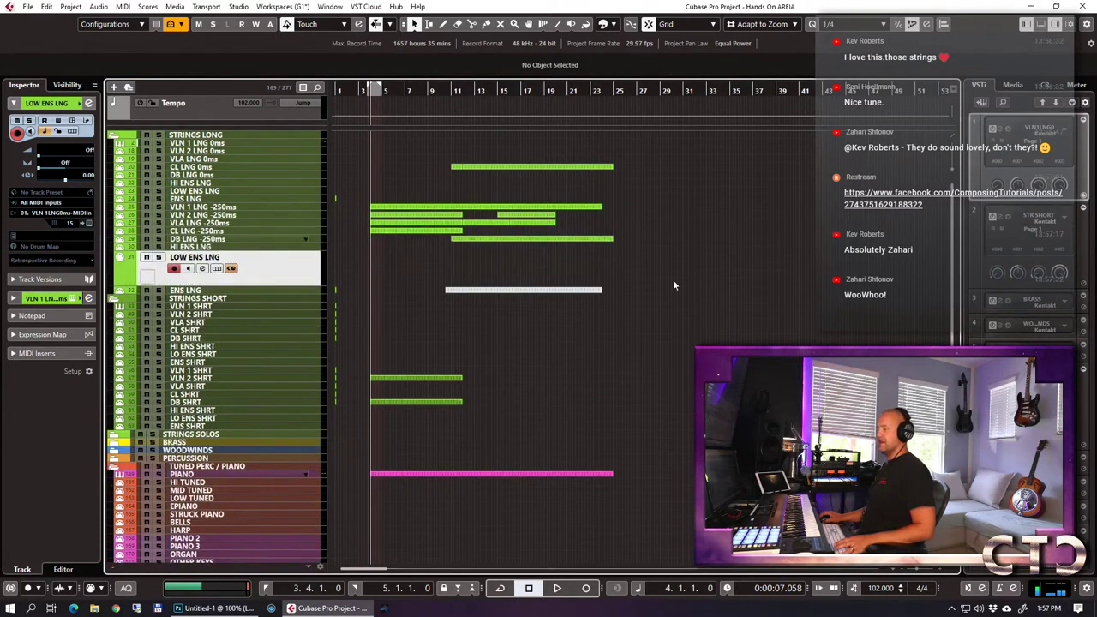
{"action": "left_click_drag", "start_coordinate": [502, 157], "coordinate": [566, 252]}
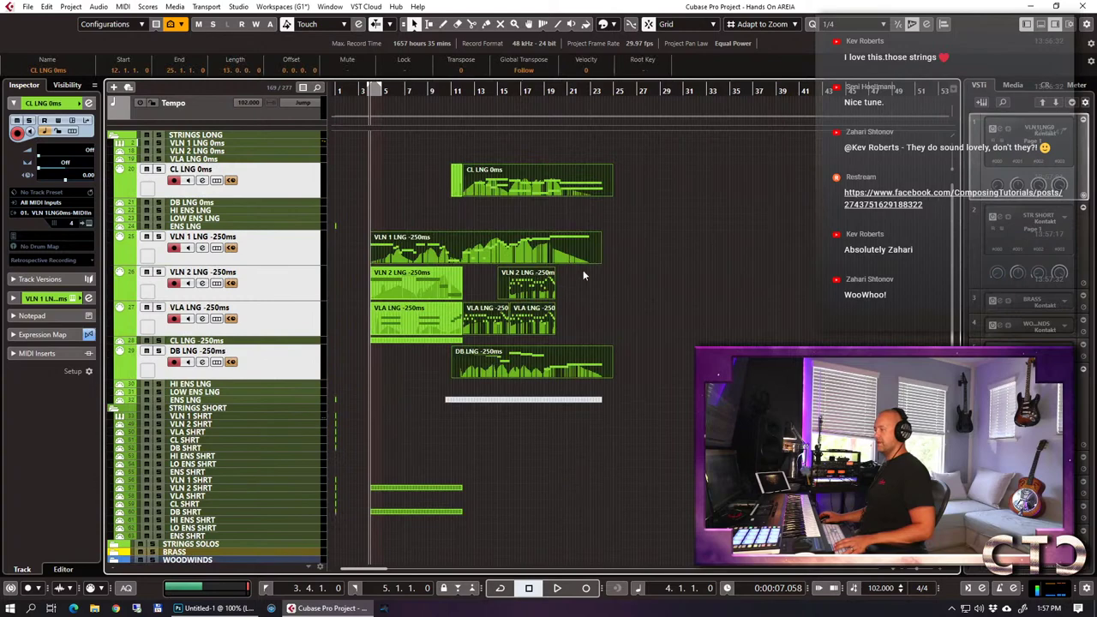
{"action": "left_click", "coordinate": [582, 270]}
{"action": "left_click", "coordinate": [531, 216]}
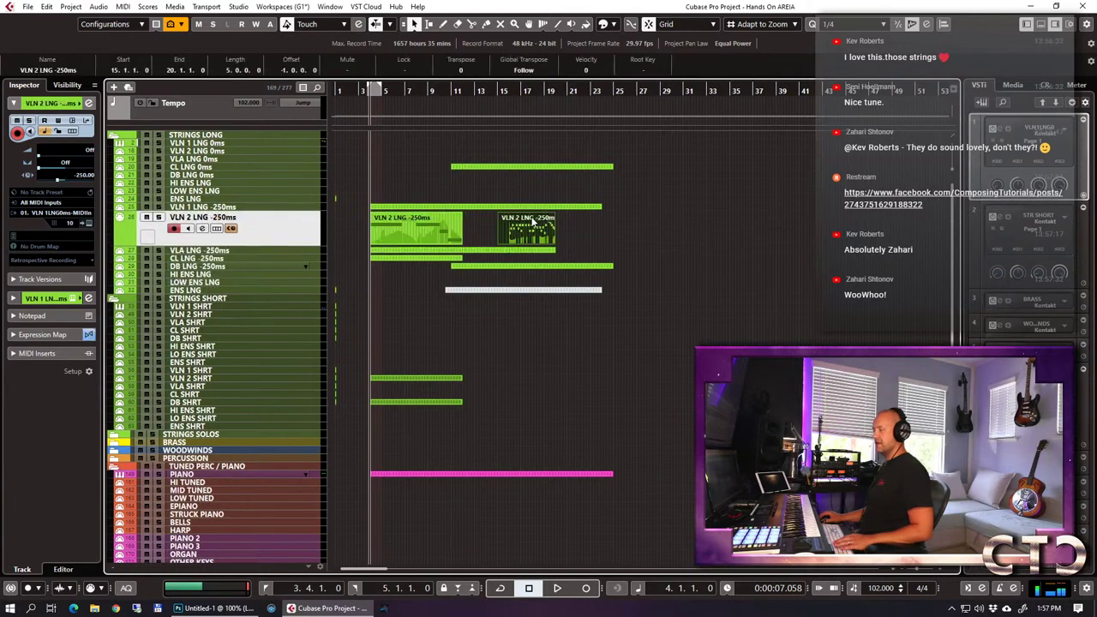
{"action": "key", "text": "h"}
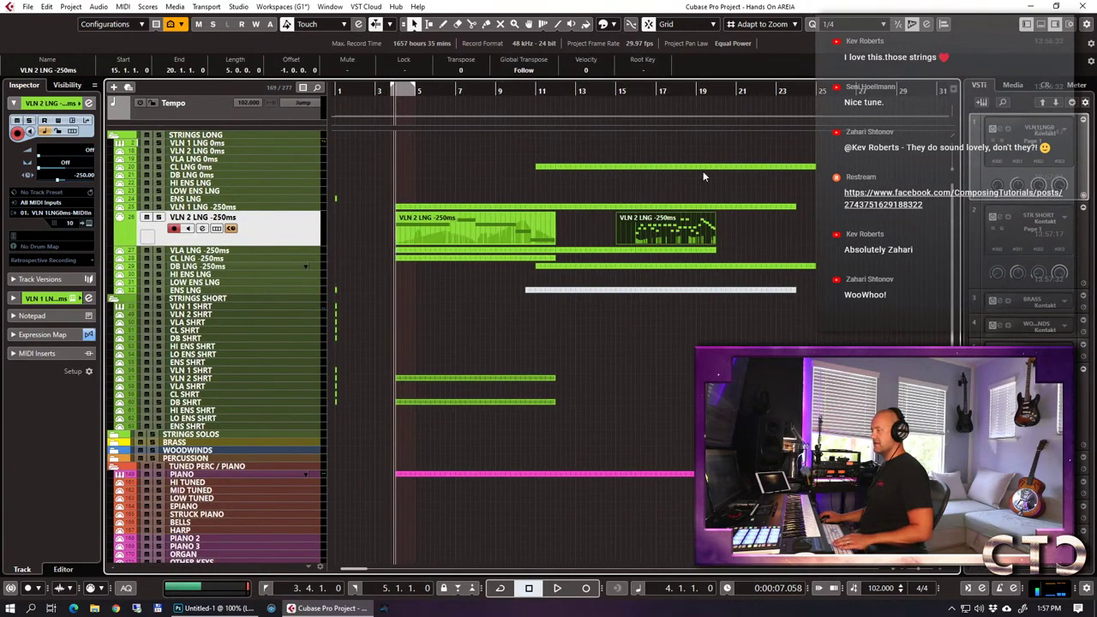
{"action": "left_click", "coordinate": [697, 91]}
{"action": "key", "text": "space"}
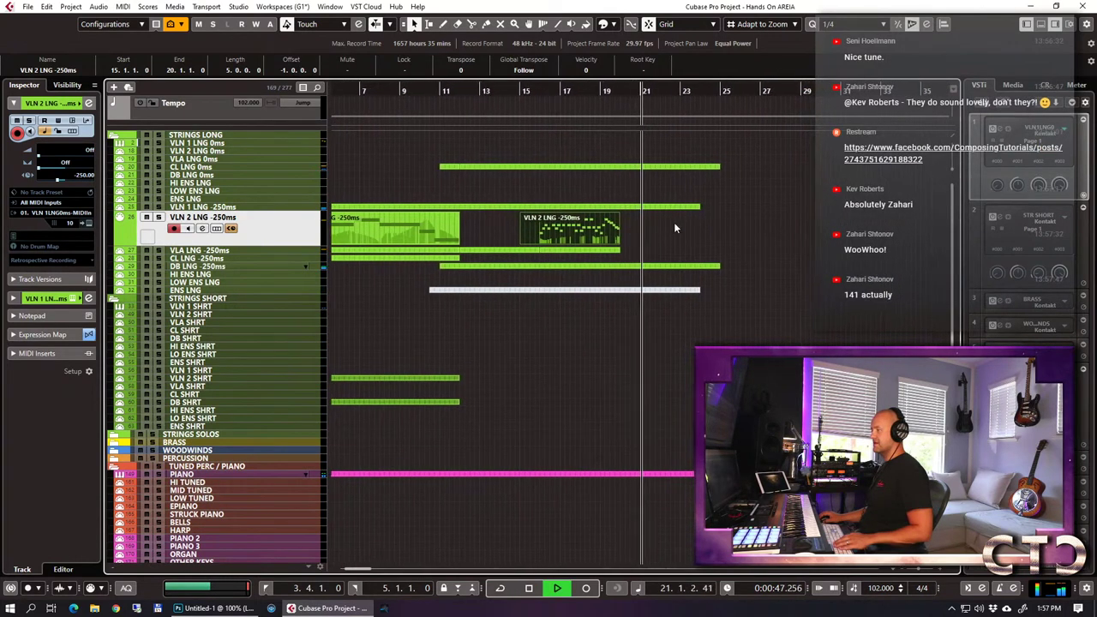
{"action": "key", "text": "space"}
Extend the second violin part to bar 24 and continue its descending line with copies of the last short note at 20.1 and 20.2.
{"action": "left_click_drag", "start_coordinate": [614, 243], "coordinate": [702, 243]}
{"action": "double_click", "coordinate": [583, 229]}
{"action": "left_click", "coordinate": [496, 326]}
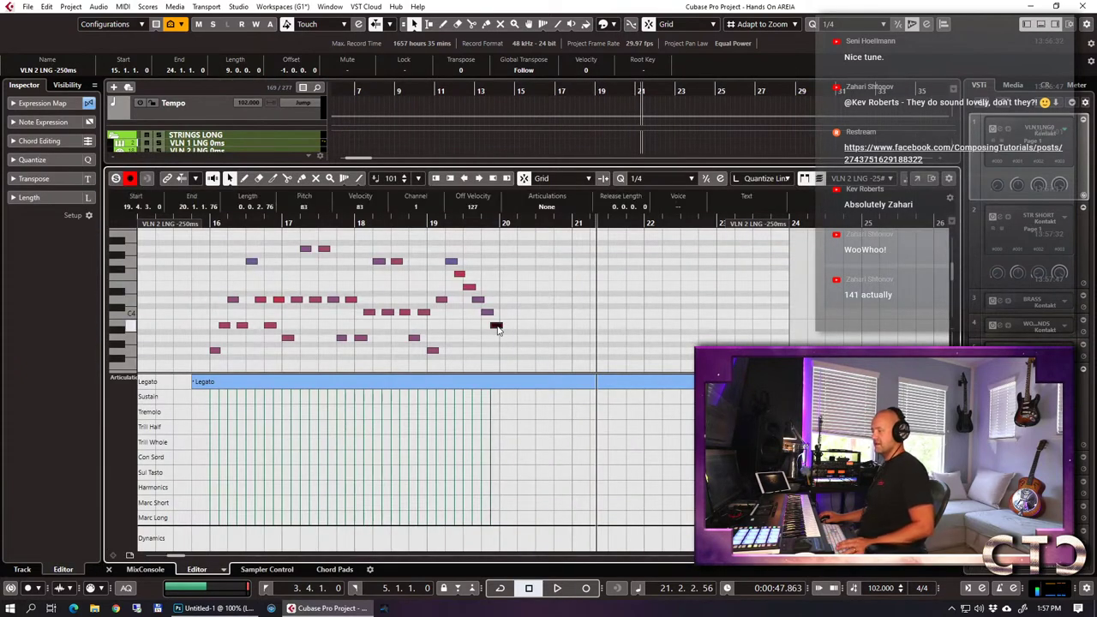
{"action": "key", "text": "h"}
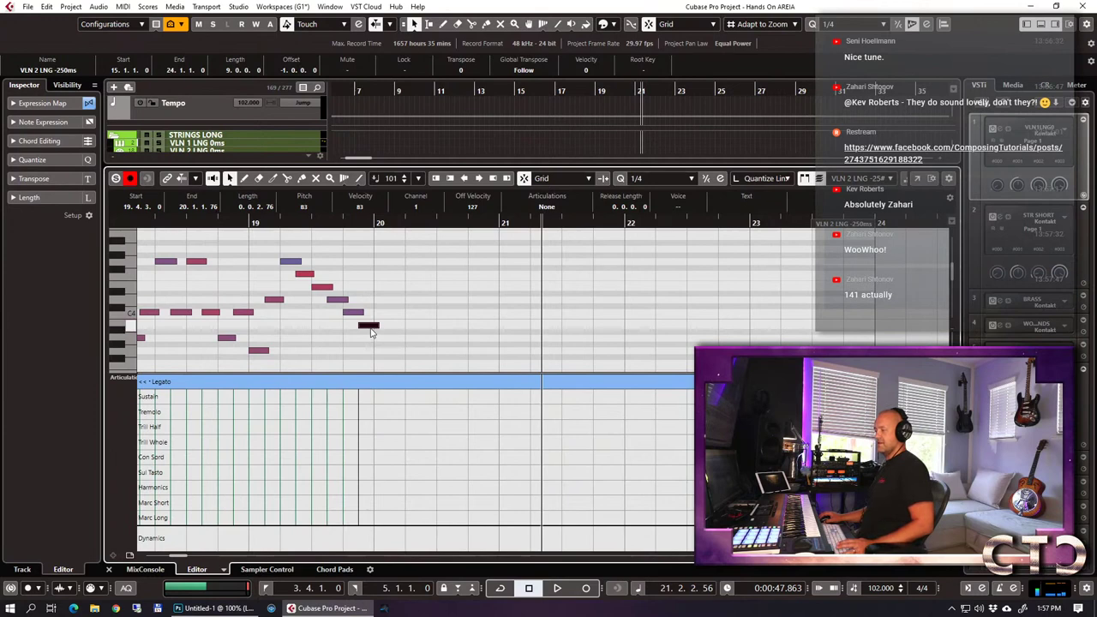
{"action": "left_click_drag", "start_coordinate": [366, 327], "coordinate": [417, 346]}
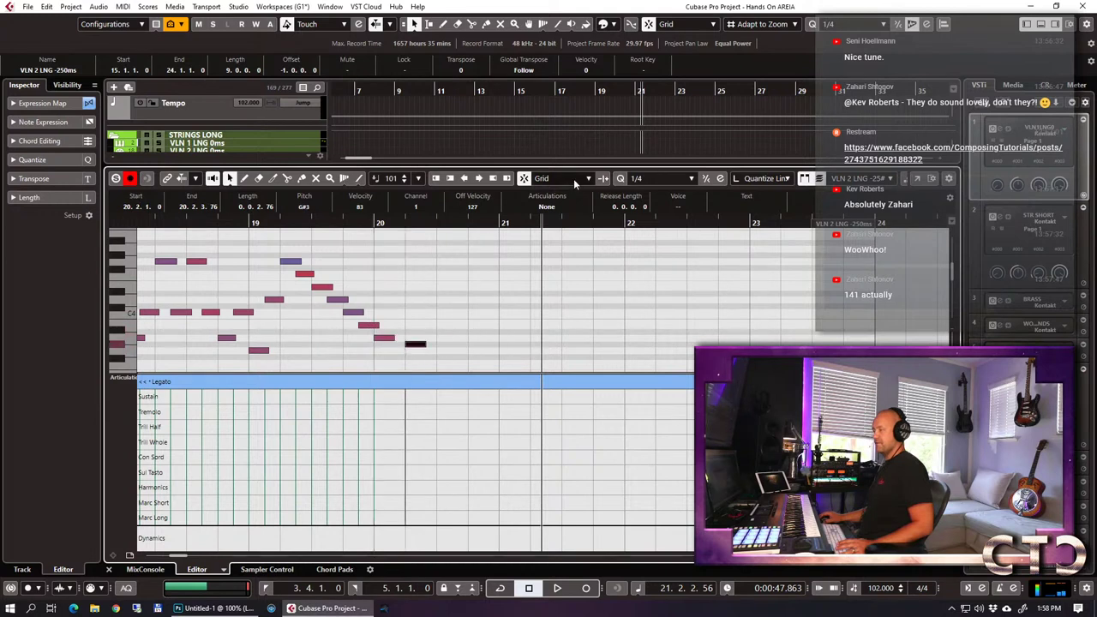
Set the quantize grid to 1/8 and continue the second violin line with copied short notes down to F3 at 20.4.1.0.
{"action": "left_click", "coordinate": [658, 183]}
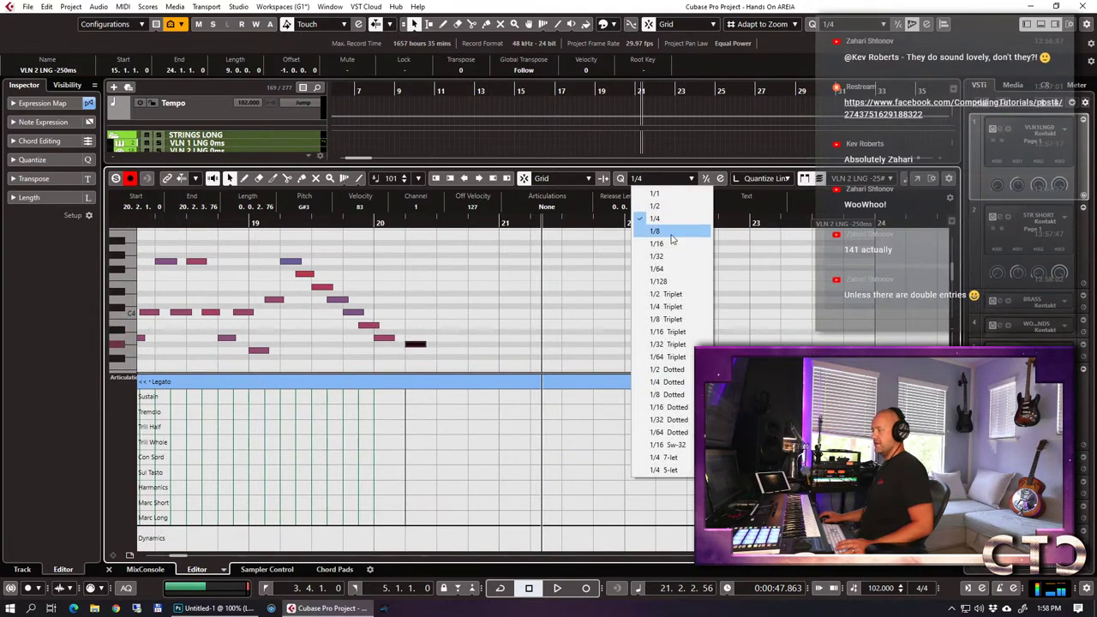
{"action": "left_click", "coordinate": [653, 233]}
{"action": "left_click_drag", "start_coordinate": [417, 349], "coordinate": [478, 360]}
{"action": "scroll", "coordinate": [502, 311], "scroll_direction": "down", "scroll_amount": 3}
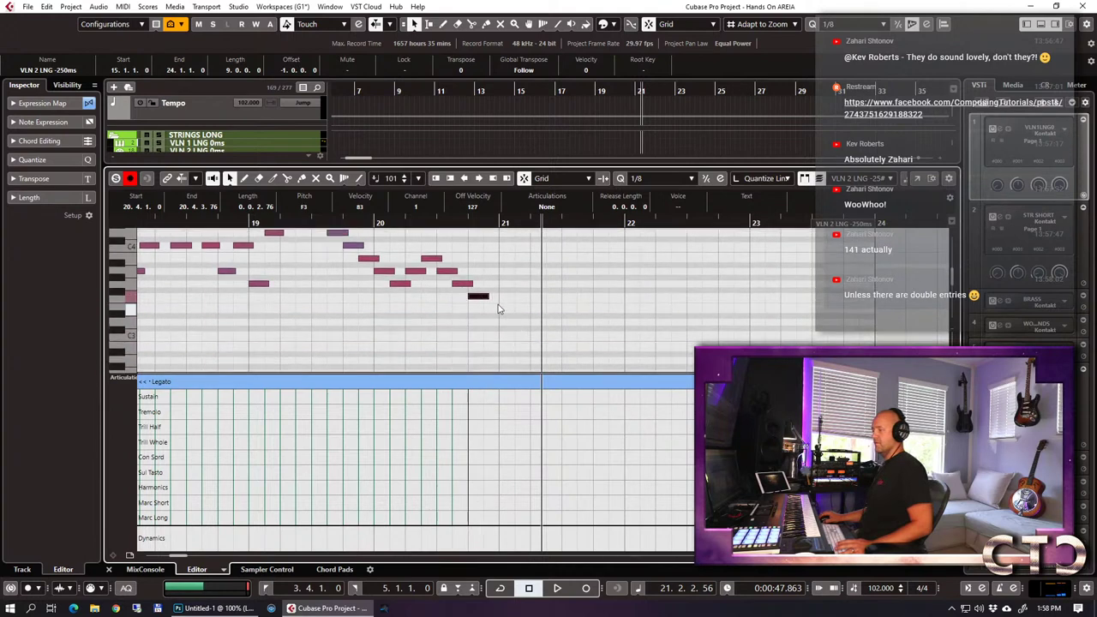
Lengthen the F3 note to about 21.1.3, add a long E3 from 21.1.1.0 to 23.4.3, and play the passage.
{"action": "left_click_drag", "start_coordinate": [485, 296], "coordinate": [857, 319]}
{"action": "double_click", "coordinate": [202, 225]}
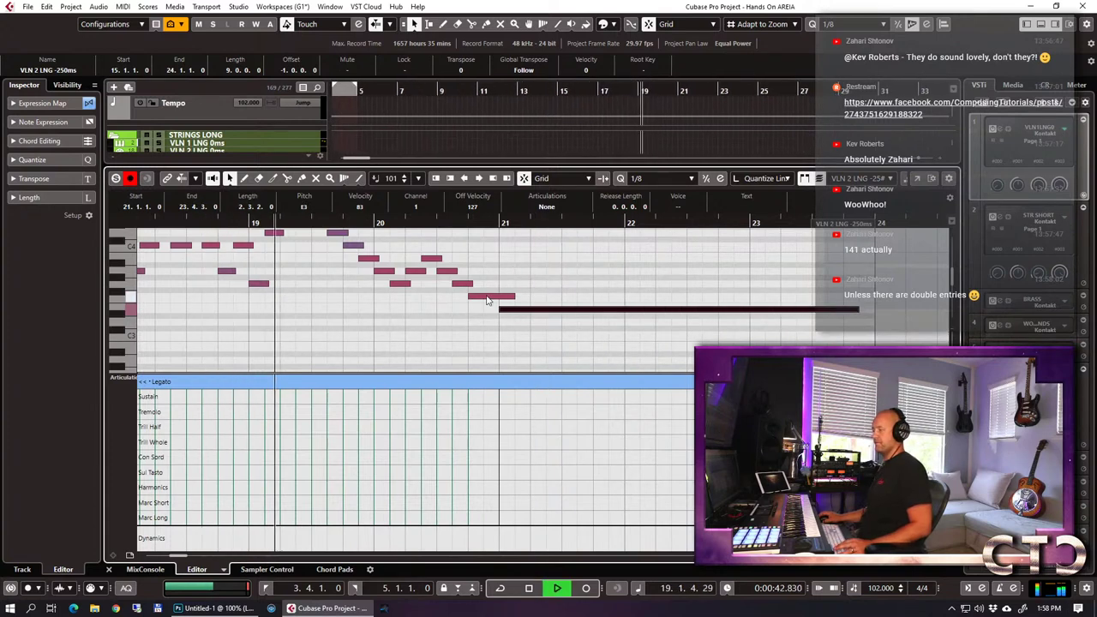
{"action": "scroll", "coordinate": [485, 300], "scroll_direction": "up", "scroll_amount": 2}
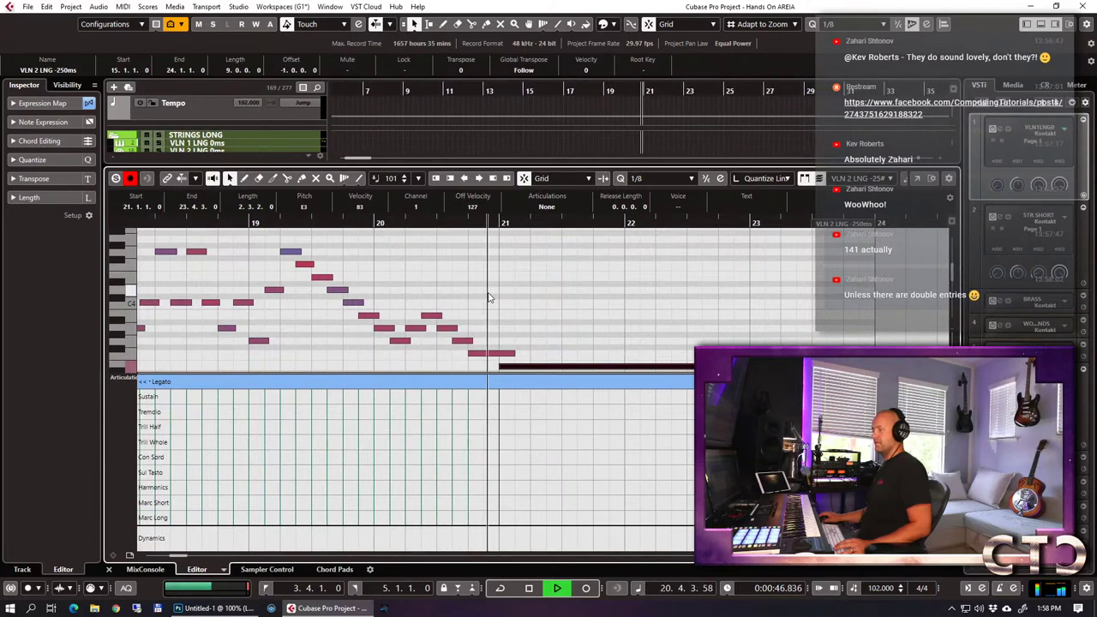
Raise the second violin note at 20.4.1.0 to F#3.
{"action": "left_click", "coordinate": [493, 353]}
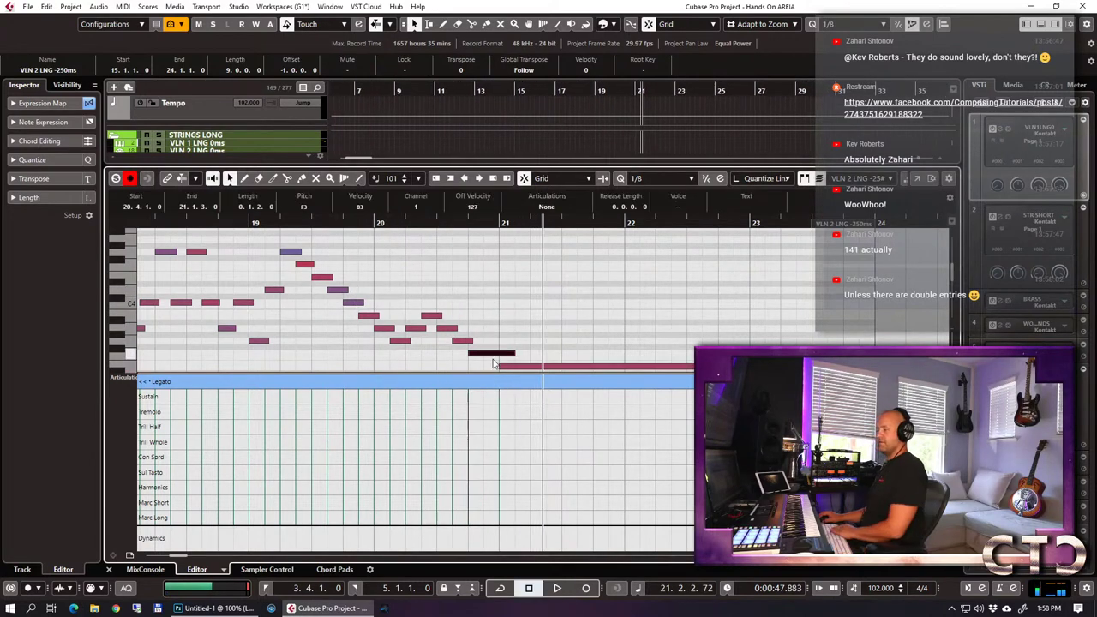
{"action": "key", "text": "Up"}
{"action": "key", "text": "h"}
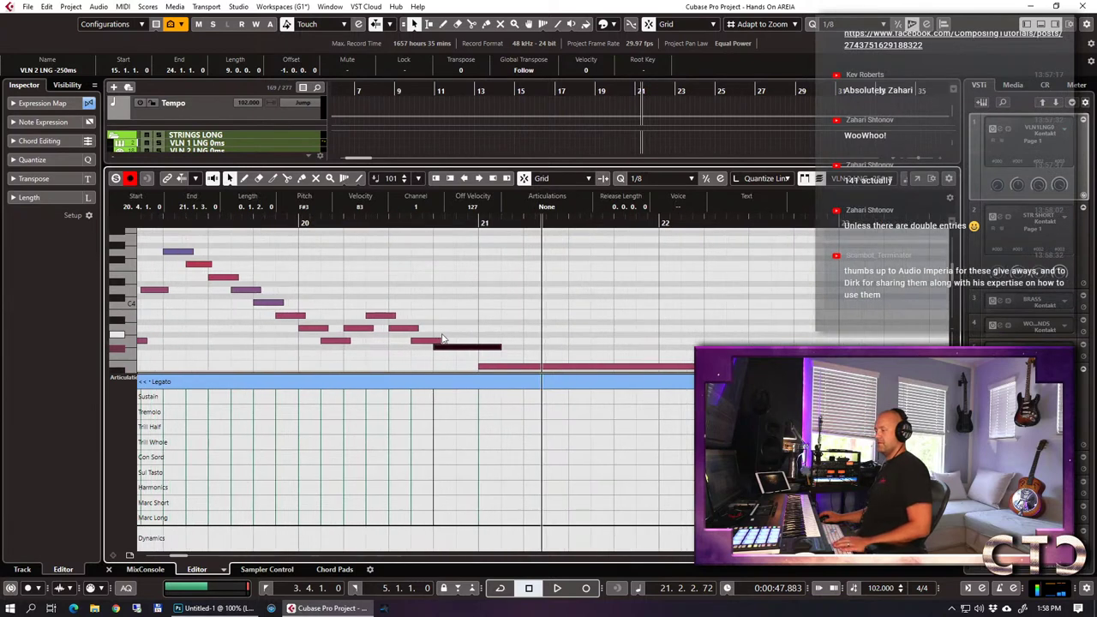
Set the quantize grid to 1/32 and redraw the second violin's modulation as two swells from about bar 20, fading out by bar 23.
{"action": "left_click", "coordinate": [363, 361]}
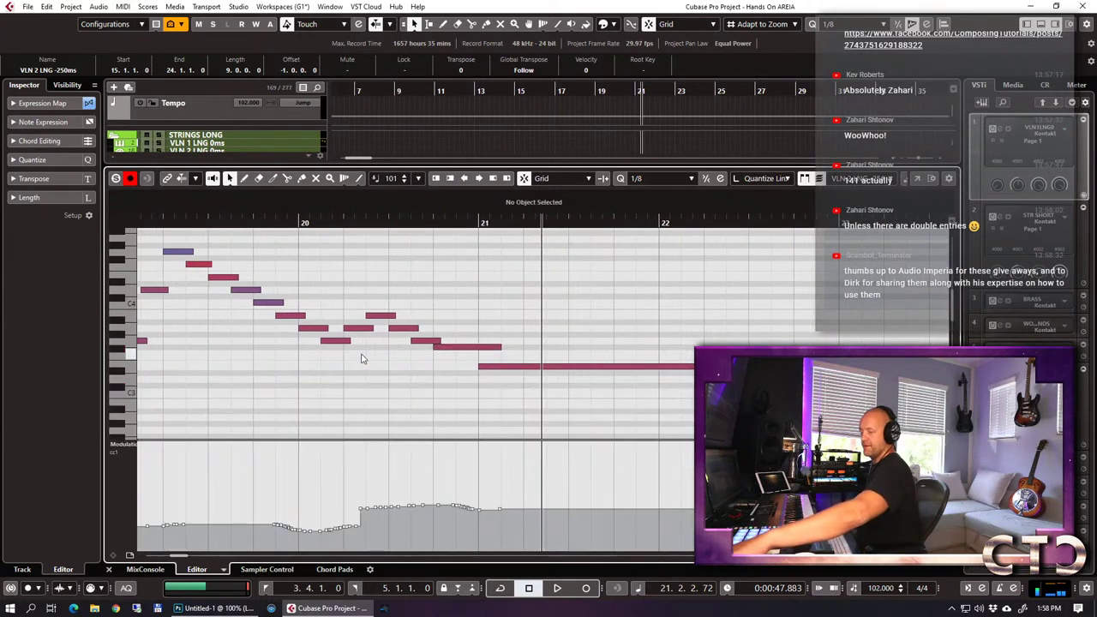
{"action": "left_click", "coordinate": [641, 179]}
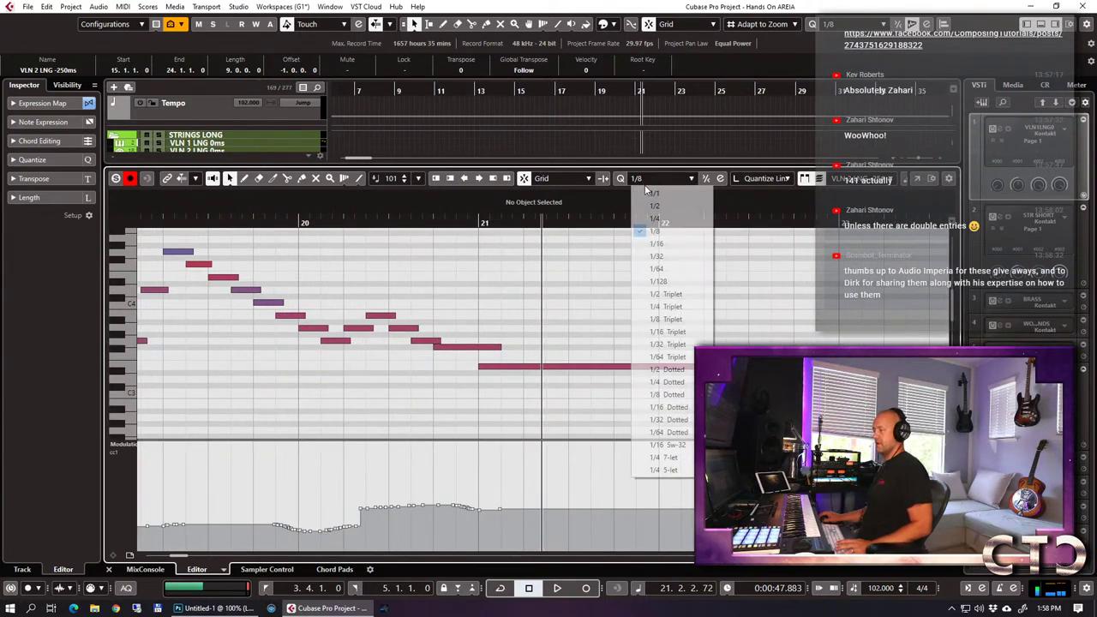
{"action": "left_click", "coordinate": [656, 259]}
{"action": "mouse_move", "coordinate": [310, 528]}
{"action": "left_mouse_down"}
{"action": "mouse_move", "coordinate": [384, 513]}
{"action": "mouse_move", "coordinate": [445, 528]}
{"action": "mouse_move", "coordinate": [542, 505]}
{"action": "mouse_move", "coordinate": [620, 522]}
{"action": "mouse_move", "coordinate": [704, 520]}
{"action": "left_mouse_up"}
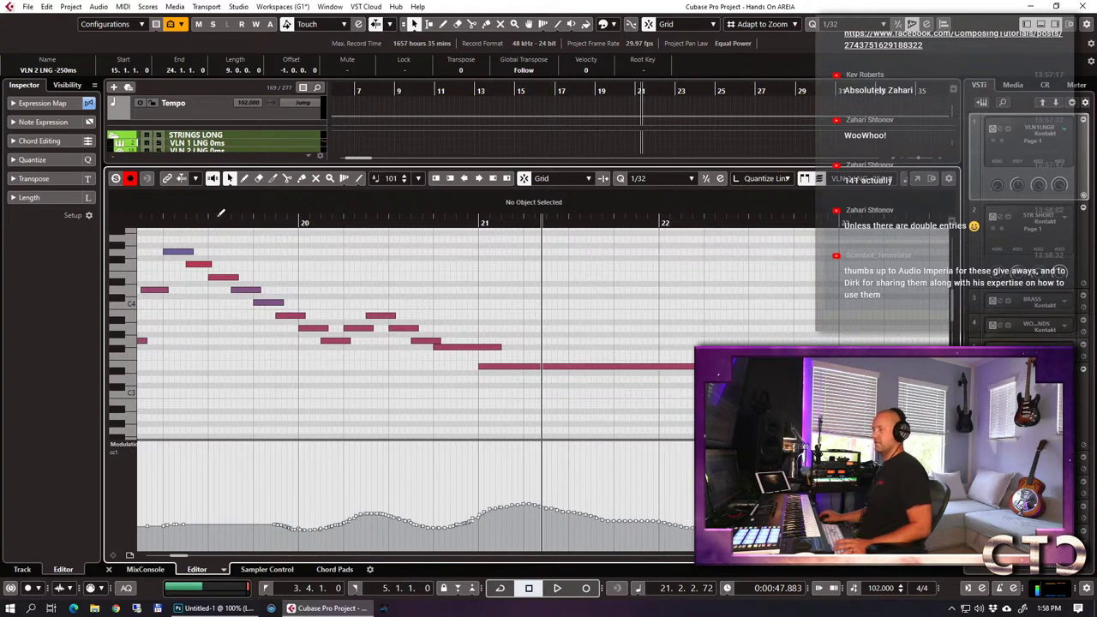
Play the second violin's new ending with the other strings from about bar 19 to bar 23.
{"action": "left_click", "coordinate": [142, 214]}
{"action": "key", "text": "space"}
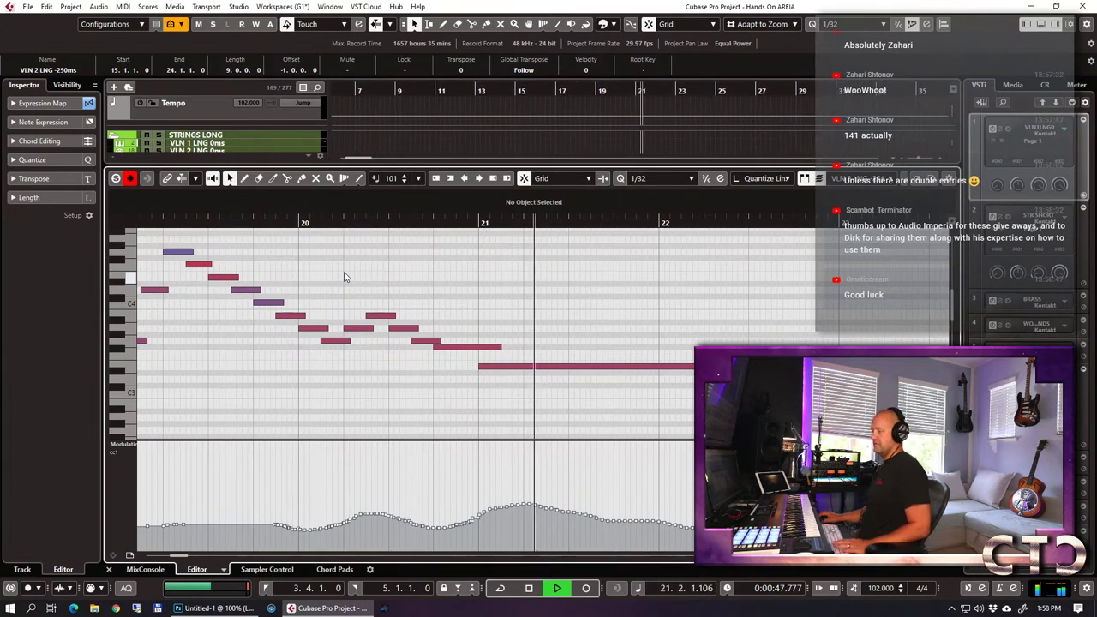
{"action": "key", "text": "g"}
{"action": "key", "text": "g"}
{"action": "key", "text": "g"}
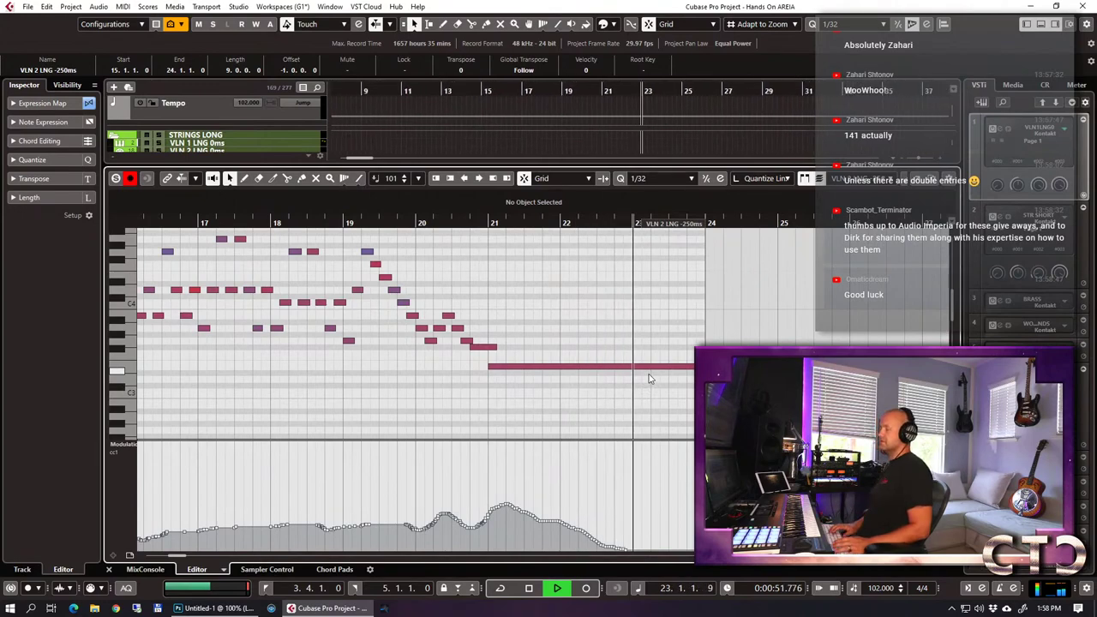
Redraw the double bass's modulation to fall gradually from about 20.2 to zero around 23.2, then close its editor.
{"action": "key", "text": "ctrl+e"}
{"action": "left_click", "coordinate": [626, 263]}
{"action": "key", "text": "ctrl+e"}
{"action": "scroll", "coordinate": [653, 358], "scroll_direction": "down", "scroll_amount": 5}
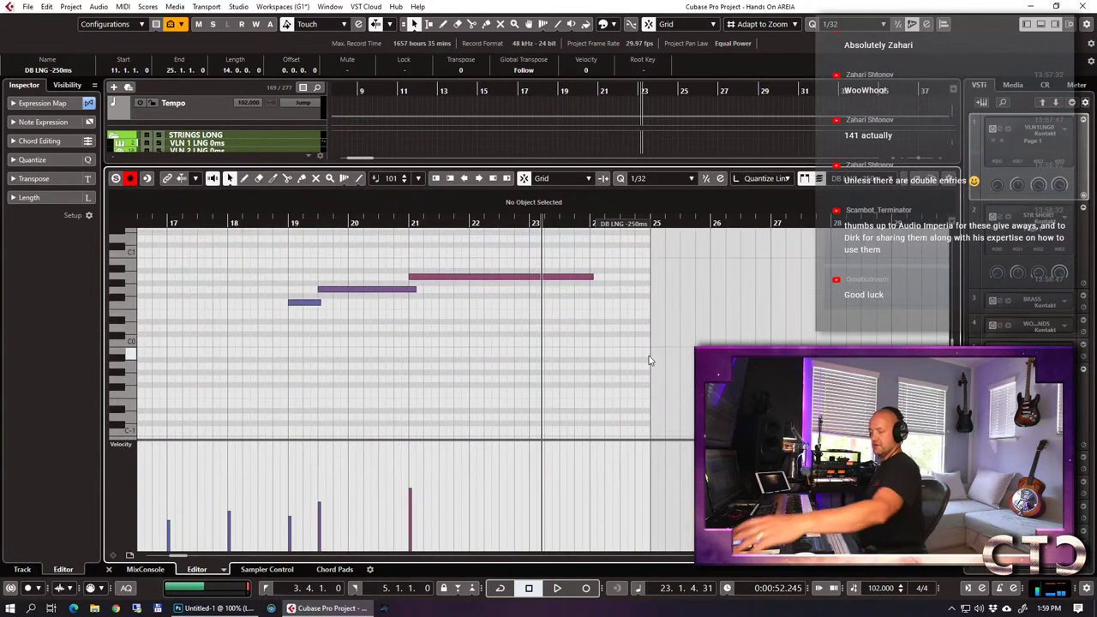
{"action": "scroll", "coordinate": [648, 356], "scroll_direction": "up", "scroll_amount": 2}
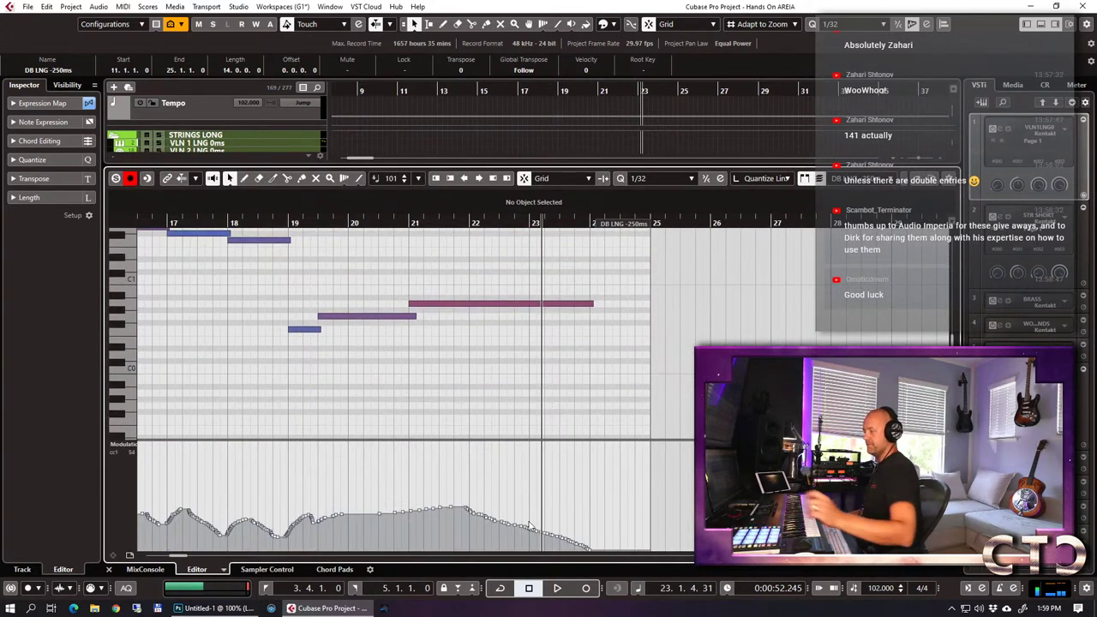
{"action": "left_click_drag", "start_coordinate": [372, 510], "coordinate": [558, 548]}
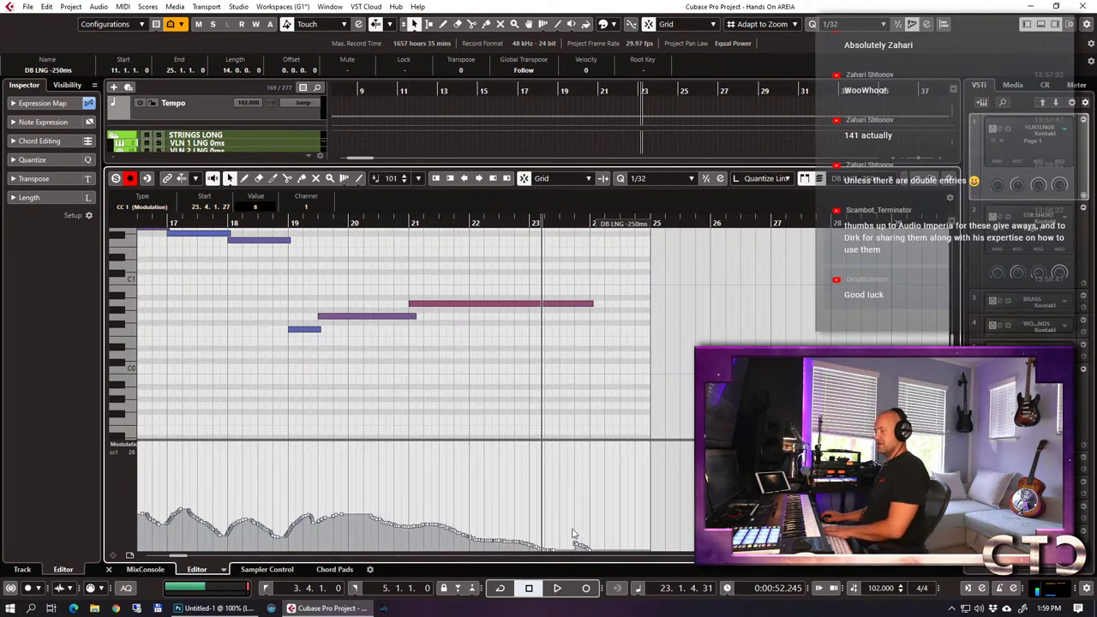
{"action": "key", "text": "Return"}
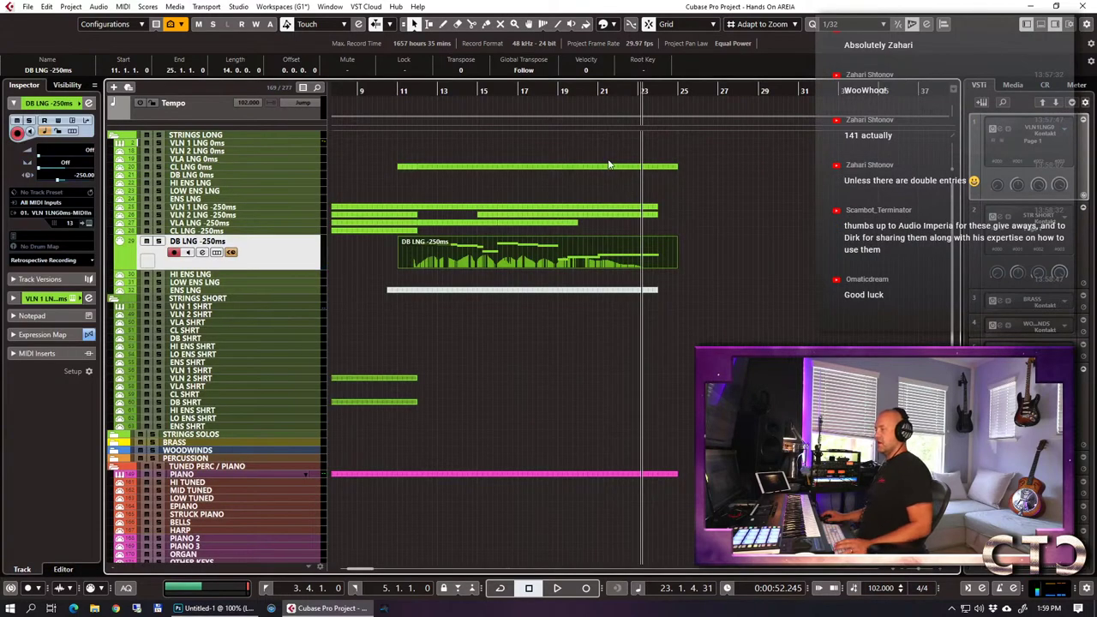
Split the second violin part at bar 20 and copy its ending section onto the VLA LNG -250ms track.
{"action": "left_click", "coordinate": [240, 228]}
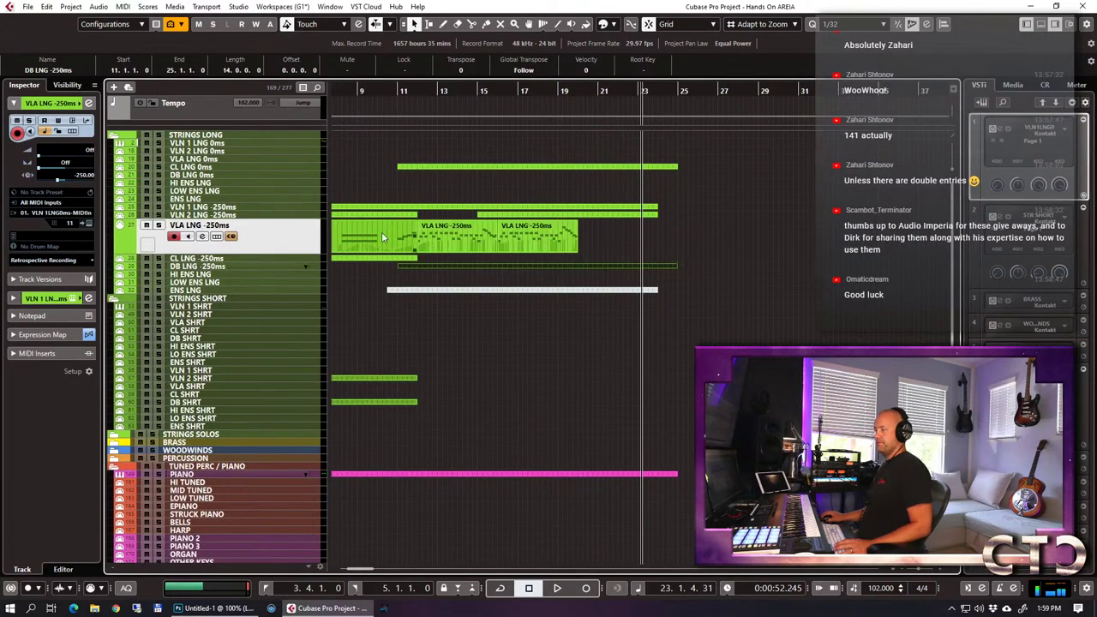
{"action": "left_click", "coordinate": [586, 216]}
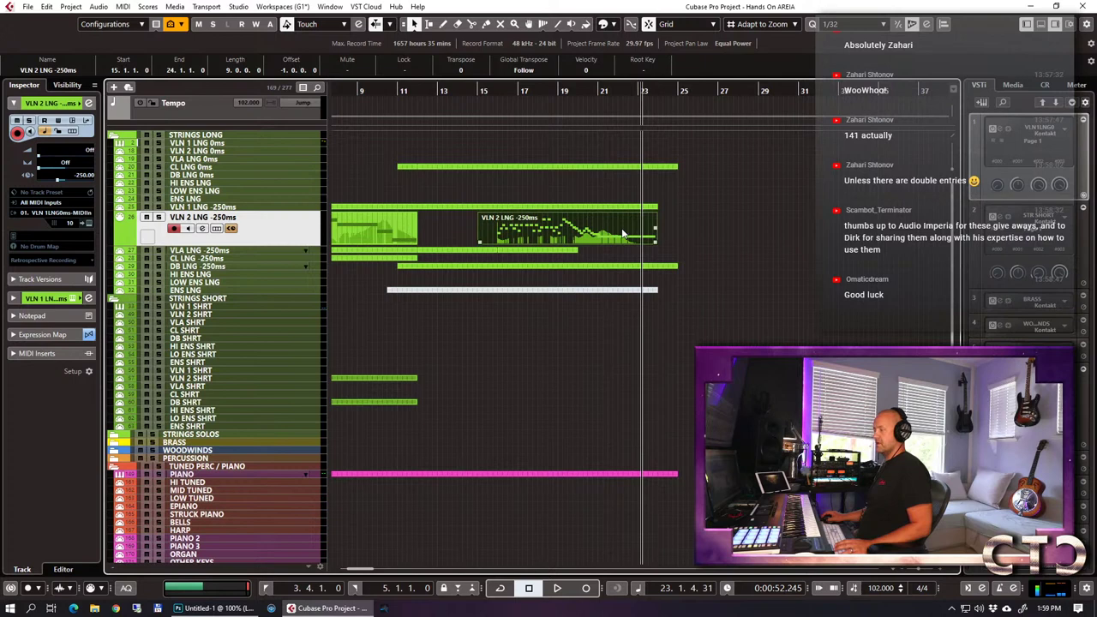
{"action": "left_click", "coordinate": [590, 238]}
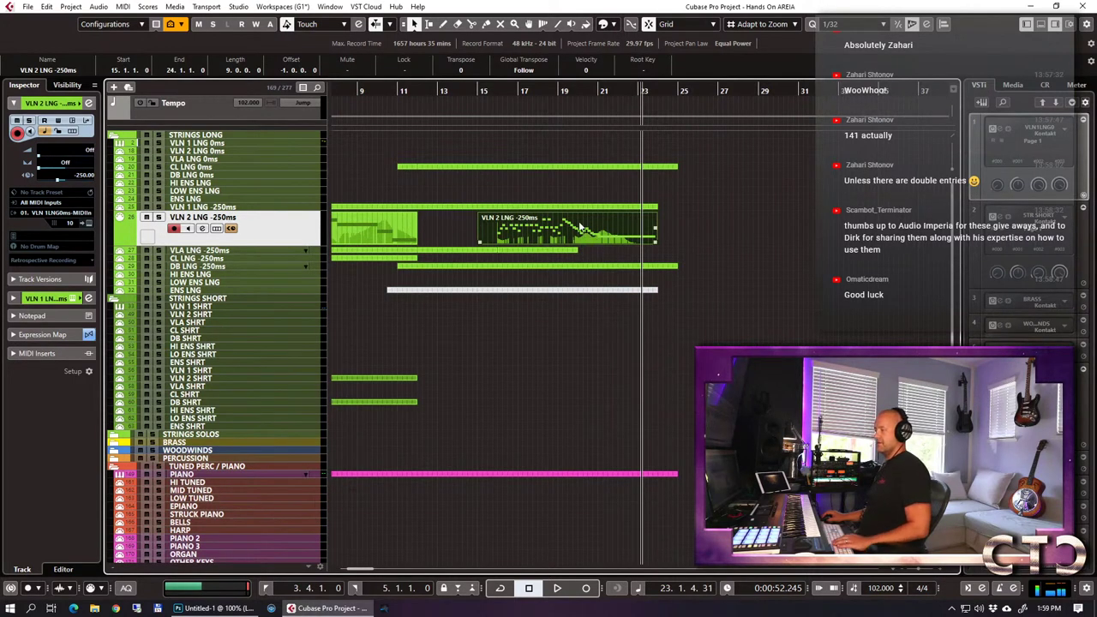
{"action": "left_click", "coordinate": [579, 101]}
{"action": "key", "text": "g"}
{"action": "key", "text": "g"}
{"action": "key", "text": "g"}
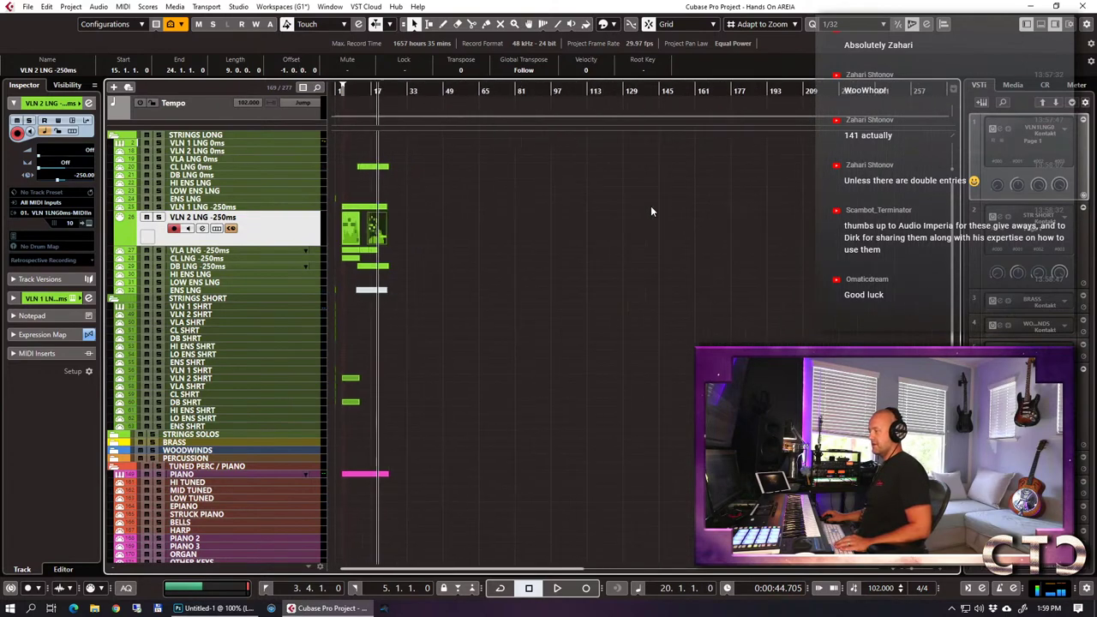
{"action": "key", "text": "h"}
{"action": "key", "text": "h"}
{"action": "key", "text": "h"}
{"action": "key", "text": "h"}
{"action": "key", "text": "h"}
{"action": "key", "text": "h"}
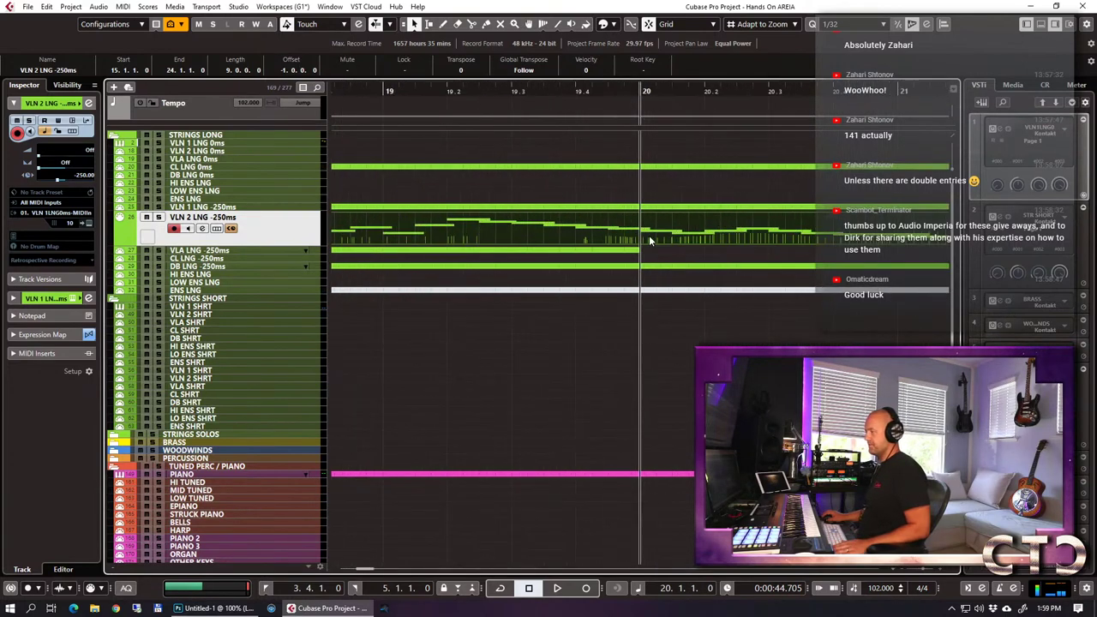
{"action": "key", "text": "alt+x"}
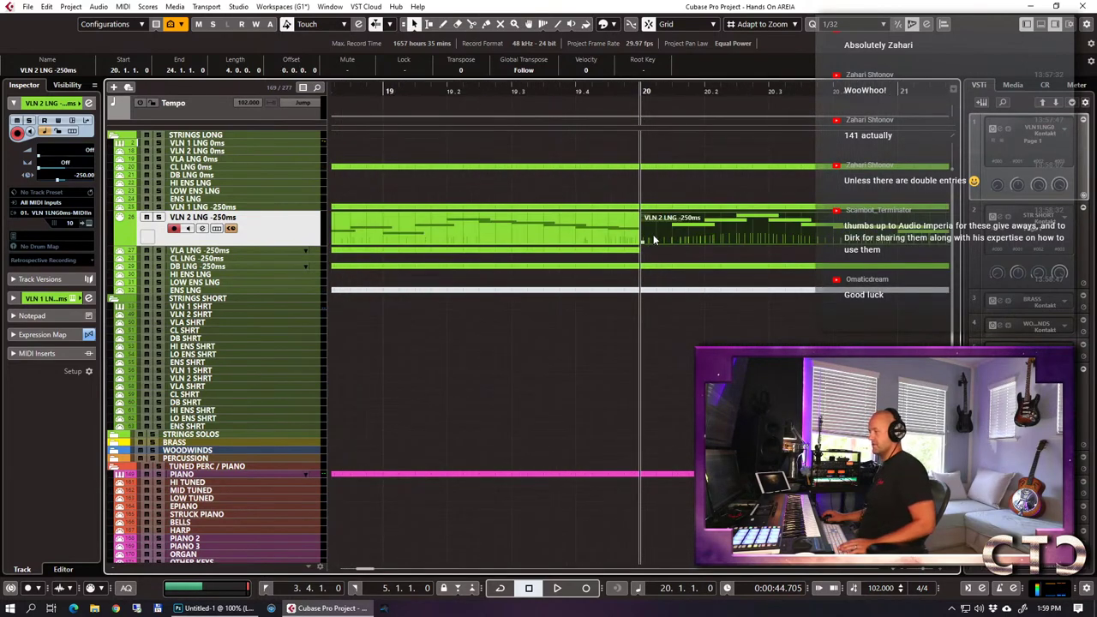
{"action": "left_click_drag", "start_coordinate": [653, 234], "coordinate": [653, 249]}
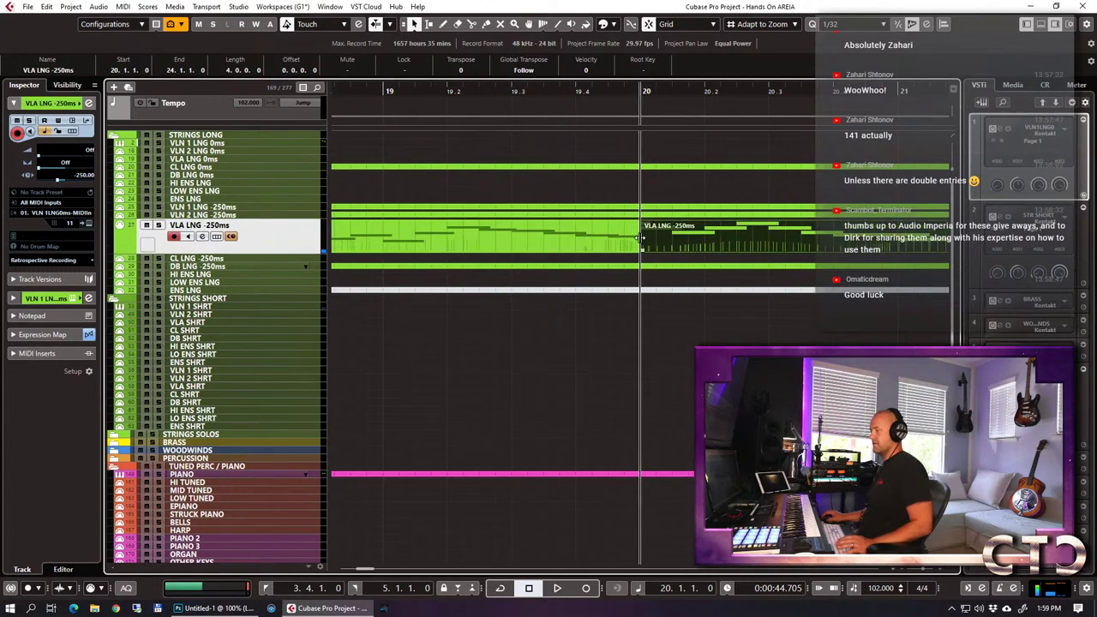
Join the viola sections into one part from bar 16 to bar 24 and remove the stray short note at 20.1.1.0.
{"action": "double_click", "coordinate": [635, 237]}
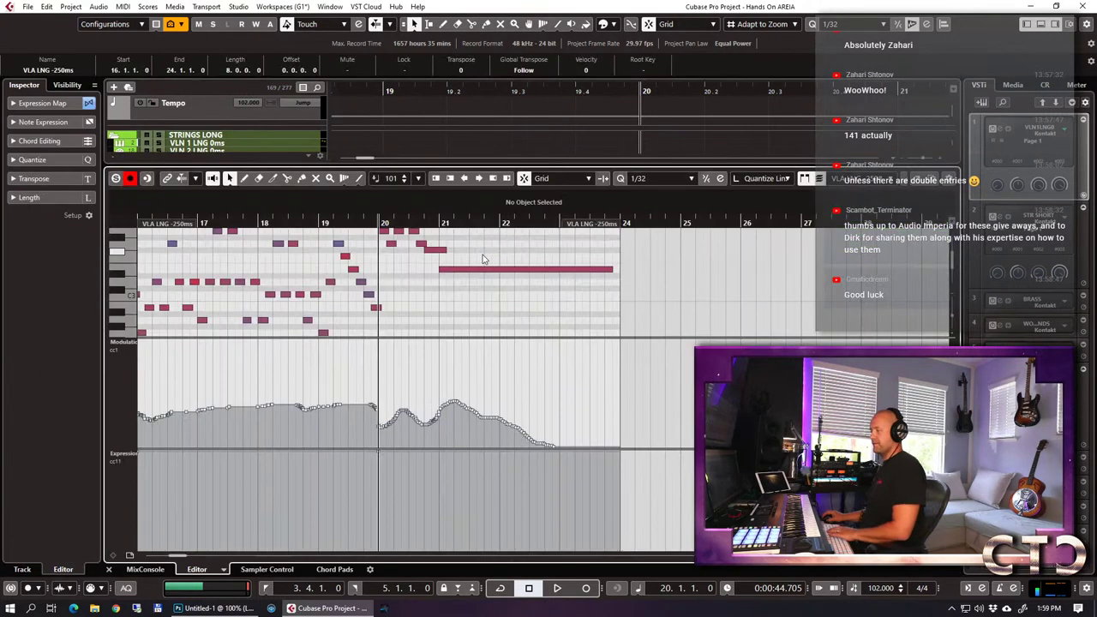
{"action": "scroll", "coordinate": [397, 275], "scroll_direction": "up", "scroll_amount": 3}
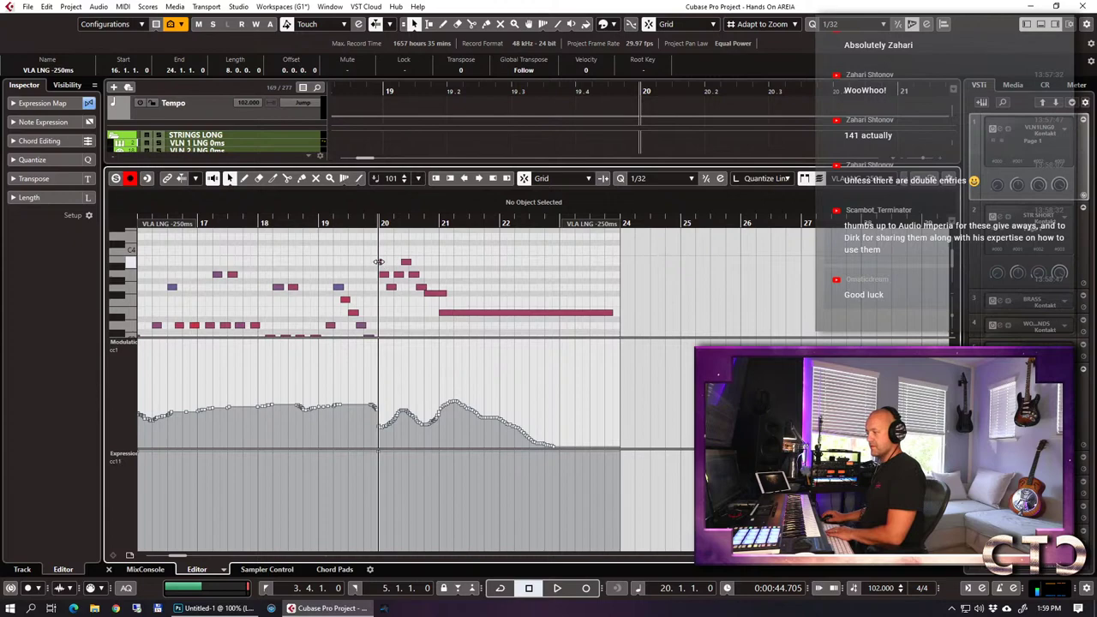
{"action": "left_click", "coordinate": [377, 261]}
{"action": "scroll", "coordinate": [438, 275], "scroll_direction": "down", "scroll_amount": 4}
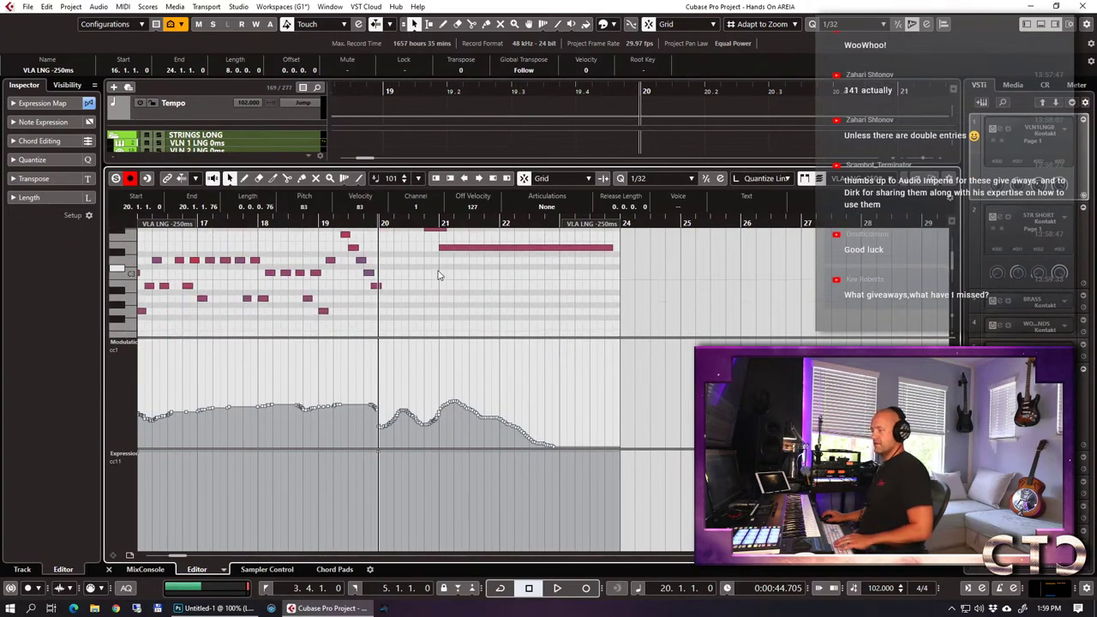
Examine how the viola's descending line overlaps the copied notes around bar 20, and close the editor.
{"action": "key", "text": "h"}
{"action": "key", "text": "h"}
{"action": "key", "text": "h"}
{"action": "key", "text": "h"}
{"action": "left_click", "coordinate": [560, 288]}
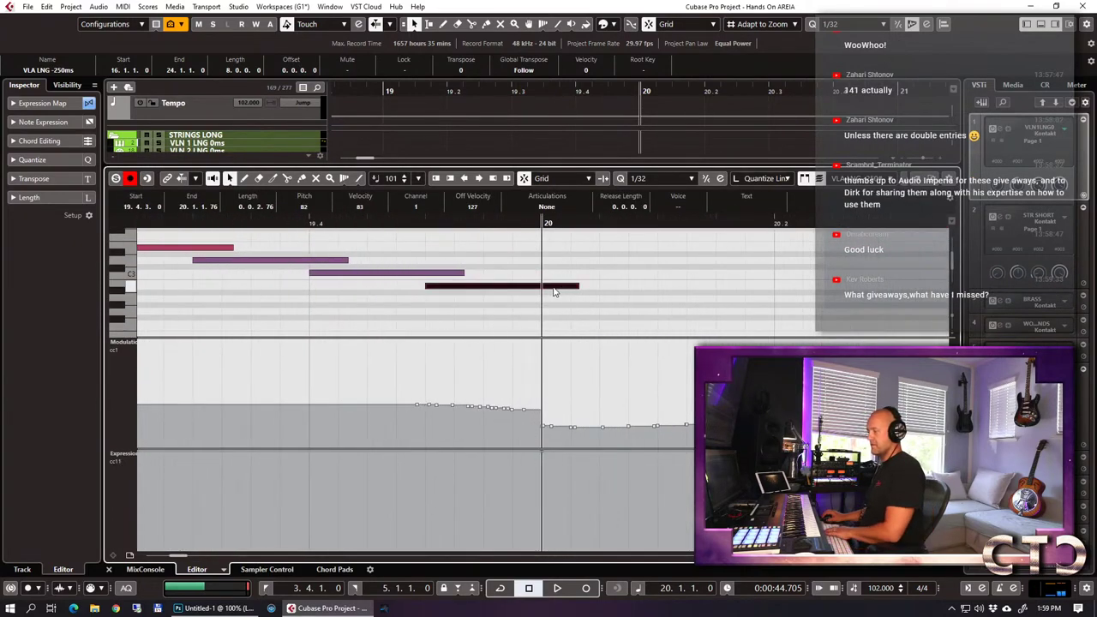
{"action": "scroll", "coordinate": [557, 291], "scroll_direction": "up", "scroll_amount": 6}
{"action": "left_click", "coordinate": [563, 315]}
{"action": "scroll", "coordinate": [570, 315], "scroll_direction": "down", "scroll_amount": 2}
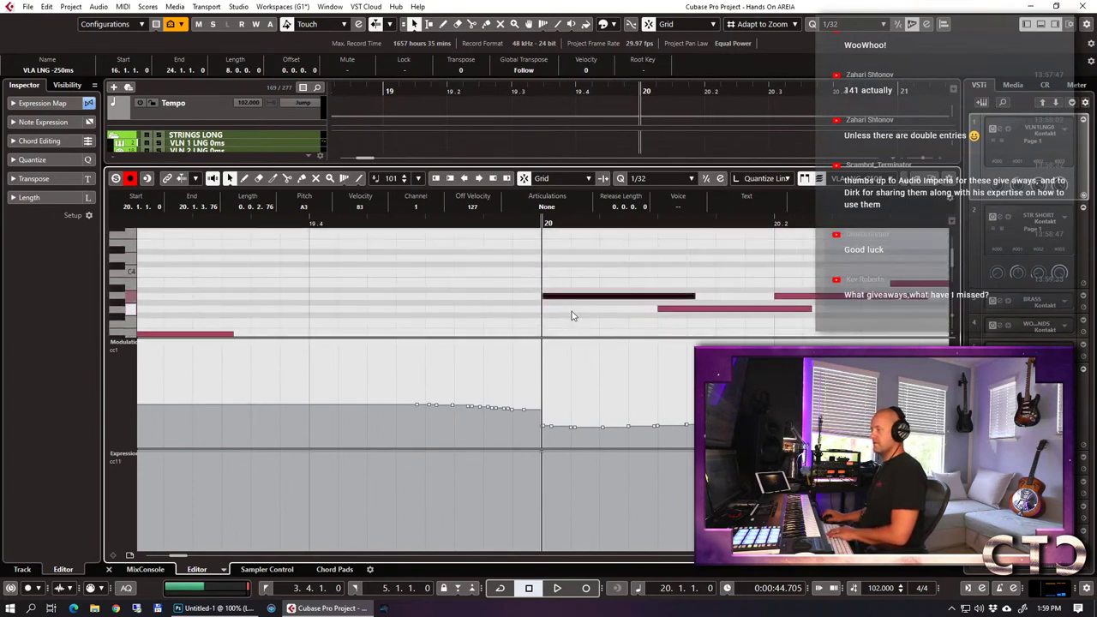
{"action": "scroll", "coordinate": [569, 313], "scroll_direction": "down", "scroll_amount": 3}
{"action": "left_click", "coordinate": [566, 309]}
{"action": "key", "text": "ctrl+e"}
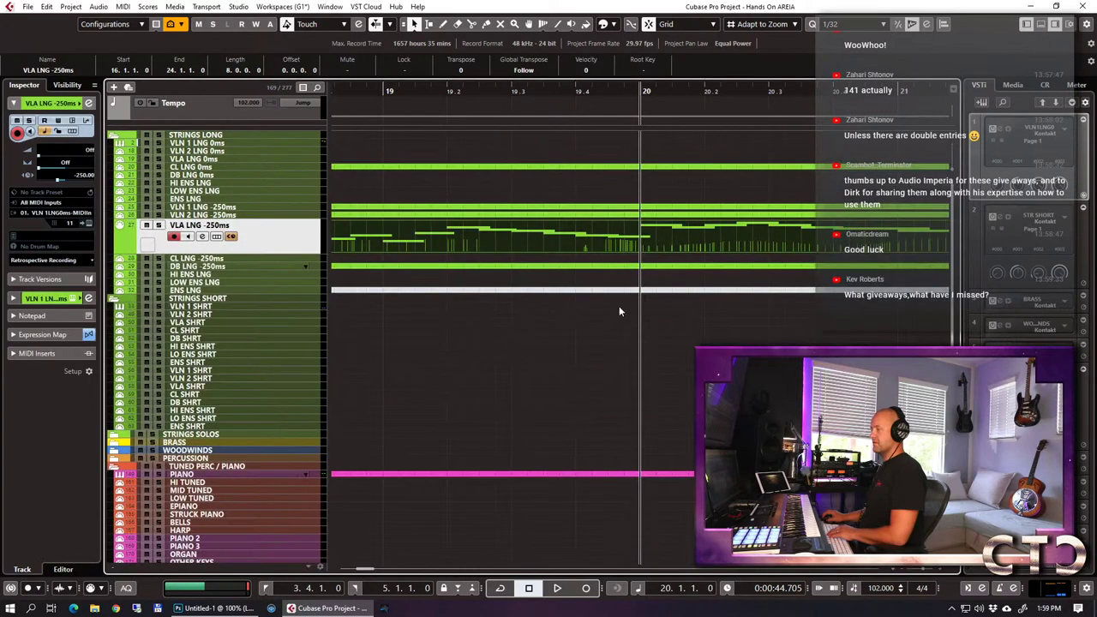
Transpose all copied viola notes from bar 20 onward down one octave.
{"action": "double_click", "coordinate": [646, 242]}
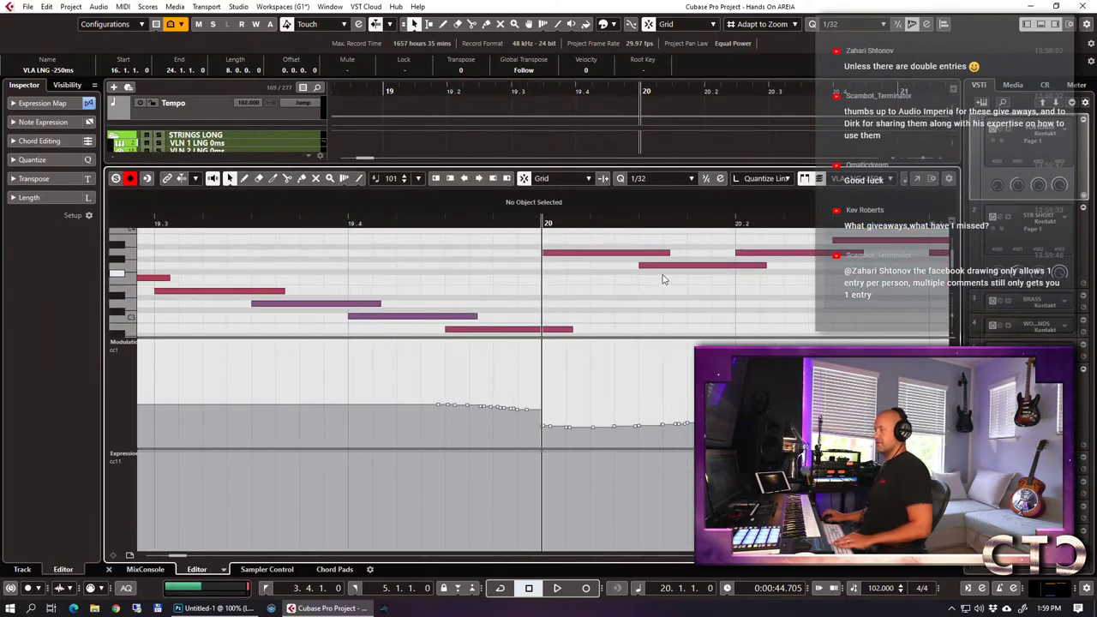
{"action": "key", "text": "g"}
{"action": "key", "text": "g"}
{"action": "key", "text": "g"}
{"action": "key", "text": "g"}
{"action": "left_click_drag", "start_coordinate": [551, 240], "coordinate": [656, 295]}
{"action": "scroll", "coordinate": [656, 291], "scroll_direction": "up", "scroll_amount": 3}
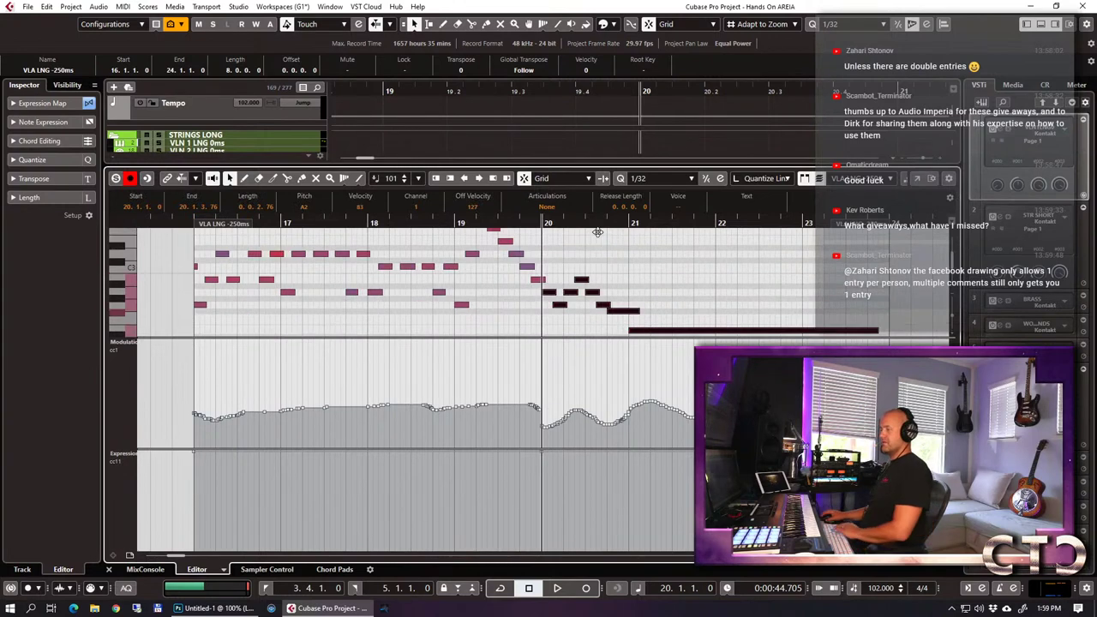
Raise the viola note at 20.3.1.0 to C3 and the one at 20.3.3.0 to D3.
{"action": "left_click_drag", "start_coordinate": [555, 276], "coordinate": [550, 298]}
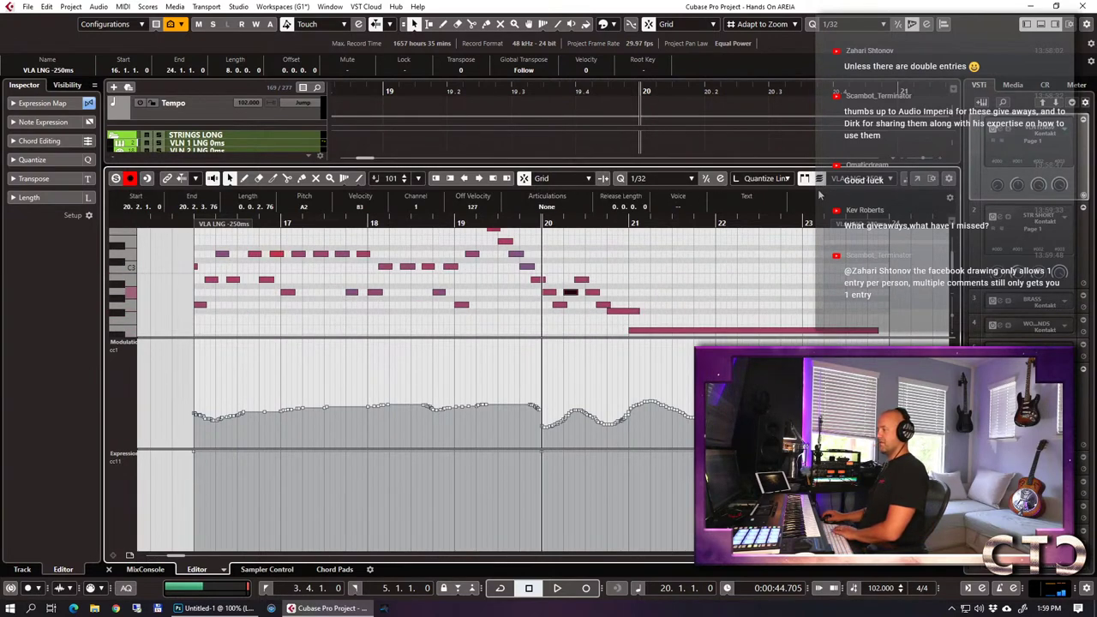
{"action": "left_click", "coordinate": [595, 292]}
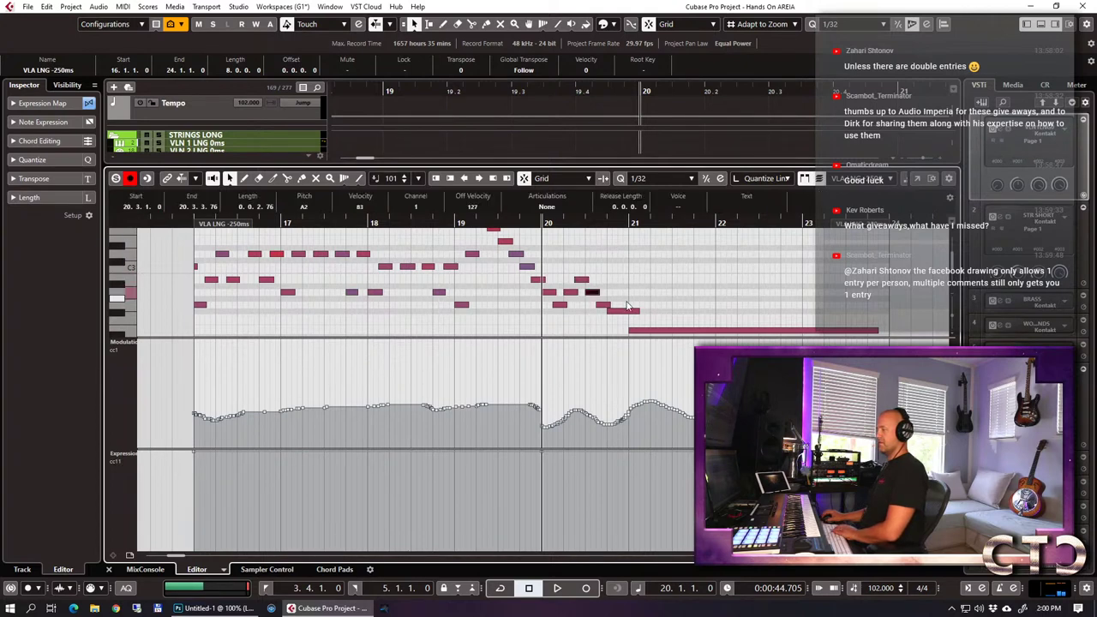
{"action": "key", "text": "Up"}
{"action": "key", "text": "Up"}
{"action": "key", "text": "Up"}
{"action": "left_click", "coordinate": [601, 304]}
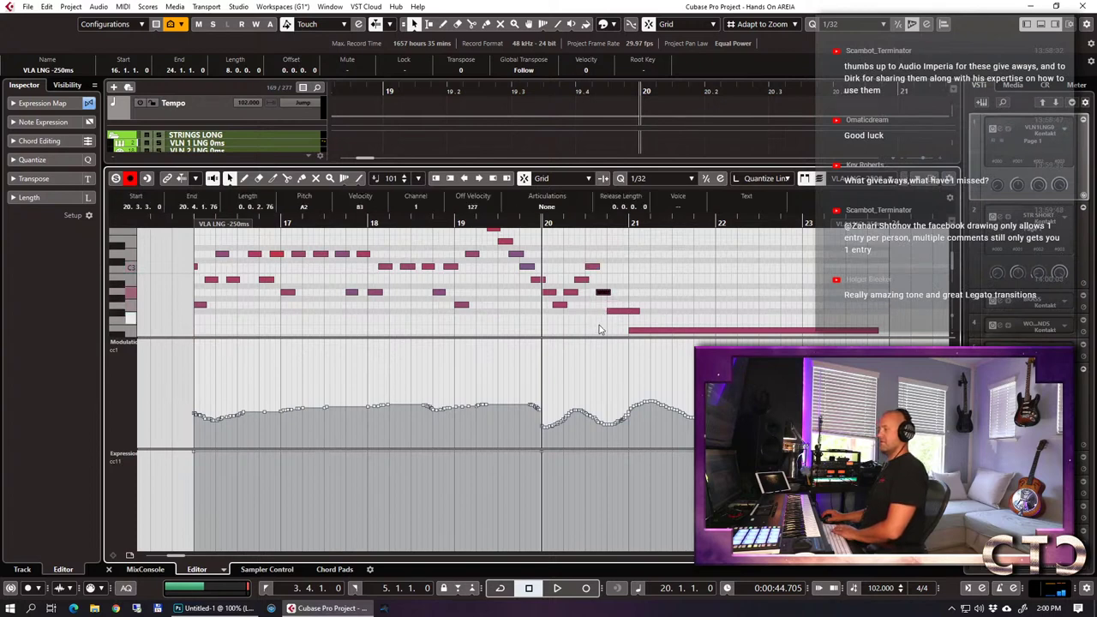
{"action": "left_click", "coordinate": [621, 299]}
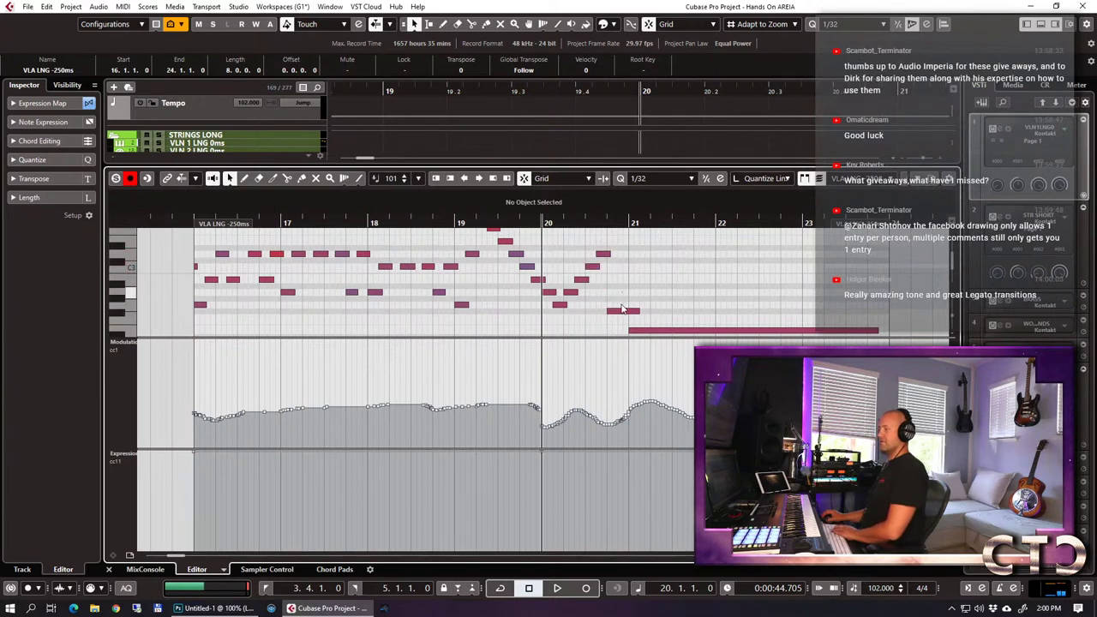
Rework the viola's ending so the D3 lasts until about bar 22 and the long final note, raised in pitch, follows from there.
{"action": "left_click", "coordinate": [623, 318]}
{"action": "left_click_drag", "start_coordinate": [604, 254], "coordinate": [717, 263]}
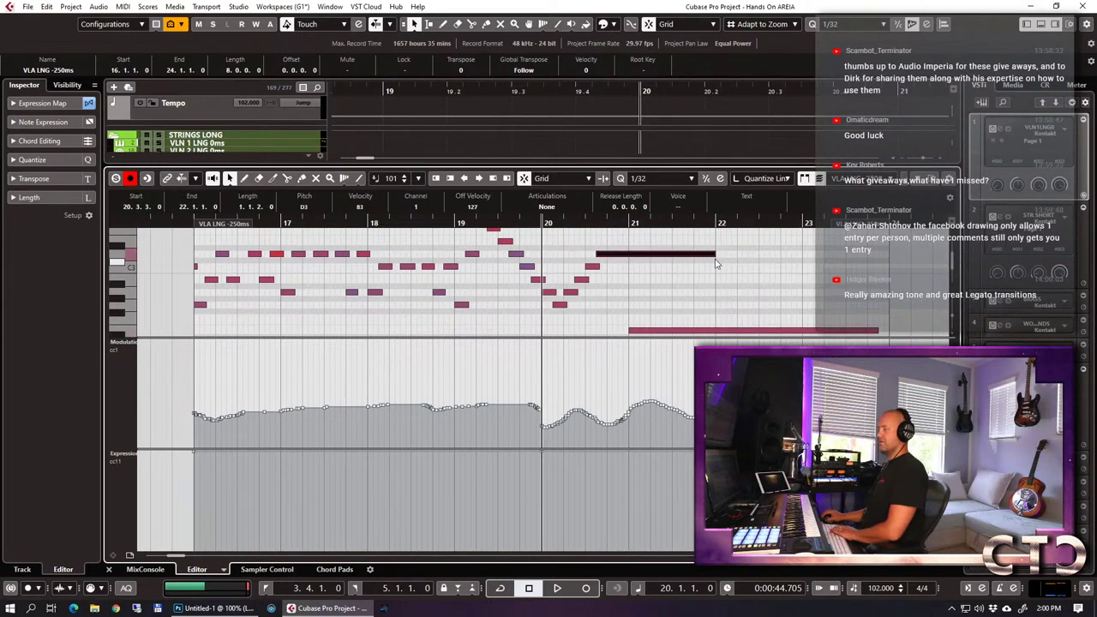
{"action": "left_click_drag", "start_coordinate": [628, 329], "coordinate": [674, 265]}
{"action": "left_click", "coordinate": [714, 255]}
{"action": "key", "text": "ctrl+e"}
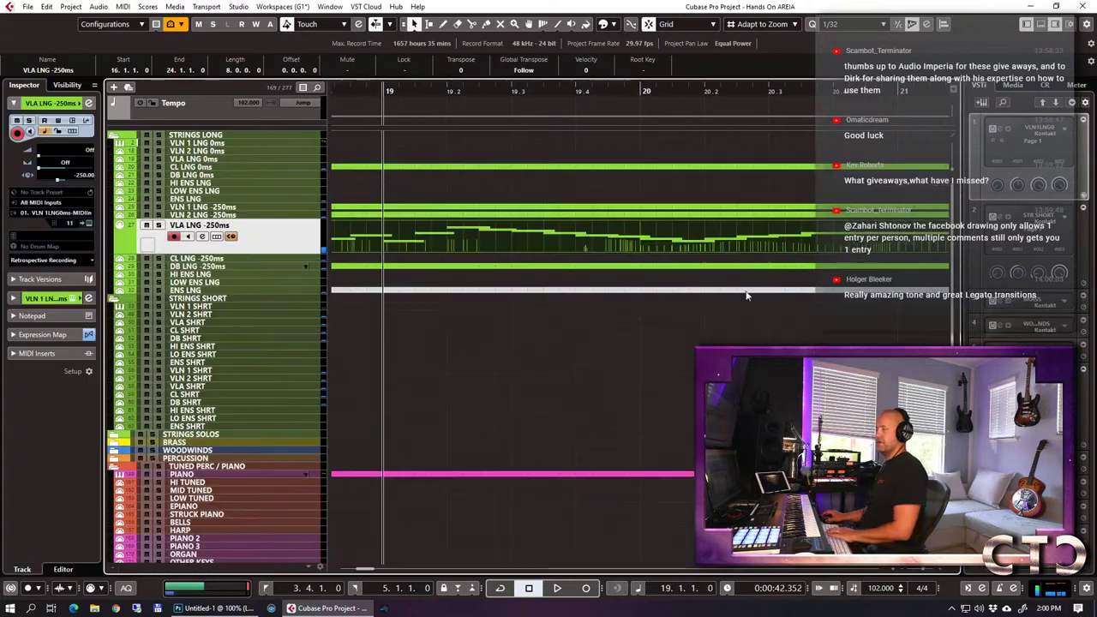
Open the long violin, viola and double bass parts together and play the ending from about bar 17 to bar 22.
{"action": "left_click", "coordinate": [549, 249]}
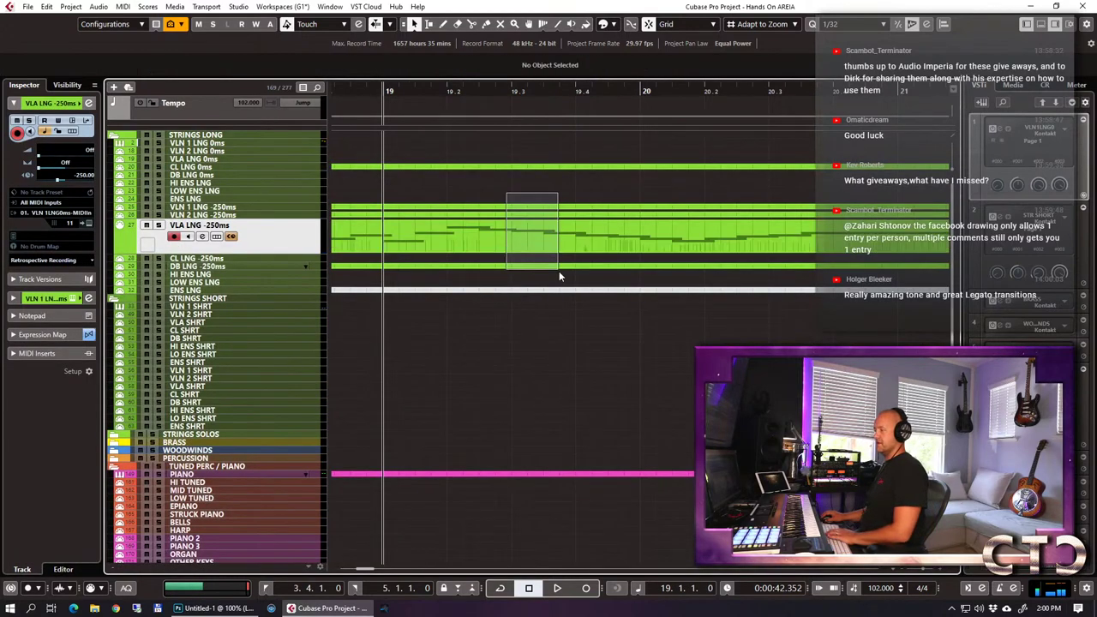
{"action": "key", "text": "ctrl+e"}
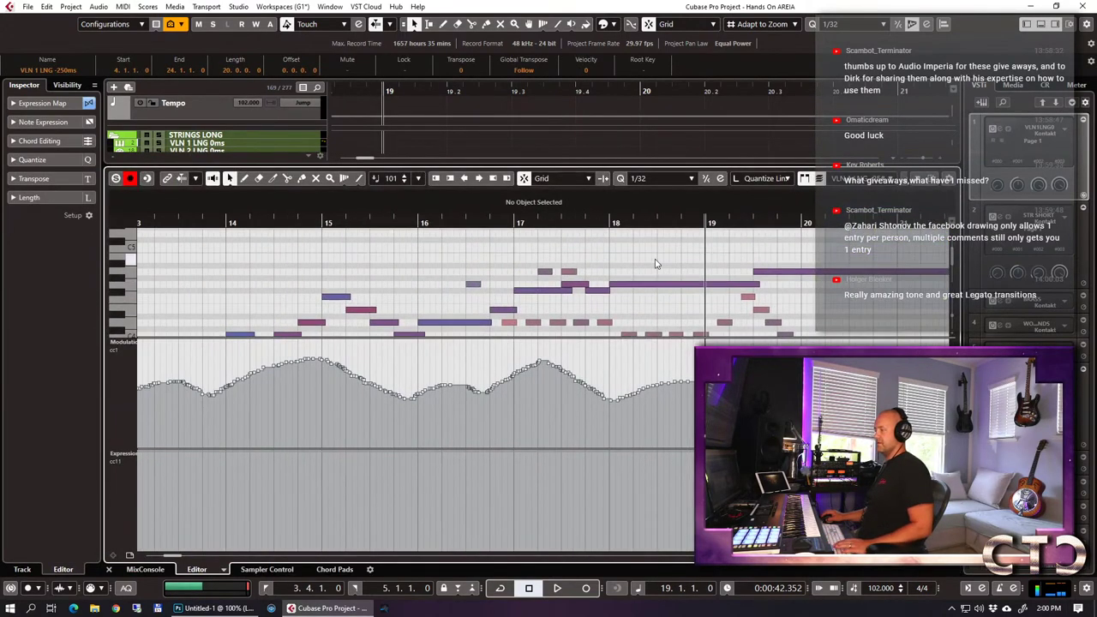
{"action": "left_click_drag", "start_coordinate": [472, 228], "coordinate": [471, 223]}
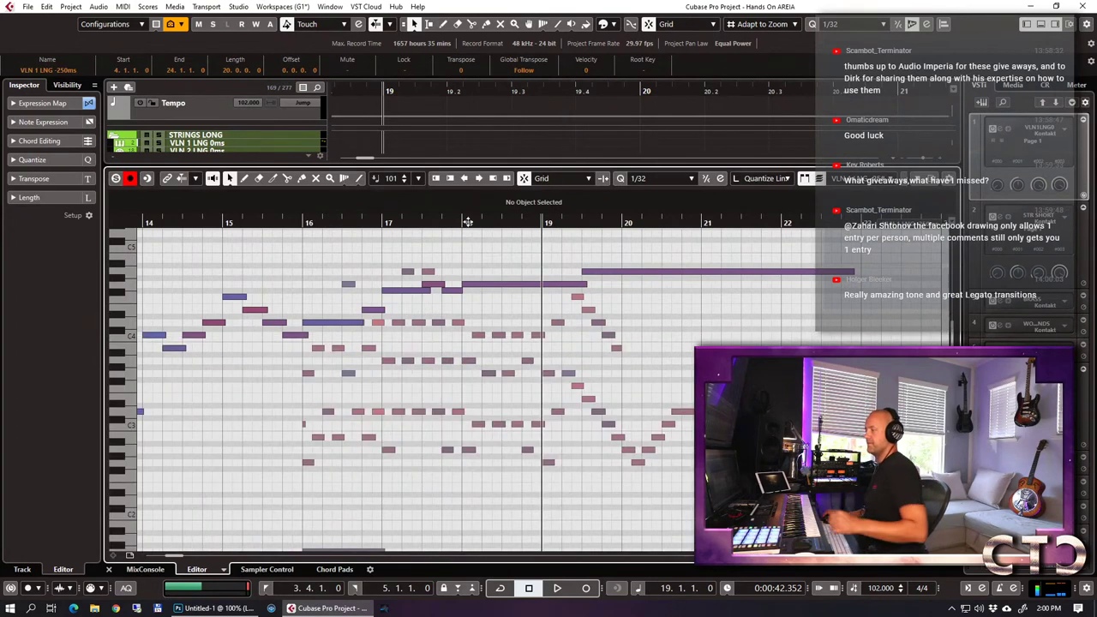
{"action": "left_click", "coordinate": [420, 223]}
{"action": "key", "text": "space"}
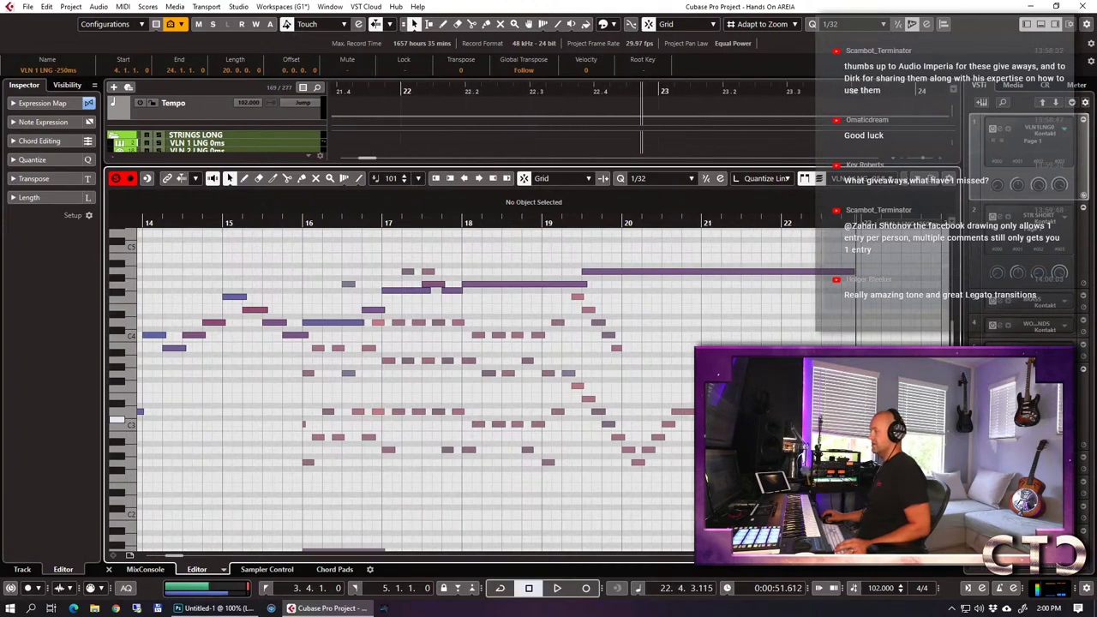
{"action": "key", "text": "Return"}
{"action": "left_click", "coordinate": [586, 269]}
{"action": "key", "text": "Return"}
{"action": "left_click", "coordinate": [463, 222]}
{"action": "key", "text": "space"}
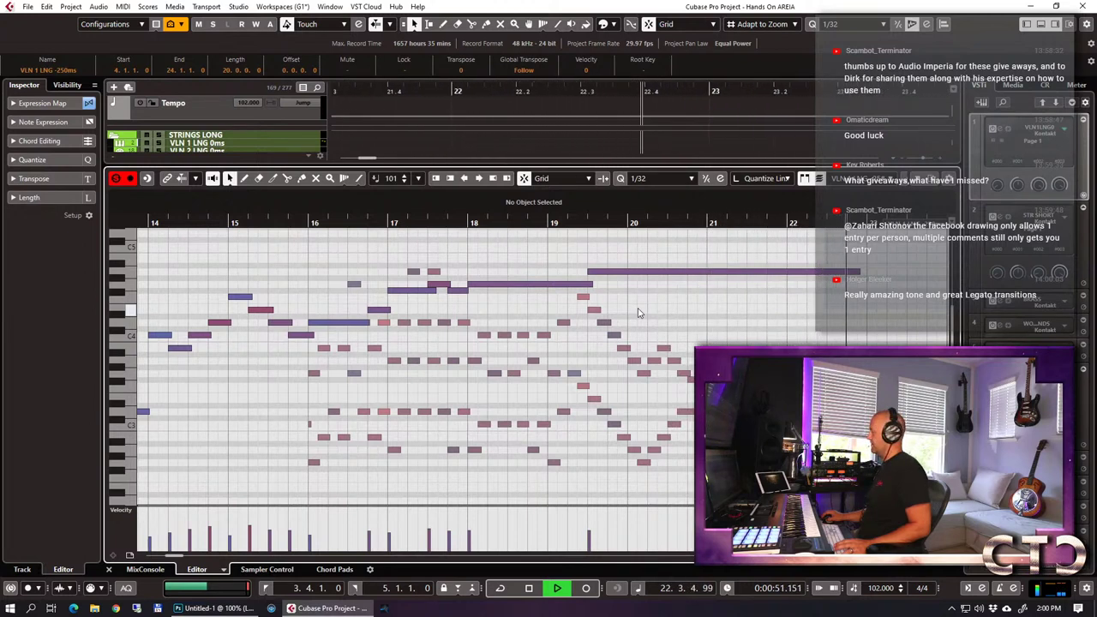
{"action": "key", "text": "ctrl+alt+e"}
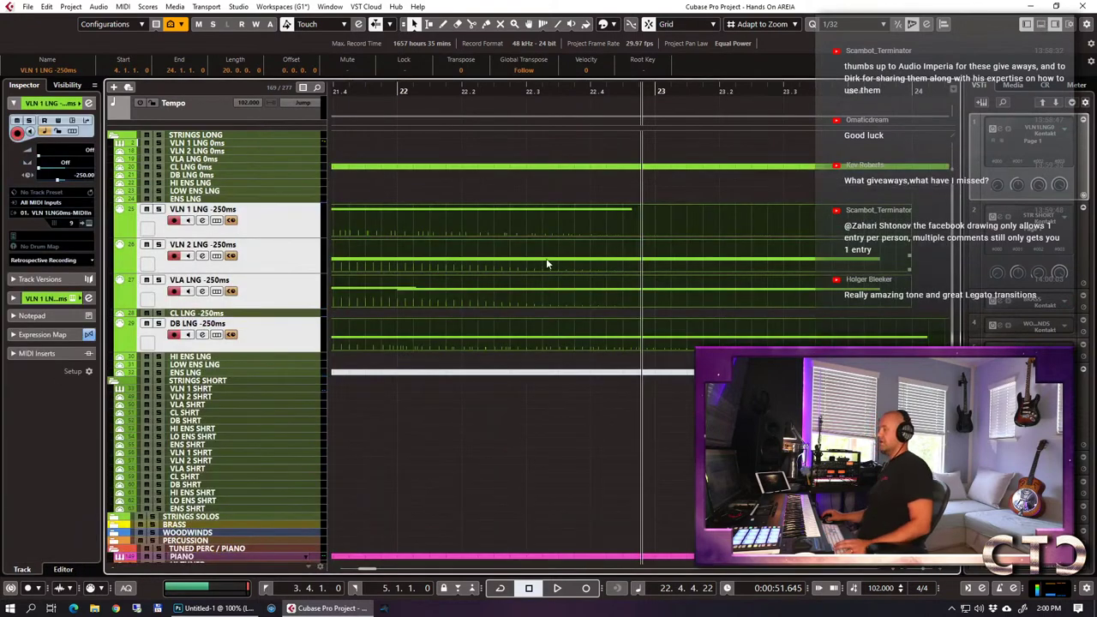
Play the whole arrangement from bar 4 to about bar 23.
{"action": "key", "text": "g"}
{"action": "key", "text": "g"}
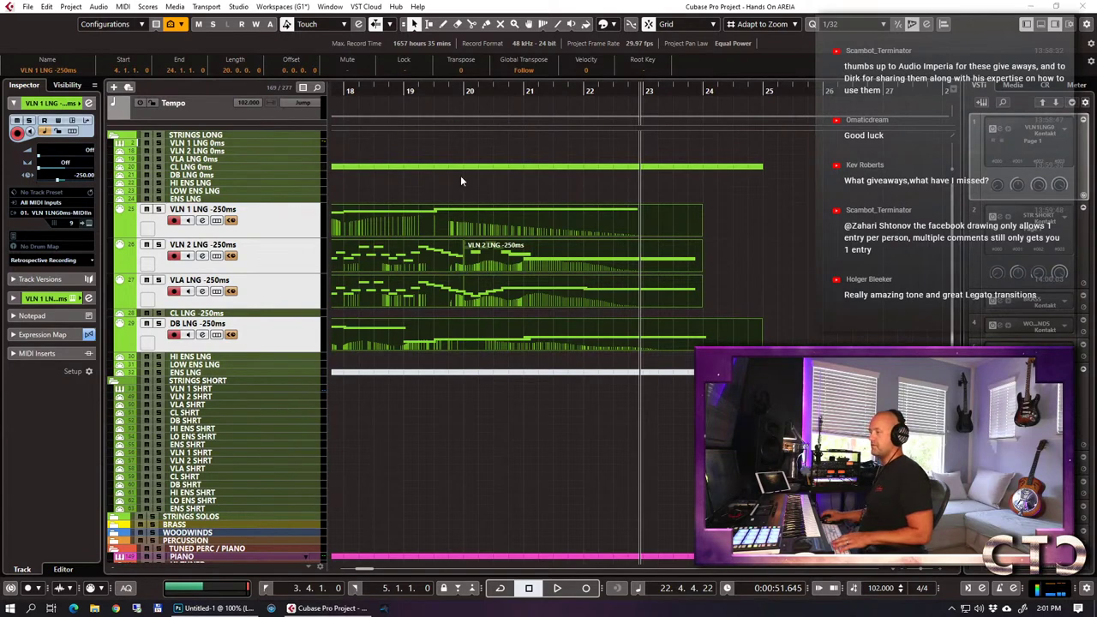
{"action": "left_click", "coordinate": [765, 225]}
{"action": "key", "text": "g"}
{"action": "key", "text": "KP_1"}
{"action": "key", "text": "space"}
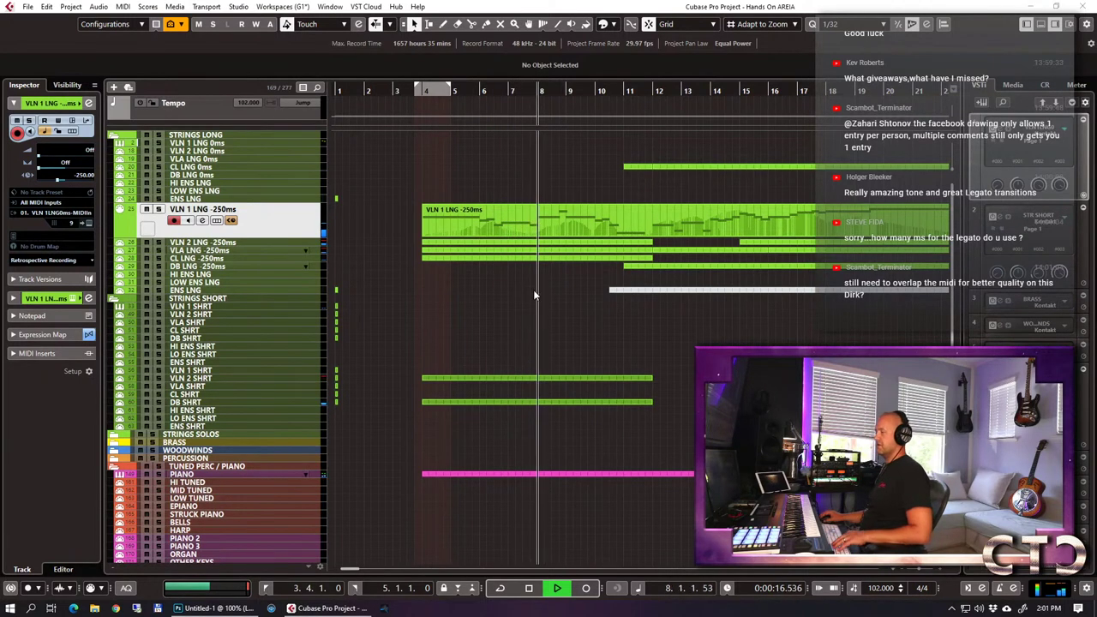
{"action": "left_click", "coordinate": [760, 213]}
{"action": "key", "text": "g"}
{"action": "key", "text": "g"}
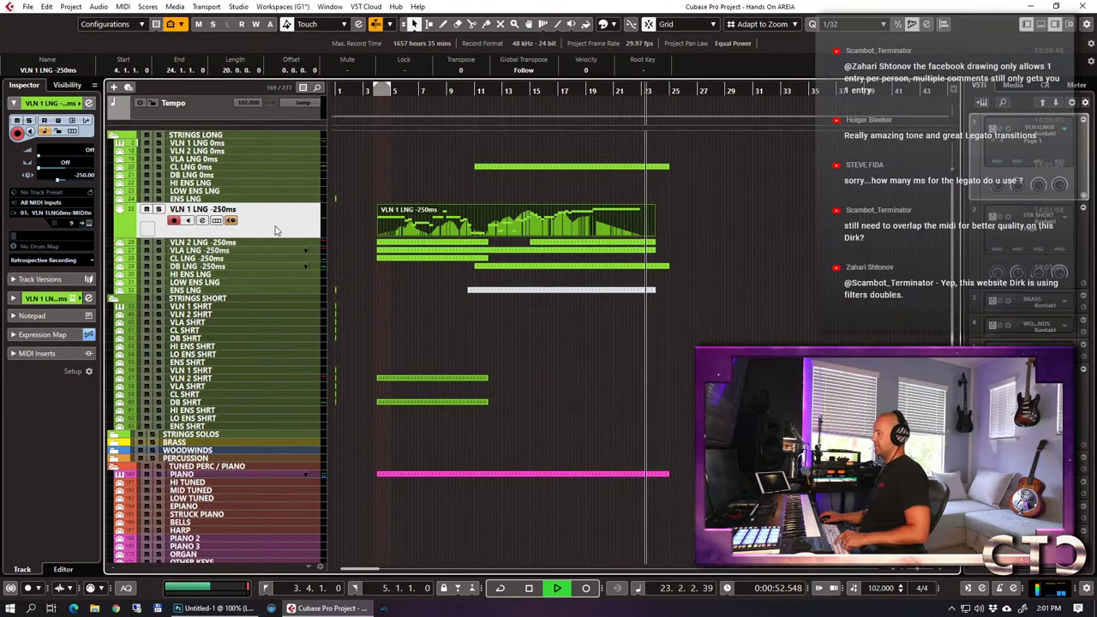
{"action": "key", "text": "space"}
Open the piano part and examine its closing notes from 21.3.3.0 to about bar 23.
{"action": "left_click", "coordinate": [618, 453]}
{"action": "double_click", "coordinate": [630, 473]}
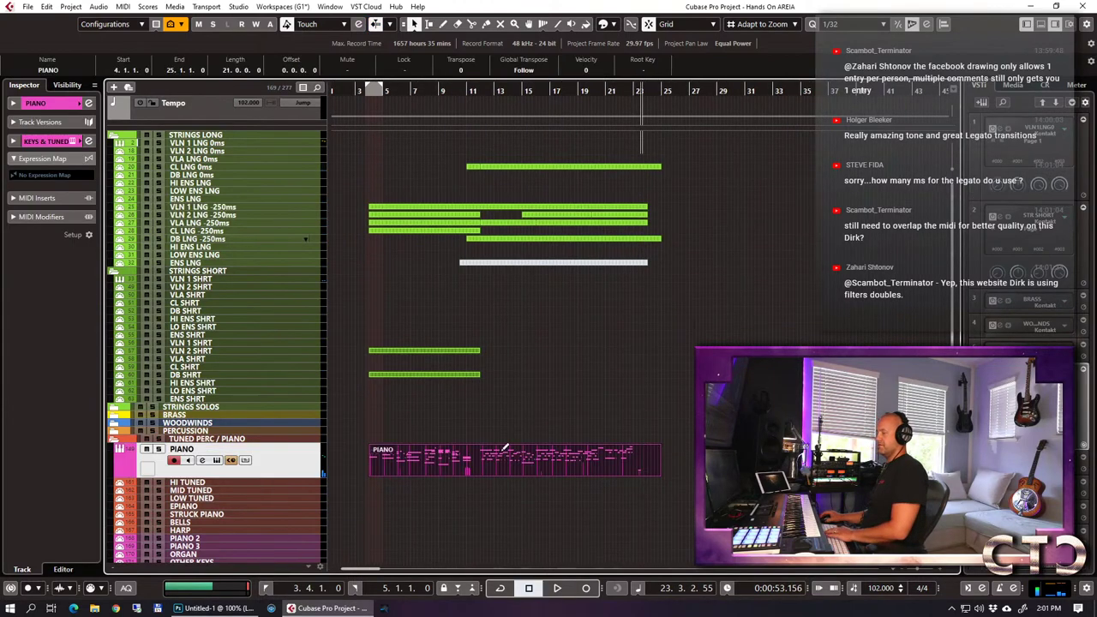
{"action": "scroll", "coordinate": [795, 331], "scroll_direction": "down", "scroll_amount": 5}
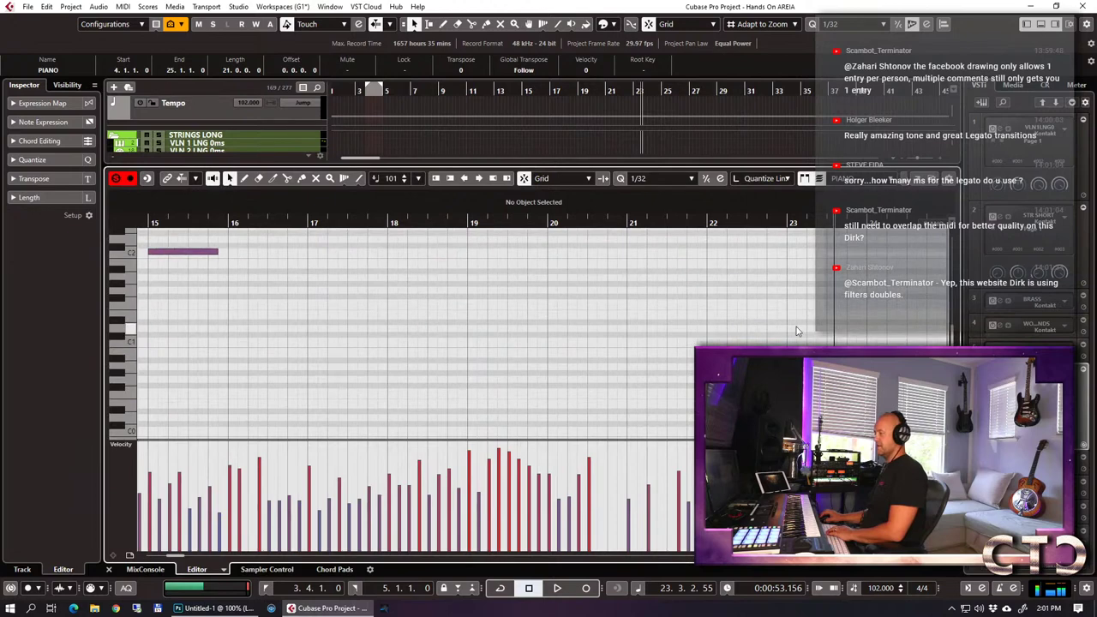
{"action": "scroll", "coordinate": [825, 323], "scroll_direction": "up", "scroll_amount": 5}
{"action": "left_click_drag", "start_coordinate": [840, 248], "coordinate": [685, 364]}
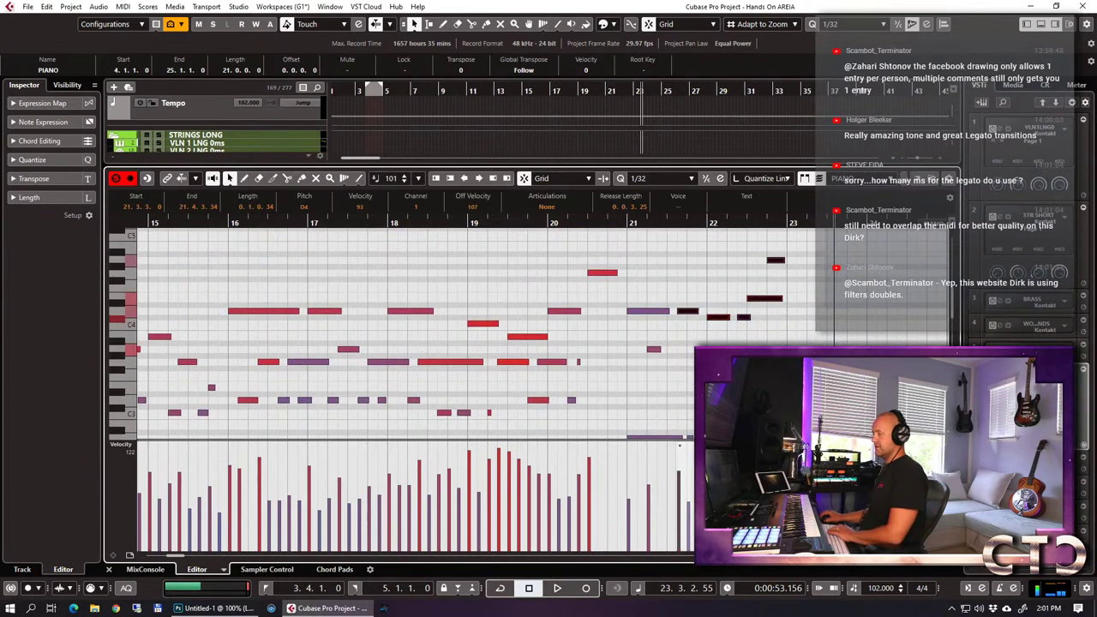
{"action": "key", "text": "ctrl+e"}
Expand the VOCALS folder to show its choir and solo voice tracks.
{"action": "scroll", "coordinate": [670, 348], "scroll_direction": "down", "scroll_amount": 3}
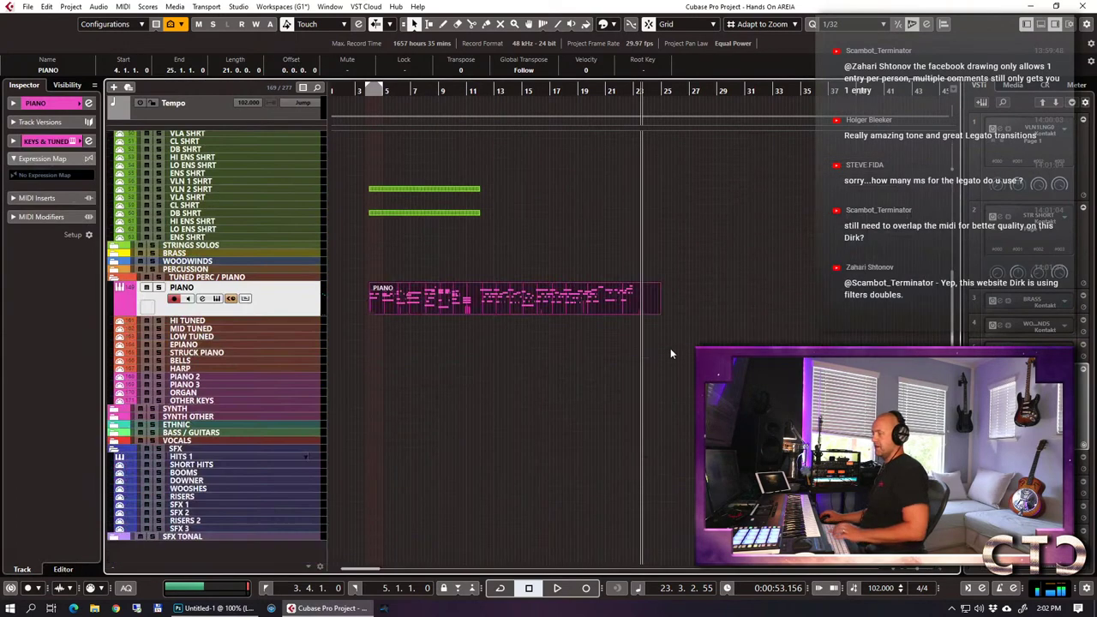
{"action": "left_click", "coordinate": [115, 442]}
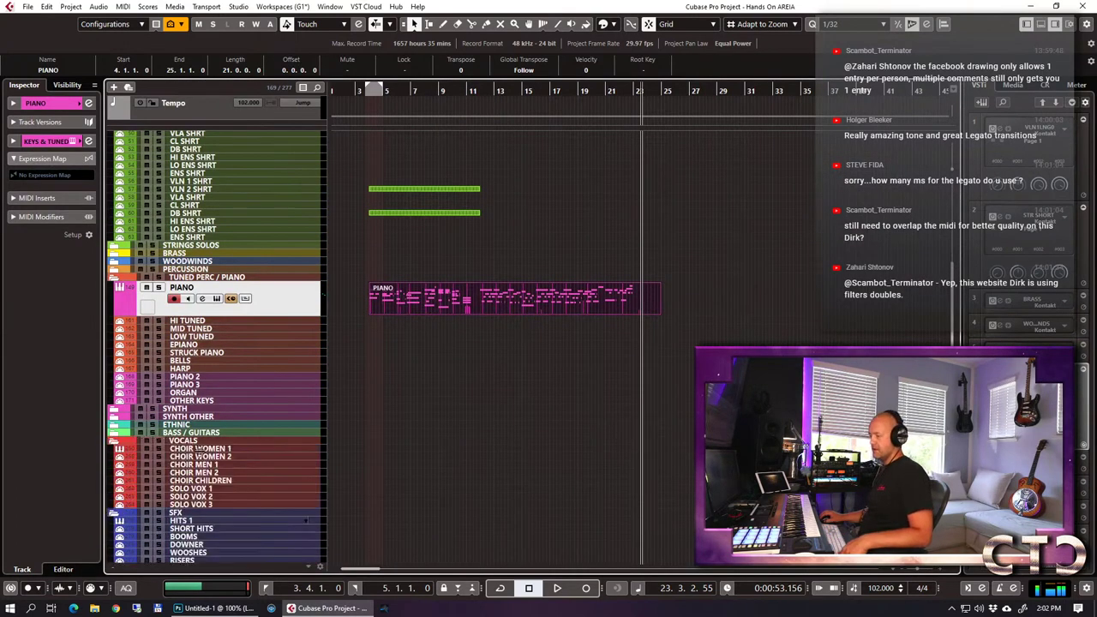
Load Metropolis Ark 1's 01. Choir Women Legato into the VOCALS rack for CHOIR WOMEN 1 and show the track's audio sends.
{"action": "left_click", "coordinate": [243, 449]}
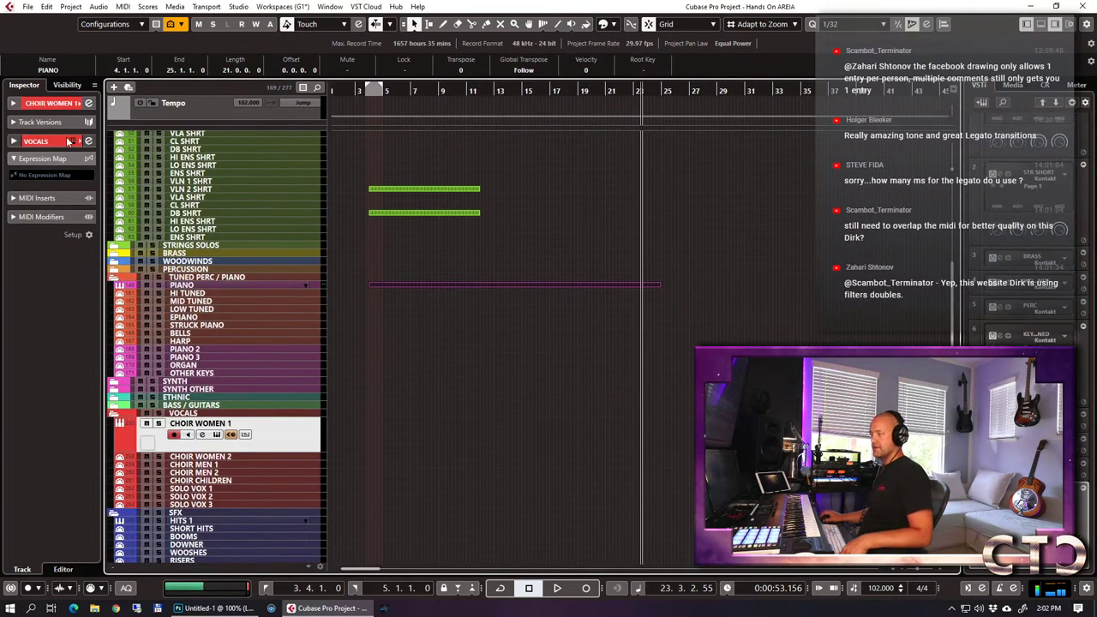
{"action": "left_click", "coordinate": [245, 433]}
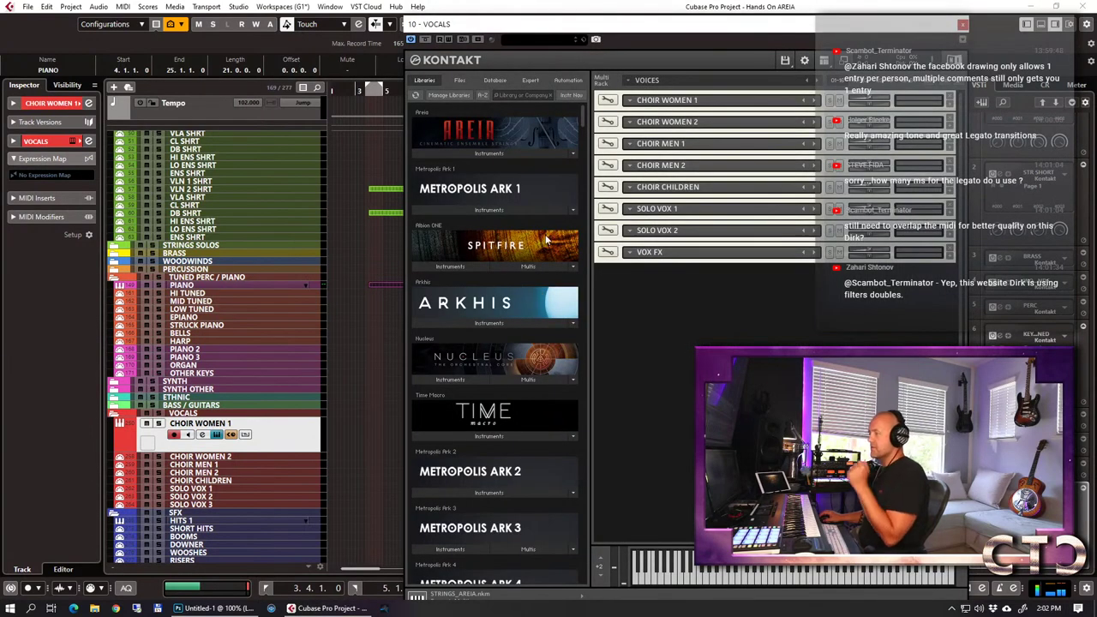
{"action": "left_click", "coordinate": [503, 209]}
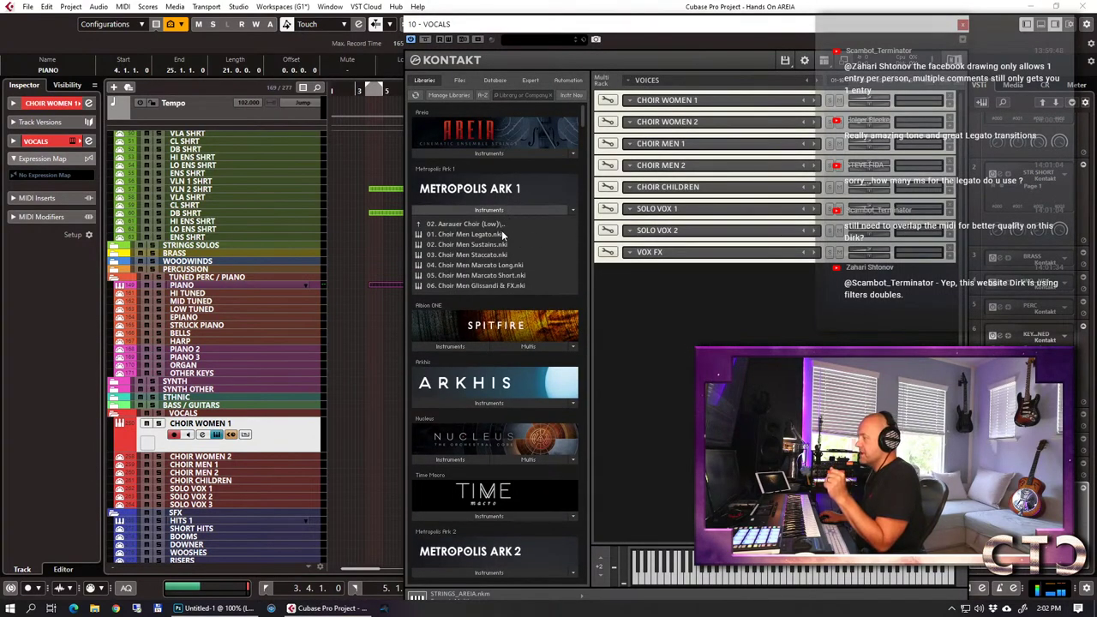
{"action": "left_click", "coordinate": [470, 226]}
{"action": "left_click", "coordinate": [463, 235]}
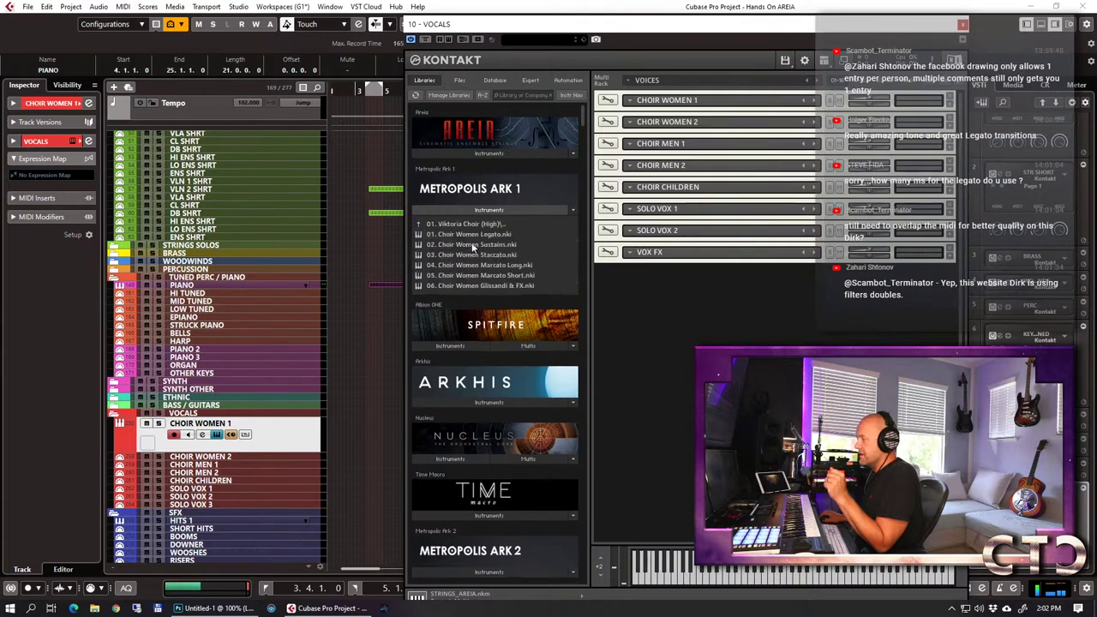
{"action": "left_click_drag", "start_coordinate": [478, 239], "coordinate": [694, 107]}
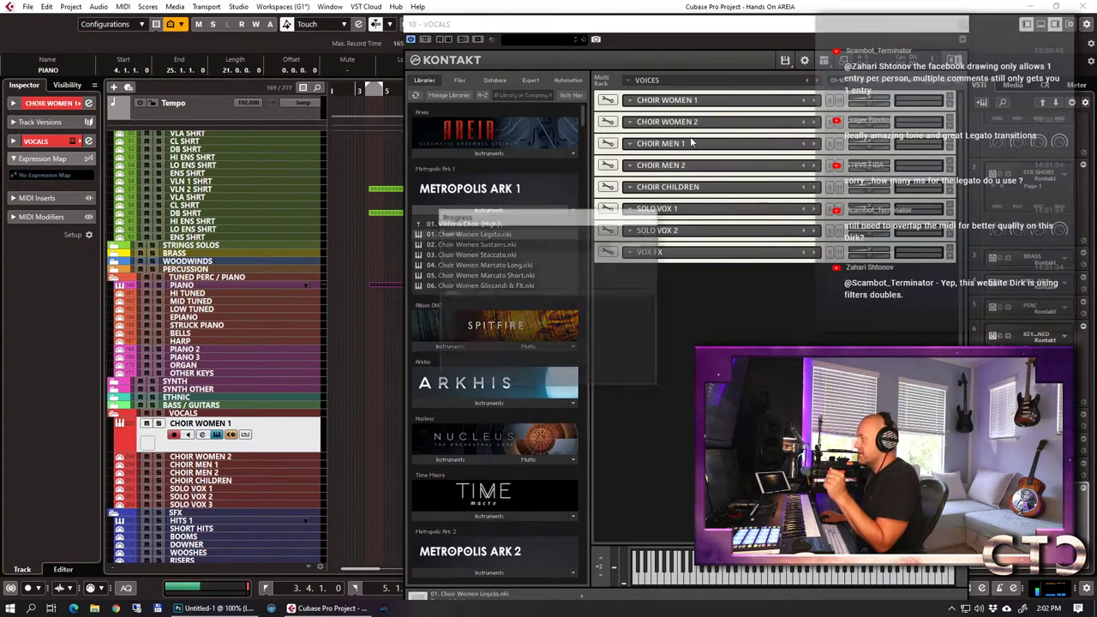
{"action": "left_click", "coordinate": [963, 24]}
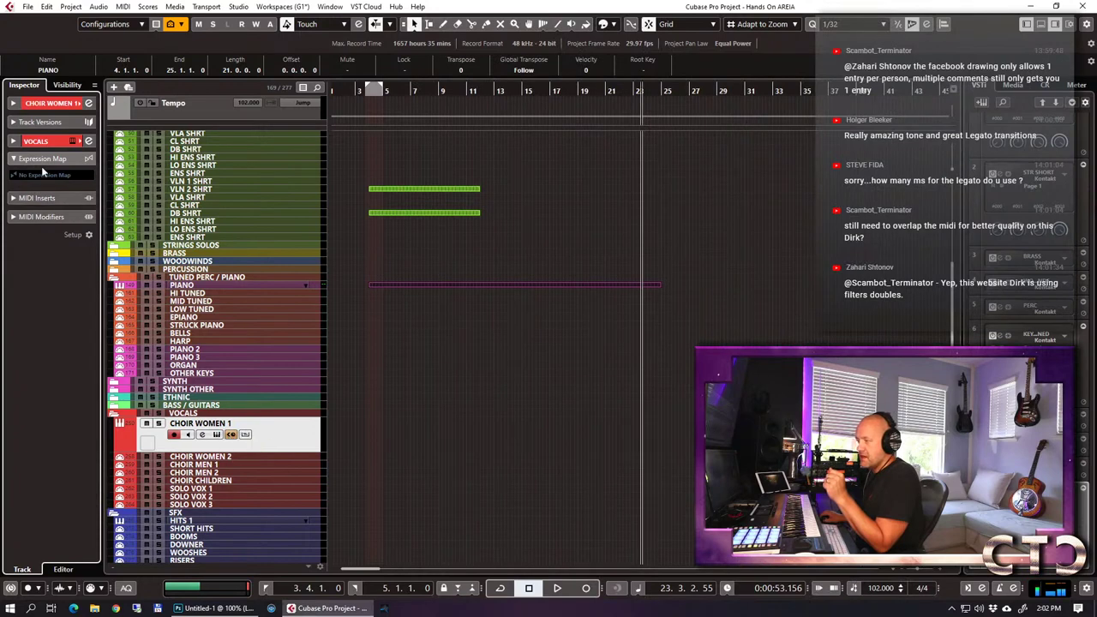
{"action": "left_click", "coordinate": [40, 142]}
{"action": "left_click", "coordinate": [38, 234]}
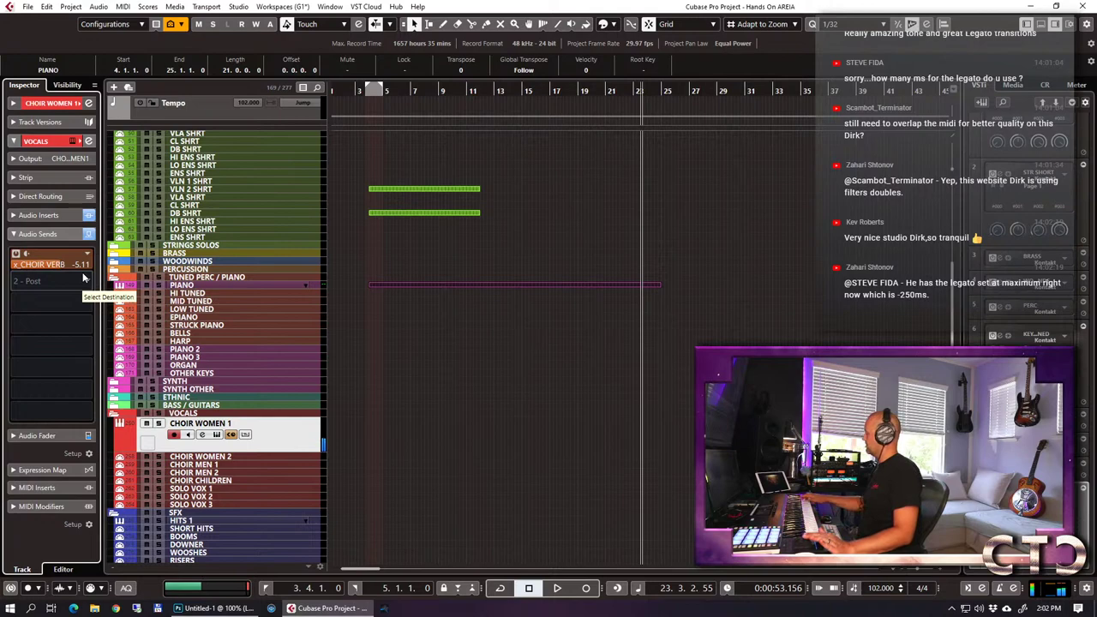
Try moving bars 12 to 25 of the CL LNG 0ms part onto CL LNG -250ms, joining them with the part there.
{"action": "scroll", "coordinate": [432, 241], "scroll_direction": "up", "scroll_amount": 4}
{"action": "left_click_drag", "start_coordinate": [524, 138], "coordinate": [556, 184]}
{"action": "left_click_drag", "start_coordinate": [581, 238], "coordinate": [588, 246]}
{"action": "left_click_drag", "start_coordinate": [525, 156], "coordinate": [519, 182]}
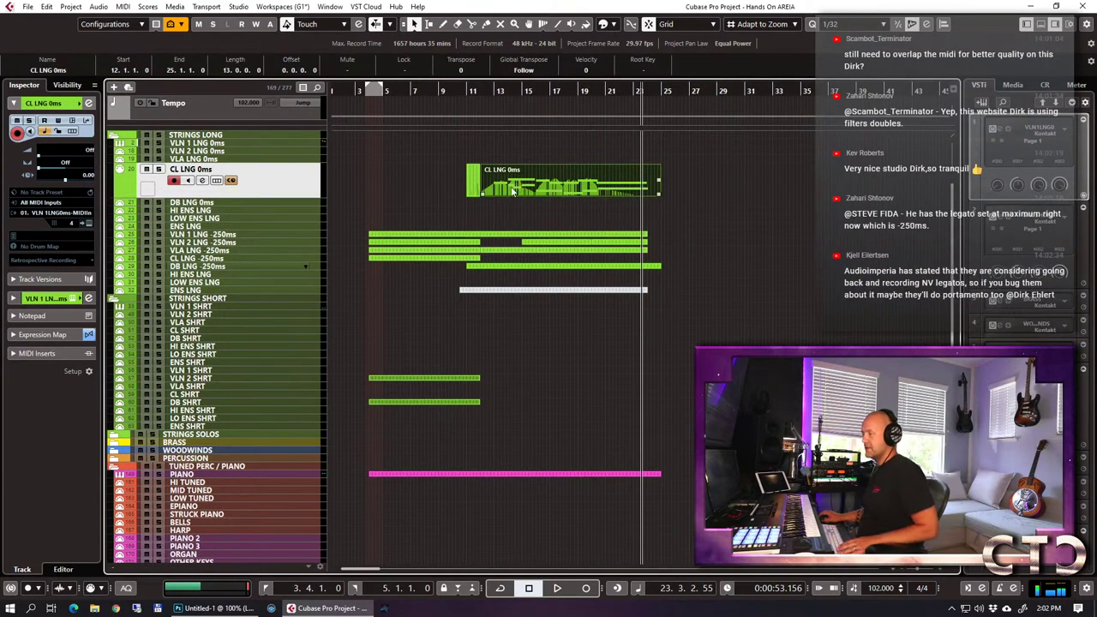
{"action": "left_click_drag", "start_coordinate": [514, 190], "coordinate": [512, 258]}
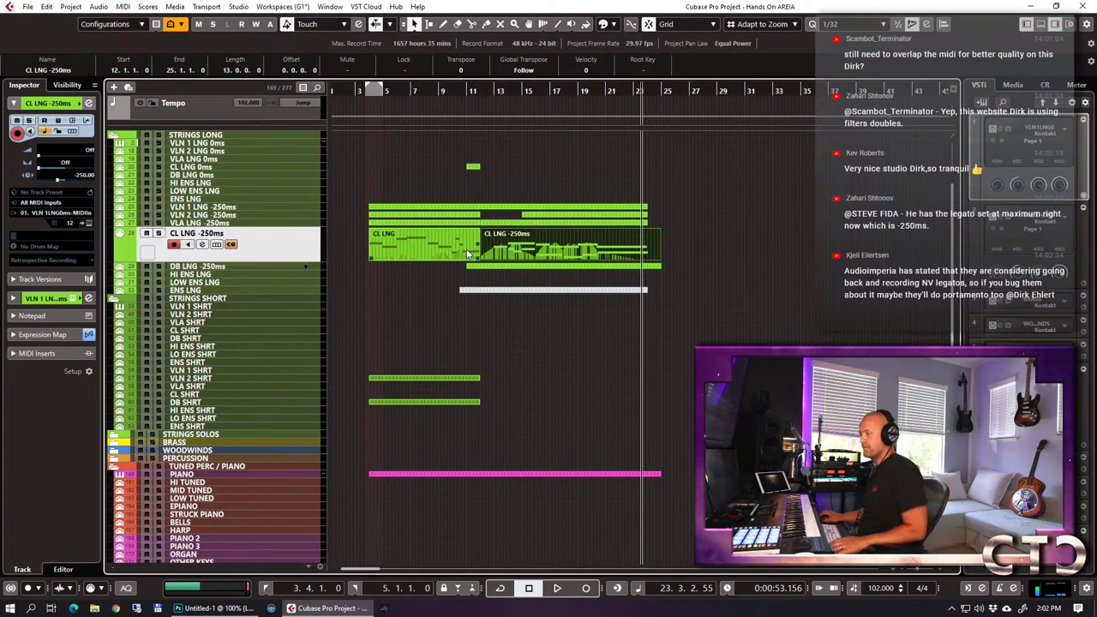
{"action": "left_click", "coordinate": [467, 248]}
{"action": "double_click", "coordinate": [467, 249]}
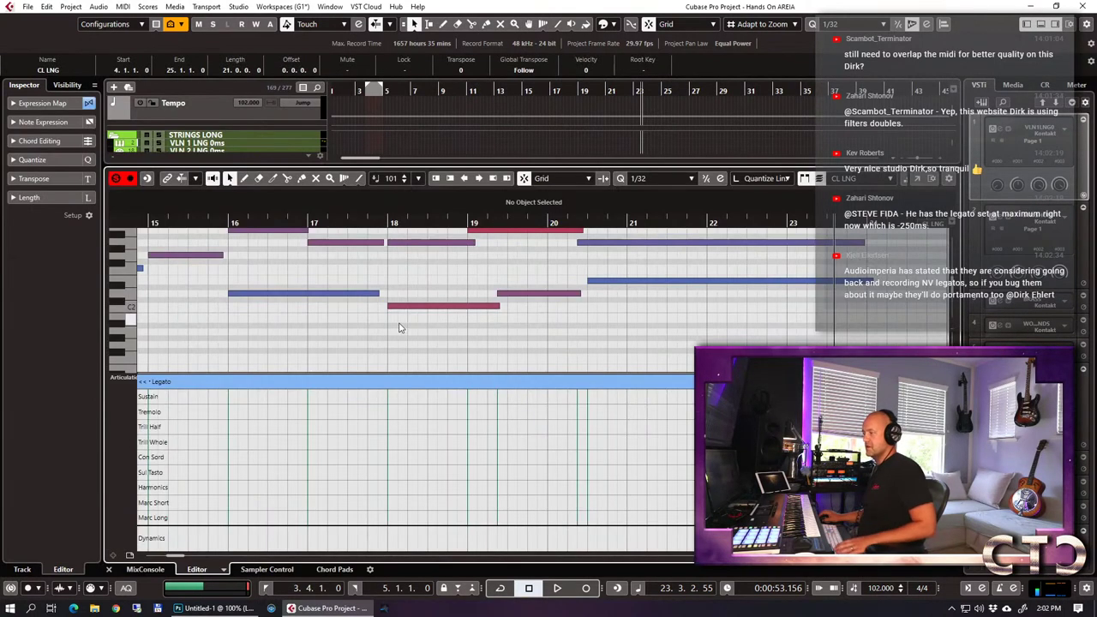
Examine the joined cello part's notes from bar 5 to about bar 22, including the note at 13.1.1.0.
{"action": "scroll", "coordinate": [460, 313], "scroll_direction": "down", "scroll_amount": 4}
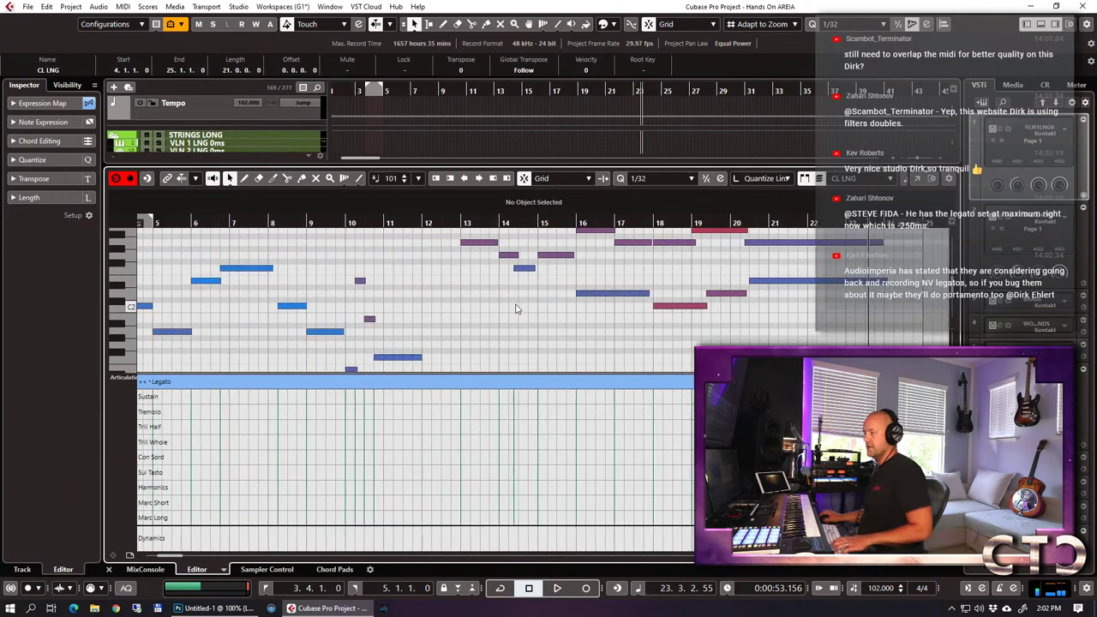
{"action": "scroll", "coordinate": [492, 287], "scroll_direction": "down", "scroll_amount": 2}
{"action": "scroll", "coordinate": [483, 277], "scroll_direction": "up", "scroll_amount": 2}
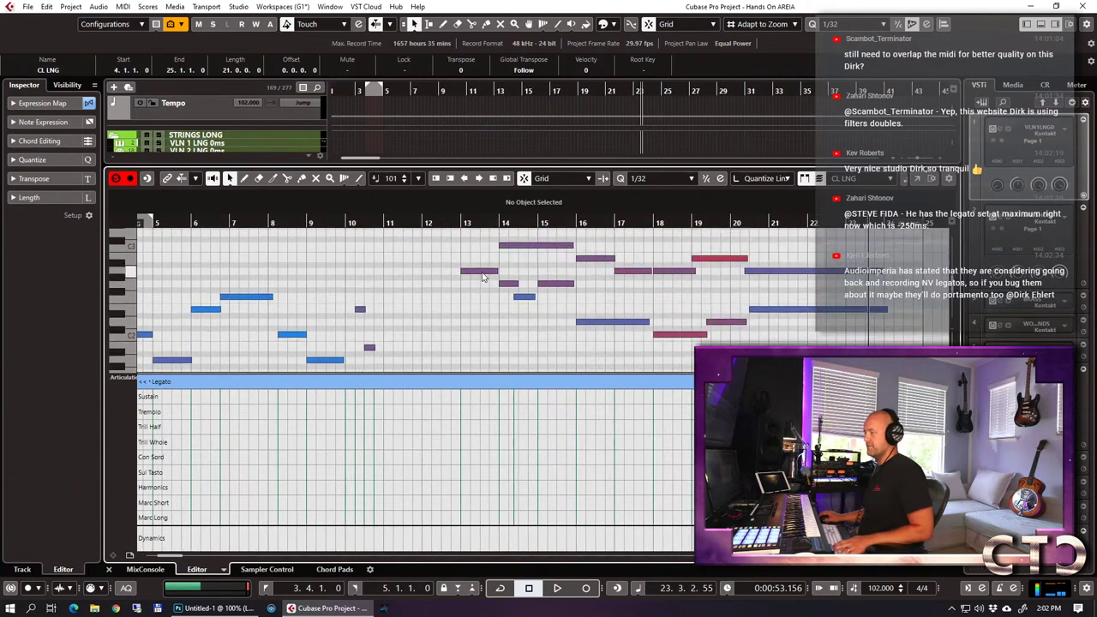
{"action": "scroll", "coordinate": [483, 277], "scroll_direction": "down", "scroll_amount": 2}
{"action": "scroll", "coordinate": [482, 276], "scroll_direction": "up", "scroll_amount": 3}
{"action": "left_click", "coordinate": [472, 271]}
{"action": "scroll", "coordinate": [478, 300], "scroll_direction": "down", "scroll_amount": 3}
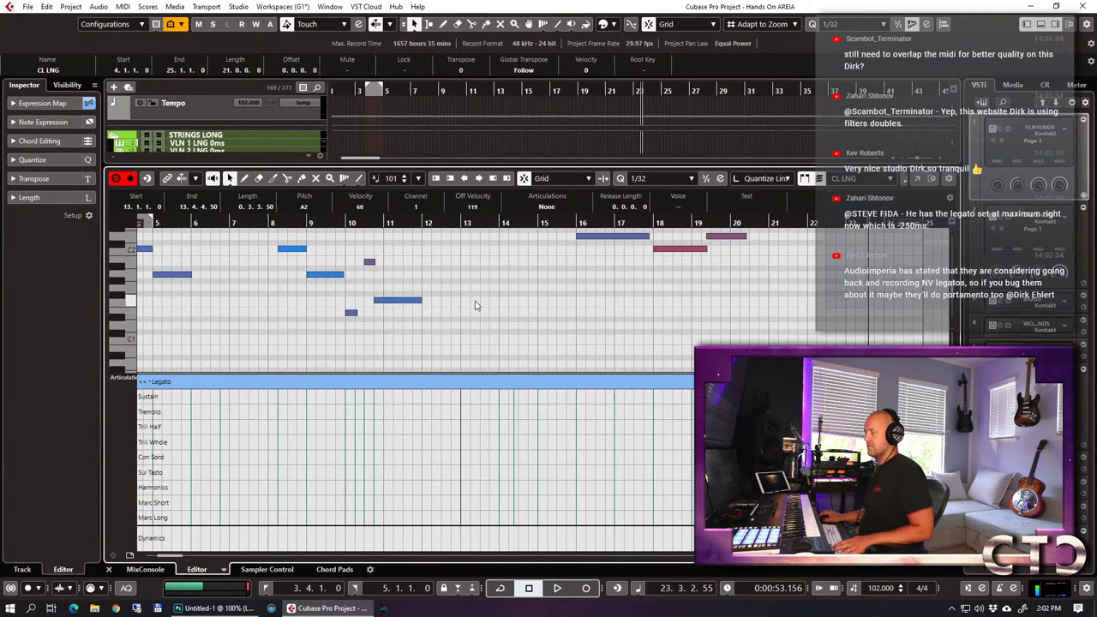
{"action": "key", "text": "ctrl+e"}
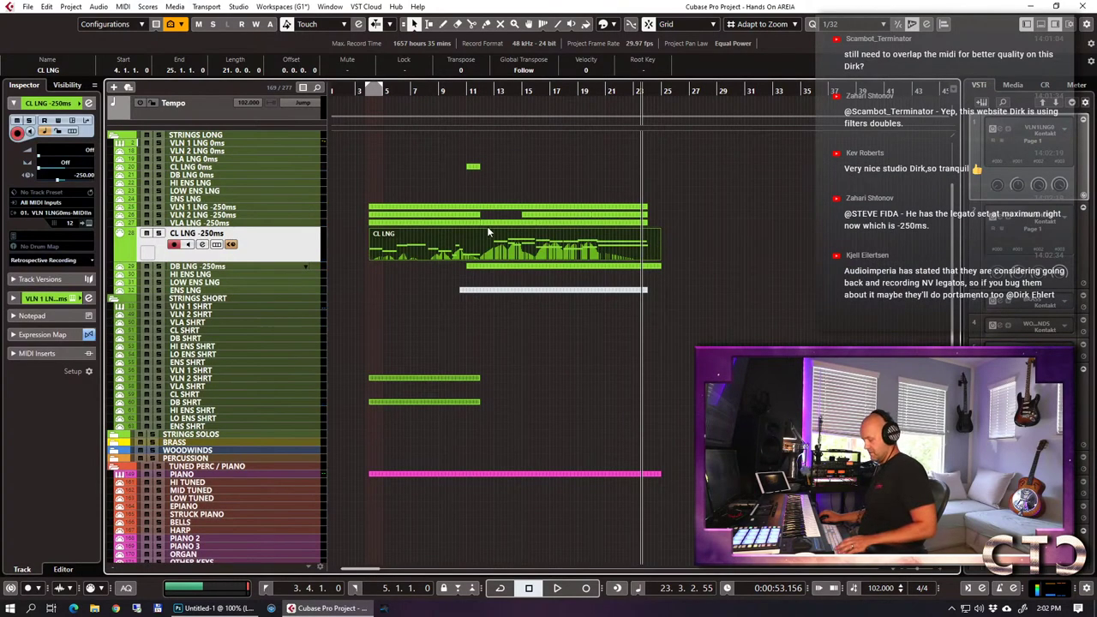
Undo the joining and moving of the cello part, along with its split at bar 12.
{"action": "key", "text": "Up"}
{"action": "key", "text": "Up"}
{"action": "key", "text": "Up"}
{"action": "key", "text": "Up"}
{"action": "key", "text": "Up"}
{"action": "key", "text": "Up"}
{"action": "key", "text": "Up"}
{"action": "key", "text": "Up"}
{"action": "key", "text": "1"}
Move the whole CL LNG 0ms part from bars 11 to 25 onto CL LNG -250ms, join it with the part there and open it.
{"action": "left_click", "coordinate": [482, 181]}
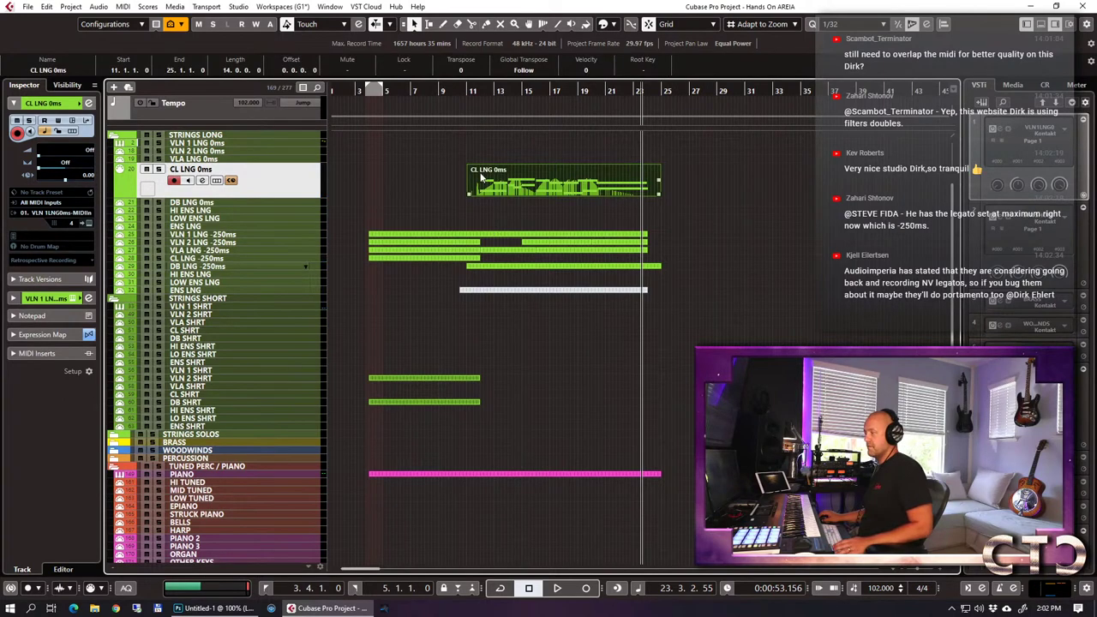
{"action": "left_click_drag", "start_coordinate": [483, 177], "coordinate": [477, 251]}
{"action": "double_click", "coordinate": [514, 248]}
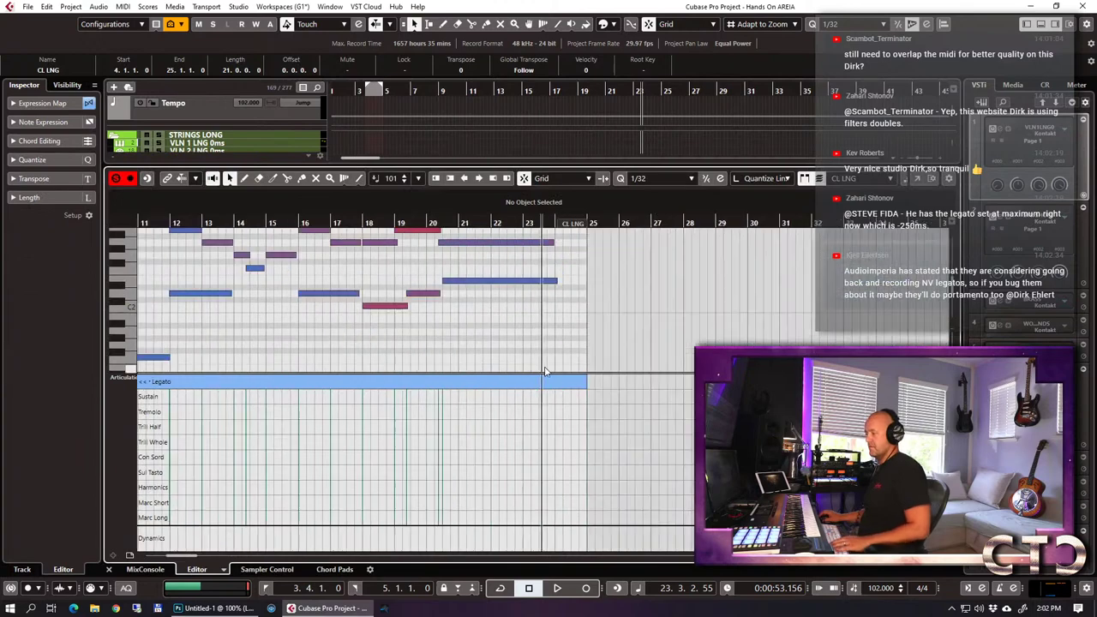
Switch the cello articulation from Legato to Sustain at 11.4.4.0, just before the bar 12 notes.
{"action": "key", "text": "g"}
{"action": "scroll", "coordinate": [414, 313], "scroll_direction": "left", "scroll_amount": 6}
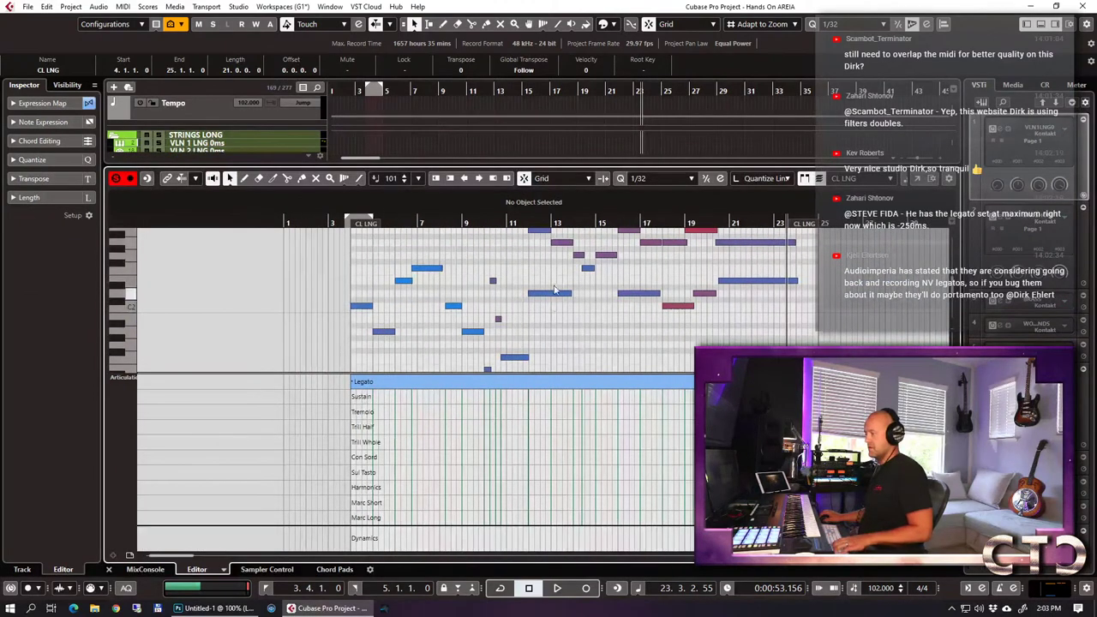
{"action": "scroll", "coordinate": [542, 278], "scroll_direction": "up", "scroll_amount": 3}
{"action": "left_click", "coordinate": [529, 225]}
{"action": "scroll", "coordinate": [497, 314], "scroll_direction": "down", "scroll_amount": 3}
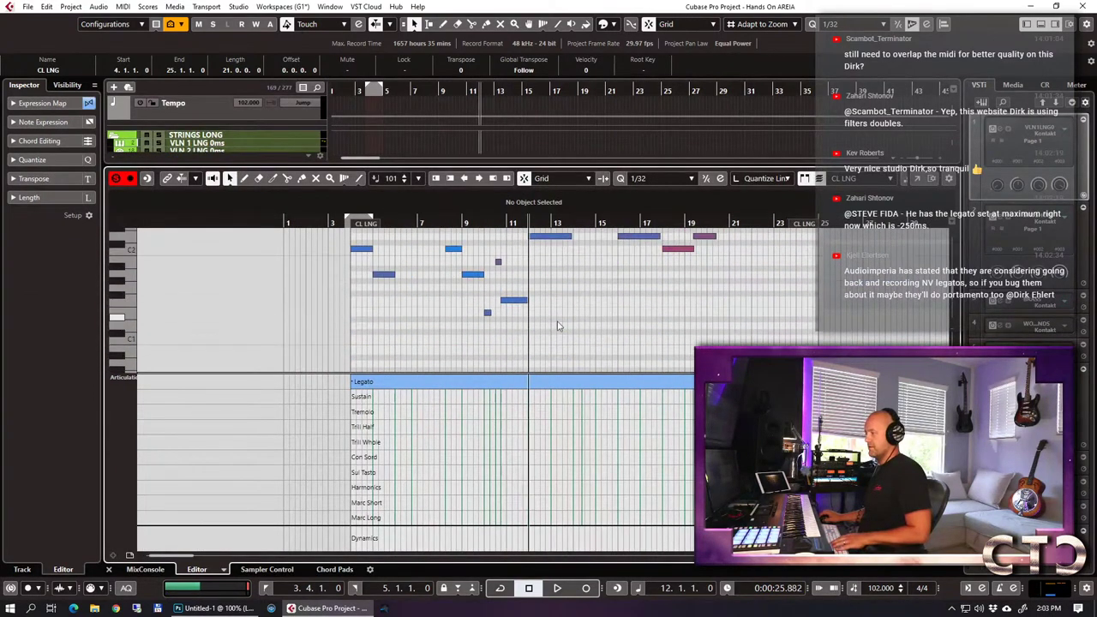
{"action": "key", "text": "h"}
{"action": "key", "text": "h"}
{"action": "left_click", "coordinate": [552, 398]}
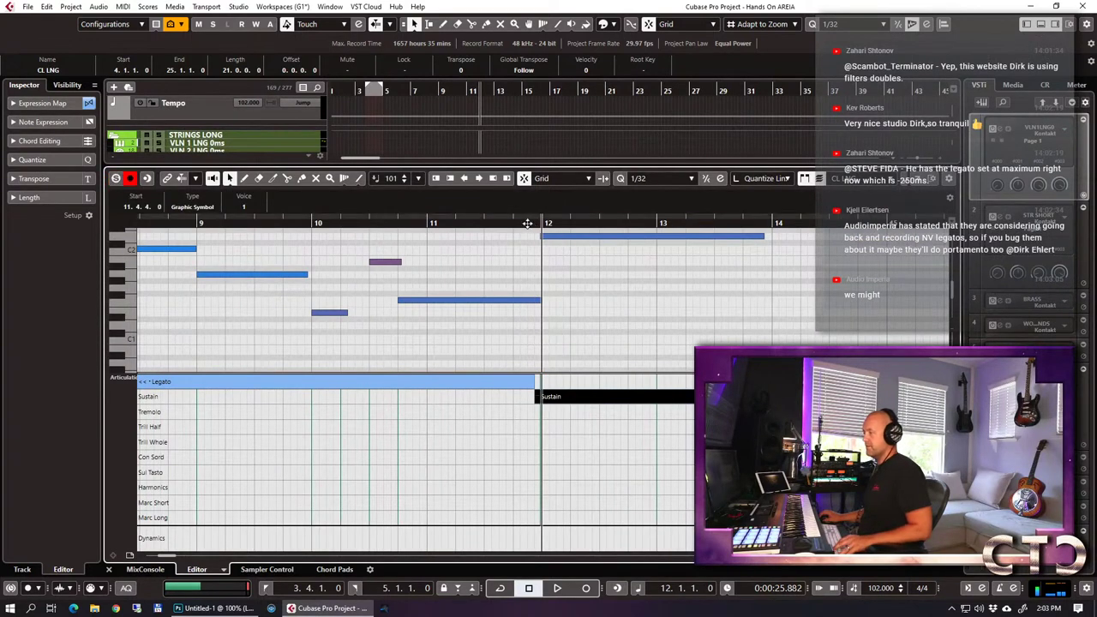
Play the cello's transition into bar 12 twice, continuing the second time to about bar 15.
{"action": "key", "text": "space"}
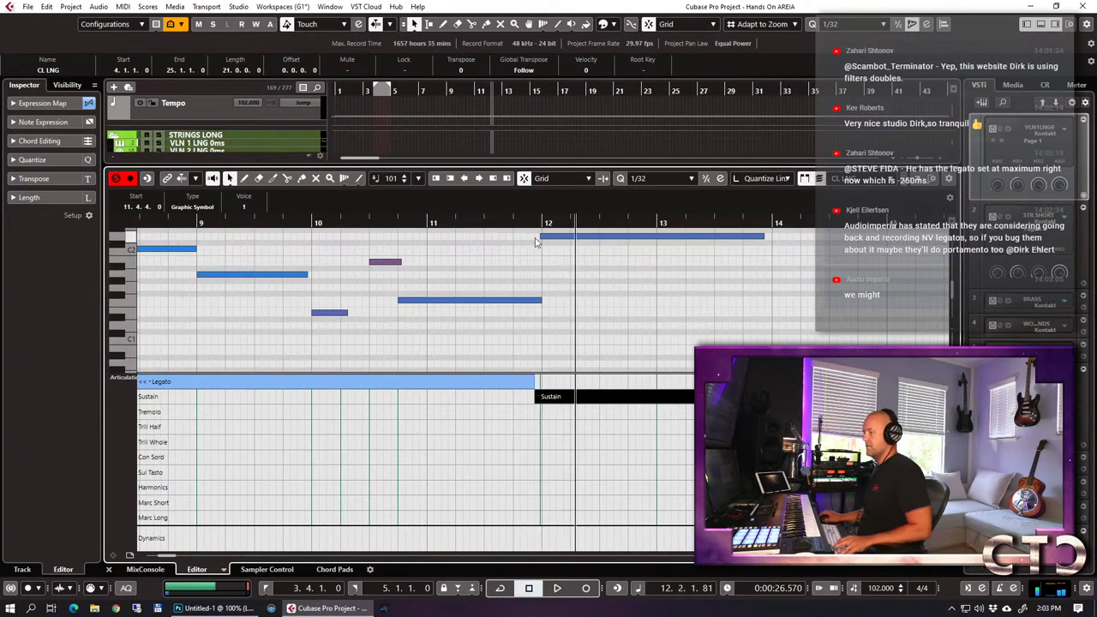
{"action": "left_click", "coordinate": [516, 225]}
{"action": "key", "text": "space"}
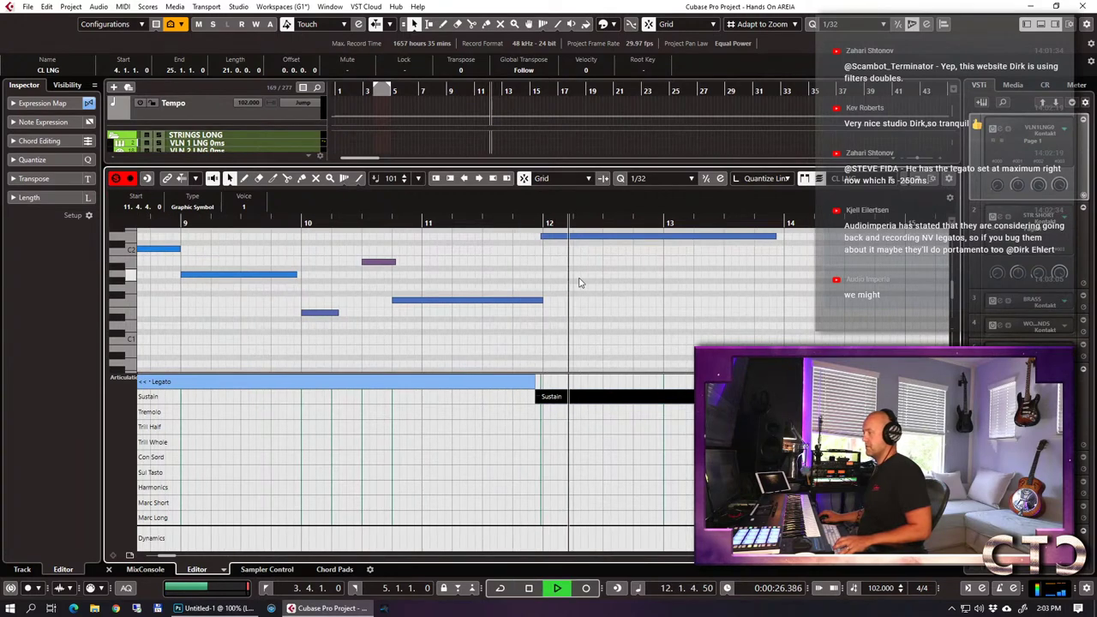
{"action": "key", "text": "g"}
{"action": "key", "text": "g"}
{"action": "key", "text": "g"}
{"action": "key", "text": "g"}
{"action": "key", "text": "g"}
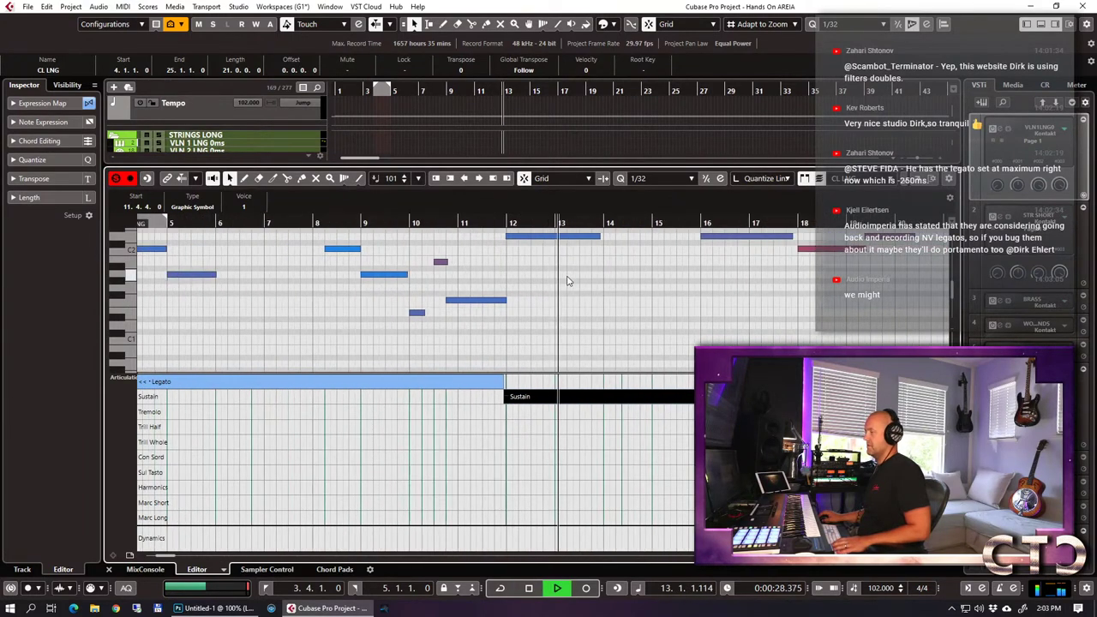
{"action": "key", "text": "g"}
{"action": "key", "text": "g"}
{"action": "scroll", "coordinate": [592, 300], "scroll_direction": "up", "scroll_amount": 3}
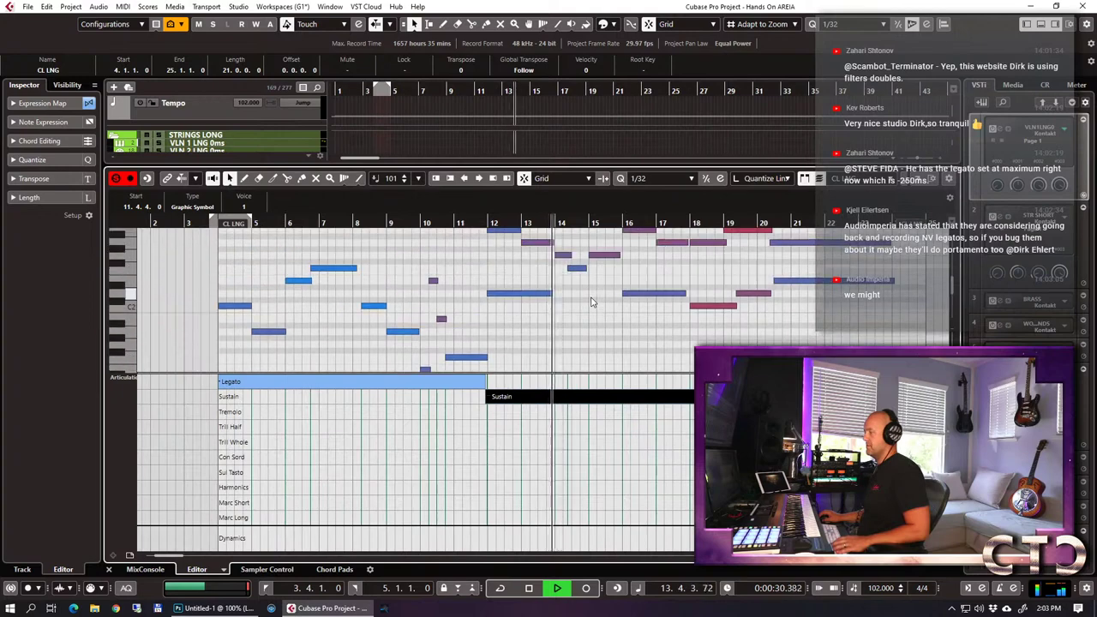
{"action": "scroll", "coordinate": [587, 302], "scroll_direction": "up", "scroll_amount": 2}
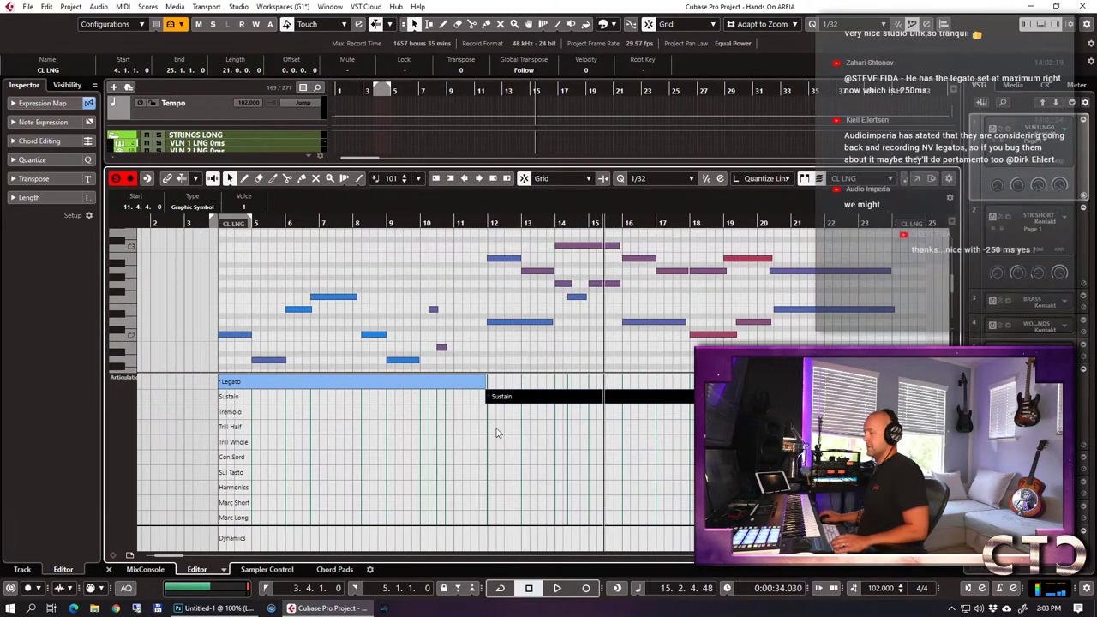
Change the cello articulation at 11.4.4.0 to Con Sord and play from there to about bar 19.
{"action": "left_click_drag", "start_coordinate": [494, 225], "coordinate": [559, 447]}
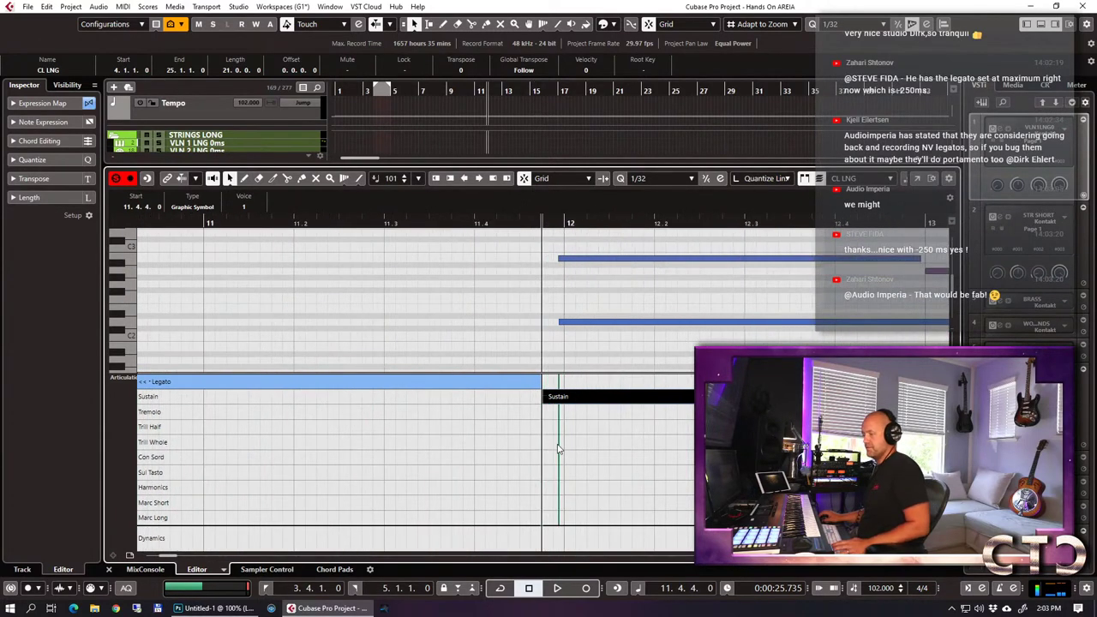
{"action": "left_click", "coordinate": [553, 458]}
{"action": "key", "text": "space"}
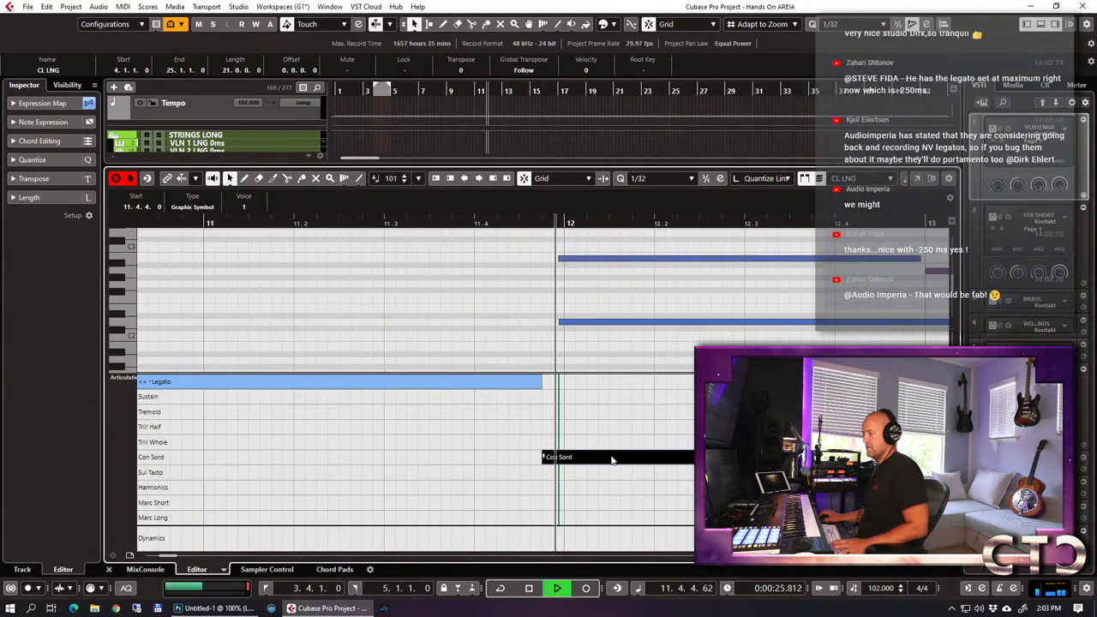
{"action": "key", "text": "g"}
{"action": "key", "text": "g"}
{"action": "key", "text": "g"}
{"action": "key", "text": "g"}
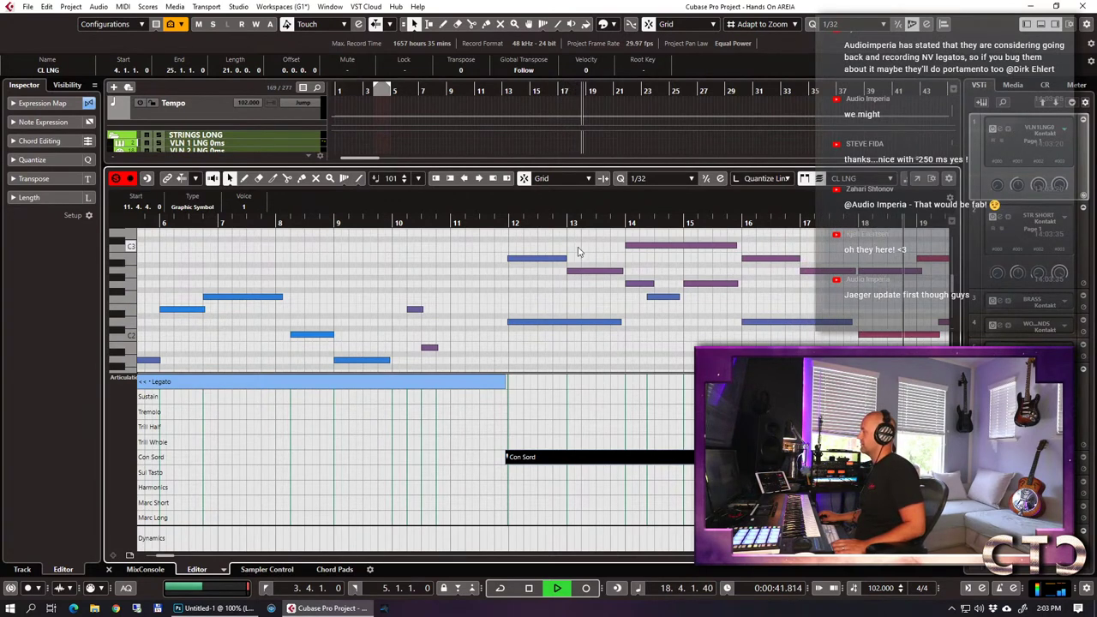
{"action": "key", "text": "space"}
Replace the cello's Con Sord articulation just before bar 12 and close the note editor.
{"action": "left_click", "coordinate": [538, 371]}
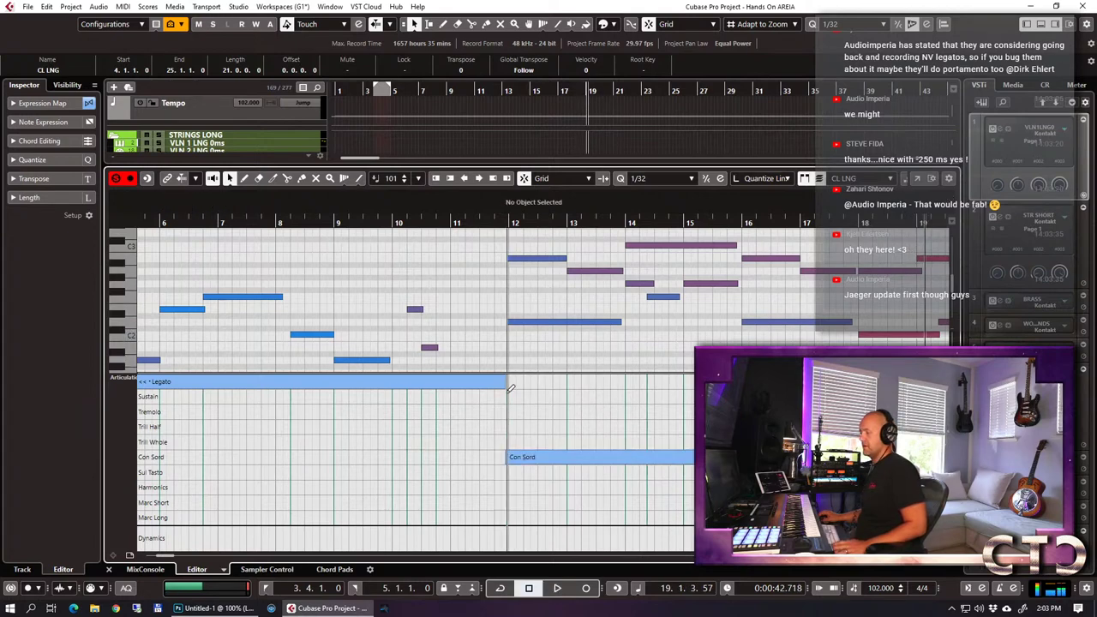
{"action": "left_click", "coordinate": [510, 391]}
{"action": "key", "text": "Return"}
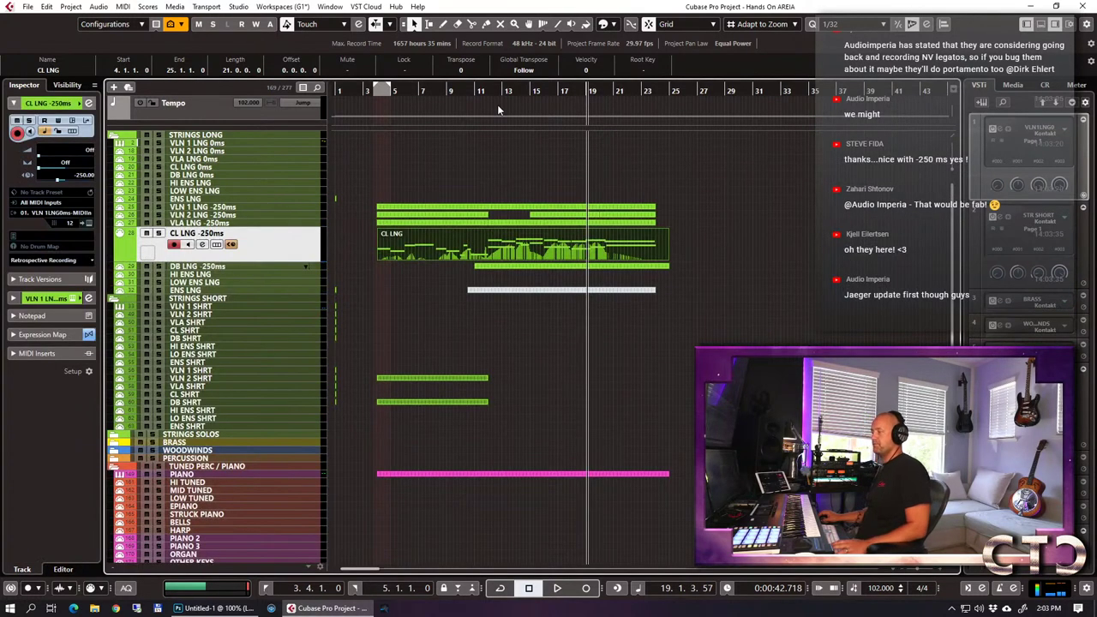
Play the full arrangement from about bar 11 to the end of bar 15.
{"action": "left_click", "coordinate": [479, 91]}
{"action": "key", "text": "space"}
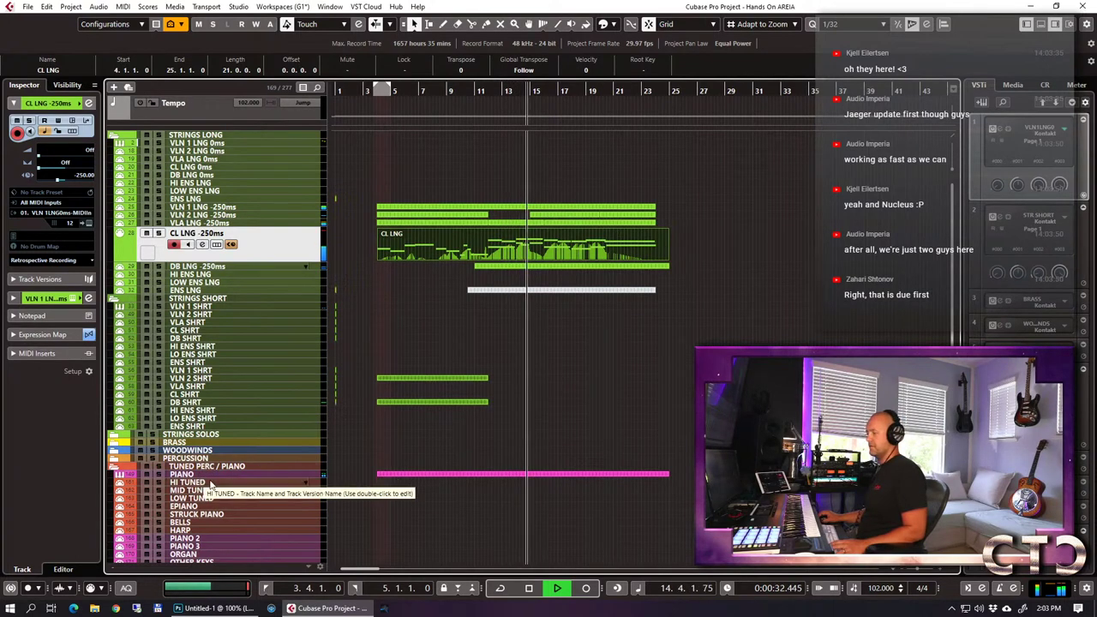
{"action": "key", "text": "space"}
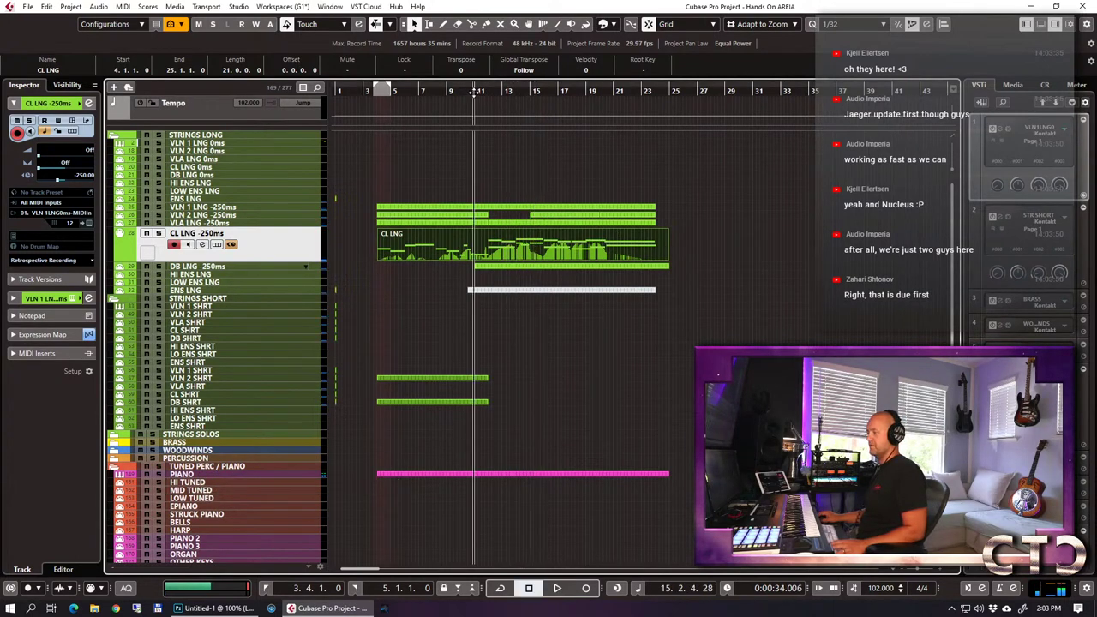
Record a women's choir line on CHOIR WOMEN 1 from bar 9 to about bar 23 and return the playback position to bar 11.
{"action": "key", "text": "g"}
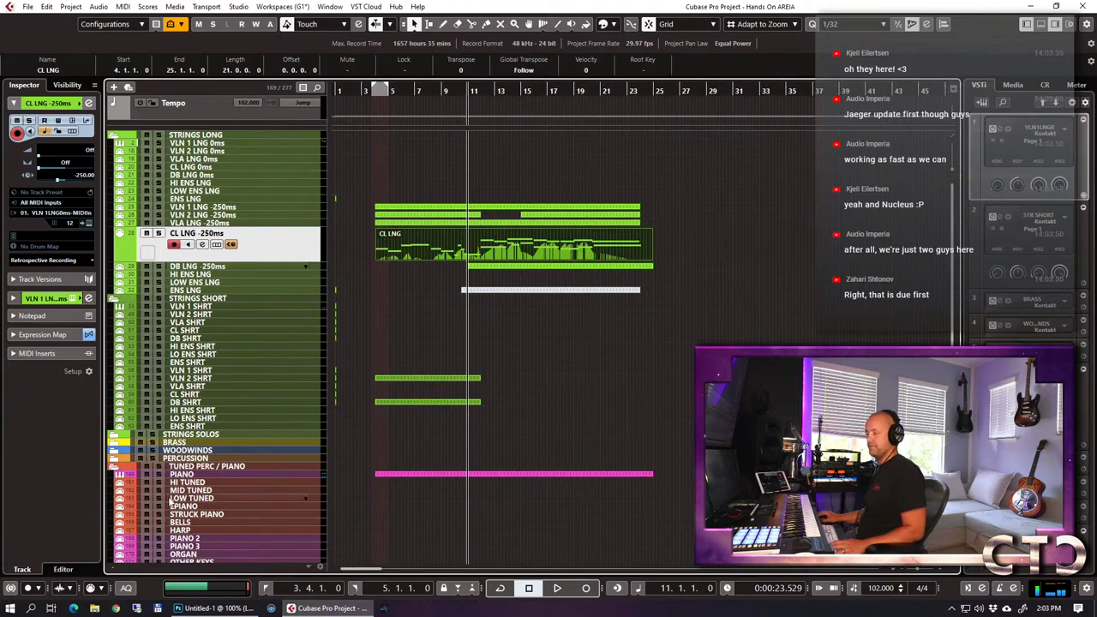
{"action": "scroll", "coordinate": [206, 495], "scroll_direction": "down", "scroll_amount": 5}
{"action": "left_click", "coordinate": [207, 386]}
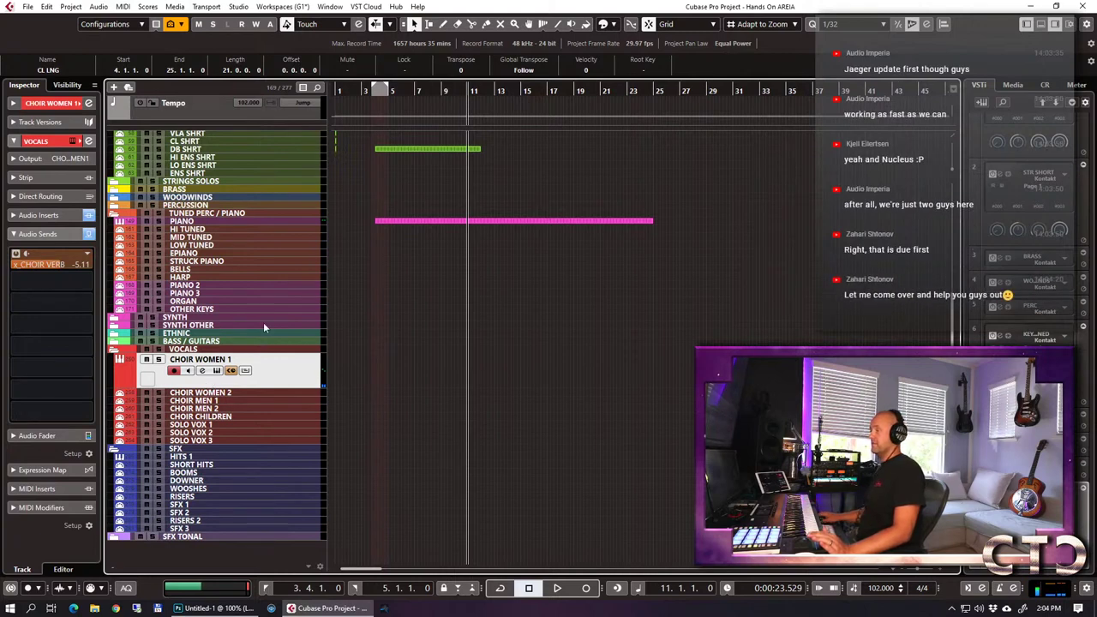
{"action": "left_click", "coordinate": [441, 89]}
{"action": "key", "text": "KP_Multiply"}
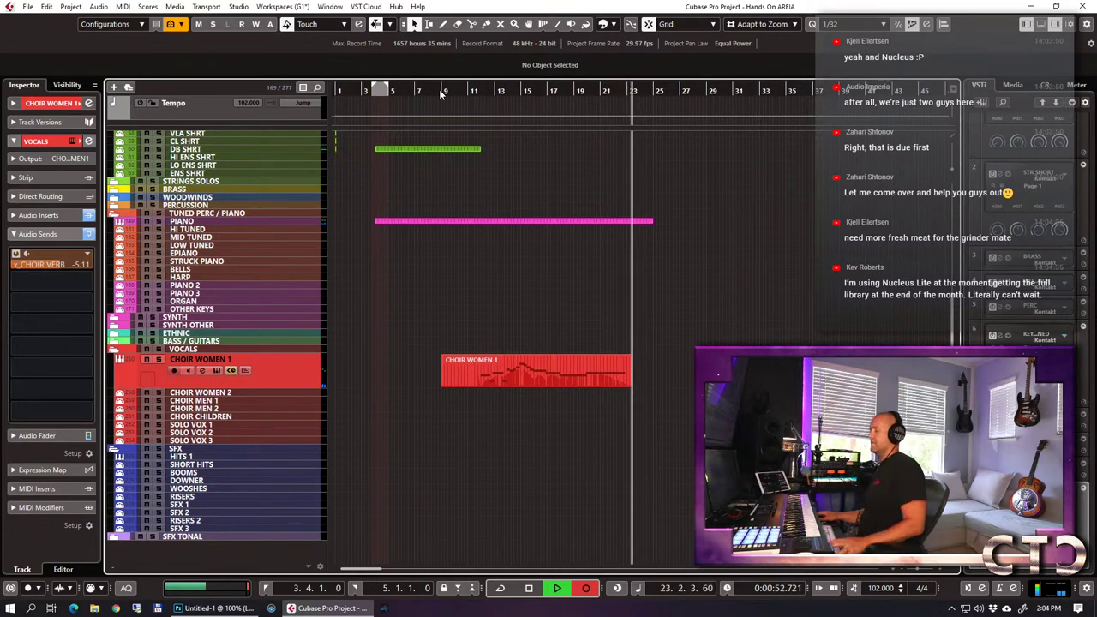
{"action": "key", "text": "space"}
{"action": "left_click", "coordinate": [476, 100]}
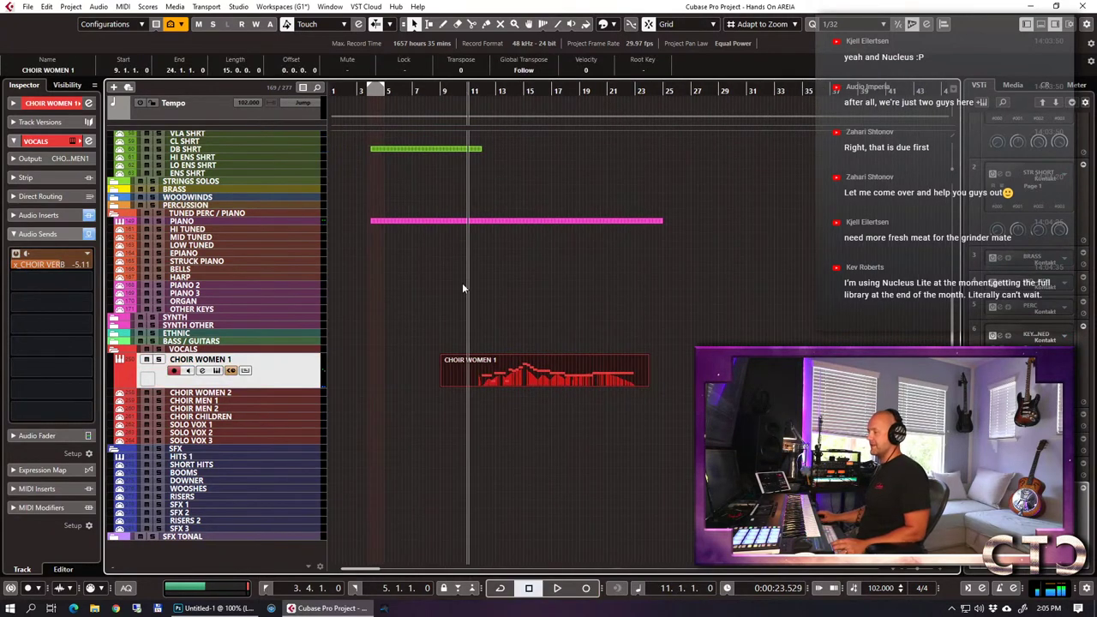
Try to quantize all notes of the CHOIR WOMEN 1 part to the 1/4 grid, revert their timing and close the note editor.
{"action": "key", "text": "ctrl+e"}
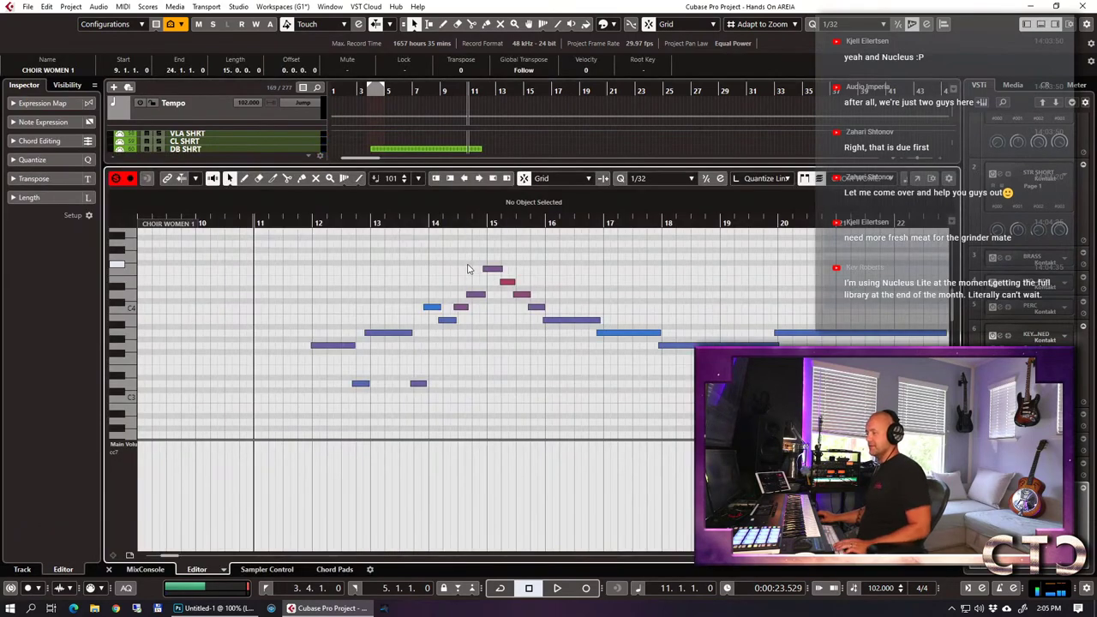
{"action": "key", "text": "ctrl+a"}
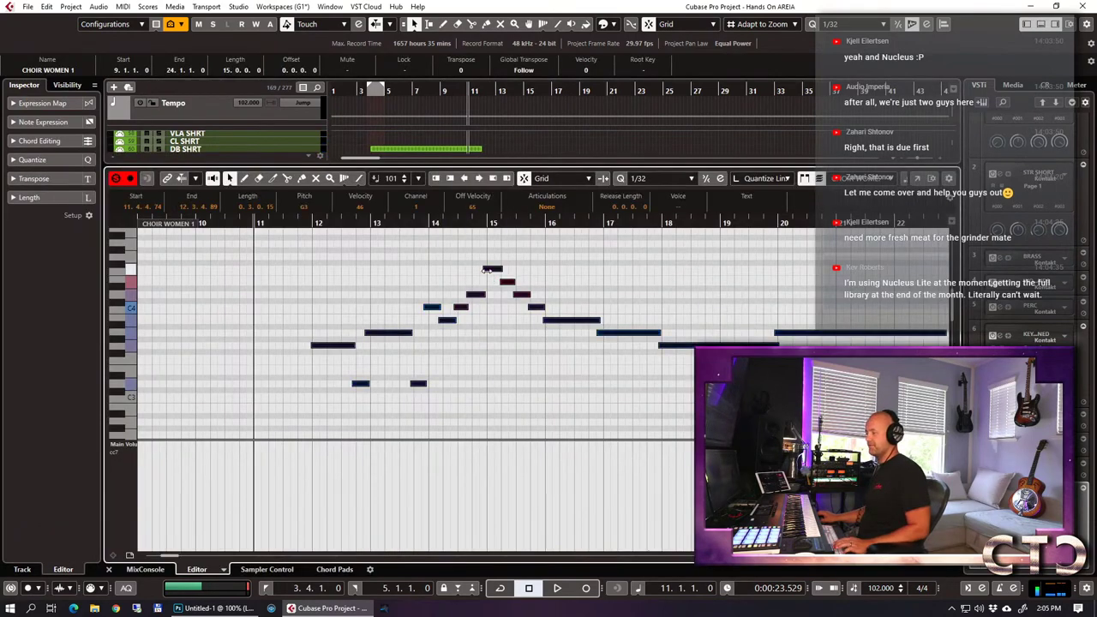
{"action": "left_click", "coordinate": [659, 178]}
{"action": "left_click", "coordinate": [672, 220]}
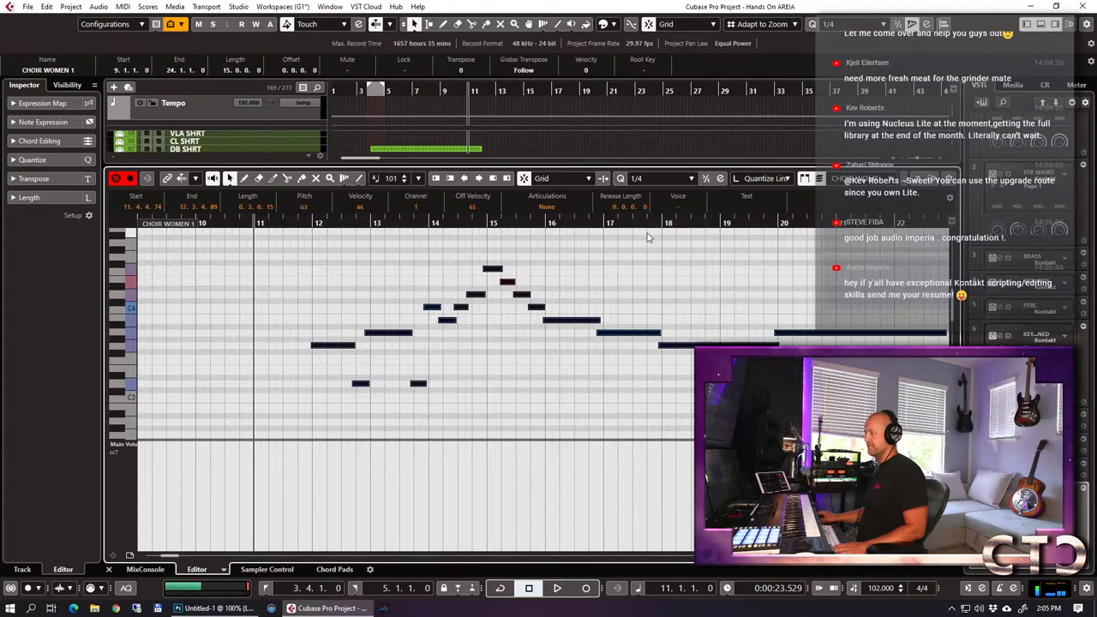
{"action": "key", "text": "Up"}
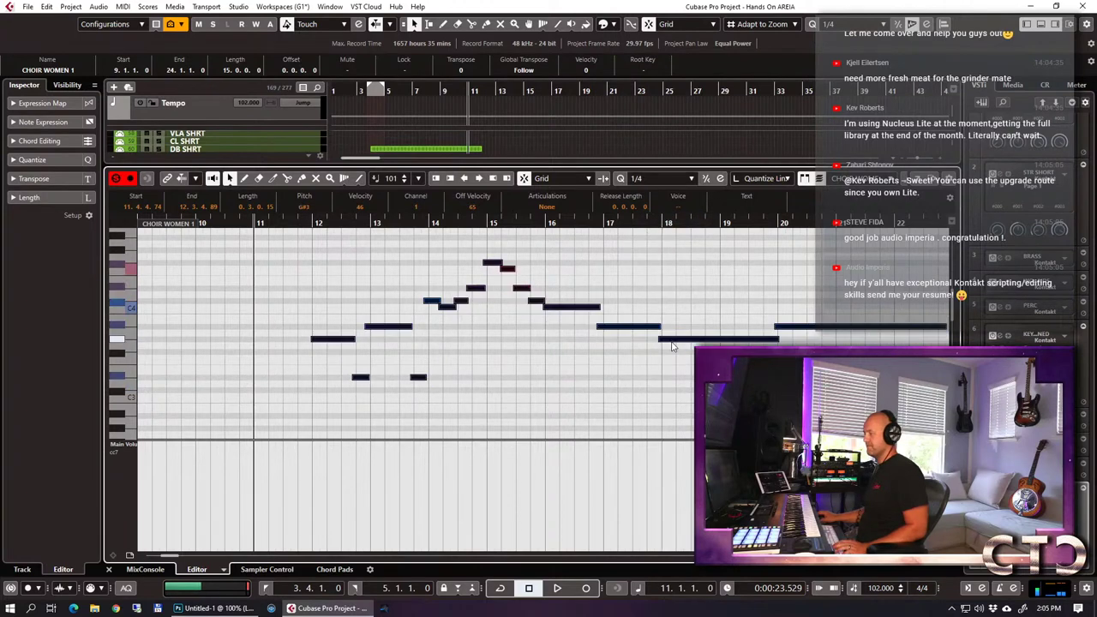
{"action": "left_click", "coordinate": [620, 294]}
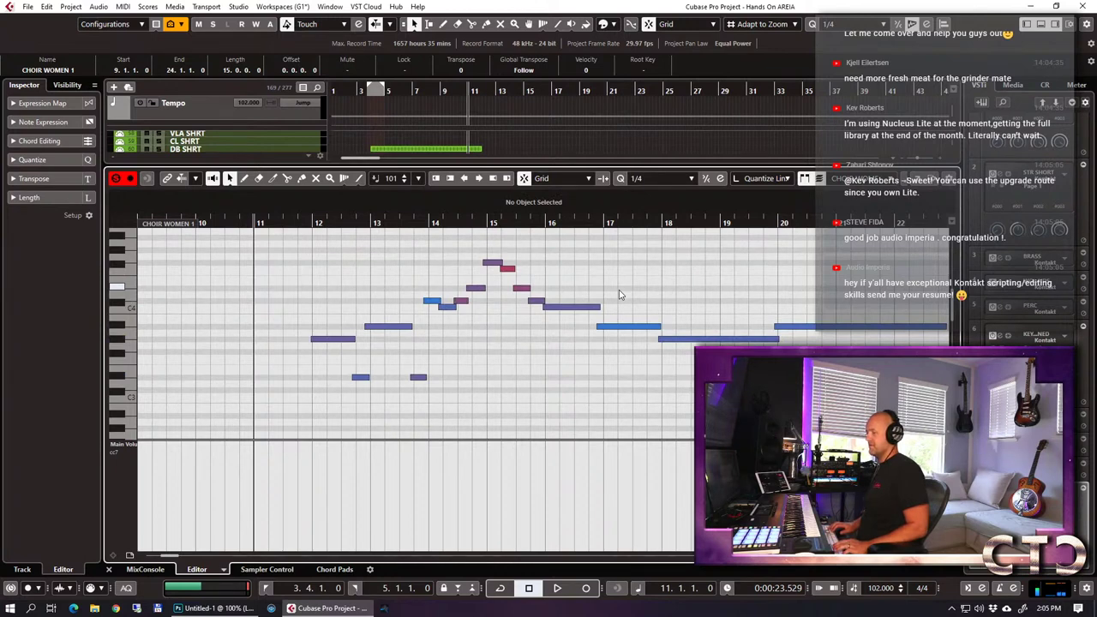
{"action": "key", "text": "ctrl+a"}
{"action": "key", "text": "Down"}
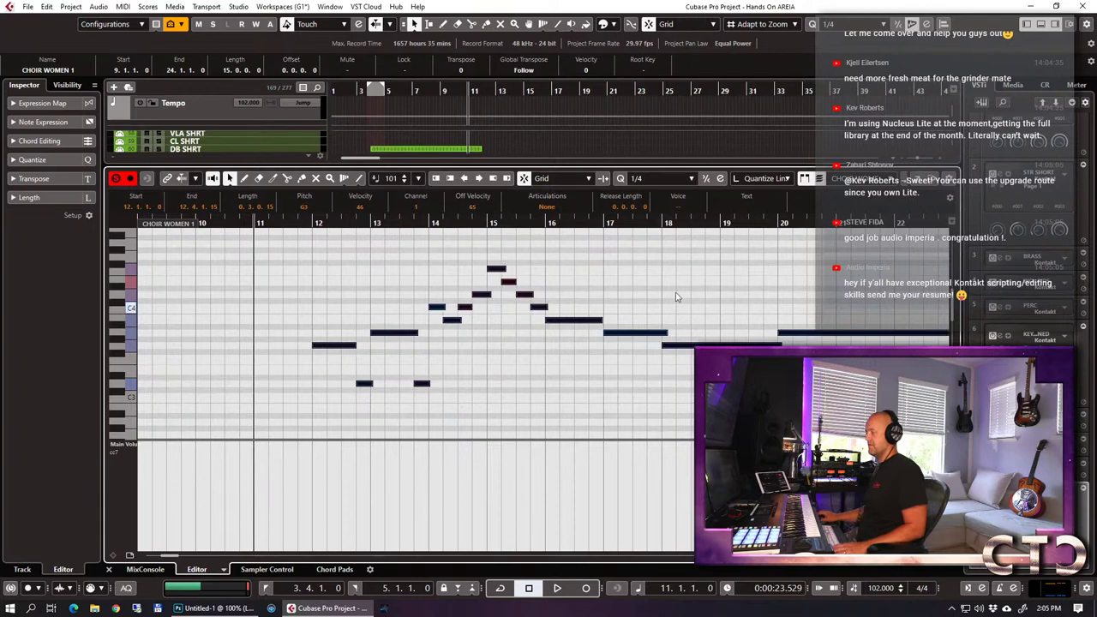
{"action": "key", "text": "ctrl+Left"}
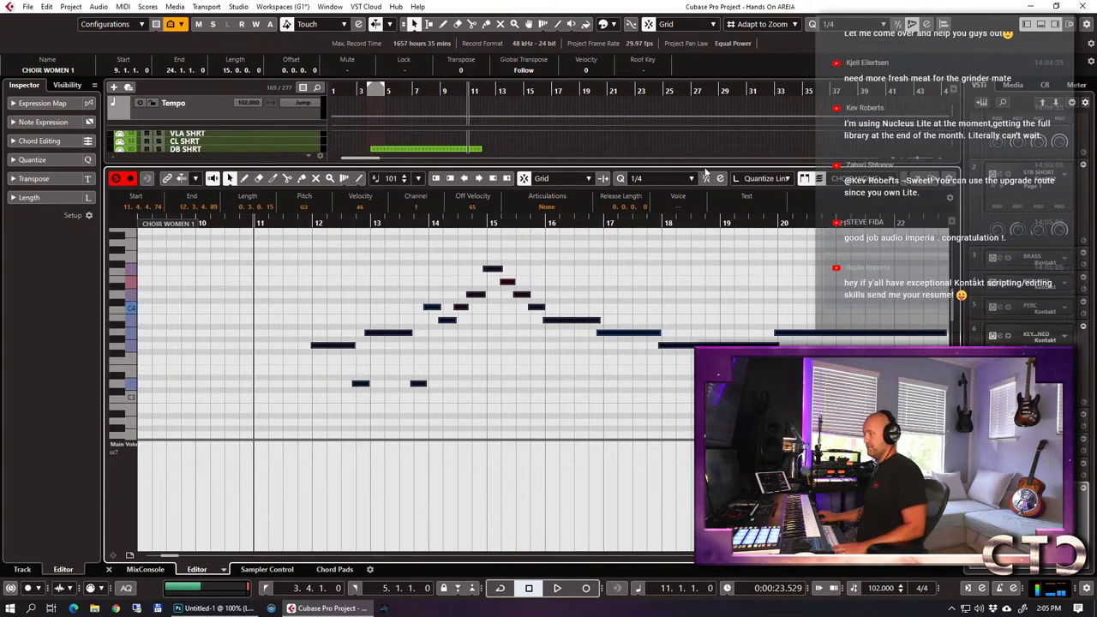
{"action": "key", "text": "ctrl+e"}
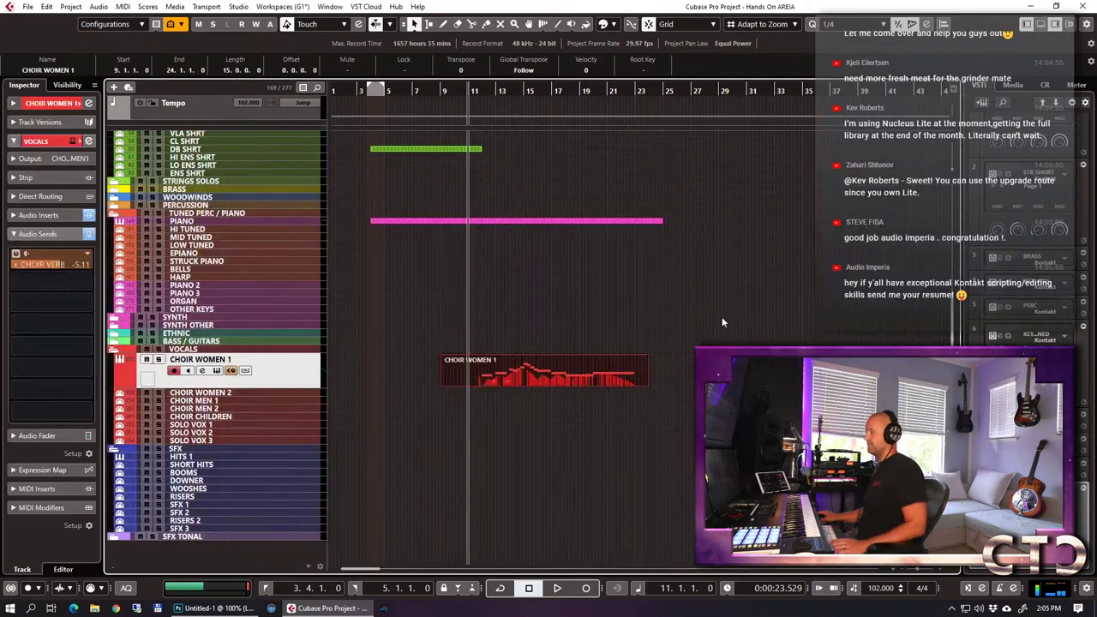
Play the full arrangement from 3.4.1.0 to about bar 20 with the timeline zoomed out, reviewing the string, piano and choir parts.
{"action": "left_click", "coordinate": [743, 263]}
{"action": "key", "text": "g"}
{"action": "key", "text": "g"}
{"action": "key", "text": "g"}
{"action": "key", "text": "g"}
{"action": "key", "text": "space"}
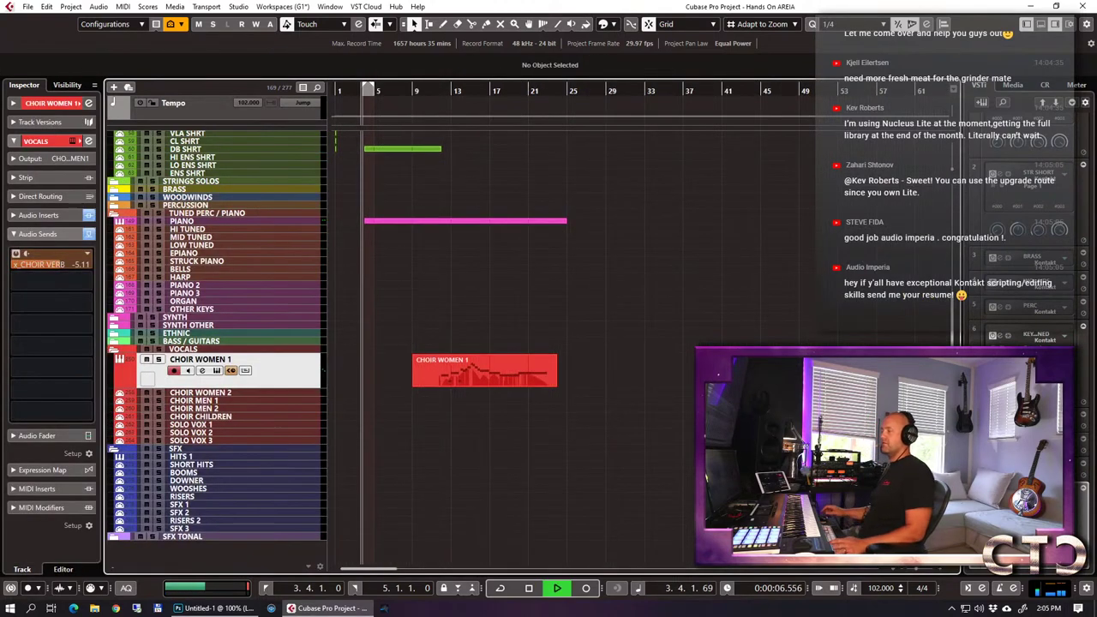
{"action": "key", "text": "g"}
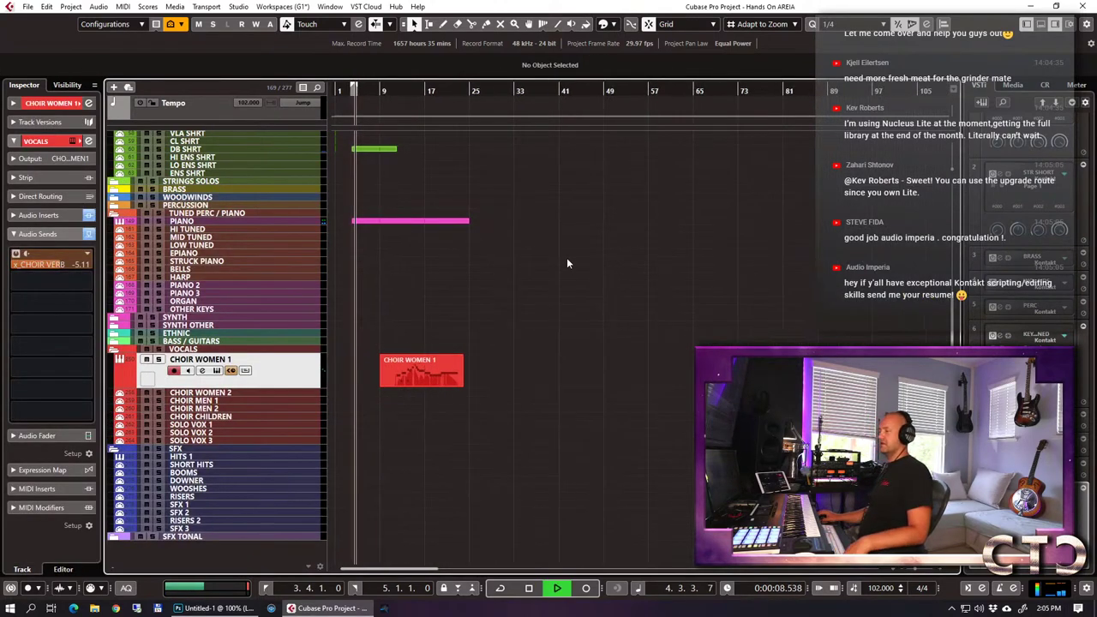
{"action": "scroll", "coordinate": [567, 263], "scroll_direction": "up", "scroll_amount": 5}
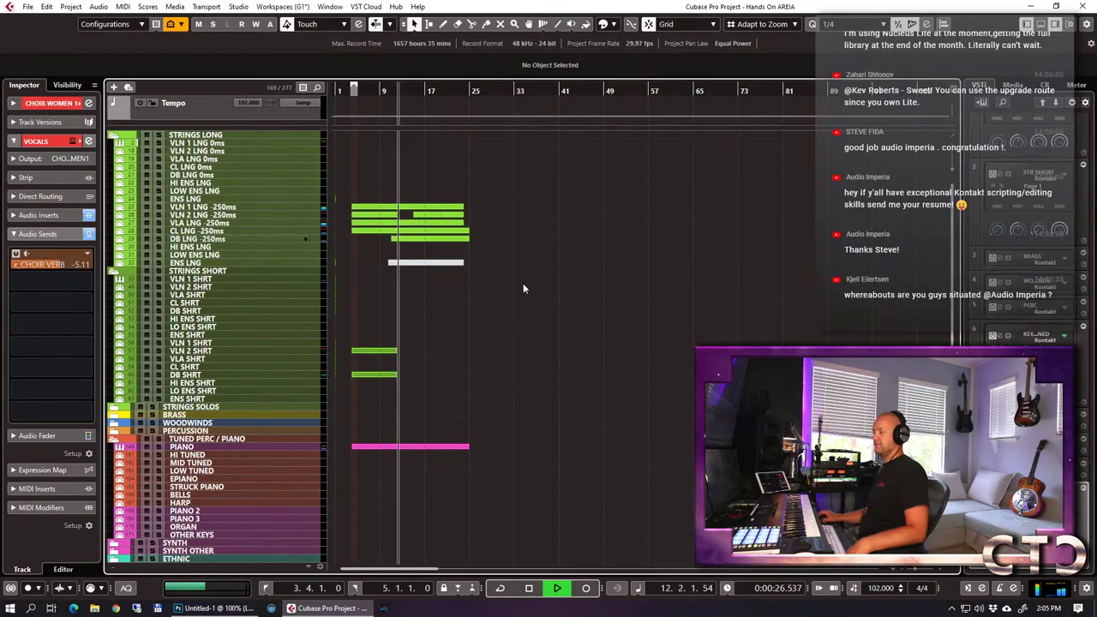
{"action": "scroll", "coordinate": [522, 288], "scroll_direction": "down", "scroll_amount": 5}
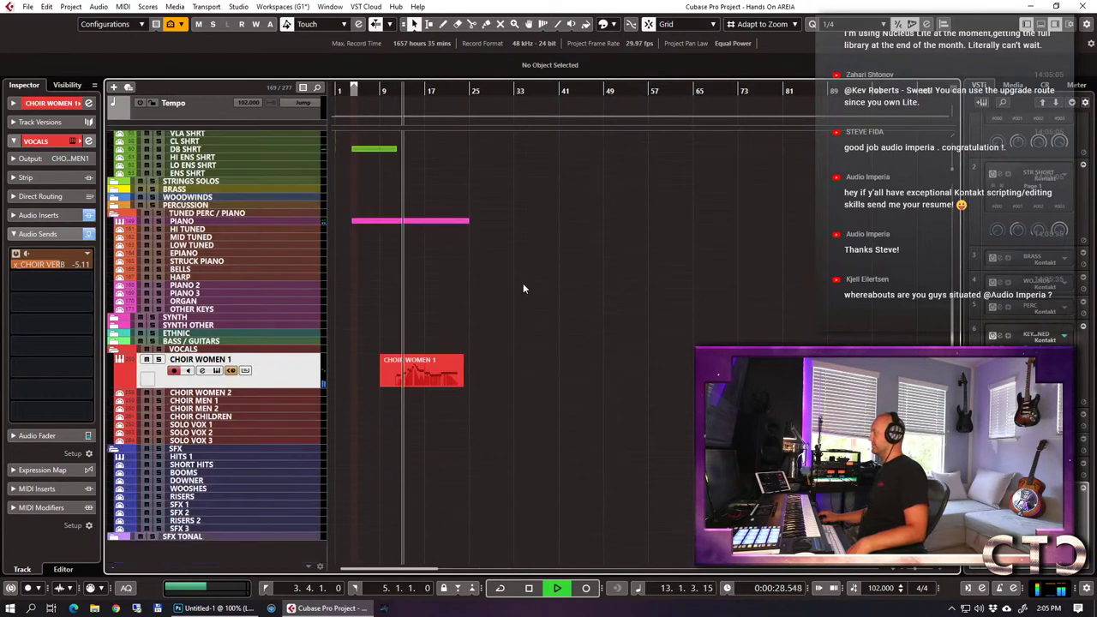
{"action": "scroll", "coordinate": [522, 287], "scroll_direction": "up", "scroll_amount": 2}
{"action": "scroll", "coordinate": [523, 288], "scroll_direction": "up", "scroll_amount": 3}
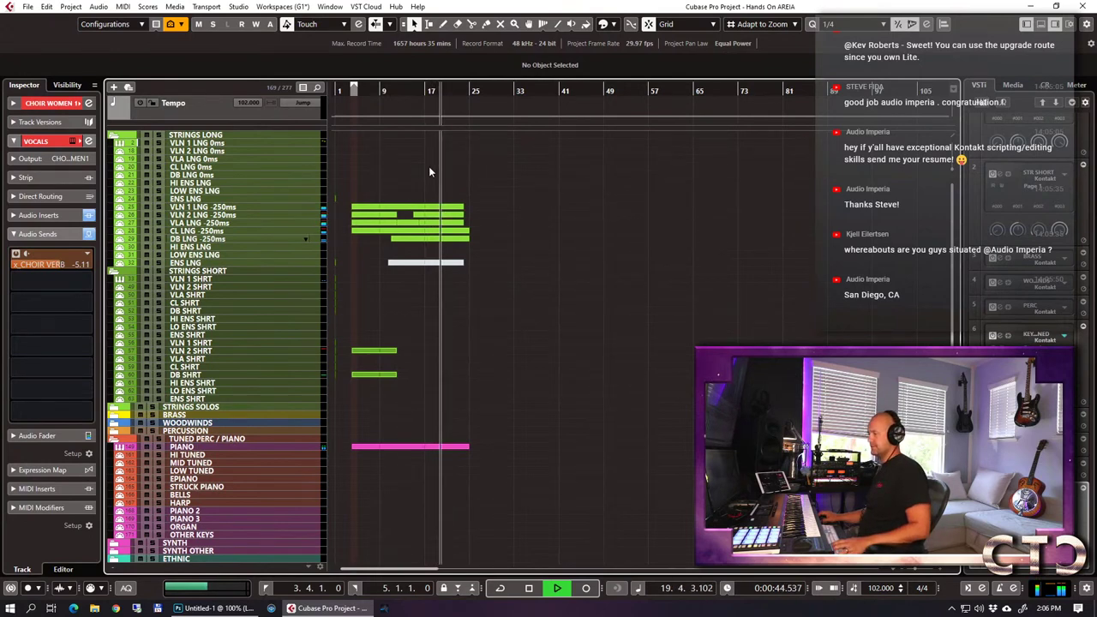
{"action": "key", "text": "space"}
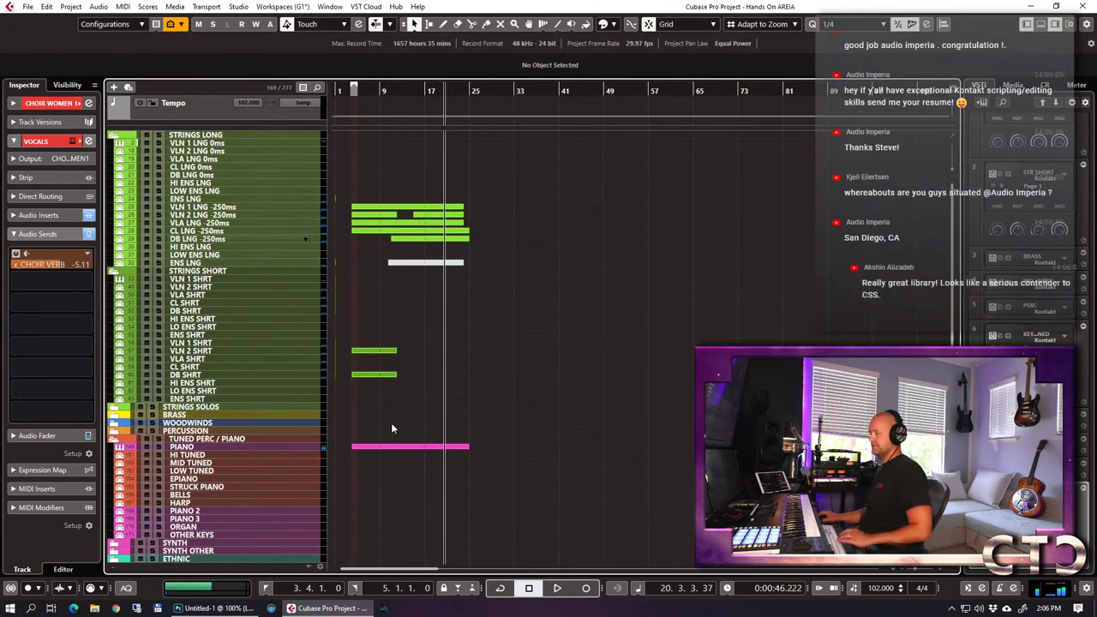
Mute the PIANO part with the Mute tool, switch back to object selection and return the playback position to 3.4.1.0.
{"action": "right_click", "coordinate": [391, 422]}
{"action": "left_click", "coordinate": [484, 423]}
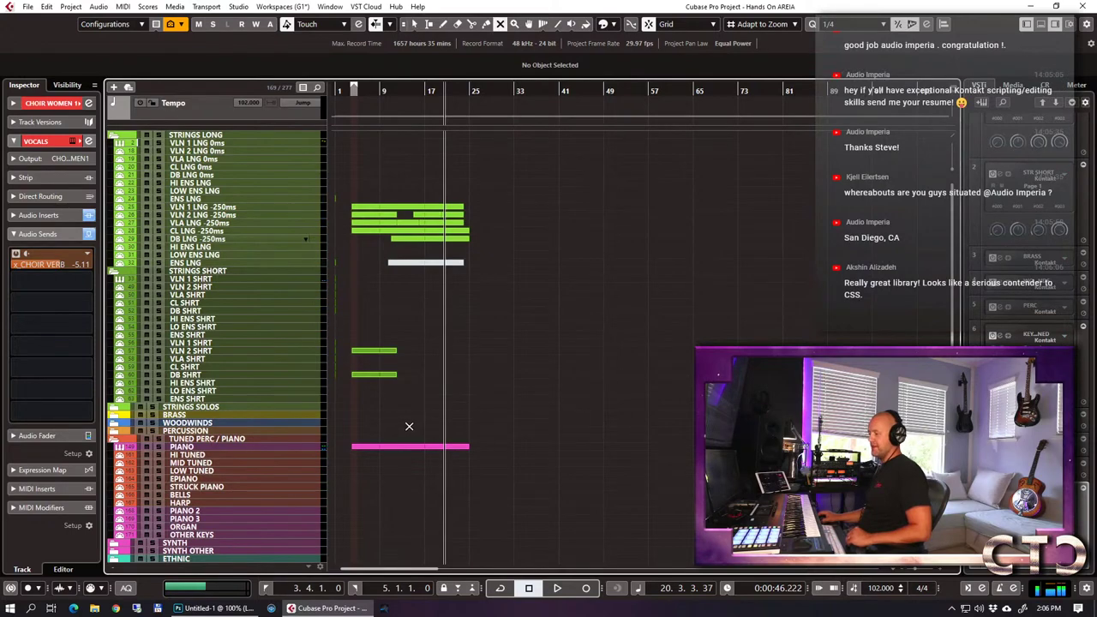
{"action": "left_click", "coordinate": [411, 446]}
{"action": "scroll", "coordinate": [551, 344], "scroll_direction": "down", "scroll_amount": 3}
{"action": "right_click", "coordinate": [524, 251]}
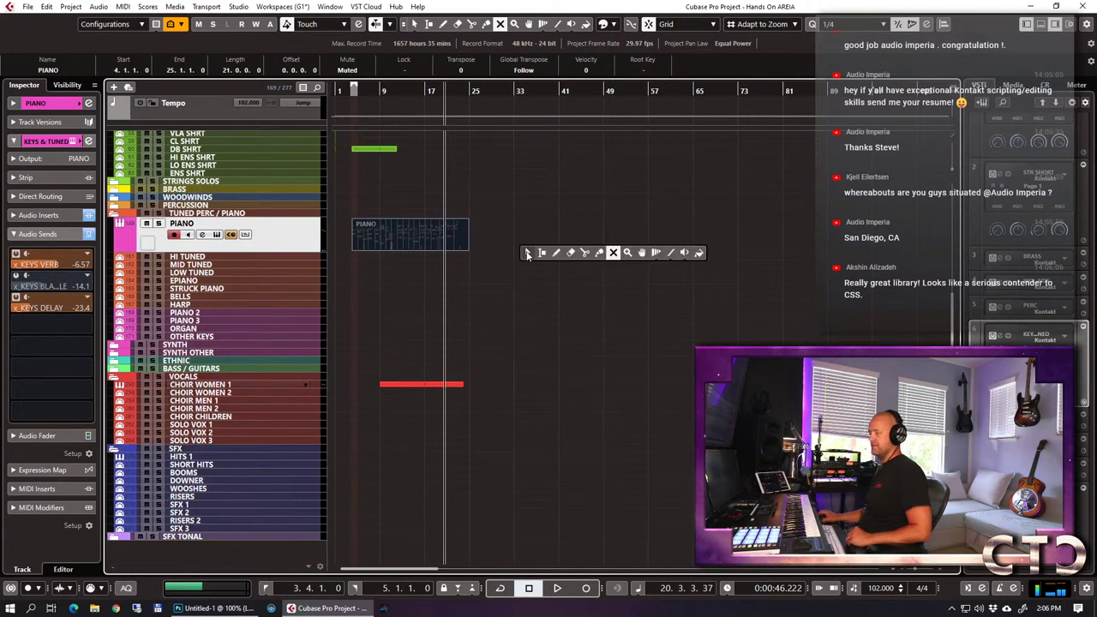
{"action": "left_click", "coordinate": [529, 251]}
{"action": "scroll", "coordinate": [528, 243], "scroll_direction": "up", "scroll_amount": 4}
{"action": "key", "text": "KP_1"}
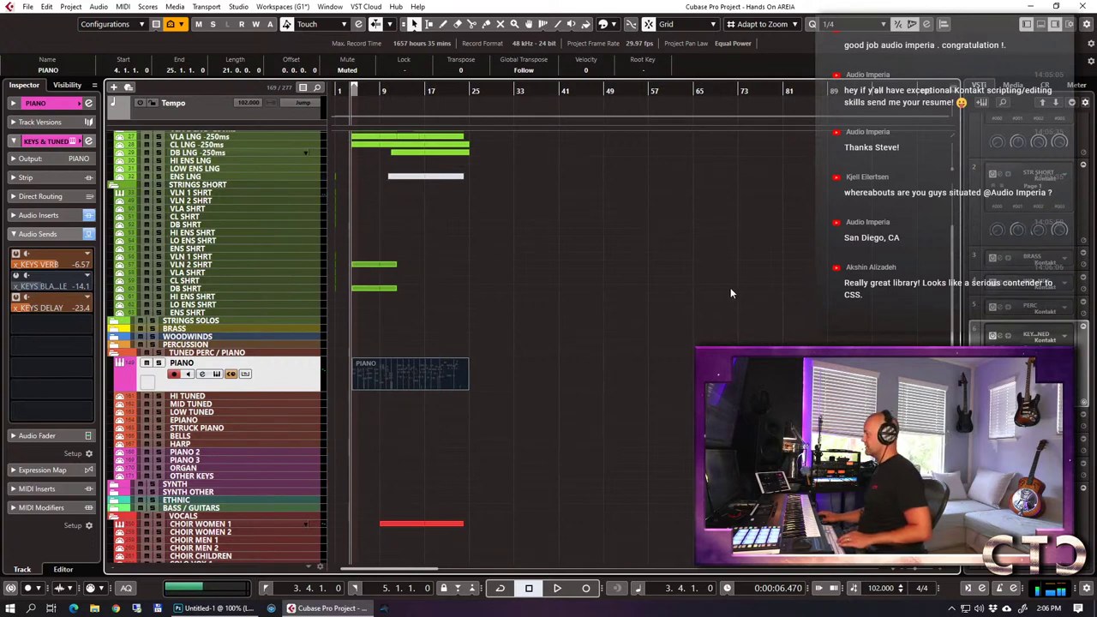
{"action": "scroll", "coordinate": [728, 290], "scroll_direction": "up", "scroll_amount": 3}
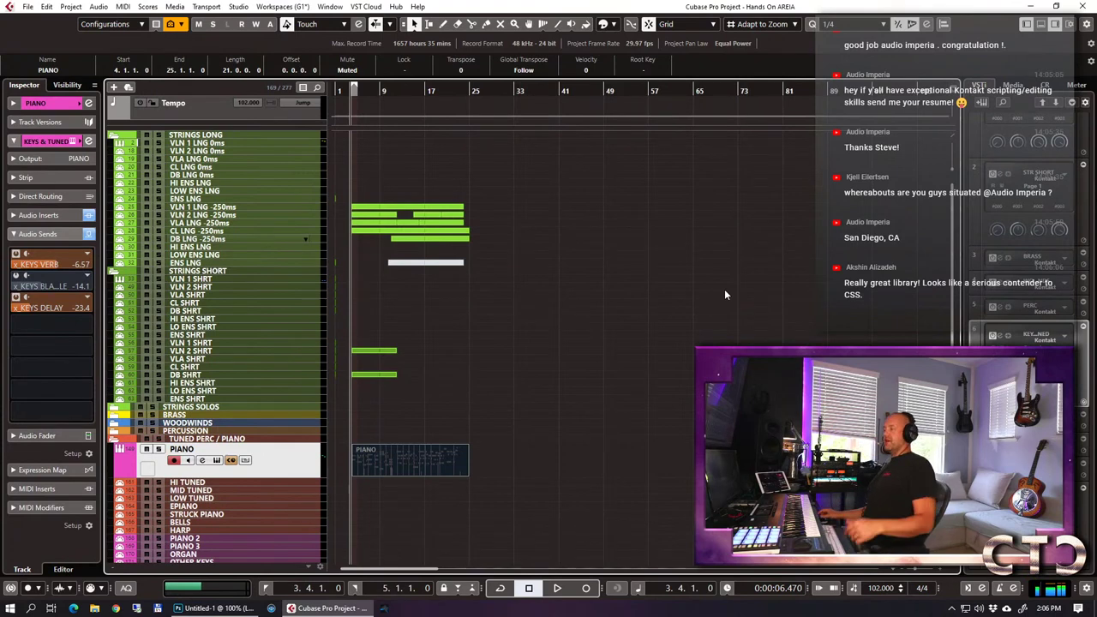
Open the Kontakt instrument of the VLN 1 LNG -250ms track and set Full Ens - Sustained on MIDI channel 8 to Classic Mix.
{"action": "left_click", "coordinate": [231, 209]}
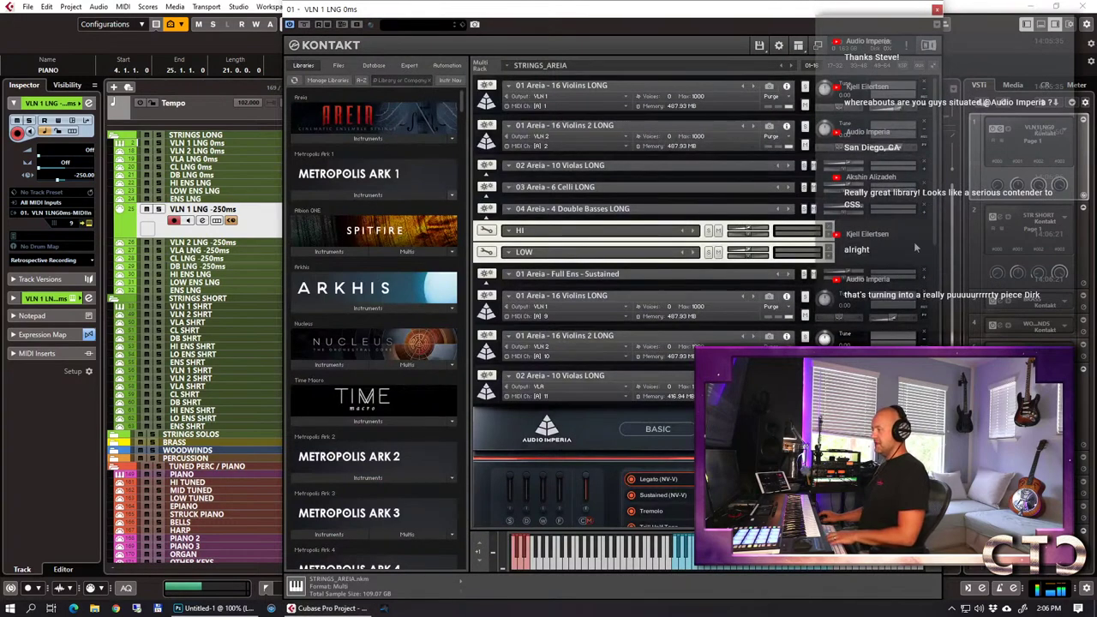
{"action": "left_click", "coordinate": [806, 300]}
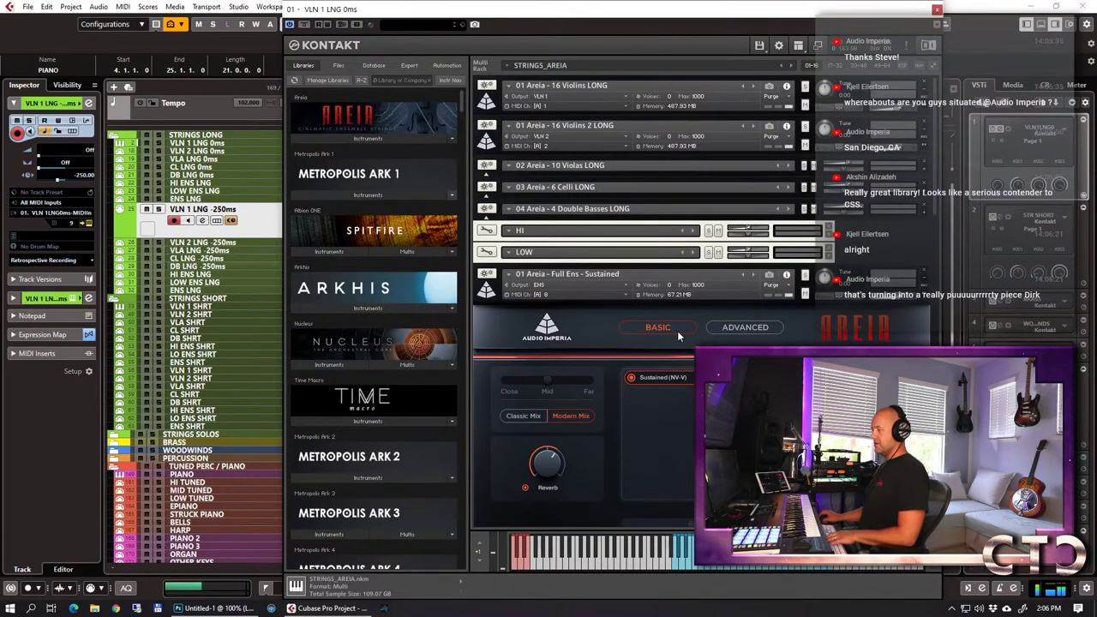
{"action": "left_click", "coordinate": [520, 420]}
{"action": "scroll", "coordinate": [520, 369], "scroll_direction": "down", "scroll_amount": 4}
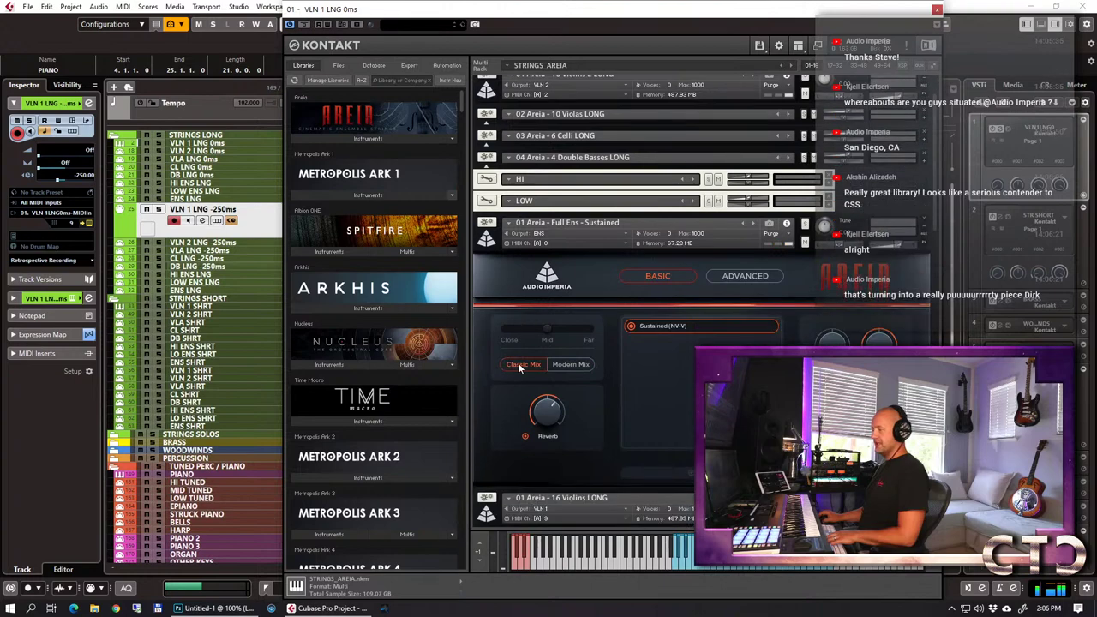
Expand 16 Violins LONG on MIDI channel 9, show its Basic view and set it to Classic Mix.
{"action": "scroll", "coordinate": [518, 369], "scroll_direction": "down", "scroll_amount": 2}
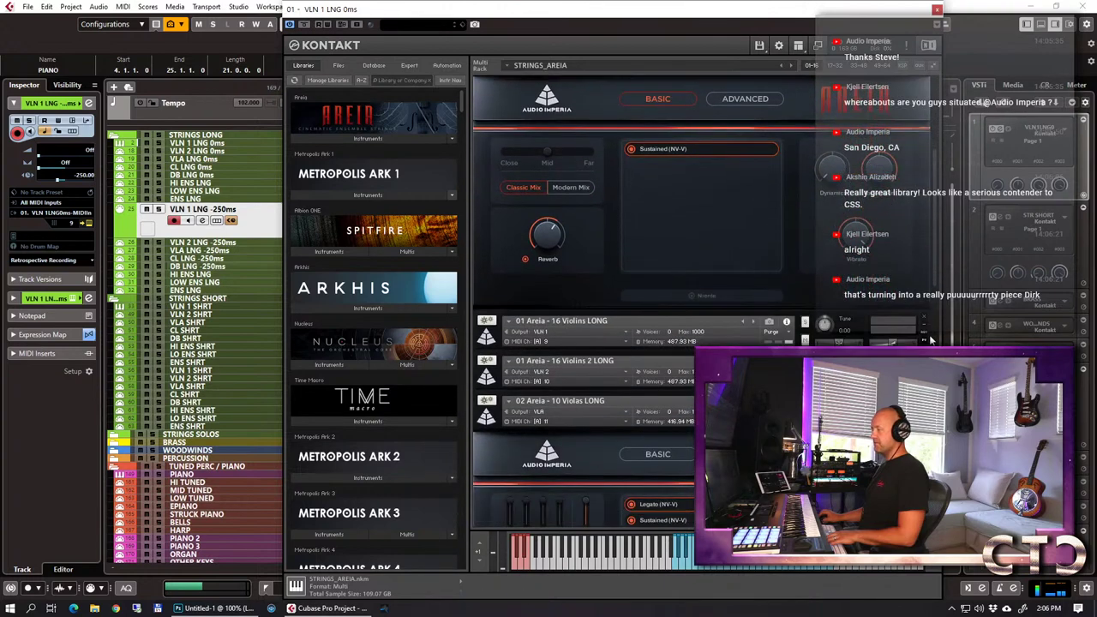
{"action": "left_click", "coordinate": [490, 338]}
{"action": "scroll", "coordinate": [576, 369], "scroll_direction": "down", "scroll_amount": 1}
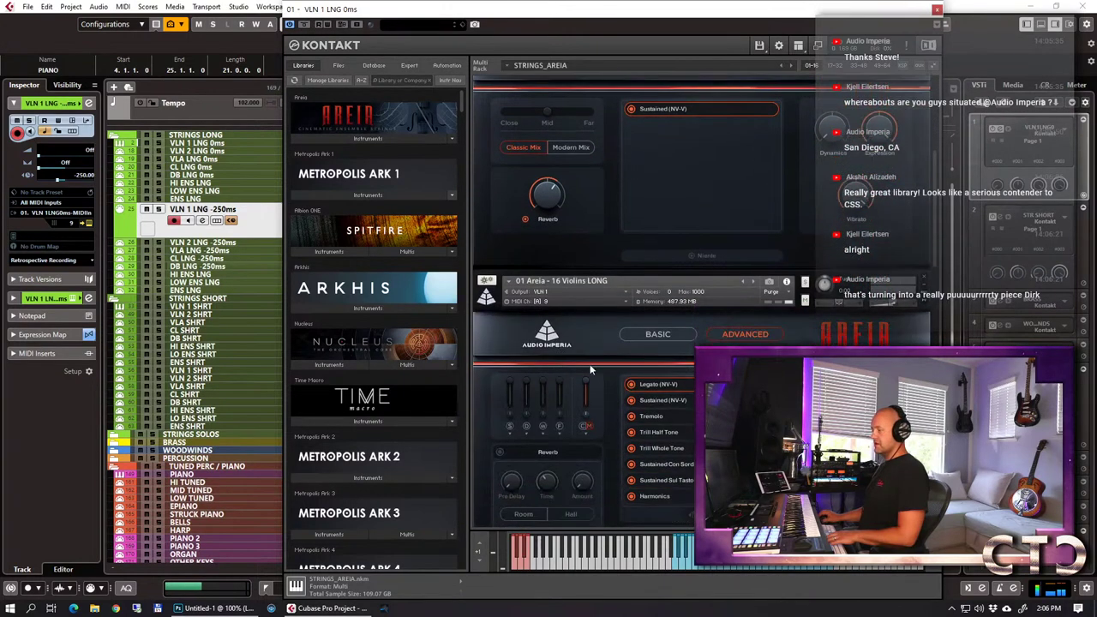
{"action": "left_click", "coordinate": [664, 332]}
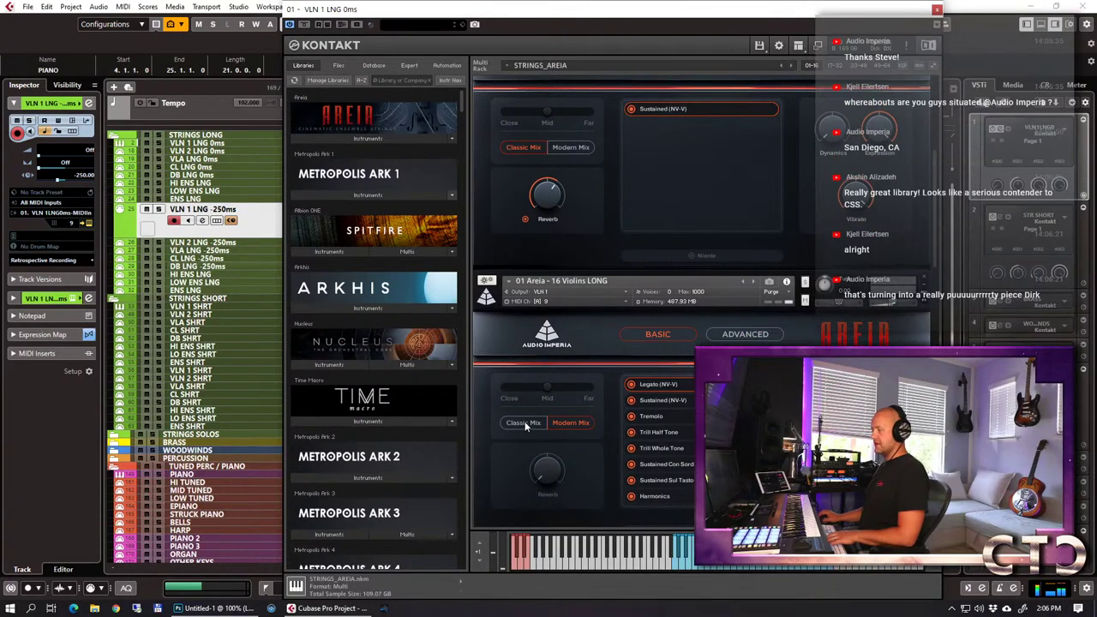
{"action": "scroll", "coordinate": [513, 398], "scroll_direction": "down", "scroll_amount": 4}
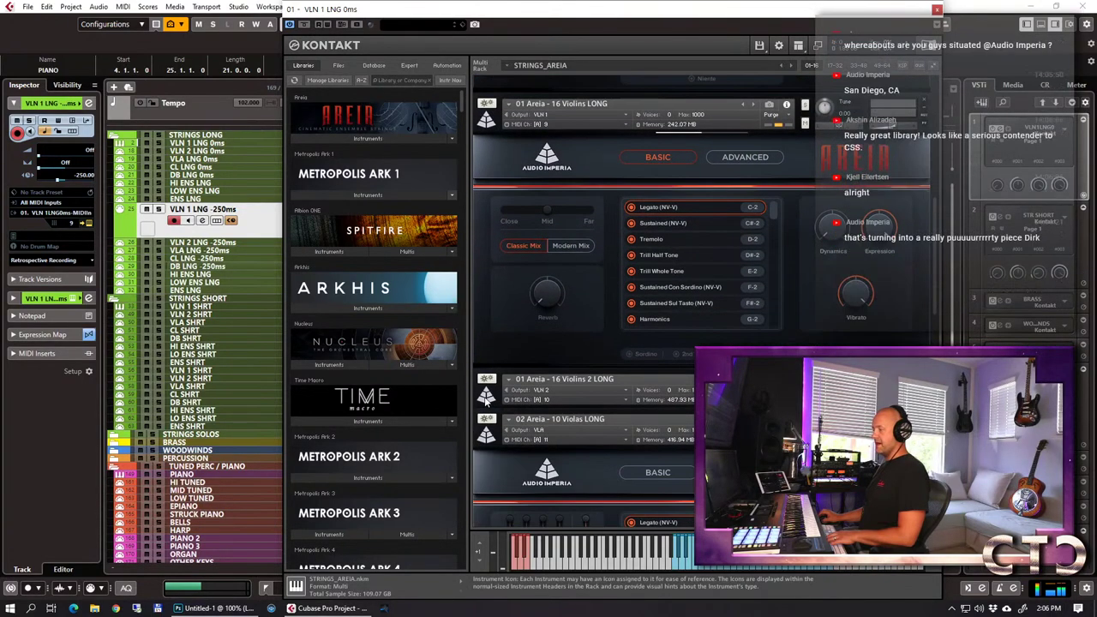
Expand 16 Violins 2 LONG on MIDI channel 10 and switch it and 10 Violas LONG on channel 11 to the classic mix.
{"action": "left_click", "coordinate": [485, 399]}
{"action": "scroll", "coordinate": [505, 404], "scroll_direction": "down", "scroll_amount": 4}
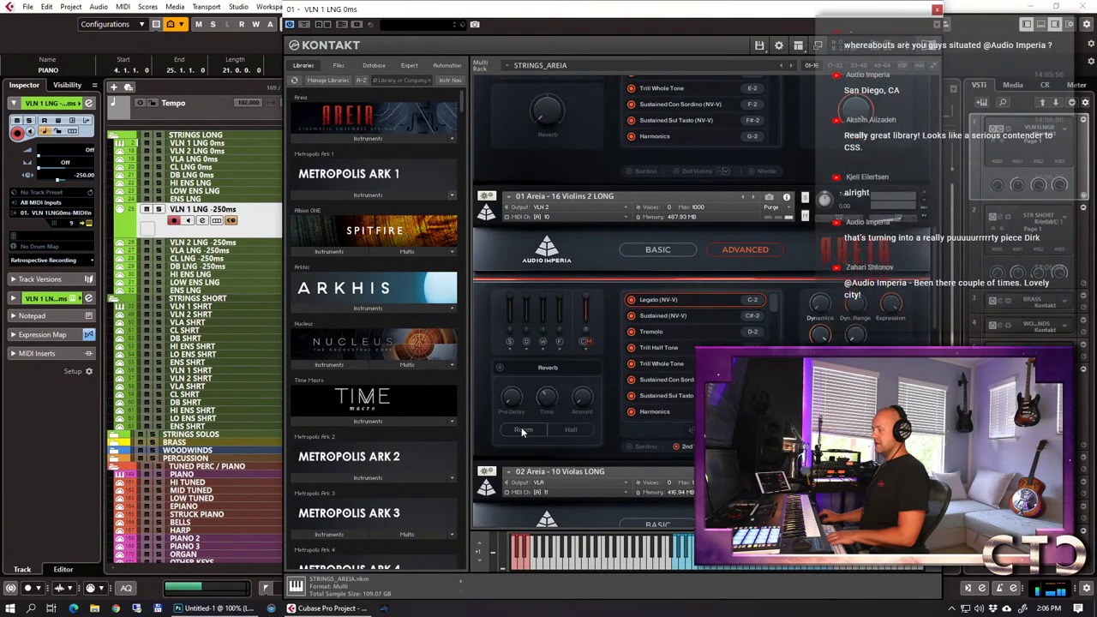
{"action": "scroll", "coordinate": [625, 423], "scroll_direction": "down", "scroll_amount": 1}
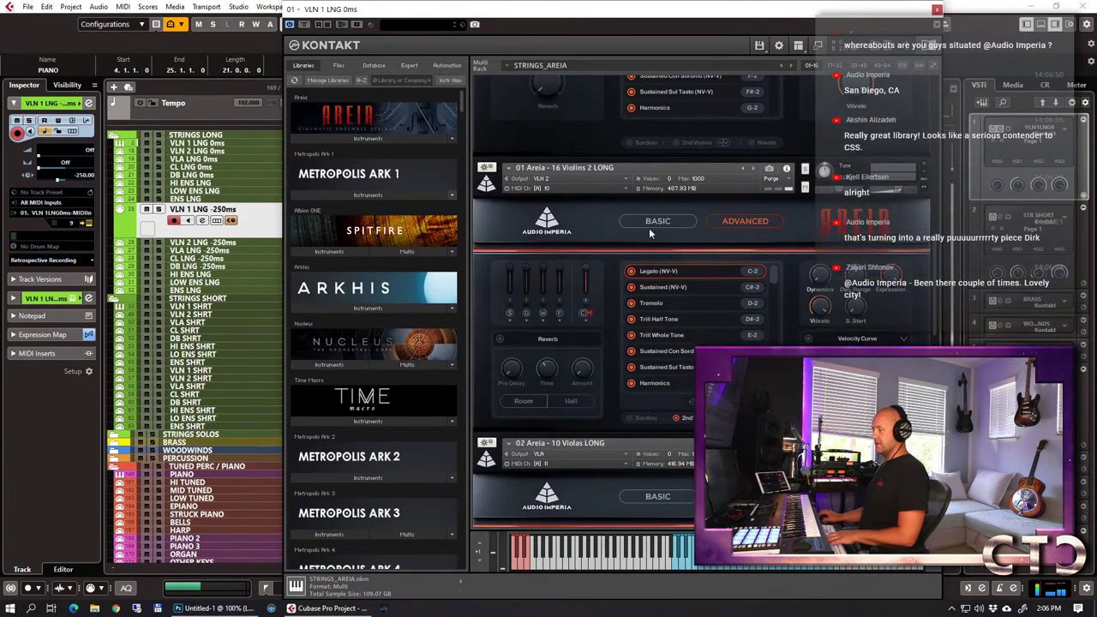
{"action": "scroll", "coordinate": [581, 312], "scroll_direction": "down", "scroll_amount": 4}
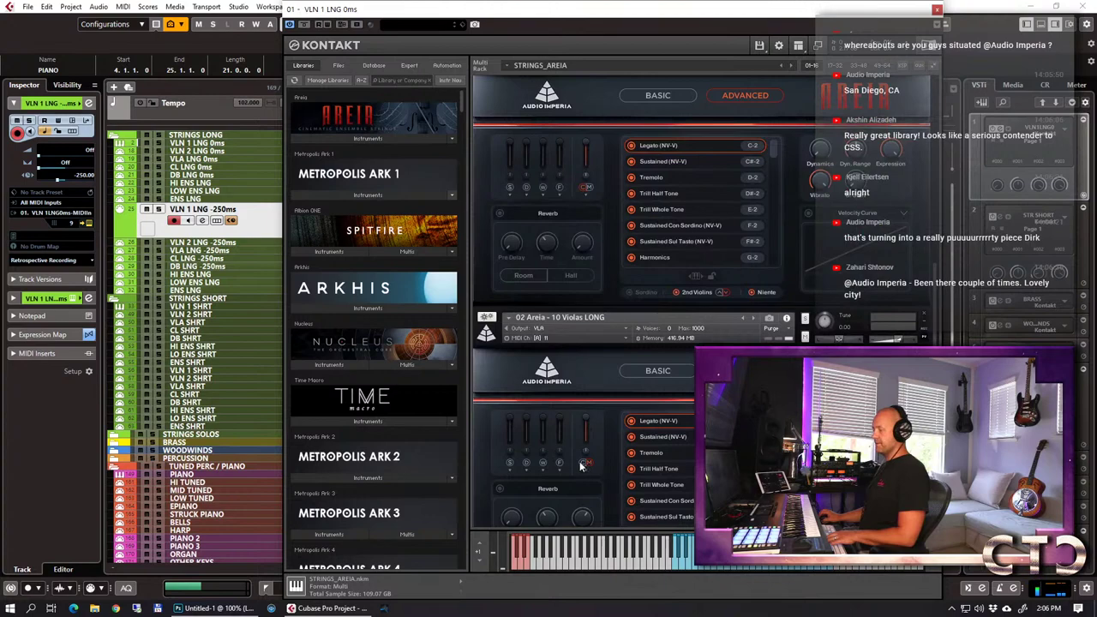
{"action": "scroll", "coordinate": [596, 427], "scroll_direction": "down", "scroll_amount": 6}
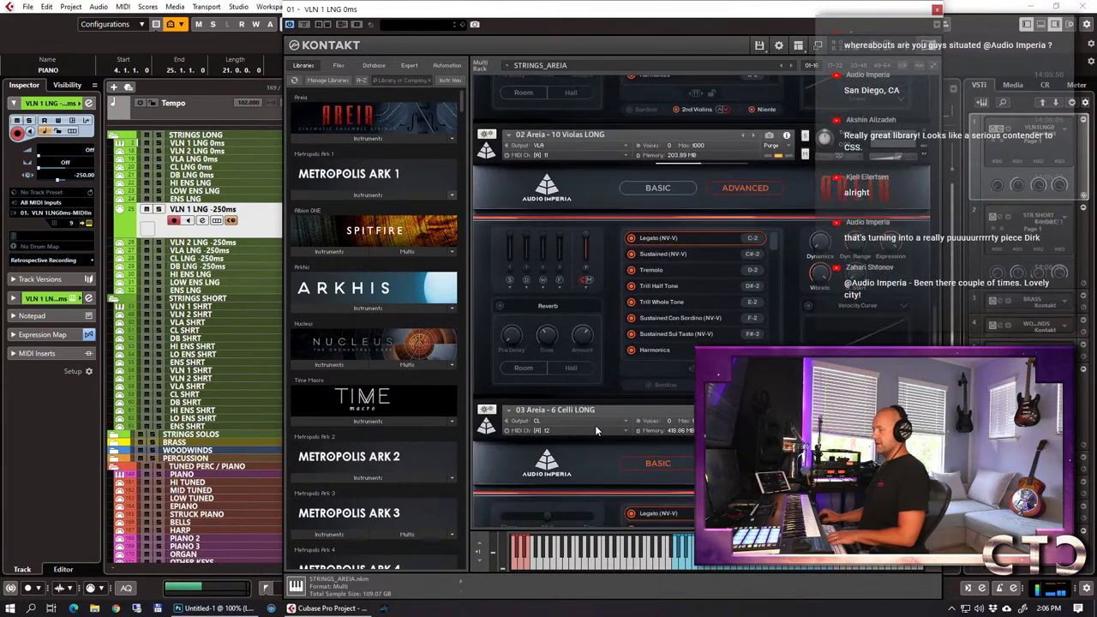
Set 6 Celli LONG on MIDI channel 12 to Classic Mix.
{"action": "scroll", "coordinate": [595, 429], "scroll_direction": "down", "scroll_amount": 6}
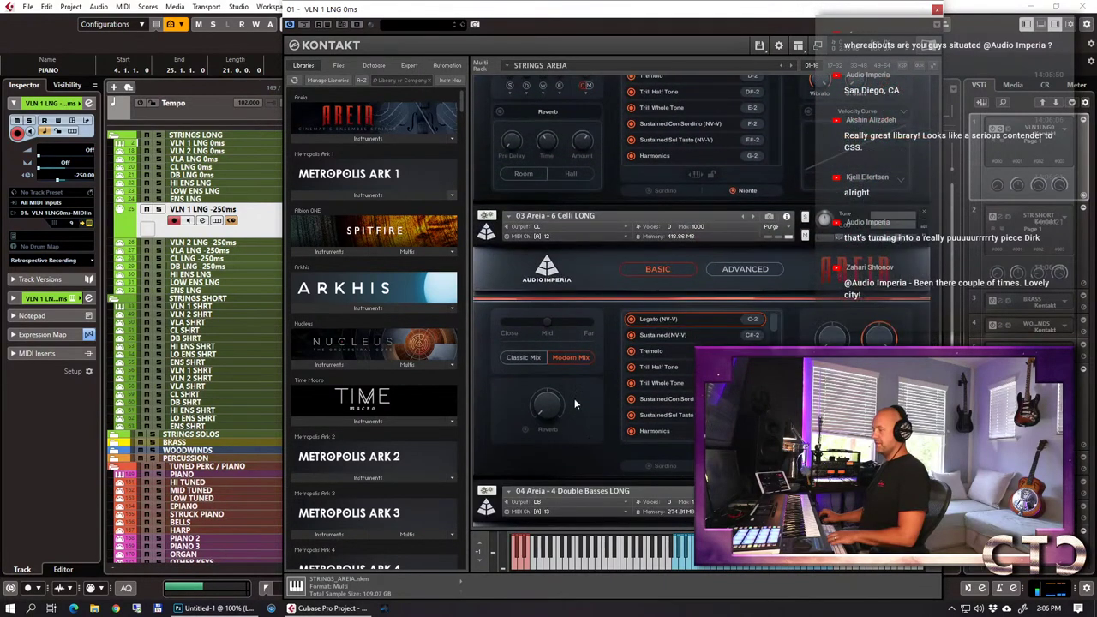
{"action": "left_click", "coordinate": [531, 360]}
{"action": "scroll", "coordinate": [687, 396], "scroll_direction": "down", "scroll_amount": 4}
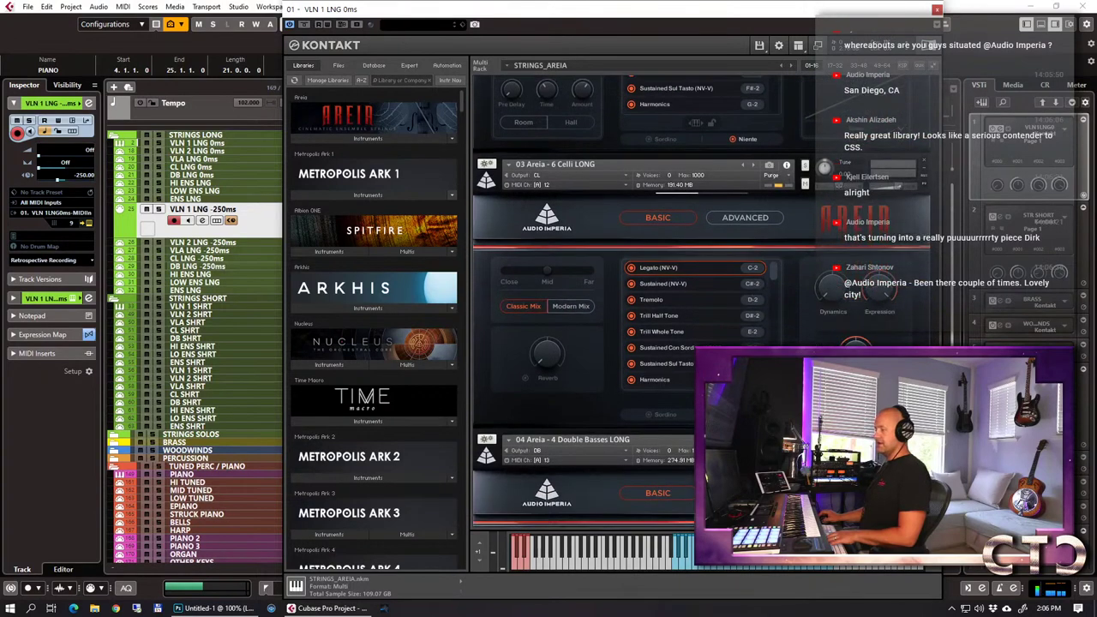
Set 4 Double Basses LONG on MIDI channel 13 and Full Ens - Sustained on channel 16 to Classic Mix.
{"action": "scroll", "coordinate": [687, 391], "scroll_direction": "down", "scroll_amount": 3}
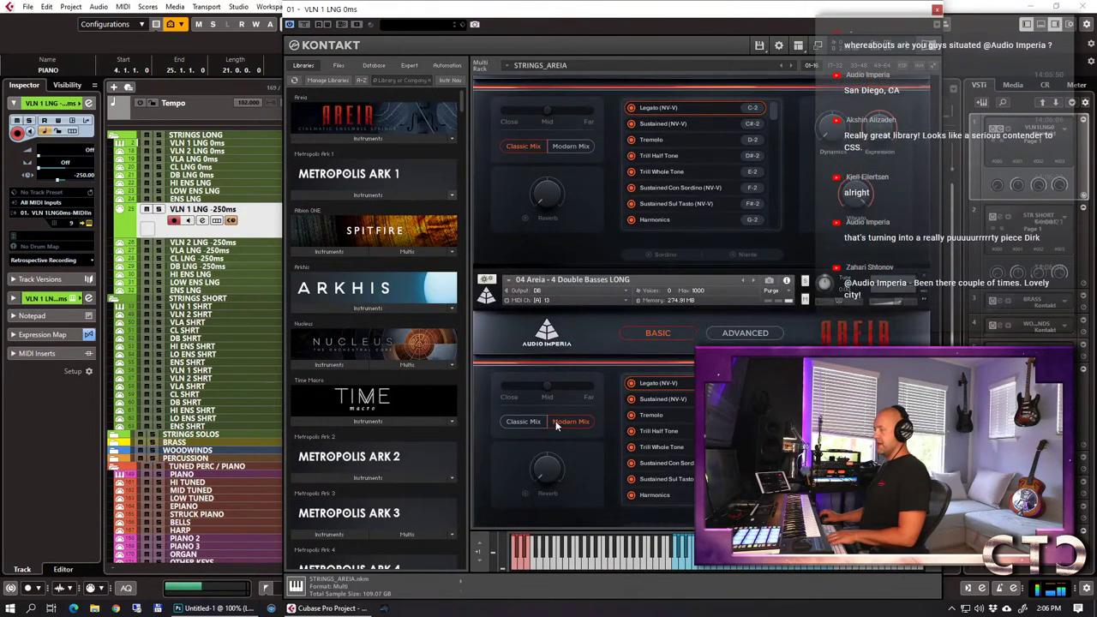
{"action": "left_click", "coordinate": [521, 422]}
{"action": "scroll", "coordinate": [558, 394], "scroll_direction": "down", "scroll_amount": 3}
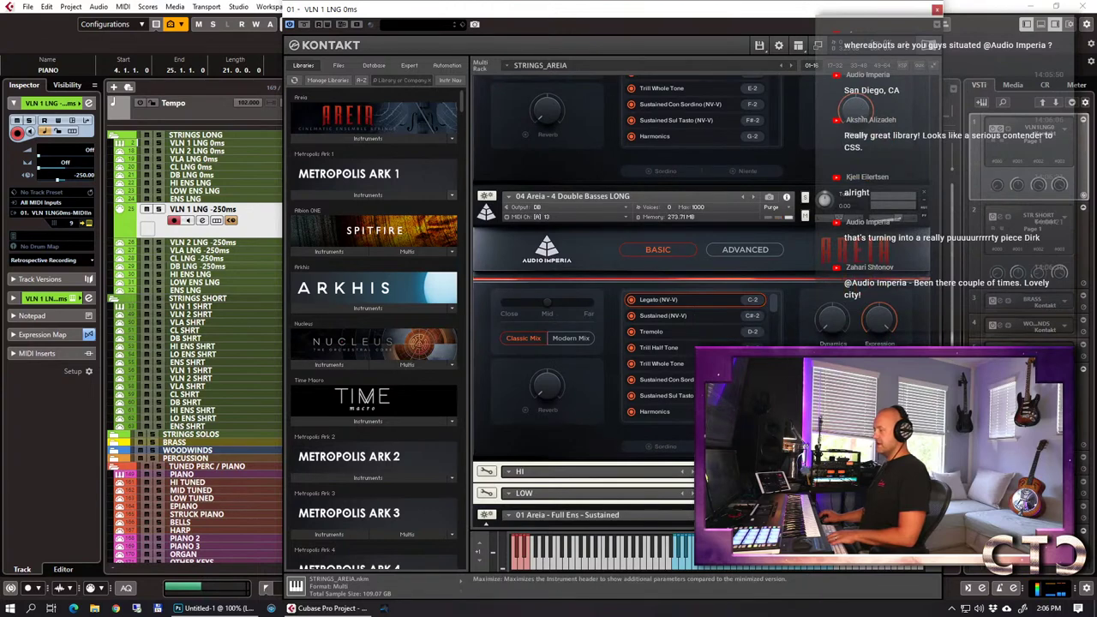
{"action": "scroll", "coordinate": [701, 302], "scroll_direction": "down", "scroll_amount": 7}
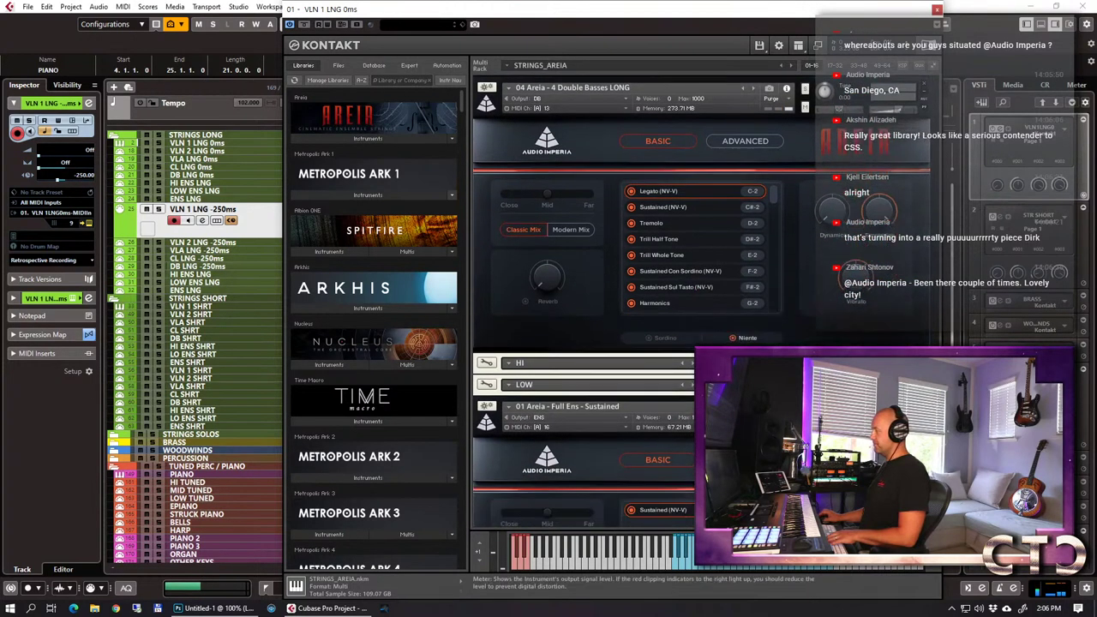
{"action": "scroll", "coordinate": [701, 282], "scroll_direction": "down", "scroll_amount": 2}
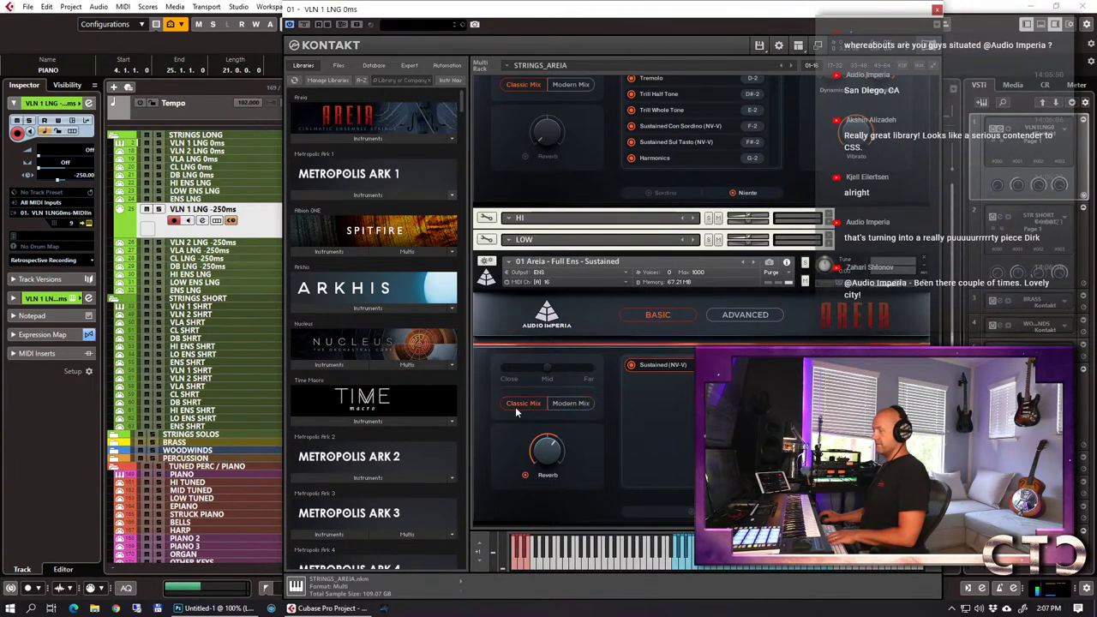
Close the long strings sampler window and play a short passage of the arrangement from bar 3.
{"action": "key", "text": "ctrl+w"}
{"action": "key", "text": "space"}
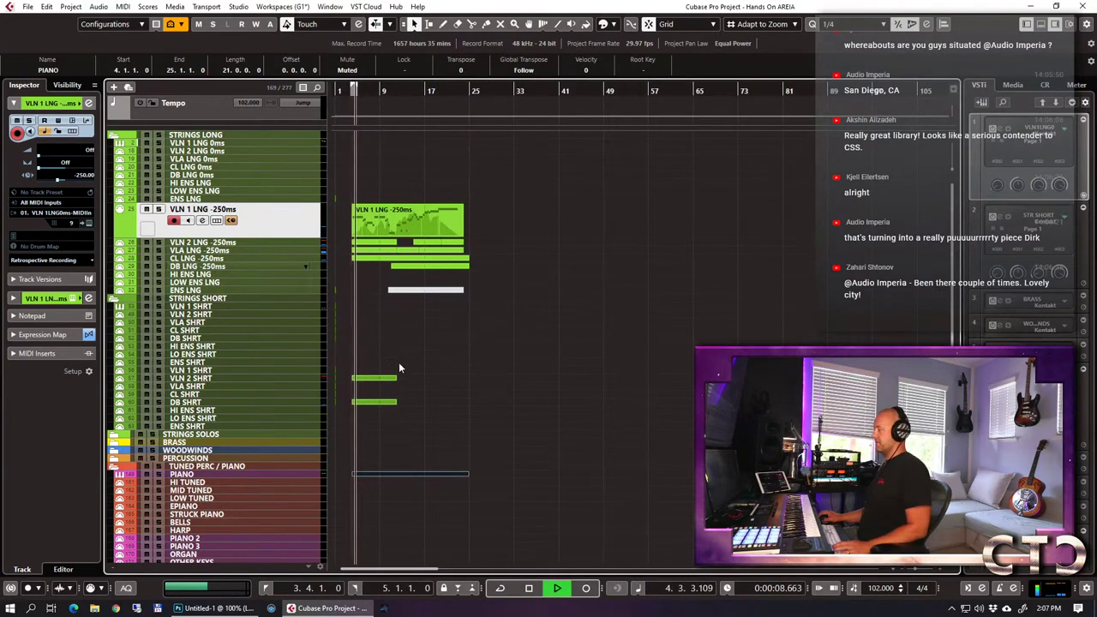
{"action": "key", "text": "space"}
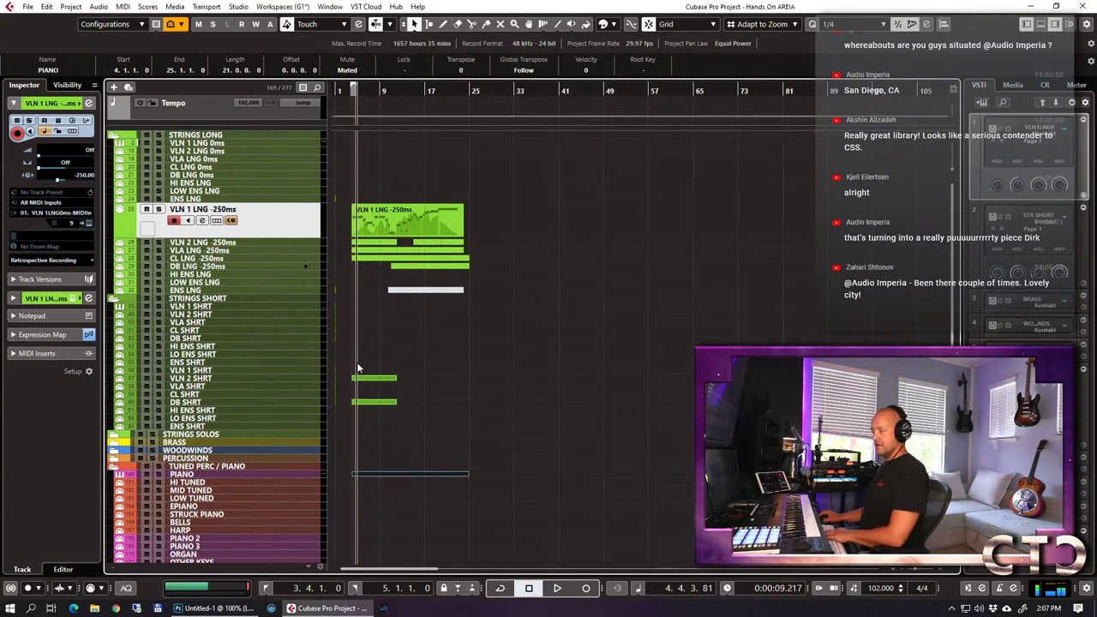
Open the STR SHORT instrument from the second VLN 2 SHRT track and expand the 16 Violins SHRT patch on MIDI channel 1.
{"action": "left_click", "coordinate": [283, 379]}
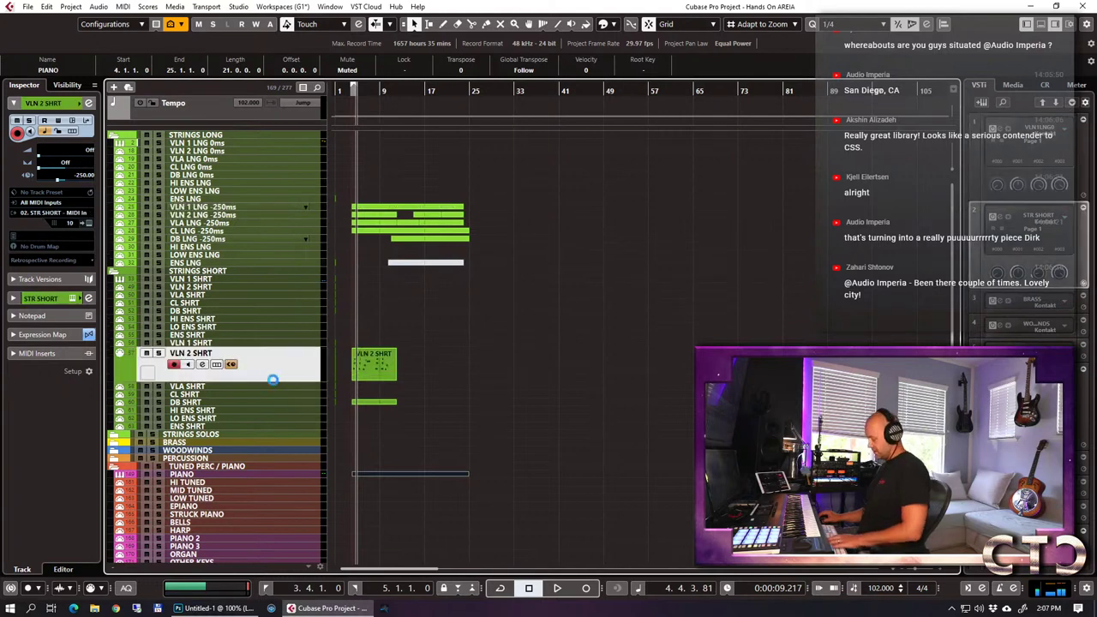
{"action": "left_click", "coordinate": [230, 364]}
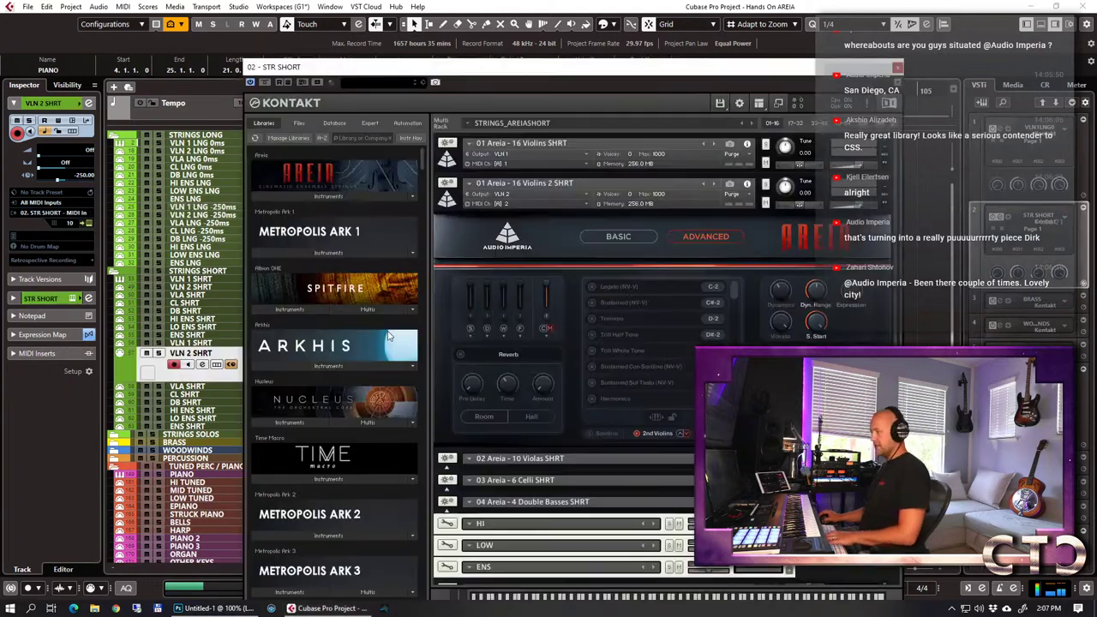
{"action": "left_click", "coordinate": [544, 329]}
{"action": "left_click", "coordinate": [448, 161]}
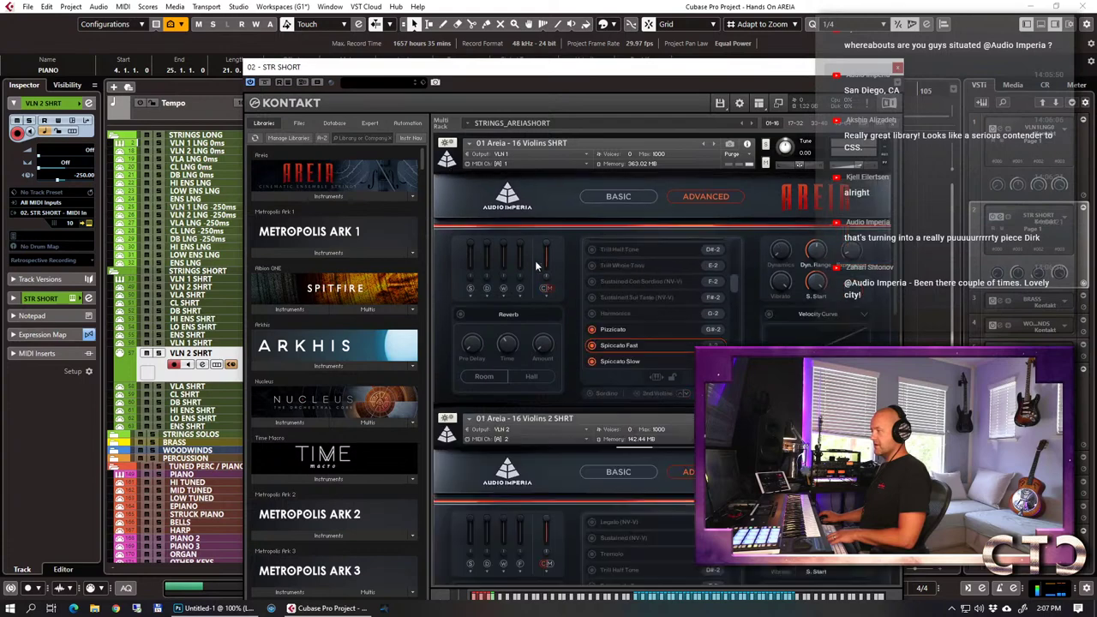
Expand 16 Violins 2 SHRT on MIDI channel 10 and 10 Violas SHRT on MIDI channel 11.
{"action": "scroll", "coordinate": [519, 358], "scroll_direction": "down", "scroll_amount": 4}
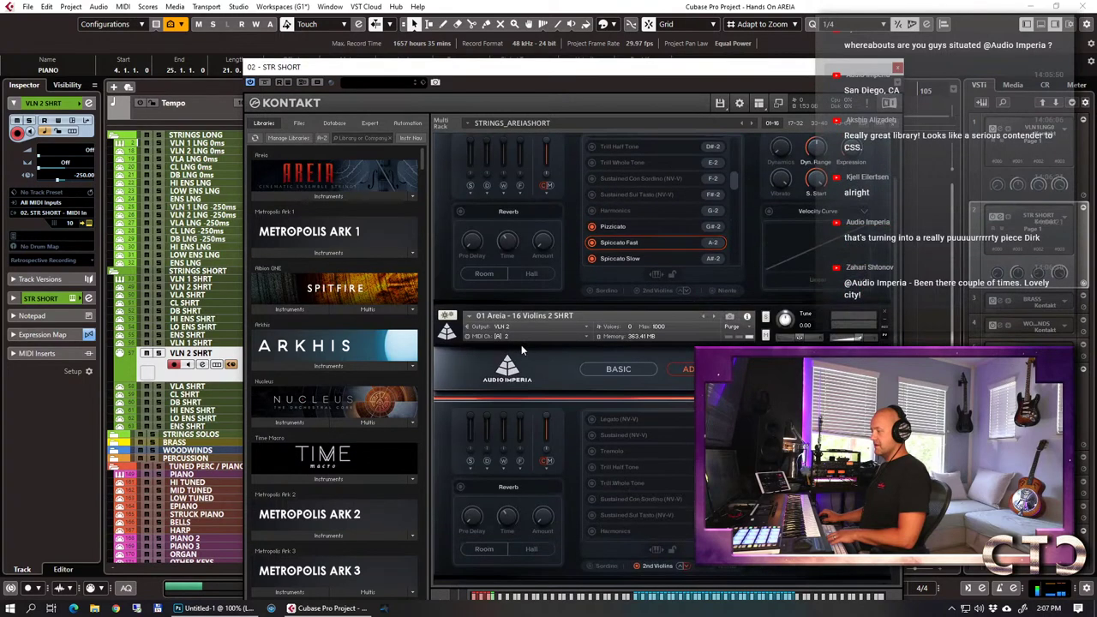
{"action": "scroll", "coordinate": [574, 385], "scroll_direction": "down", "scroll_amount": 2}
{"action": "scroll", "coordinate": [661, 359], "scroll_direction": "down", "scroll_amount": 1}
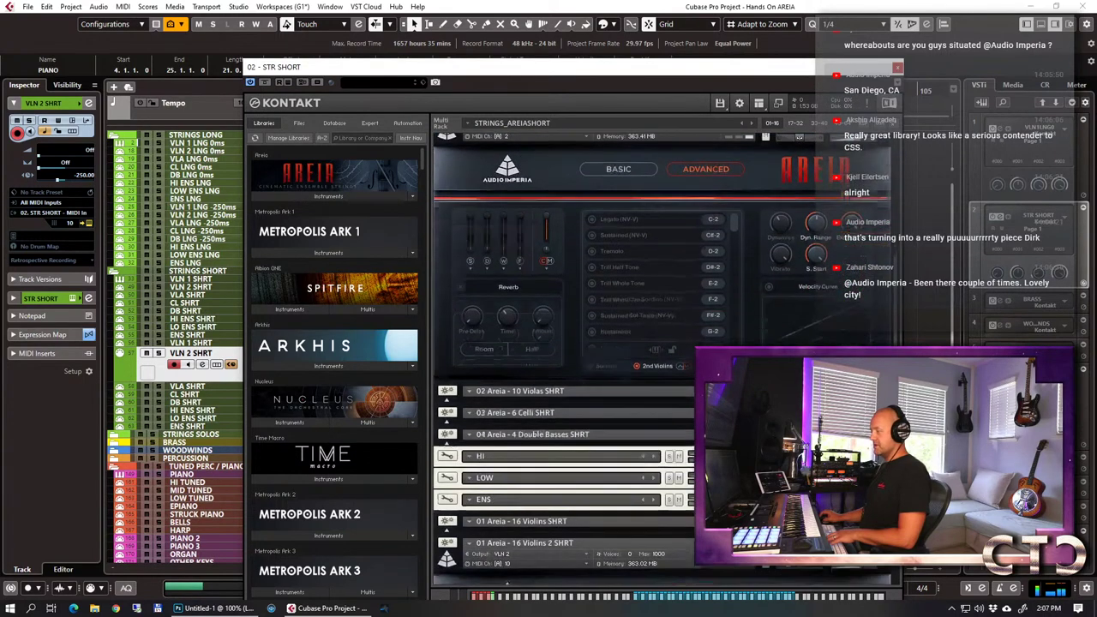
{"action": "scroll", "coordinate": [631, 415], "scroll_direction": "up", "scroll_amount": 2}
{"action": "scroll", "coordinate": [631, 414], "scroll_direction": "down", "scroll_amount": 3}
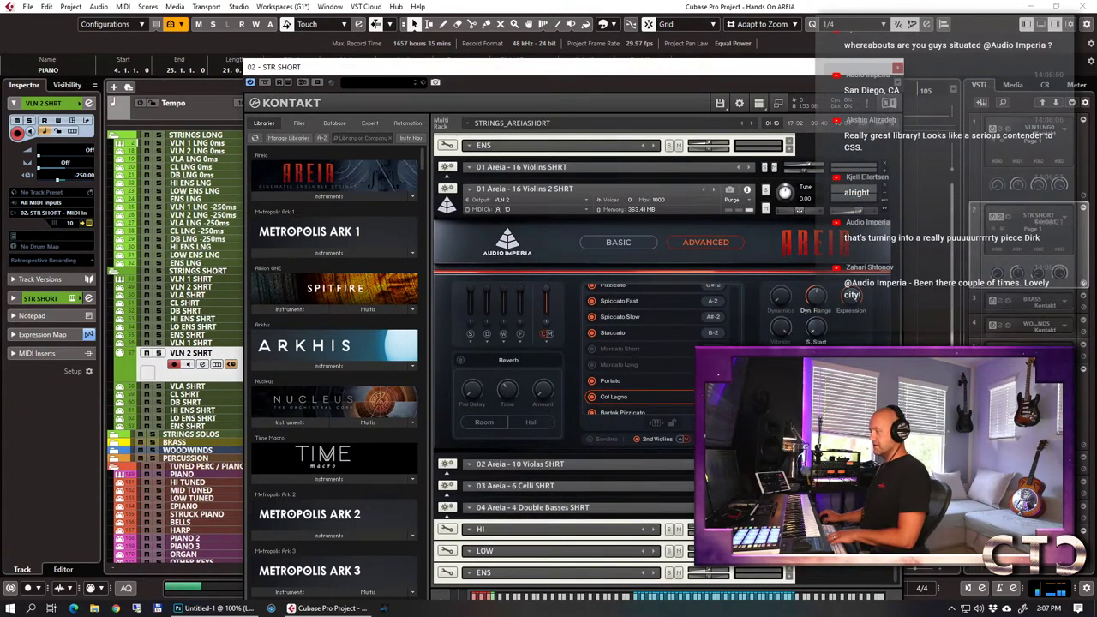
{"action": "left_click", "coordinate": [635, 467]}
{"action": "scroll", "coordinate": [635, 475], "scroll_direction": "down", "scroll_amount": 2}
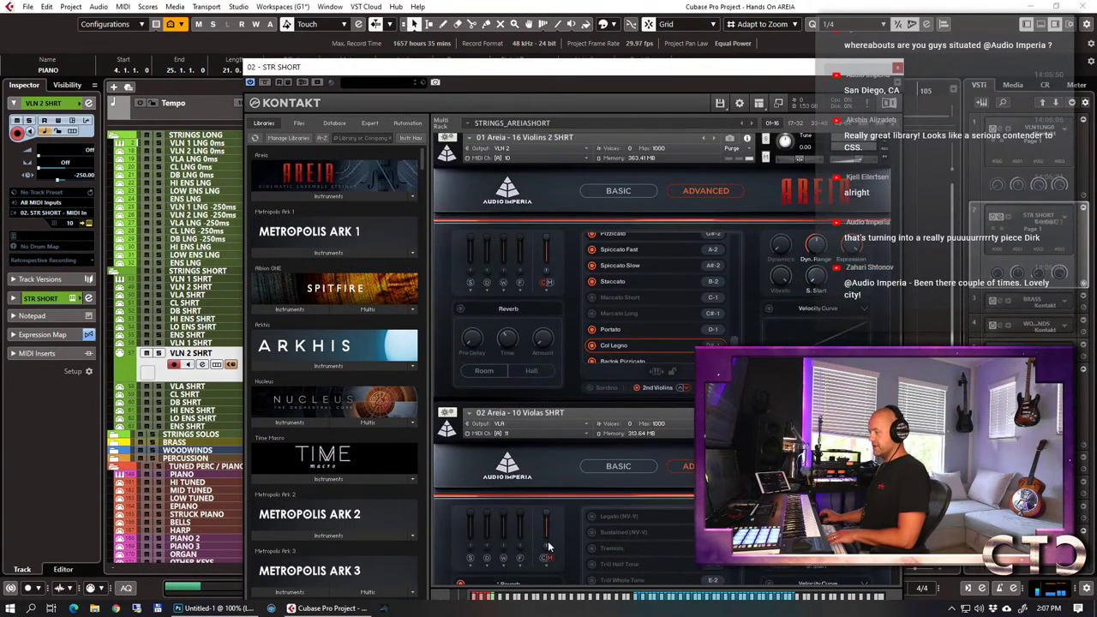
{"action": "scroll", "coordinate": [573, 500], "scroll_direction": "down", "scroll_amount": 4}
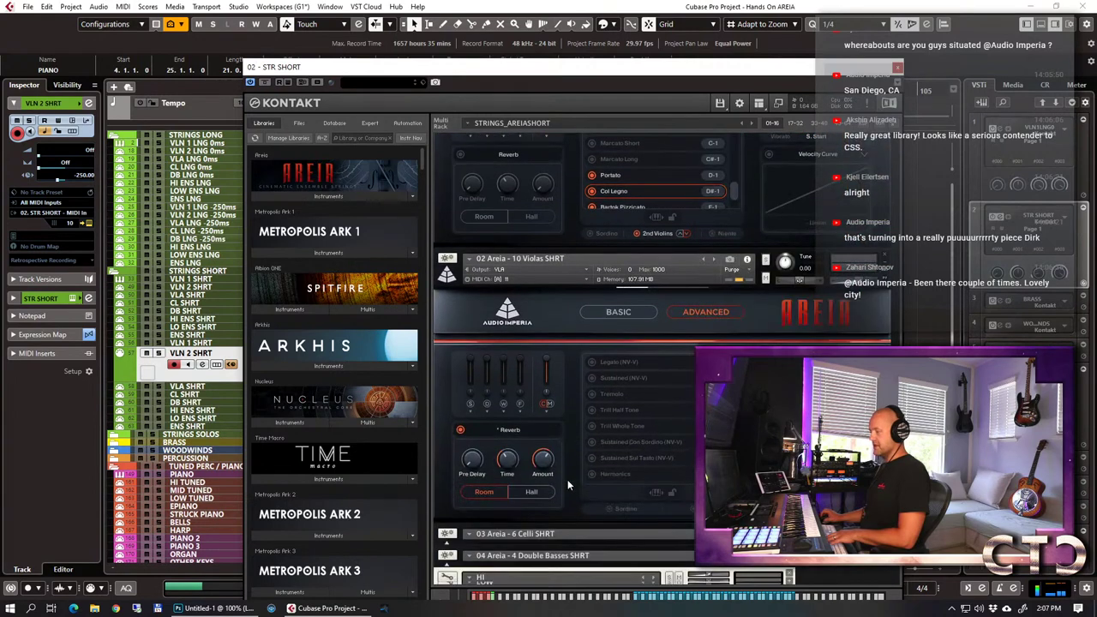
Expand 6 Celli SHRT on MIDI channel 12 and set it to Classic Mix.
{"action": "left_click", "coordinate": [635, 485]}
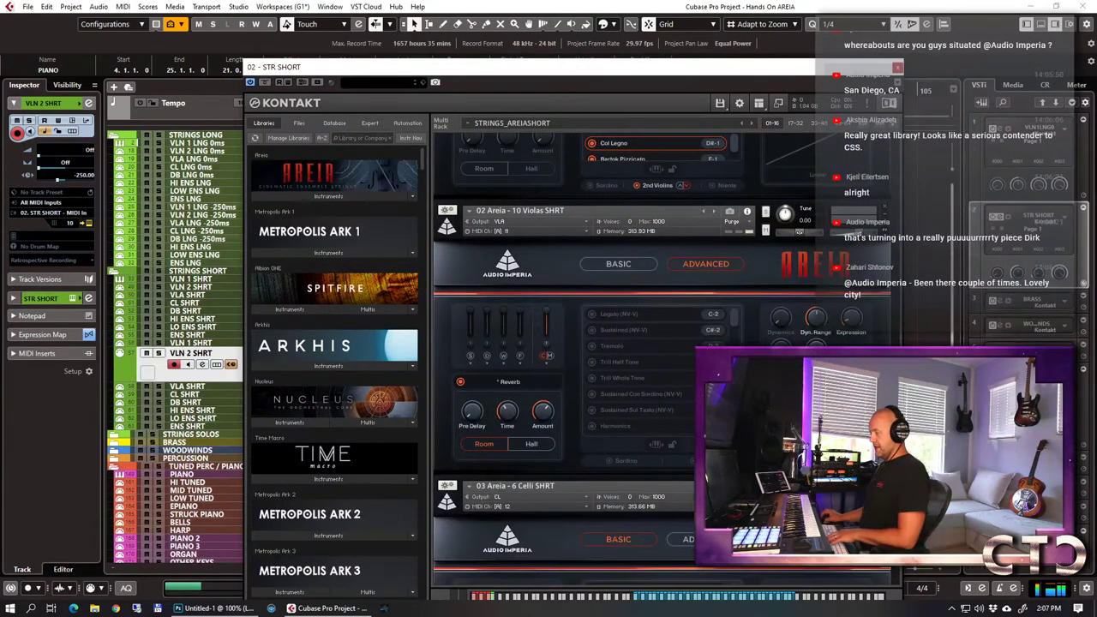
{"action": "scroll", "coordinate": [615, 492], "scroll_direction": "down", "scroll_amount": 3}
{"action": "left_click", "coordinate": [483, 445]}
{"action": "scroll", "coordinate": [582, 471], "scroll_direction": "down", "scroll_amount": 2}
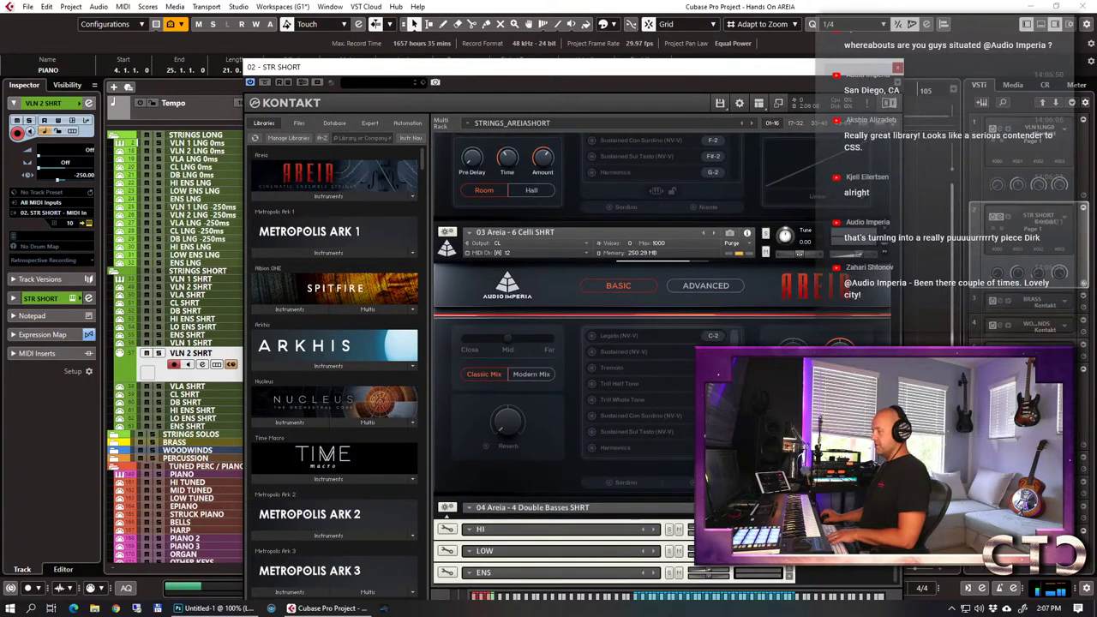
Expand 4 Double Basses SHRT on MIDI channel 13 and set it to Classic Mix.
{"action": "left_click", "coordinate": [514, 507]}
{"action": "scroll", "coordinate": [507, 528], "scroll_direction": "down", "scroll_amount": 4}
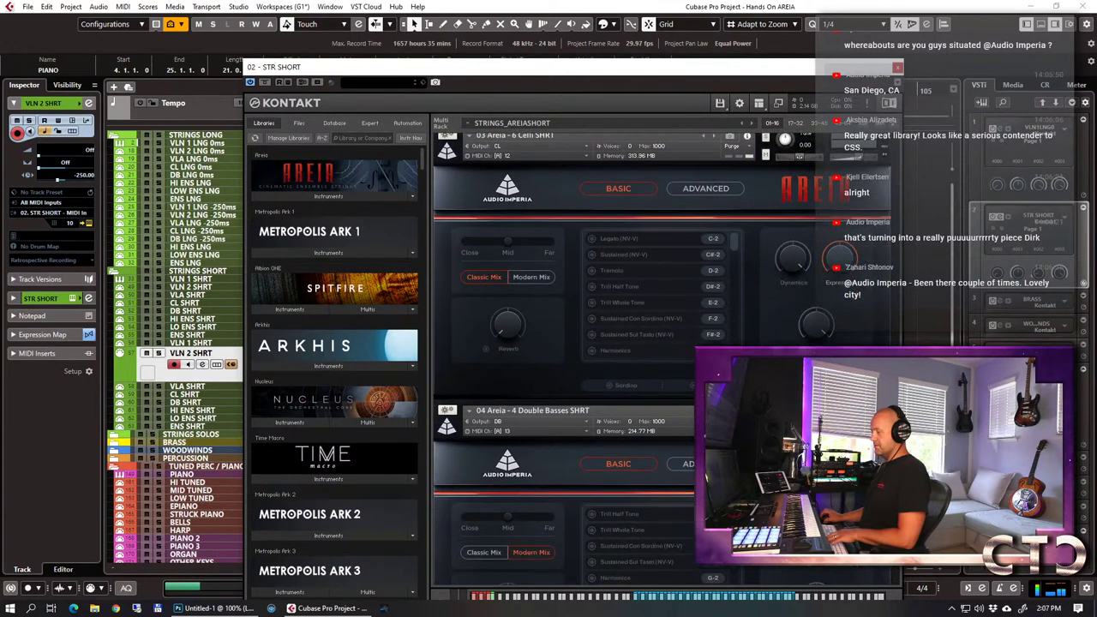
{"action": "scroll", "coordinate": [754, 479], "scroll_direction": "up", "scroll_amount": 3}
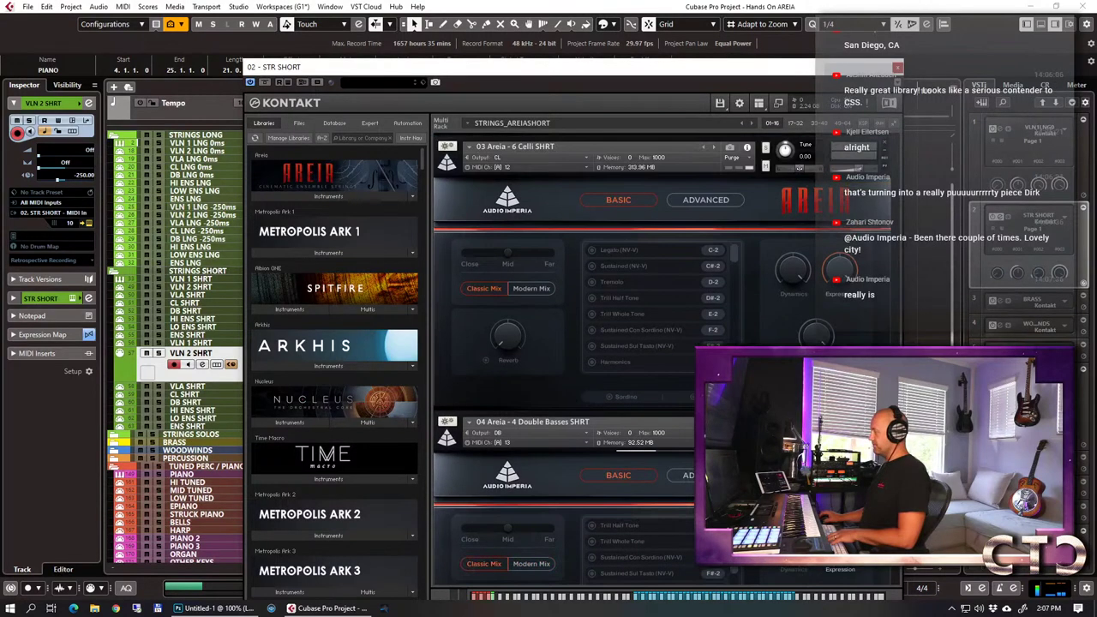
Expand 16 Violins SHRT on MIDI channel 9 to check its mix, and close the short strings sampler window.
{"action": "scroll", "coordinate": [662, 360], "scroll_direction": "up", "scroll_amount": 10}
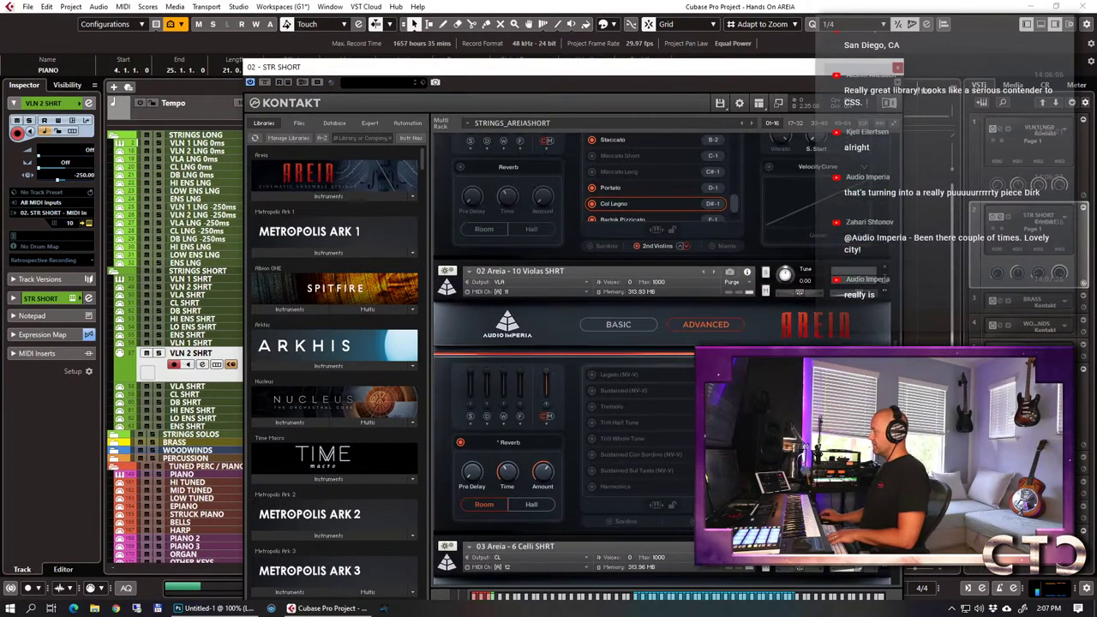
{"action": "scroll", "coordinate": [686, 375], "scroll_direction": "up", "scroll_amount": 6}
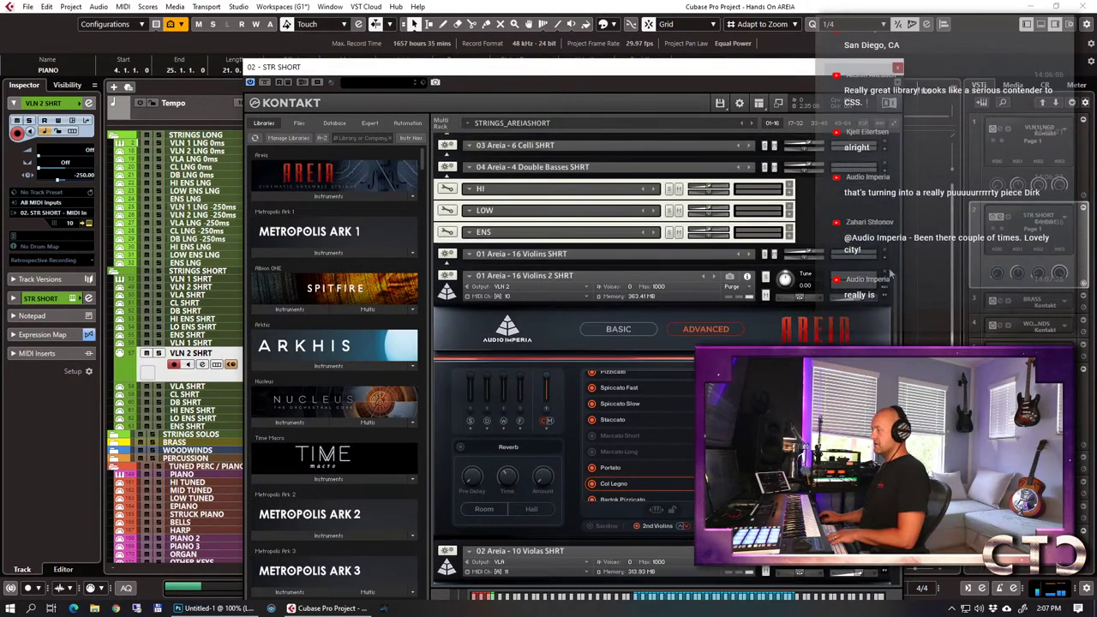
{"action": "left_click", "coordinate": [884, 261]}
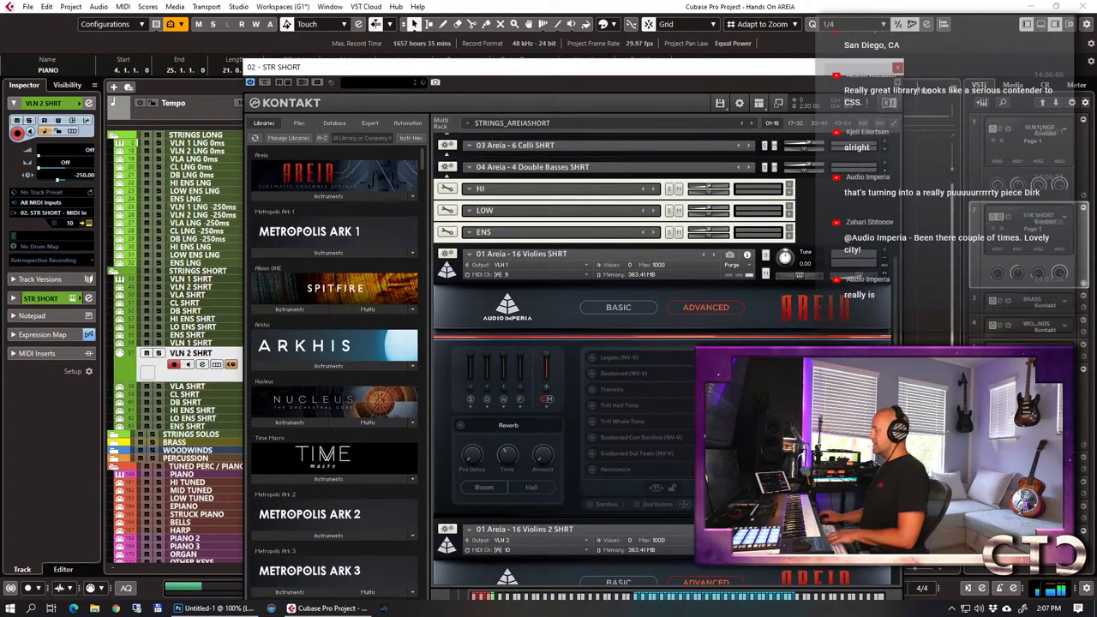
{"action": "key", "text": "ctrl+w"}
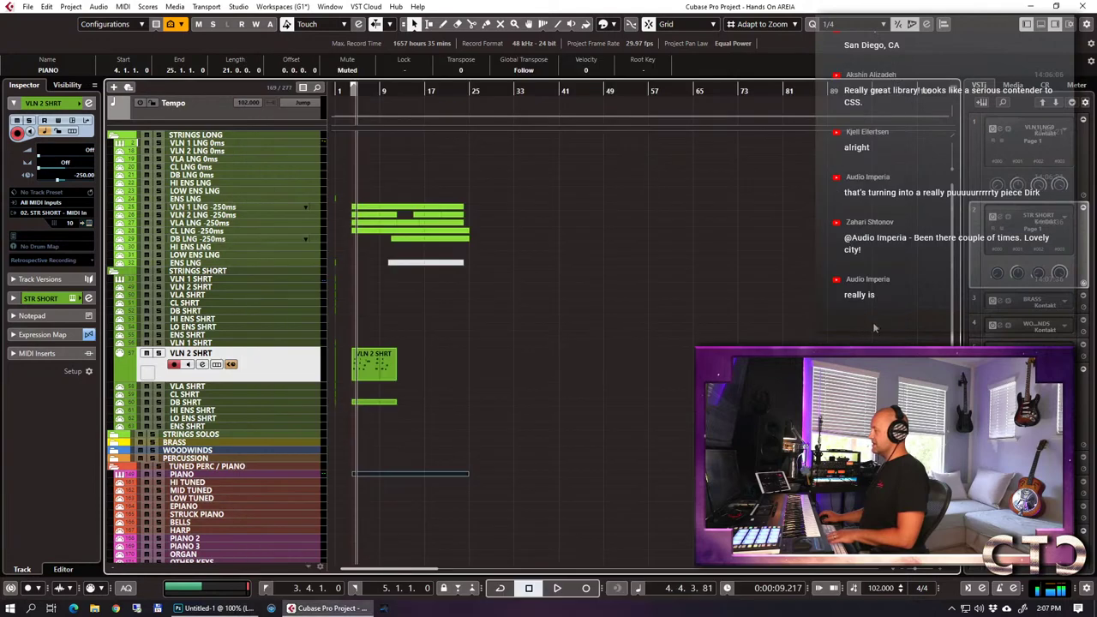
Lower the CHOIR WOMEN 1 track's audio fader to -4.37 during playback, and stop the playback.
{"action": "key", "text": "space"}
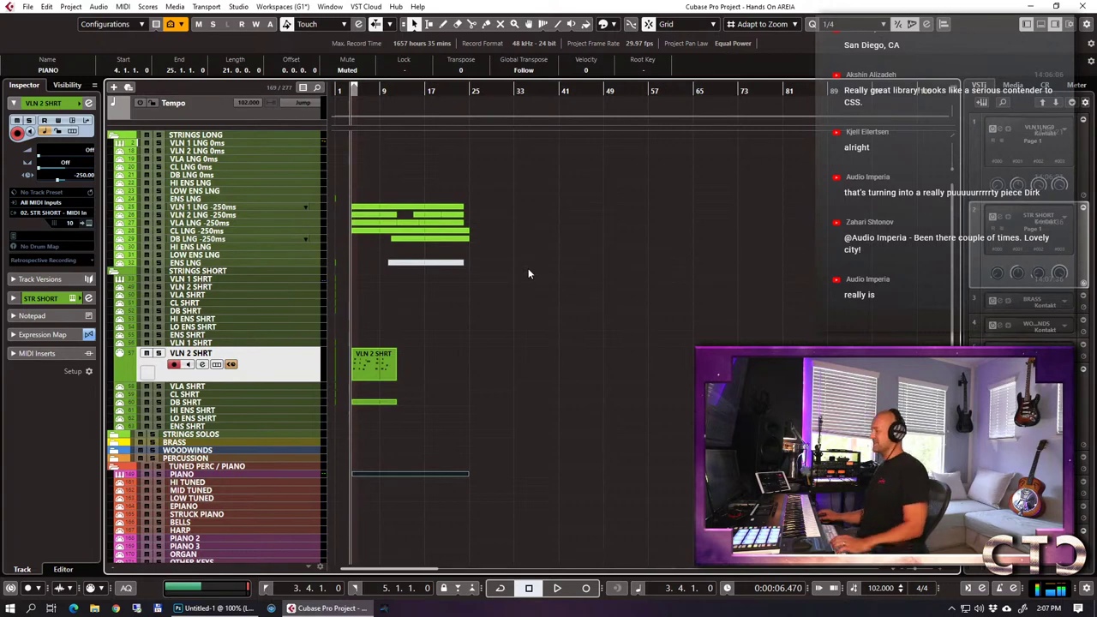
{"action": "key", "text": "space"}
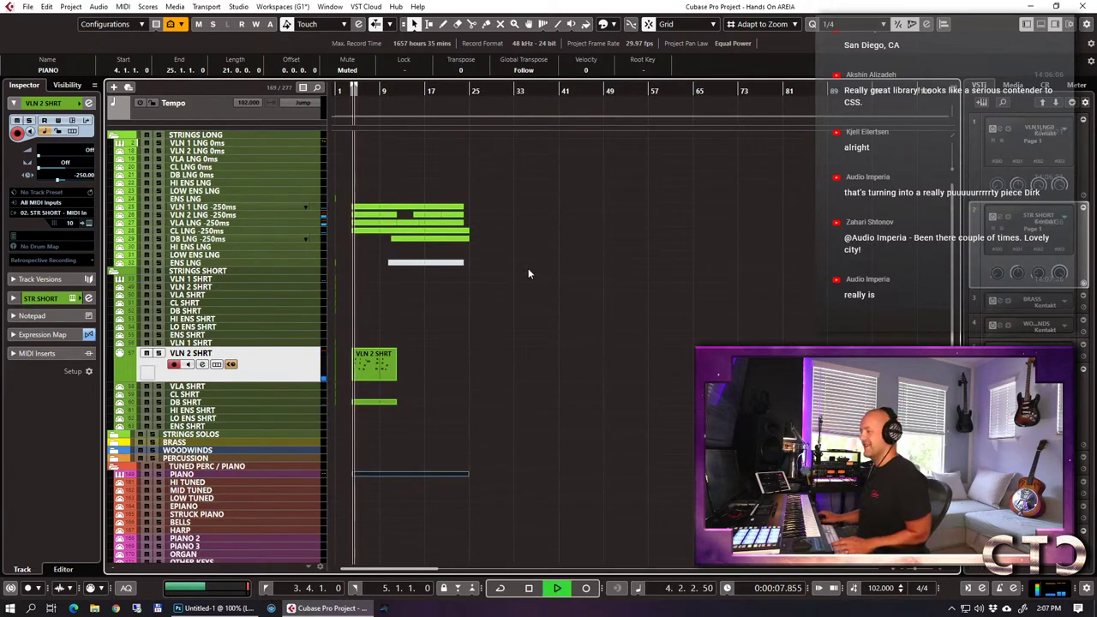
{"action": "scroll", "coordinate": [528, 272], "scroll_direction": "down", "scroll_amount": 5}
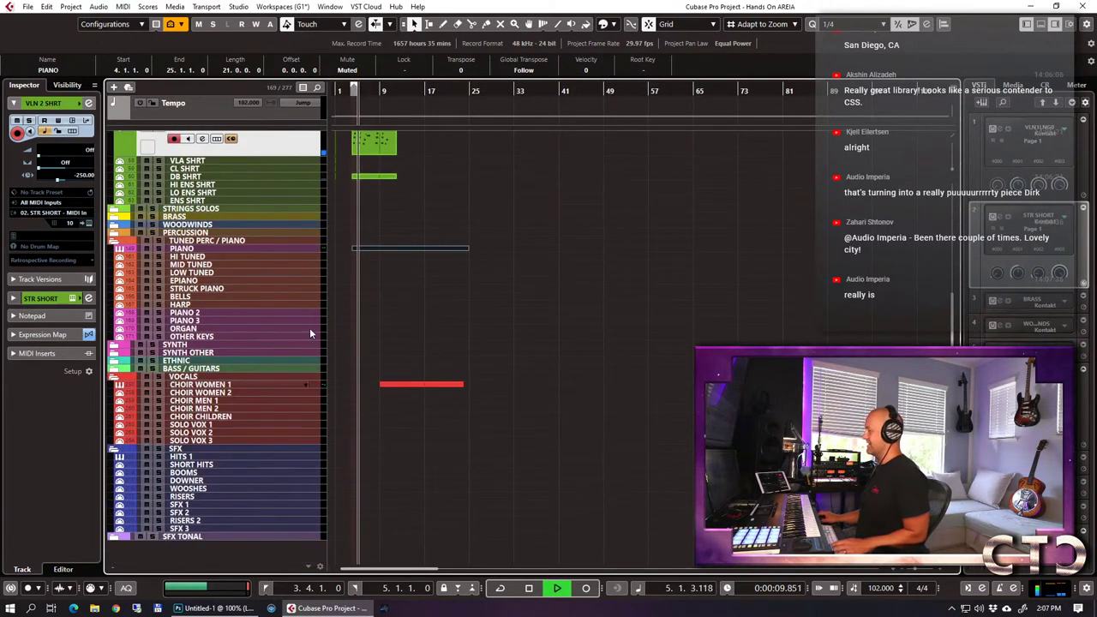
{"action": "left_click", "coordinate": [250, 384]}
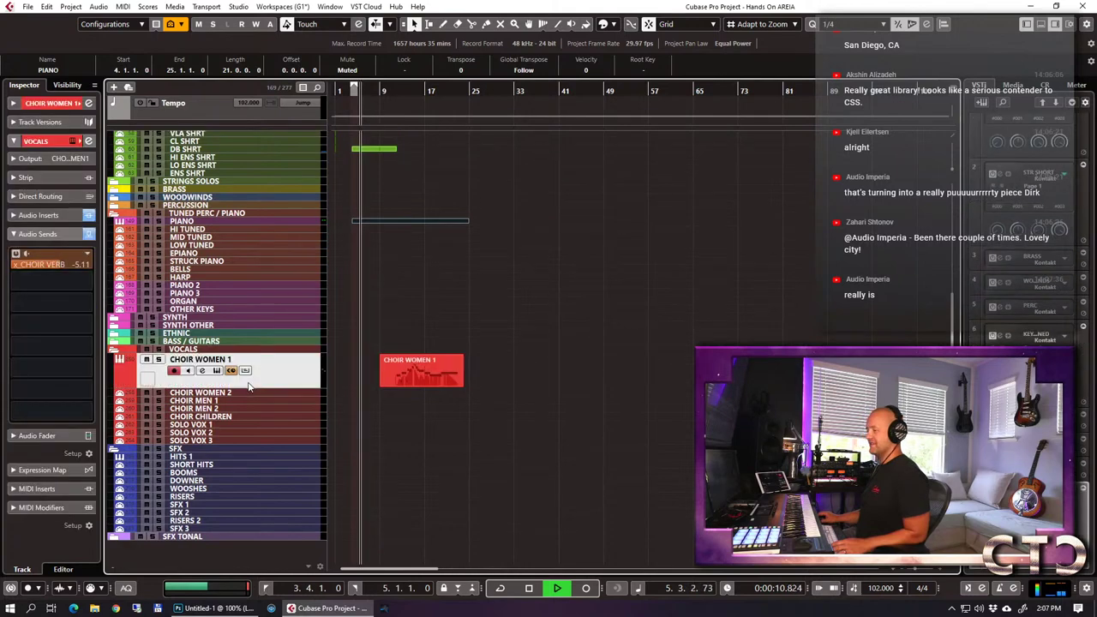
{"action": "left_click", "coordinate": [37, 436]}
{"action": "left_click_drag", "start_coordinate": [31, 345], "coordinate": [30, 359]}
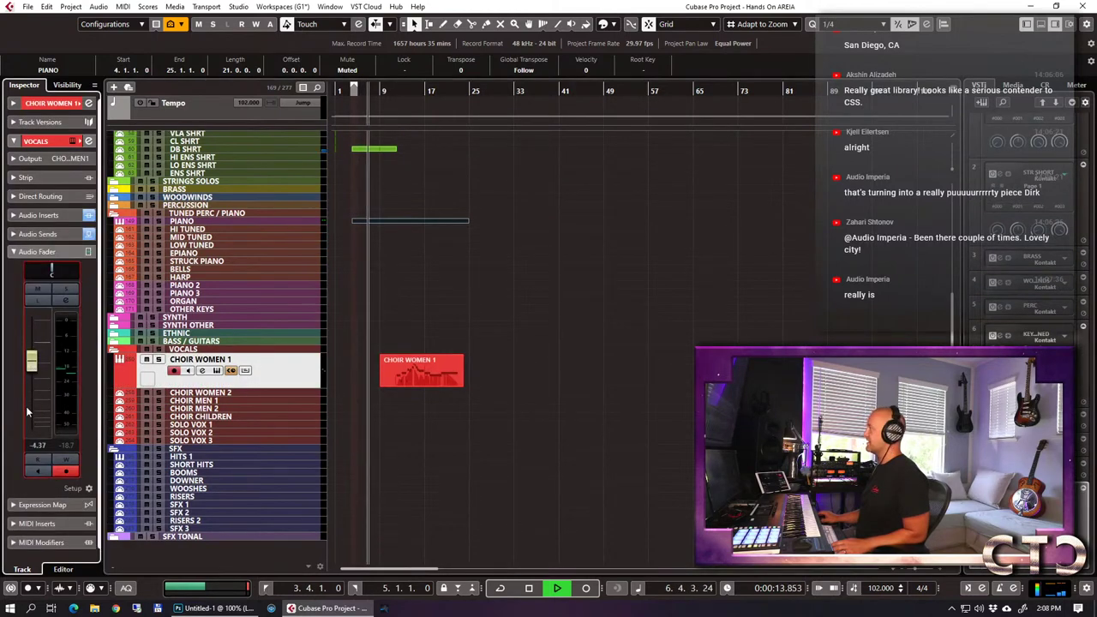
{"action": "key", "text": "space"}
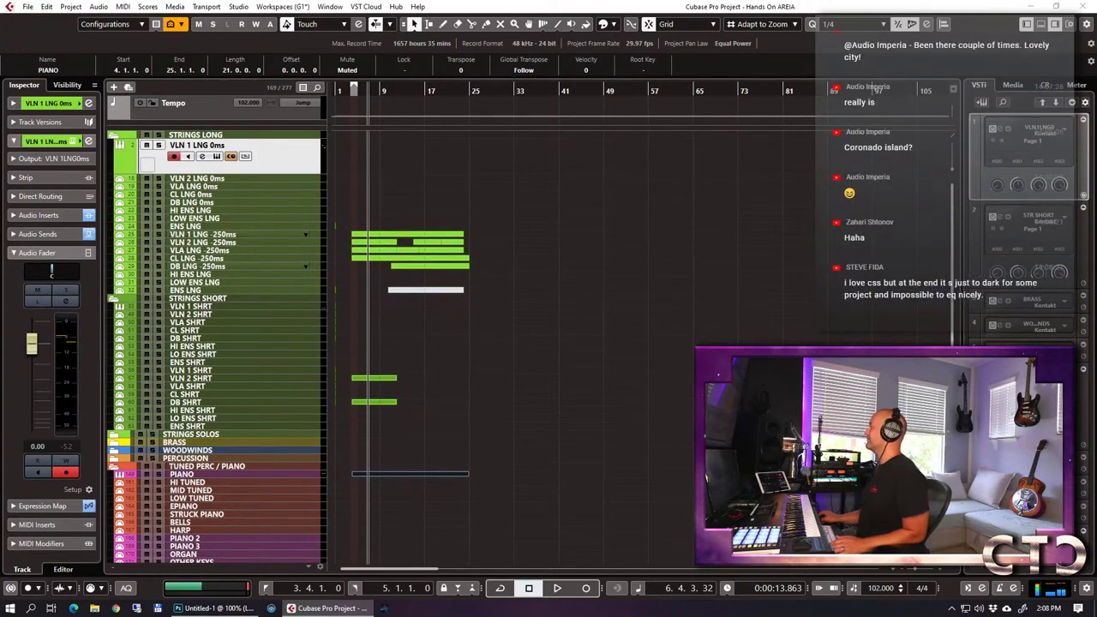
Select only the first VLN 1 SHRT track under STRINGS SHORT and play on briefly from bar 6.
{"action": "left_click", "coordinate": [190, 306]}
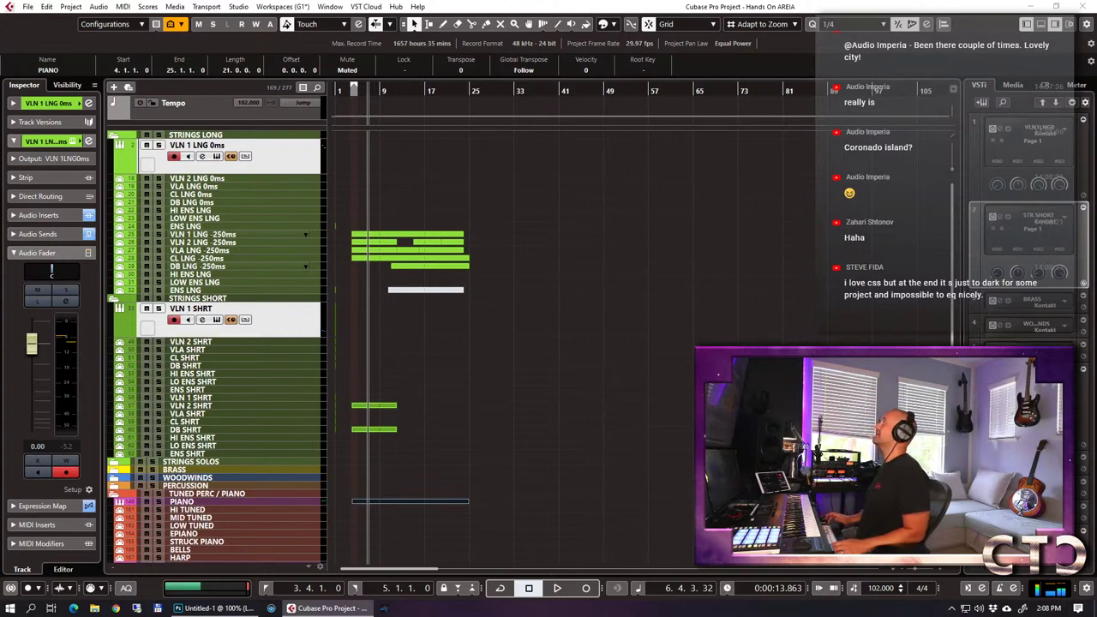
{"action": "left_click", "coordinate": [298, 318]}
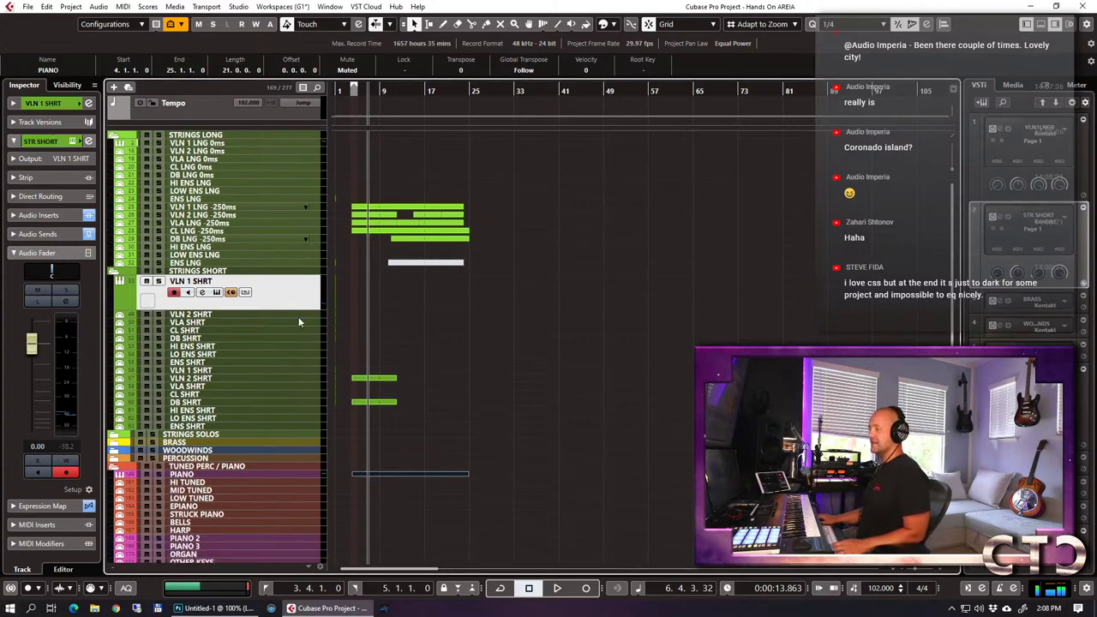
{"action": "key", "text": "space"}
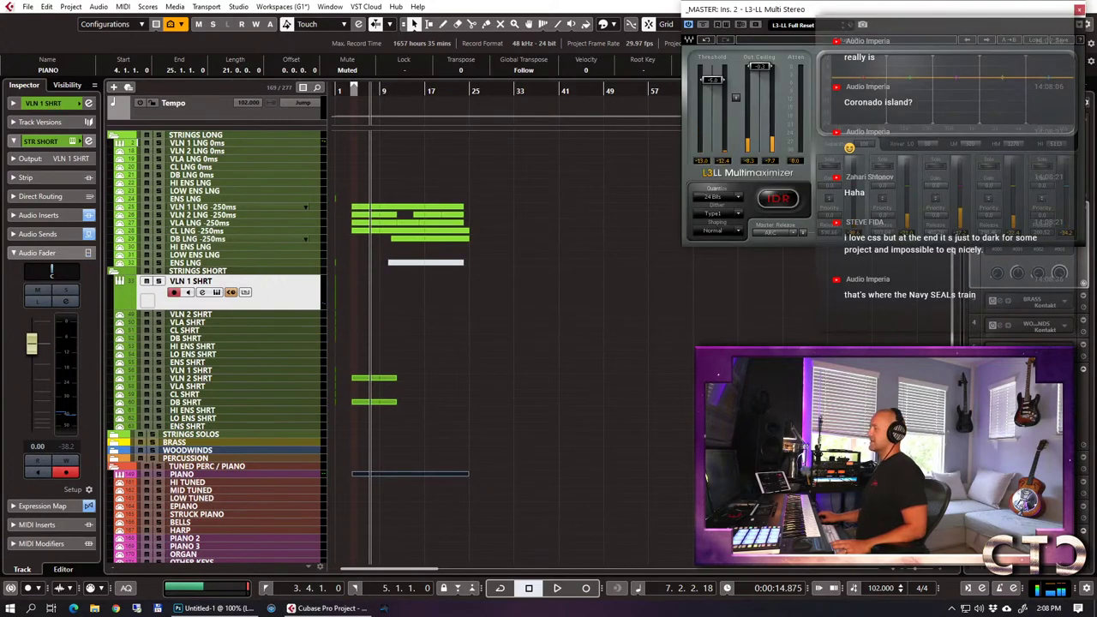
Lower the master L3-LL Multi threshold to about -7.6, select the CHOIR WOMEN 1 track and close the limiter window.
{"action": "left_click_drag", "start_coordinate": [711, 79], "coordinate": [711, 87]}
{"action": "scroll", "coordinate": [411, 394], "scroll_direction": "down", "scroll_amount": 6}
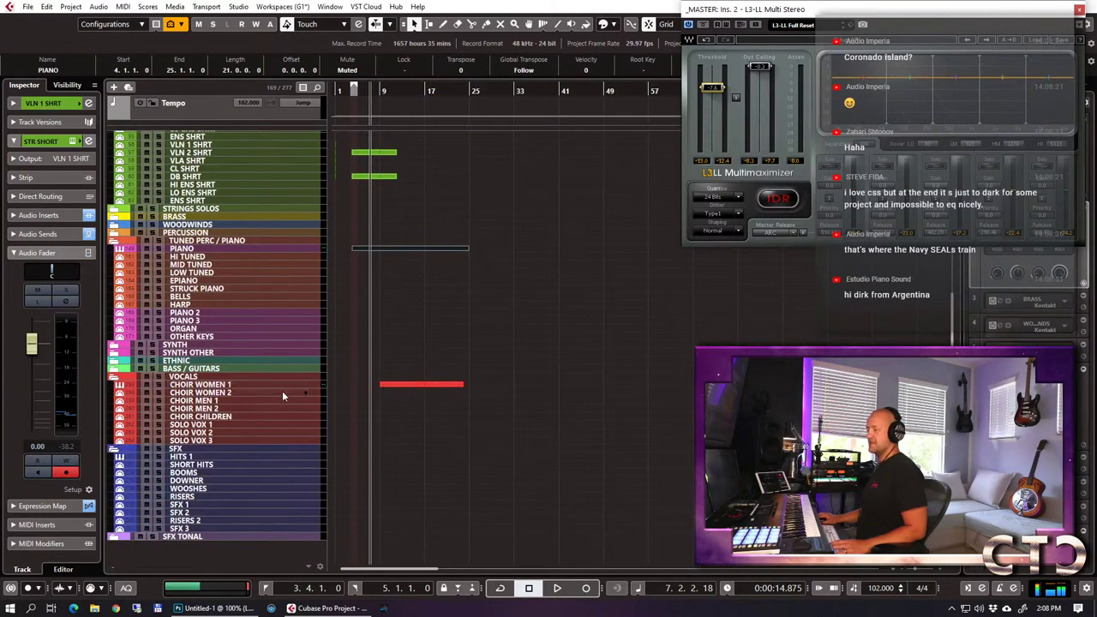
{"action": "left_click", "coordinate": [254, 385]}
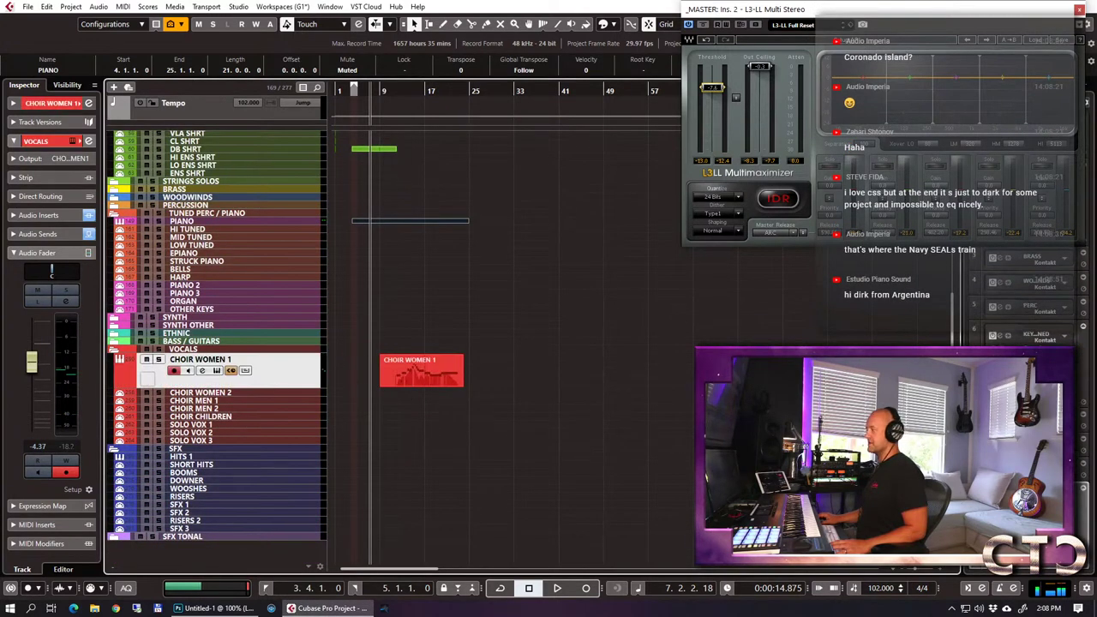
{"action": "left_click", "coordinate": [1079, 10]}
Play the arrangement from bar 3 and review the string and choir tracks during playback.
{"action": "key", "text": "space"}
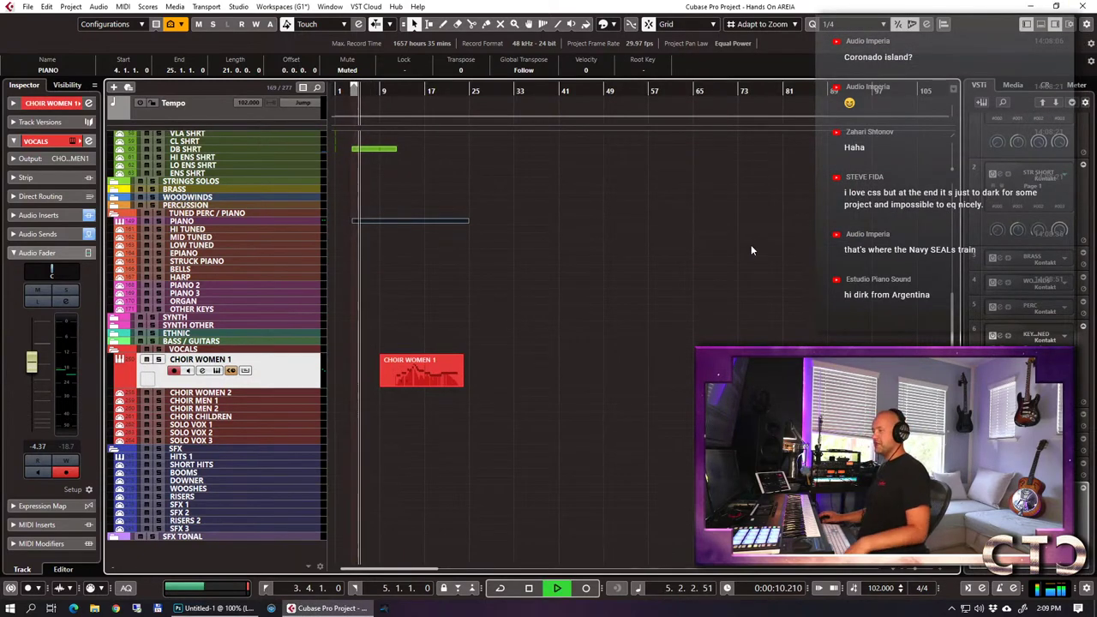
{"action": "scroll", "coordinate": [749, 246], "scroll_direction": "up", "scroll_amount": 5}
{"action": "scroll", "coordinate": [749, 246], "scroll_direction": "down", "scroll_amount": 5}
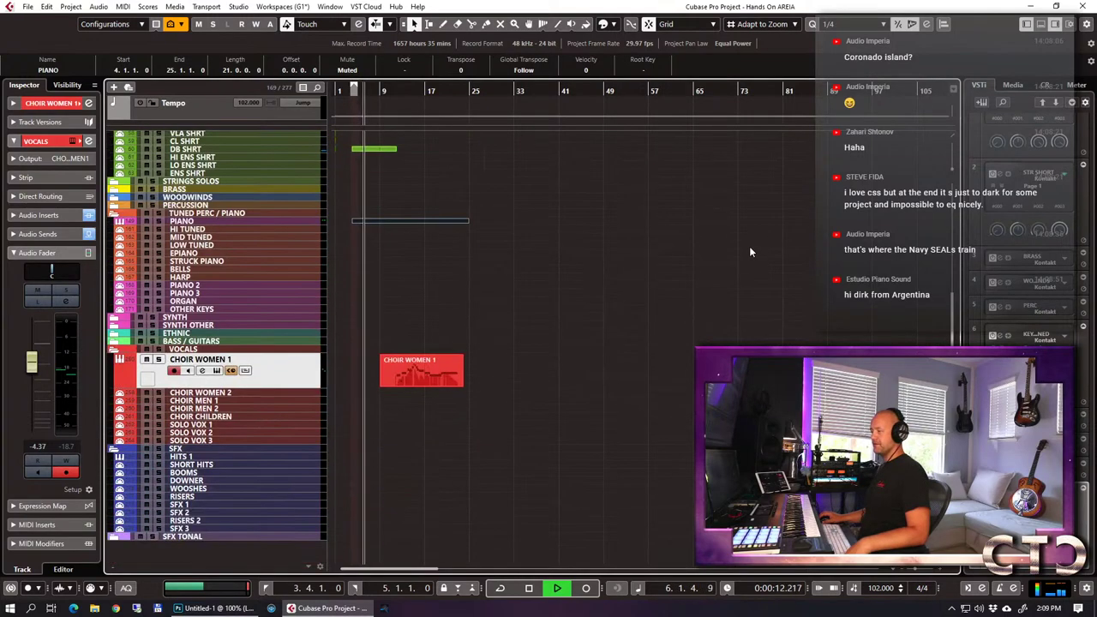
{"action": "scroll", "coordinate": [748, 246], "scroll_direction": "up", "scroll_amount": 5}
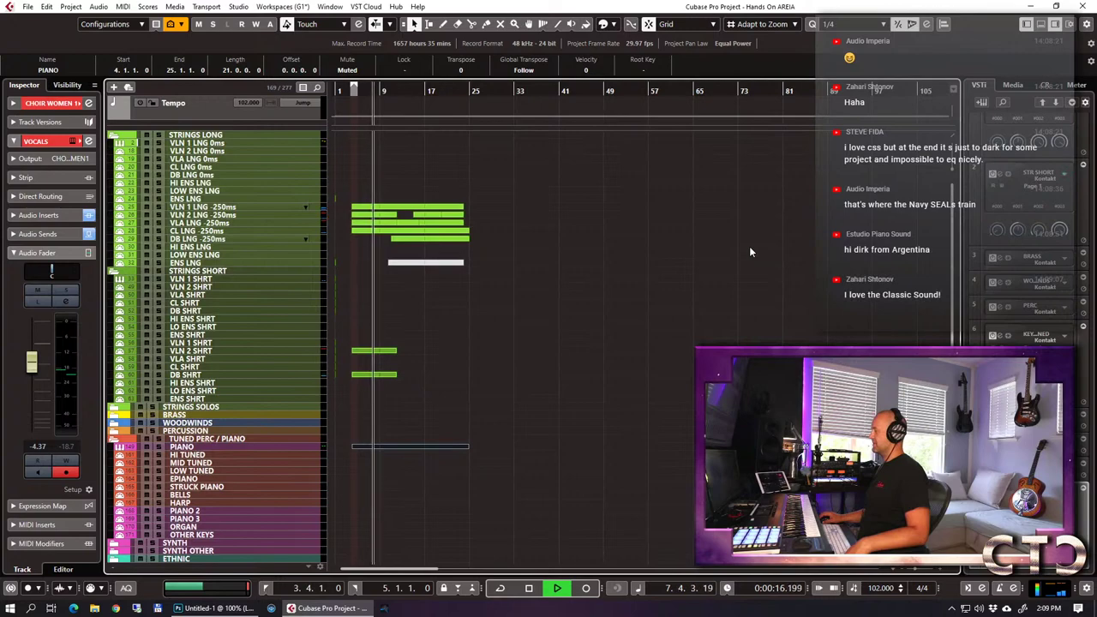
{"action": "scroll", "coordinate": [749, 245], "scroll_direction": "down", "scroll_amount": 4}
{"action": "scroll", "coordinate": [749, 246], "scroll_direction": "up", "scroll_amount": 4}
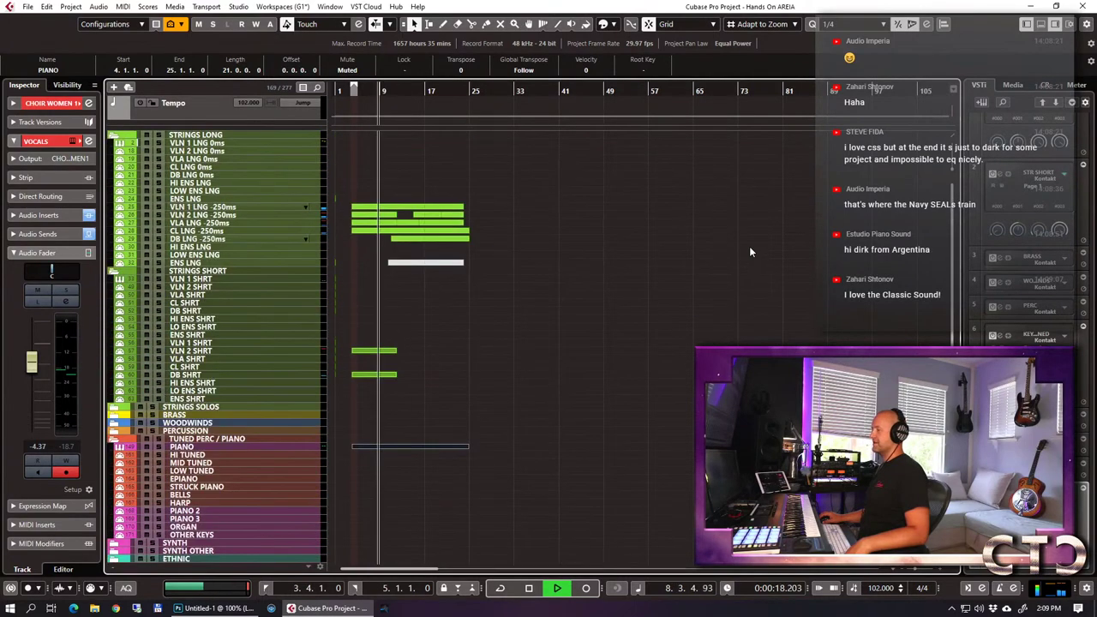
{"action": "scroll", "coordinate": [749, 246], "scroll_direction": "down", "scroll_amount": 5}
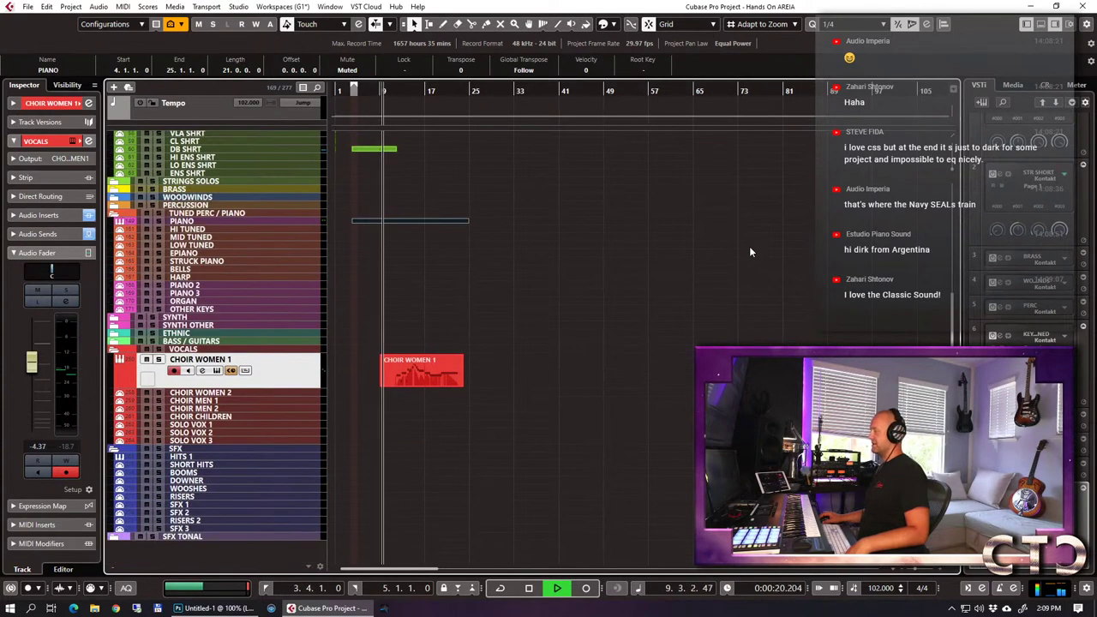
{"action": "scroll", "coordinate": [749, 248], "scroll_direction": "up", "scroll_amount": 5}
{"action": "scroll", "coordinate": [749, 251], "scroll_direction": "down", "scroll_amount": 5}
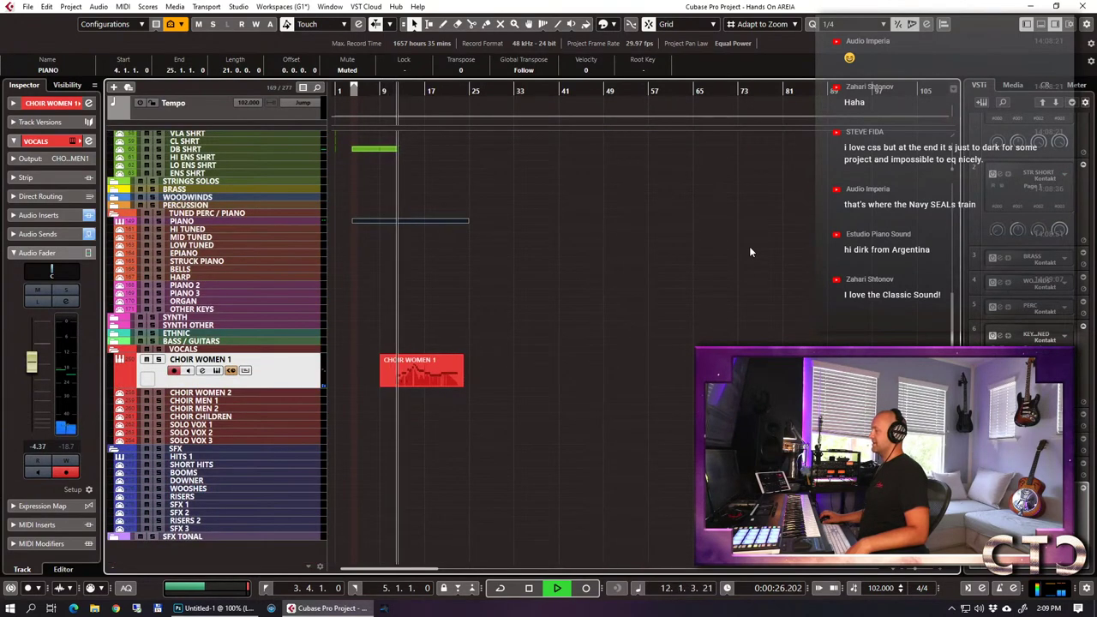
Lower the CHOIR WOMEN 1 track's audio fader to -8.78 during playback.
{"action": "scroll", "coordinate": [749, 248], "scroll_direction": "up", "scroll_amount": 5}
{"action": "scroll", "coordinate": [749, 250], "scroll_direction": "down", "scroll_amount": 5}
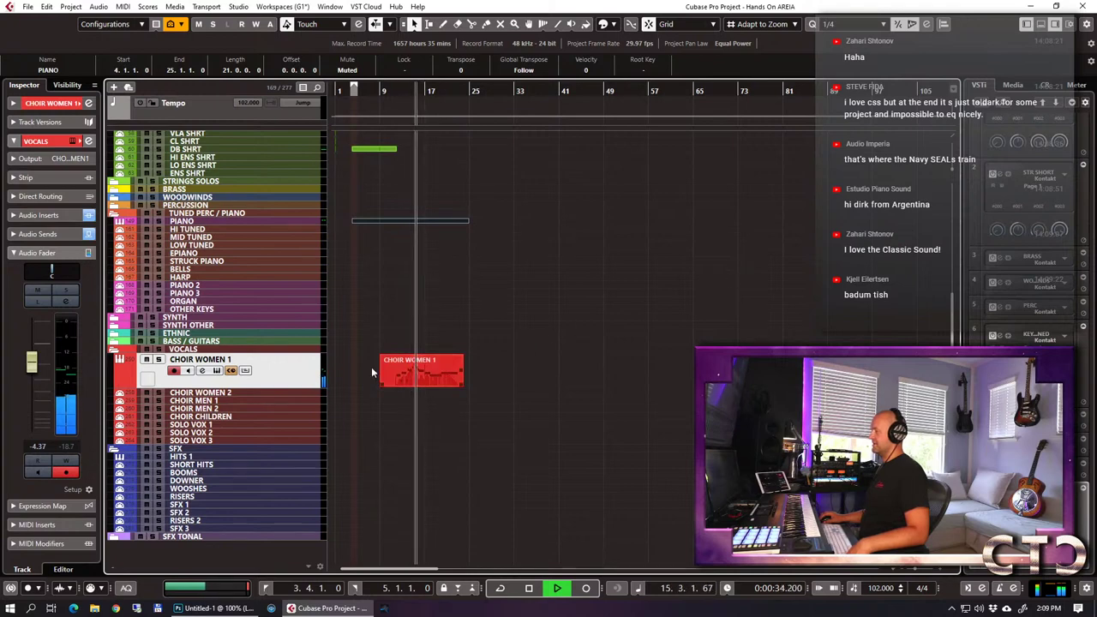
{"action": "left_click_drag", "start_coordinate": [31, 363], "coordinate": [31, 381]}
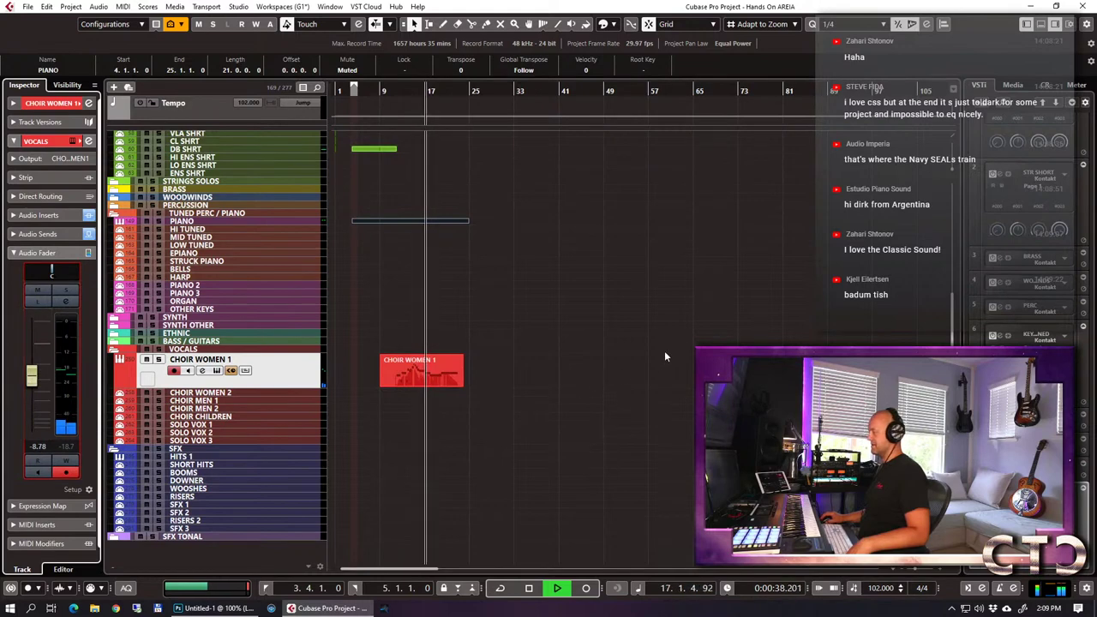
{"action": "scroll", "coordinate": [683, 324], "scroll_direction": "up", "scroll_amount": 4}
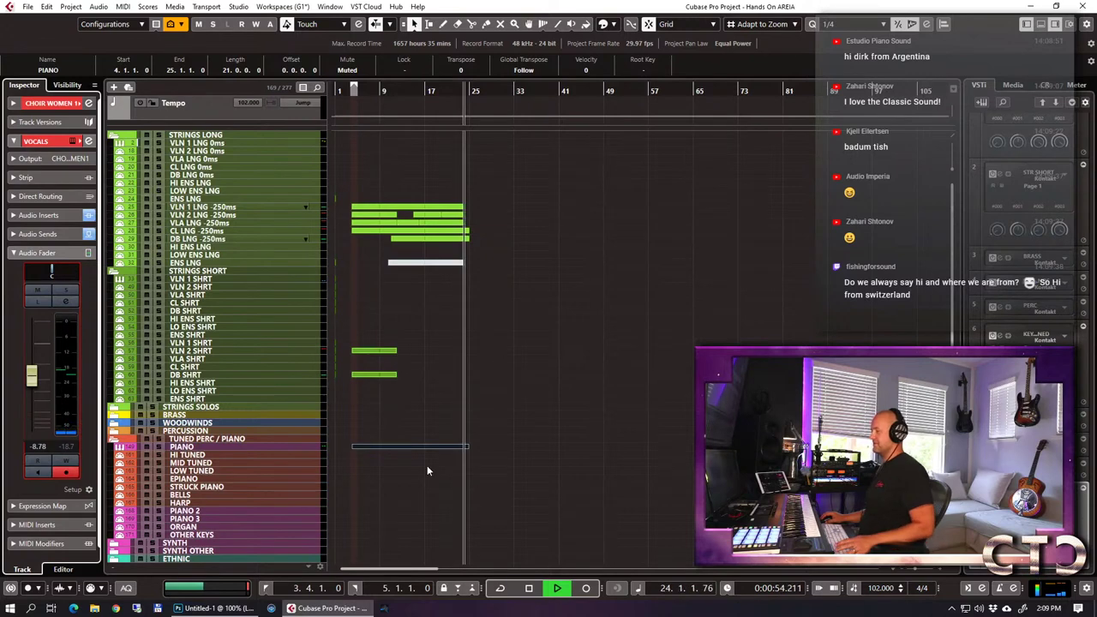
Stop playback, unmute the PIANO part and return the playhead to 3.4.1.0.
{"action": "key", "text": "space"}
{"action": "left_click", "coordinate": [433, 422]}
{"action": "right_click", "coordinate": [422, 416]}
{"action": "left_click", "coordinate": [422, 416]}
{"action": "left_click_drag", "start_coordinate": [445, 414], "coordinate": [492, 498]}
{"action": "key", "text": "KP_1"}
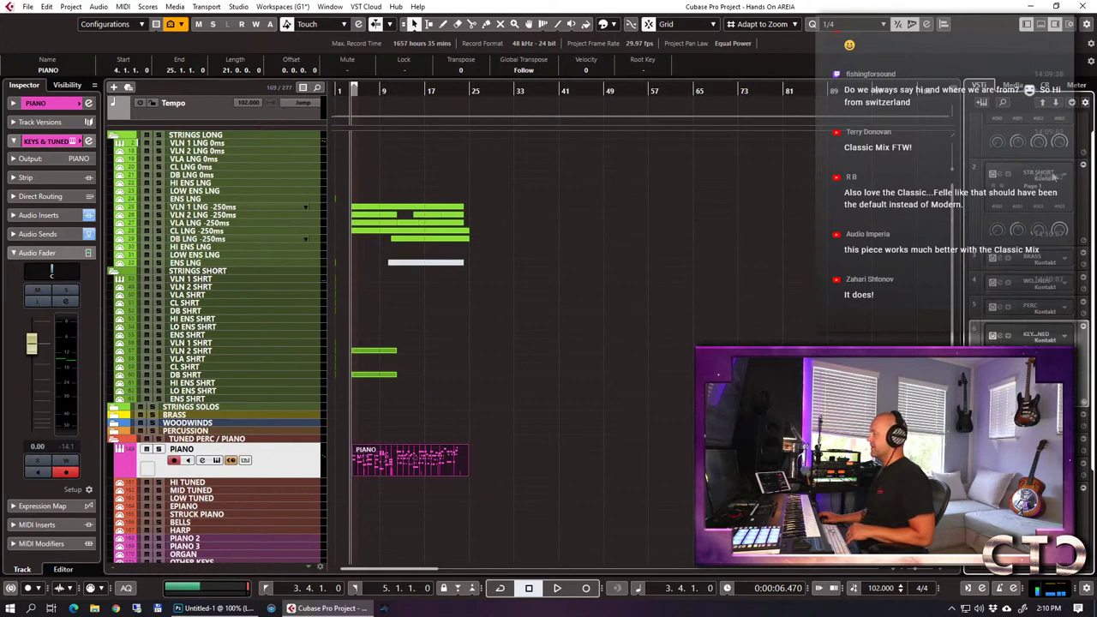
Collapse the expanded instruments in the VSTi rack, select the VLN 1 LNG -250ms track and play the arrangement from 3.4.1.0.
{"action": "left_click", "coordinate": [1070, 106]}
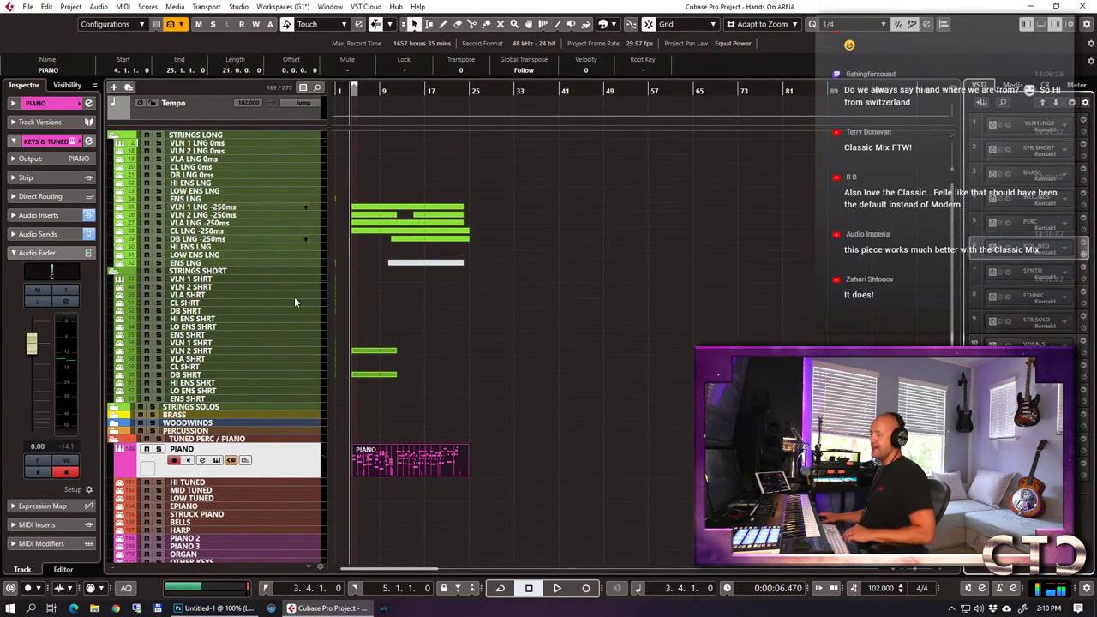
{"action": "left_click", "coordinate": [250, 590]}
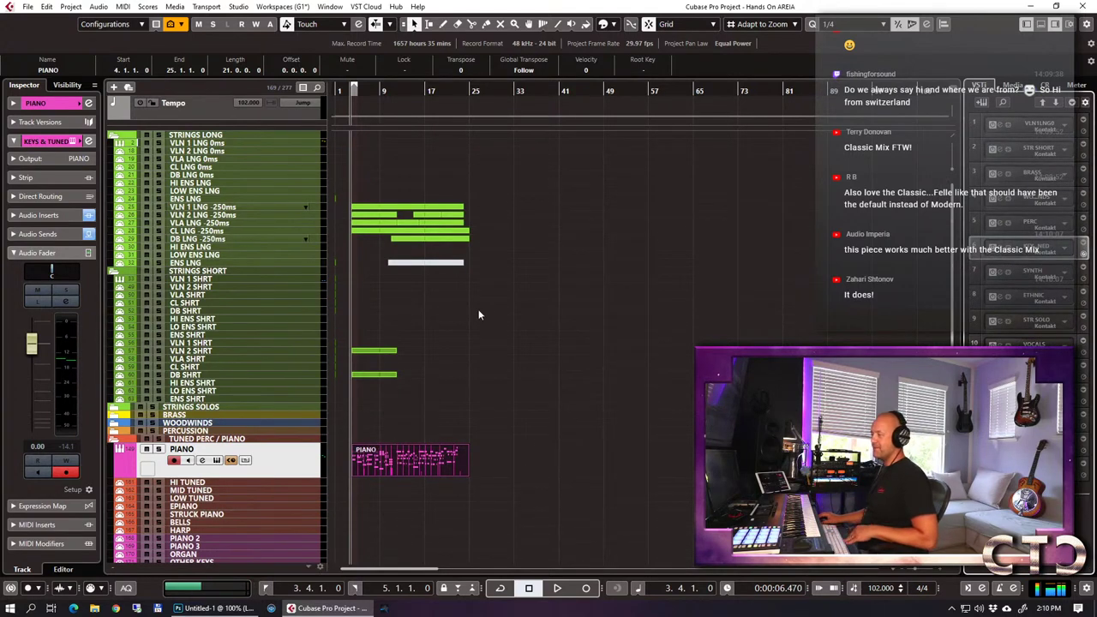
{"action": "left_click", "coordinate": [405, 207]}
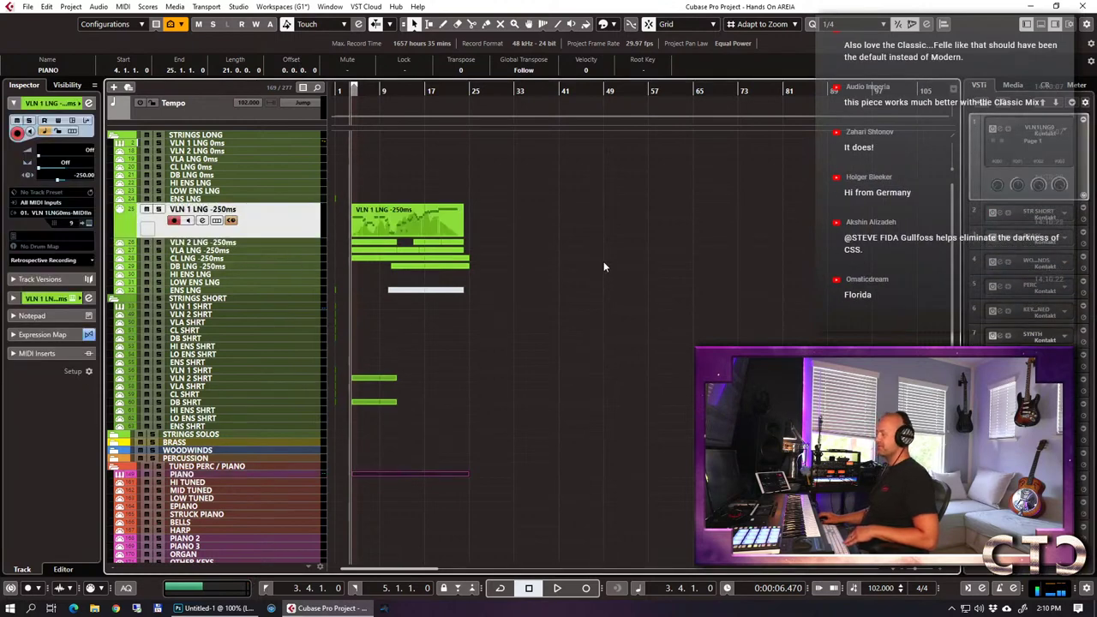
{"action": "key", "text": "space"}
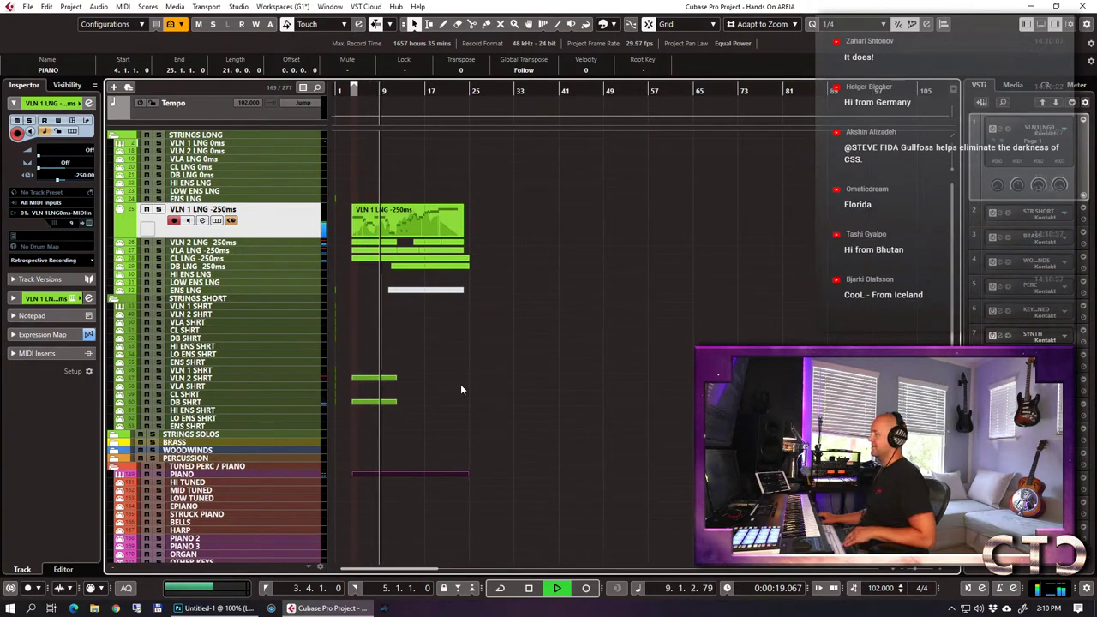
Make the _MASTER group channel visible in the track list, select it and show its insert effects.
{"action": "scroll", "coordinate": [525, 335], "scroll_direction": "down", "scroll_amount": 5}
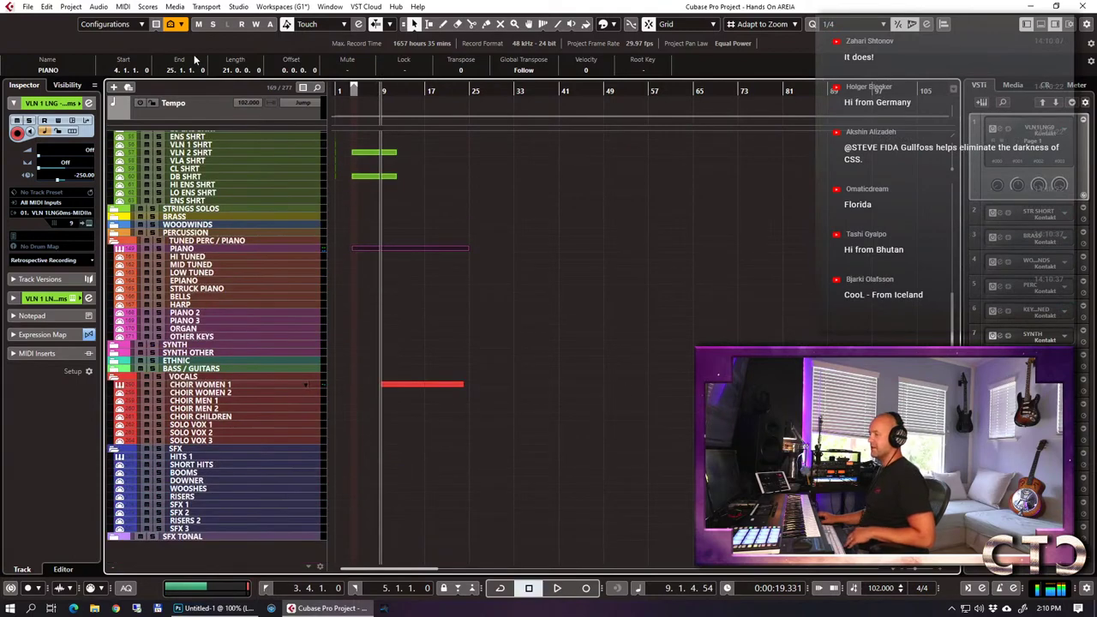
{"action": "left_click", "coordinate": [76, 85]}
{"action": "scroll", "coordinate": [38, 332], "scroll_direction": "down", "scroll_amount": 15}
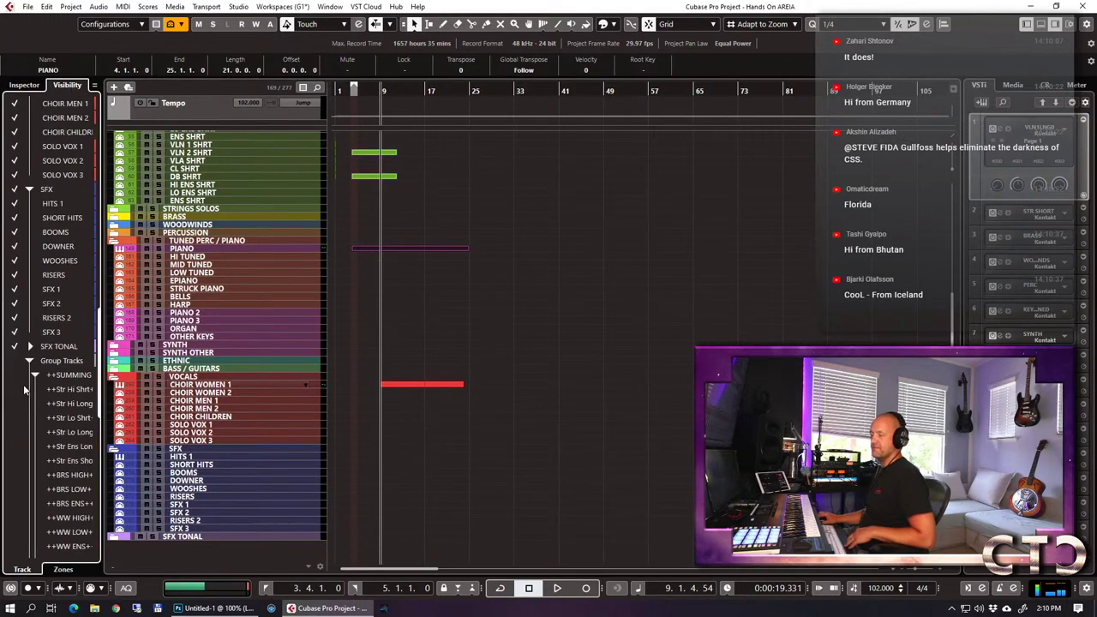
{"action": "left_click", "coordinate": [27, 530]}
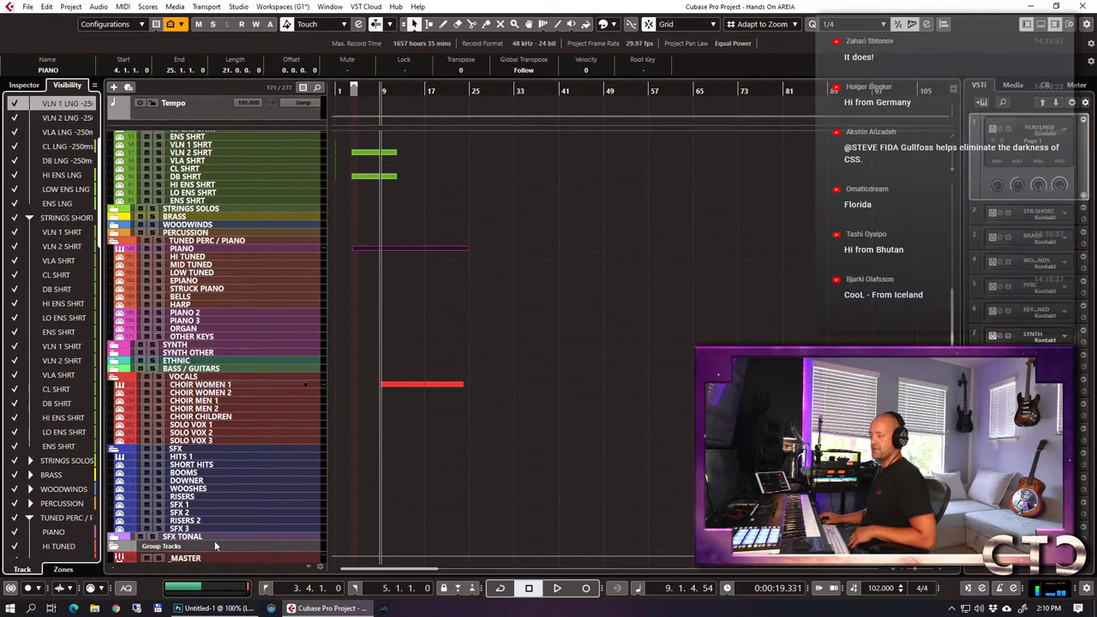
{"action": "left_click", "coordinate": [188, 562]}
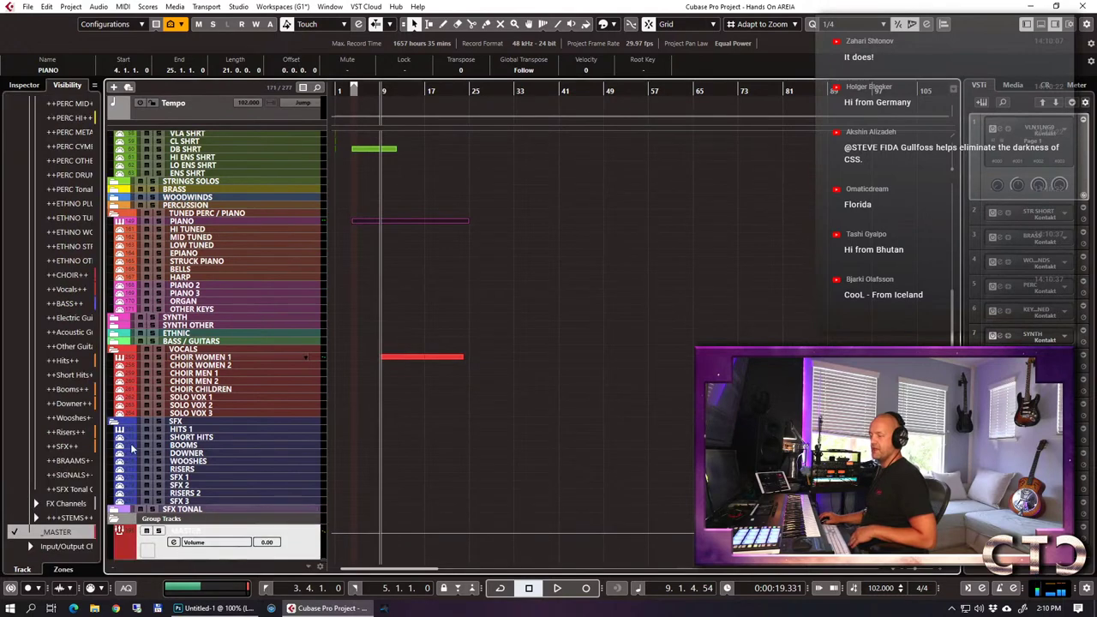
{"action": "left_click", "coordinate": [24, 85]}
{"action": "left_click", "coordinate": [38, 205]}
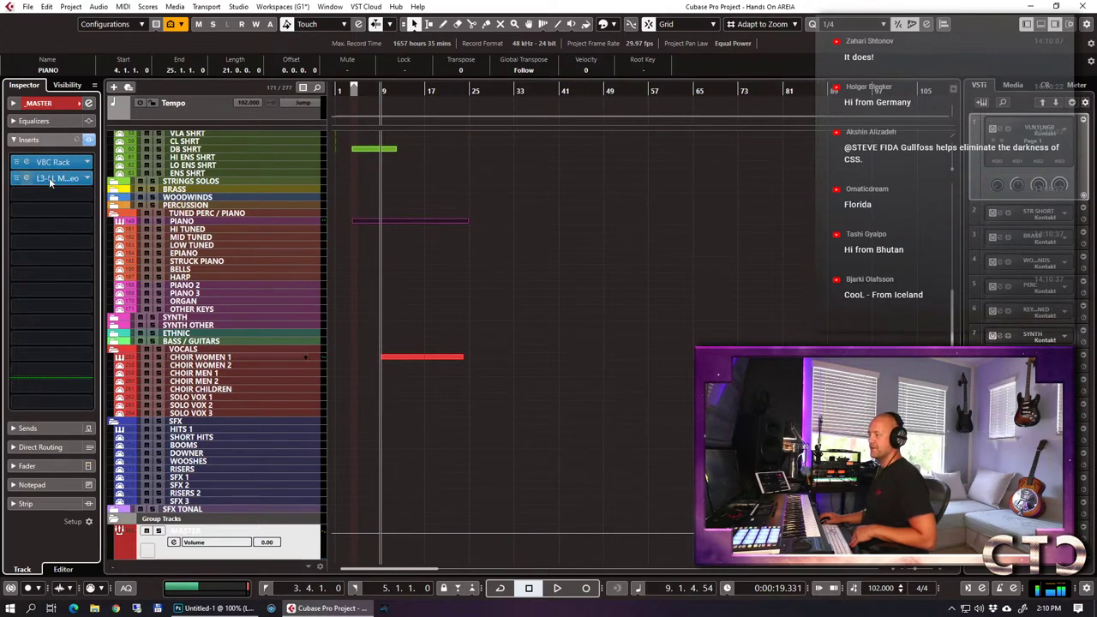
Move the L3-LL Multi limiter to the third _MASTER insert slot and browse the Waves plug-ins for the second slot.
{"action": "left_click_drag", "start_coordinate": [52, 180], "coordinate": [75, 193]}
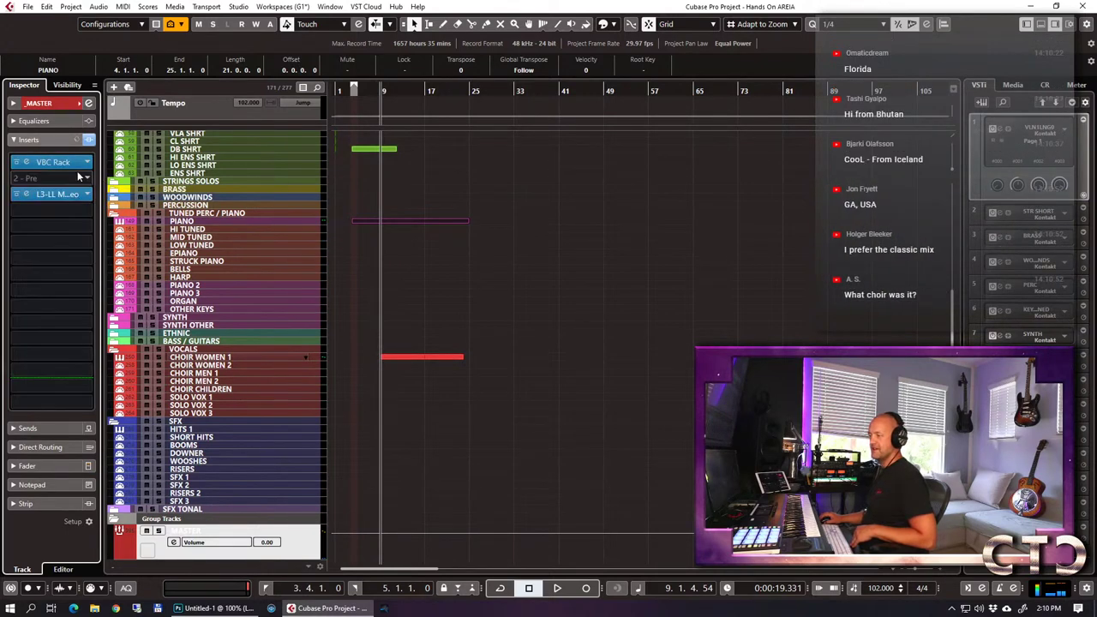
{"action": "left_click", "coordinate": [86, 179]}
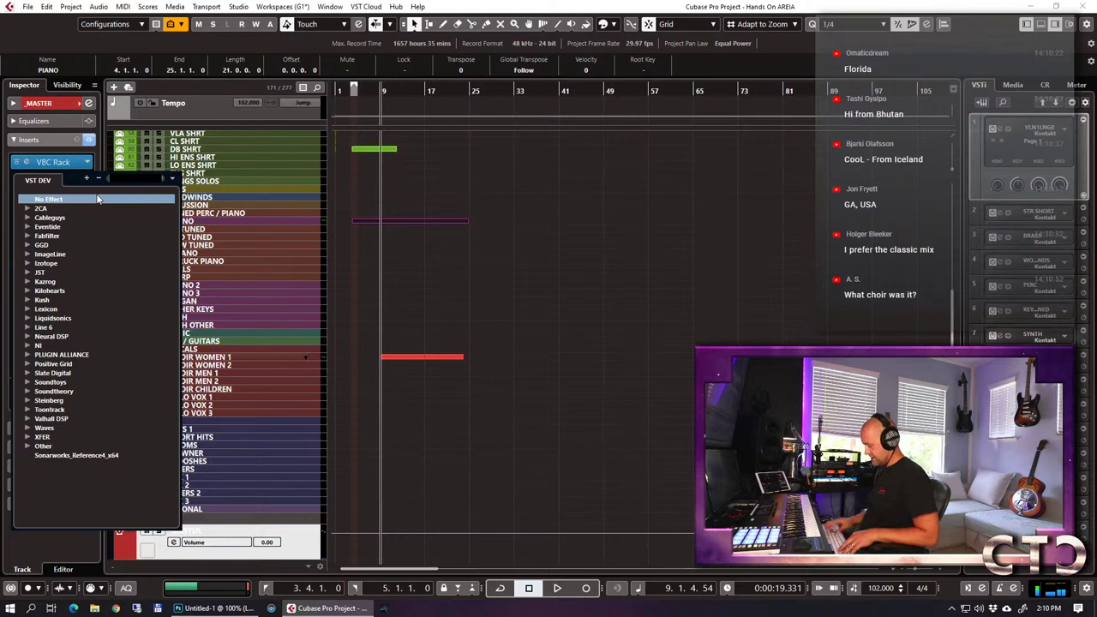
{"action": "left_click", "coordinate": [27, 427]}
{"action": "scroll", "coordinate": [93, 398], "scroll_direction": "down", "scroll_amount": 8}
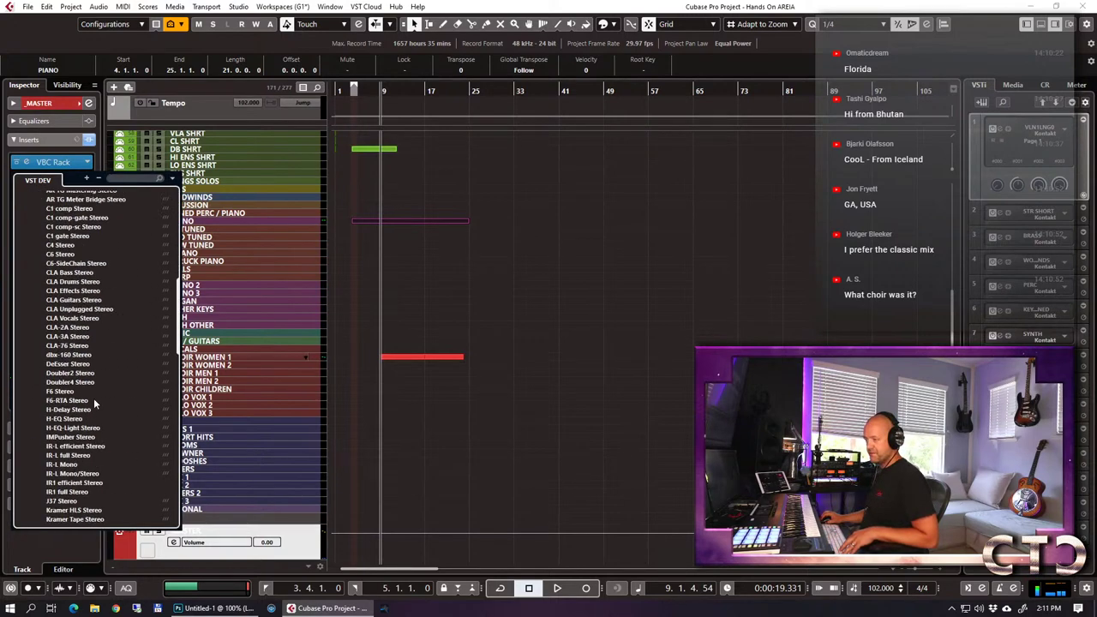
{"action": "scroll", "coordinate": [94, 398], "scroll_direction": "down", "scroll_amount": 10}
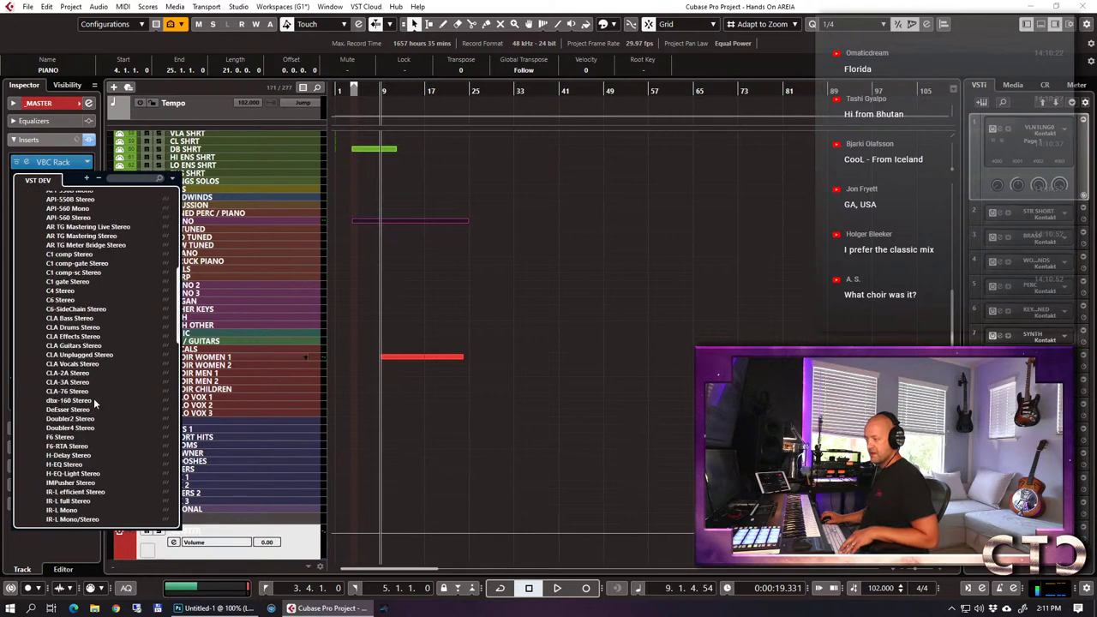
{"action": "scroll", "coordinate": [93, 398], "scroll_direction": "up", "scroll_amount": 20}
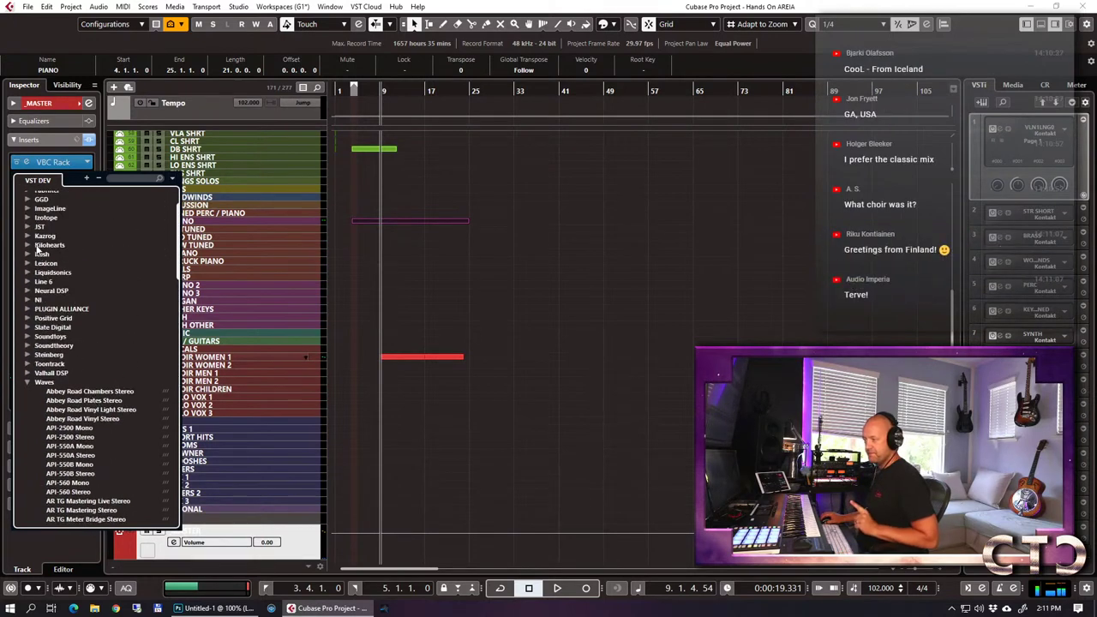
{"action": "scroll", "coordinate": [34, 225], "scroll_direction": "up", "scroll_amount": 2}
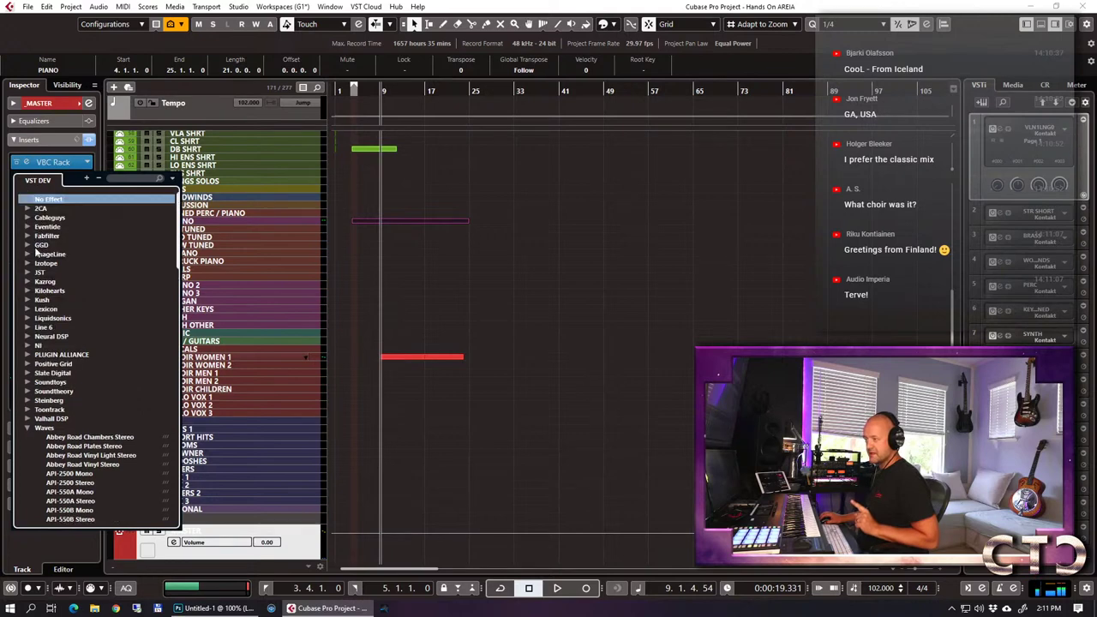
{"action": "left_click", "coordinate": [27, 427]}
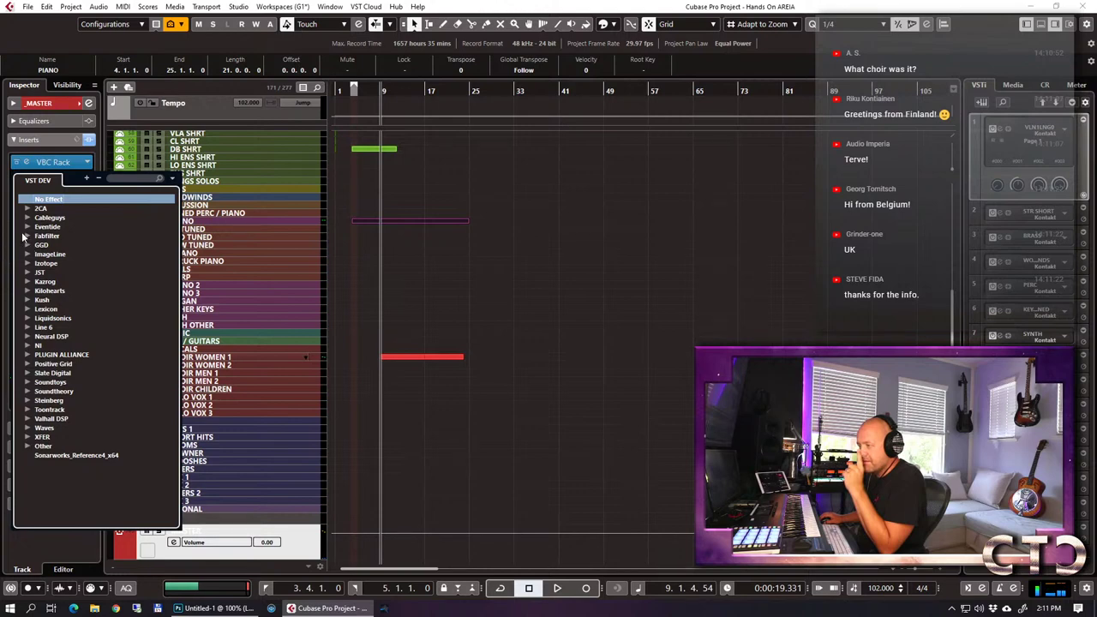
Search the plug-ins for "cla" and load Clariphonic DSP MKII into the second _MASTER insert slot.
{"action": "left_click", "coordinate": [114, 179]}
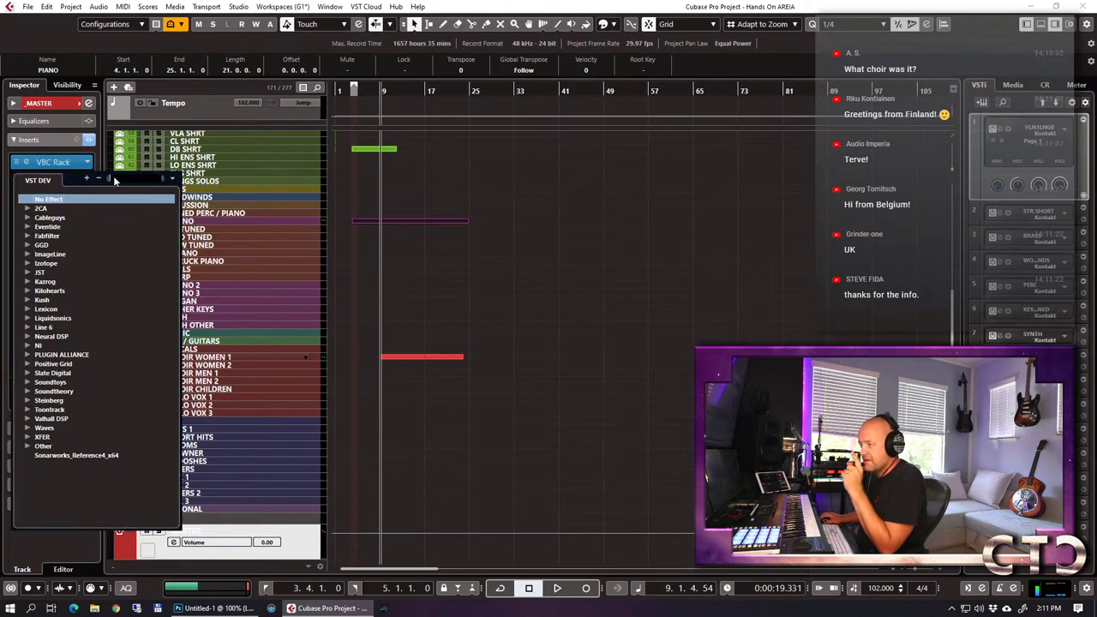
{"action": "type", "text": "cla"}
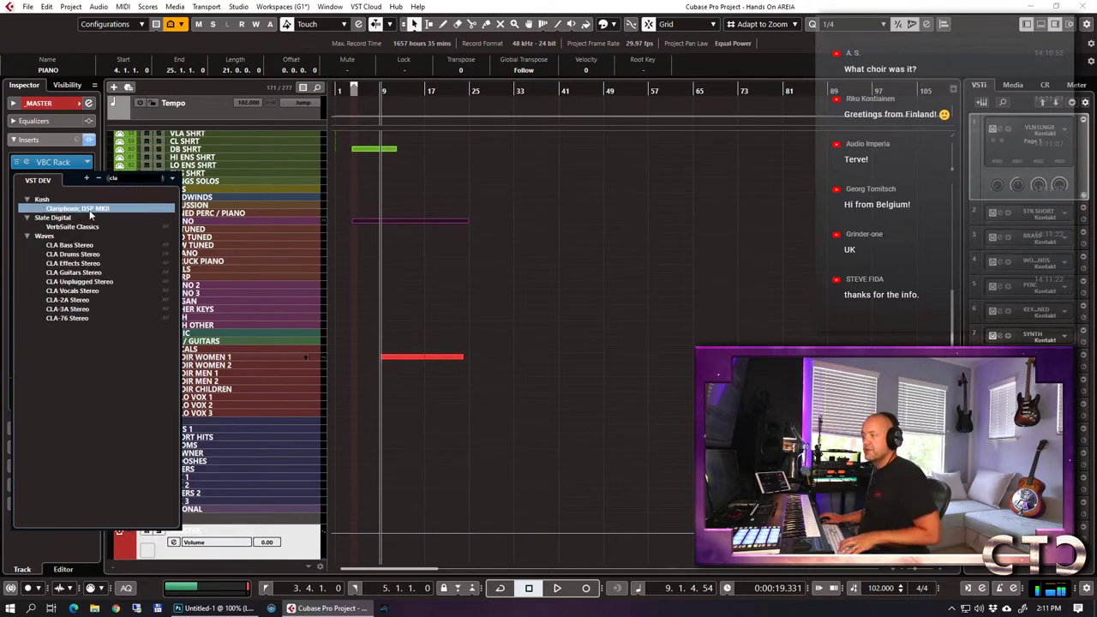
{"action": "key", "text": "Escape"}
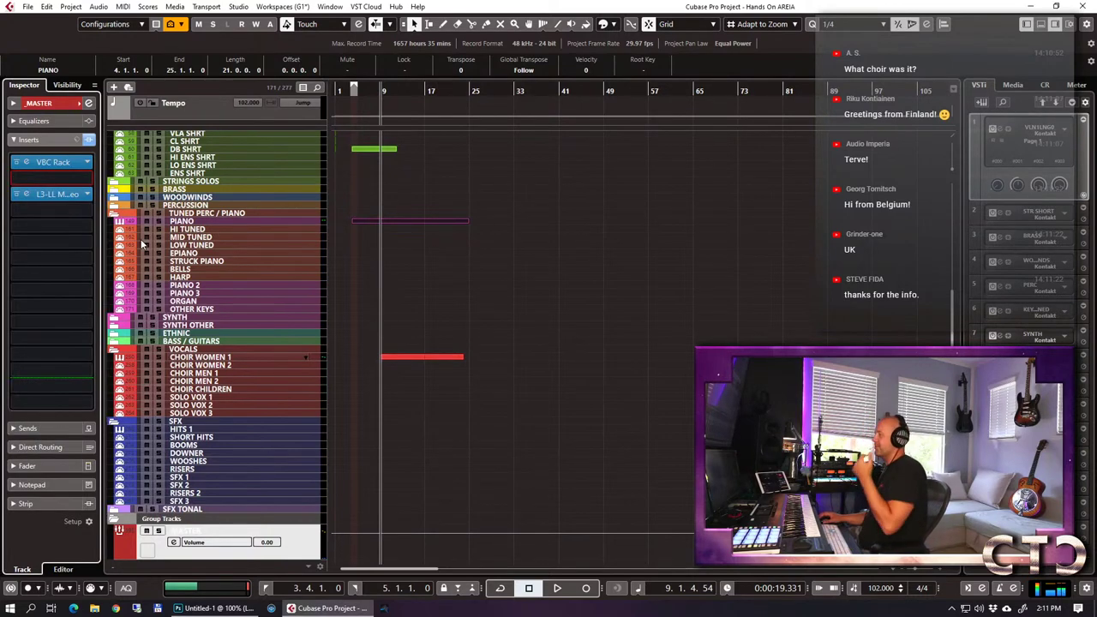
{"action": "left_click", "coordinate": [18, 180]}
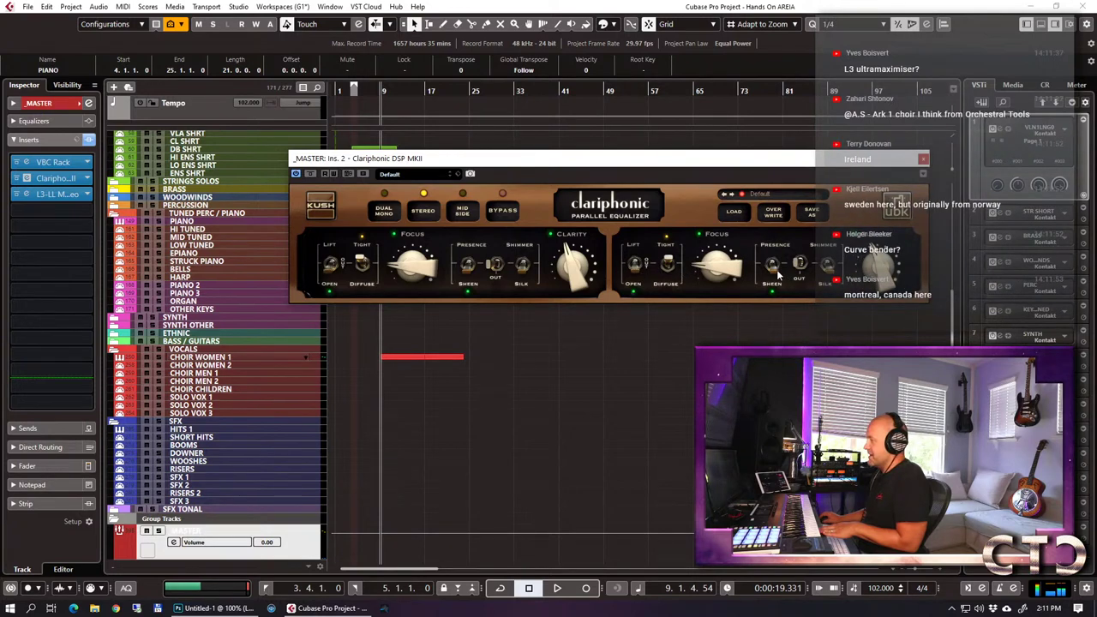
Turn down the Clariphonic's Clarity, compare the equalizer bypassed and active during playback, and close its window.
{"action": "left_click_drag", "start_coordinate": [873, 250], "coordinate": [872, 291]}
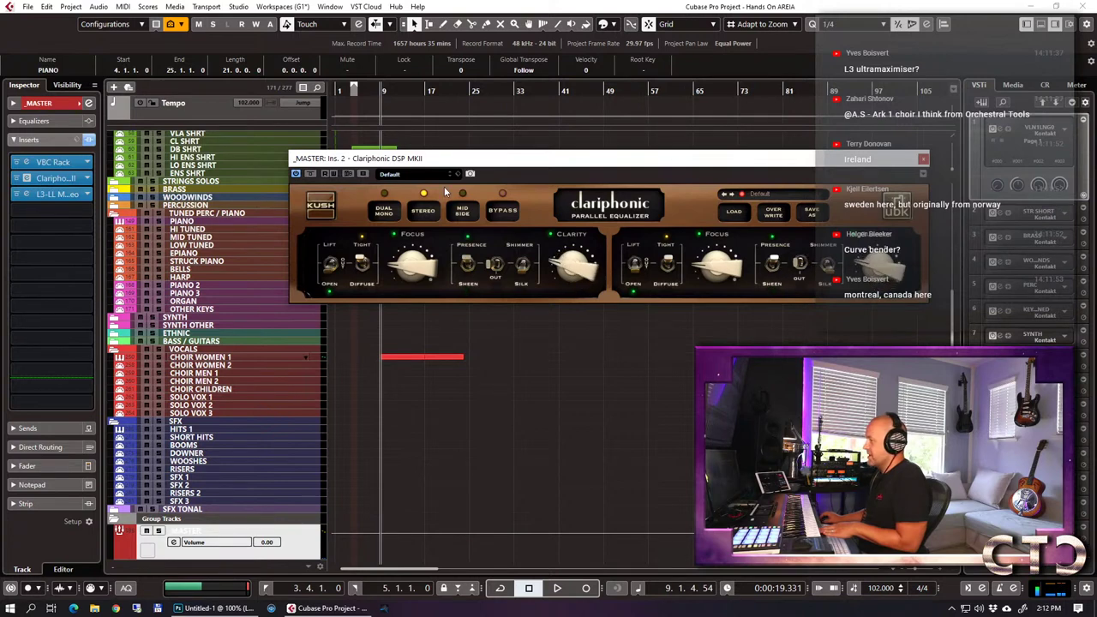
{"action": "key", "text": "space"}
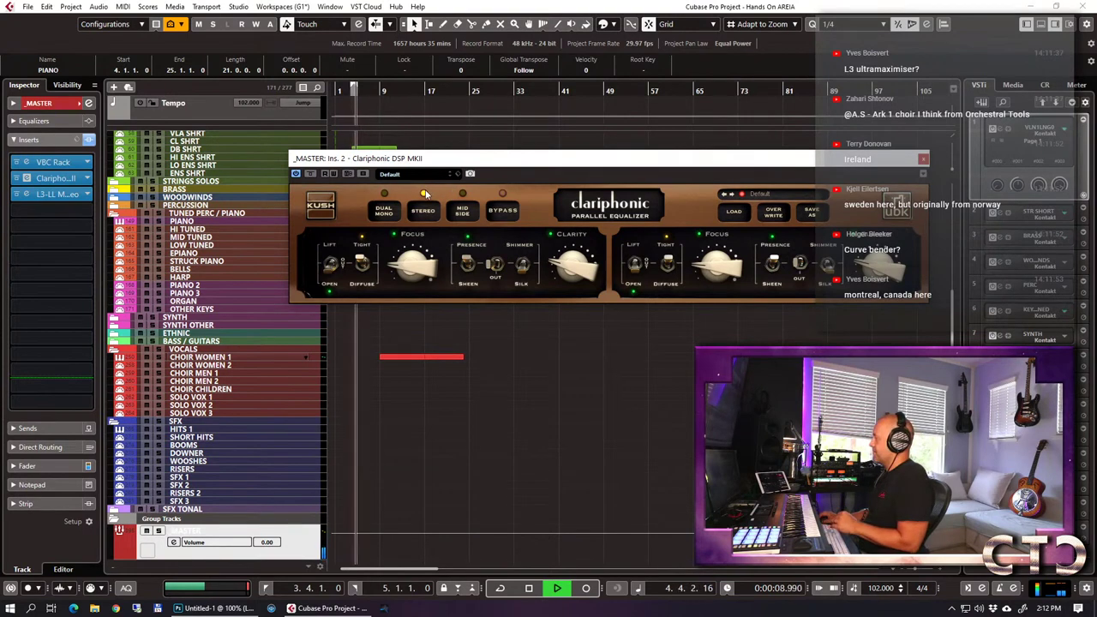
{"action": "left_click", "coordinate": [312, 174]}
{"action": "left_click", "coordinate": [312, 174]}
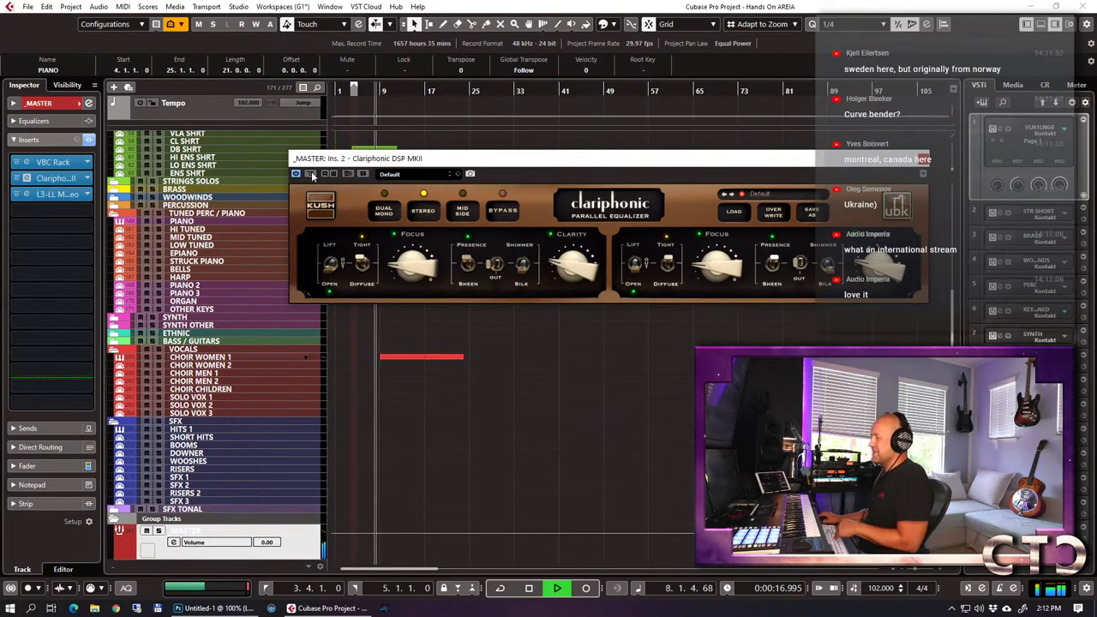
{"action": "left_click", "coordinate": [312, 174]}
{"action": "left_click", "coordinate": [311, 174]}
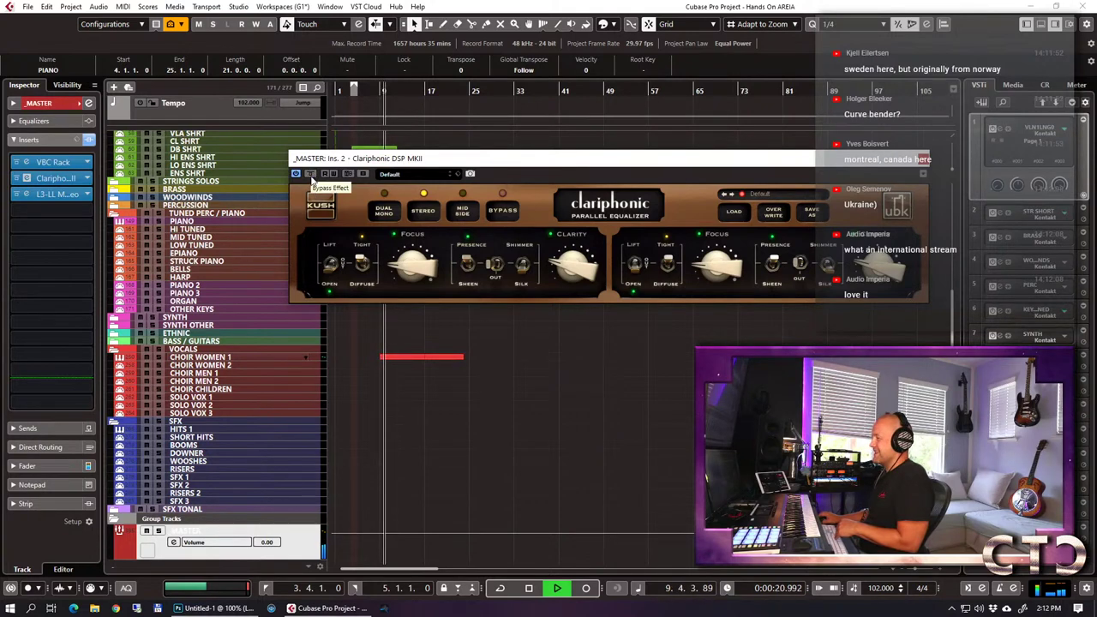
{"action": "left_click", "coordinate": [312, 174]}
{"action": "left_click", "coordinate": [311, 174]}
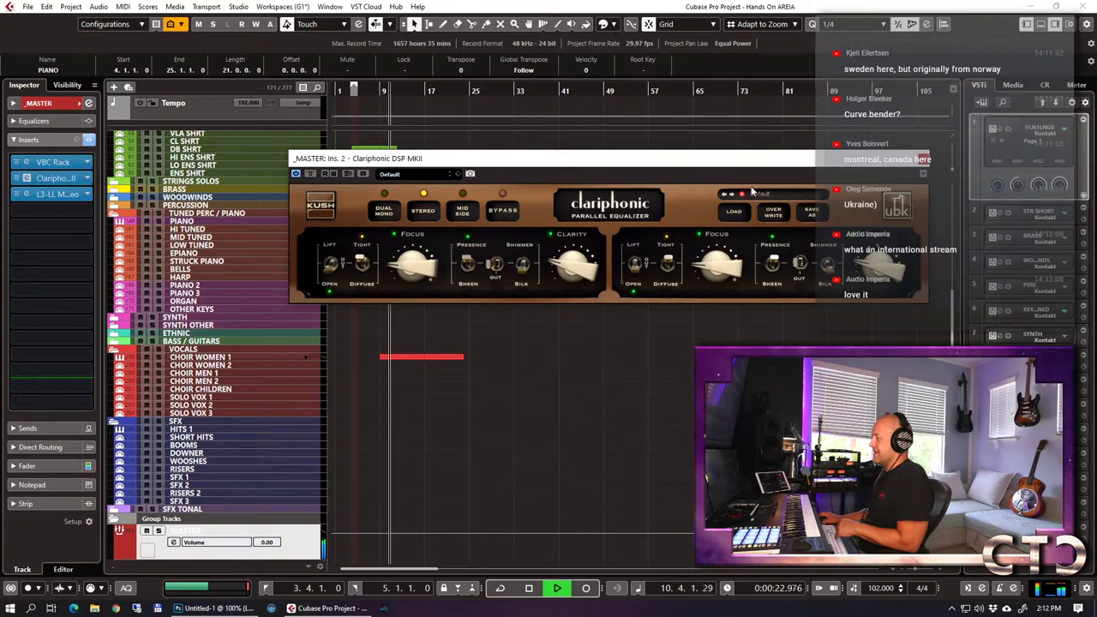
{"action": "left_click", "coordinate": [806, 158]}
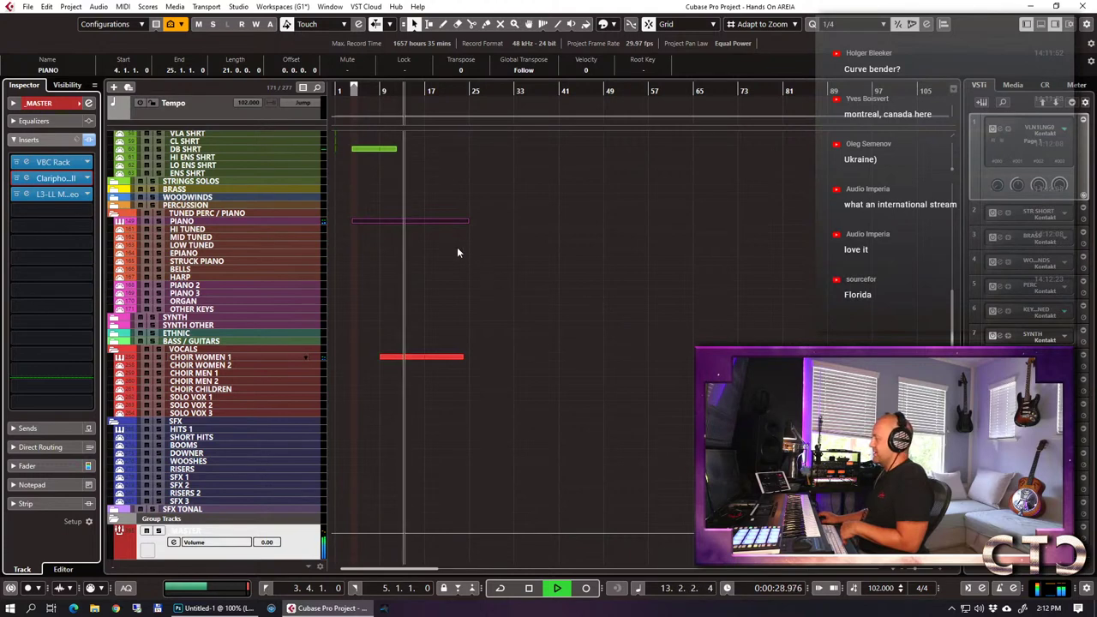
Check the threshold and output levels of the L3-LL Multi limiter on _MASTER during playback, and close its window.
{"action": "left_click", "coordinate": [27, 194]}
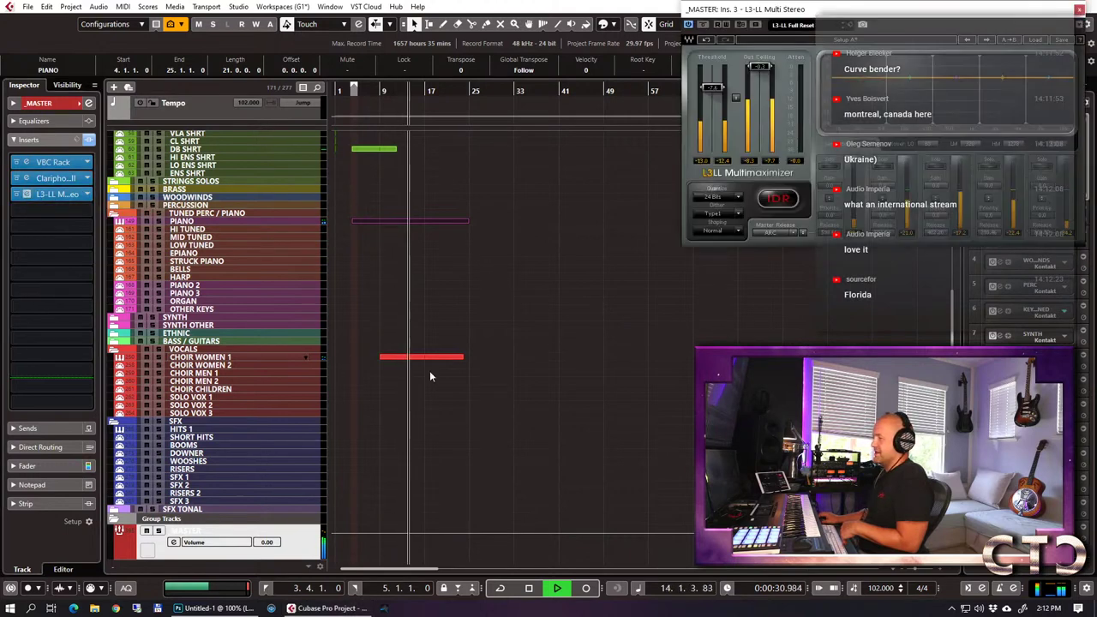
{"action": "left_click_drag", "start_coordinate": [843, 16], "coordinate": [544, 69]}
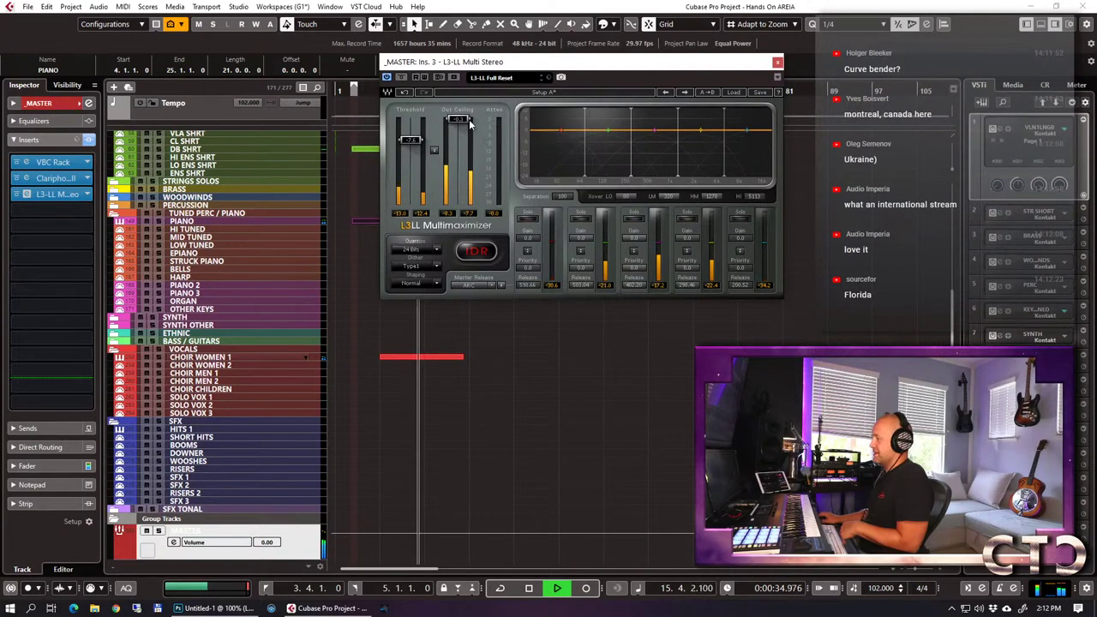
{"action": "left_click", "coordinate": [777, 63]}
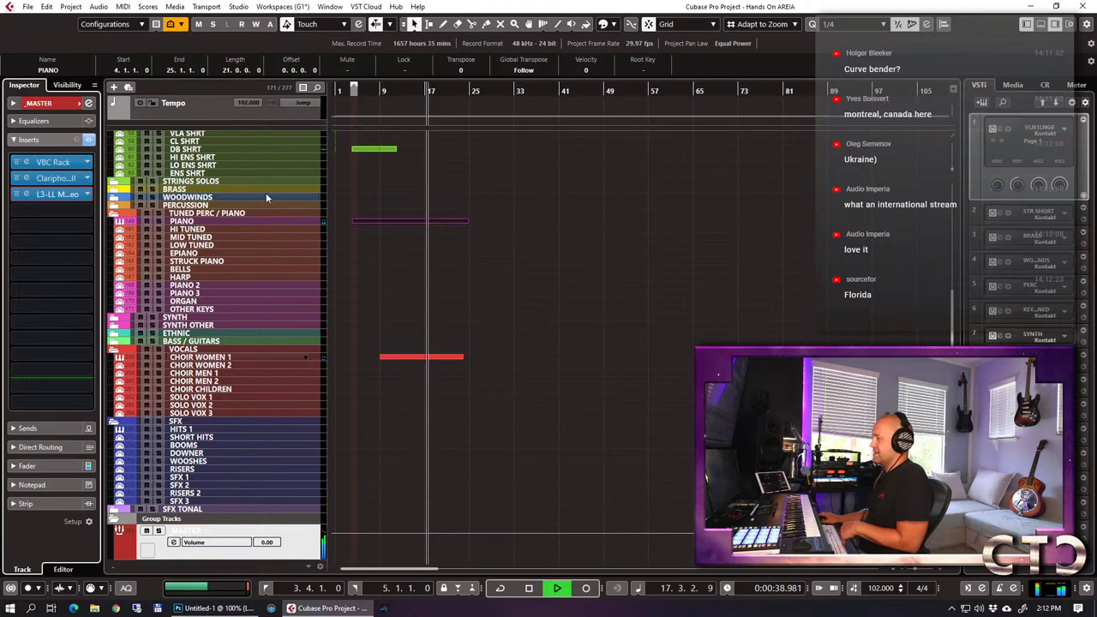
Select the PIANO track and lower its audio fader to -2.90 during playback.
{"action": "left_click", "coordinate": [253, 224]}
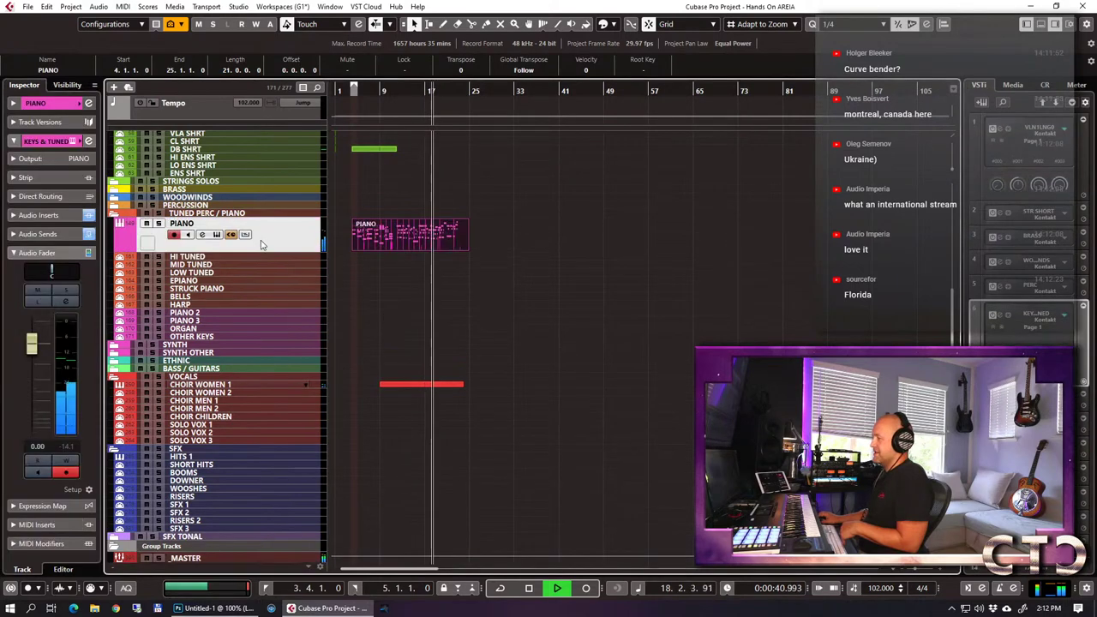
{"action": "left_click_drag", "start_coordinate": [28, 349], "coordinate": [26, 365]}
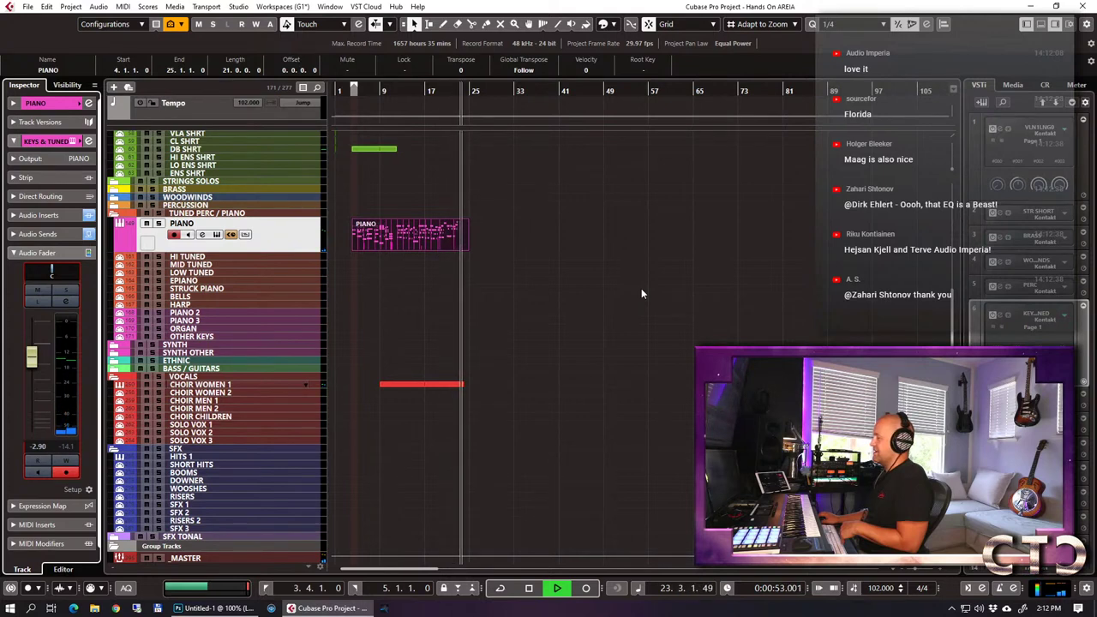
Select the upper VLN 2 SHRT track in the STRINGS SHORT folder.
{"action": "scroll", "coordinate": [526, 294], "scroll_direction": "up", "scroll_amount": 5}
{"action": "scroll", "coordinate": [525, 294], "scroll_direction": "up", "scroll_amount": 2}
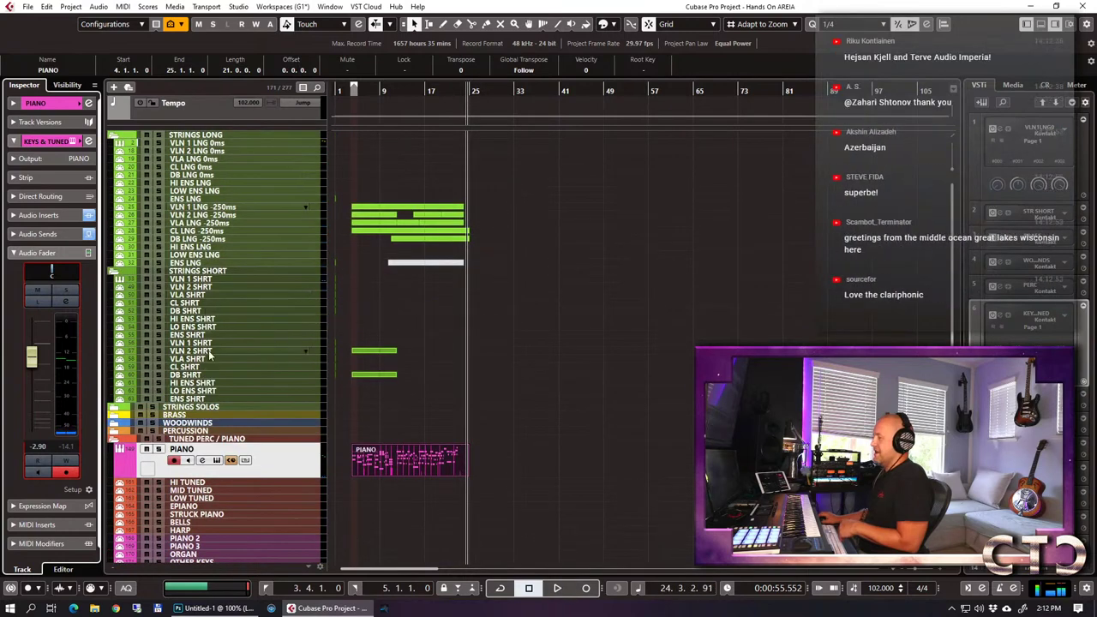
{"action": "left_click", "coordinate": [213, 287]}
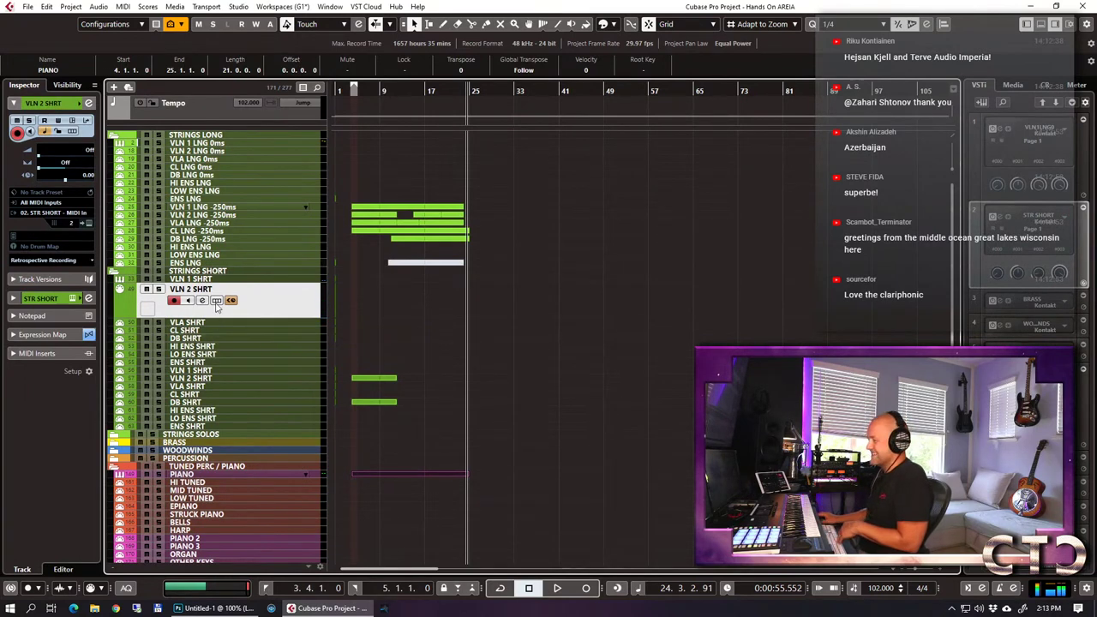
{"action": "scroll", "coordinate": [493, 171], "scroll_direction": "down", "scroll_amount": 3}
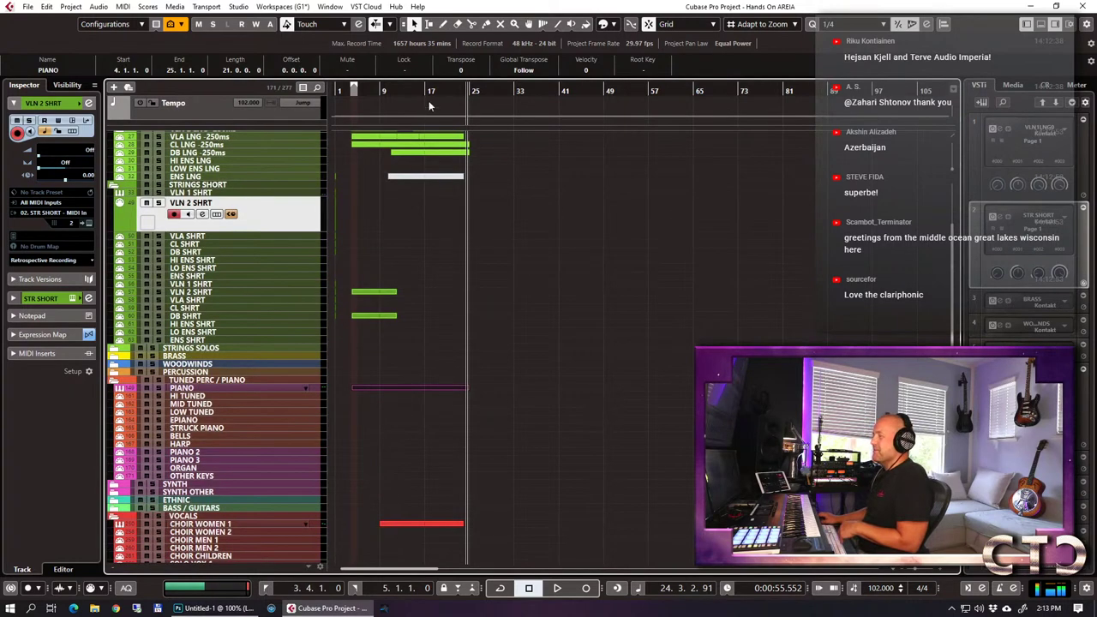
Set the locator range from 4.1.1.0 to 26.1.1.0 around the arrangement and move the playhead to its start.
{"action": "left_click_drag", "start_coordinate": [356, 86], "coordinate": [481, 104]}
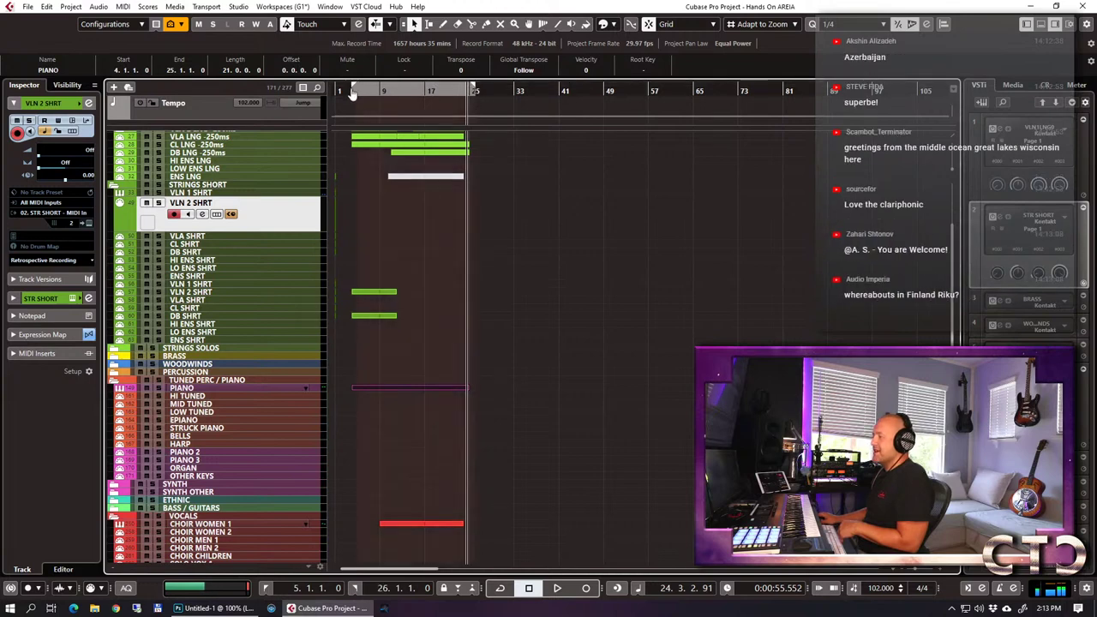
{"action": "left_click_drag", "start_coordinate": [351, 91], "coordinate": [346, 90]}
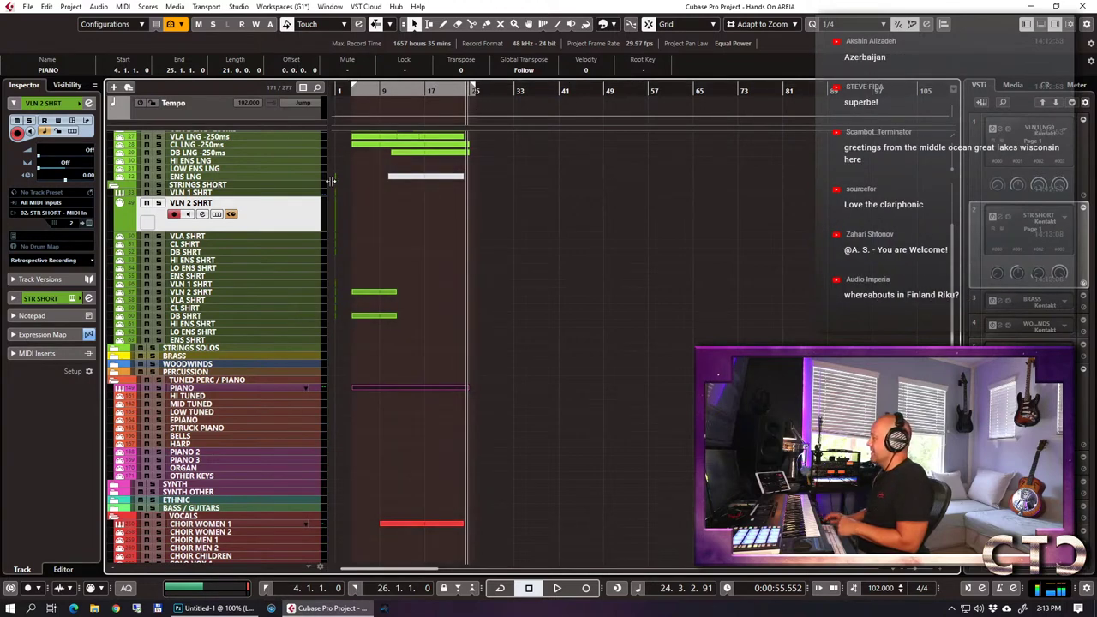
{"action": "key", "text": "KP_1"}
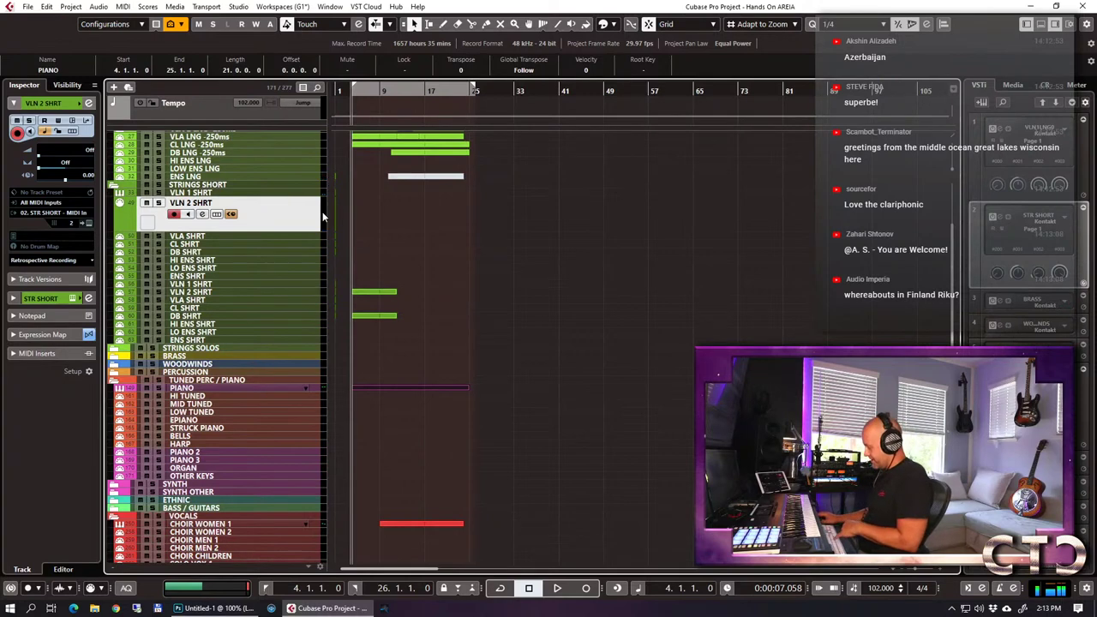
Move the left locator to 3.3.1.0, just before the first notes, and place the playhead there.
{"action": "key", "text": "h"}
{"action": "key", "text": "h"}
{"action": "key", "text": "h"}
{"action": "key", "text": "h"}
{"action": "key", "text": "h"}
{"action": "key", "text": "h"}
{"action": "key", "text": "h"}
{"action": "key", "text": "h"}
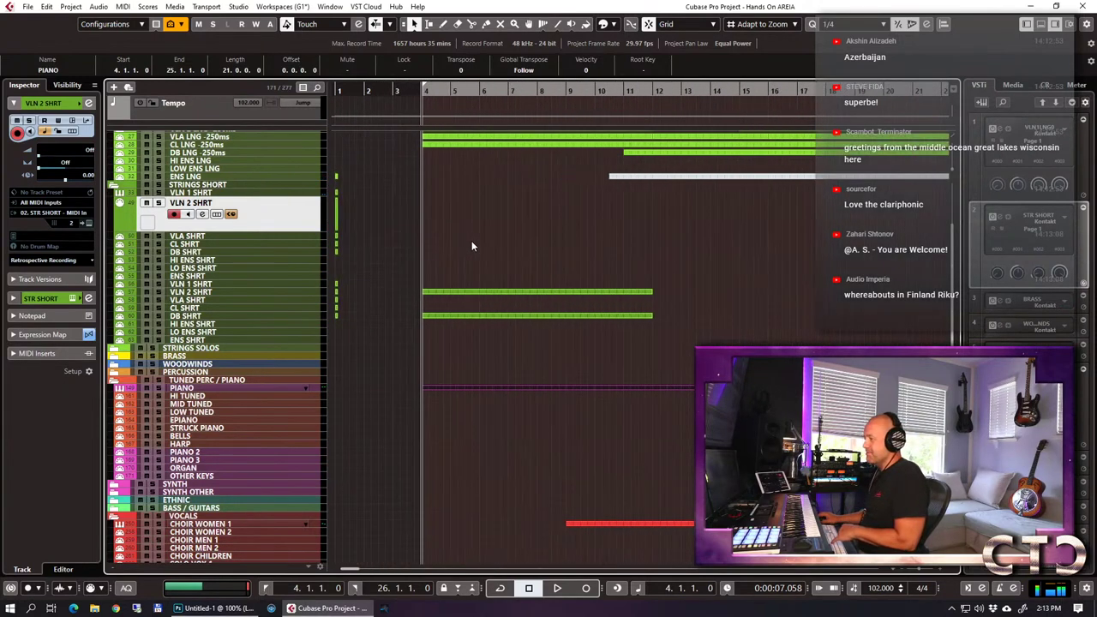
{"action": "key", "text": "h"}
{"action": "key", "text": "h"}
{"action": "key", "text": "h"}
{"action": "left_click_drag", "start_coordinate": [487, 89], "coordinate": [461, 101]}
{"action": "left_click", "coordinate": [458, 142]}
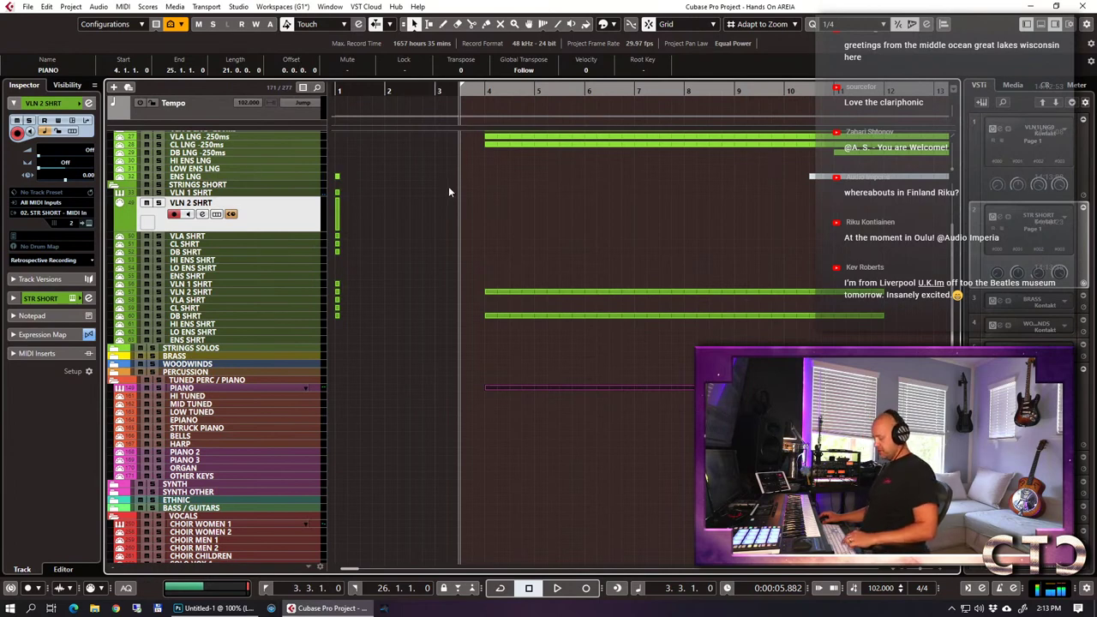
{"action": "key", "text": "g"}
{"action": "key", "text": "g"}
{"action": "key", "text": "g"}
{"action": "key", "text": "g"}
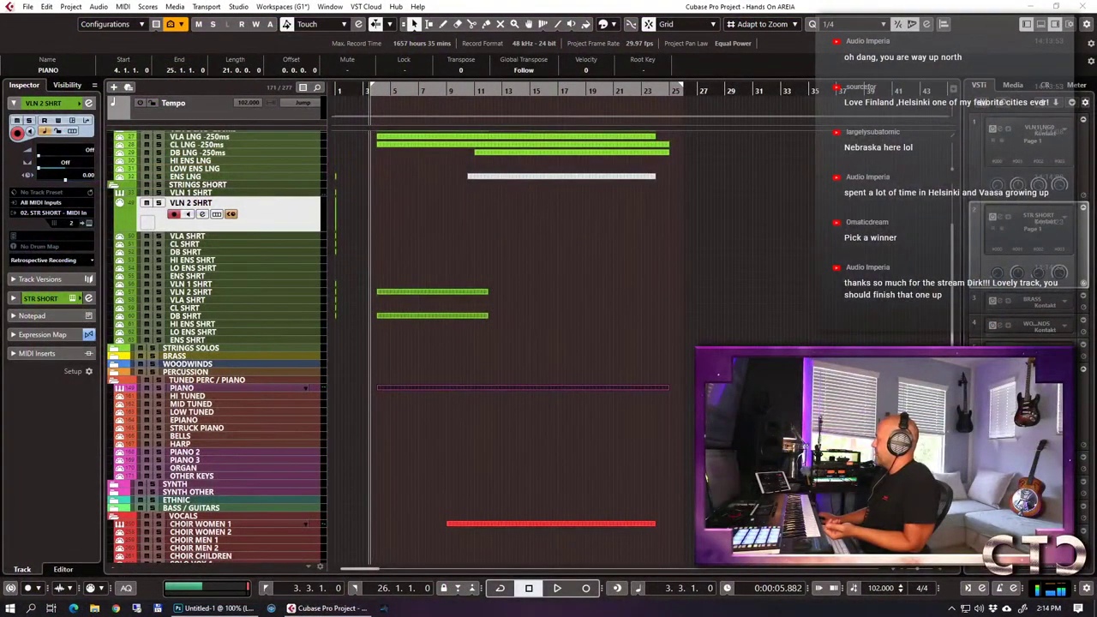
Switch to the Random Comment Picker page in Chrome and arrange its window side by side with the Cubase project.
{"action": "key", "text": "alt+Tab"}
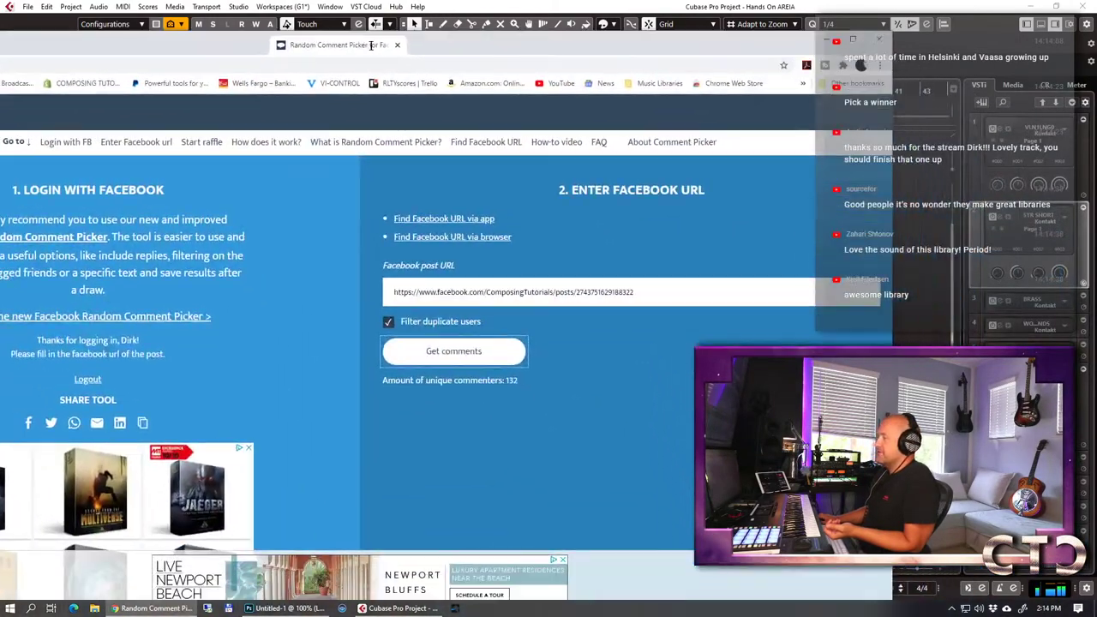
{"action": "left_click_drag", "start_coordinate": [370, 46], "coordinate": [238, 81]}
{"action": "double_click", "coordinate": [238, 82]}
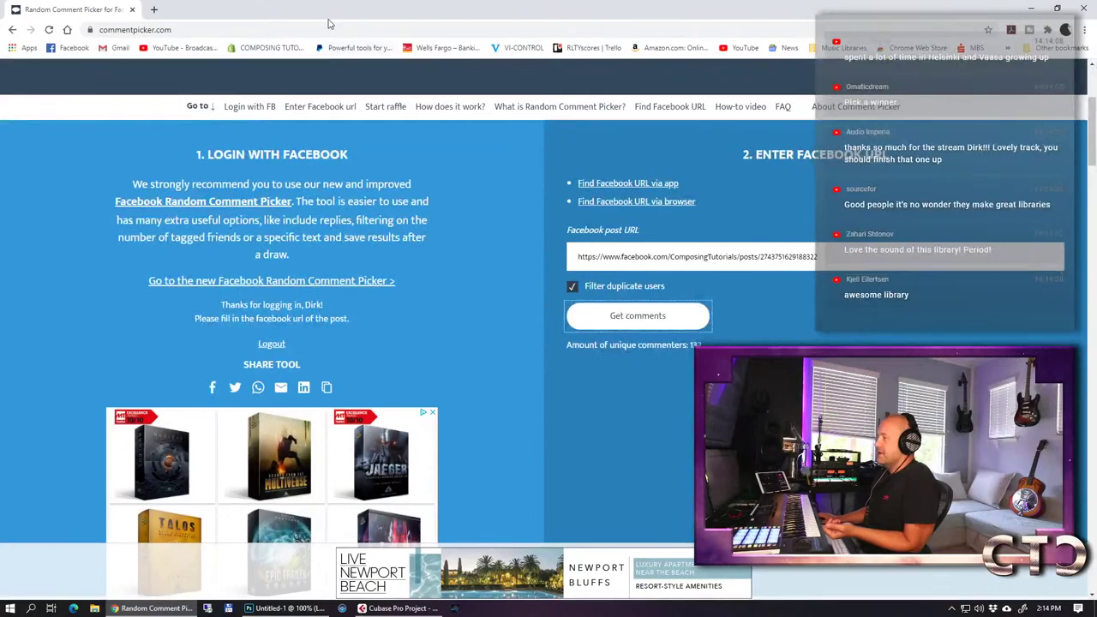
{"action": "left_click_drag", "start_coordinate": [349, 16], "coordinate": [2, 51]}
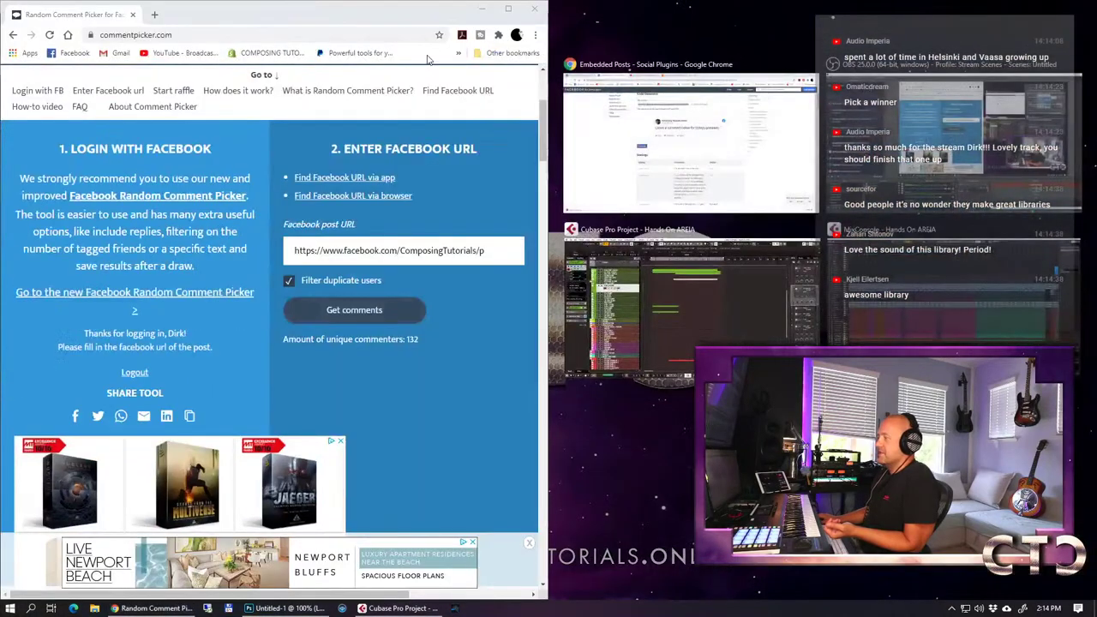
{"action": "left_click", "coordinate": [638, 356]}
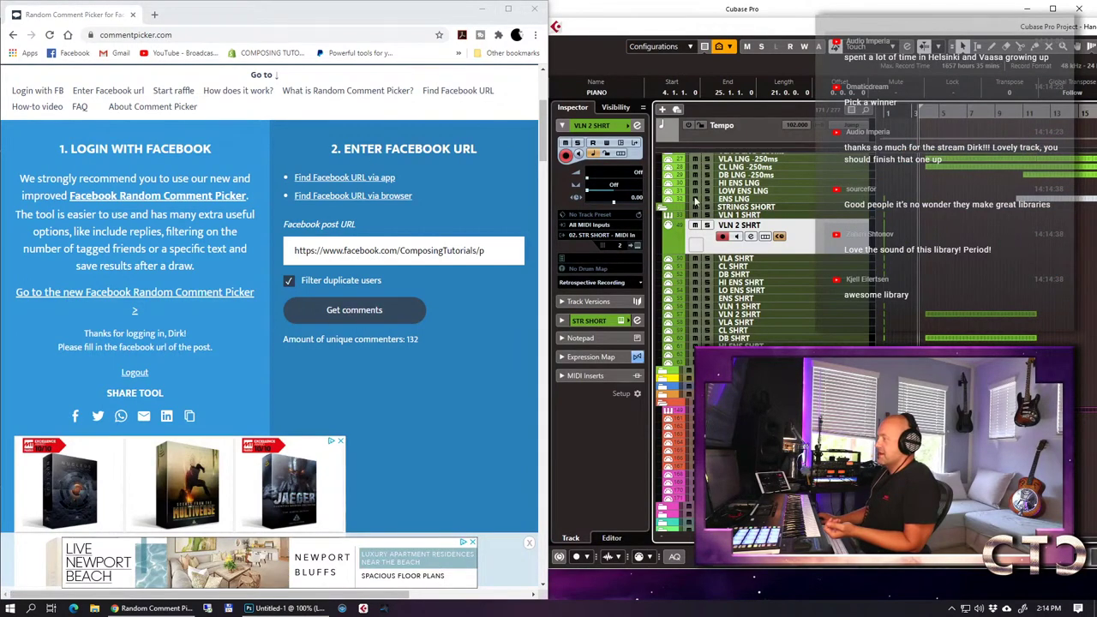
{"action": "left_click", "coordinate": [907, 20]}
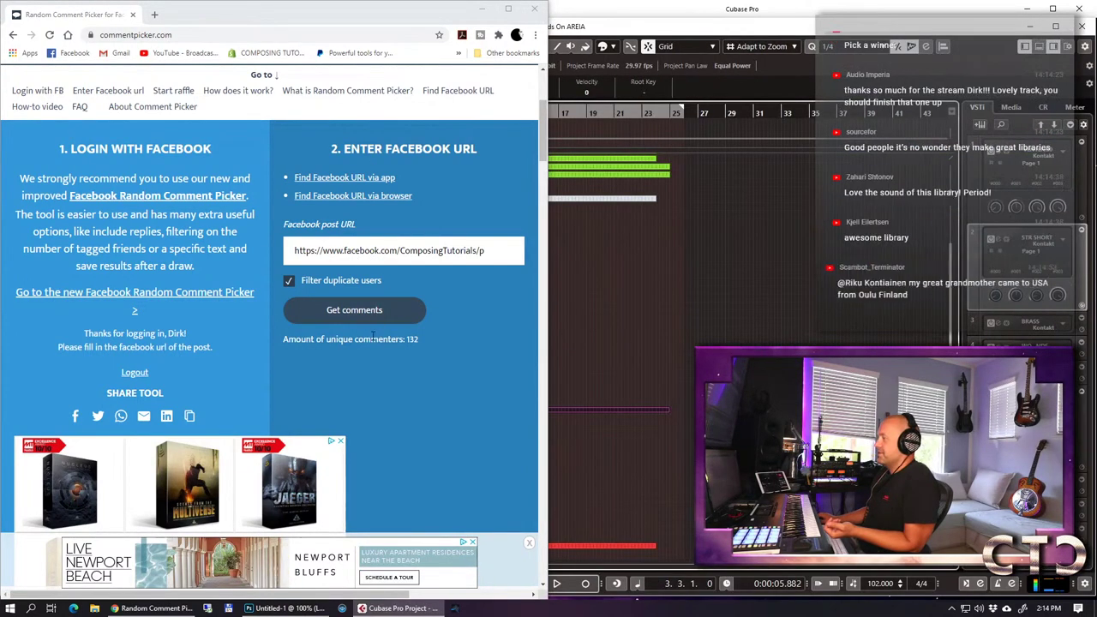
Fetch the comments of the entered Facebook post again with duplicate users filtered.
{"action": "left_click", "coordinate": [348, 321]}
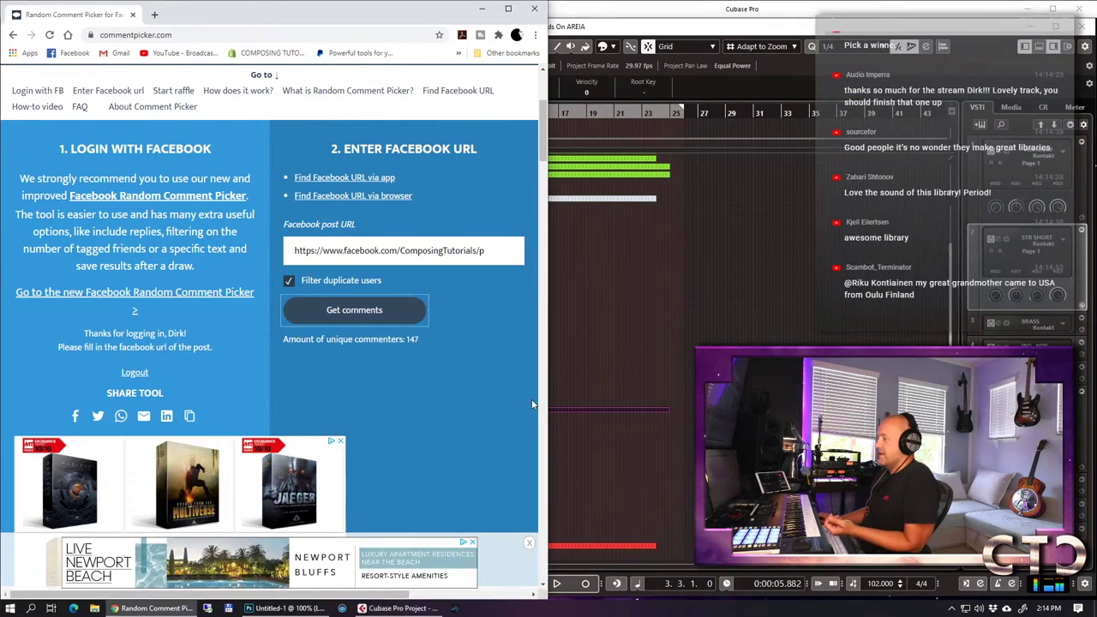